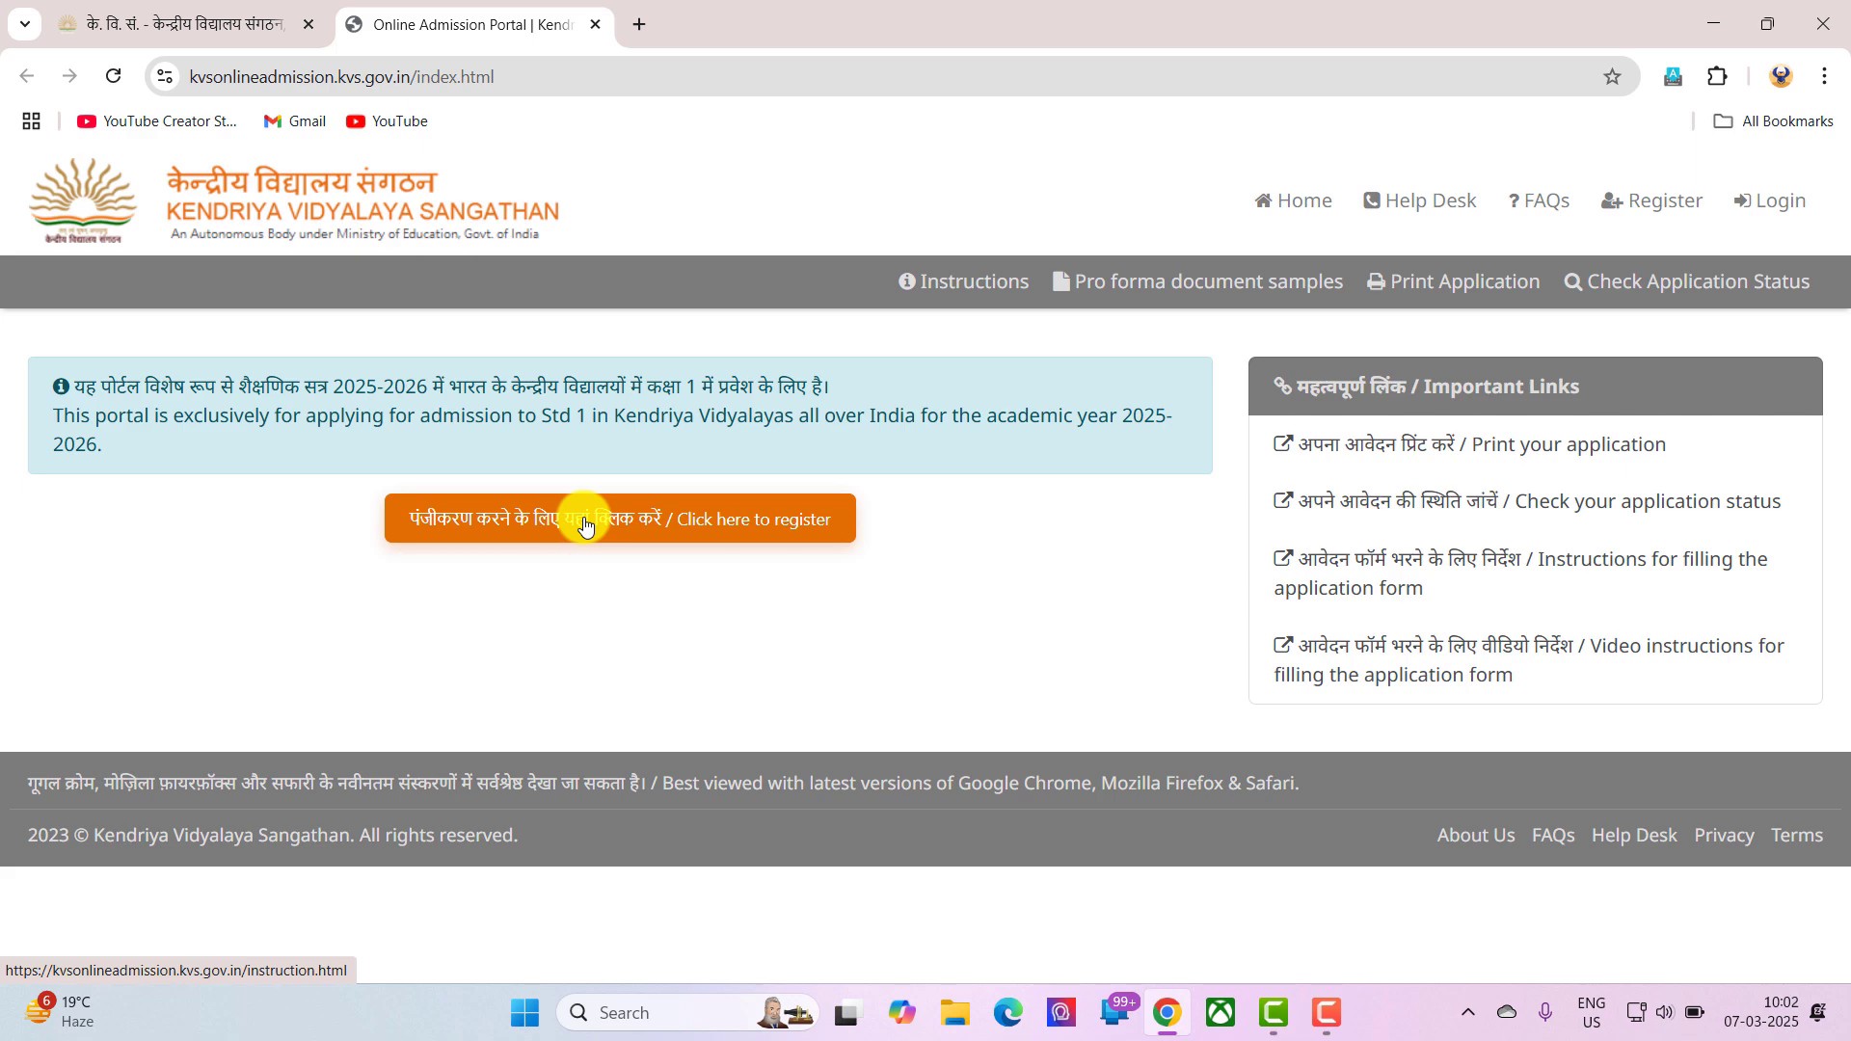
- Open the admission instructions and read the general, form-filling, first-time registration and login sections
{"action": "left_click", "coordinate": [585, 522]}
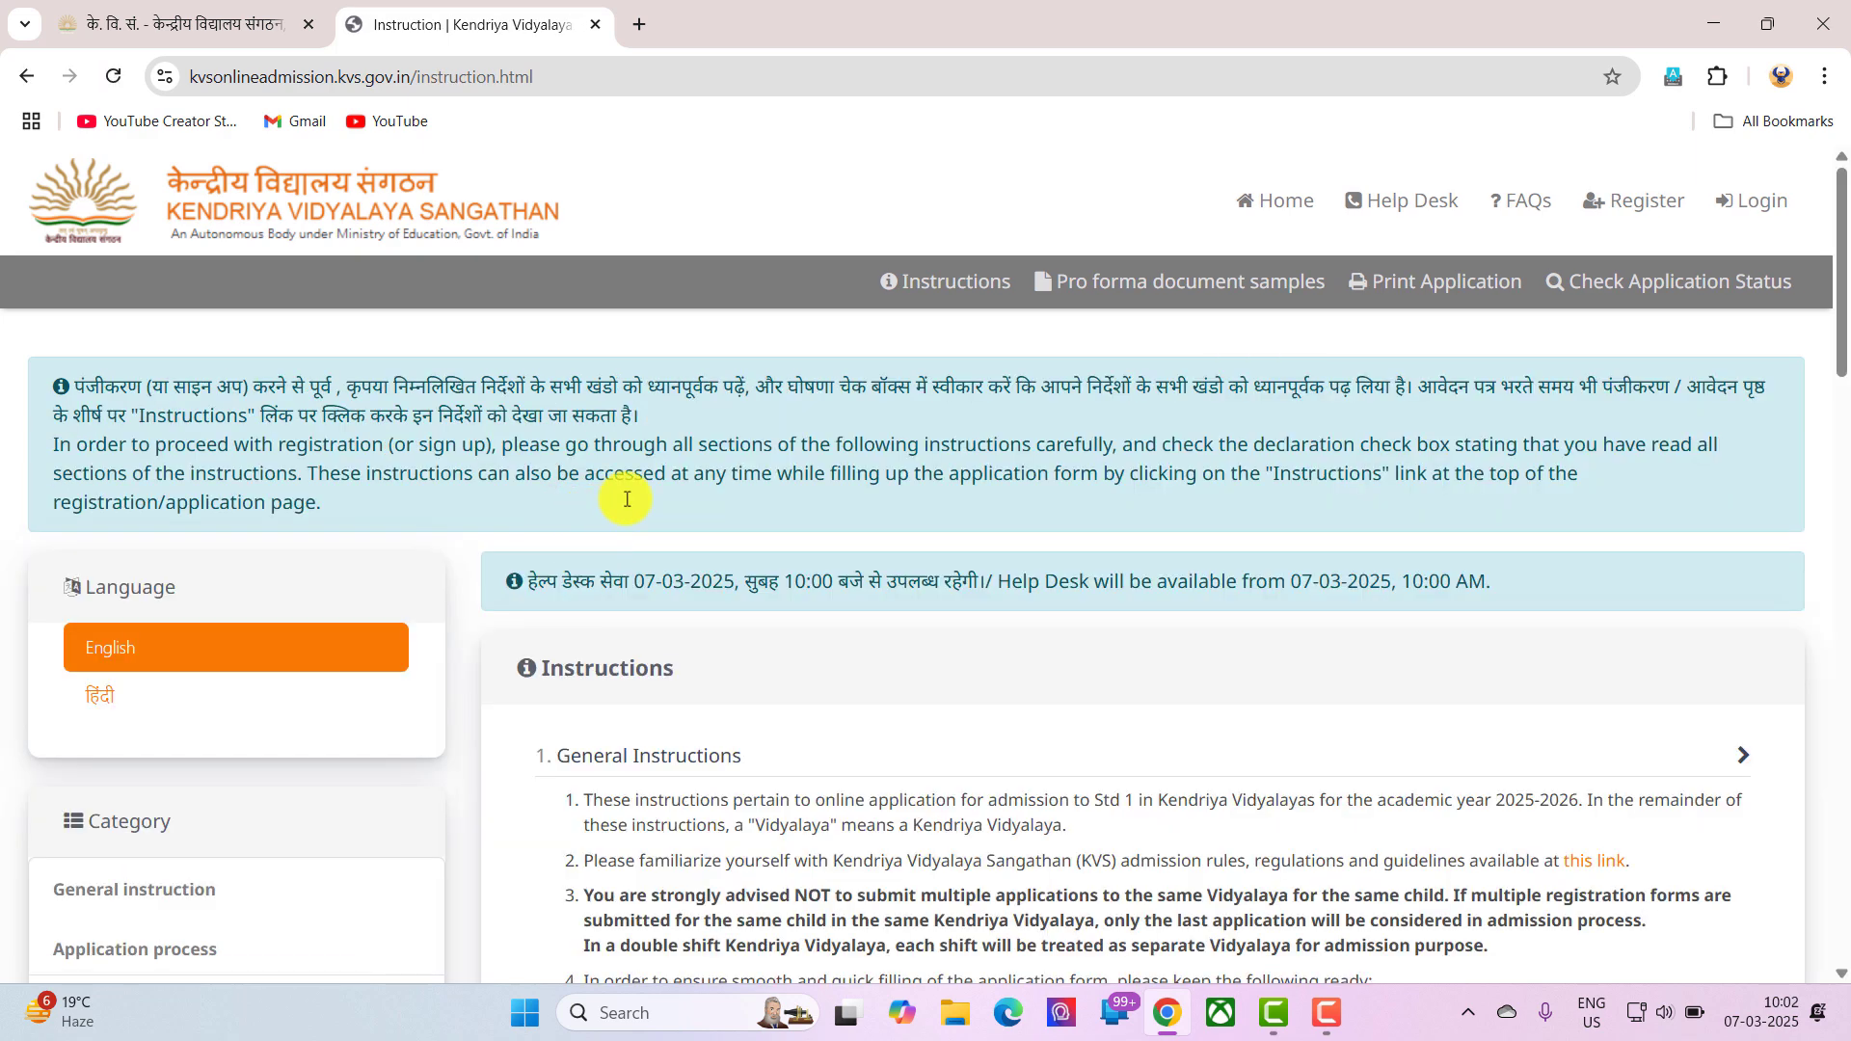
{"action": "scroll", "coordinate": [785, 302], "scroll_direction": "down", "scroll_amount": 8}
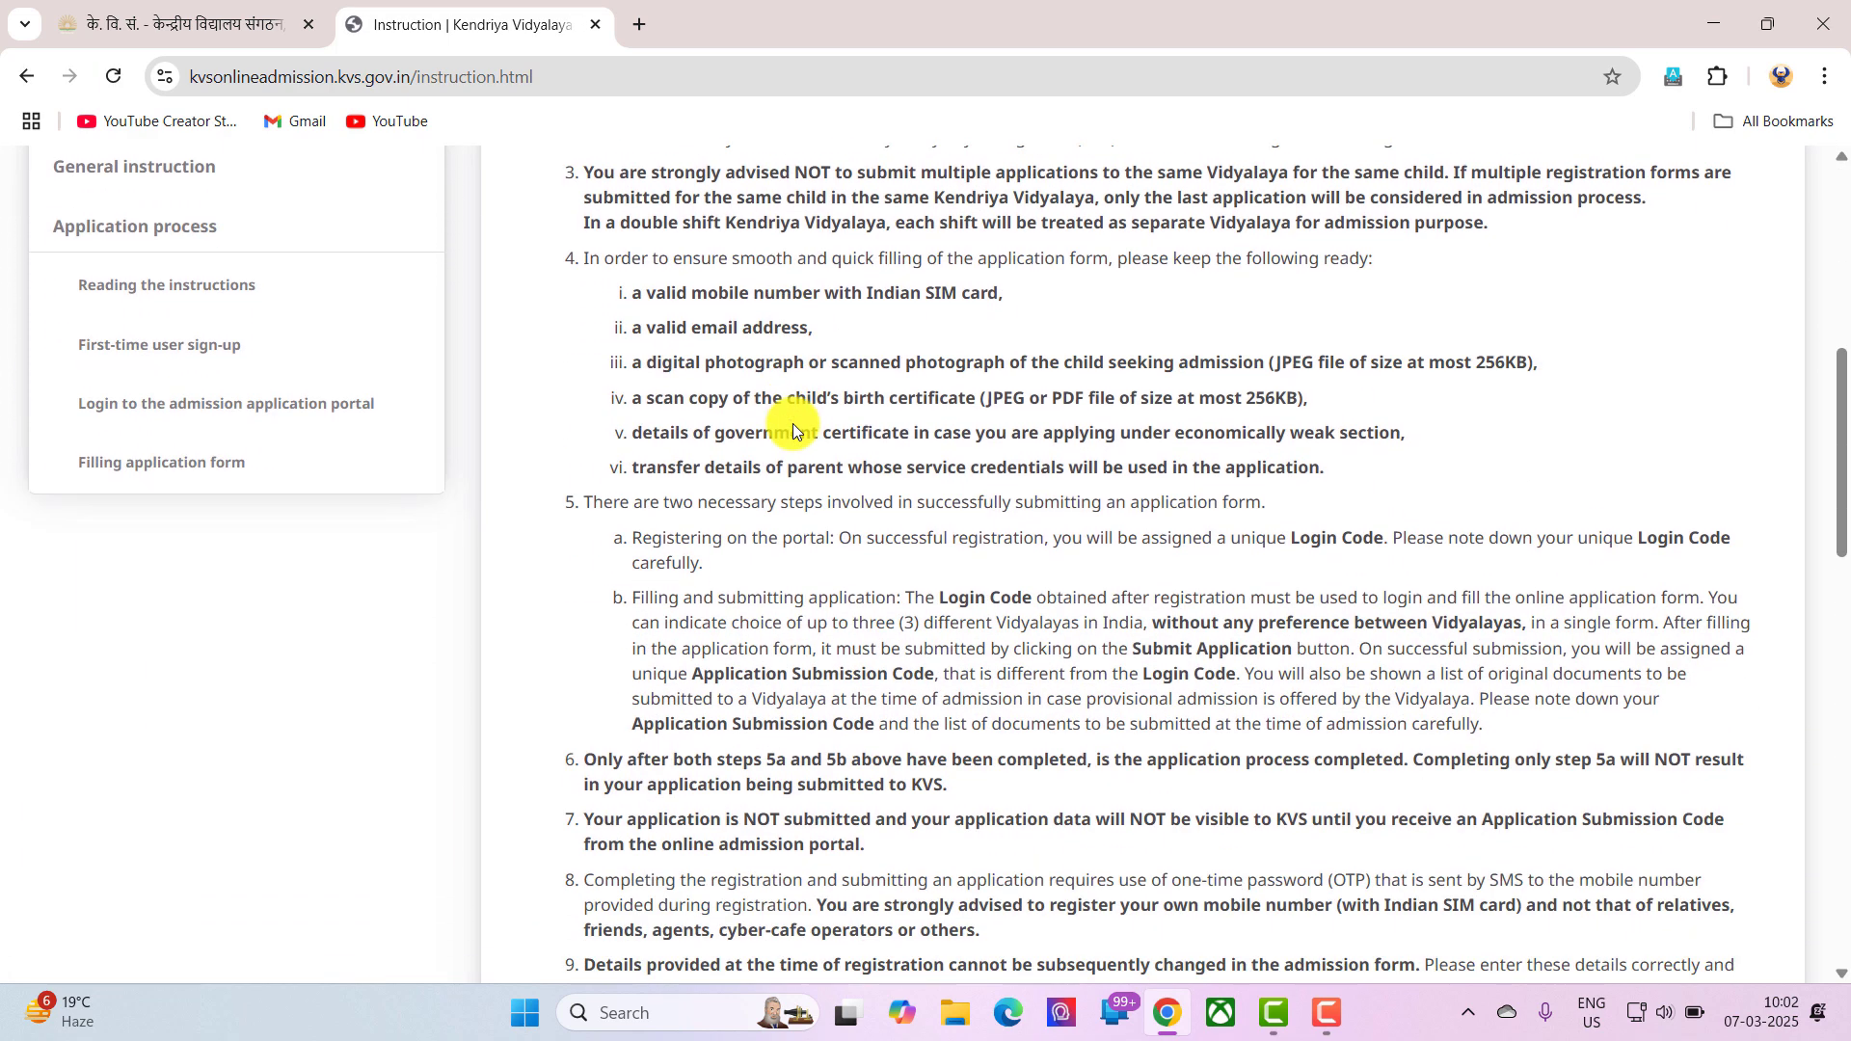
{"action": "scroll", "coordinate": [793, 430], "scroll_direction": "down", "scroll_amount": 15}
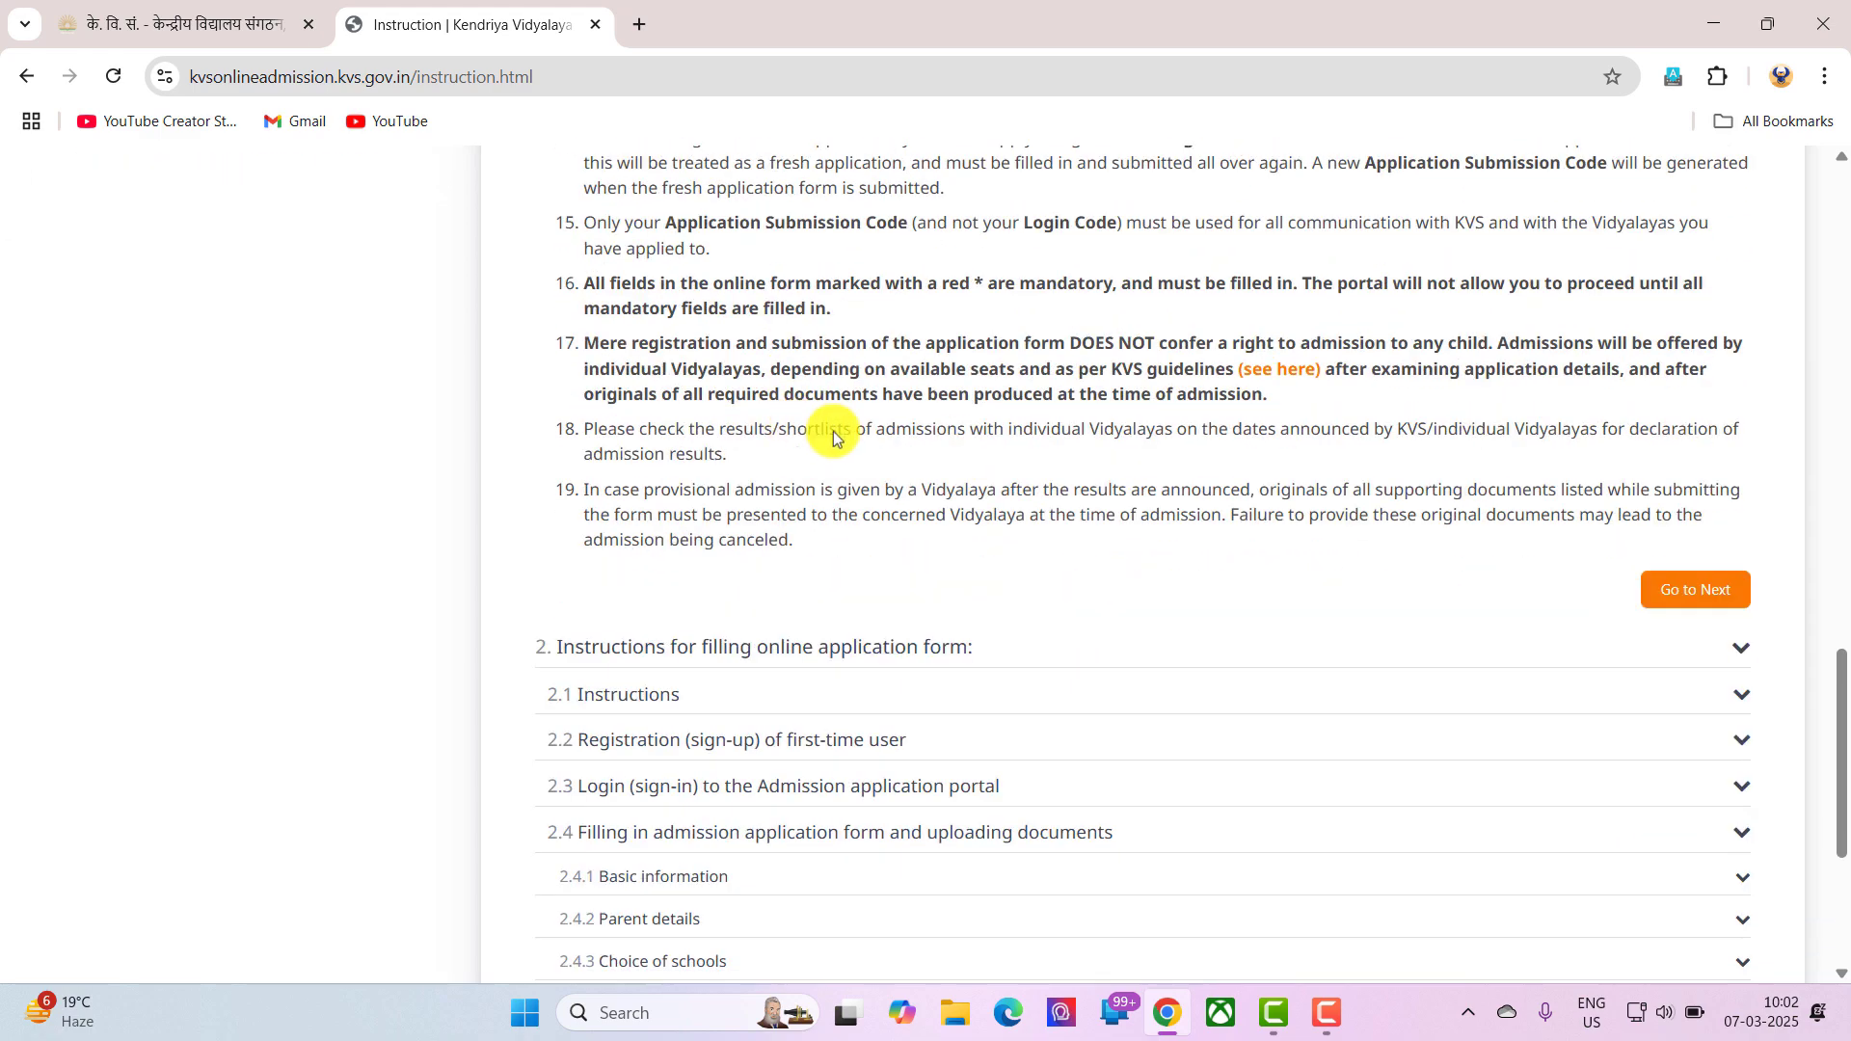
{"action": "left_click", "coordinate": [1686, 586]}
{"action": "scroll", "coordinate": [1687, 590], "scroll_direction": "down", "scroll_amount": 8}
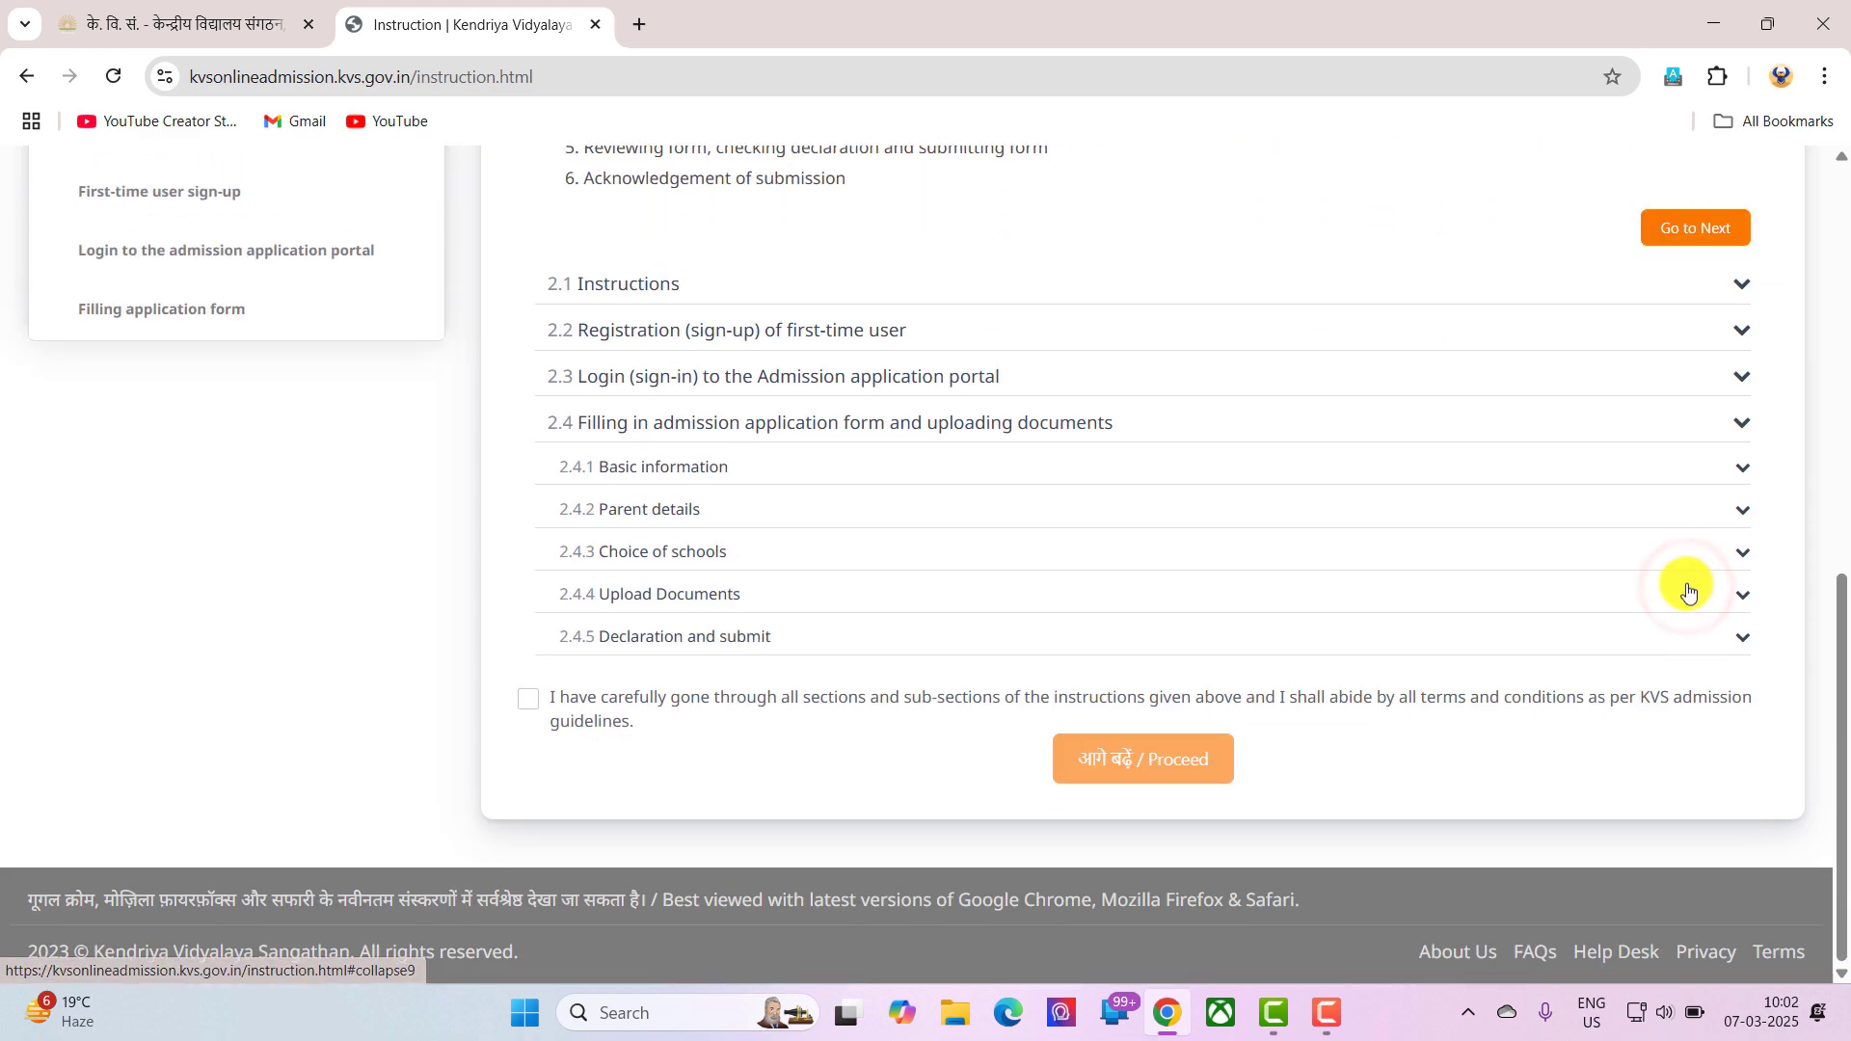
{"action": "left_click", "coordinate": [1682, 227]}
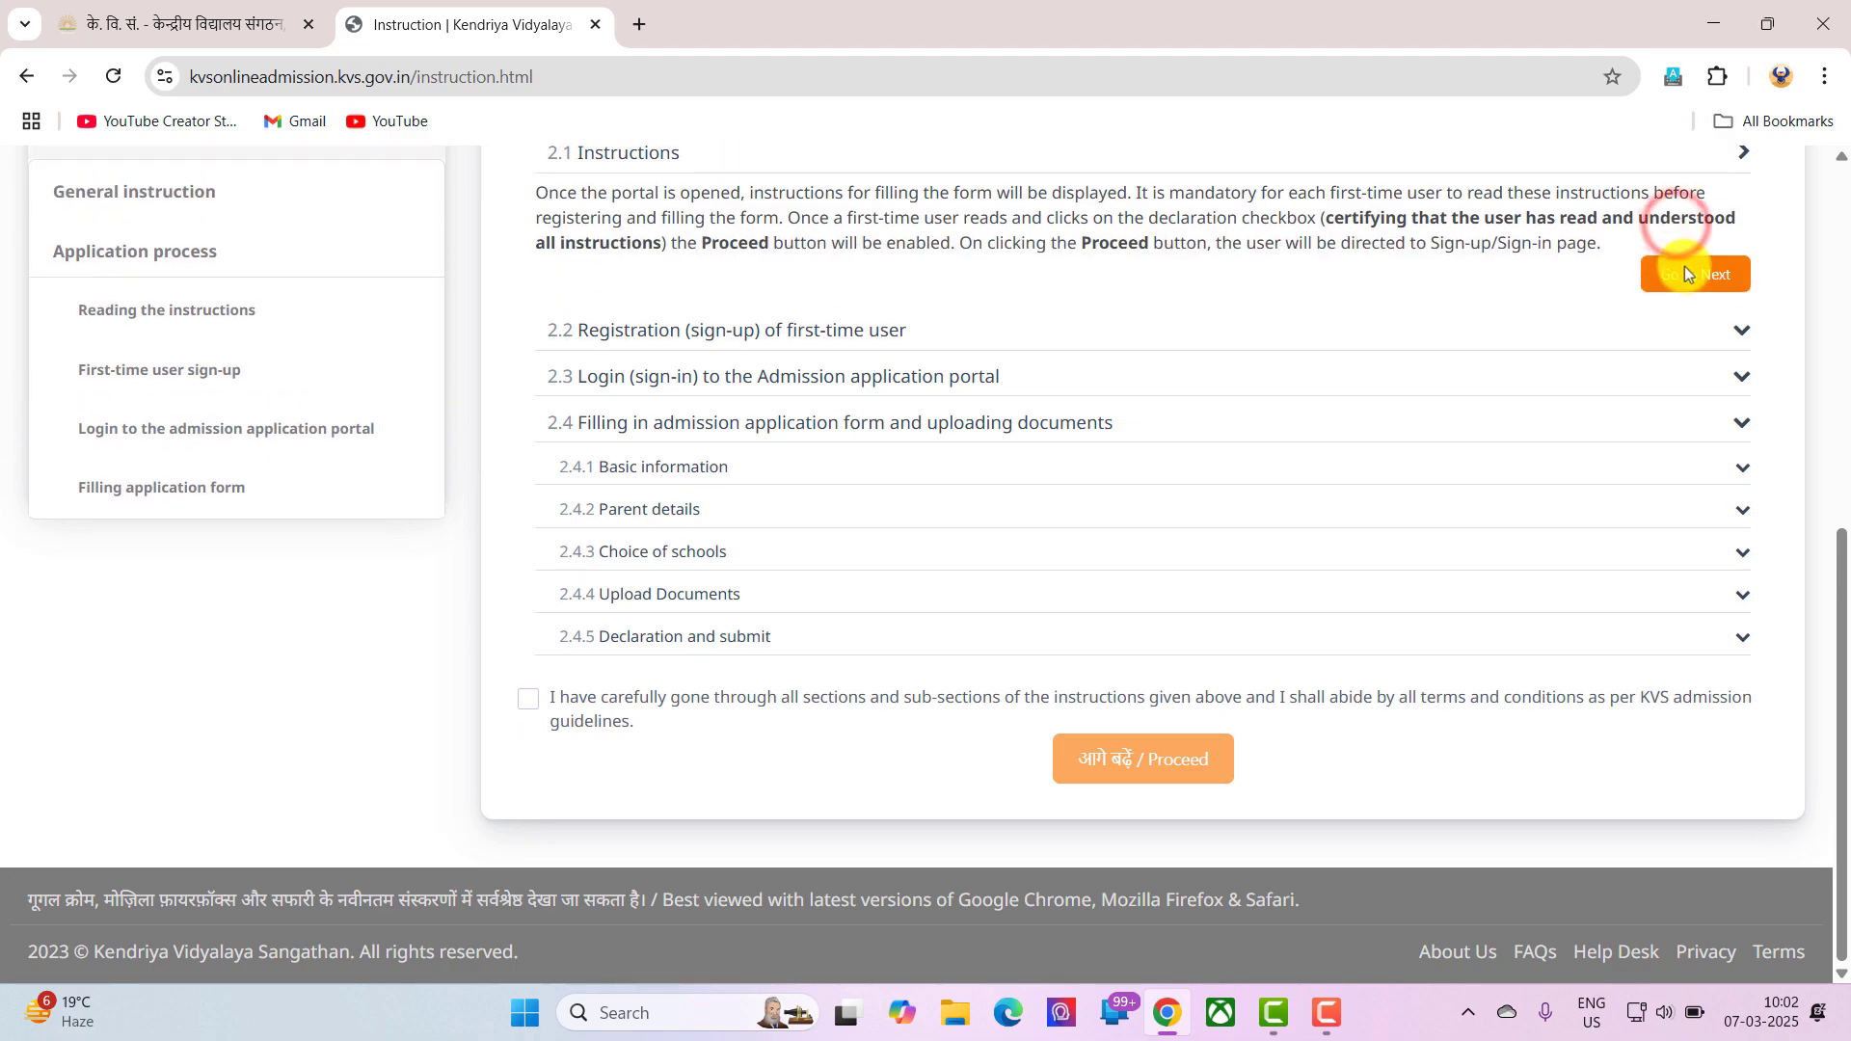
{"action": "left_click", "coordinate": [1686, 273]}
{"action": "scroll", "coordinate": [1686, 268], "scroll_direction": "down", "scroll_amount": 10}
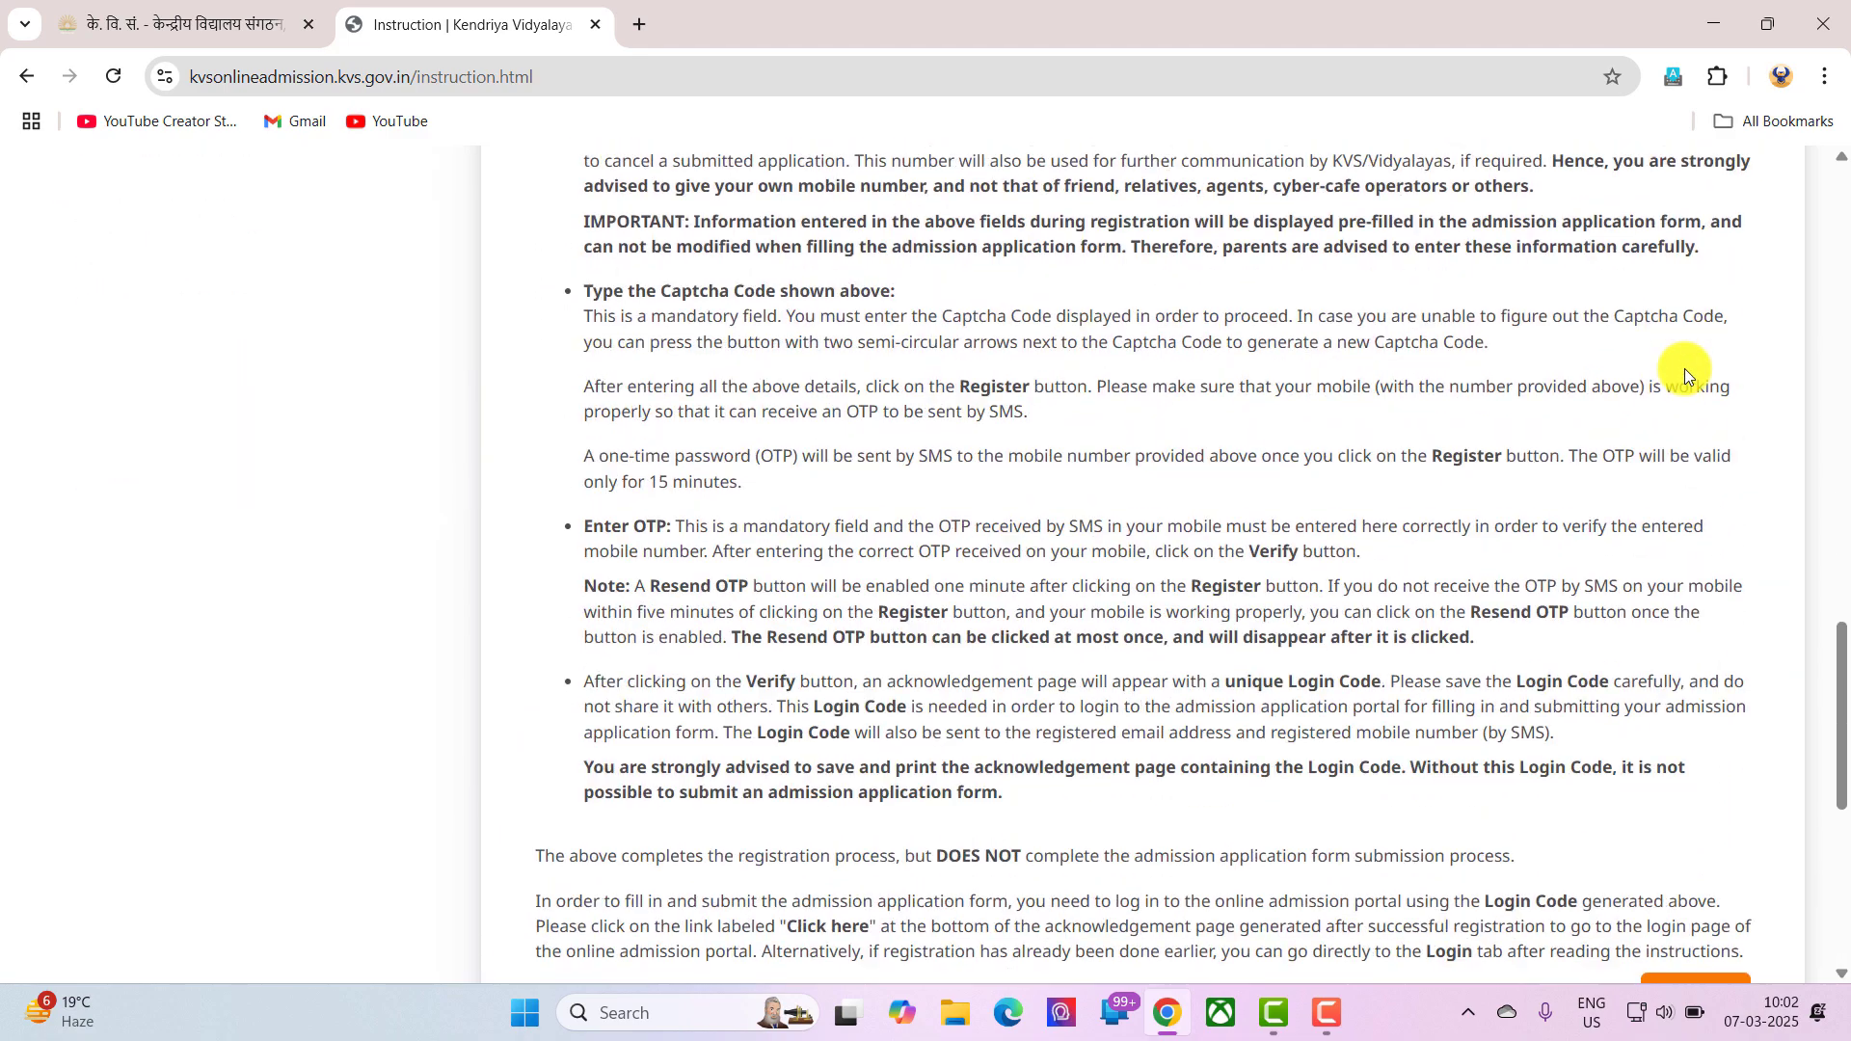
{"action": "scroll", "coordinate": [1686, 434], "scroll_direction": "down", "scroll_amount": 5}
{"action": "left_click", "coordinate": [1683, 501]}
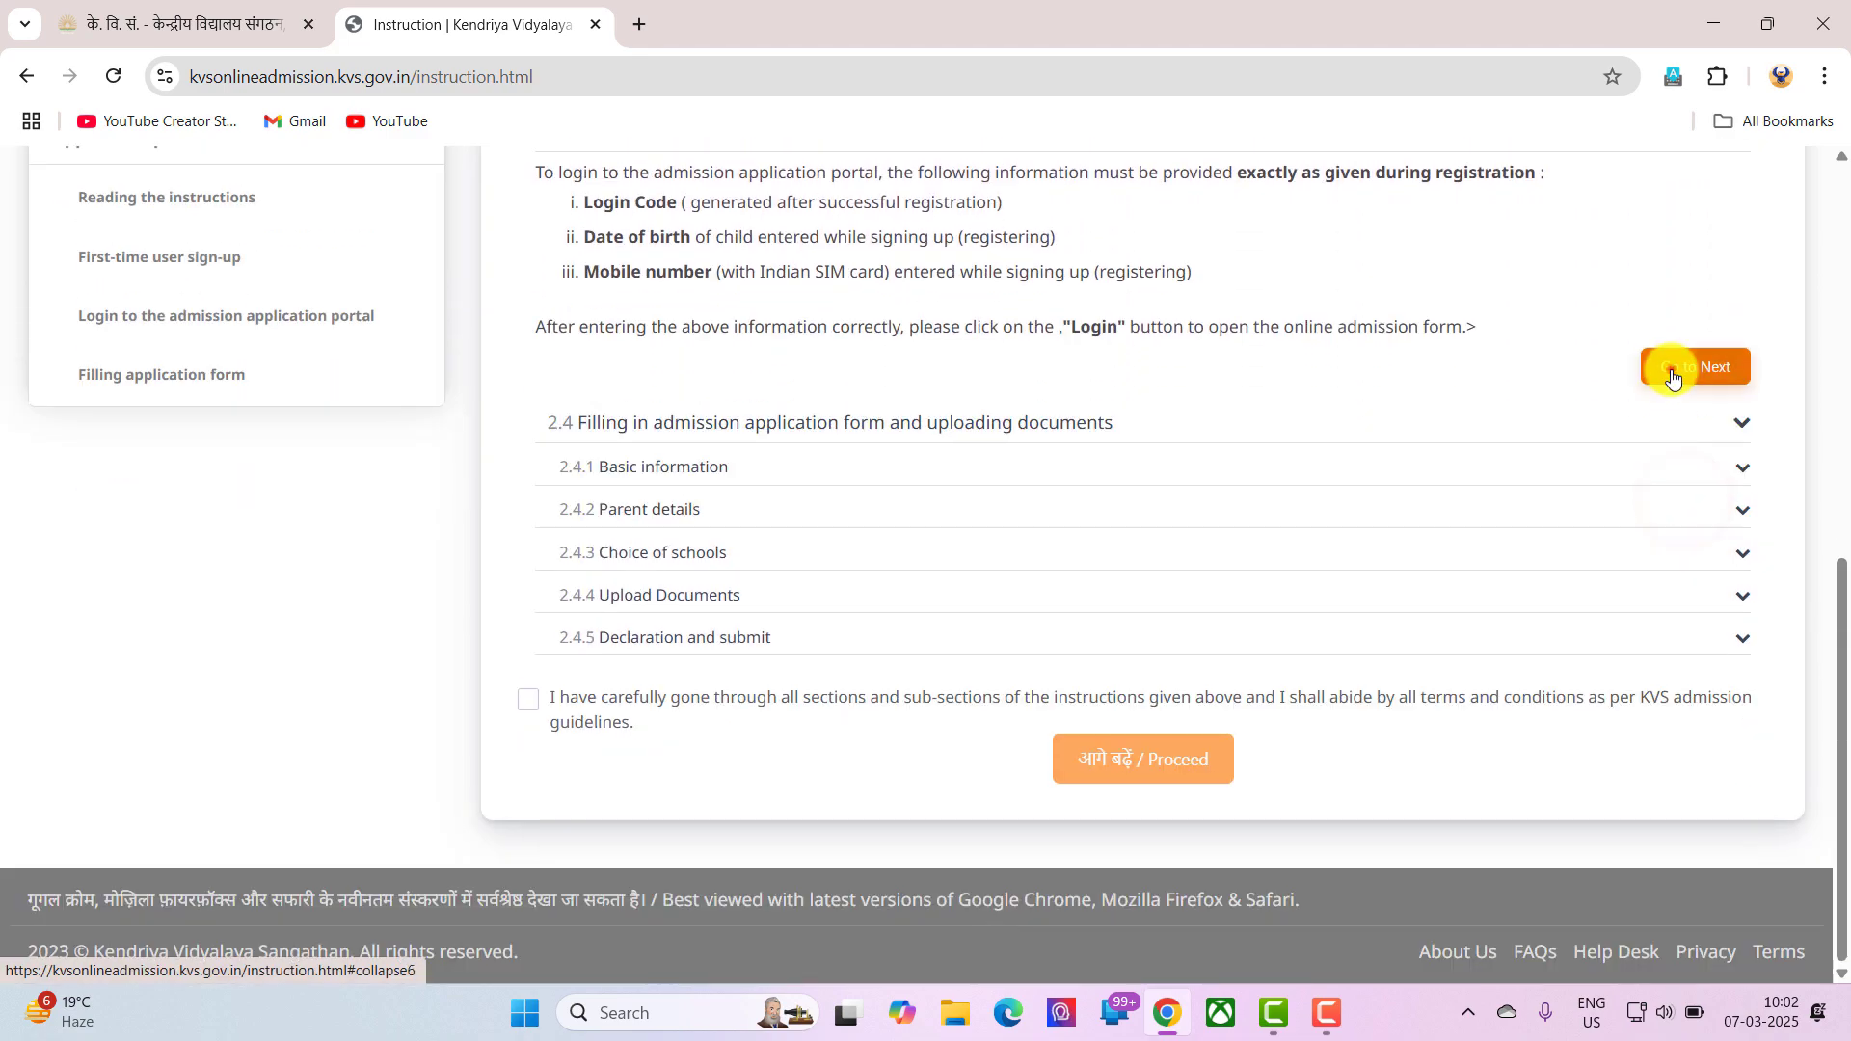
{"action": "left_click", "coordinate": [1673, 376]}
- Read the Basic information through Declaration sections, tick the declaration and proceed to New Registration
{"action": "left_click", "coordinate": [1695, 527]}
{"action": "scroll", "coordinate": [1697, 525], "scroll_direction": "down", "scroll_amount": 3}
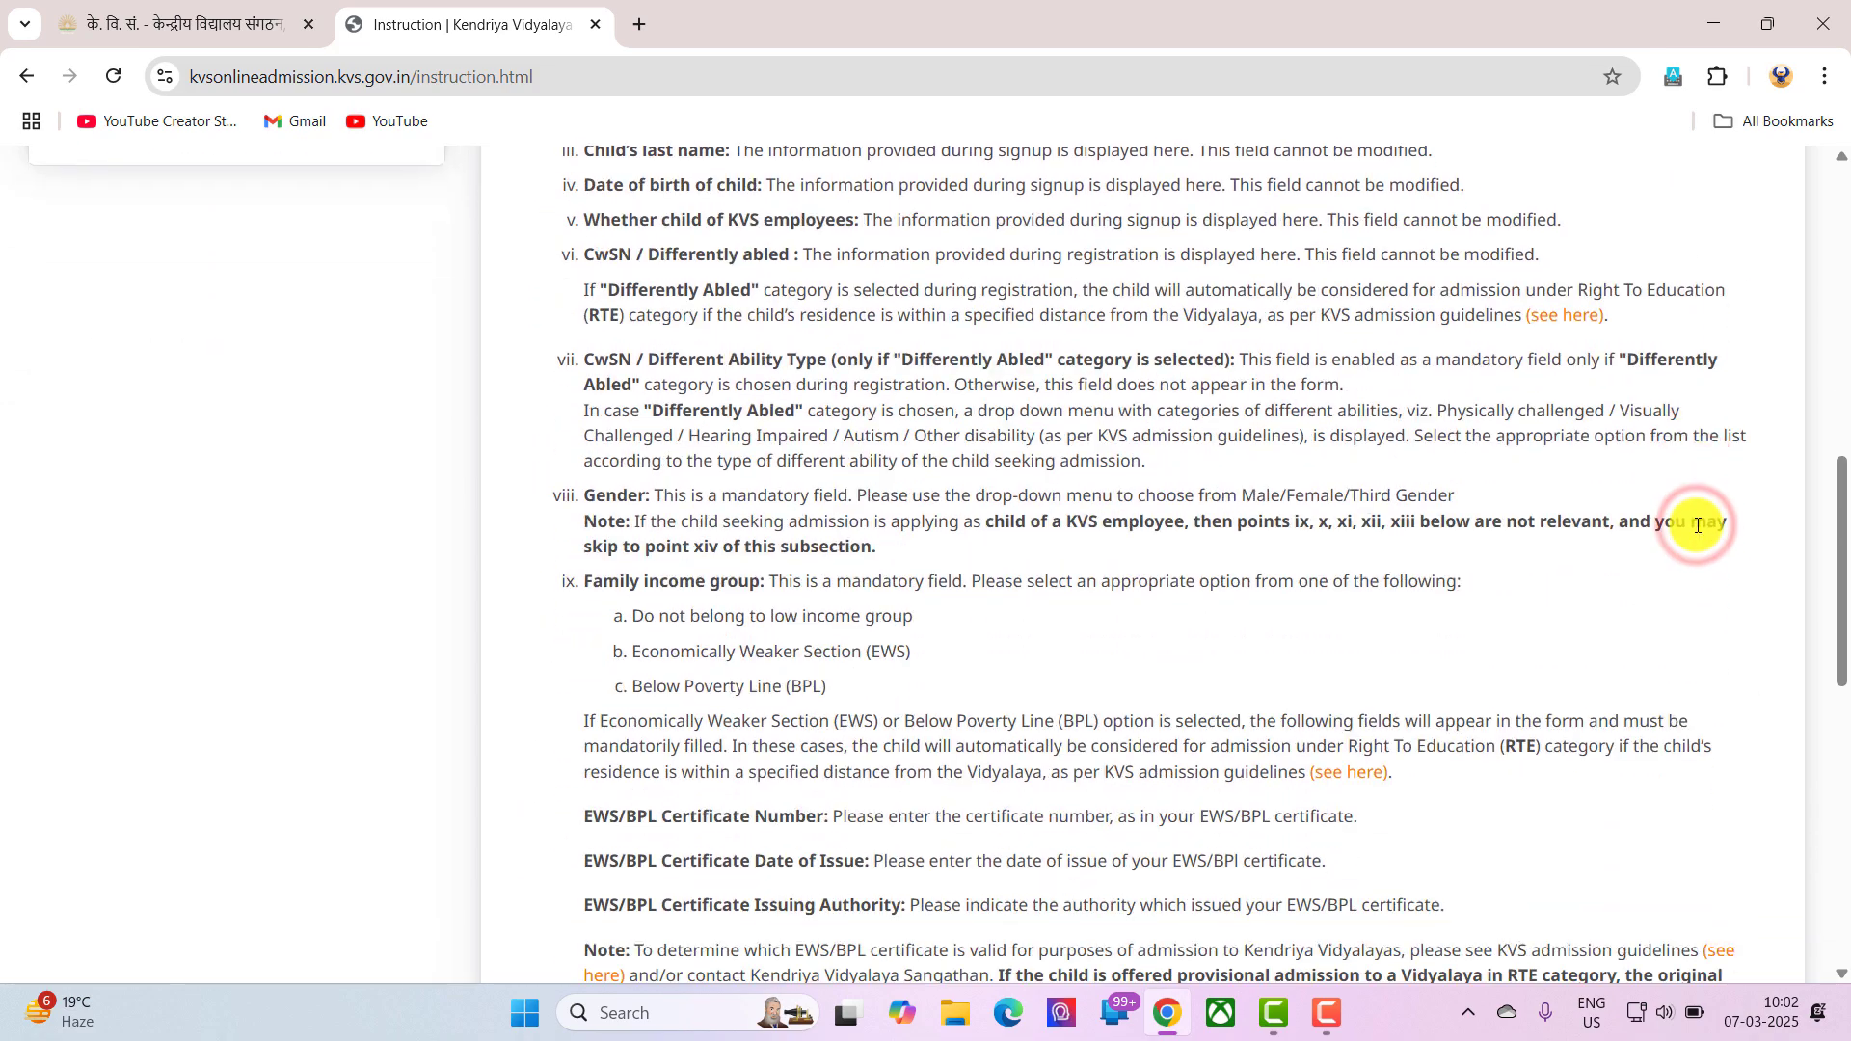
{"action": "scroll", "coordinate": [1697, 525], "scroll_direction": "down", "scroll_amount": 10}
{"action": "left_click", "coordinate": [1696, 457]}
{"action": "scroll", "coordinate": [1697, 482], "scroll_direction": "down", "scroll_amount": 6}
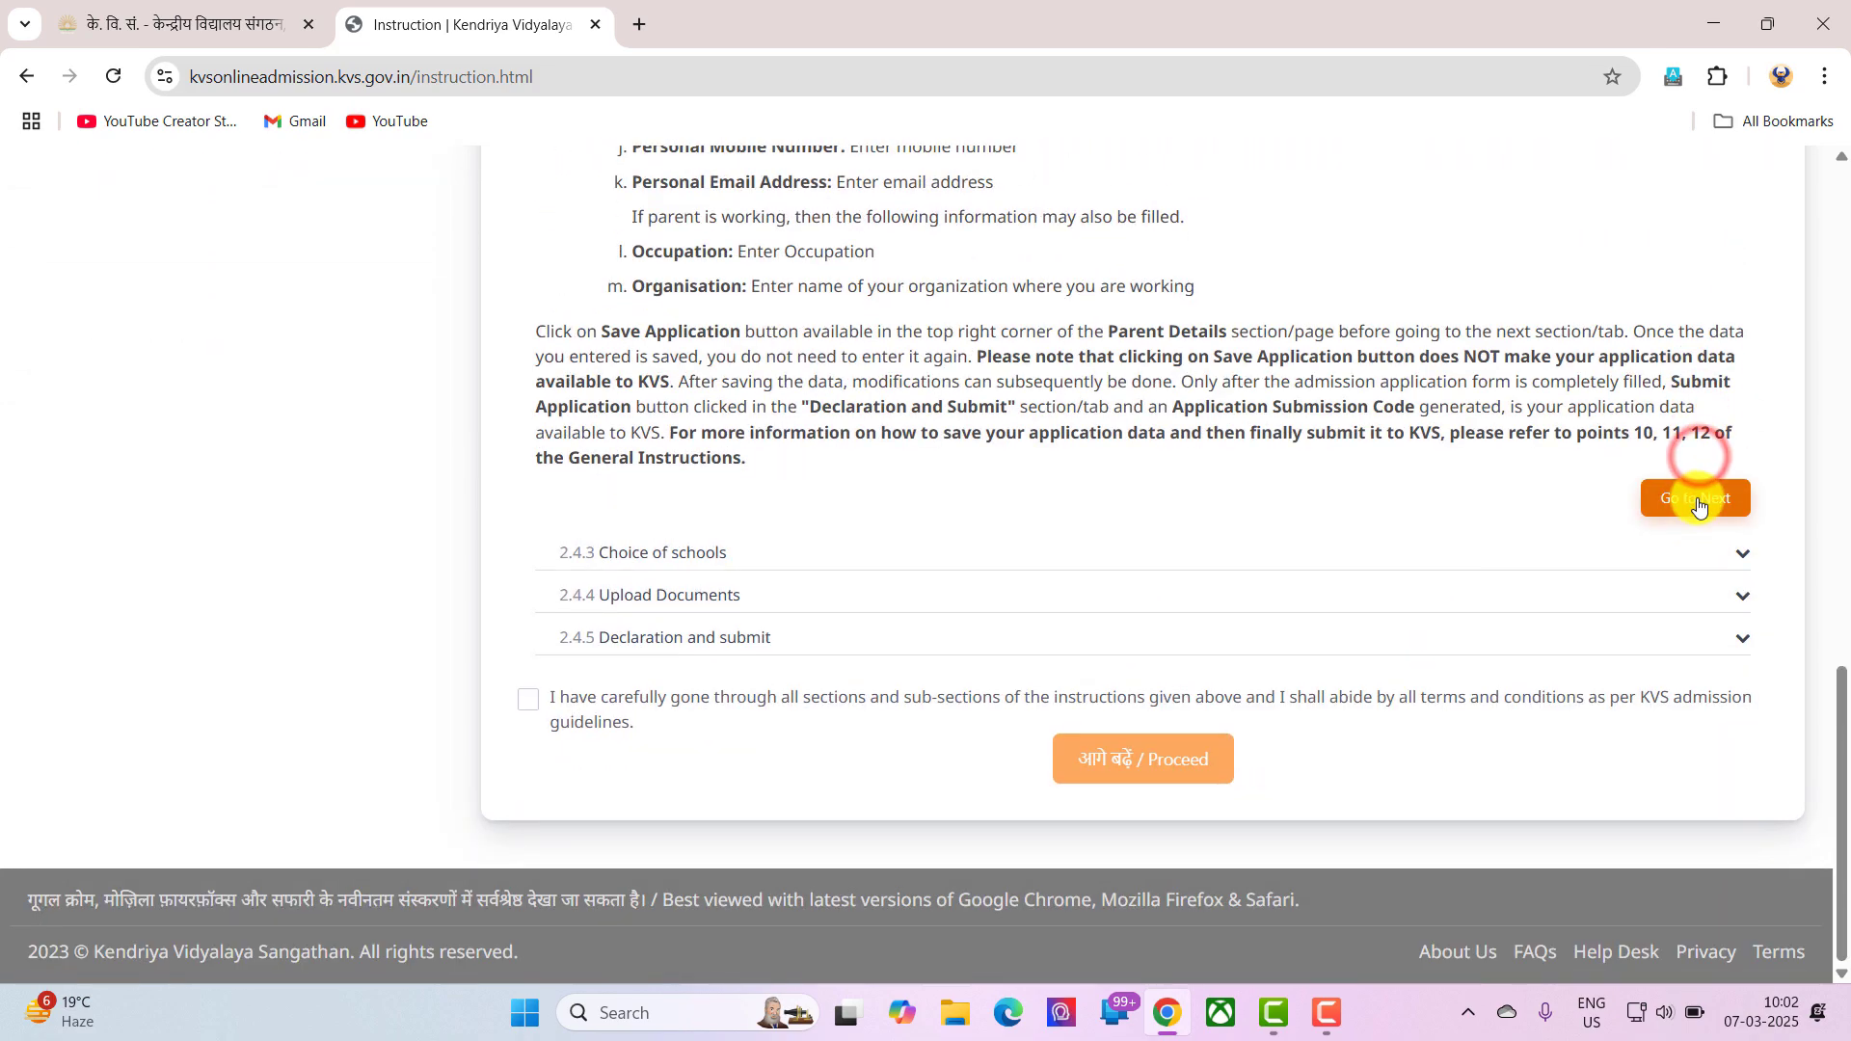
{"action": "left_click", "coordinate": [1697, 502]}
{"action": "scroll", "coordinate": [1688, 521], "scroll_direction": "down", "scroll_amount": 10}
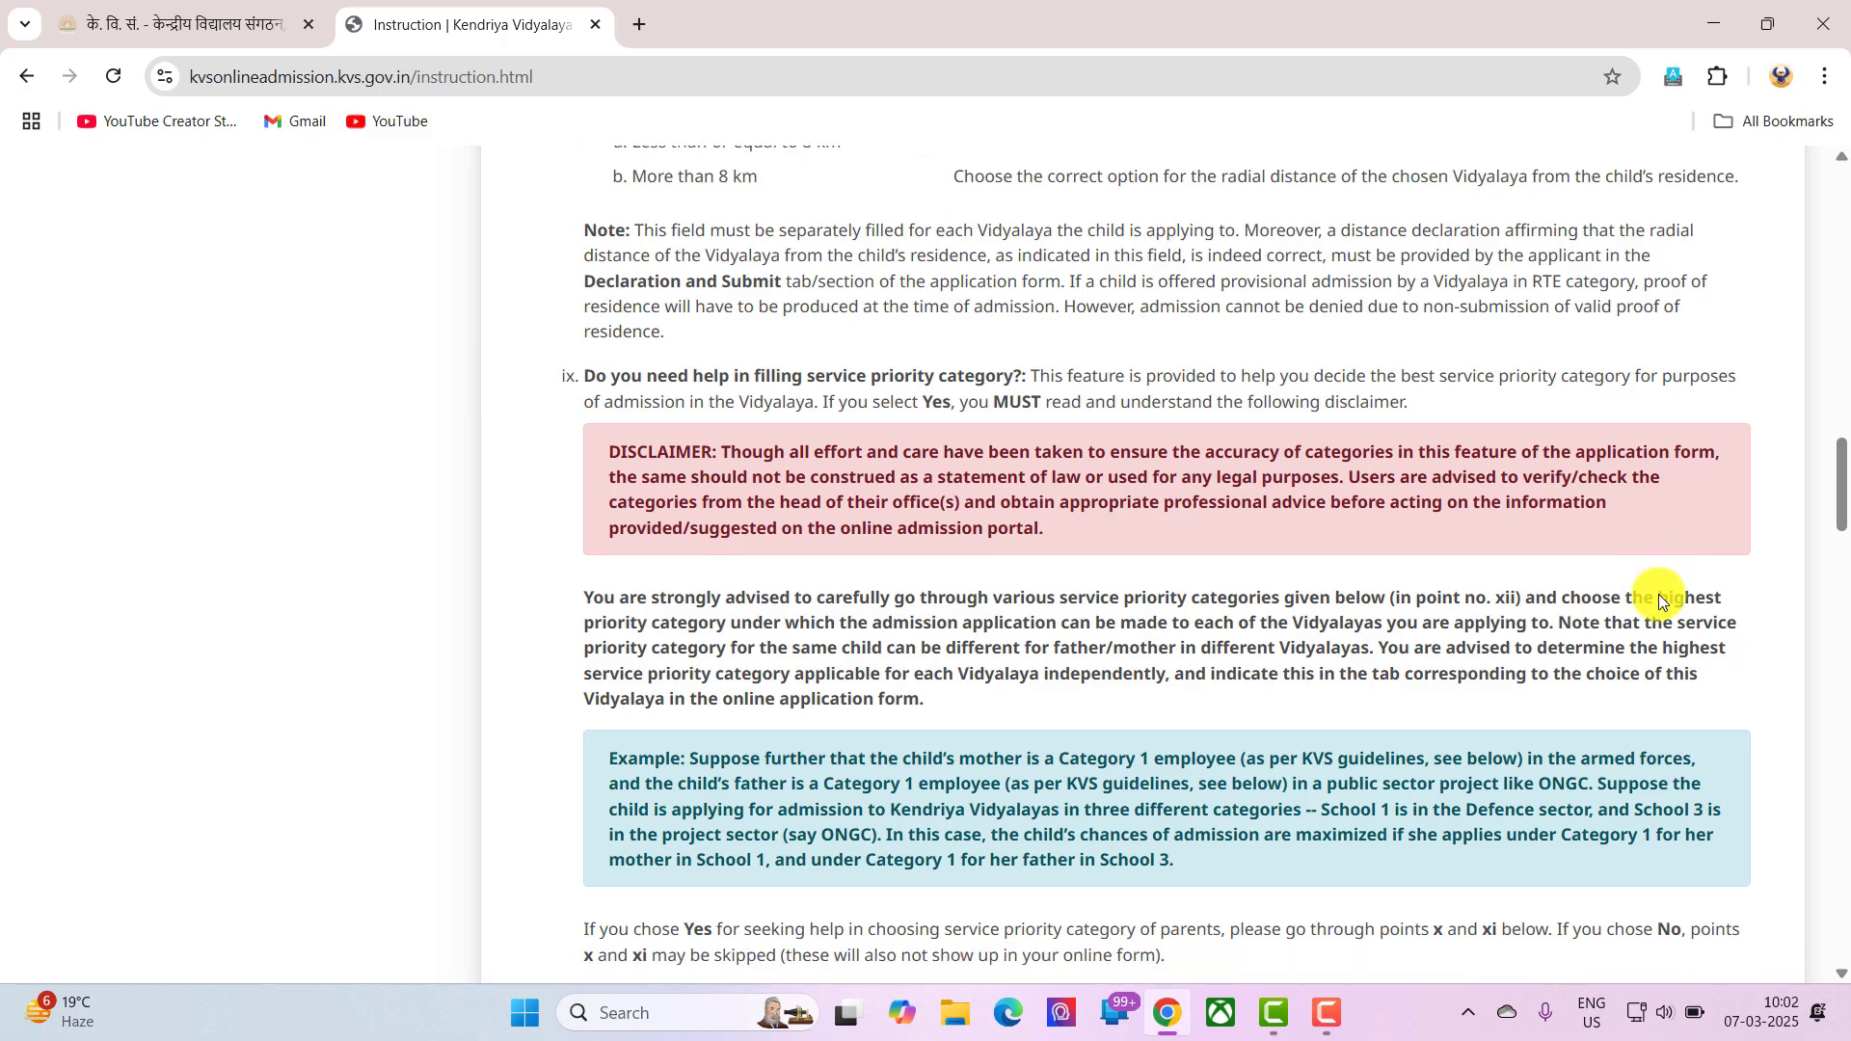
{"action": "scroll", "coordinate": [1659, 594], "scroll_direction": "down", "scroll_amount": 20}
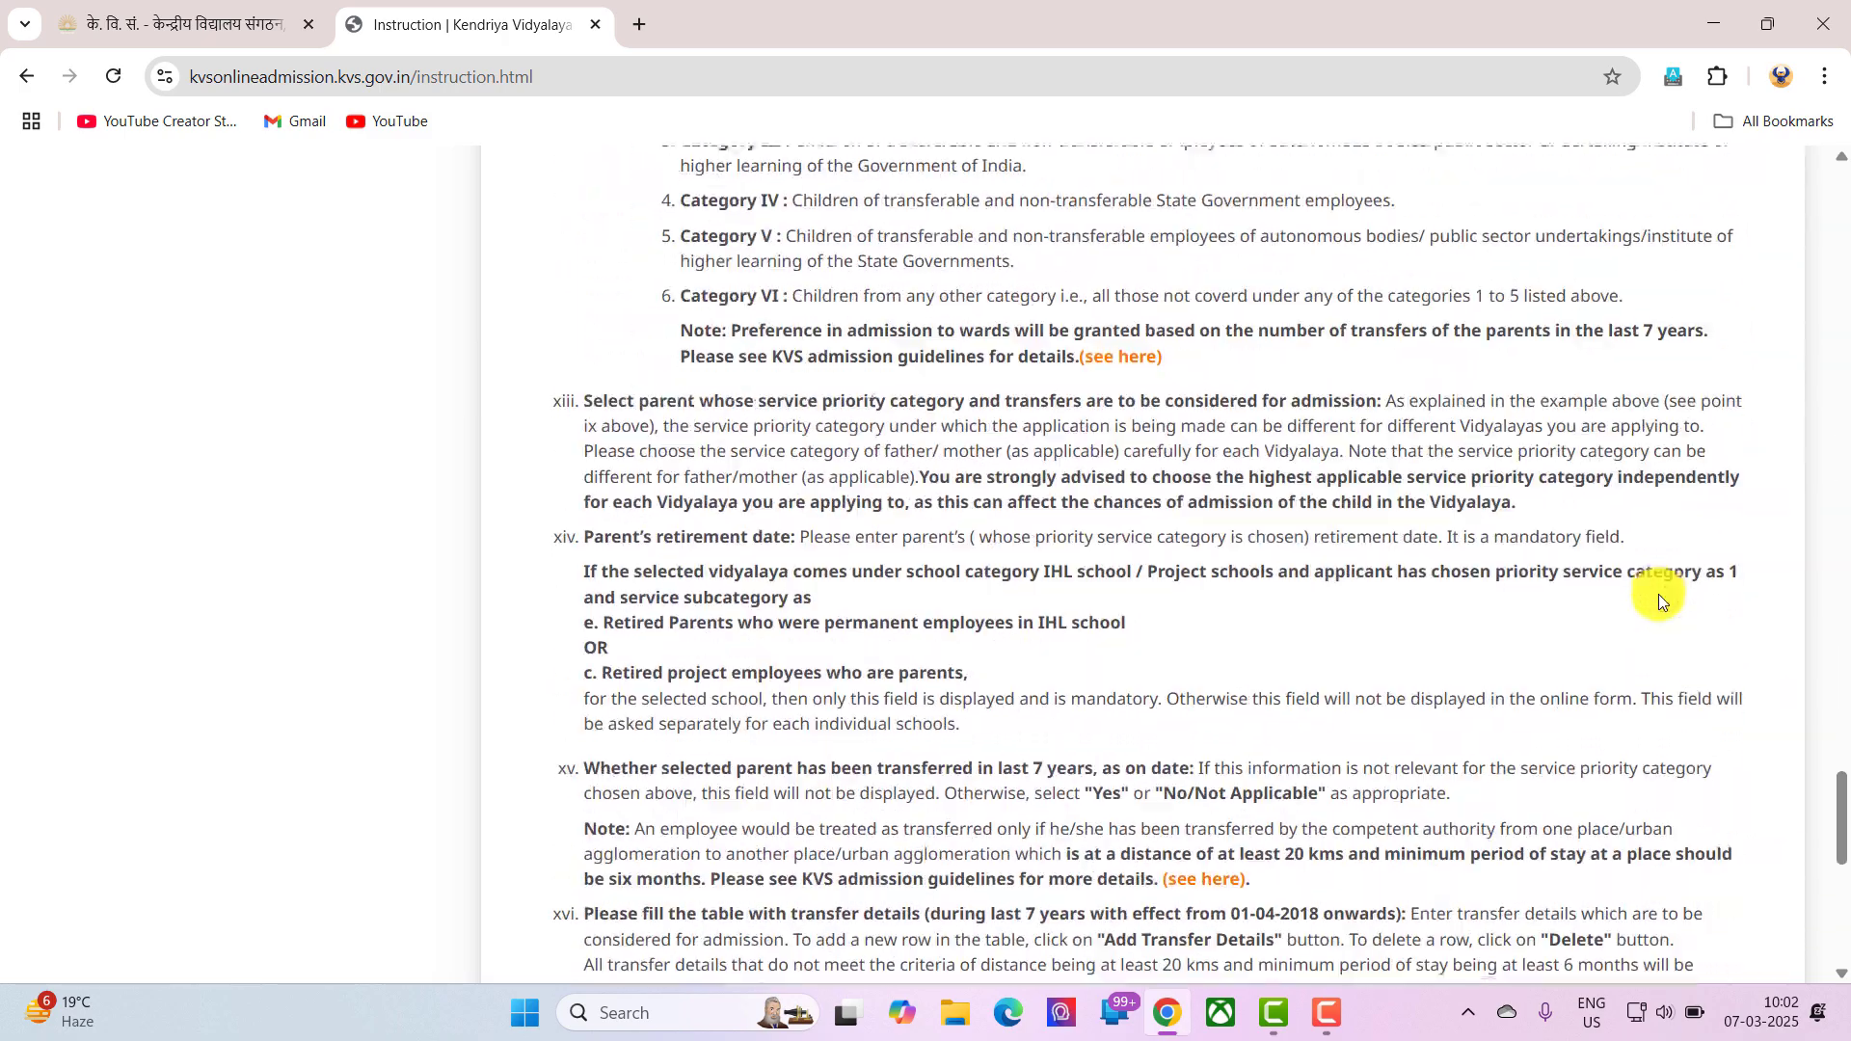
{"action": "scroll", "coordinate": [1659, 594], "scroll_direction": "down", "scroll_amount": 15}
{"action": "left_click", "coordinate": [1678, 540]}
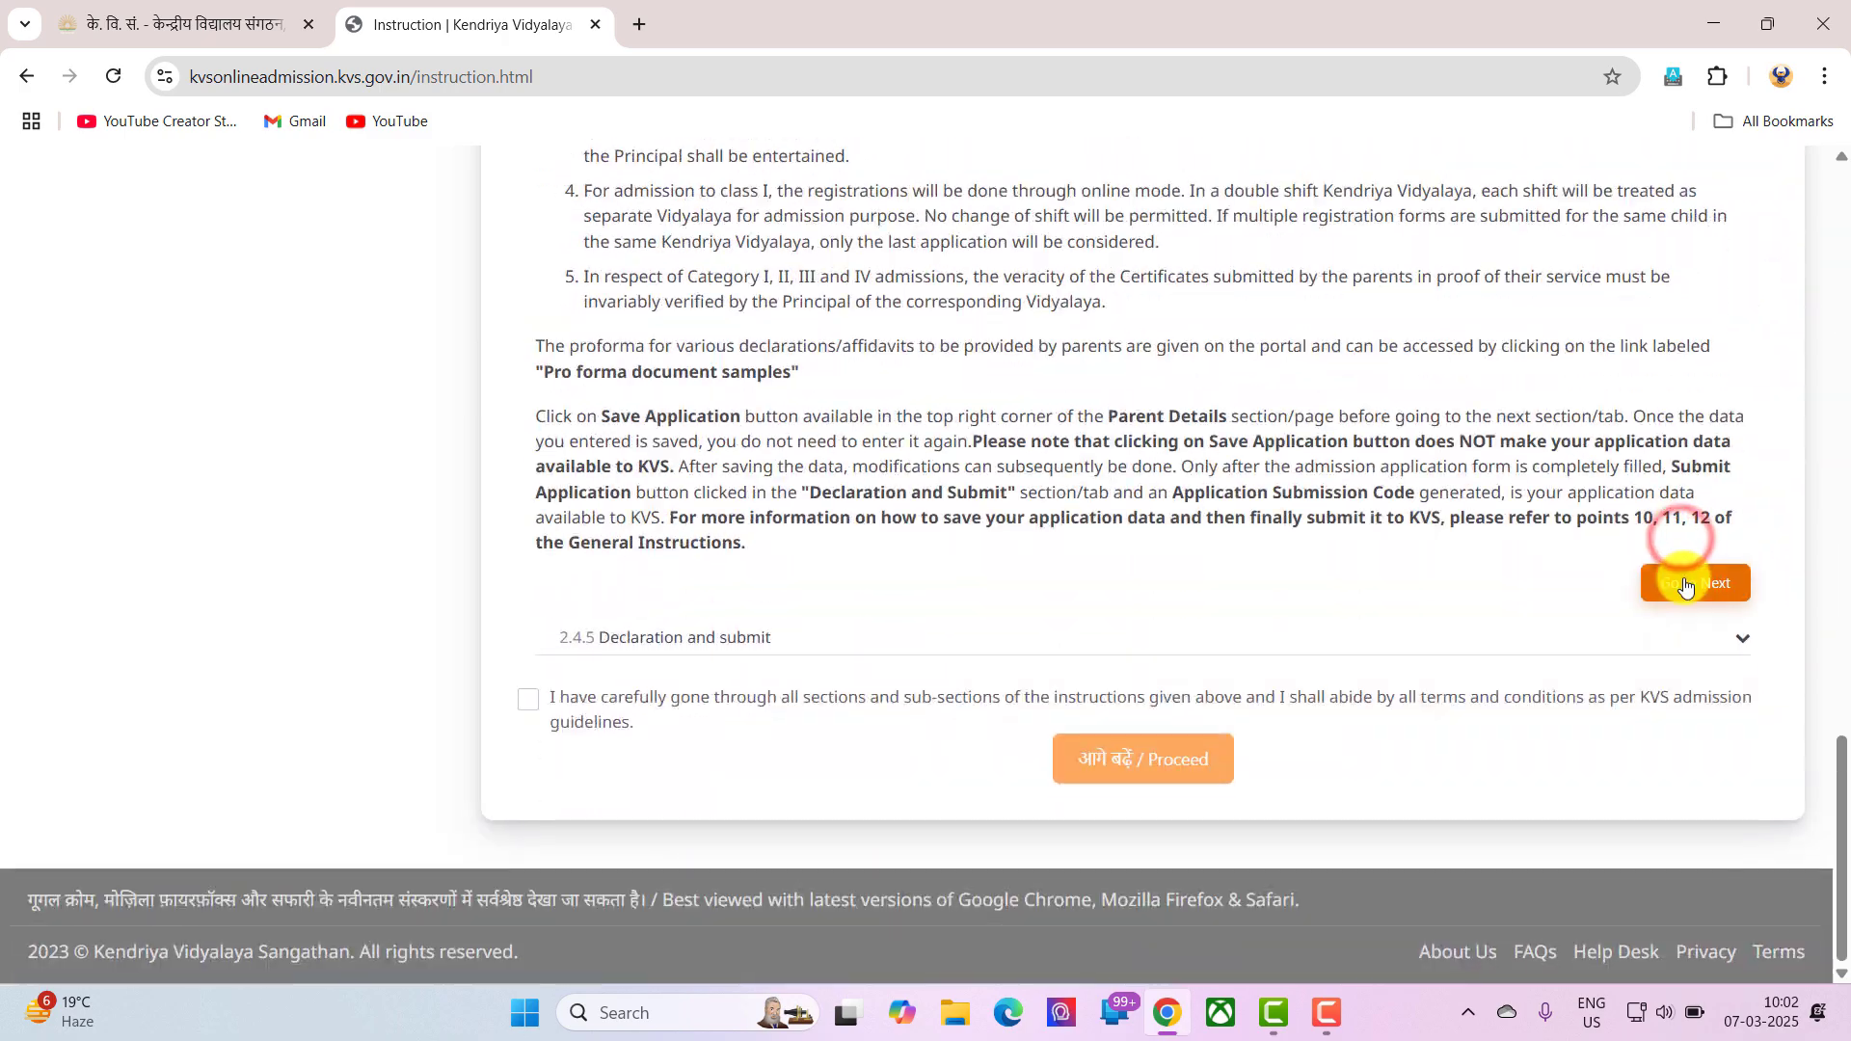
{"action": "left_click", "coordinate": [1686, 587]}
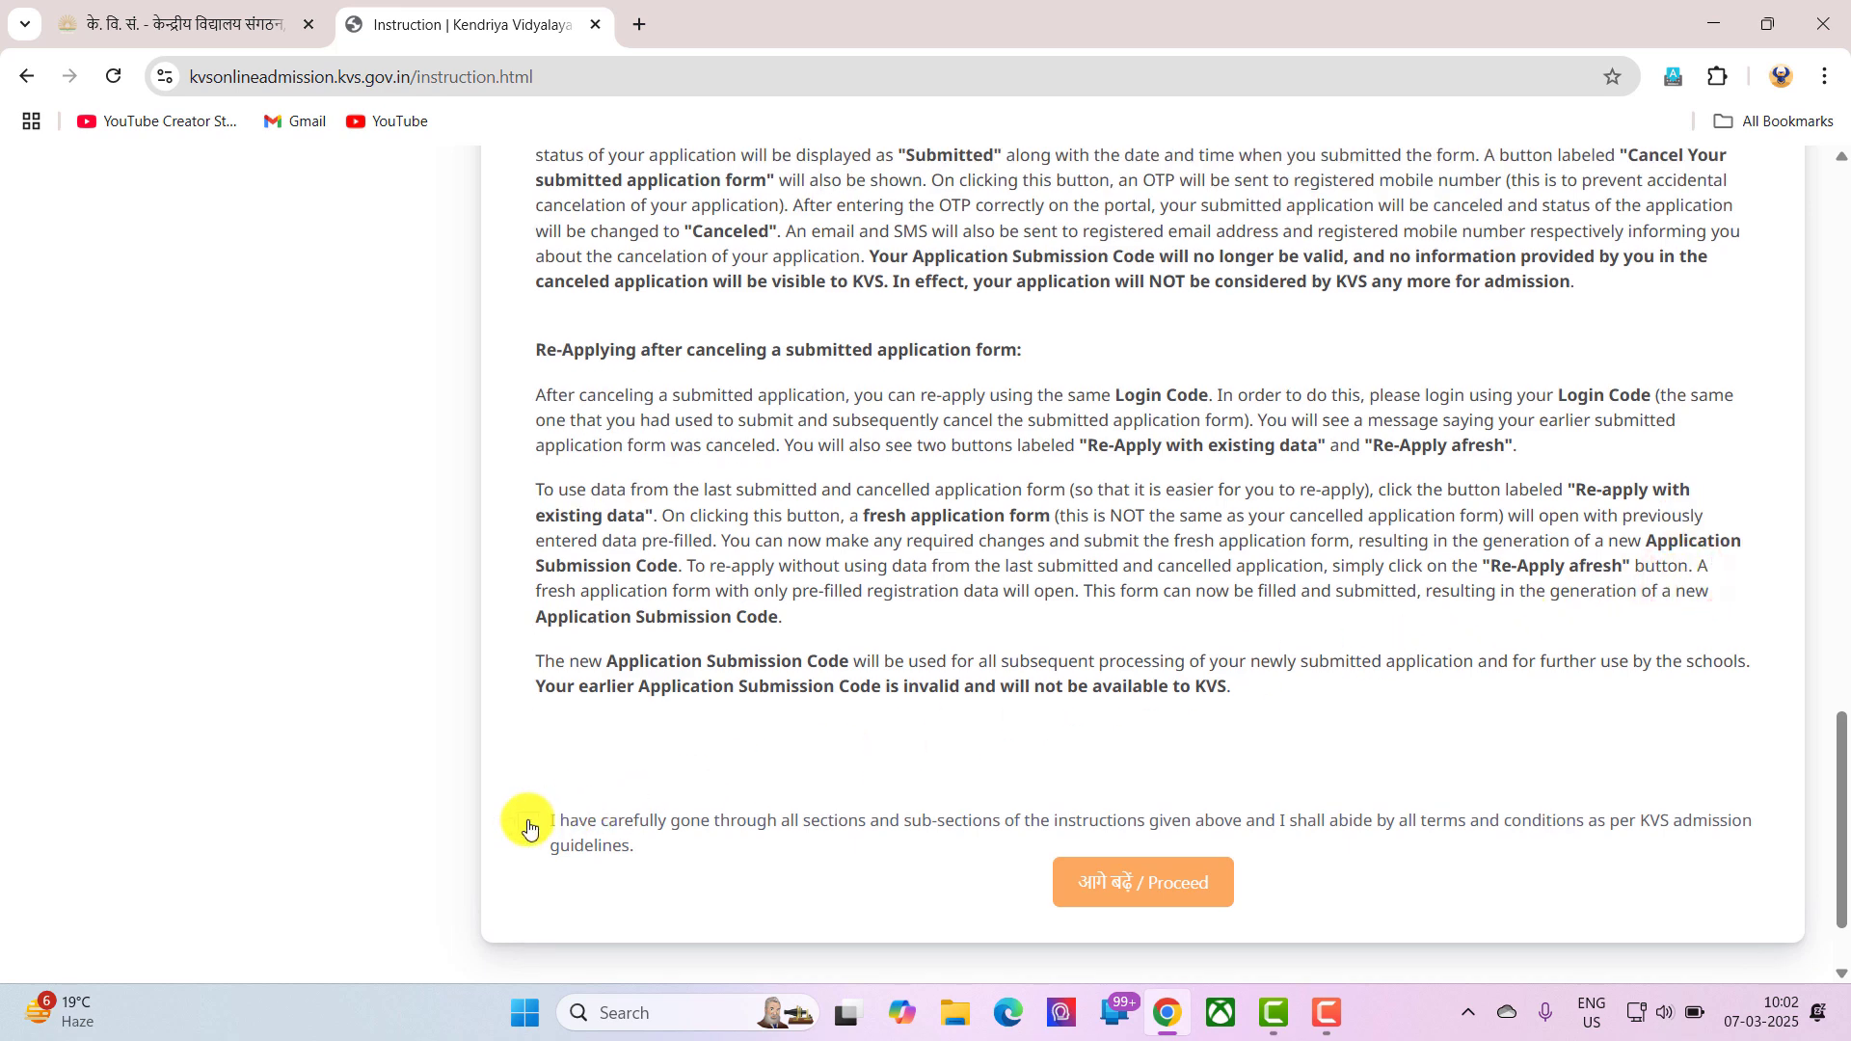
{"action": "left_click", "coordinate": [529, 824]}
{"action": "left_click", "coordinate": [1134, 885]}
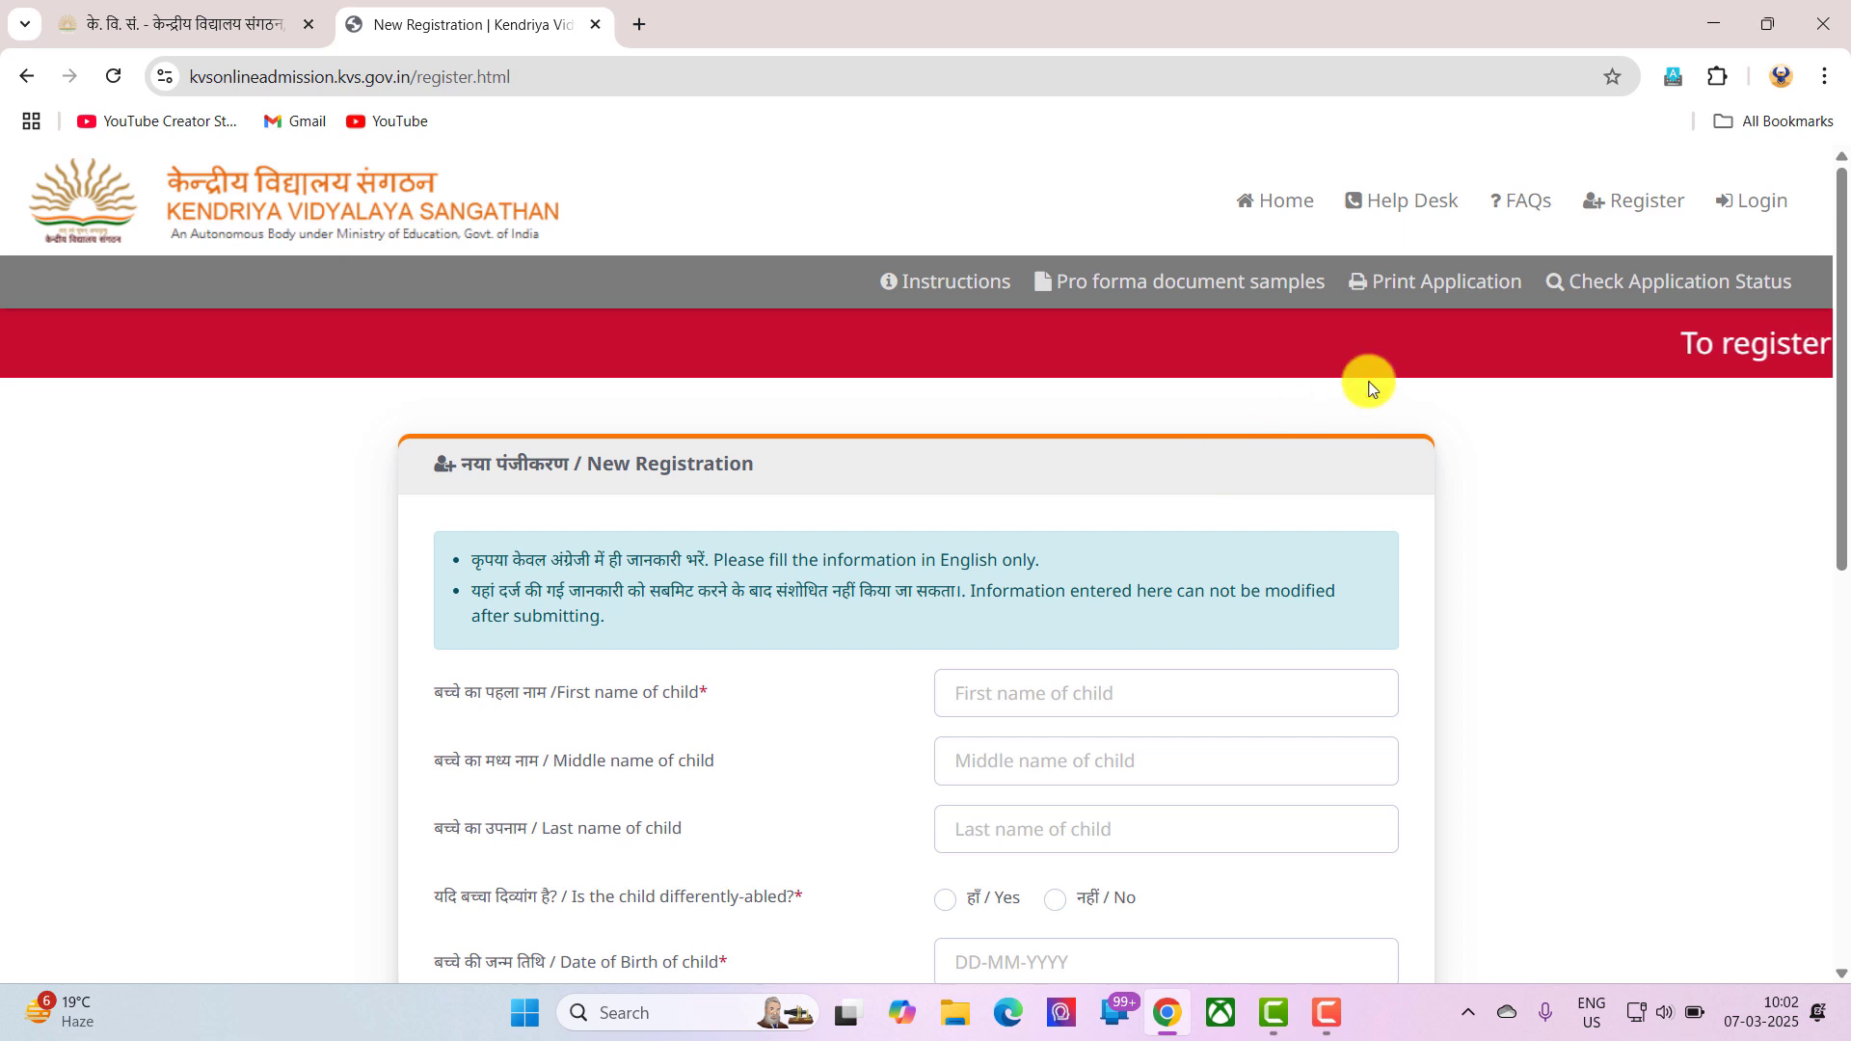
{"action": "scroll", "coordinate": [1379, 381], "scroll_direction": "down", "scroll_amount": 4}
{"action": "scroll", "coordinate": [1392, 375], "scroll_direction": "up", "scroll_amount": 4}
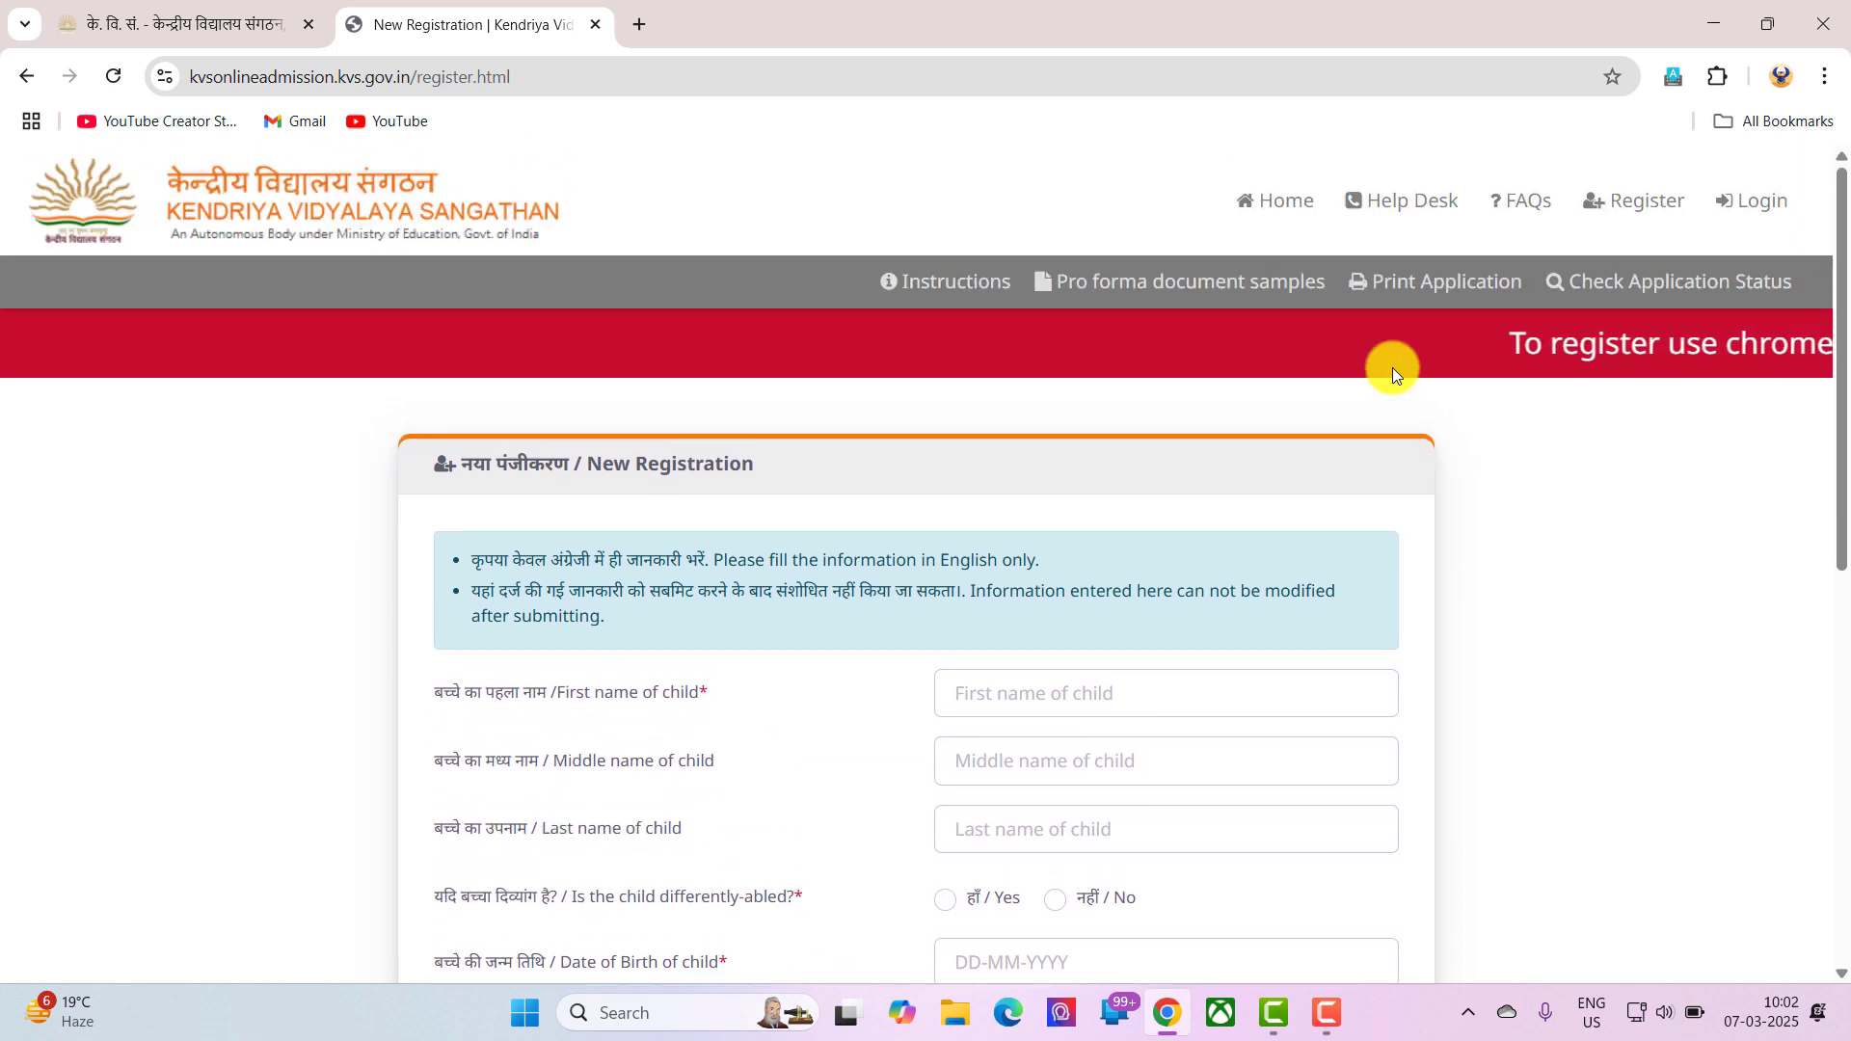
{"action": "scroll", "coordinate": [1393, 375], "scroll_direction": "down", "scroll_amount": 3}
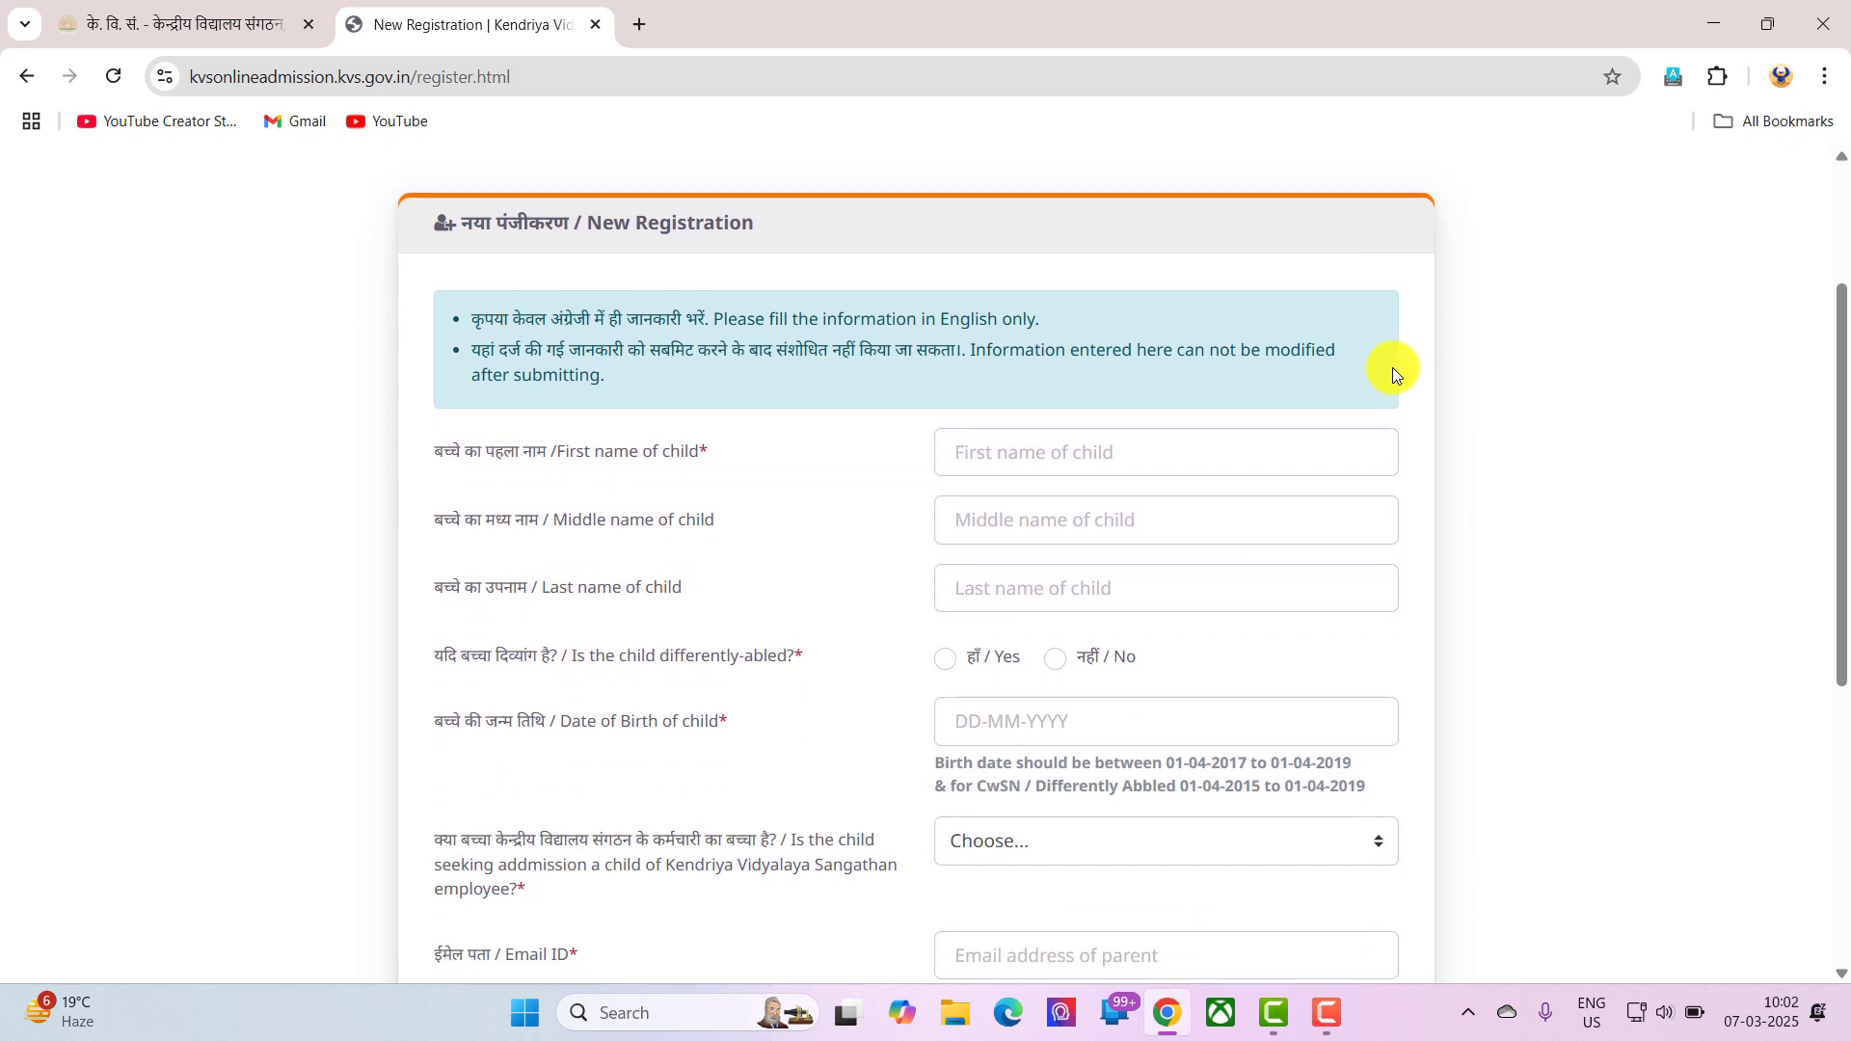
{"action": "scroll", "coordinate": [1393, 371], "scroll_direction": "up", "scroll_amount": 1}
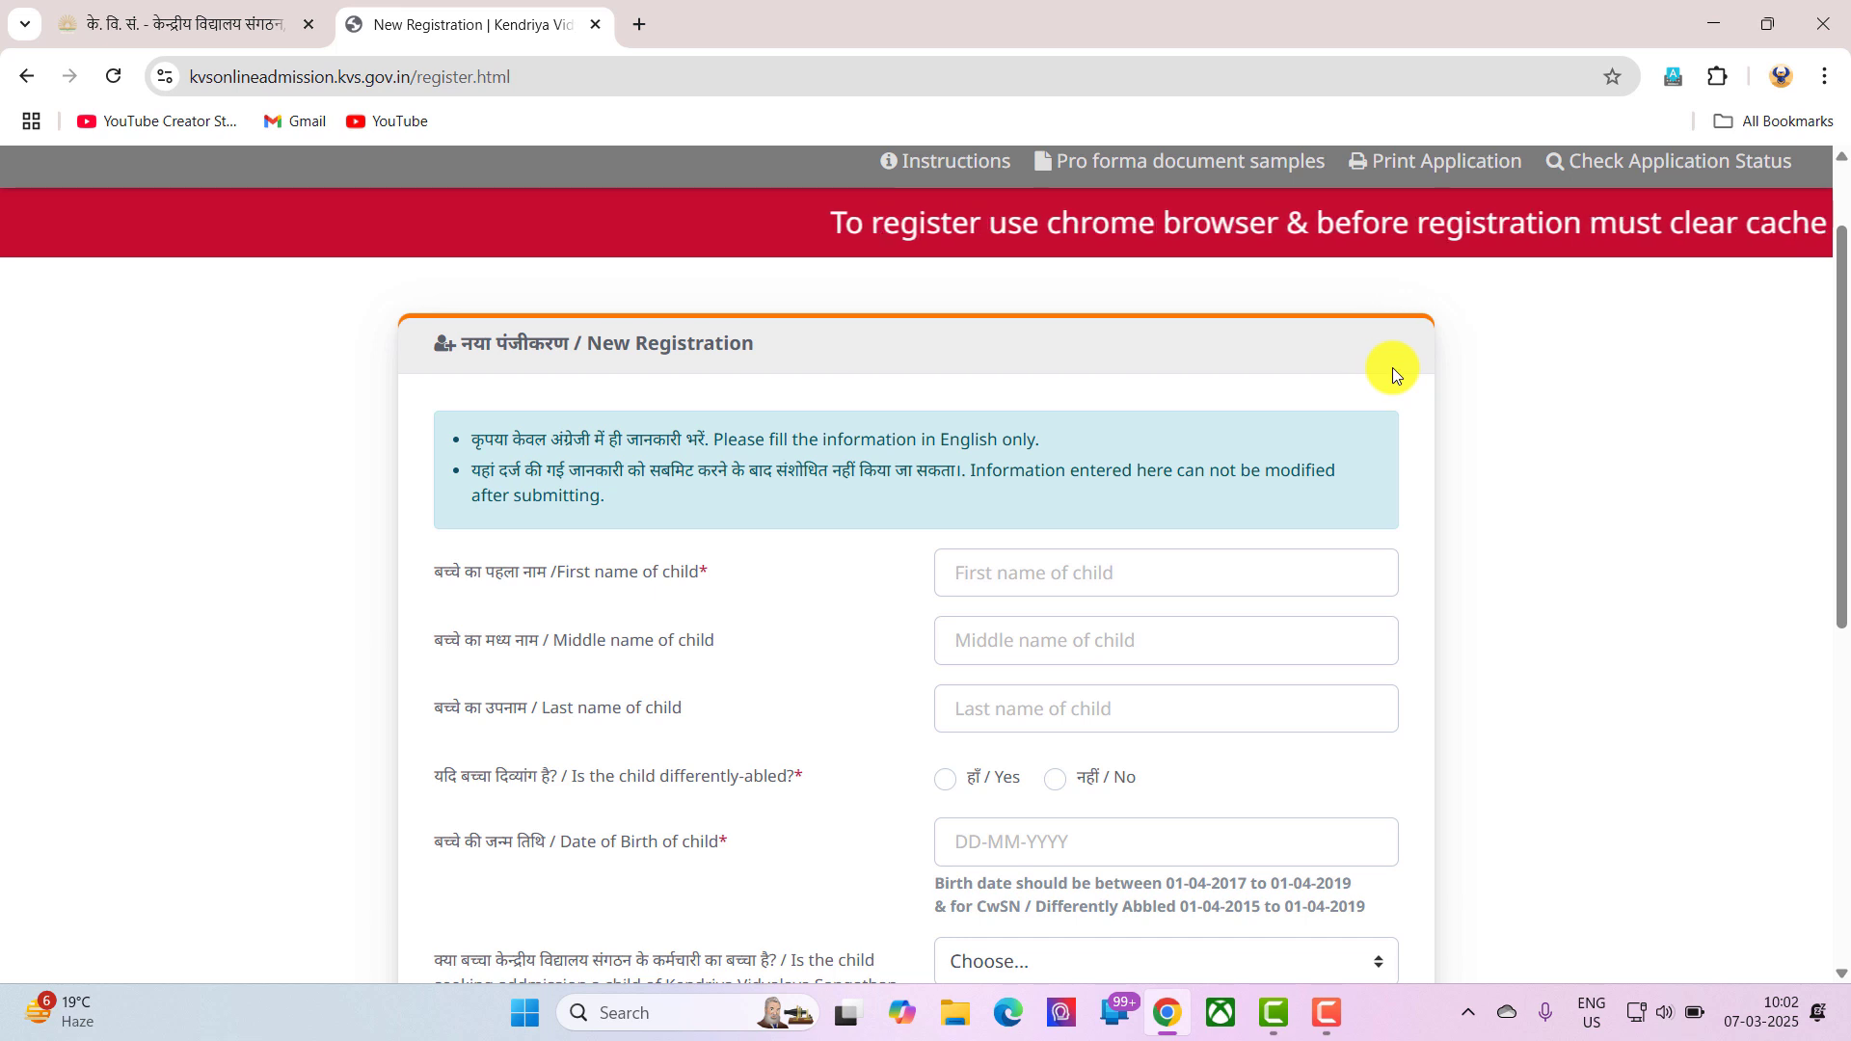
{"action": "scroll", "coordinate": [1393, 368], "scroll_direction": "down", "scroll_amount": 1}
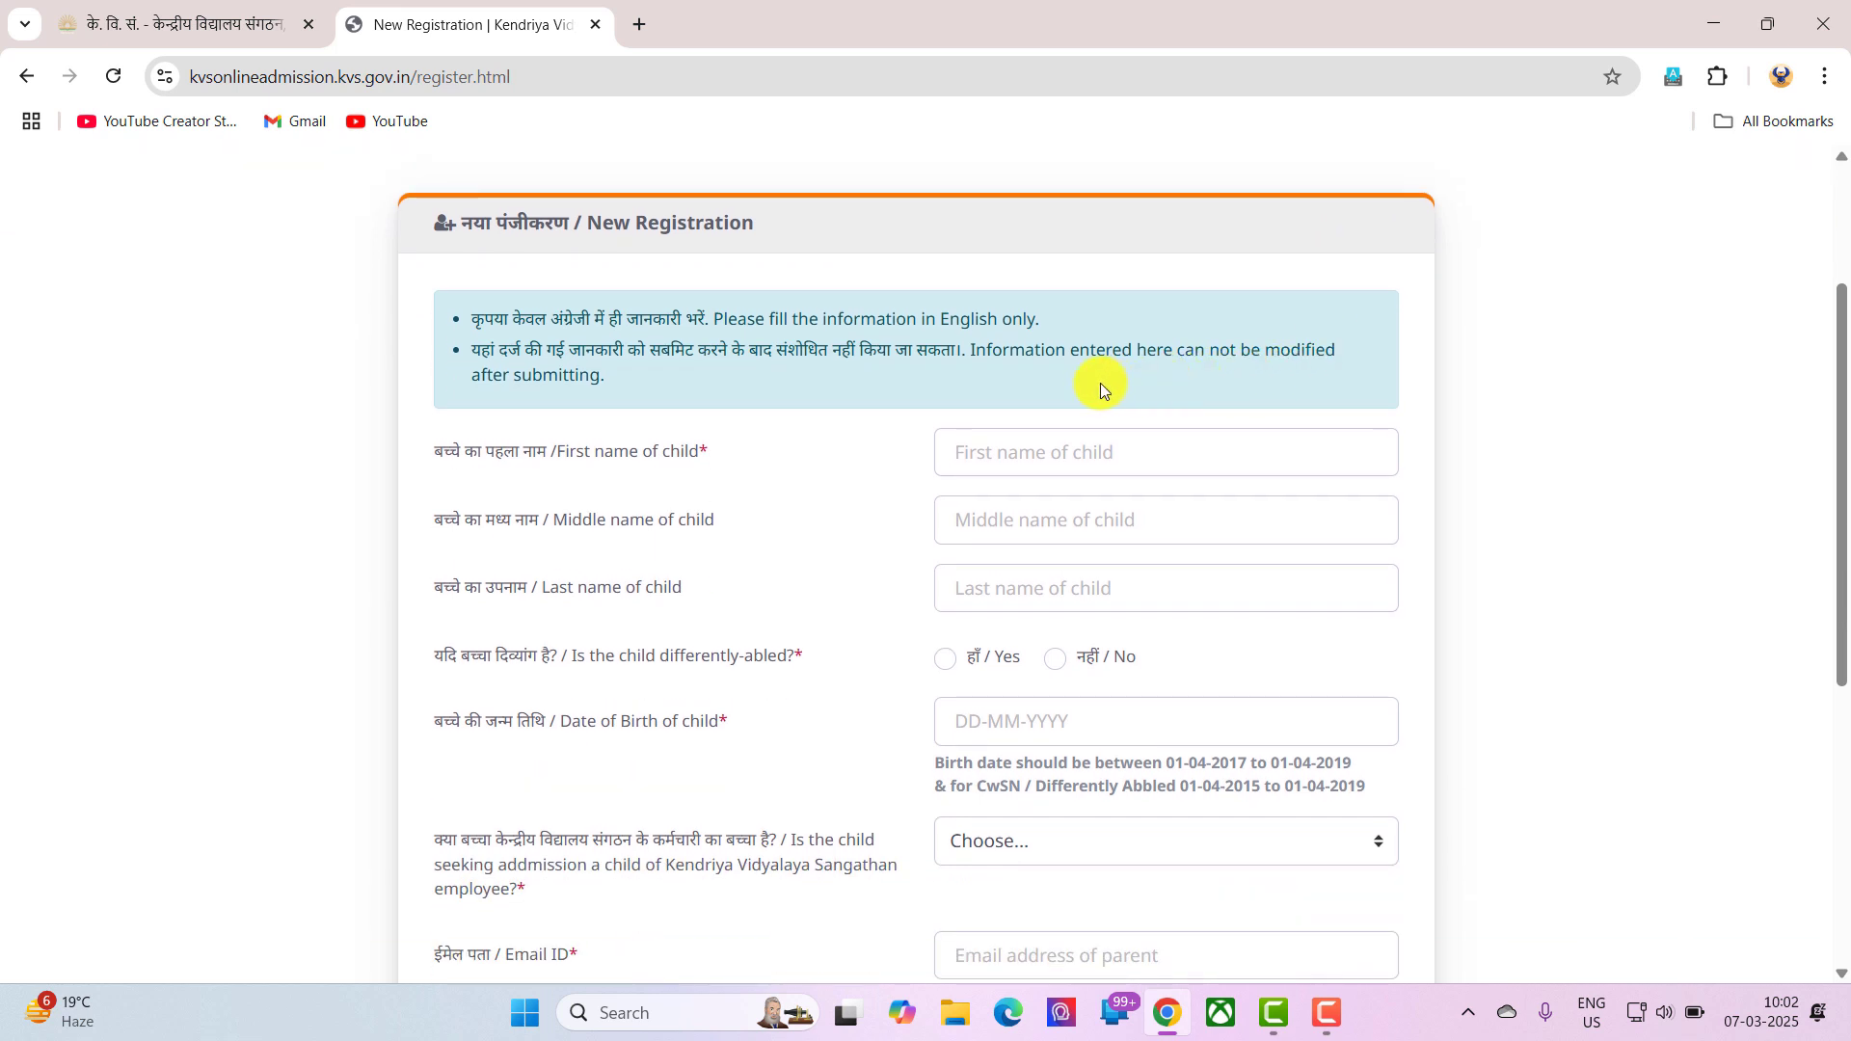
{"action": "scroll", "coordinate": [1102, 384], "scroll_direction": "down", "scroll_amount": 1}
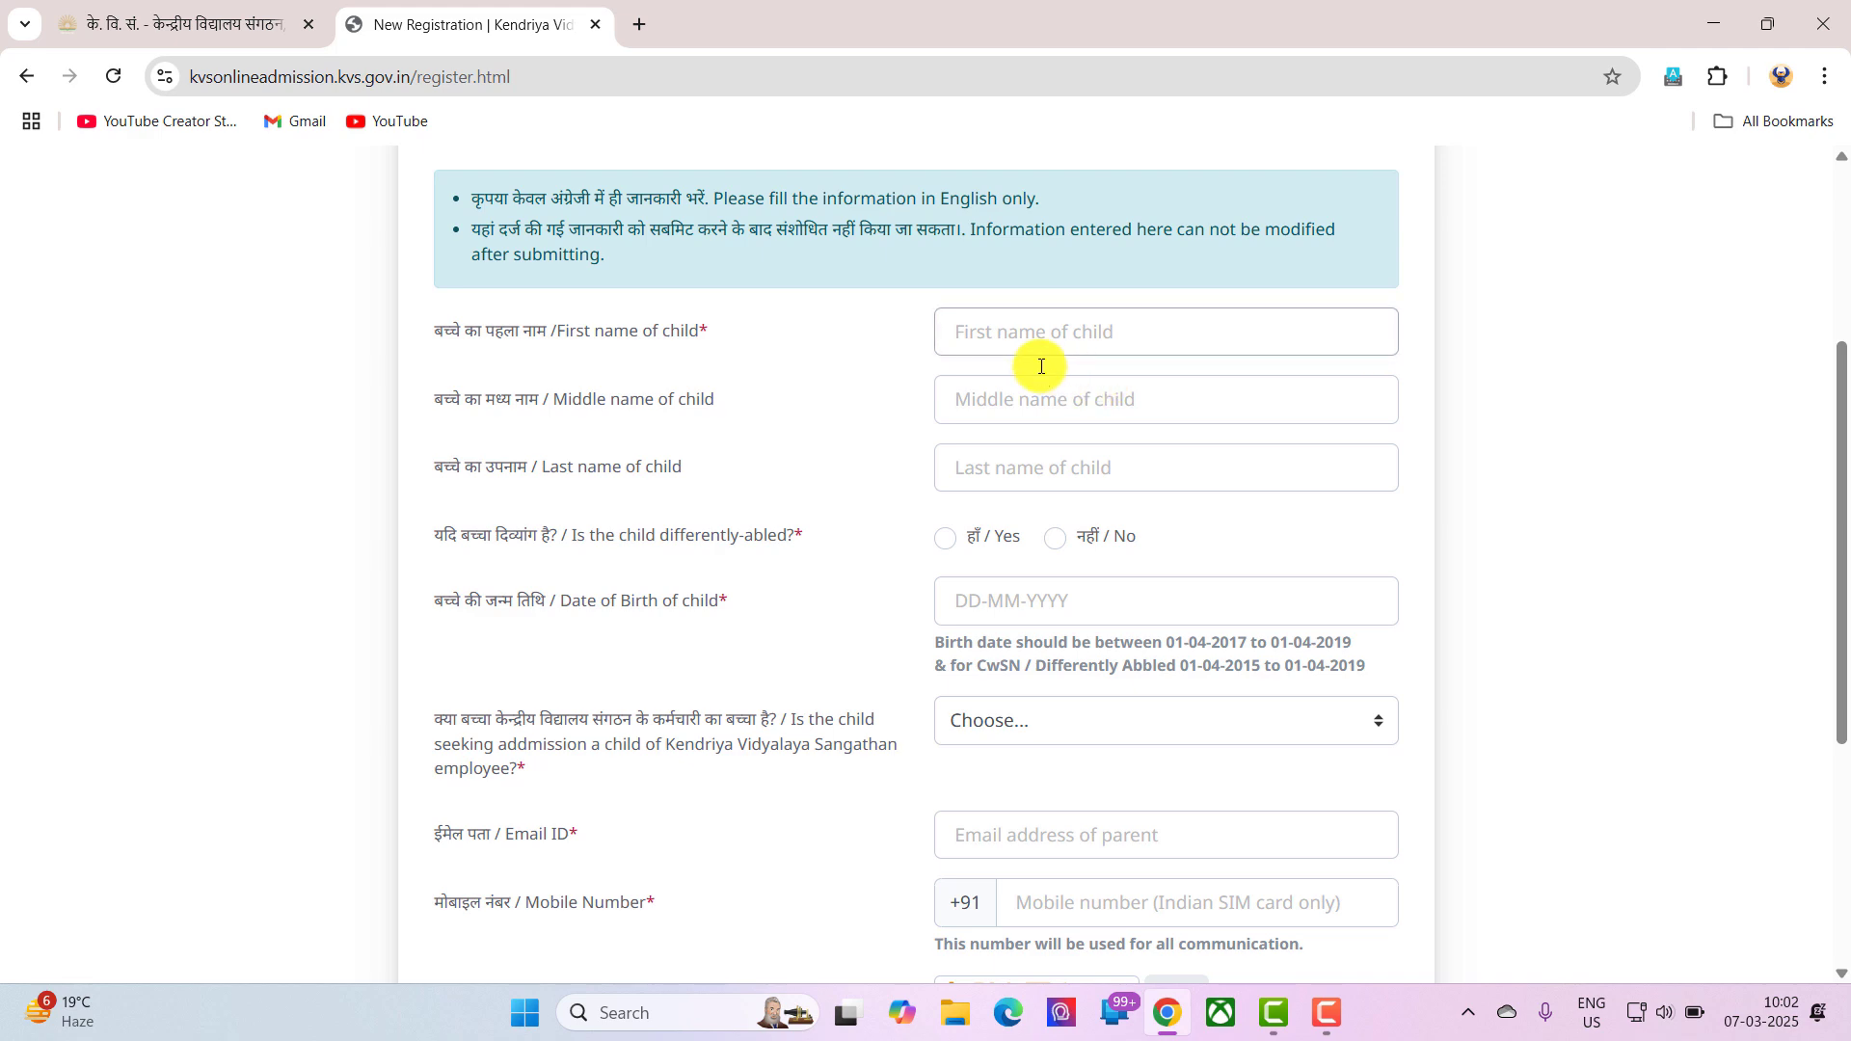
{"action": "scroll", "coordinate": [1039, 367], "scroll_direction": "down", "scroll_amount": 2}
{"action": "scroll", "coordinate": [1041, 367], "scroll_direction": "down", "scroll_amount": 1}
{"action": "scroll", "coordinate": [1041, 366], "scroll_direction": "up", "scroll_amount": 2}
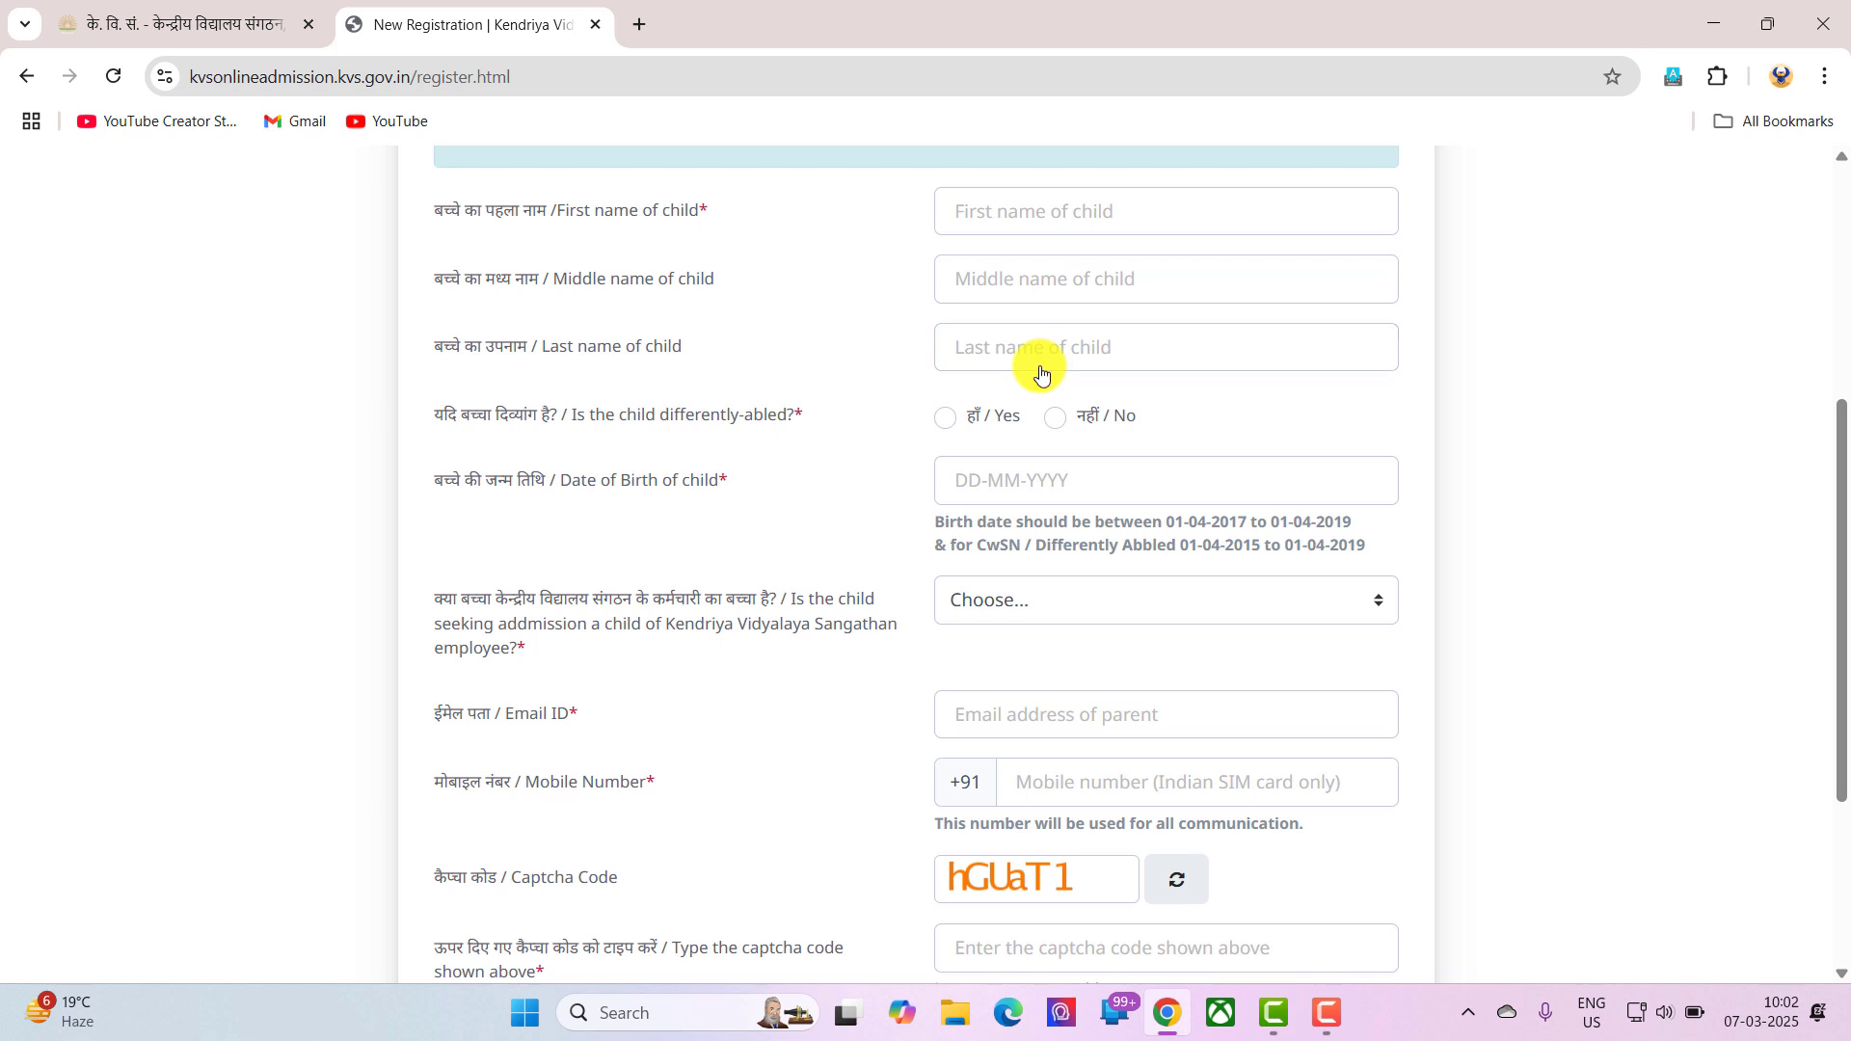
{"action": "left_click", "coordinate": [1032, 214]}
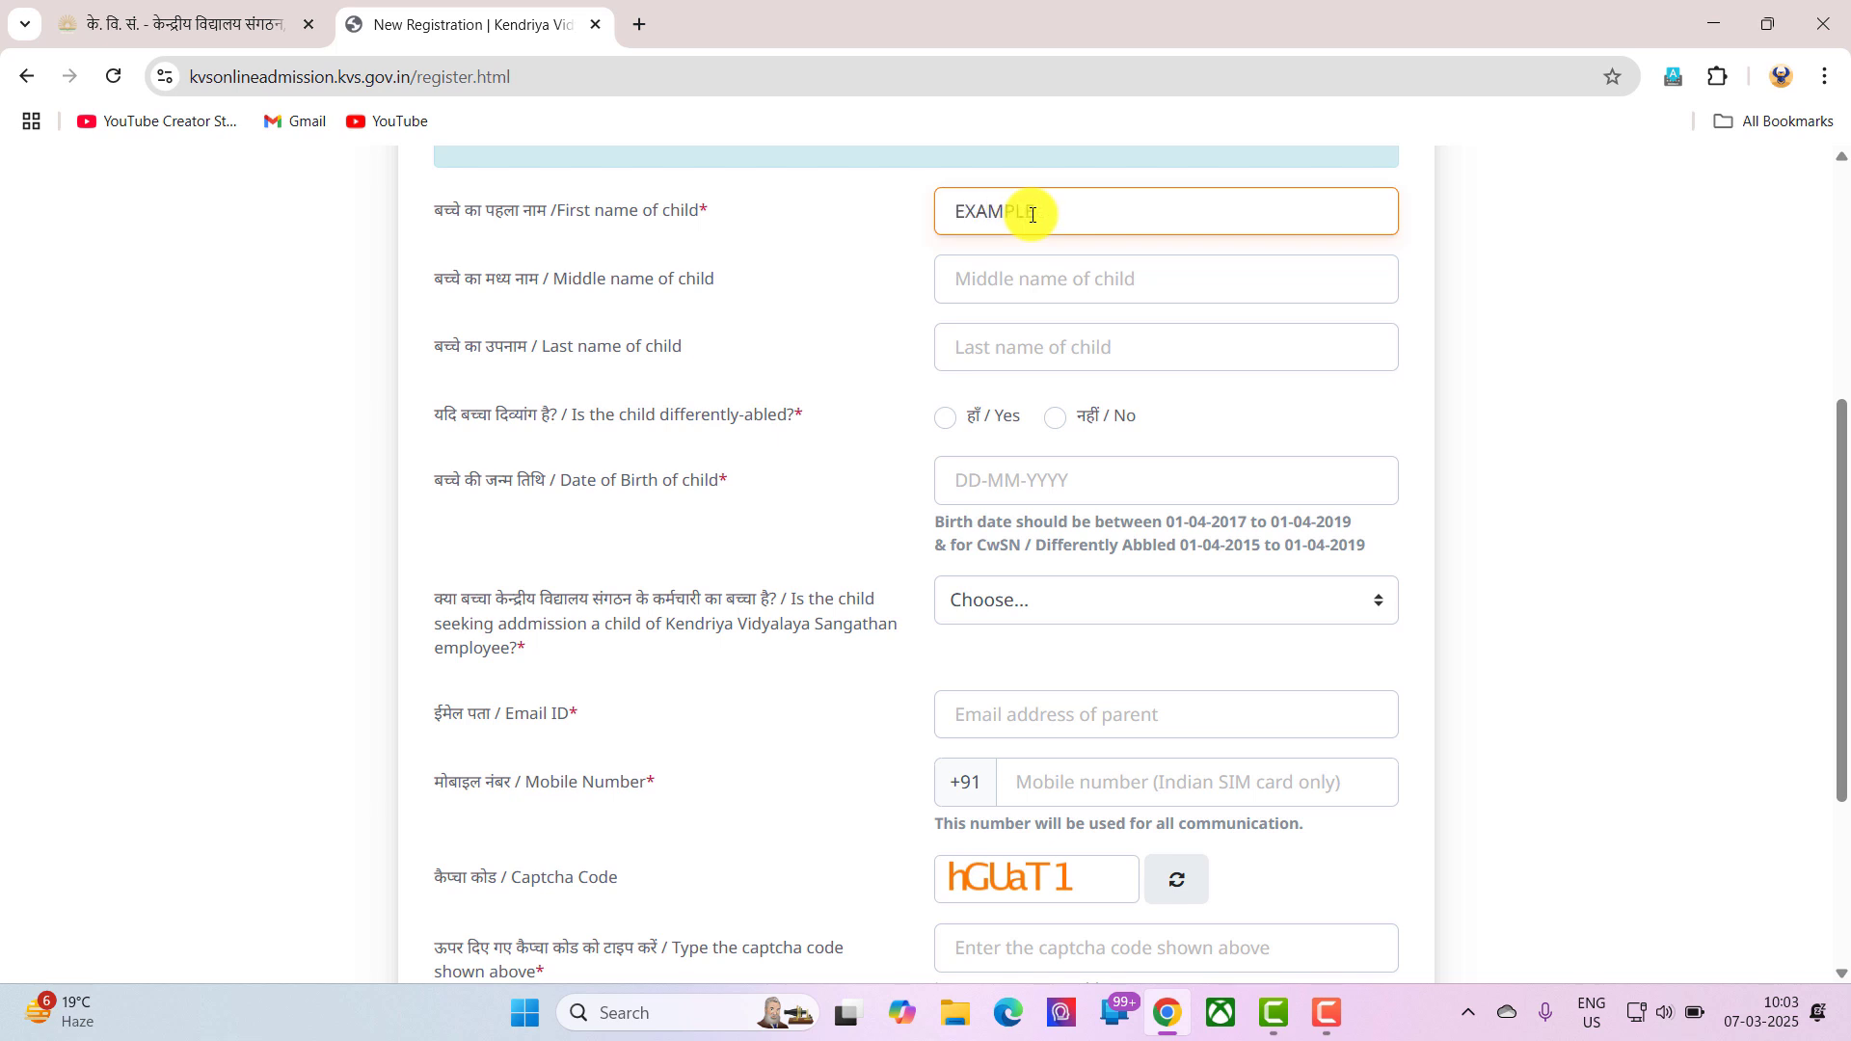
- Fill the child's middle and last names with EXAMPLE and answer No to differently-abled
{"action": "left_click", "coordinate": [1047, 281]}
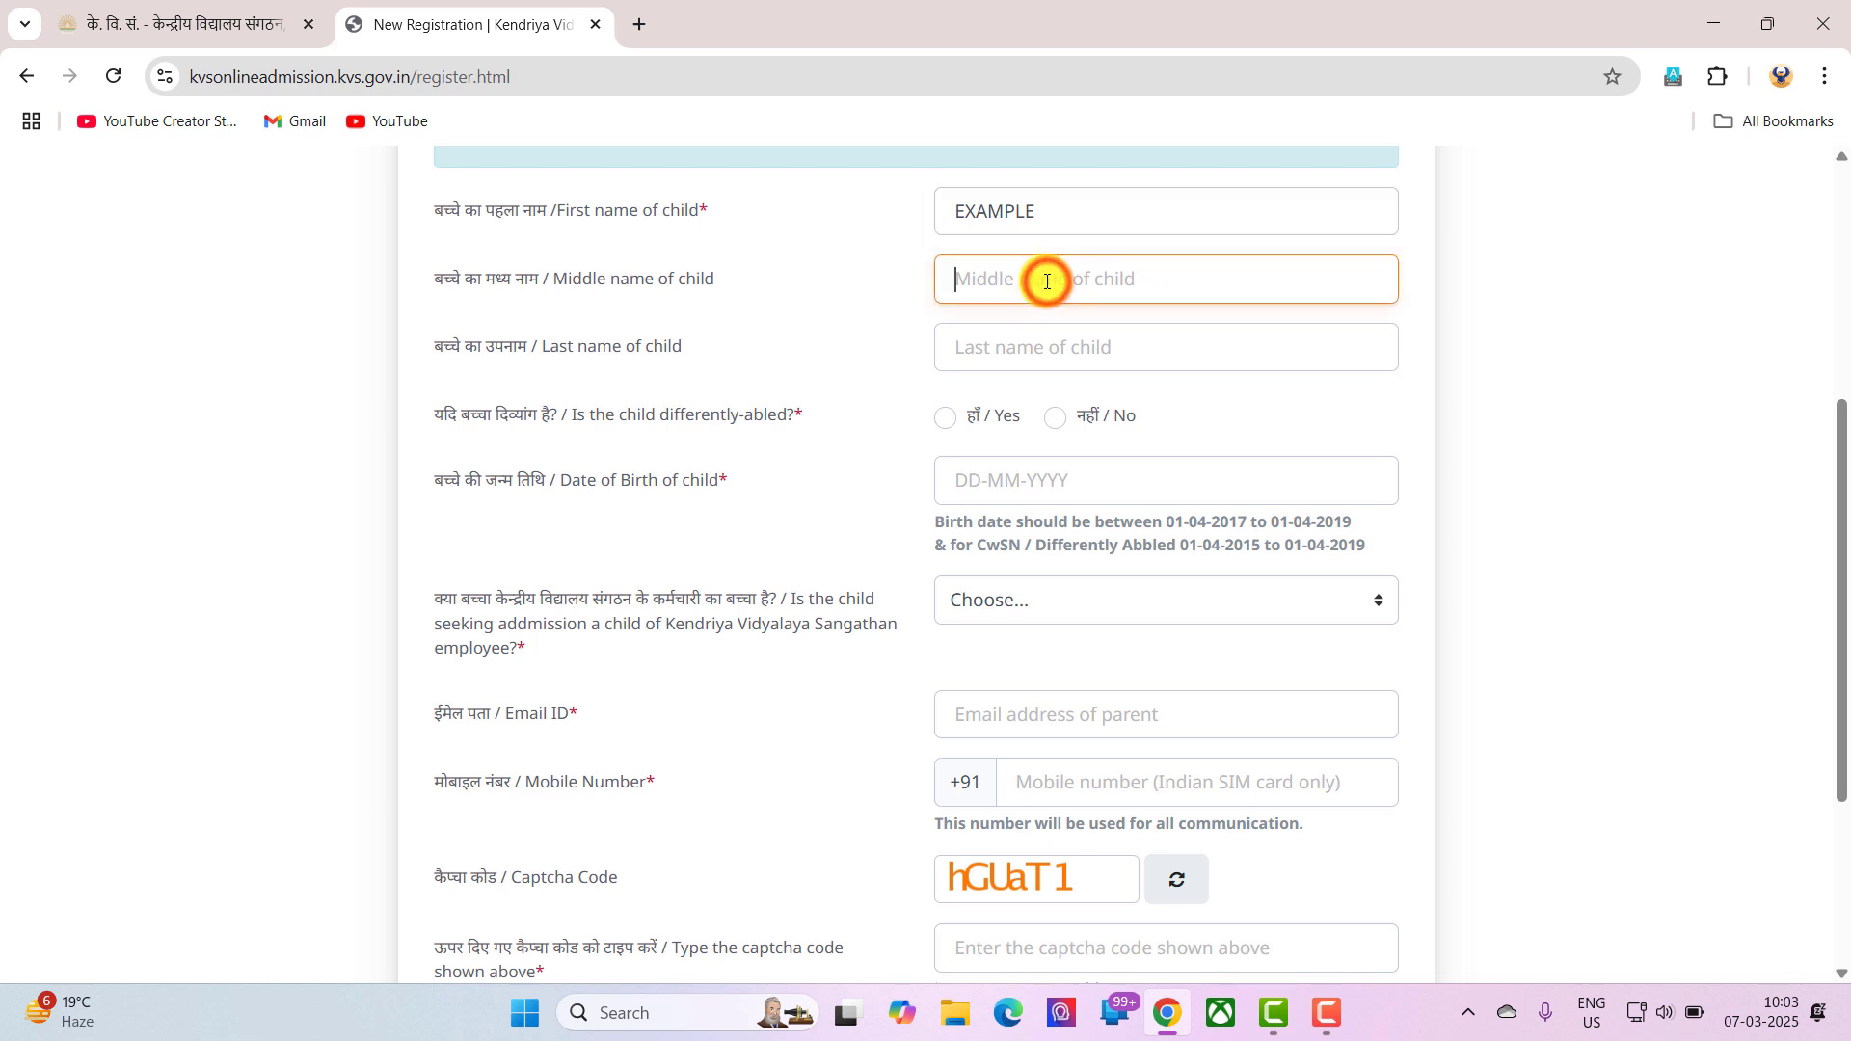
{"action": "type", "text": "EXAMPLE"}
{"action": "left_click", "coordinate": [1025, 360]}
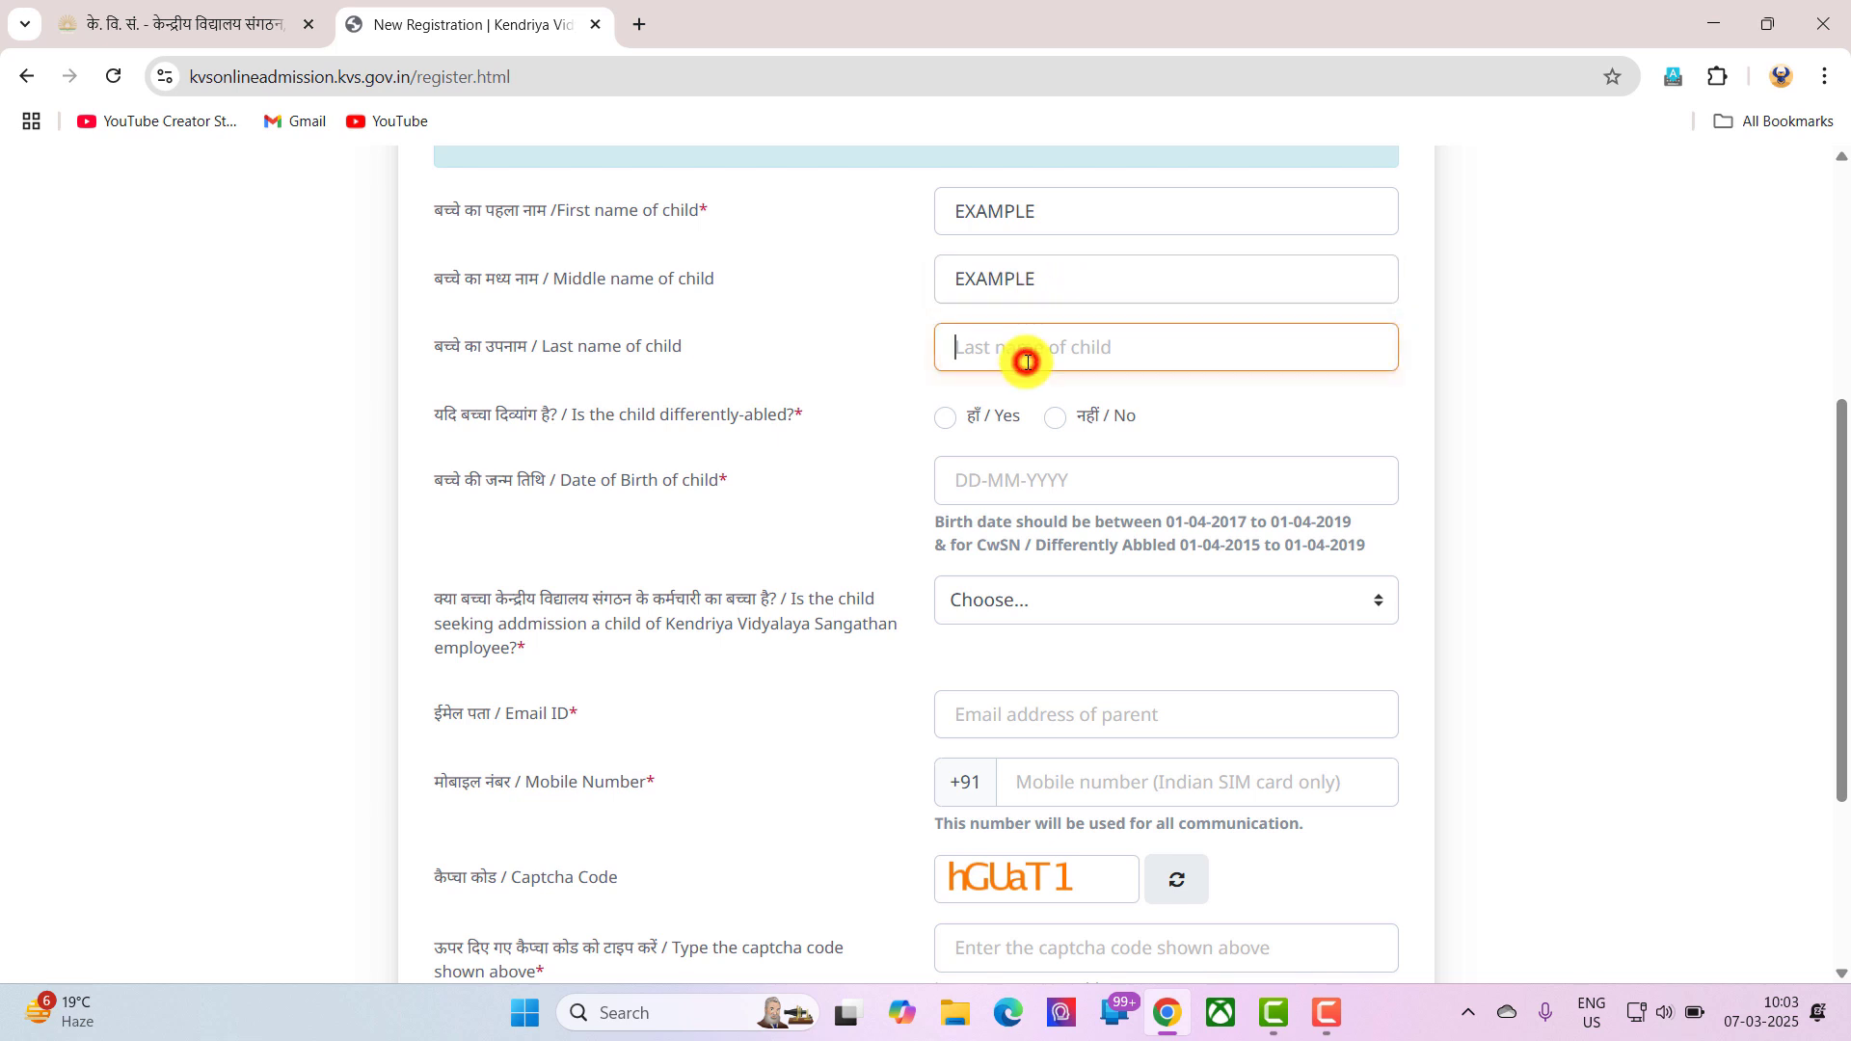
{"action": "type", "text": "EXAMPLE"}
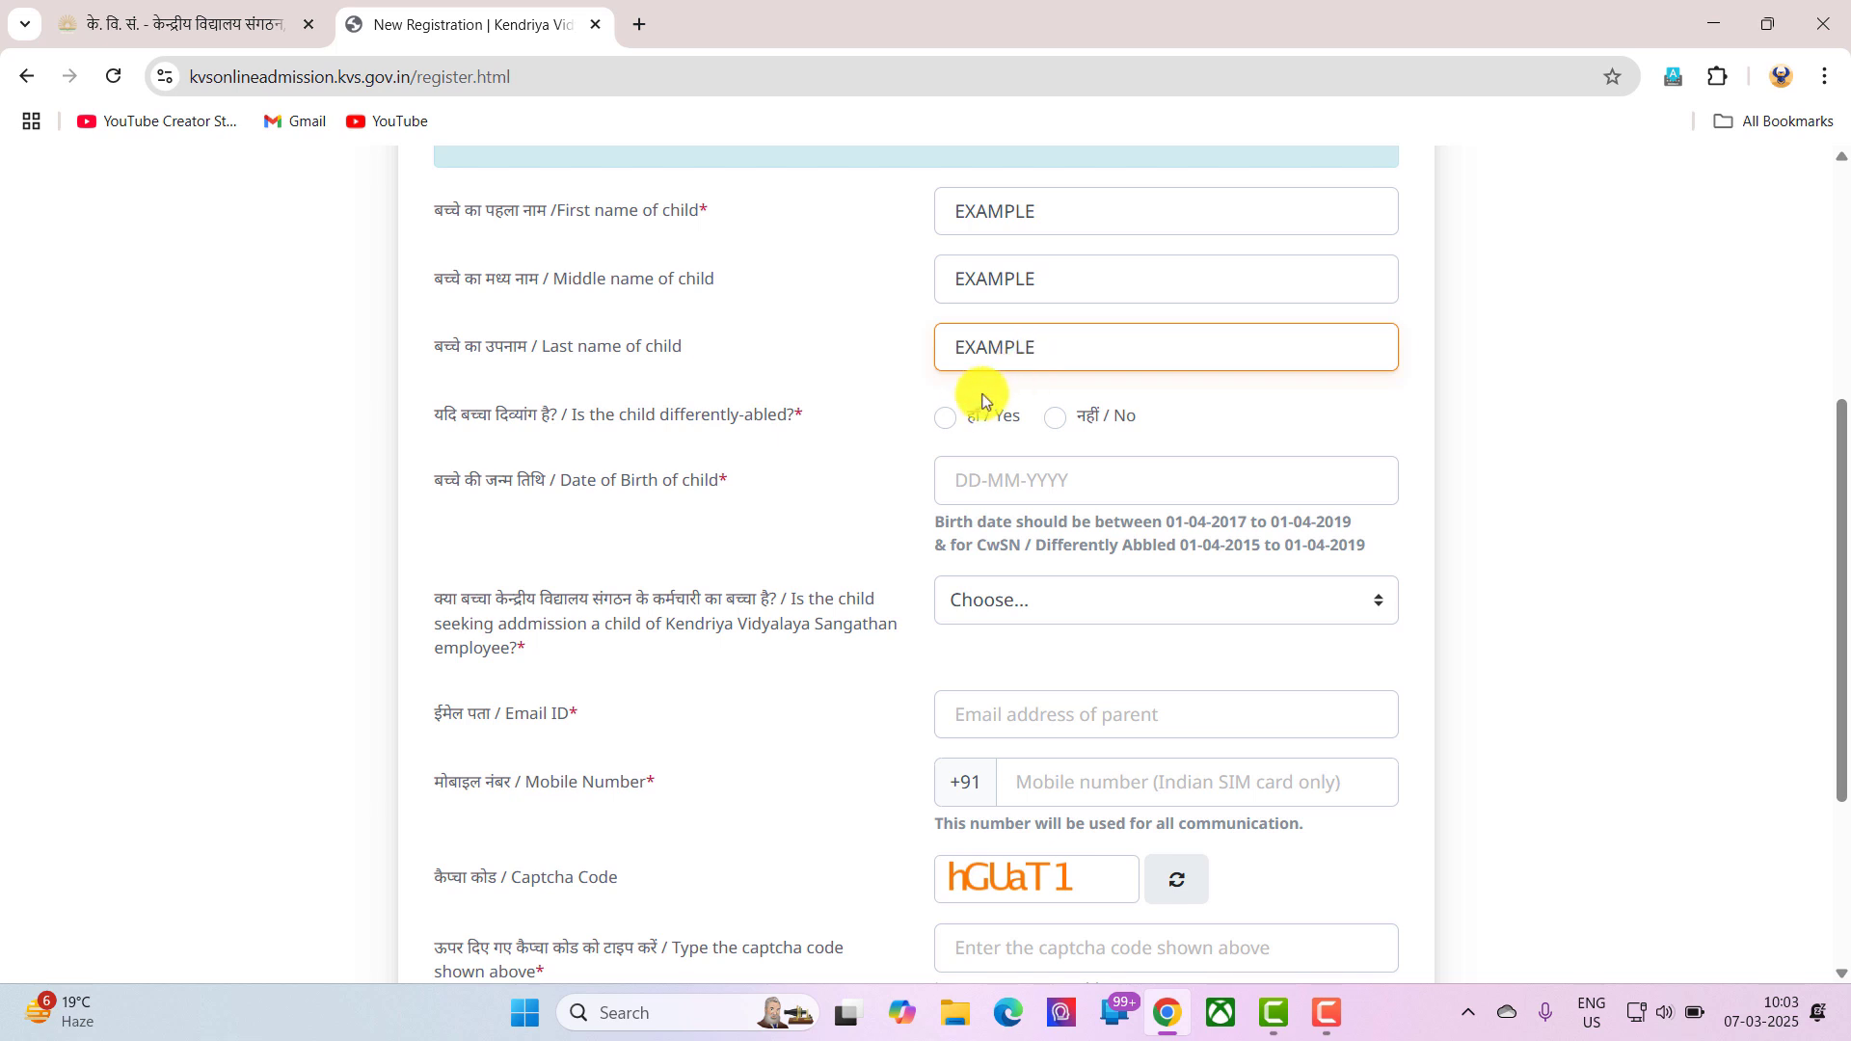
{"action": "left_click", "coordinate": [946, 418]}
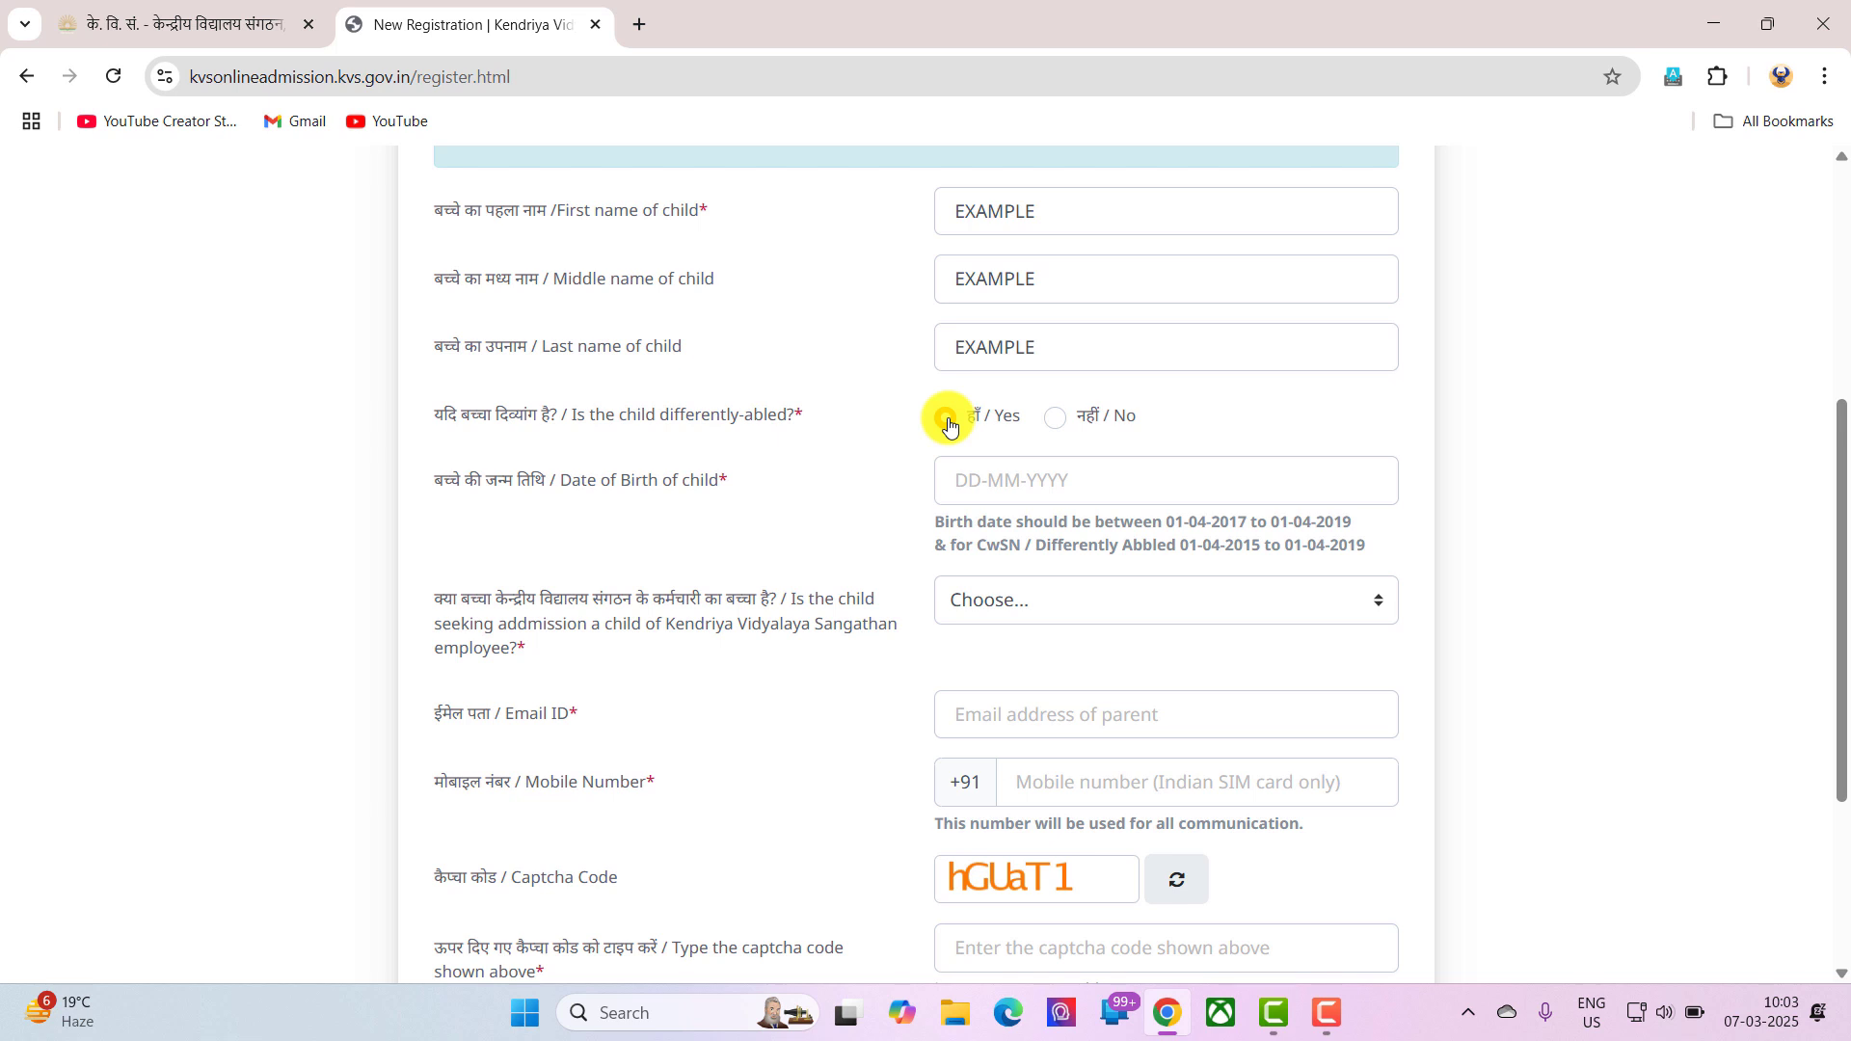
{"action": "left_click", "coordinate": [1055, 420]}
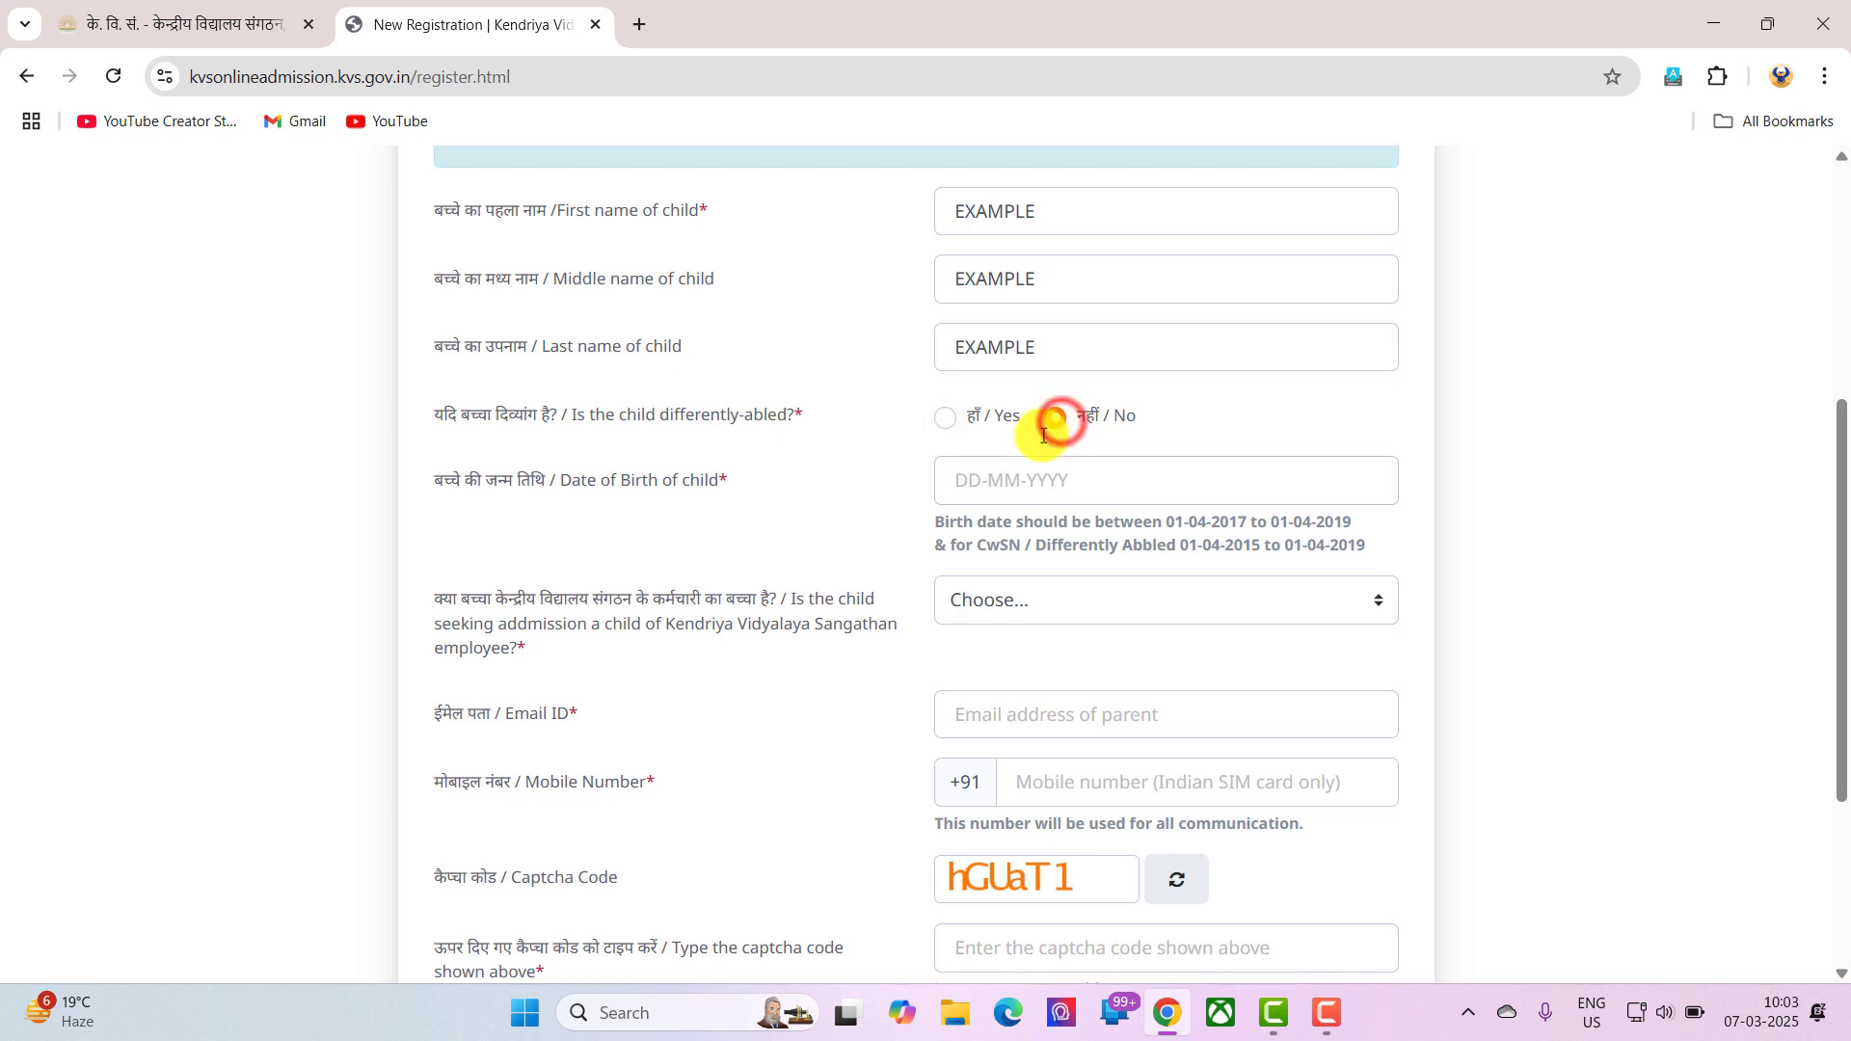
{"action": "left_click", "coordinate": [972, 481]}
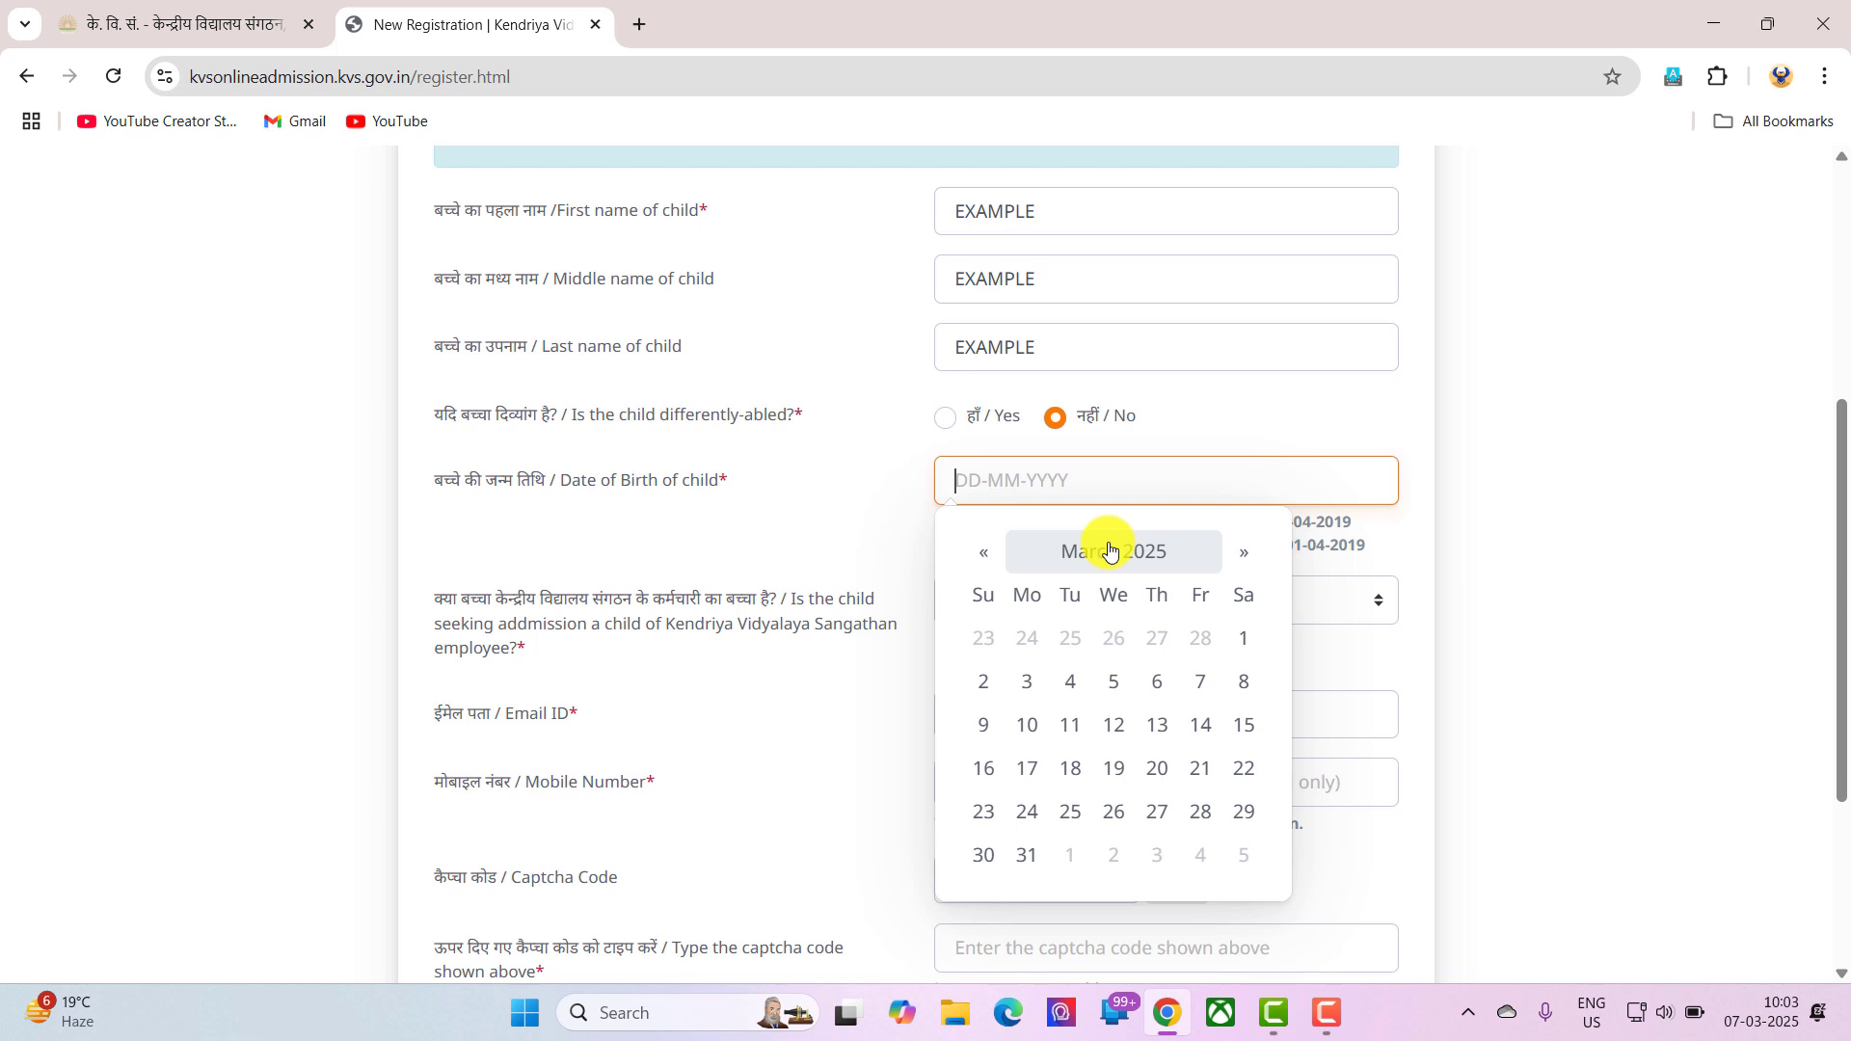
- Pick 10-06-2018 as the child's date of birth in the calendar
{"action": "left_click", "coordinate": [1400, 535]}
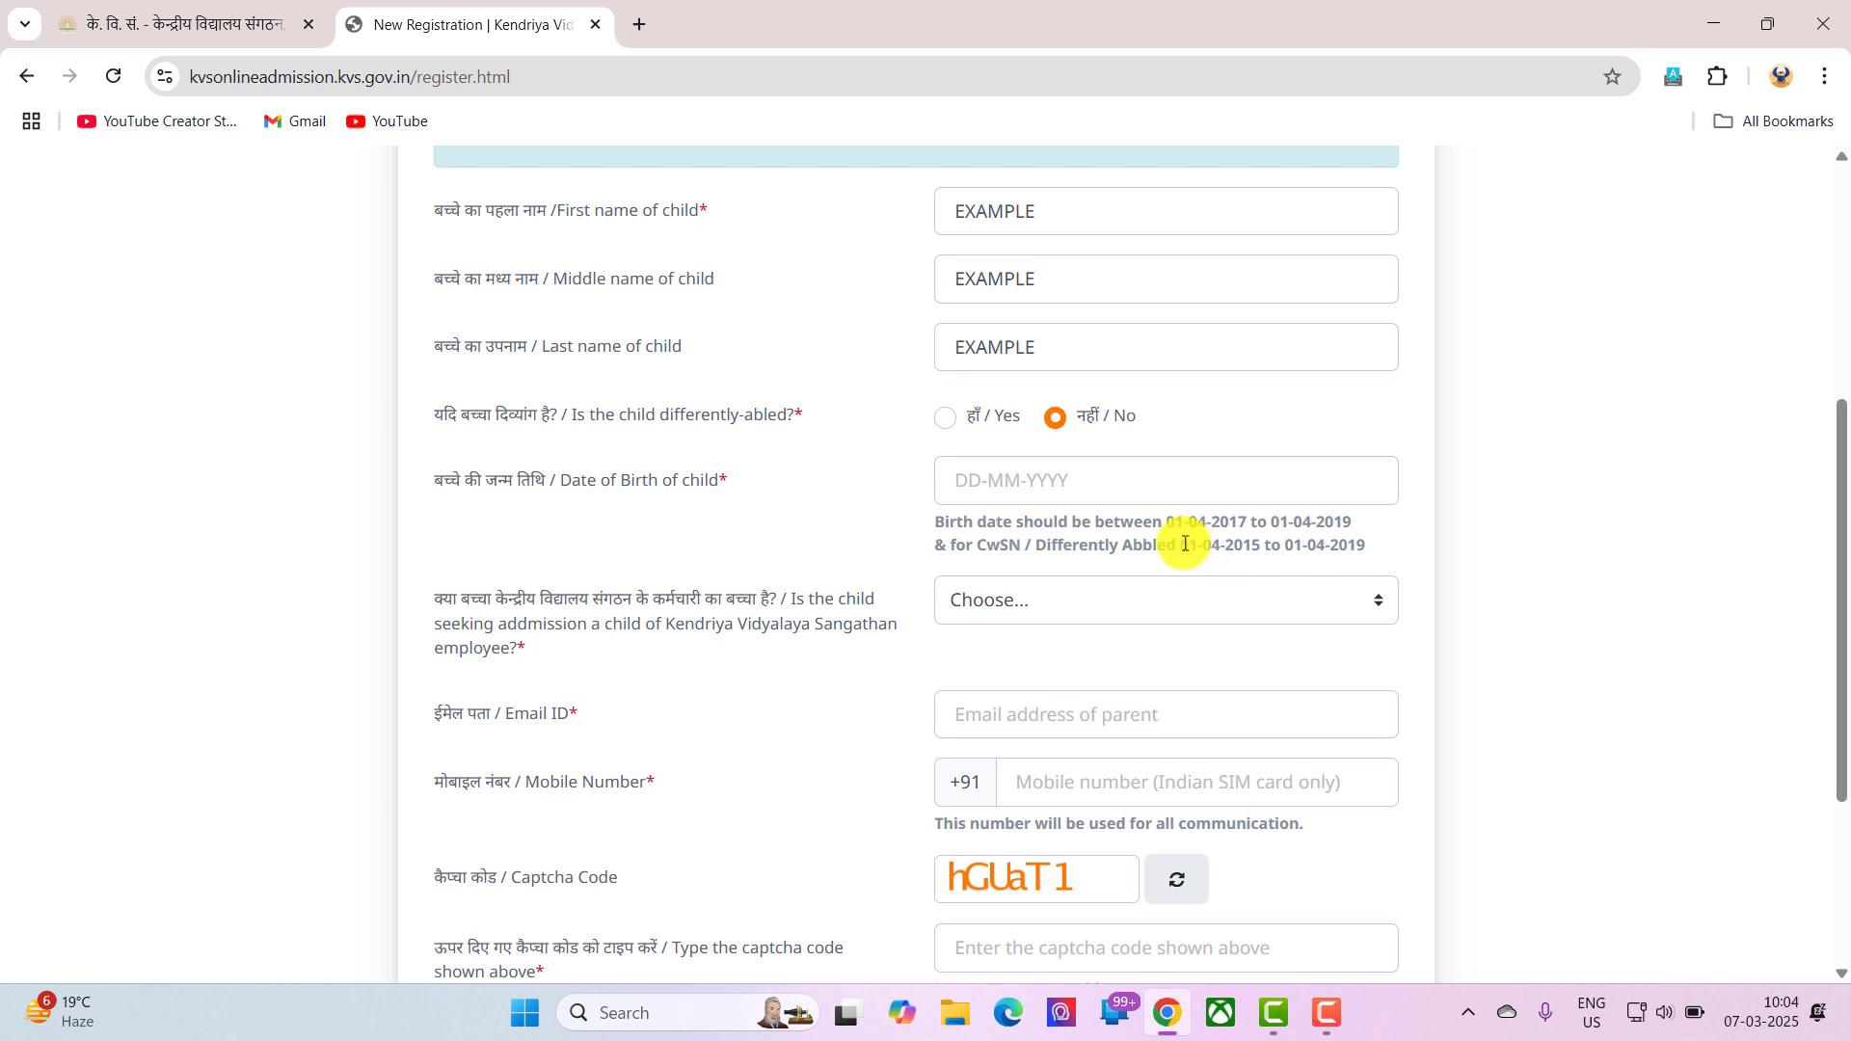
{"action": "left_click", "coordinate": [1013, 476]}
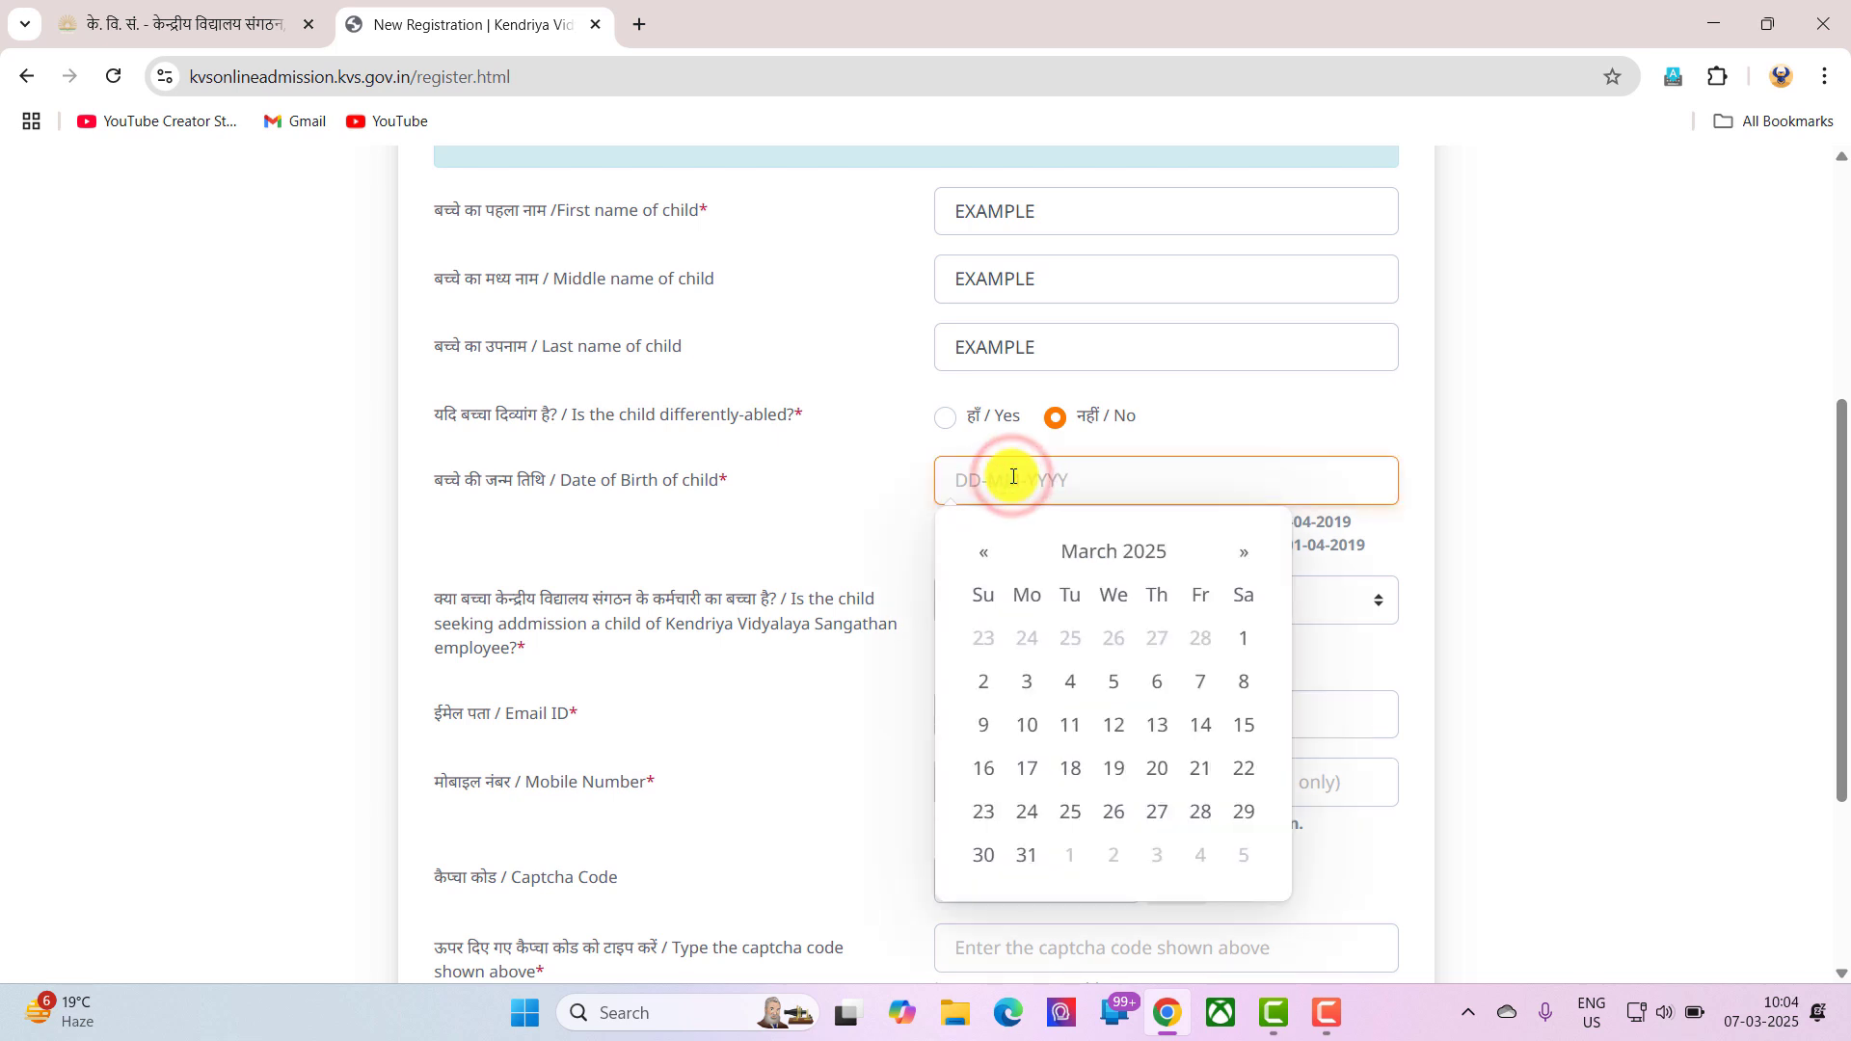
{"action": "left_click", "coordinate": [1363, 541]}
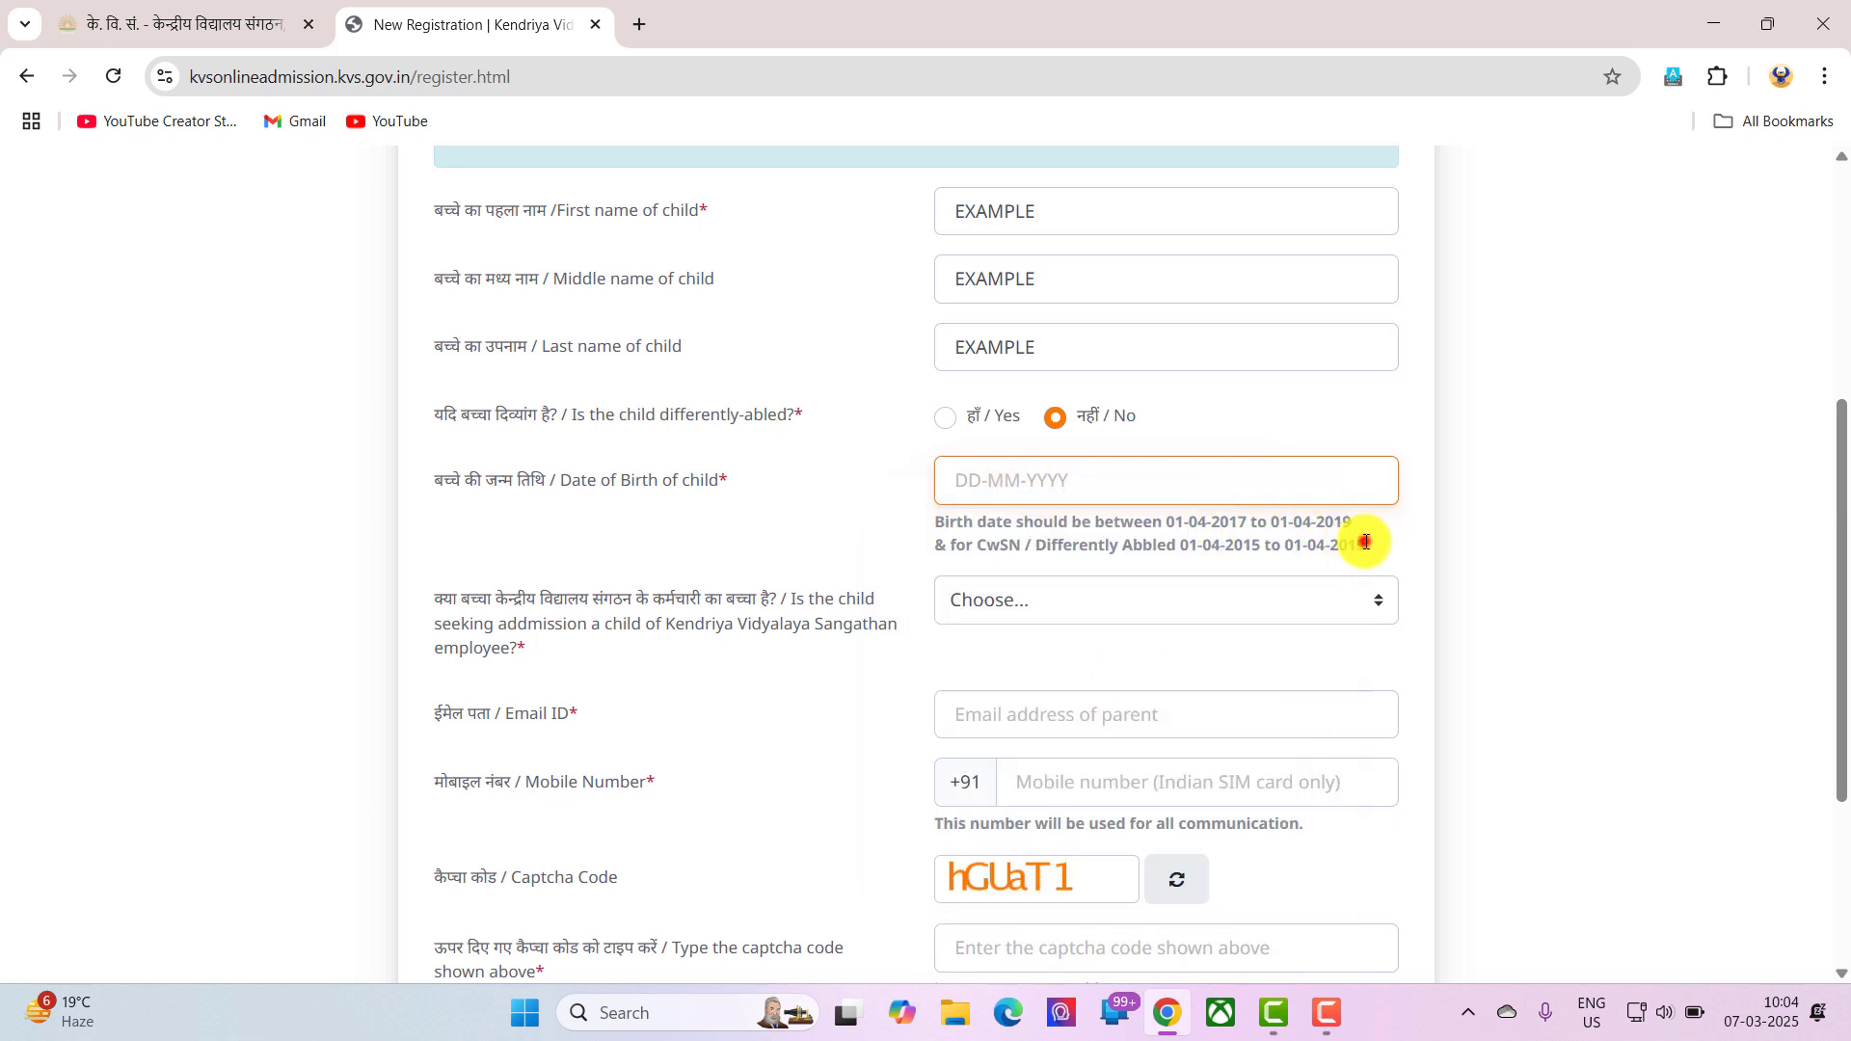
{"action": "left_click", "coordinate": [1034, 477]}
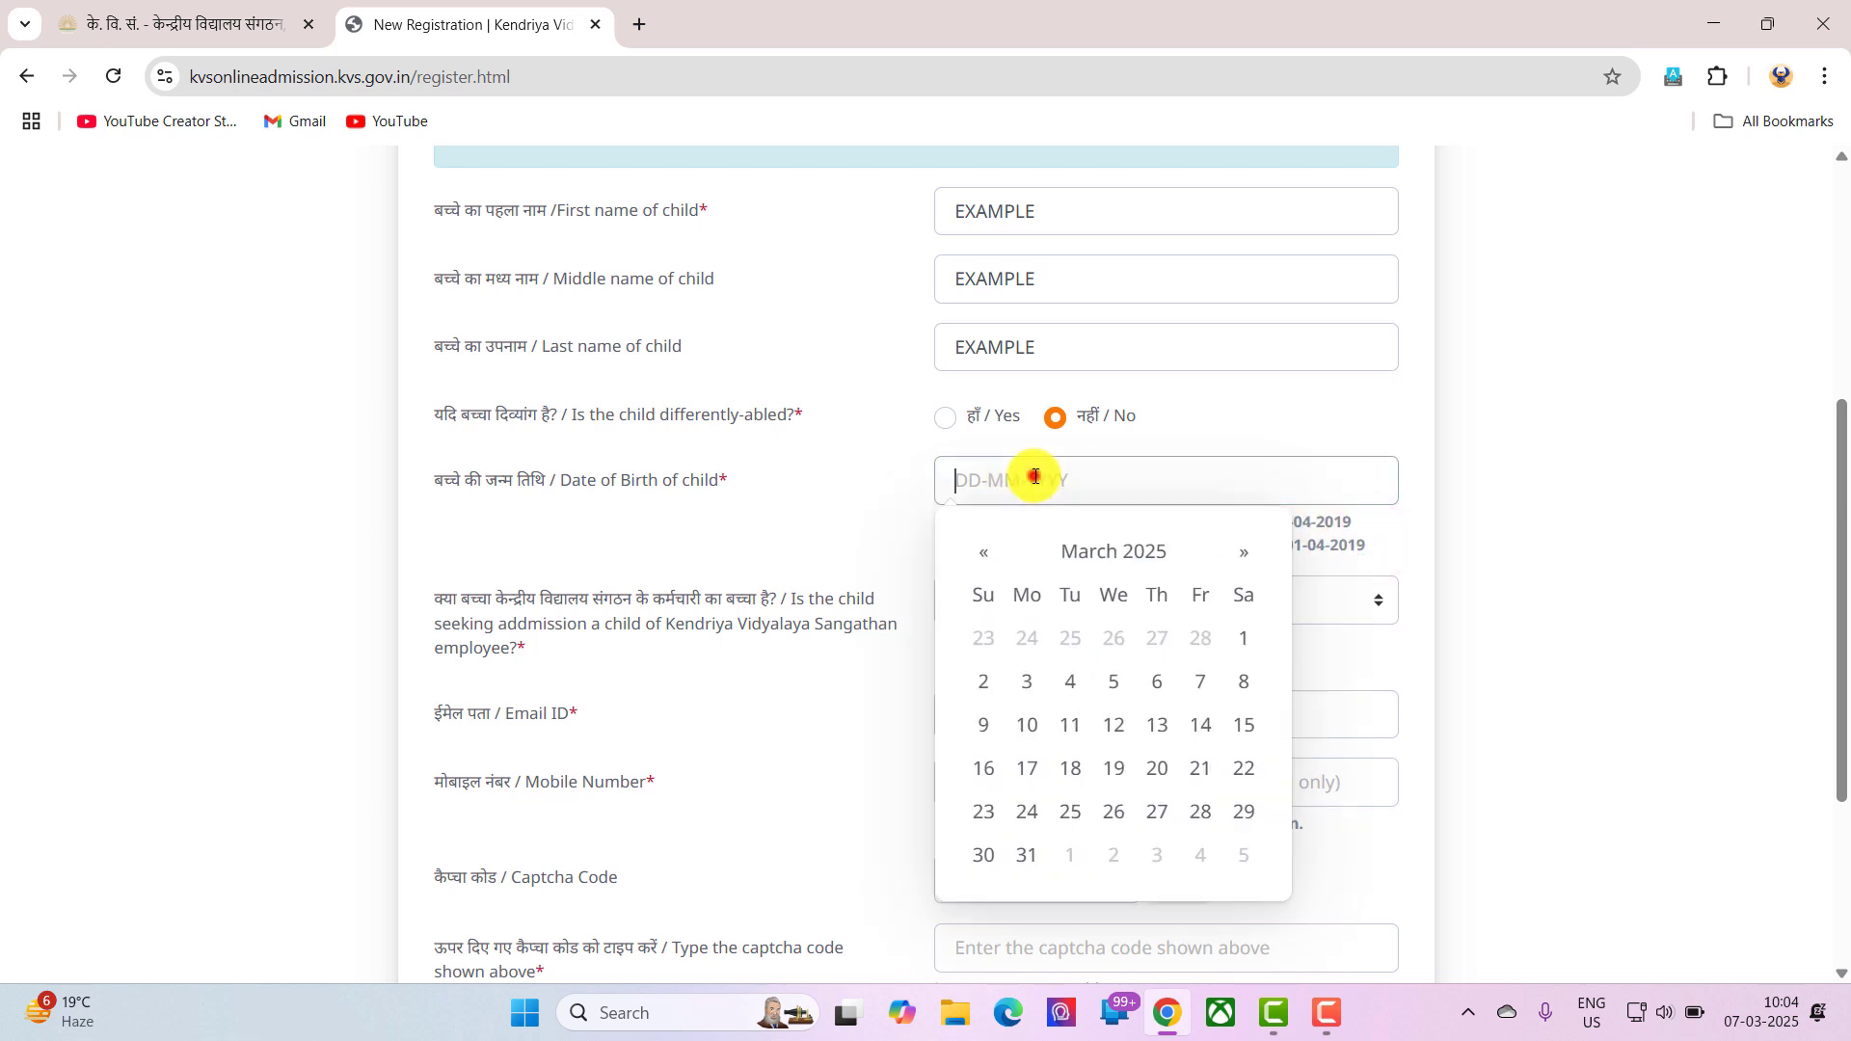
{"action": "left_click", "coordinate": [999, 562]}
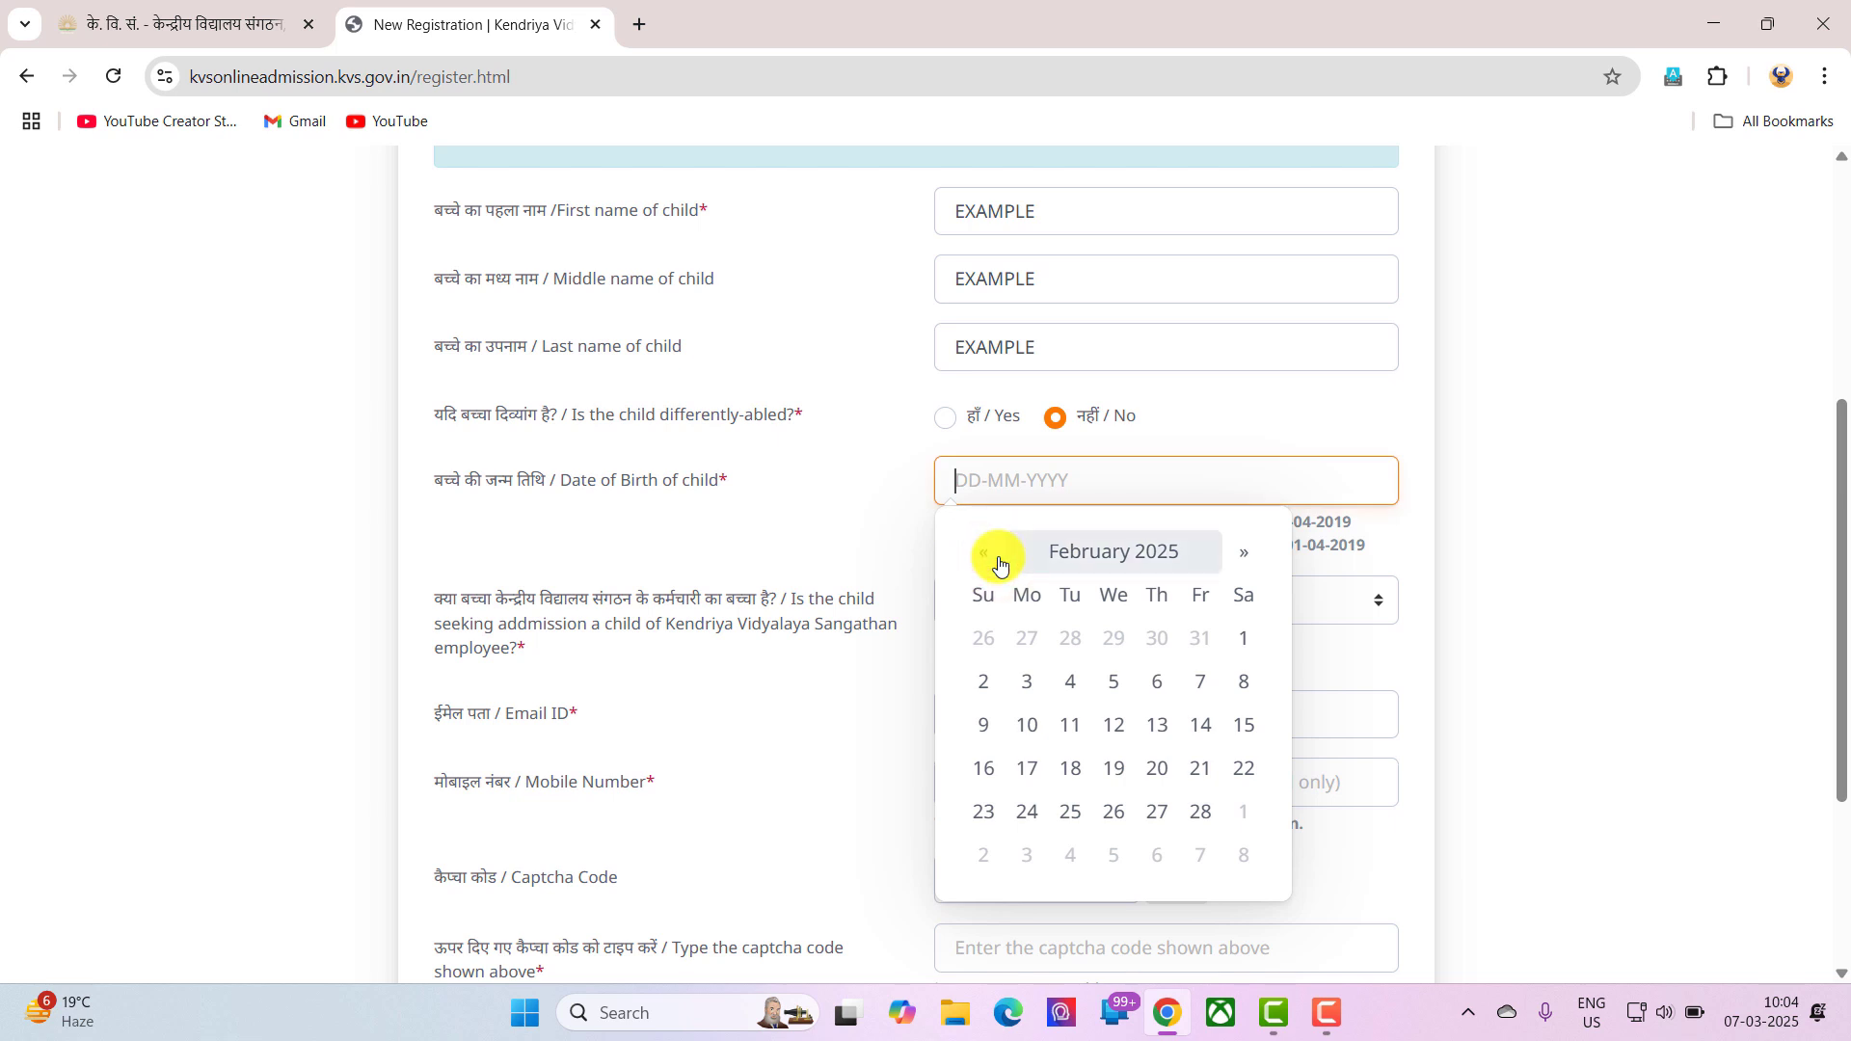
{"action": "left_click", "coordinate": [1116, 559]}
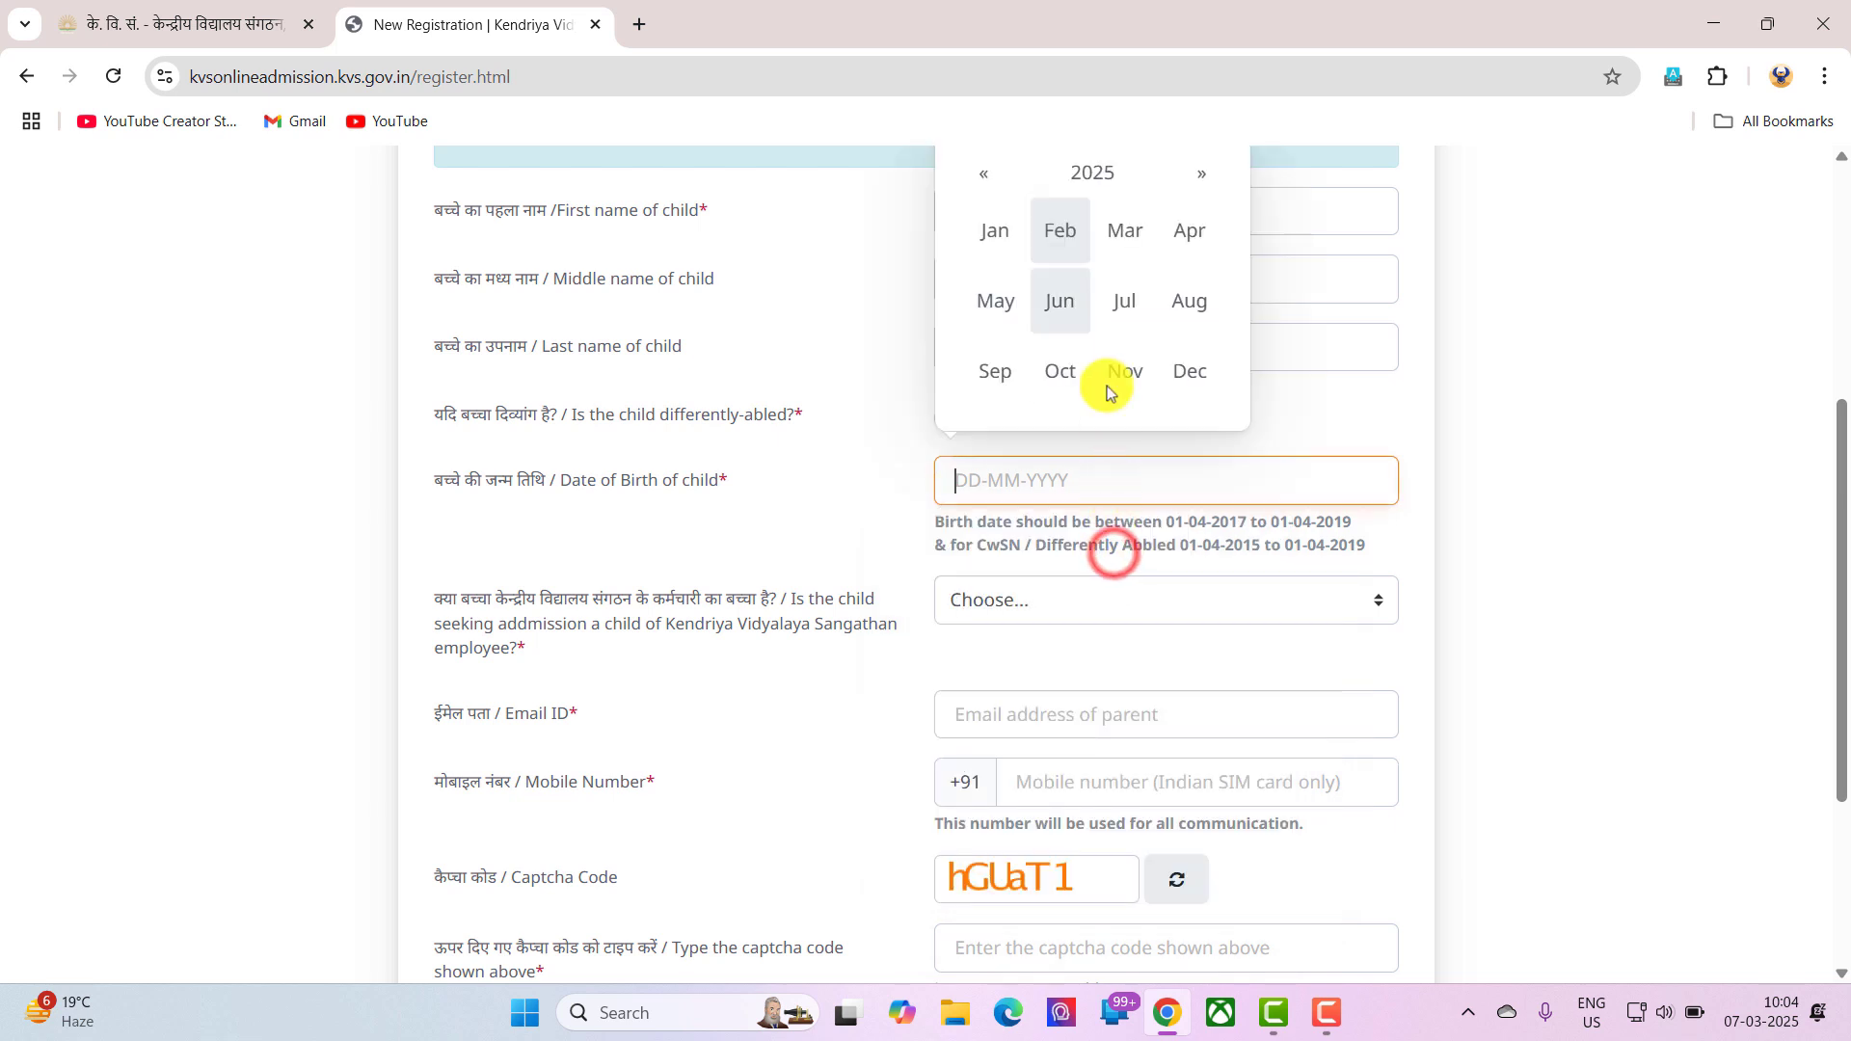
{"action": "left_click", "coordinate": [1095, 173]}
{"action": "left_click", "coordinate": [986, 175]}
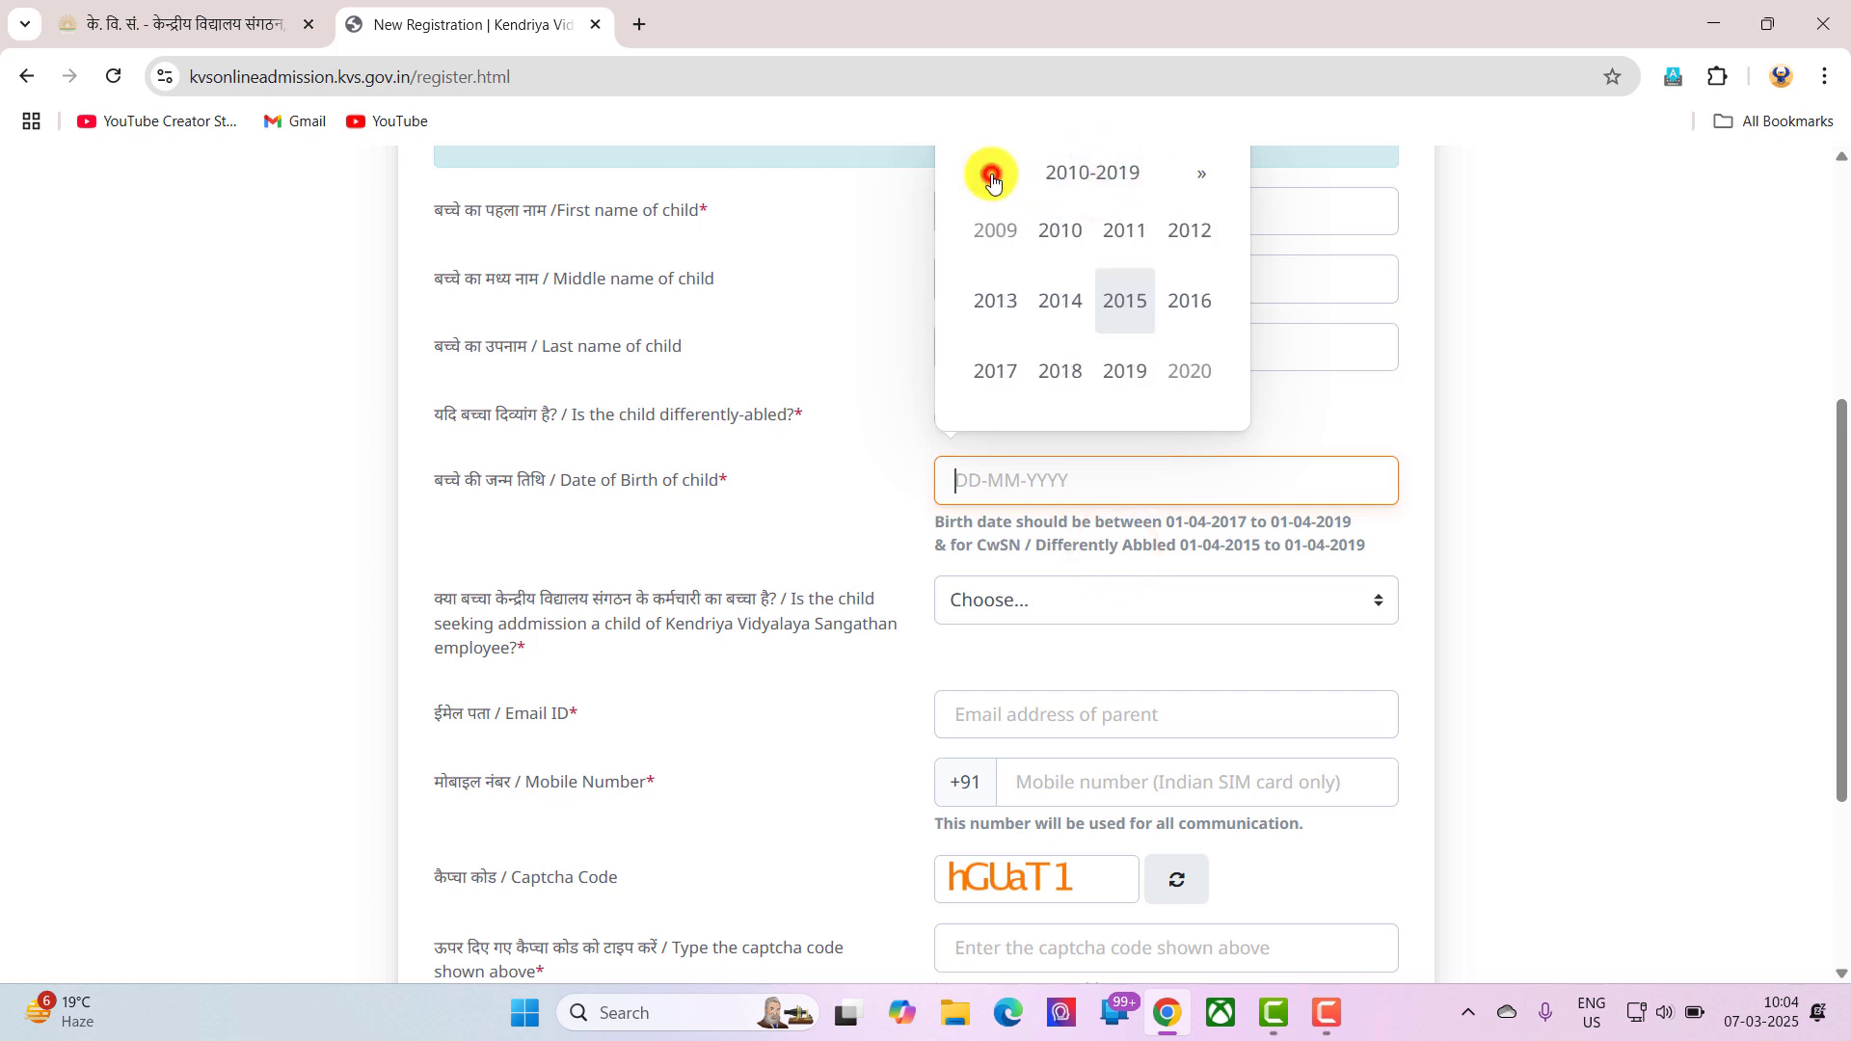
{"action": "left_click", "coordinate": [1060, 366]}
{"action": "left_click", "coordinate": [1057, 302]}
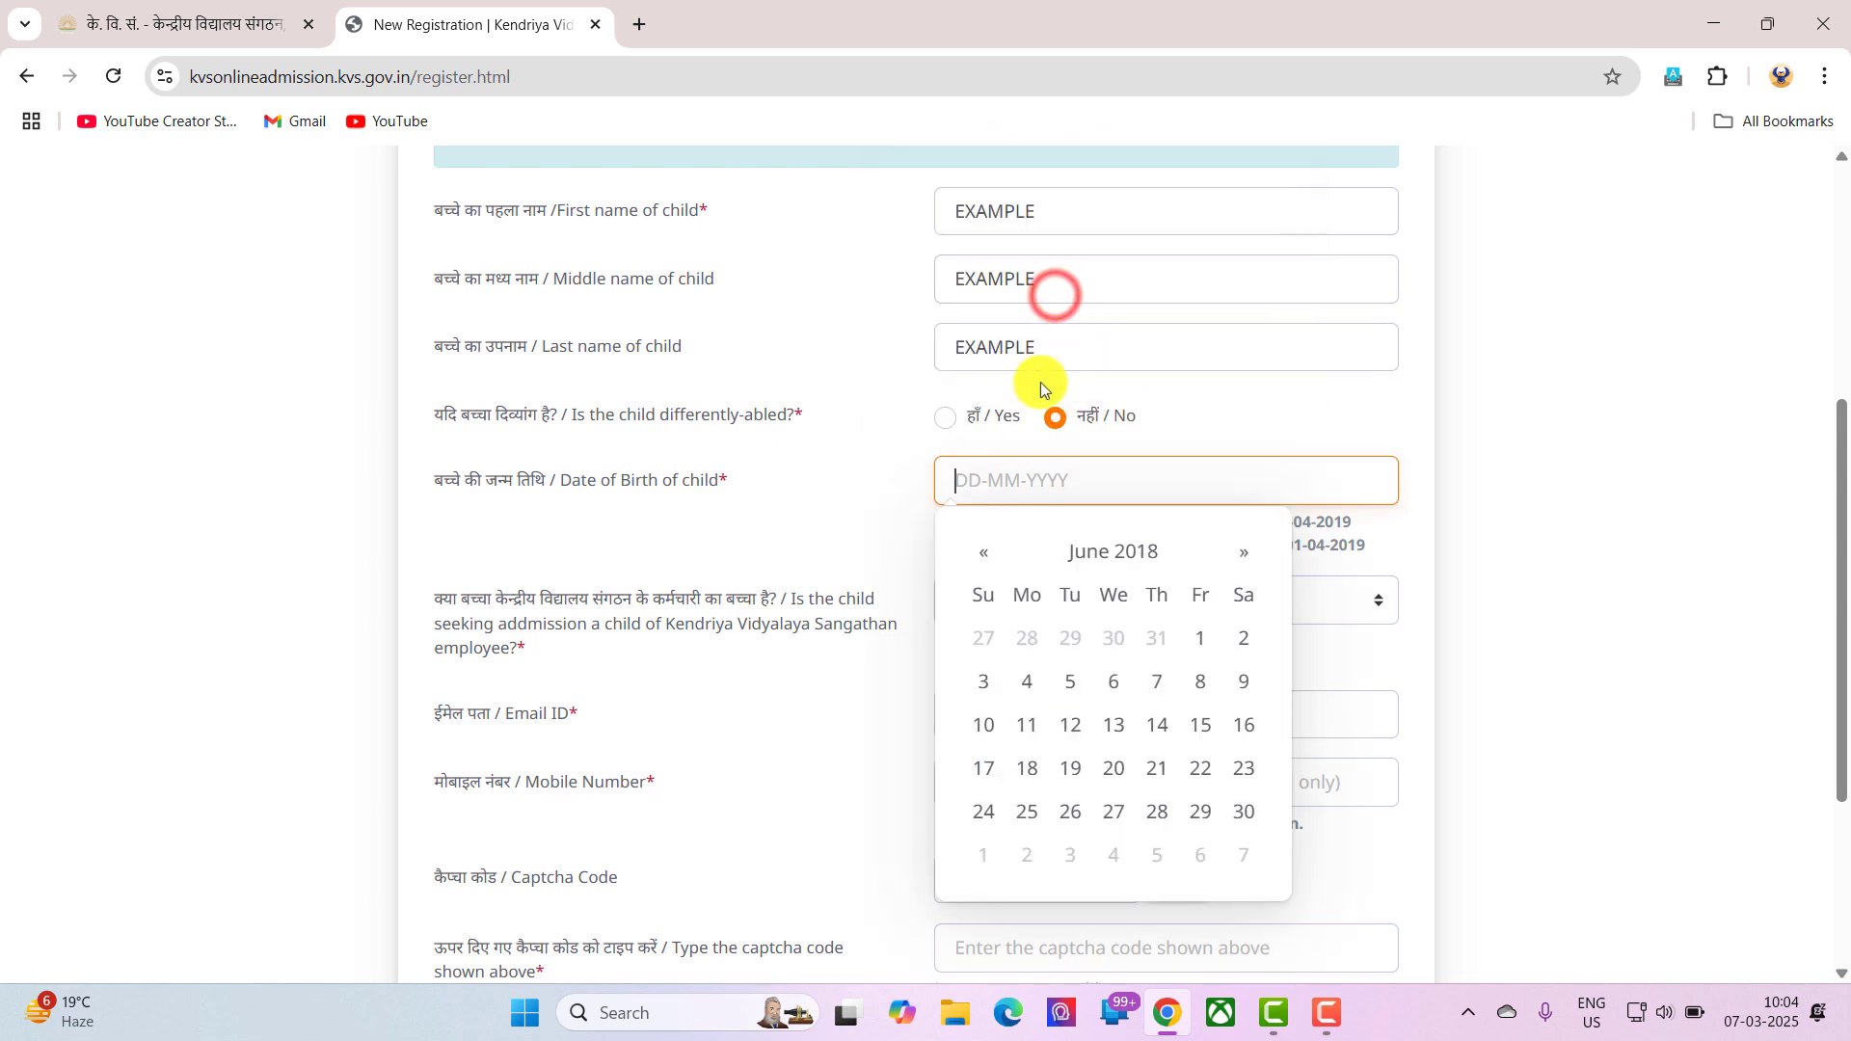
{"action": "left_click", "coordinate": [983, 718]}
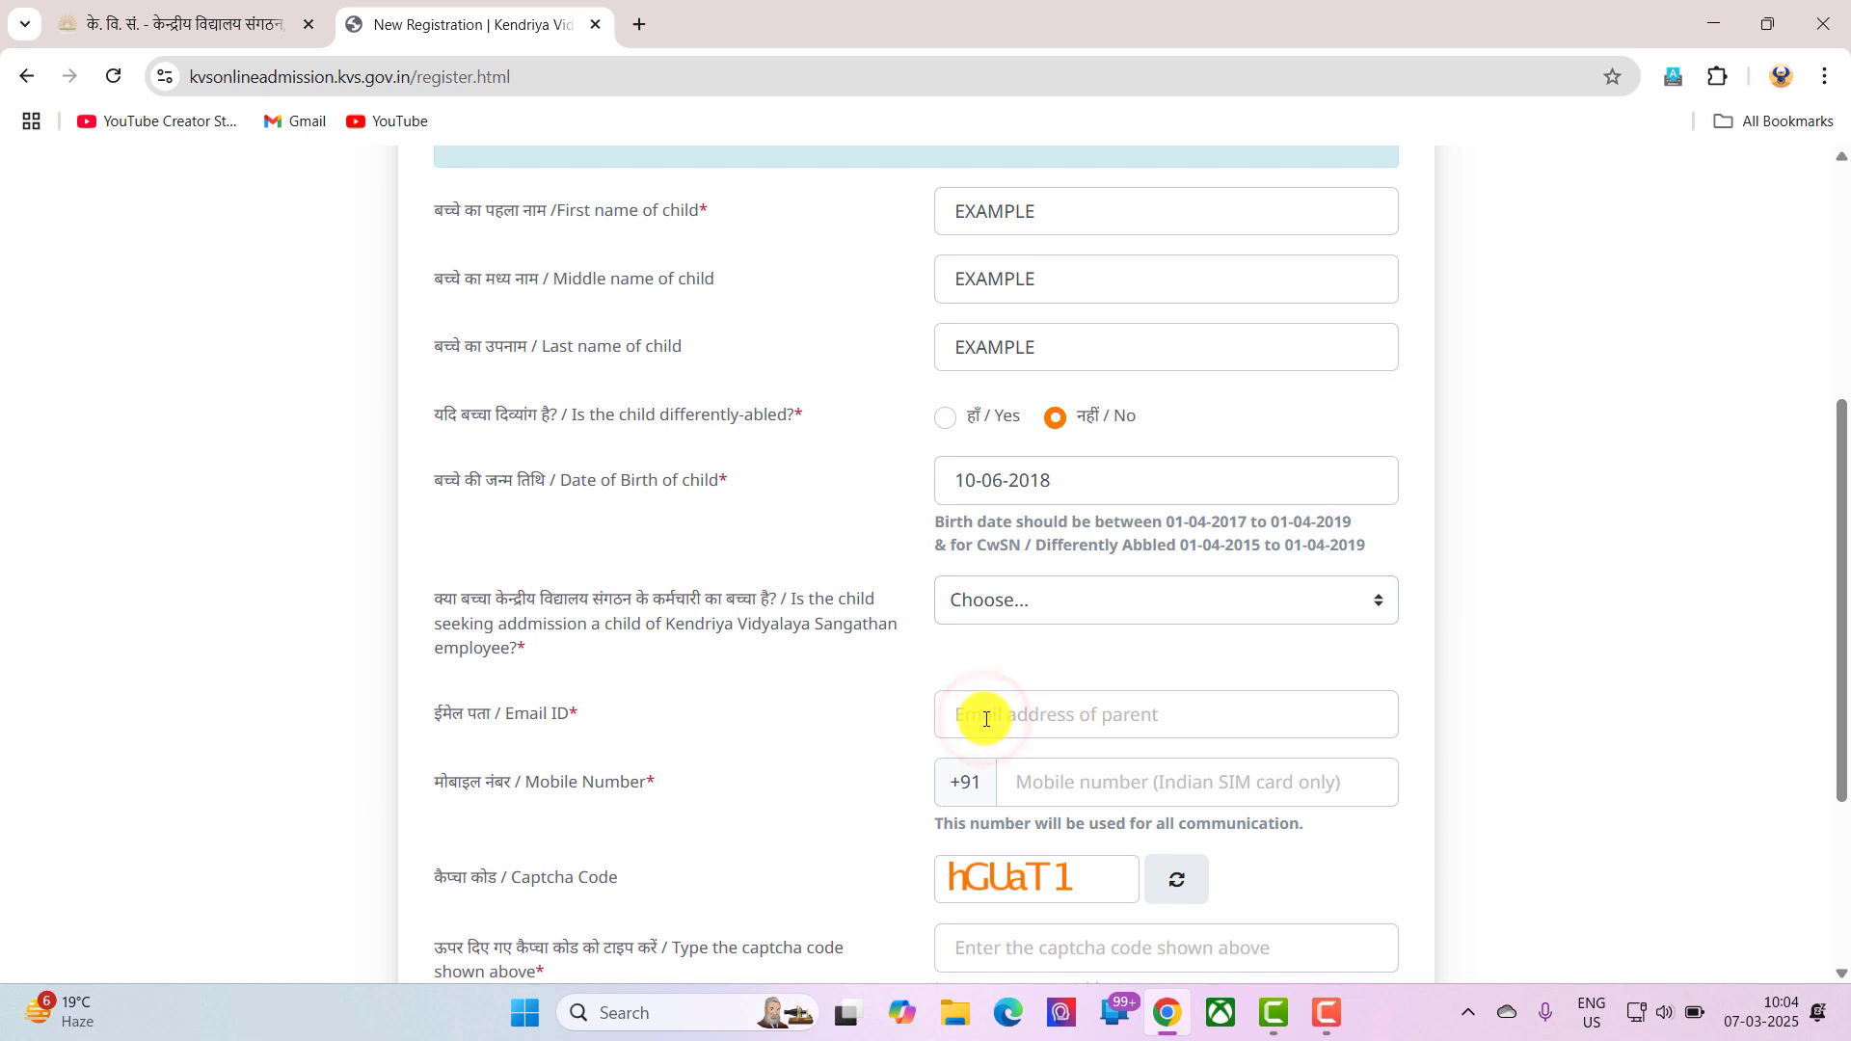
{"action": "scroll", "coordinate": [987, 681], "scroll_direction": "down", "scroll_amount": 1}
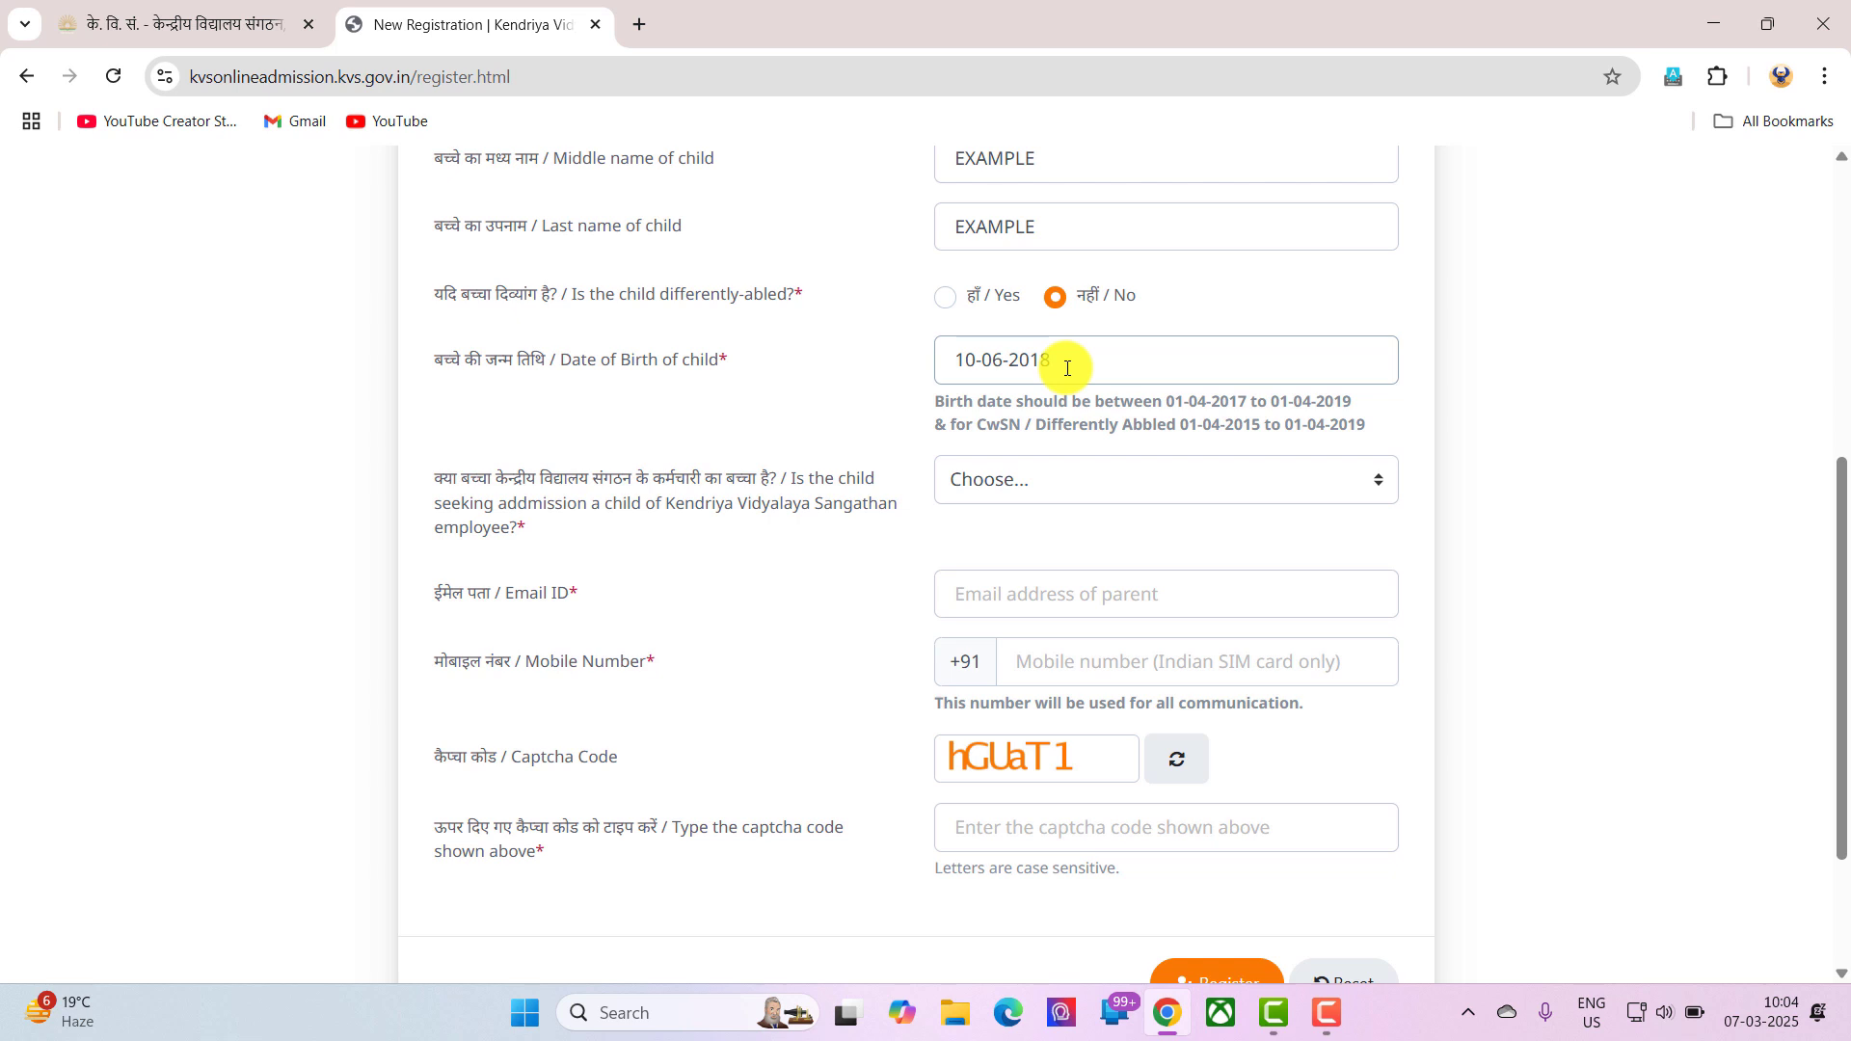
- Try 10 May 2016 as the birth date and dismiss the resulting age-limit warning
{"action": "left_click", "coordinate": [1017, 362]}
{"action": "left_click", "coordinate": [991, 439]}
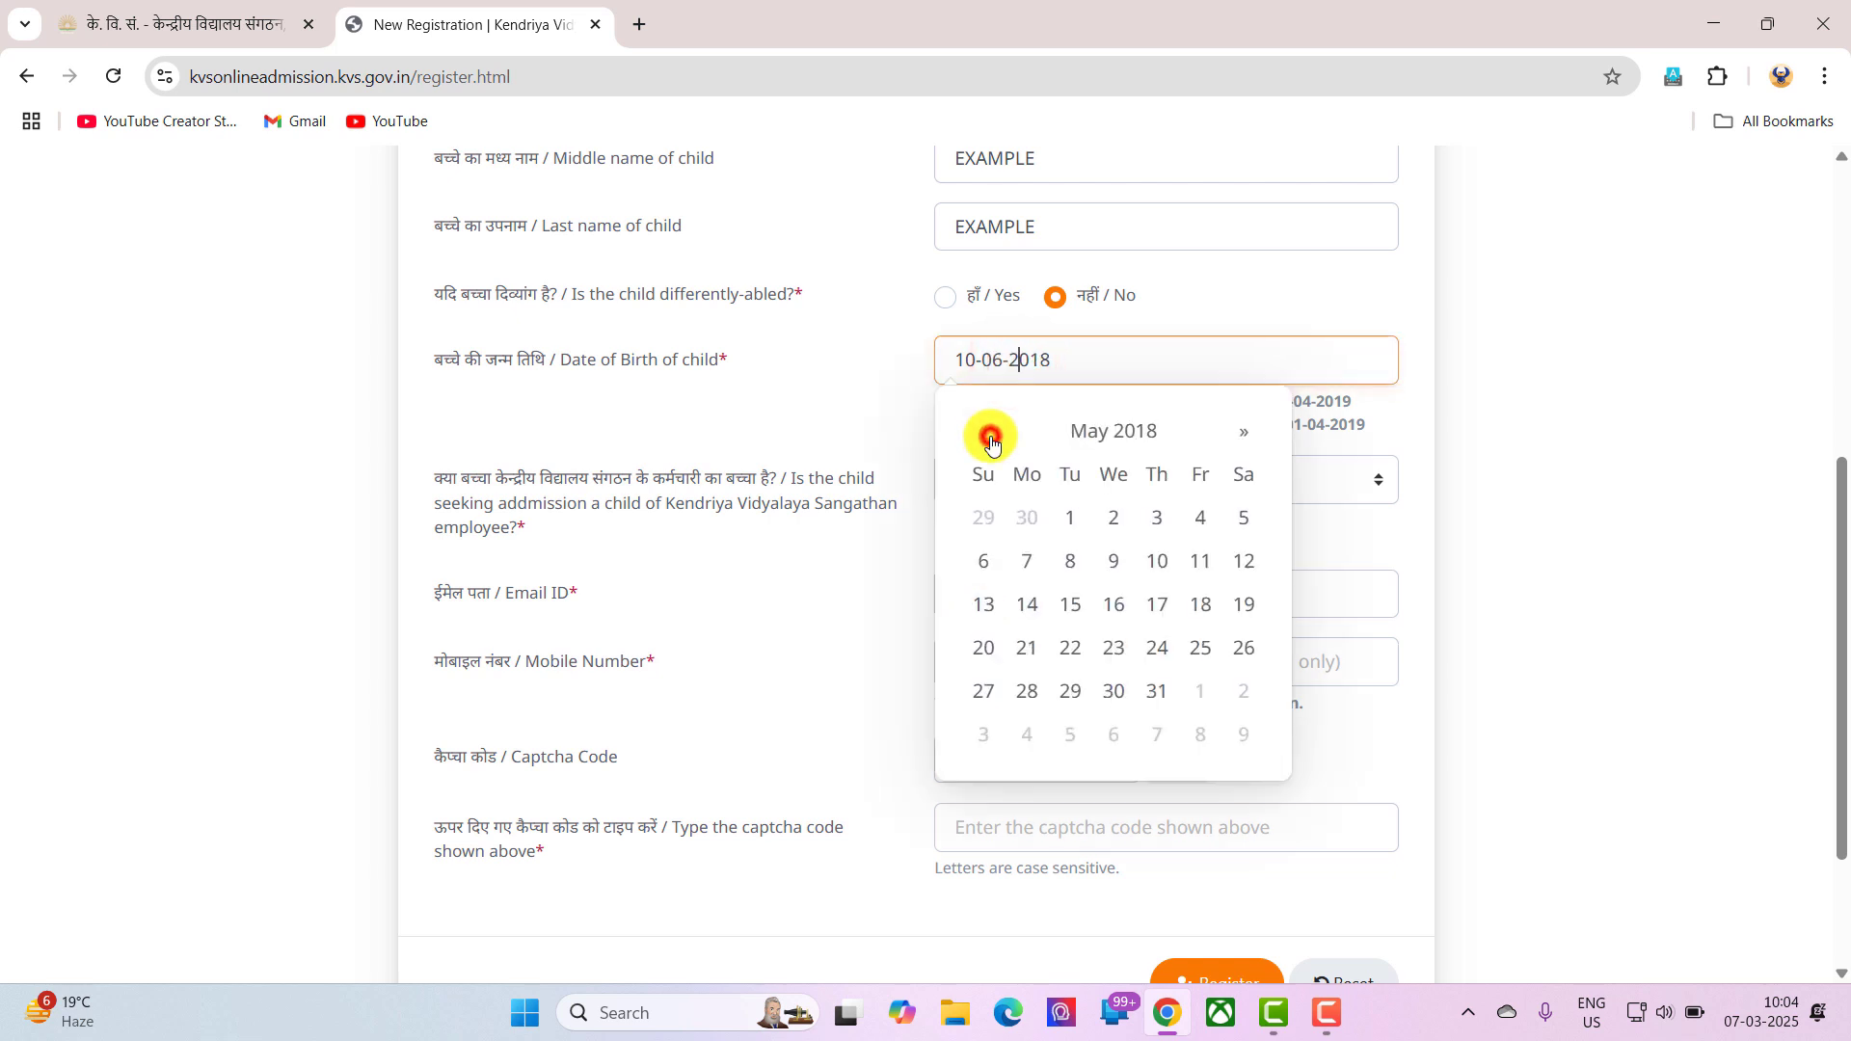
{"action": "left_click", "coordinate": [989, 437]}
{"action": "left_click", "coordinate": [989, 436]}
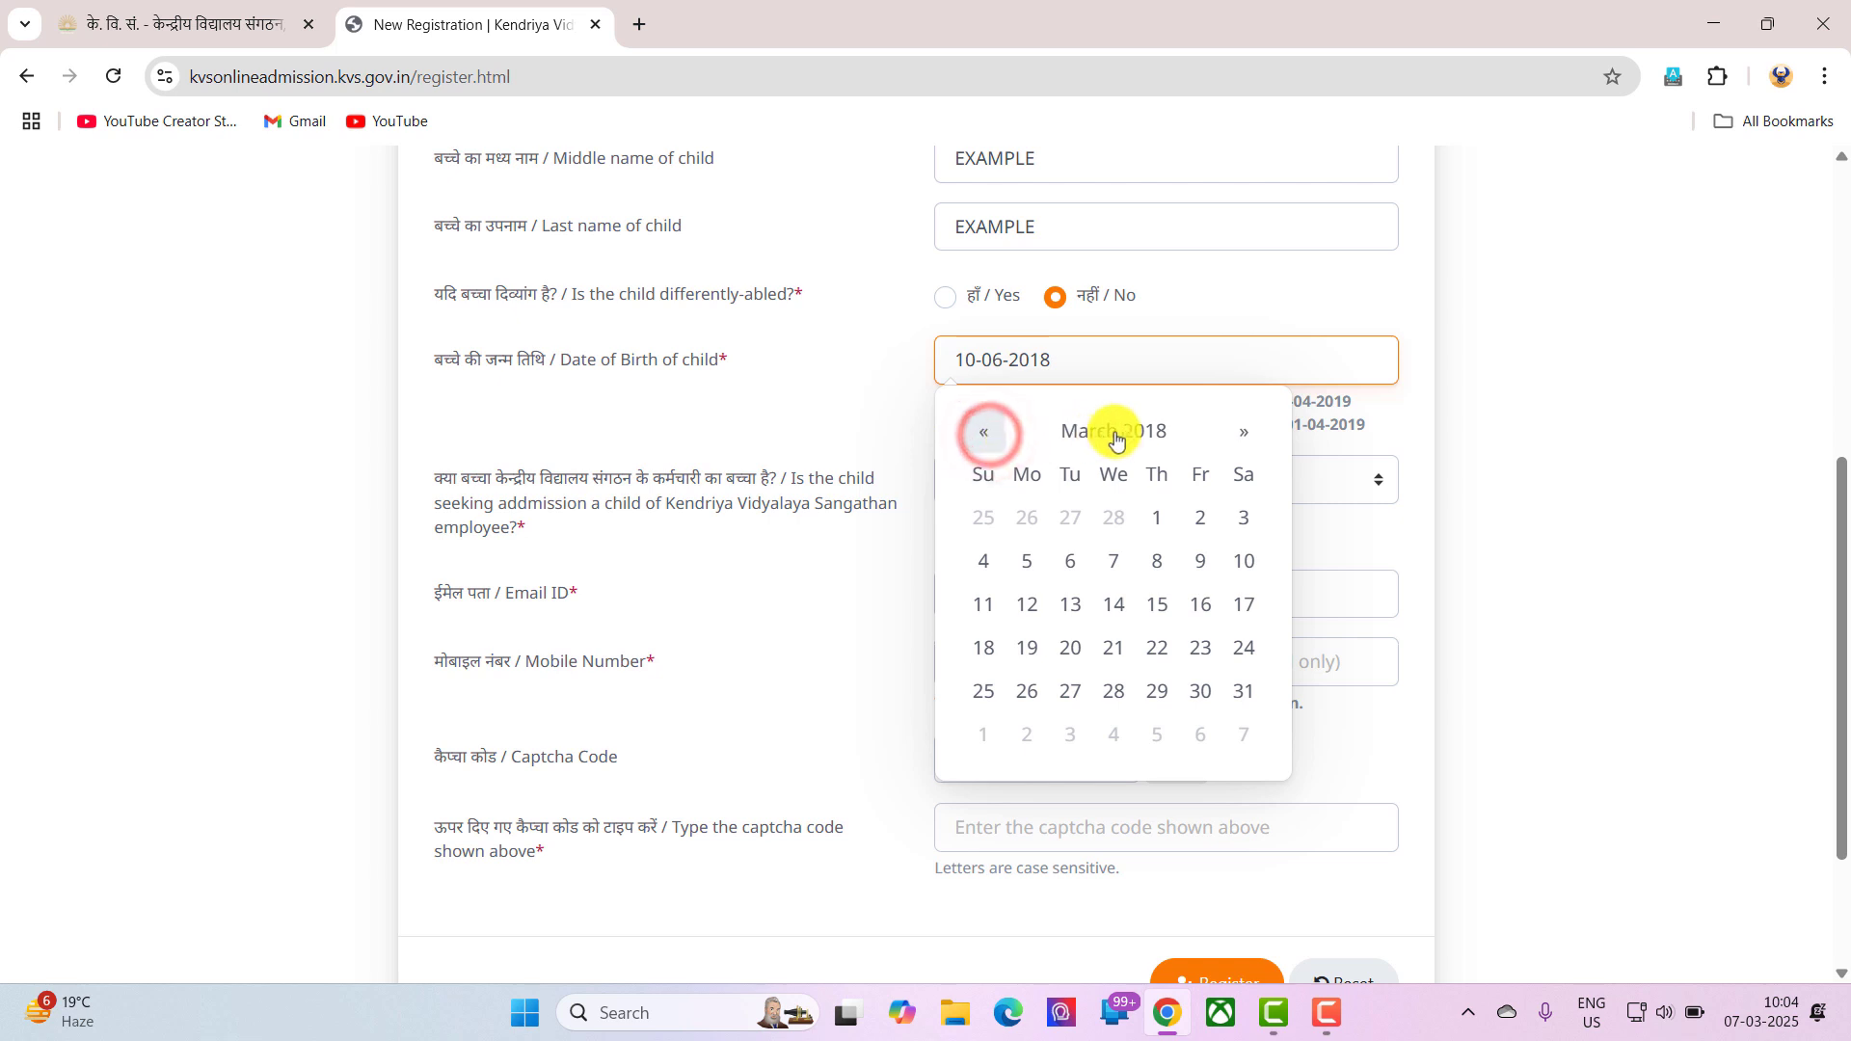
{"action": "left_click", "coordinate": [1157, 432]}
{"action": "left_click", "coordinate": [993, 433]}
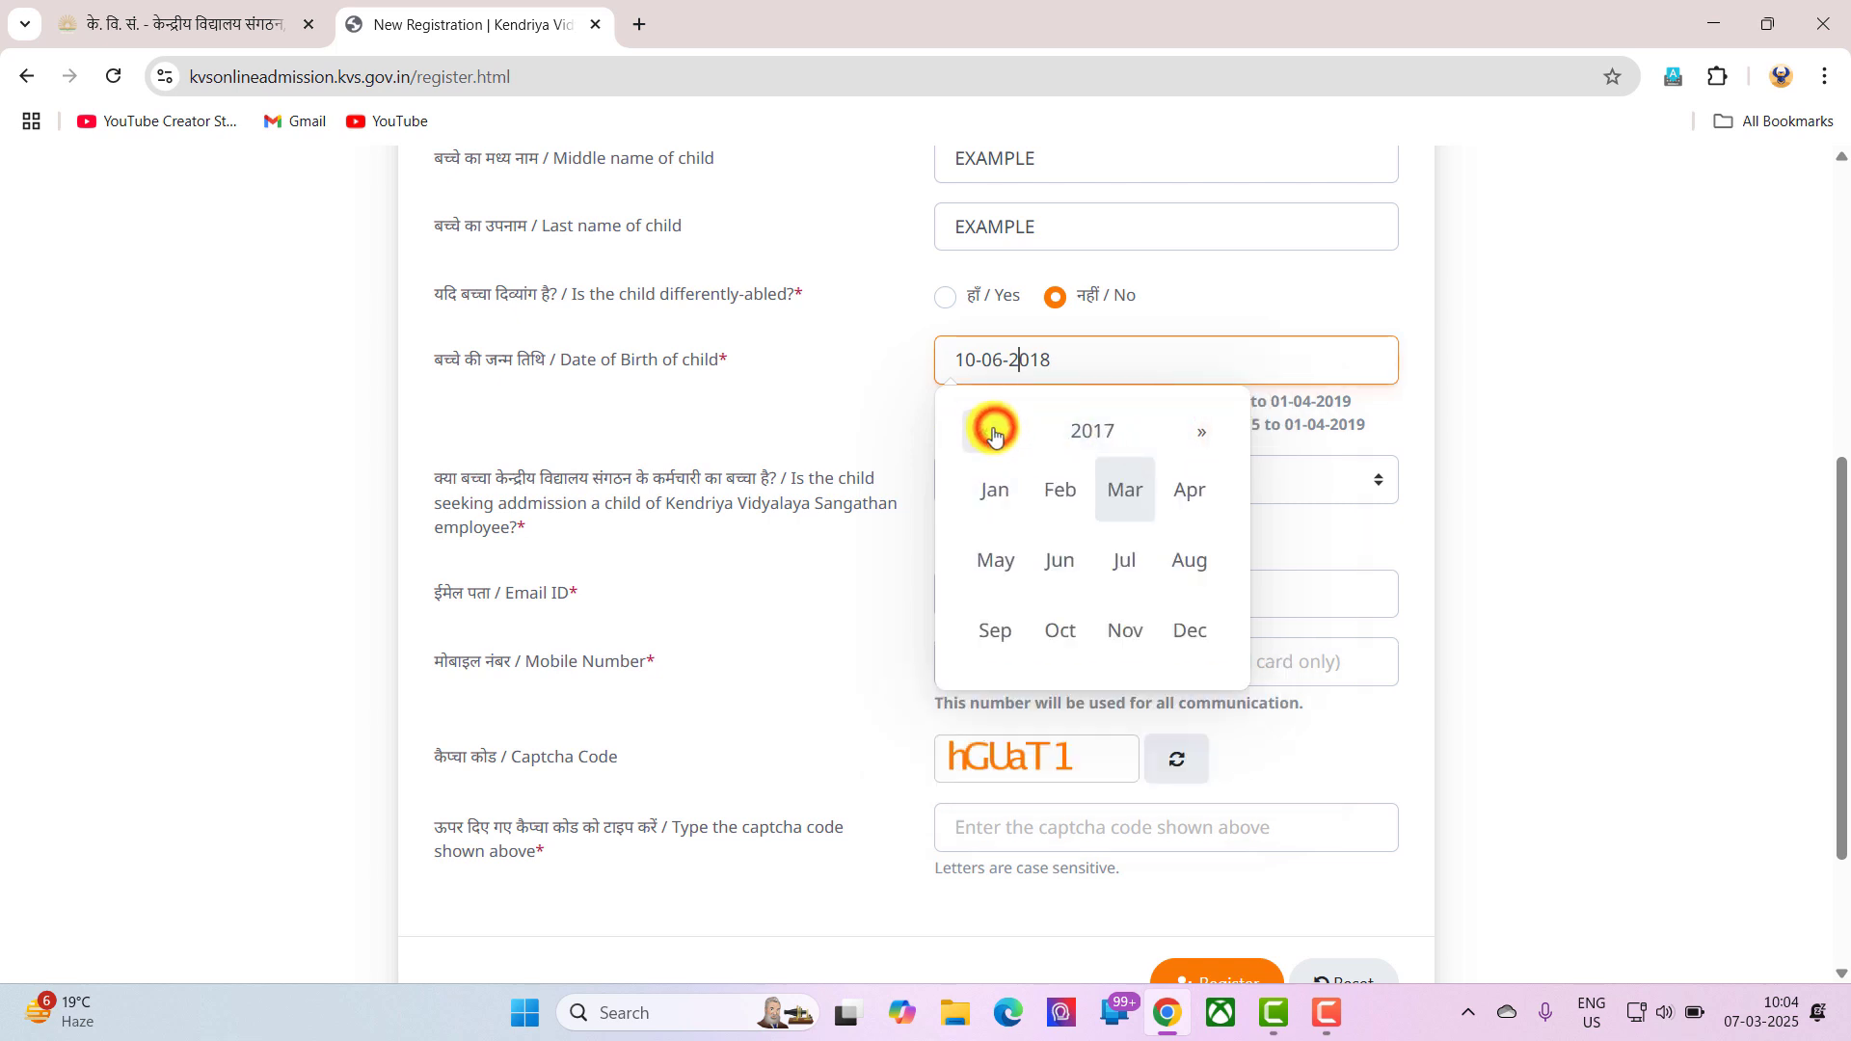
{"action": "left_click", "coordinate": [993, 433]}
{"action": "left_click", "coordinate": [1203, 432]}
{"action": "left_click", "coordinate": [1104, 434]}
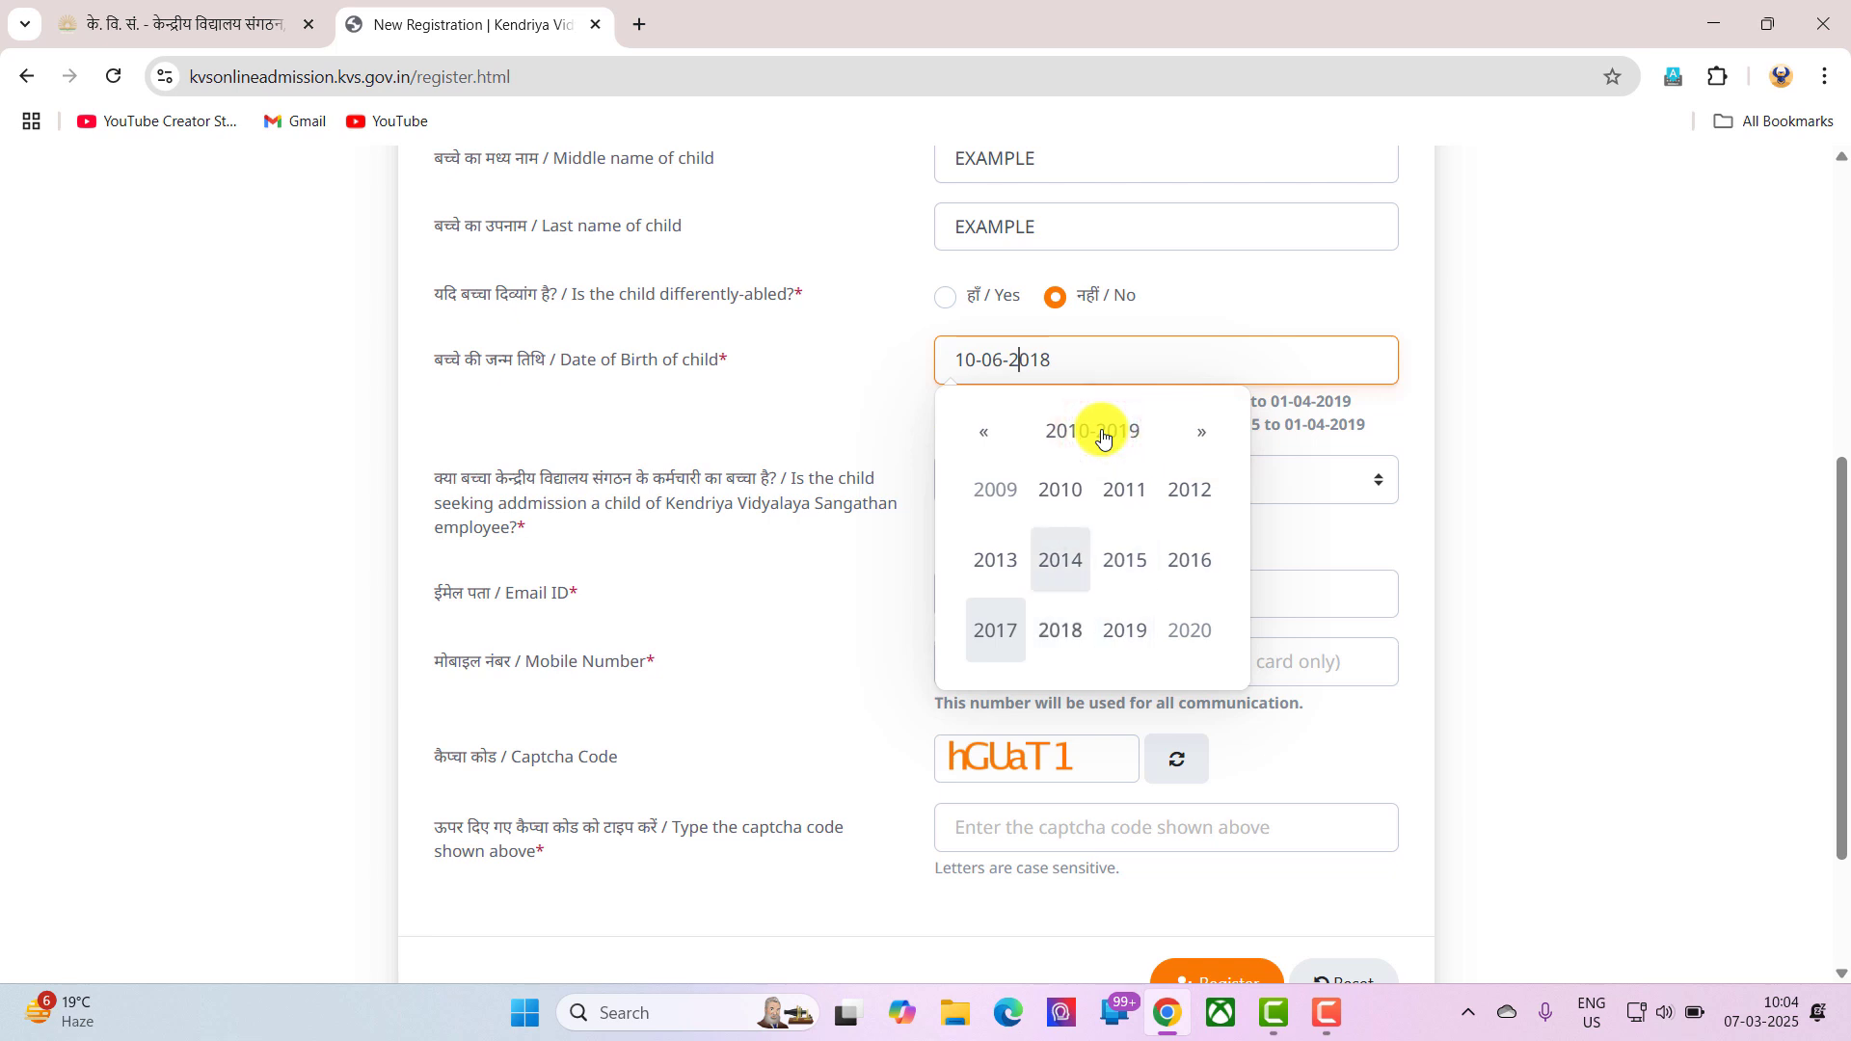
{"action": "left_click", "coordinate": [1184, 560]}
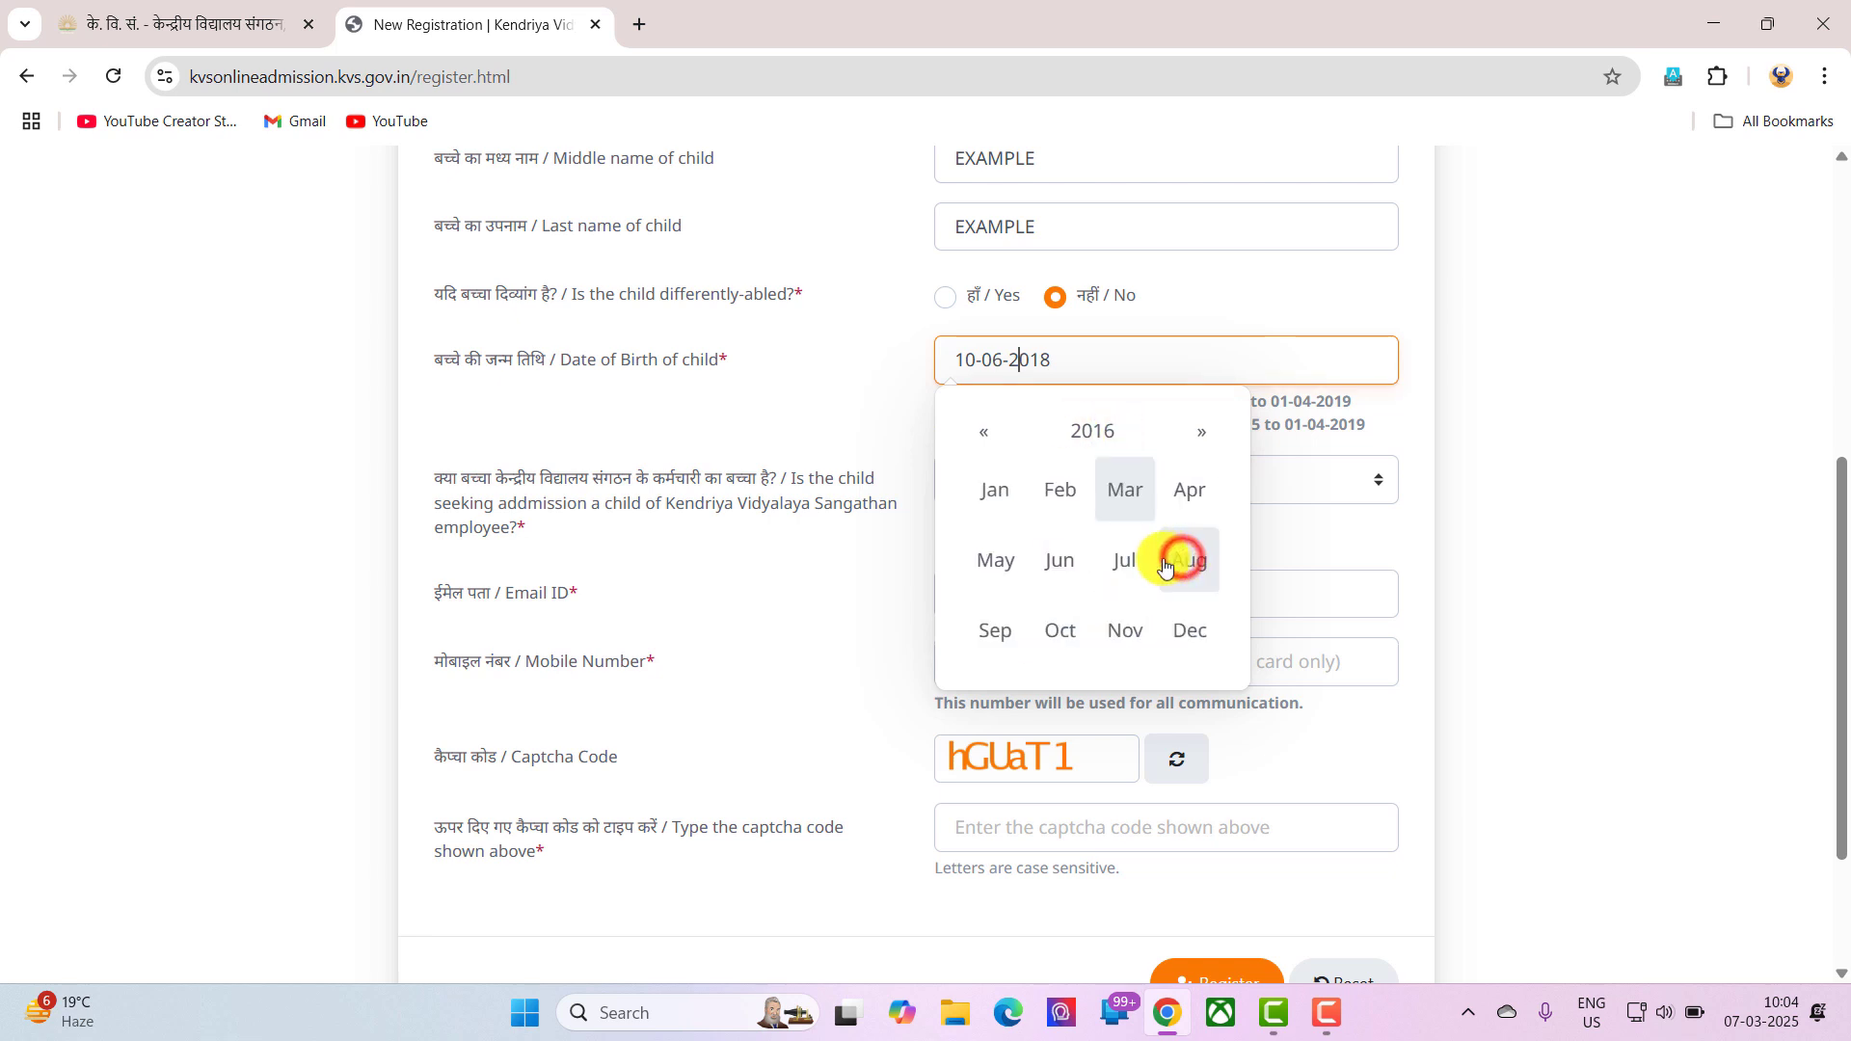
{"action": "left_click", "coordinate": [997, 561]}
{"action": "left_click", "coordinate": [1076, 609]}
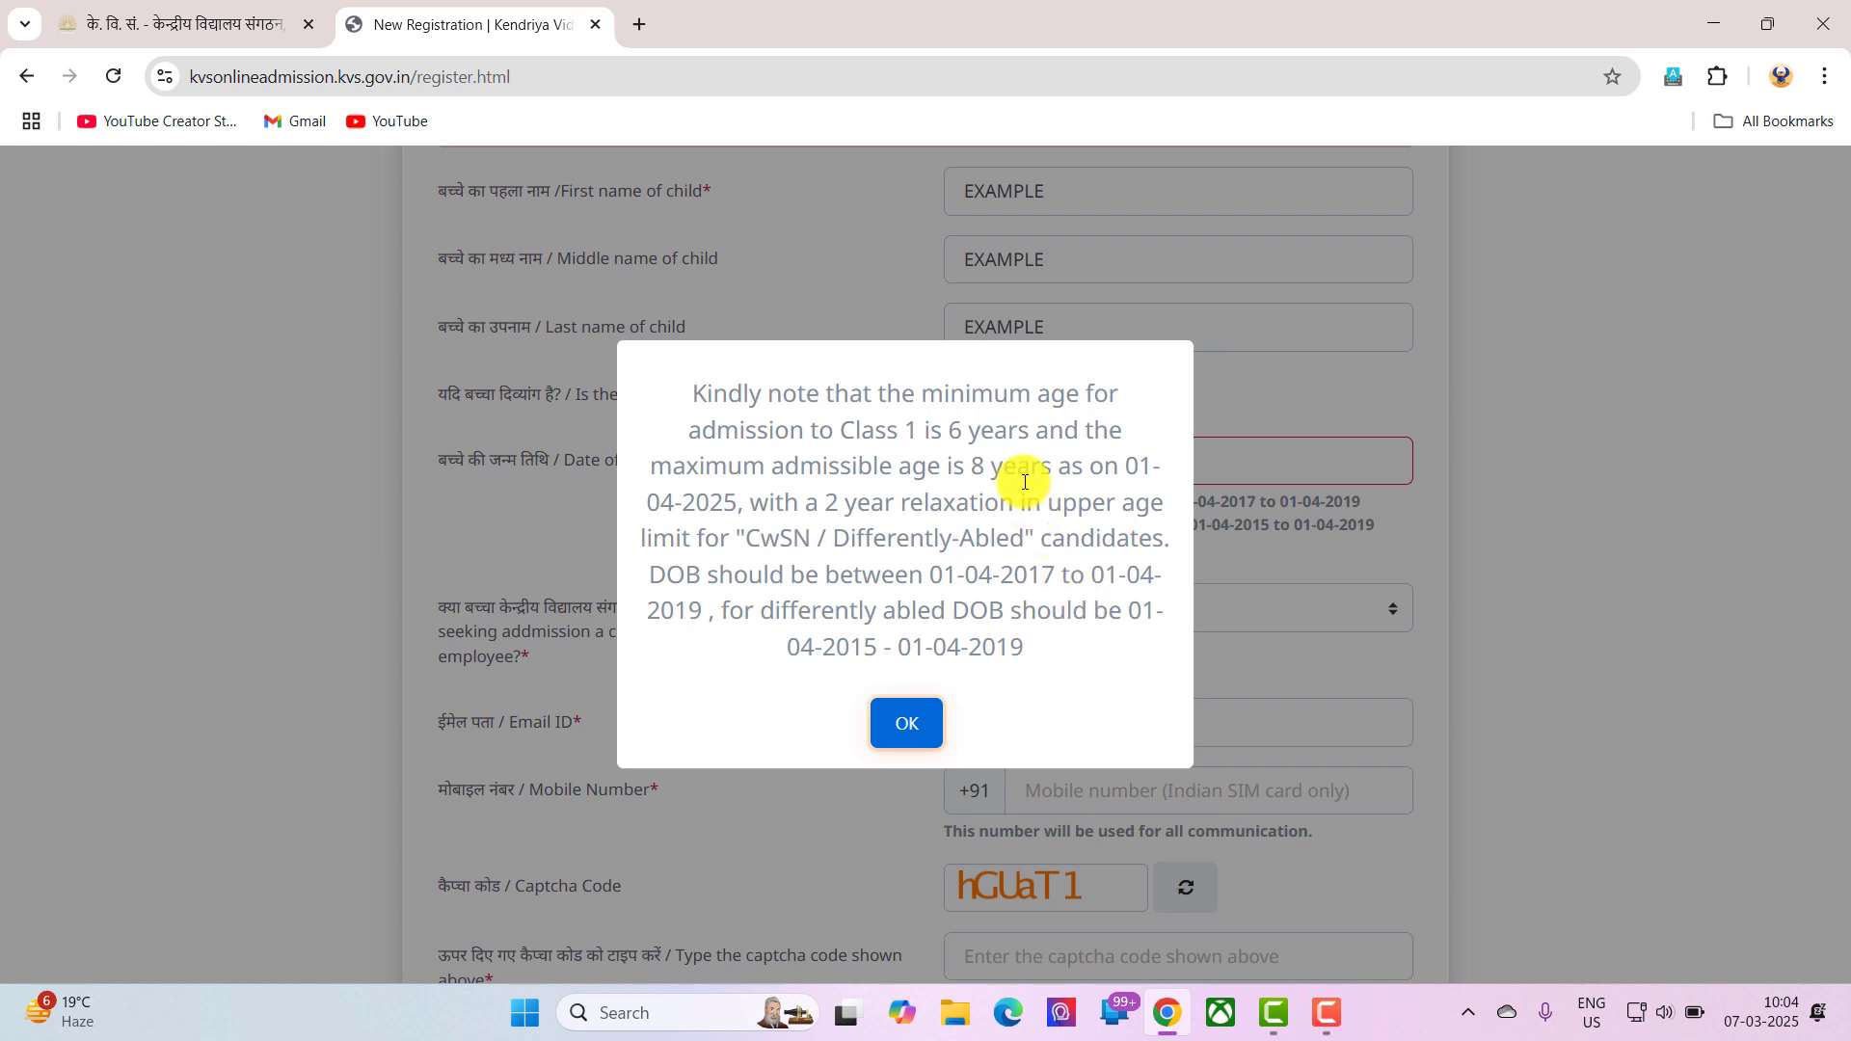
{"action": "left_click", "coordinate": [907, 724]}
{"action": "left_click", "coordinate": [1067, 461]}
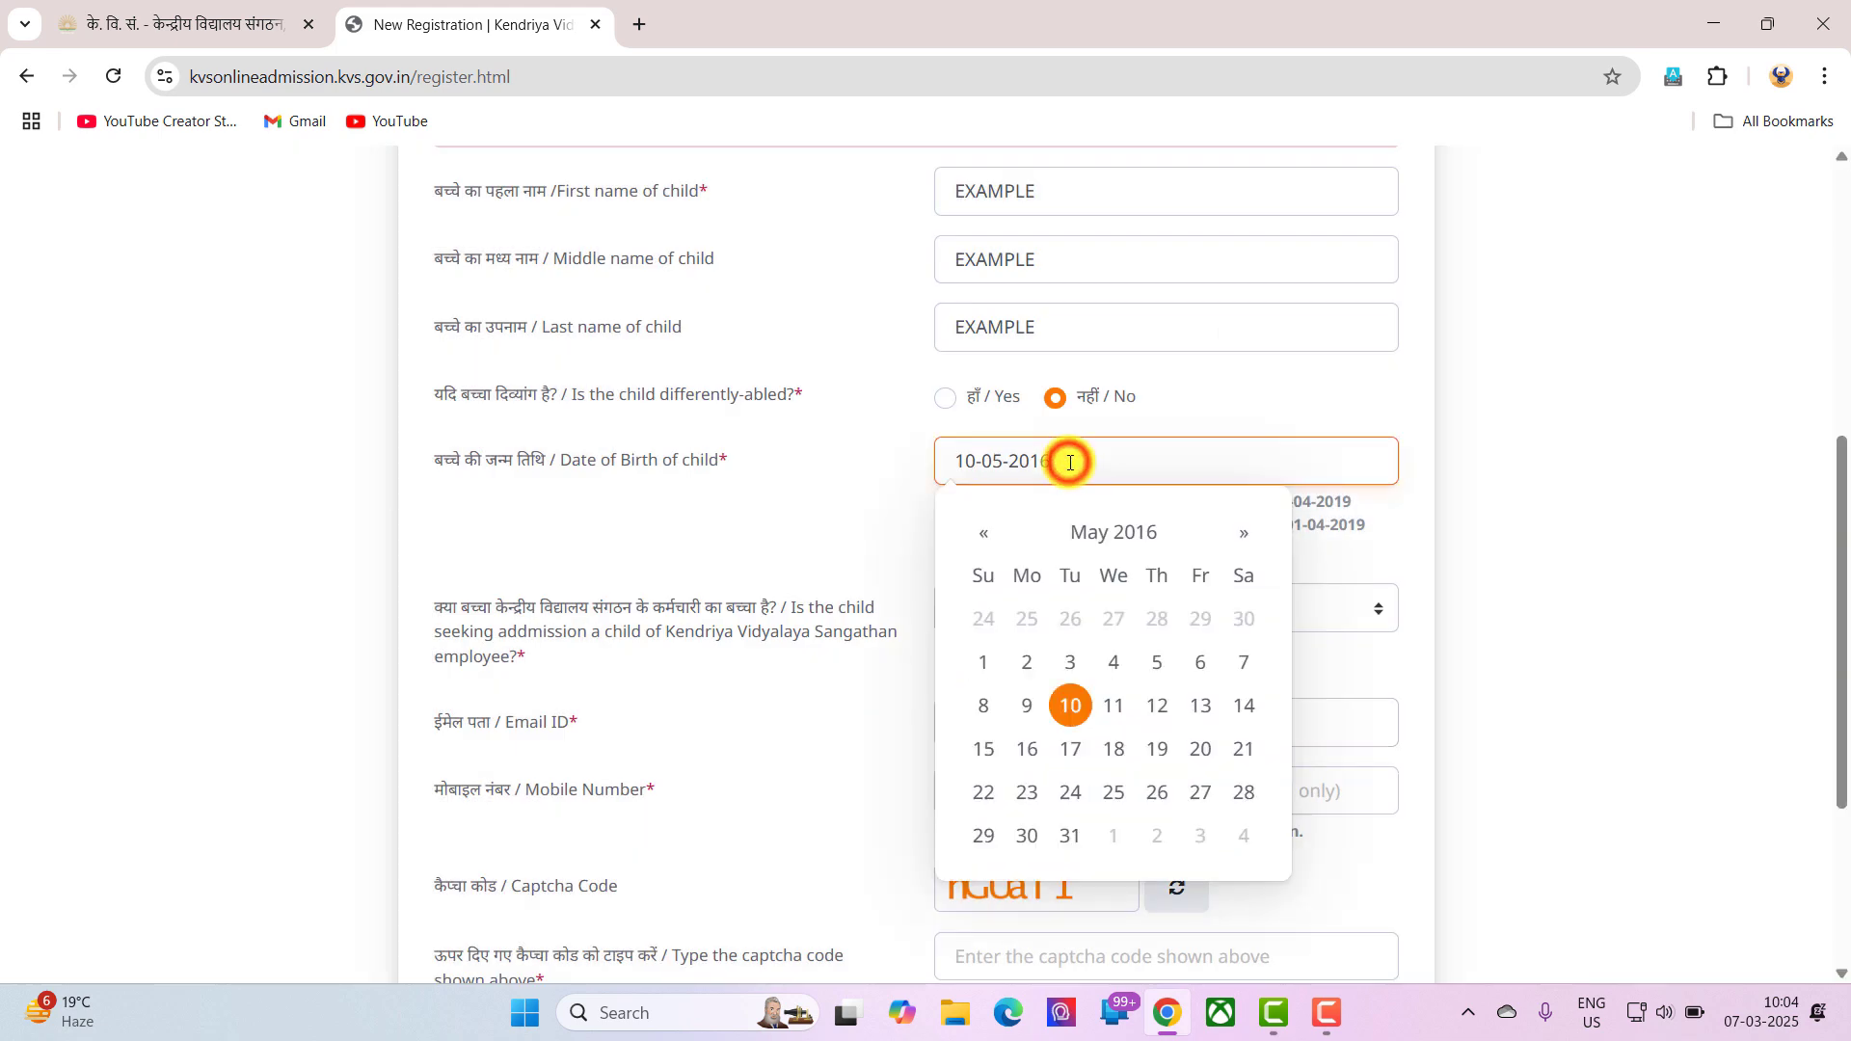
{"action": "left_click_drag", "start_coordinate": [1033, 461], "coordinate": [935, 463]}
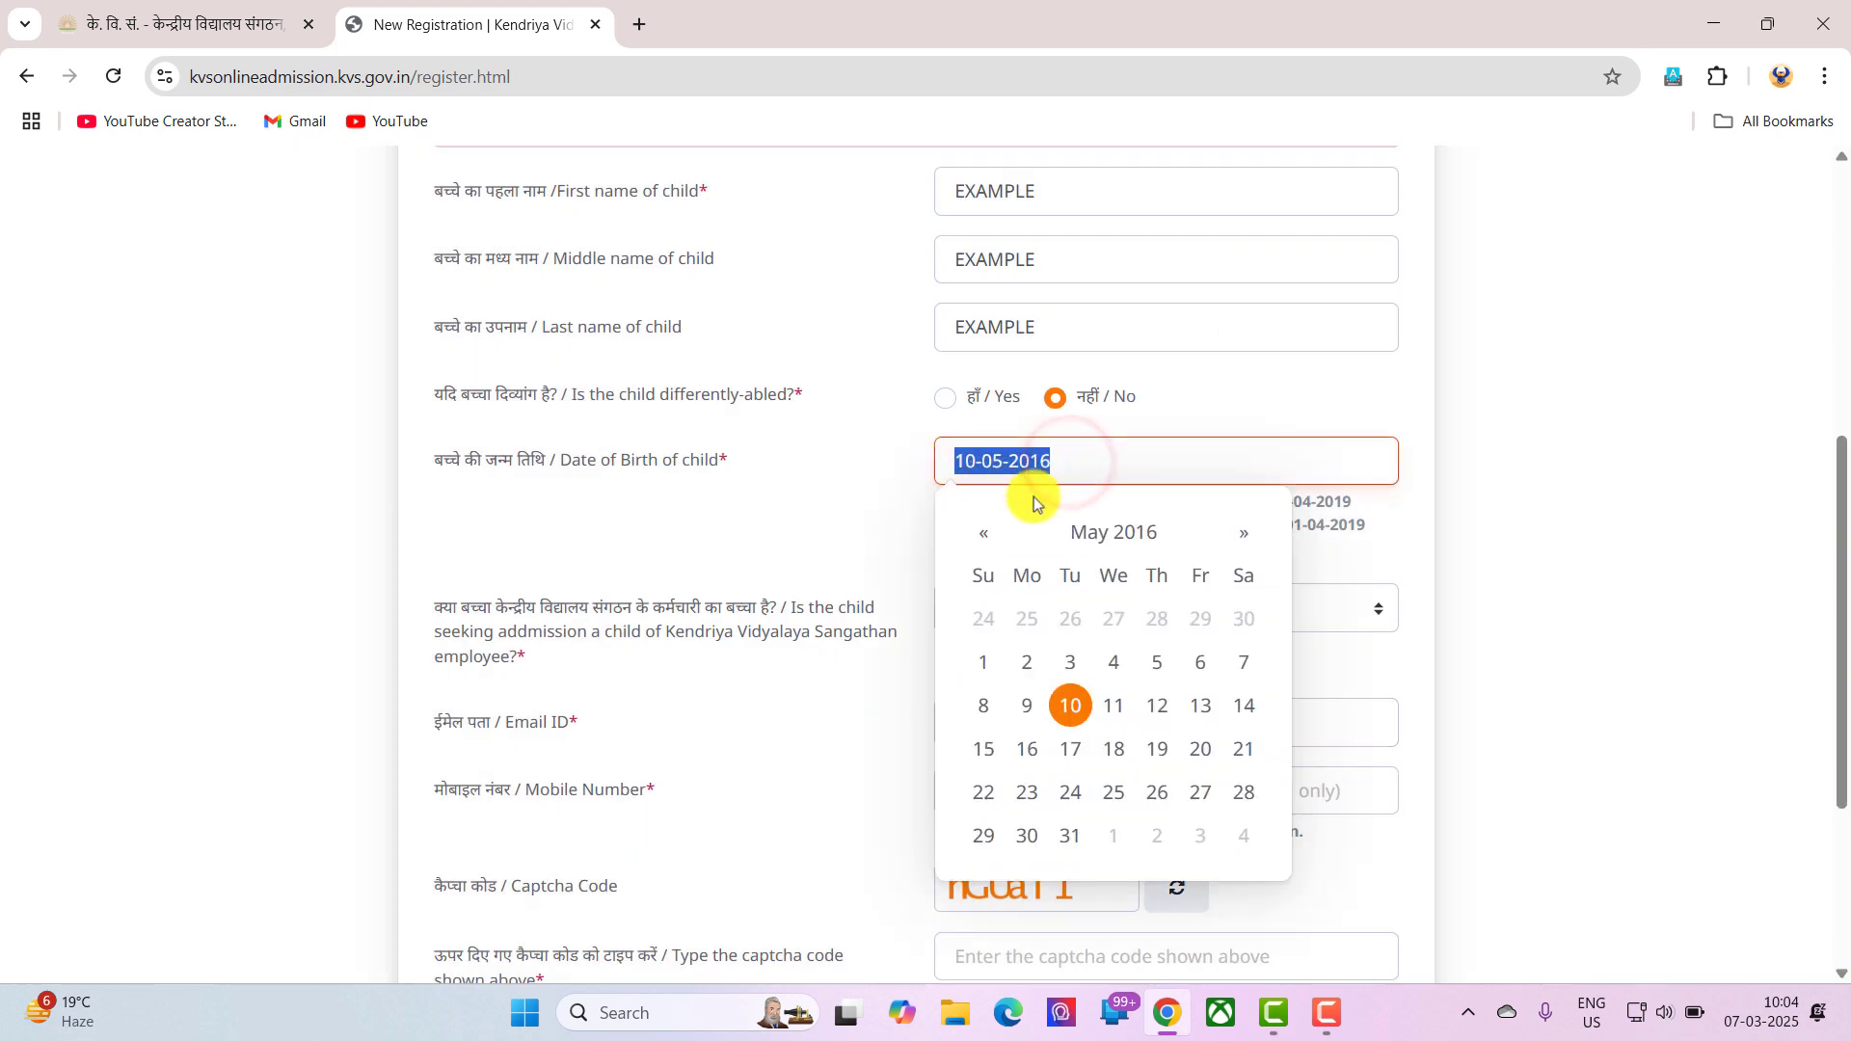
{"action": "left_click", "coordinate": [1126, 531]}
{"action": "left_click", "coordinate": [1194, 535]}
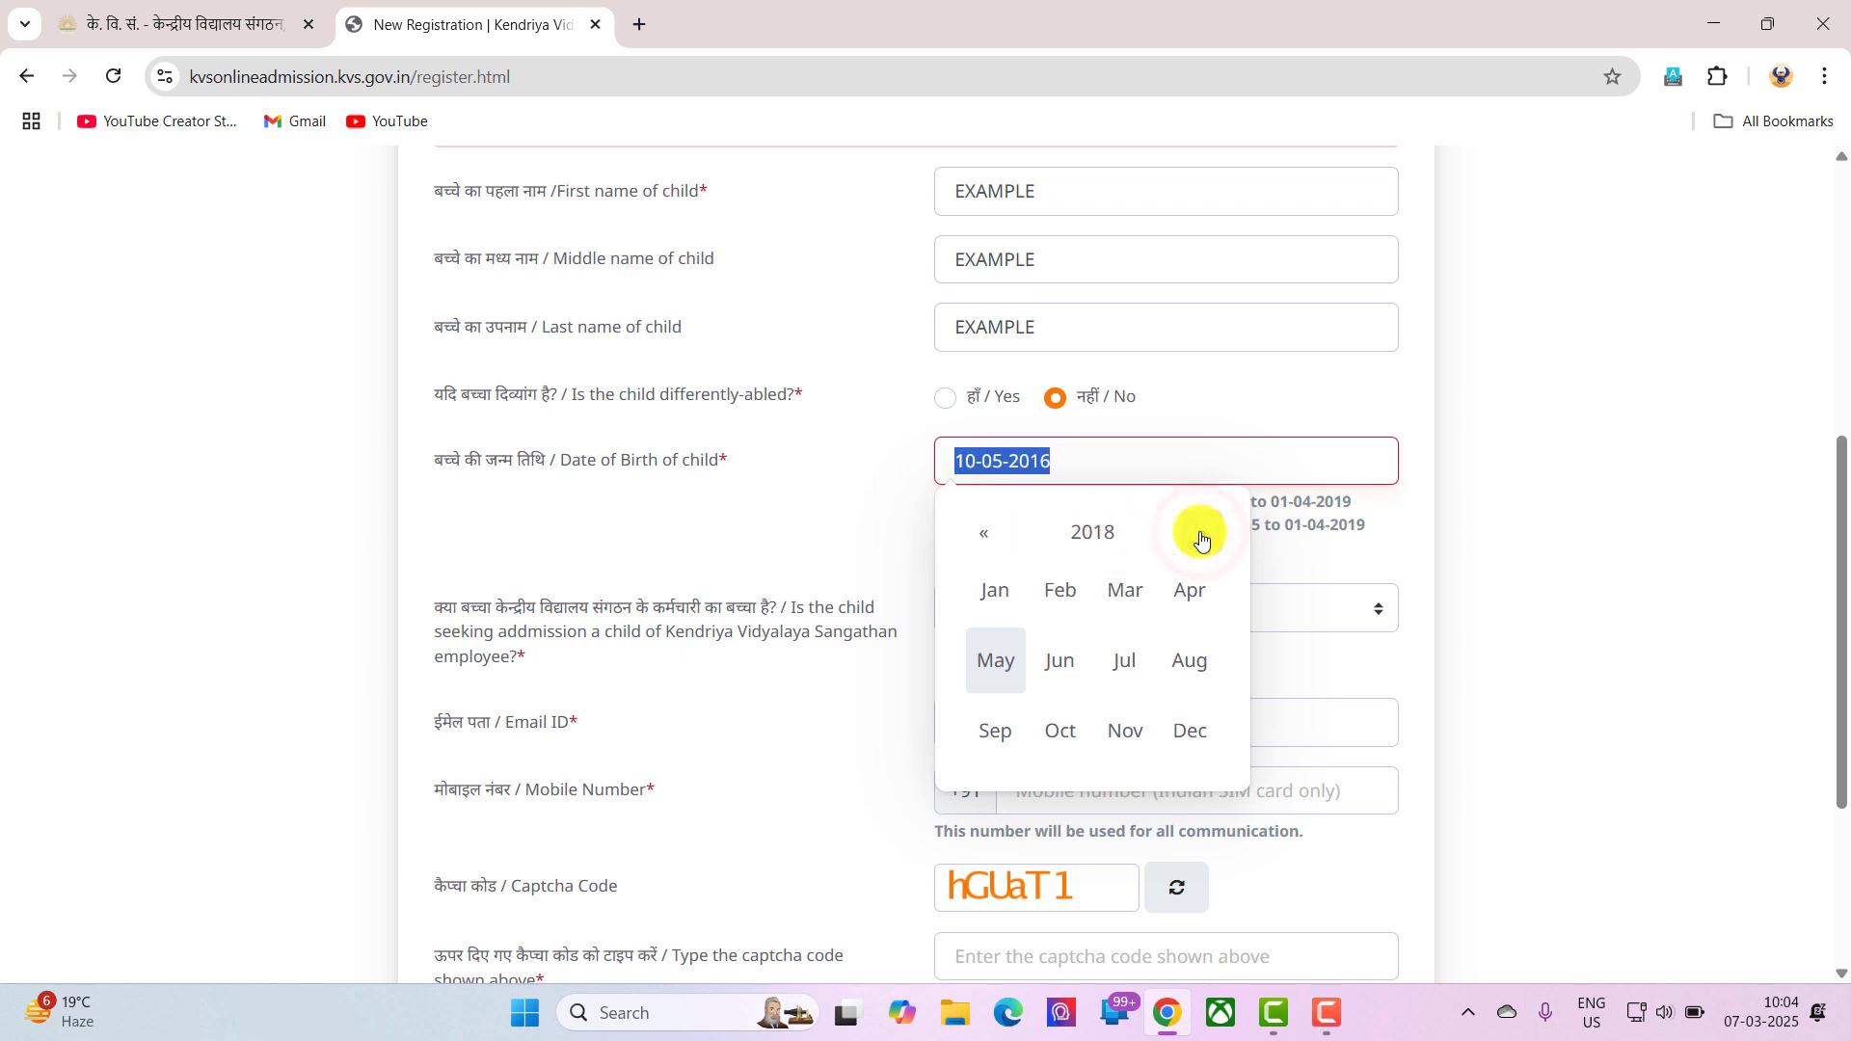
{"action": "left_click", "coordinate": [1063, 665]}
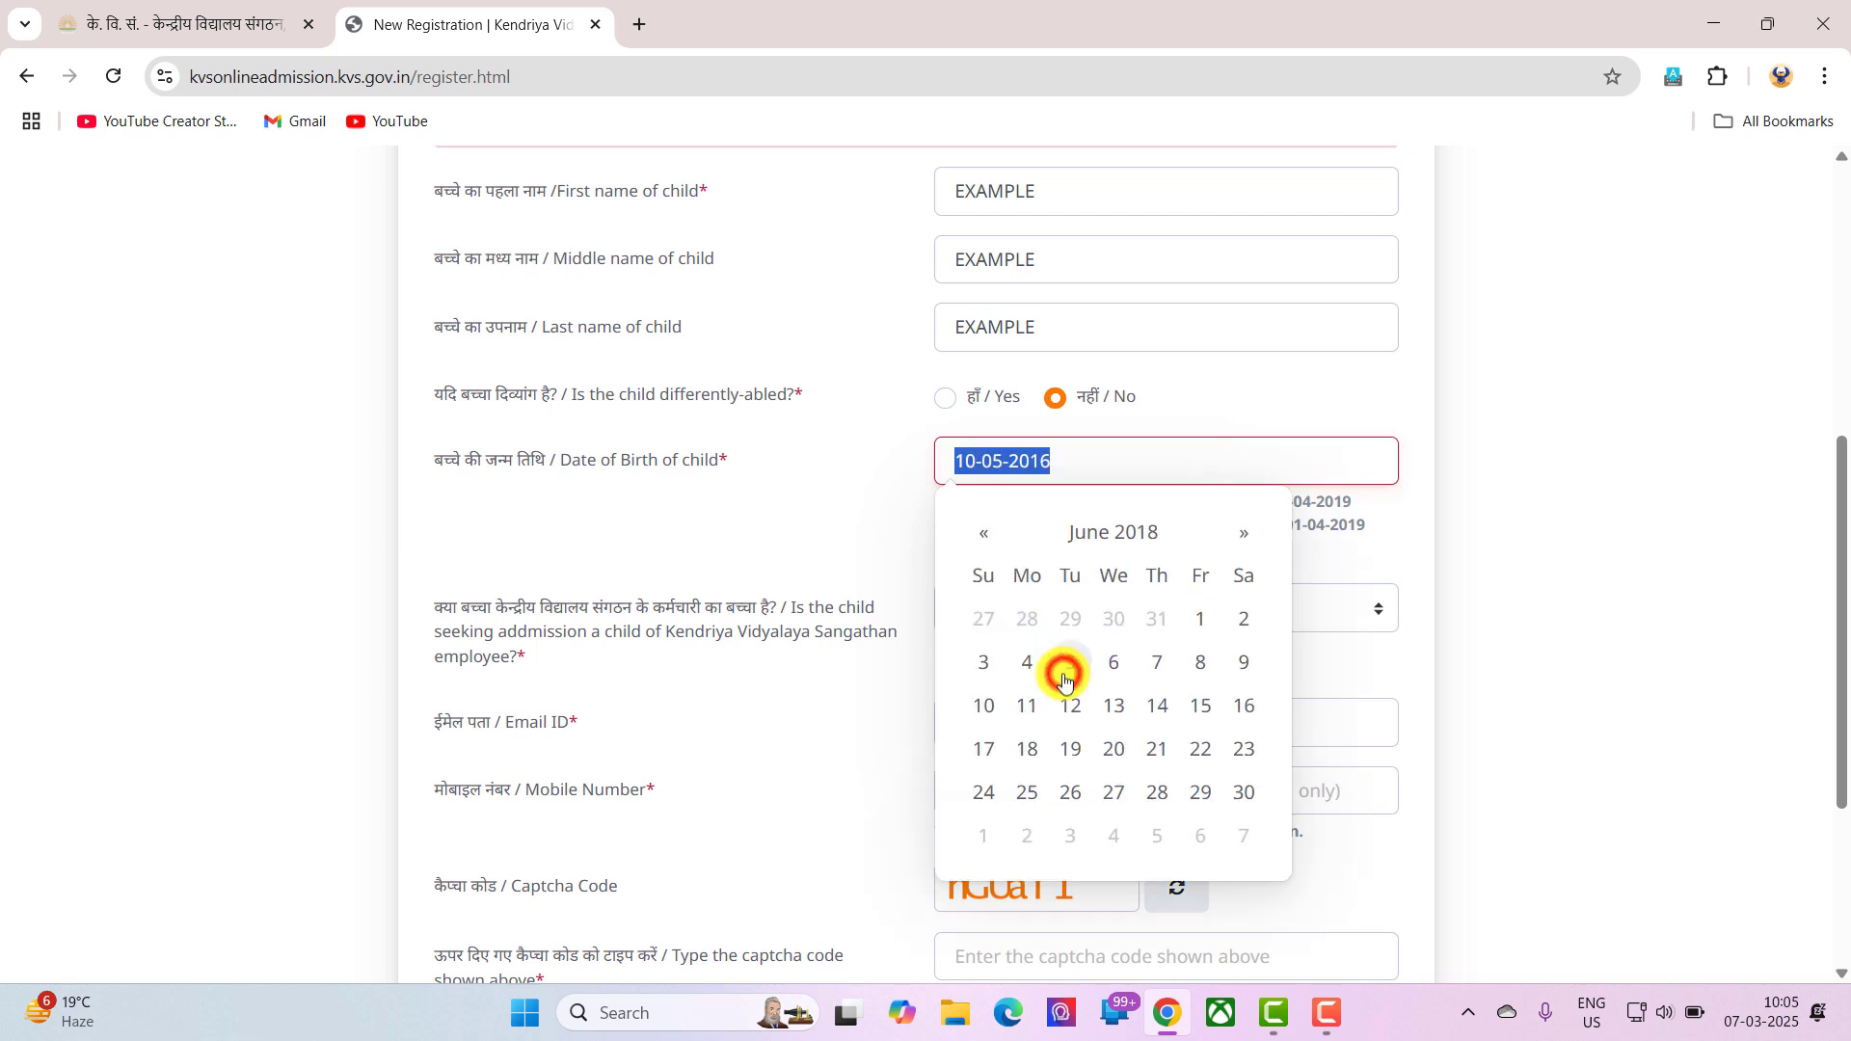
{"action": "left_click", "coordinate": [989, 705]}
{"action": "scroll", "coordinate": [1116, 566], "scroll_direction": "down", "scroll_amount": 1}
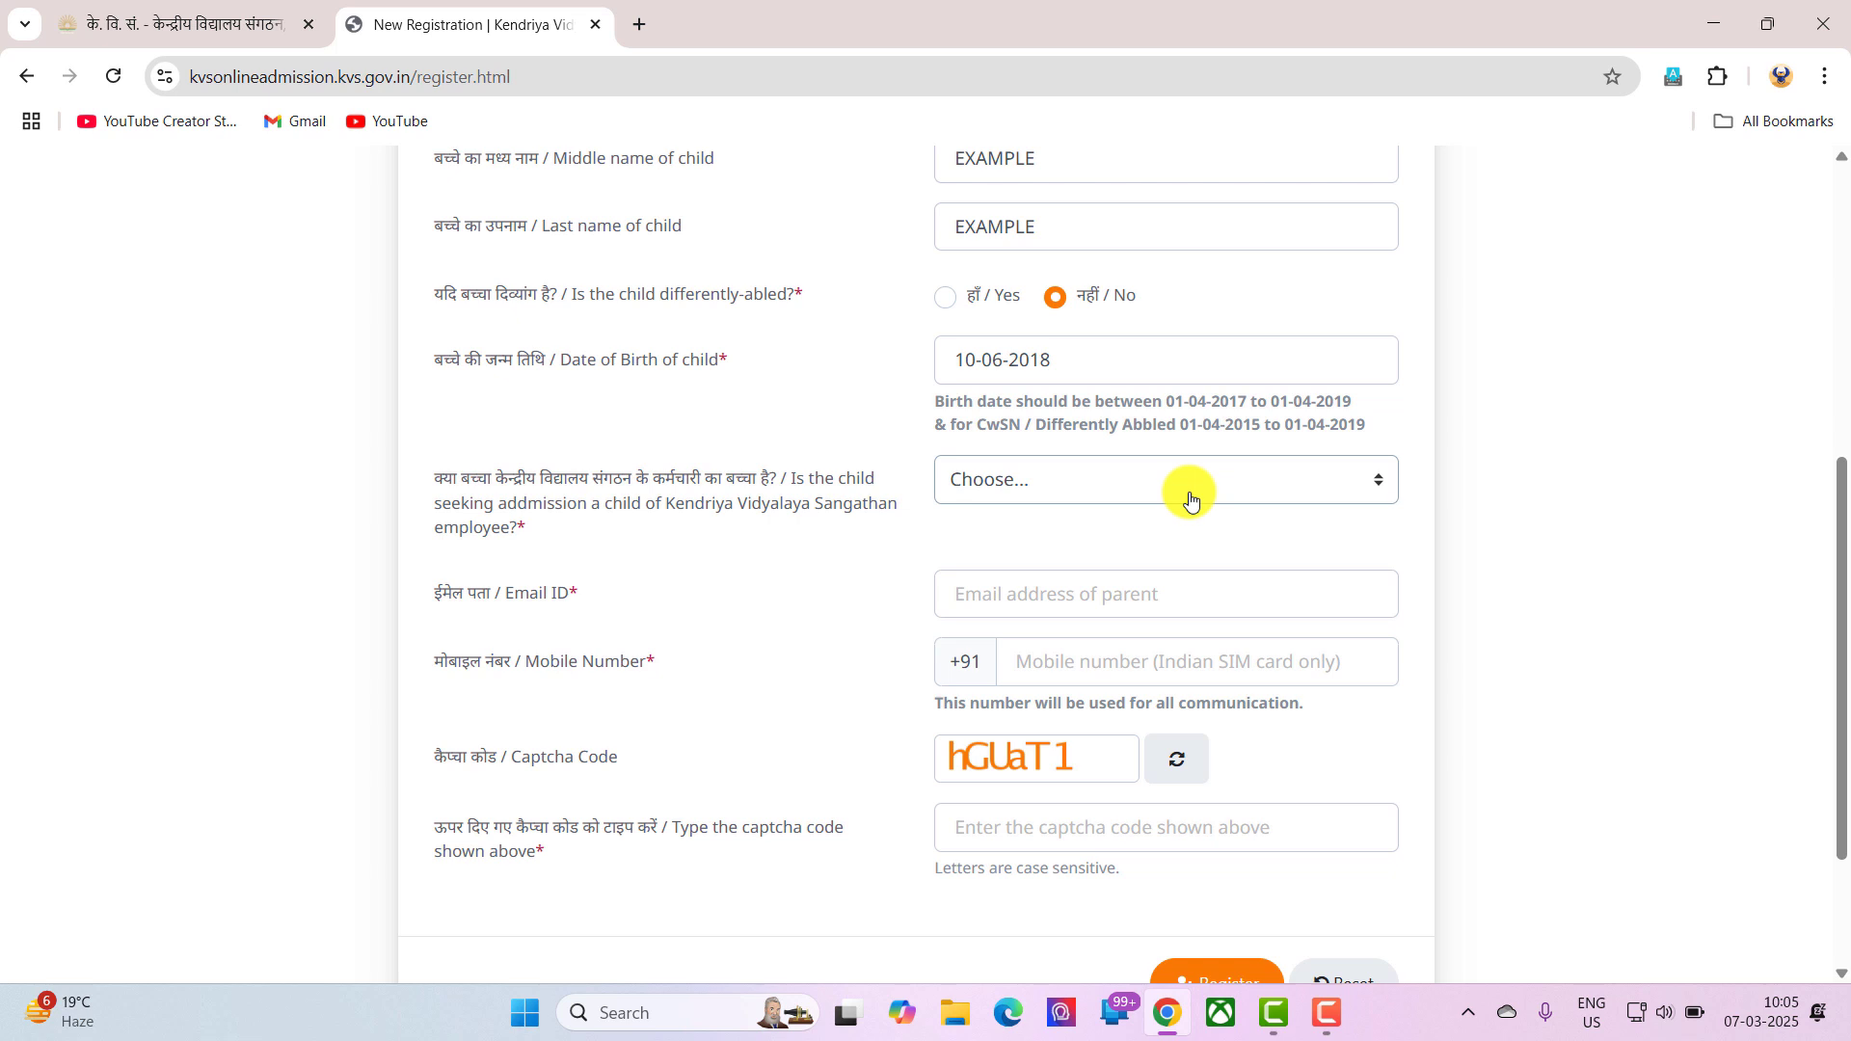
- Answer the KVS-employee question Not Applicable, after briefly choosing Working Parent
{"action": "left_click", "coordinate": [1218, 481]}
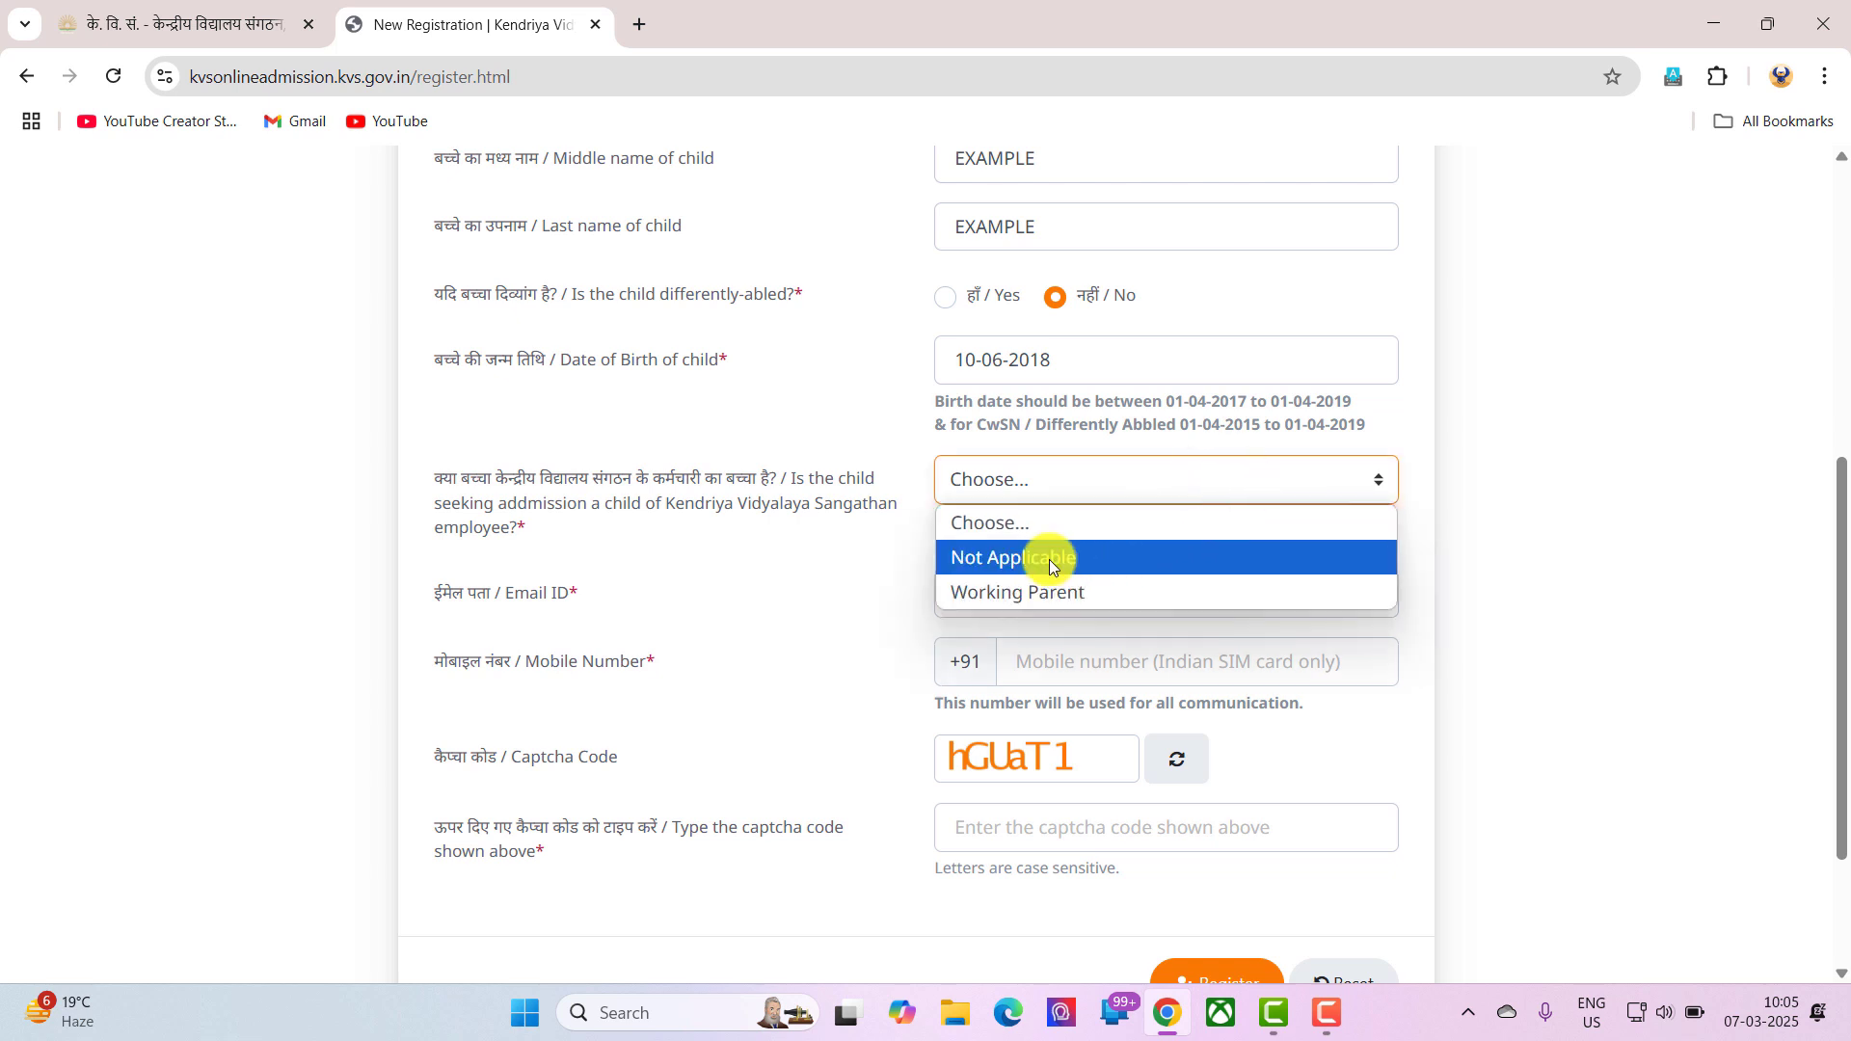
{"action": "key", "text": "Down"}
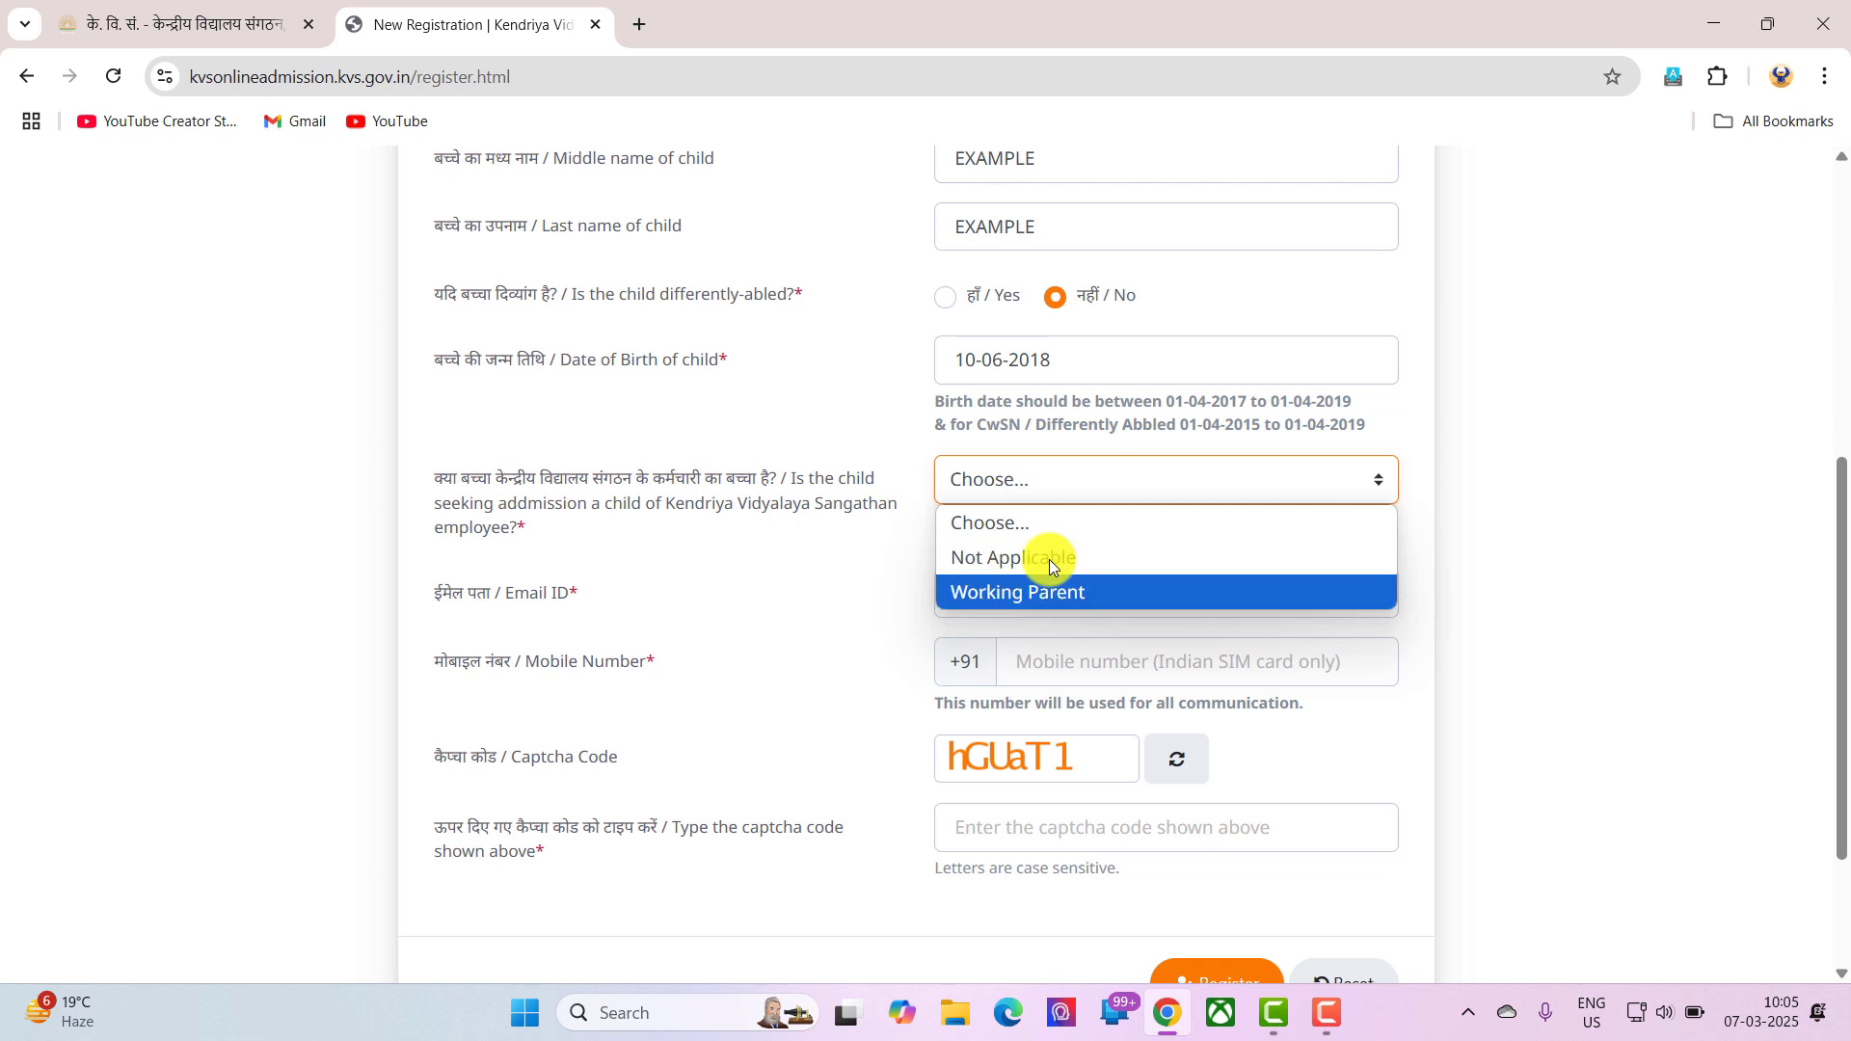
{"action": "left_click", "coordinate": [1041, 560]}
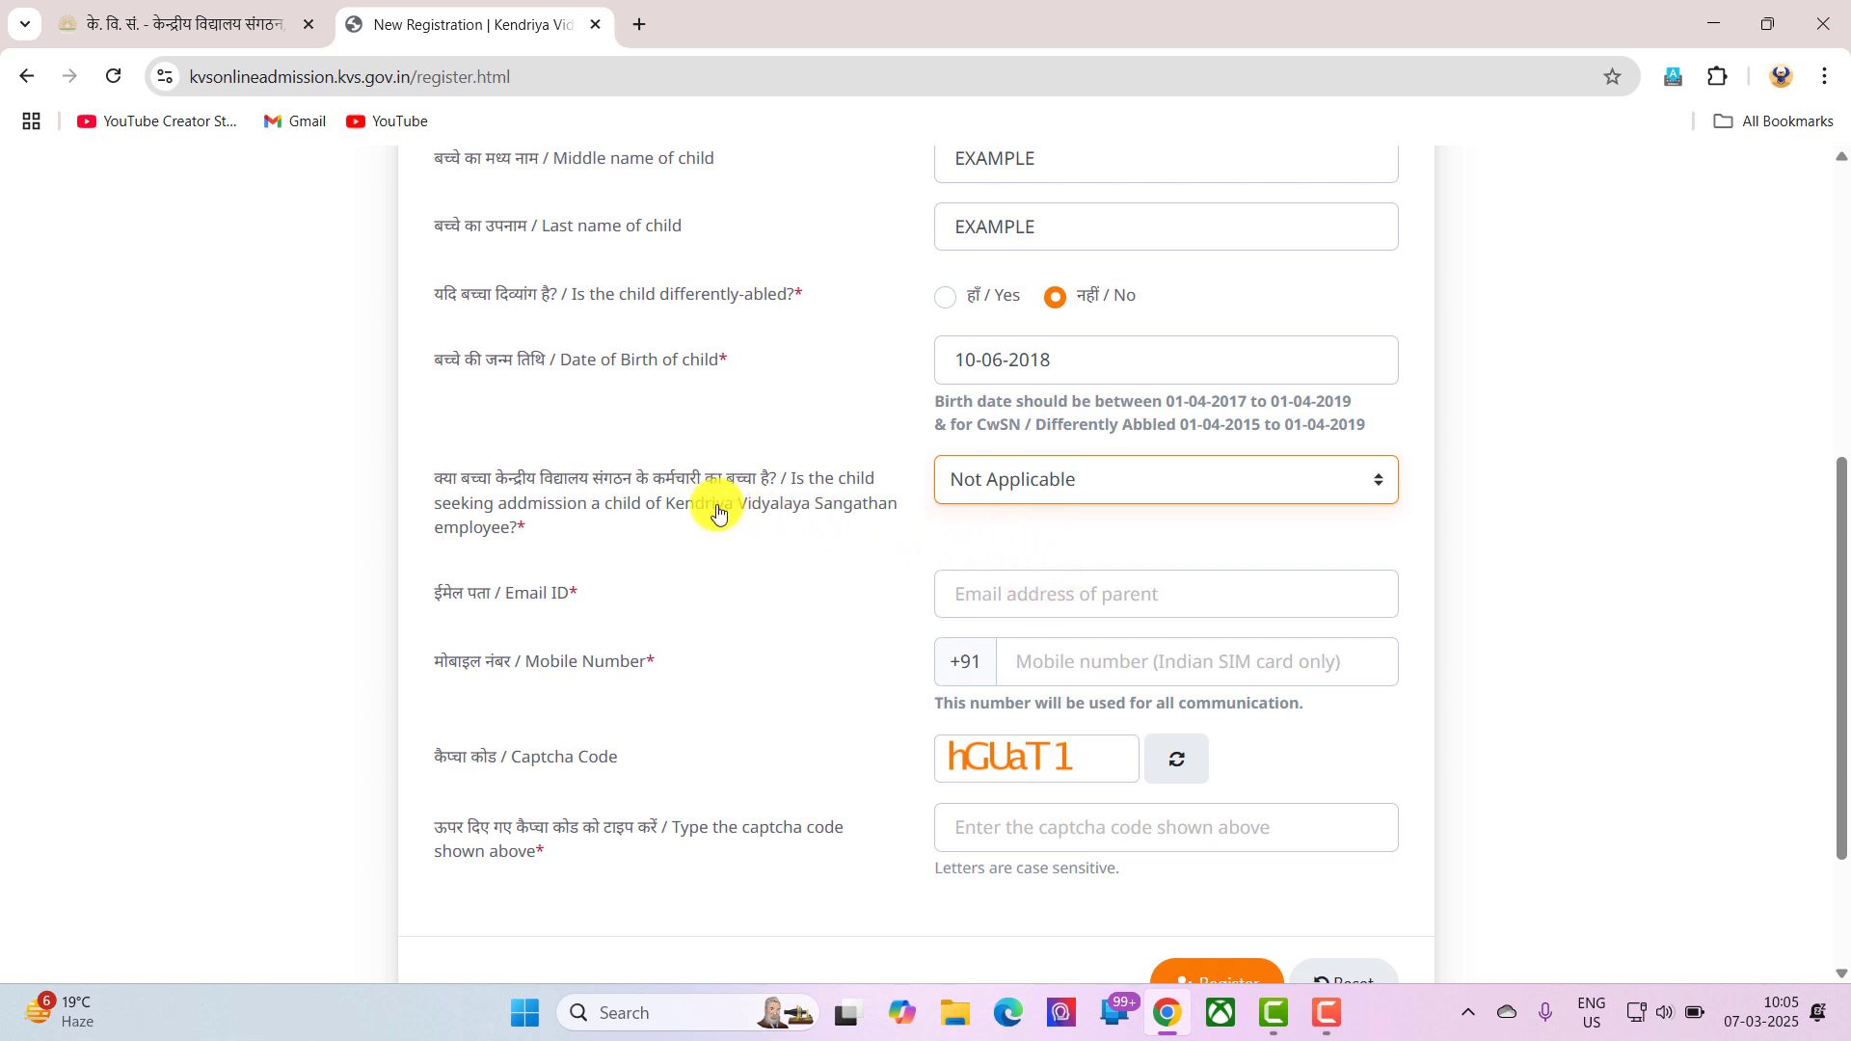
{"action": "left_click", "coordinate": [1015, 483]}
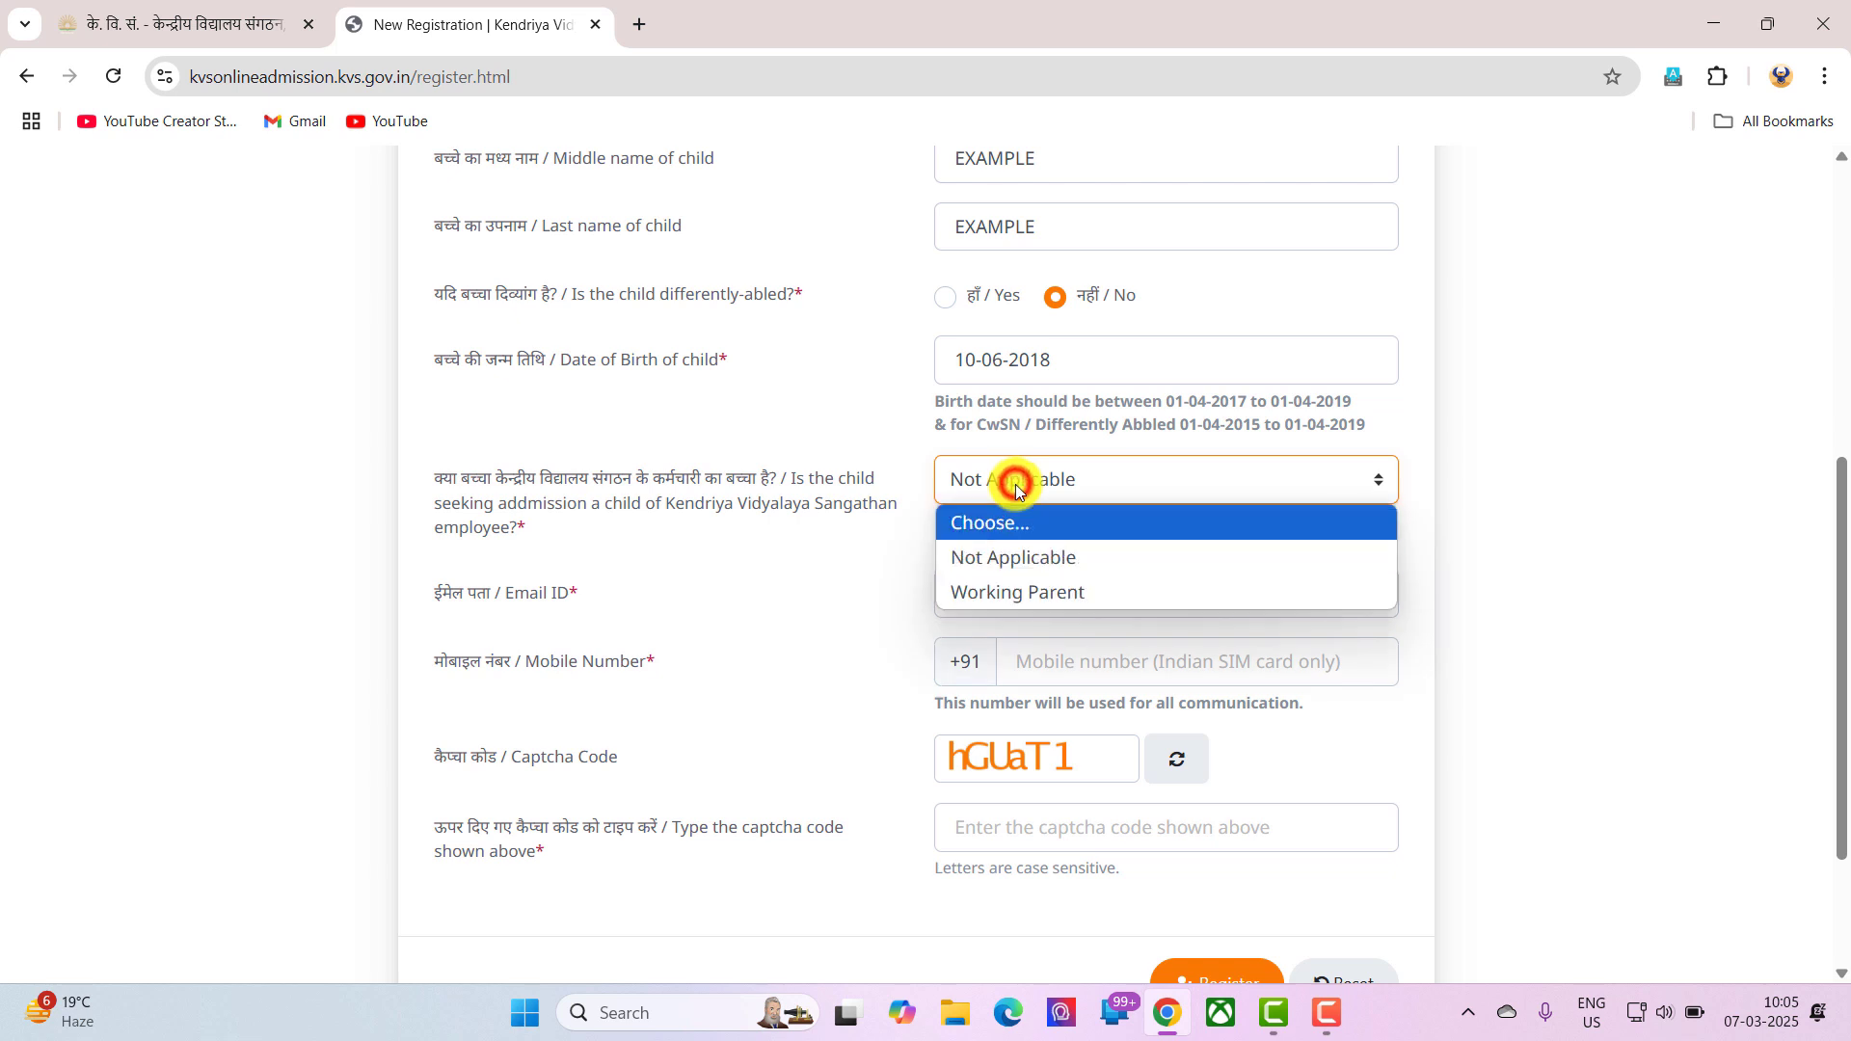
{"action": "left_click", "coordinate": [1005, 595]}
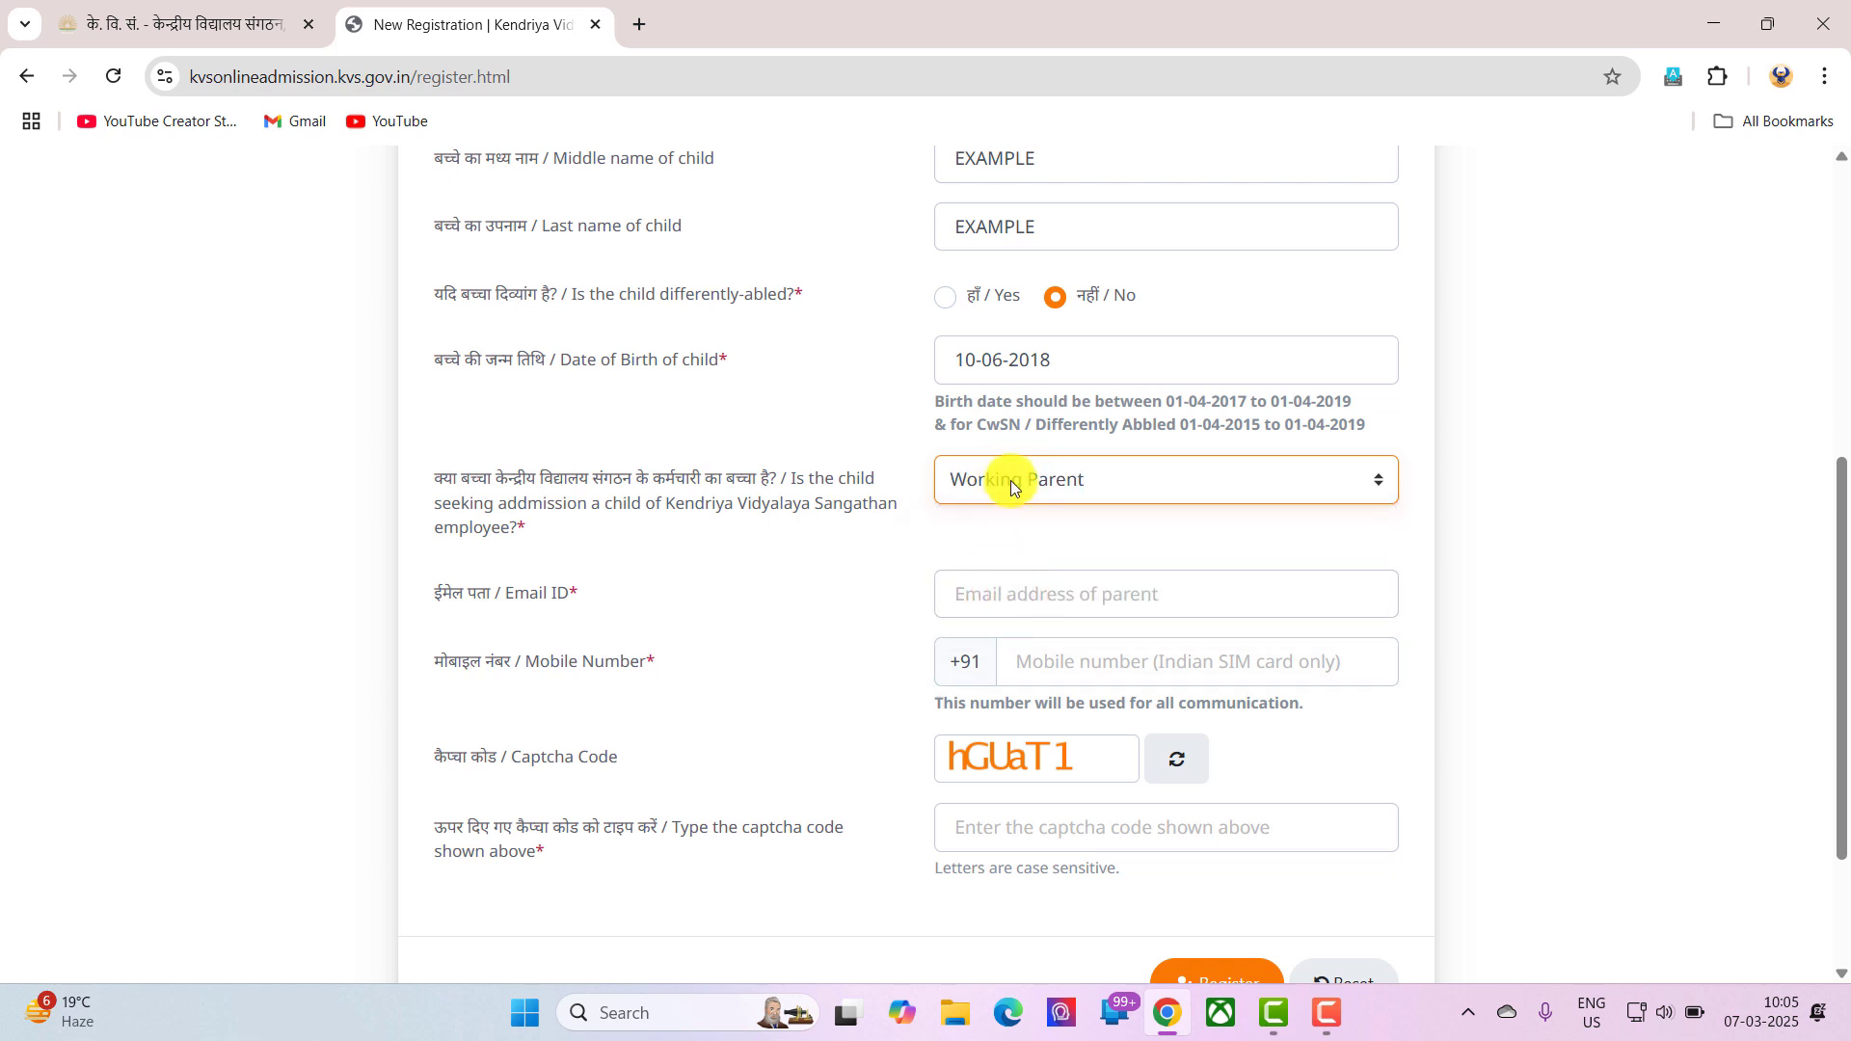
{"action": "left_click", "coordinate": [1011, 480]}
{"action": "left_click", "coordinate": [1009, 555]}
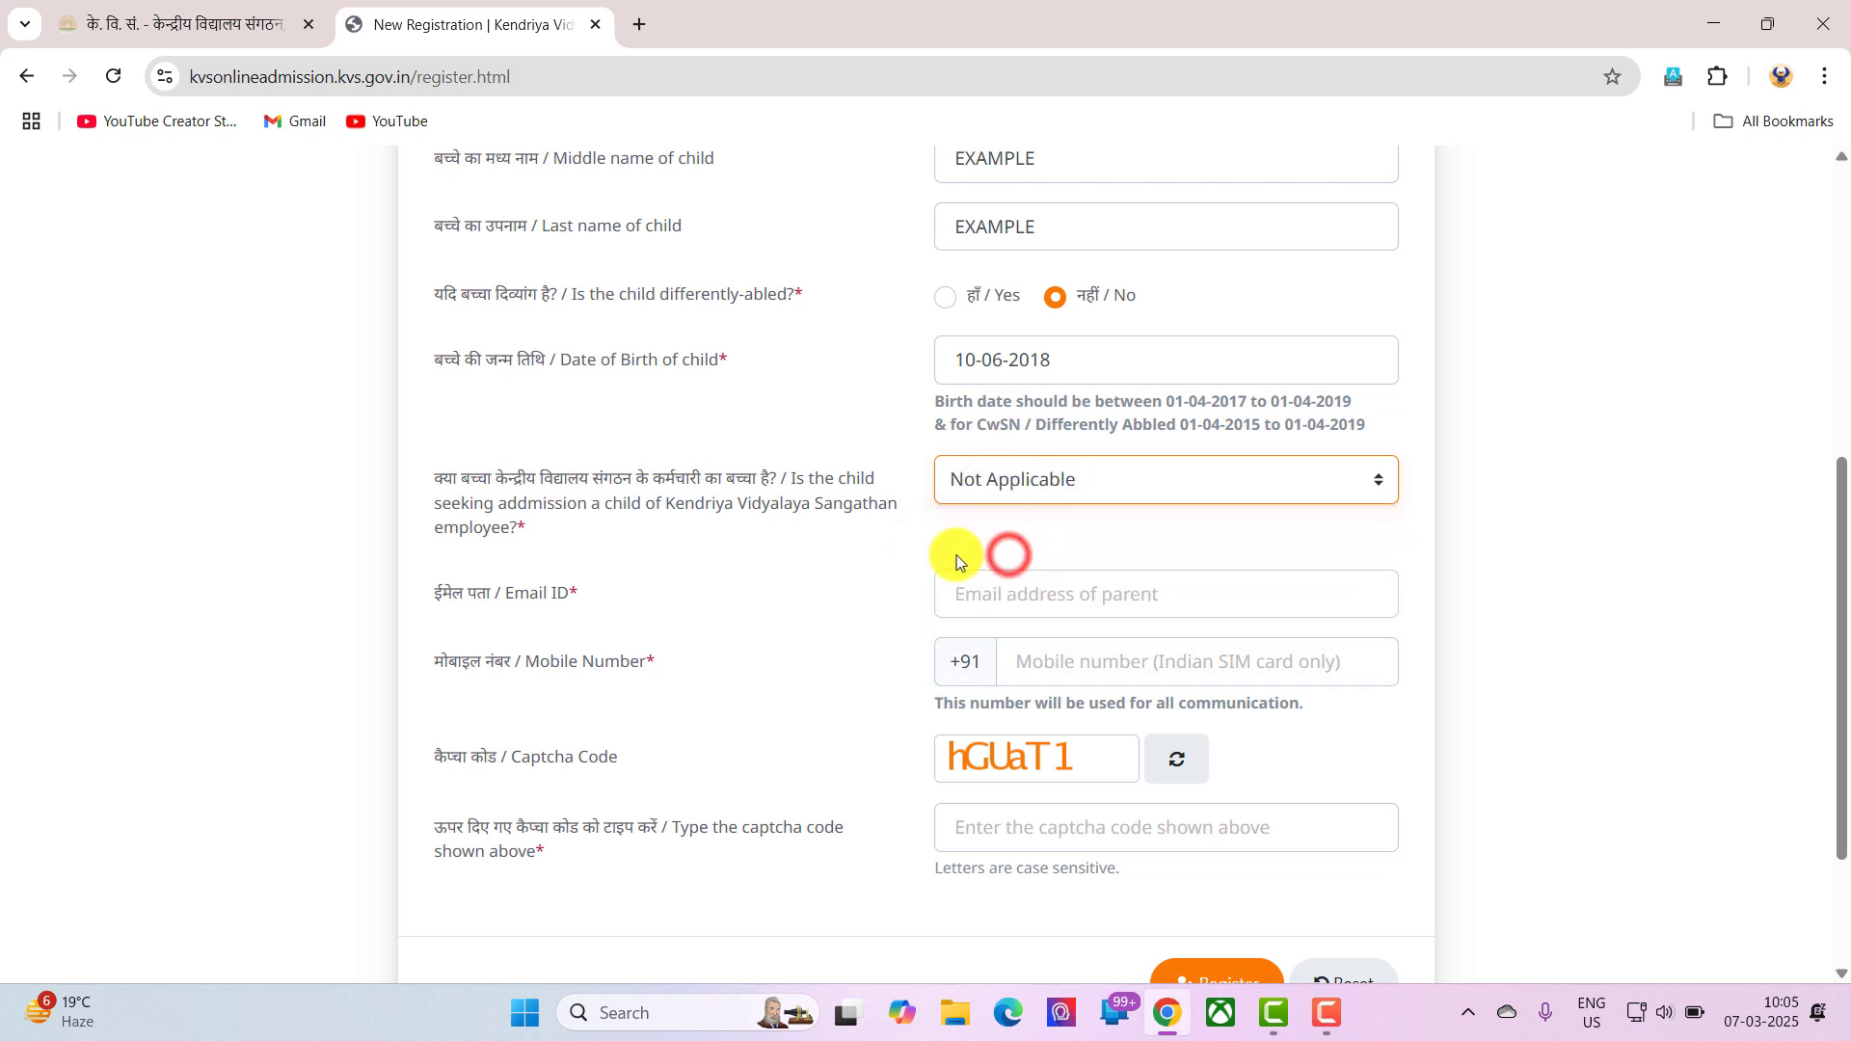
{"action": "scroll", "coordinate": [1054, 608], "scroll_direction": "down", "scroll_amount": 2}
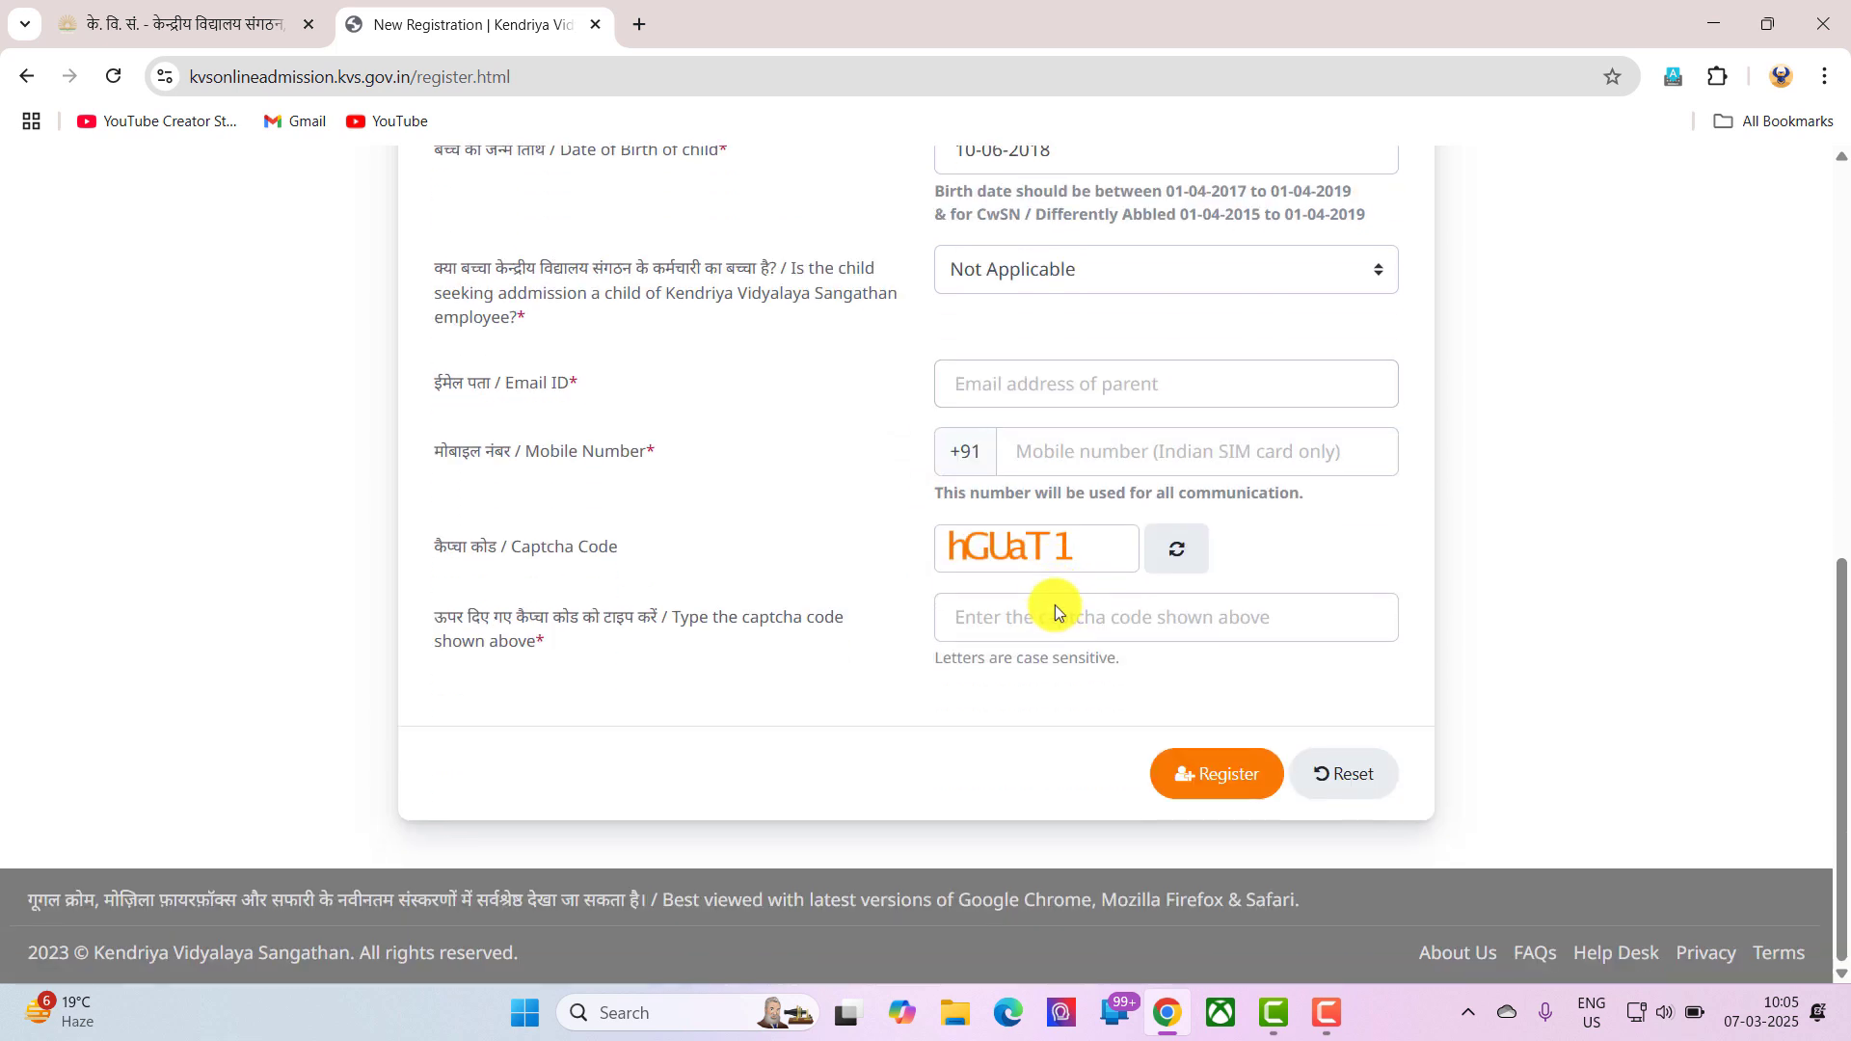
- Enter the parent's e-mail address and mobile number
{"action": "left_click", "coordinate": [1053, 395]}
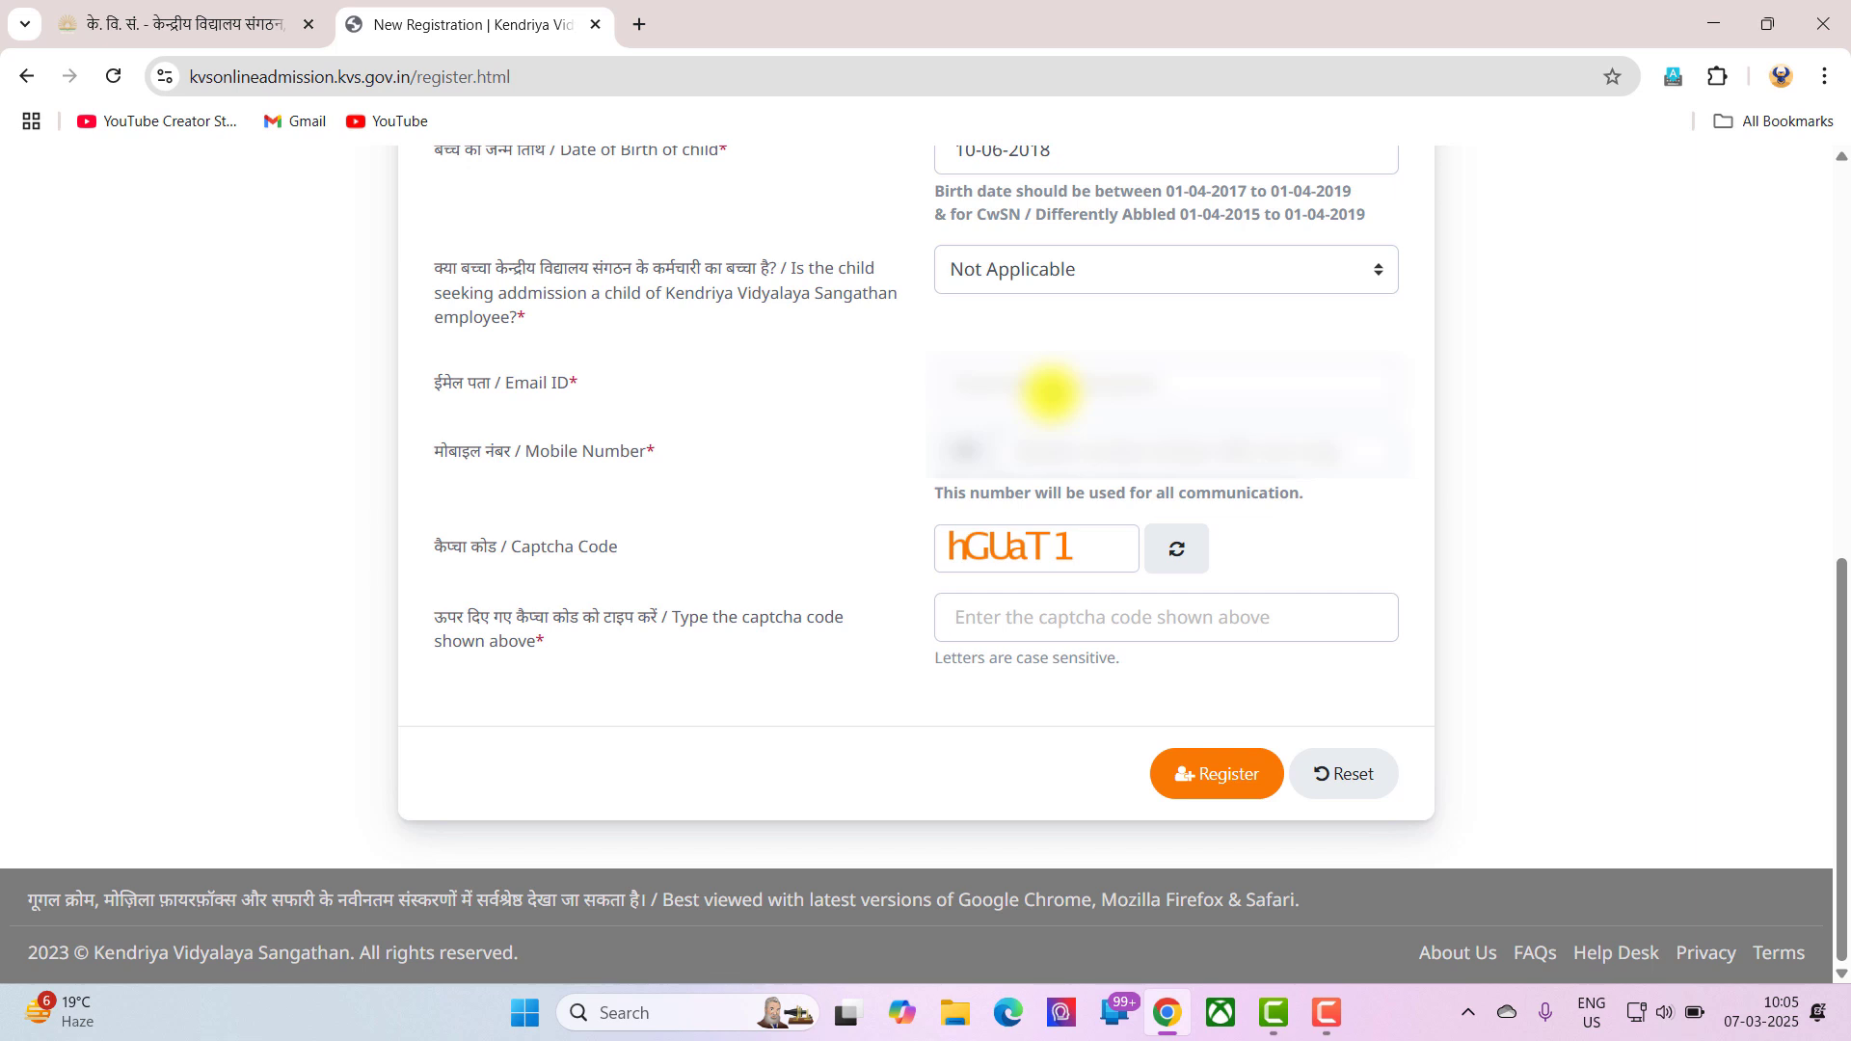
{"action": "left_click", "coordinate": [1036, 623]}
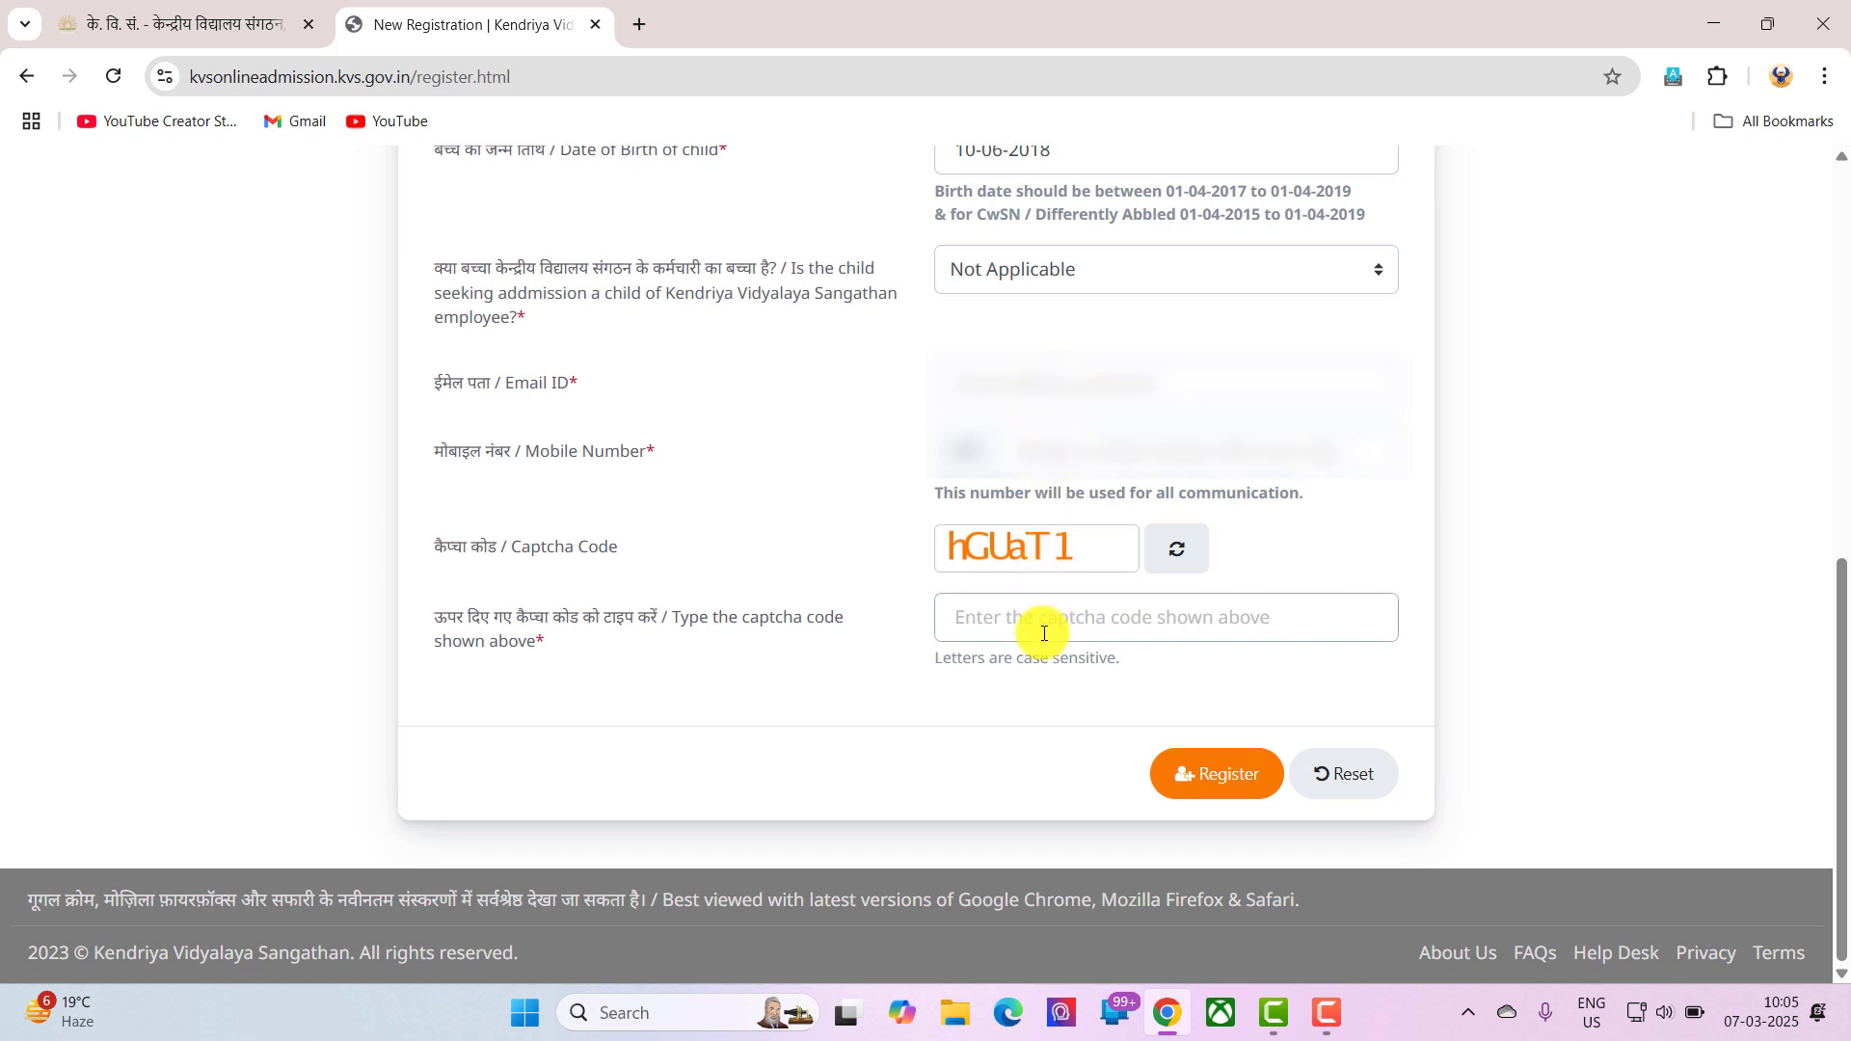
{"action": "left_click", "coordinate": [1020, 389]}
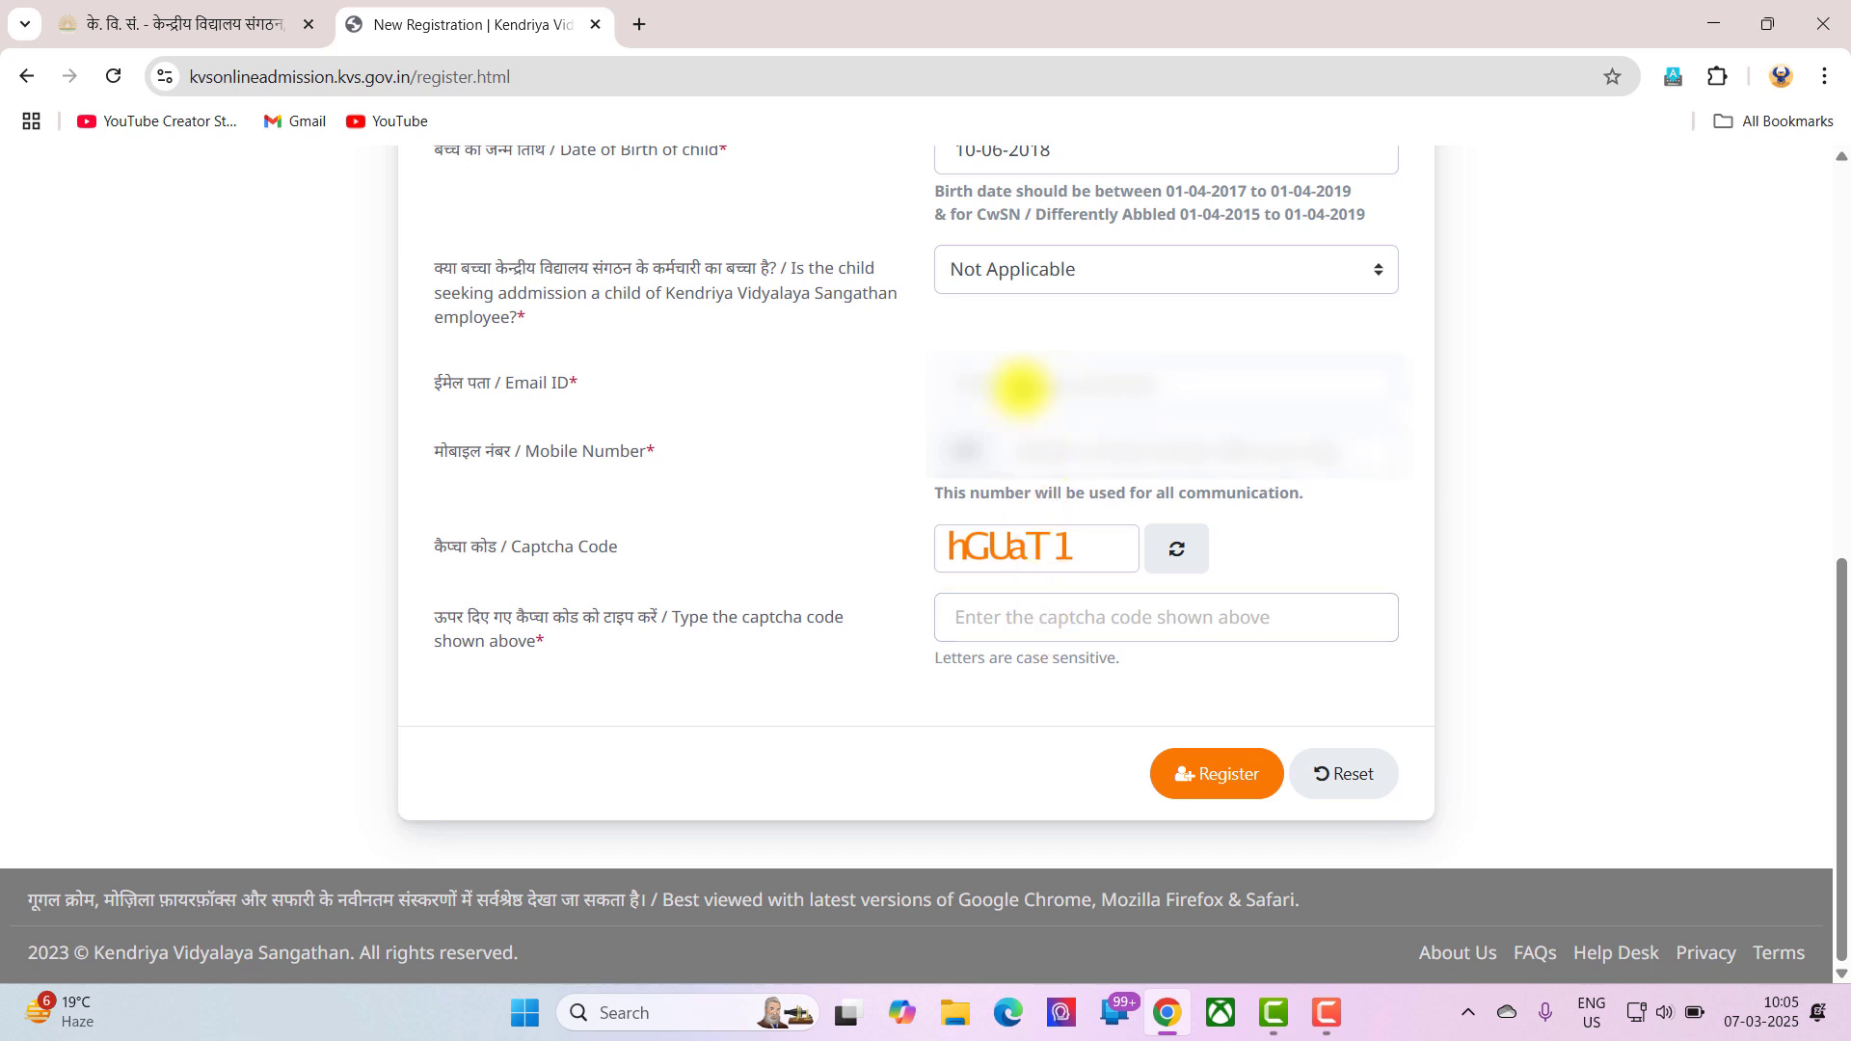
{"action": "left_click", "coordinate": [1021, 389]}
{"action": "type", "text": "****"}
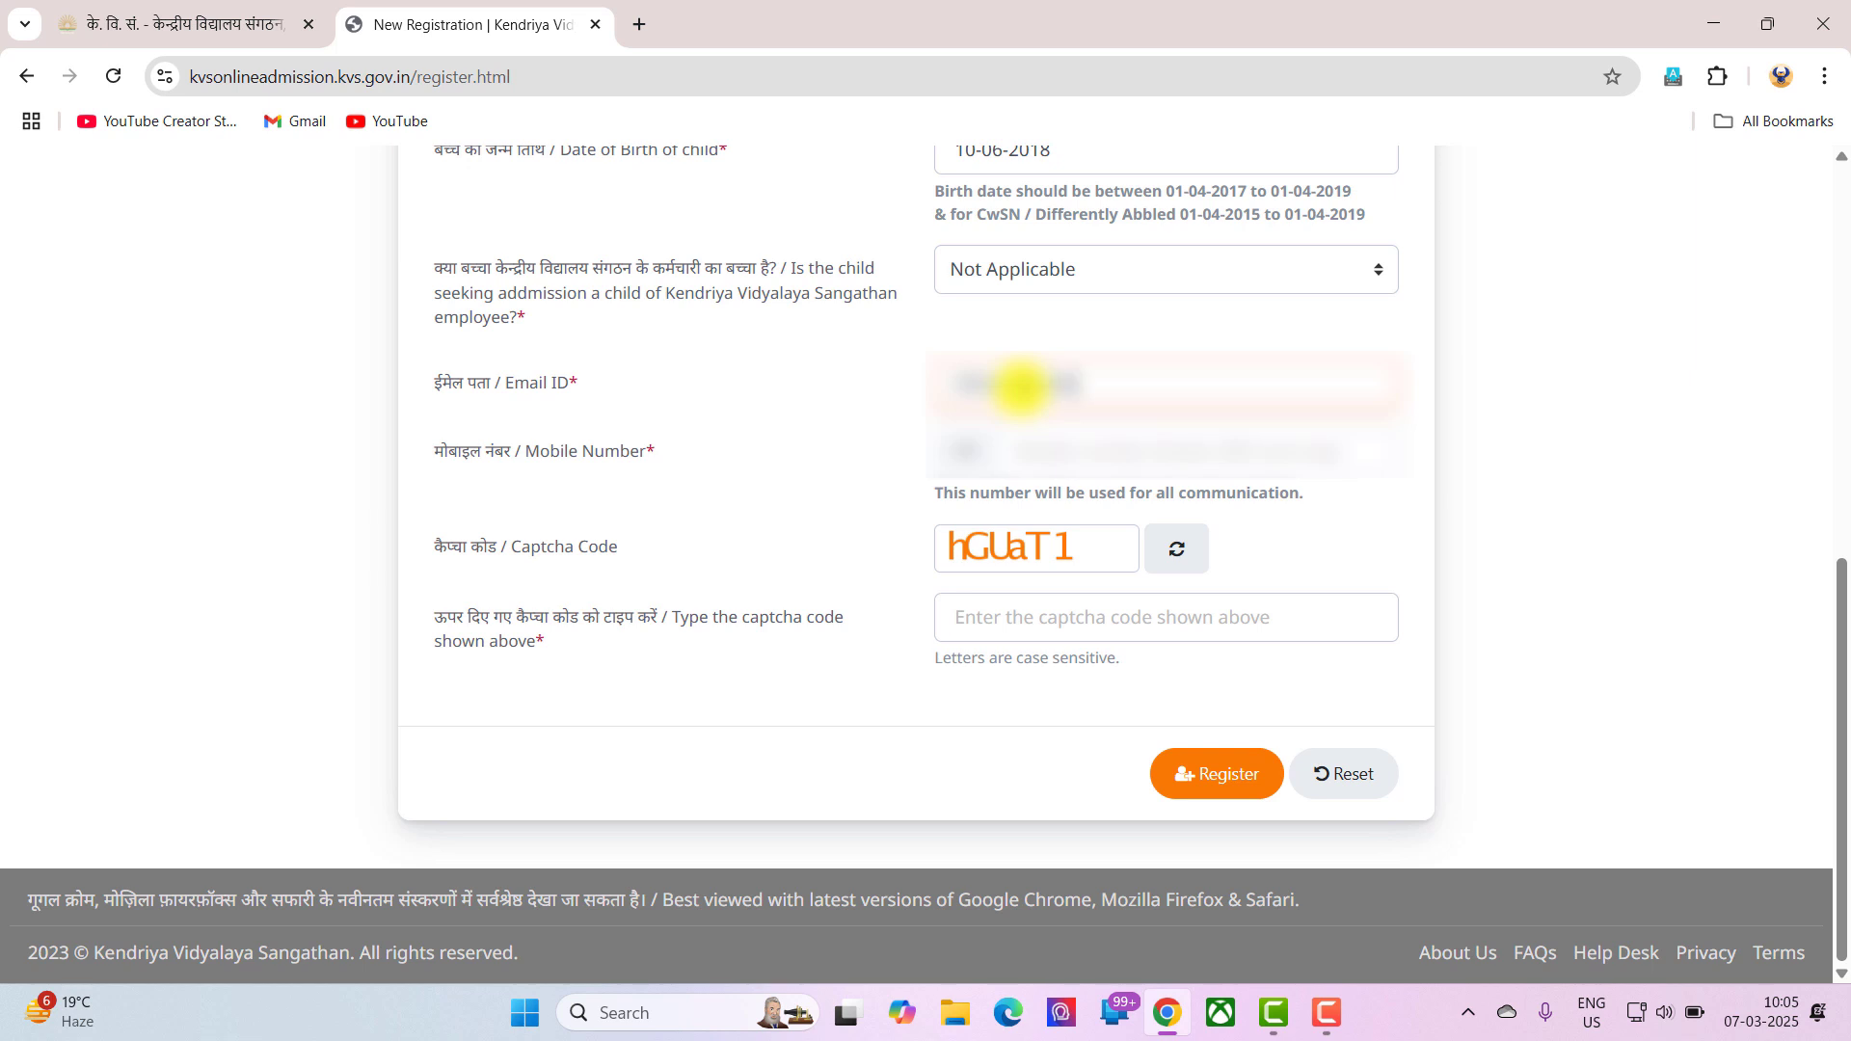
{"action": "key", "text": "BackSpace"}
{"action": "key", "text": "BackSpace"}
{"action": "key", "text": "BackSpace"}
{"action": "key", "text": "BackSpace"}
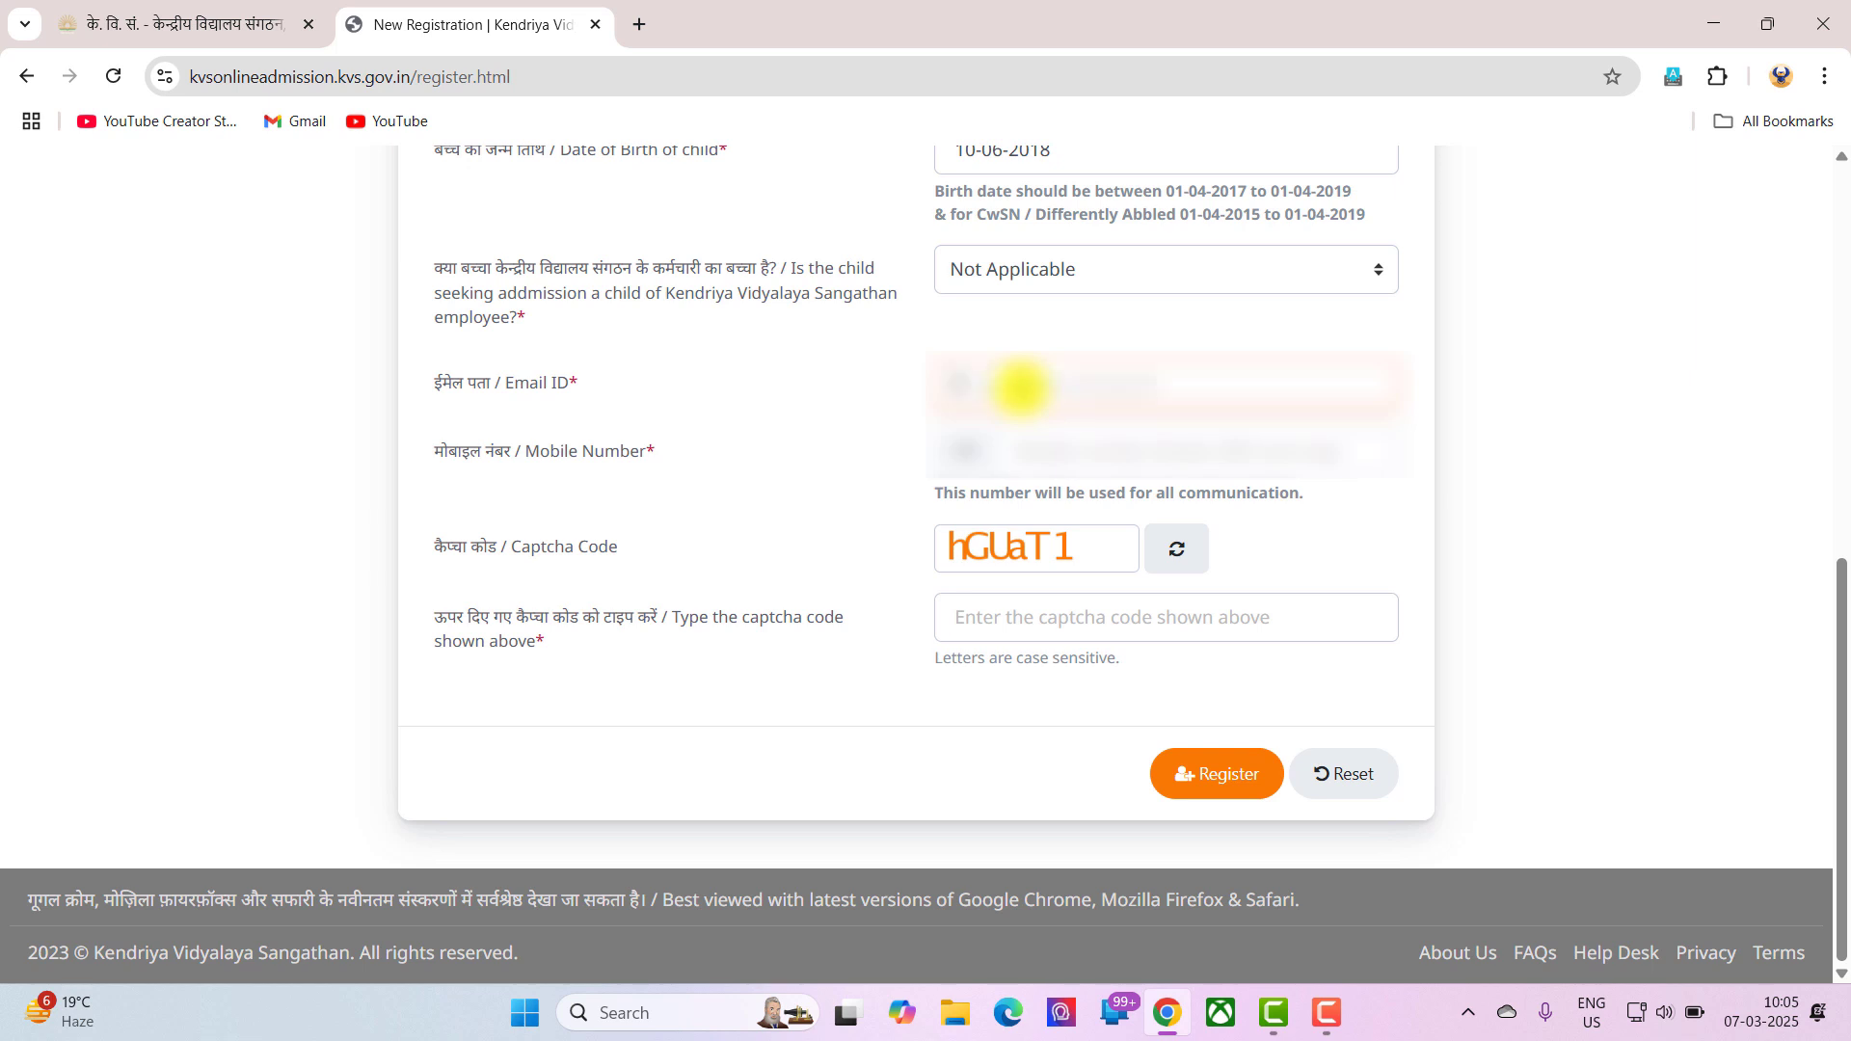
{"action": "type", "text": "************"}
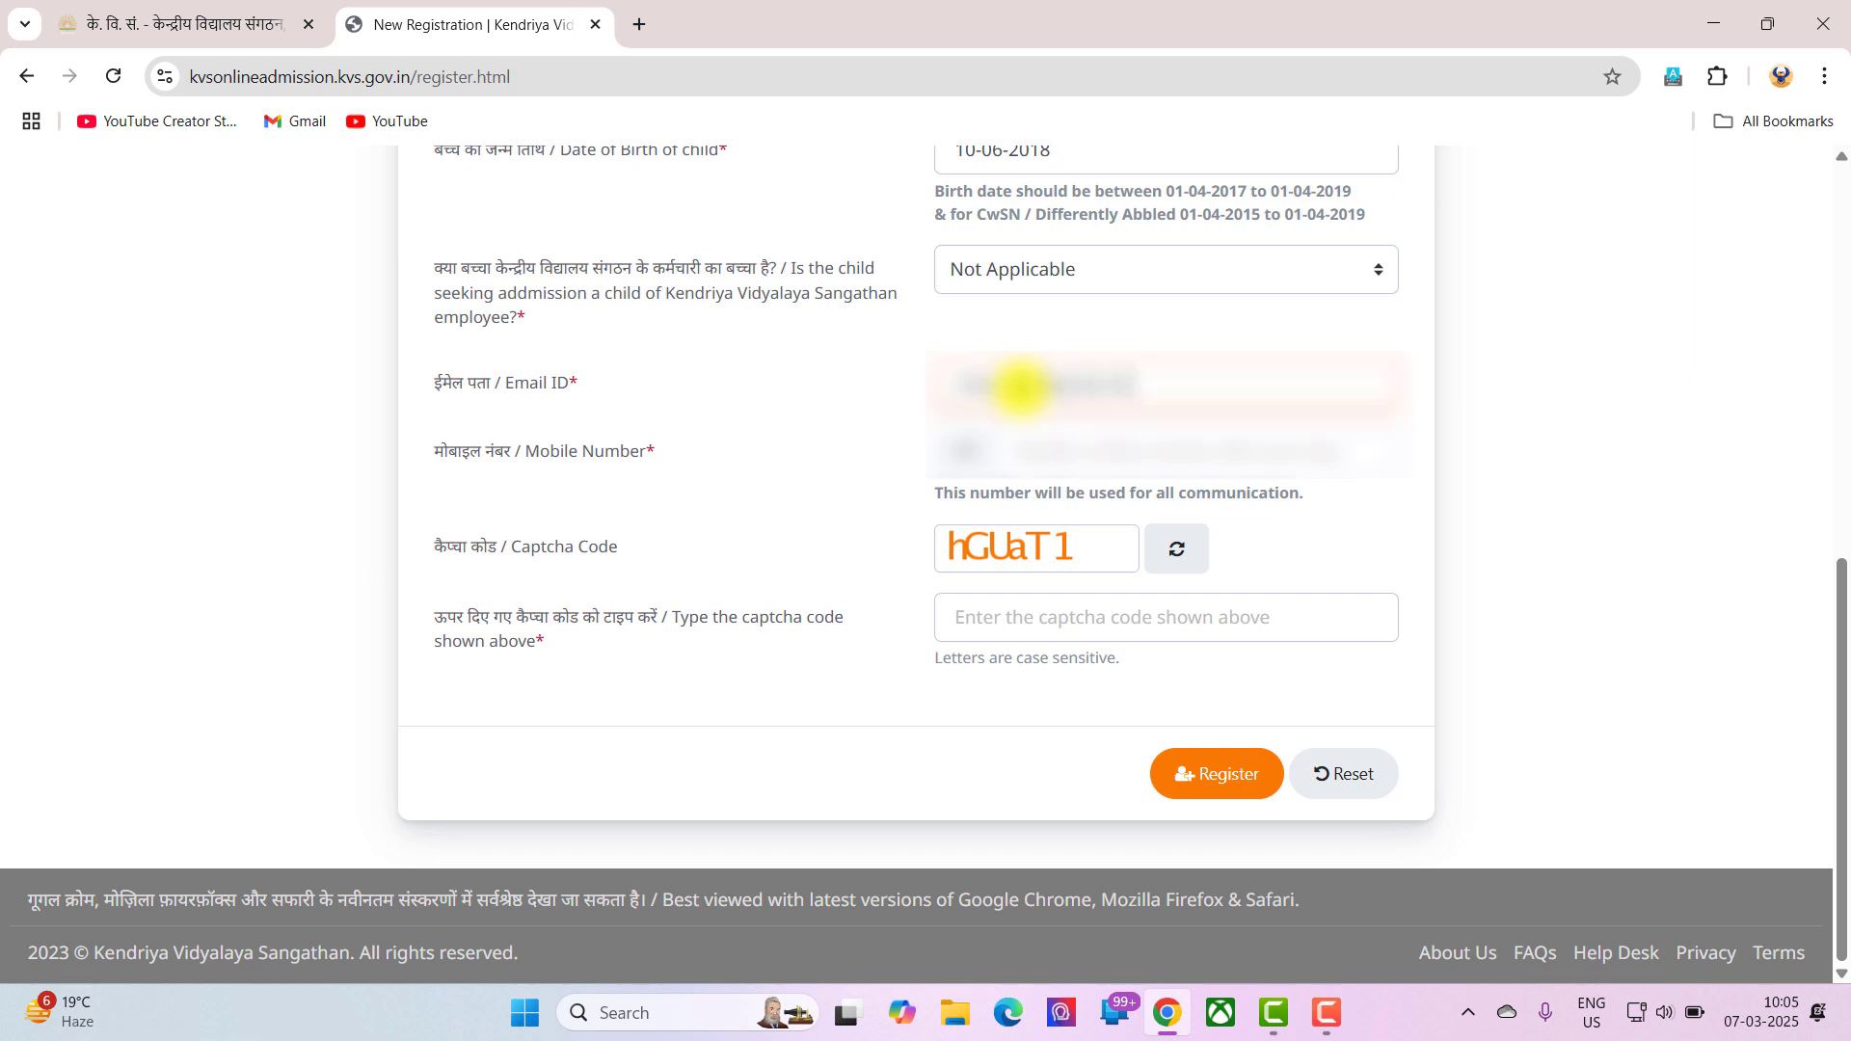
{"action": "left_click", "coordinate": [1044, 447]}
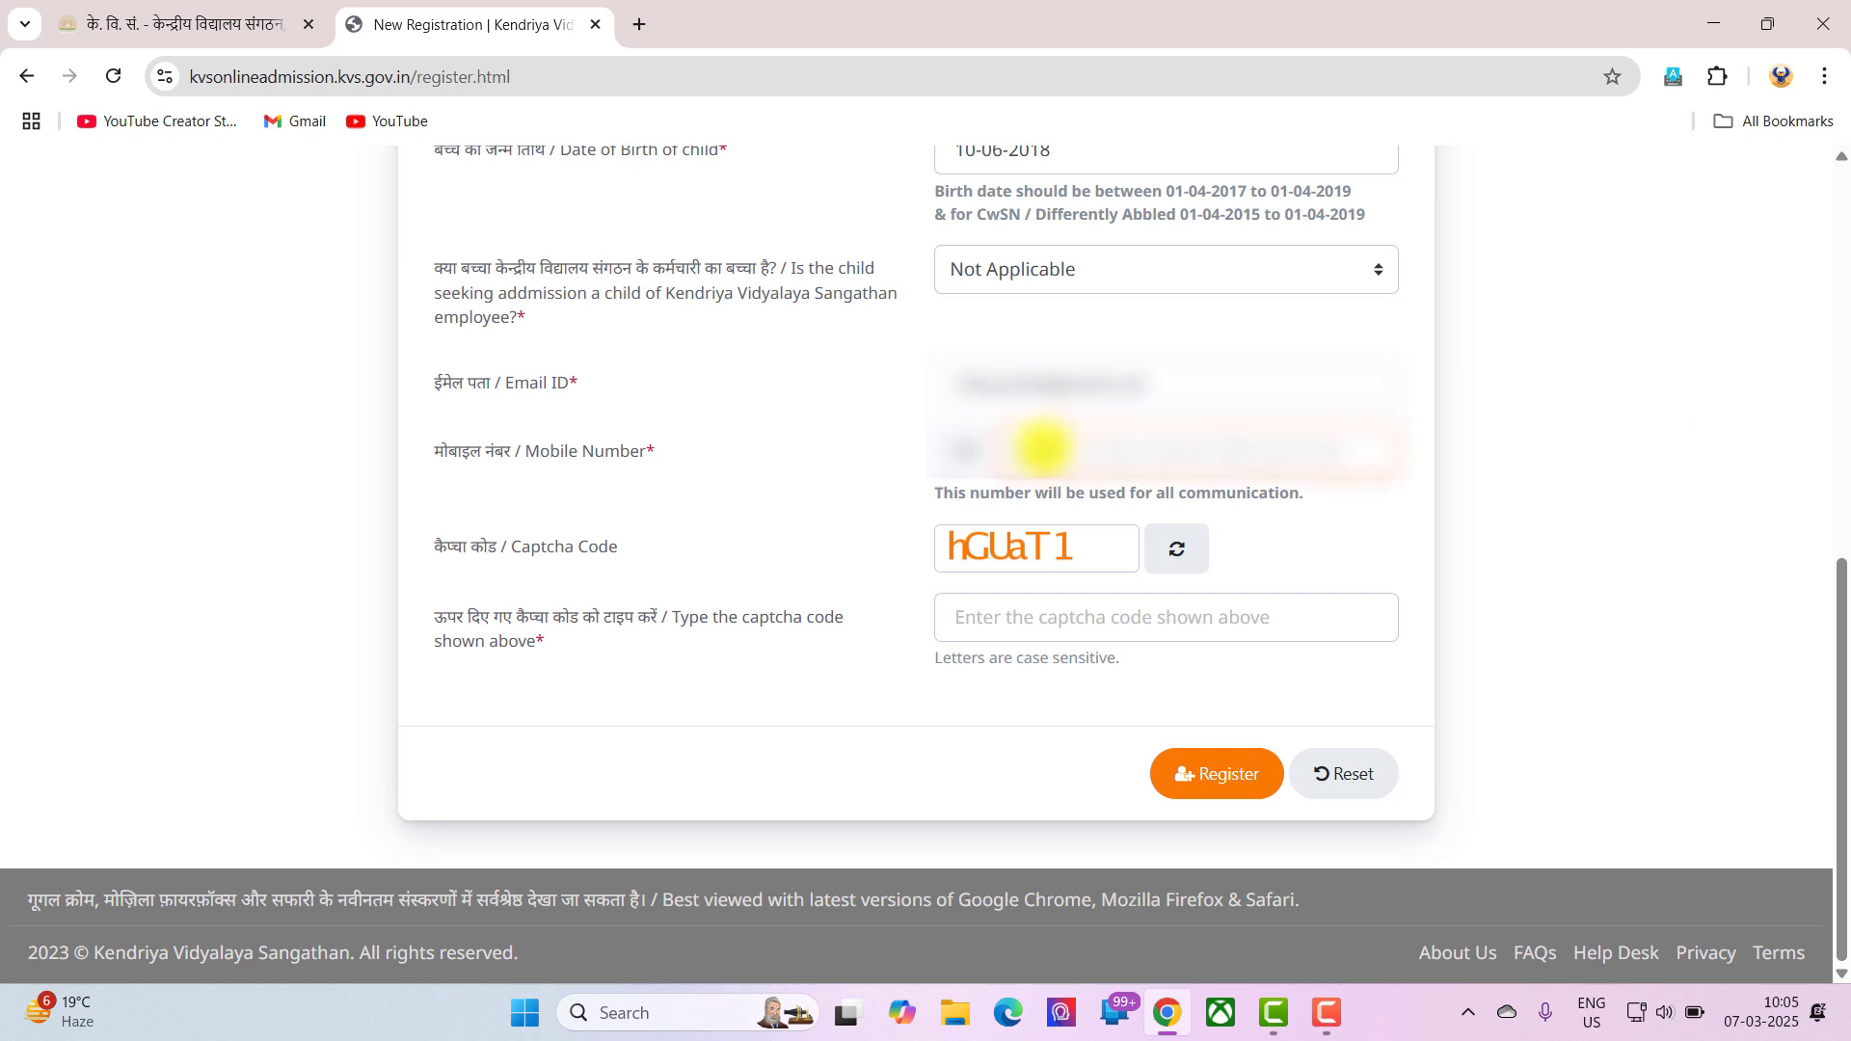
{"action": "type", "text": "**"}
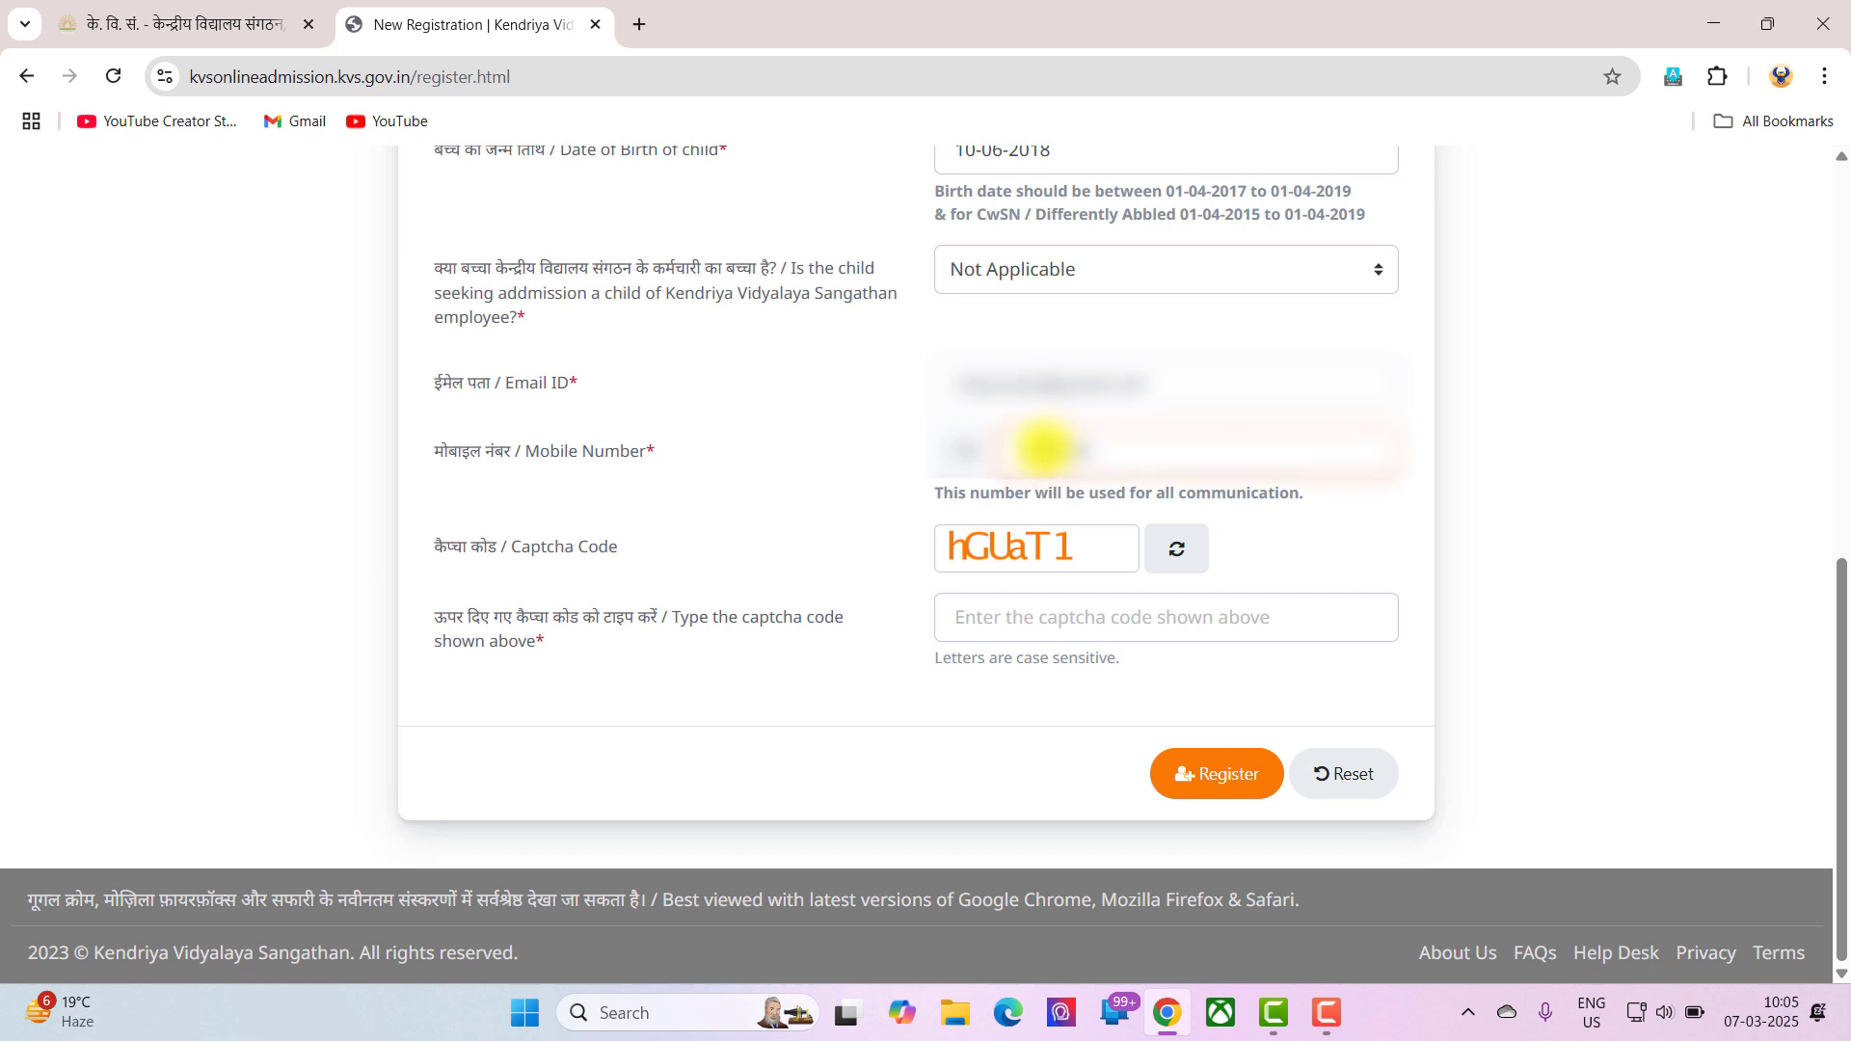
{"action": "type", "text": "***"}
- Enter the registration captcha code hGUaT1
{"action": "left_click", "coordinate": [1372, 518]}
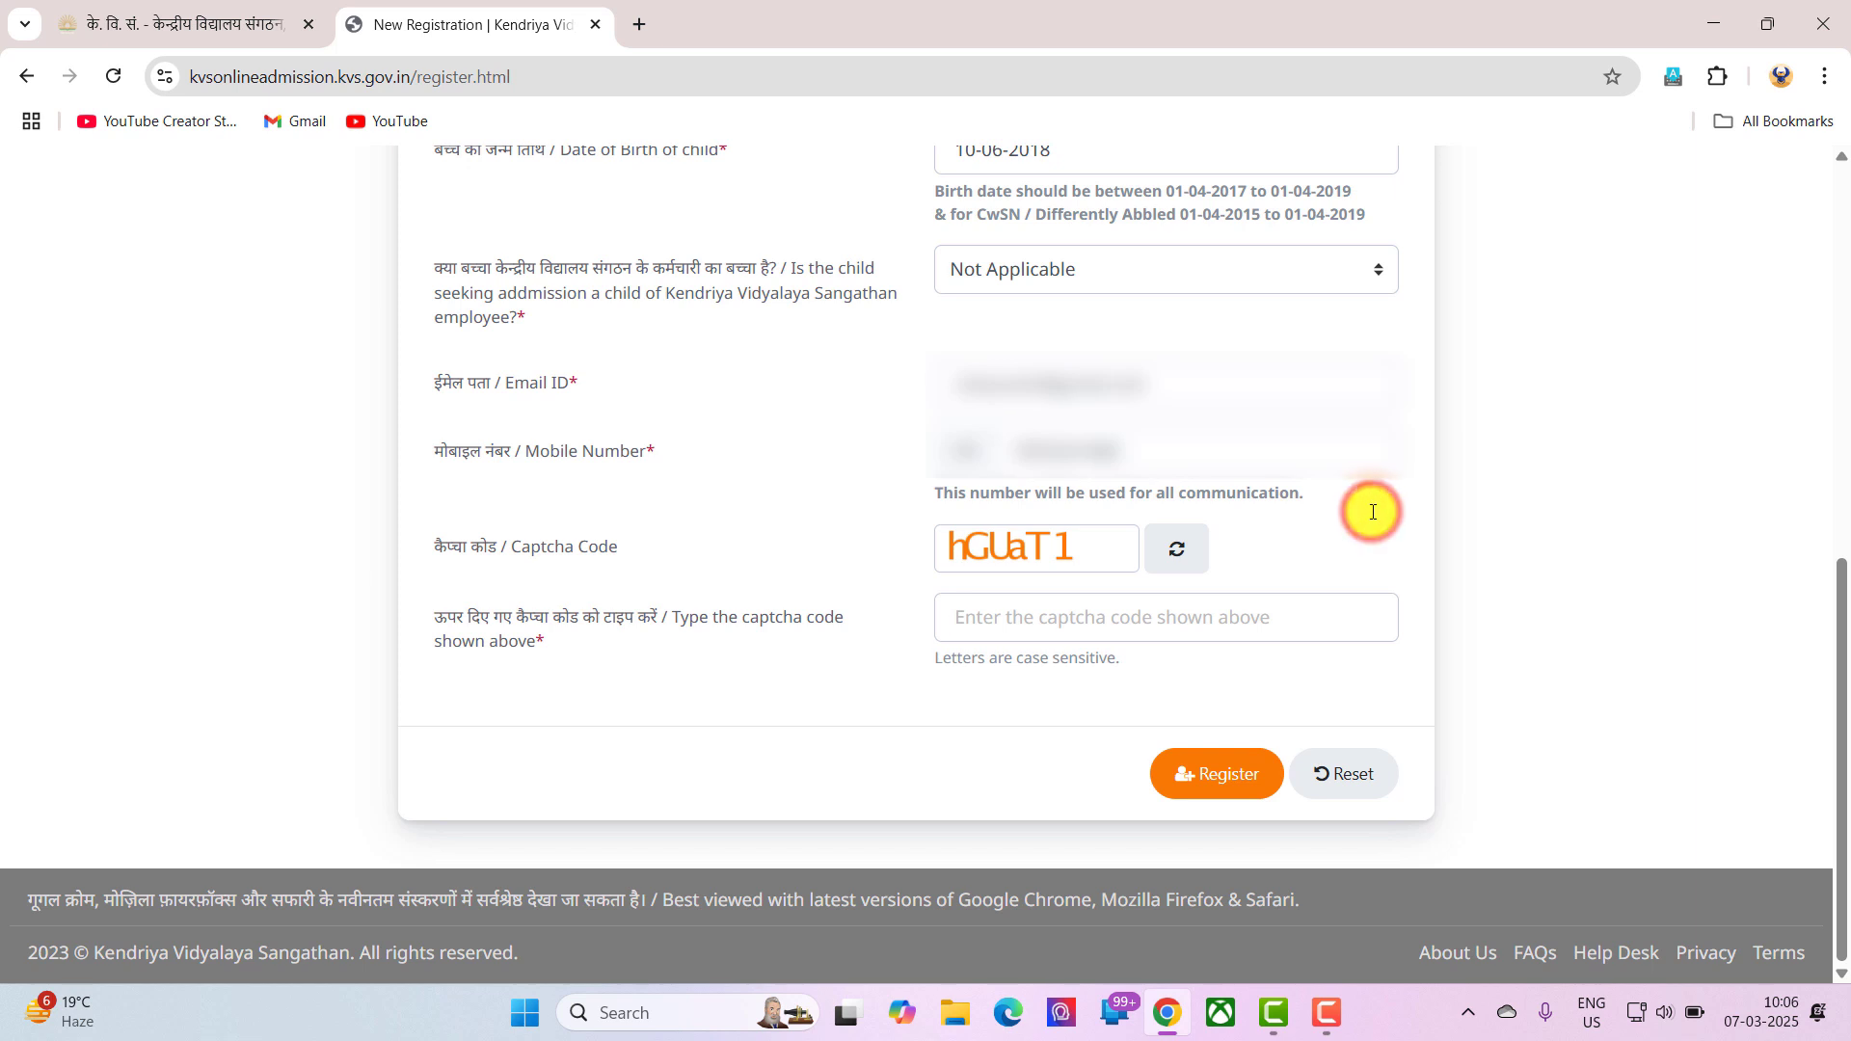
{"action": "left_click", "coordinate": [1023, 621]}
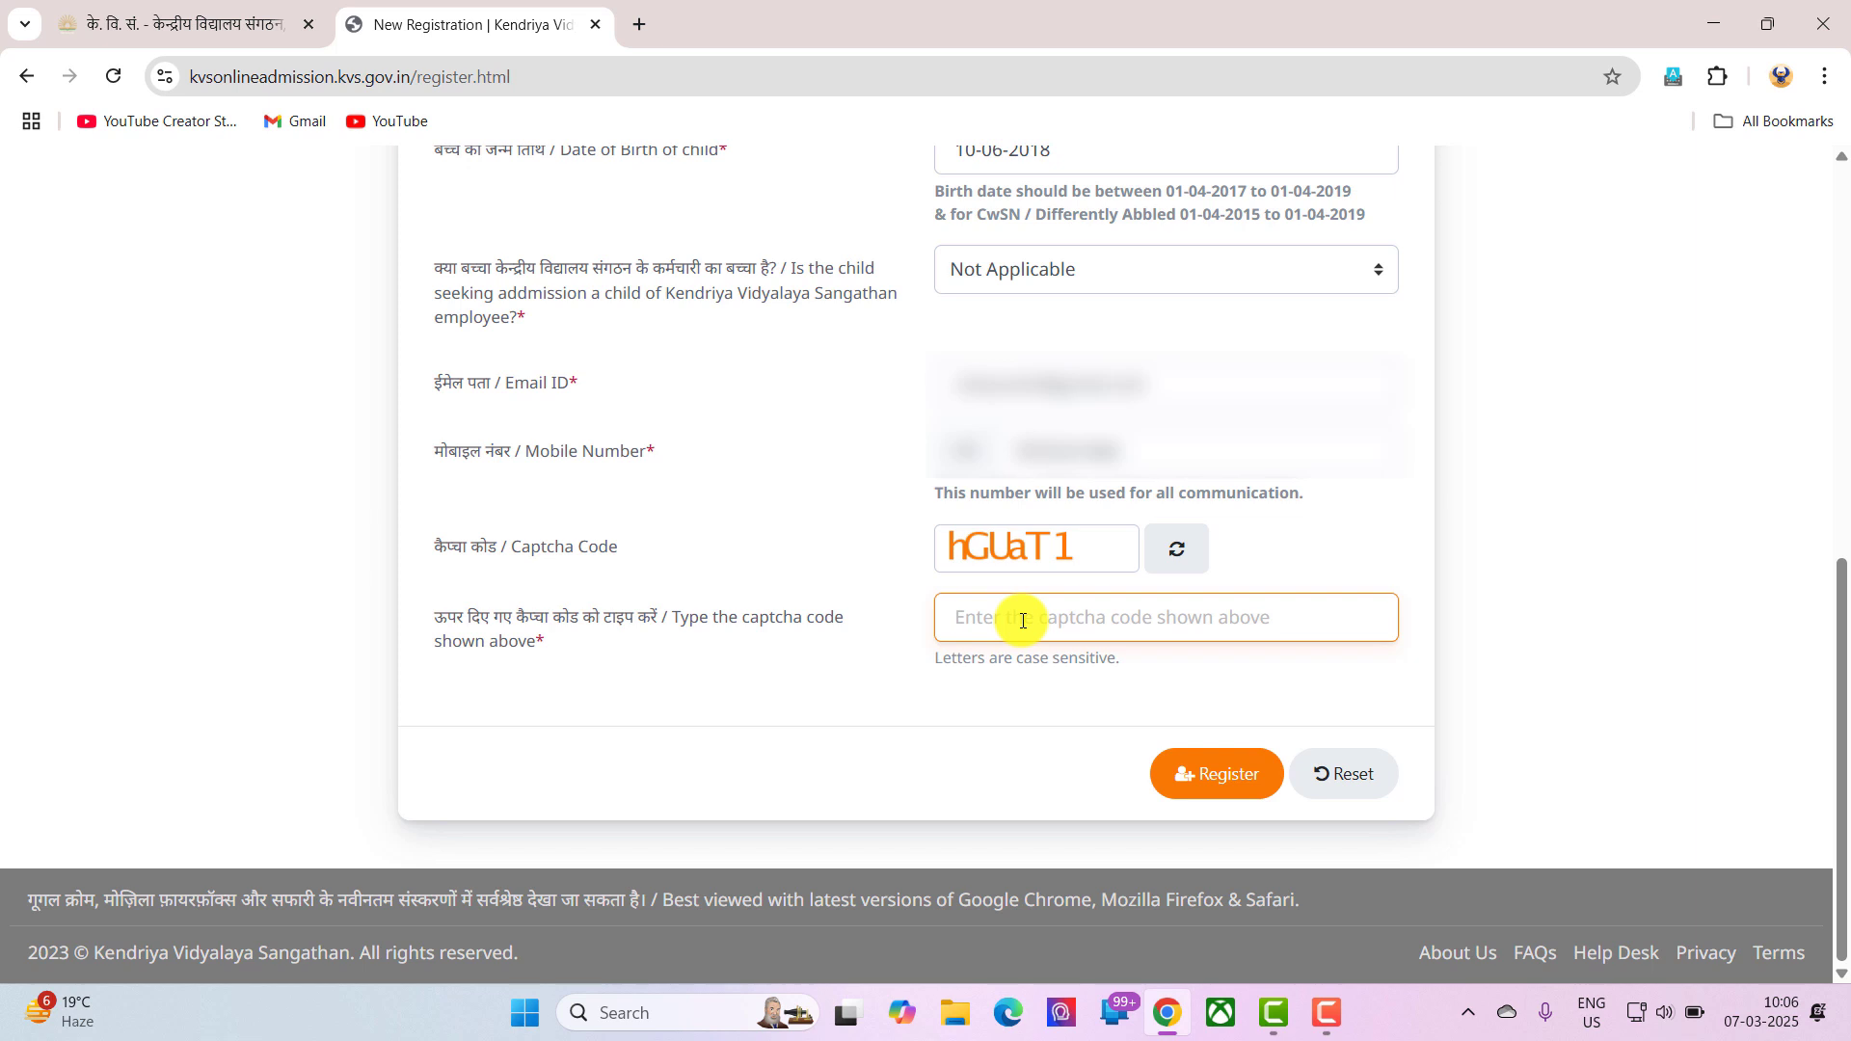
{"action": "type", "text": "hG"}
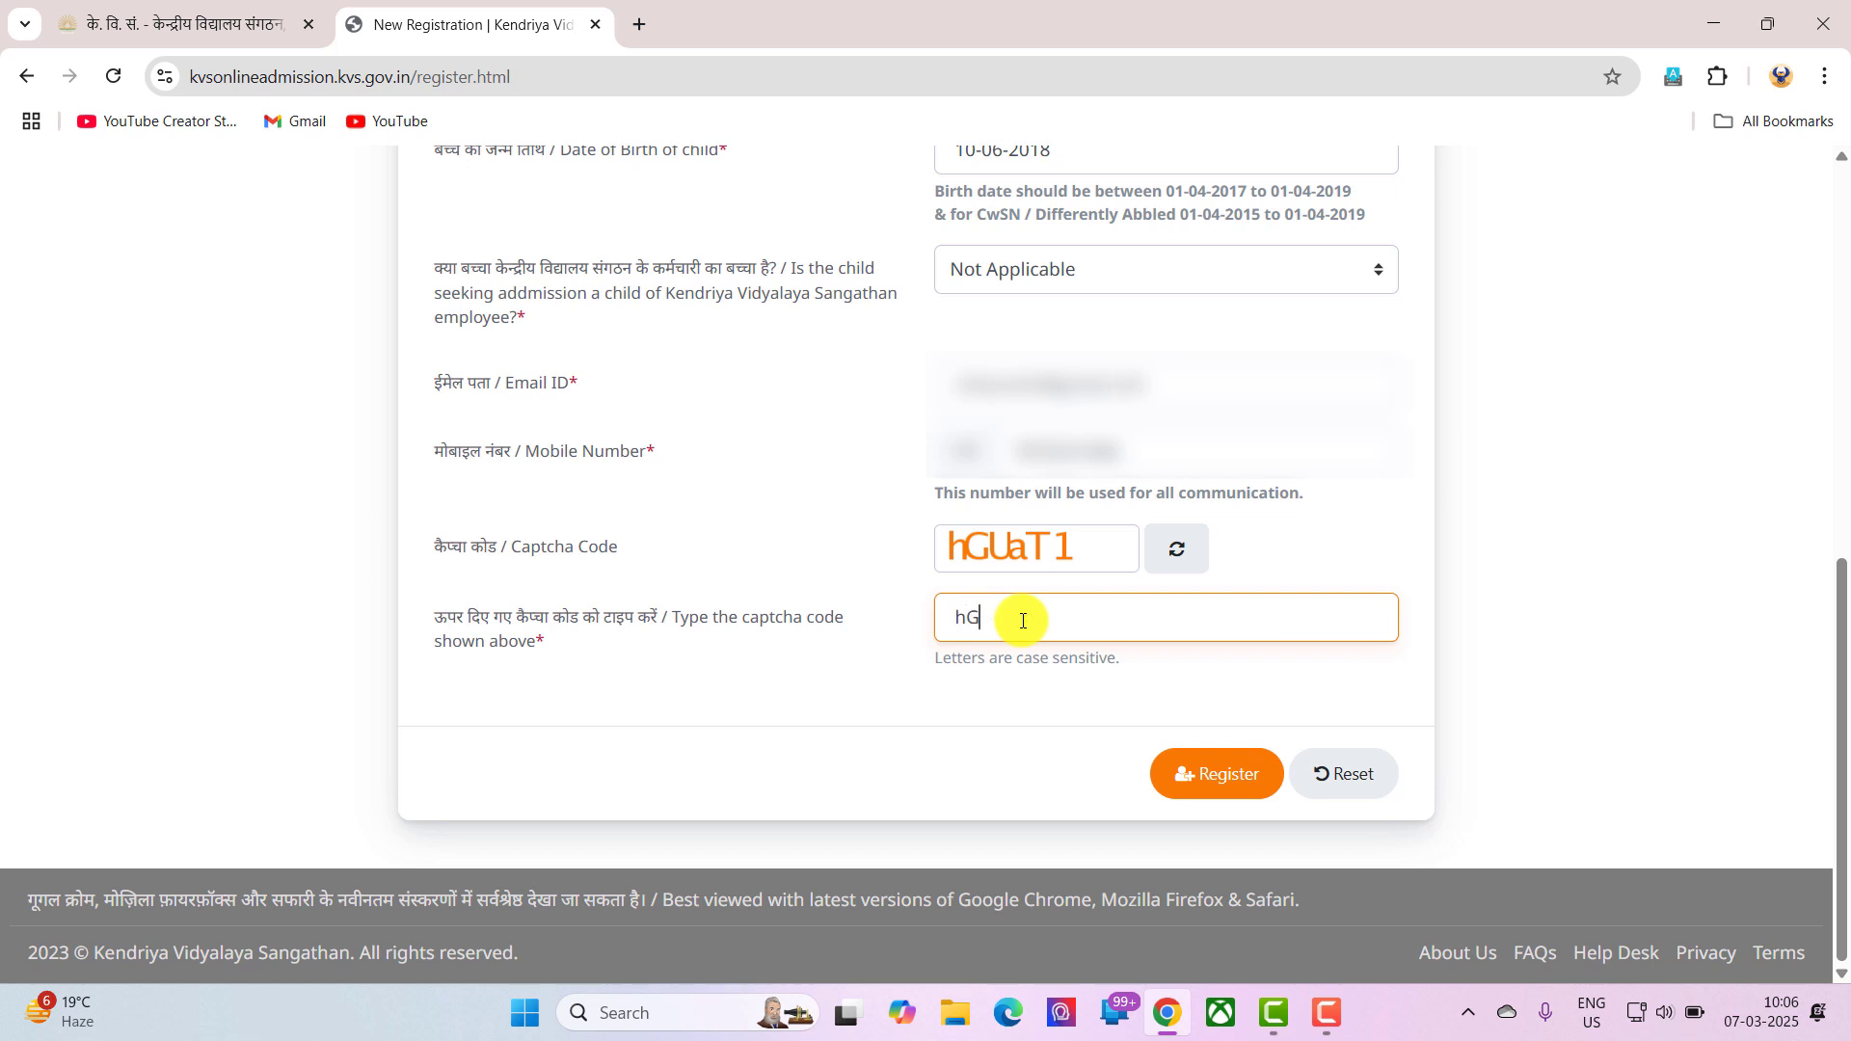
{"action": "type", "text": "UaT1"}
{"action": "left_click", "coordinate": [1327, 1012]}
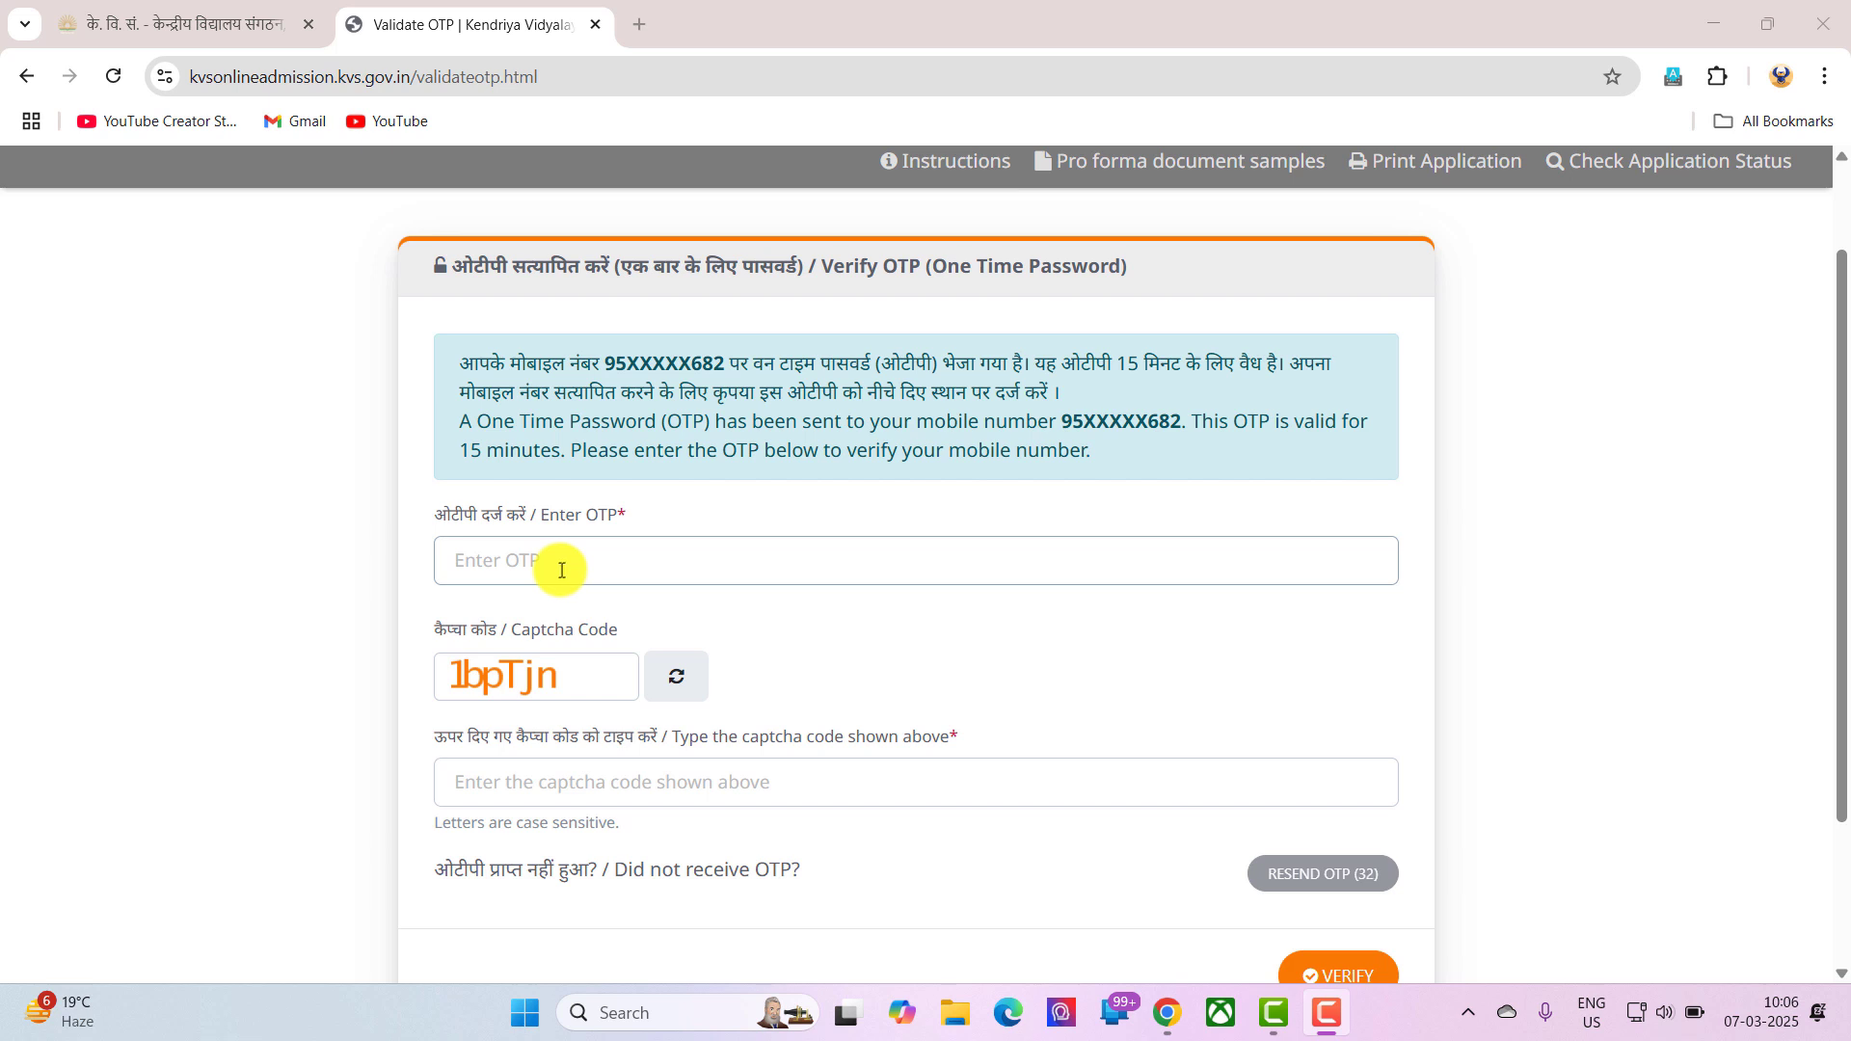
- Enter the received one-time password and captcha 1bpTjn, then verify
{"action": "left_click", "coordinate": [555, 565]}
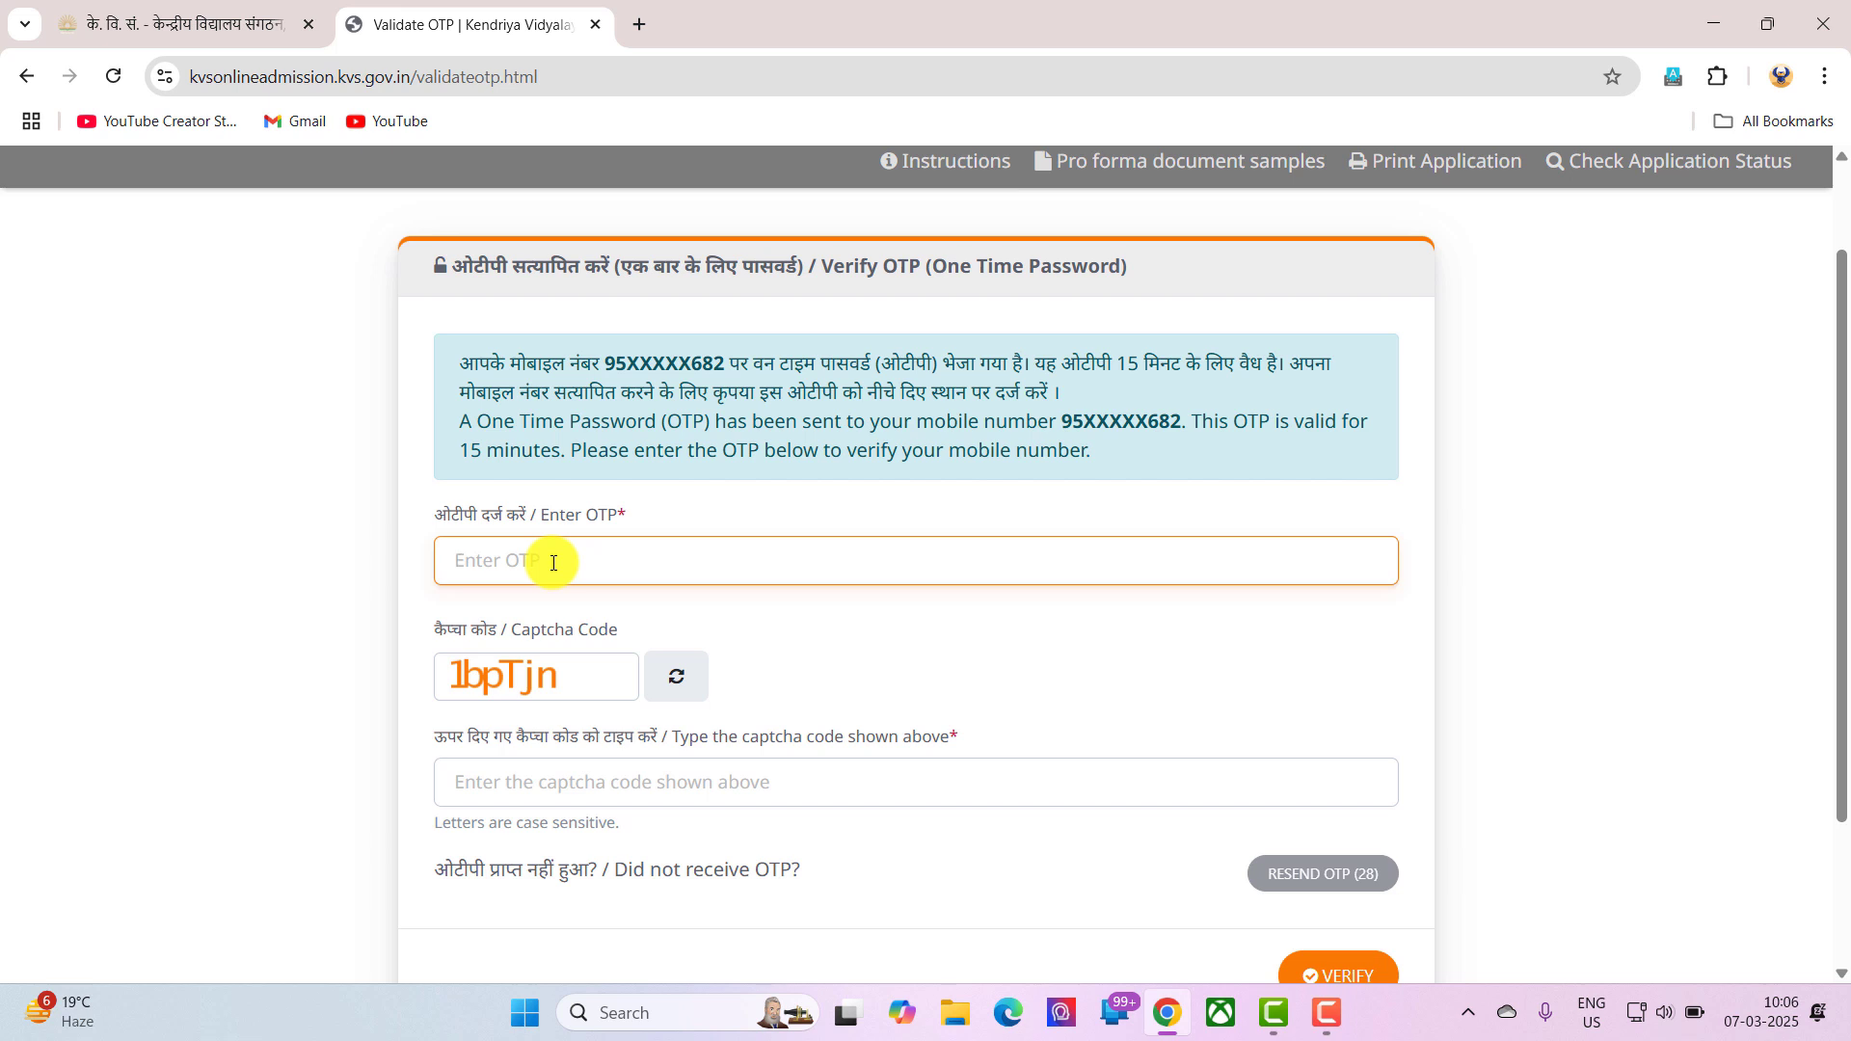
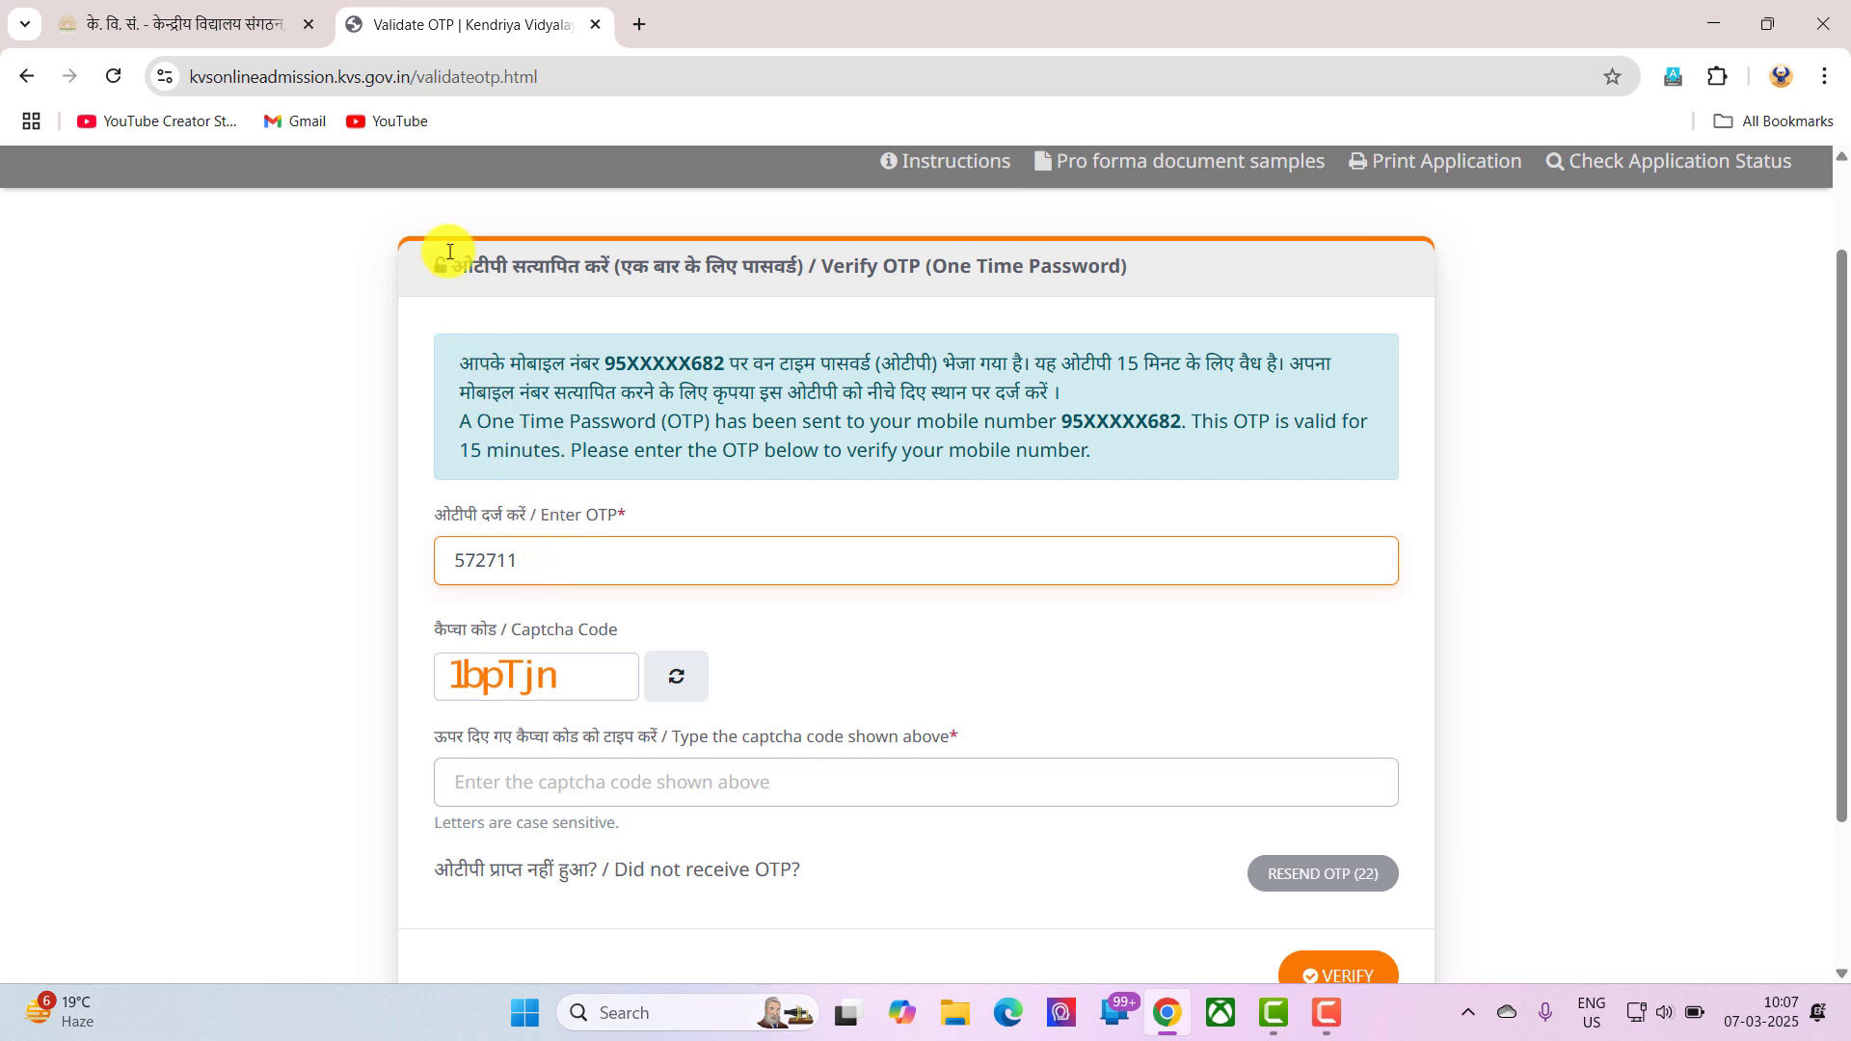
{"action": "left_click", "coordinate": [535, 789]}
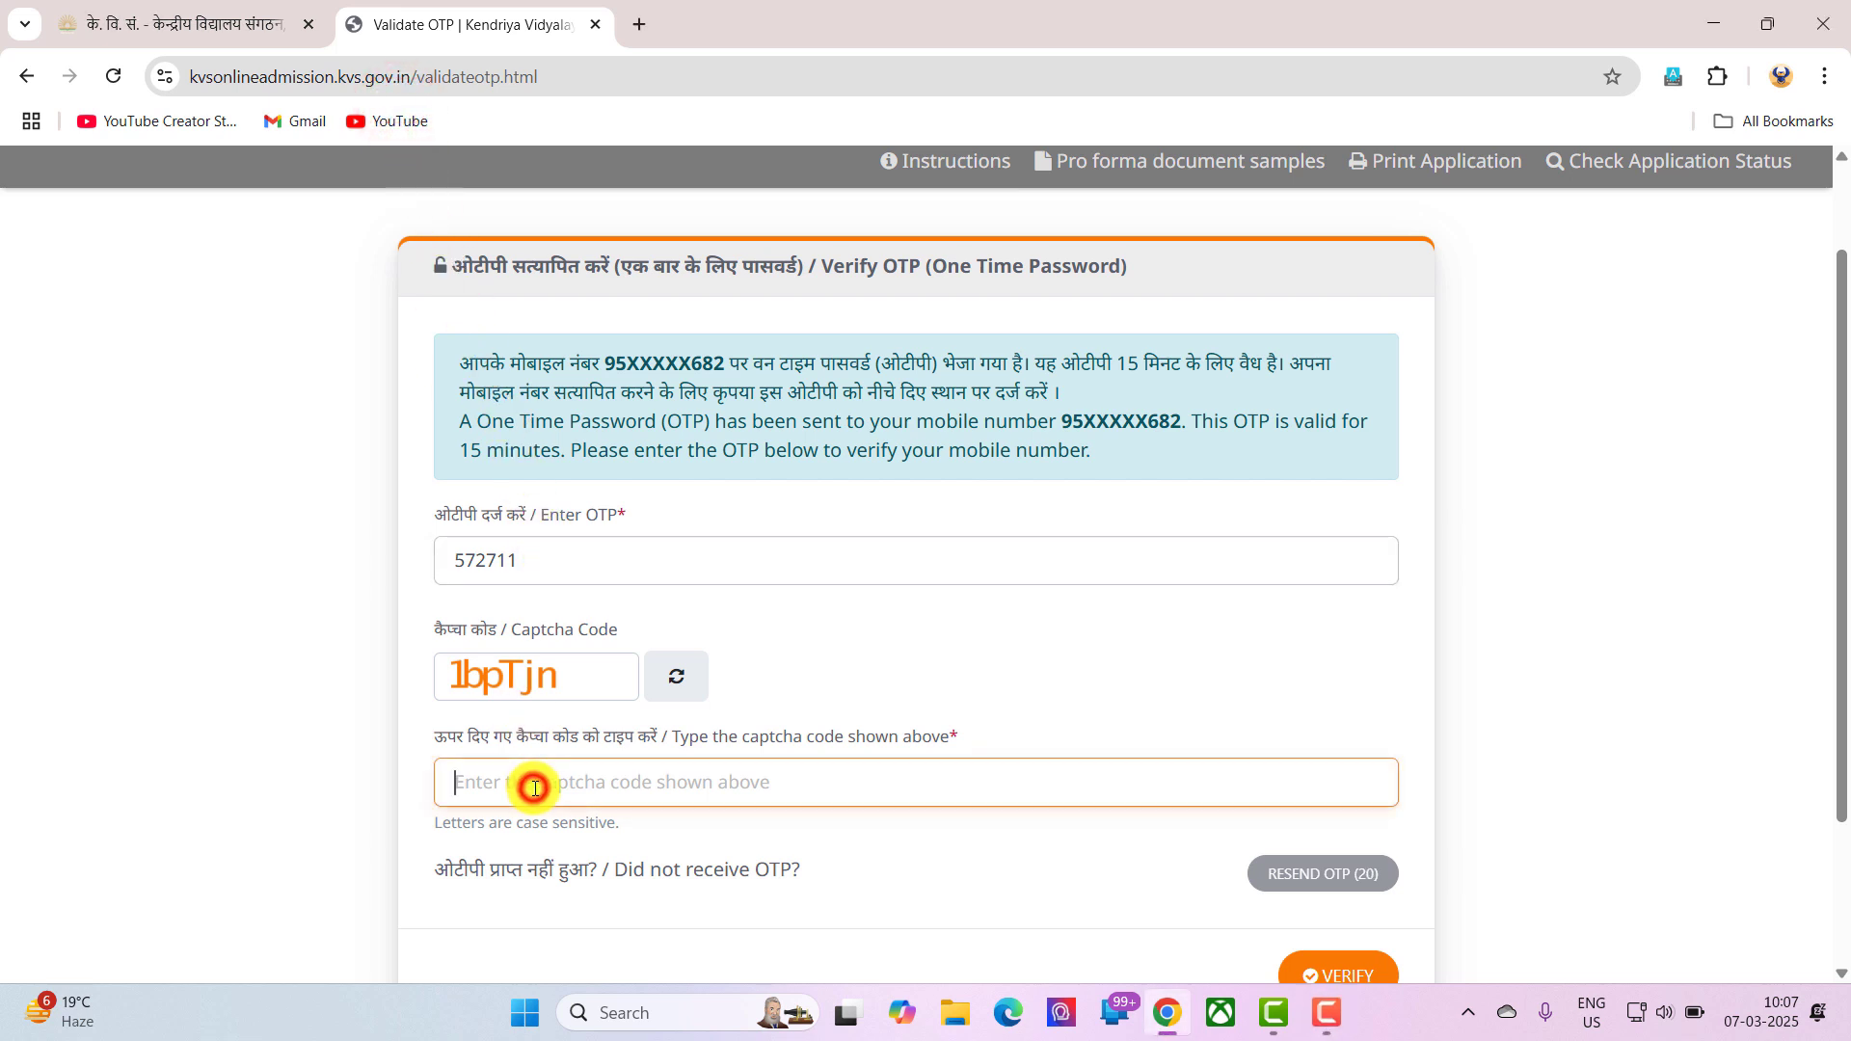
{"action": "type", "text": "1"}
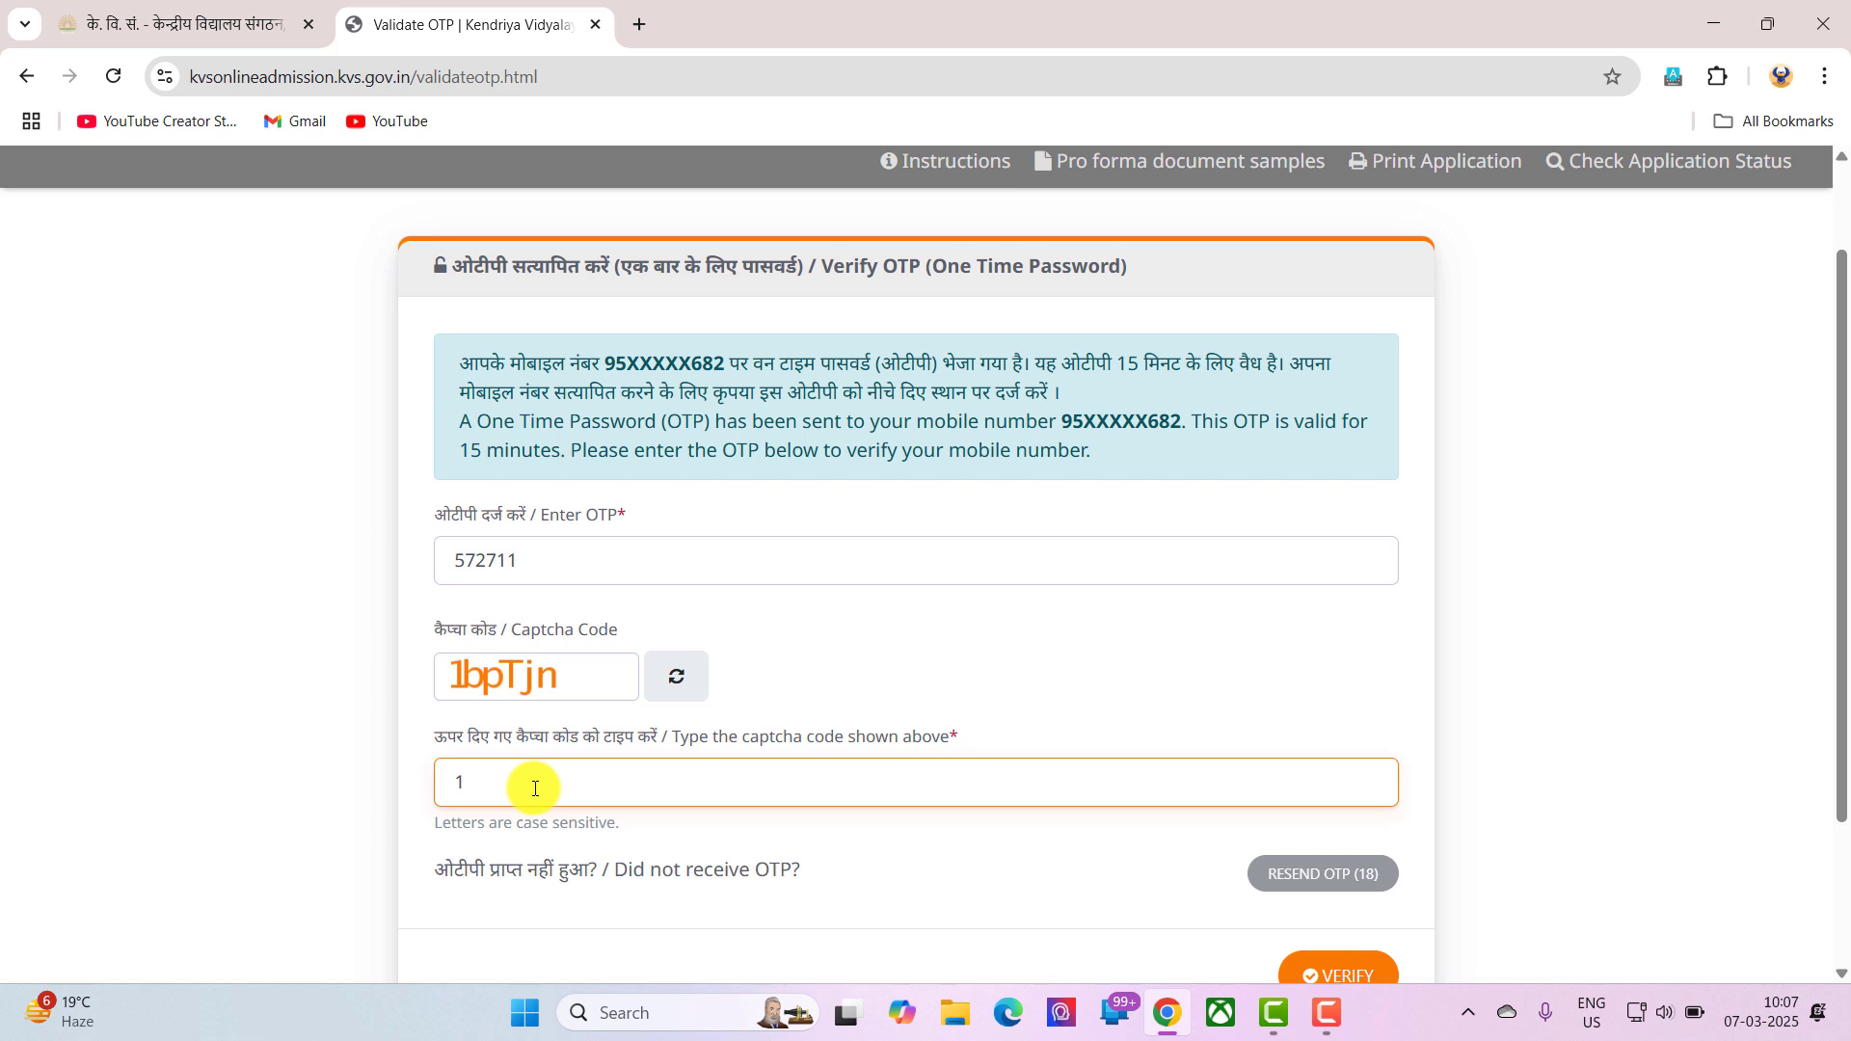
{"action": "type", "text": "bpTjn"}
{"action": "scroll", "coordinate": [617, 785], "scroll_direction": "down", "scroll_amount": 2}
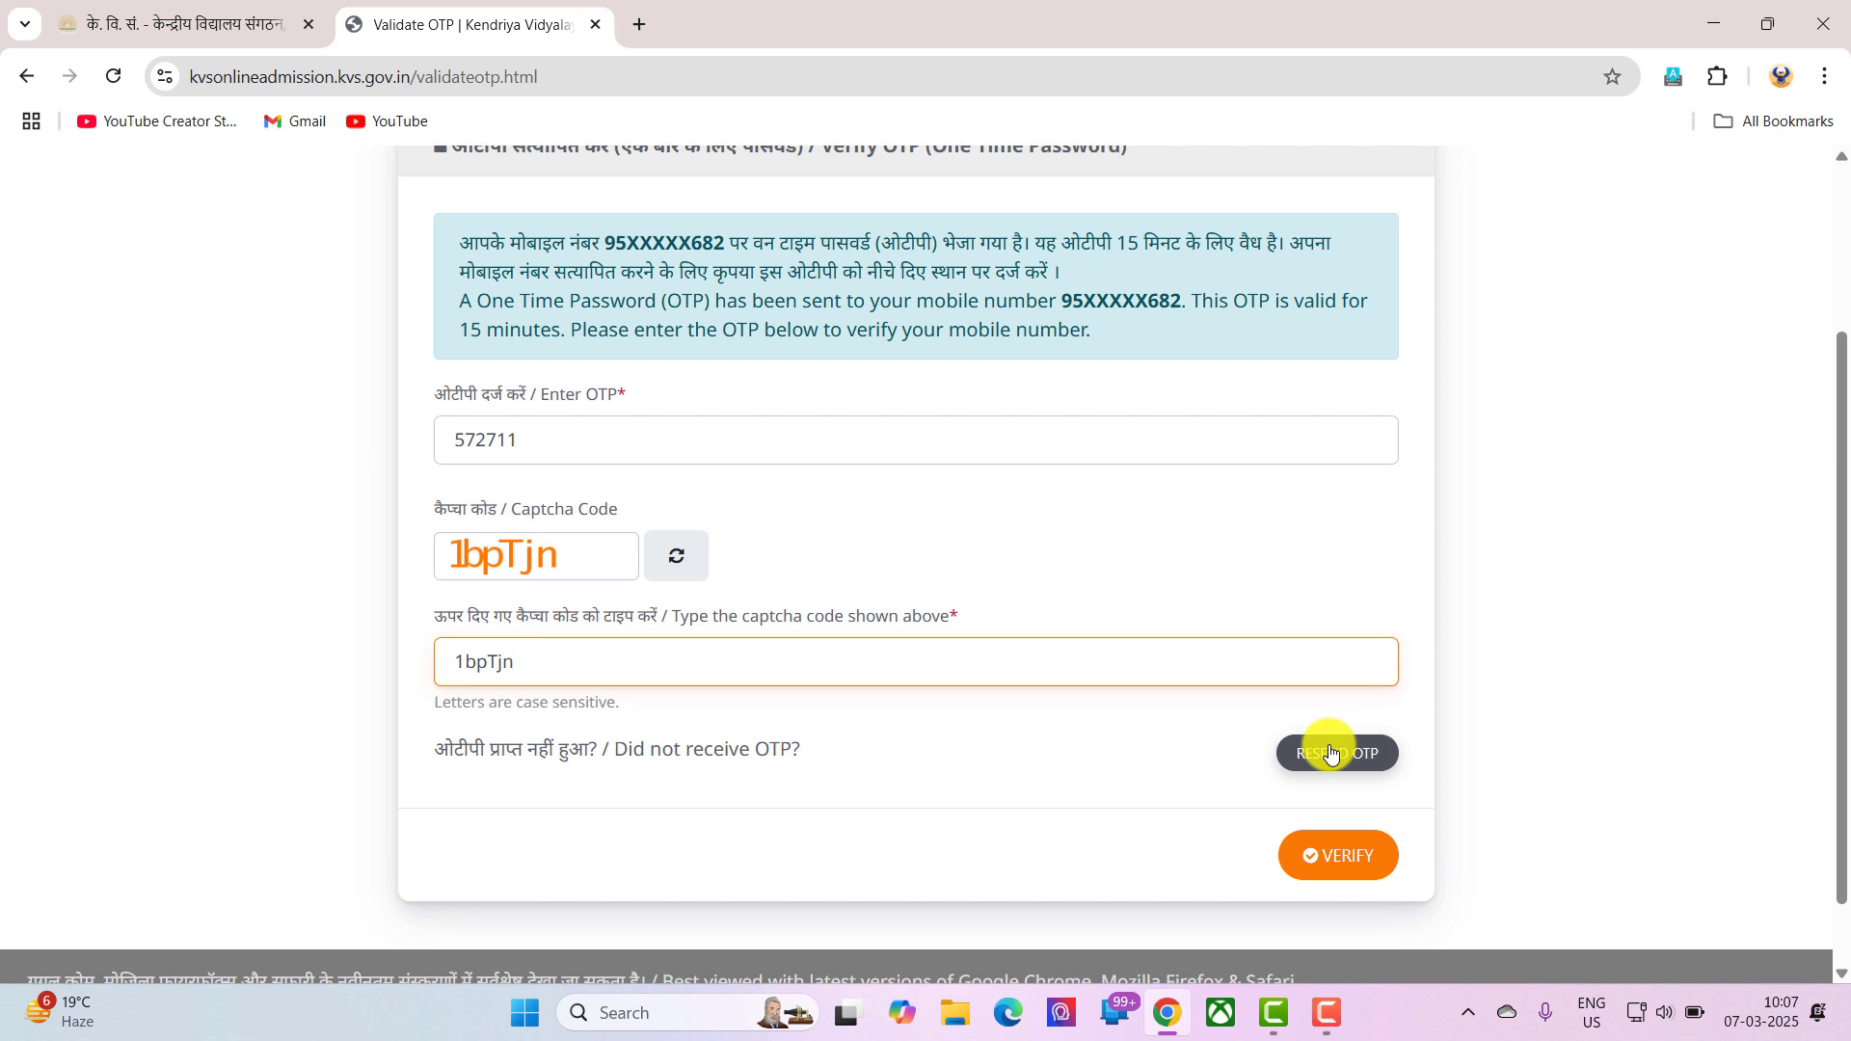
{"action": "left_click", "coordinate": [1330, 753]}
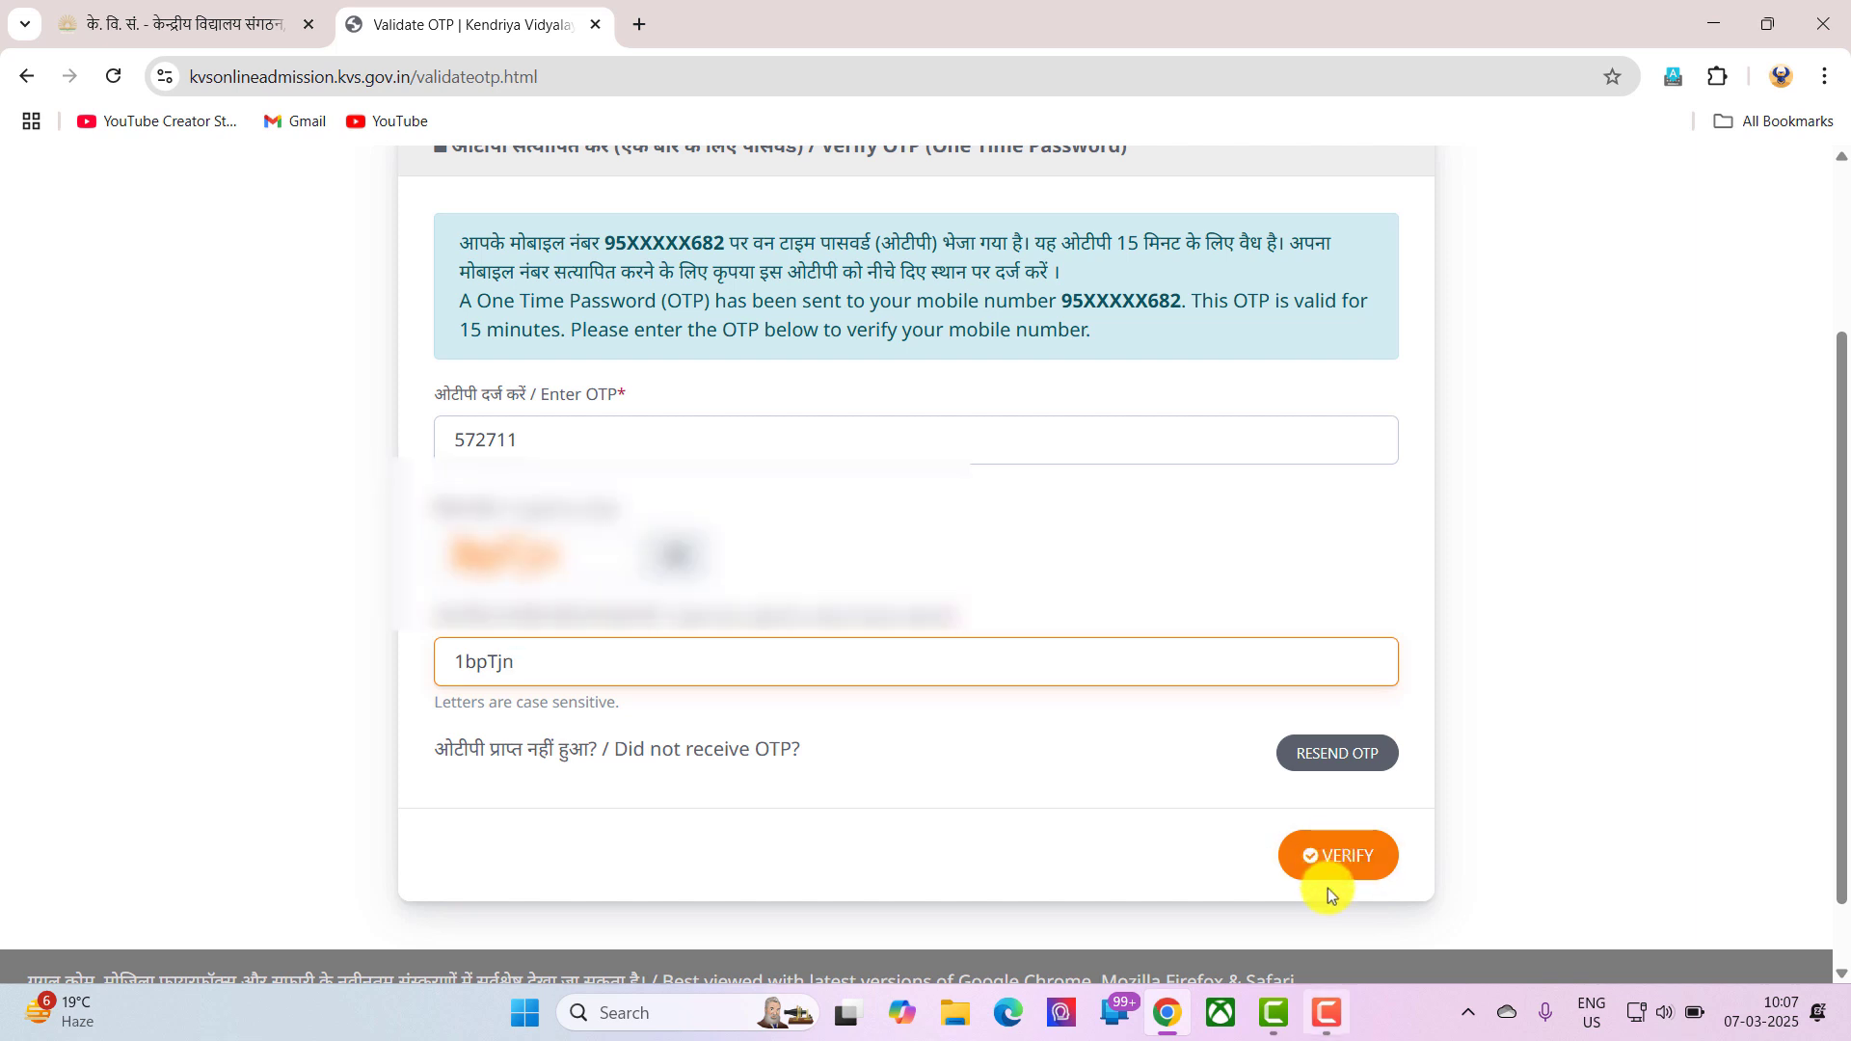
{"action": "left_click", "coordinate": [1326, 1012]}
- Return from the Registration Successful page to the registered-user login page
{"action": "left_click", "coordinate": [565, 112]}
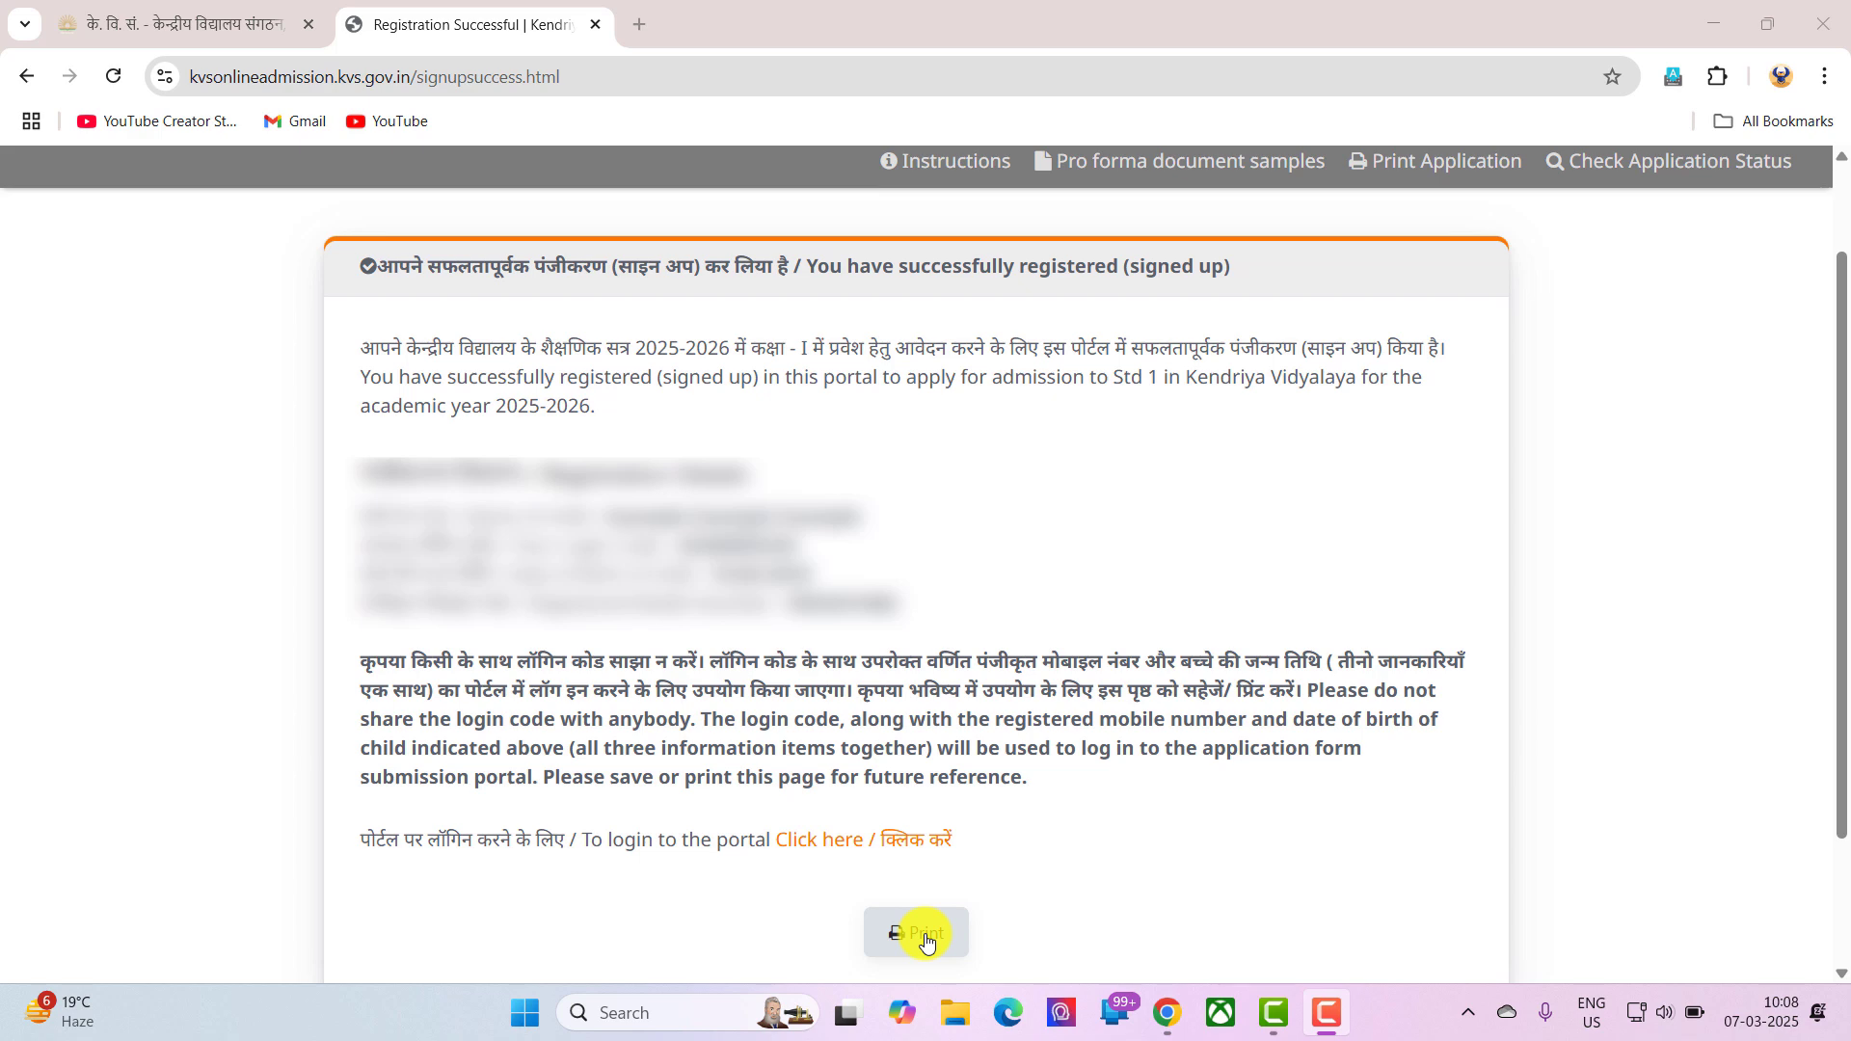
{"action": "left_click", "coordinate": [563, 104]}
{"action": "left_click", "coordinate": [830, 837]}
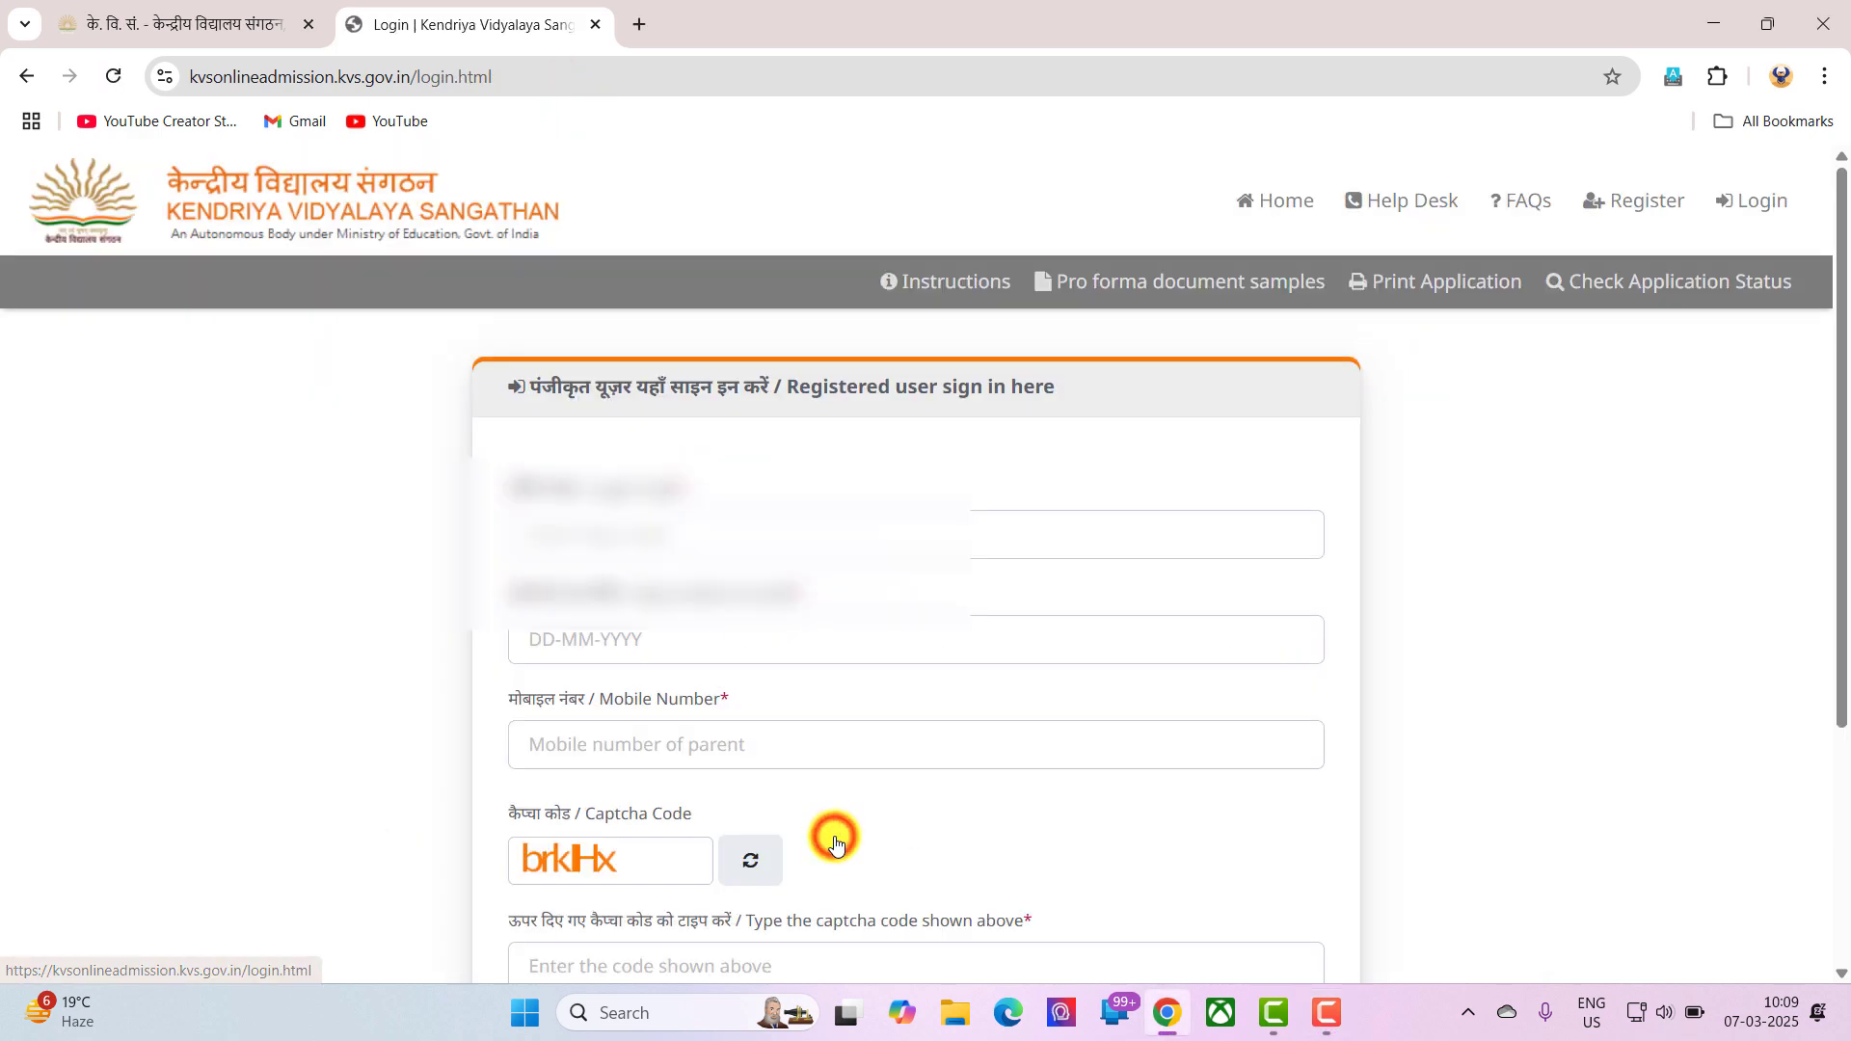
{"action": "left_click", "coordinate": [618, 528]}
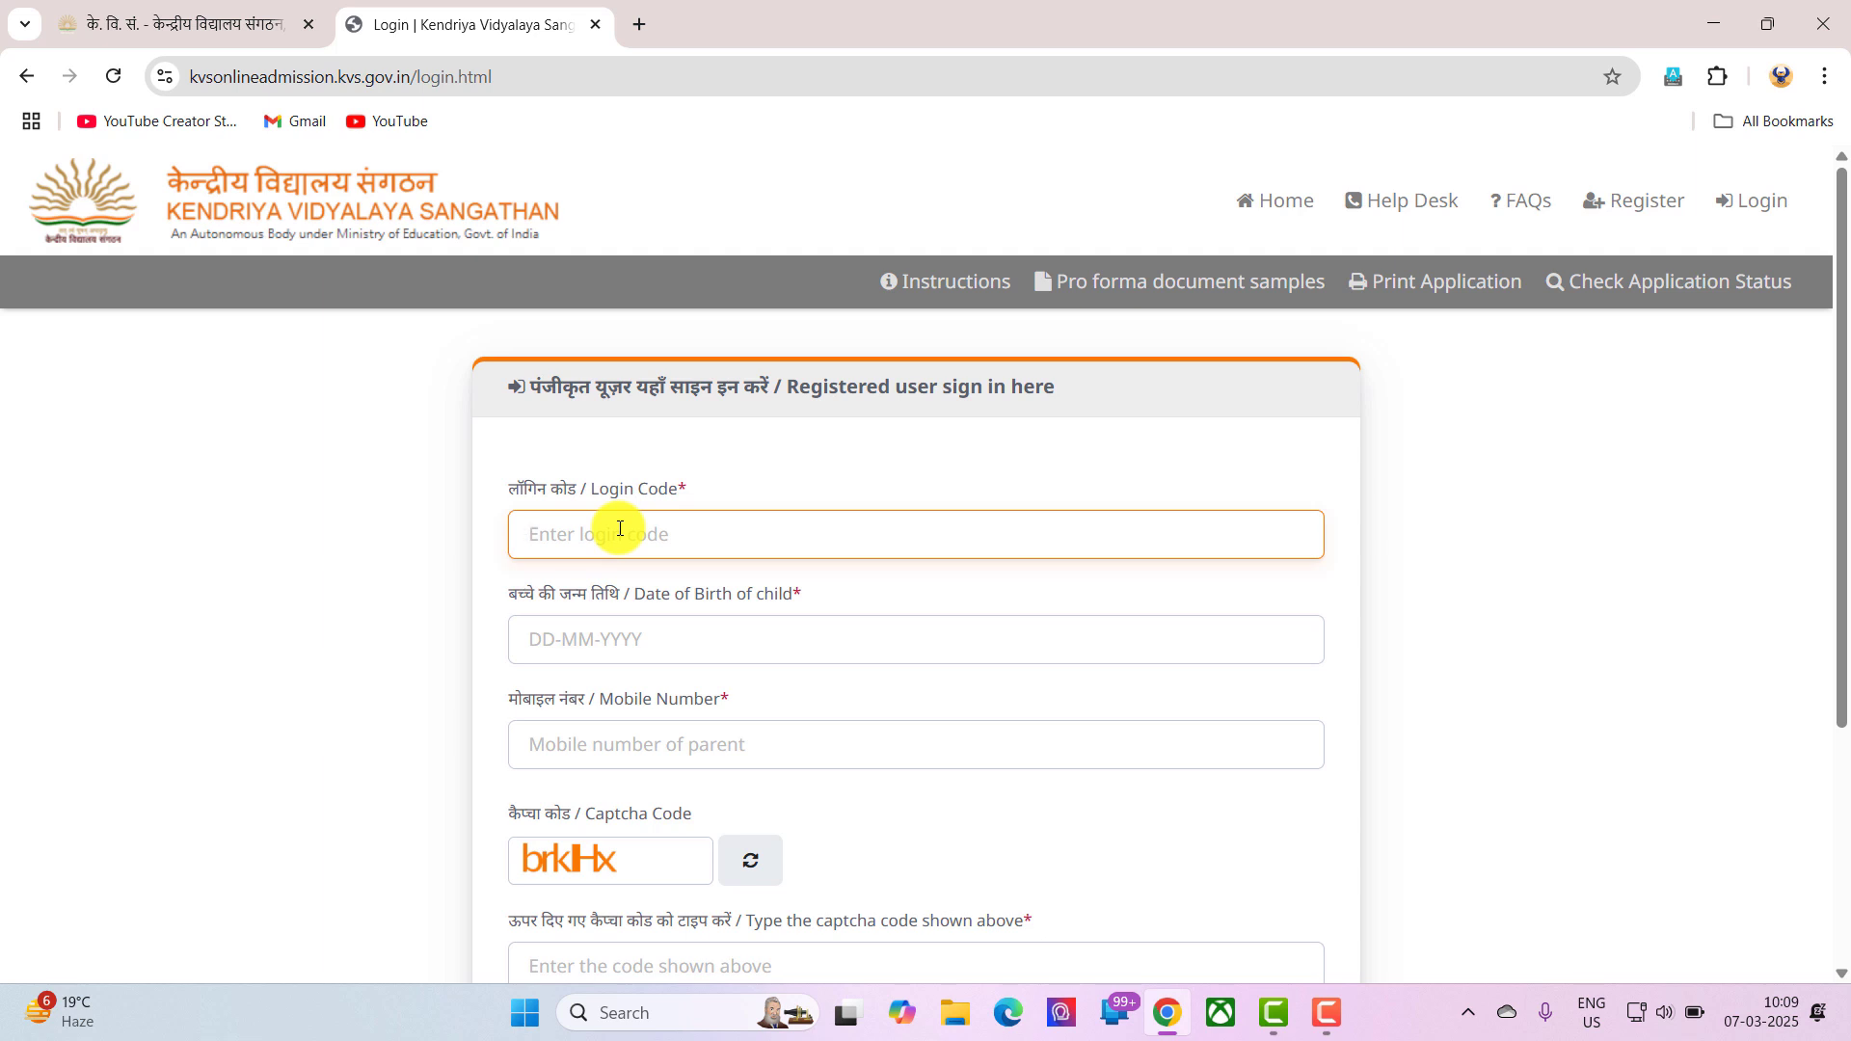
{"action": "key", "text": "ctrl+v"}
{"action": "scroll", "coordinate": [612, 525], "scroll_direction": "down", "scroll_amount": 1}
{"action": "left_click", "coordinate": [598, 521]}
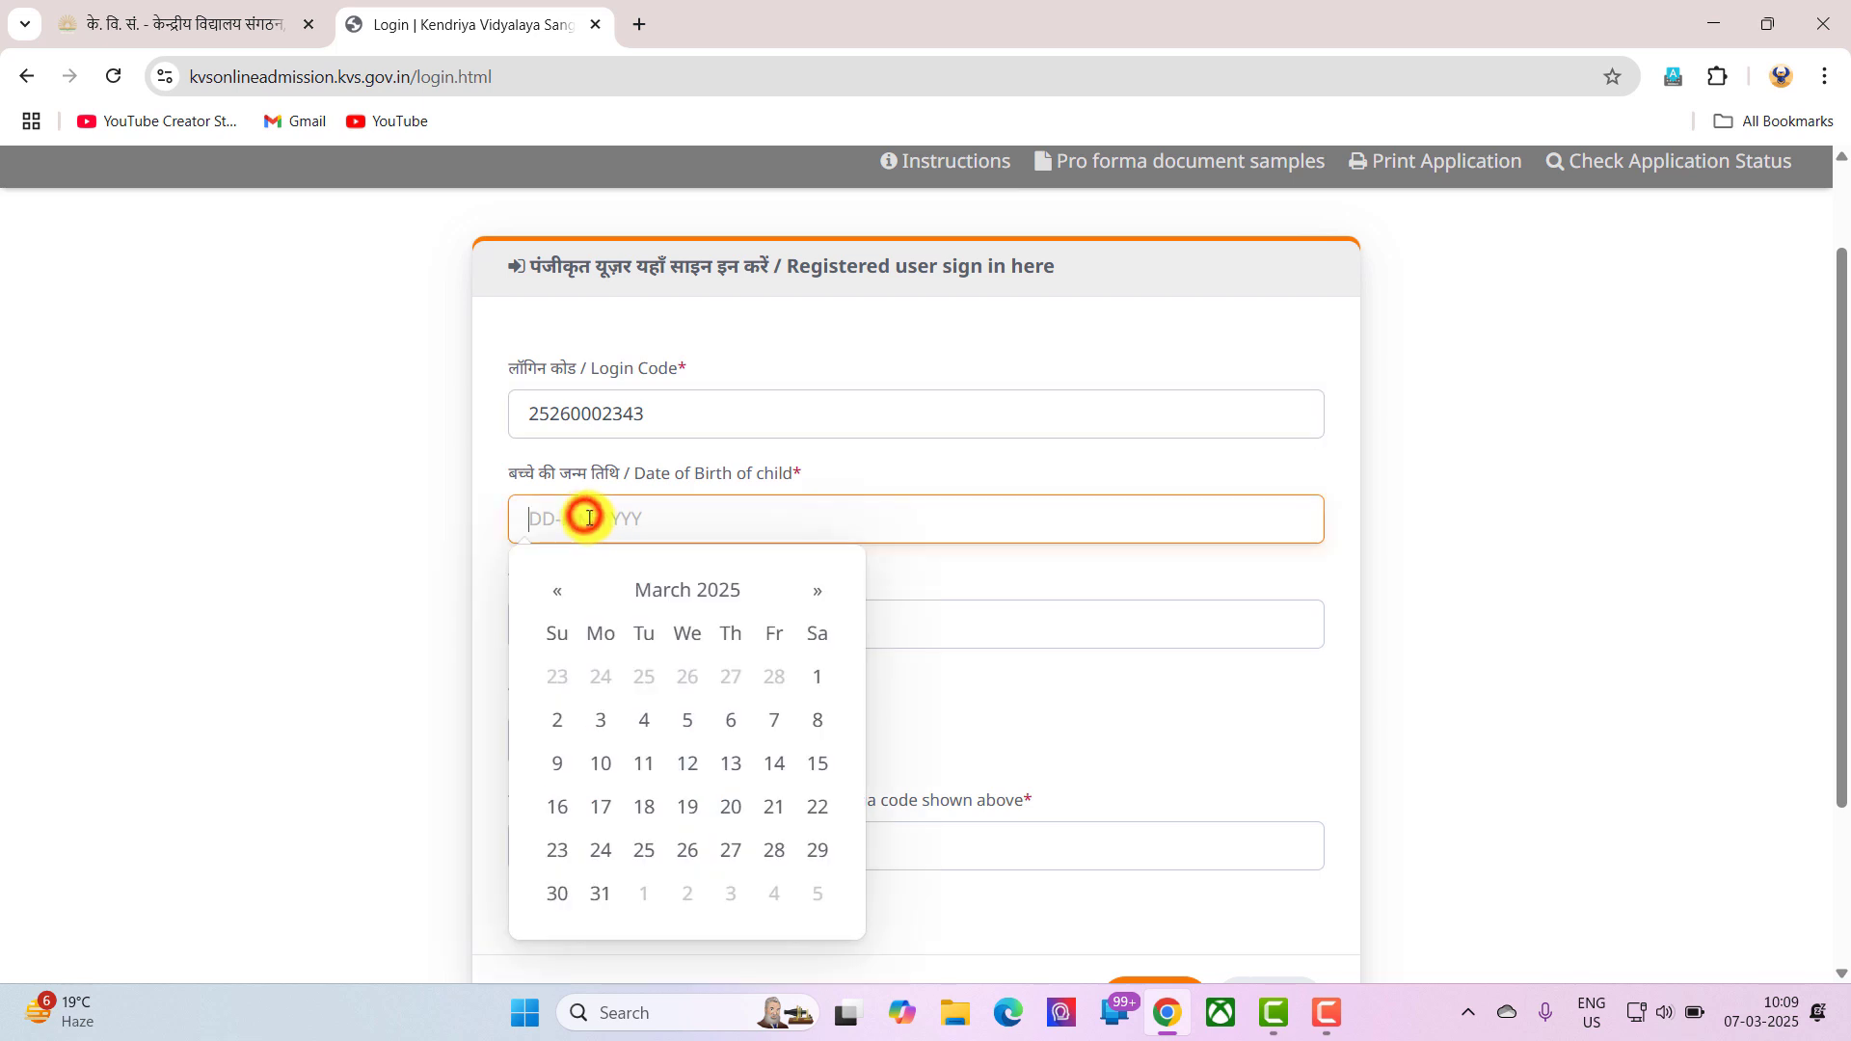
{"action": "left_click", "coordinate": [699, 592]}
{"action": "left_click", "coordinate": [667, 212]}
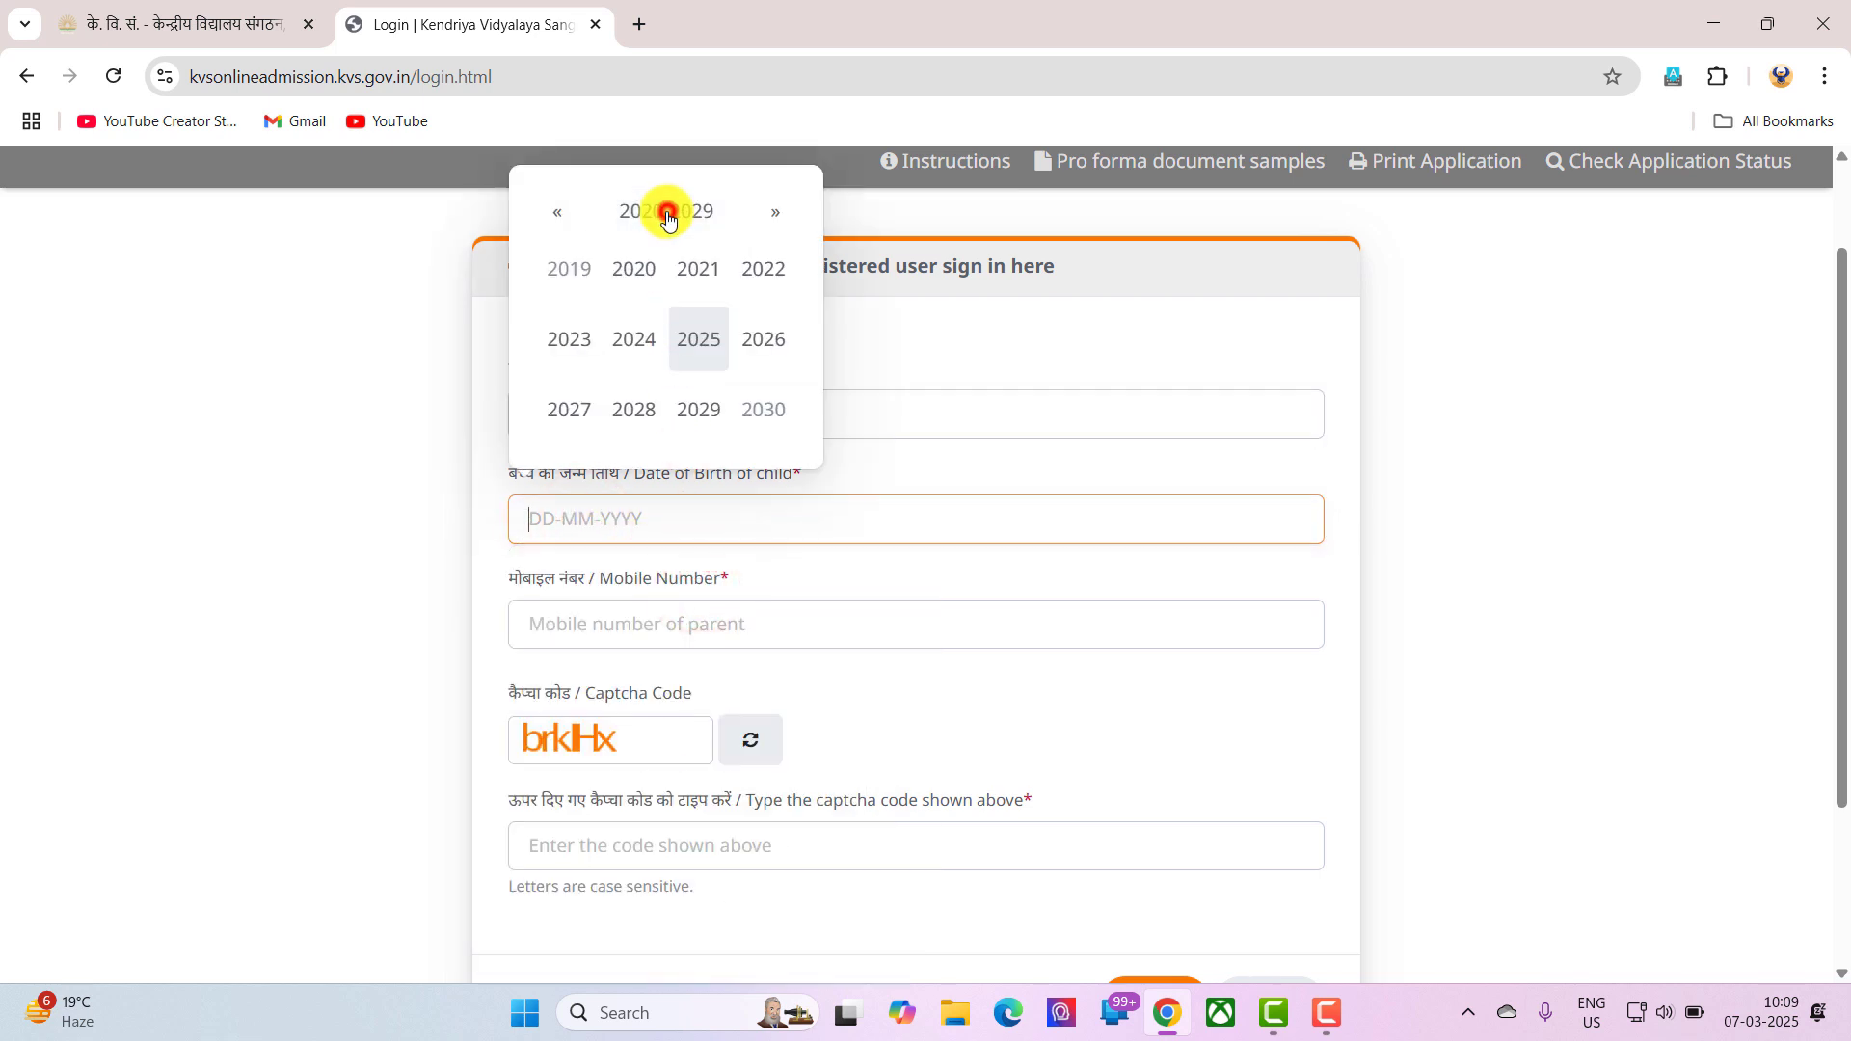
{"action": "left_click", "coordinate": [560, 224]}
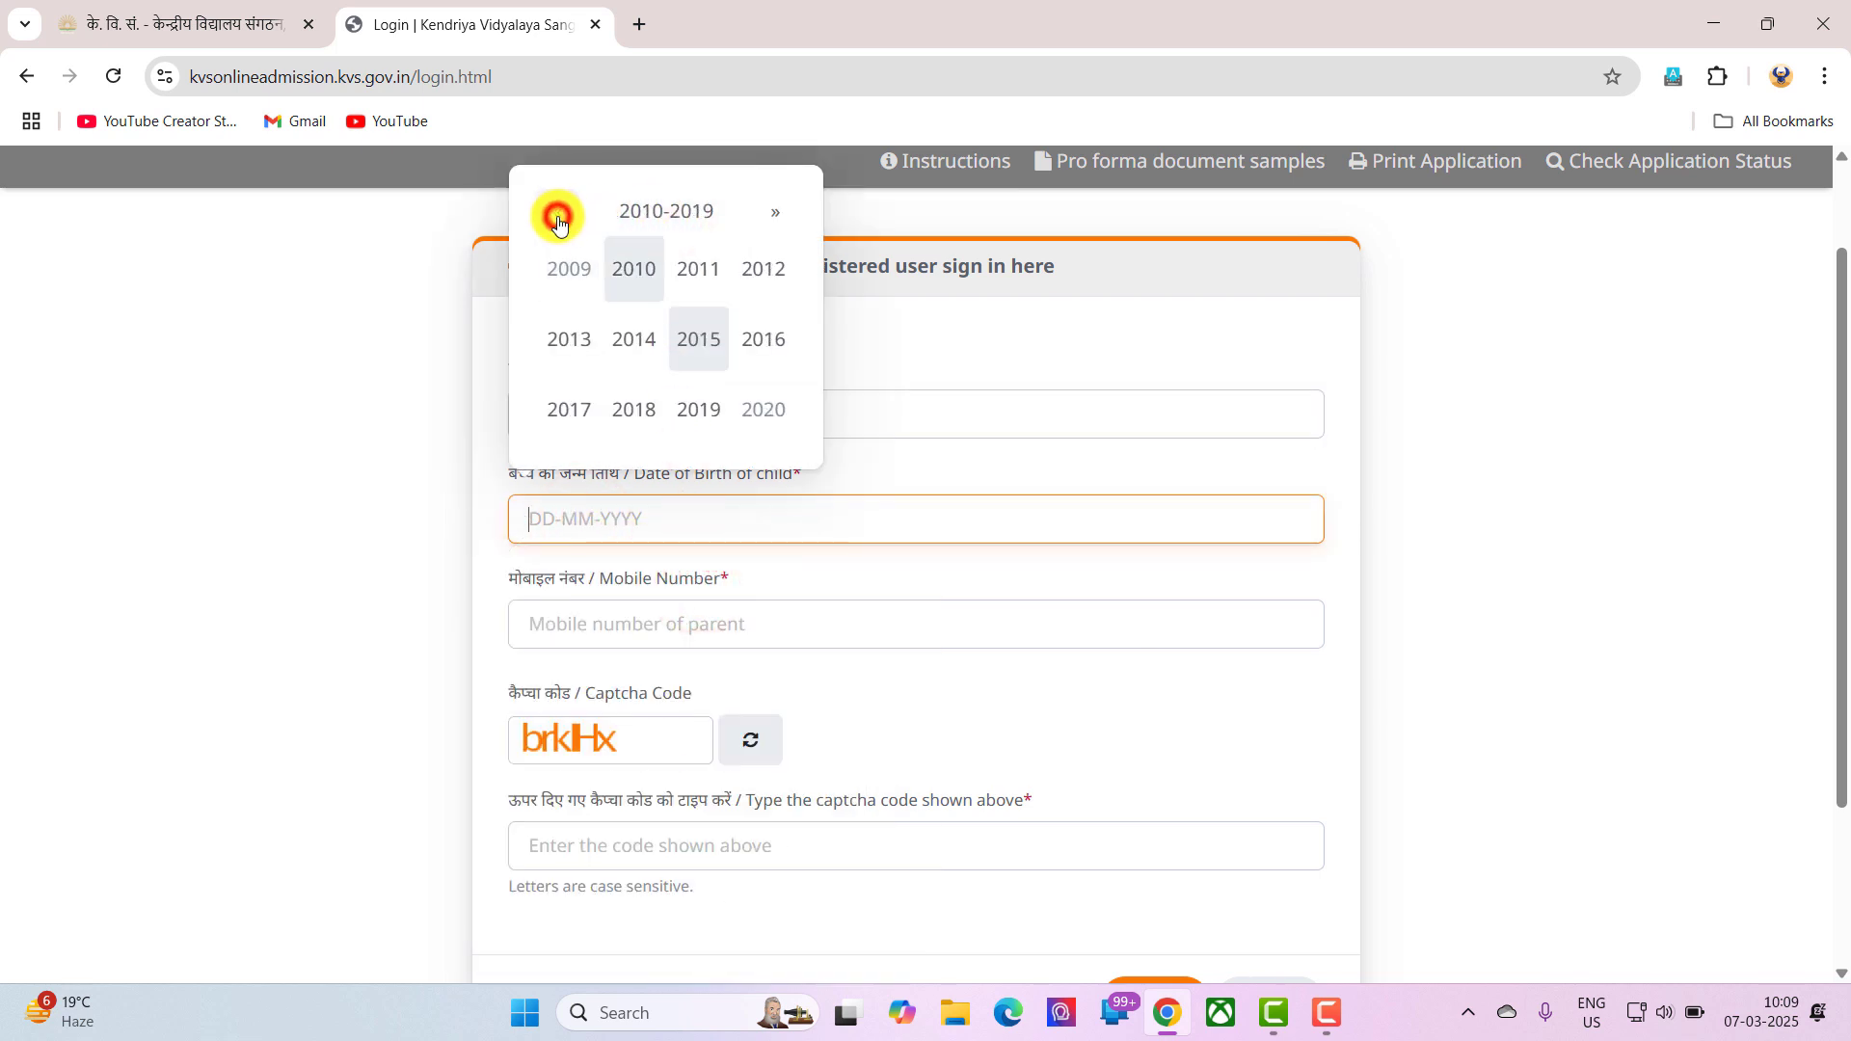
{"action": "left_click", "coordinate": [629, 405]}
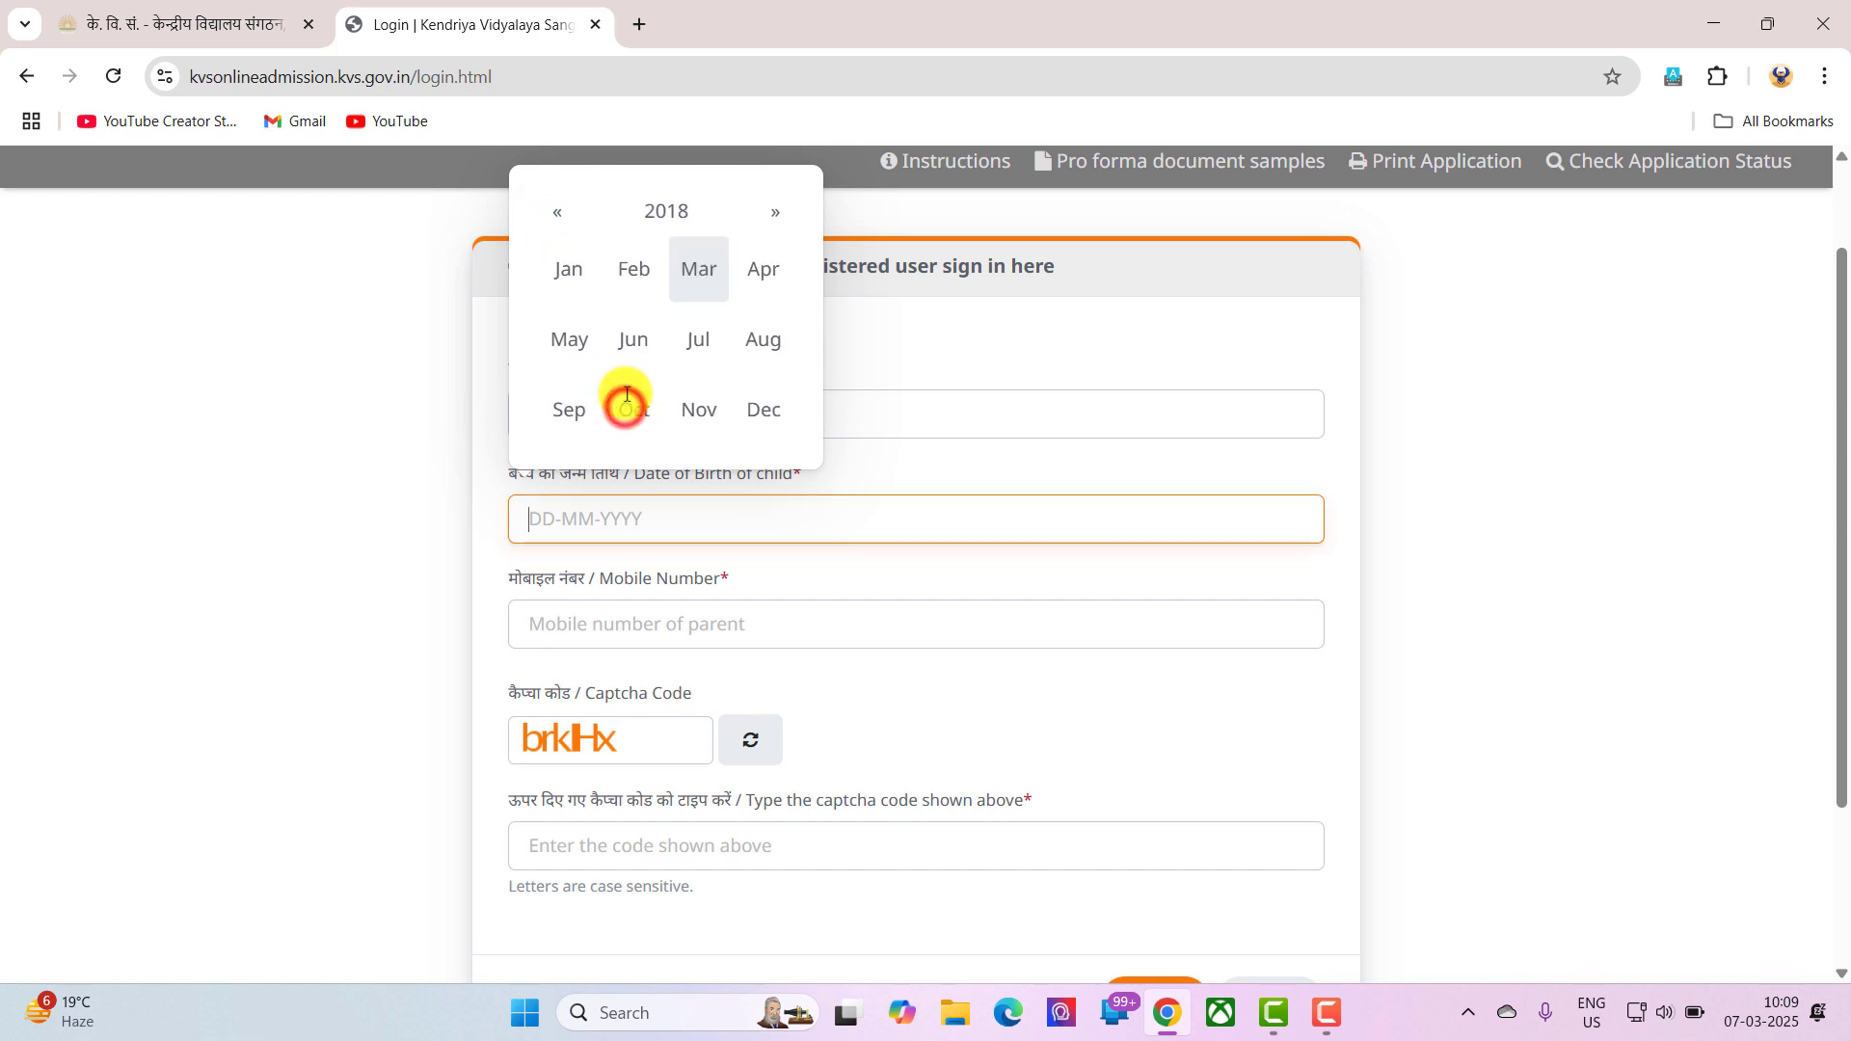
{"action": "left_click", "coordinate": [629, 339]}
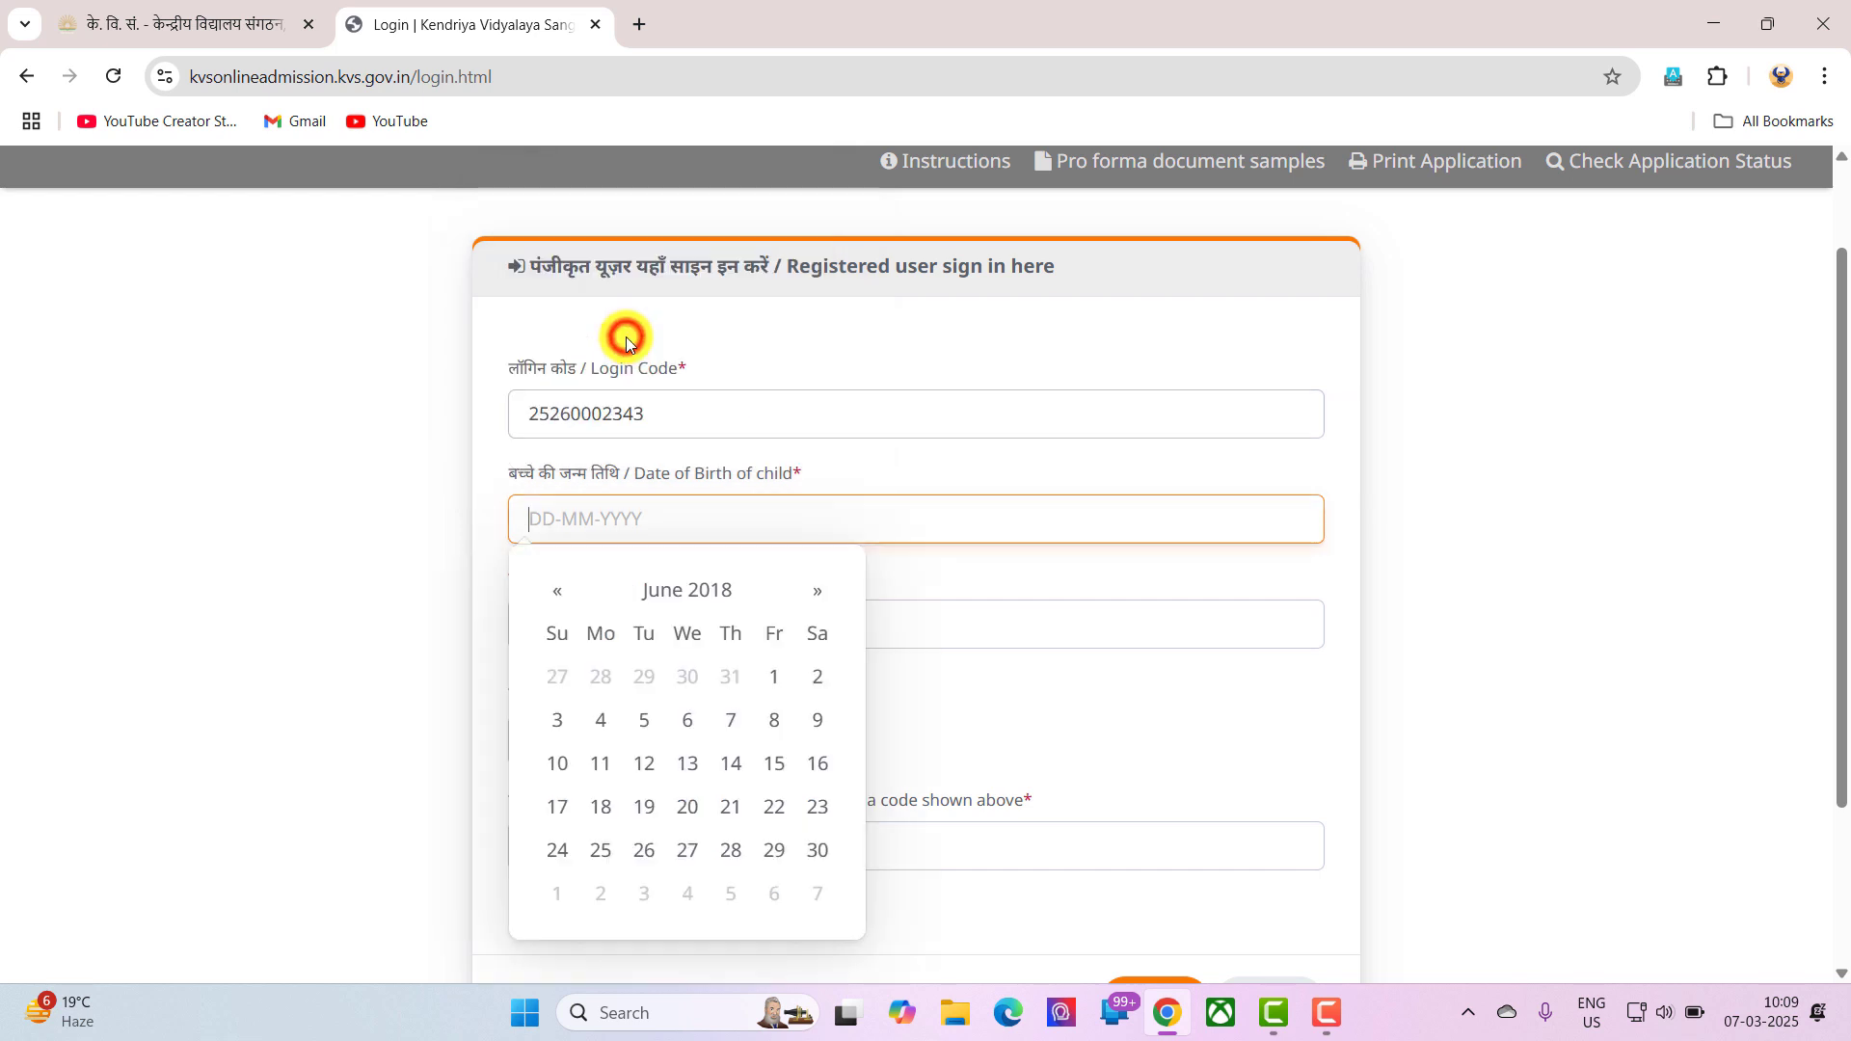
{"action": "left_click", "coordinate": [590, 764]}
{"action": "left_click", "coordinate": [620, 520]}
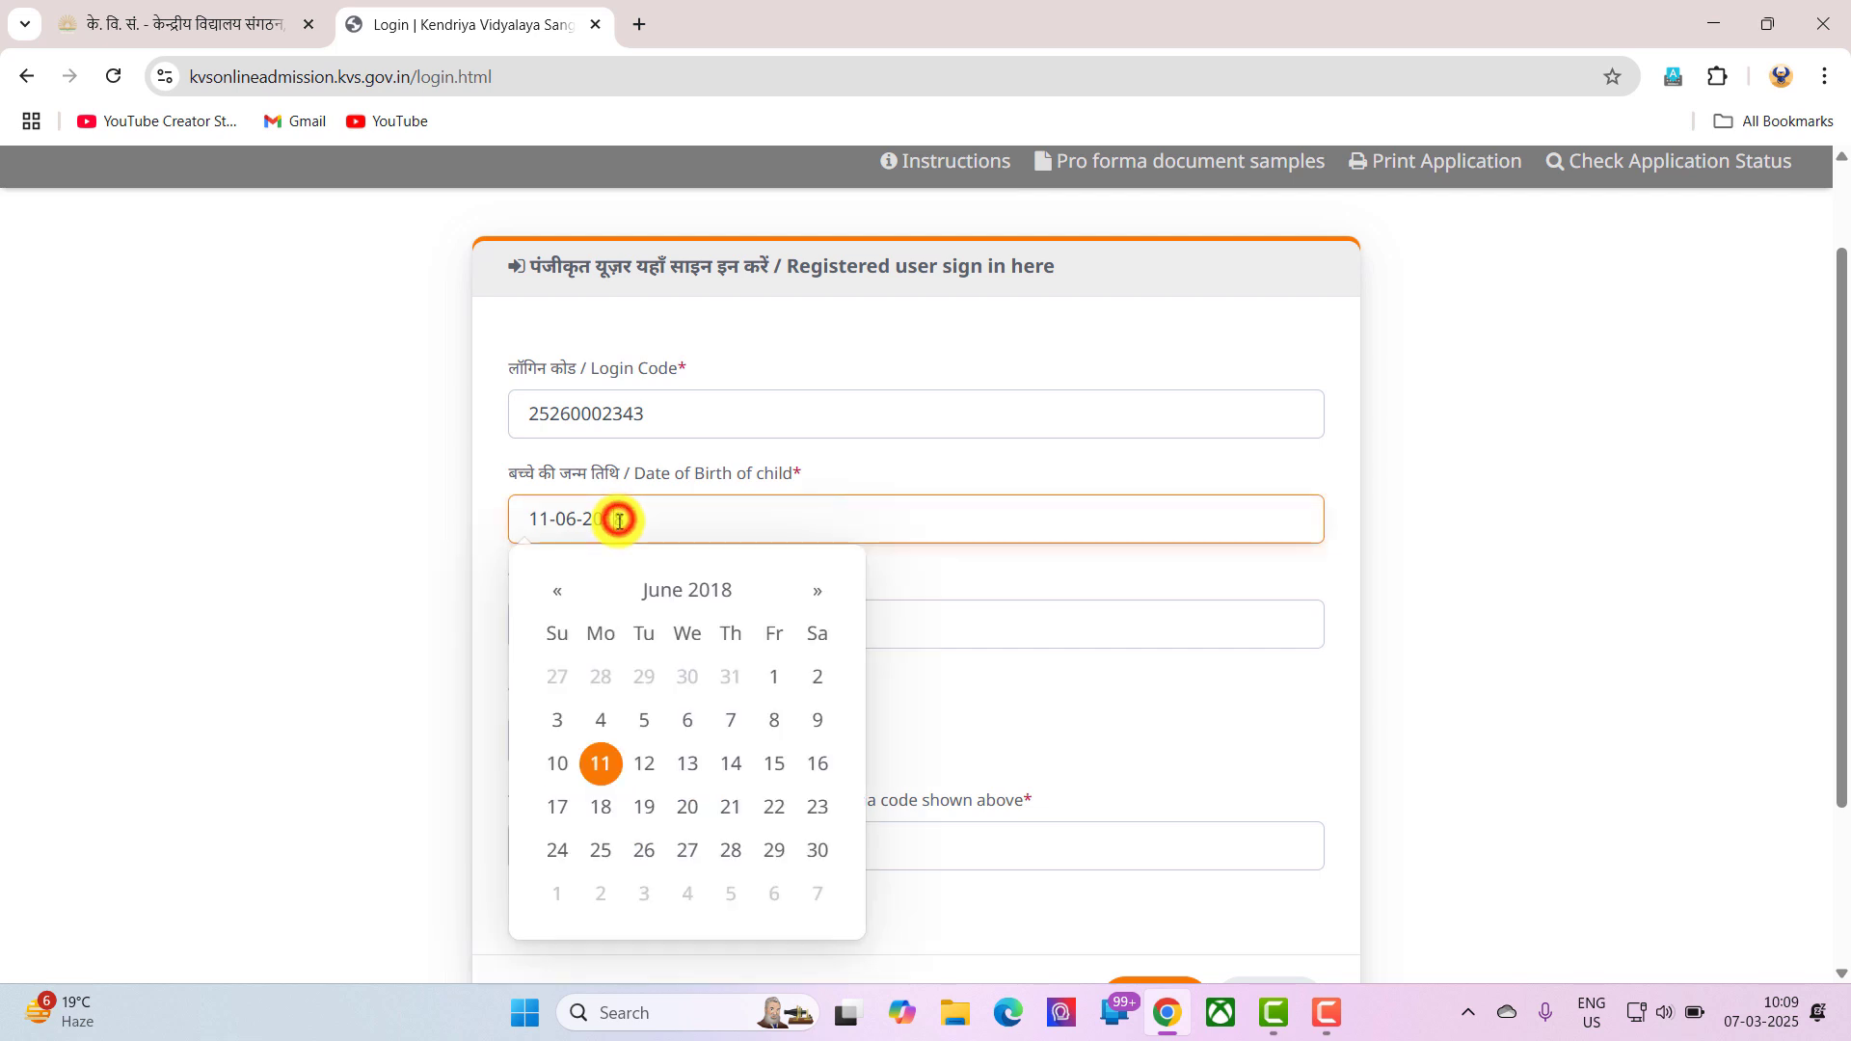
{"action": "left_click", "coordinate": [559, 770]}
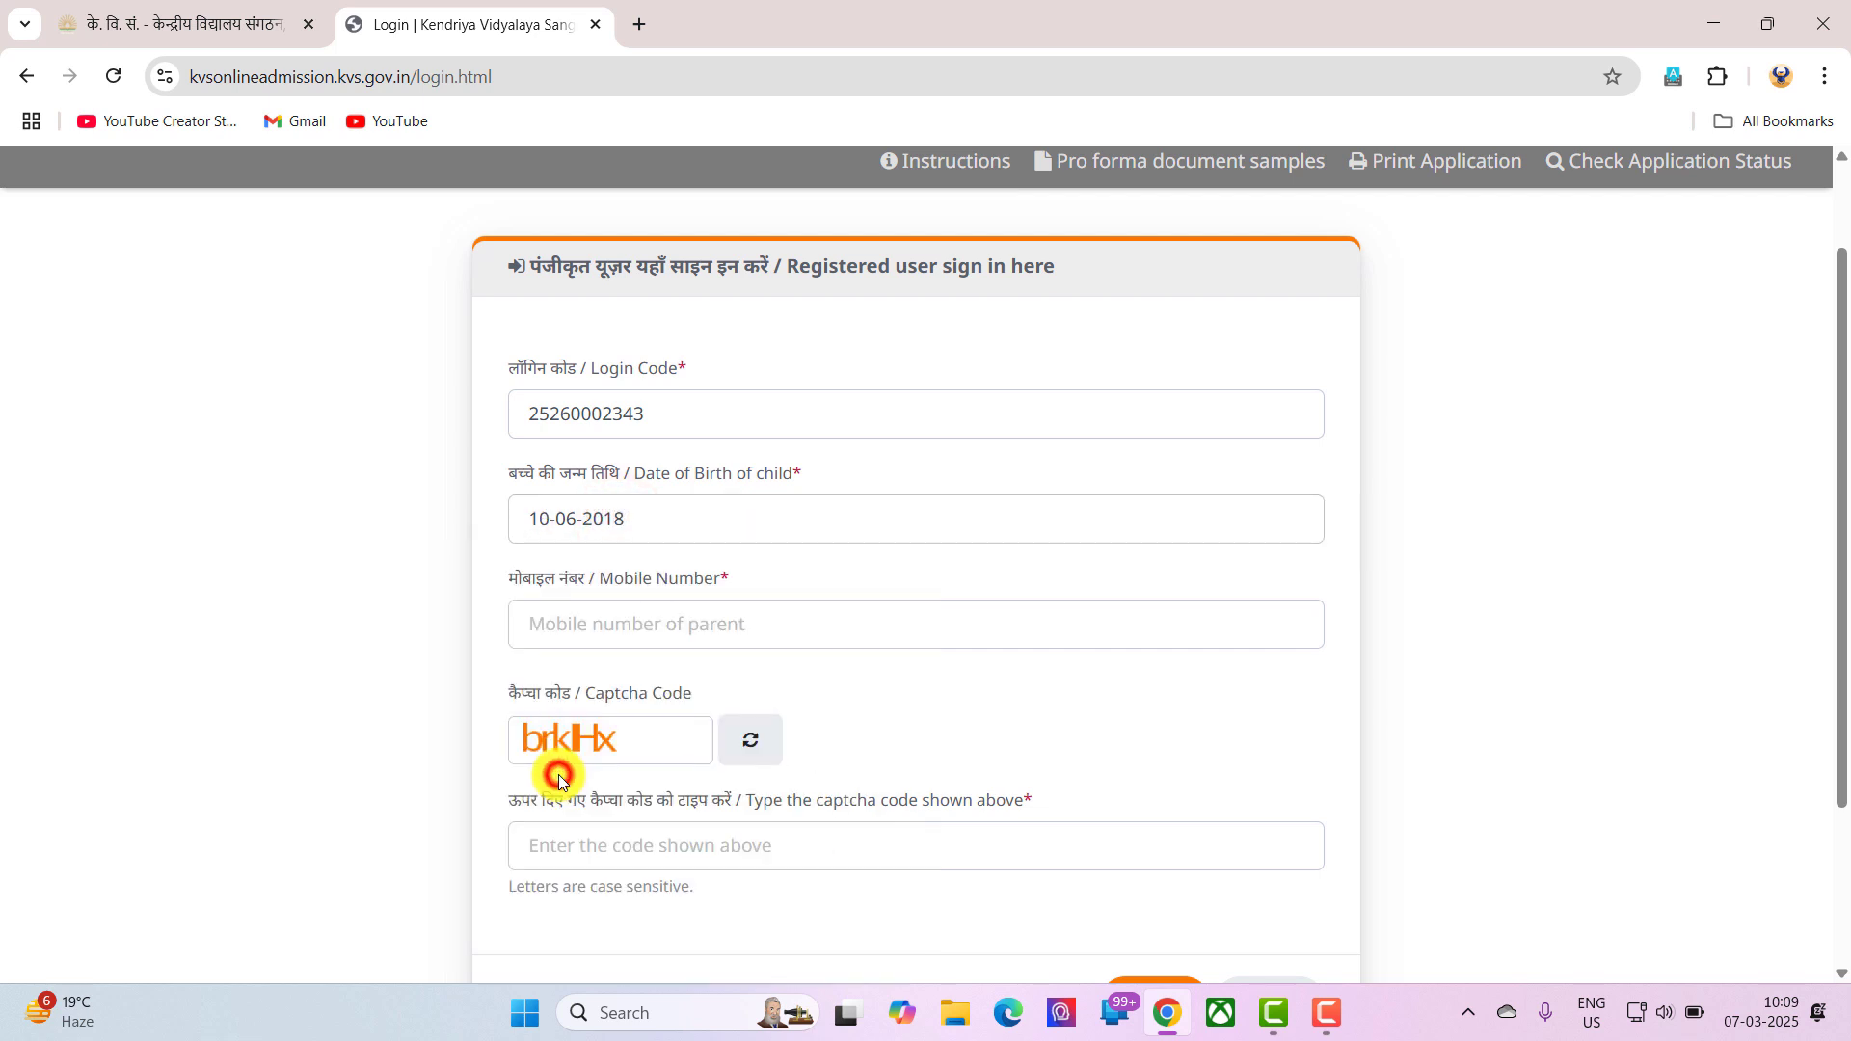
- Refresh the captcha, enter cT5Xhr with the mobile number, and log in
{"action": "left_click", "coordinate": [605, 632]}
{"action": "left_click", "coordinate": [635, 852]}
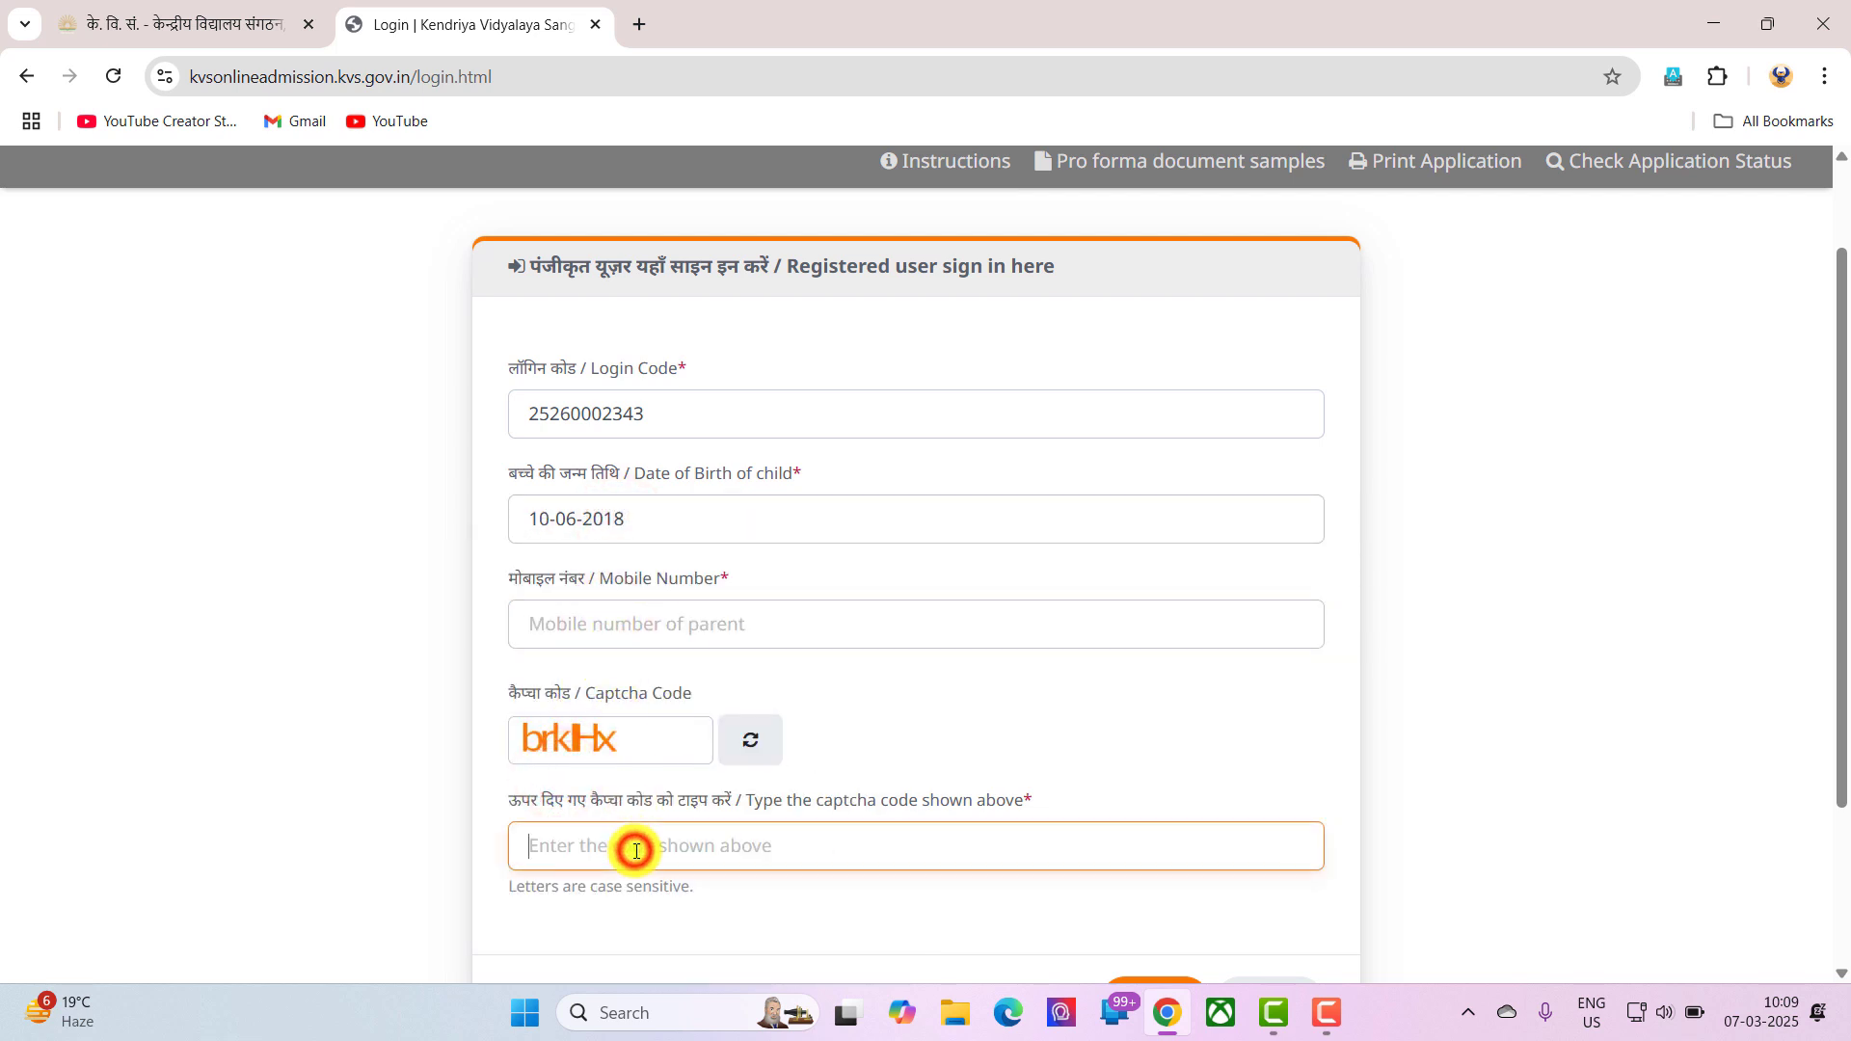
{"action": "type", "text": "brk"}
{"action": "left_click", "coordinate": [766, 749]}
{"action": "left_click", "coordinate": [572, 846]}
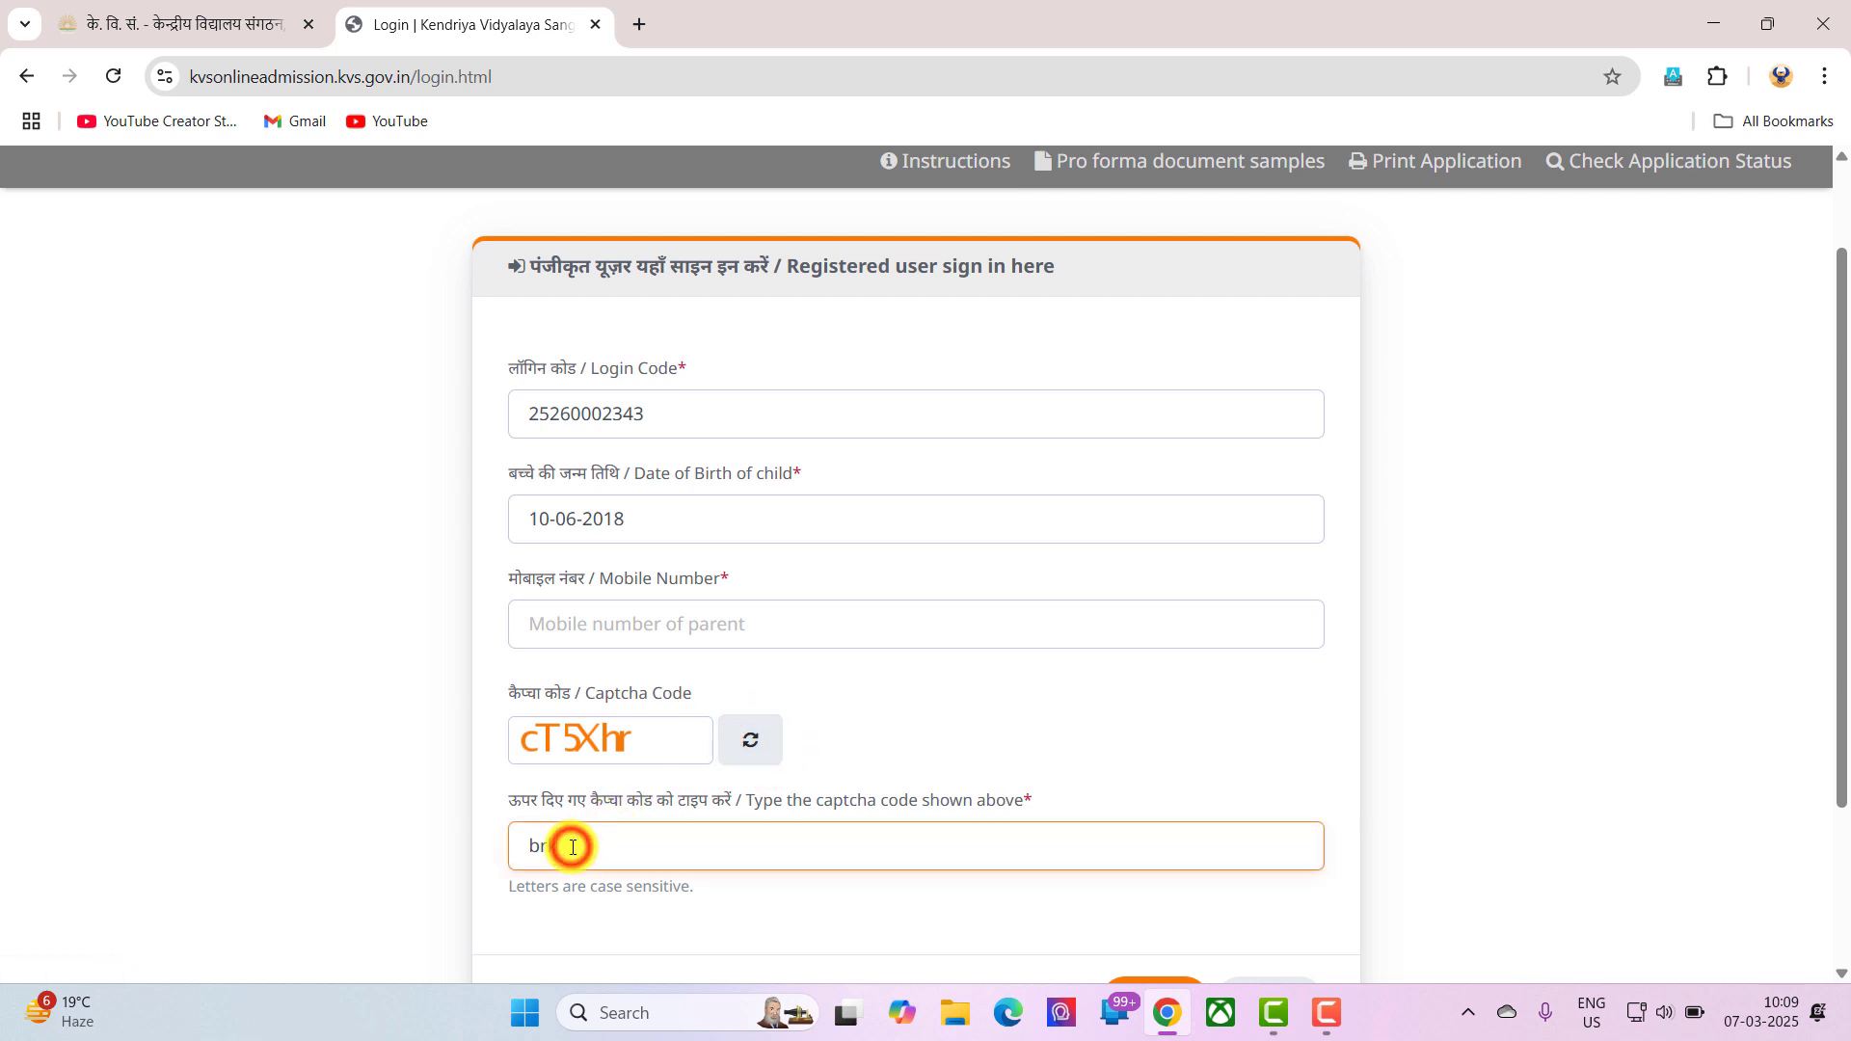
{"action": "key", "text": "BackSpace"}
{"action": "key", "text": "BackSpace"}
{"action": "key", "text": "BackSpace"}
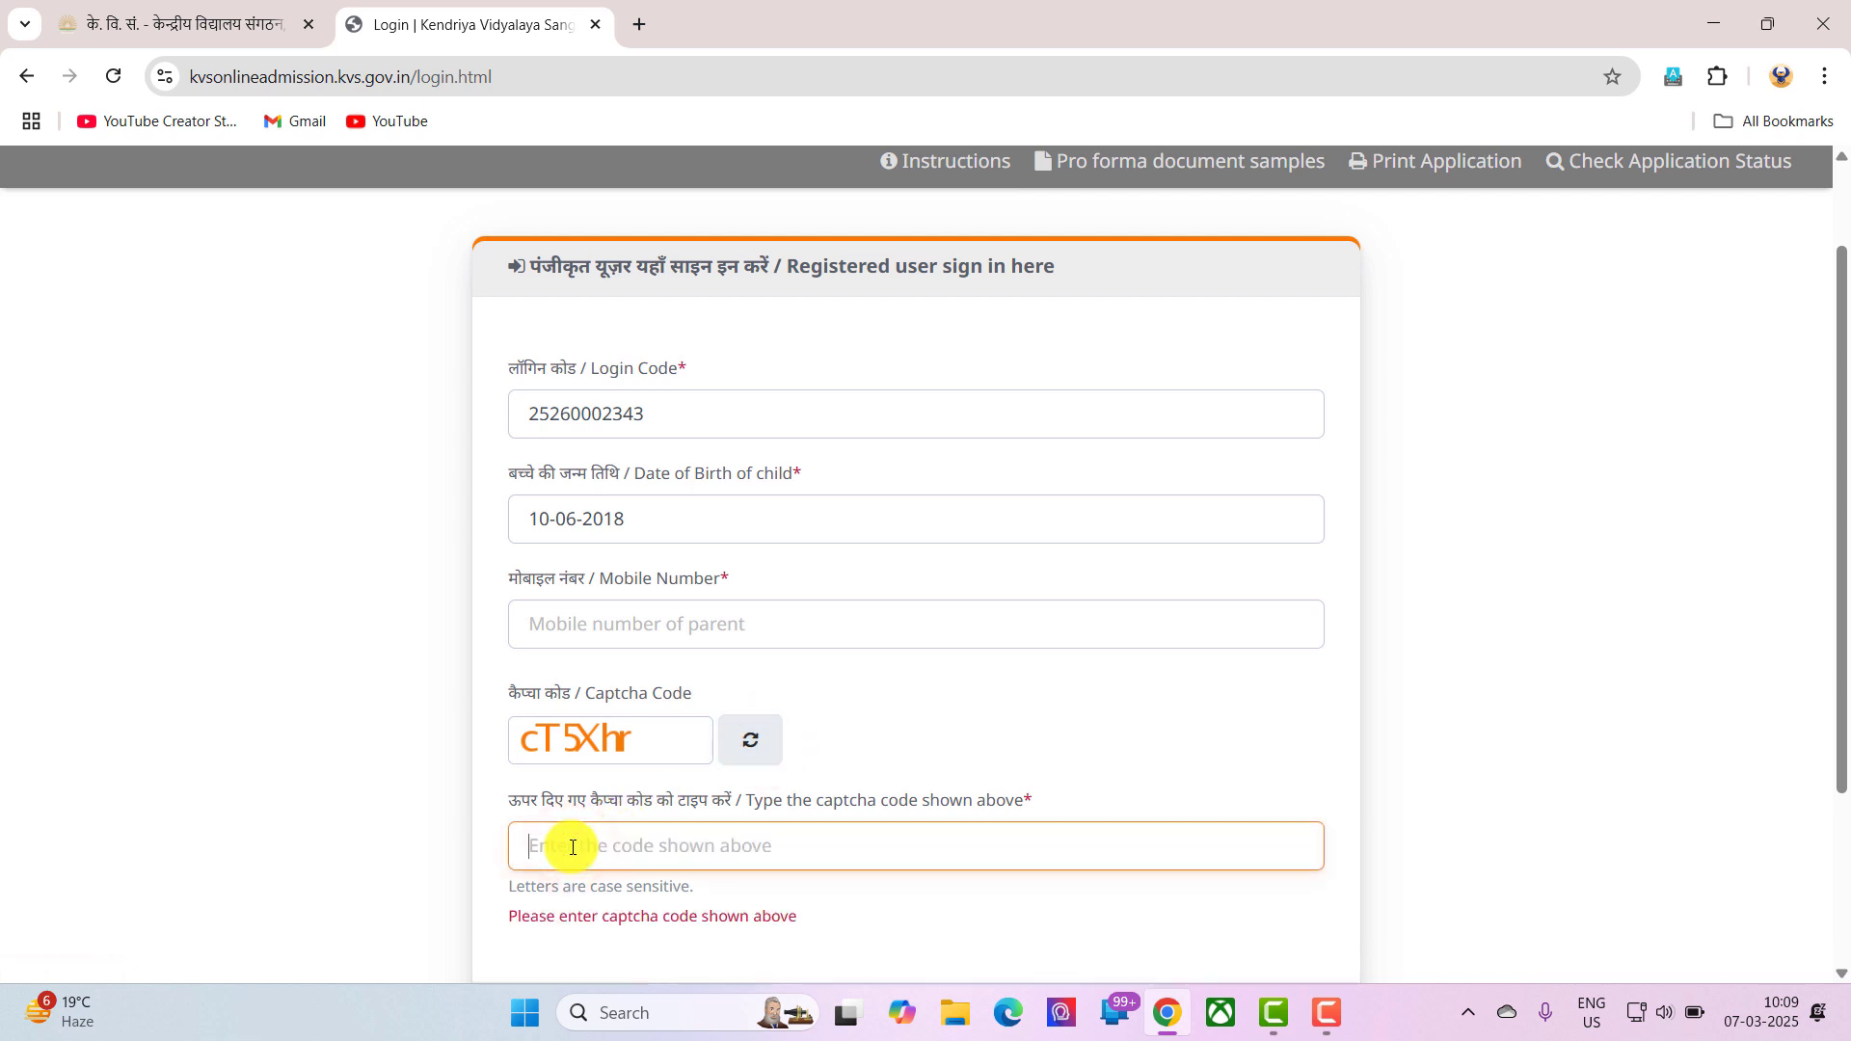
{"action": "type", "text": "cT"}
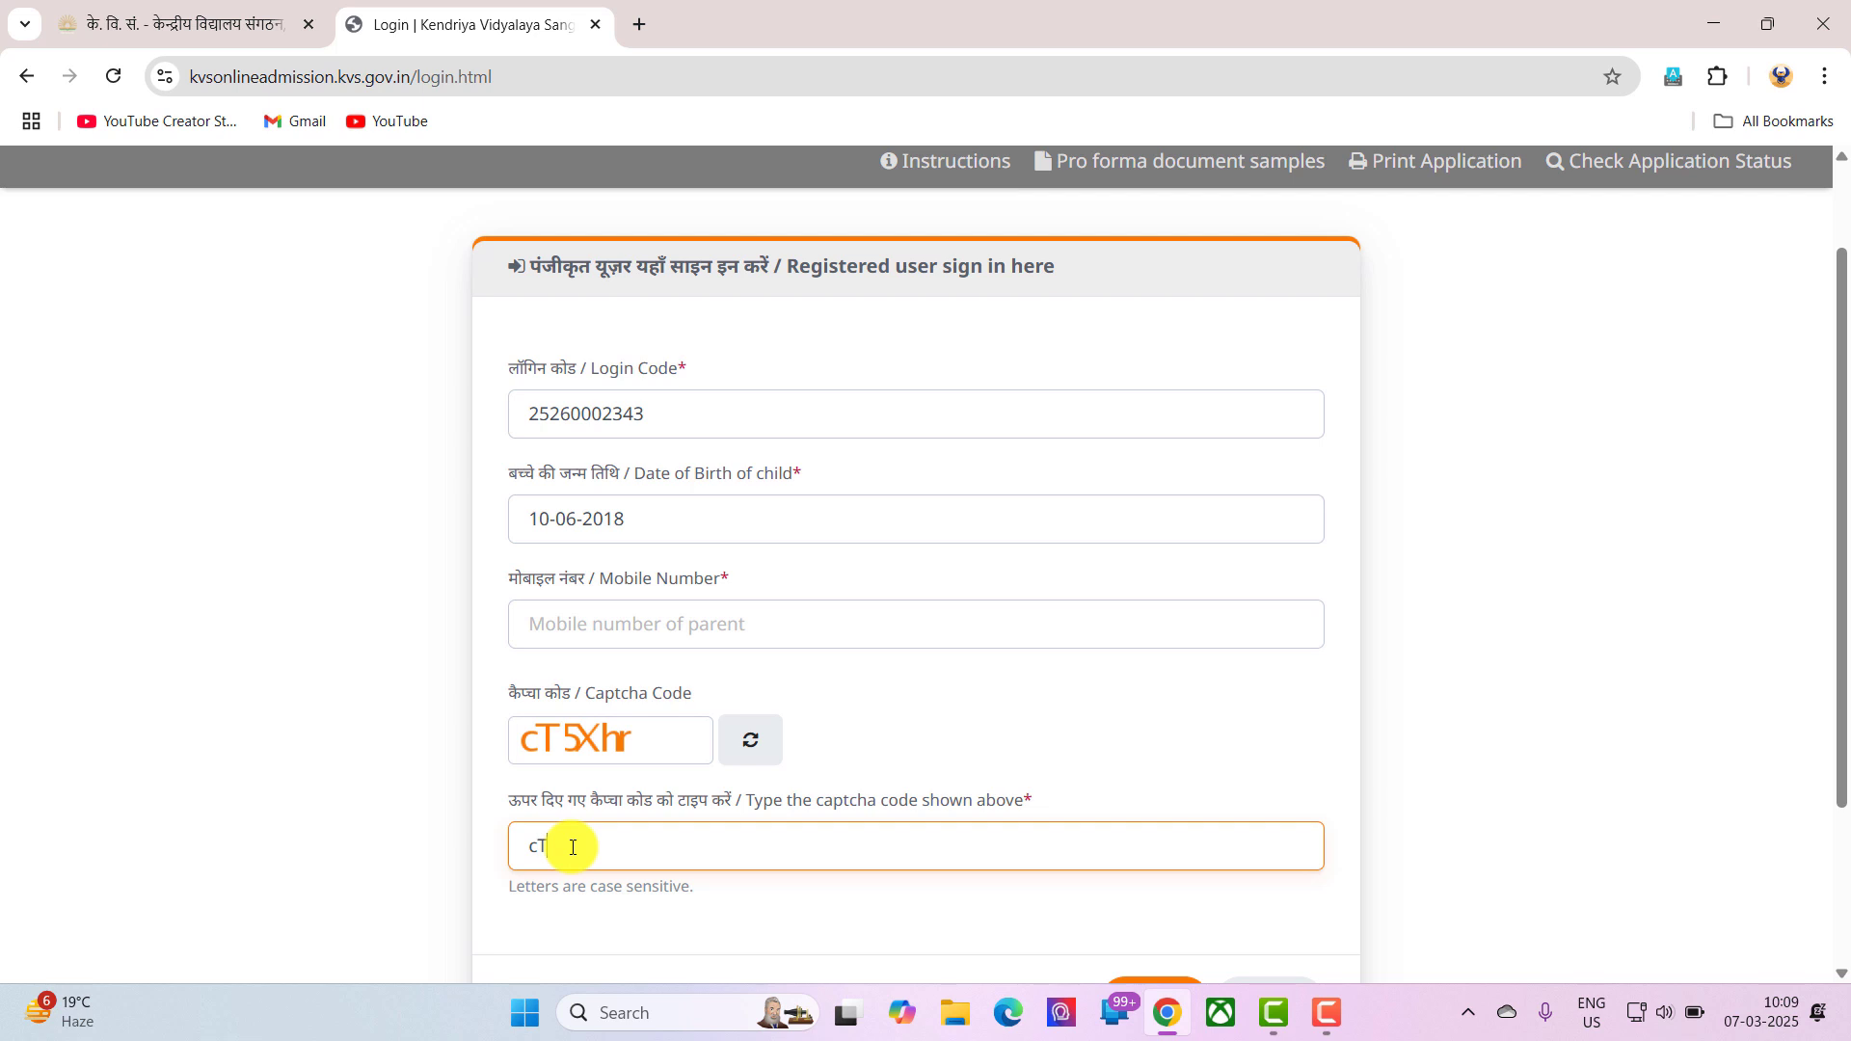
{"action": "type", "text": "5Xhr"}
{"action": "left_click", "coordinate": [1300, 754]}
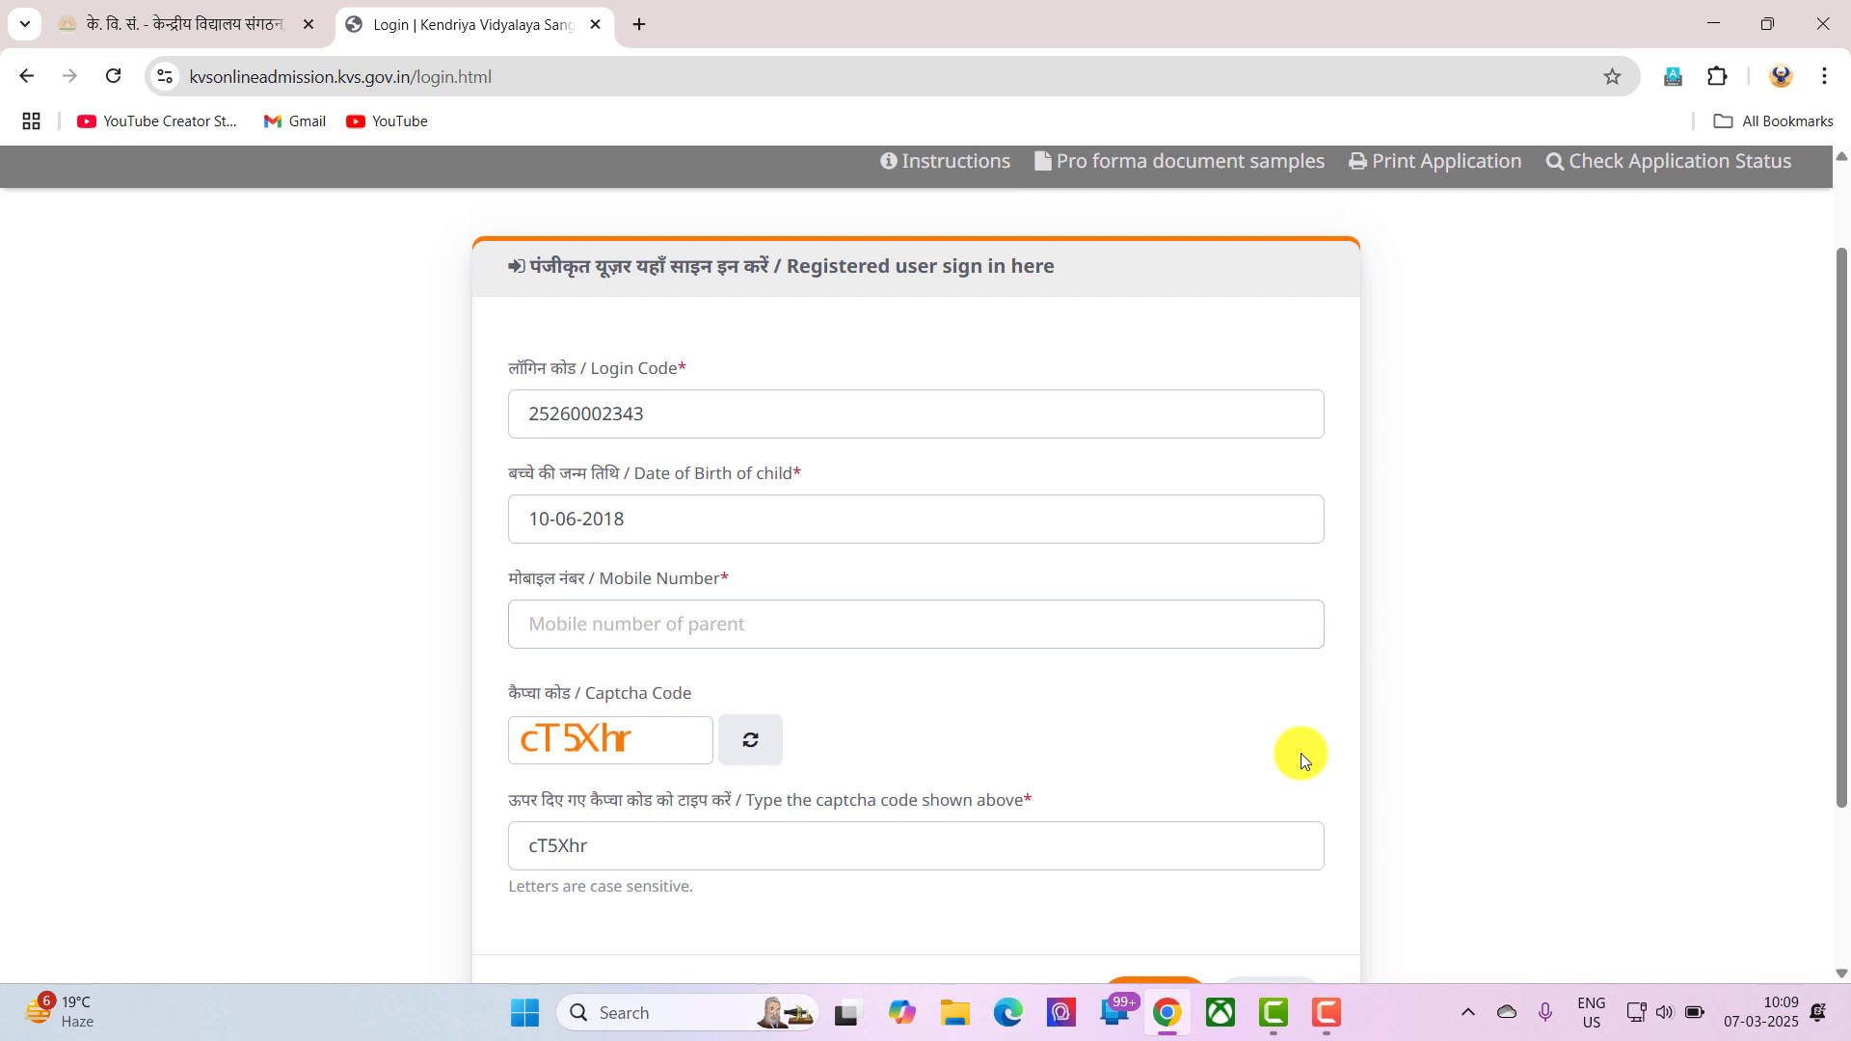
{"action": "left_click", "coordinate": [577, 108]}
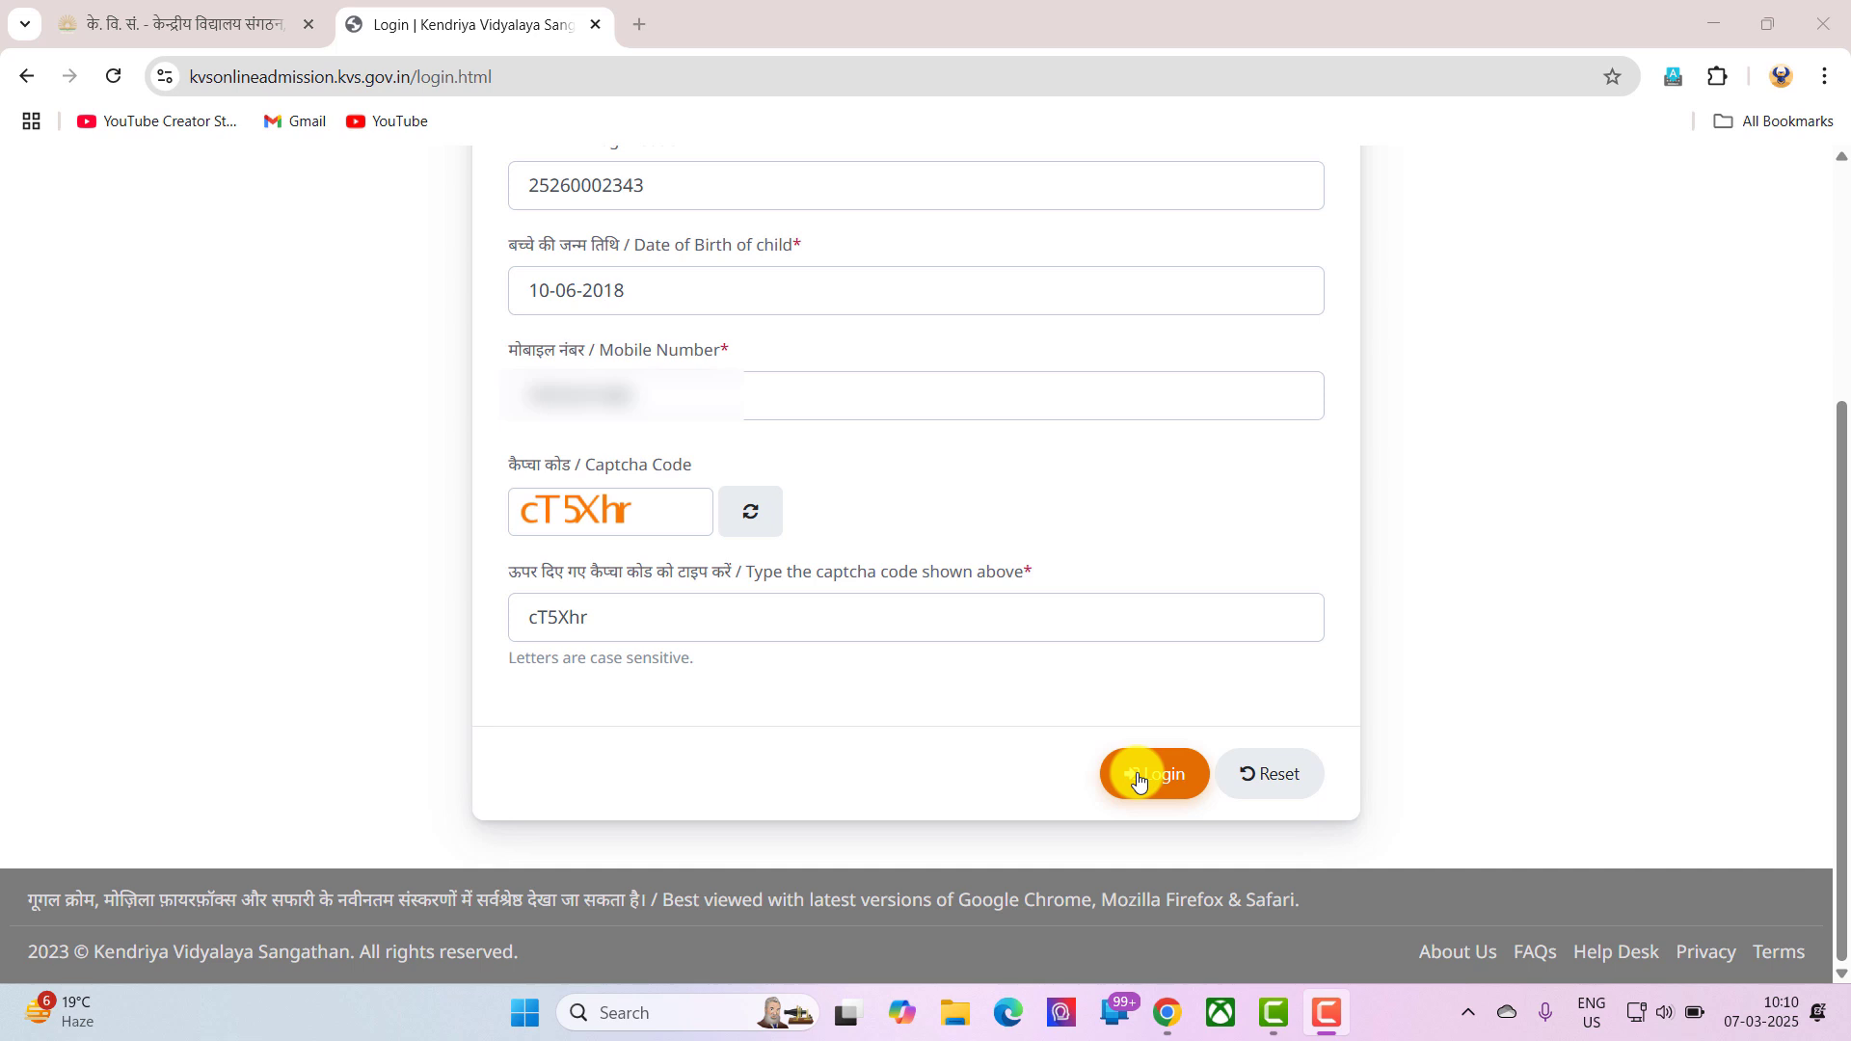
{"action": "left_click", "coordinate": [1137, 774]}
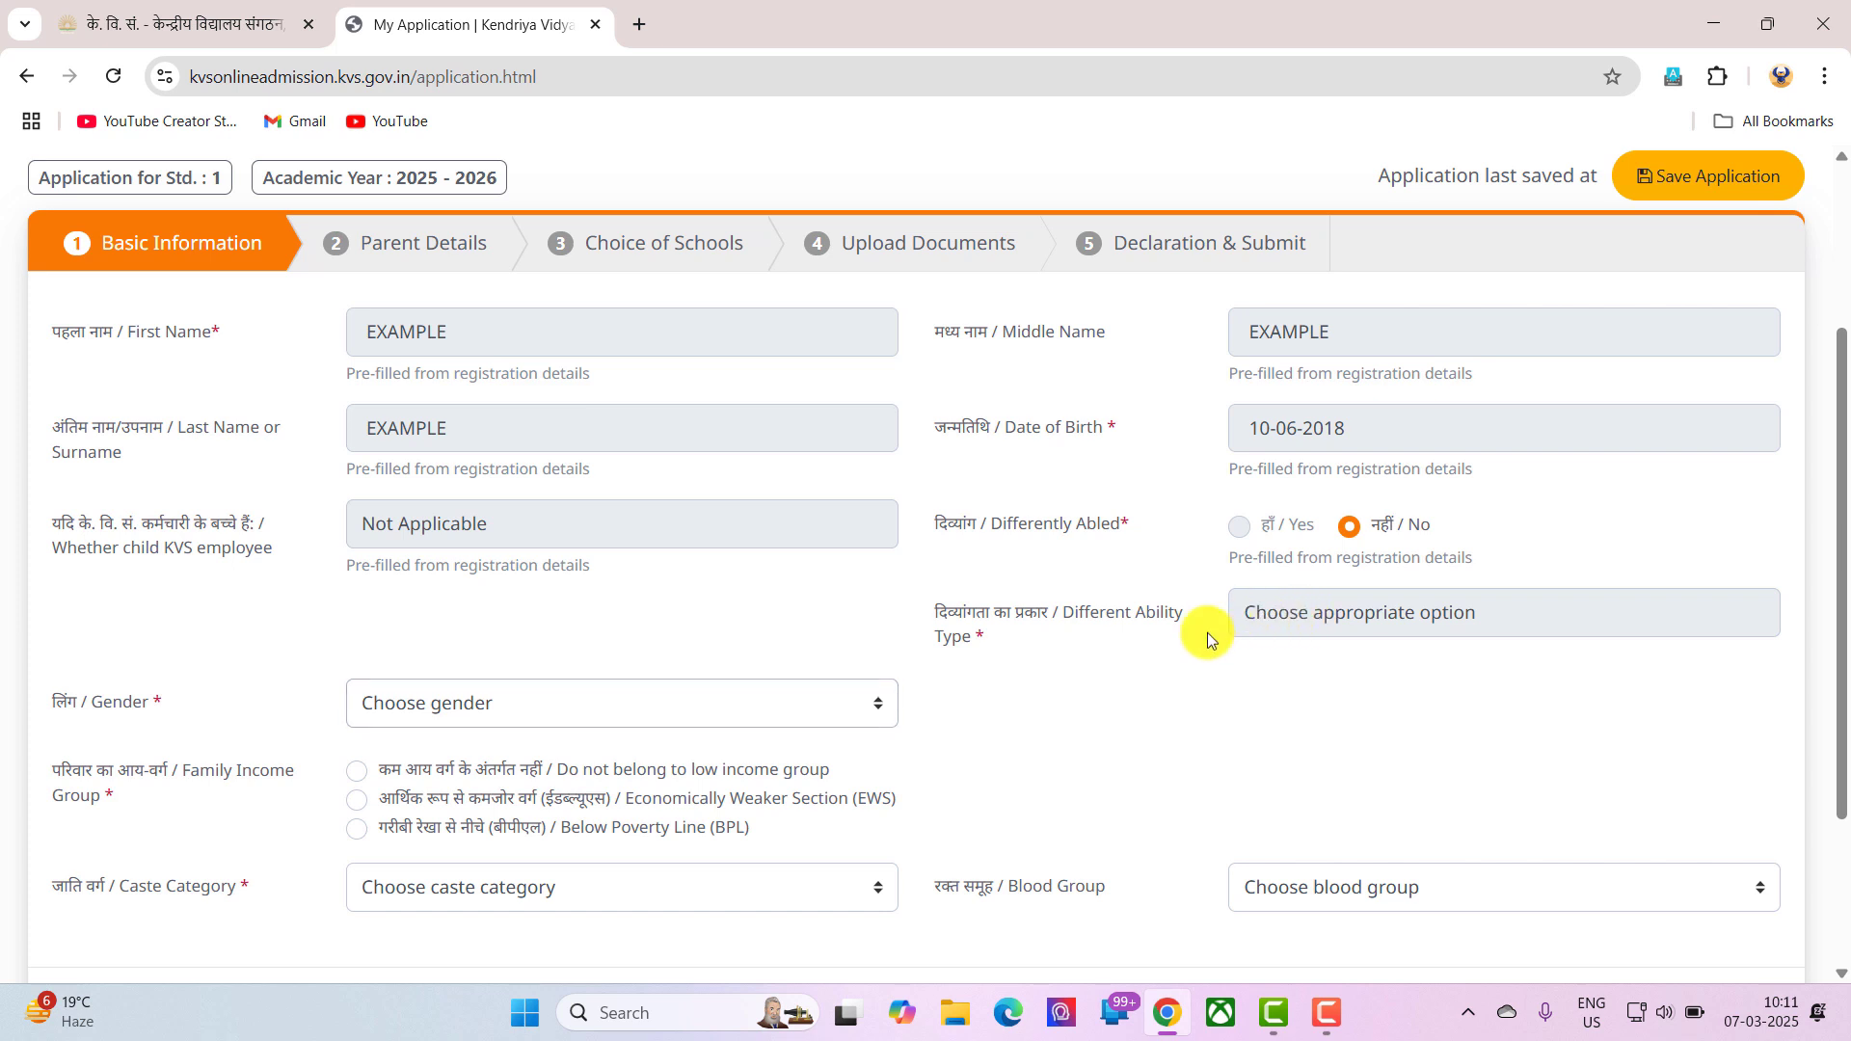
- Choose Male in the Gender dropdown, correcting an initial Female selection
{"action": "left_click", "coordinate": [871, 700]}
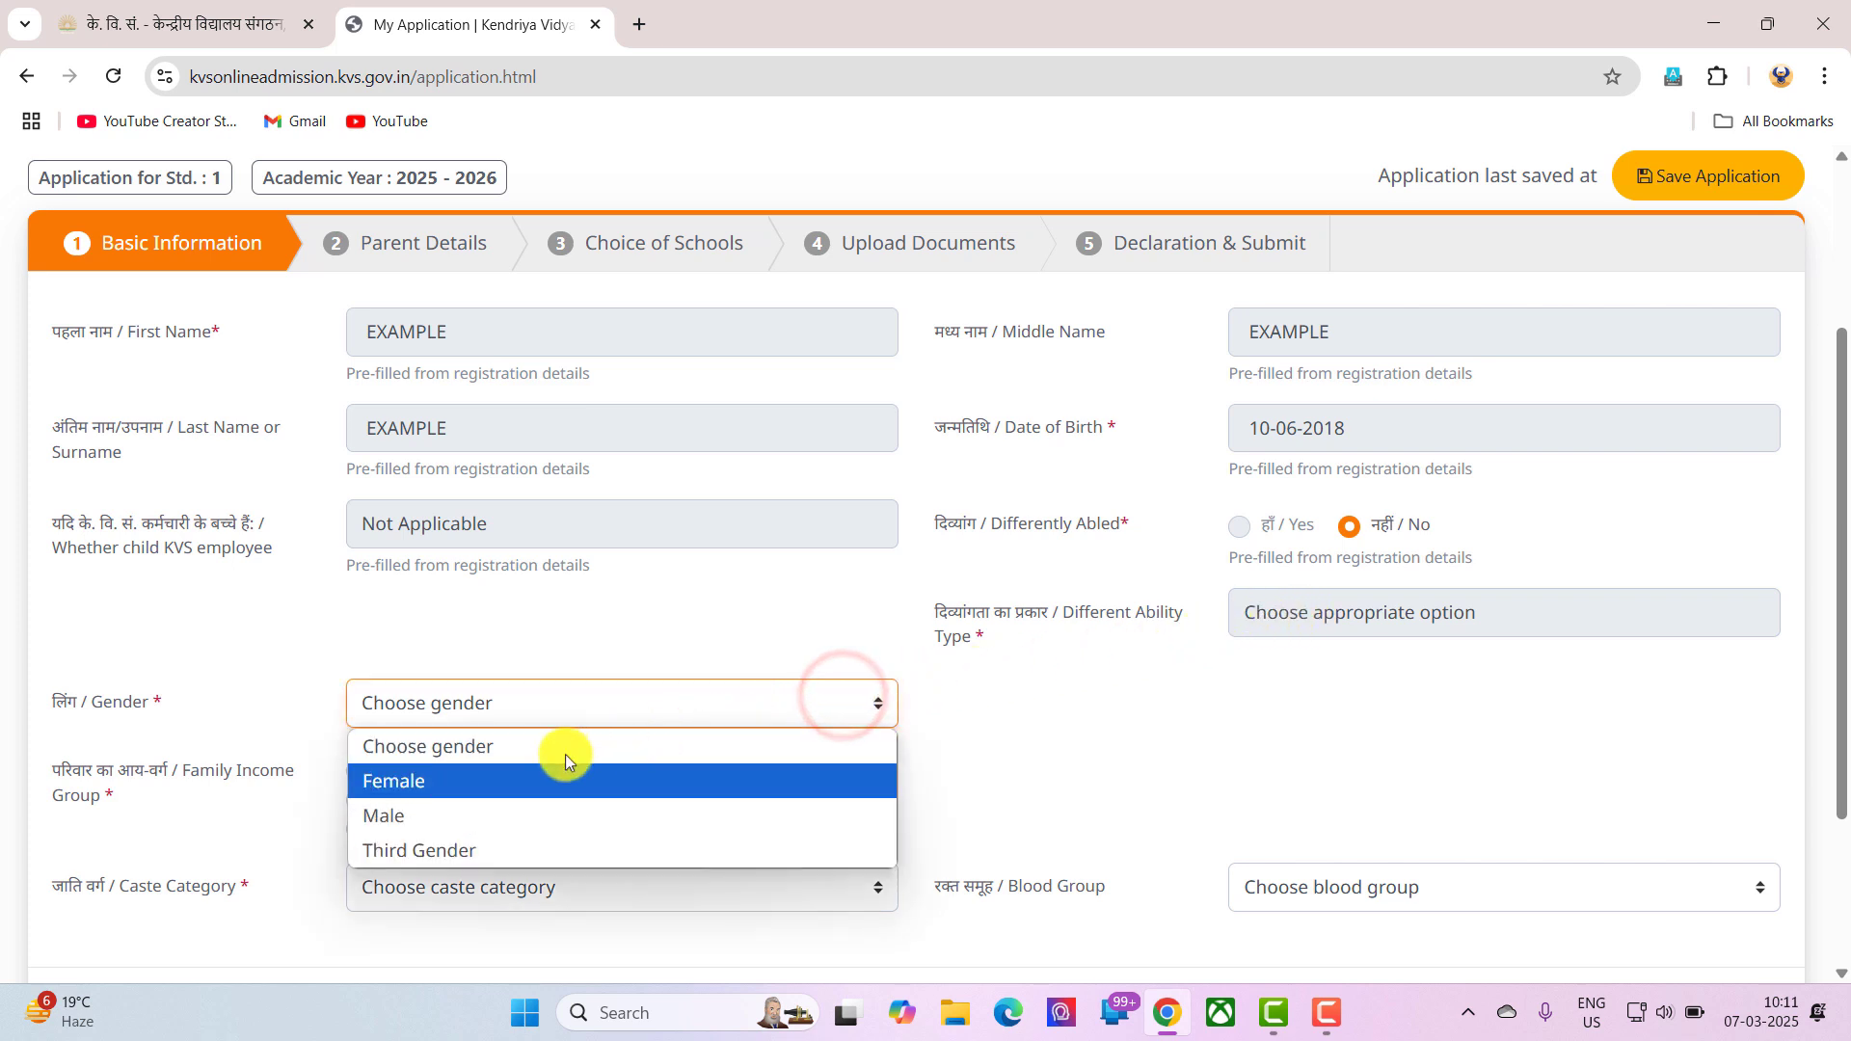
{"action": "key", "text": "Down"}
{"action": "key", "text": "Up"}
{"action": "key", "text": "Down"}
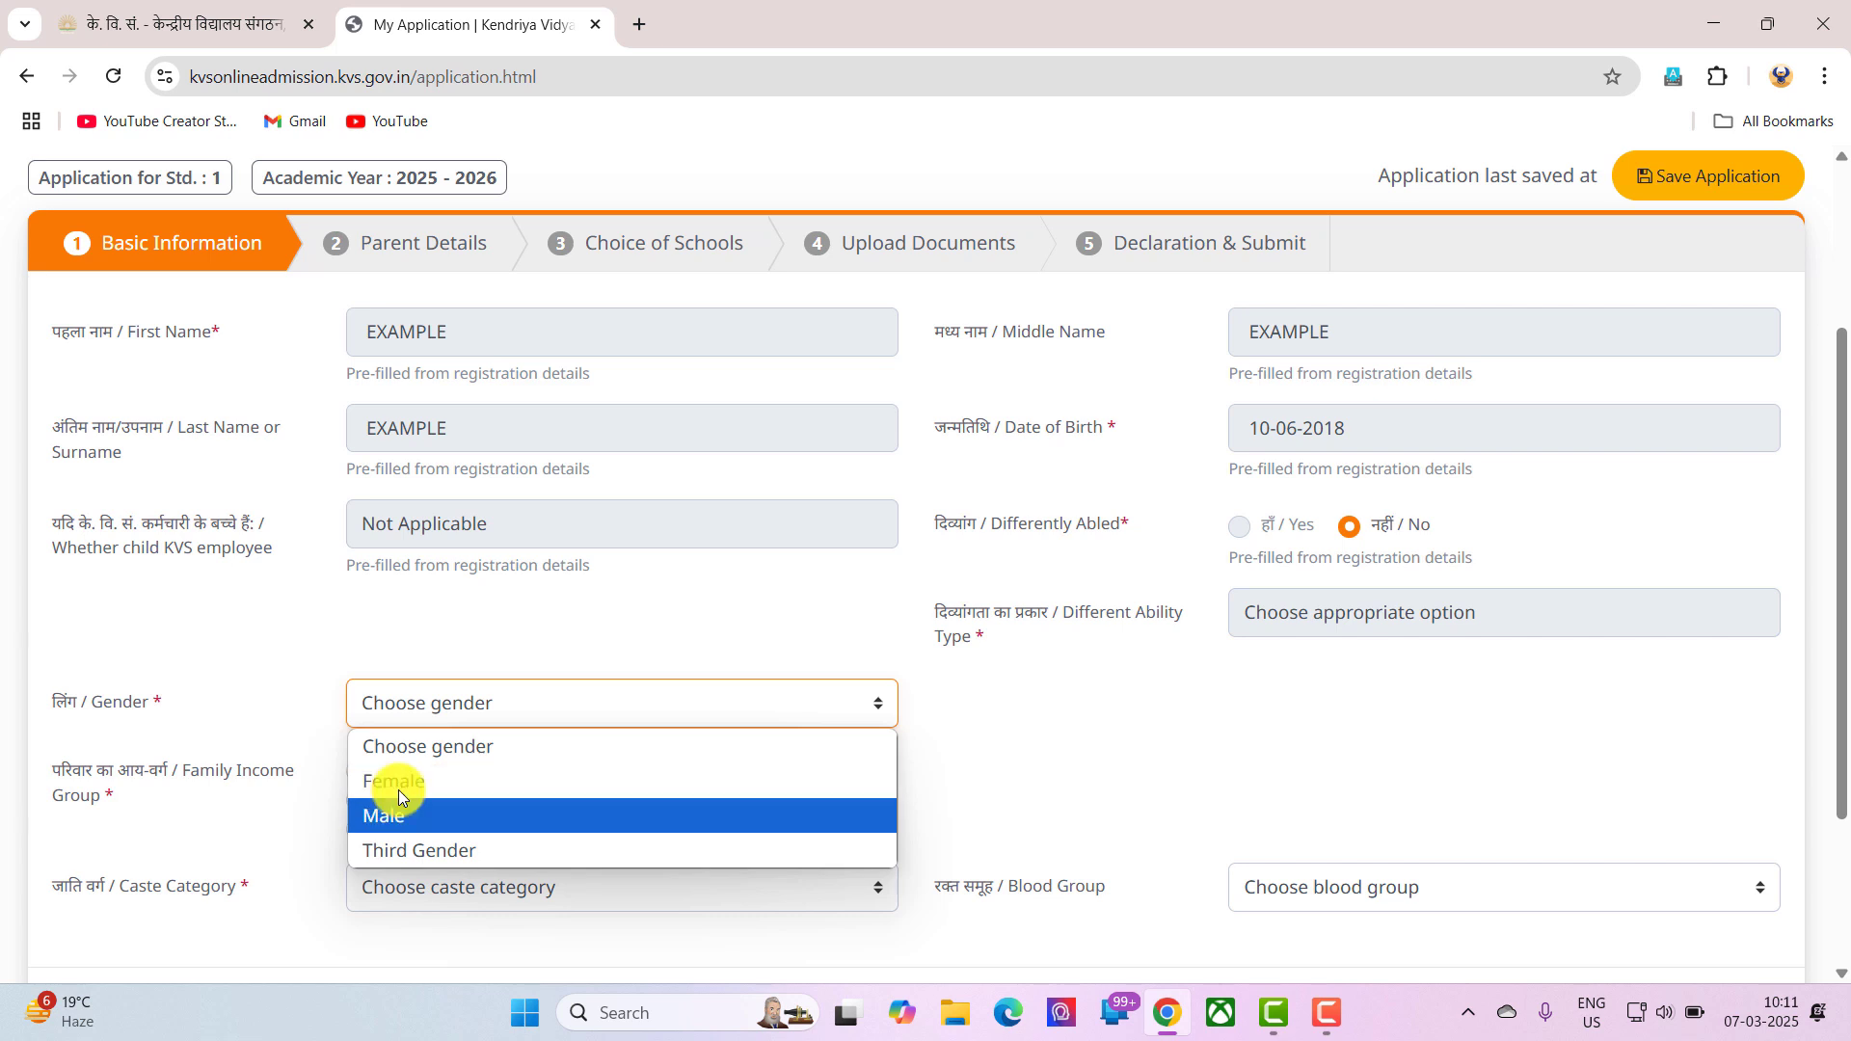
{"action": "key", "text": "Down"}
{"action": "key", "text": "Up"}
{"action": "left_click", "coordinate": [403, 789]}
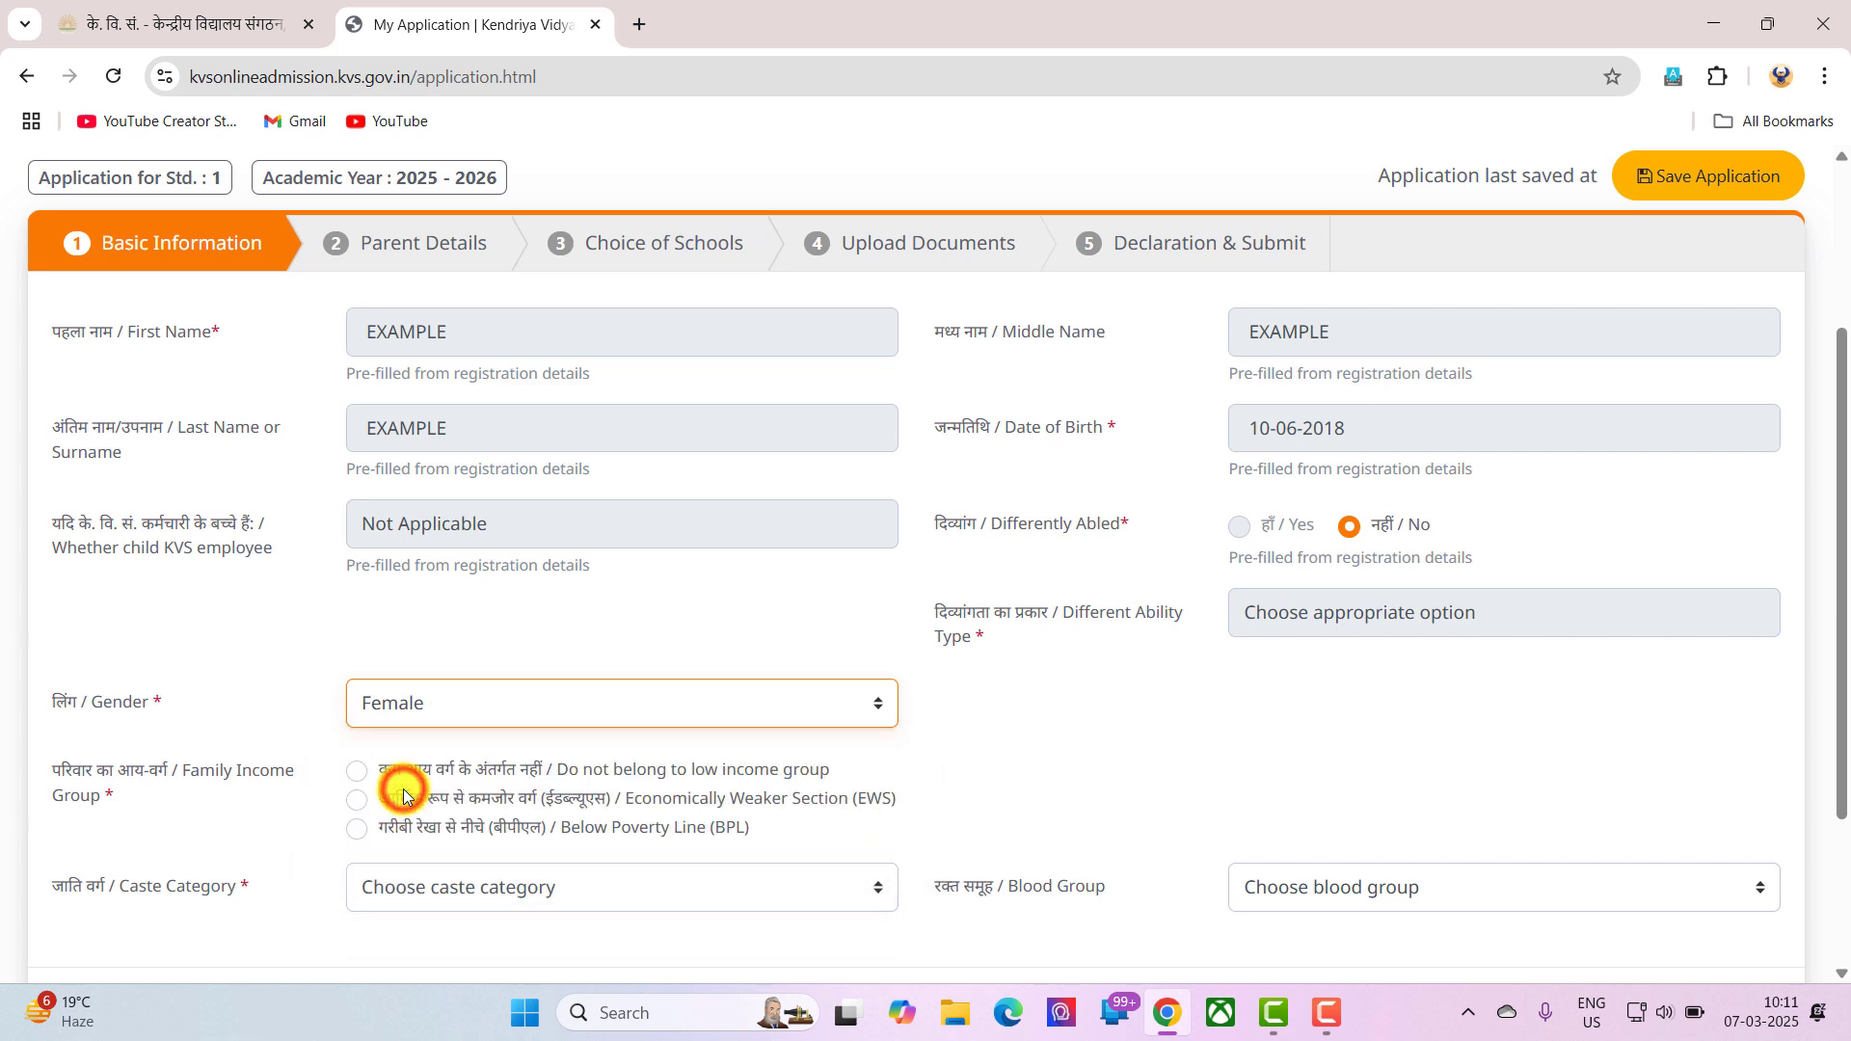
{"action": "left_click", "coordinate": [1029, 745]}
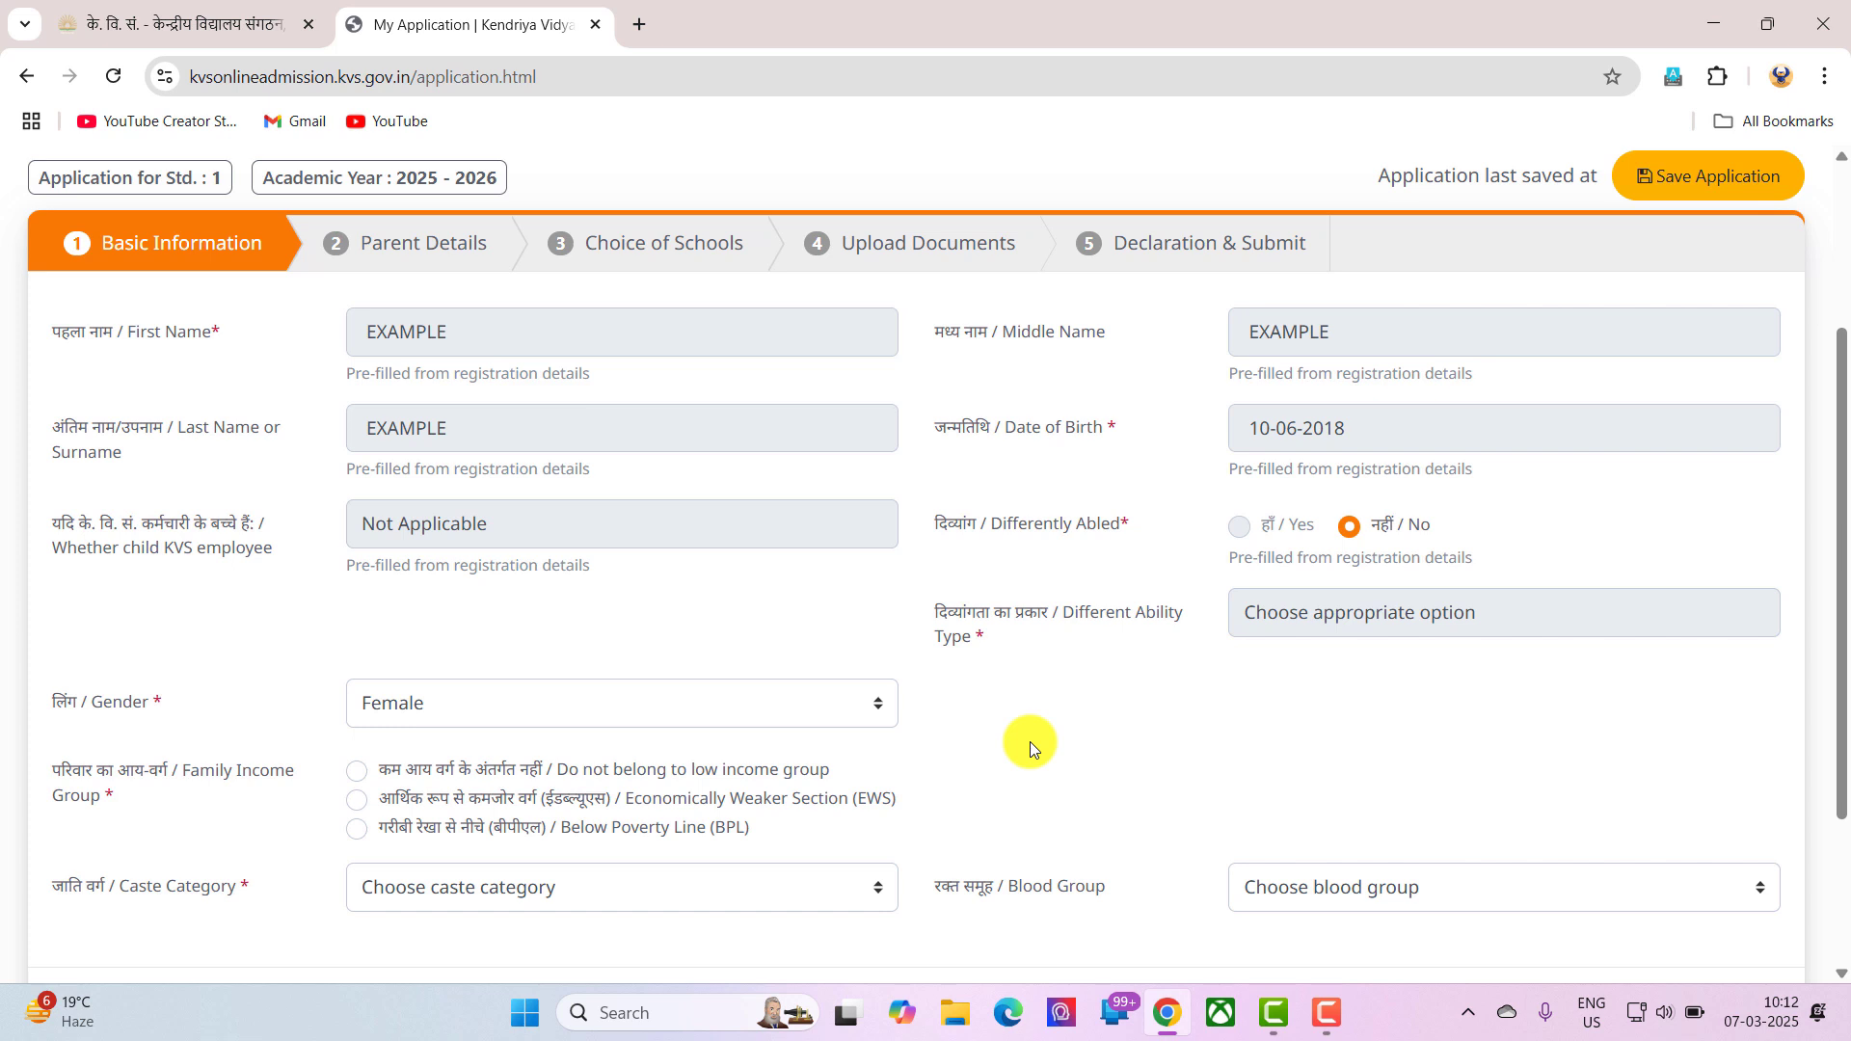
{"action": "left_click", "coordinate": [872, 703]}
{"action": "left_click", "coordinate": [483, 818]}
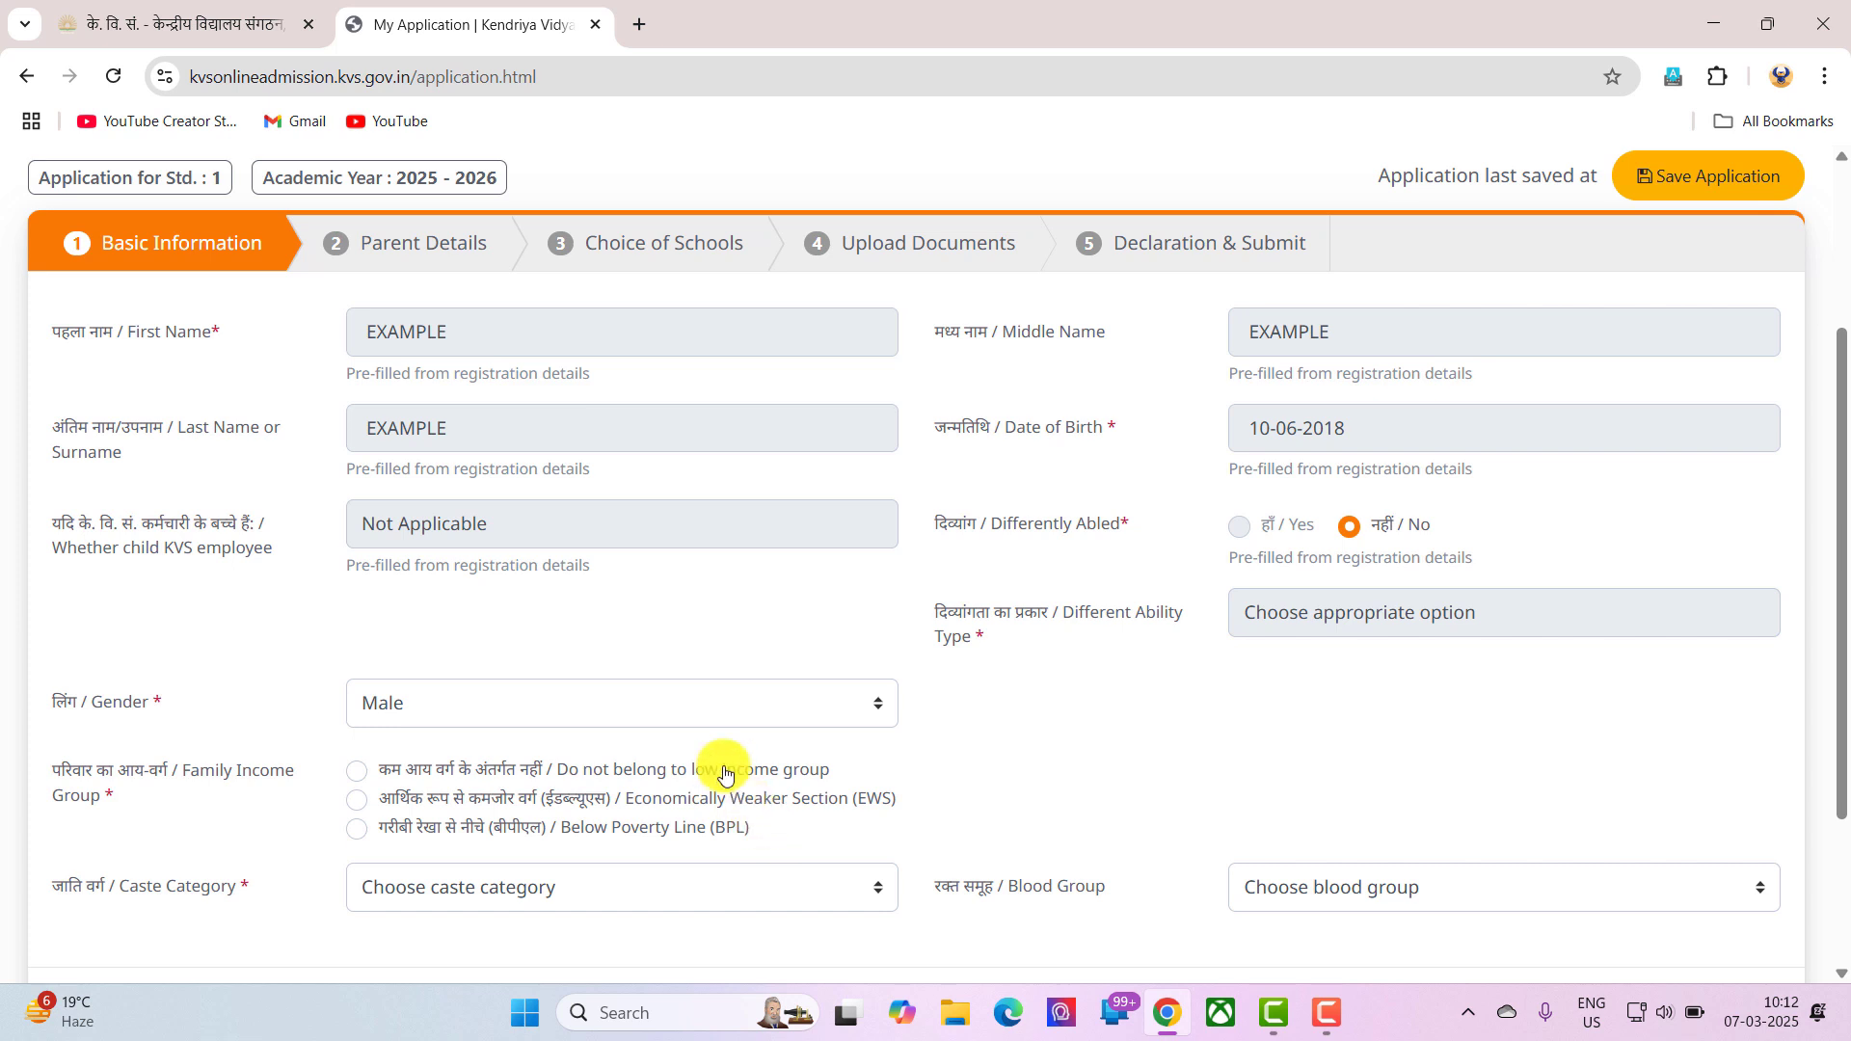
- Mark the family as EWS and enter the EWS certificate number
{"action": "left_click", "coordinate": [357, 773]}
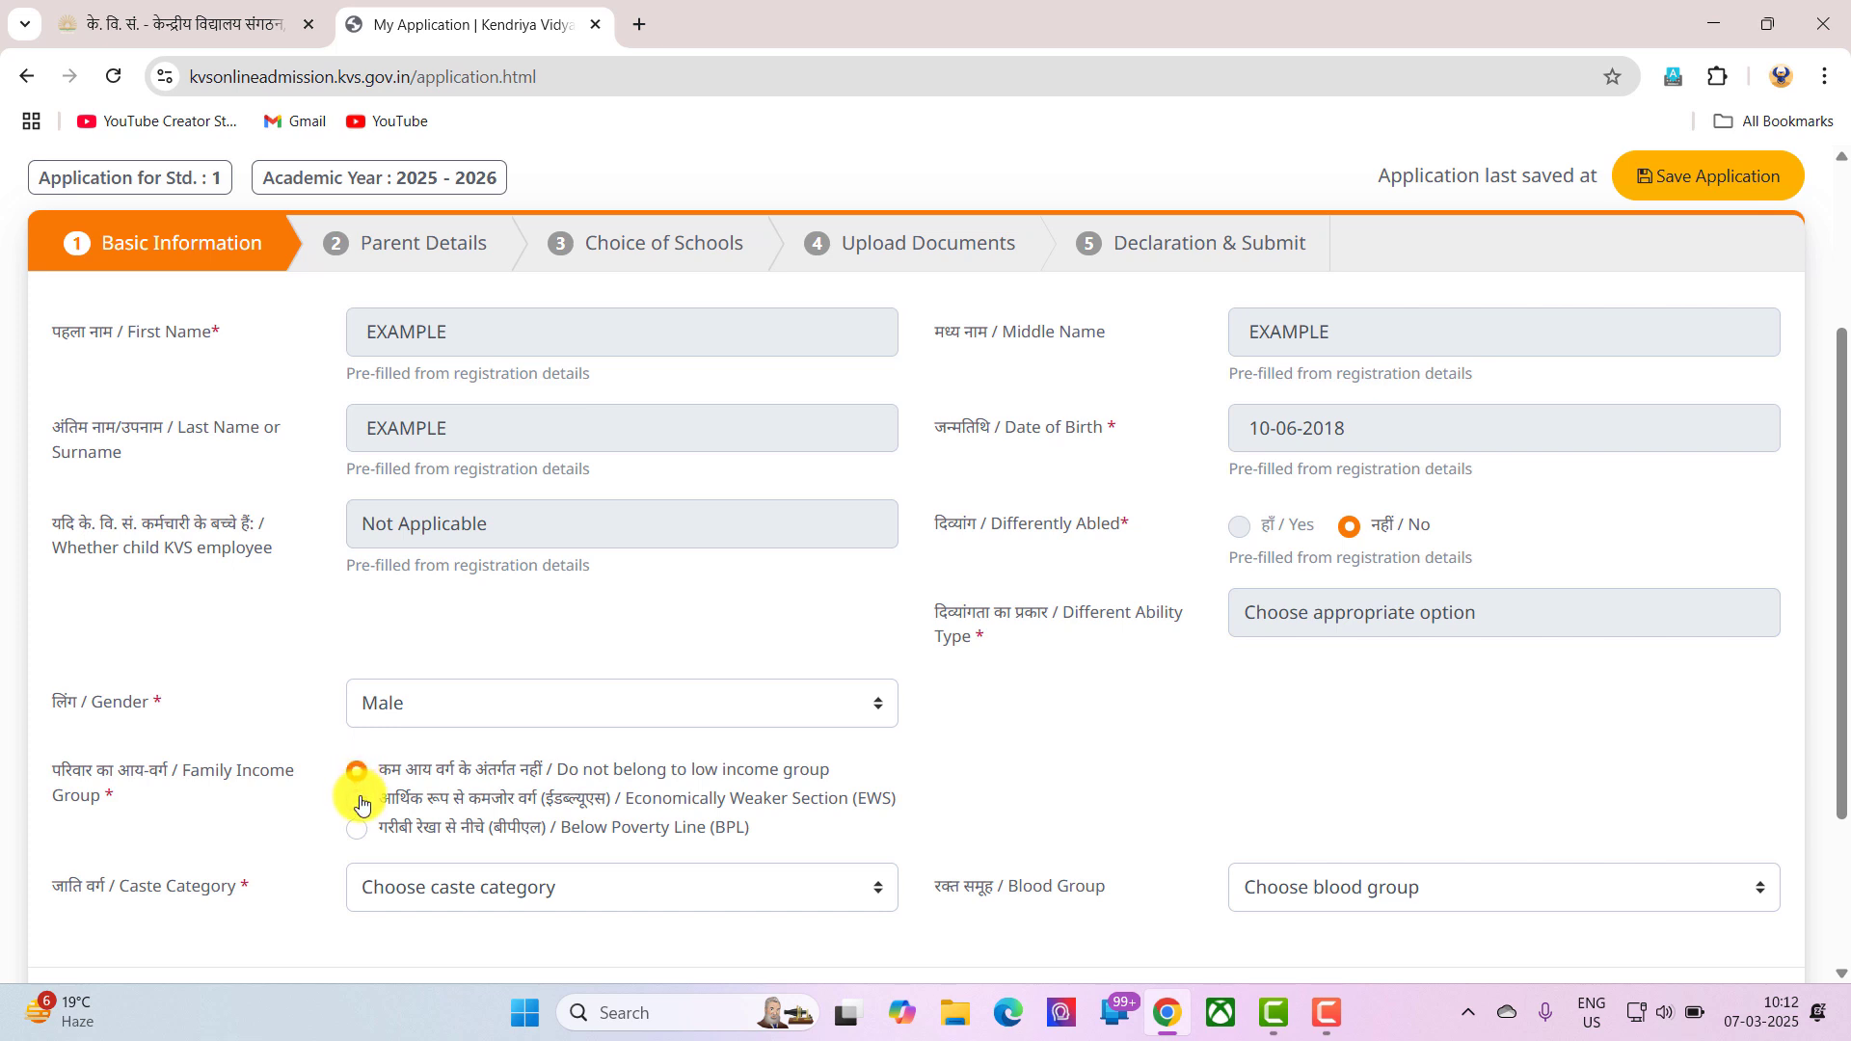
{"action": "left_click", "coordinate": [359, 800]}
{"action": "left_click", "coordinate": [1304, 783]}
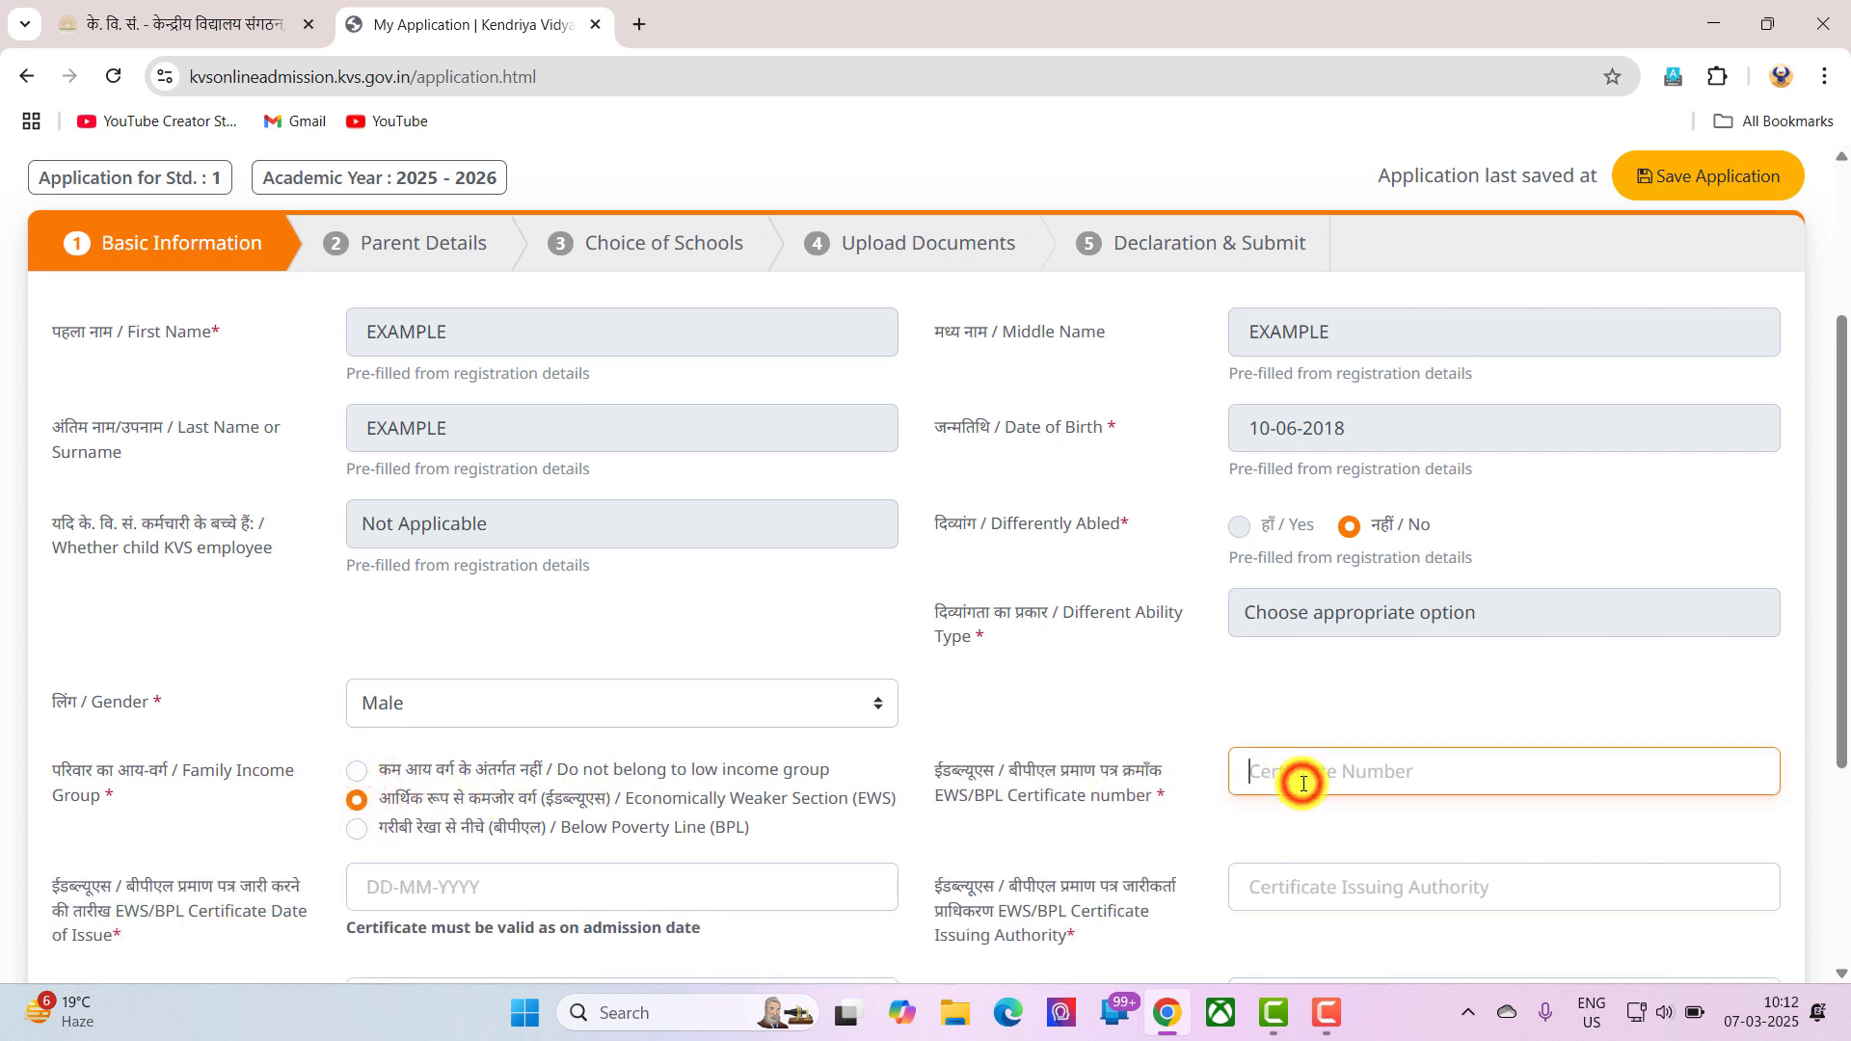
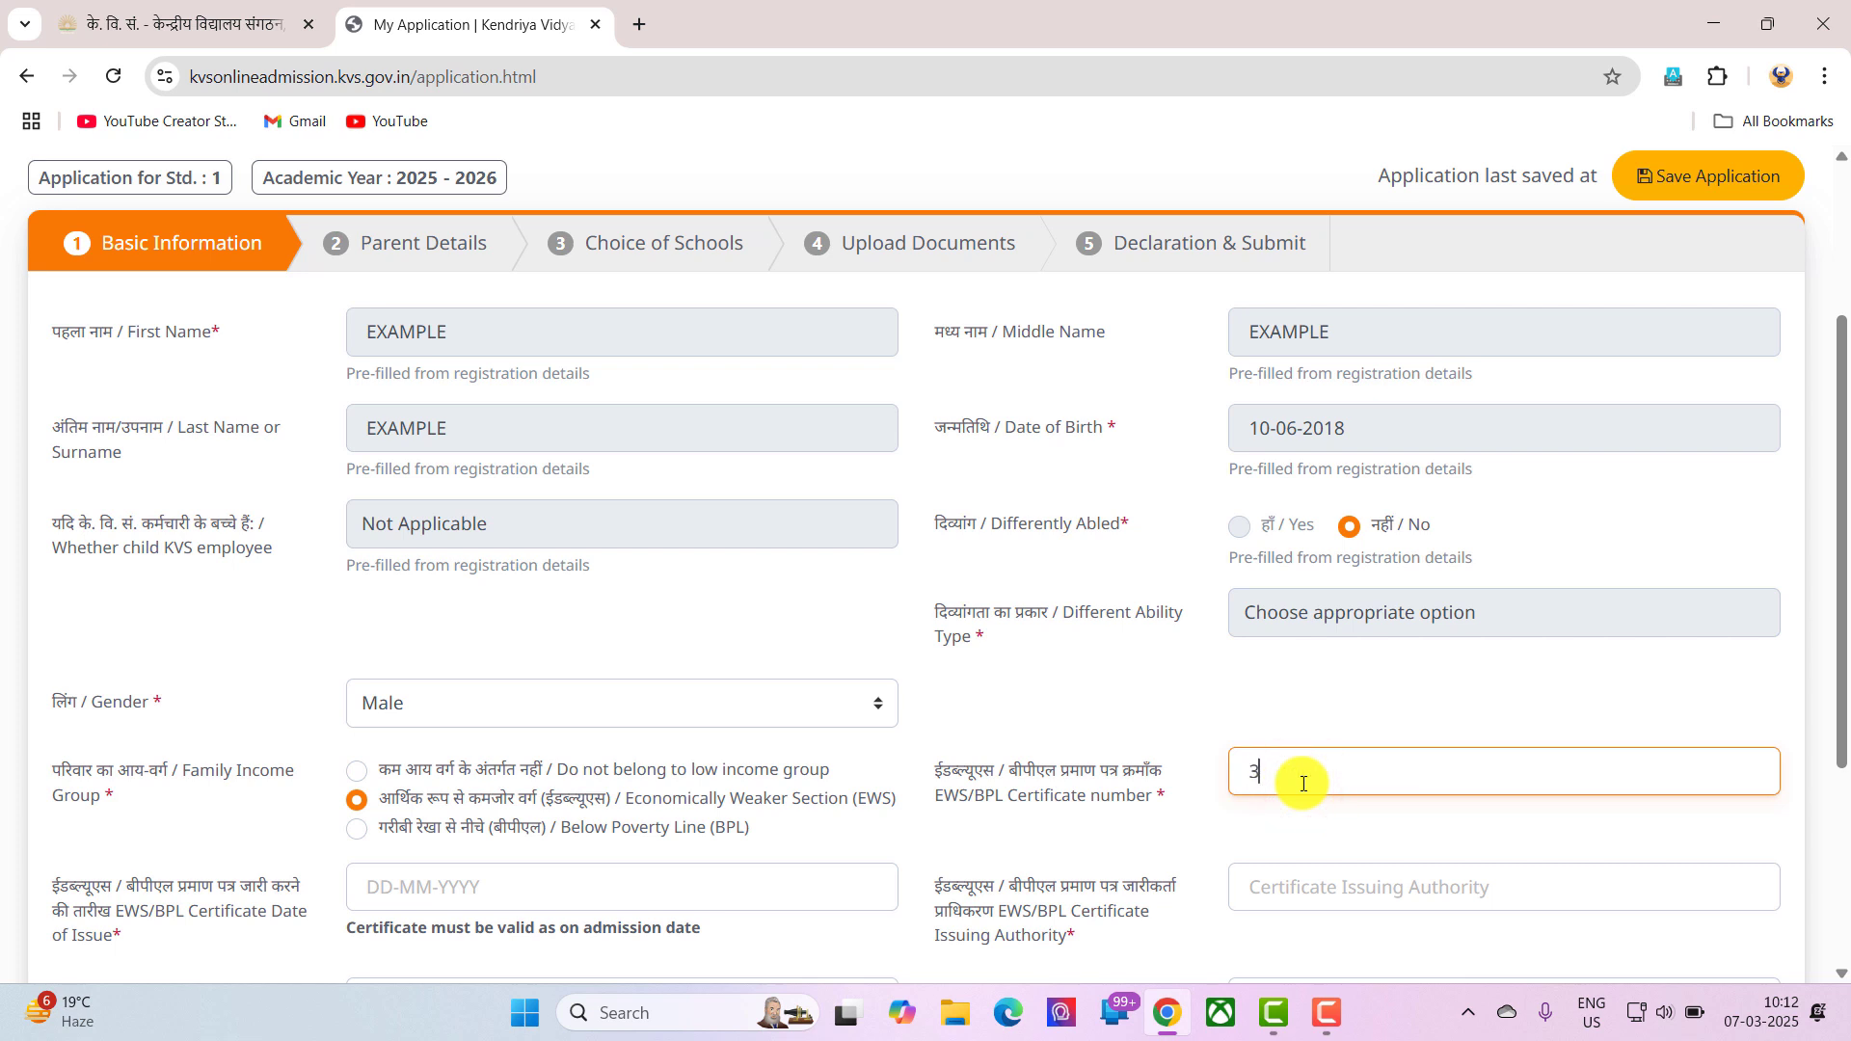
- Set the certificate issue date to 26-02-2025 and the issuing authority to SDM
{"action": "left_click", "coordinate": [423, 892]}
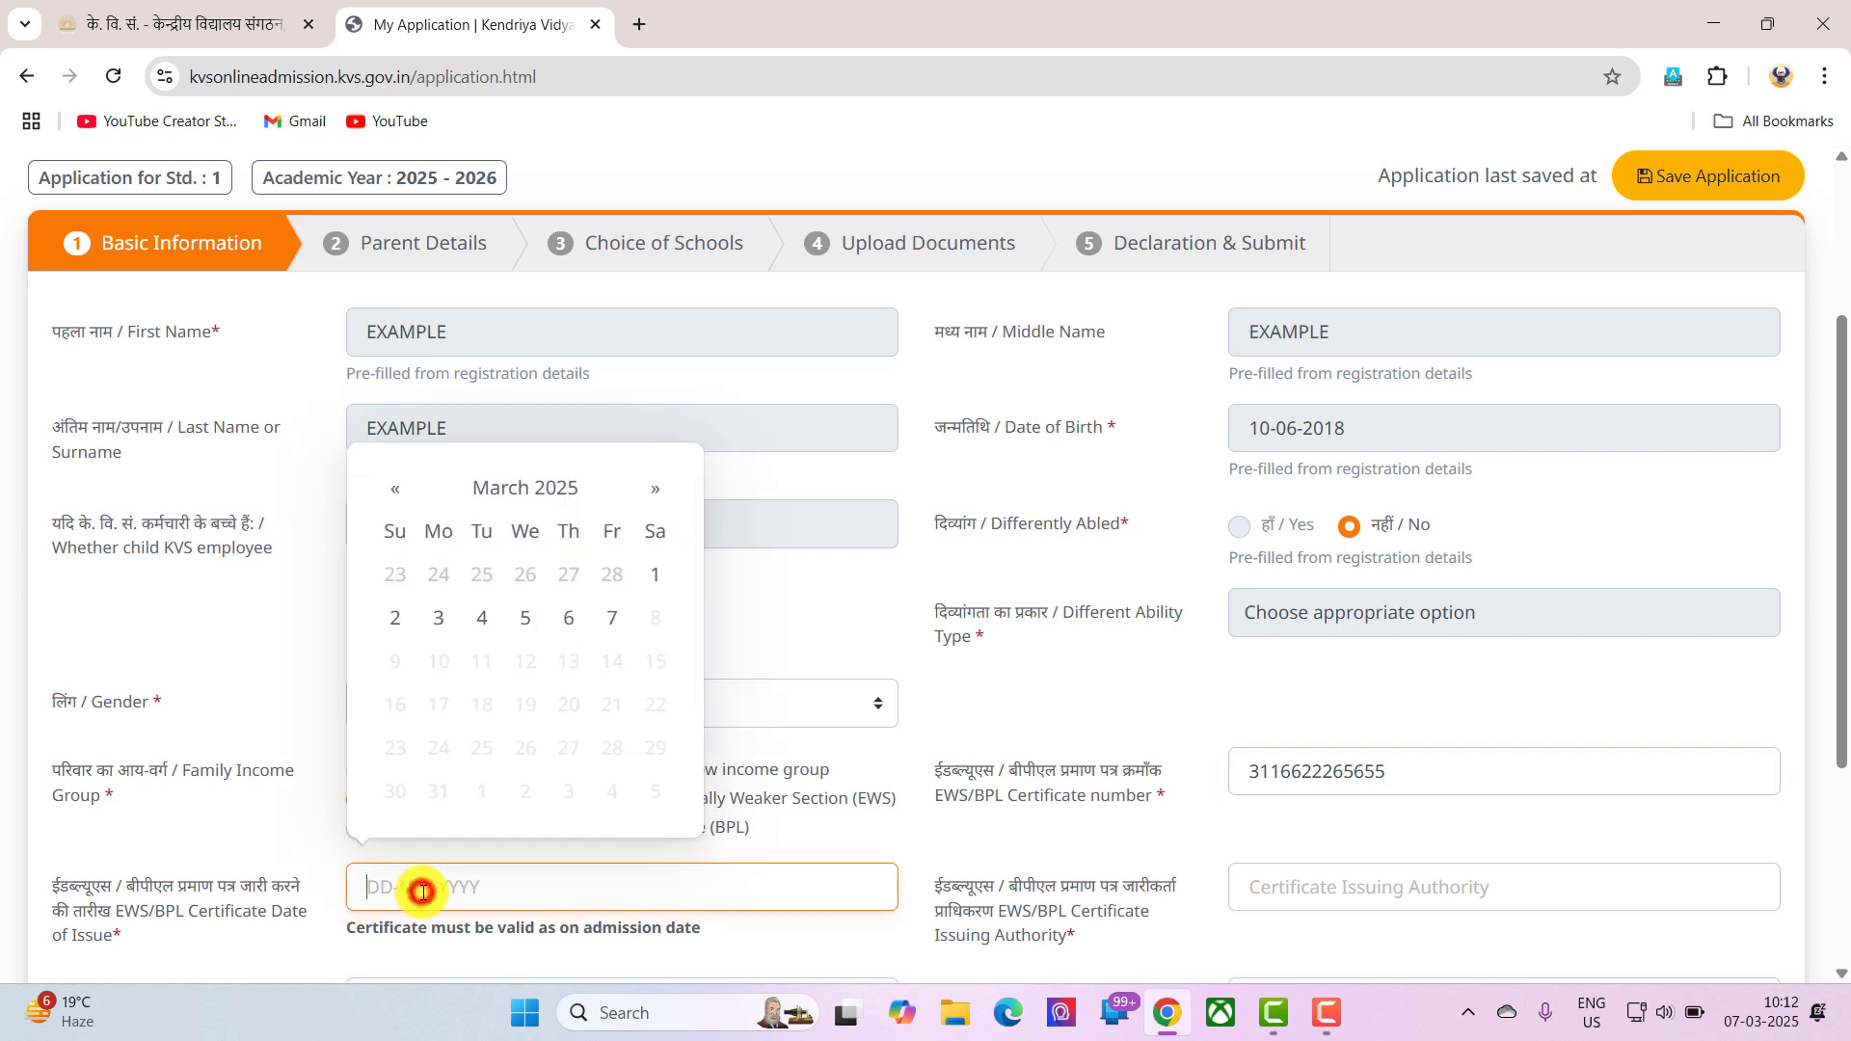
{"action": "left_click", "coordinate": [394, 489]}
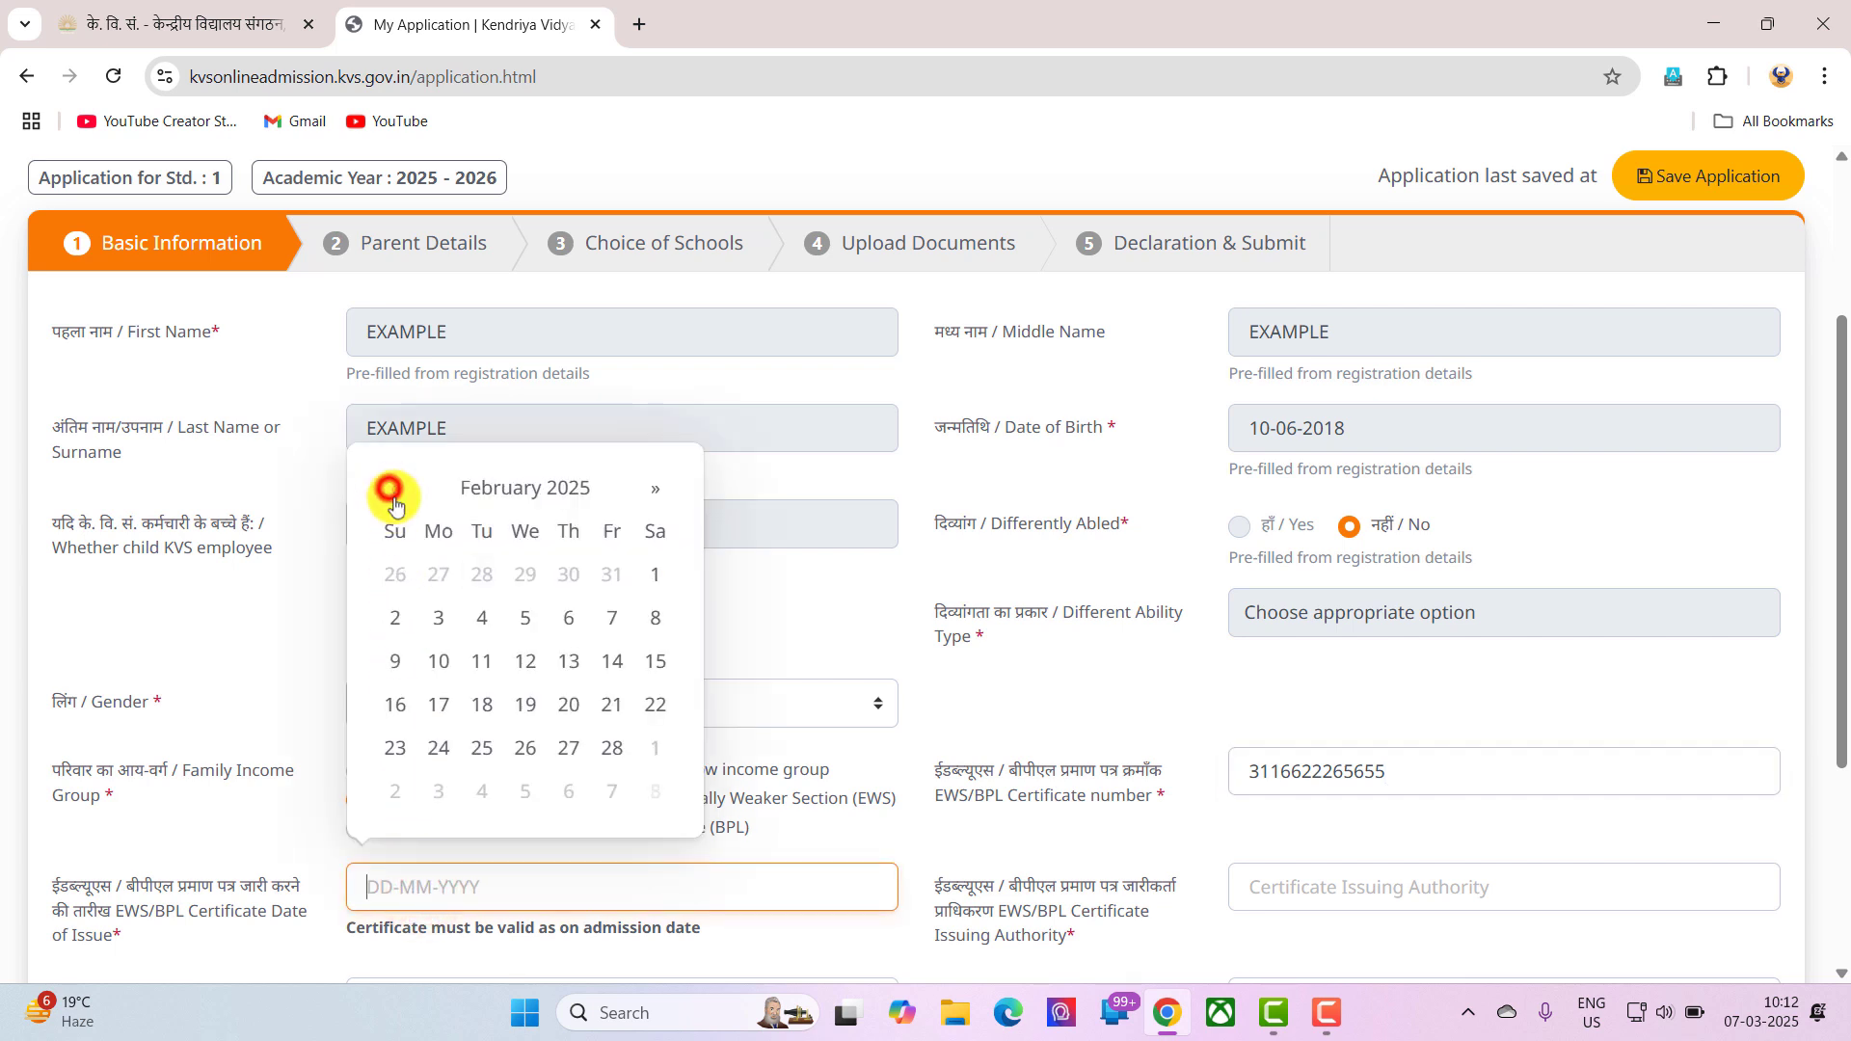
{"action": "left_click", "coordinate": [533, 749]}
{"action": "left_click", "coordinate": [1342, 898]}
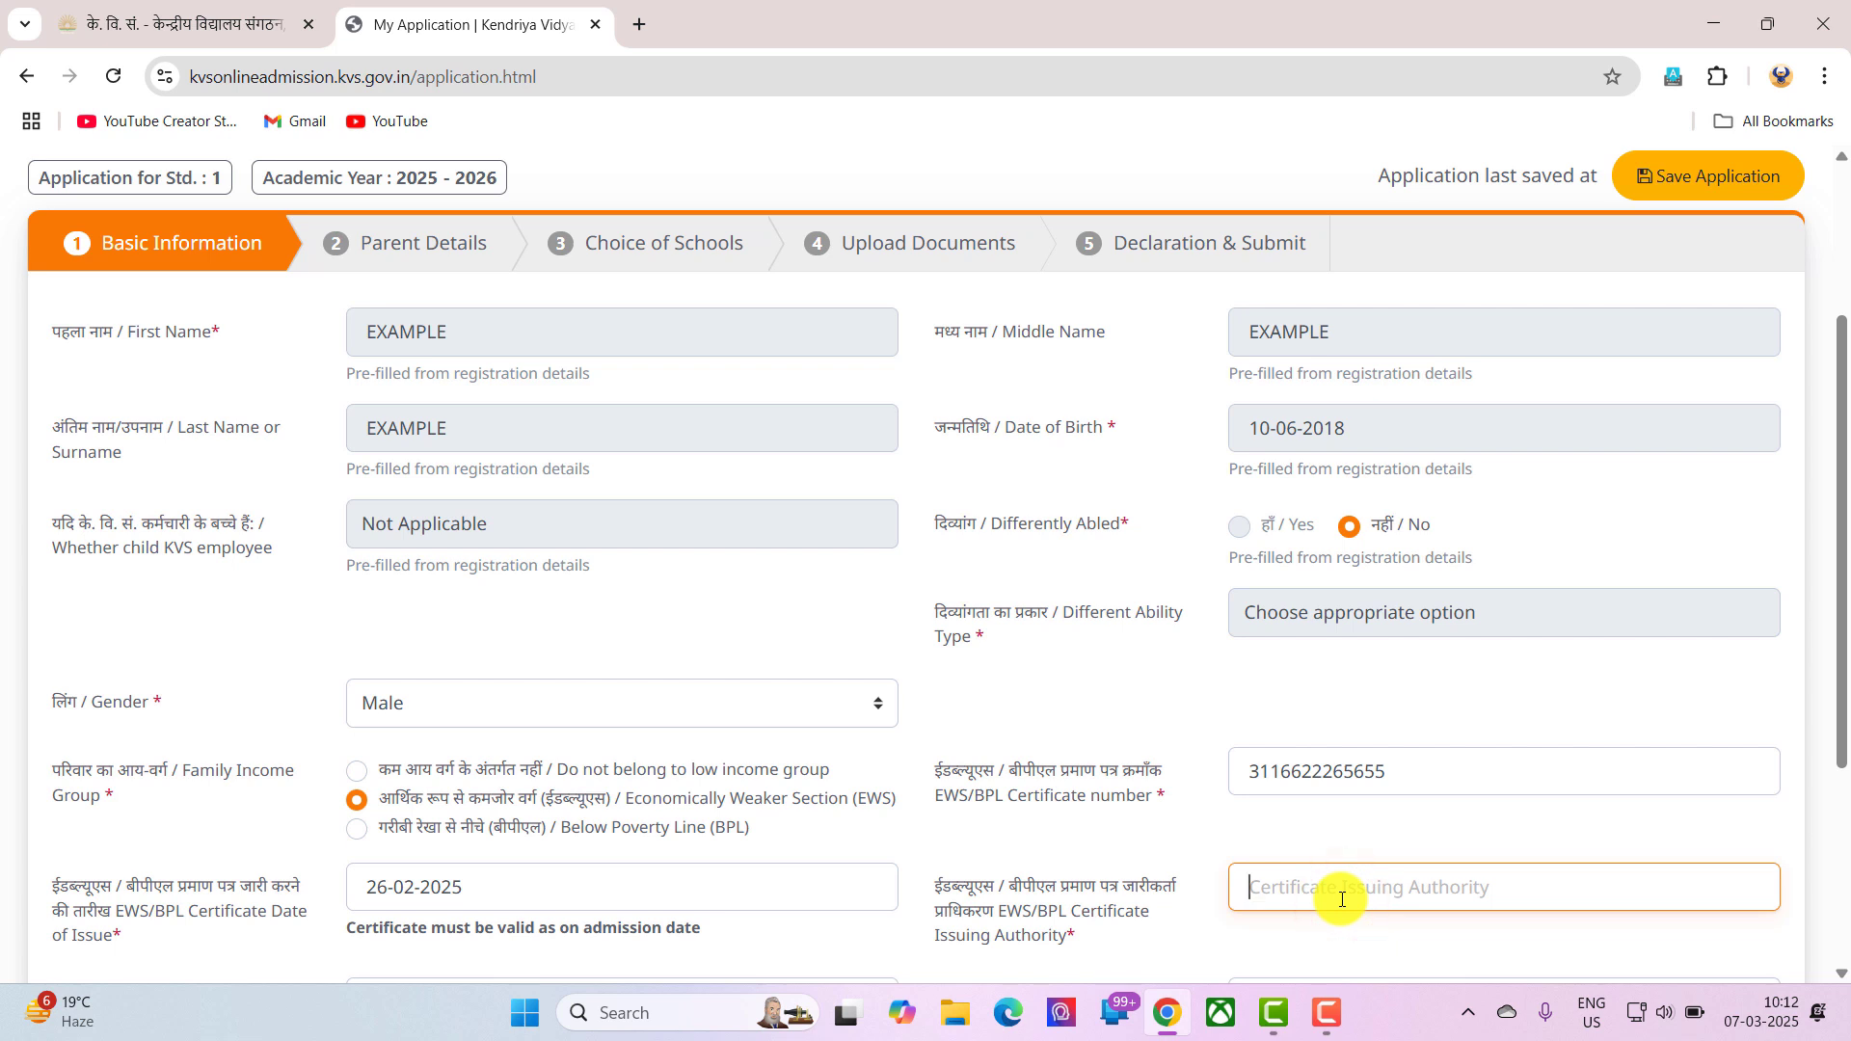
{"action": "type", "text": "SDM"}
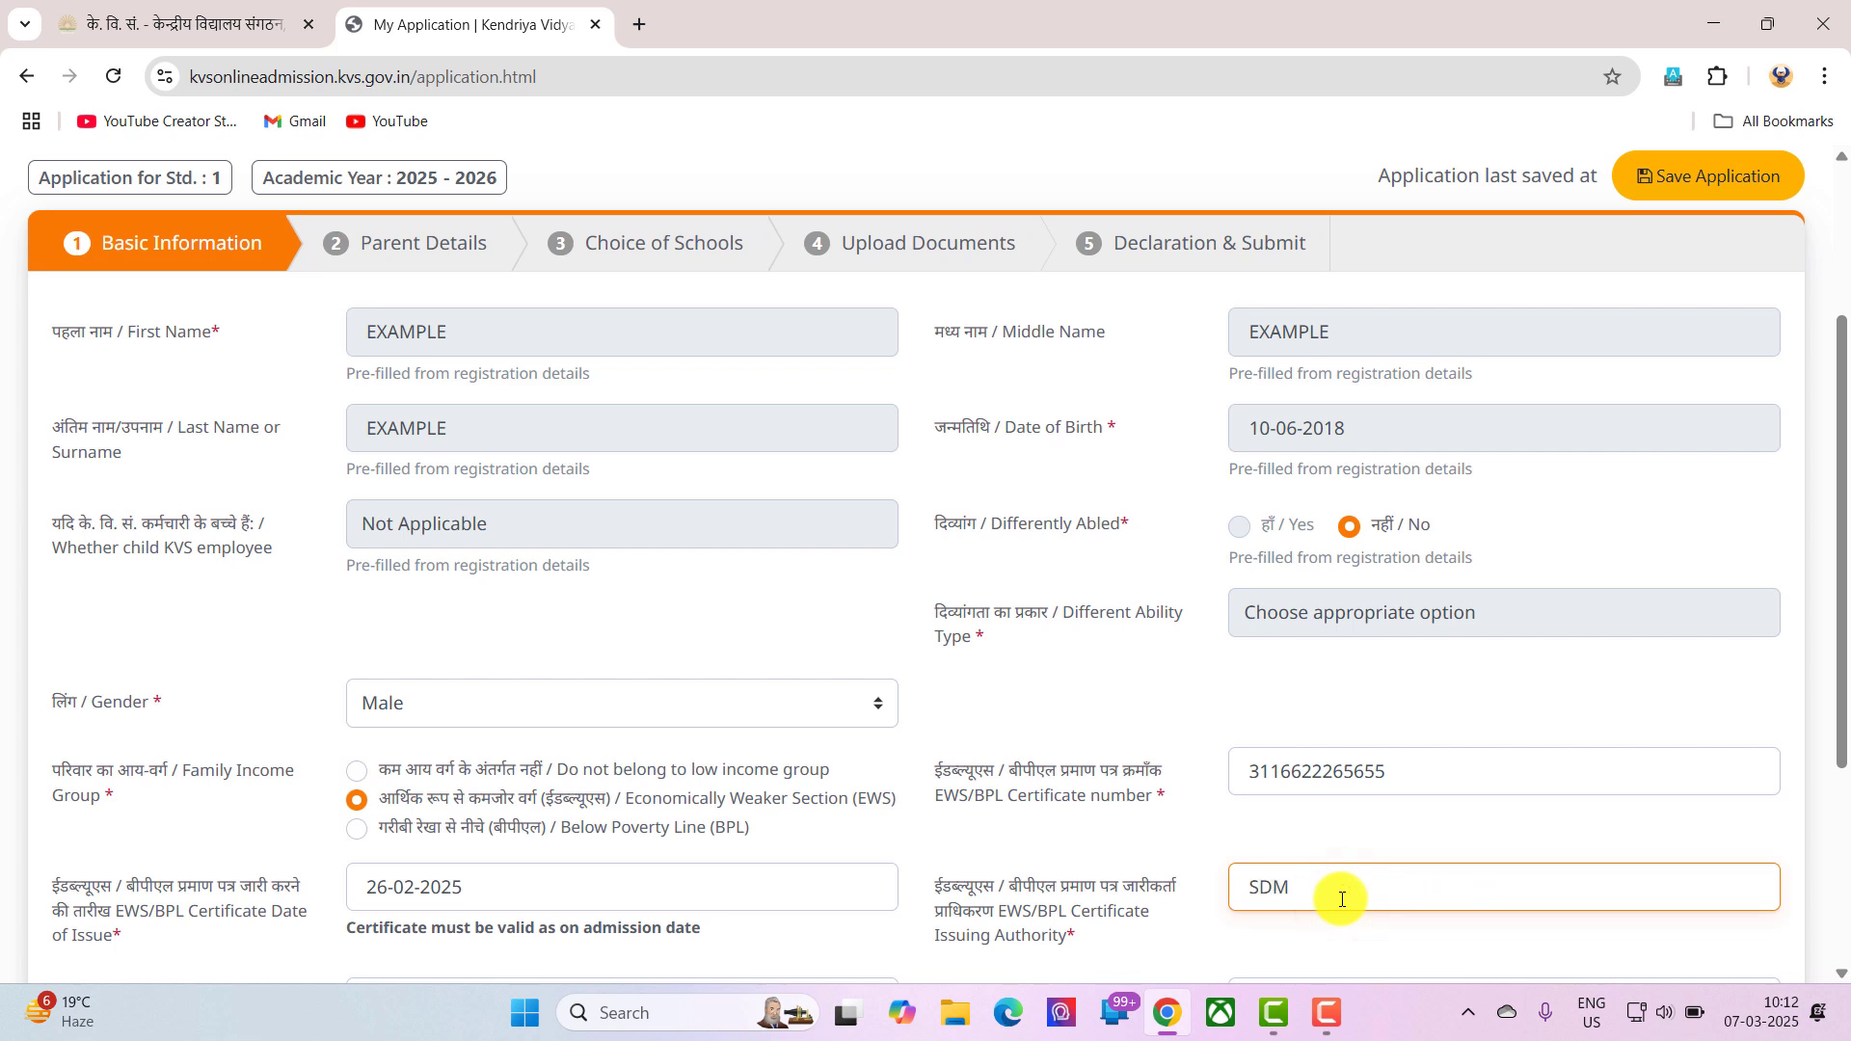
{"action": "left_click", "coordinate": [1169, 781]}
{"action": "scroll", "coordinate": [1173, 821], "scroll_direction": "down", "scroll_amount": 1}
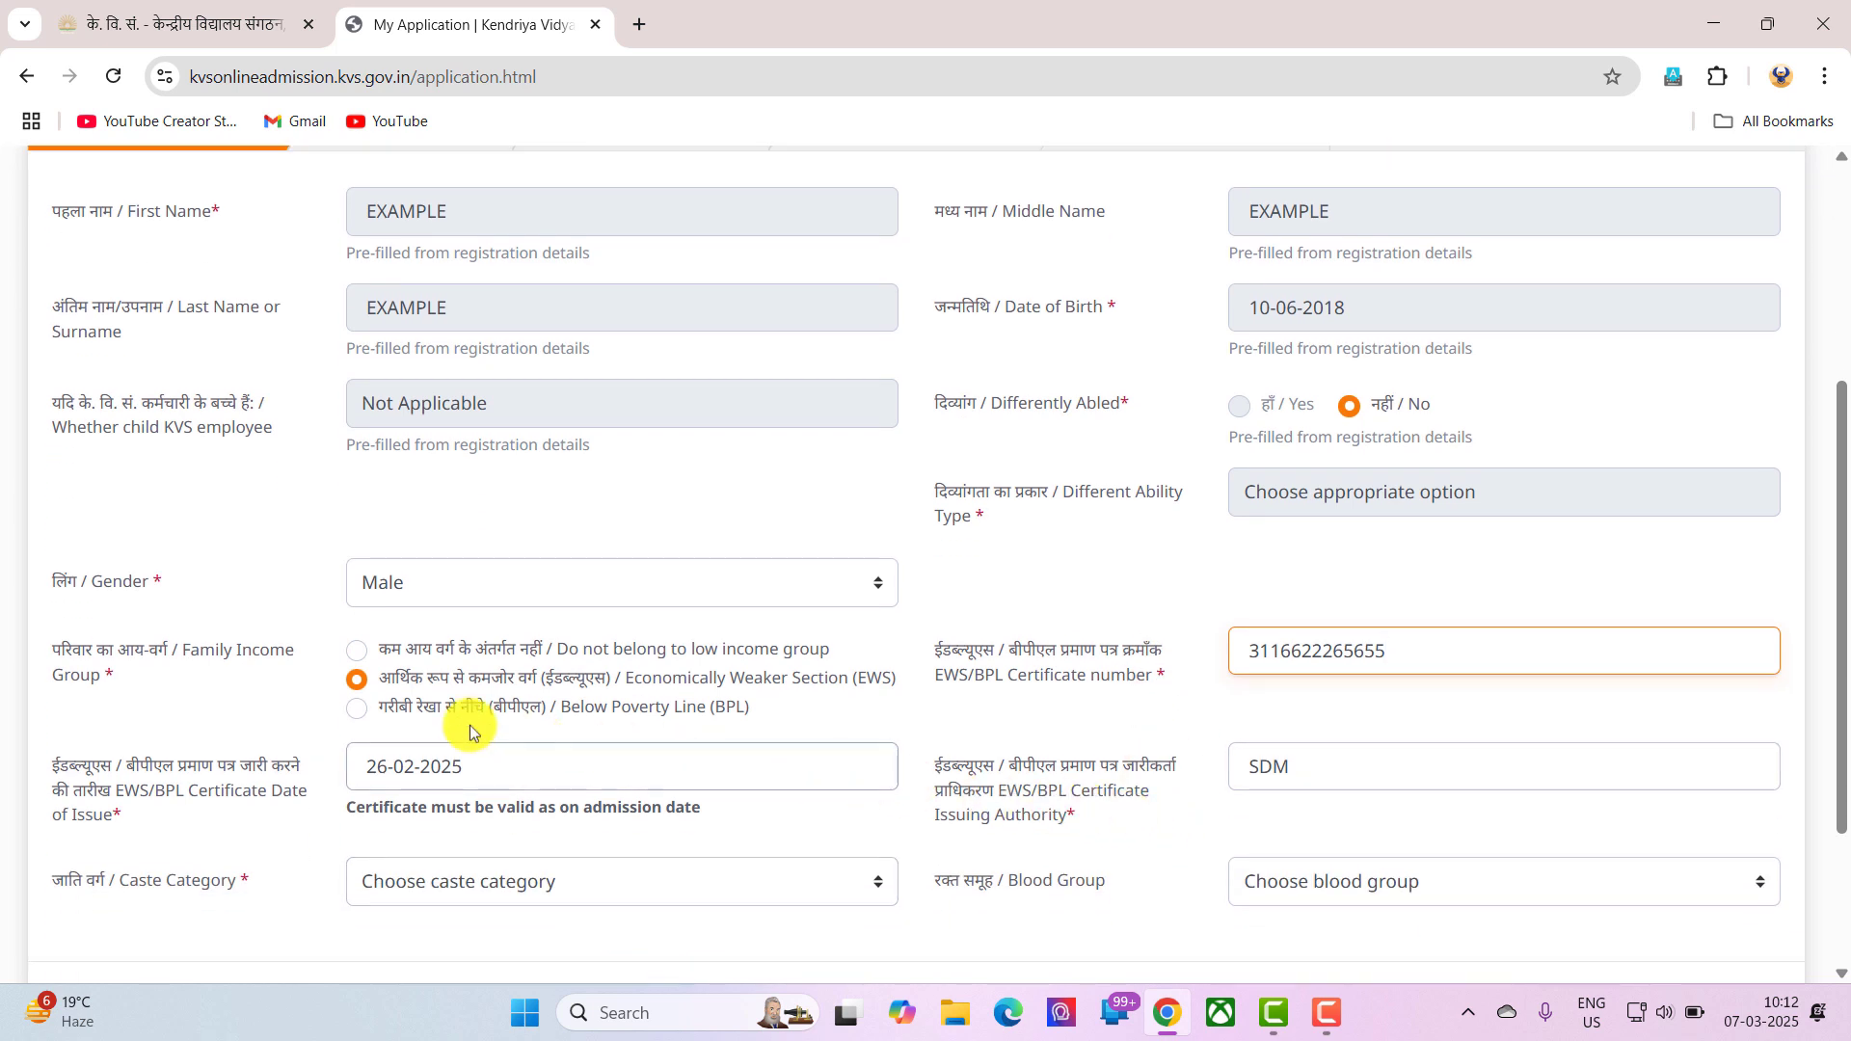
- Try Below Poverty Line with a certificate number, 4 February 2025 issue date and TAHSILDAAR authority, then choose not low income
{"action": "left_click", "coordinate": [355, 714]}
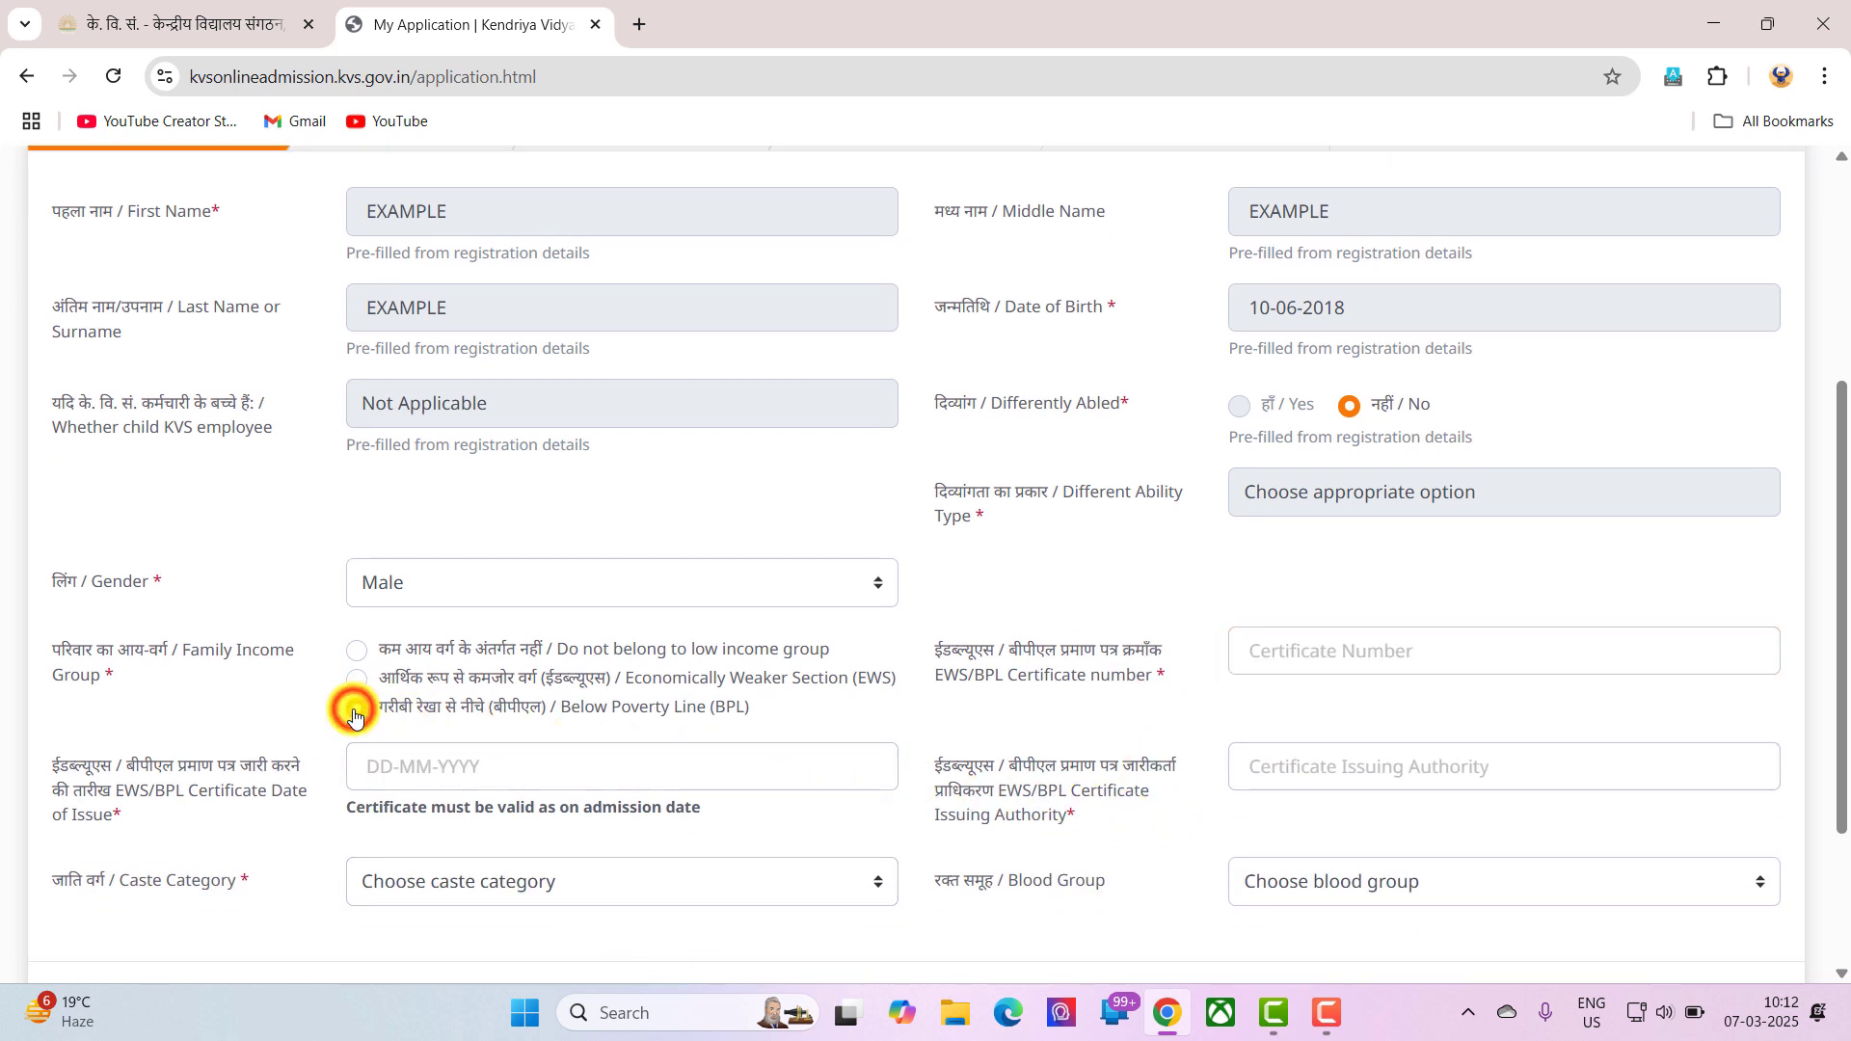
{"action": "left_click", "coordinate": [1303, 656]}
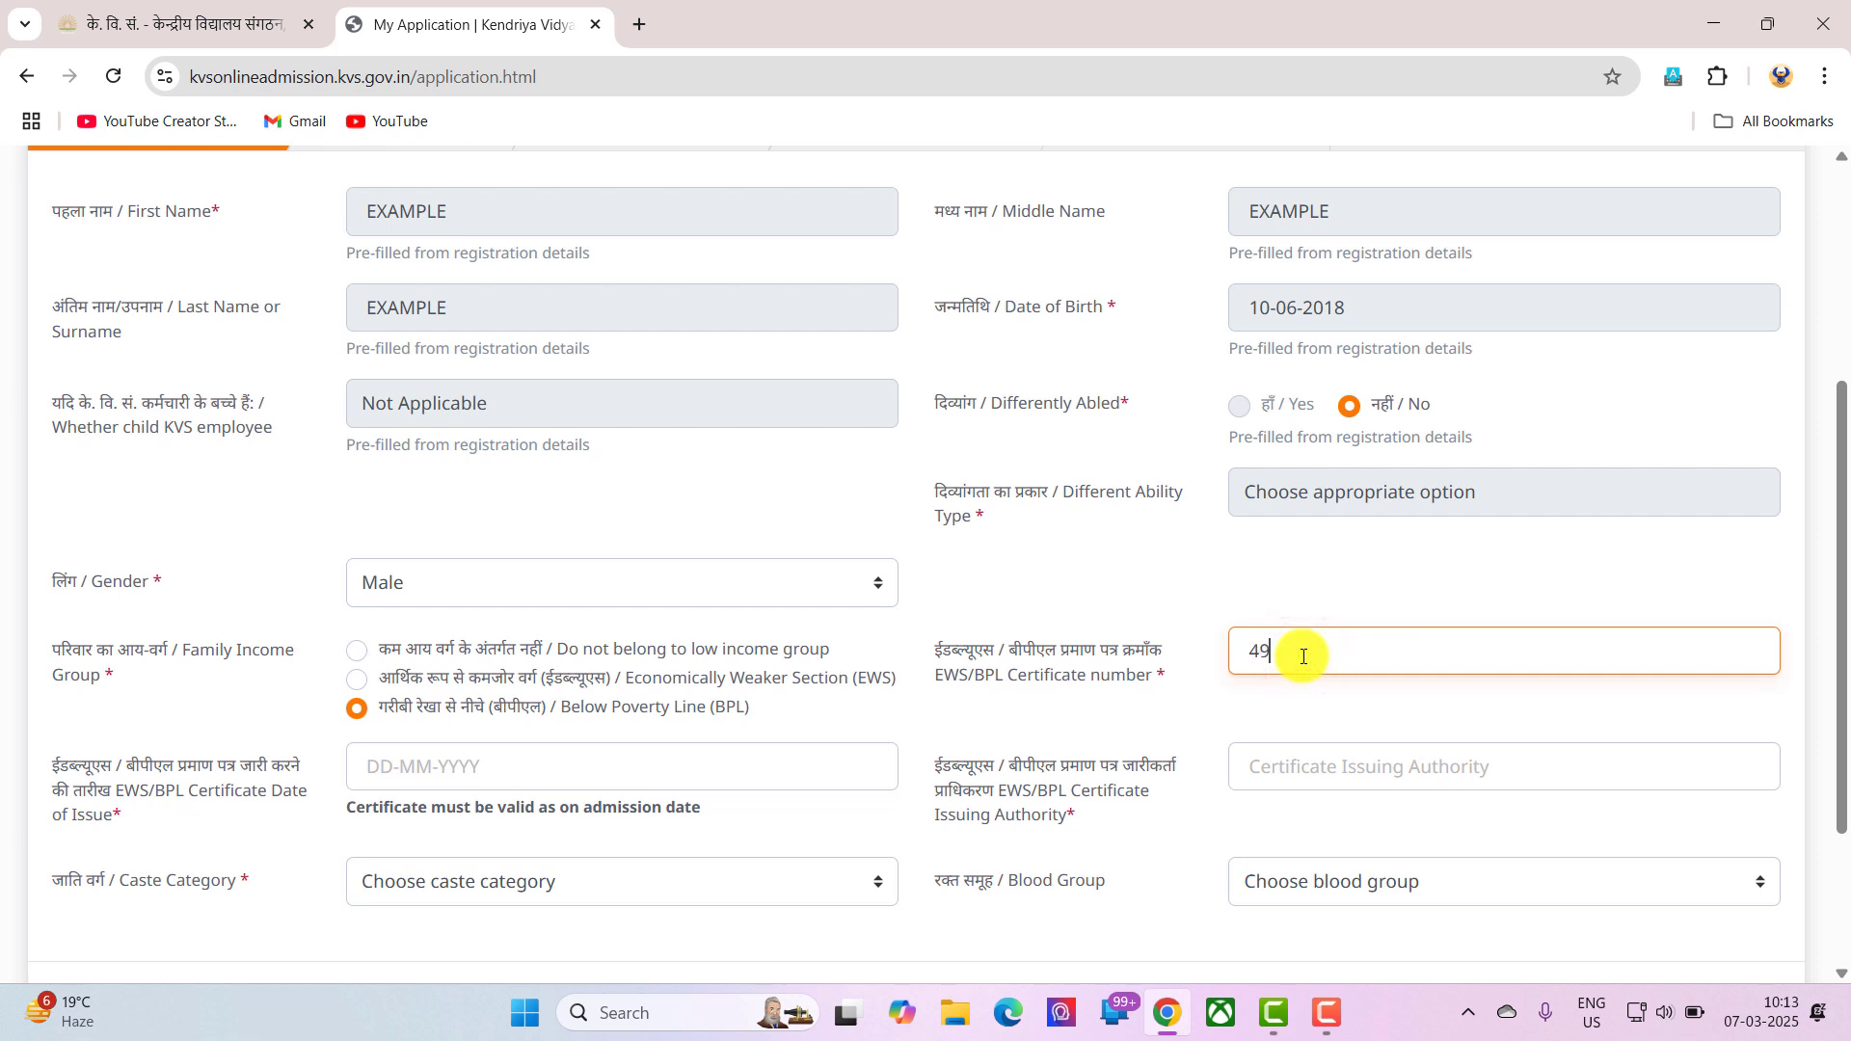
{"action": "left_click", "coordinate": [391, 771]}
{"action": "left_click", "coordinate": [483, 499]}
{"action": "left_click", "coordinate": [1292, 771]}
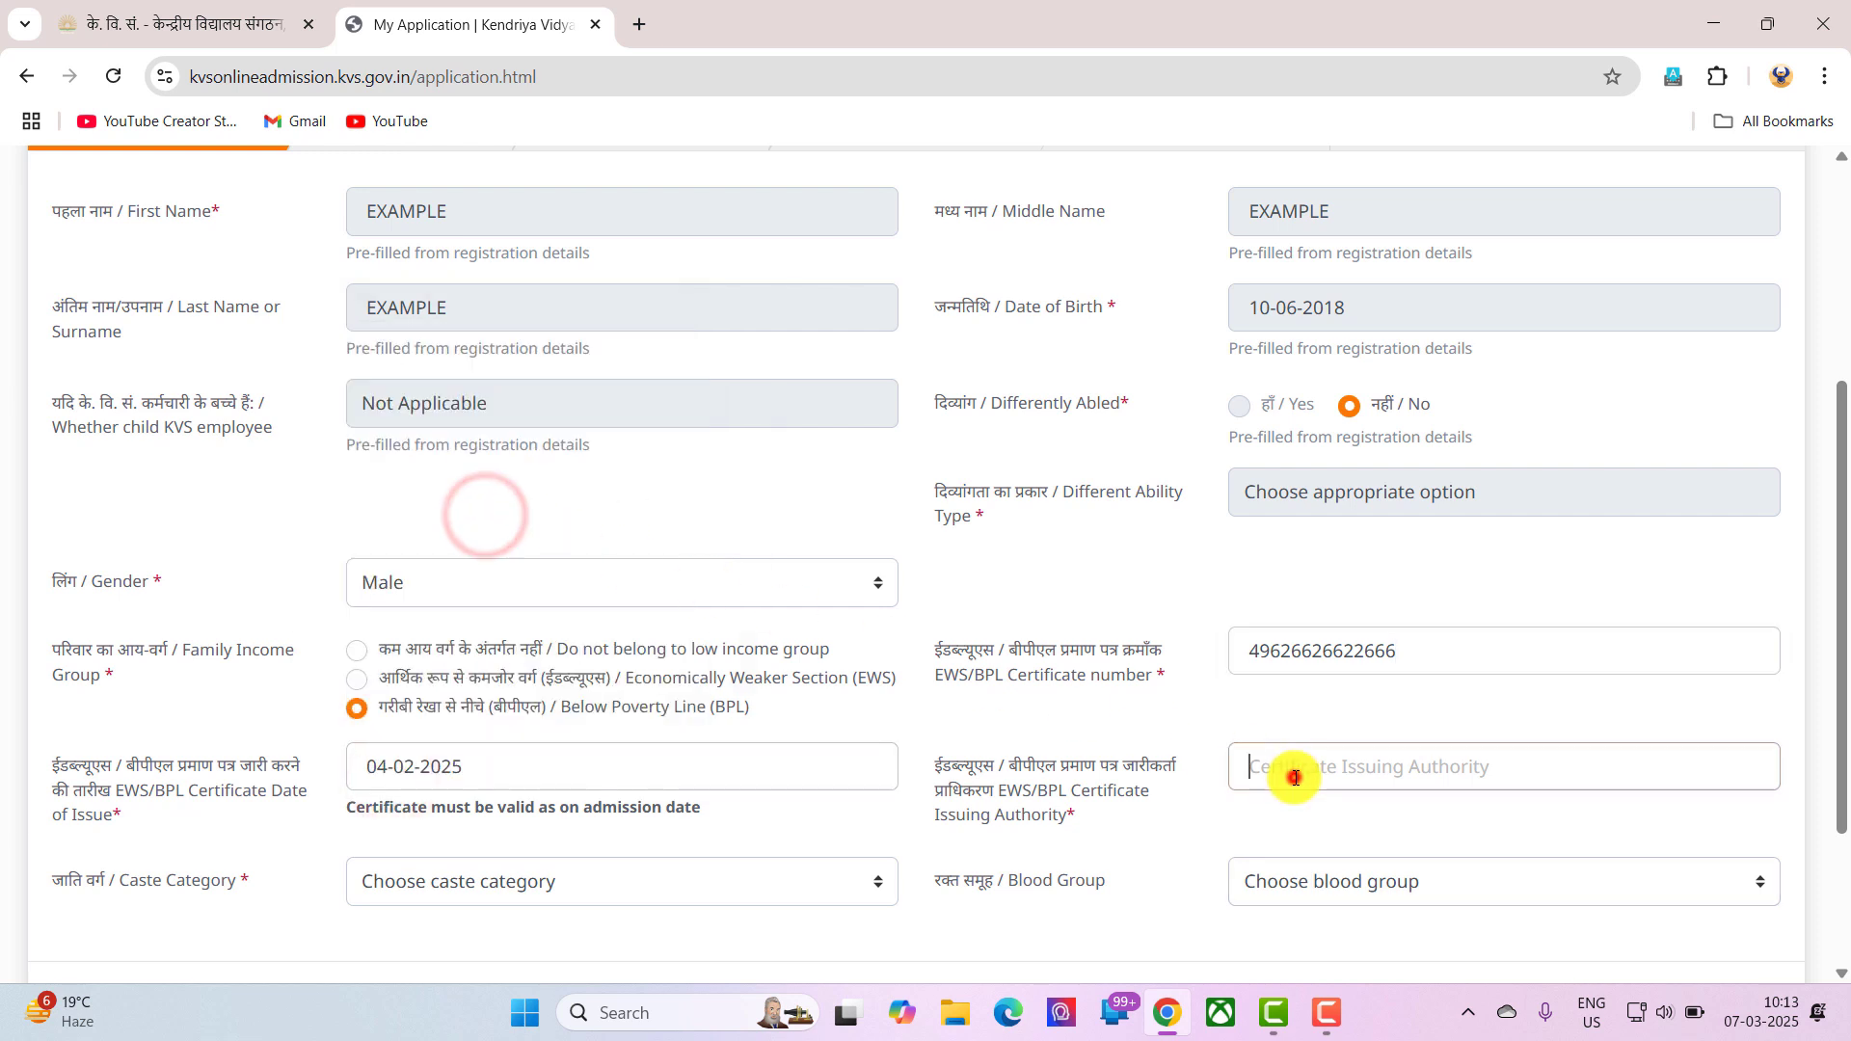
{"action": "type", "text": "T"}
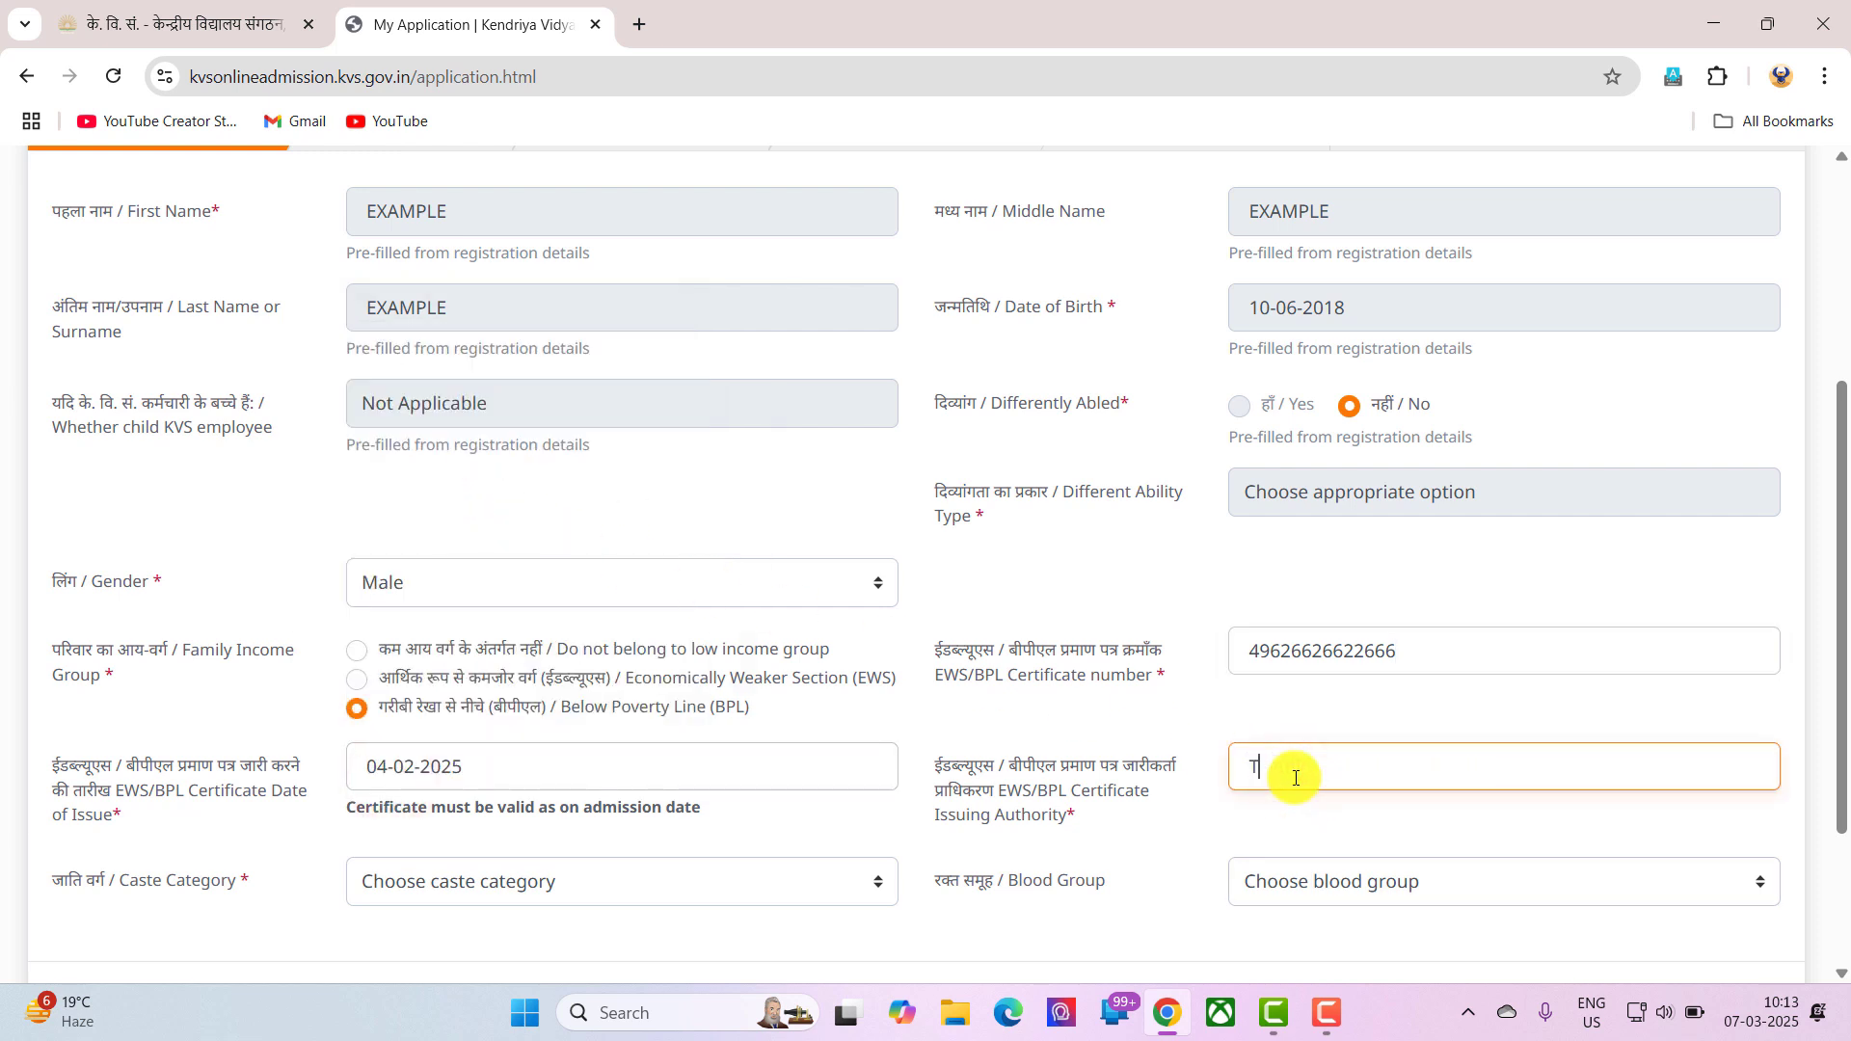
{"action": "type", "text": "AHSILDAAR"}
{"action": "left_click", "coordinate": [357, 656]}
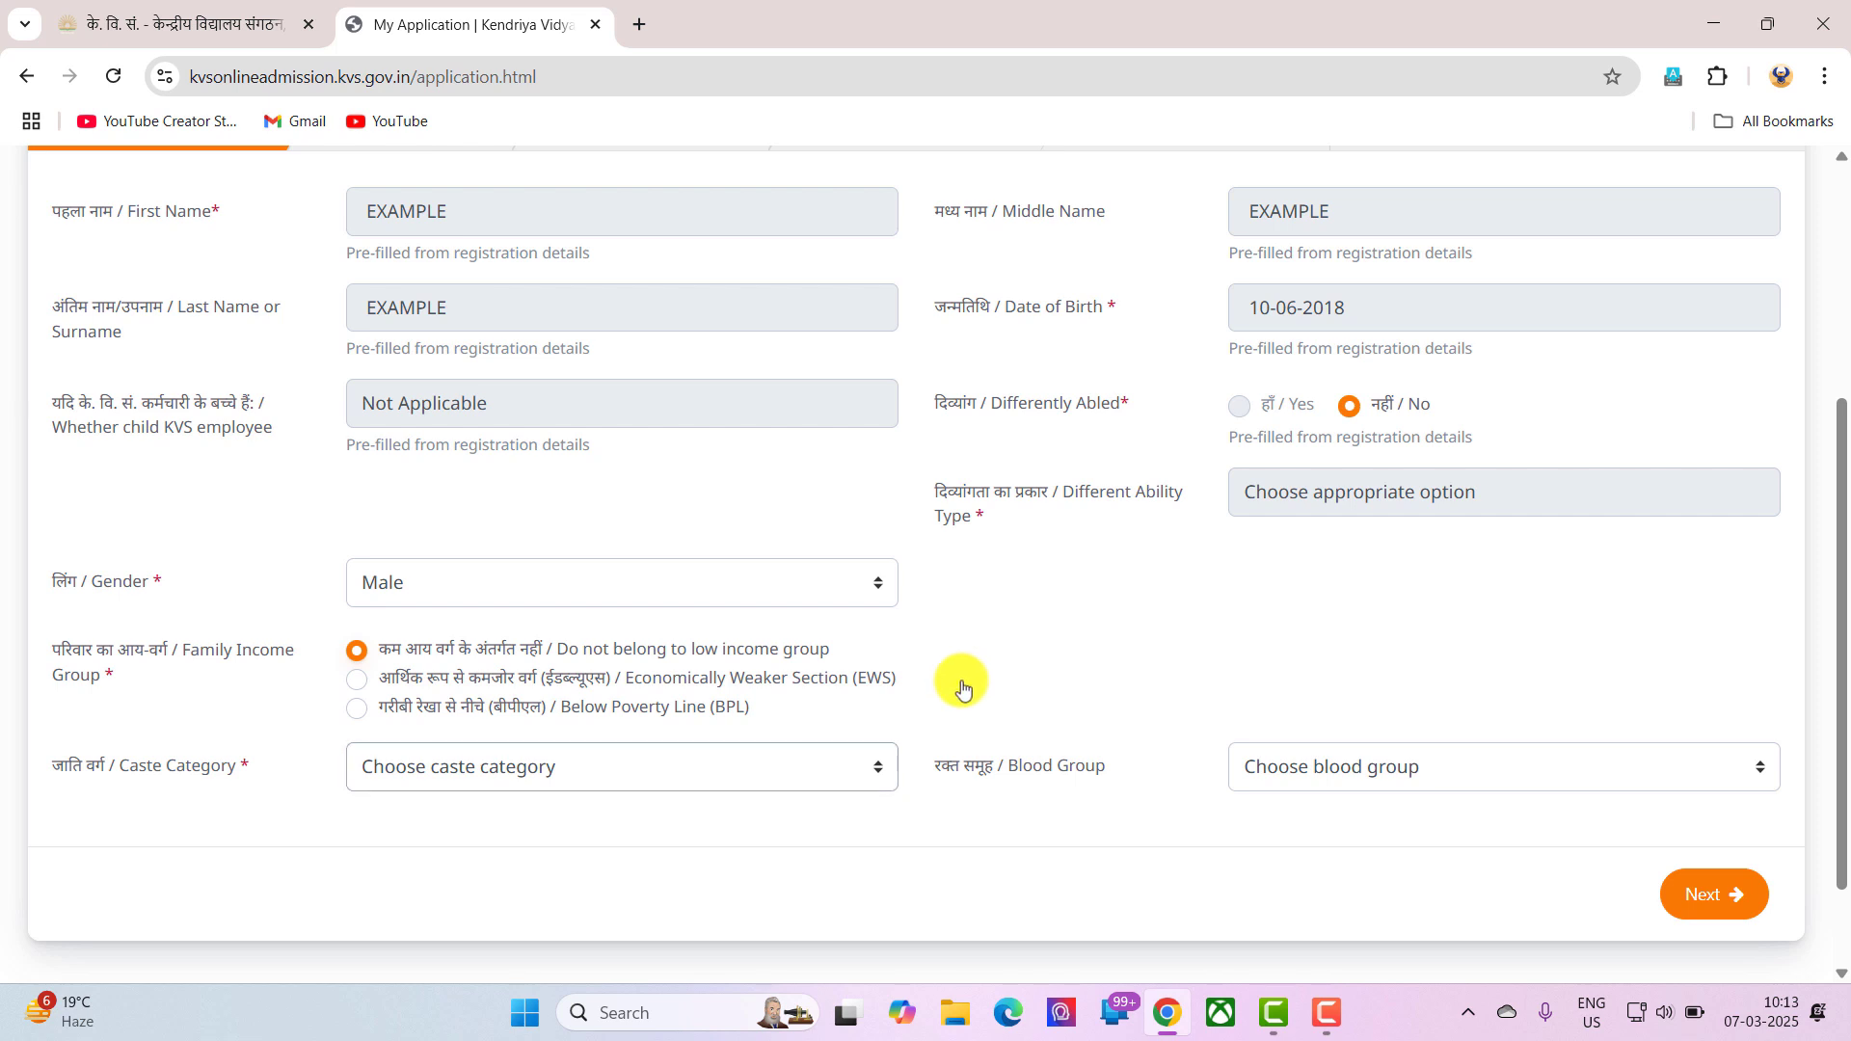
- Browse the caste category options, try the EWS income group, then revert to not low income
{"action": "left_click", "coordinate": [870, 769]}
{"action": "key", "text": "Down"}
{"action": "key", "text": "Down"}
{"action": "key", "text": "Down"}
{"action": "key", "text": "Up"}
{"action": "key", "text": "Up"}
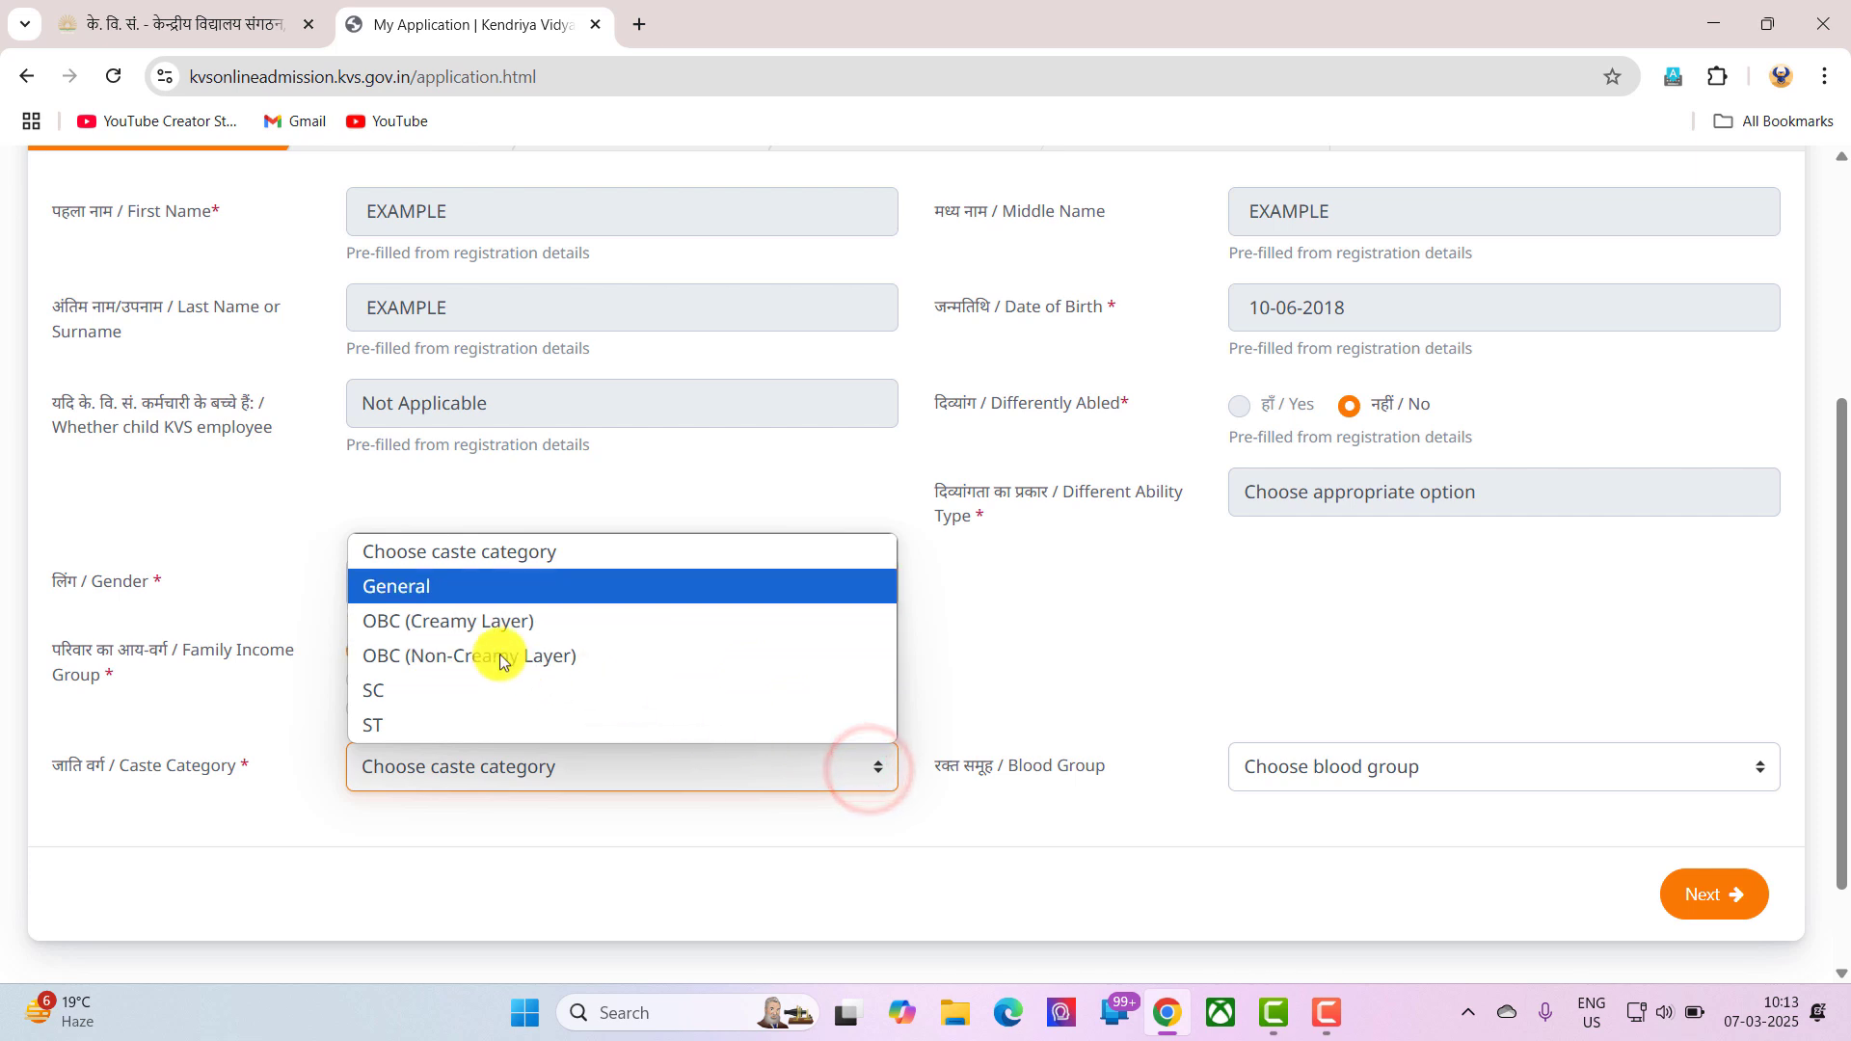
{"action": "key", "text": "Down"}
{"action": "key", "text": "Up"}
{"action": "key", "text": "Down"}
{"action": "key", "text": "Down"}
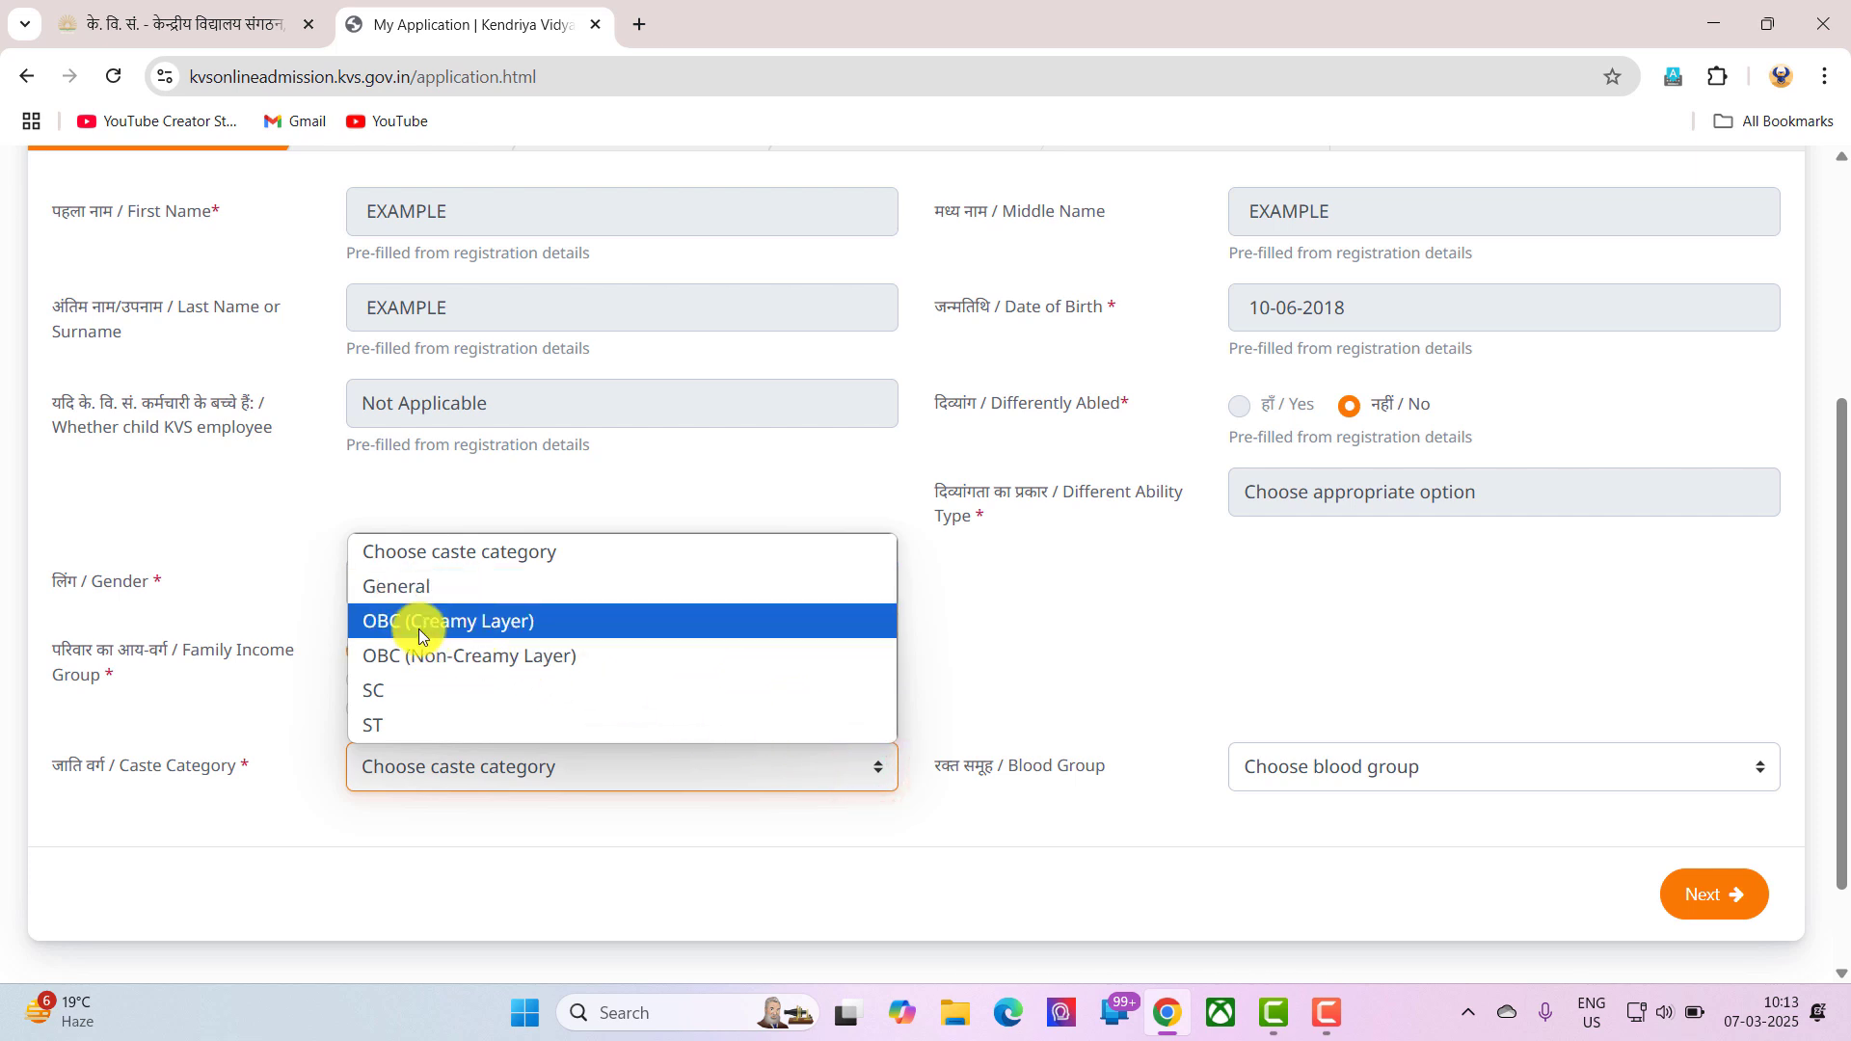
{"action": "key", "text": "Down"}
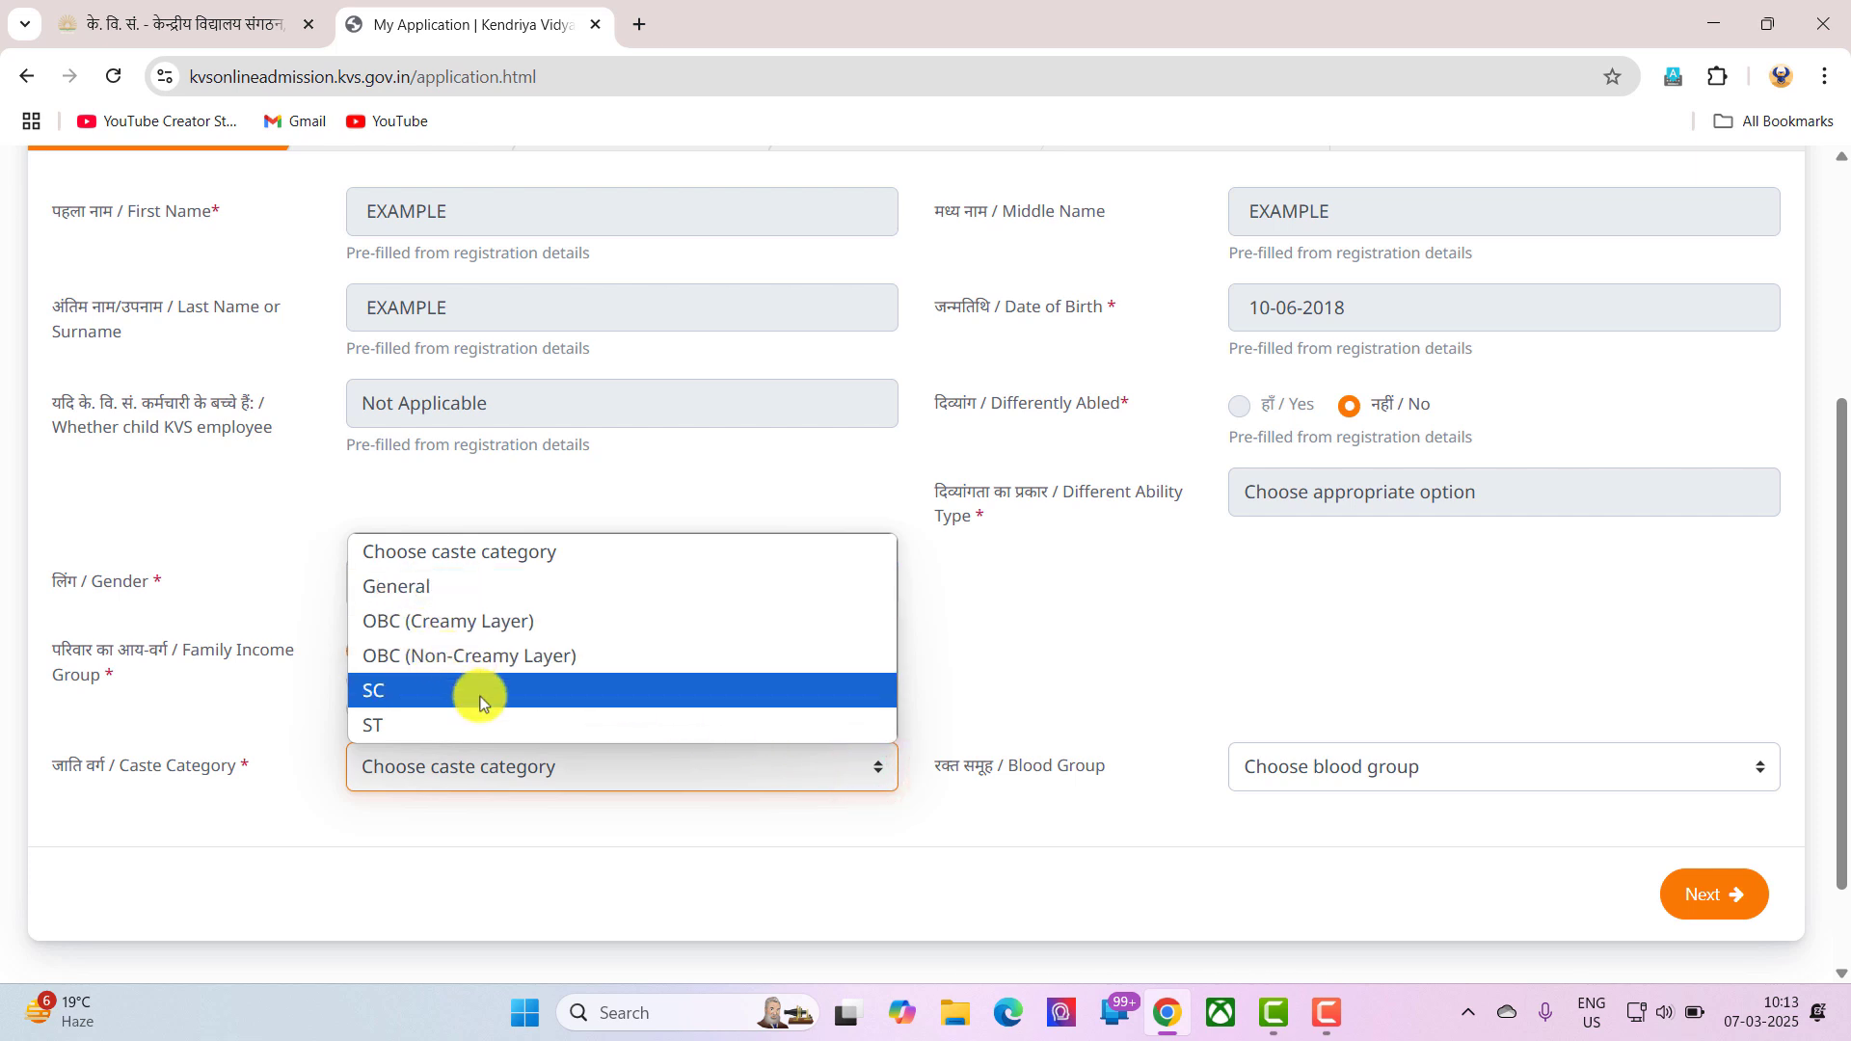
{"action": "left_click", "coordinate": [607, 837]}
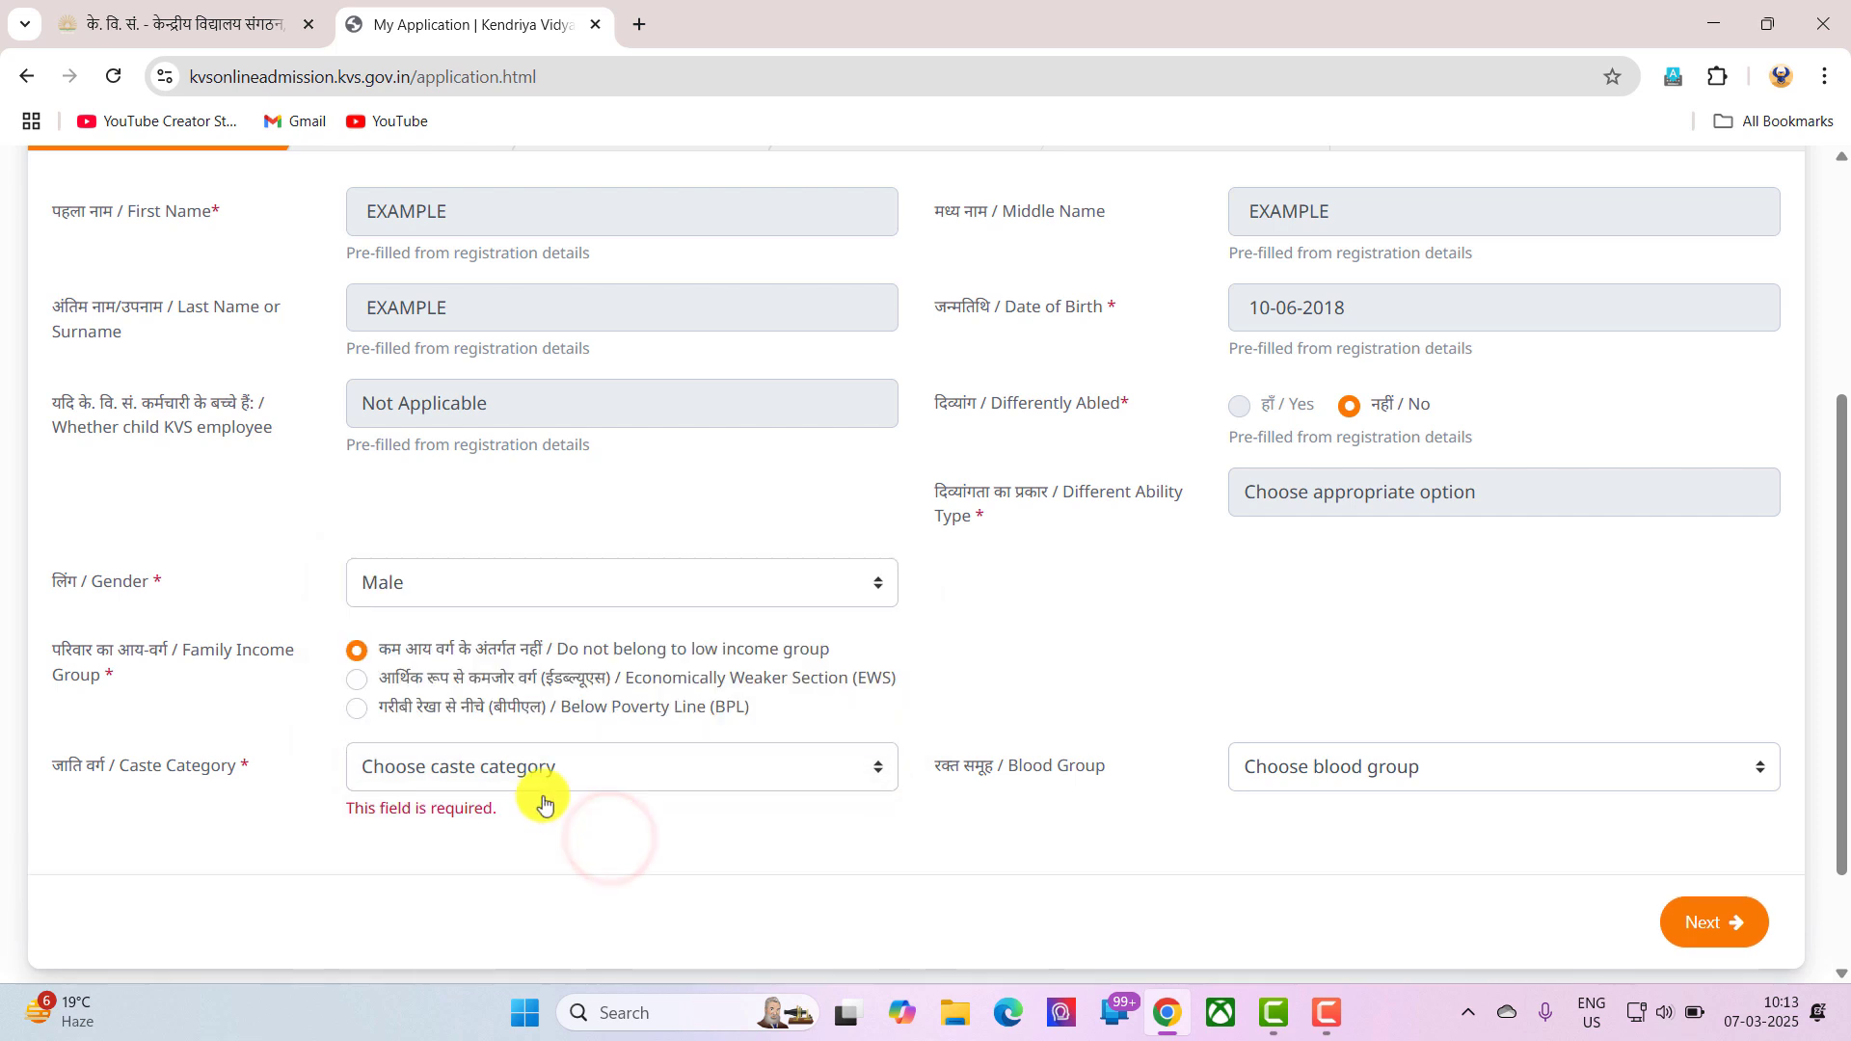
{"action": "left_click", "coordinate": [358, 681]}
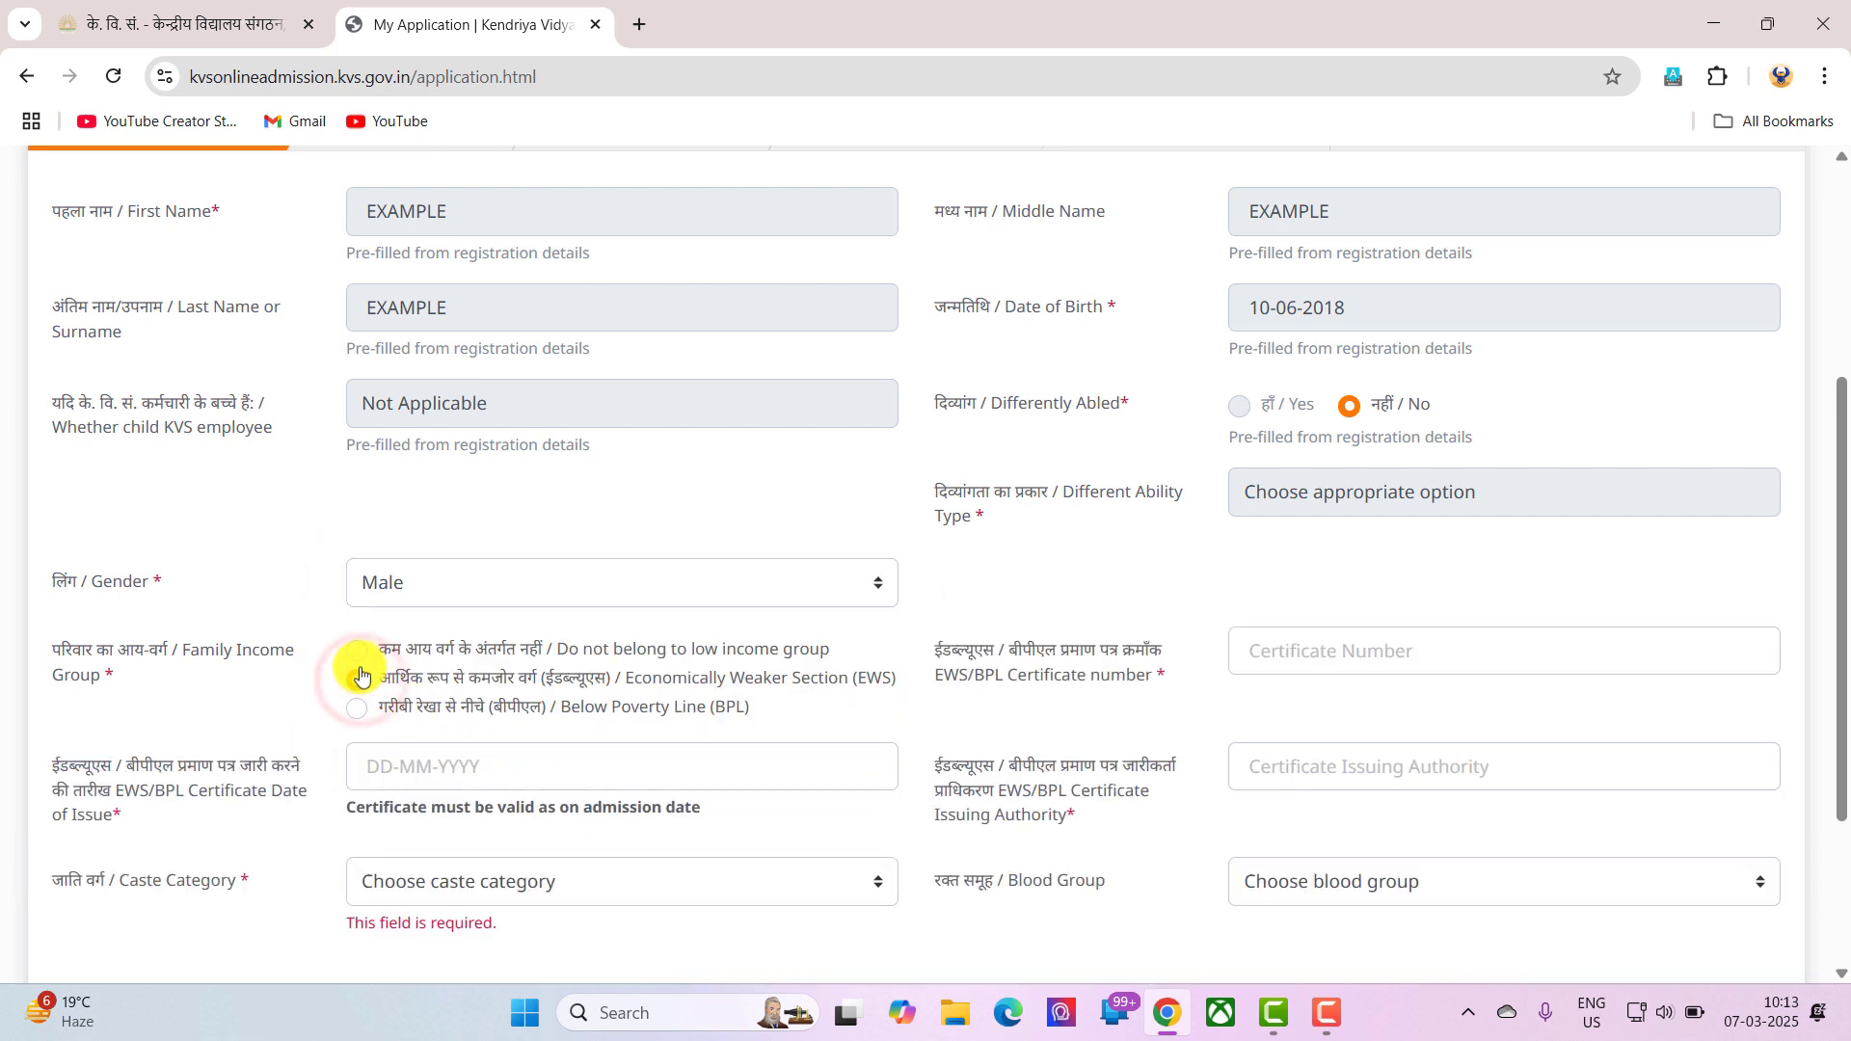
{"action": "left_click", "coordinate": [358, 655]}
- Try General, OBC, SC and ST caste categories, settling on OBC (Non-Creamy Layer)
{"action": "left_click", "coordinate": [509, 766]}
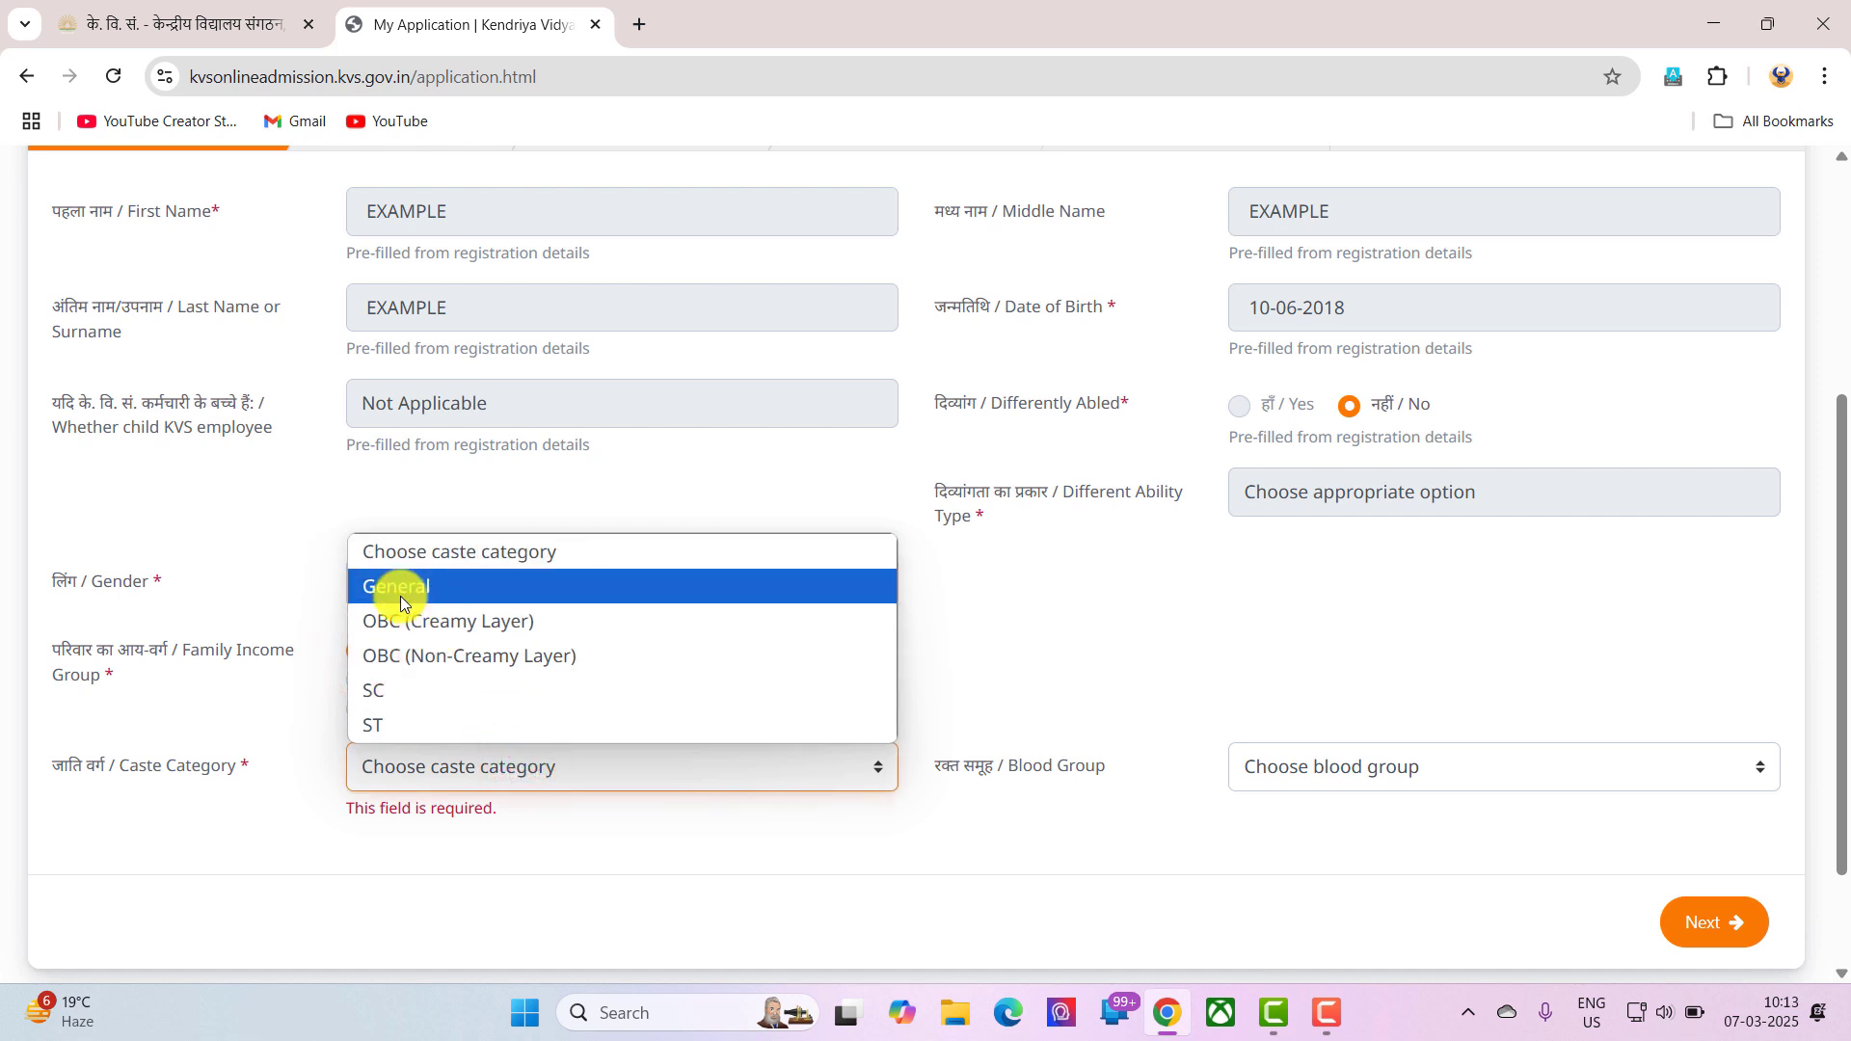
{"action": "left_click", "coordinate": [965, 629]}
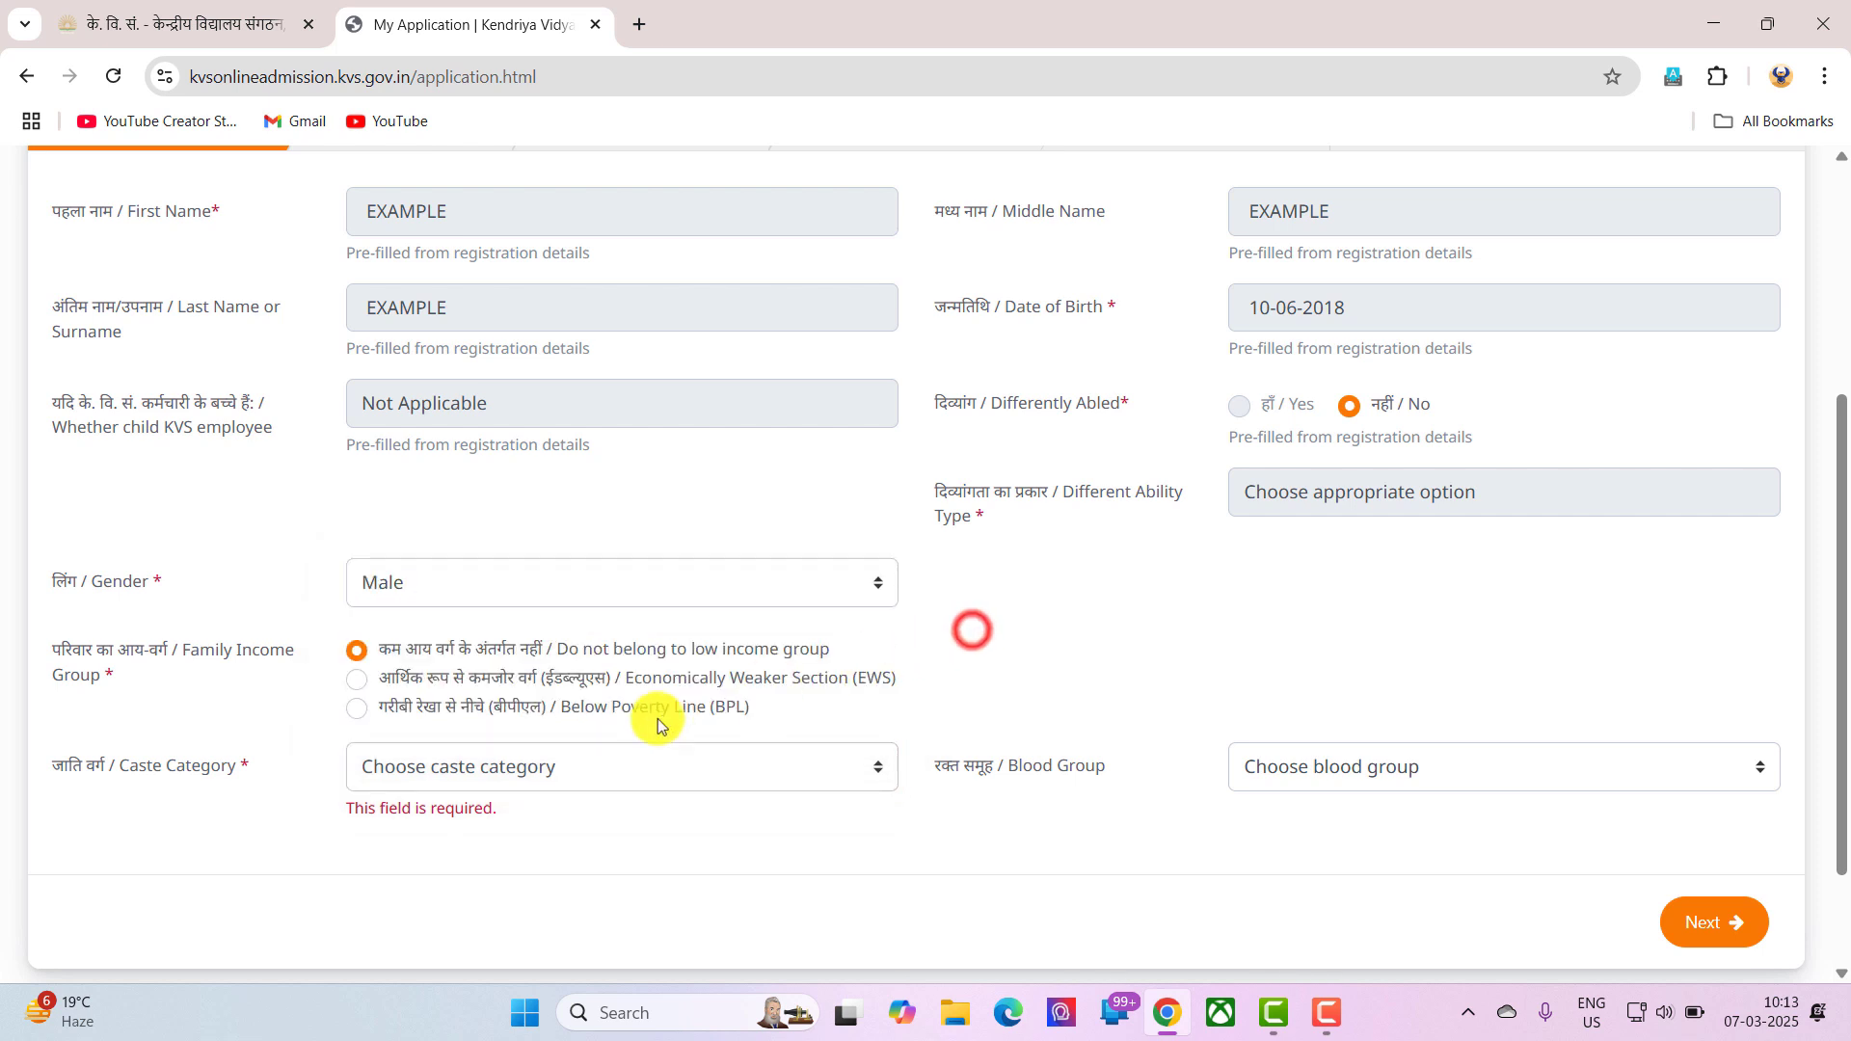
{"action": "left_click", "coordinate": [511, 767]}
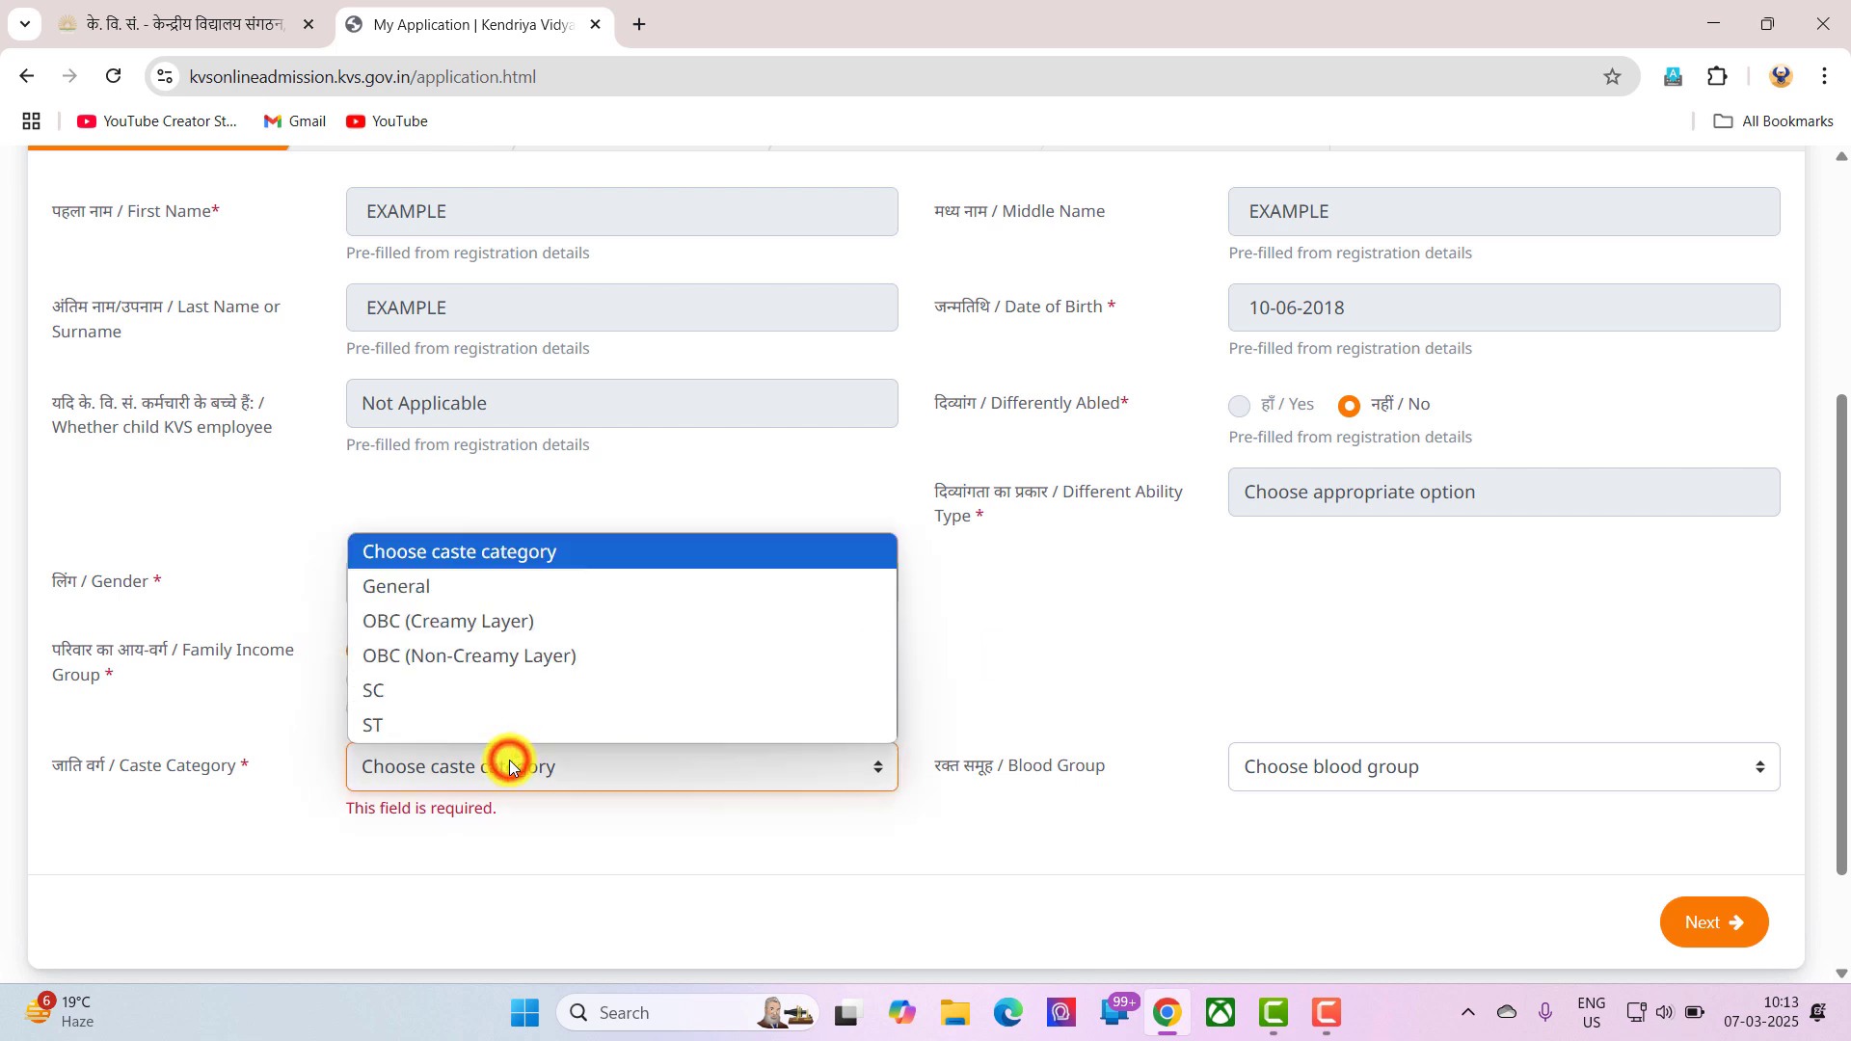
{"action": "left_click", "coordinate": [410, 590]}
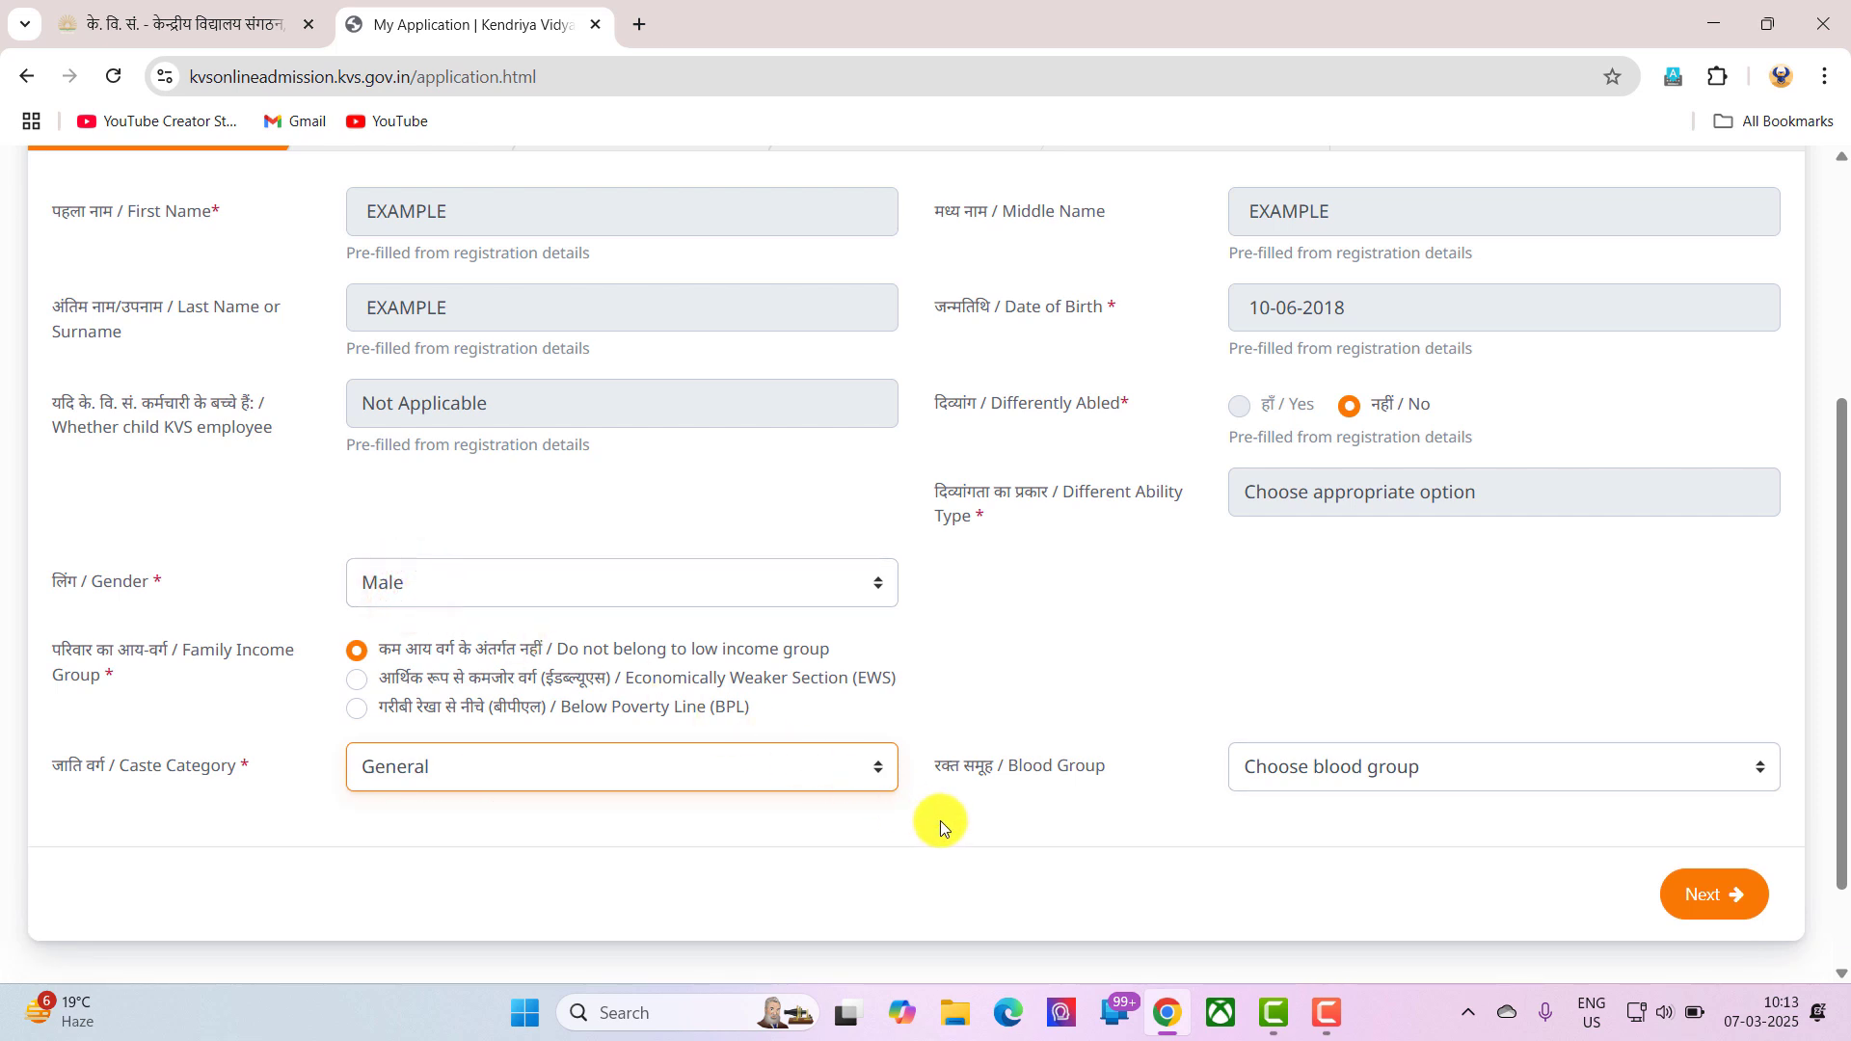
{"action": "left_click", "coordinate": [866, 766]}
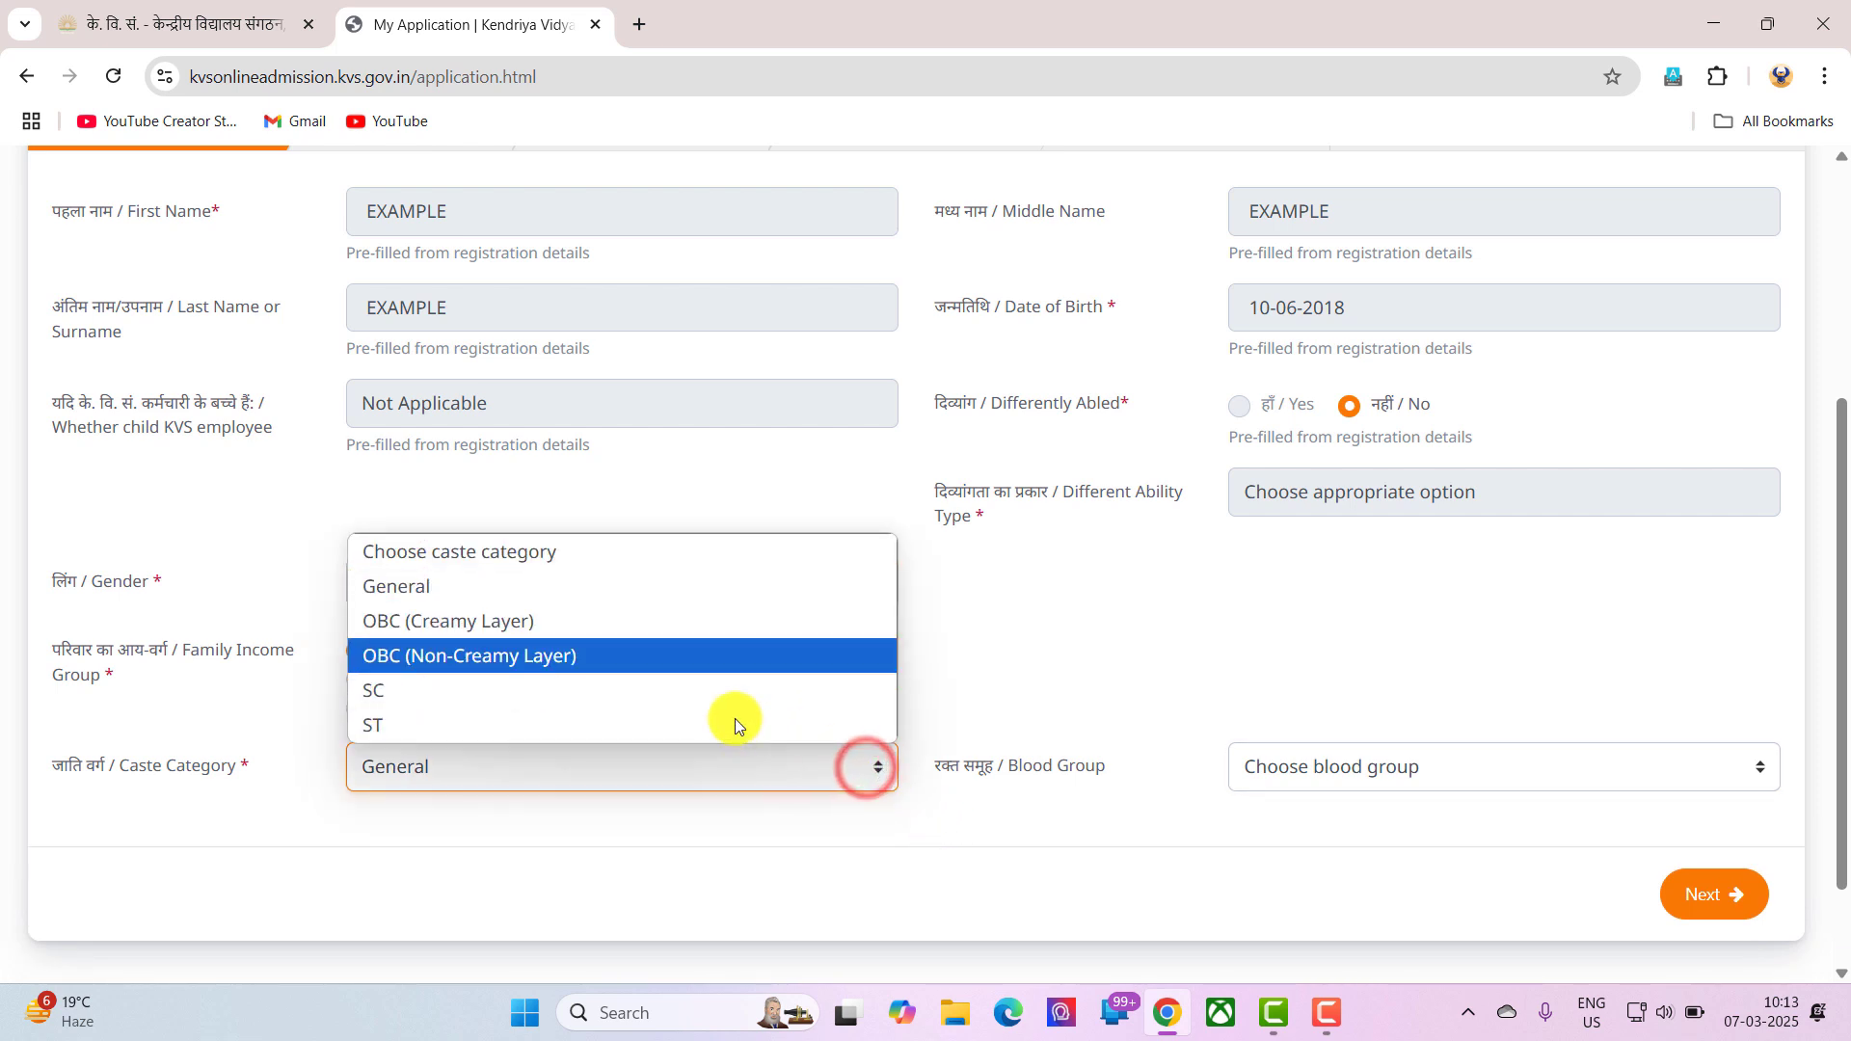
{"action": "left_click", "coordinate": [483, 622]}
{"action": "left_click", "coordinate": [793, 754]}
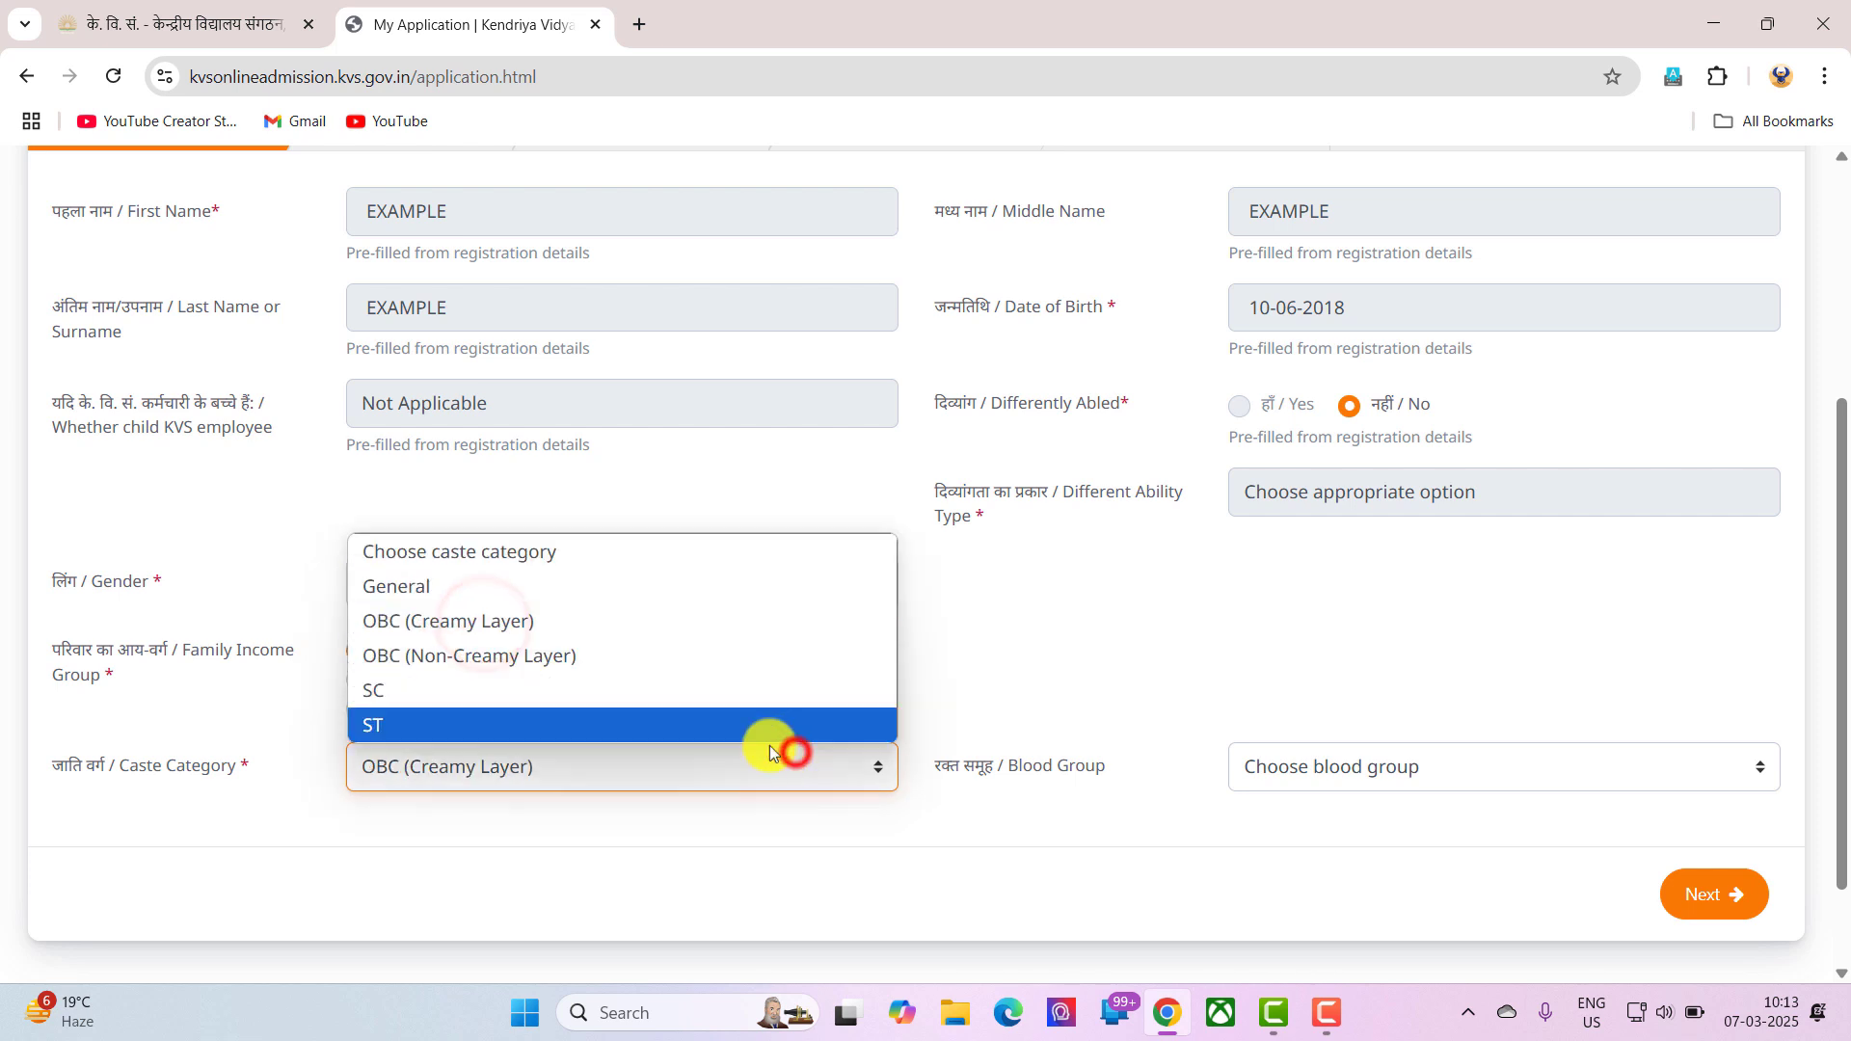
{"action": "left_click", "coordinate": [466, 658]}
{"action": "left_click", "coordinate": [692, 767]}
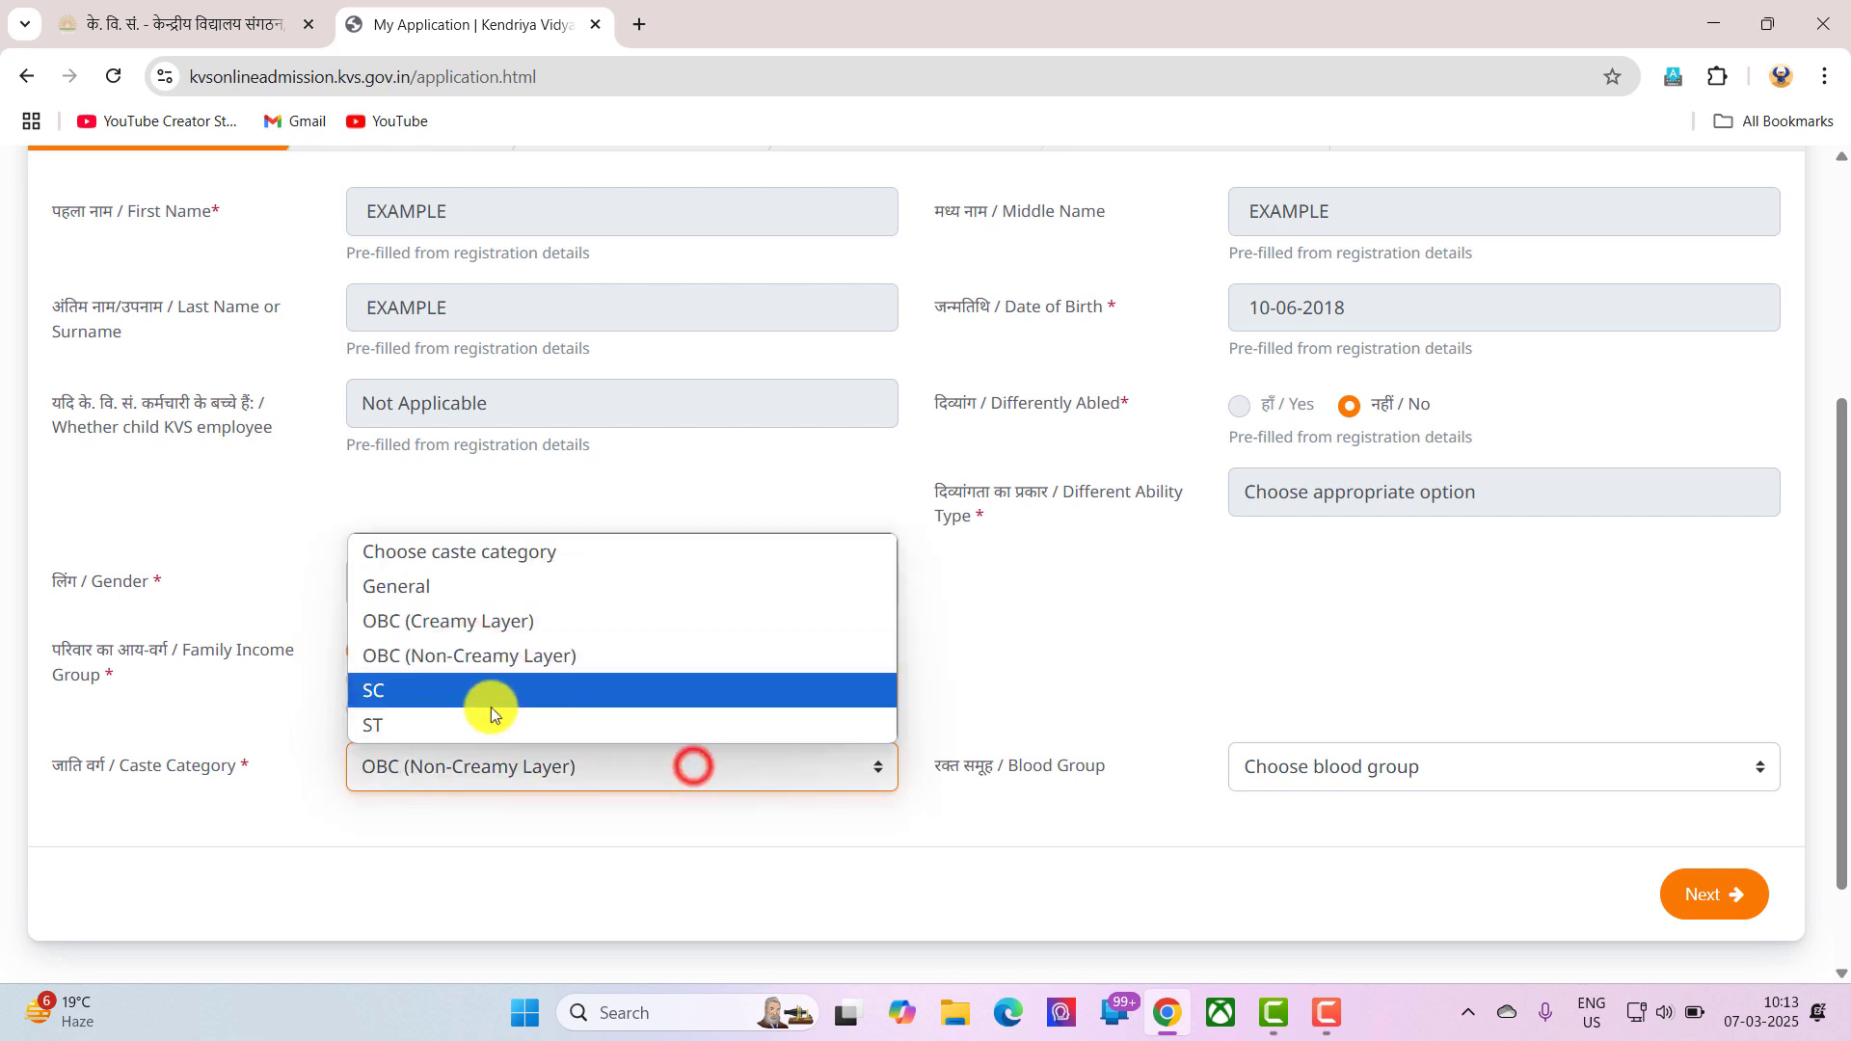
{"action": "left_click", "coordinate": [436, 691]}
{"action": "left_click", "coordinate": [441, 728]}
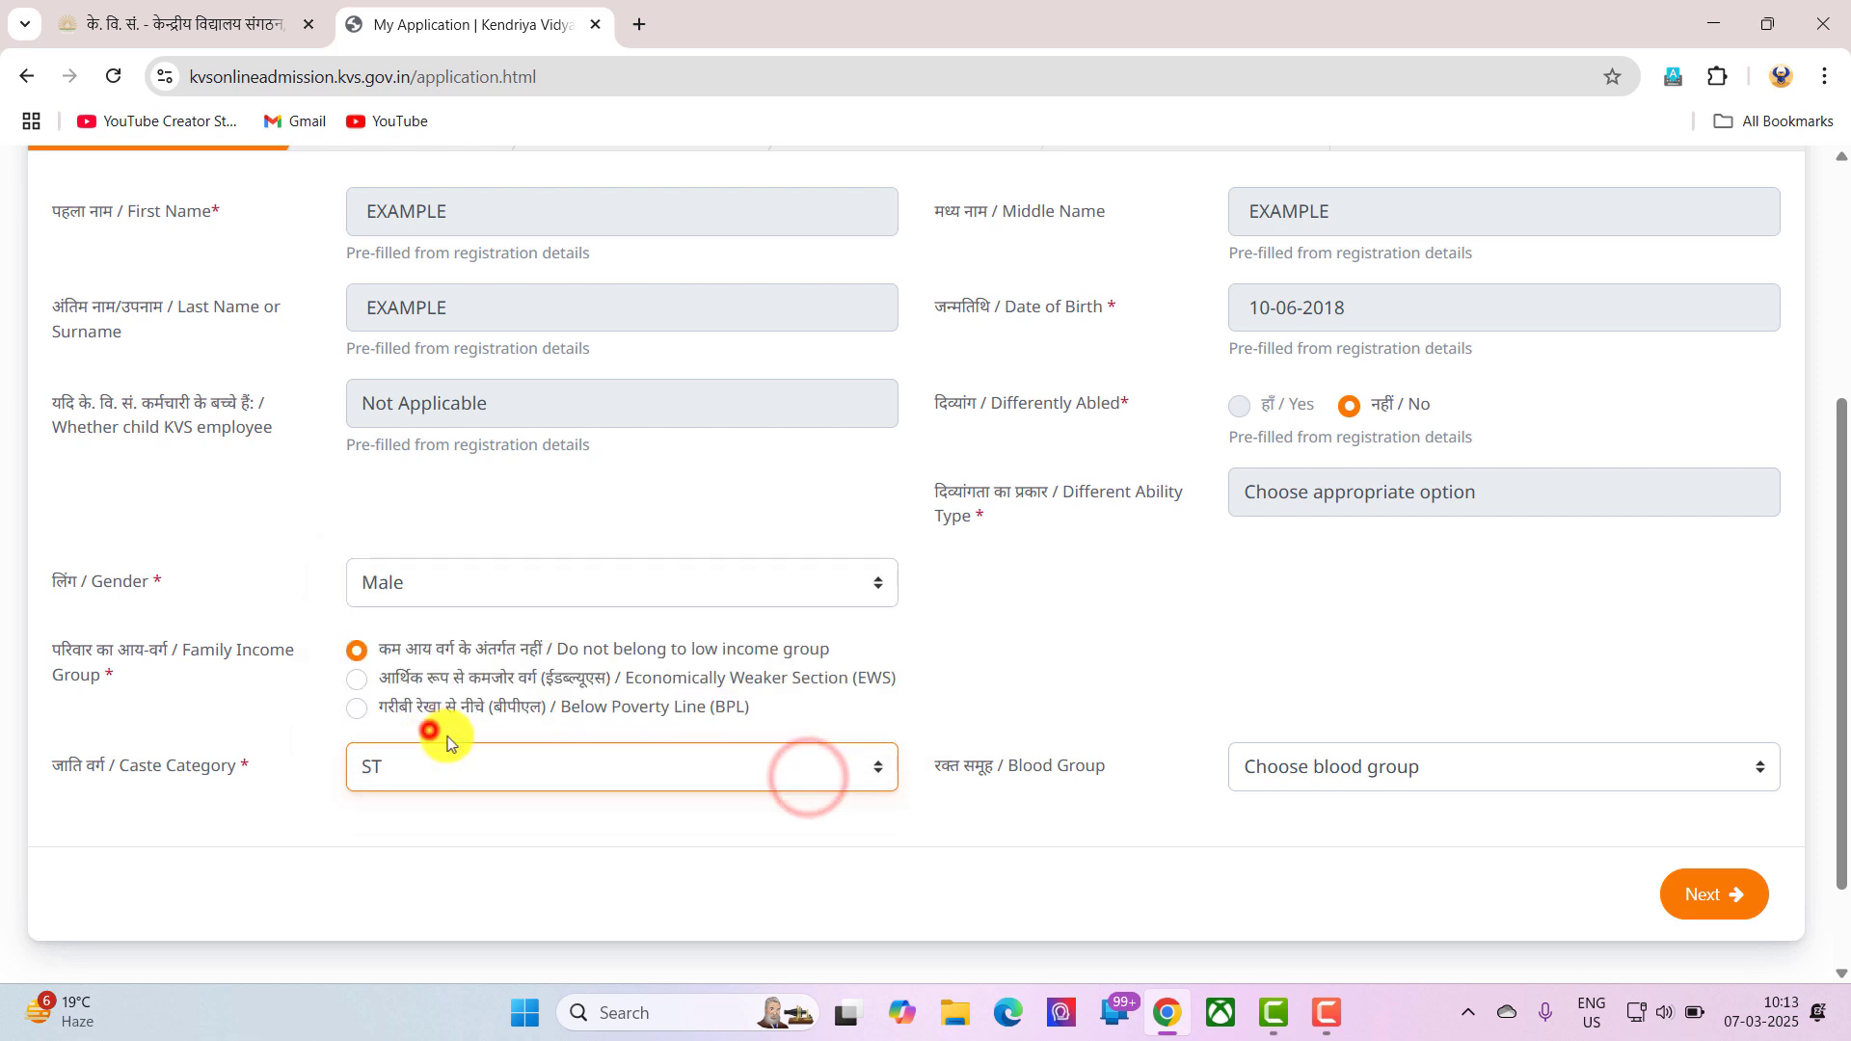
{"action": "left_click", "coordinate": [748, 835]}
{"action": "left_click", "coordinate": [880, 772]}
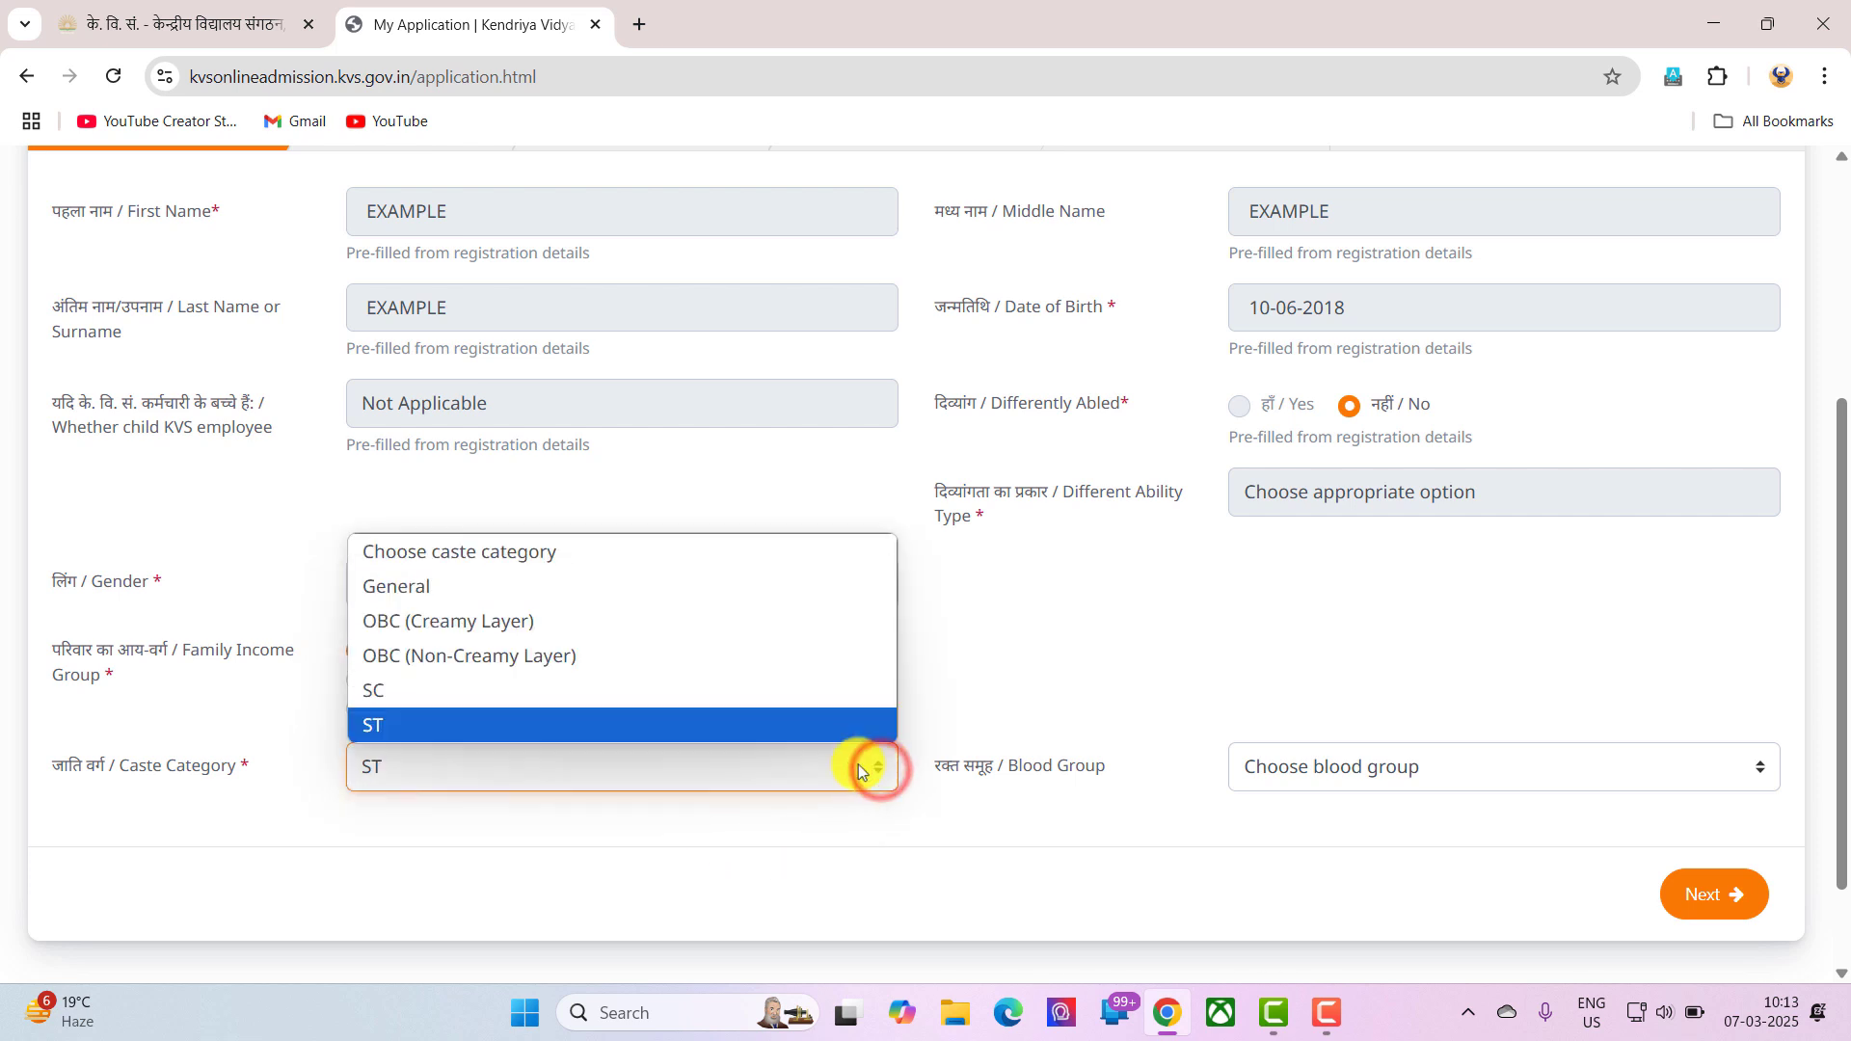
{"action": "left_click", "coordinate": [474, 660]}
{"action": "left_click", "coordinate": [784, 797]}
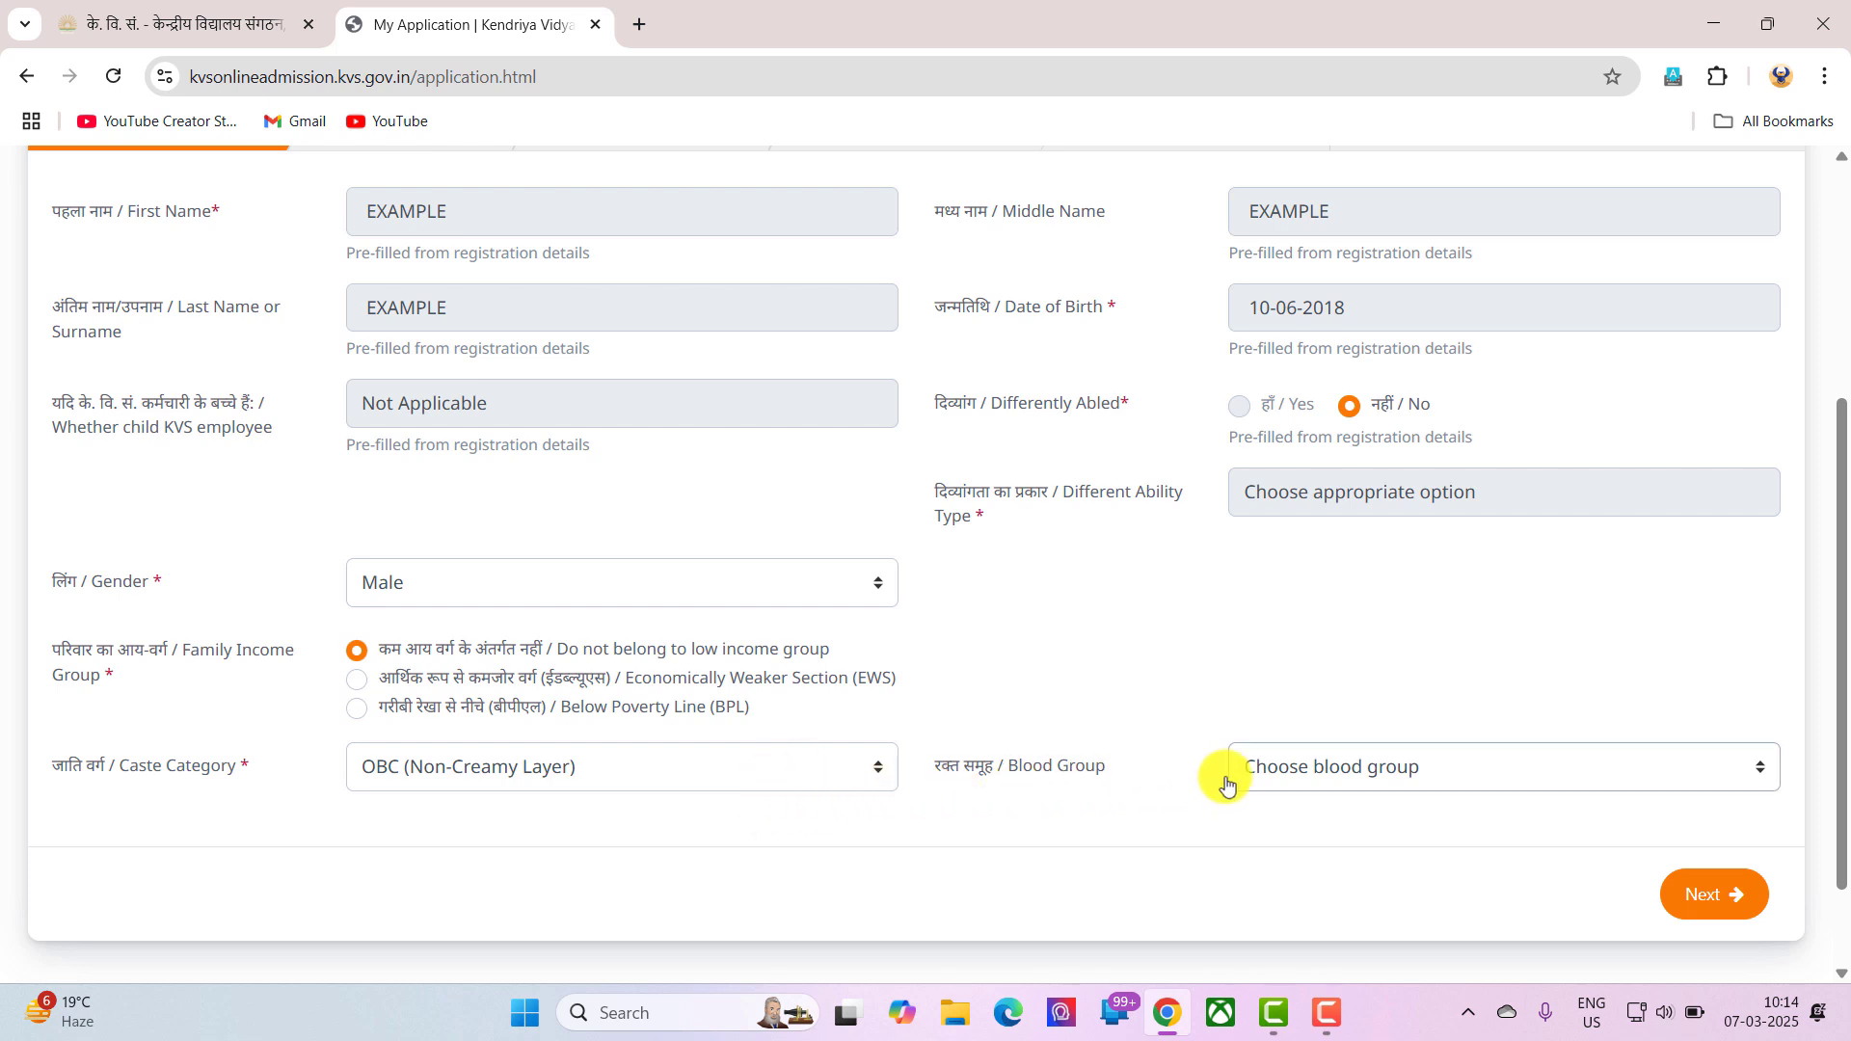
- Choose O +ve in the Blood Group dropdown and review the completed form
{"action": "left_click", "coordinate": [1322, 773]}
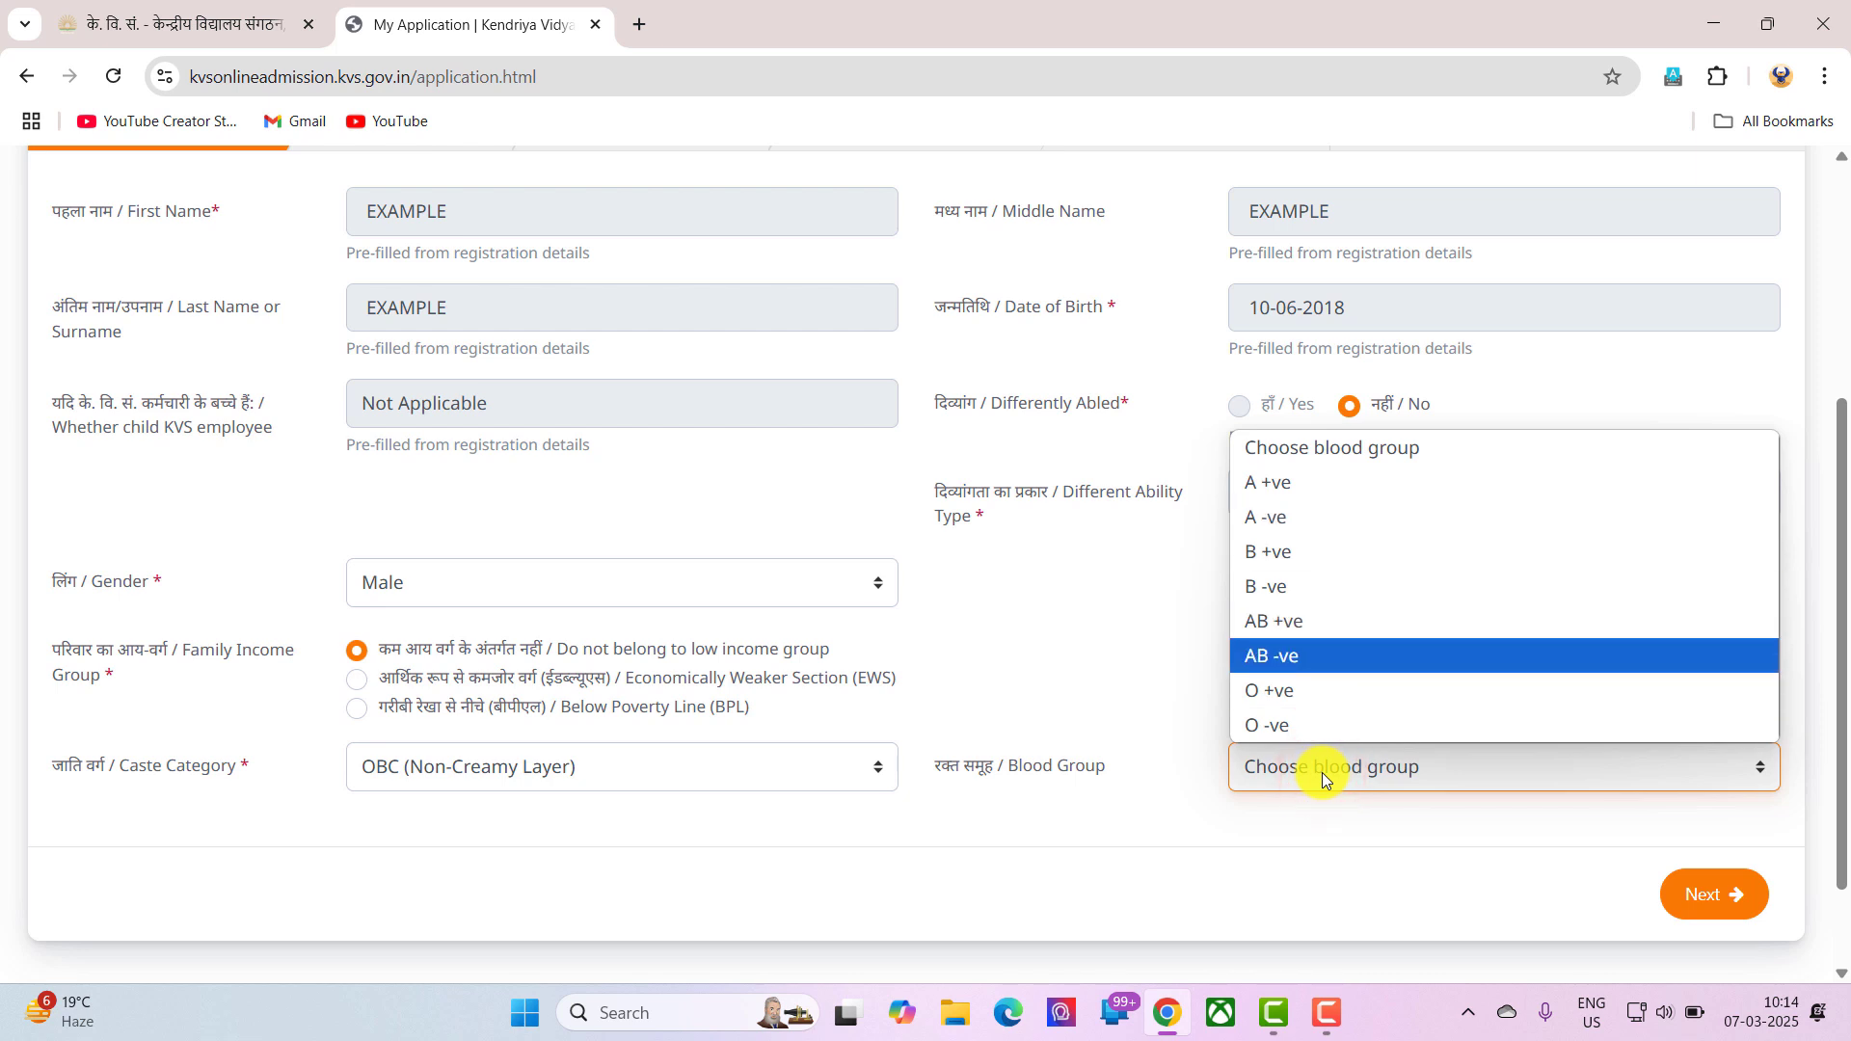
{"action": "left_click", "coordinate": [1281, 695]}
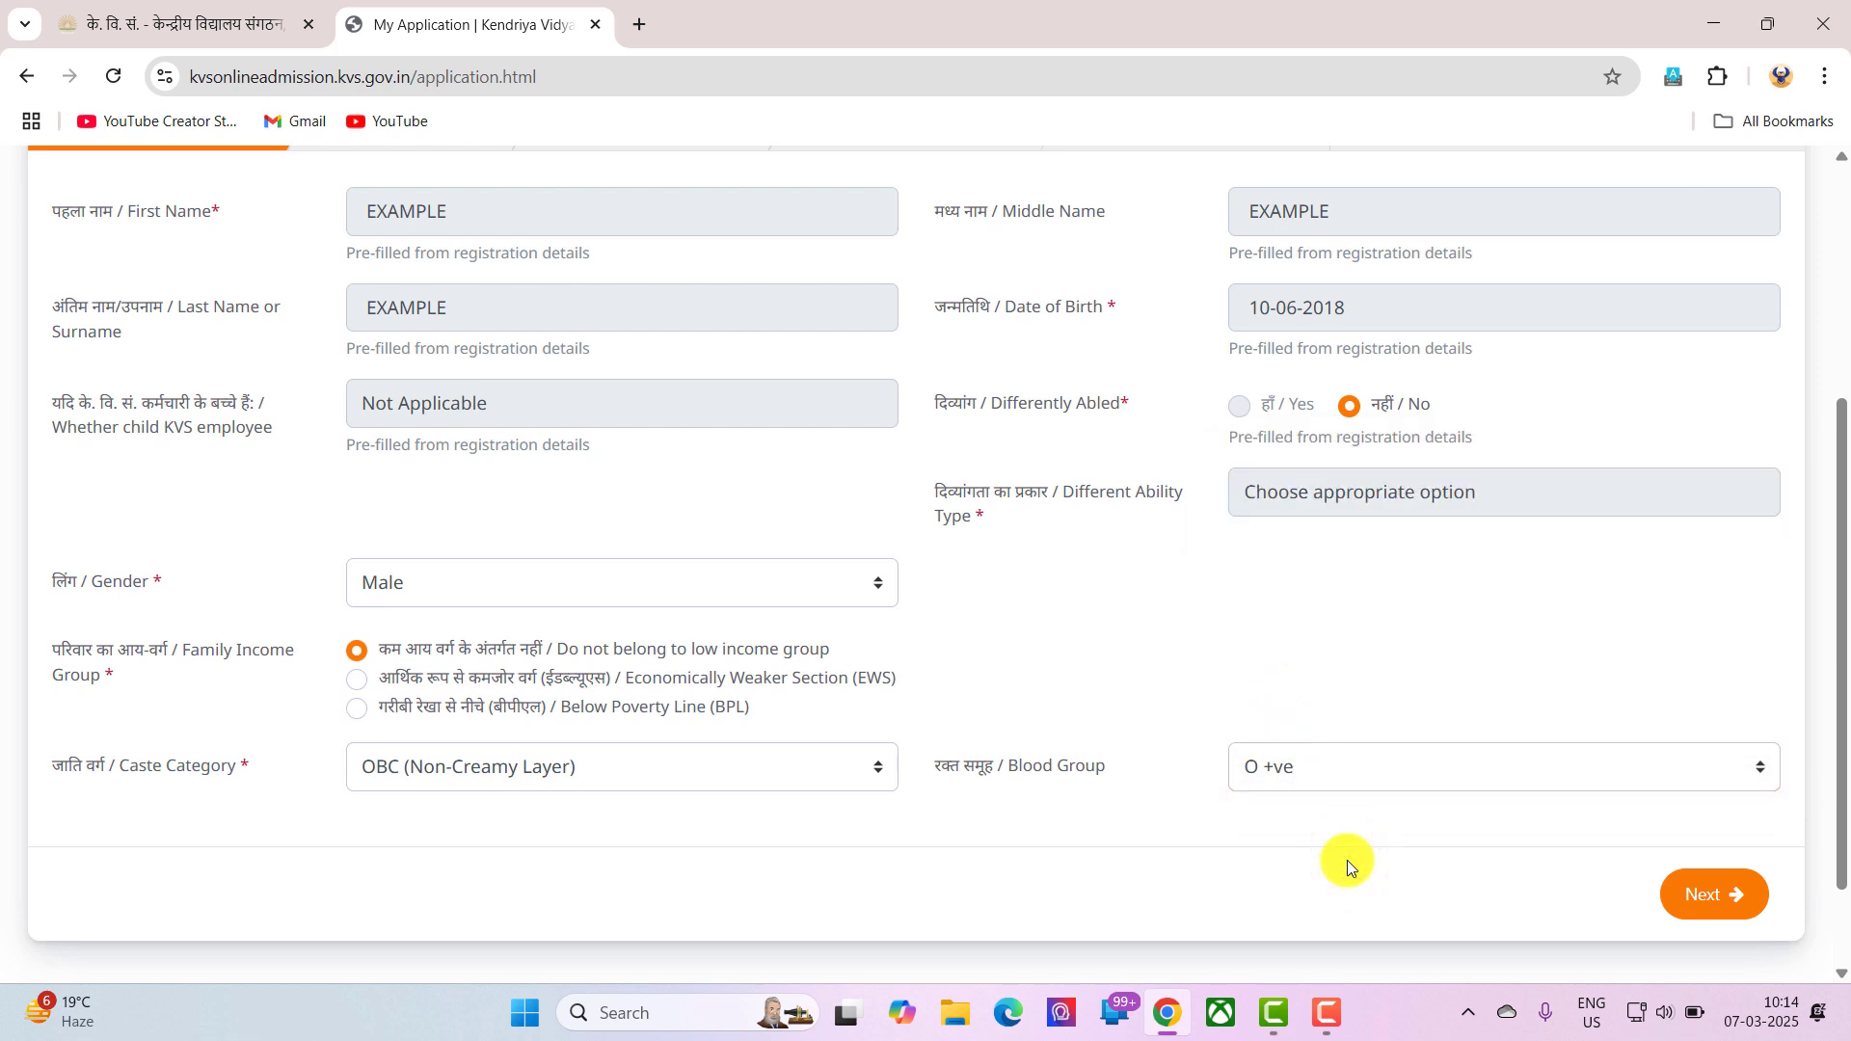
{"action": "scroll", "coordinate": [1348, 866], "scroll_direction": "up", "scroll_amount": 3}
{"action": "scroll", "coordinate": [1349, 866], "scroll_direction": "down", "scroll_amount": 3}
{"action": "scroll", "coordinate": [1346, 860], "scroll_direction": "up", "scroll_amount": 3}
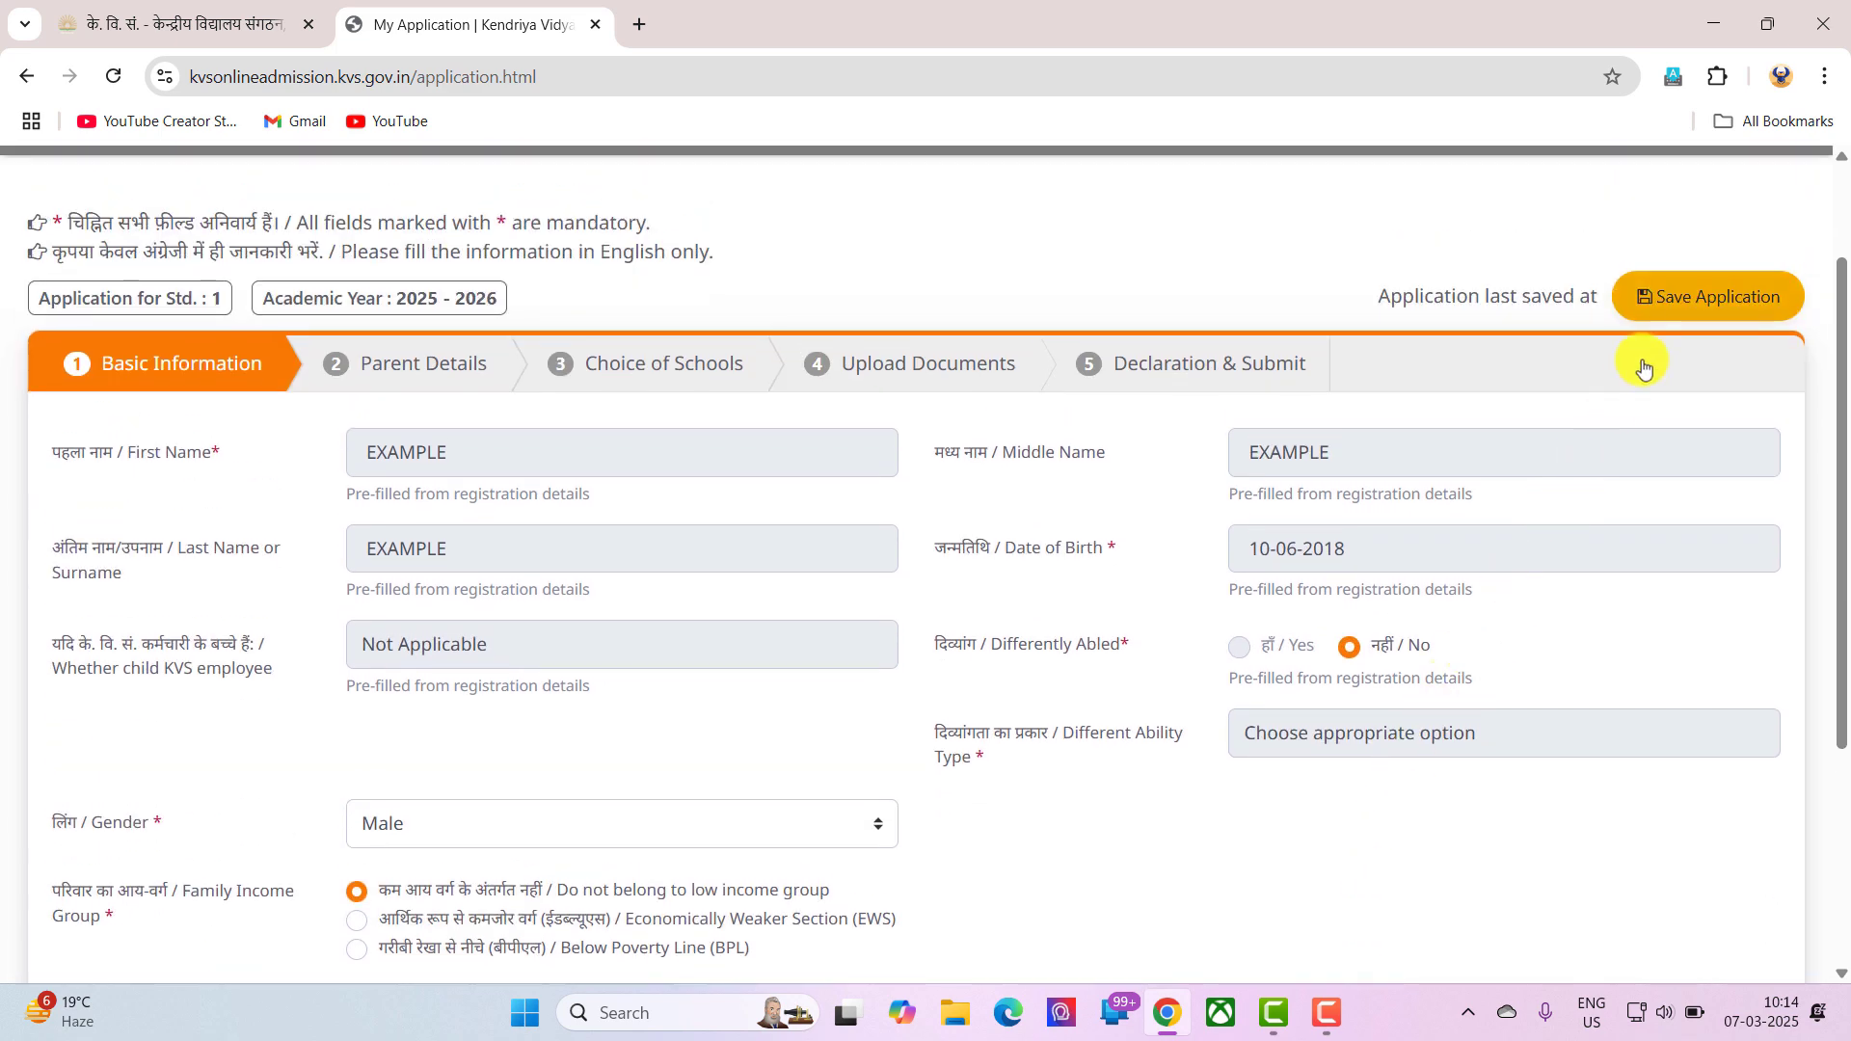
- Save the application, acknowledge the Done! confirmation, and proceed to Parent Details
{"action": "left_click", "coordinate": [1679, 301]}
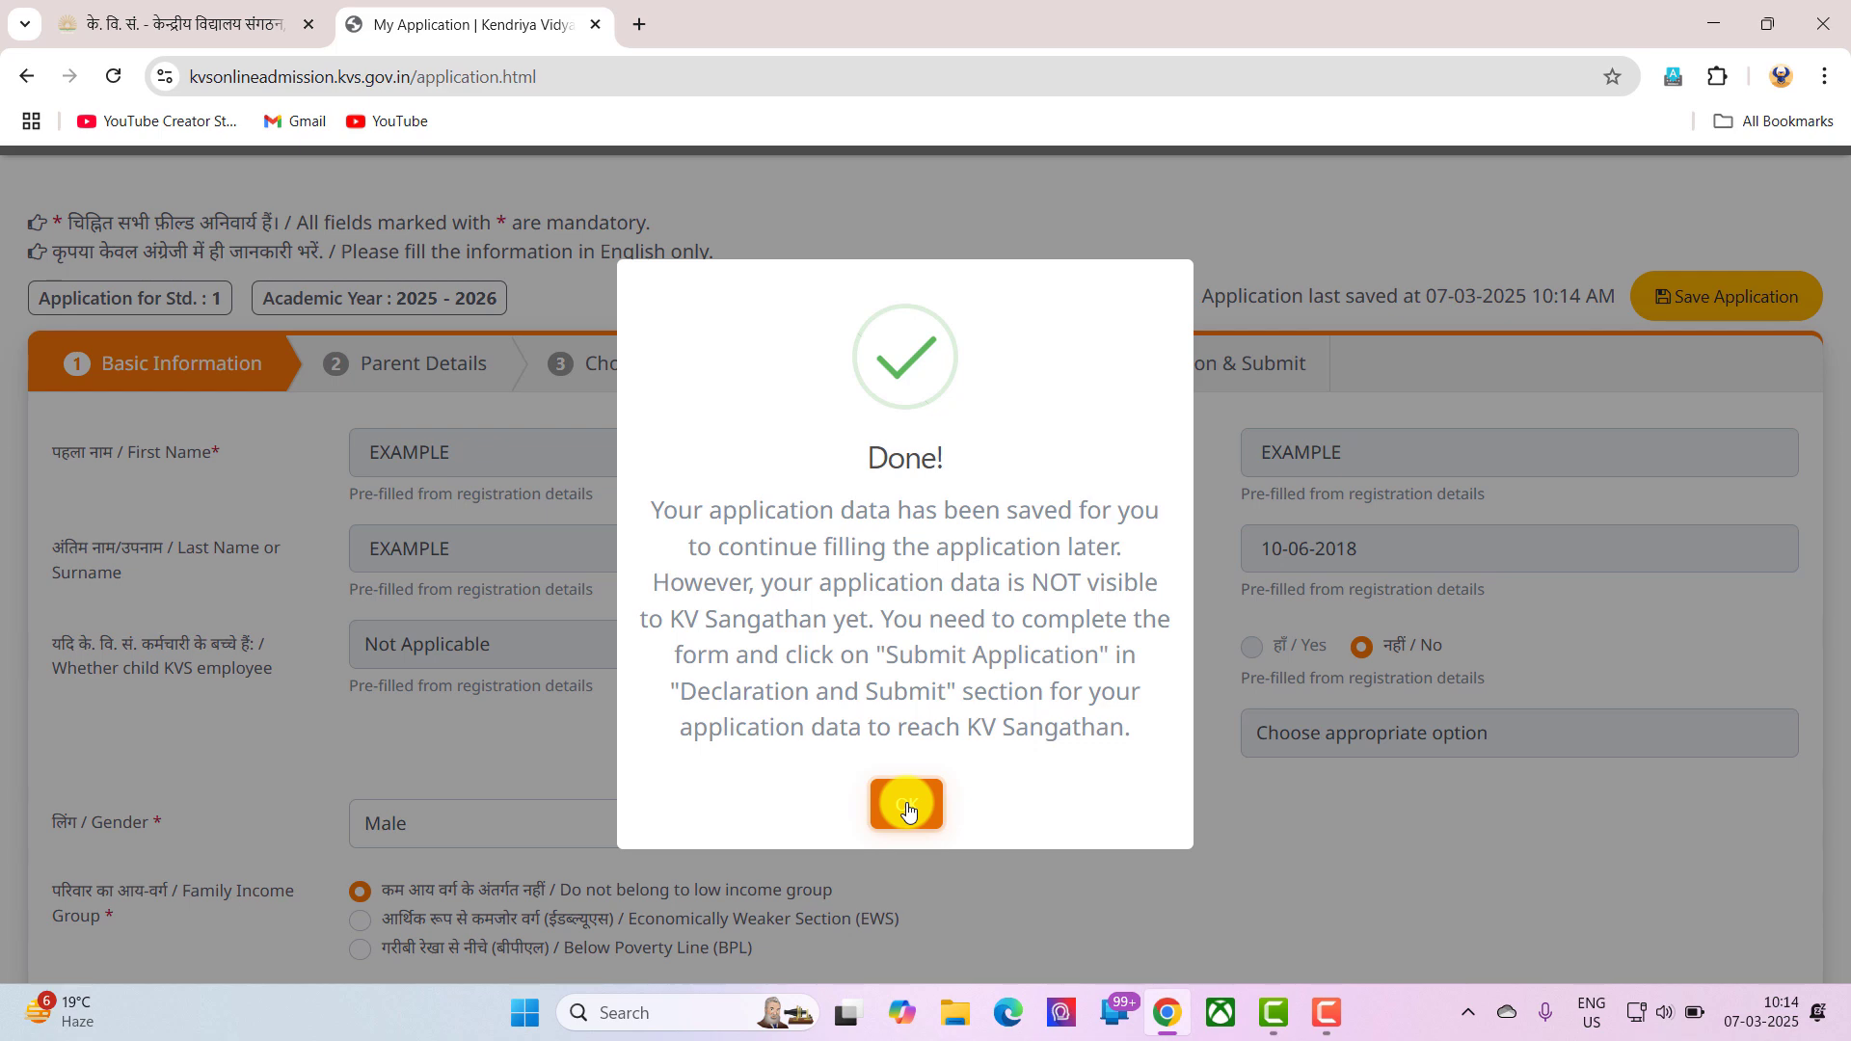
{"action": "left_click", "coordinate": [908, 806]}
{"action": "scroll", "coordinate": [906, 802], "scroll_direction": "down", "scroll_amount": 4}
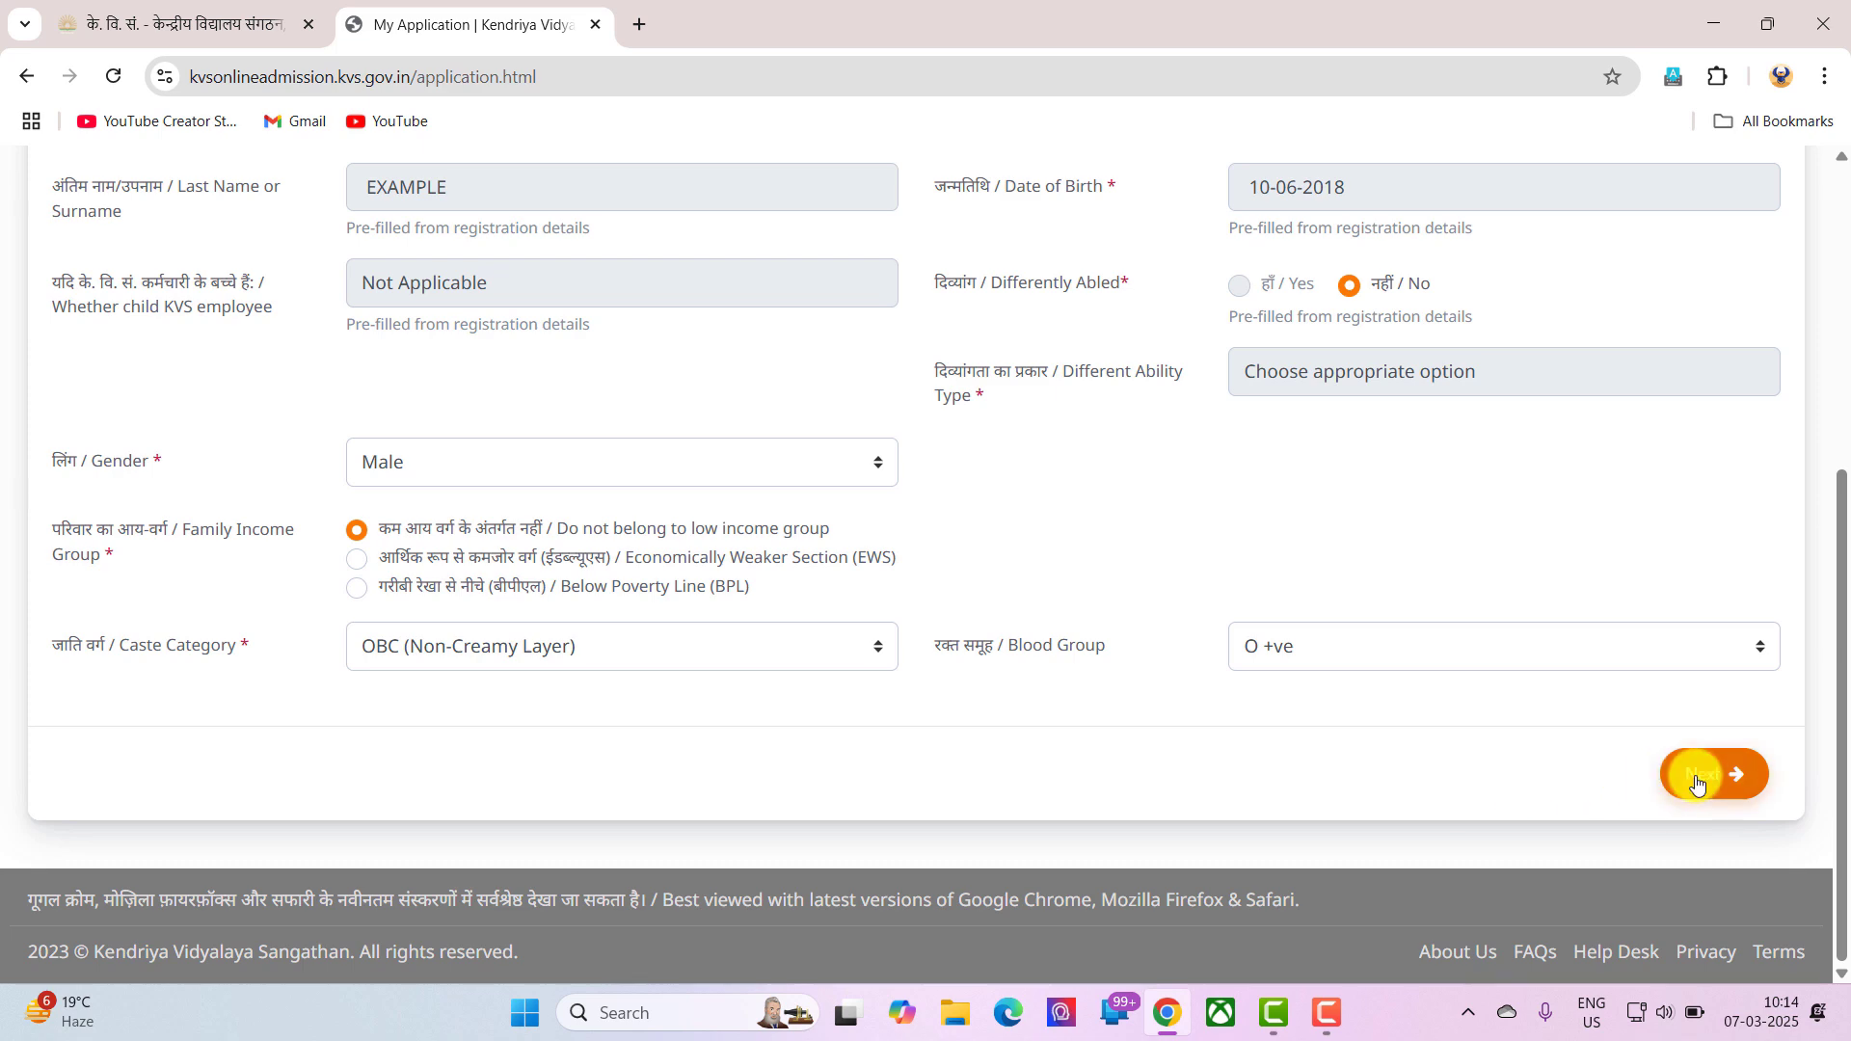
{"action": "left_click", "coordinate": [1697, 779]}
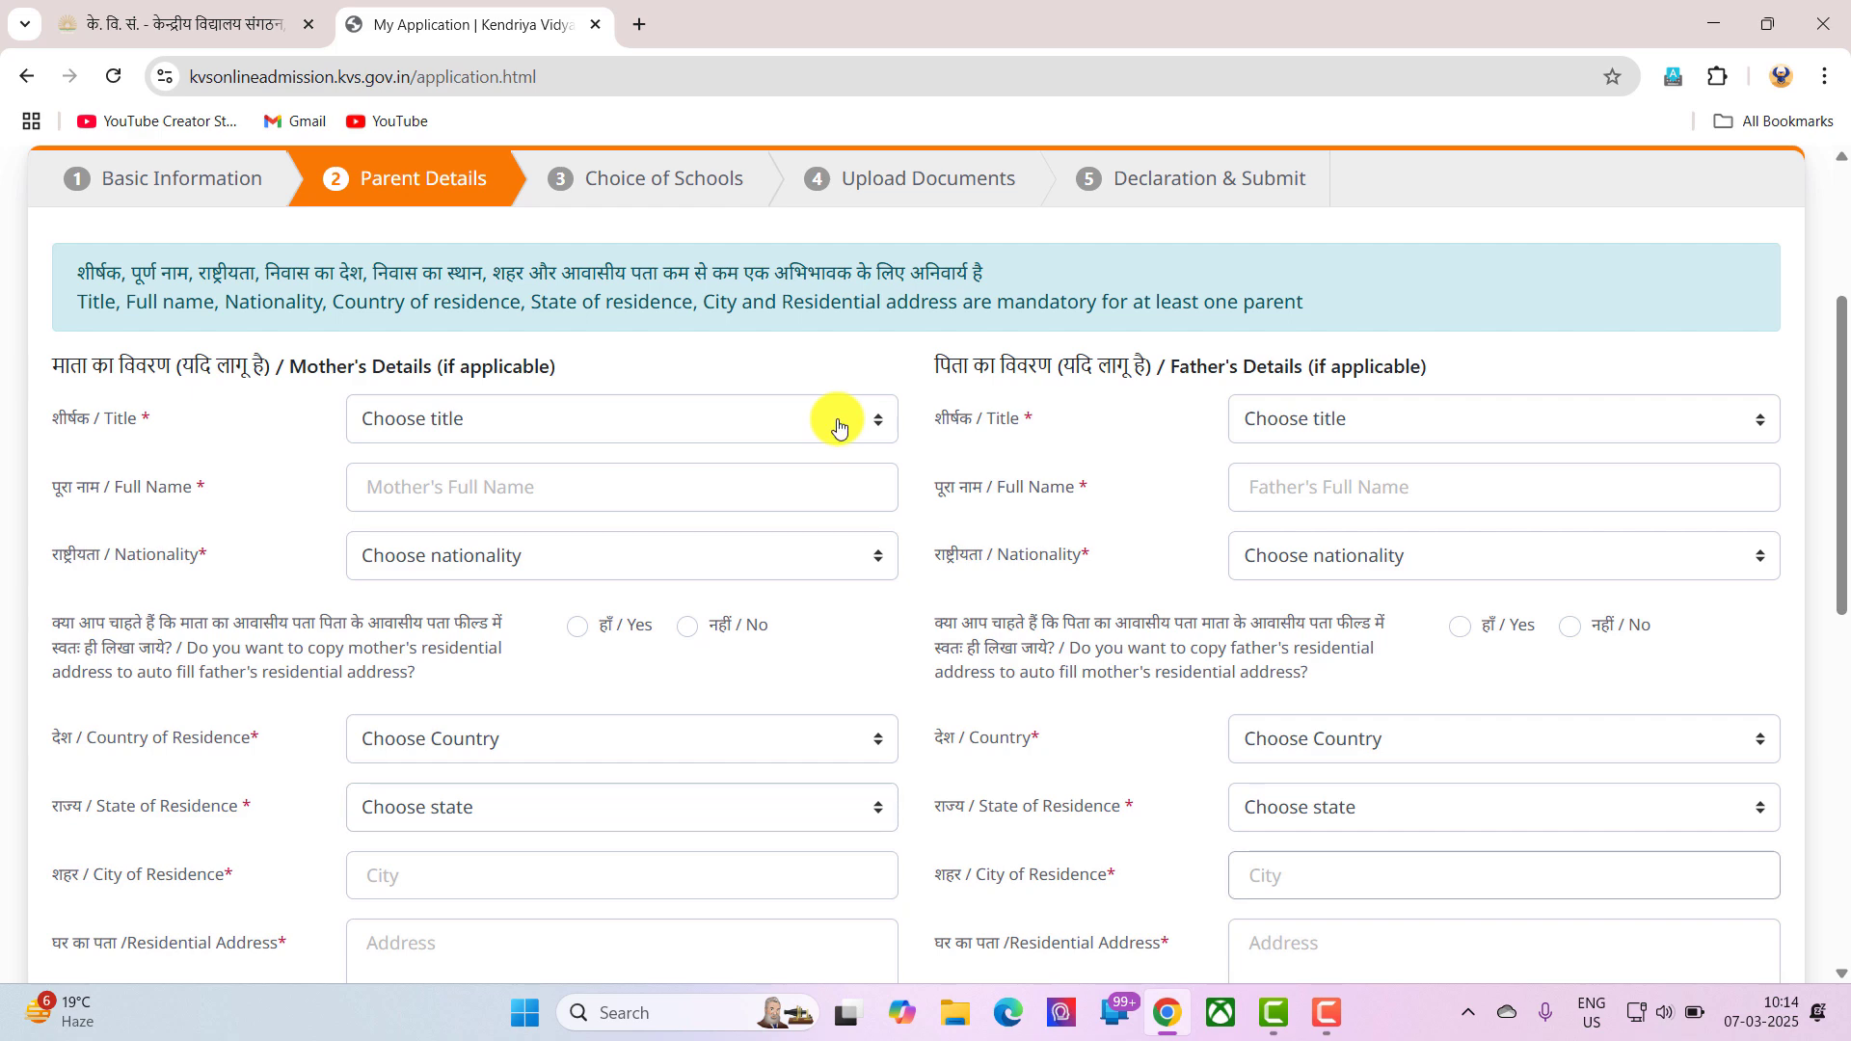
- Give the mother the title Mrs. and enter her full name
{"action": "left_click", "coordinate": [503, 421]}
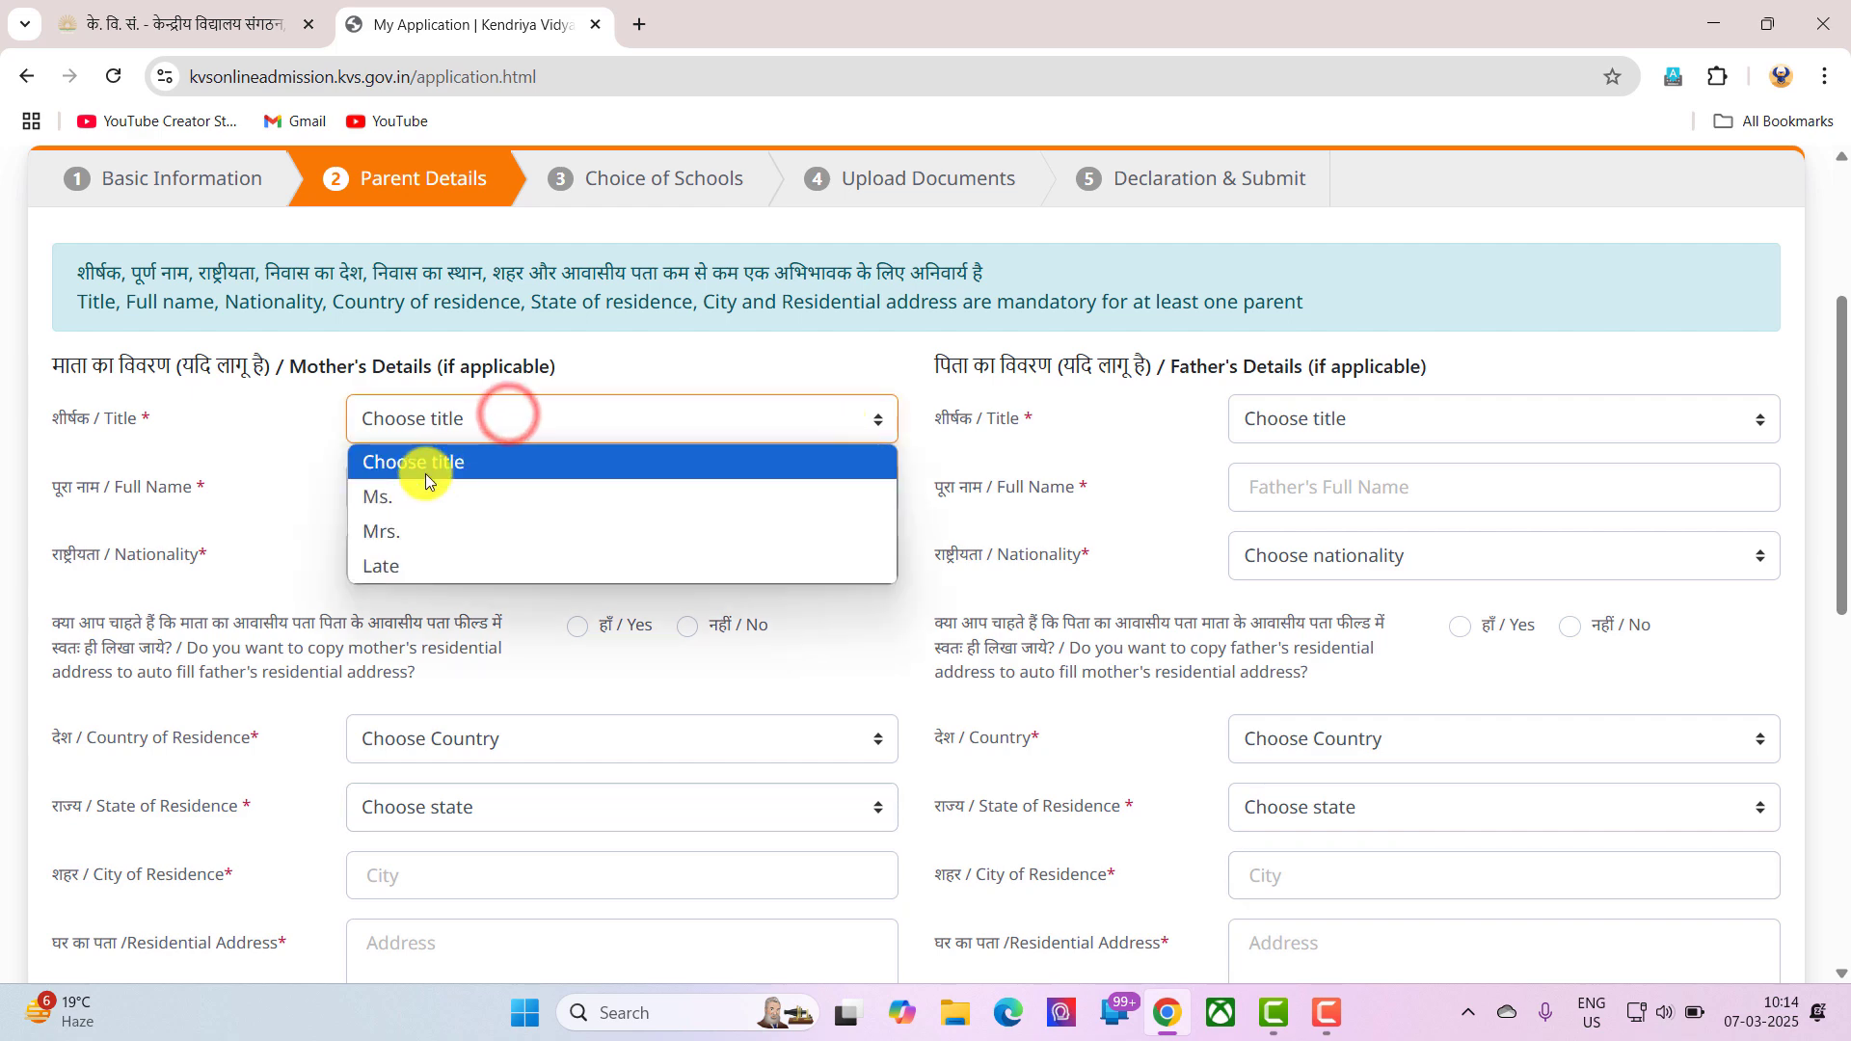
{"action": "key", "text": "Down"}
{"action": "key", "text": "Down"}
{"action": "key", "text": "Up"}
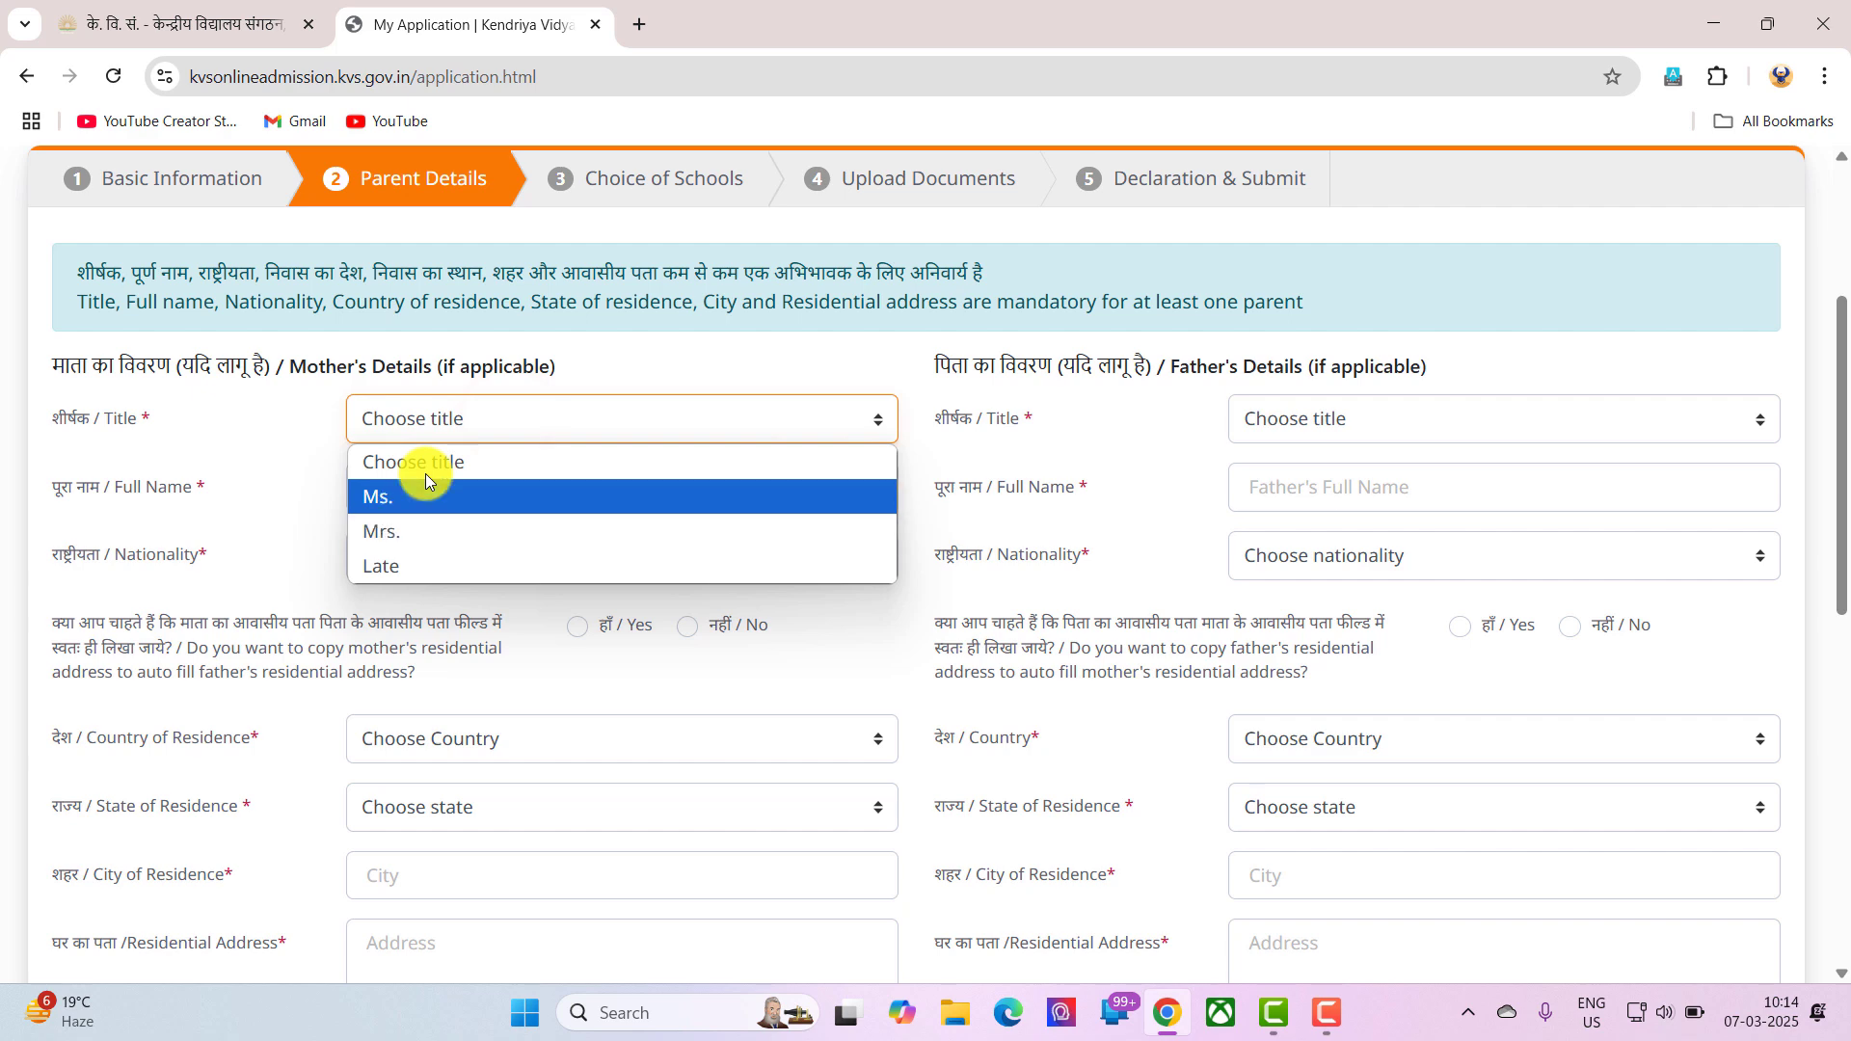
{"action": "key", "text": "Down"}
{"action": "key", "text": "Down"}
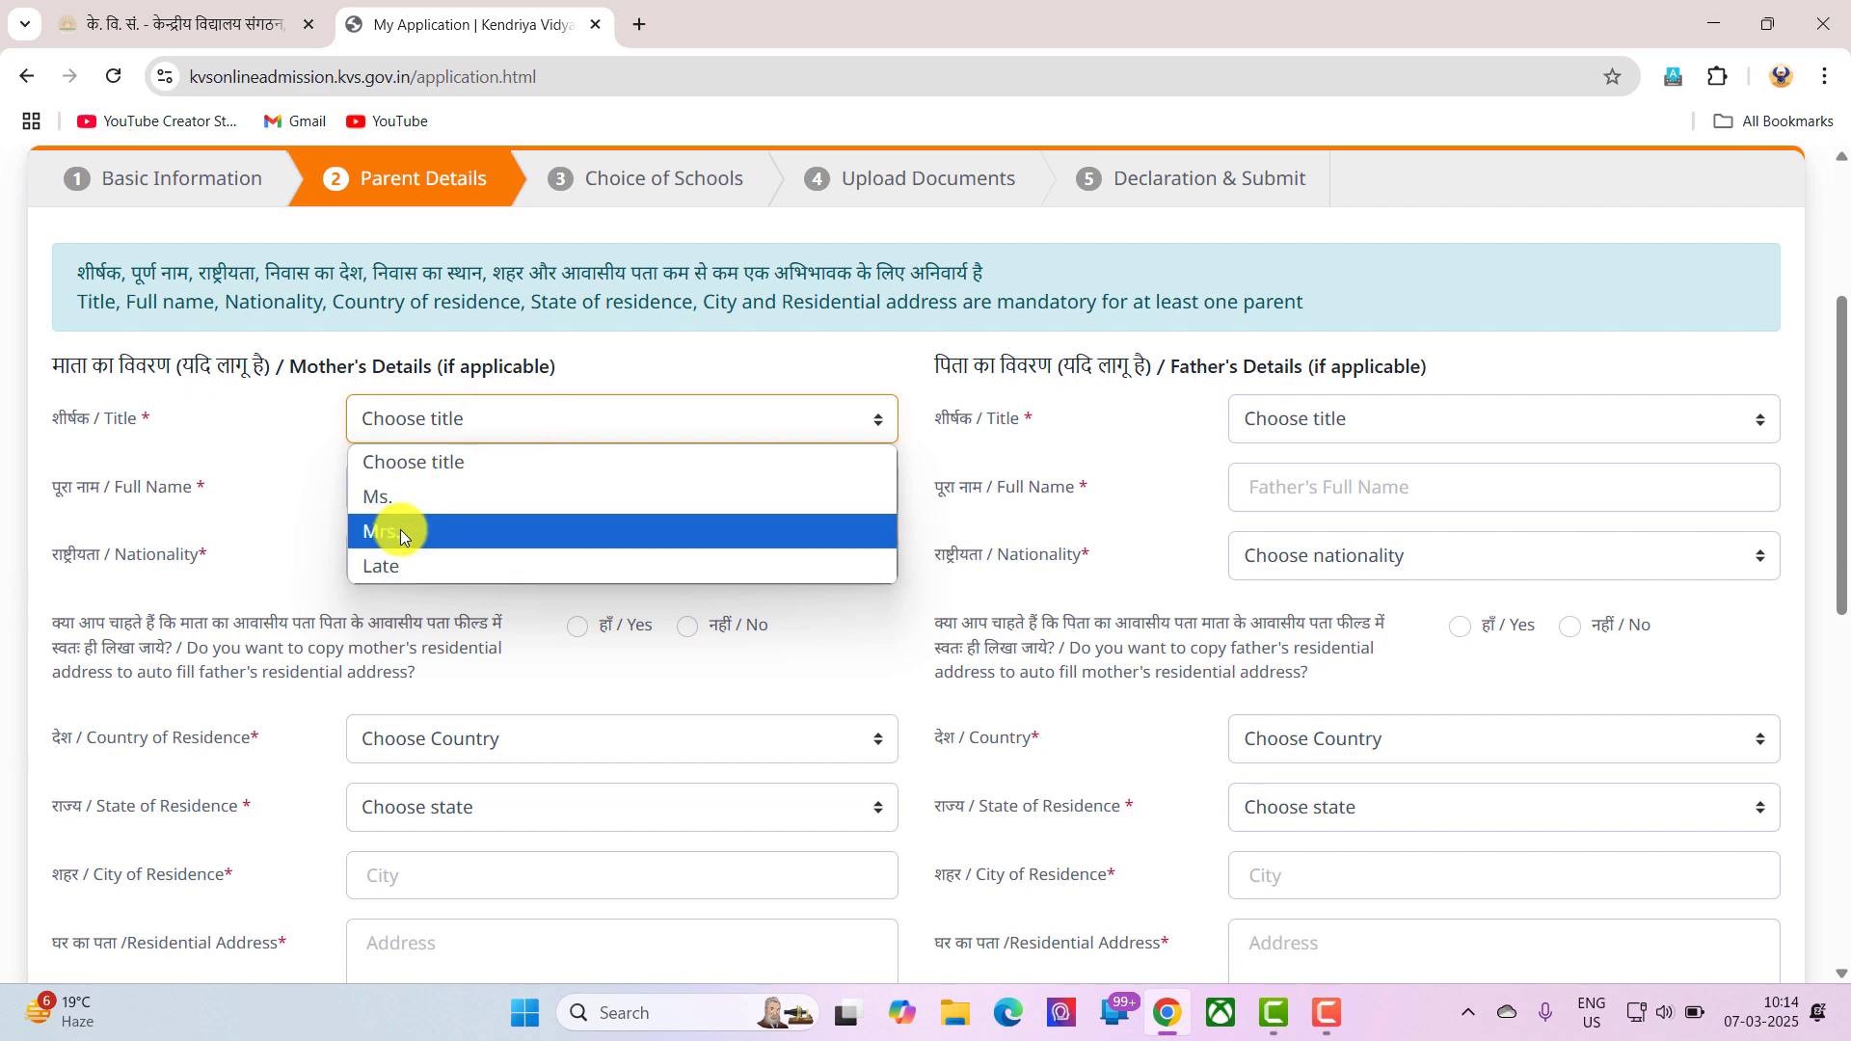
{"action": "key", "text": "Up"}
{"action": "key", "text": "Down"}
{"action": "key", "text": "Down"}
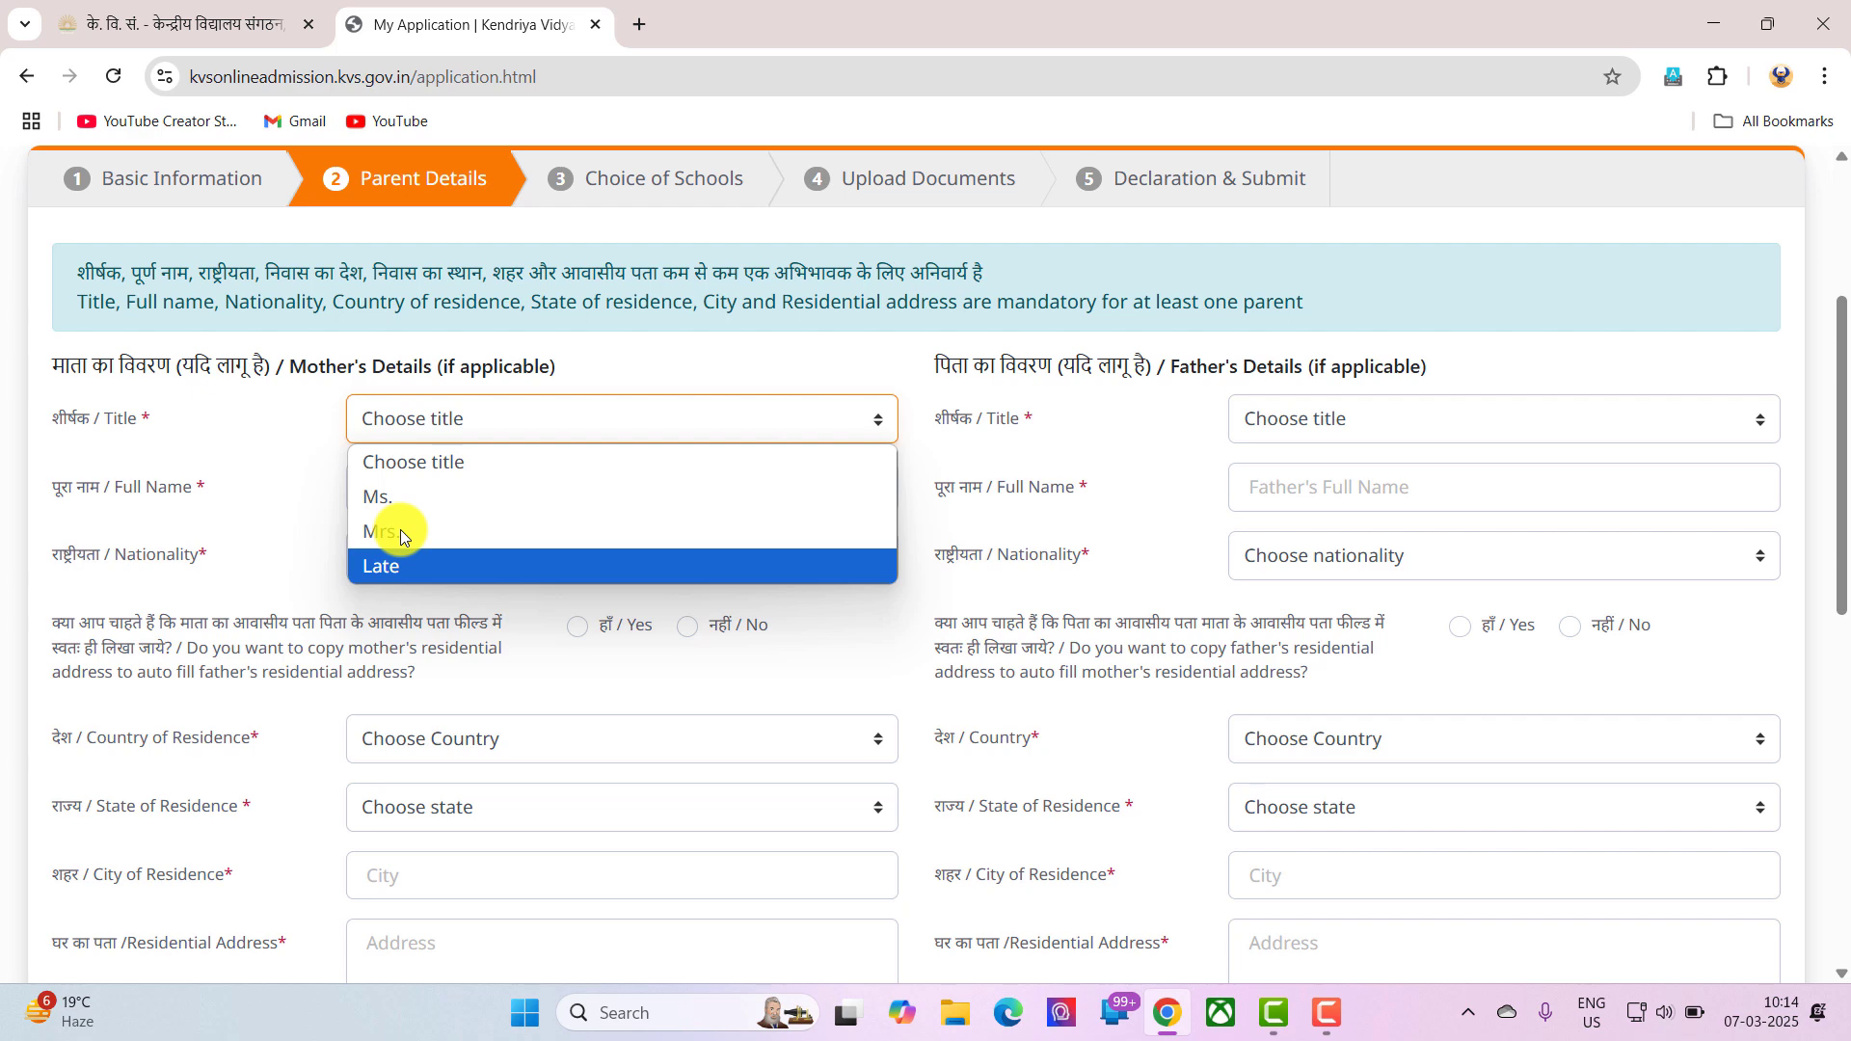
{"action": "key", "text": "Up"}
{"action": "key", "text": "Up"}
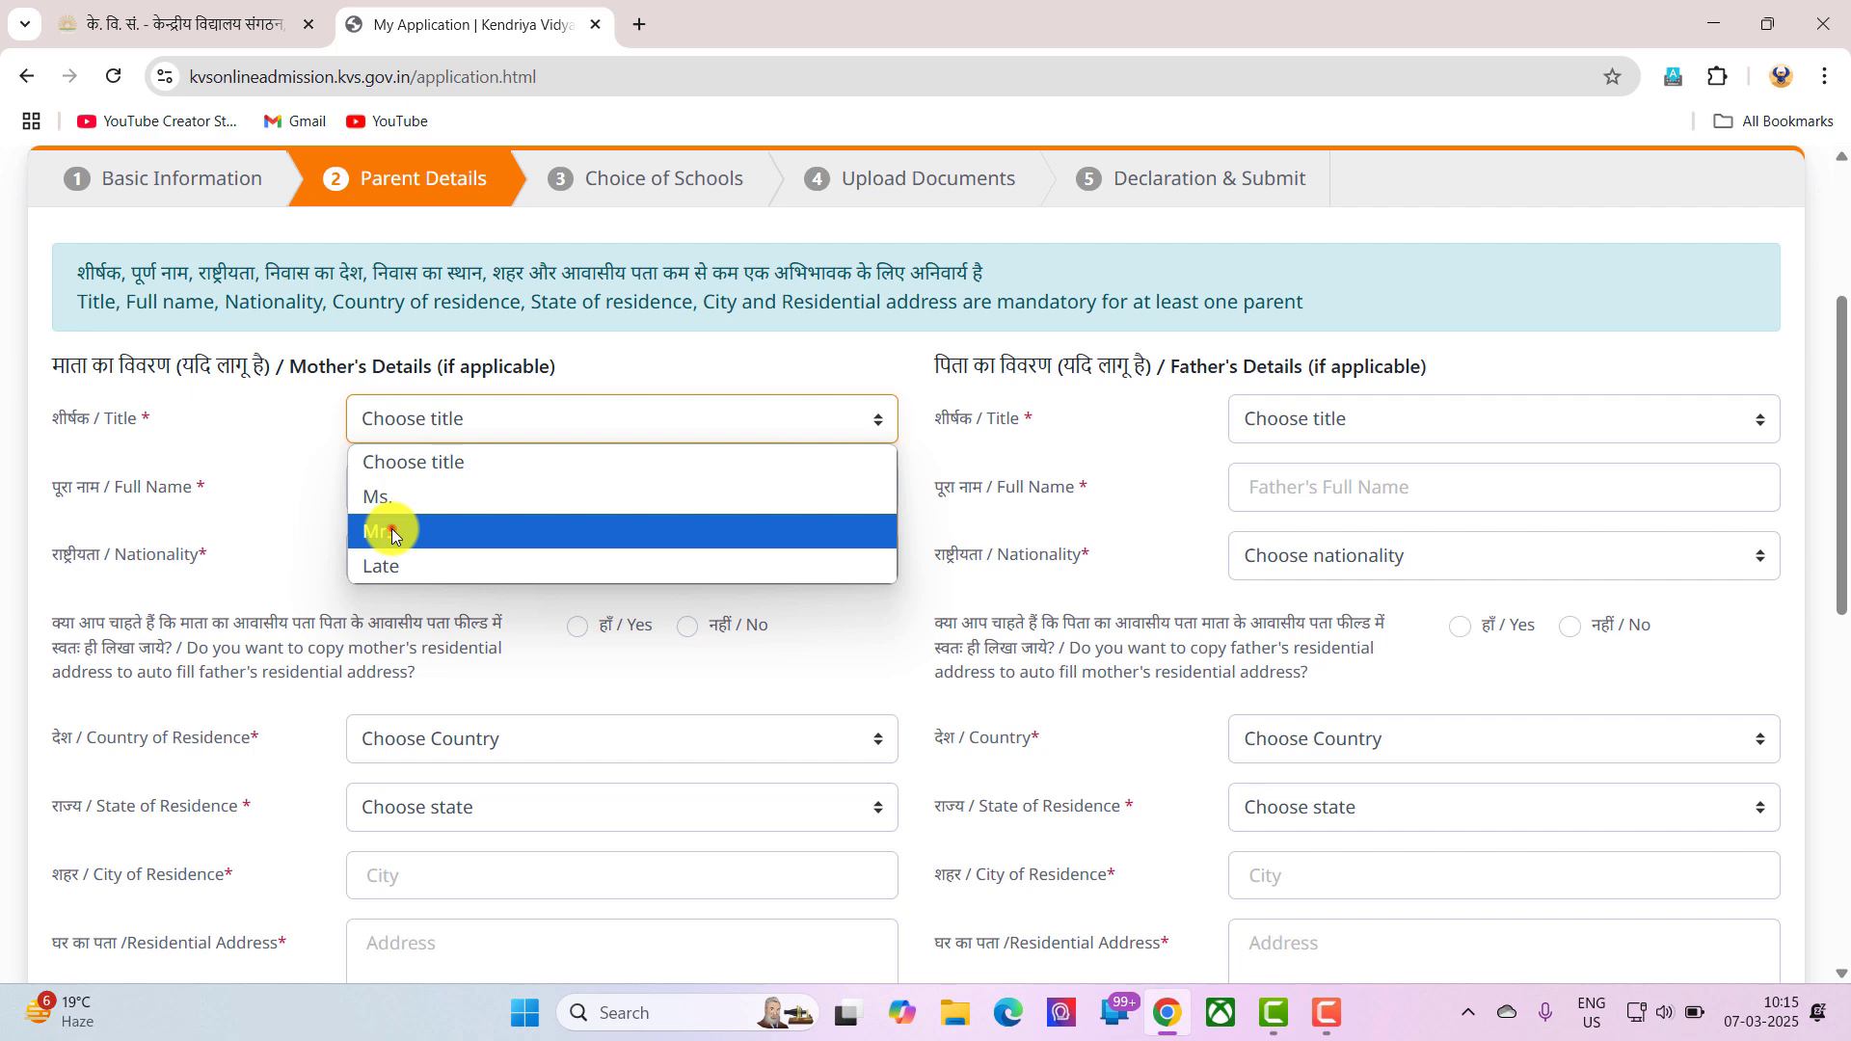
{"action": "left_click", "coordinate": [394, 533]}
{"action": "left_click", "coordinate": [403, 487]}
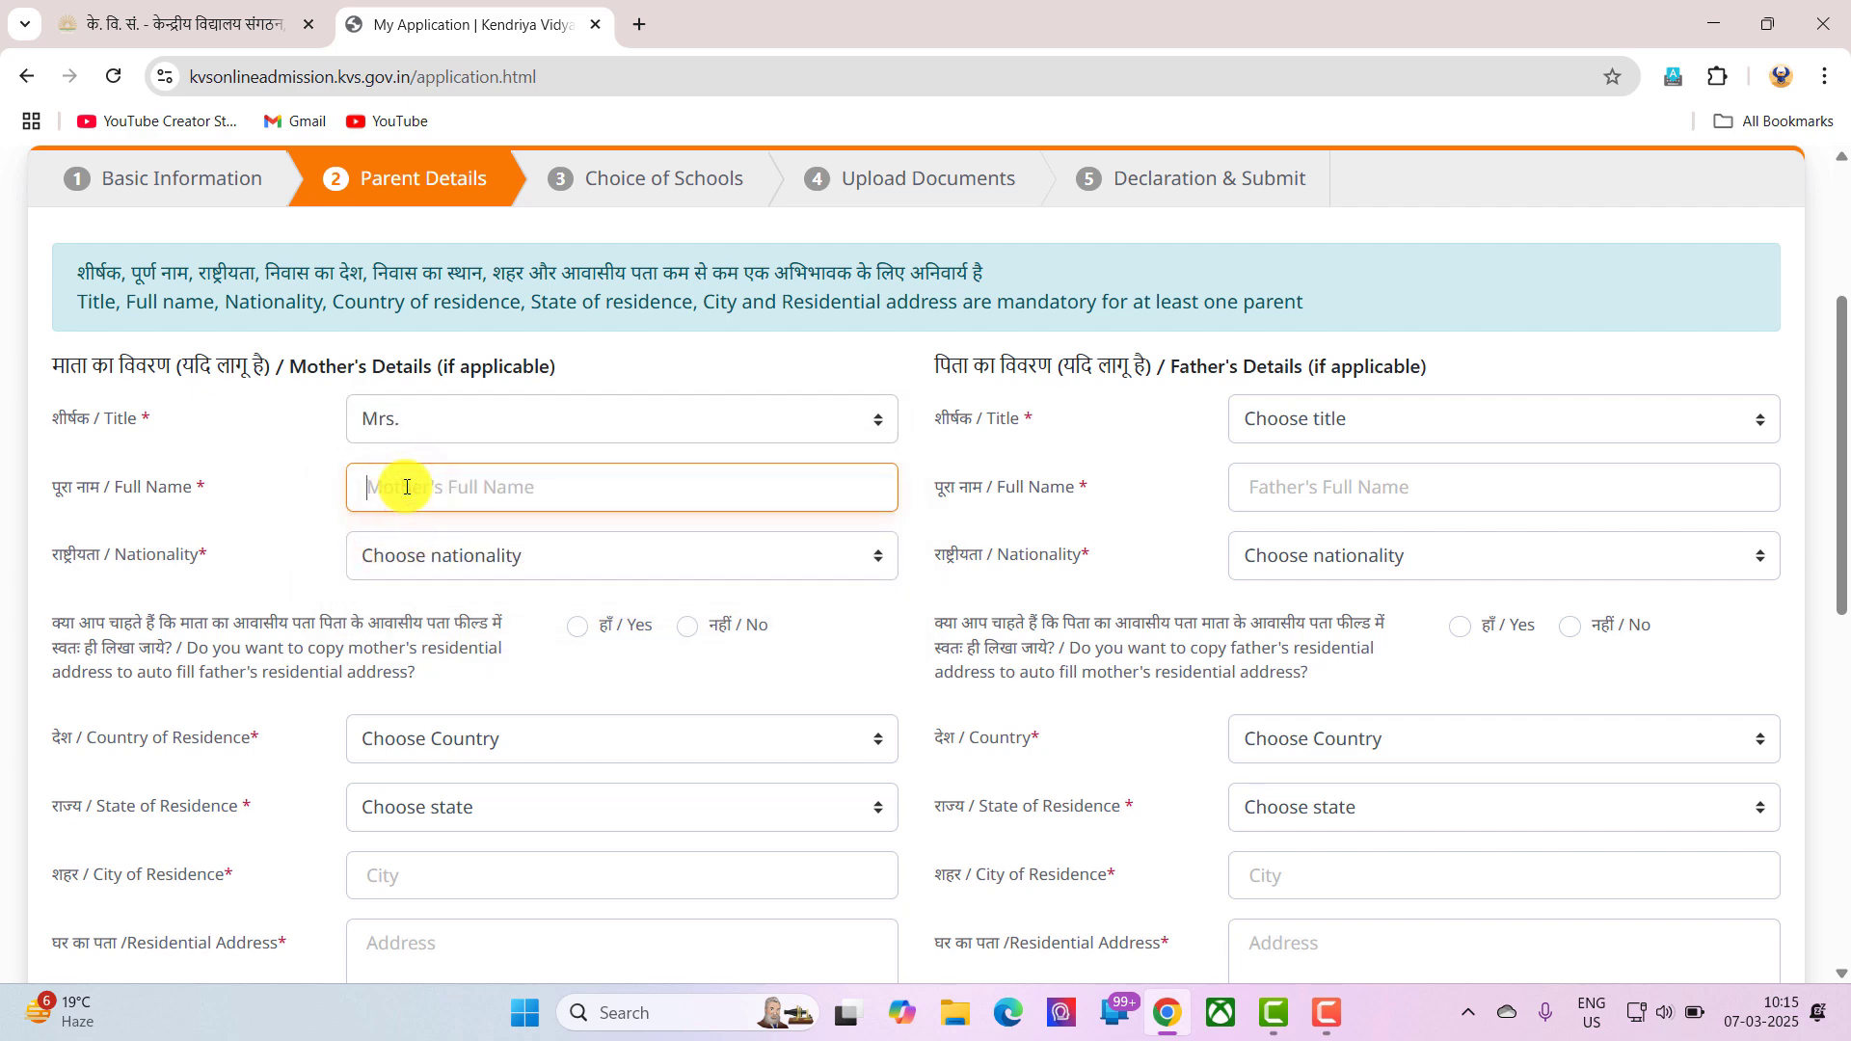
{"action": "type", "text": "DEMO"}
- Select Indian as the mother's nationality
{"action": "left_click", "coordinate": [486, 565]}
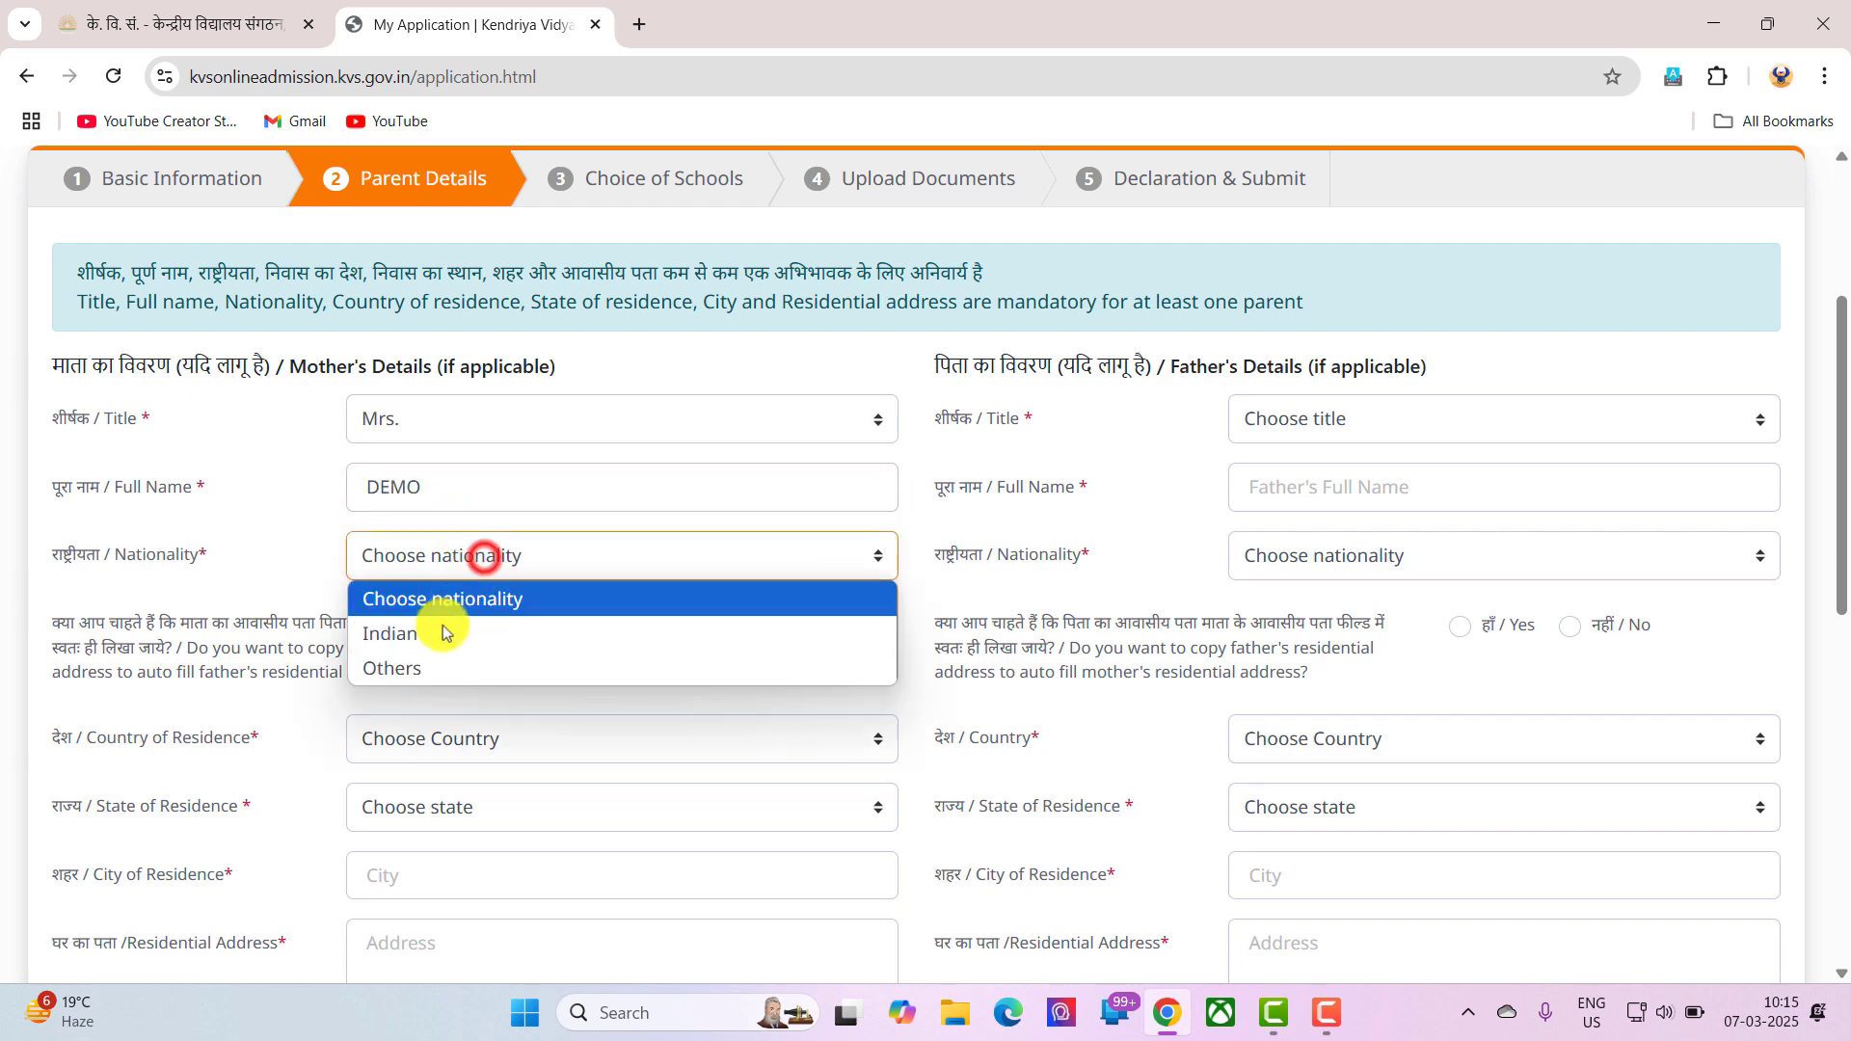
{"action": "key", "text": "Down"}
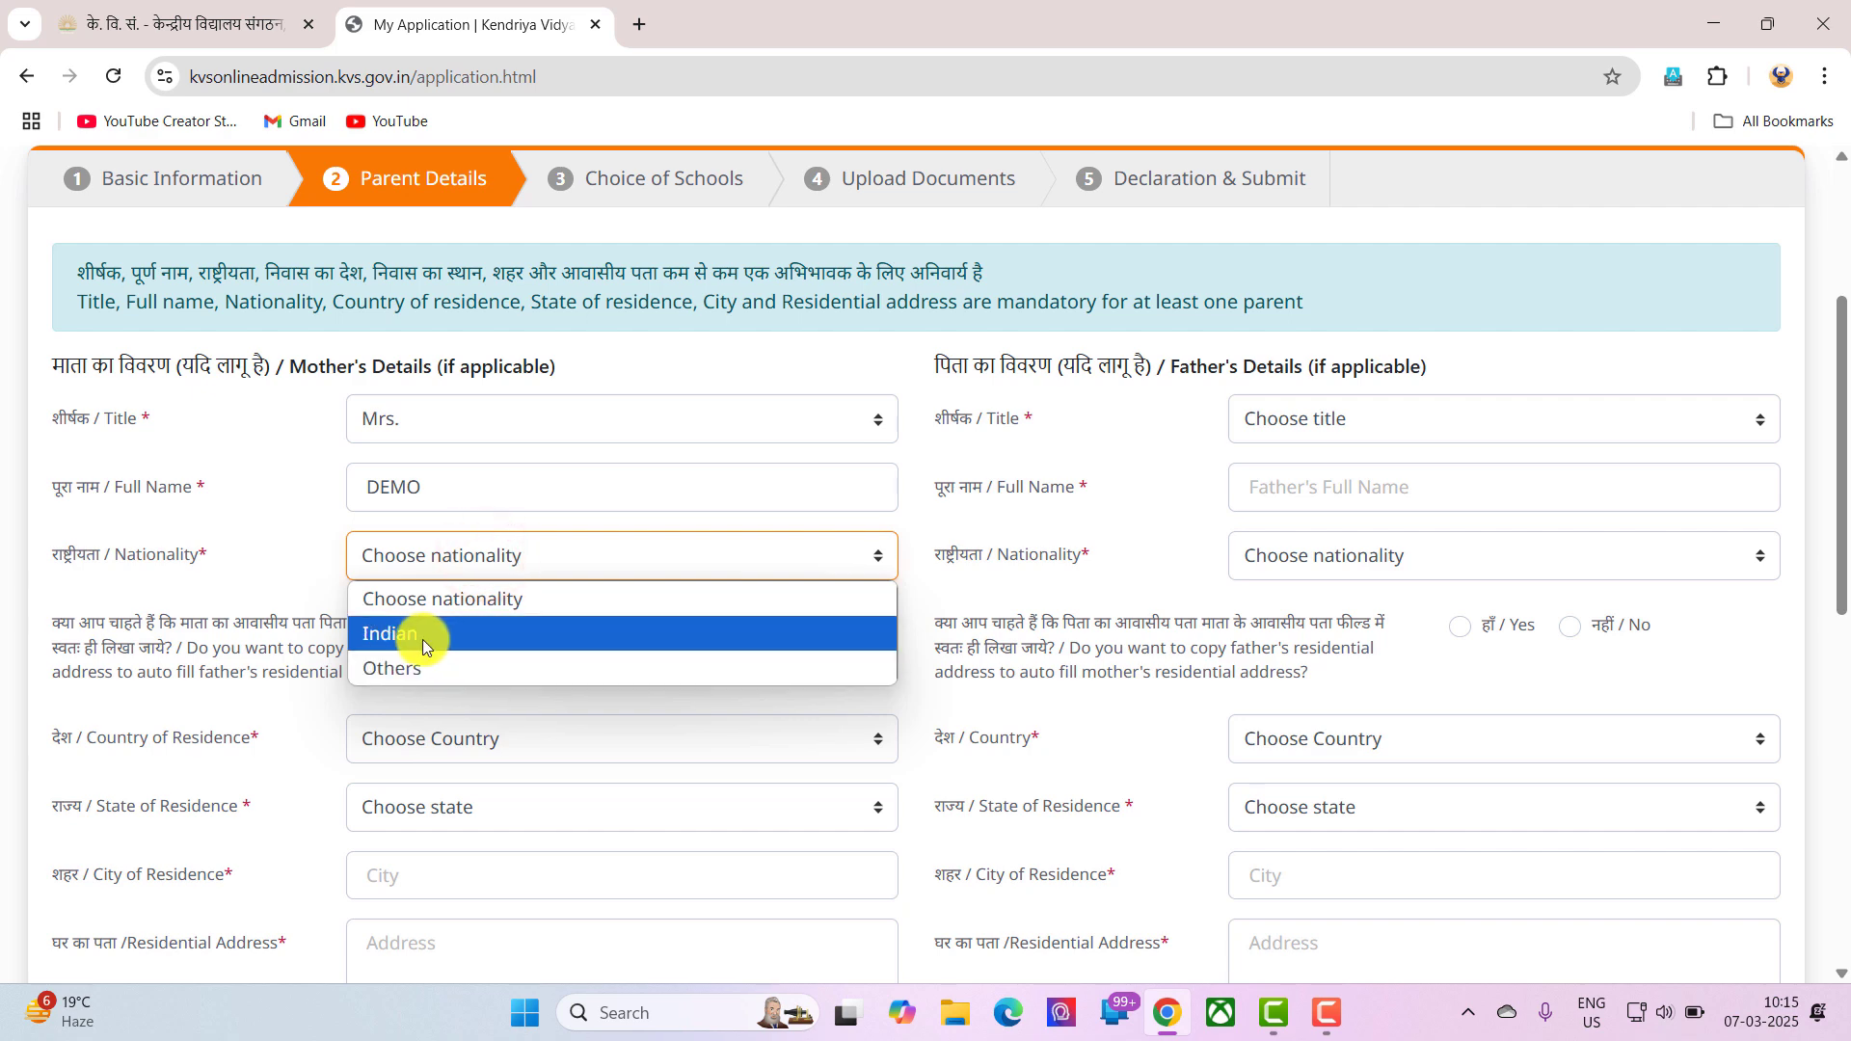
{"action": "left_click", "coordinate": [418, 639]}
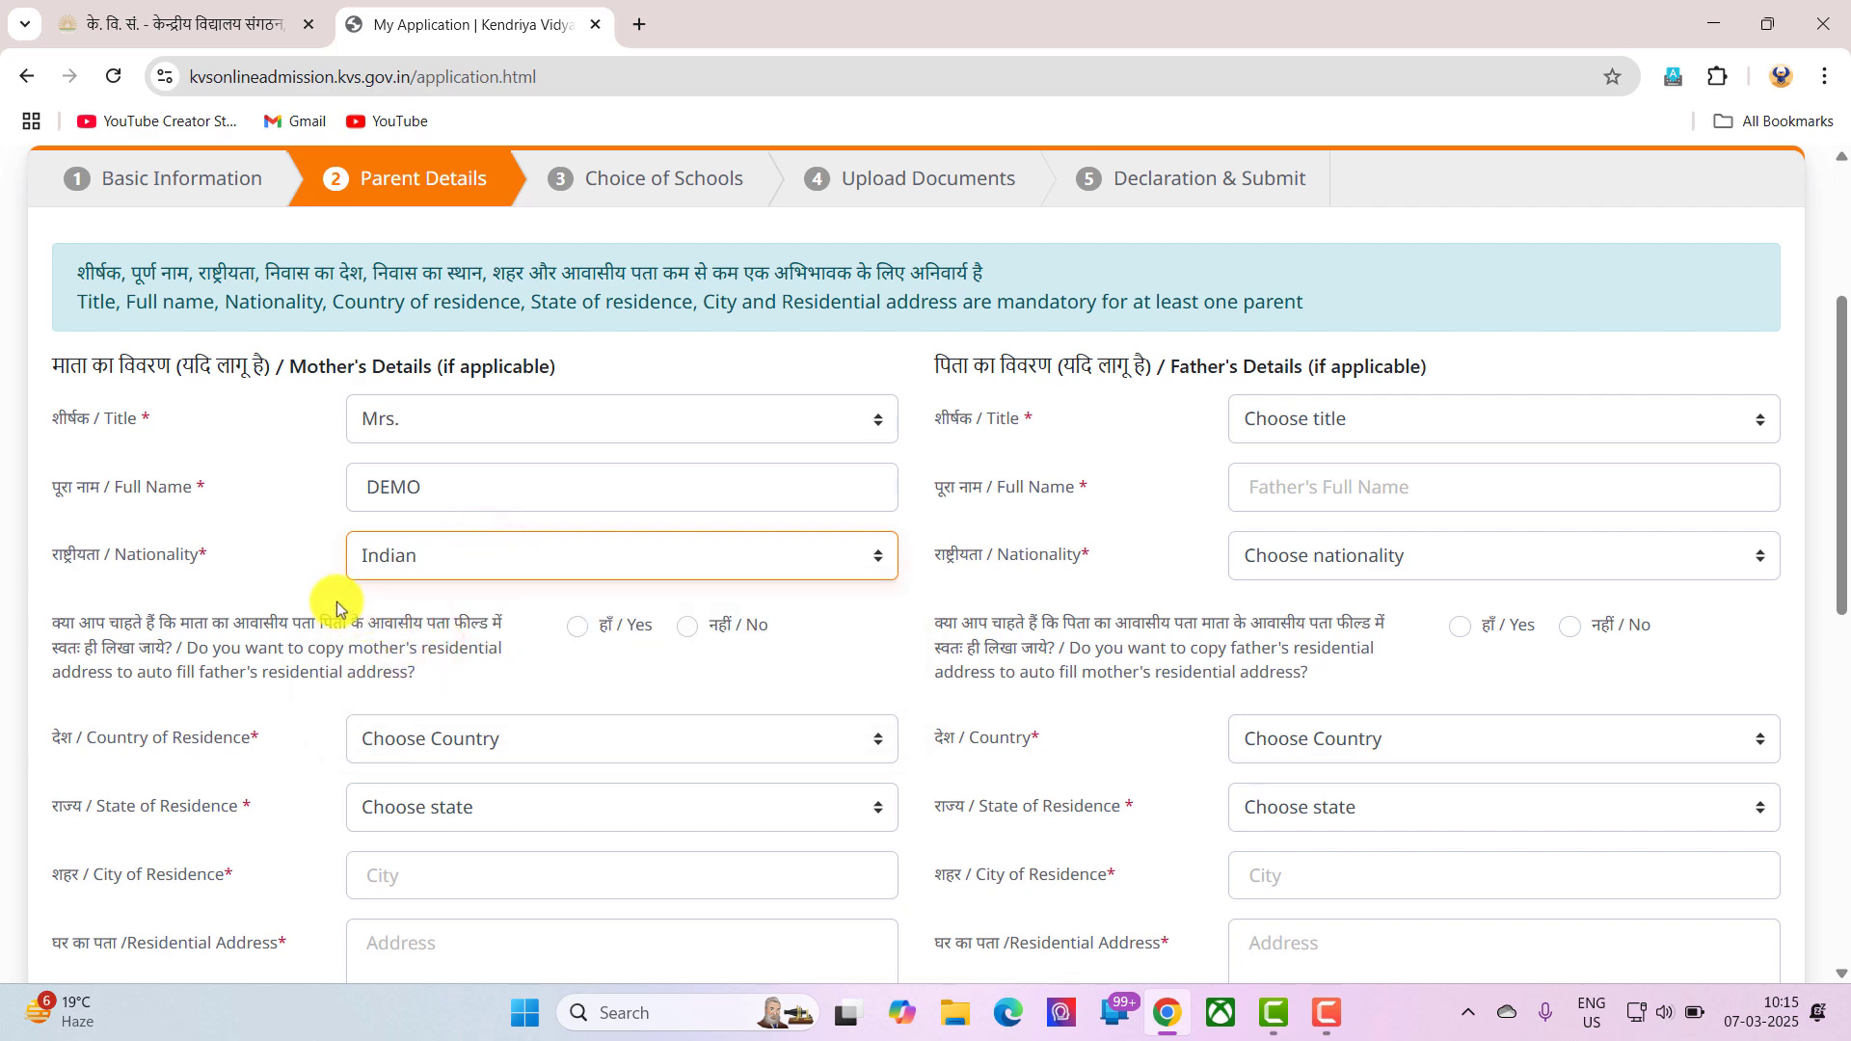
{"action": "left_click", "coordinate": [274, 575]}
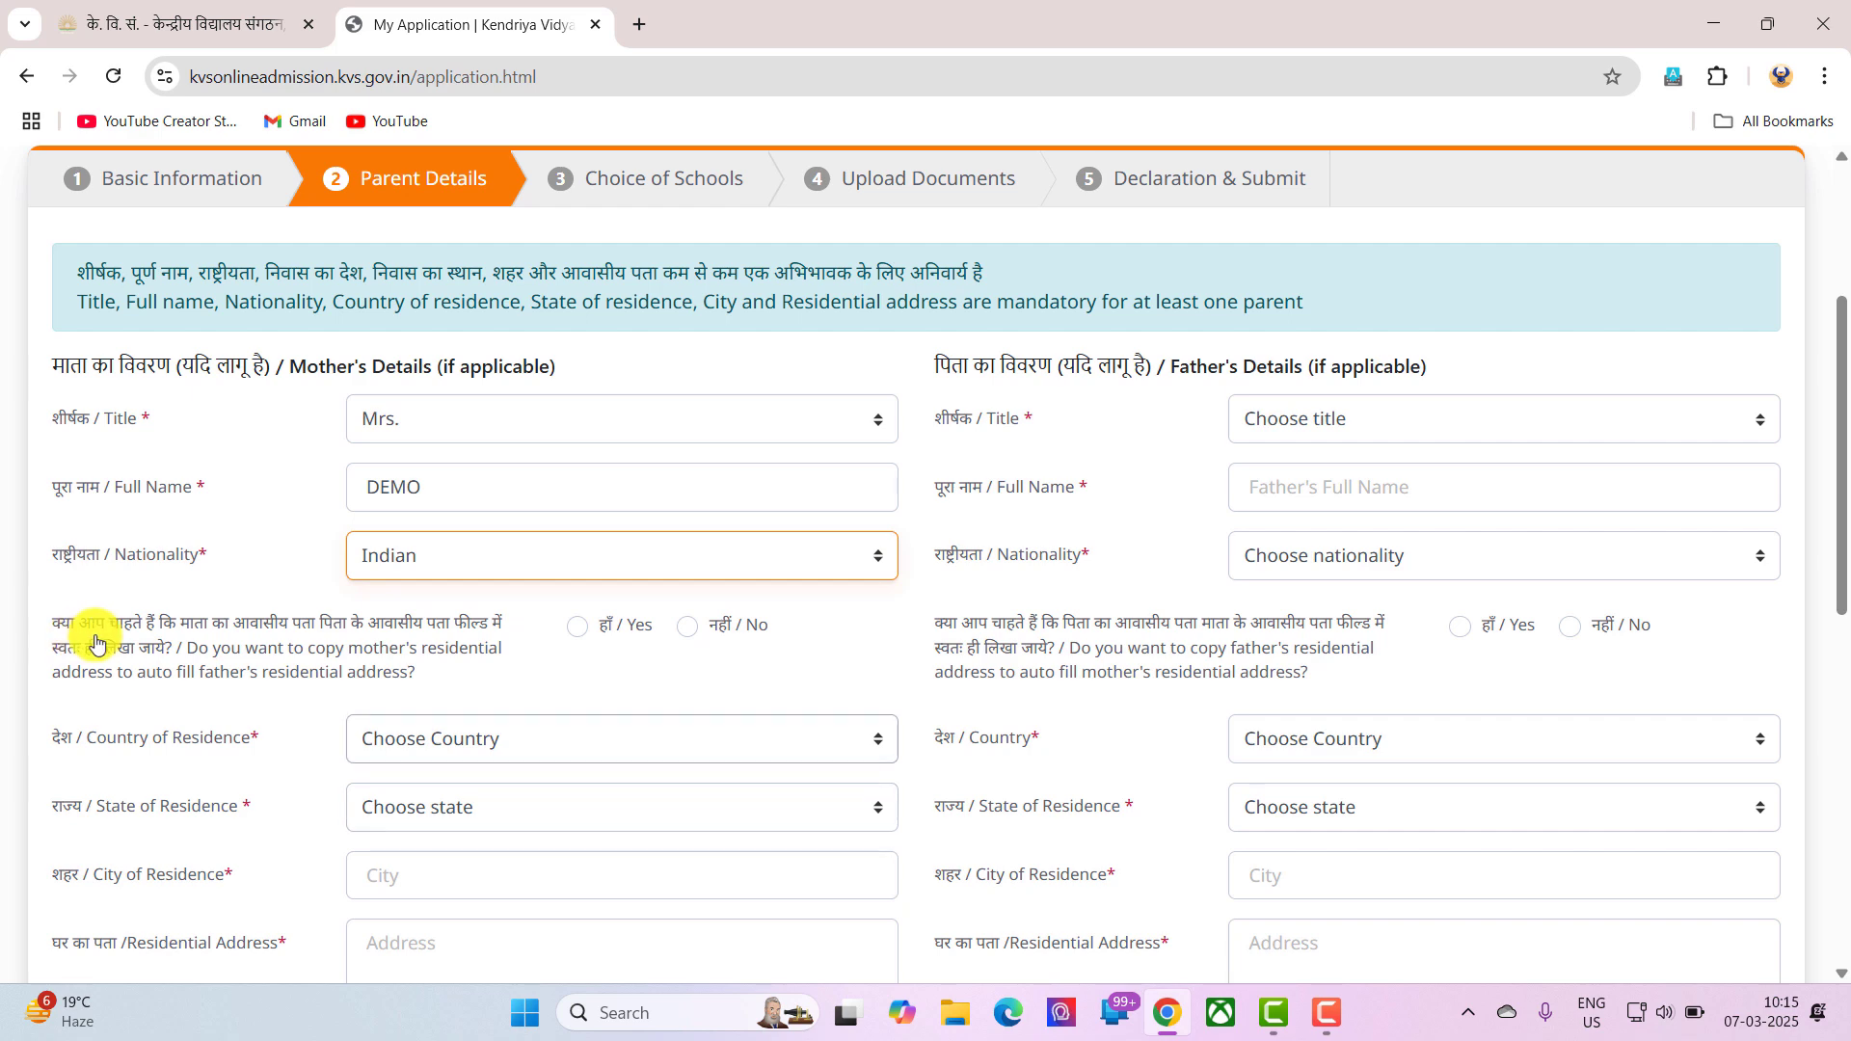
{"action": "left_click", "coordinate": [806, 644]}
{"action": "scroll", "coordinate": [806, 645], "scroll_direction": "down", "scroll_amount": 2}
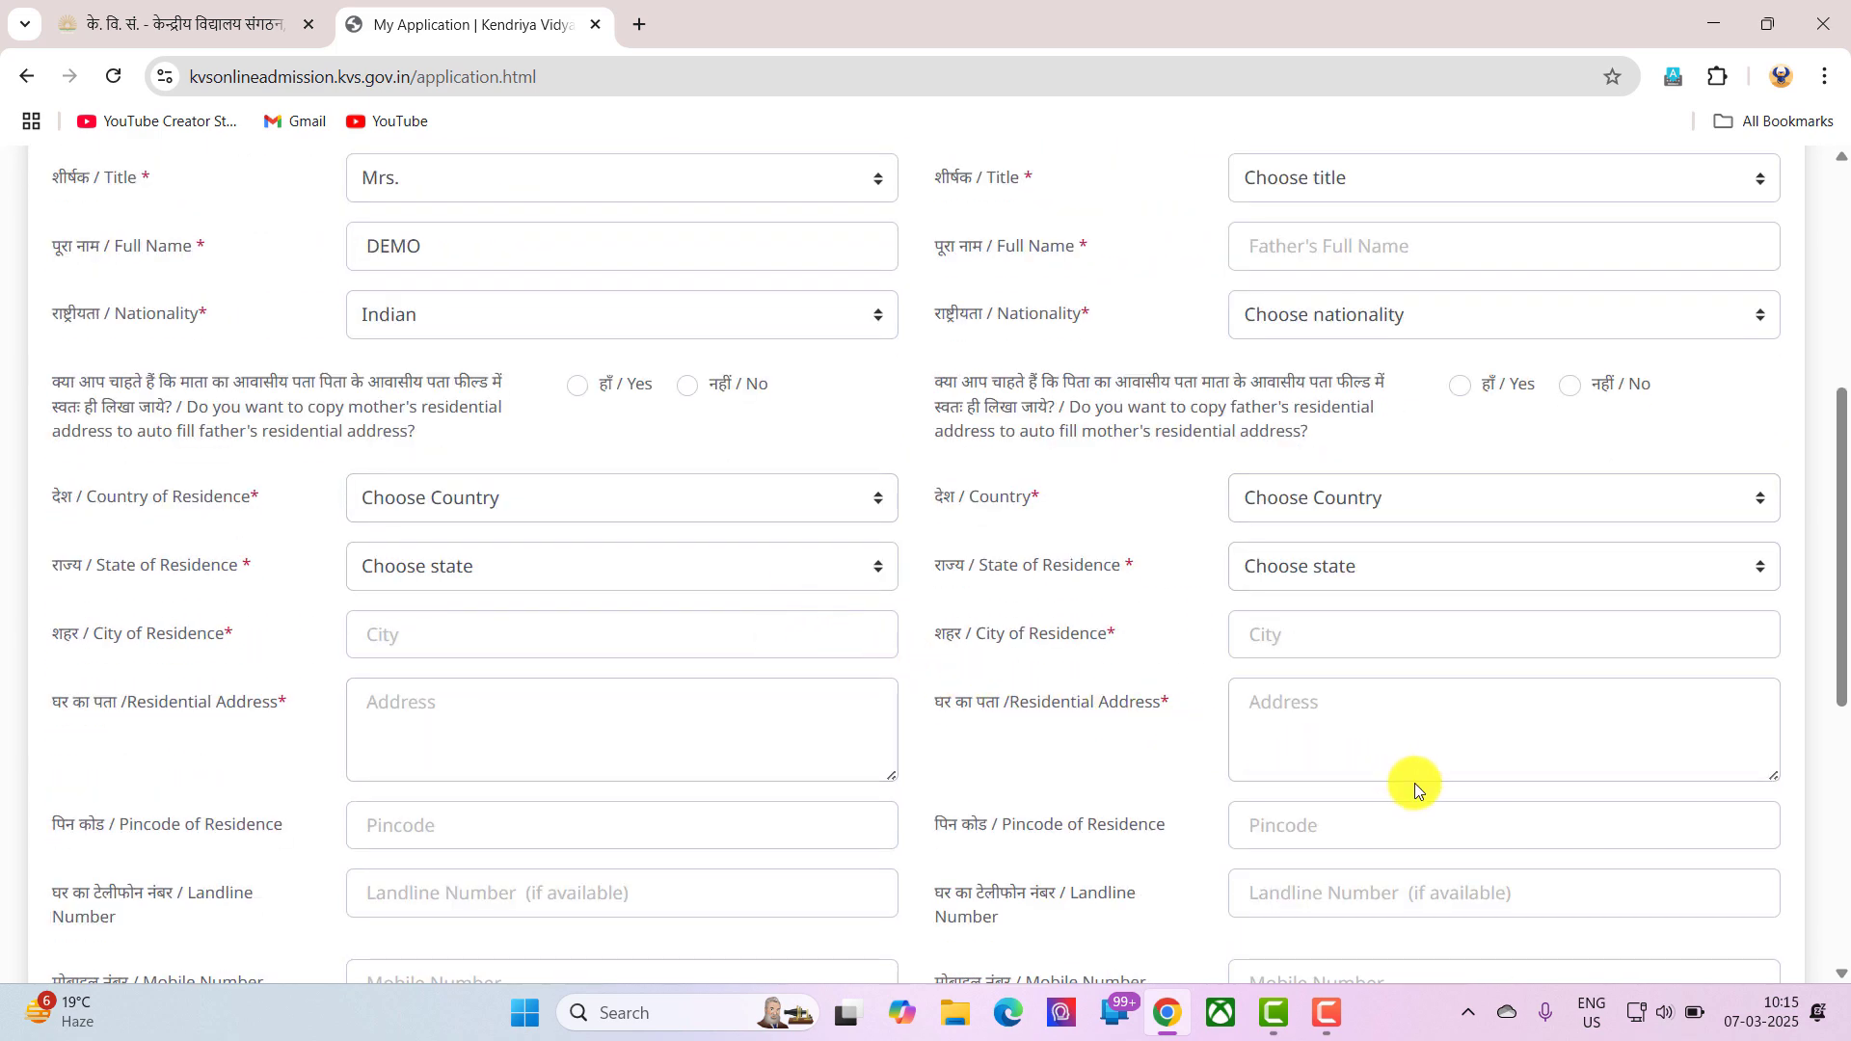
{"action": "scroll", "coordinate": [1415, 783], "scroll_direction": "up", "scroll_amount": 2}
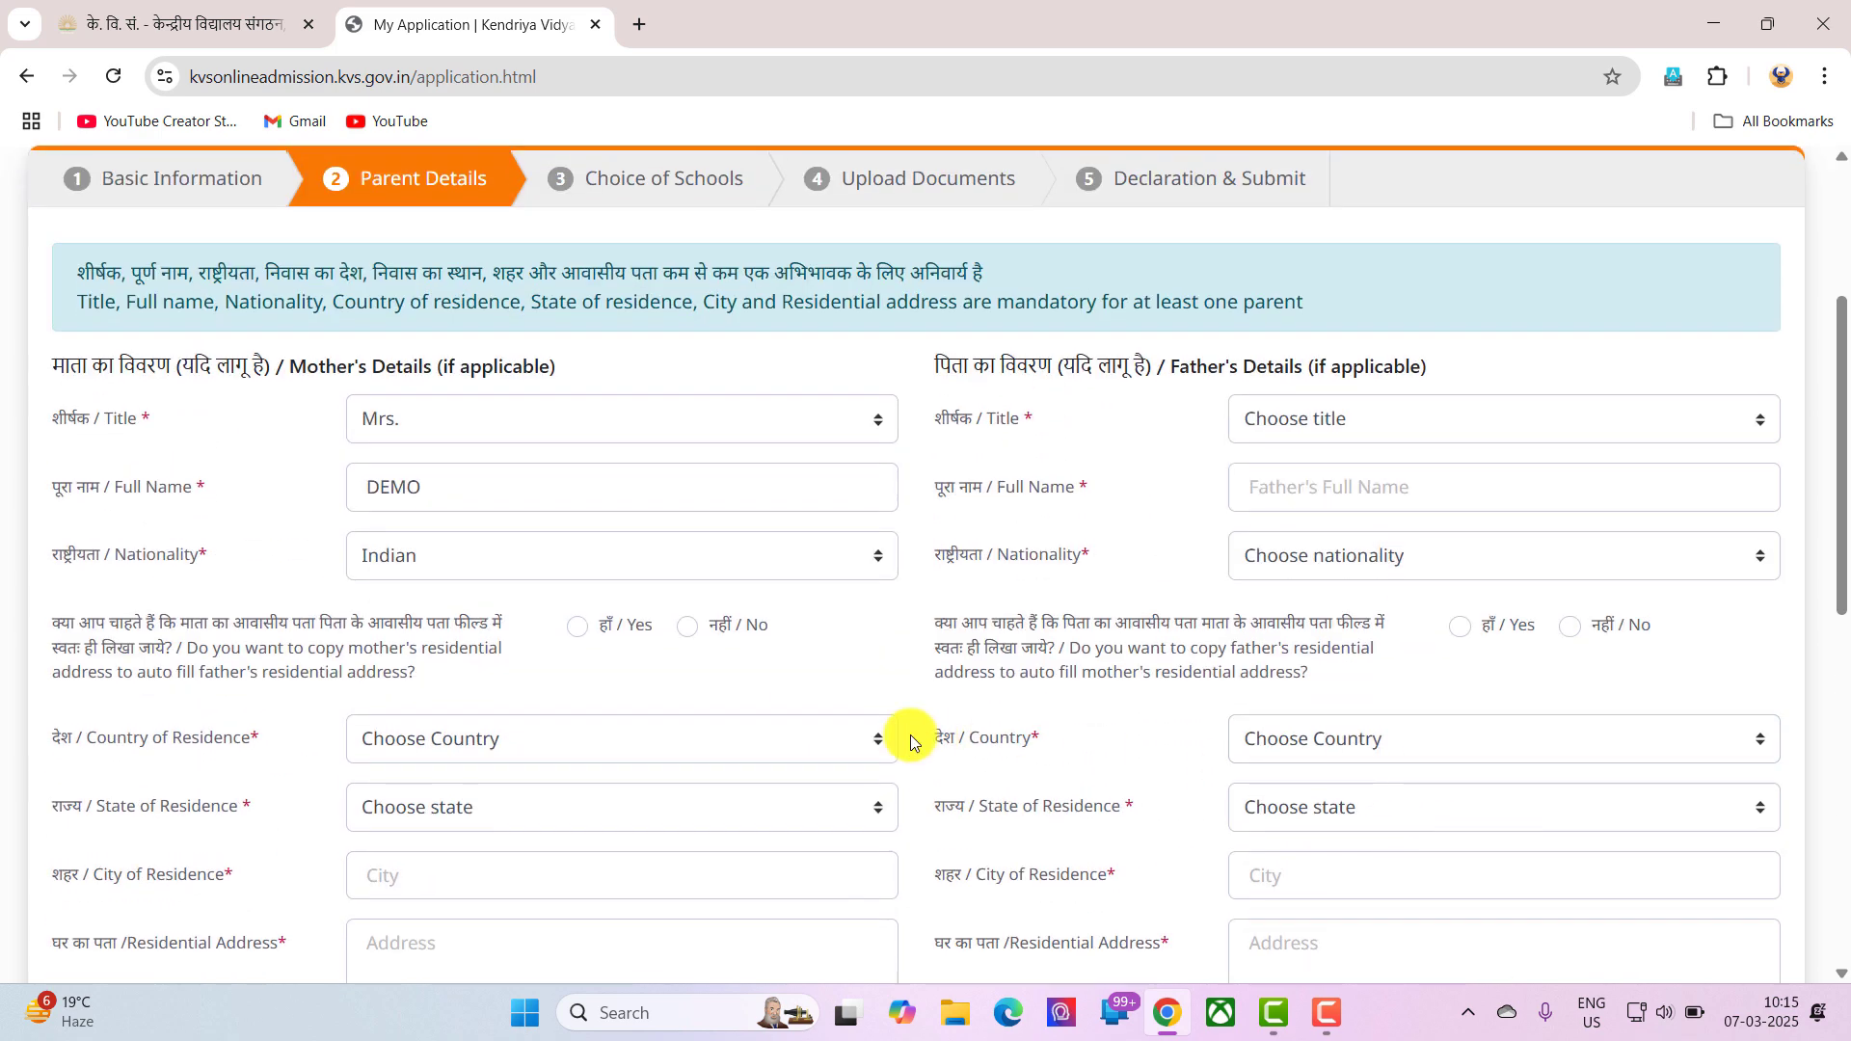
{"action": "scroll", "coordinate": [911, 741], "scroll_direction": "down", "scroll_amount": 1}
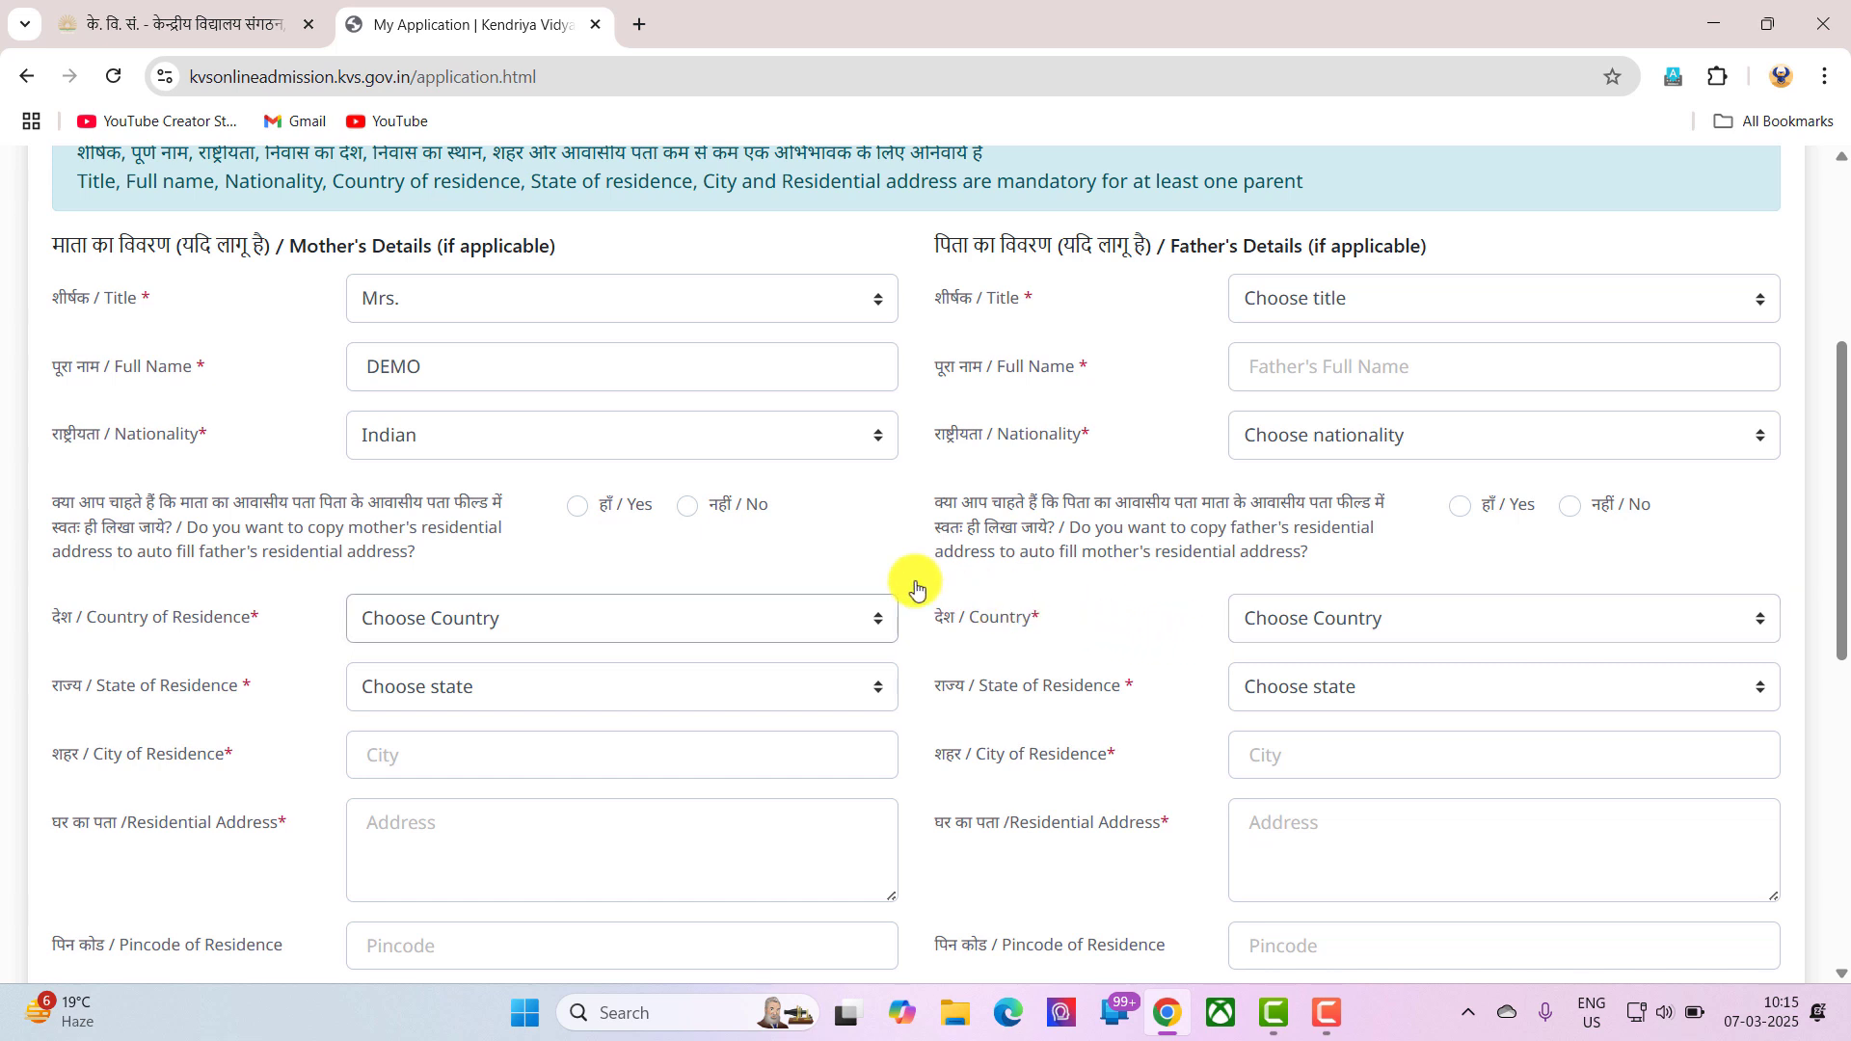
- Mirror the address to the father and set residence to India, Gujarat, city AHMEDABAD
{"action": "left_click", "coordinate": [578, 507]}
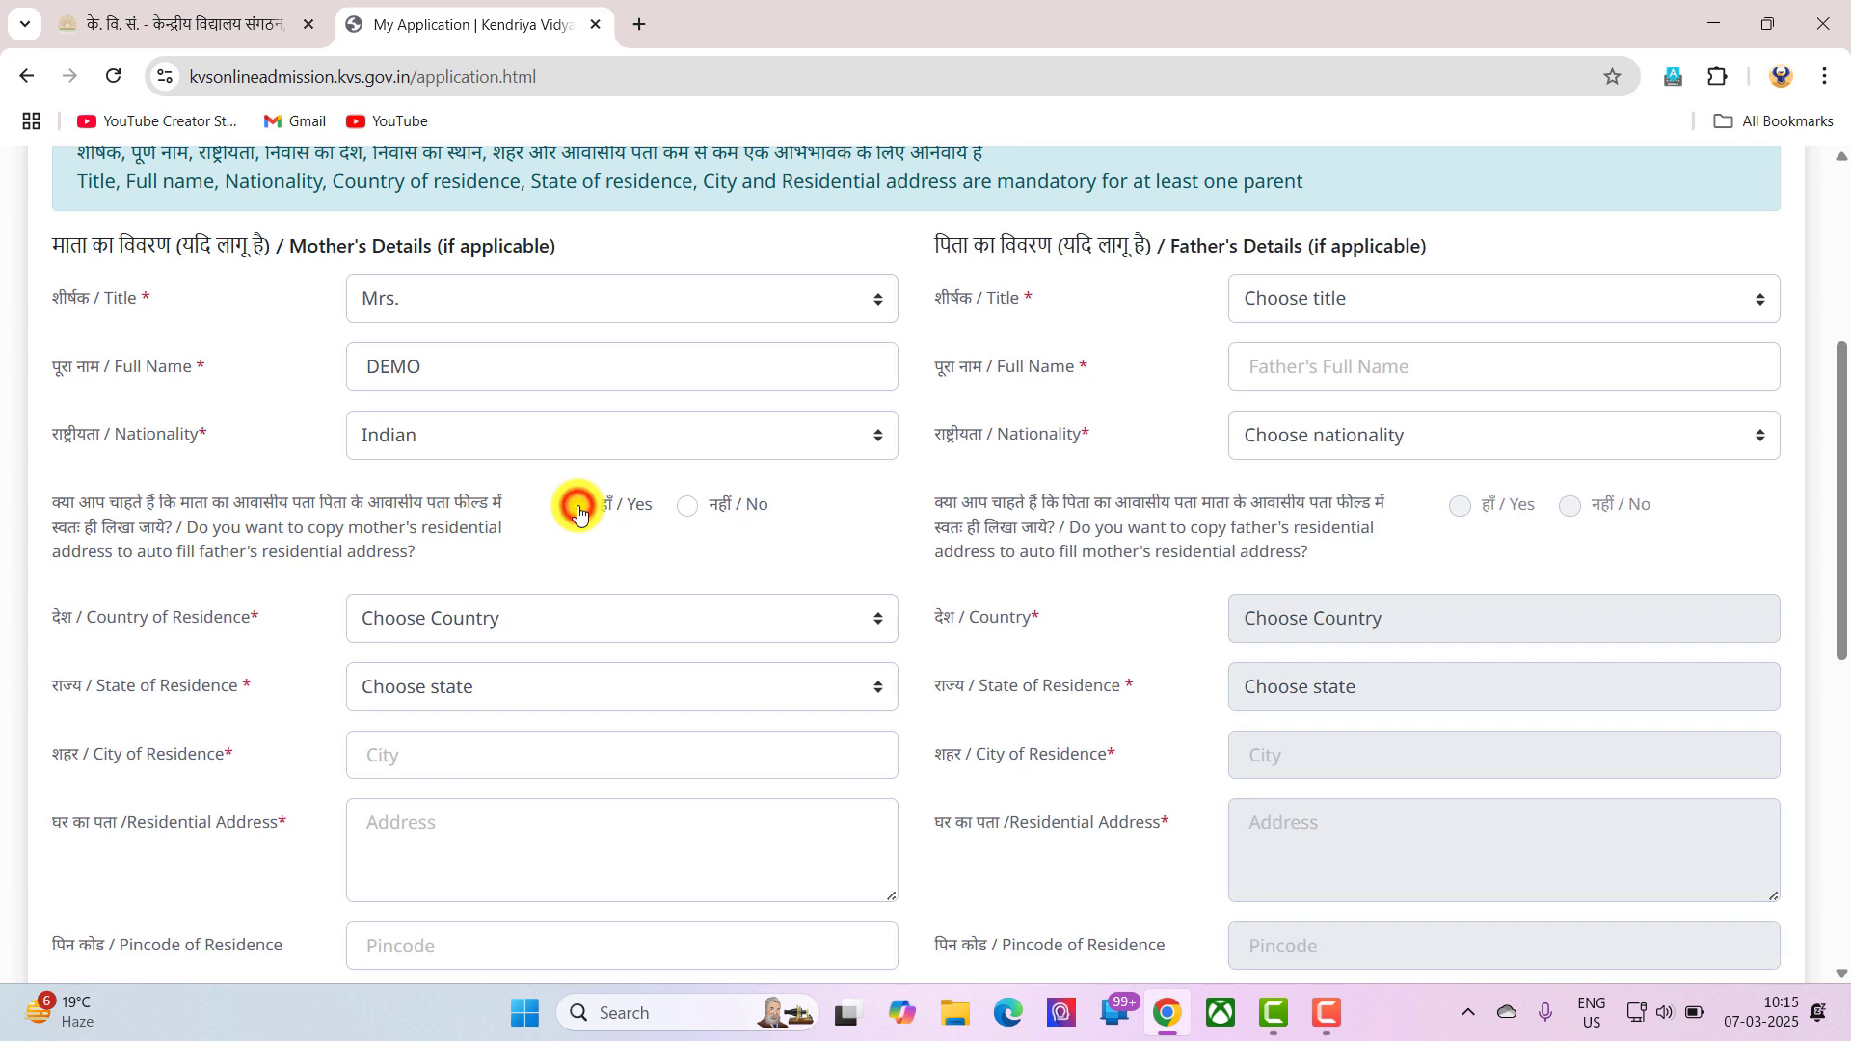
{"action": "left_click", "coordinate": [583, 615]}
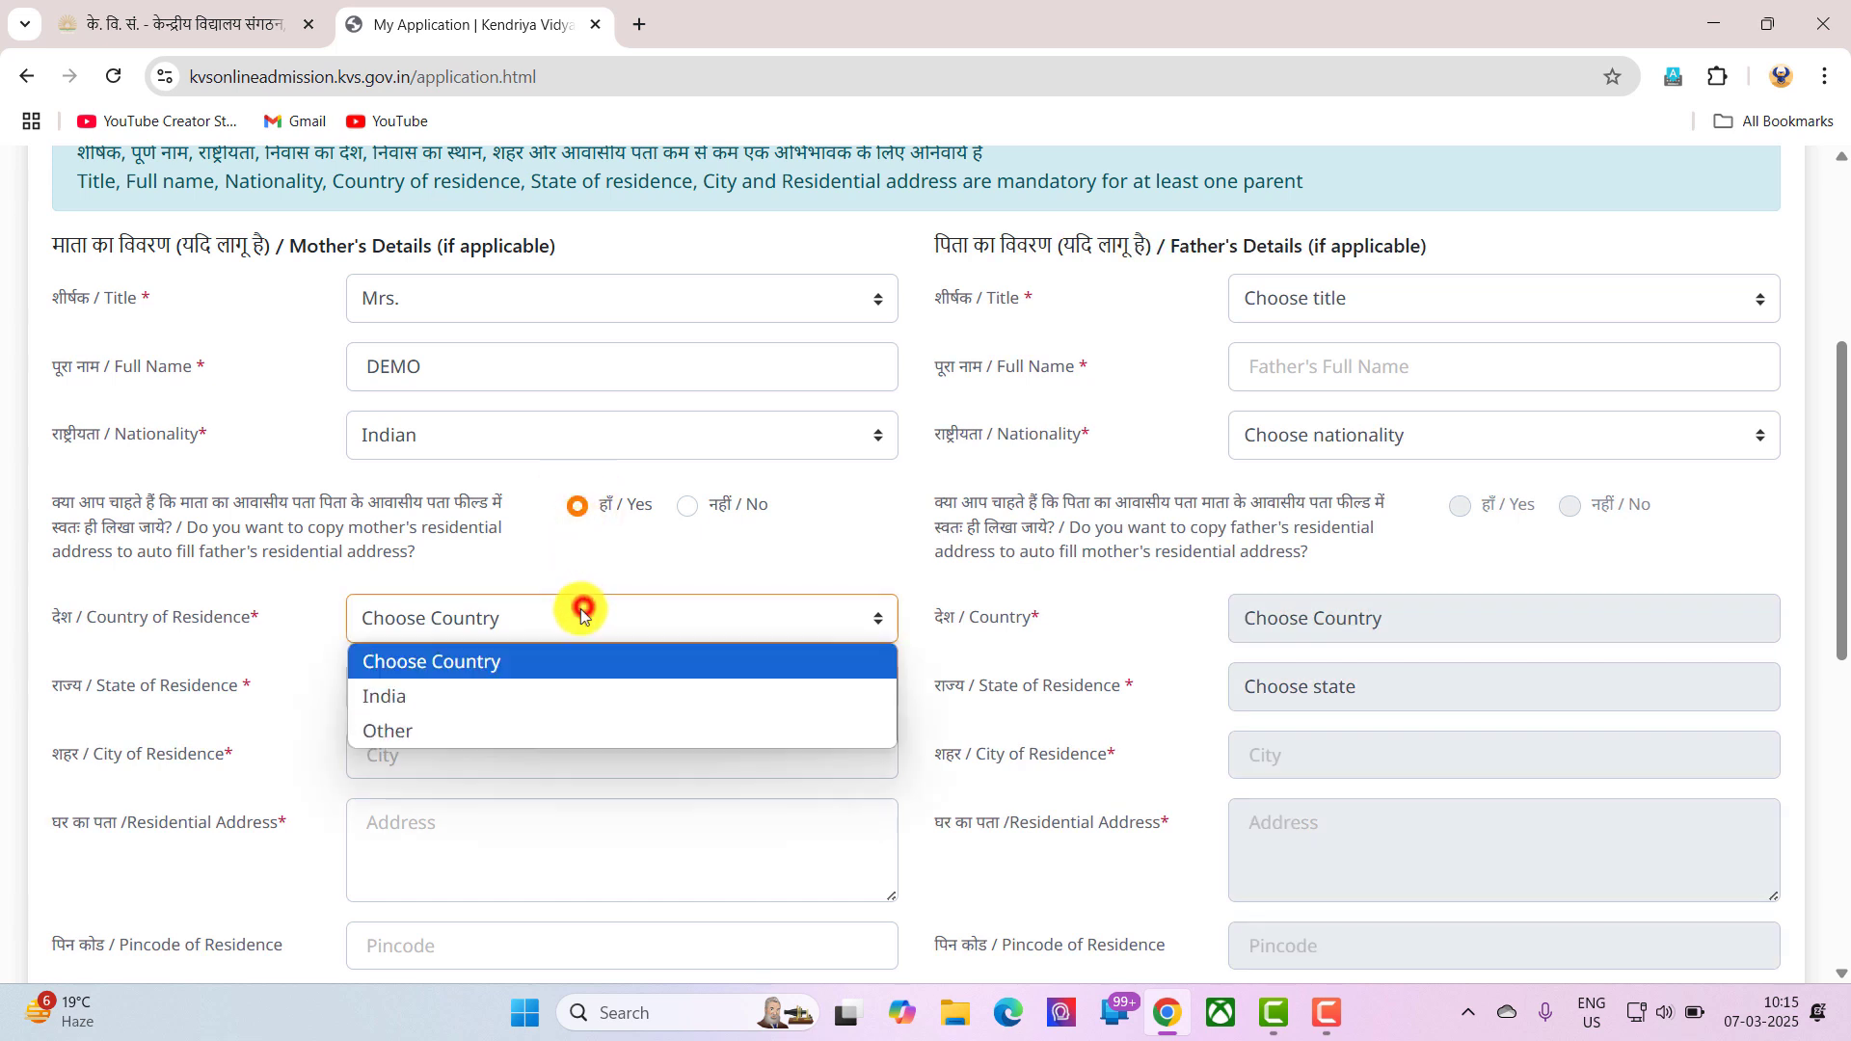
{"action": "left_click", "coordinate": [415, 696]}
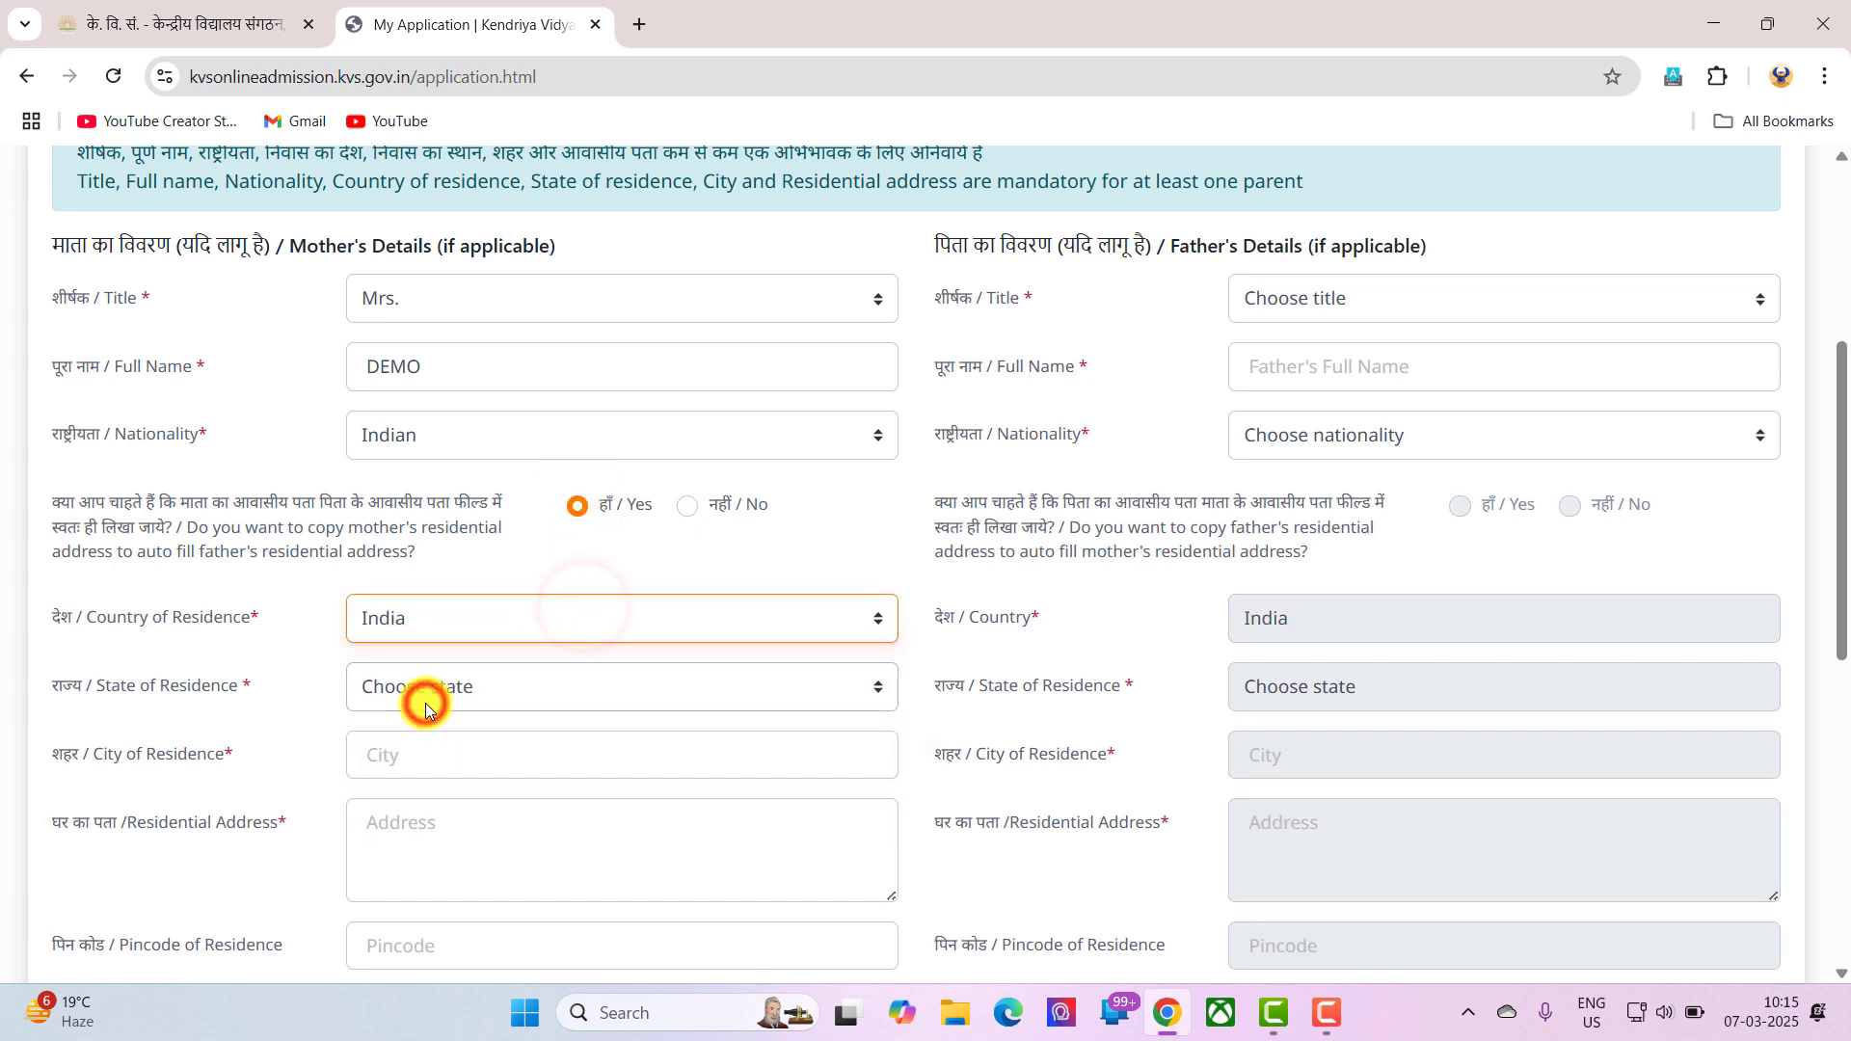
{"action": "left_click", "coordinate": [578, 681]}
{"action": "left_click", "coordinate": [436, 438]}
{"action": "left_click", "coordinate": [585, 768]}
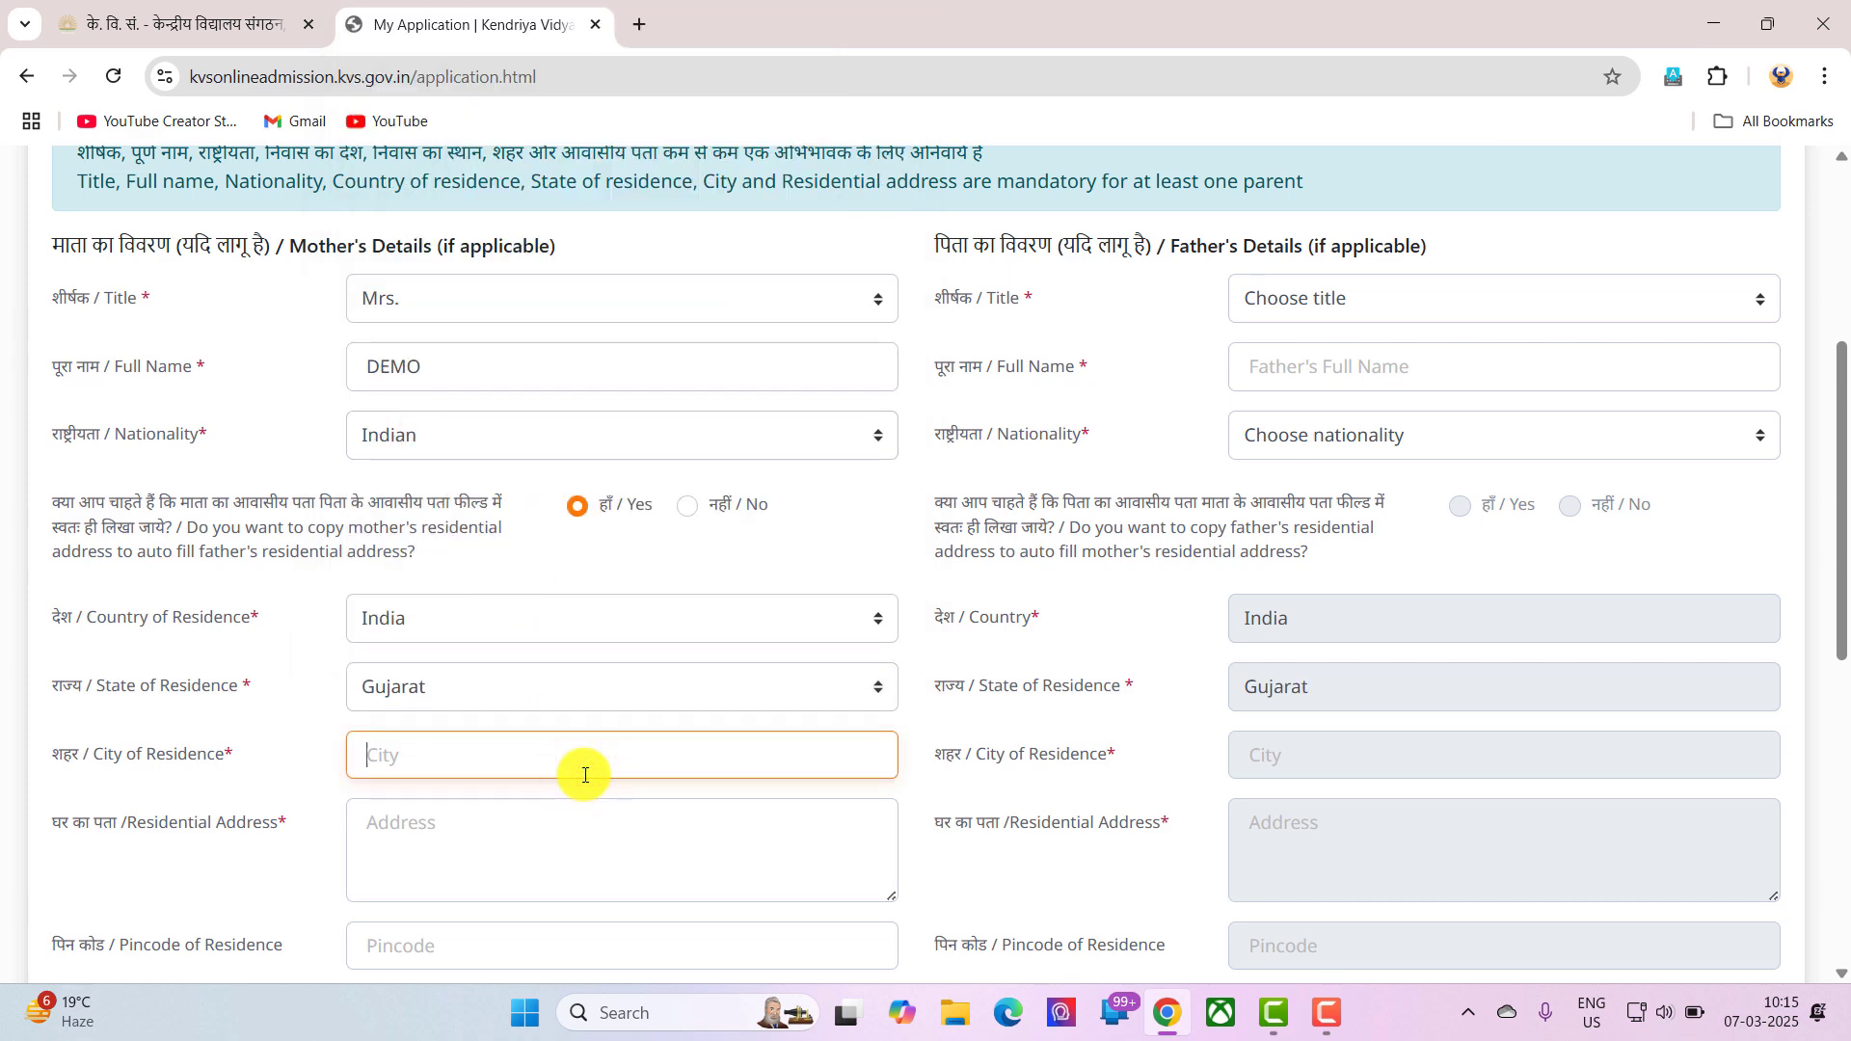
{"action": "type", "text": "a"}
{"action": "key", "text": "BackSpace"}
{"action": "type", "text": "AHMEDAB"}
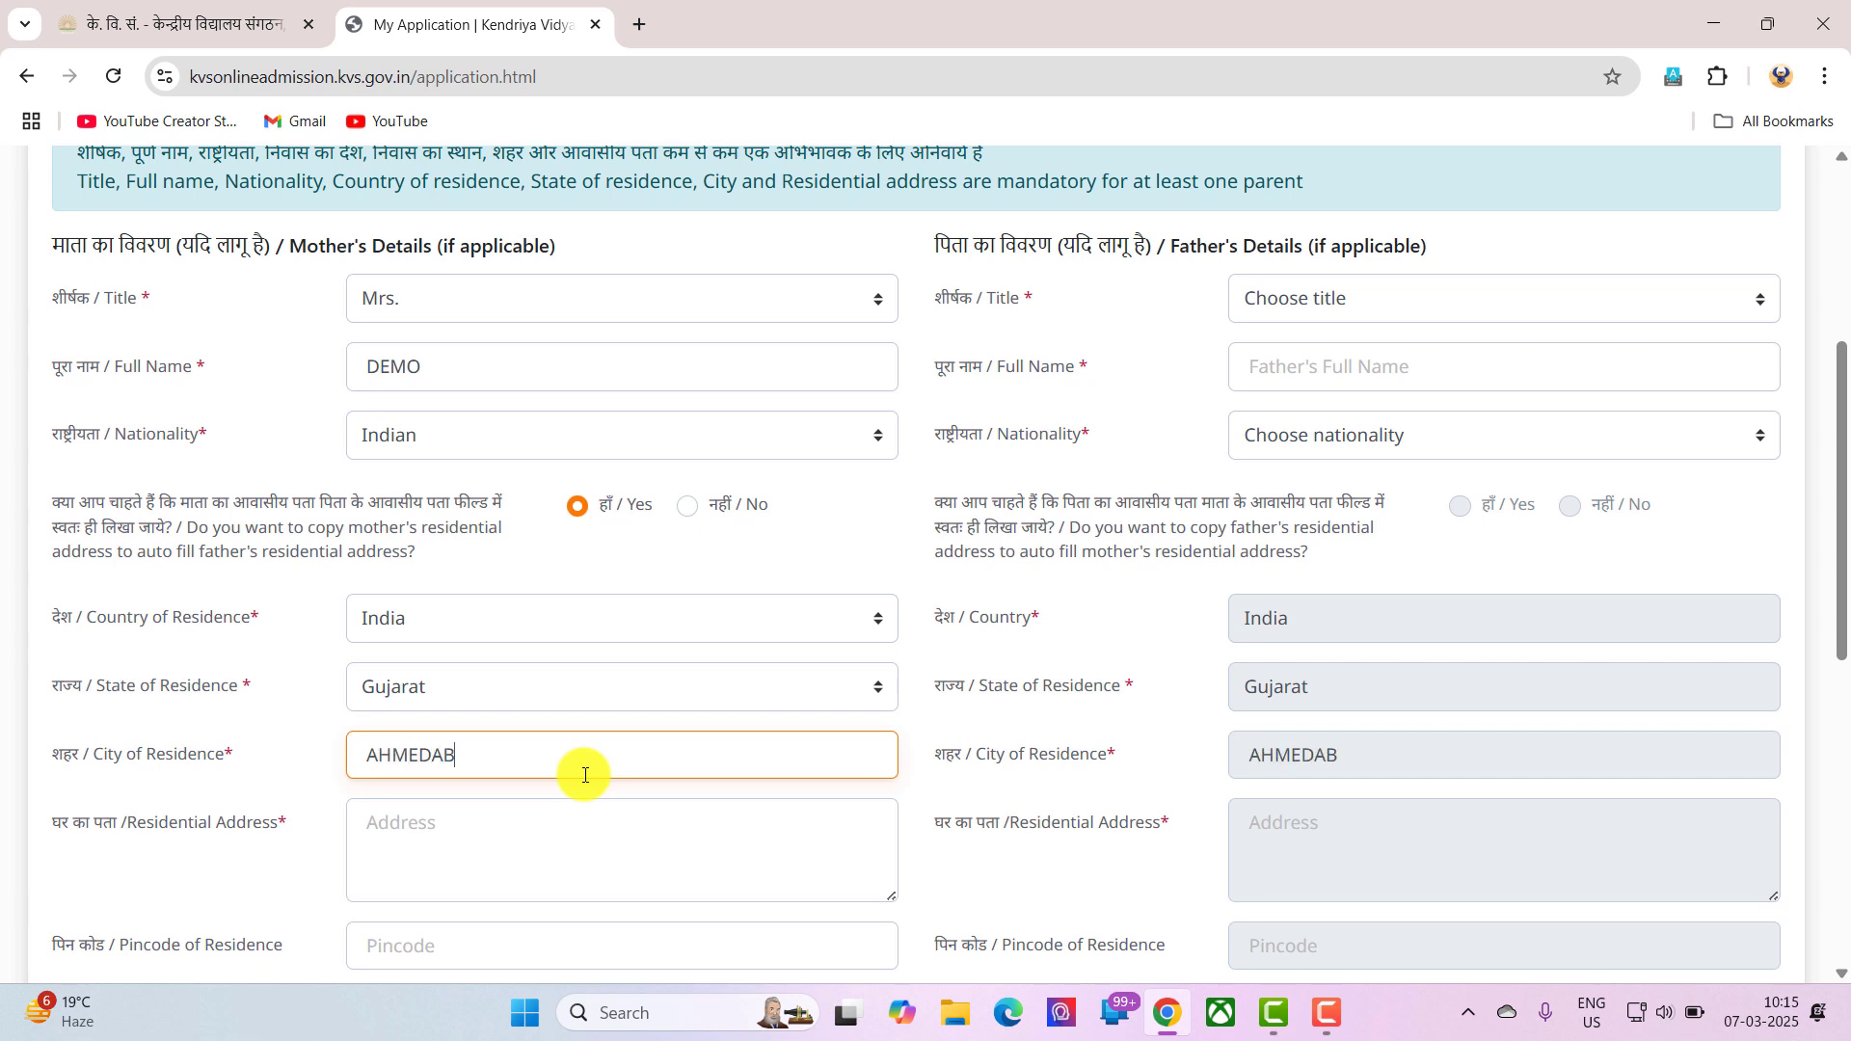
{"action": "type", "text": "AD"}
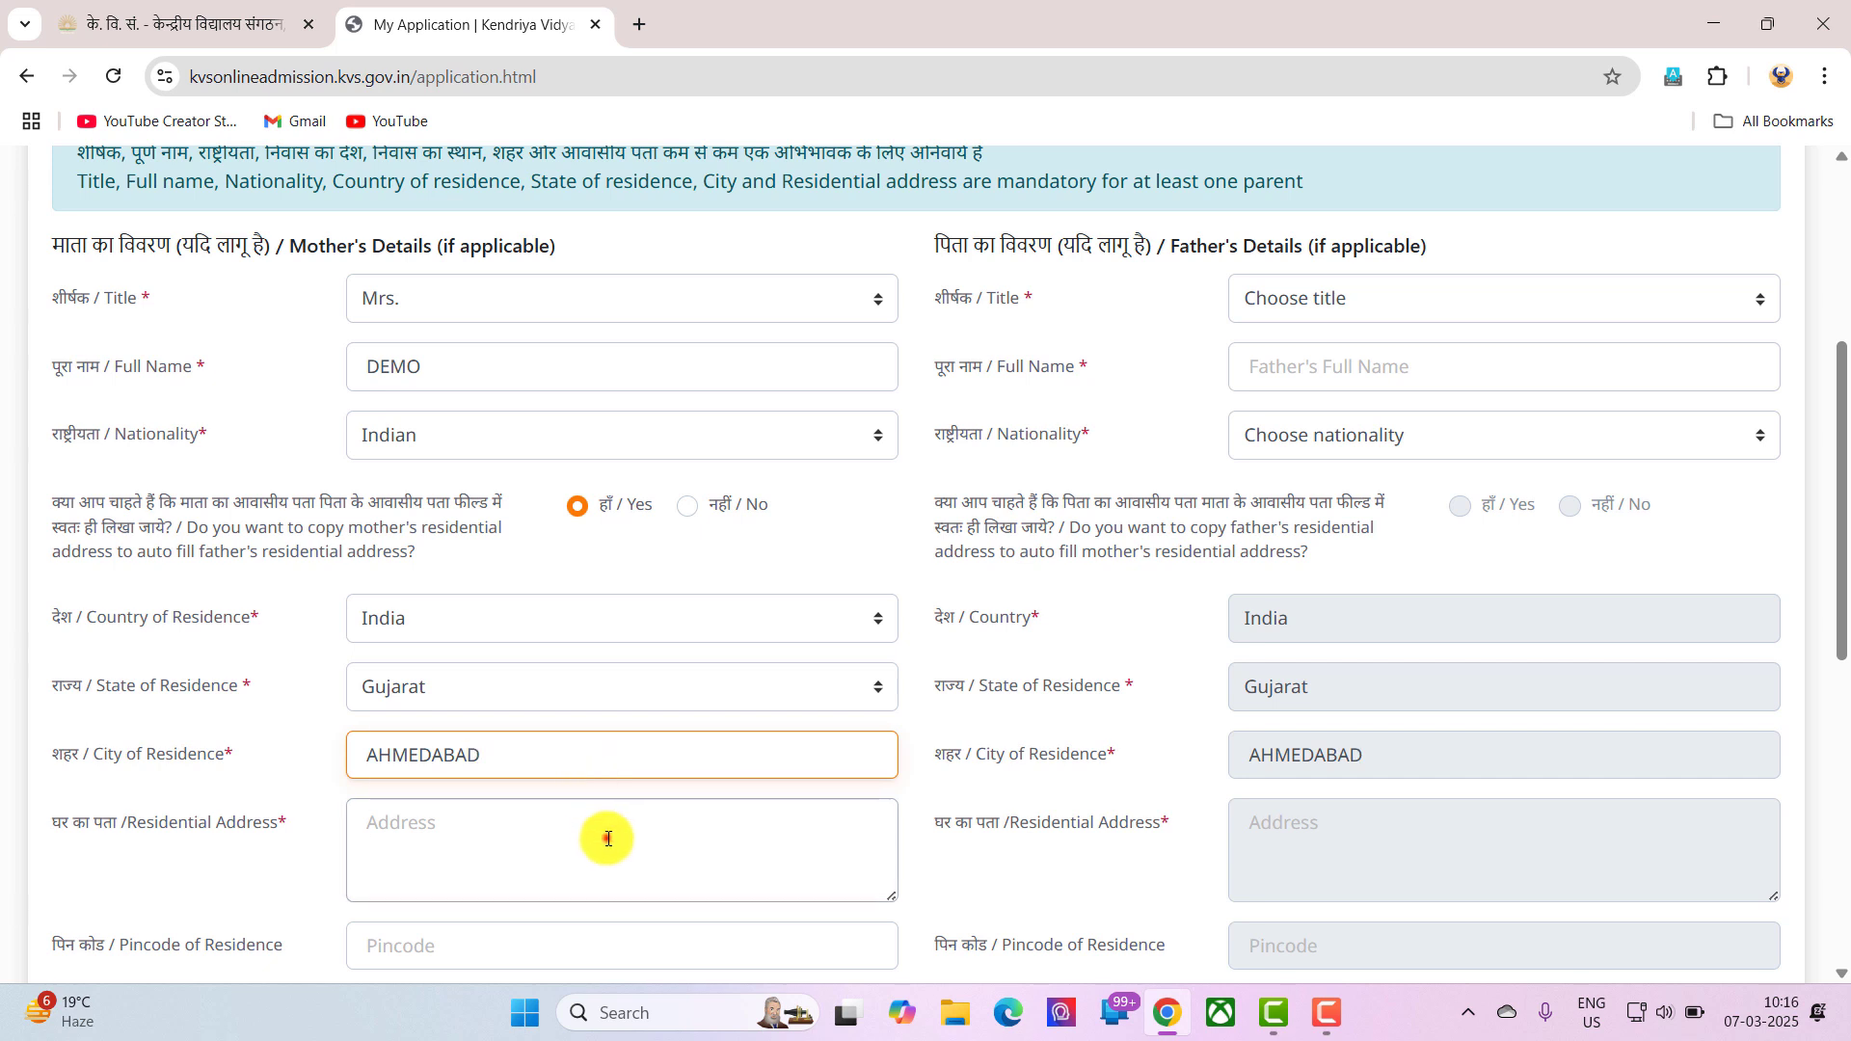
- Enter the mother's street address and pincode
{"action": "left_click", "coordinate": [608, 835]}
{"action": "type", "text": "STREET "}
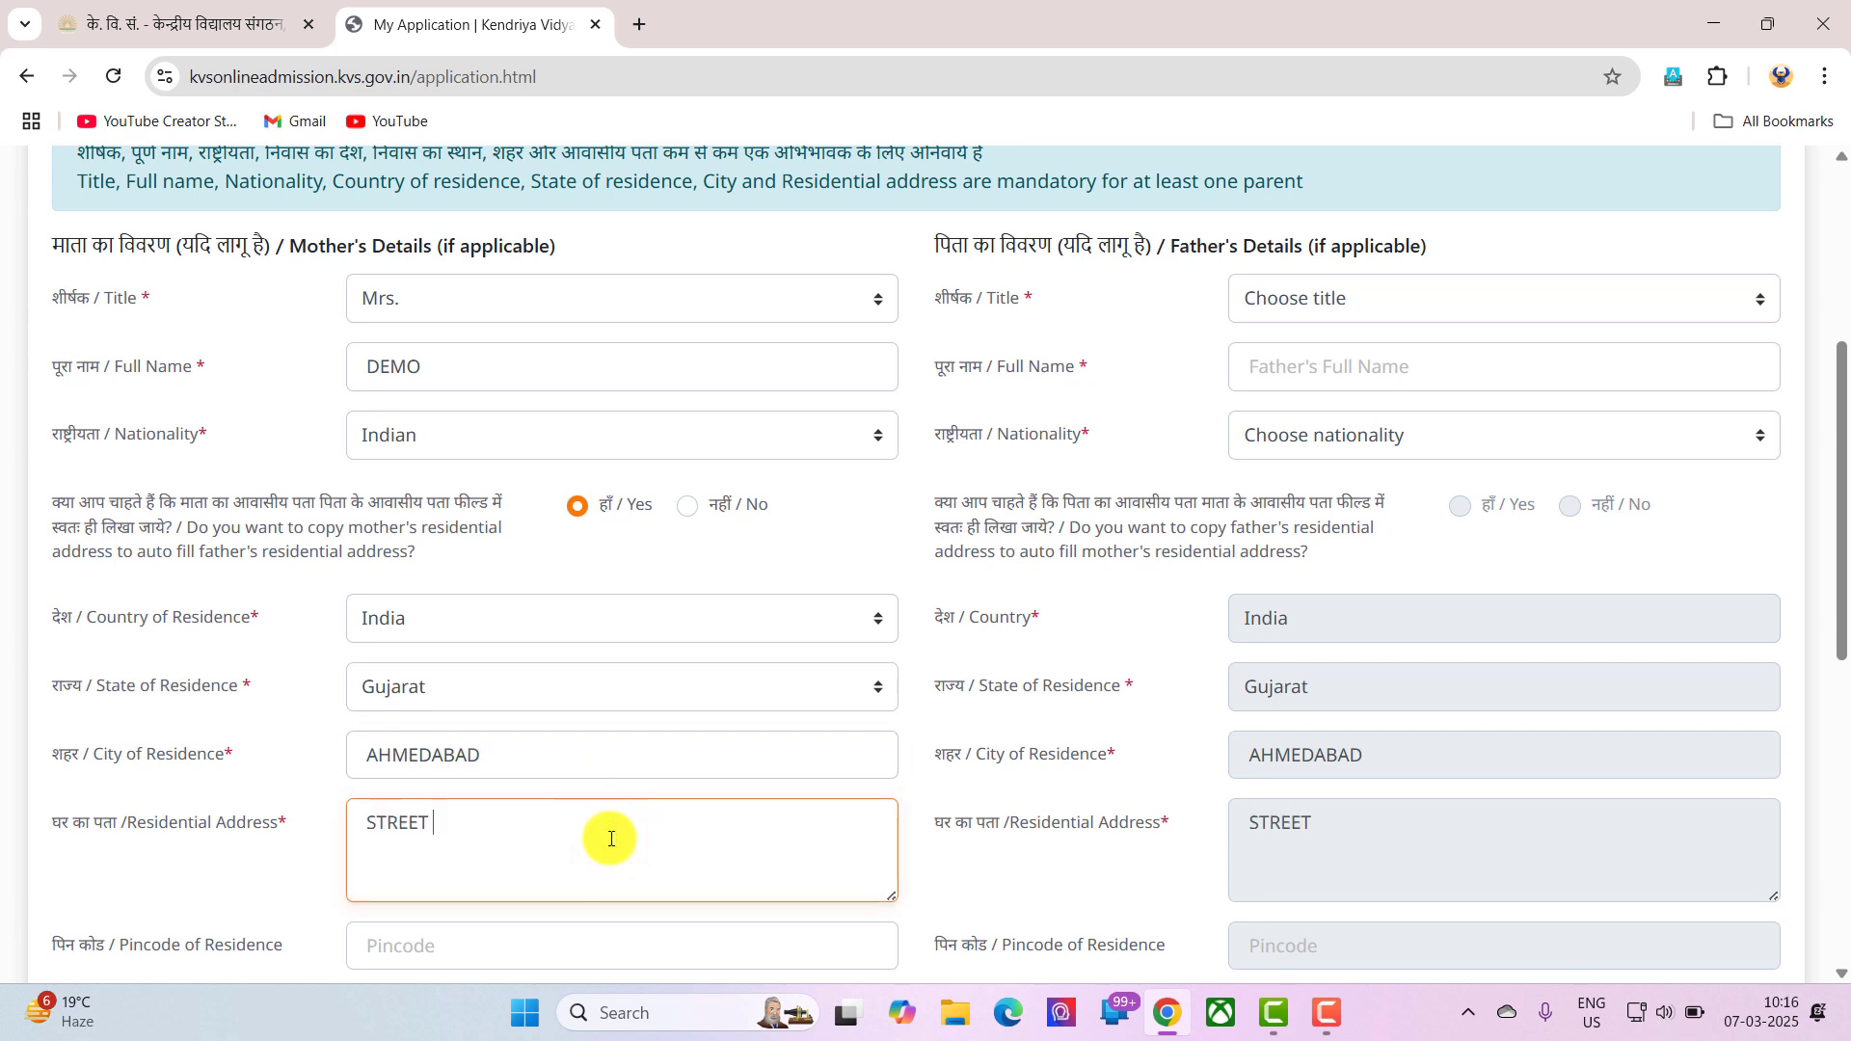
{"action": "type", "text": "2 XXXXXXXXXXXXXXXX"}
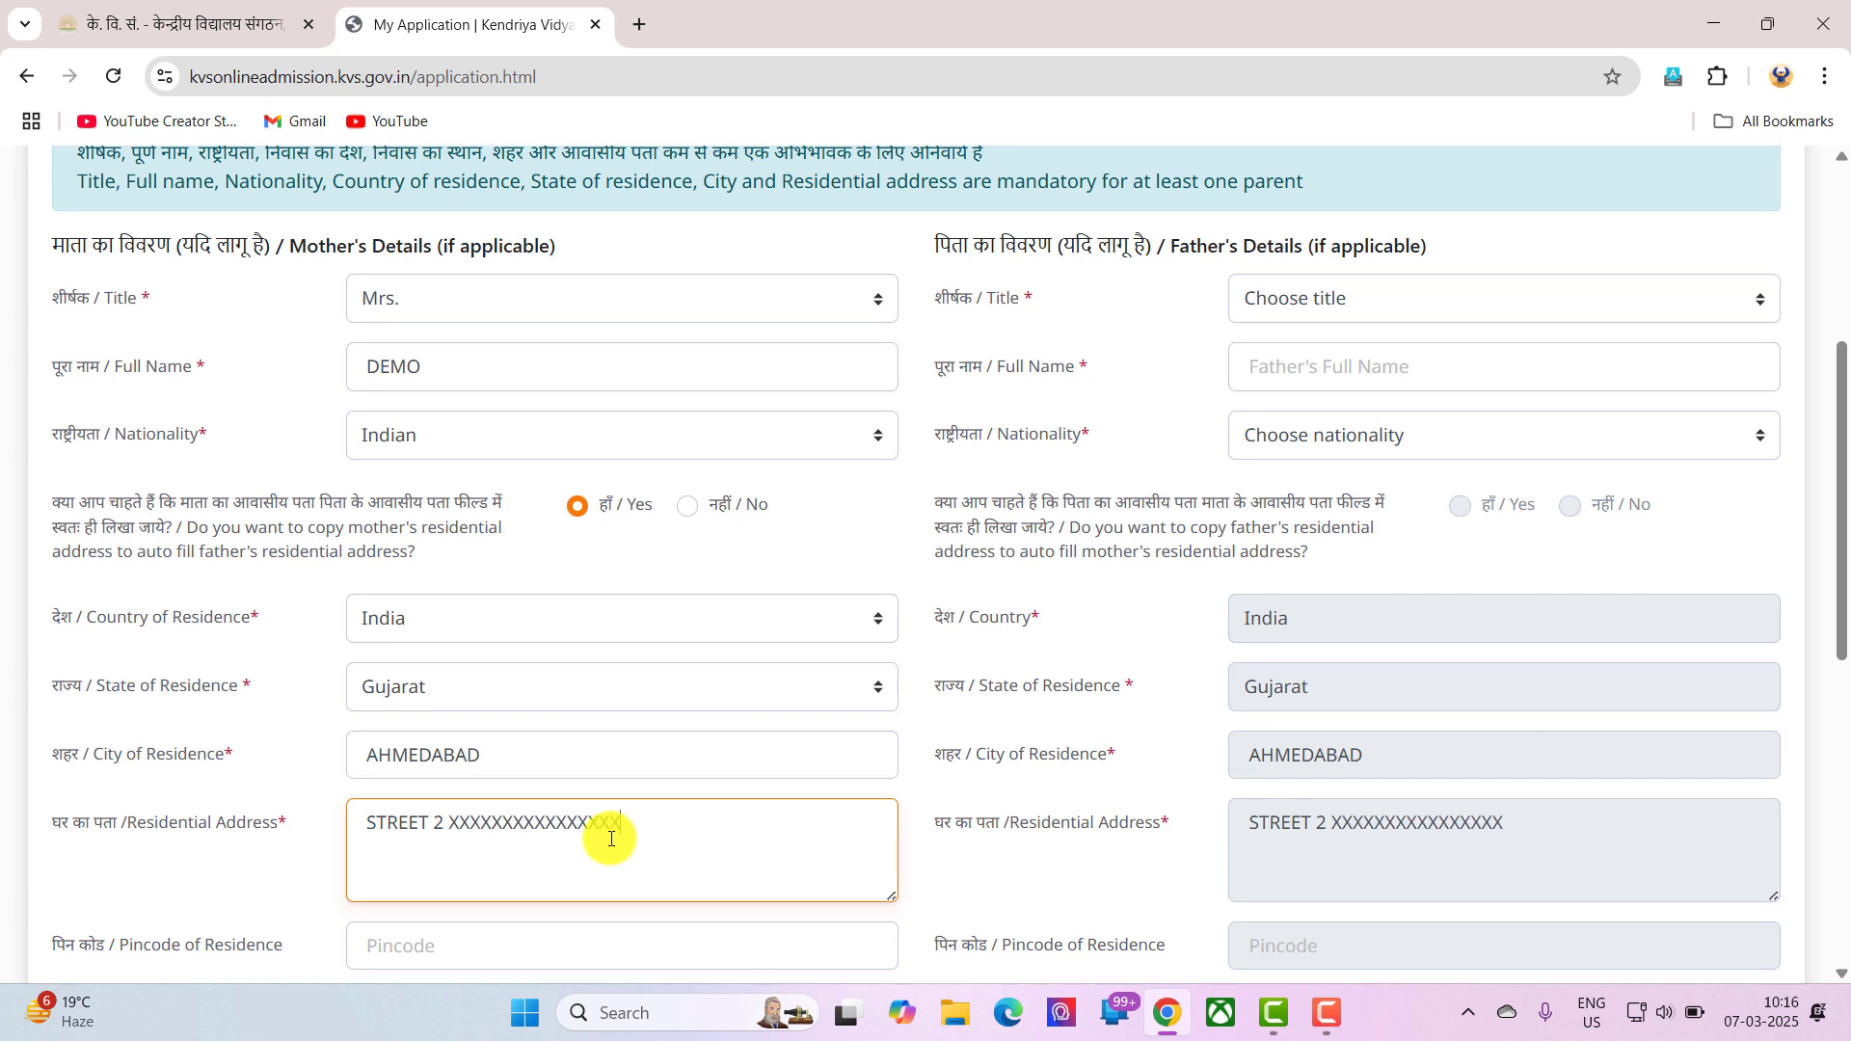
{"action": "left_click", "coordinate": [924, 876]}
{"action": "scroll", "coordinate": [743, 861], "scroll_direction": "down", "scroll_amount": 1}
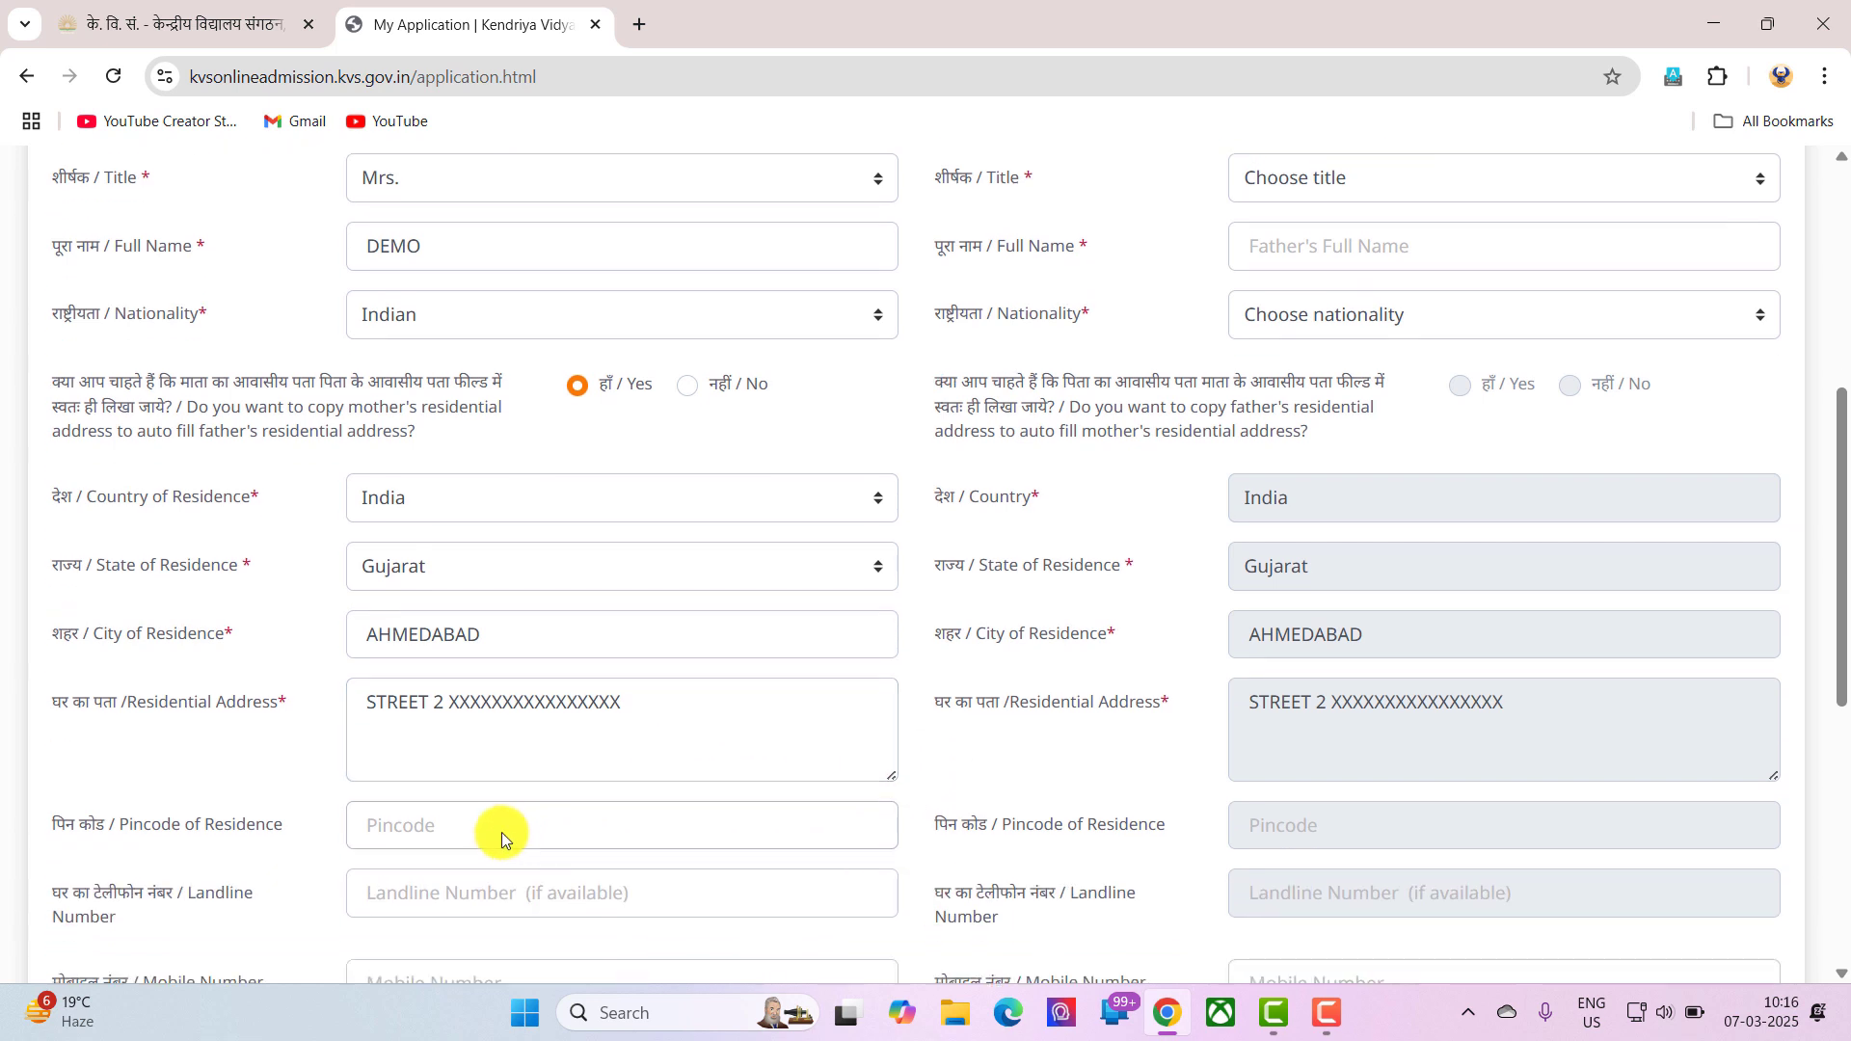
{"action": "left_click", "coordinate": [498, 829]}
{"action": "type", "text": "201304"}
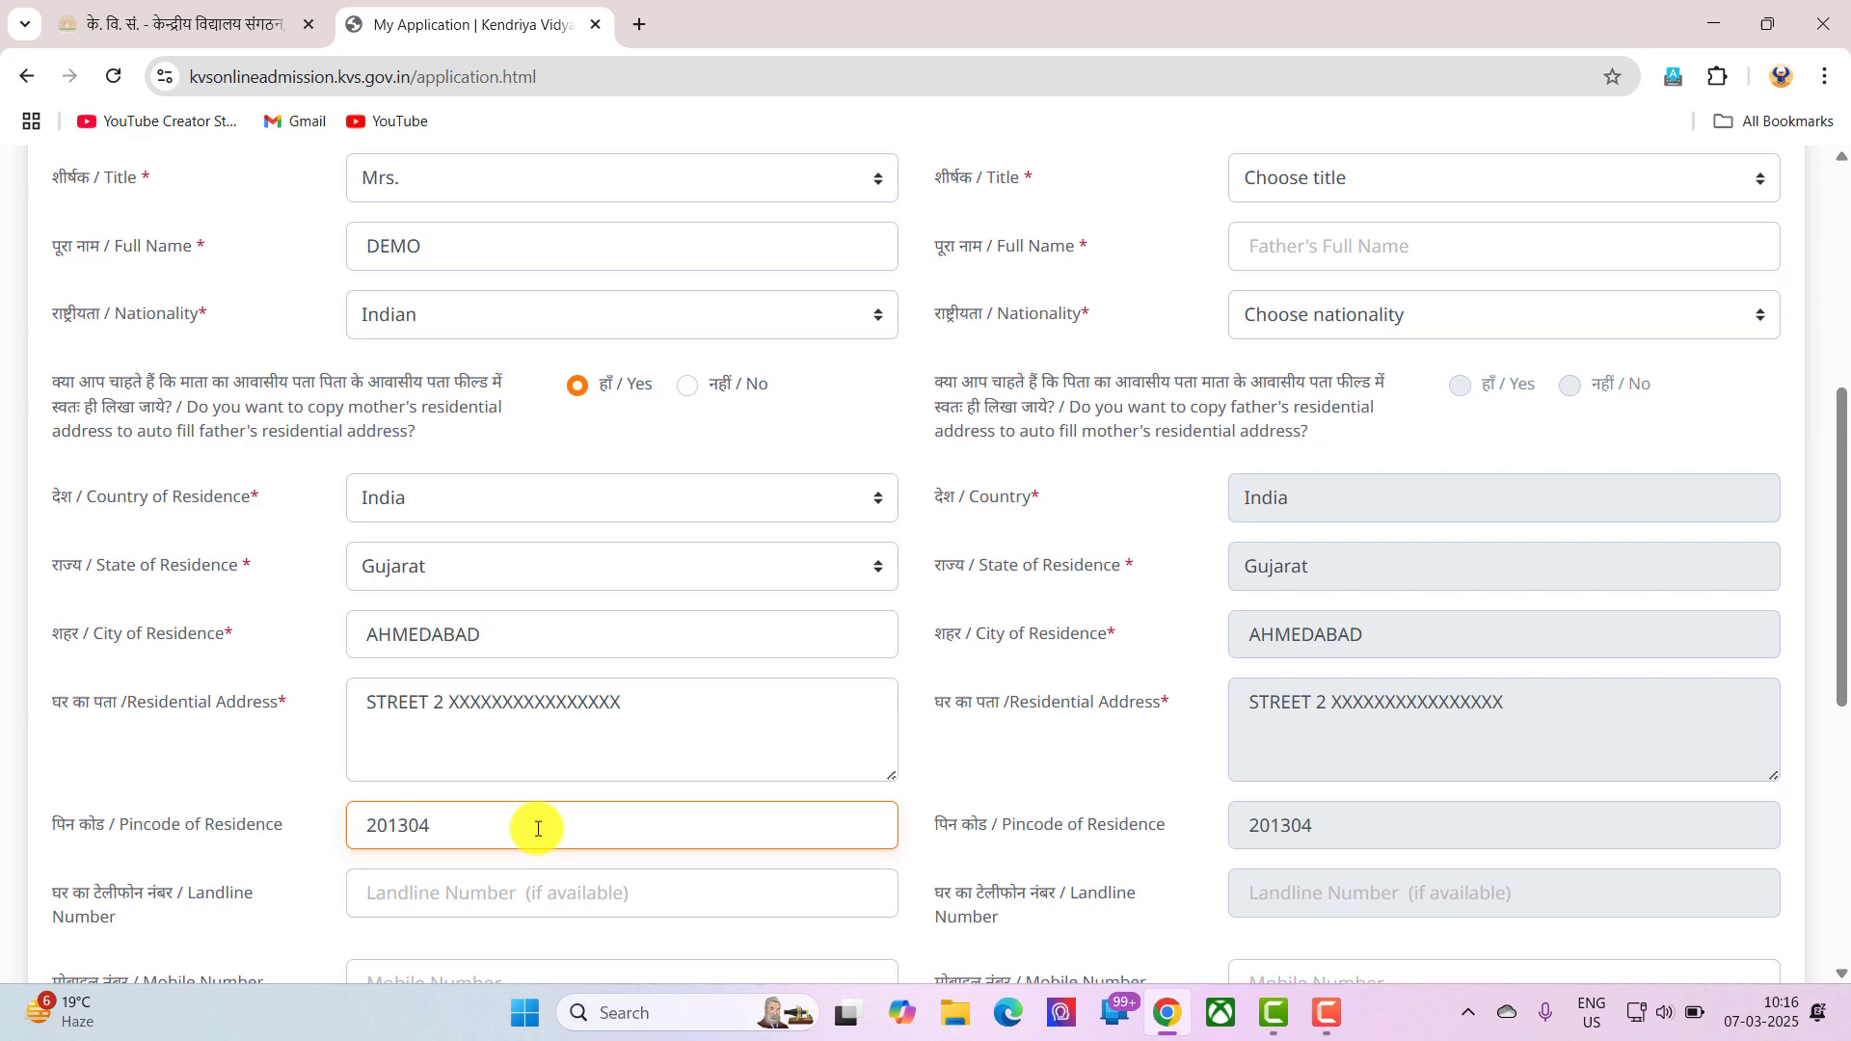
{"action": "left_click", "coordinate": [946, 774]}
{"action": "scroll", "coordinate": [946, 777], "scroll_direction": "down", "scroll_amount": 2}
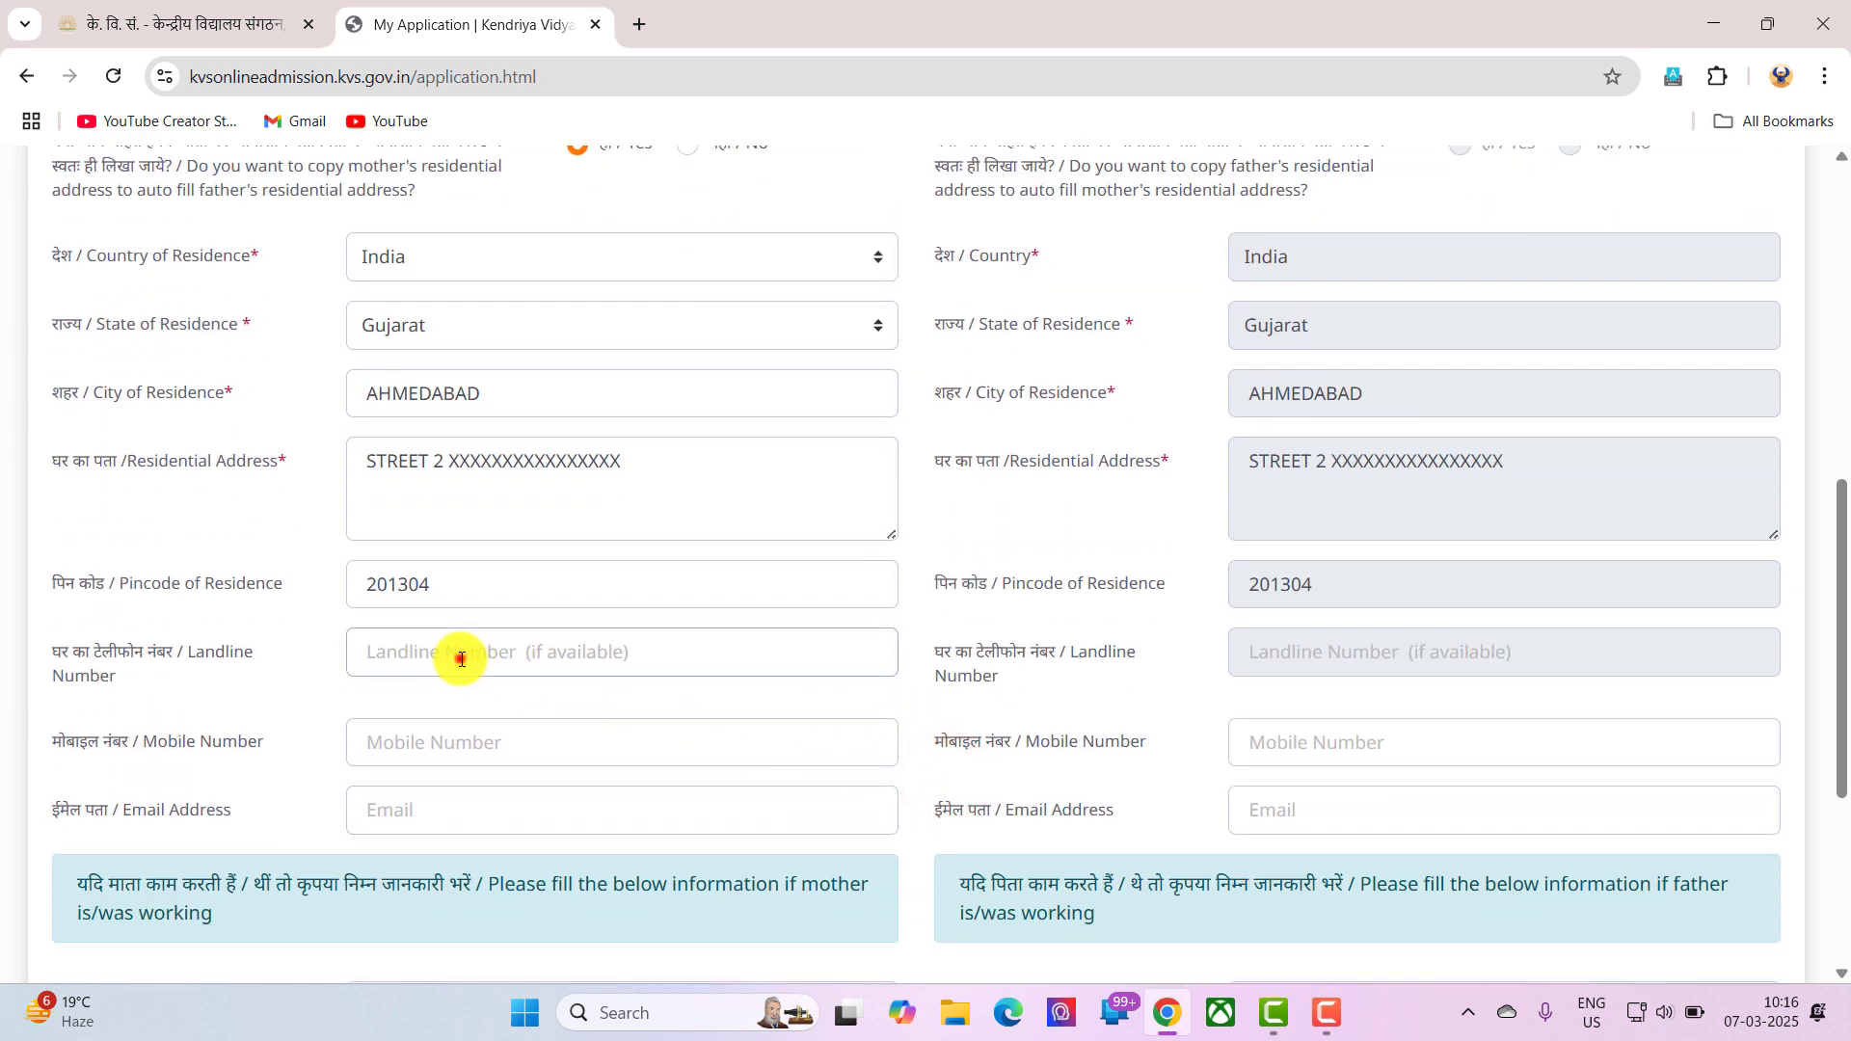
- Enter a valid landline number and leave the rejected mobile number blank
{"action": "left_click", "coordinate": [457, 656]}
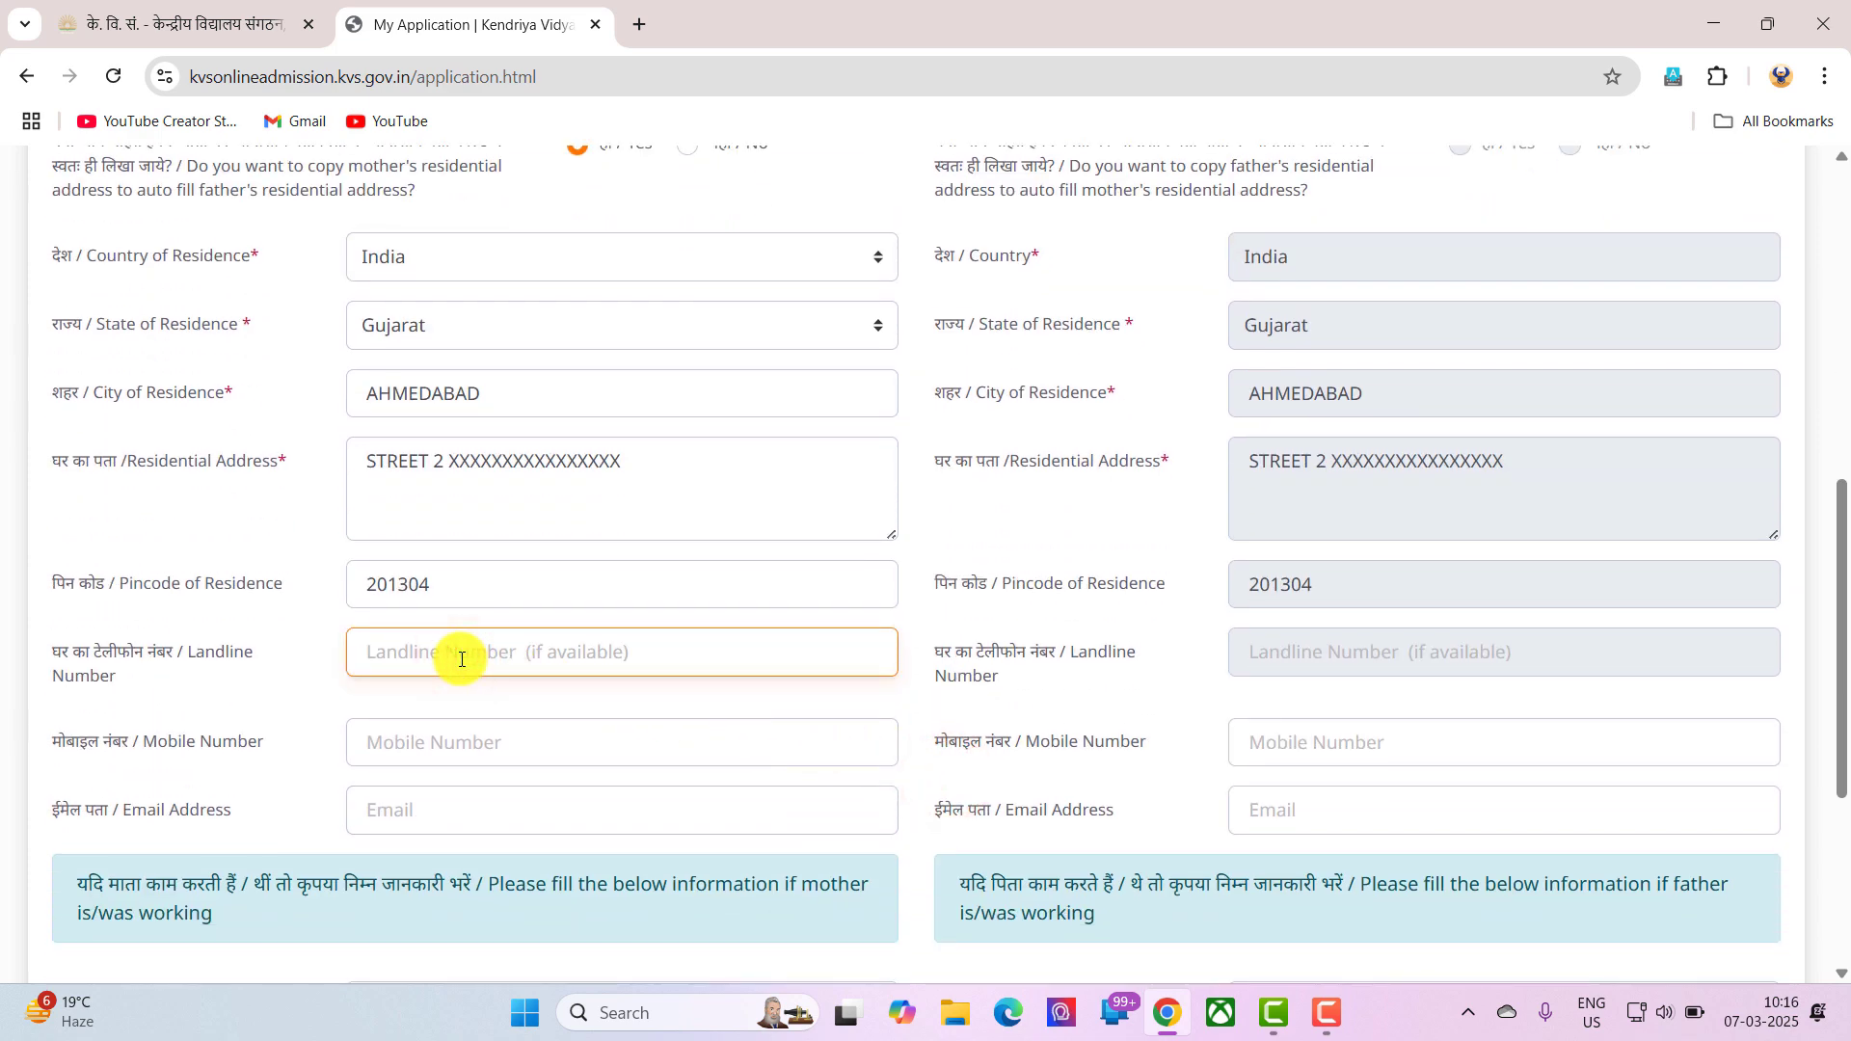
{"action": "type", "text": "XXXXXXXXX"}
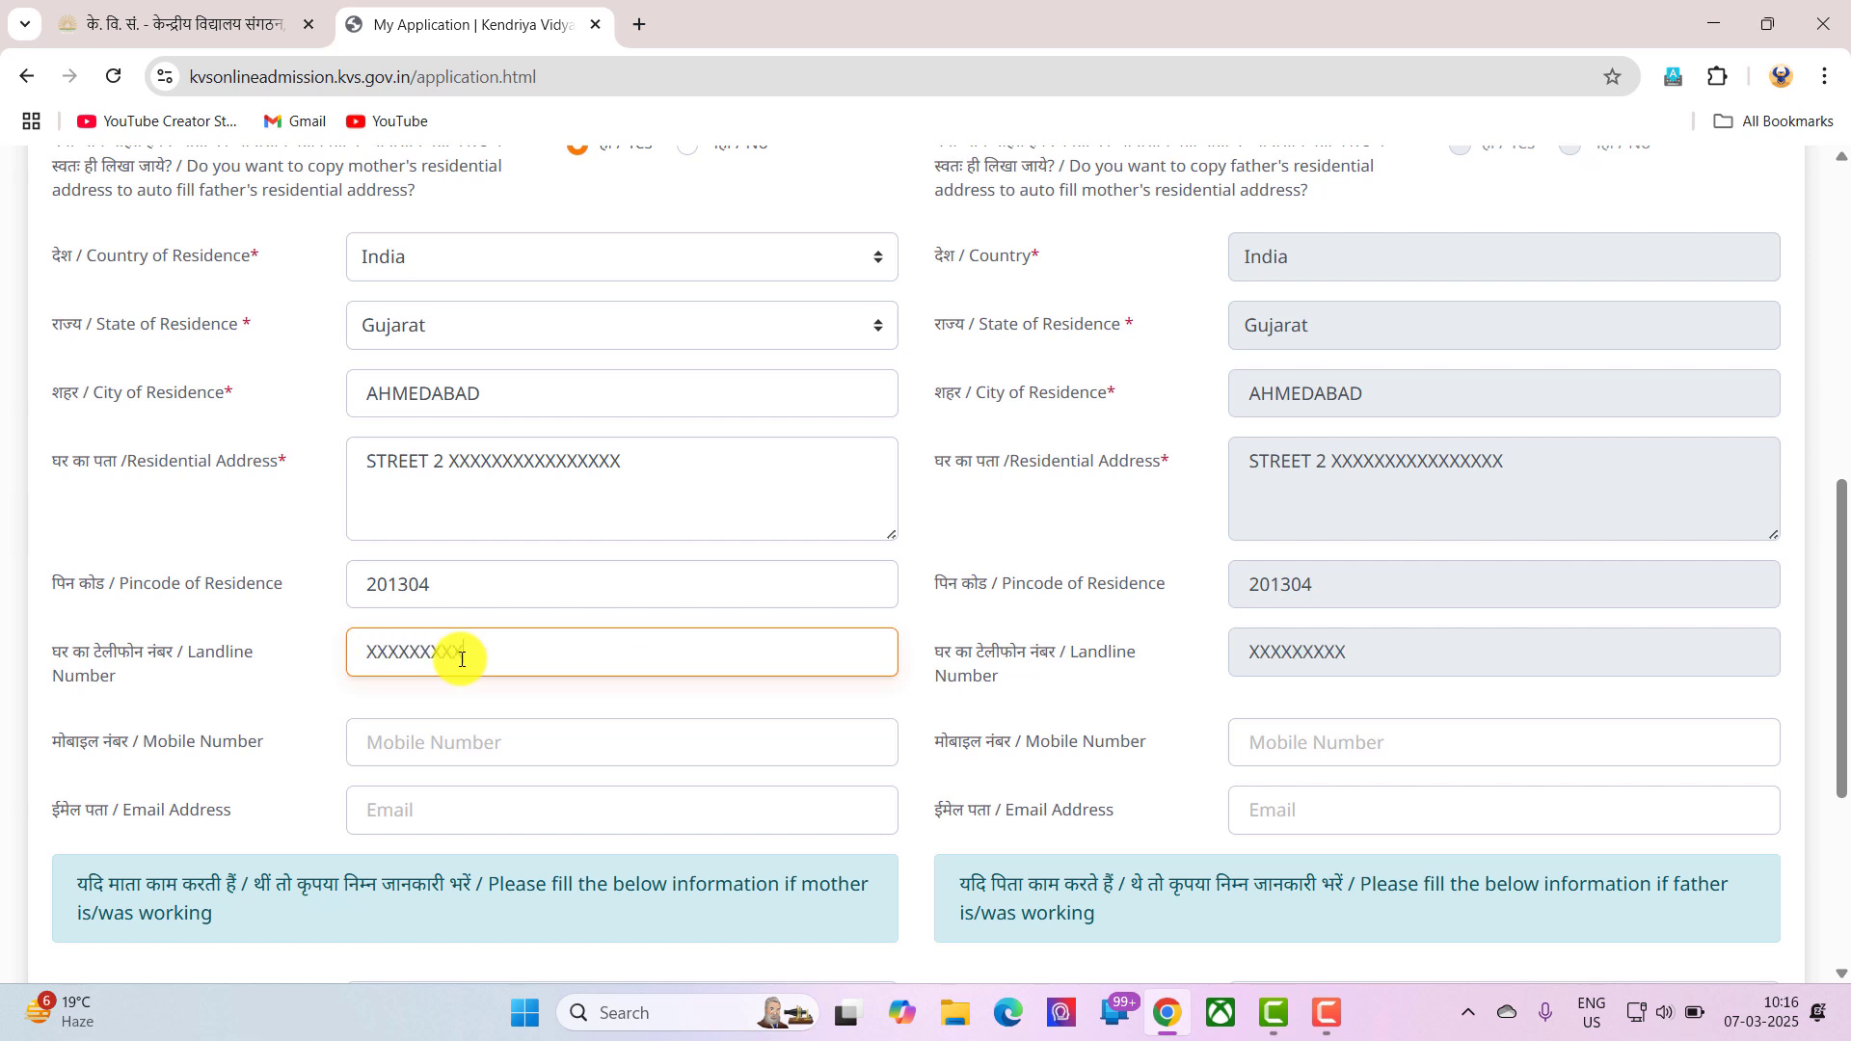
{"action": "left_click", "coordinate": [483, 735]}
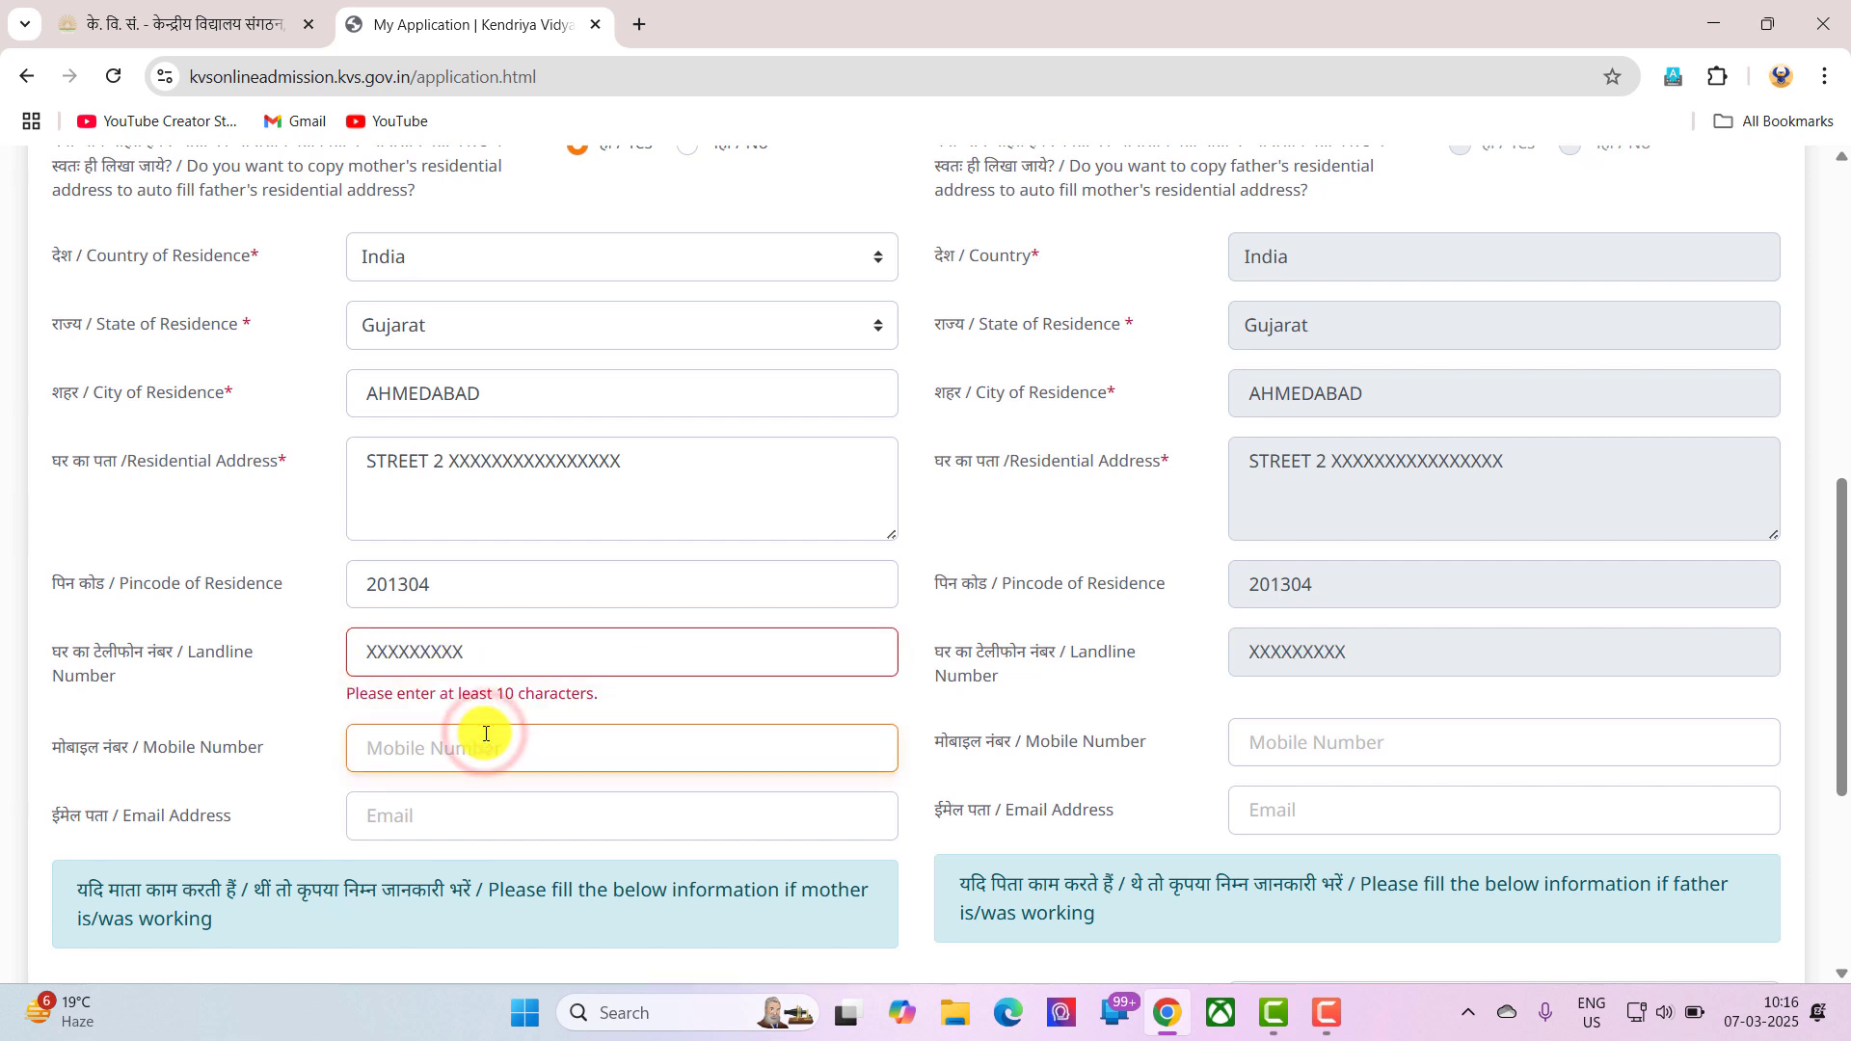
{"action": "left_click", "coordinate": [485, 641]}
{"action": "key", "text": "BackSpace"}
{"action": "key", "text": "BackSpace"}
{"action": "key", "text": "BackSpace"}
{"action": "key", "text": "BackSpace"}
{"action": "key", "text": "BackSpace"}
{"action": "key", "text": "BackSpace"}
{"action": "key", "text": "BackSpace"}
{"action": "key", "text": "BackSpace"}
{"action": "key", "text": "BackSpace"}
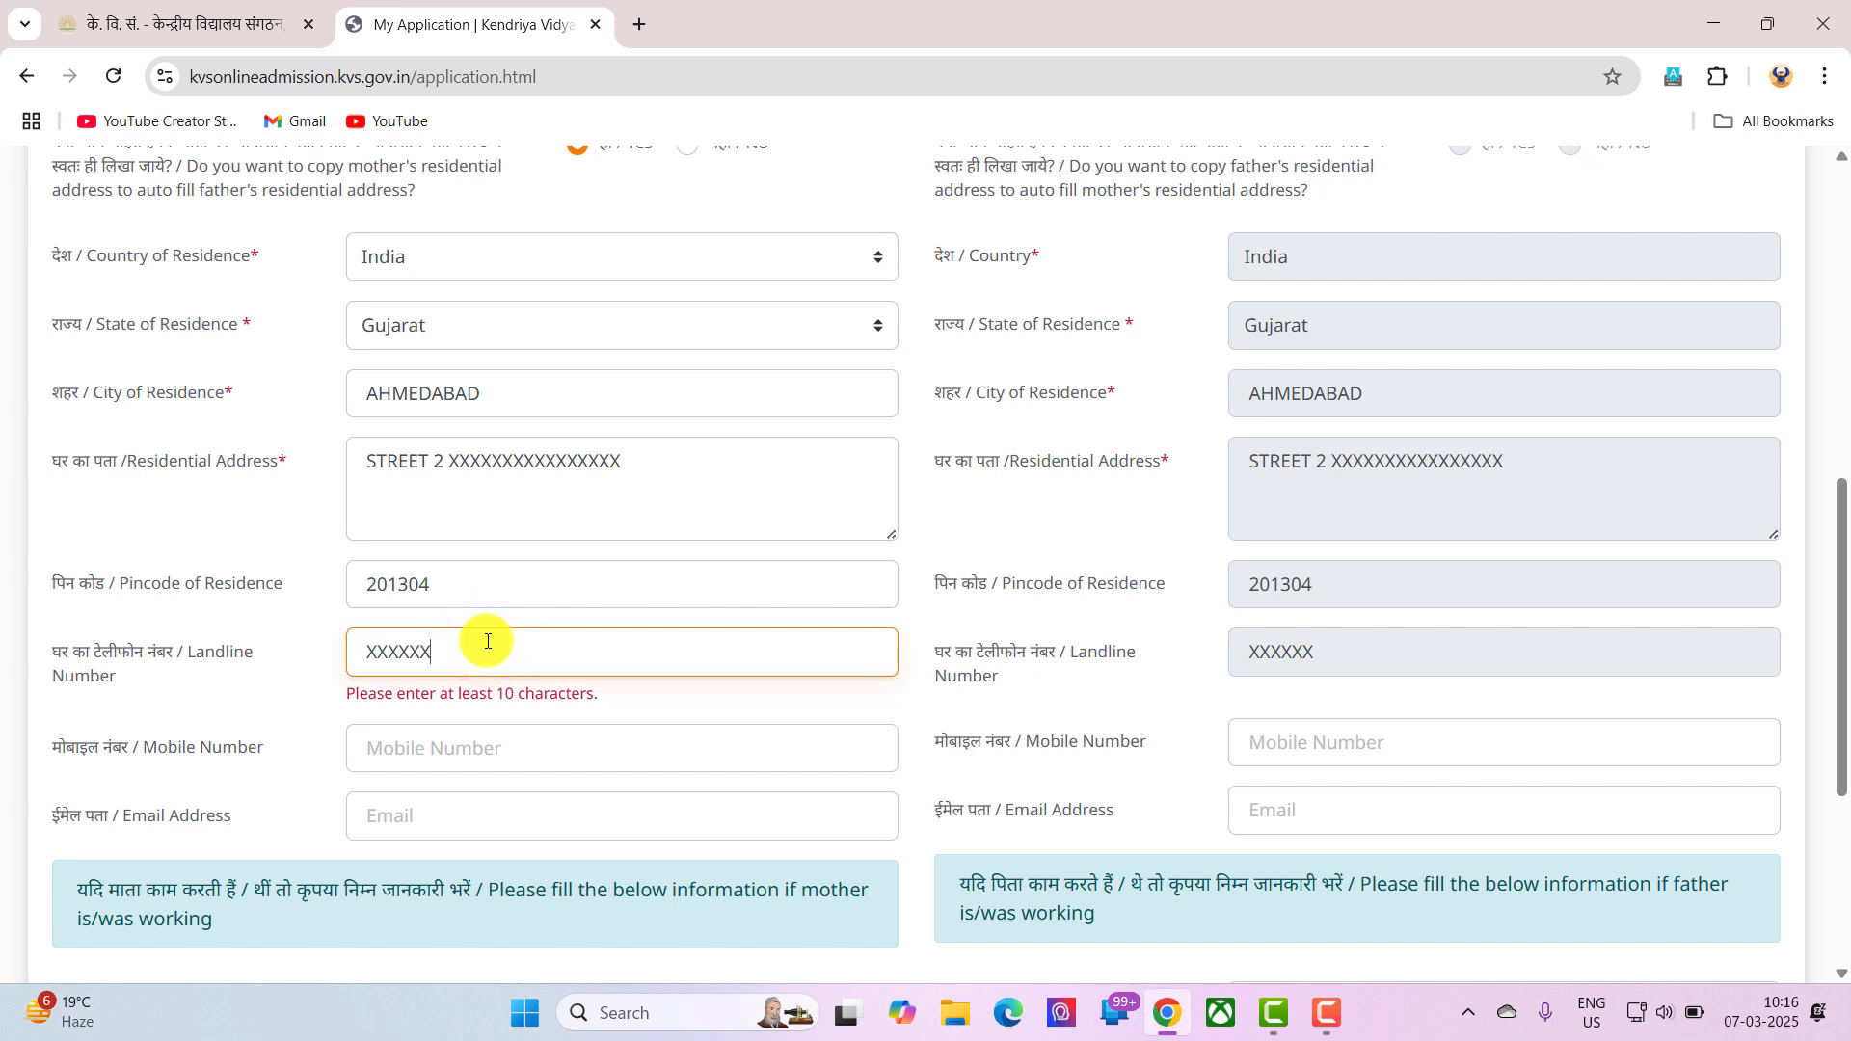
{"action": "type", "text": "00000000000"}
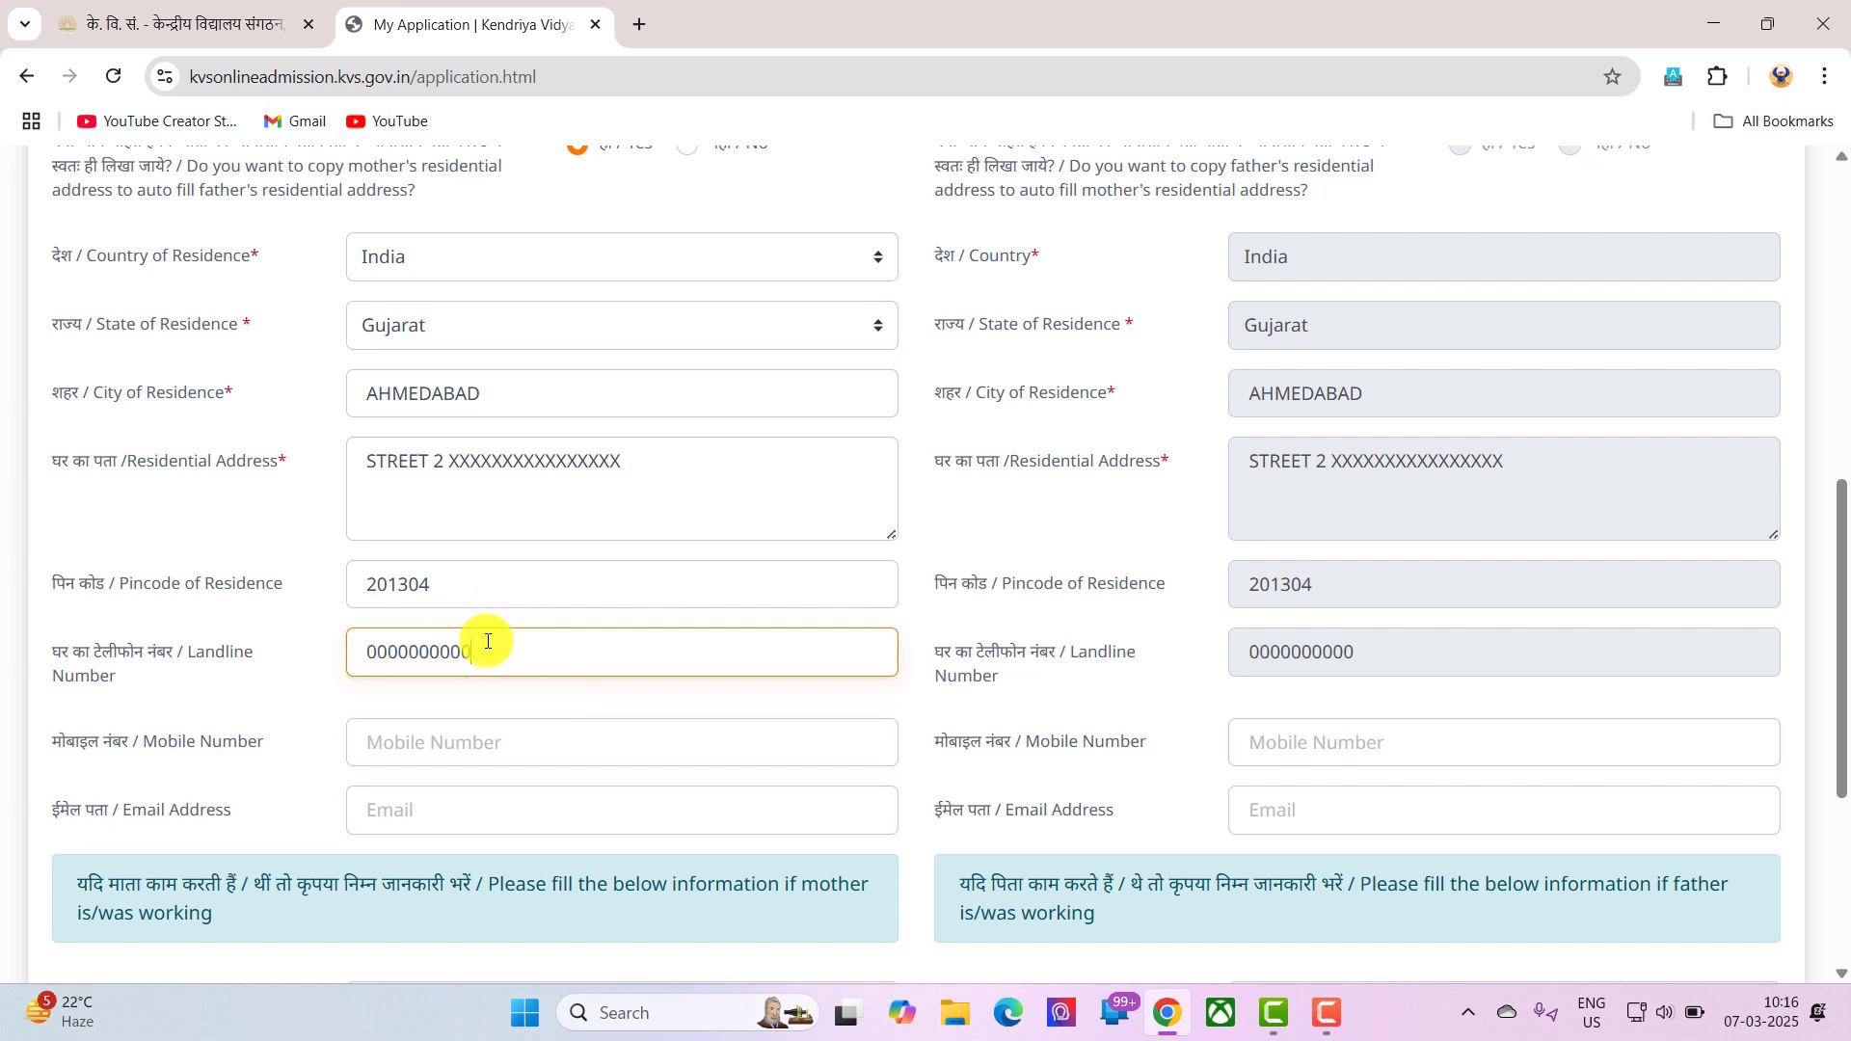
{"action": "left_click", "coordinate": [484, 749]}
{"action": "type", "text": "0000000000"}
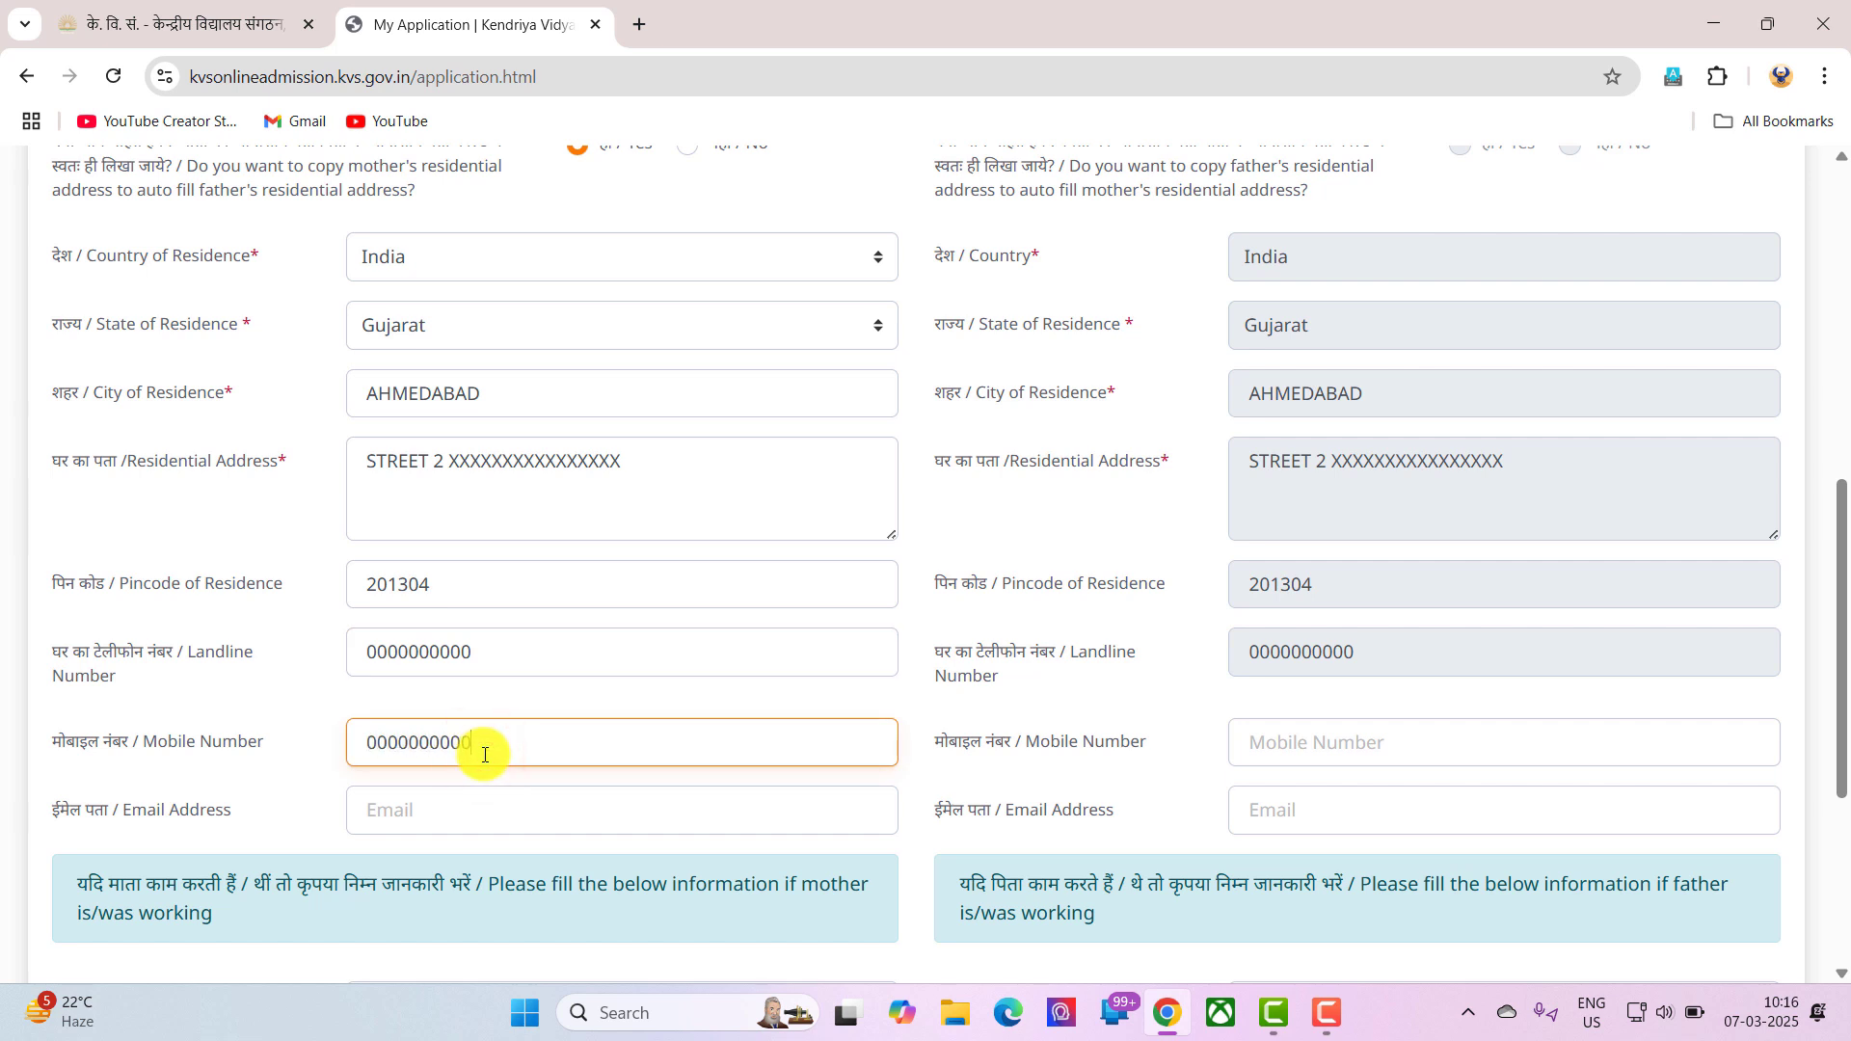
{"action": "left_click", "coordinate": [480, 817]}
{"action": "left_click", "coordinate": [487, 758]}
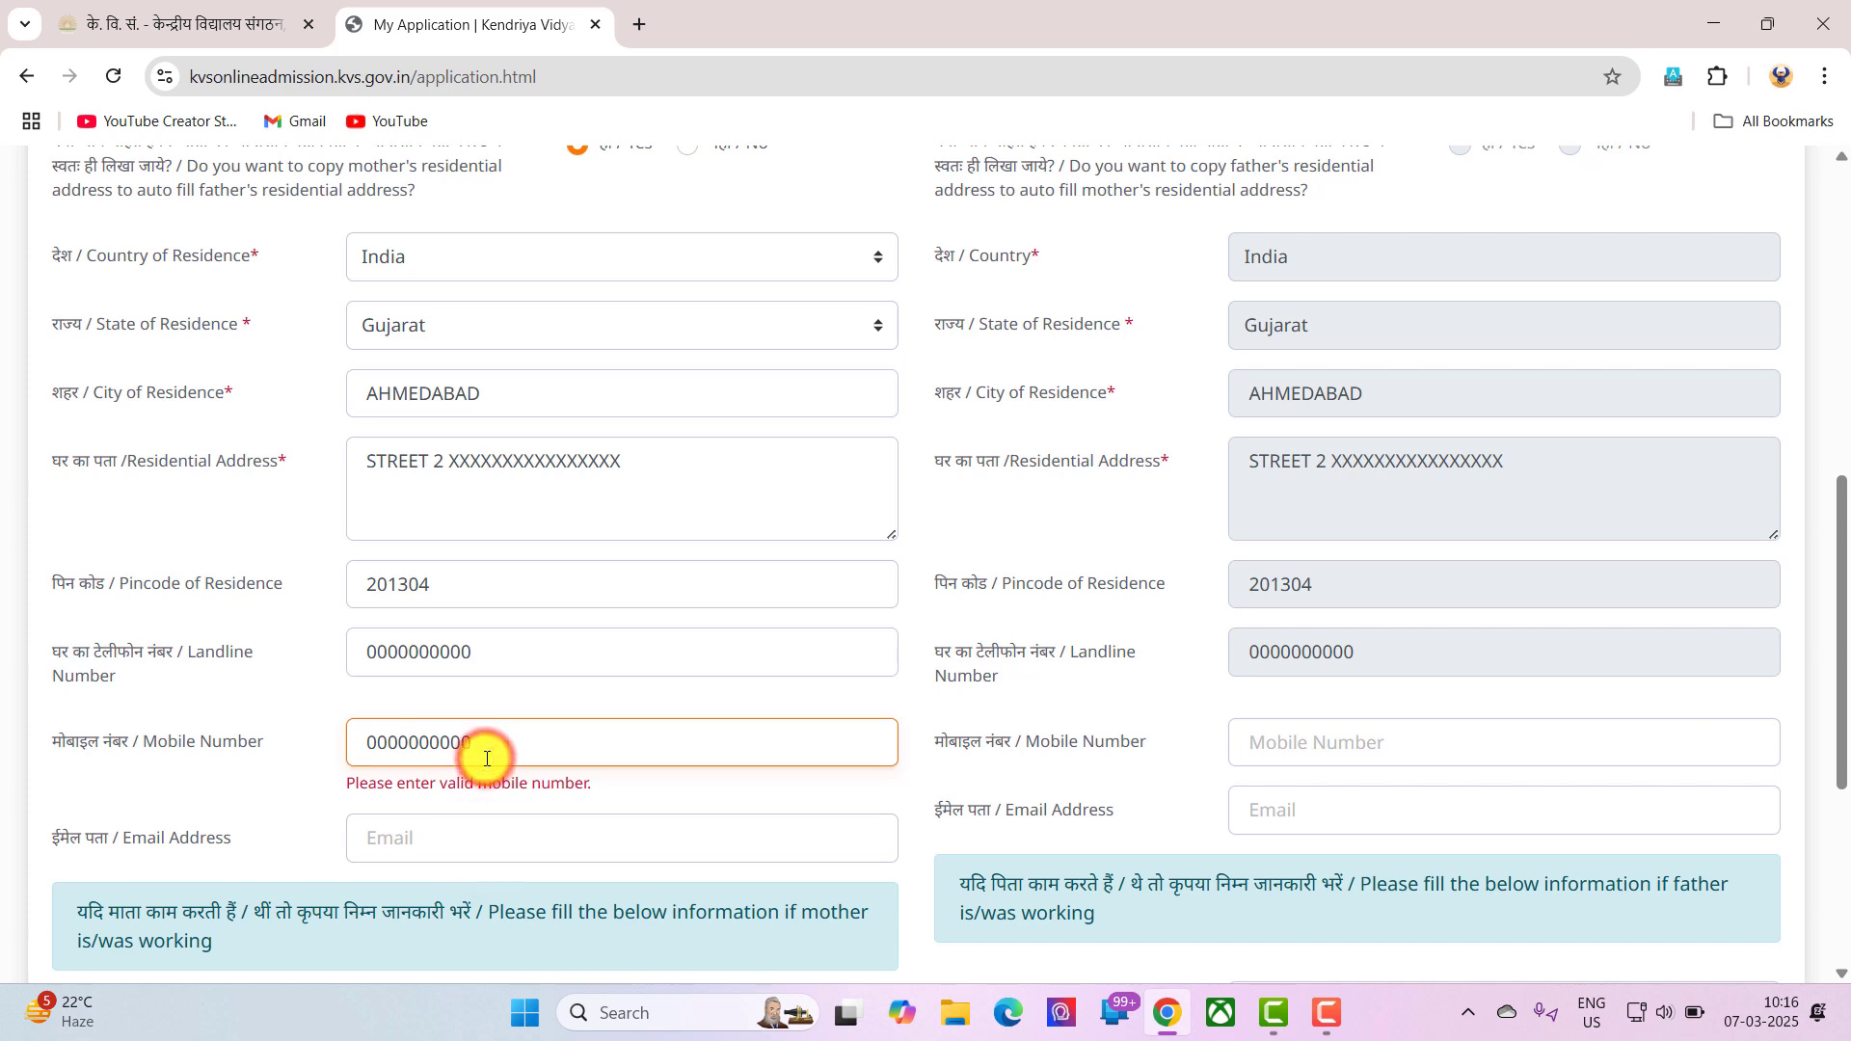
{"action": "key", "text": "BackSpace"}
{"action": "key", "text": "BackSpace"}
{"action": "key", "text": "BackSpace"}
{"action": "key", "text": "BackSpace"}
{"action": "key", "text": "BackSpace"}
{"action": "key", "text": "BackSpace"}
{"action": "key", "text": "BackSpace"}
{"action": "key", "text": "BackSpace"}
{"action": "key", "text": "BackSpace"}
{"action": "key", "text": "BackSpace"}
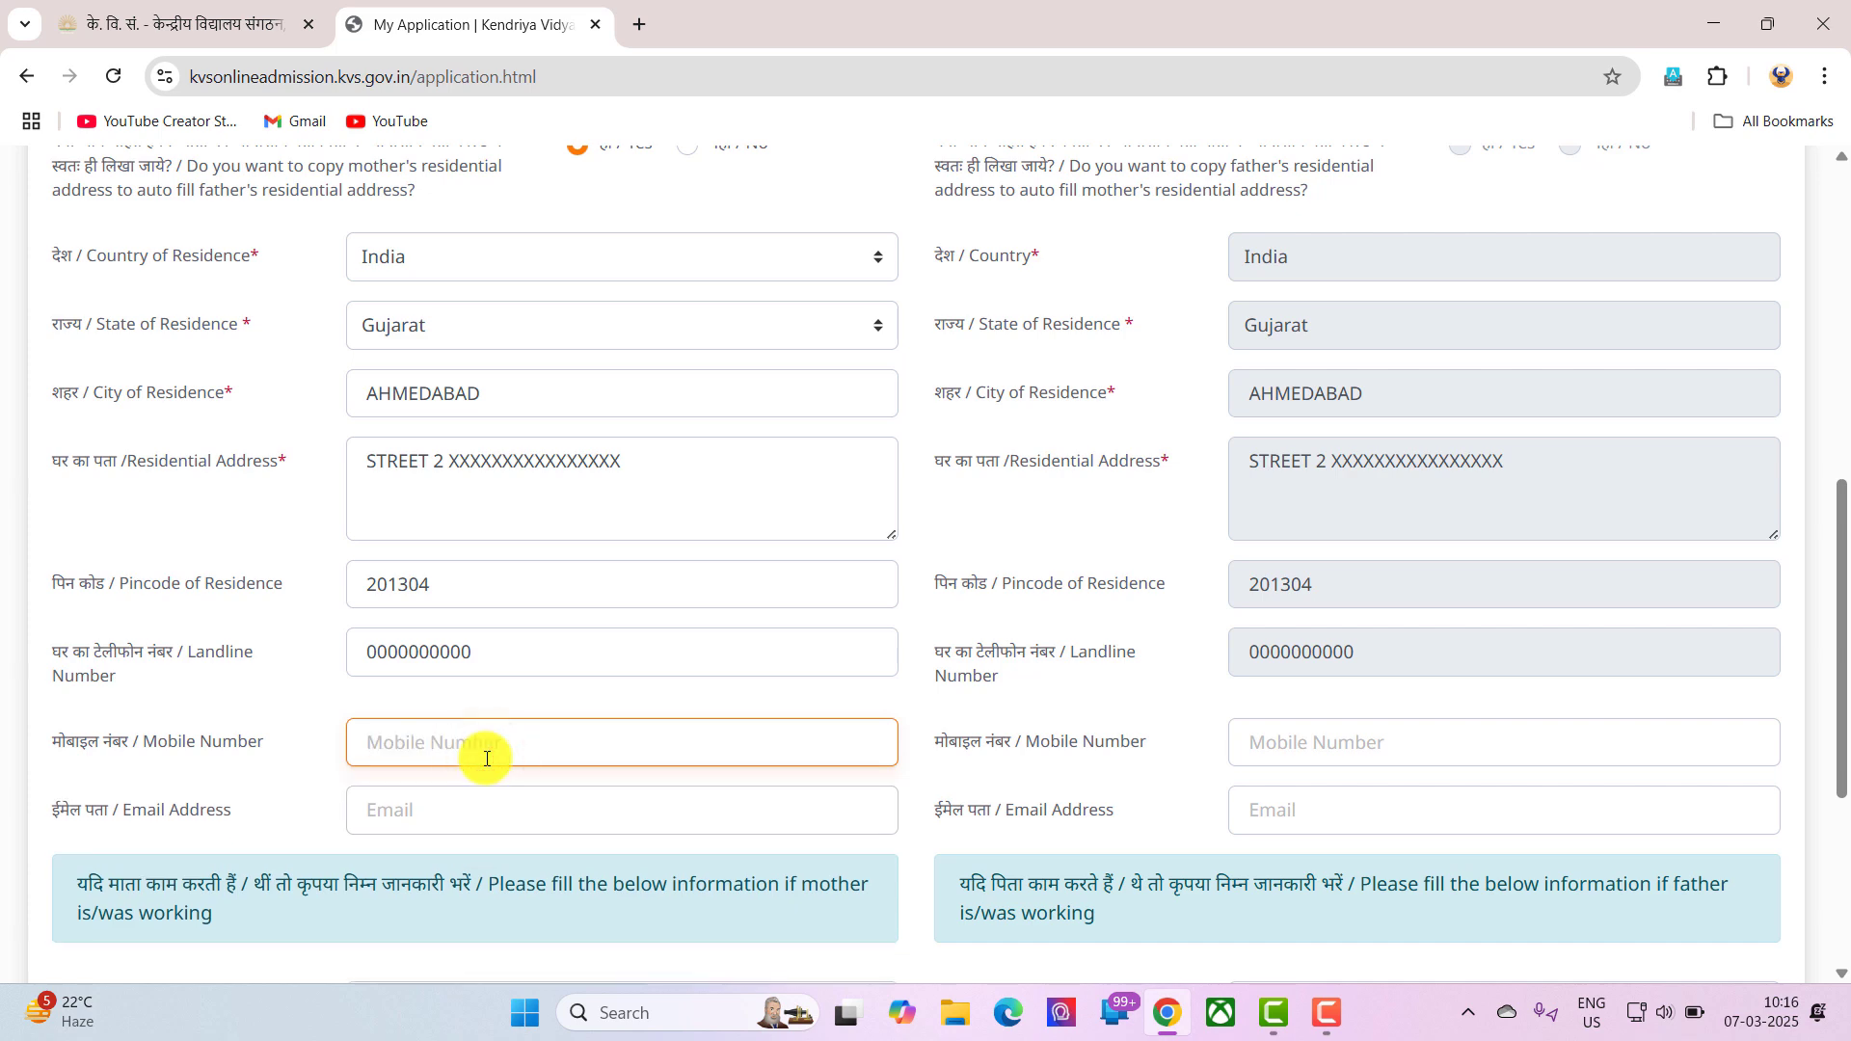
{"action": "left_click", "coordinate": [477, 818]}
{"action": "scroll", "coordinate": [483, 791], "scroll_direction": "down", "scroll_amount": 3}
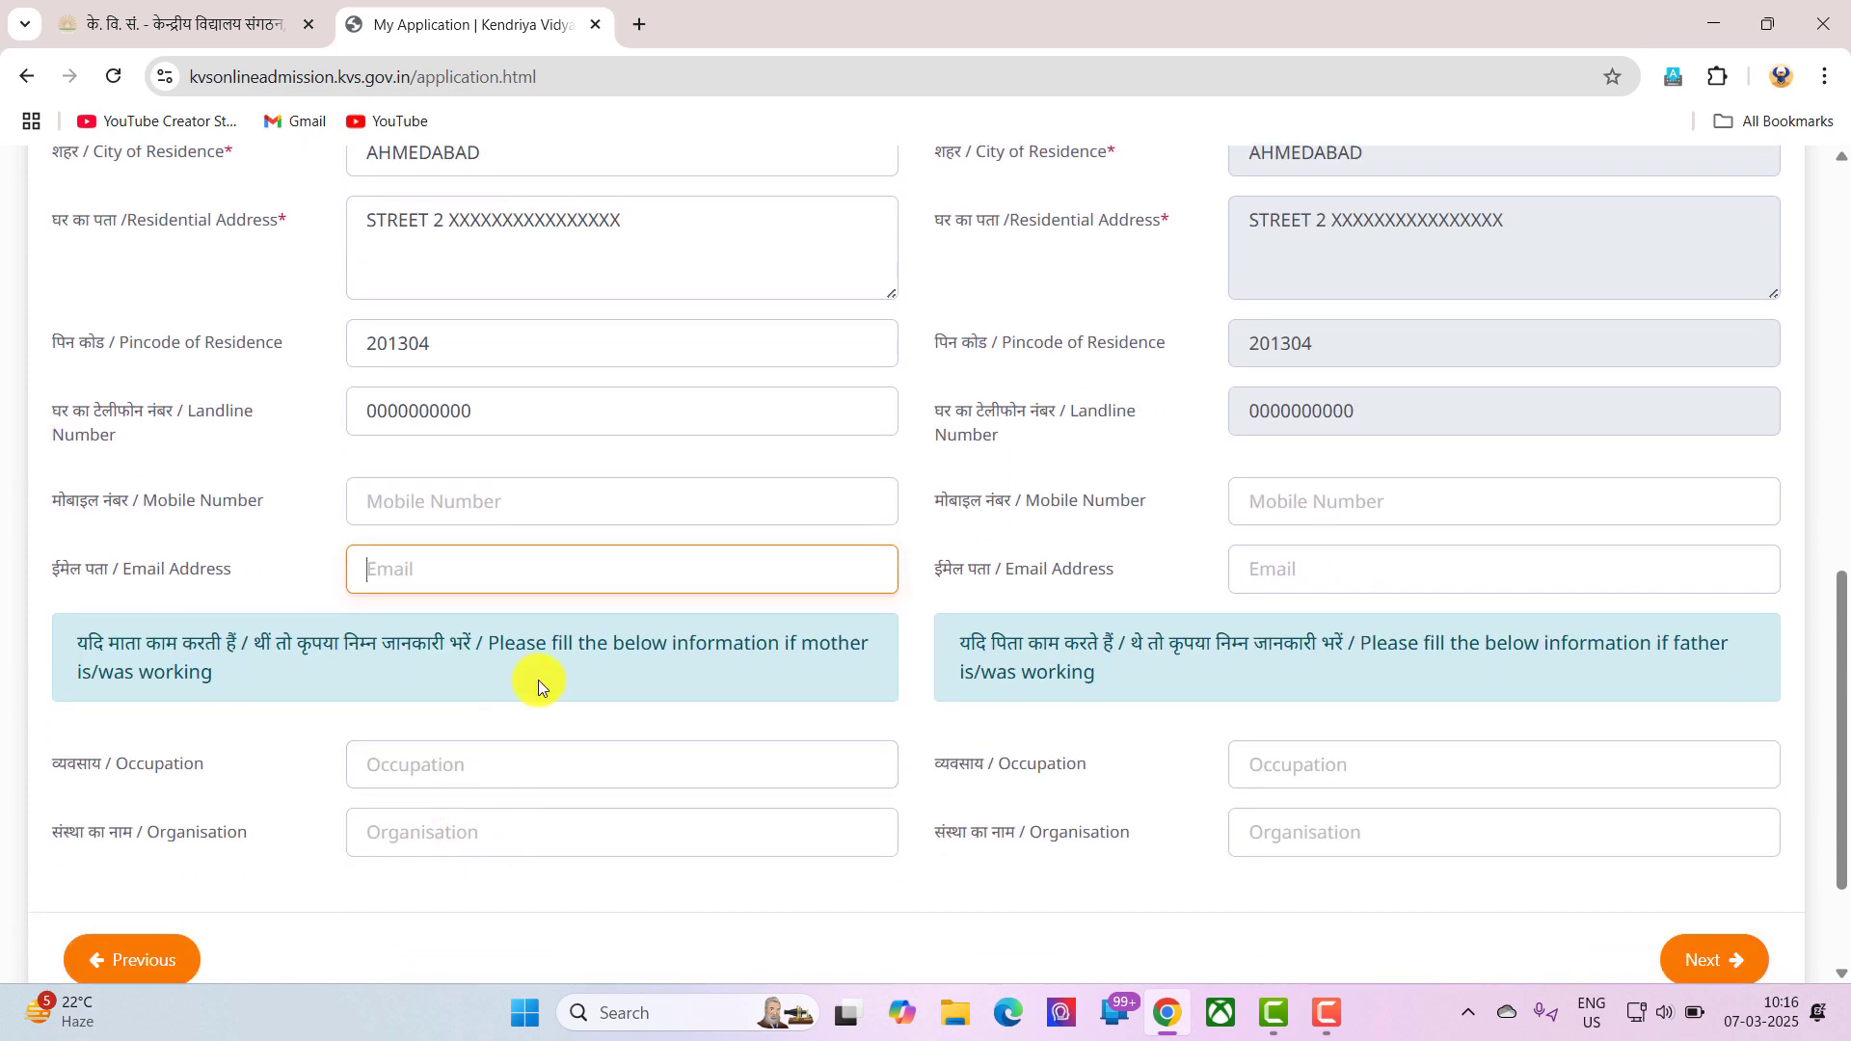
- Leave email empty and change the mother's occupation from HOUSEWIFE to TEACHER
{"action": "left_click", "coordinate": [584, 696]}
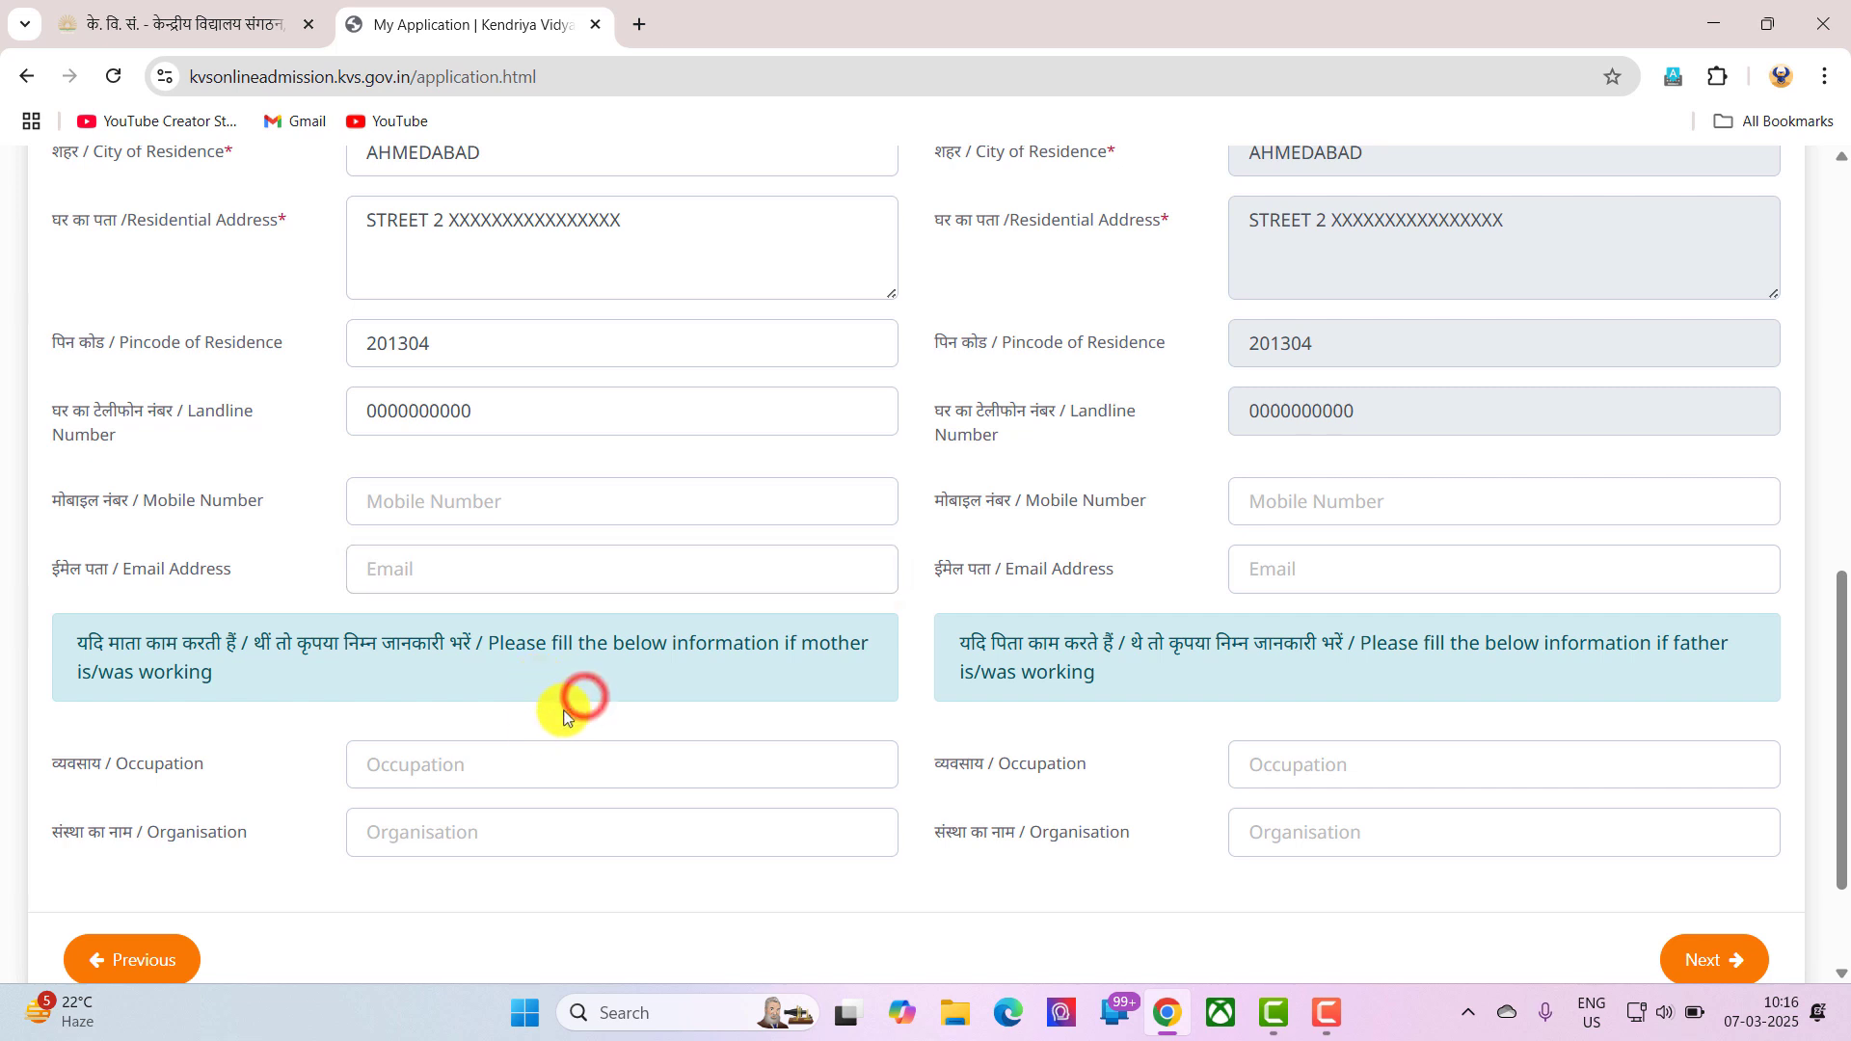
{"action": "left_click", "coordinate": [490, 759]}
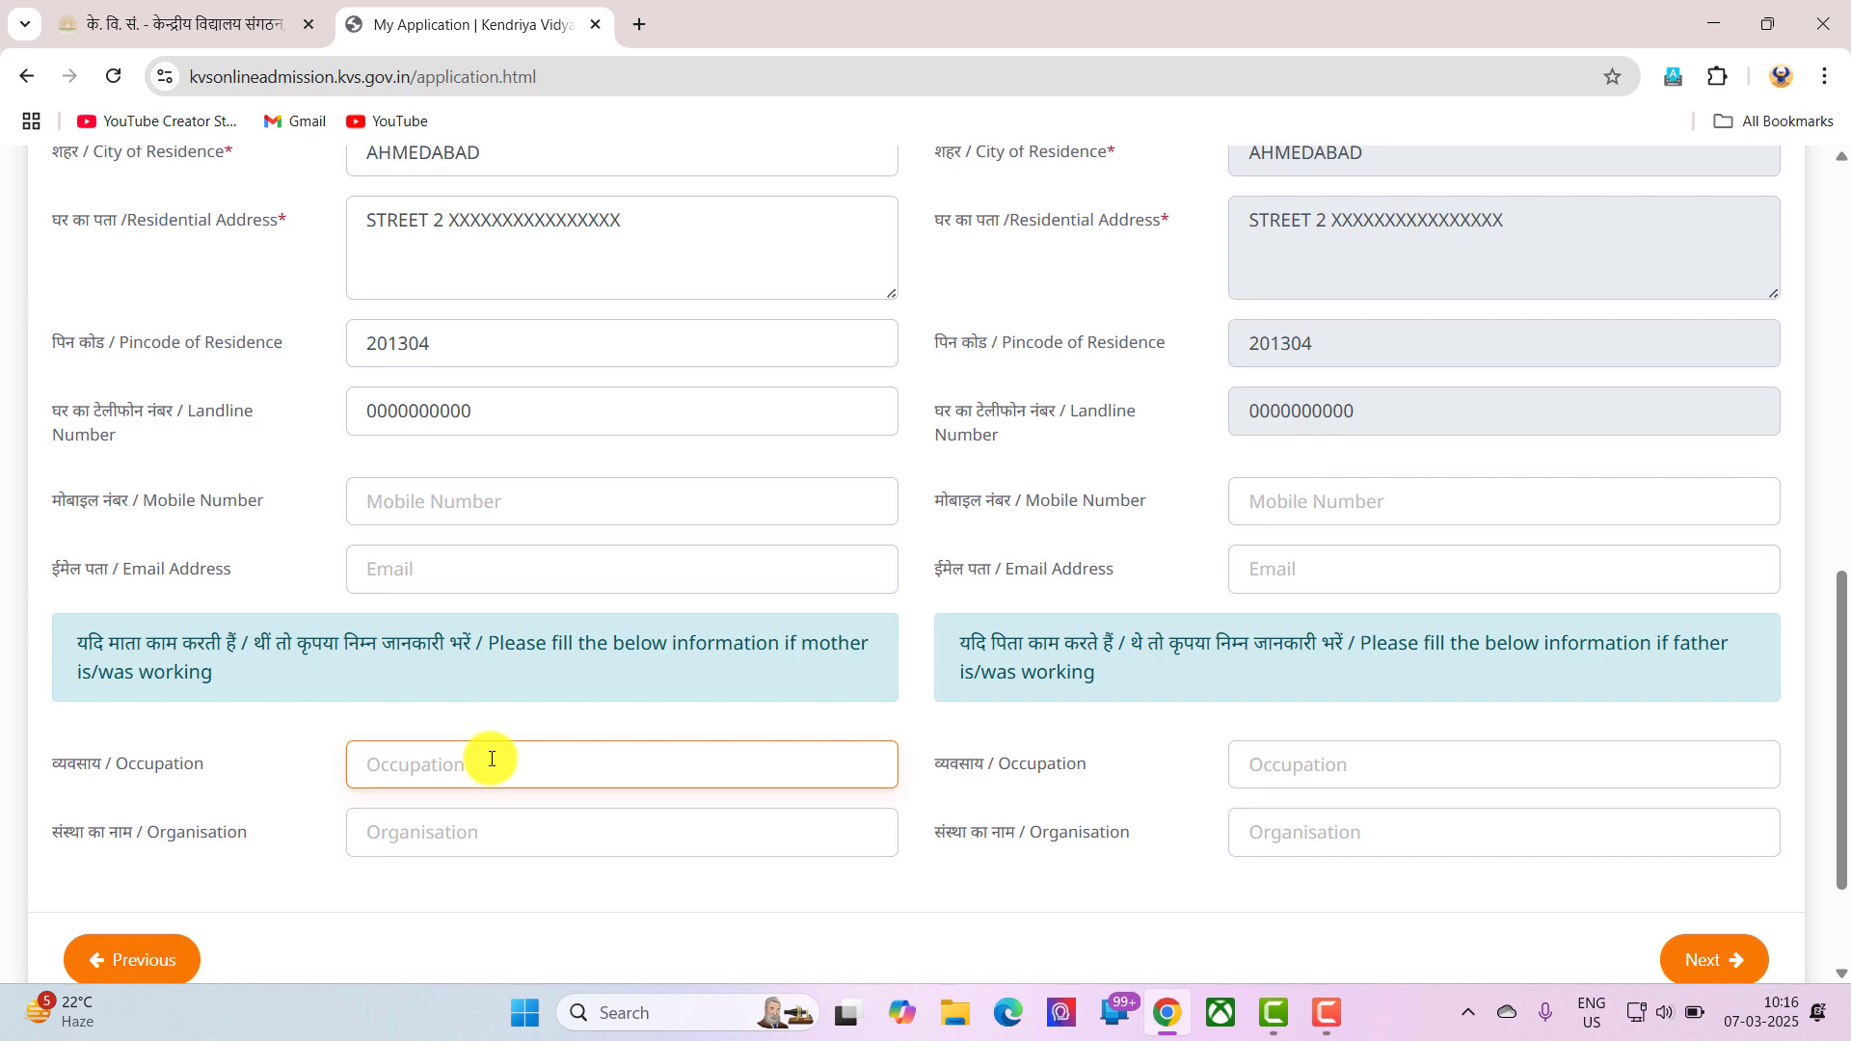
{"action": "type", "text": "HOUSEWIFE"}
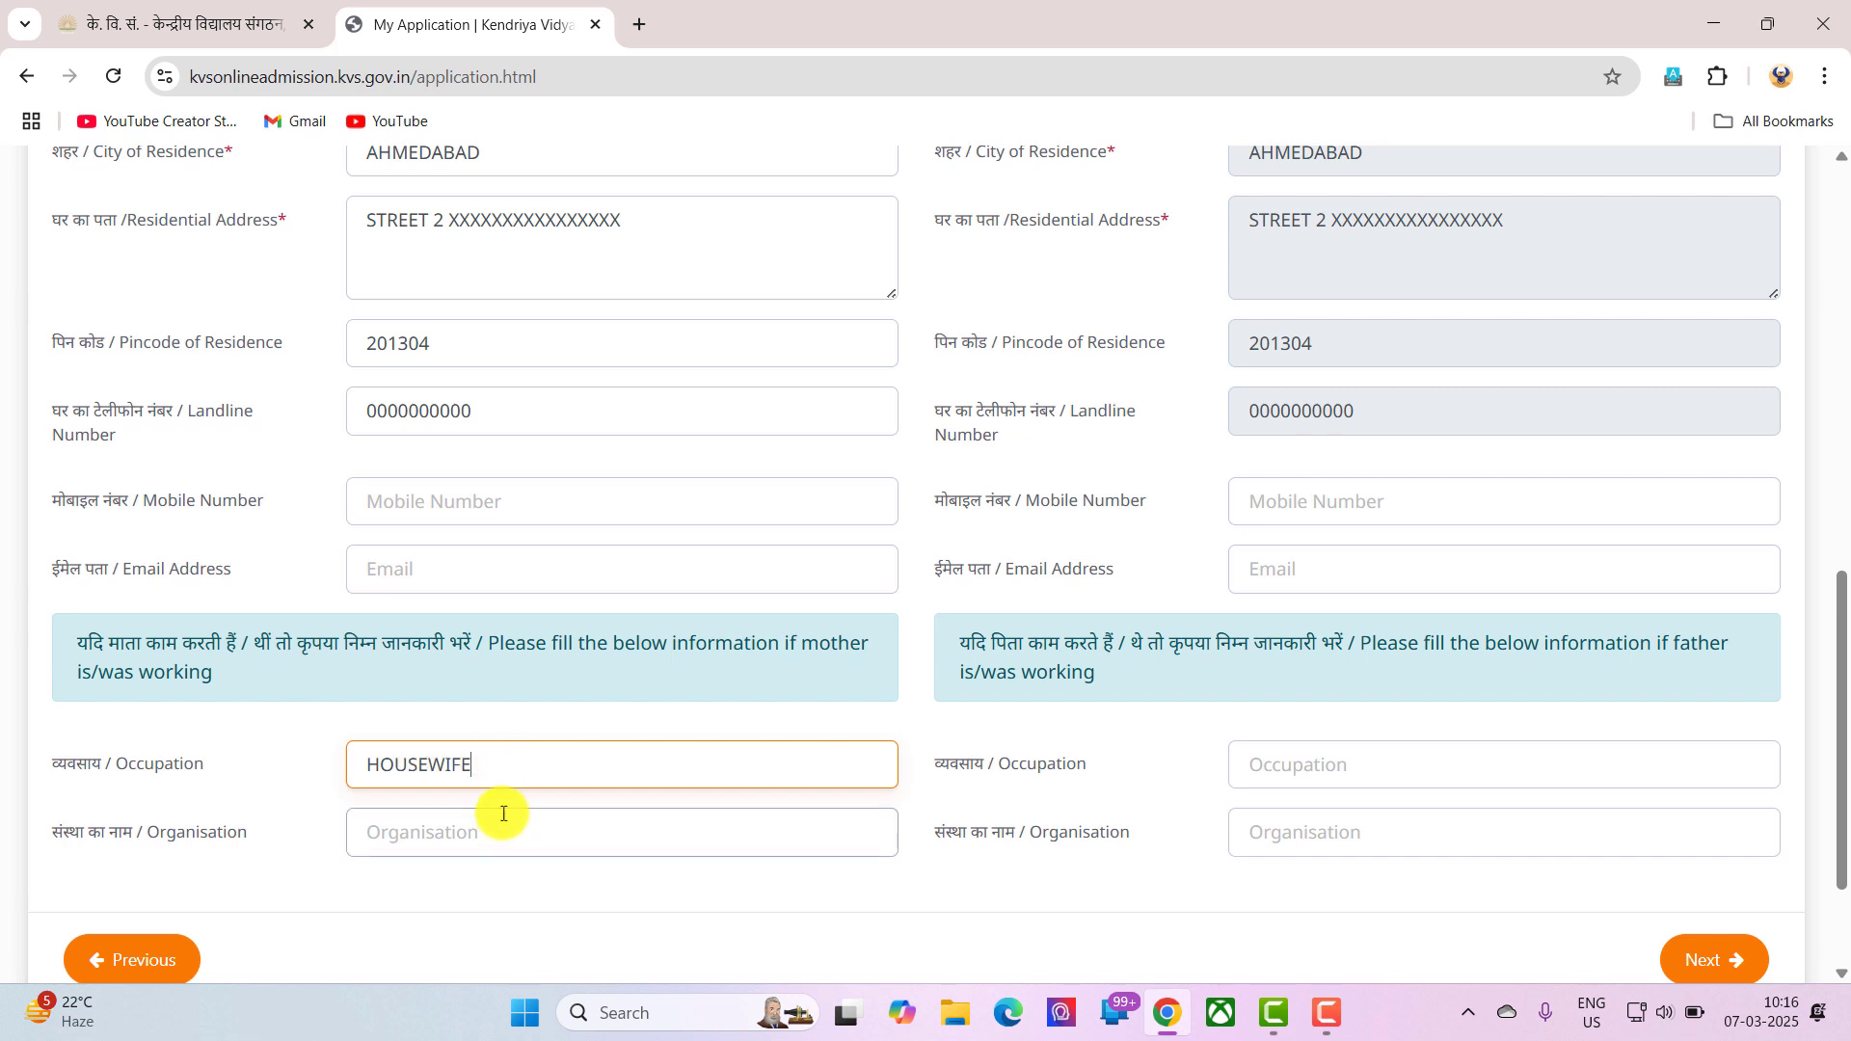
{"action": "left_click", "coordinate": [503, 818]}
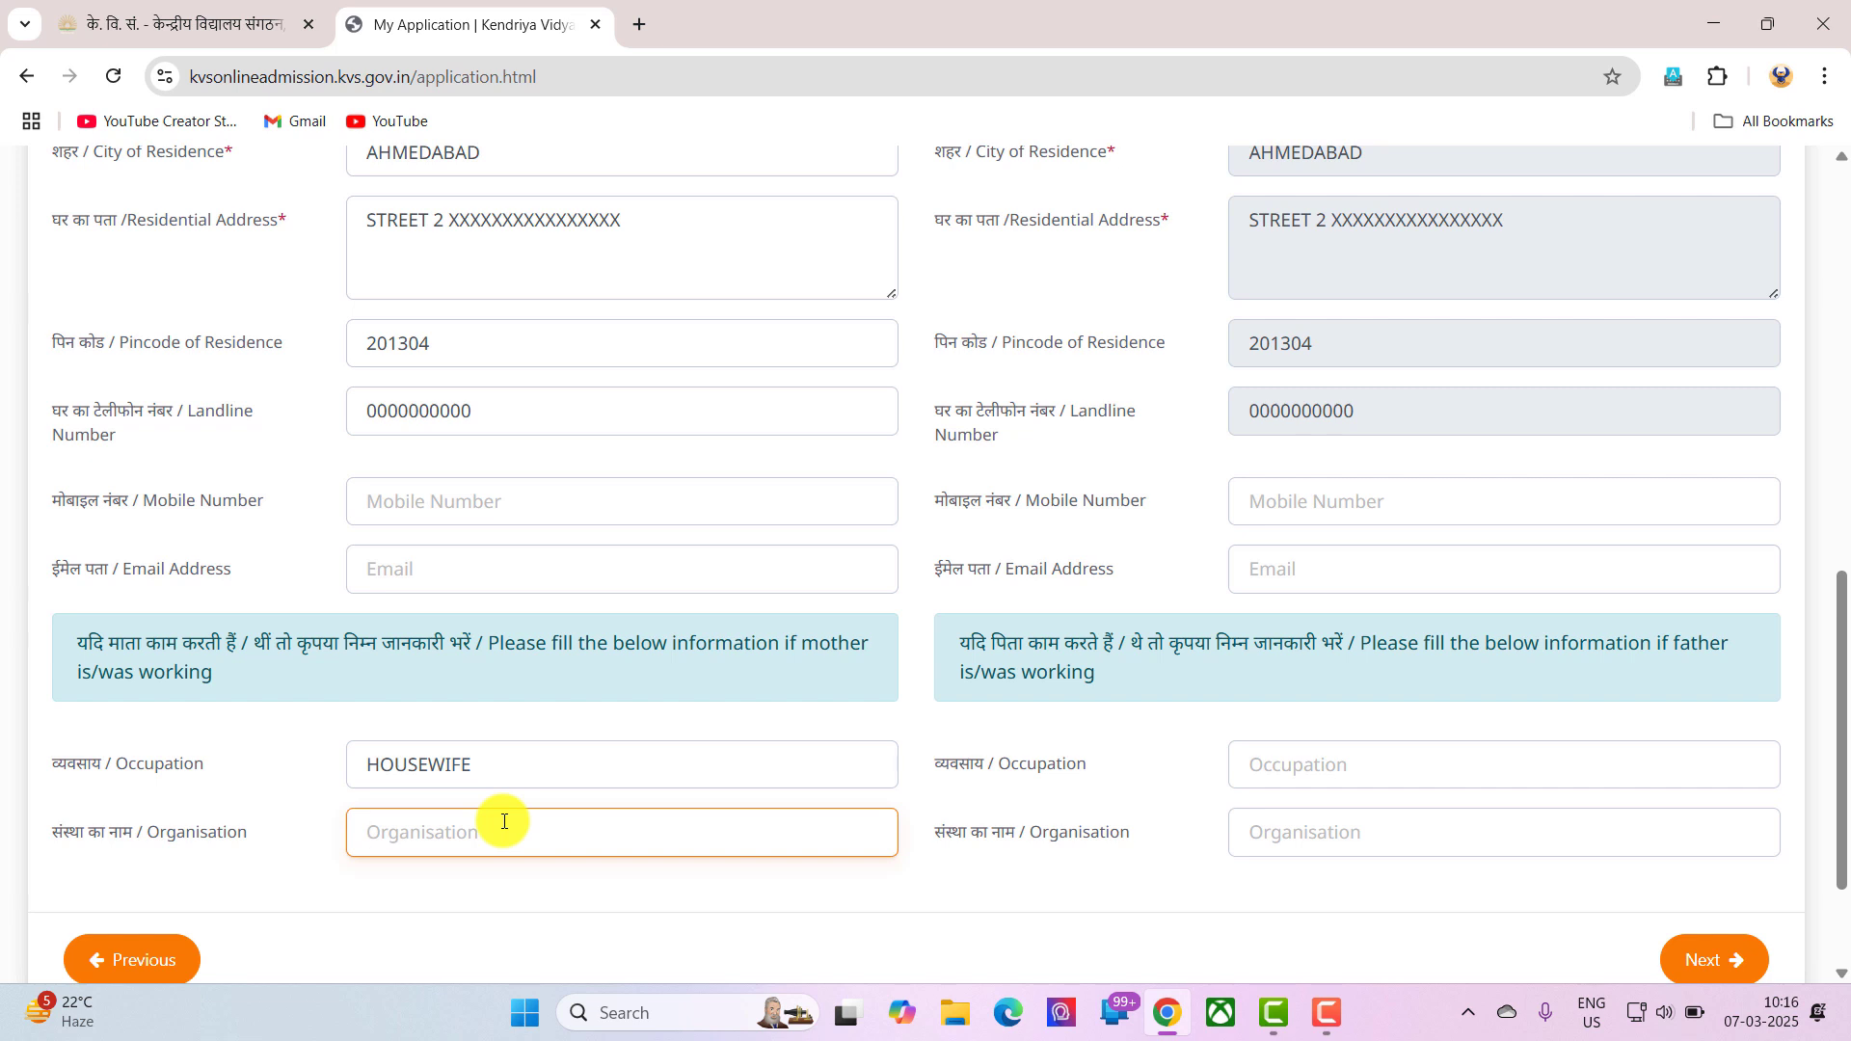
{"action": "left_click_drag", "start_coordinate": [496, 765], "coordinate": [293, 765]}
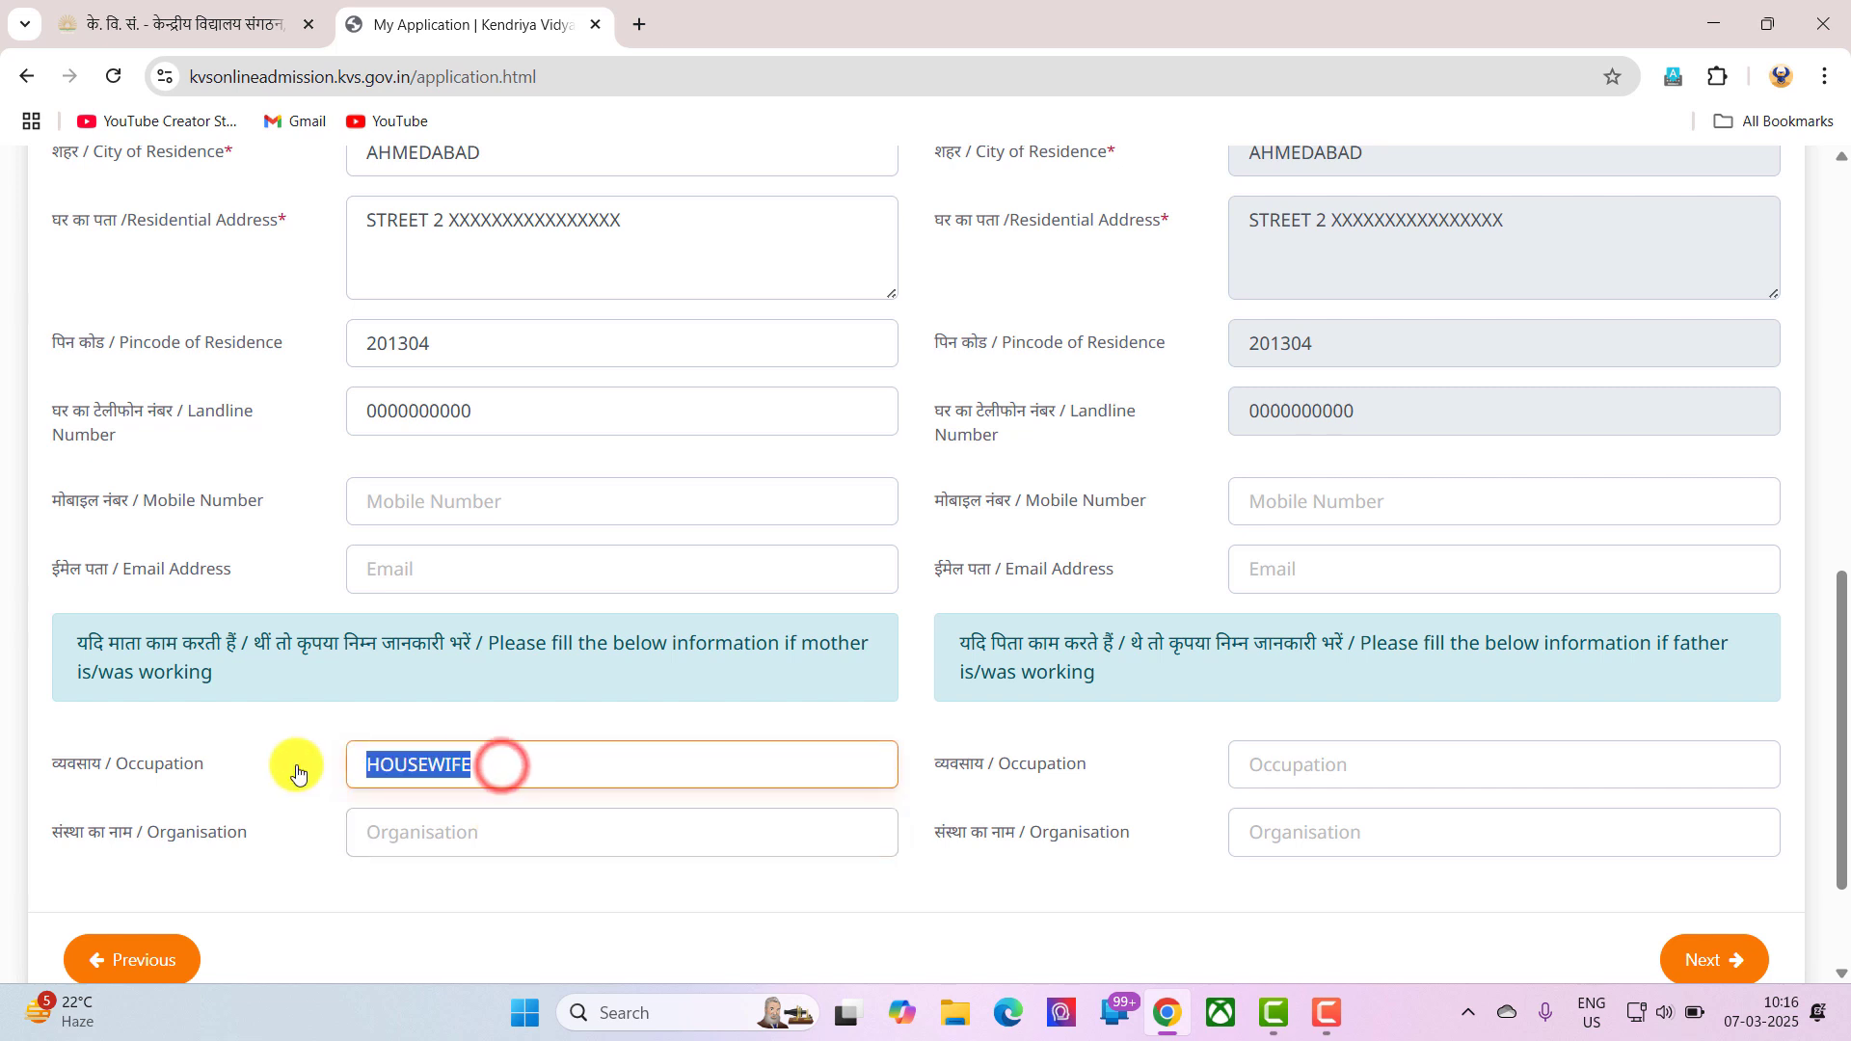
{"action": "key", "text": "BackSpace"}
{"action": "type", "text": "TEACHER"}
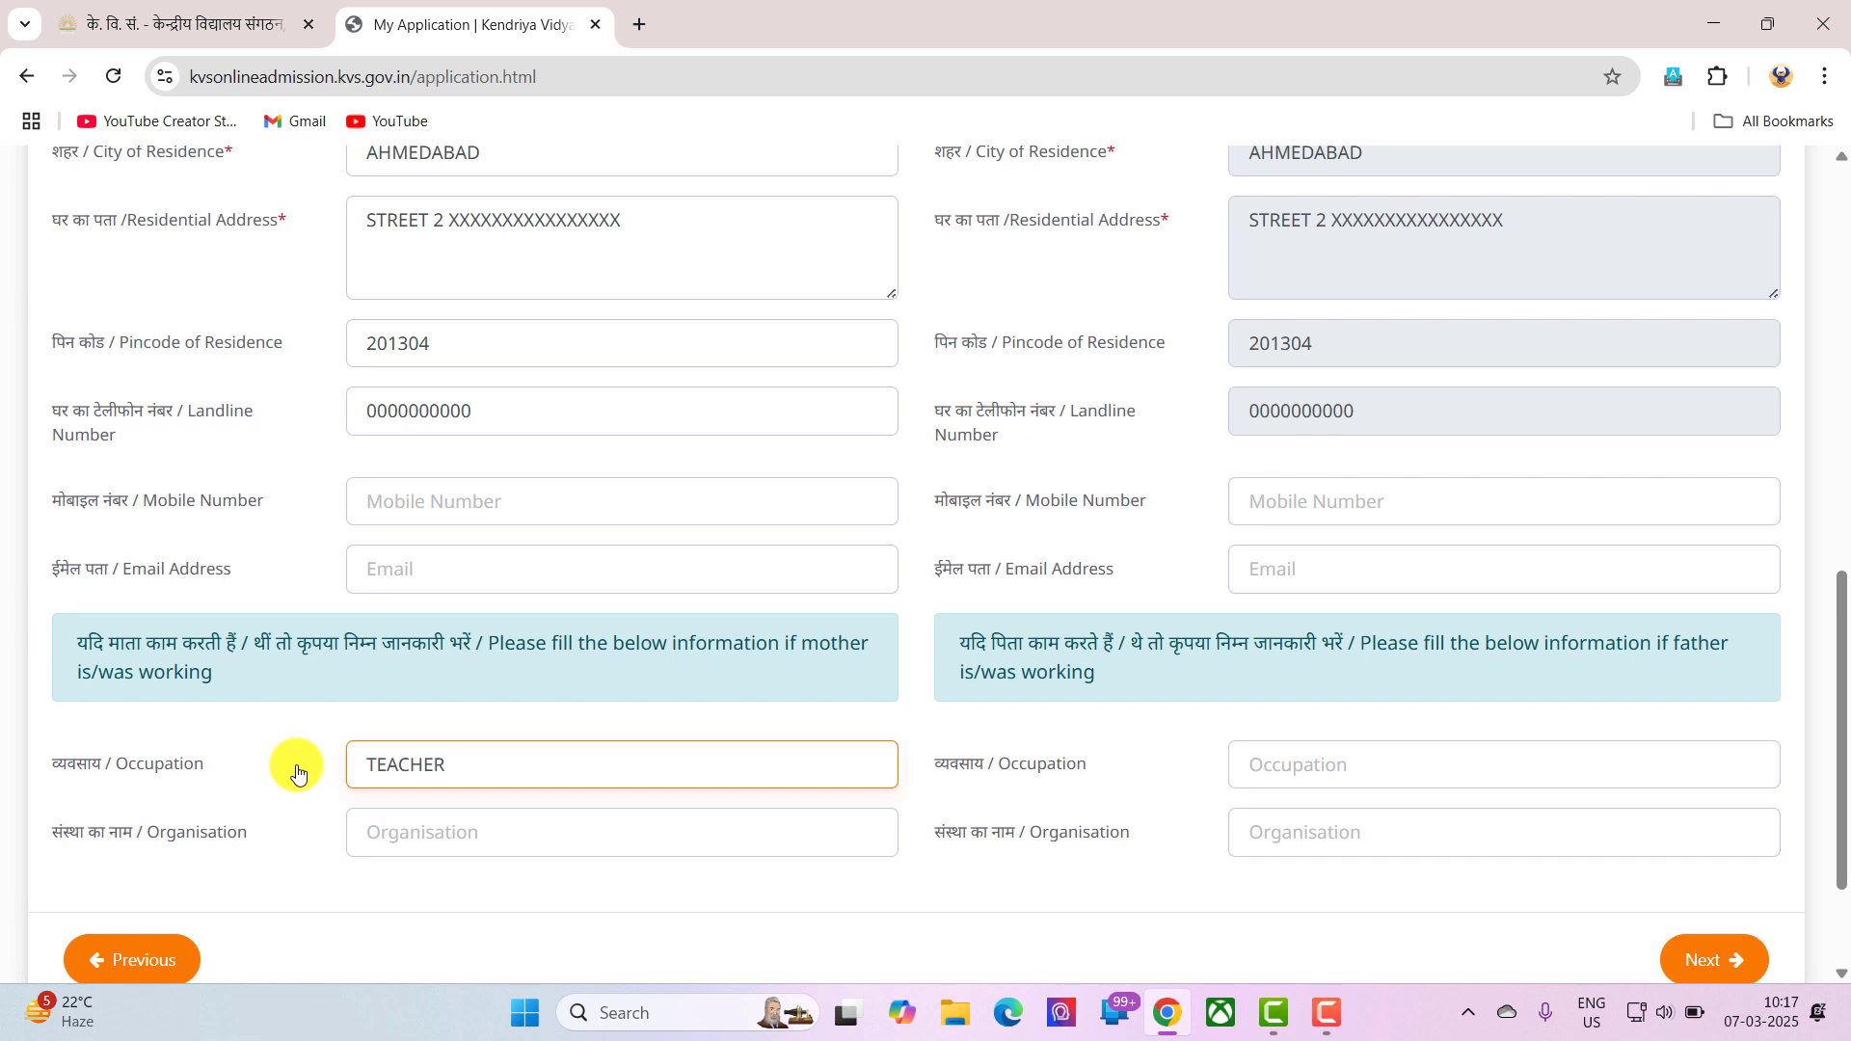
- Type and then erase organisation entries so the mother's organisation stays blank
{"action": "left_click", "coordinate": [406, 825]}
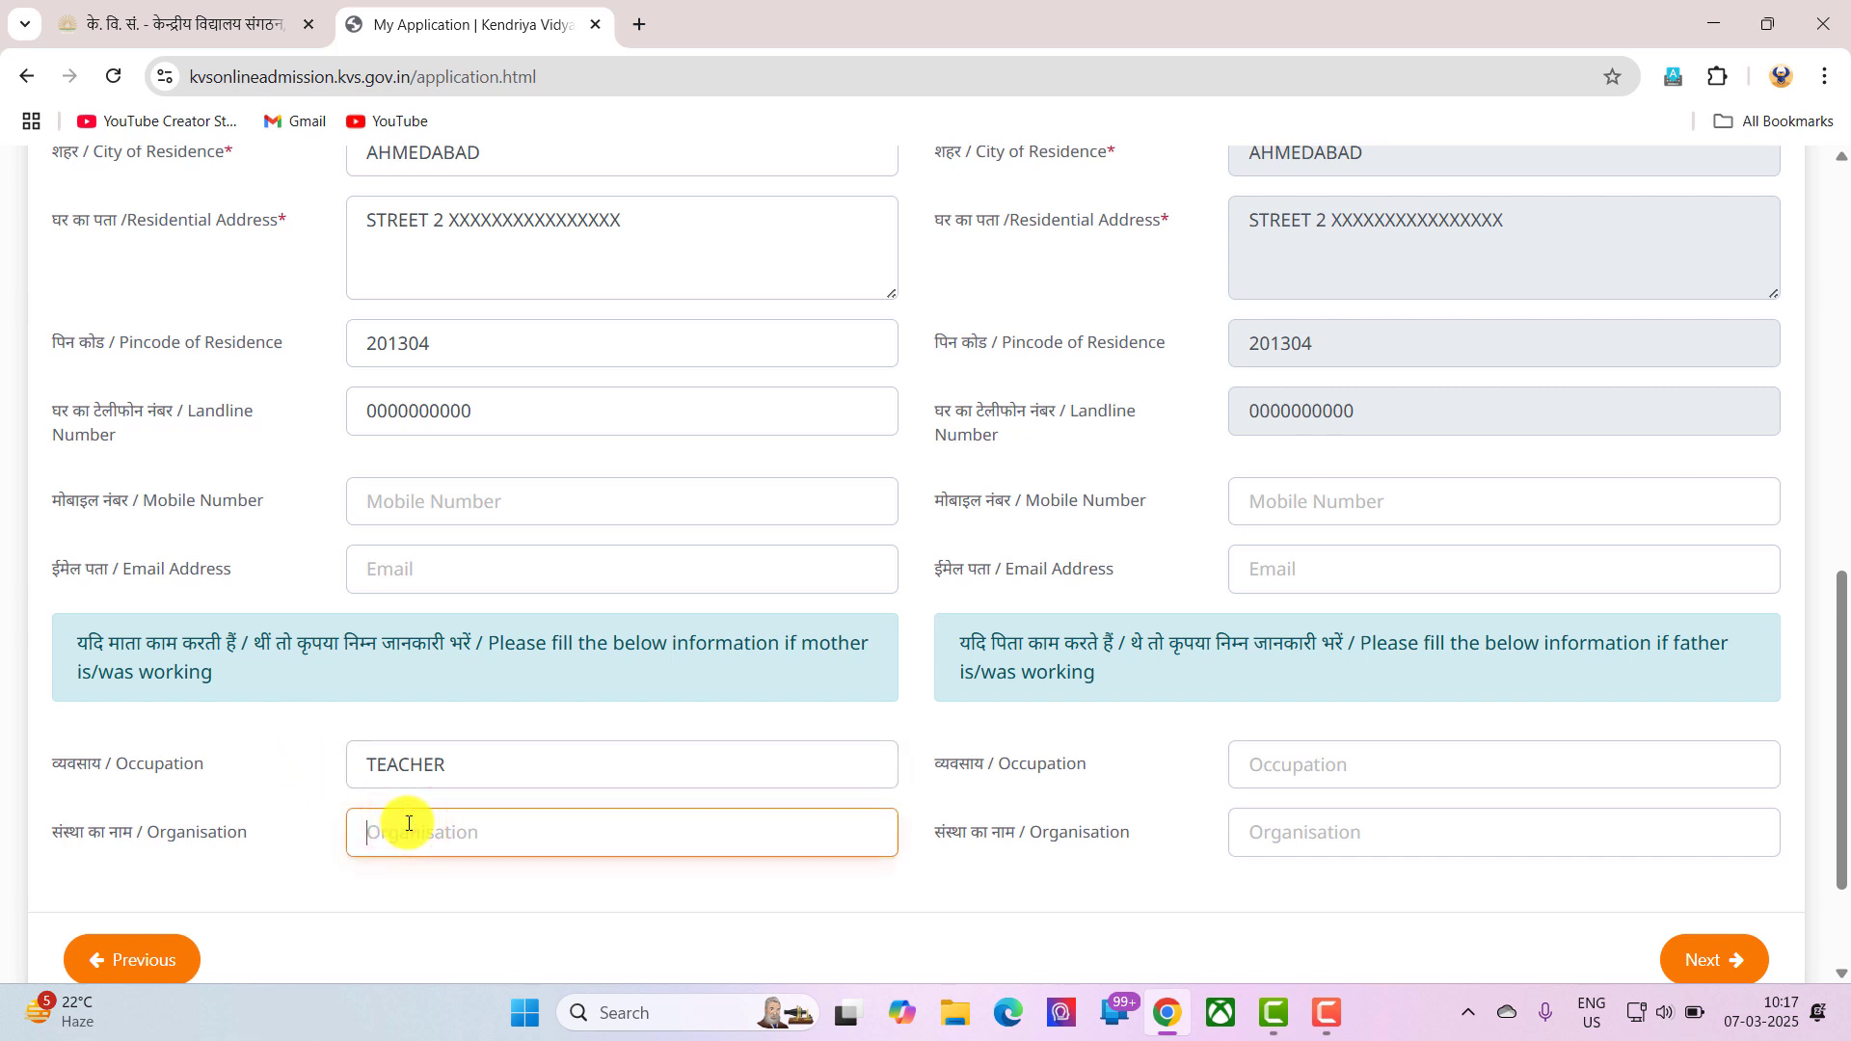
{"action": "type", "text": "PRIATE"}
{"action": "type", "text": "VATE SCHOOL"}
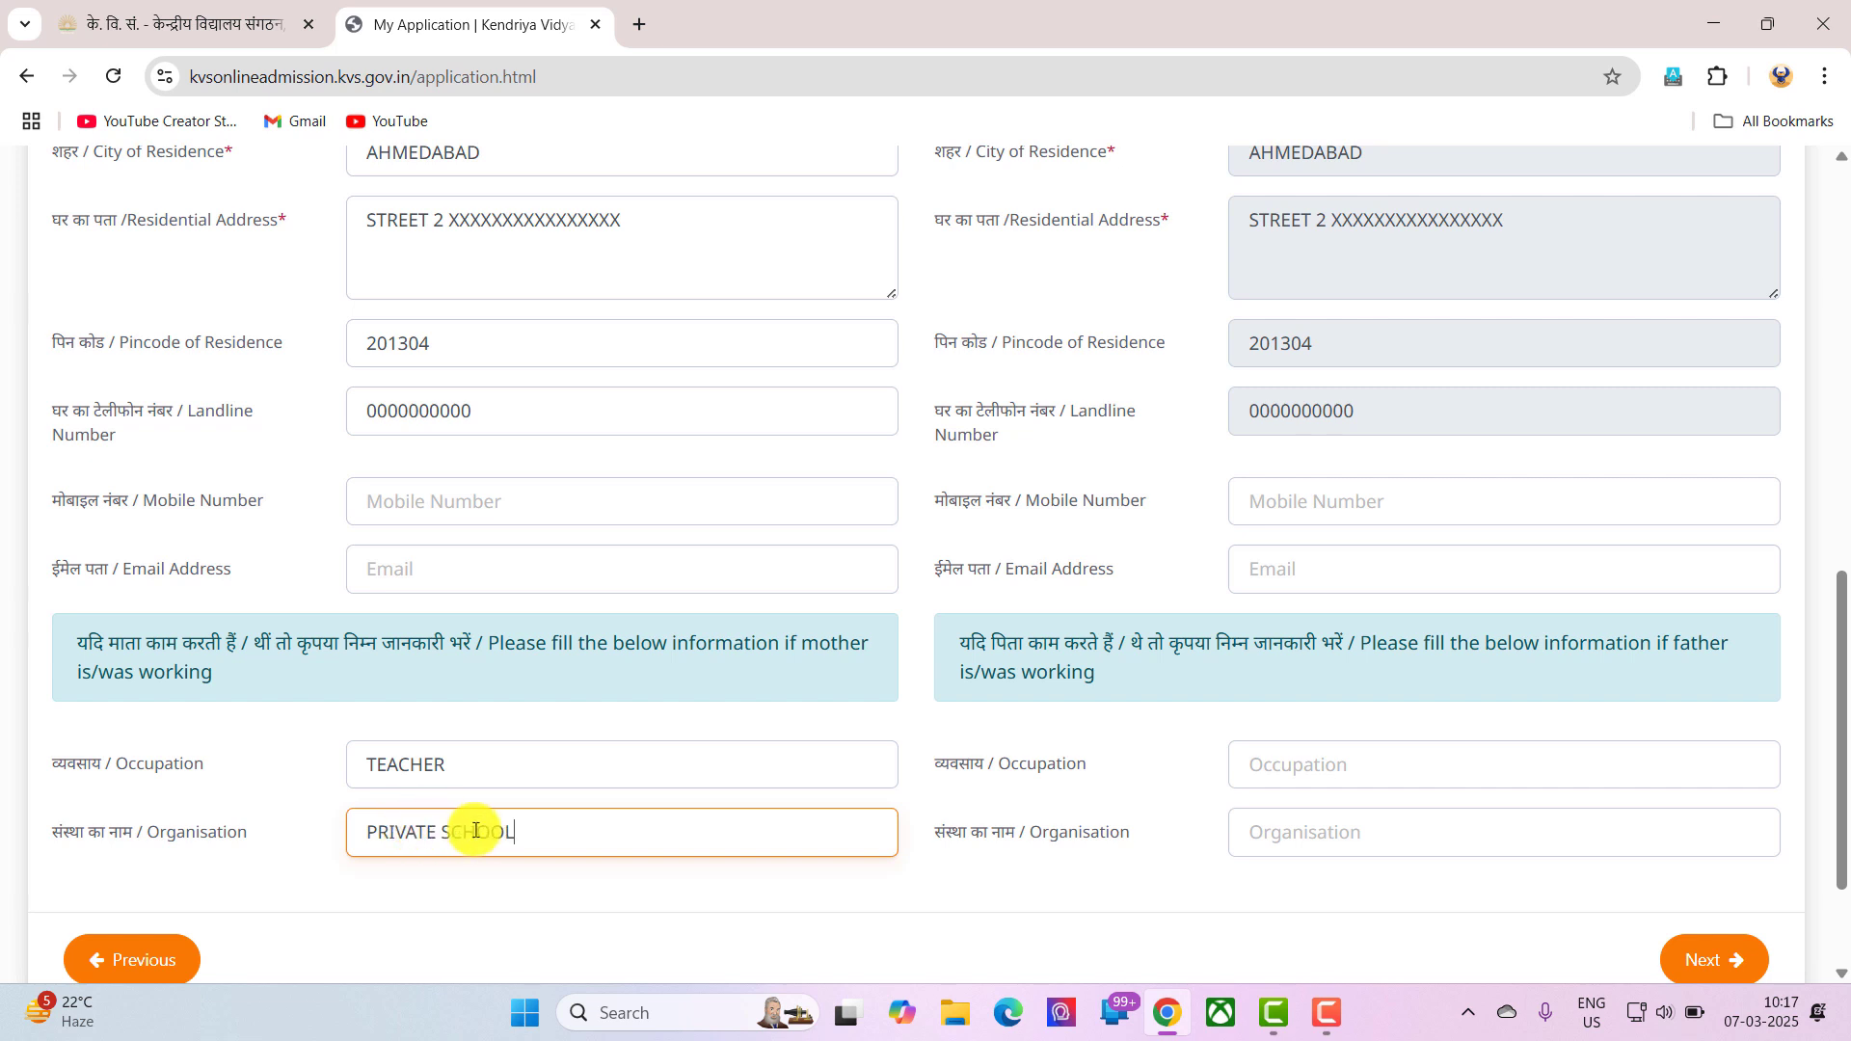
{"action": "left_click_drag", "start_coordinate": [566, 839], "coordinate": [332, 825]}
{"action": "key", "text": "BackSpace"}
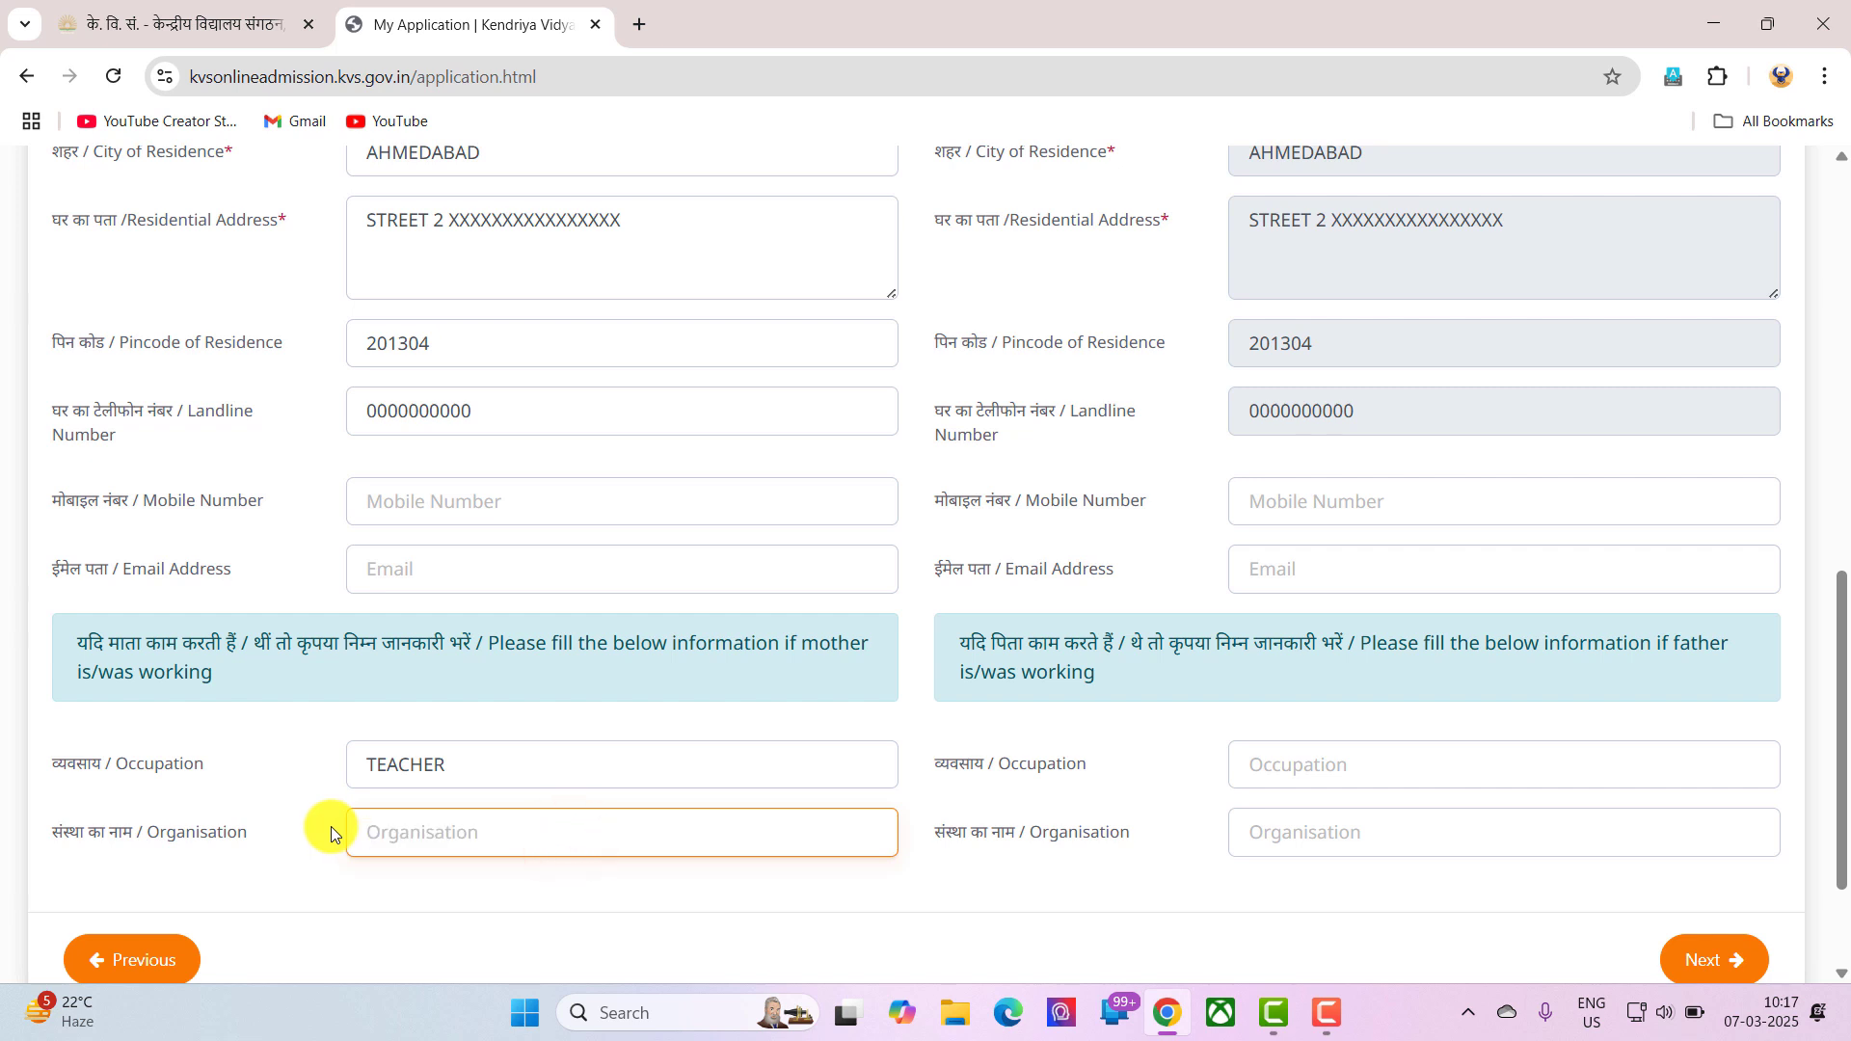
{"action": "type", "text": "BASIC"}
{"action": "type", "text": "SIKHSA UP"}
{"action": "key", "text": "BackSpace"}
{"action": "key", "text": "BackSpace"}
{"action": "key", "text": "BackSpace"}
{"action": "key", "text": "BackSpace"}
{"action": "key", "text": "BackSpace"}
{"action": "key", "text": "BackSpace"}
{"action": "key", "text": "BackSpace"}
{"action": "key", "text": "BackSpace"}
{"action": "key", "text": "BackSpace"}
{"action": "key", "text": "BackSpace"}
{"action": "key", "text": "BackSpace"}
{"action": "key", "text": "BackSpace"}
{"action": "key", "text": "BackSpace"}
{"action": "key", "text": "BackSpace"}
{"action": "key", "text": "BackSpace"}
{"action": "left_click", "coordinate": [399, 875]}
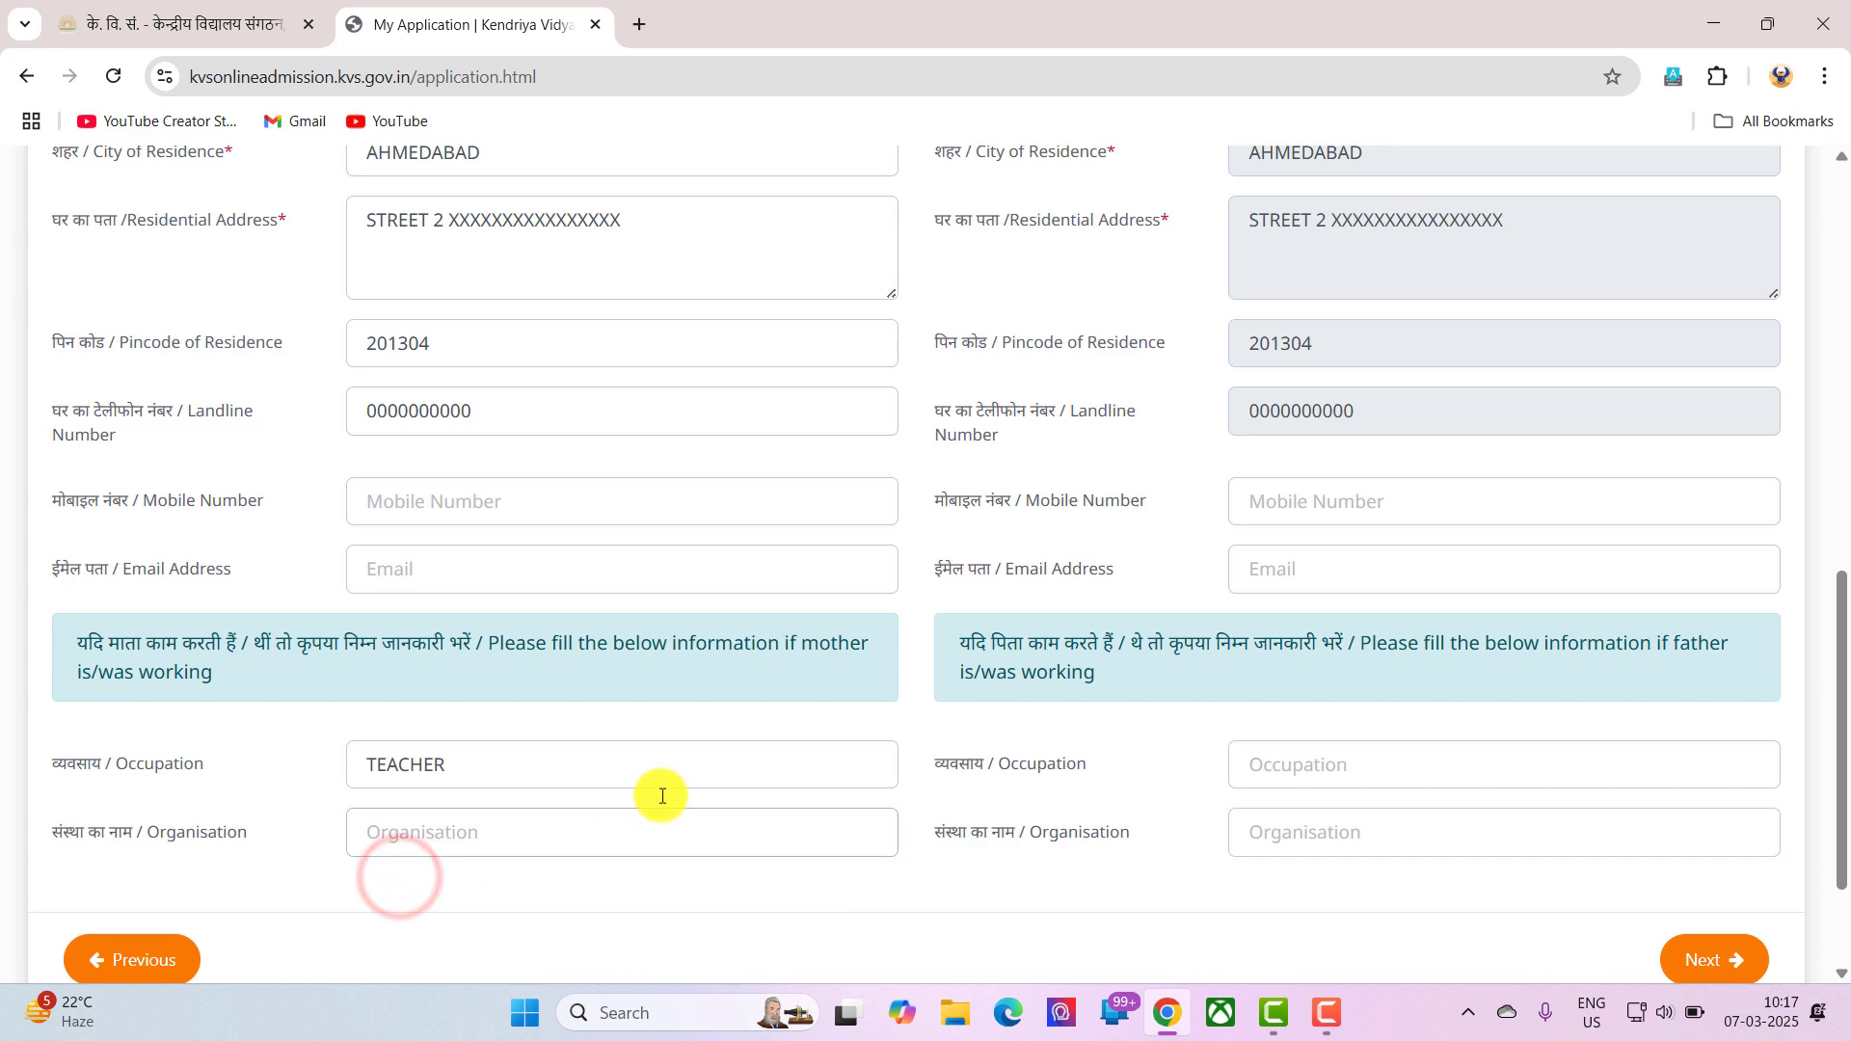
- Select Mr. as the father's title
{"action": "scroll", "coordinate": [818, 747], "scroll_direction": "up", "scroll_amount": 9}
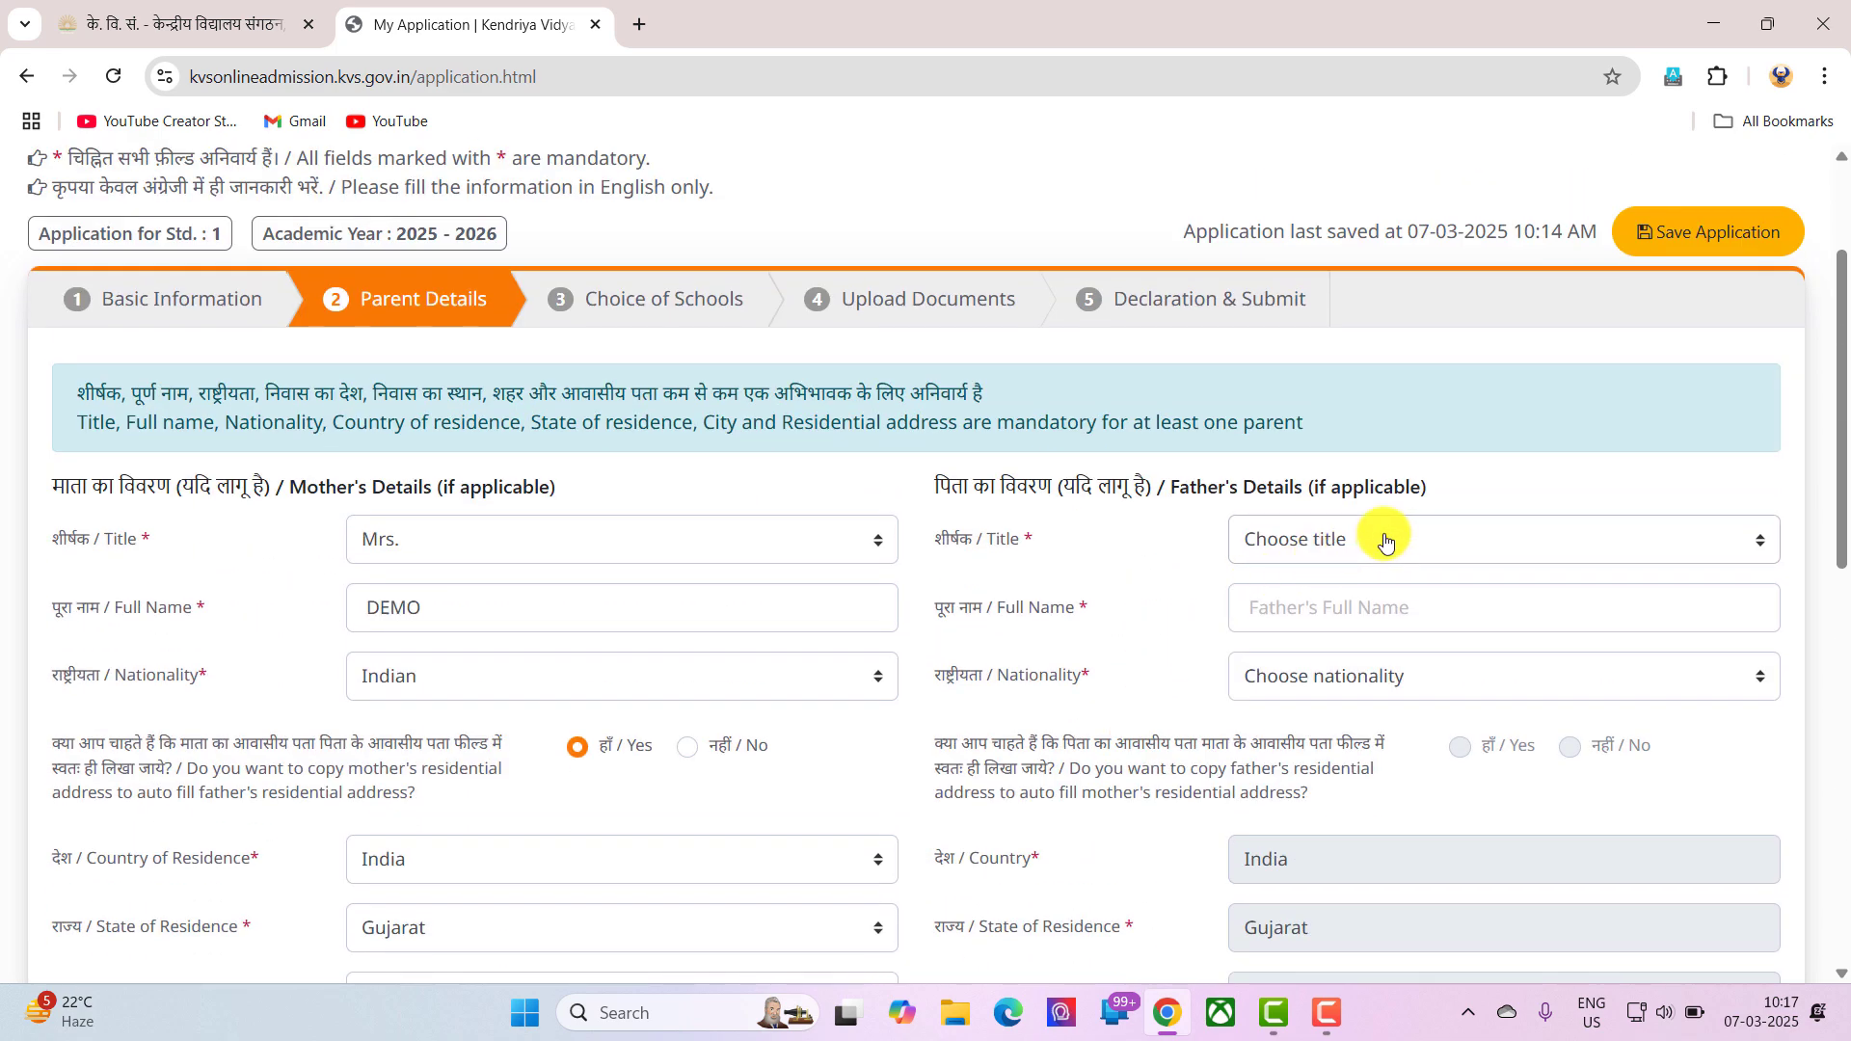
{"action": "left_click", "coordinate": [1386, 542]}
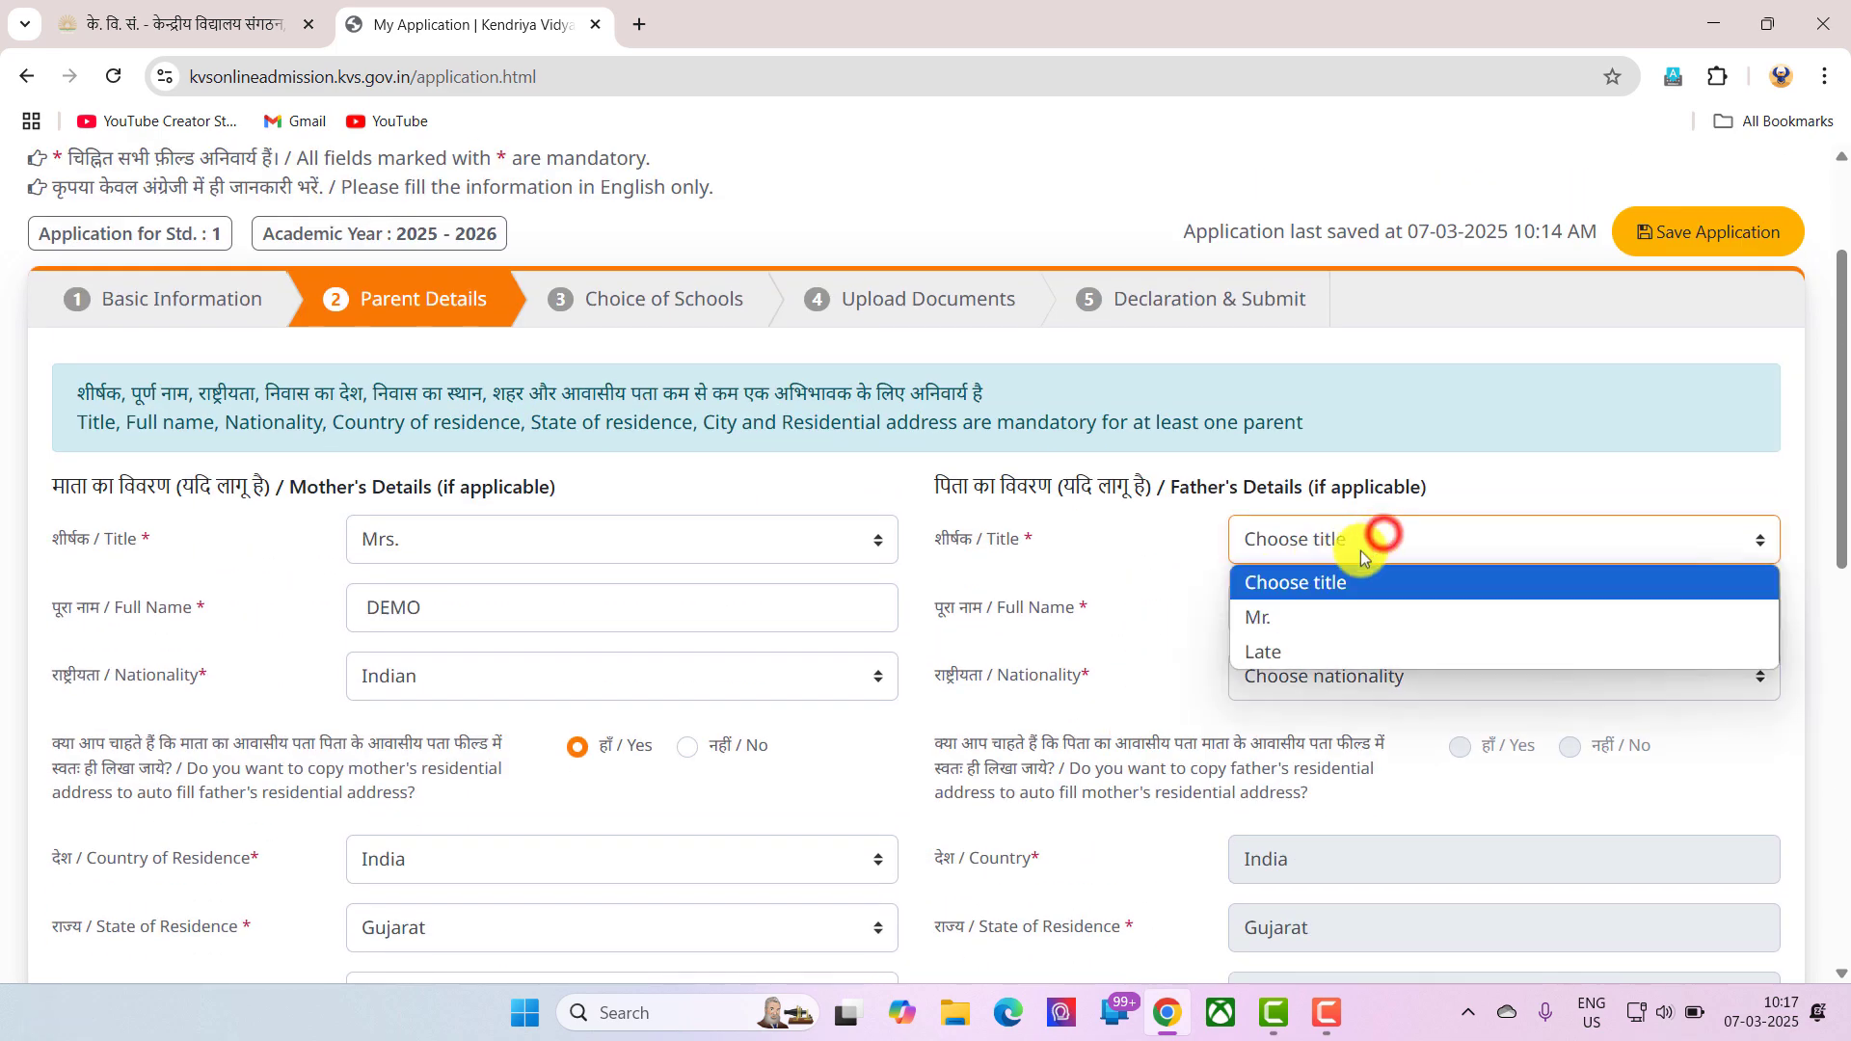
{"action": "left_click", "coordinate": [1279, 609]}
{"action": "left_click", "coordinate": [1283, 538]}
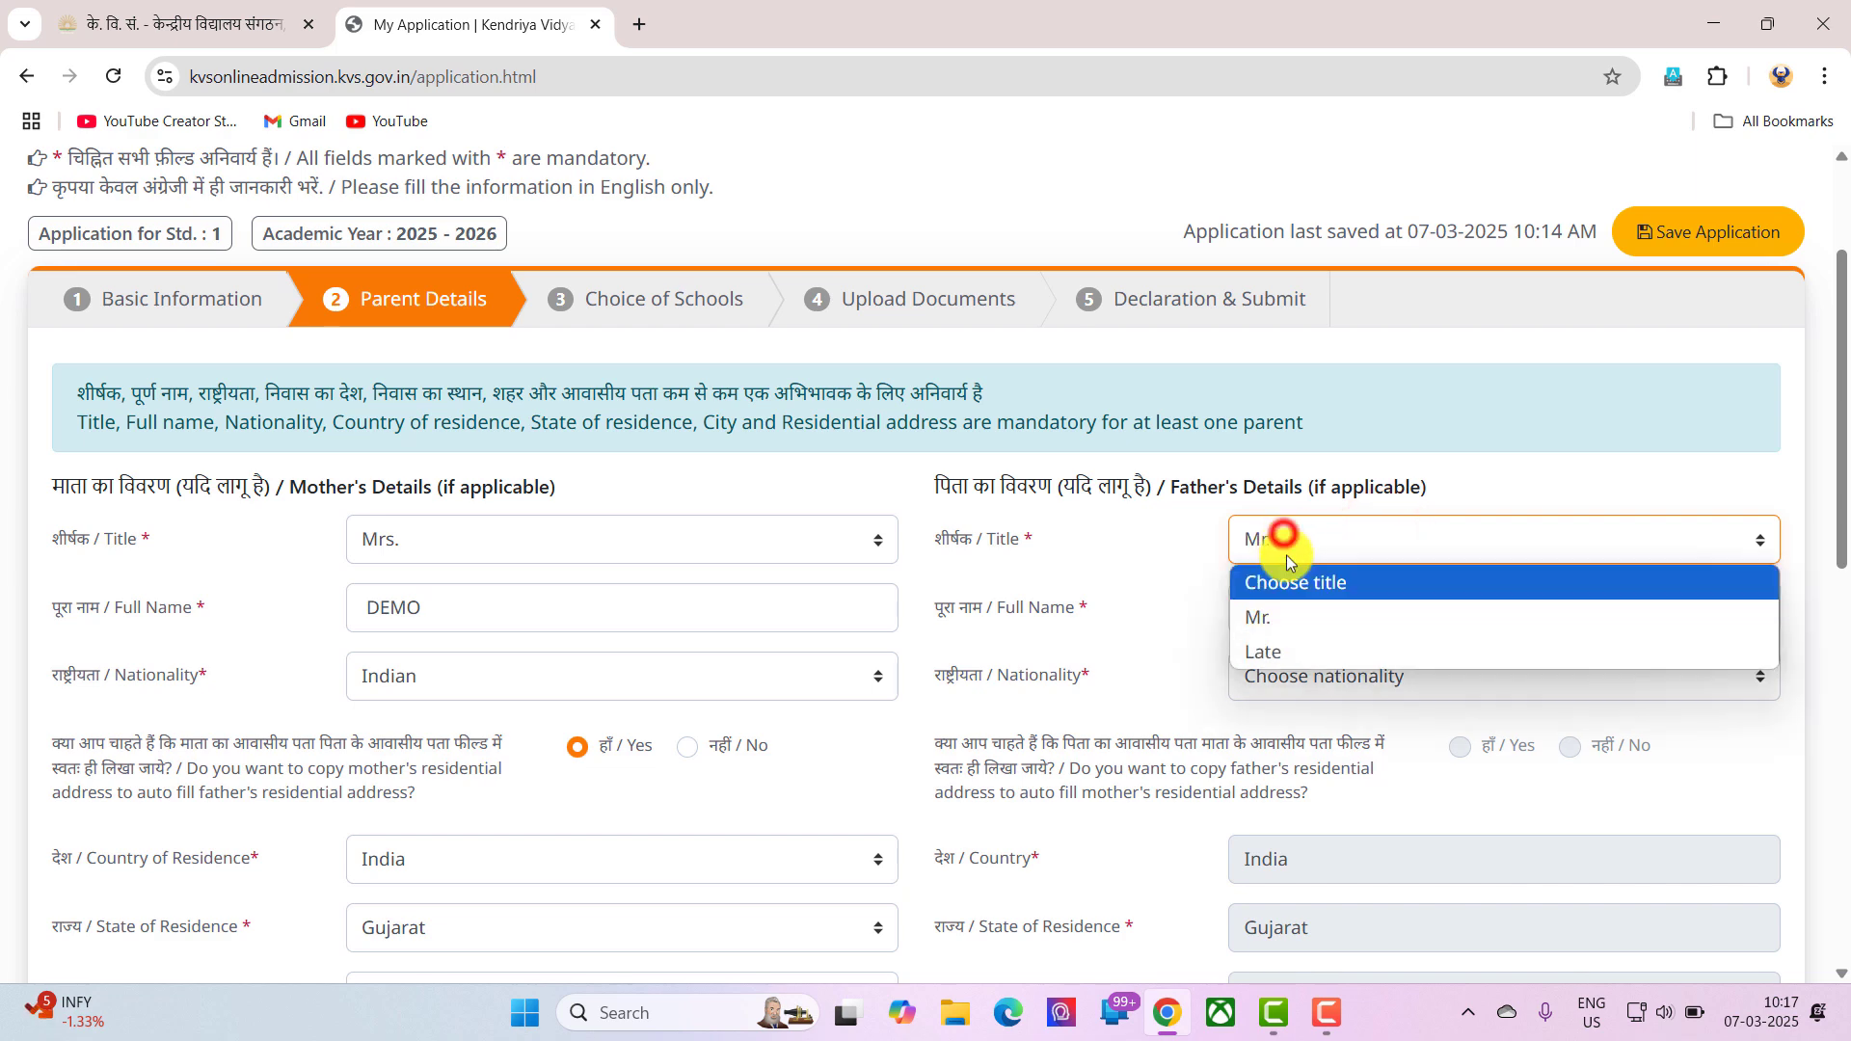
{"action": "left_click", "coordinate": [1291, 611]}
{"action": "left_click", "coordinate": [1288, 531]}
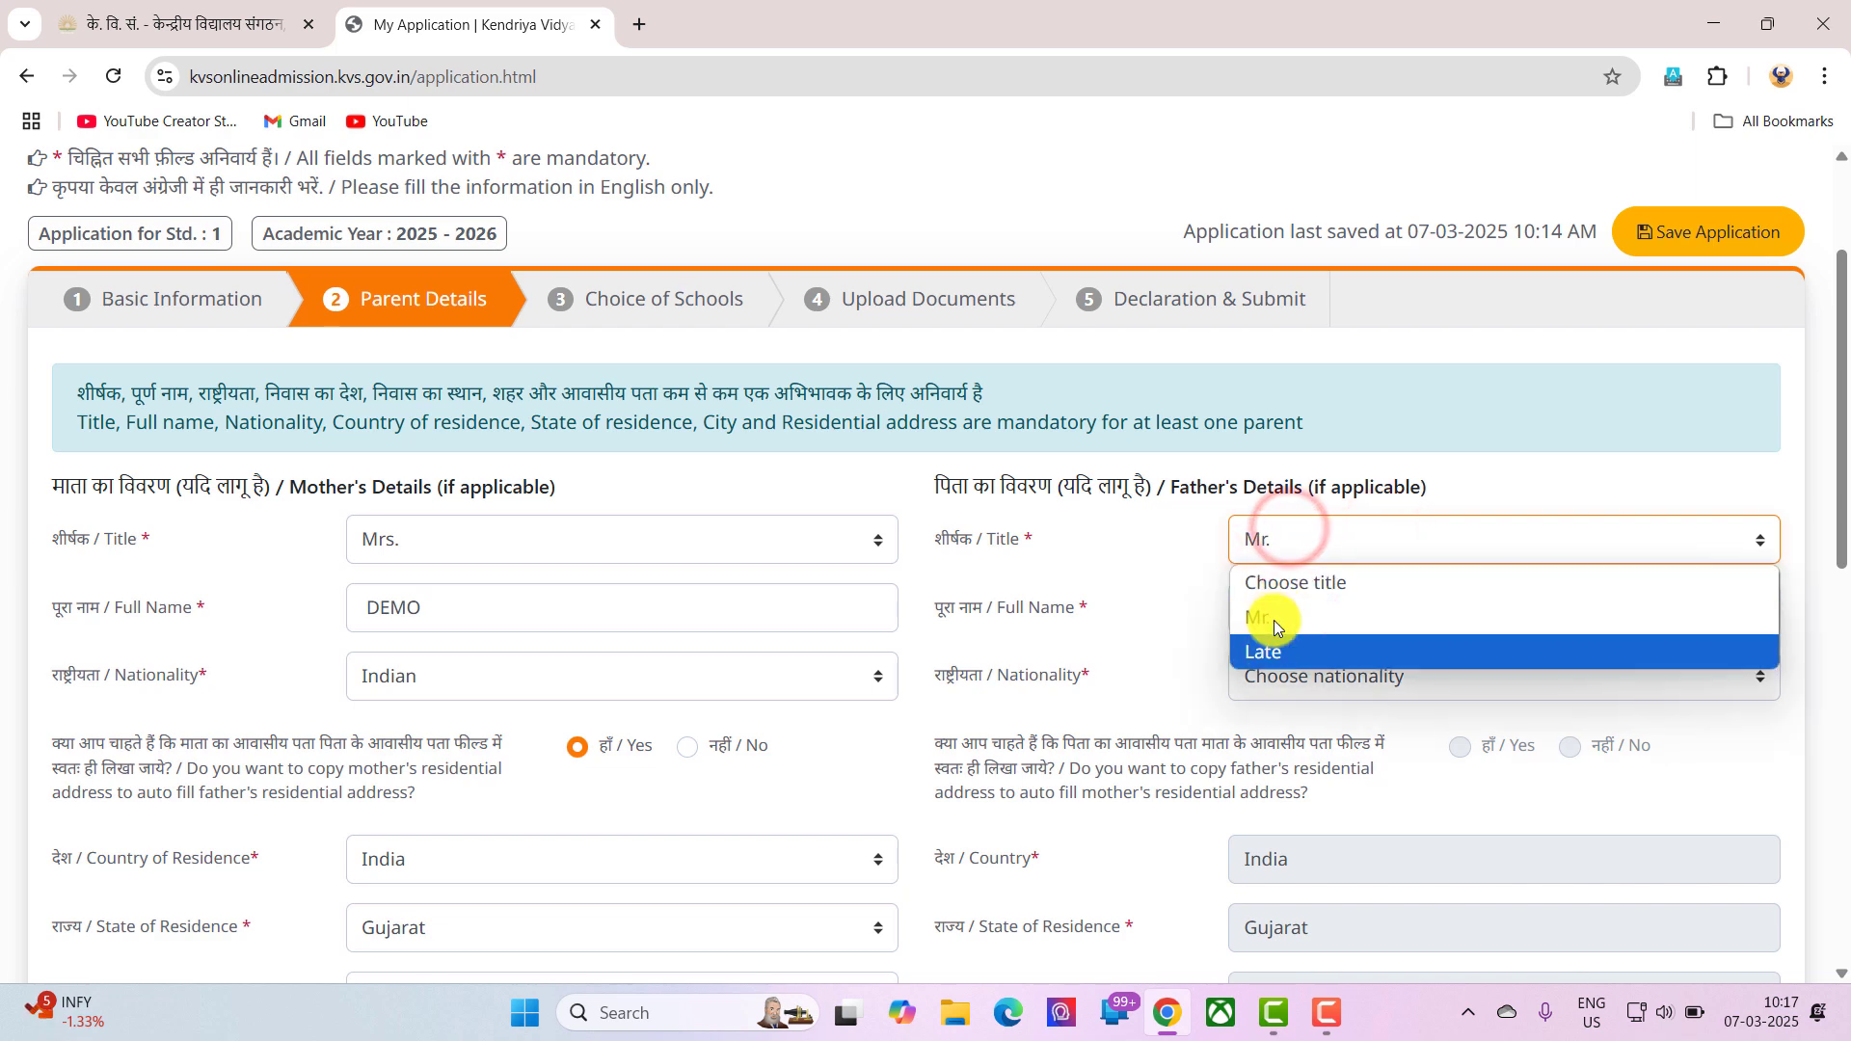
{"action": "left_click", "coordinate": [1275, 617]}
- Enter the father's full name and set his nationality to Indian
{"action": "left_click", "coordinate": [1280, 608]}
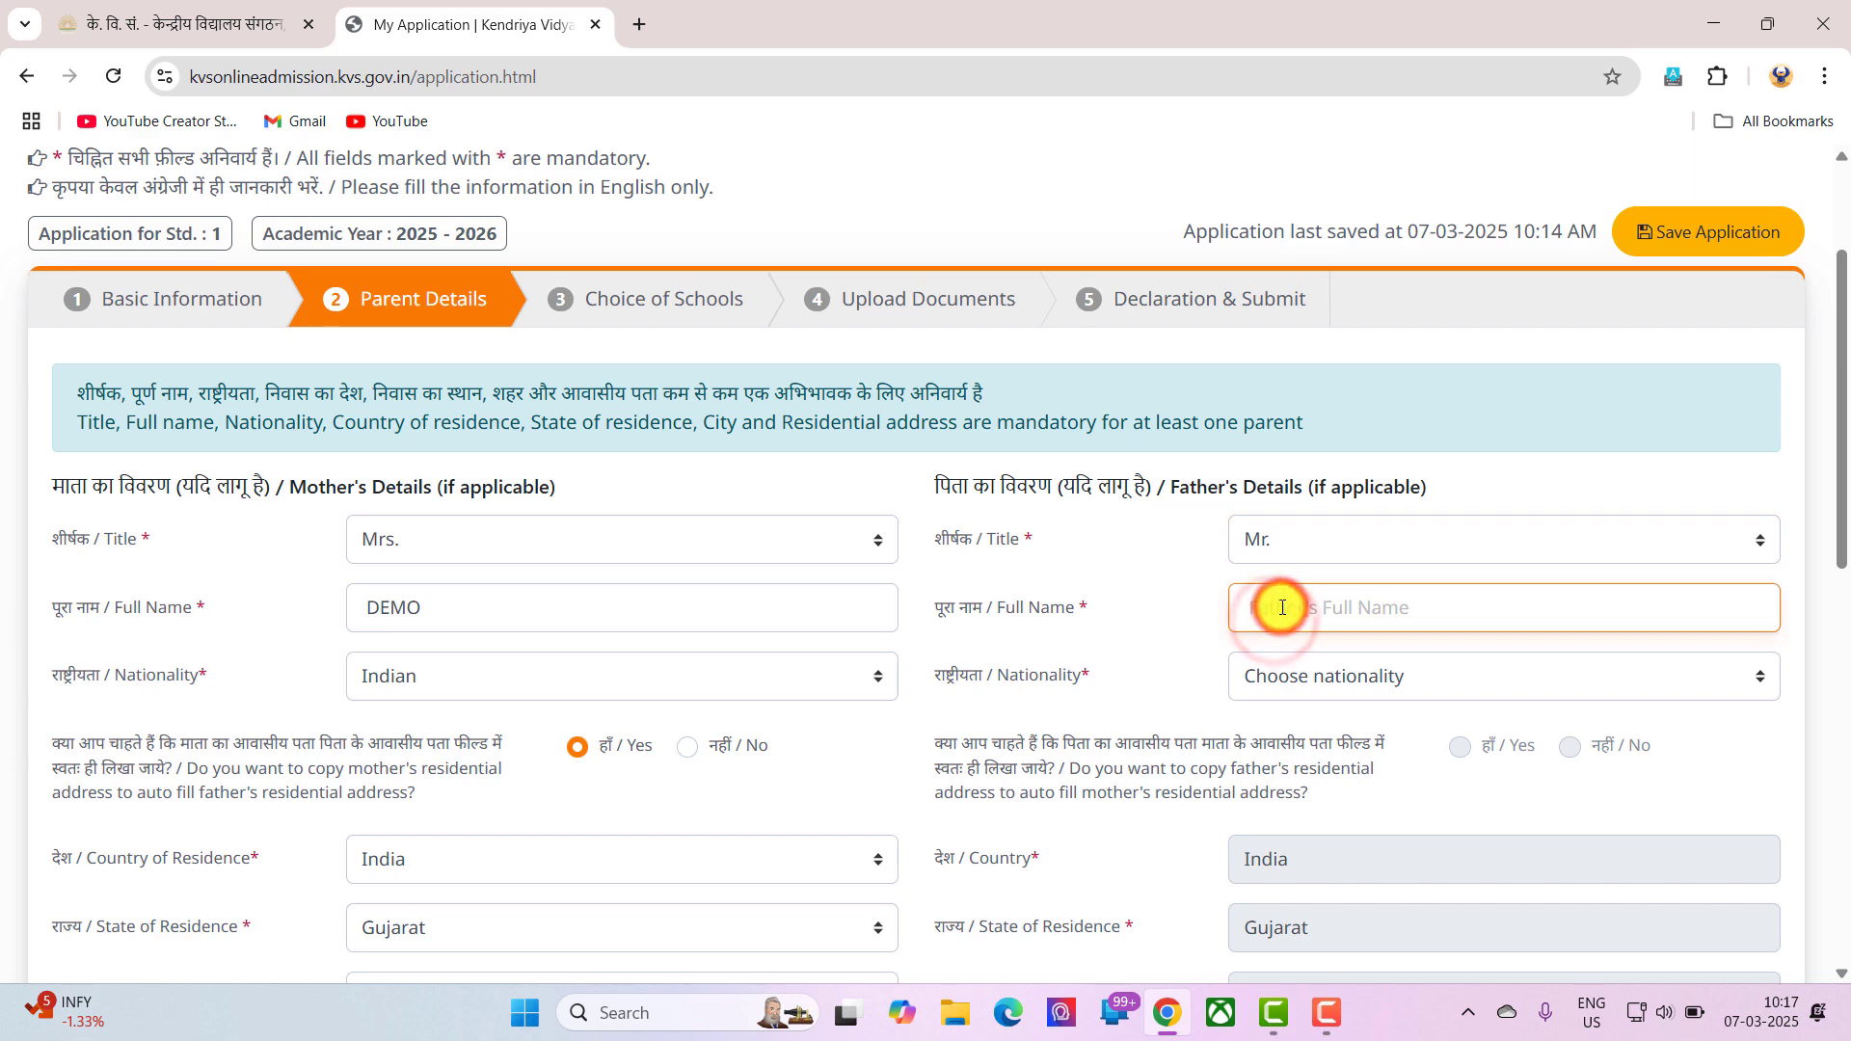
{"action": "type", "text": "DEMO"}
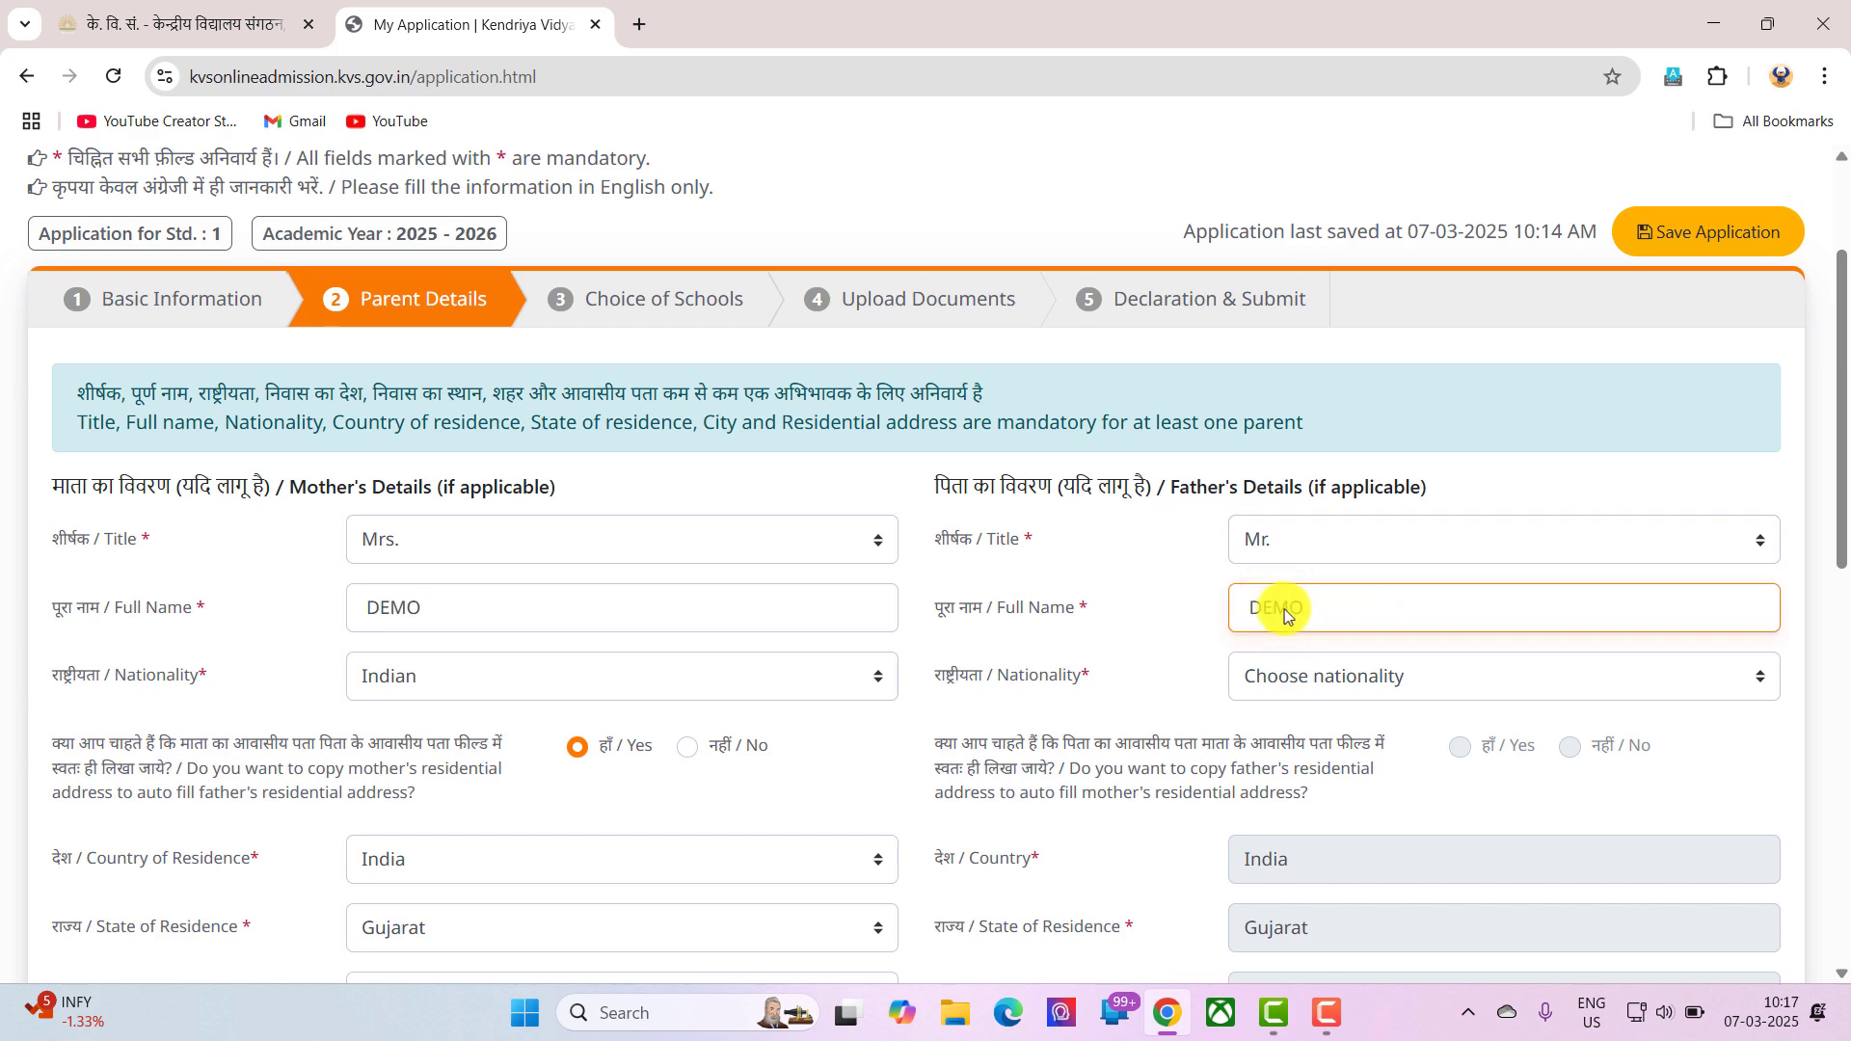
{"action": "left_click", "coordinate": [1386, 675]}
{"action": "left_click", "coordinate": [1346, 749]}
{"action": "left_click", "coordinate": [1475, 783]}
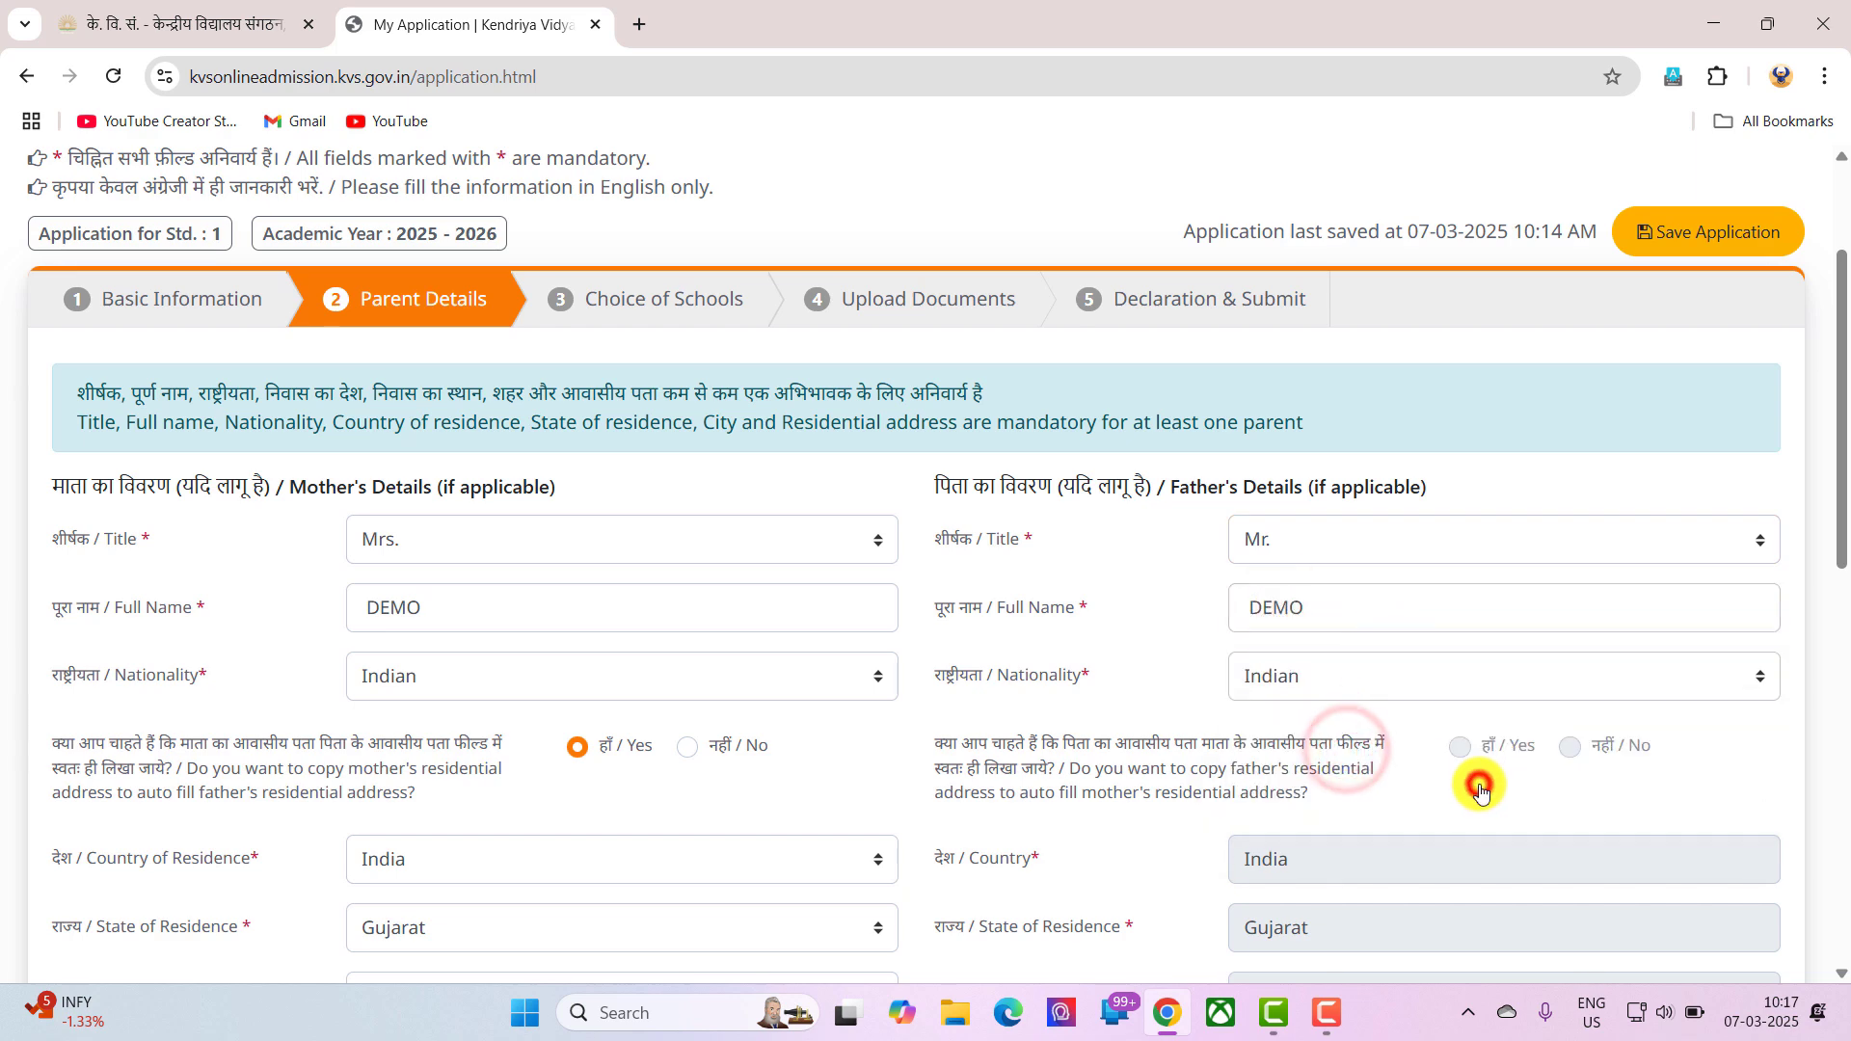
{"action": "scroll", "coordinate": [1475, 779], "scroll_direction": "down", "scroll_amount": 2}
{"action": "scroll", "coordinate": [1374, 576], "scroll_direction": "down", "scroll_amount": 5}
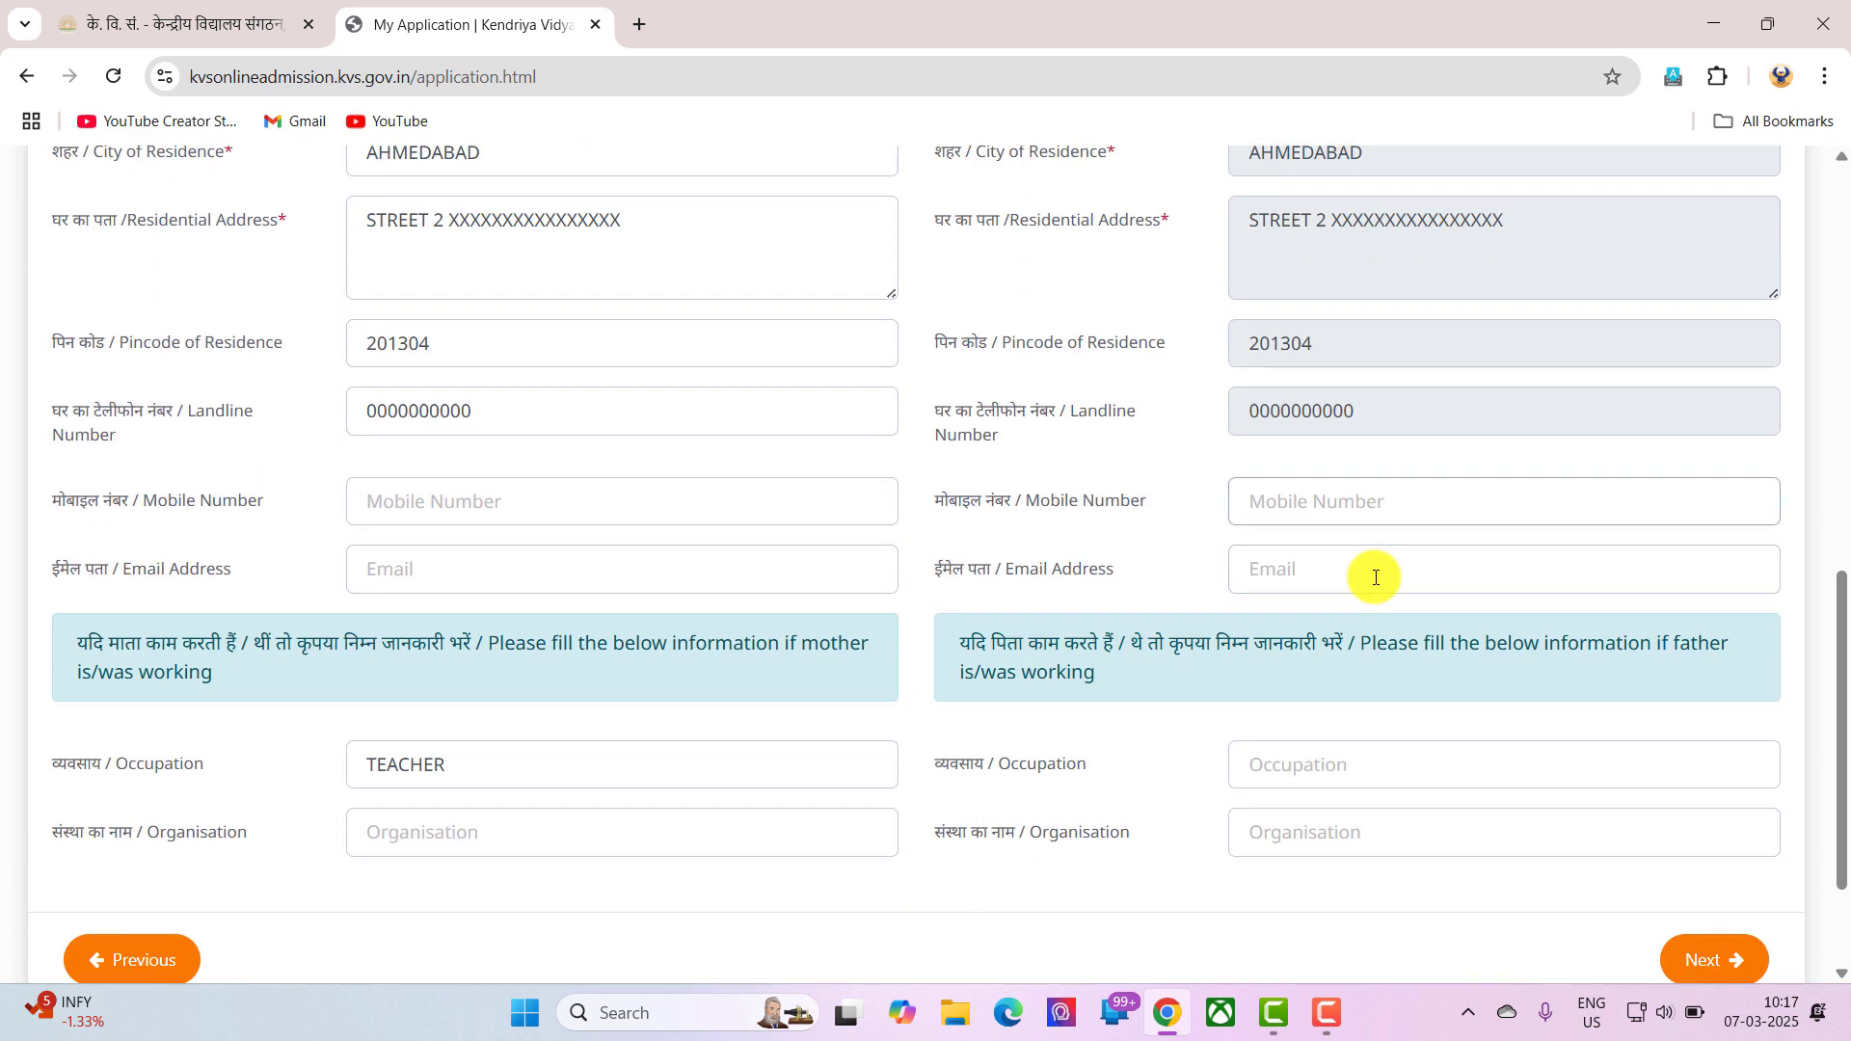
- Enter POLICE as the father's occupation
{"action": "scroll", "coordinate": [1374, 577], "scroll_direction": "down", "scroll_amount": 1}
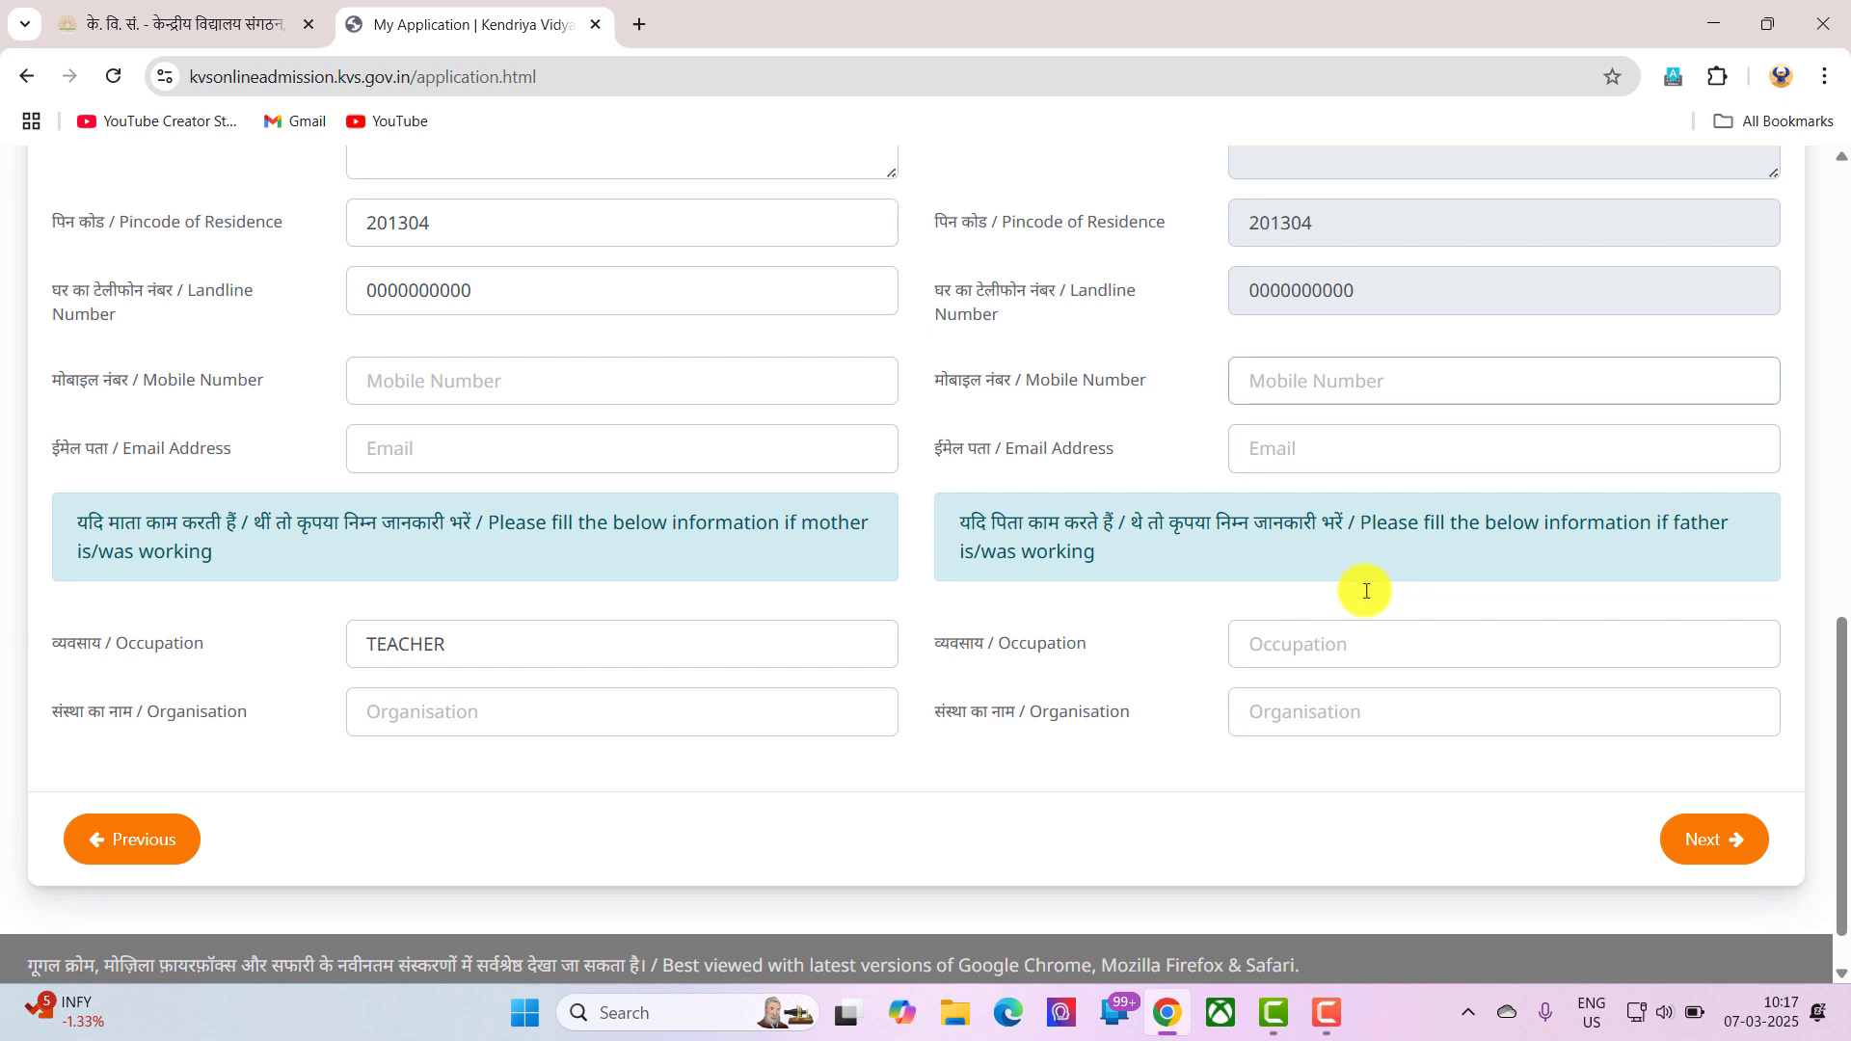
{"action": "left_click", "coordinate": [1333, 636]}
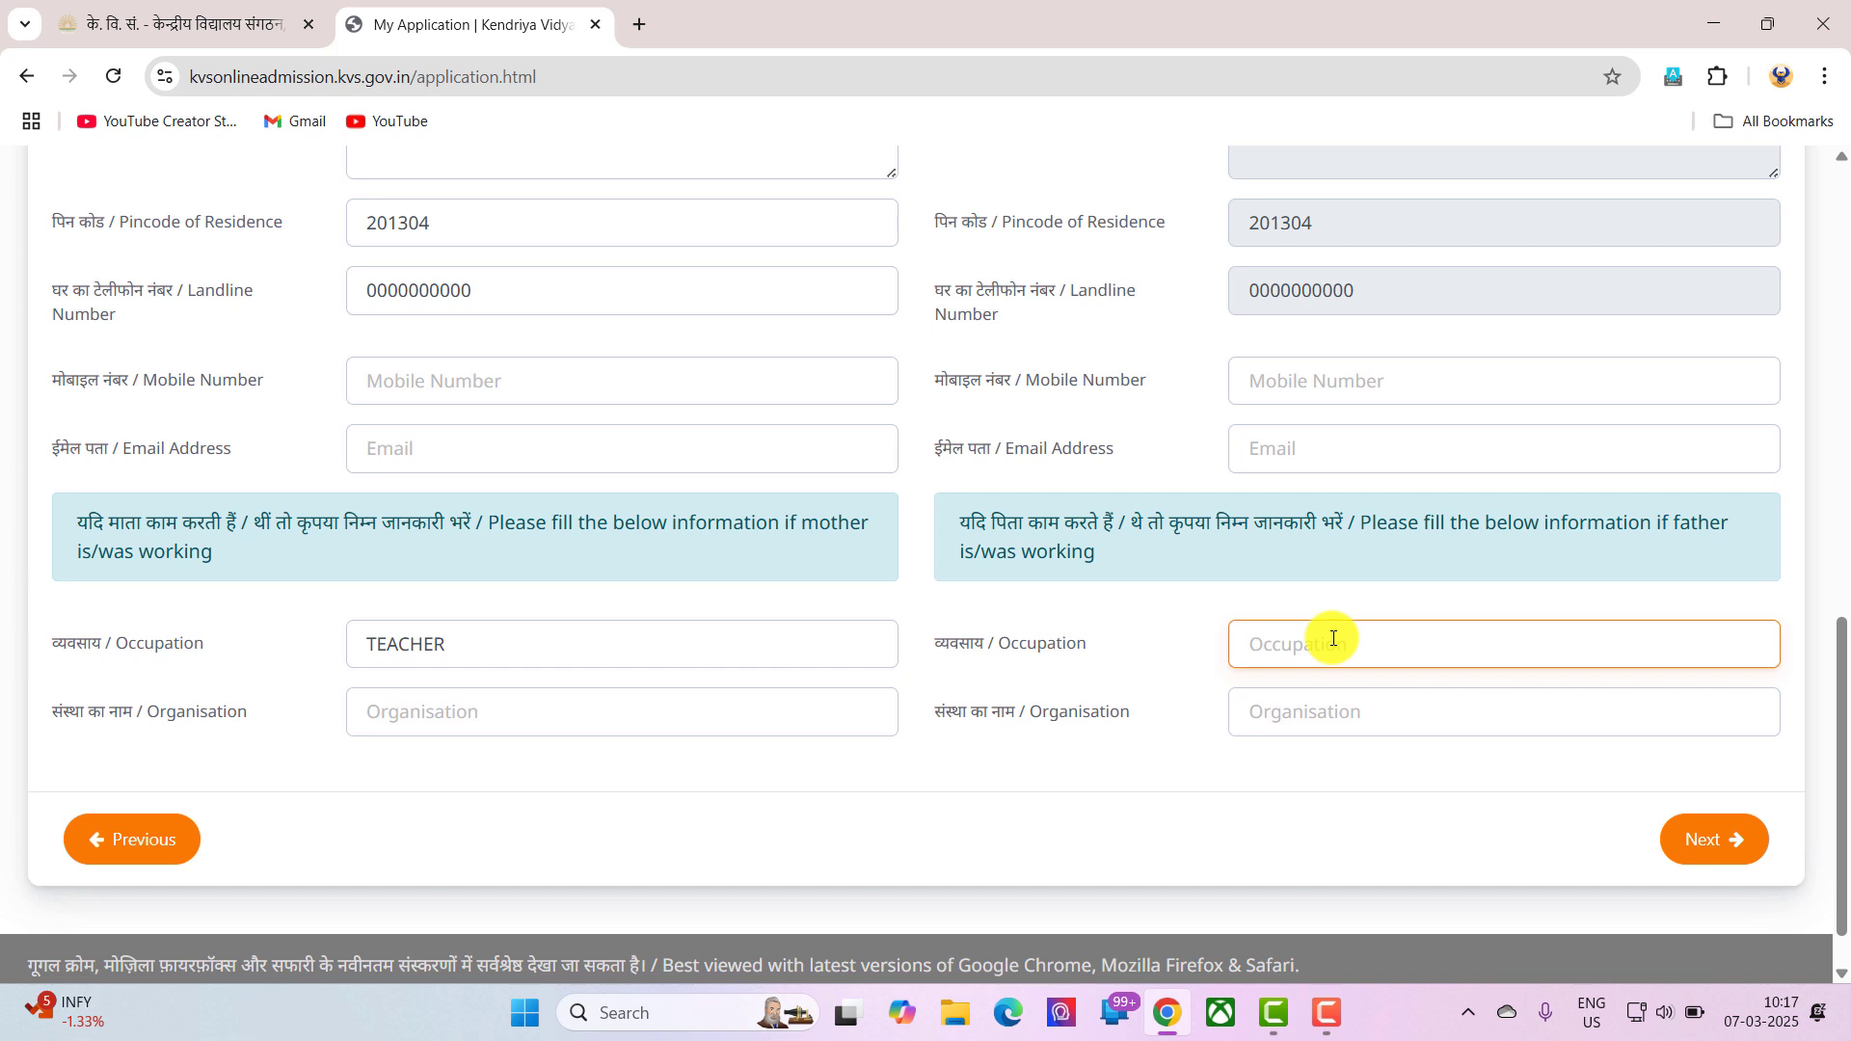
{"action": "type", "text": "POI"}
{"action": "key", "text": "BackSpace"}
{"action": "type", "text": "LICE"}
- Enter DELHI POLICE as the father's organisation
{"action": "left_click", "coordinate": [1340, 714]}
{"action": "type", "text": "DEL"}
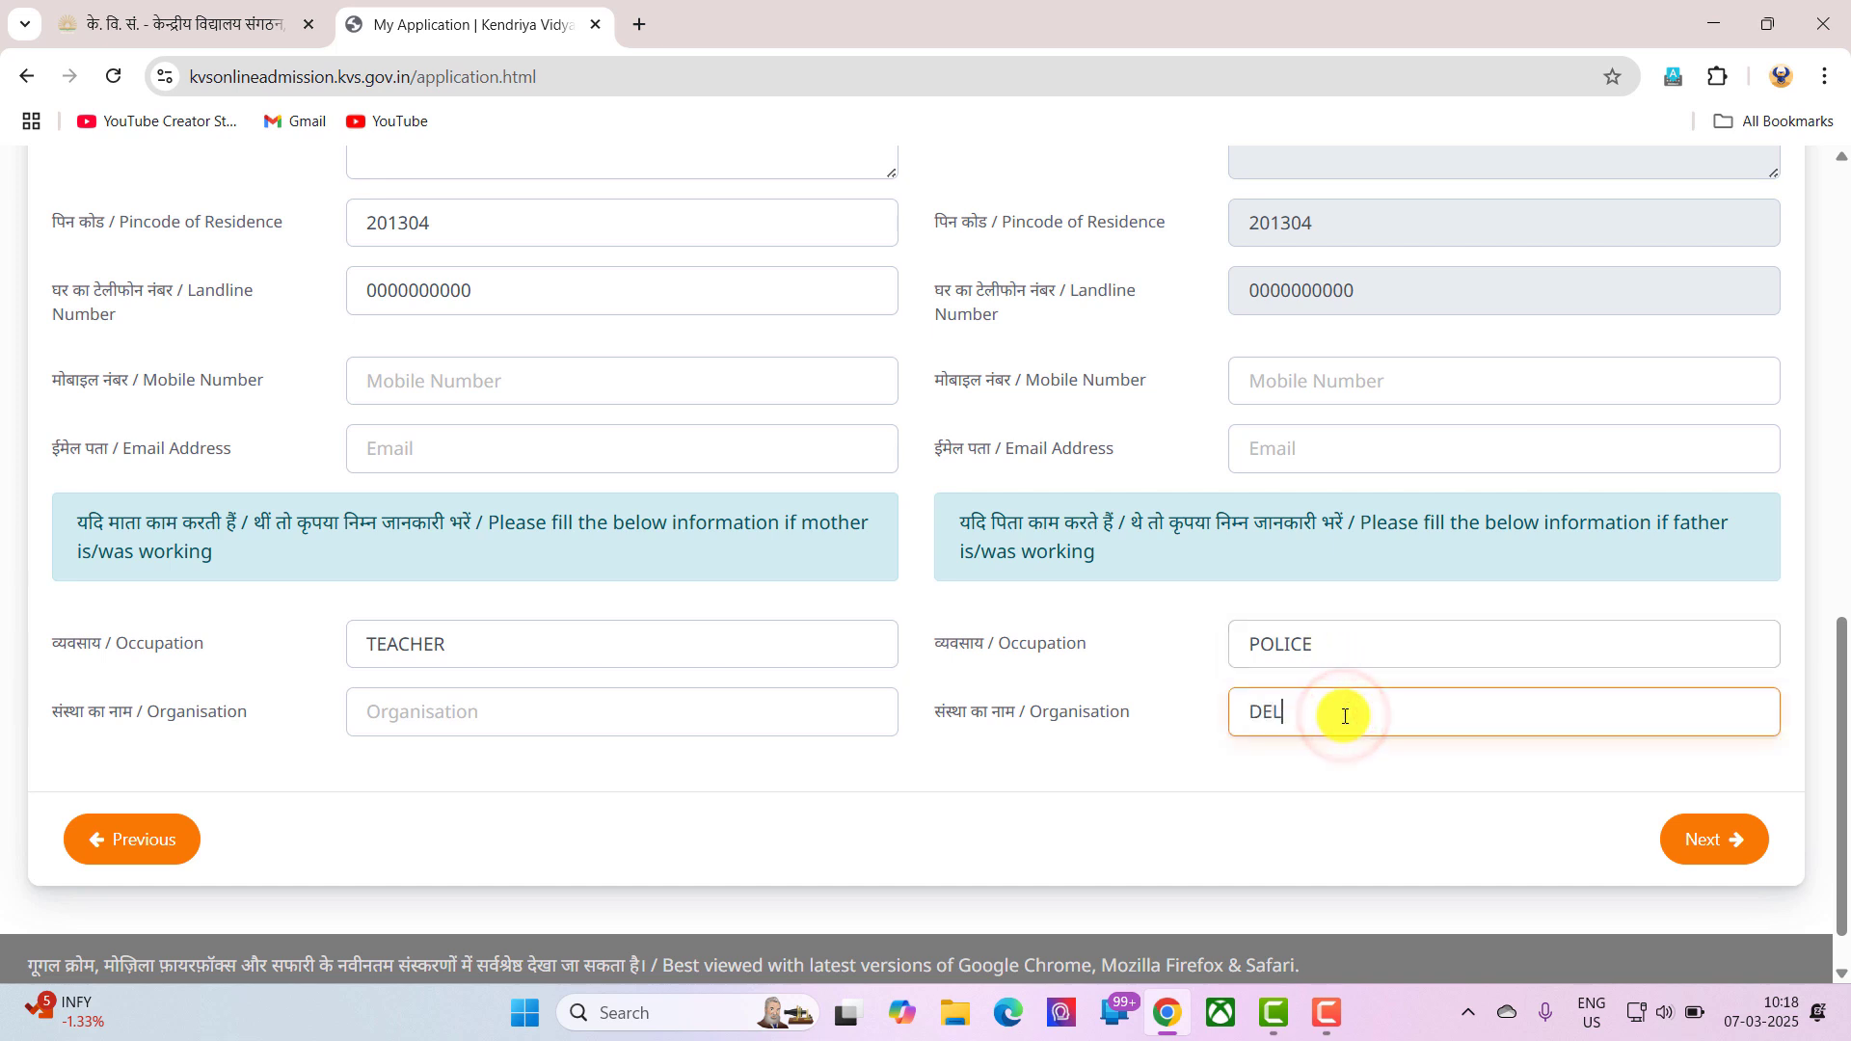
{"action": "type", "text": "H I POLICE"}
{"action": "left_click", "coordinate": [1404, 800]}
{"action": "scroll", "coordinate": [1315, 599], "scroll_direction": "up", "scroll_amount": 1}
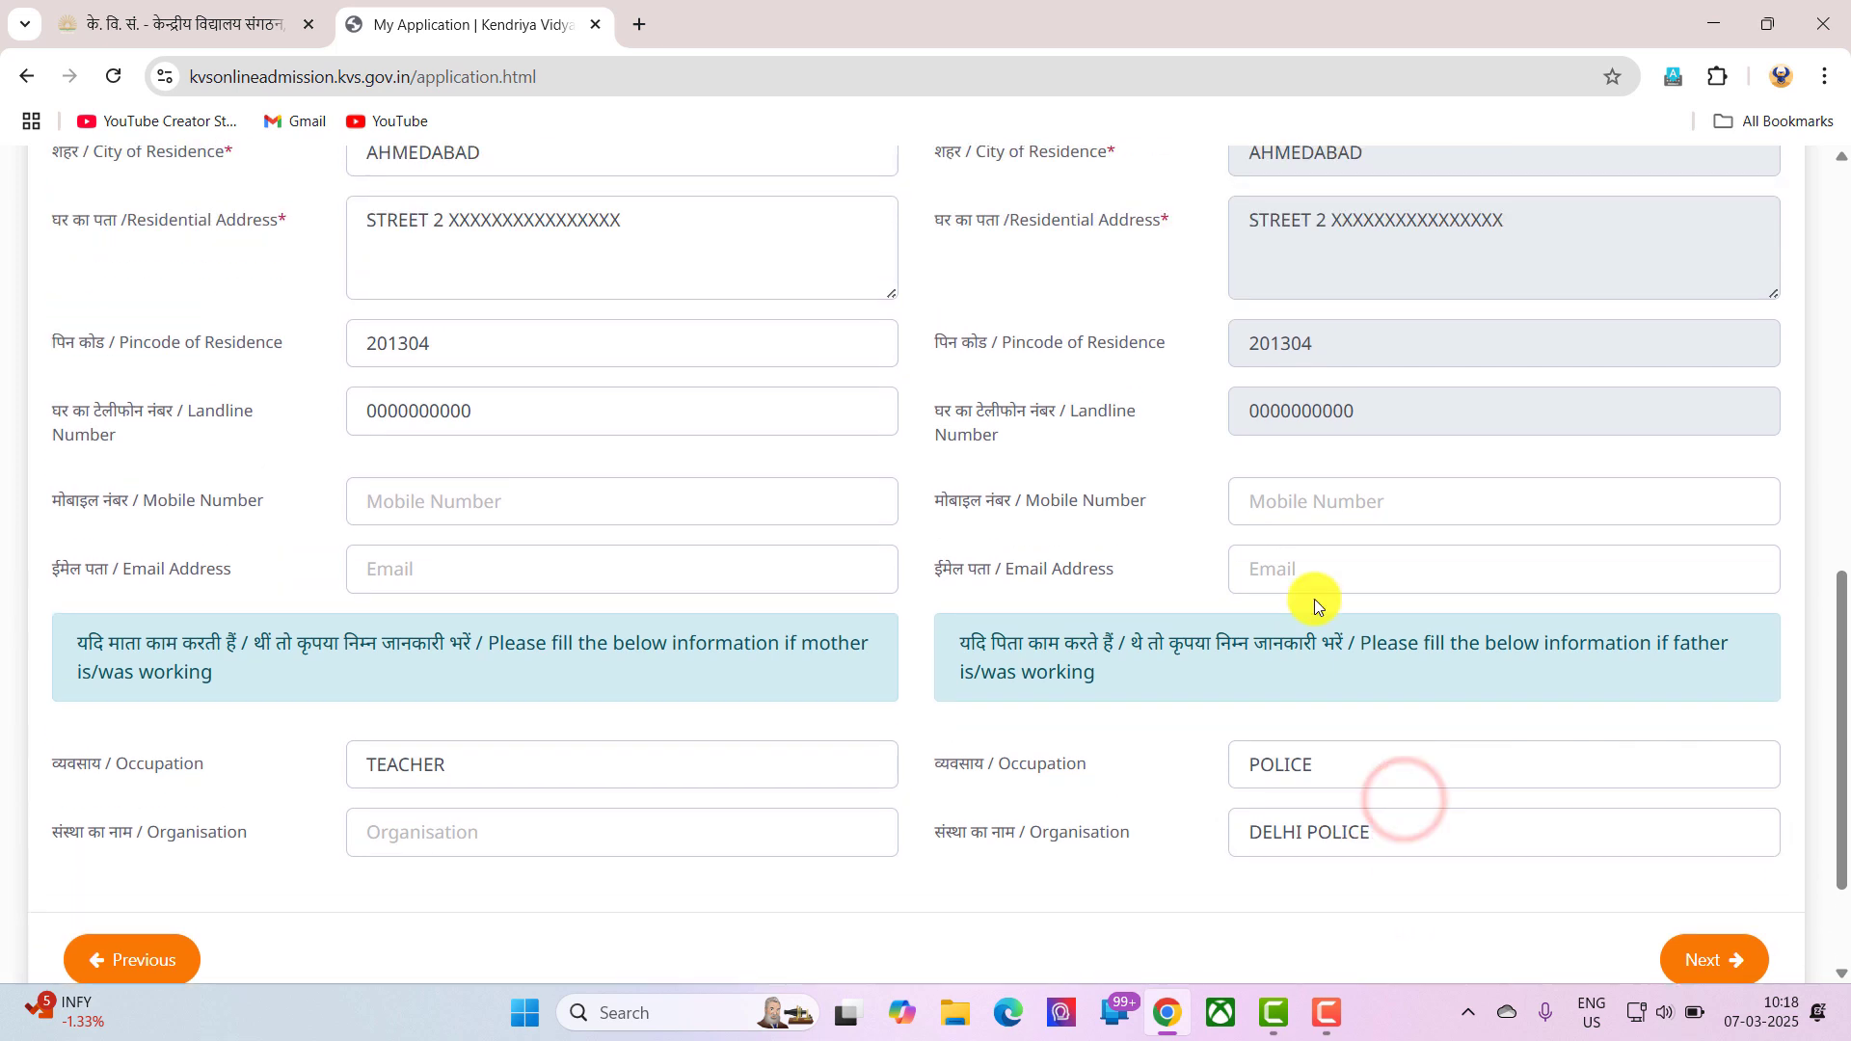
{"action": "scroll", "coordinate": [1316, 598], "scroll_direction": "up", "scroll_amount": 7}
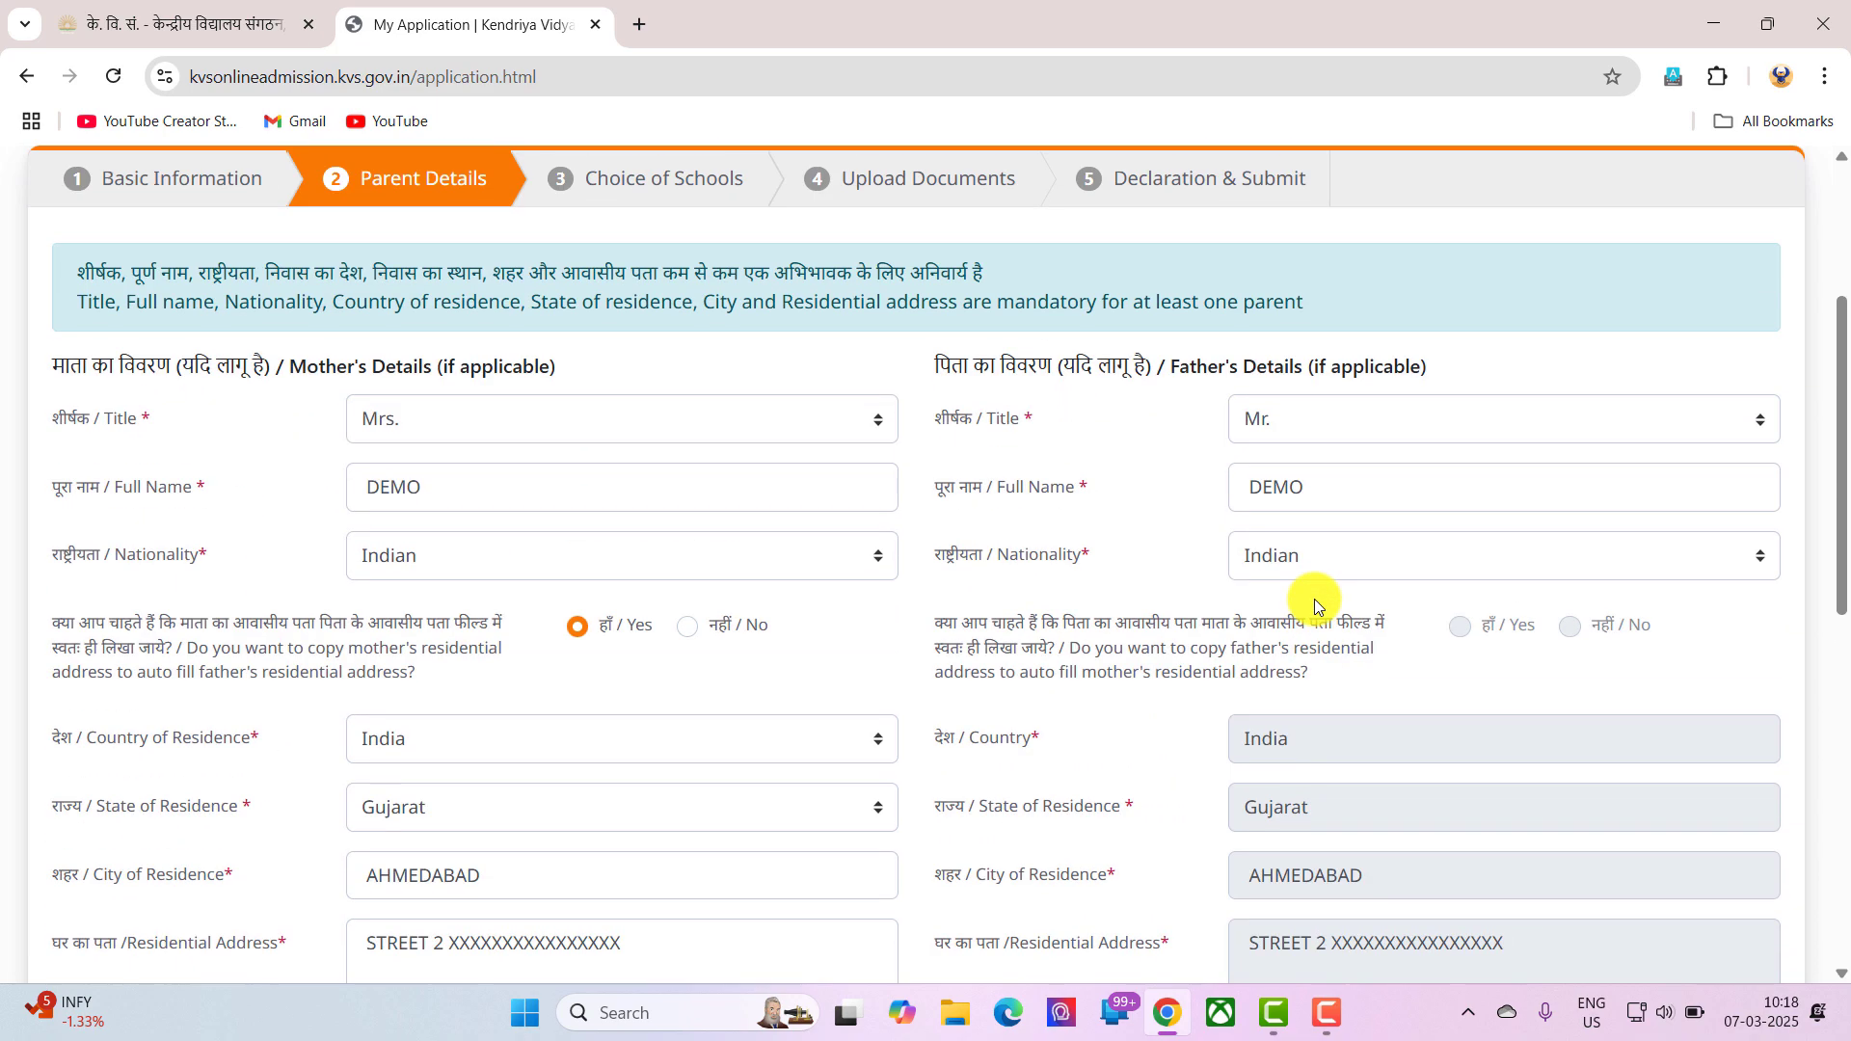
{"action": "scroll", "coordinate": [1316, 599], "scroll_direction": "down", "scroll_amount": 9}
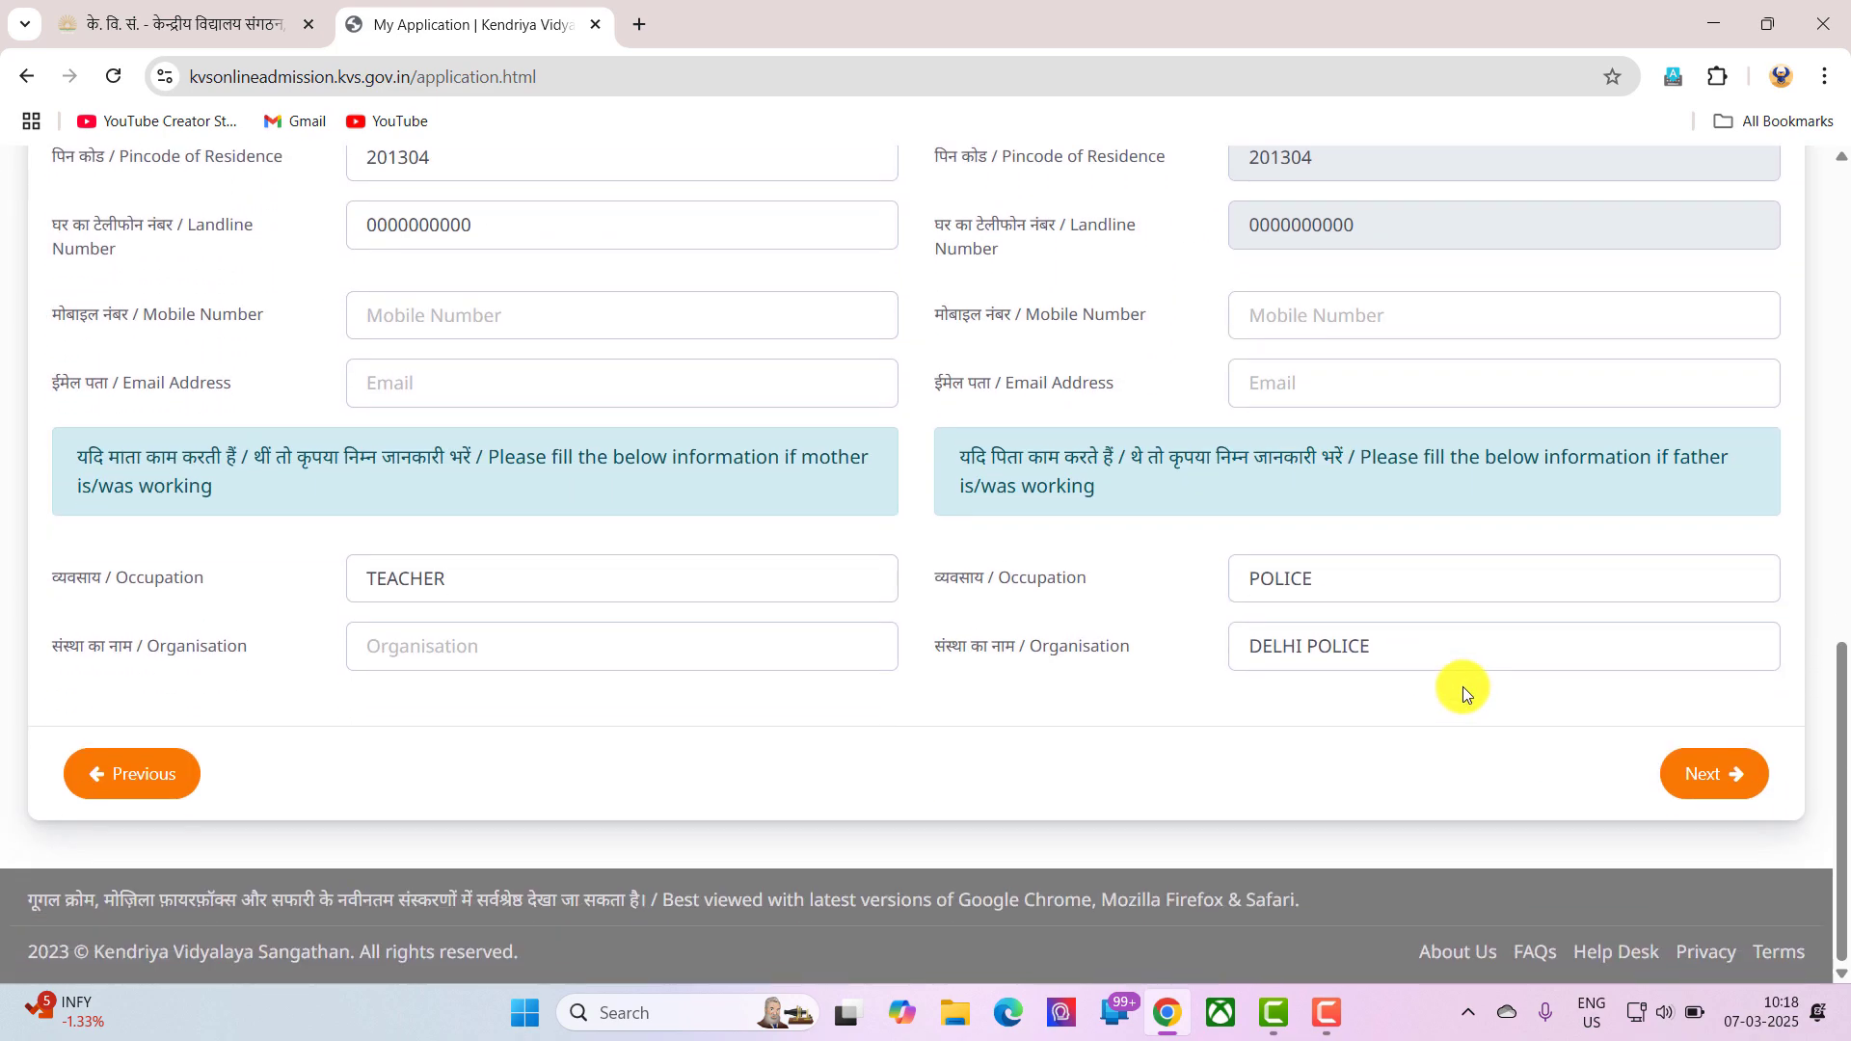
{"action": "scroll", "coordinate": [1462, 686], "scroll_direction": "up", "scroll_amount": 11}
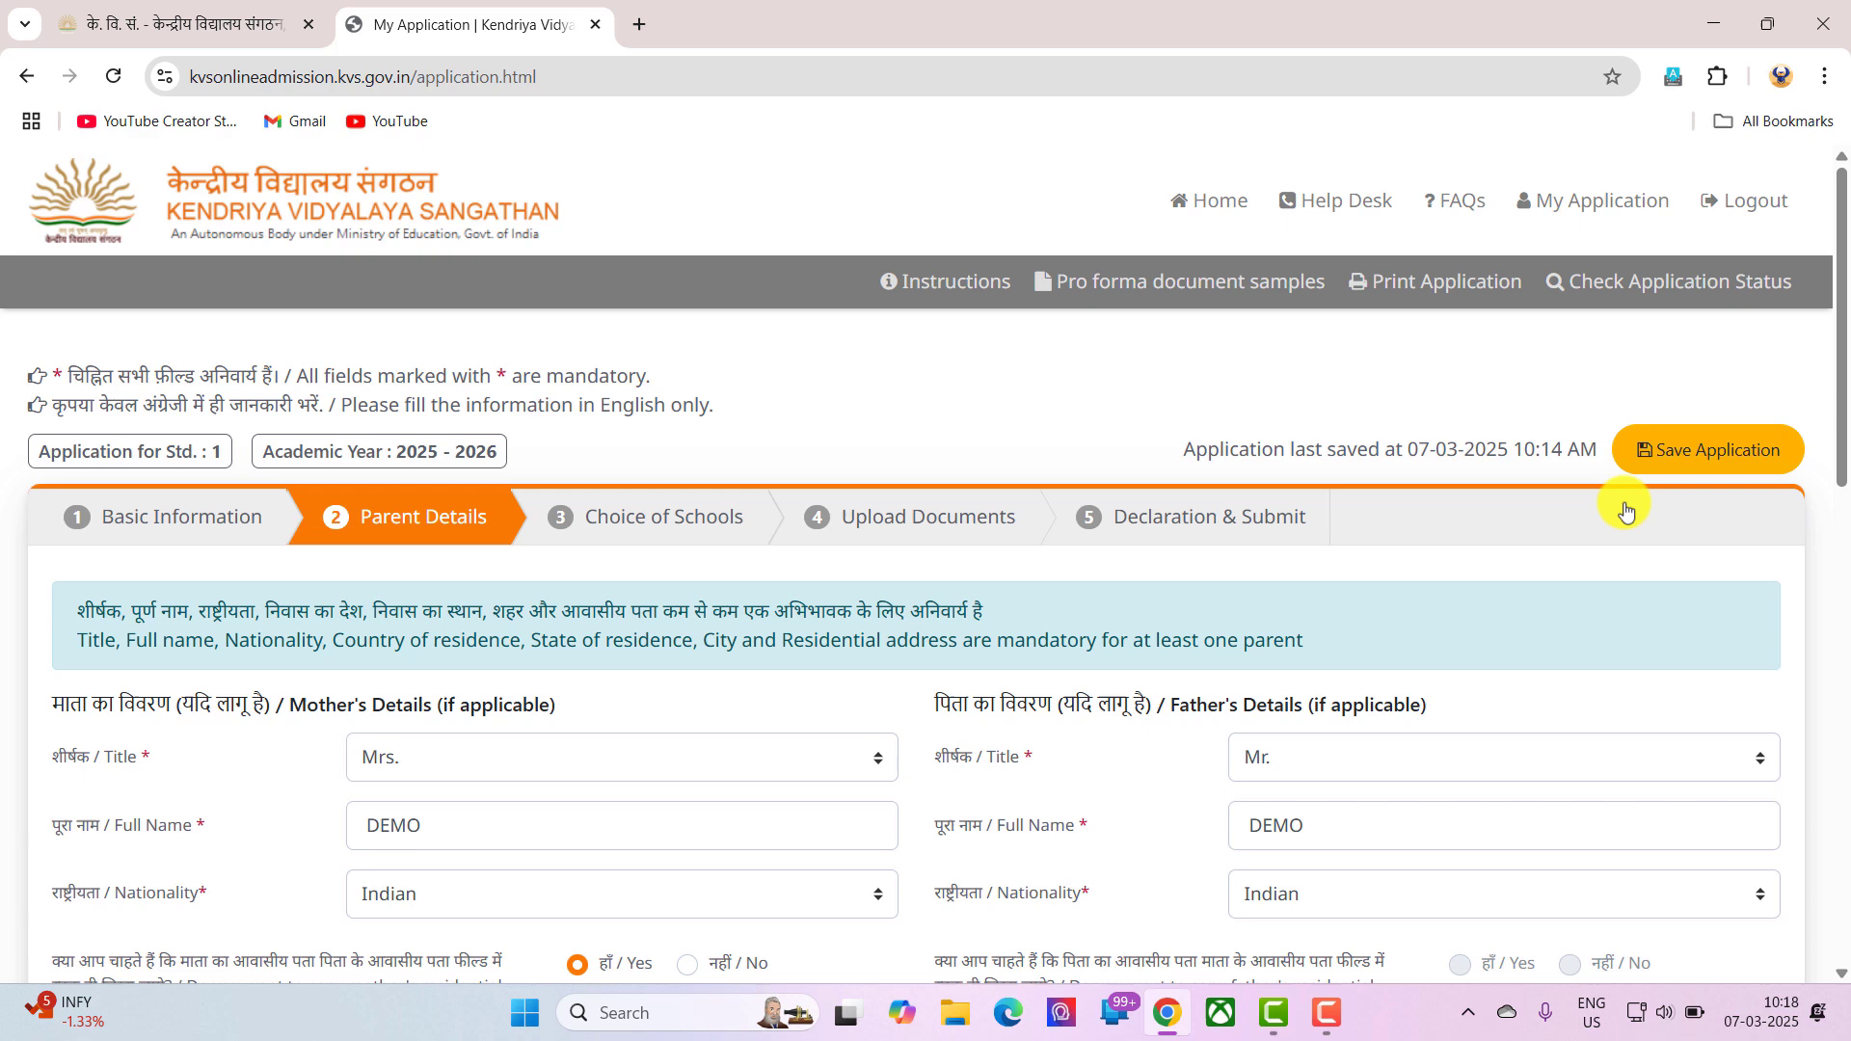
- Save the parent details, acknowledge the Done! dialog, and advance to Choice of Schools
{"action": "left_click", "coordinate": [1670, 449]}
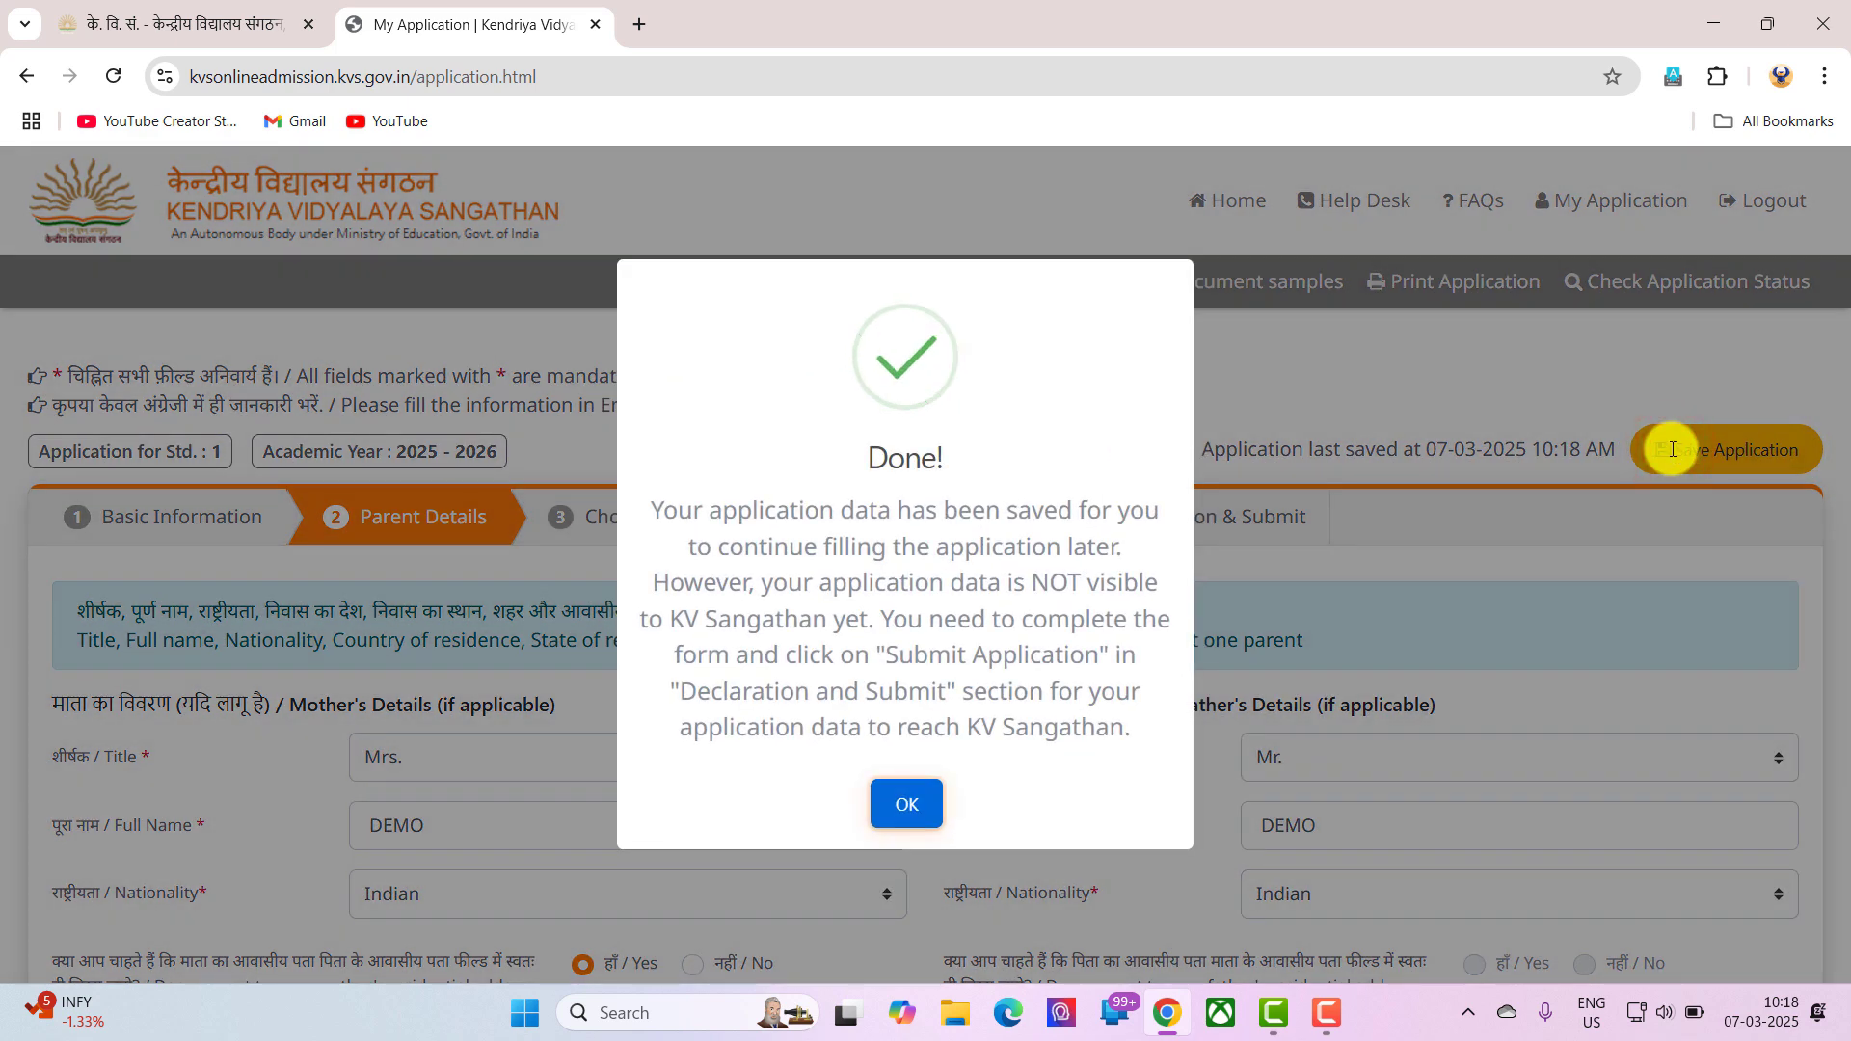
{"action": "left_click", "coordinate": [907, 804]}
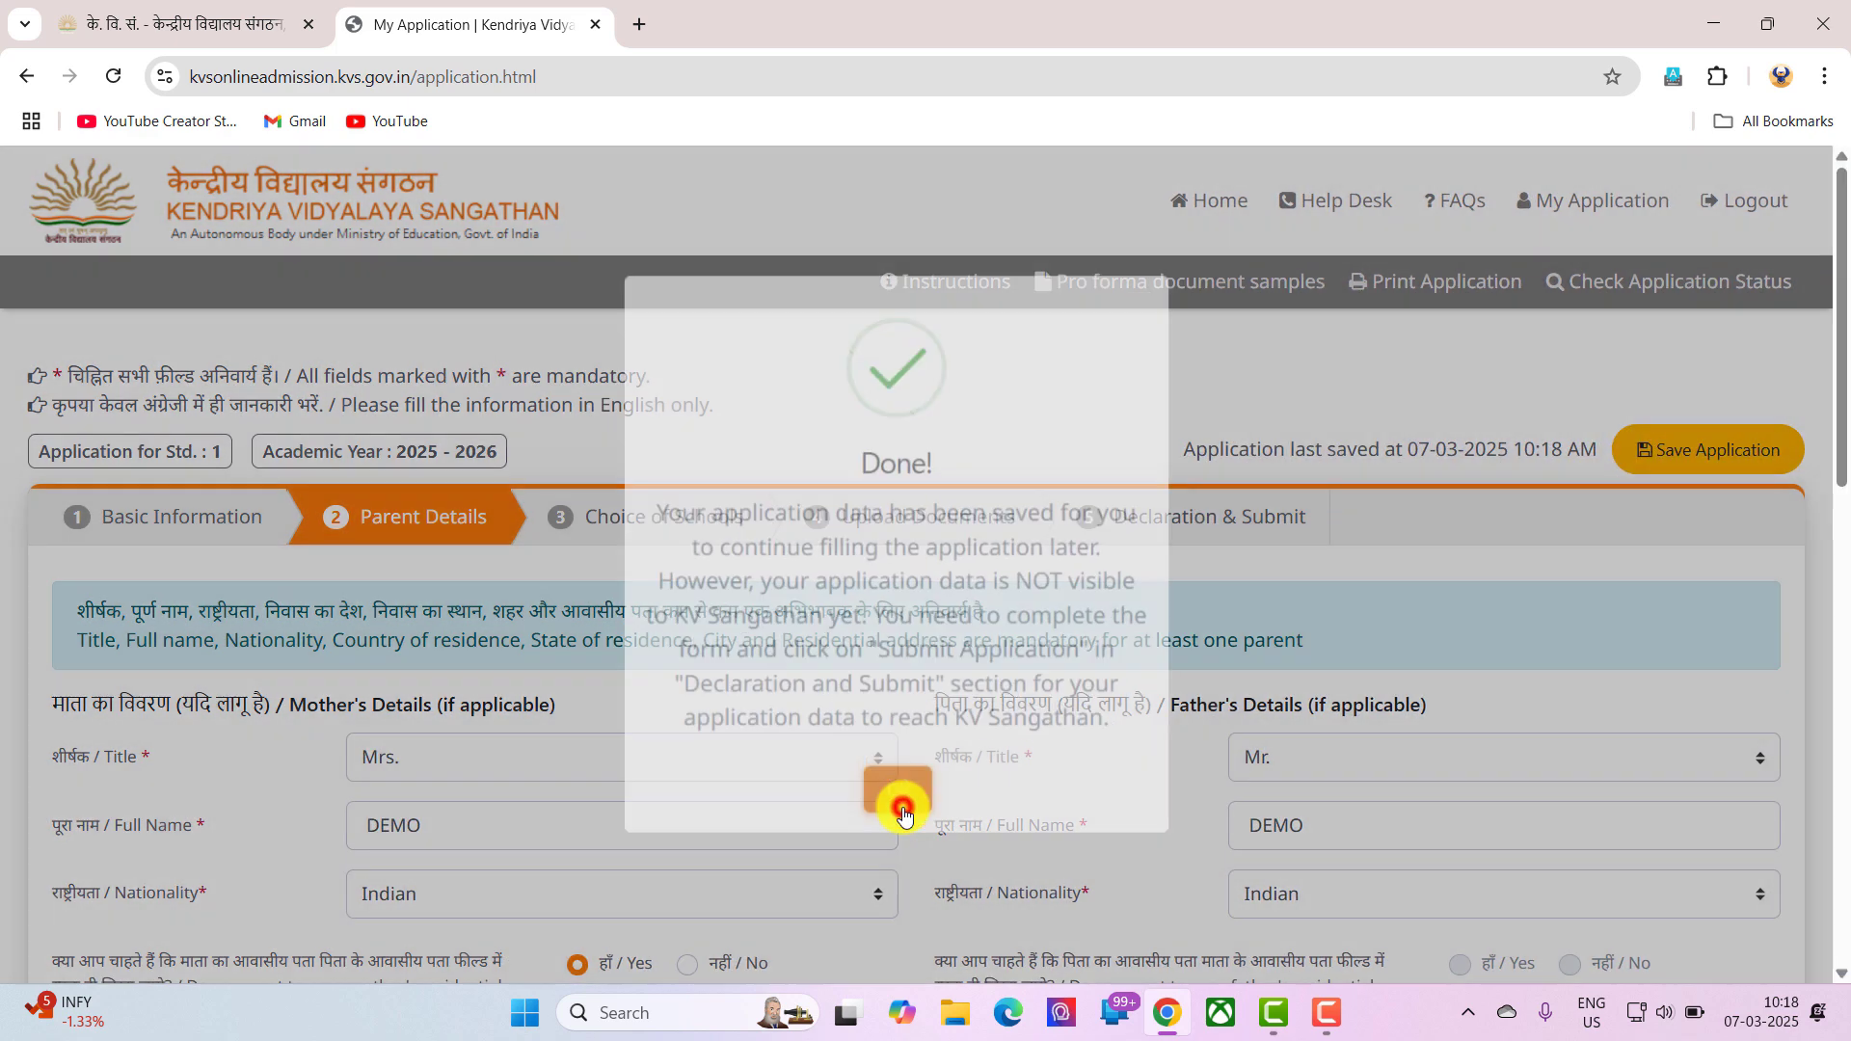
{"action": "scroll", "coordinate": [906, 807], "scroll_direction": "down", "scroll_amount": 12}
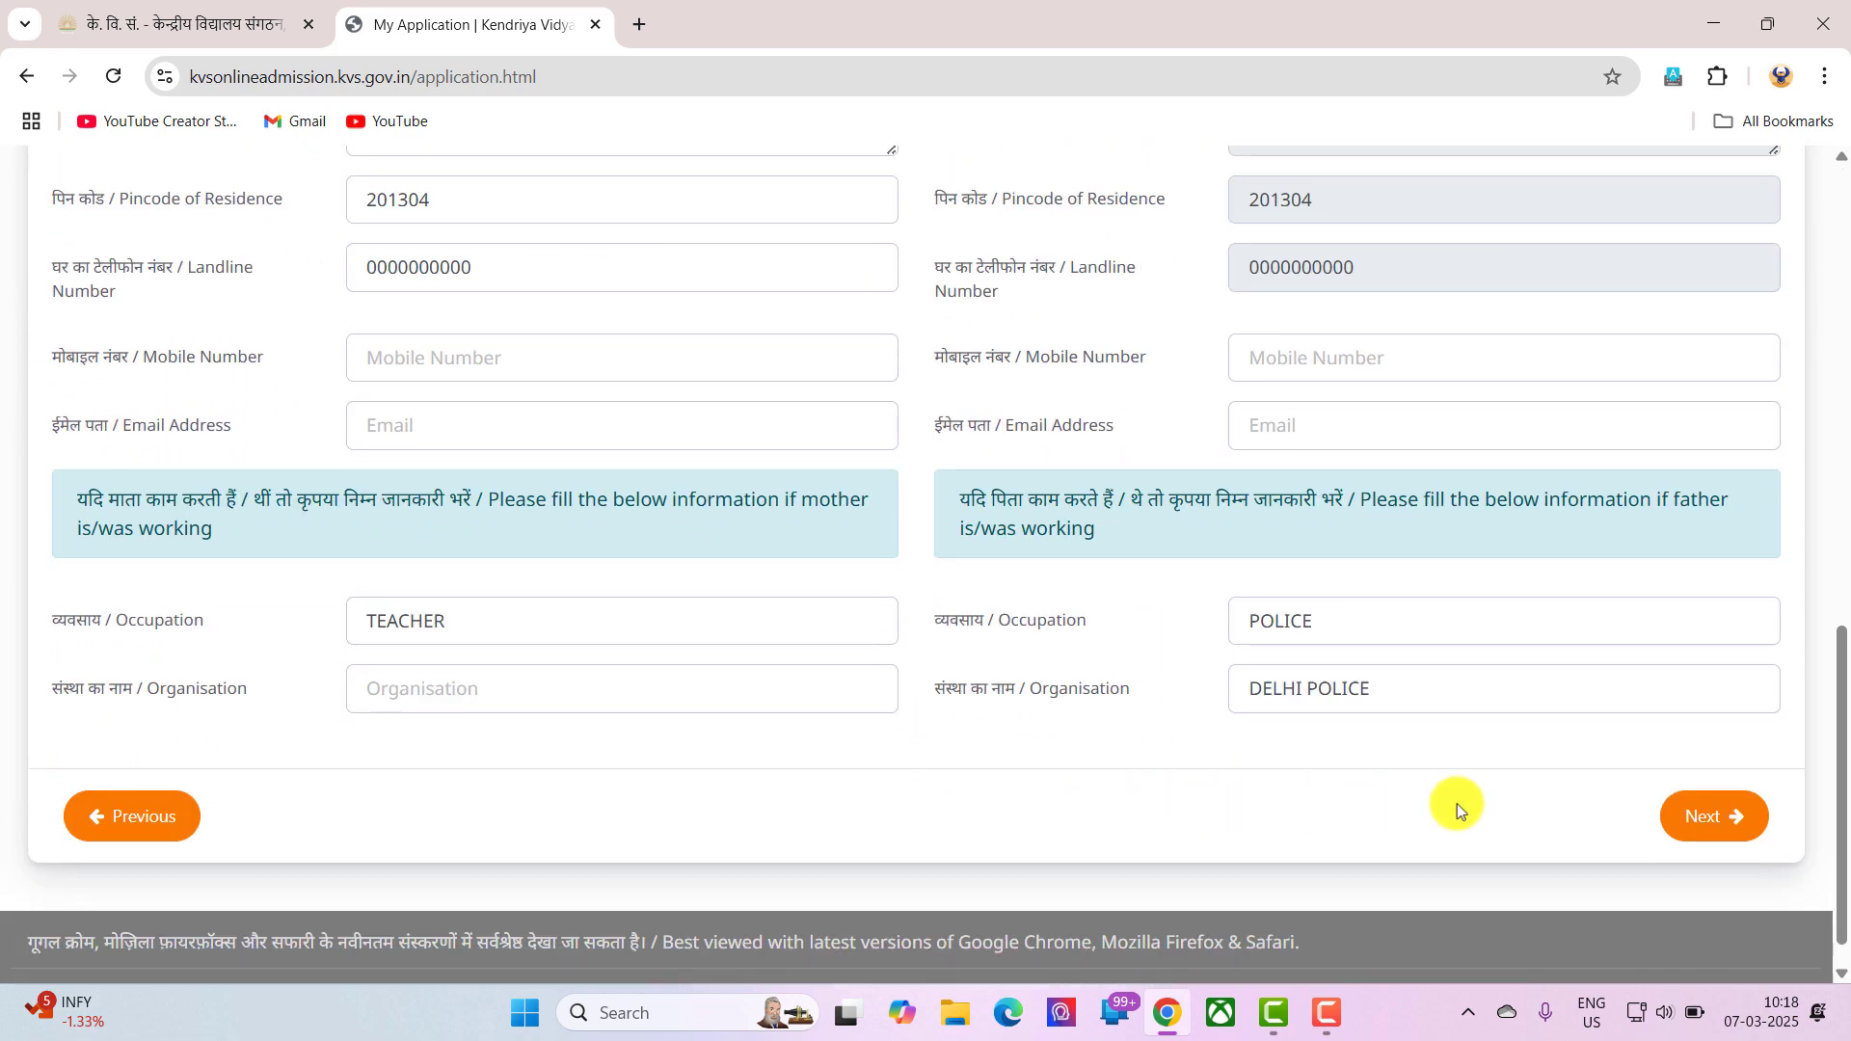
{"action": "left_click", "coordinate": [1720, 812]}
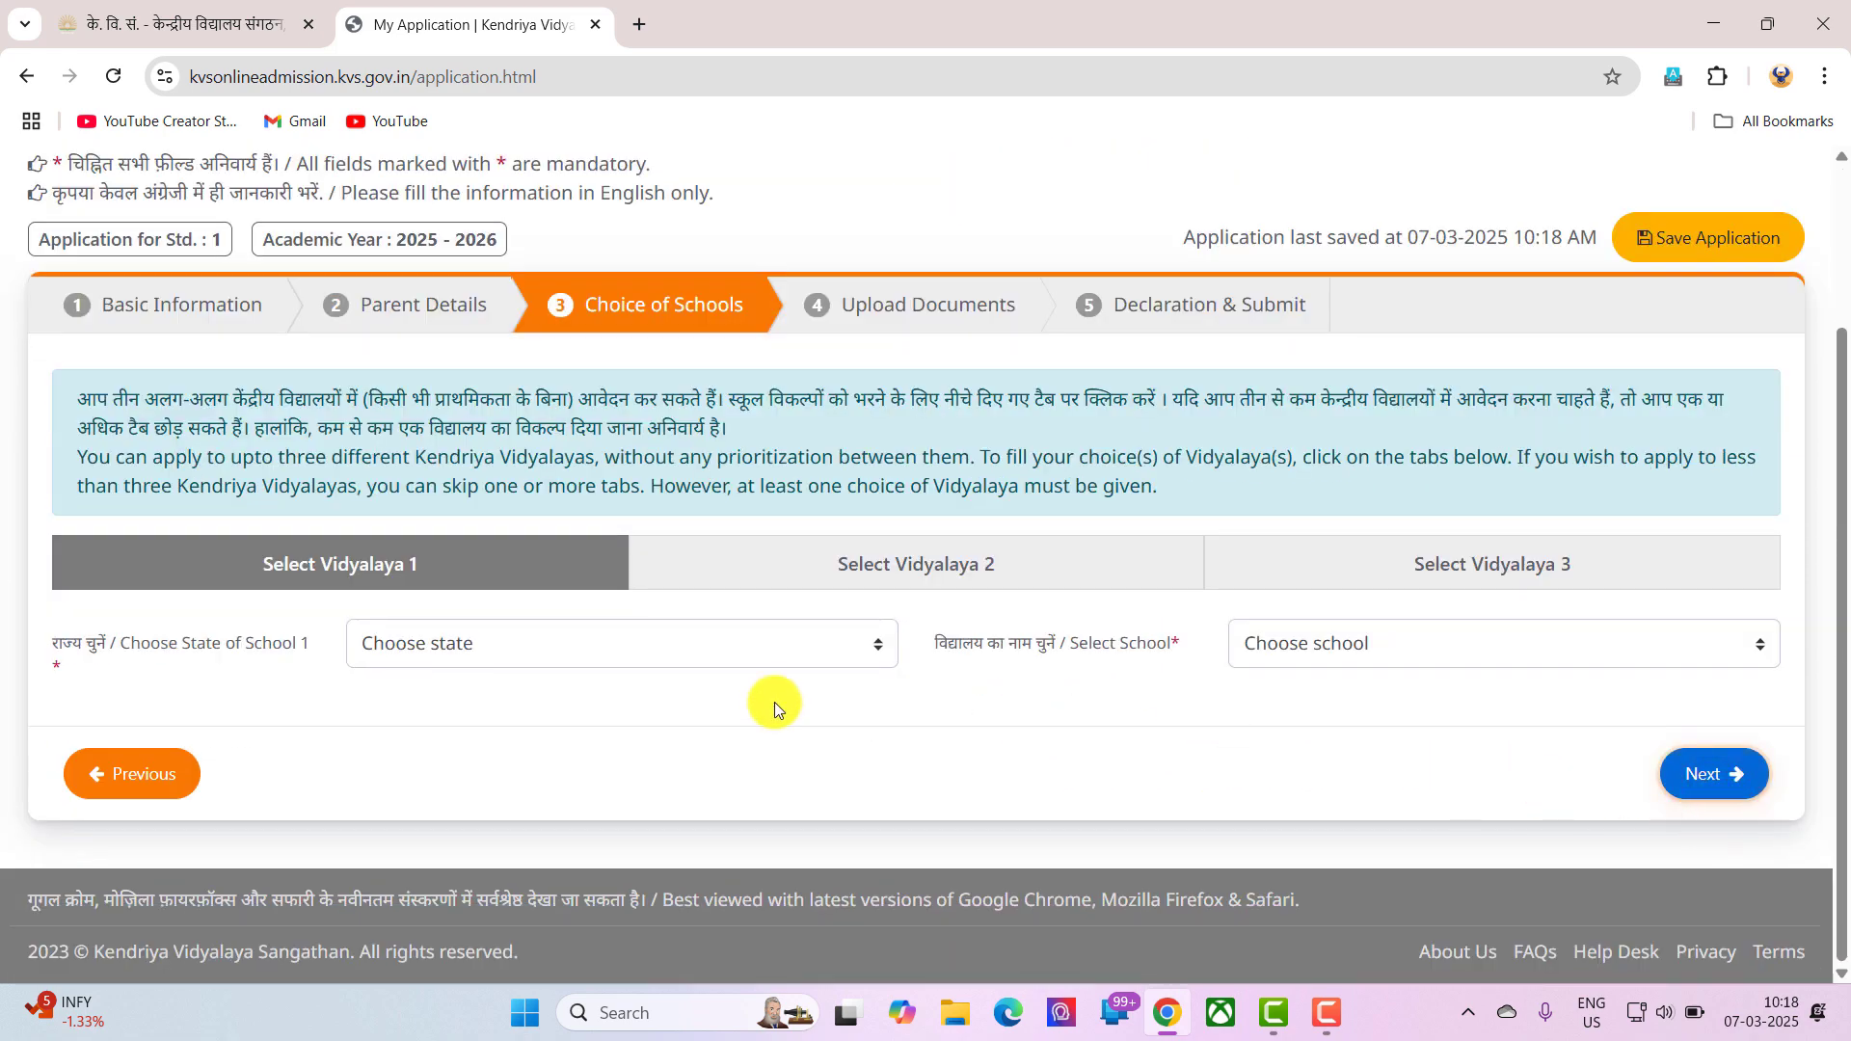
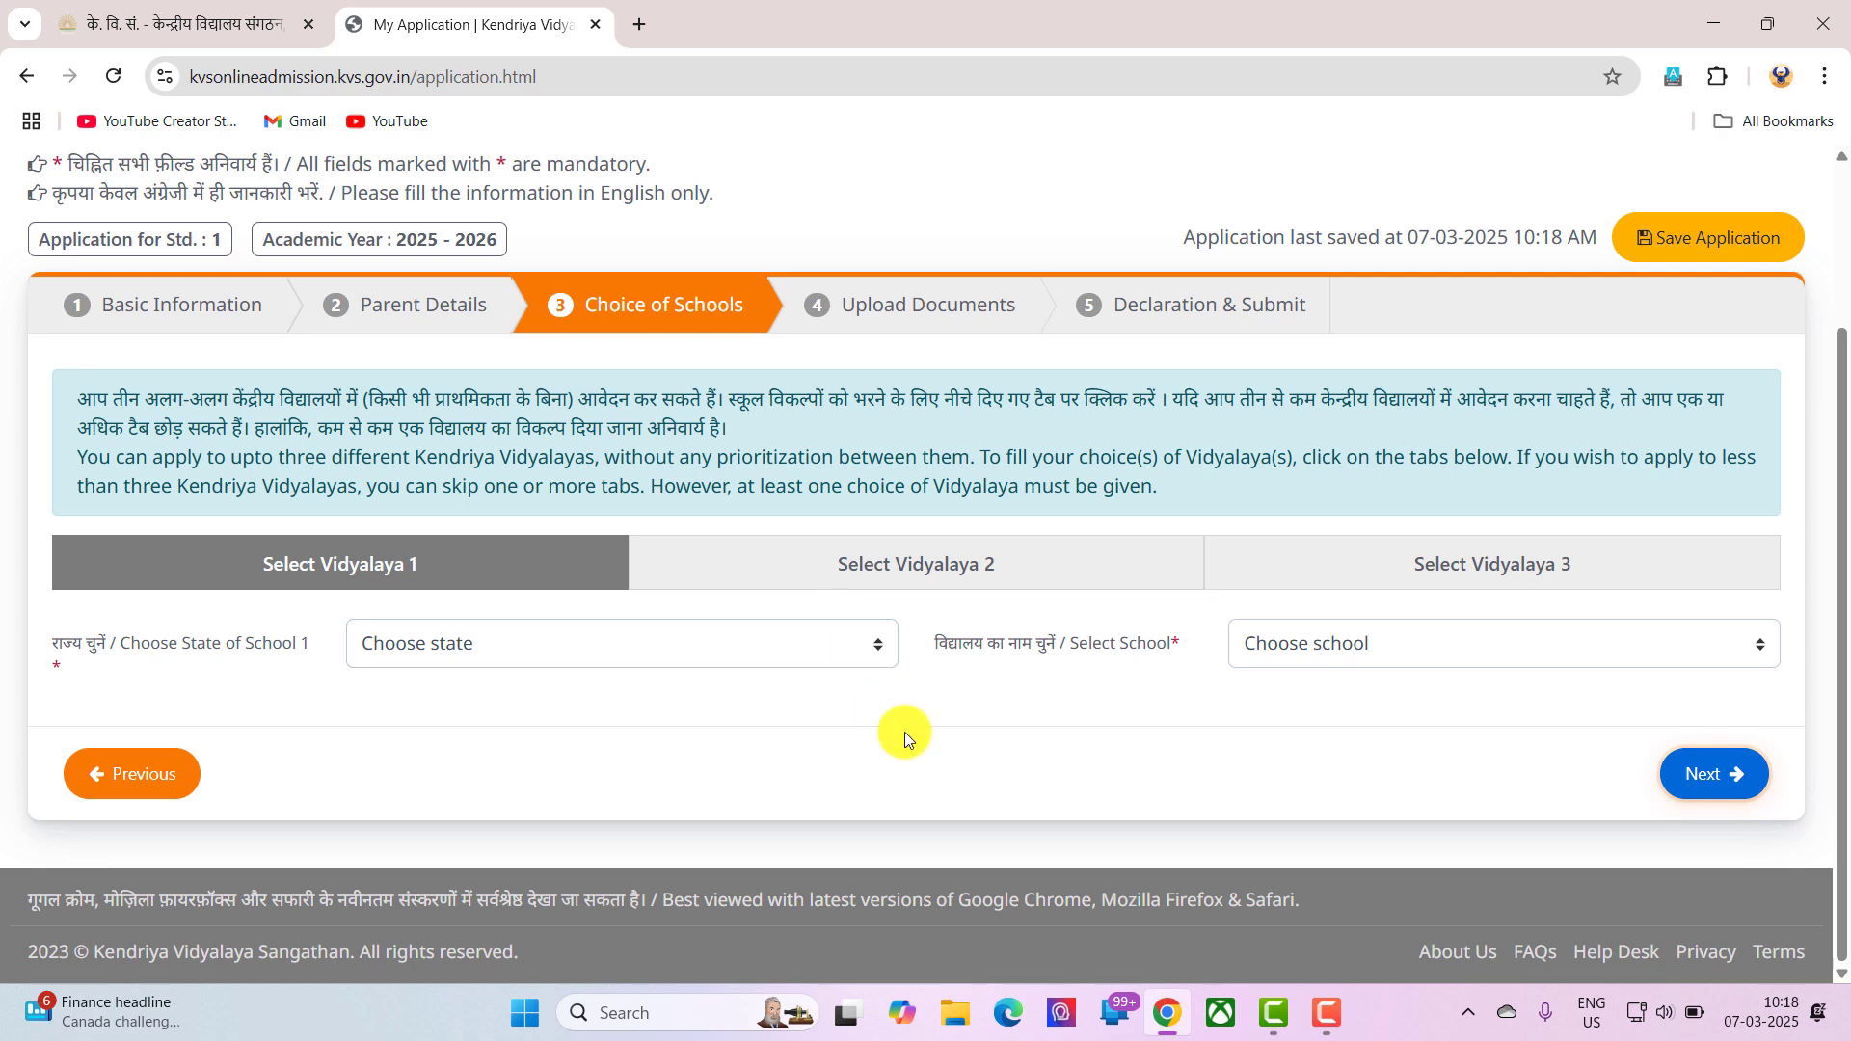
- Choose Delhi as the state and KV R. K. PURAM SEC -8 (SHIFT I) as Vidyalaya 1
{"action": "left_click", "coordinate": [872, 644]}
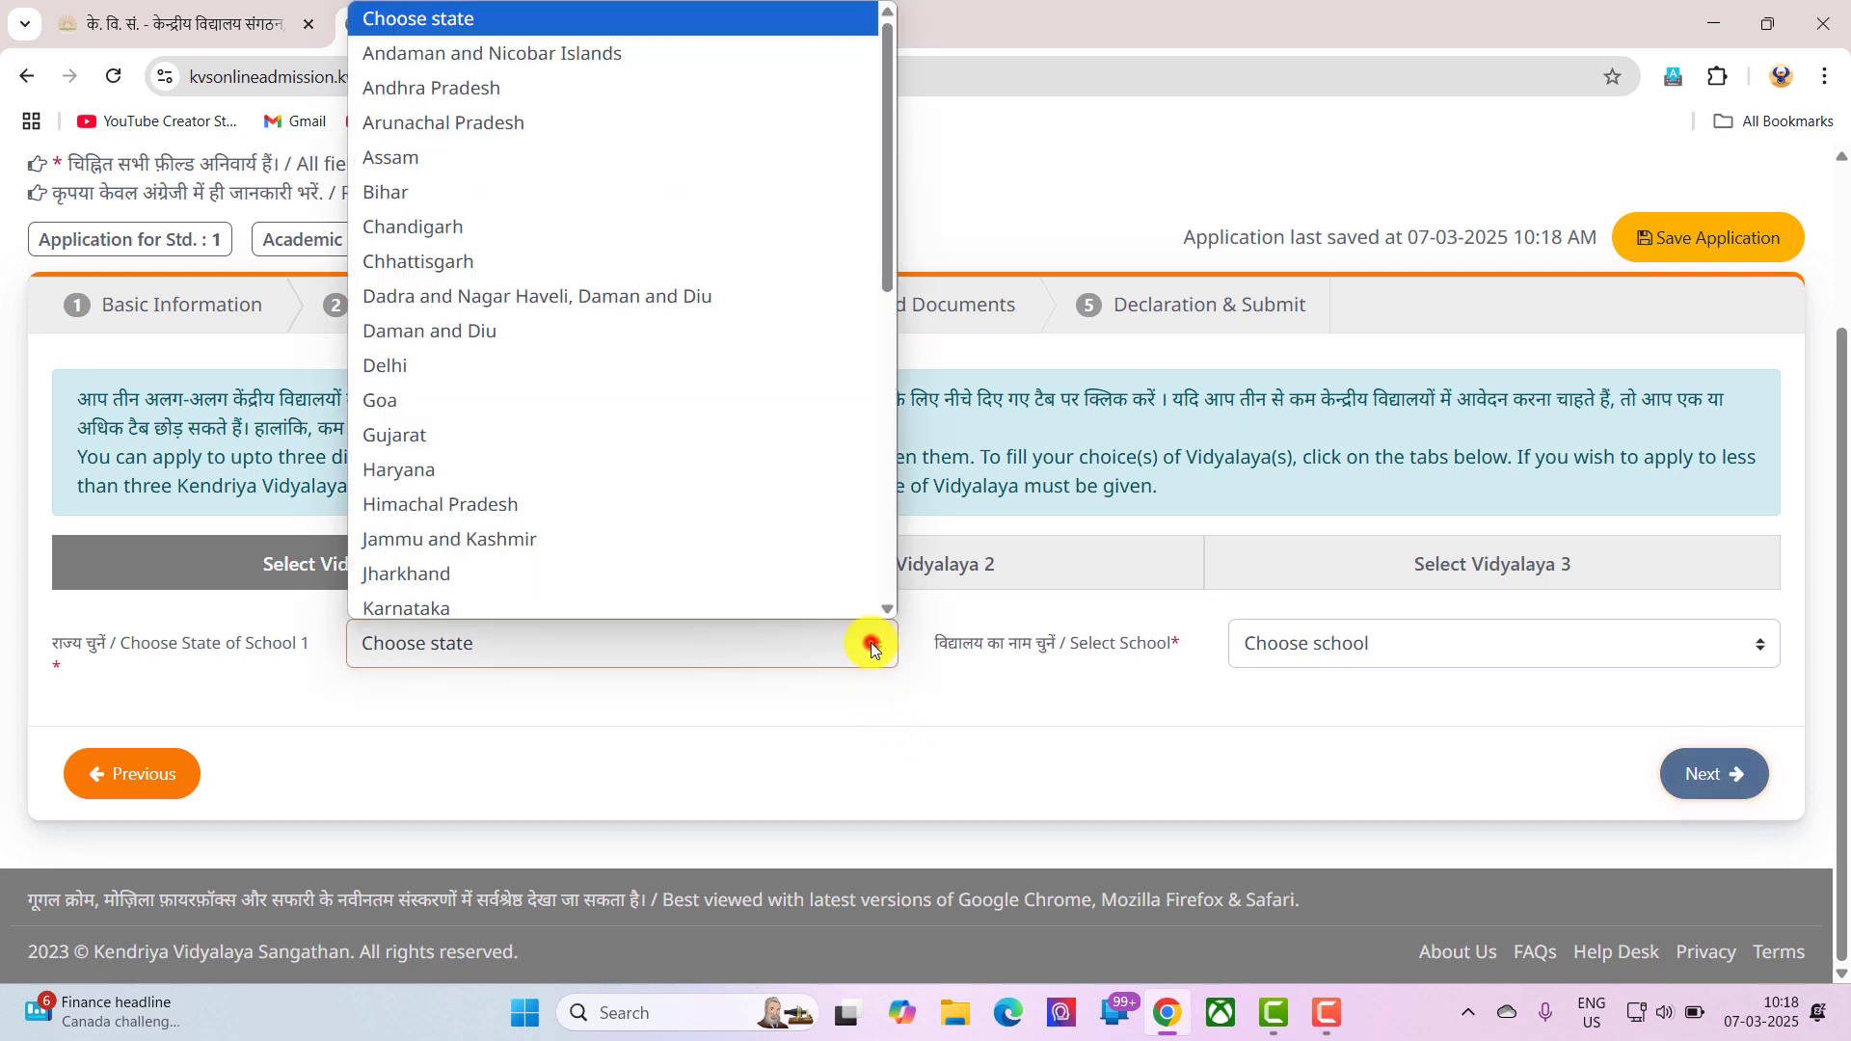
{"action": "left_click", "coordinate": [546, 361]}
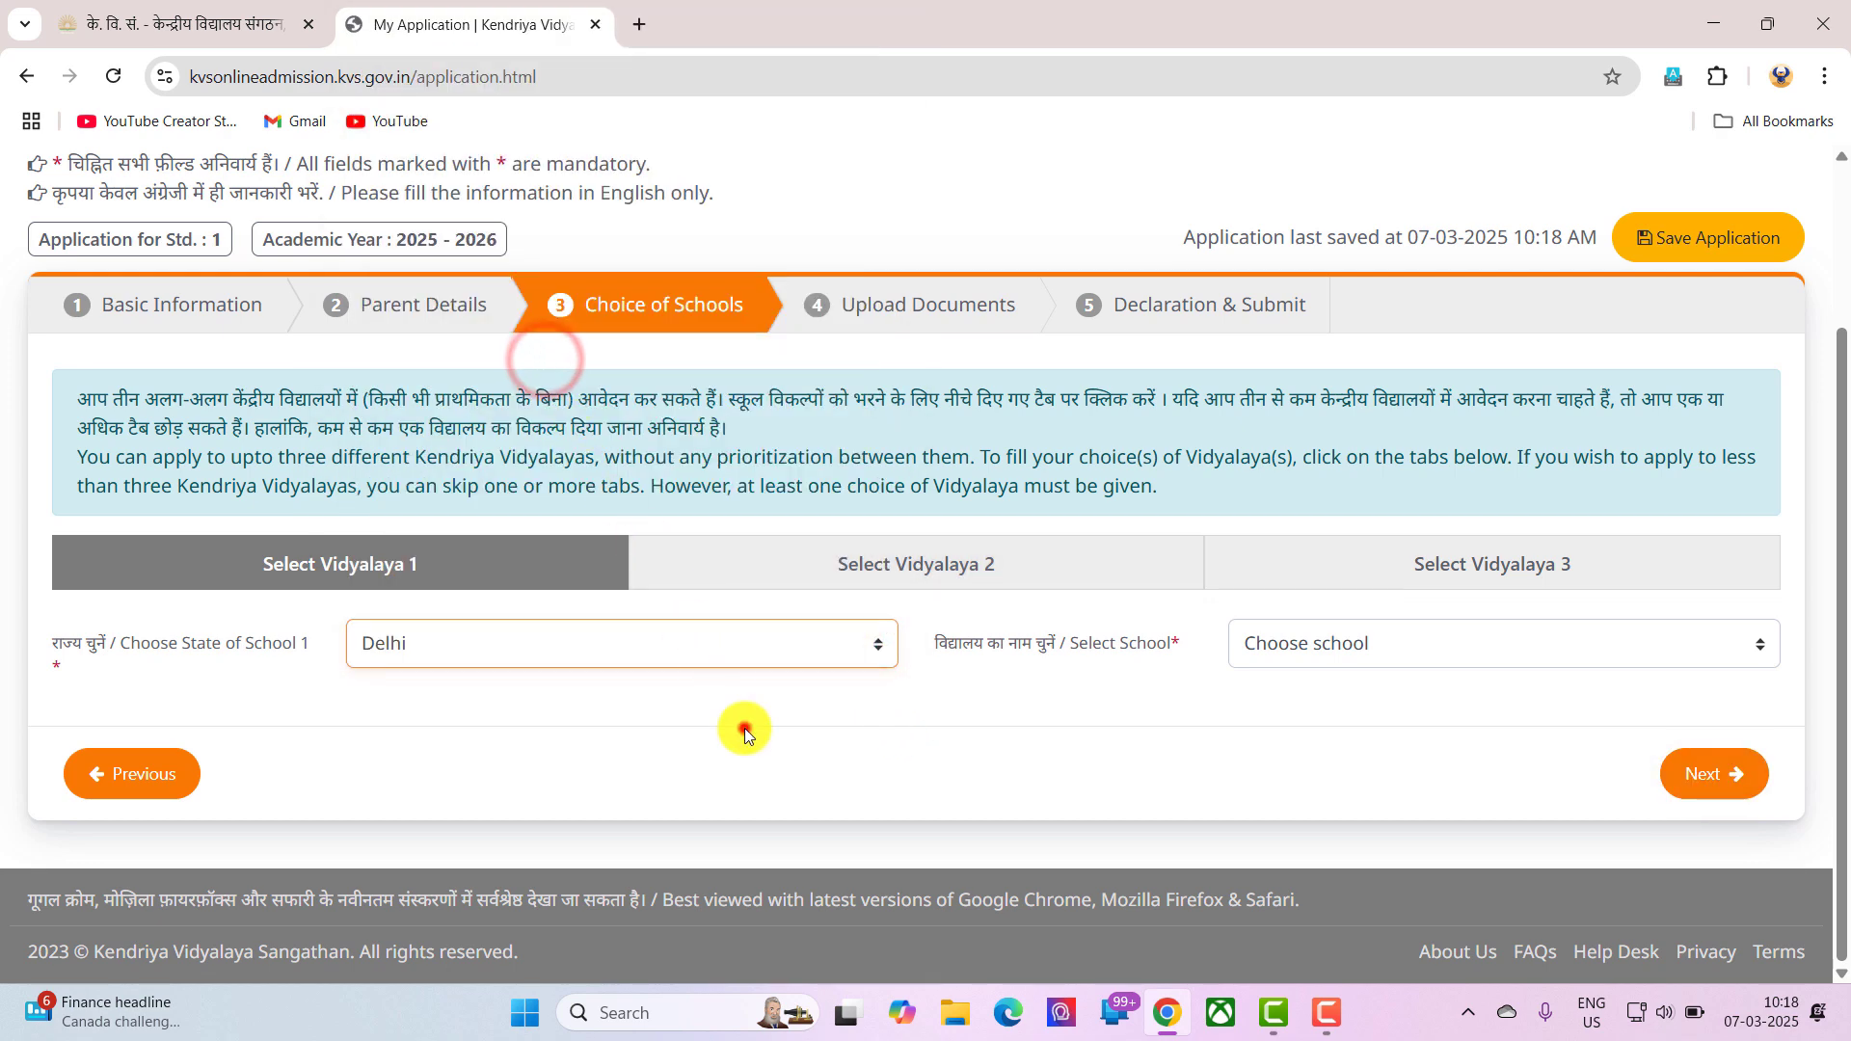
{"action": "left_click", "coordinate": [1290, 664]}
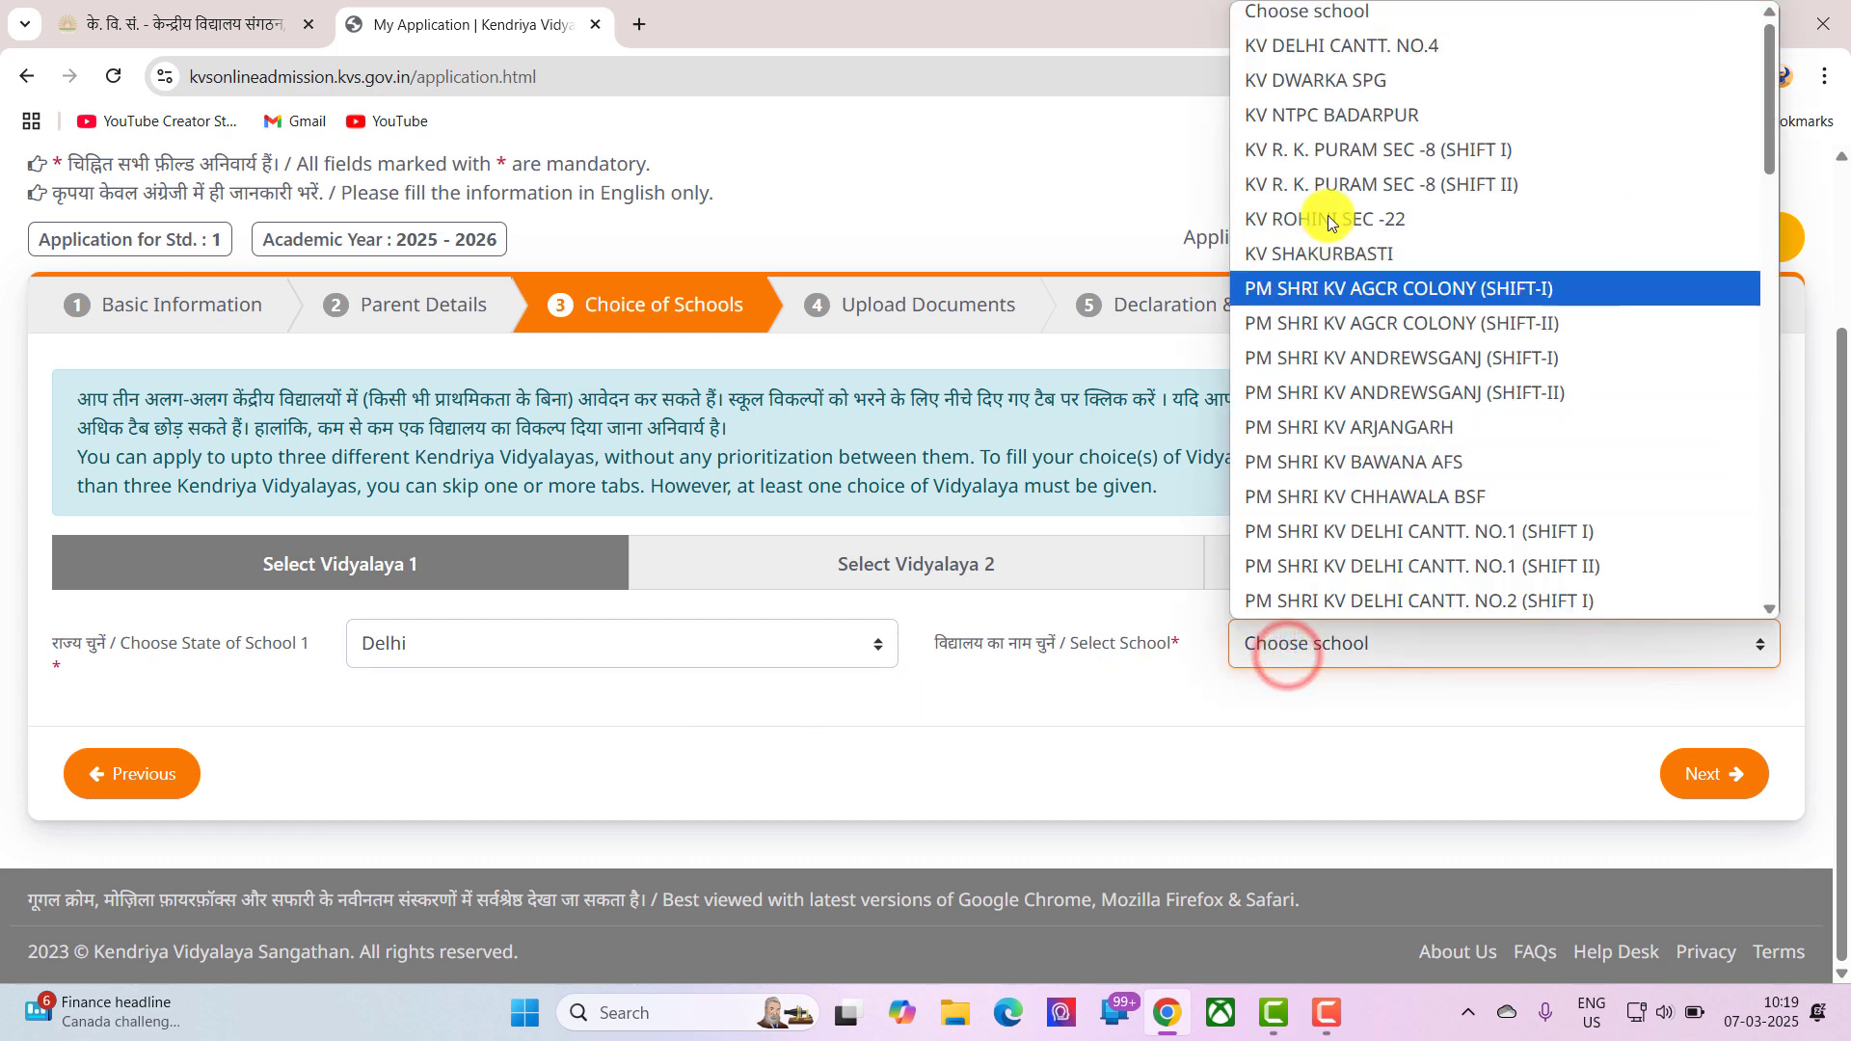
{"action": "scroll", "coordinate": [1328, 218], "scroll_direction": "down", "scroll_amount": 5}
{"action": "scroll", "coordinate": [1328, 218], "scroll_direction": "down", "scroll_amount": 10}
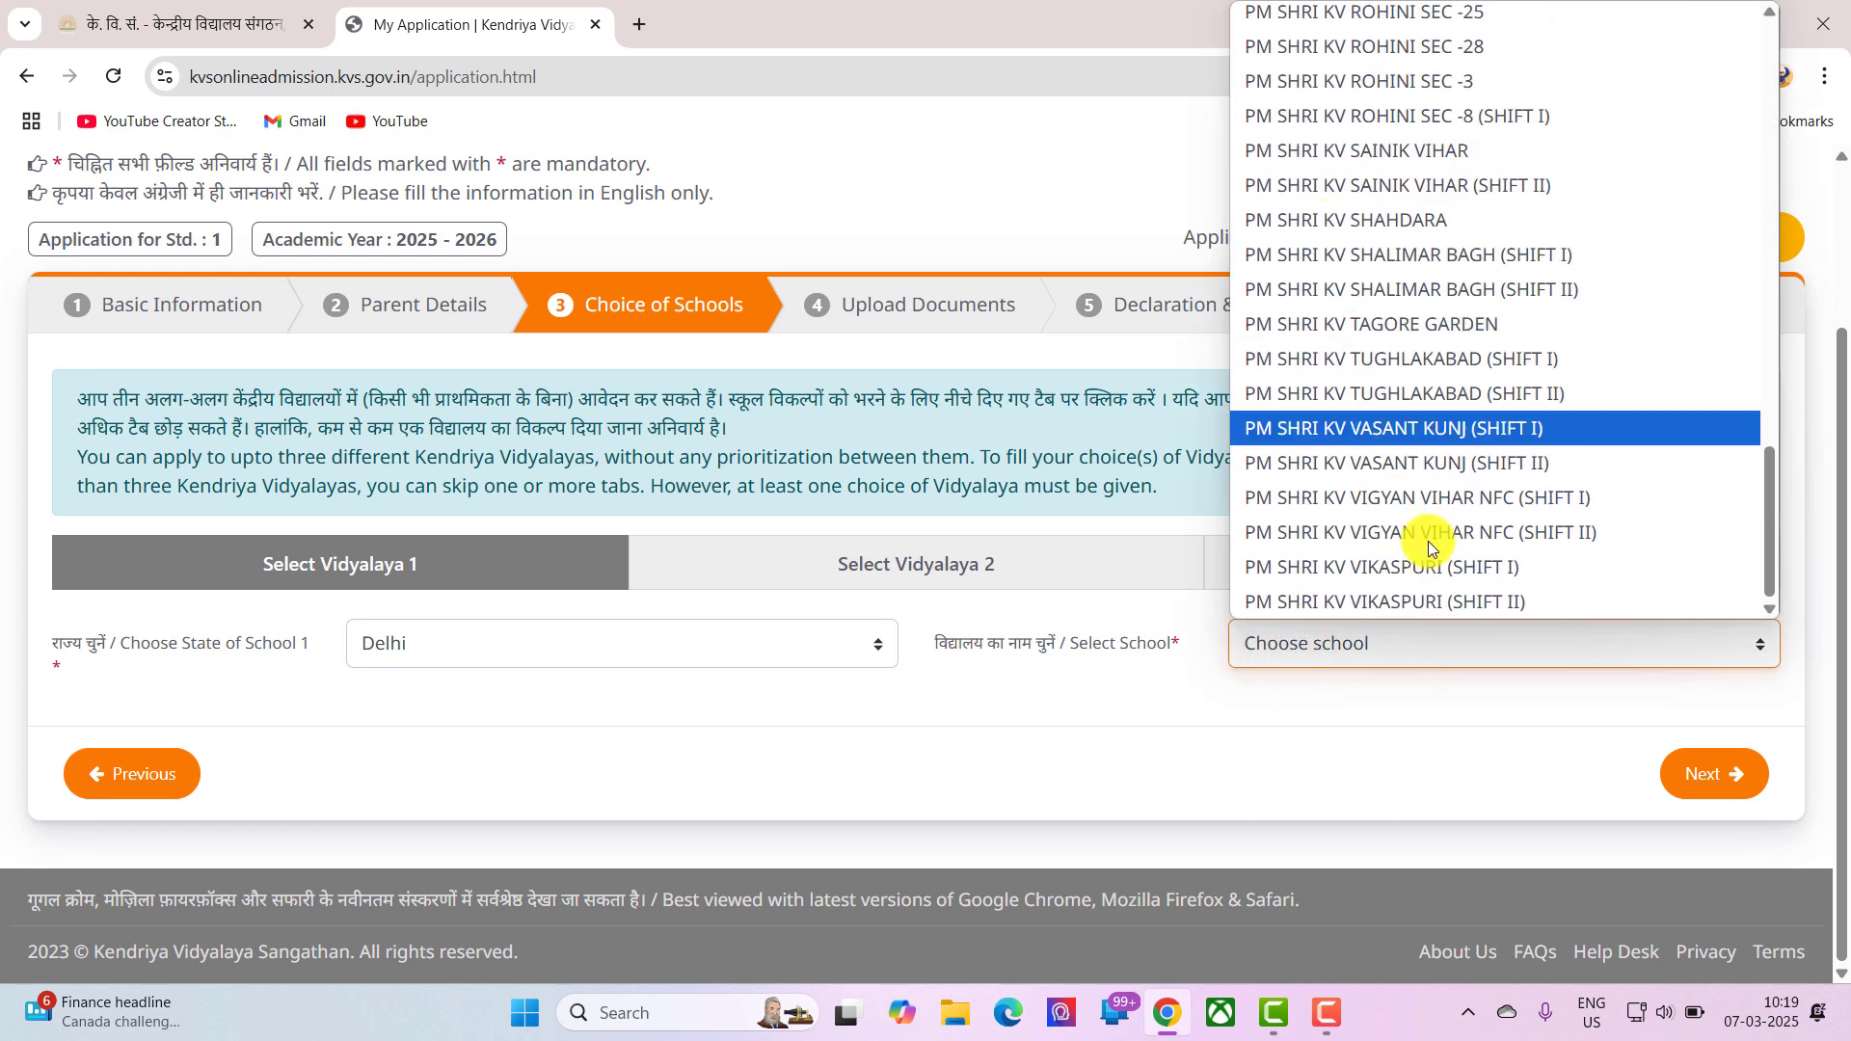
{"action": "scroll", "coordinate": [1427, 541], "scroll_direction": "up", "scroll_amount": 20}
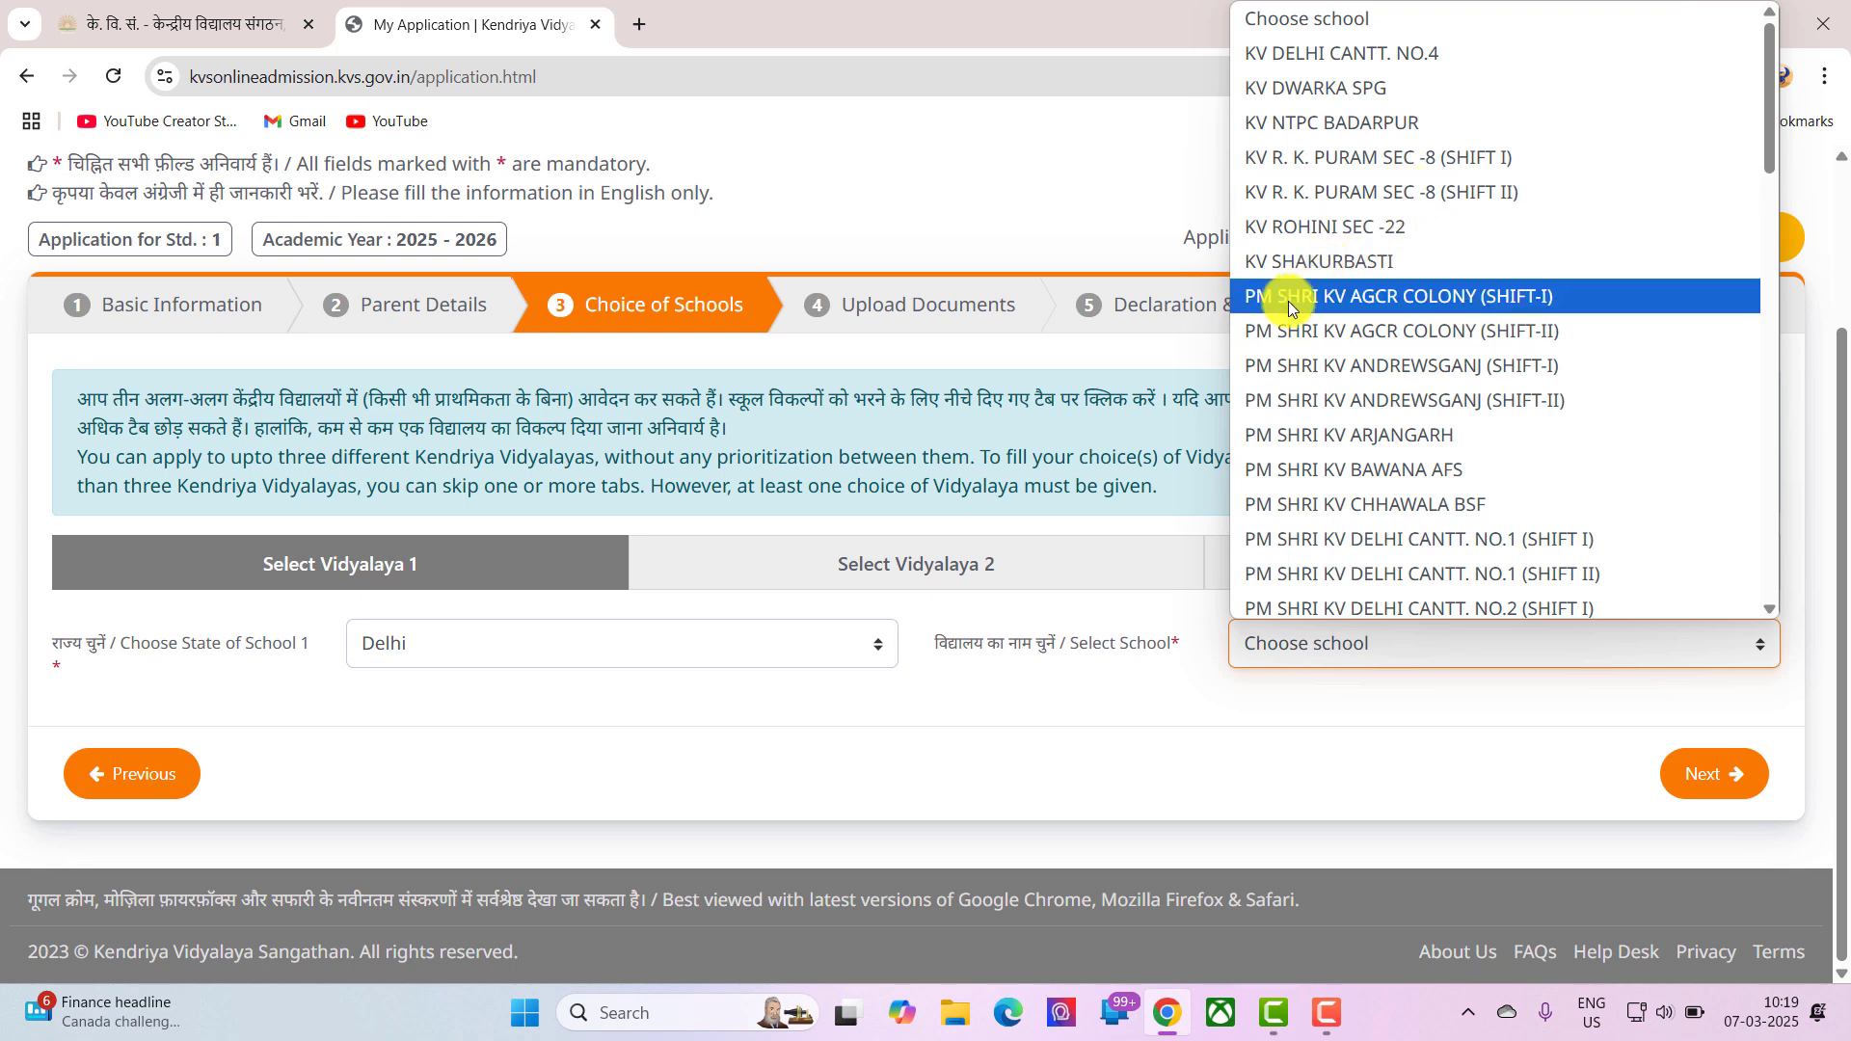
{"action": "key", "text": "Down"}
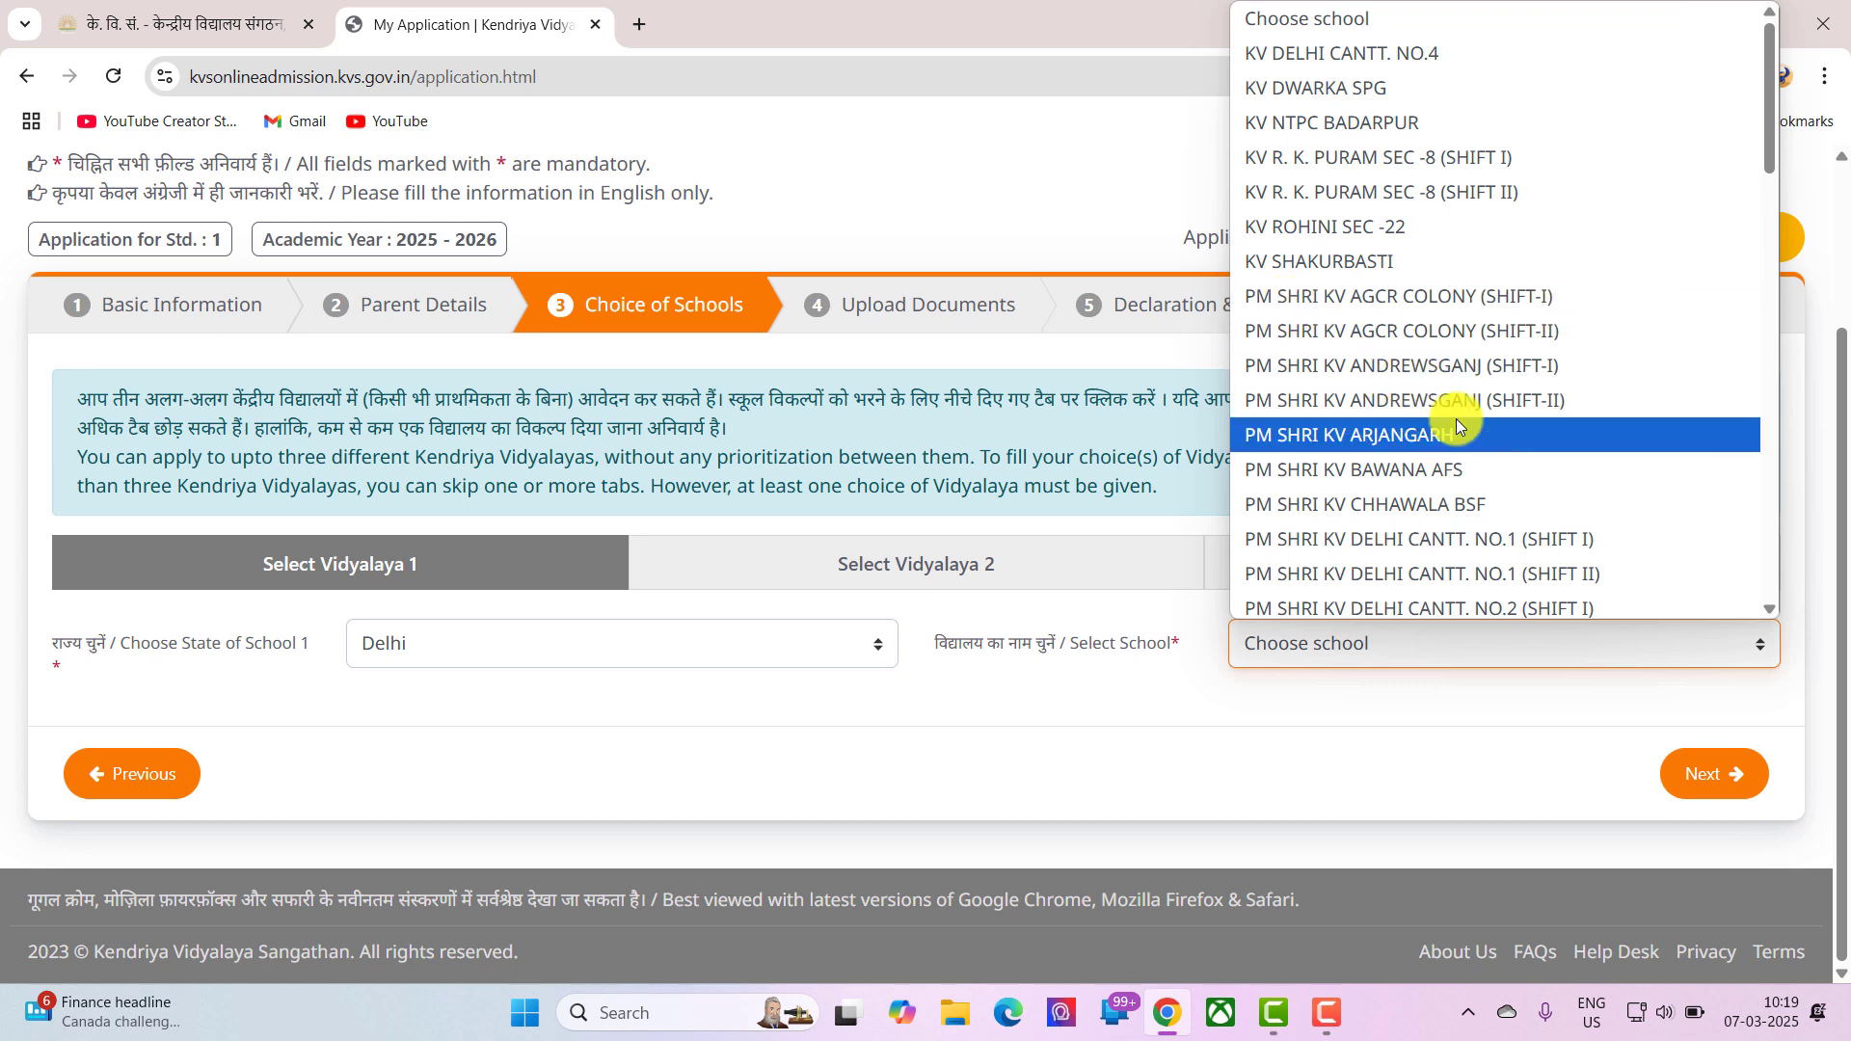
{"action": "left_click", "coordinate": [1367, 164]}
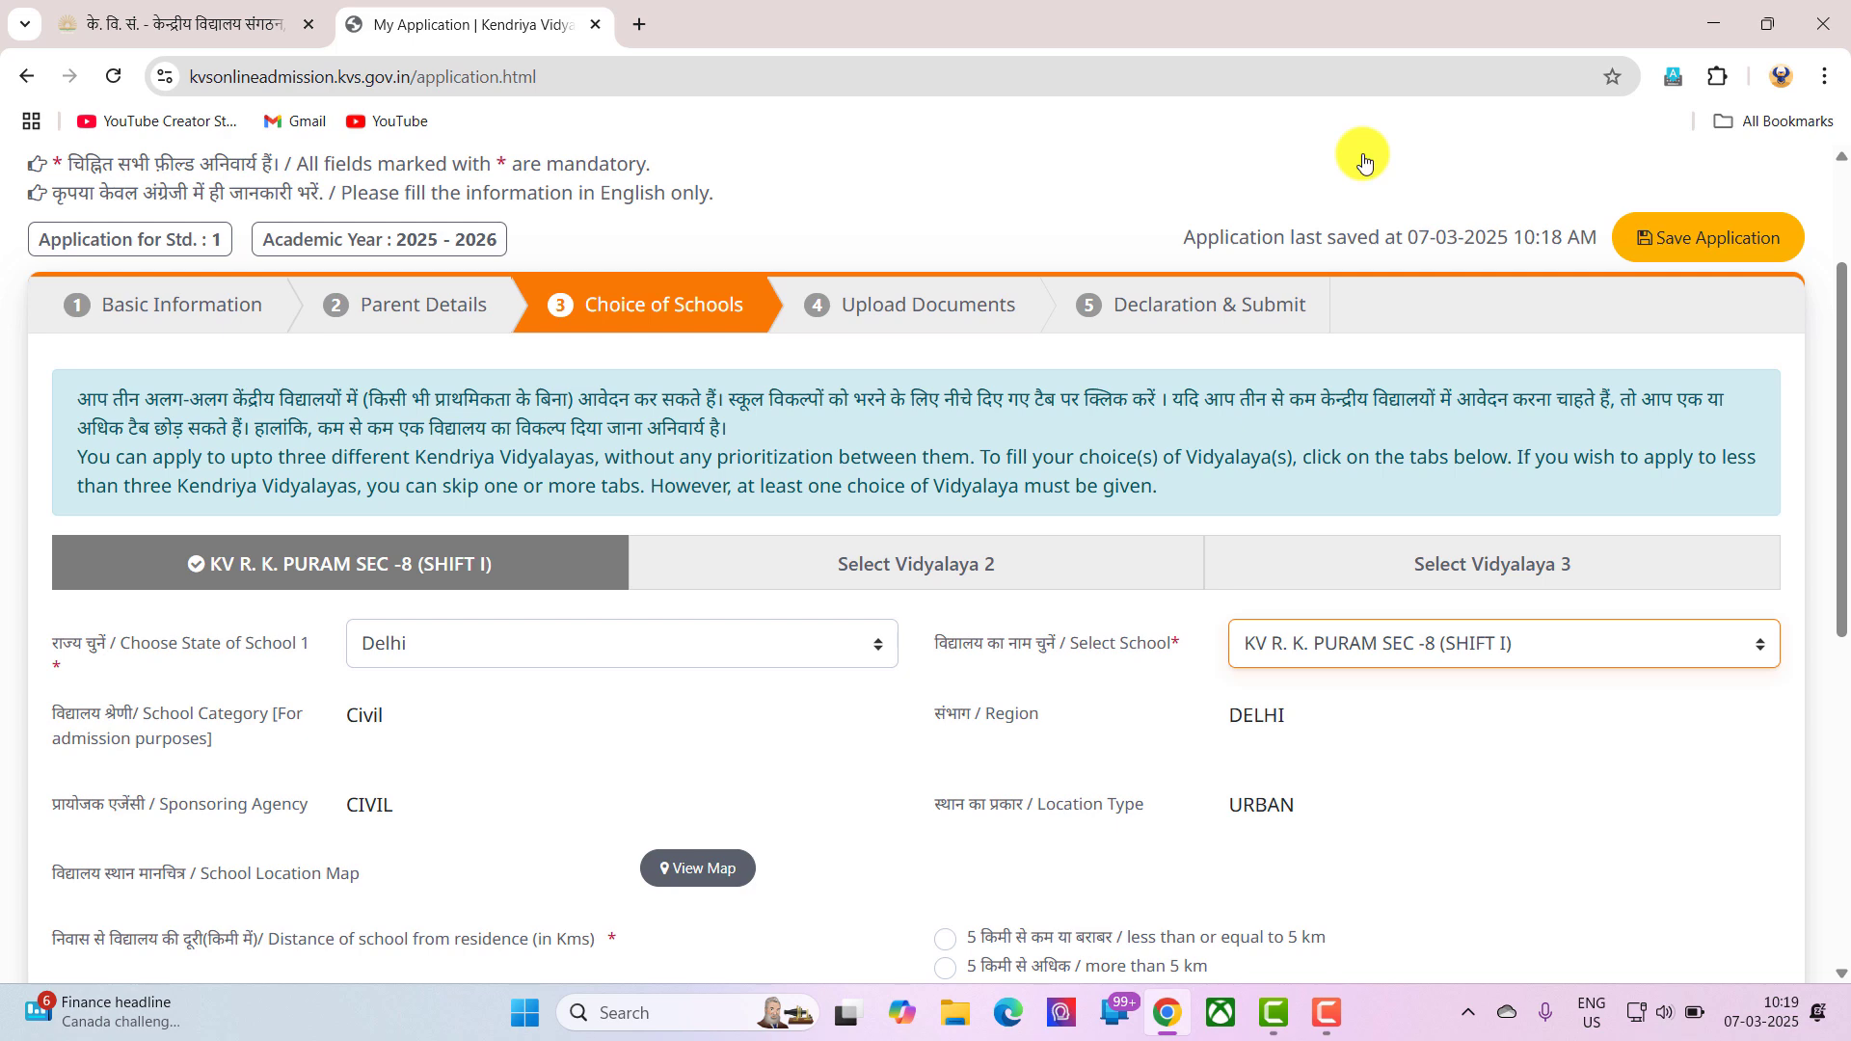
{"action": "scroll", "coordinate": [1363, 161], "scroll_direction": "down", "scroll_amount": 1}
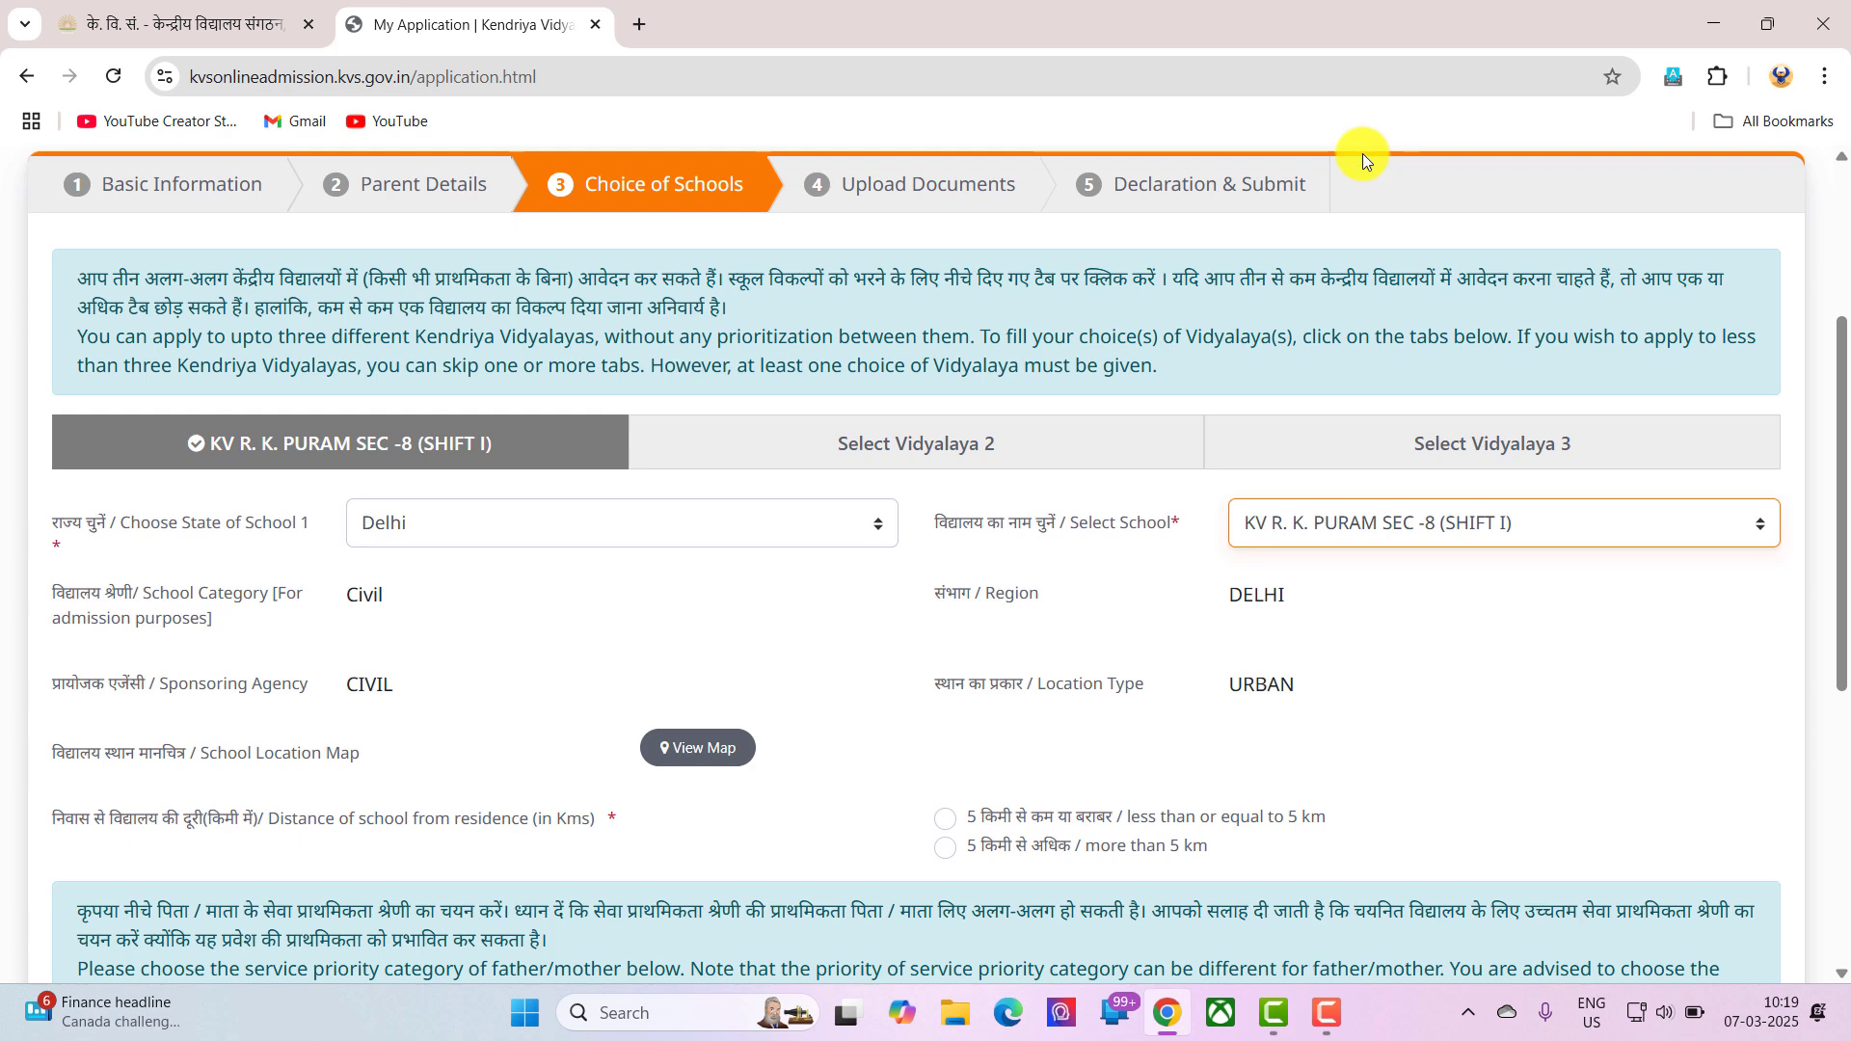
{"action": "scroll", "coordinate": [1207, 256], "scroll_direction": "down", "scroll_amount": 1}
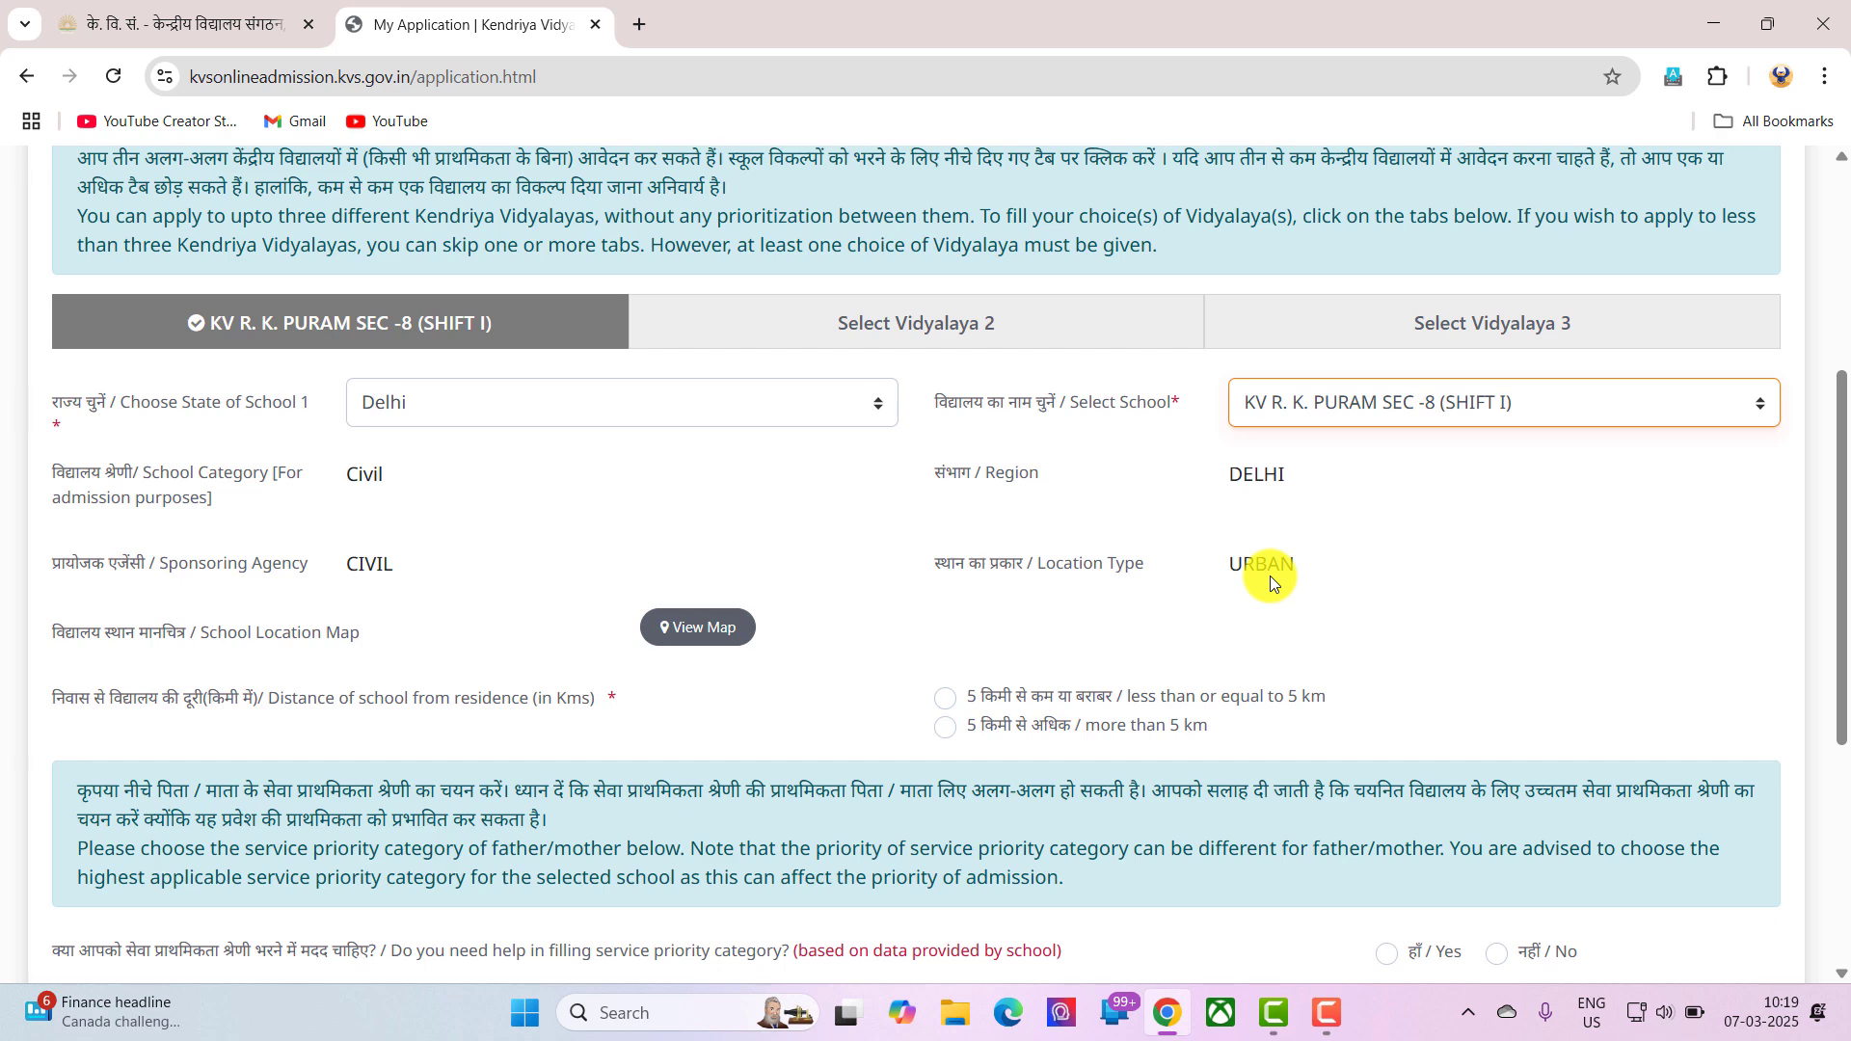
{"action": "scroll", "coordinate": [1109, 578], "scroll_direction": "down", "scroll_amount": 1}
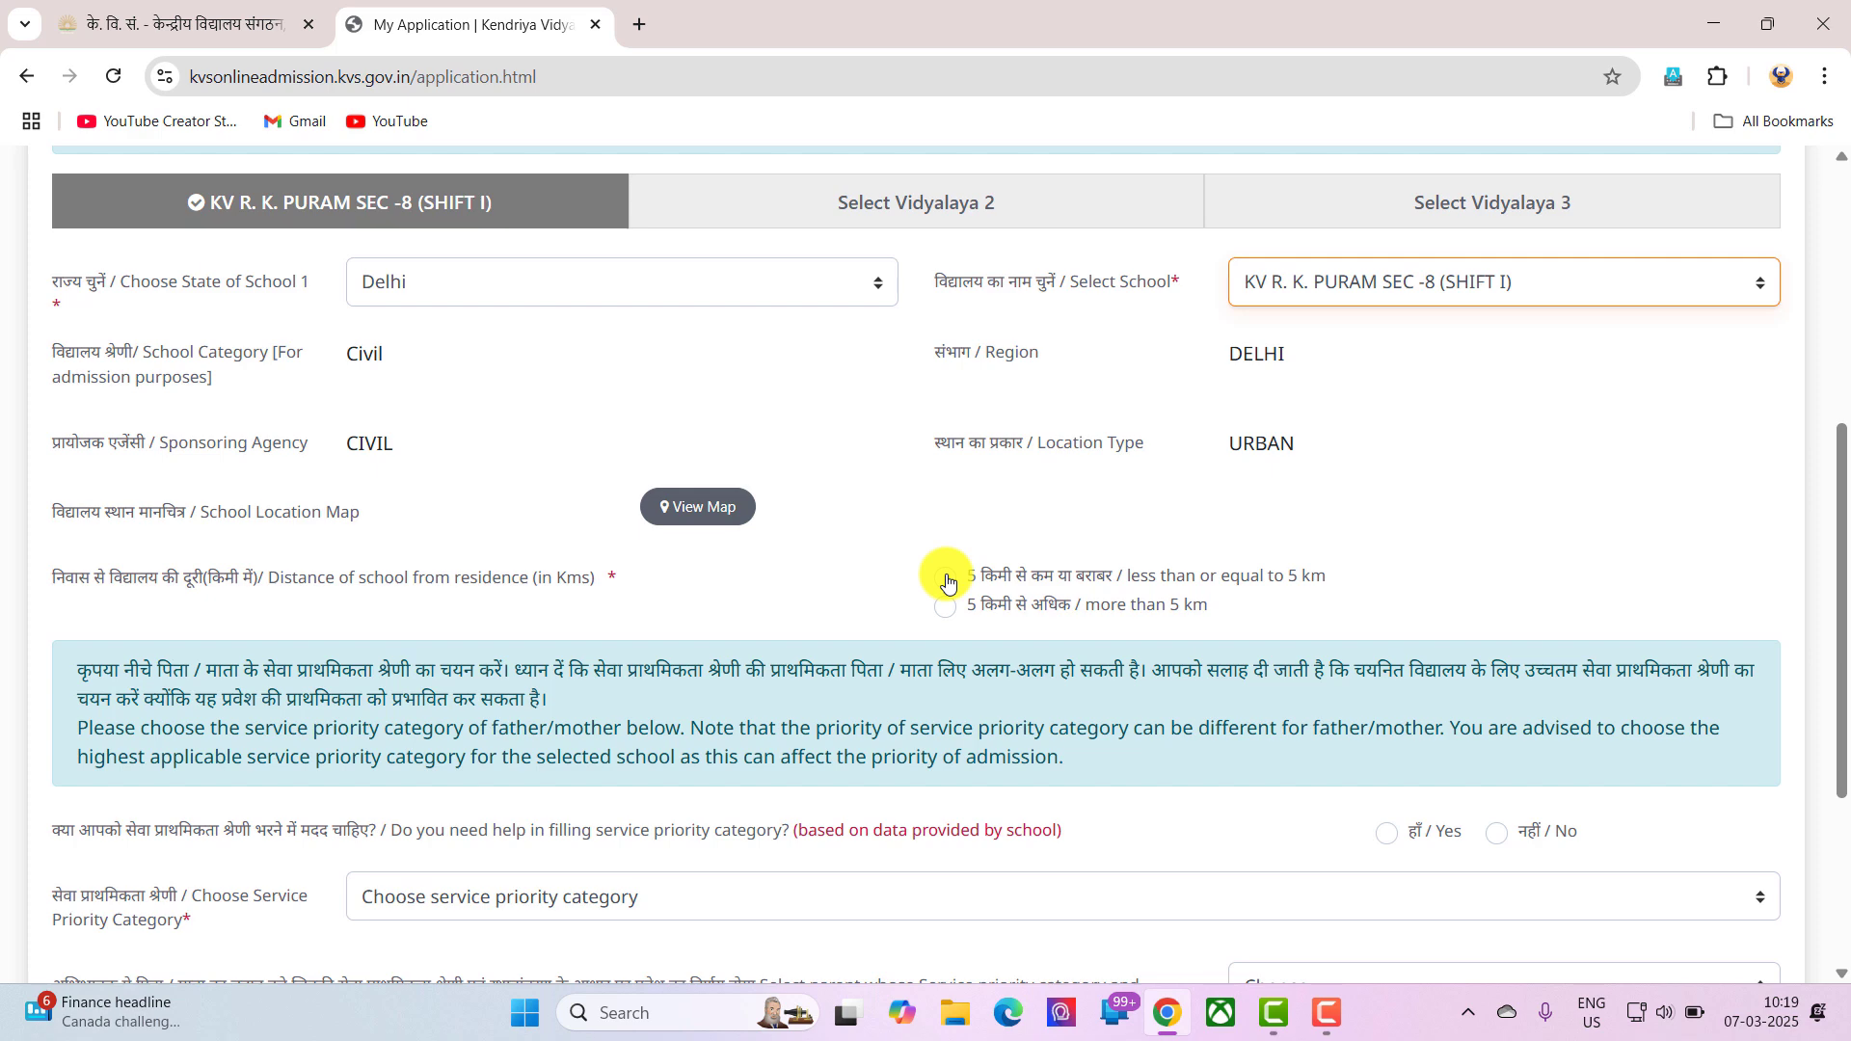
- Change the home-to-school distance from within 5 km to more than 5 km
{"action": "left_click", "coordinate": [946, 579]}
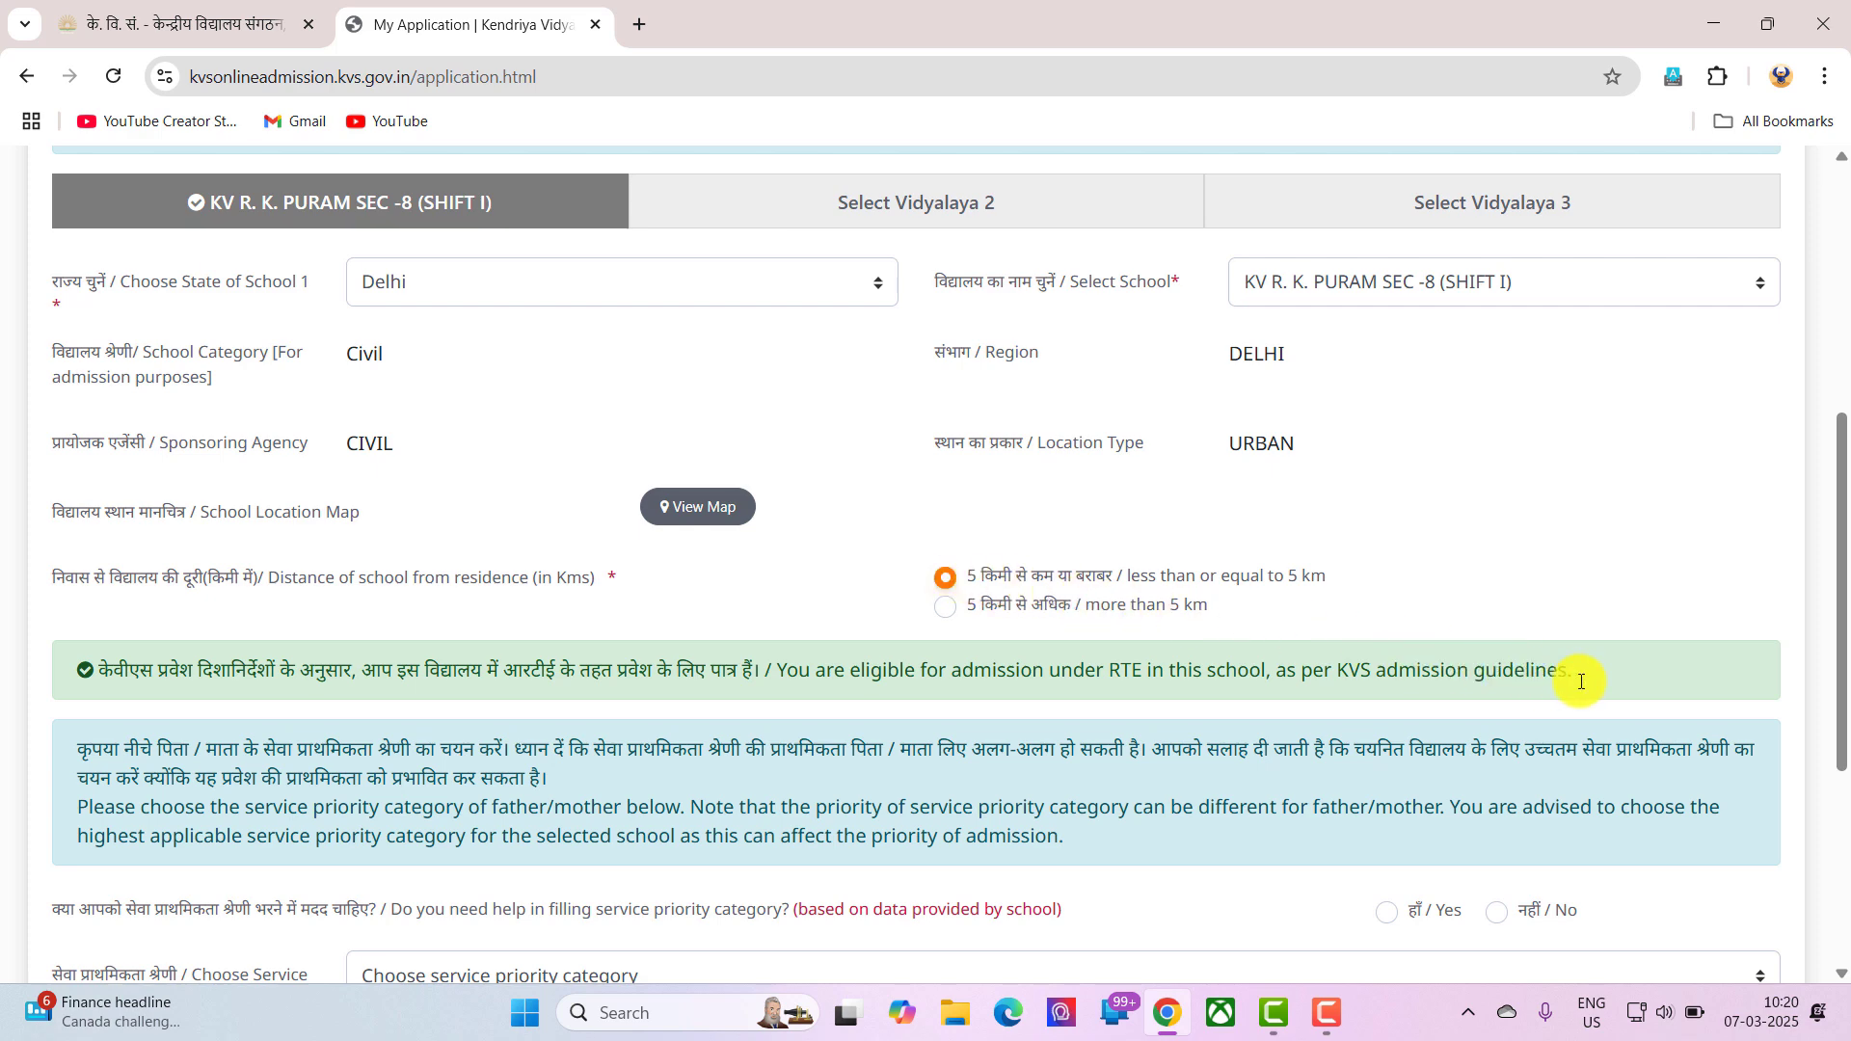
{"action": "left_click", "coordinate": [946, 606]}
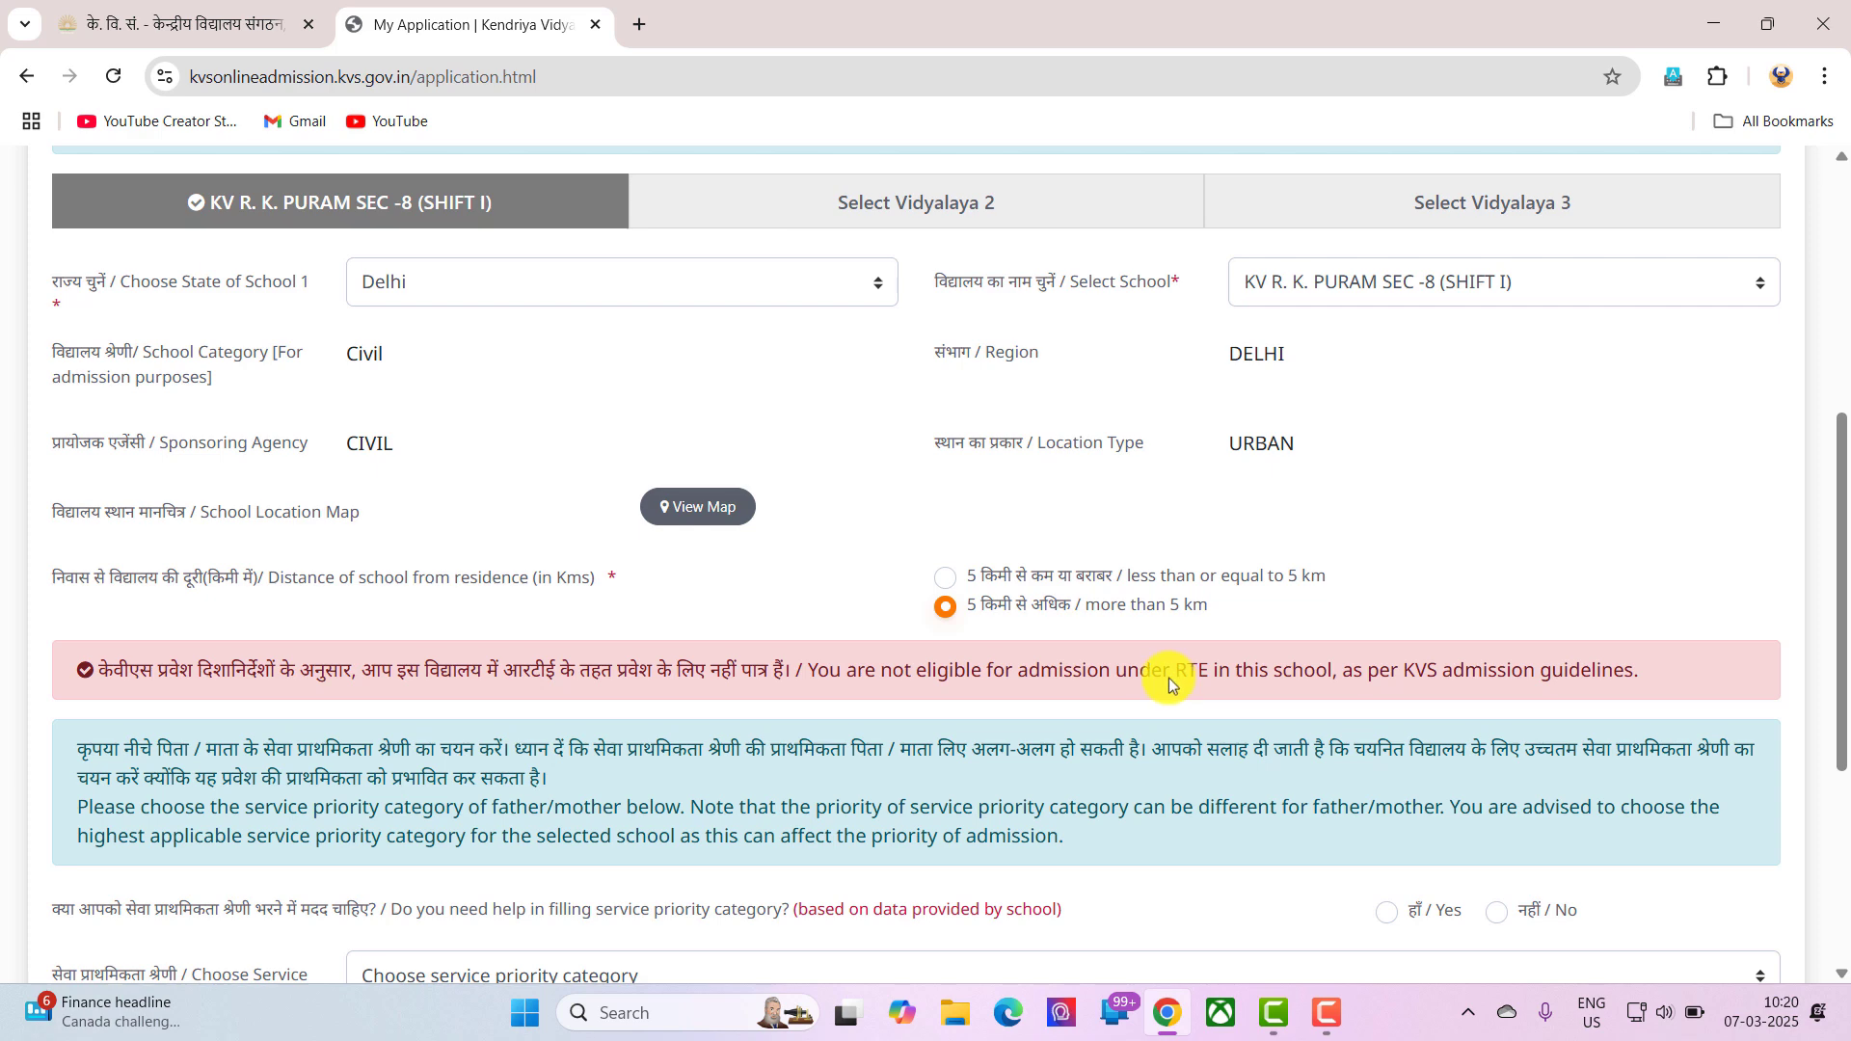
{"action": "scroll", "coordinate": [1032, 629], "scroll_direction": "down", "scroll_amount": 1}
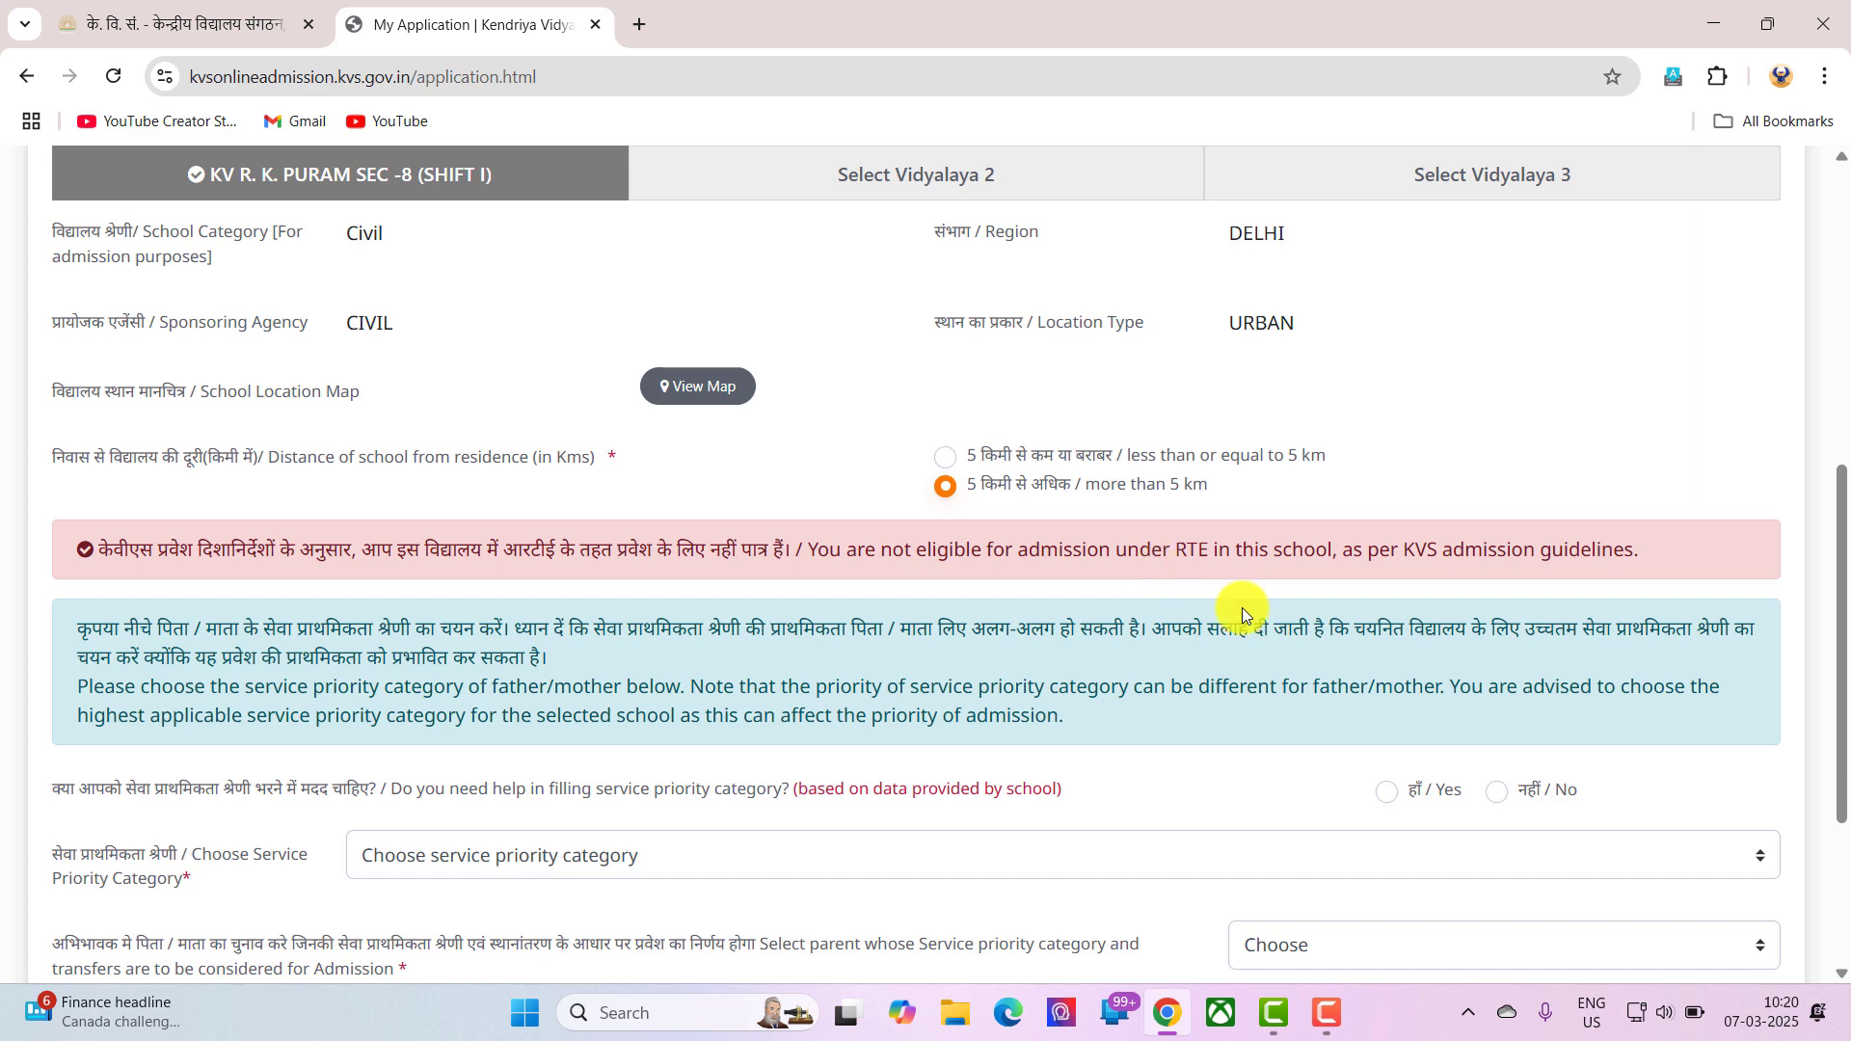
{"action": "scroll", "coordinate": [1242, 607], "scroll_direction": "down", "scroll_amount": 1}
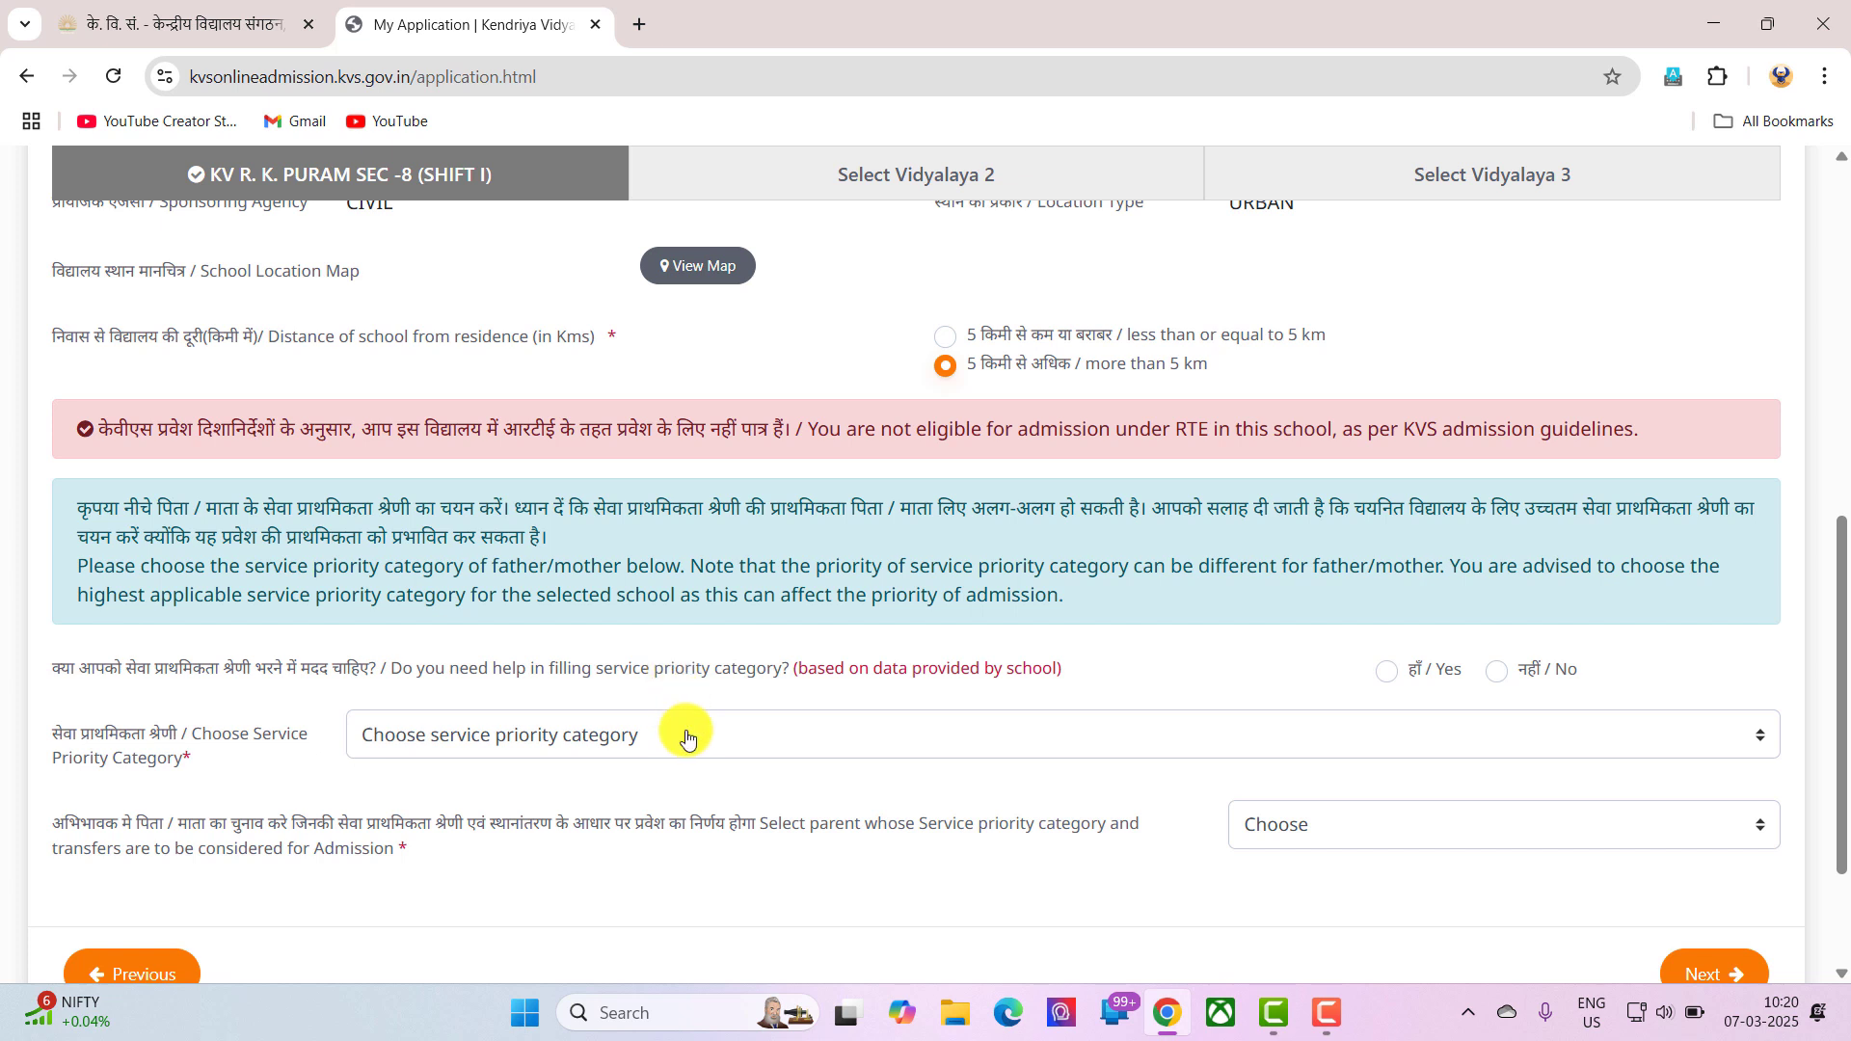
- Answer Yes to service-priority help and choose DELHI POLICE as the parent's employer
{"action": "left_click", "coordinate": [1387, 669]}
{"action": "scroll", "coordinate": [1061, 675], "scroll_direction": "down", "scroll_amount": 2}
{"action": "left_click", "coordinate": [841, 686]}
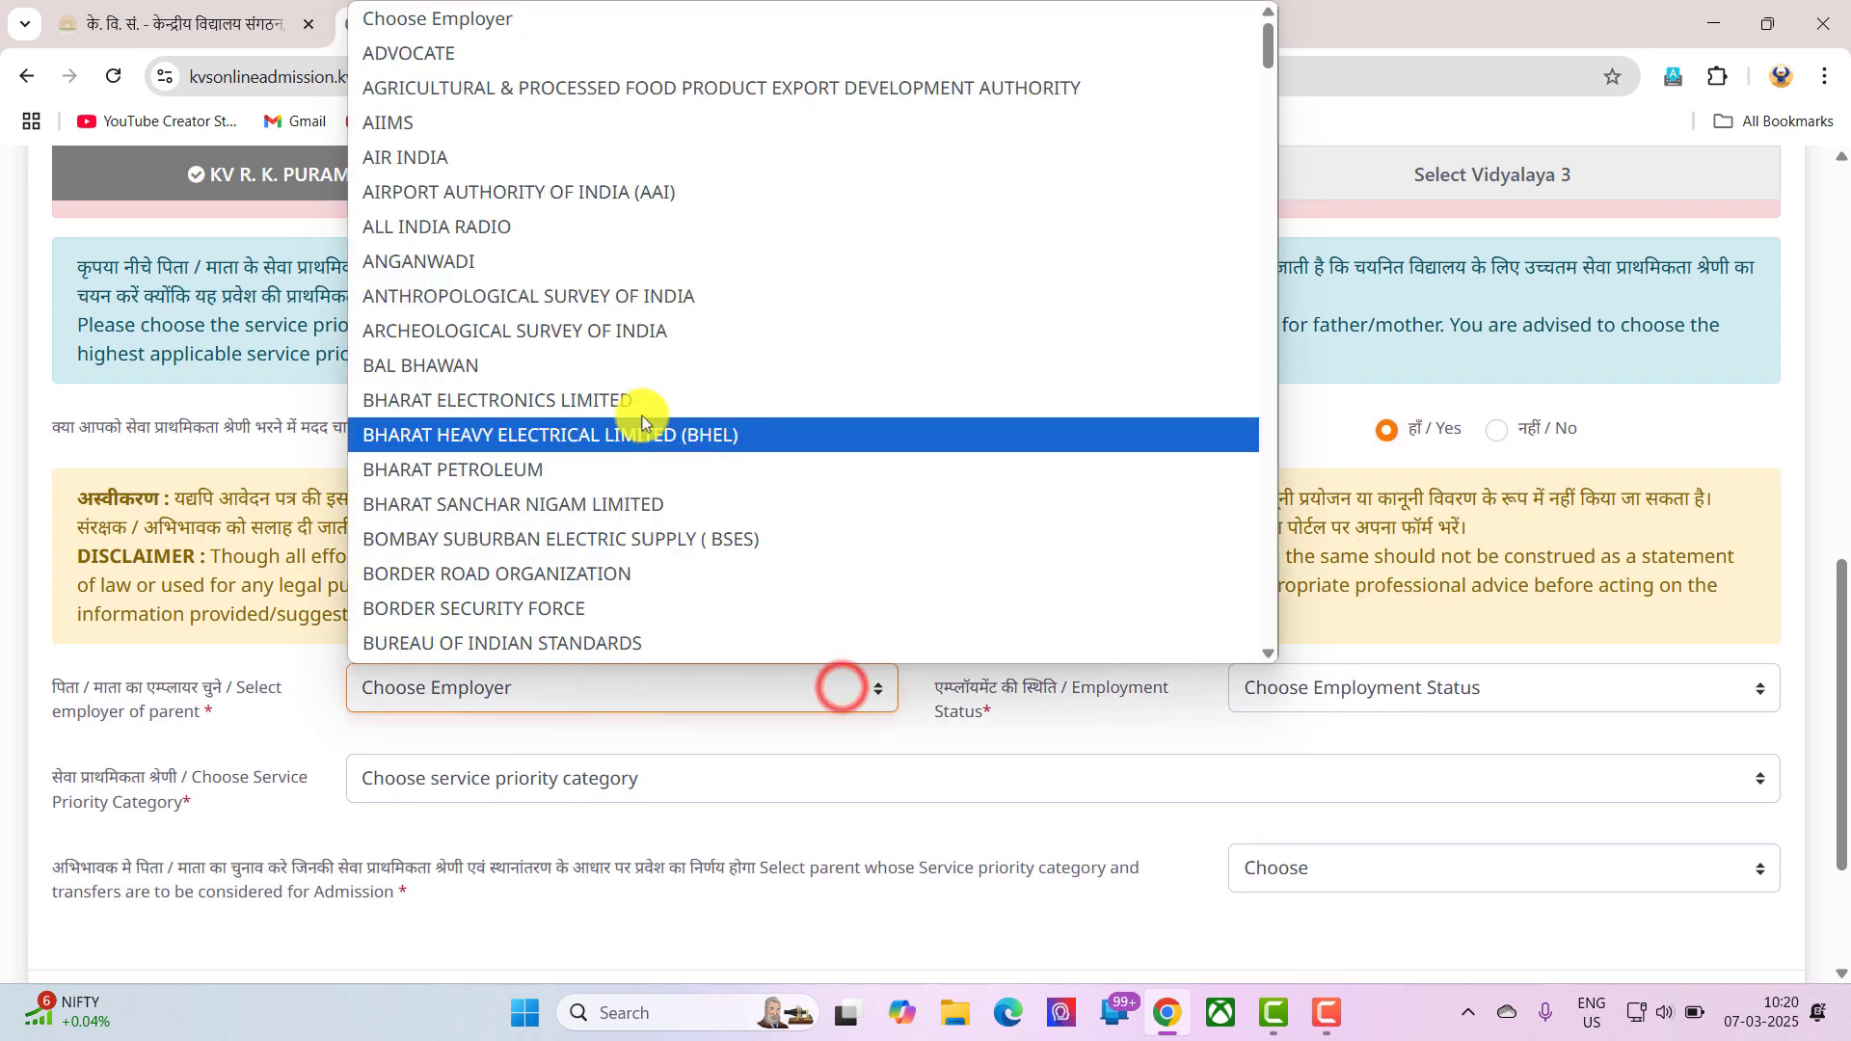
{"action": "scroll", "coordinate": [642, 423], "scroll_direction": "down", "scroll_amount": 20}
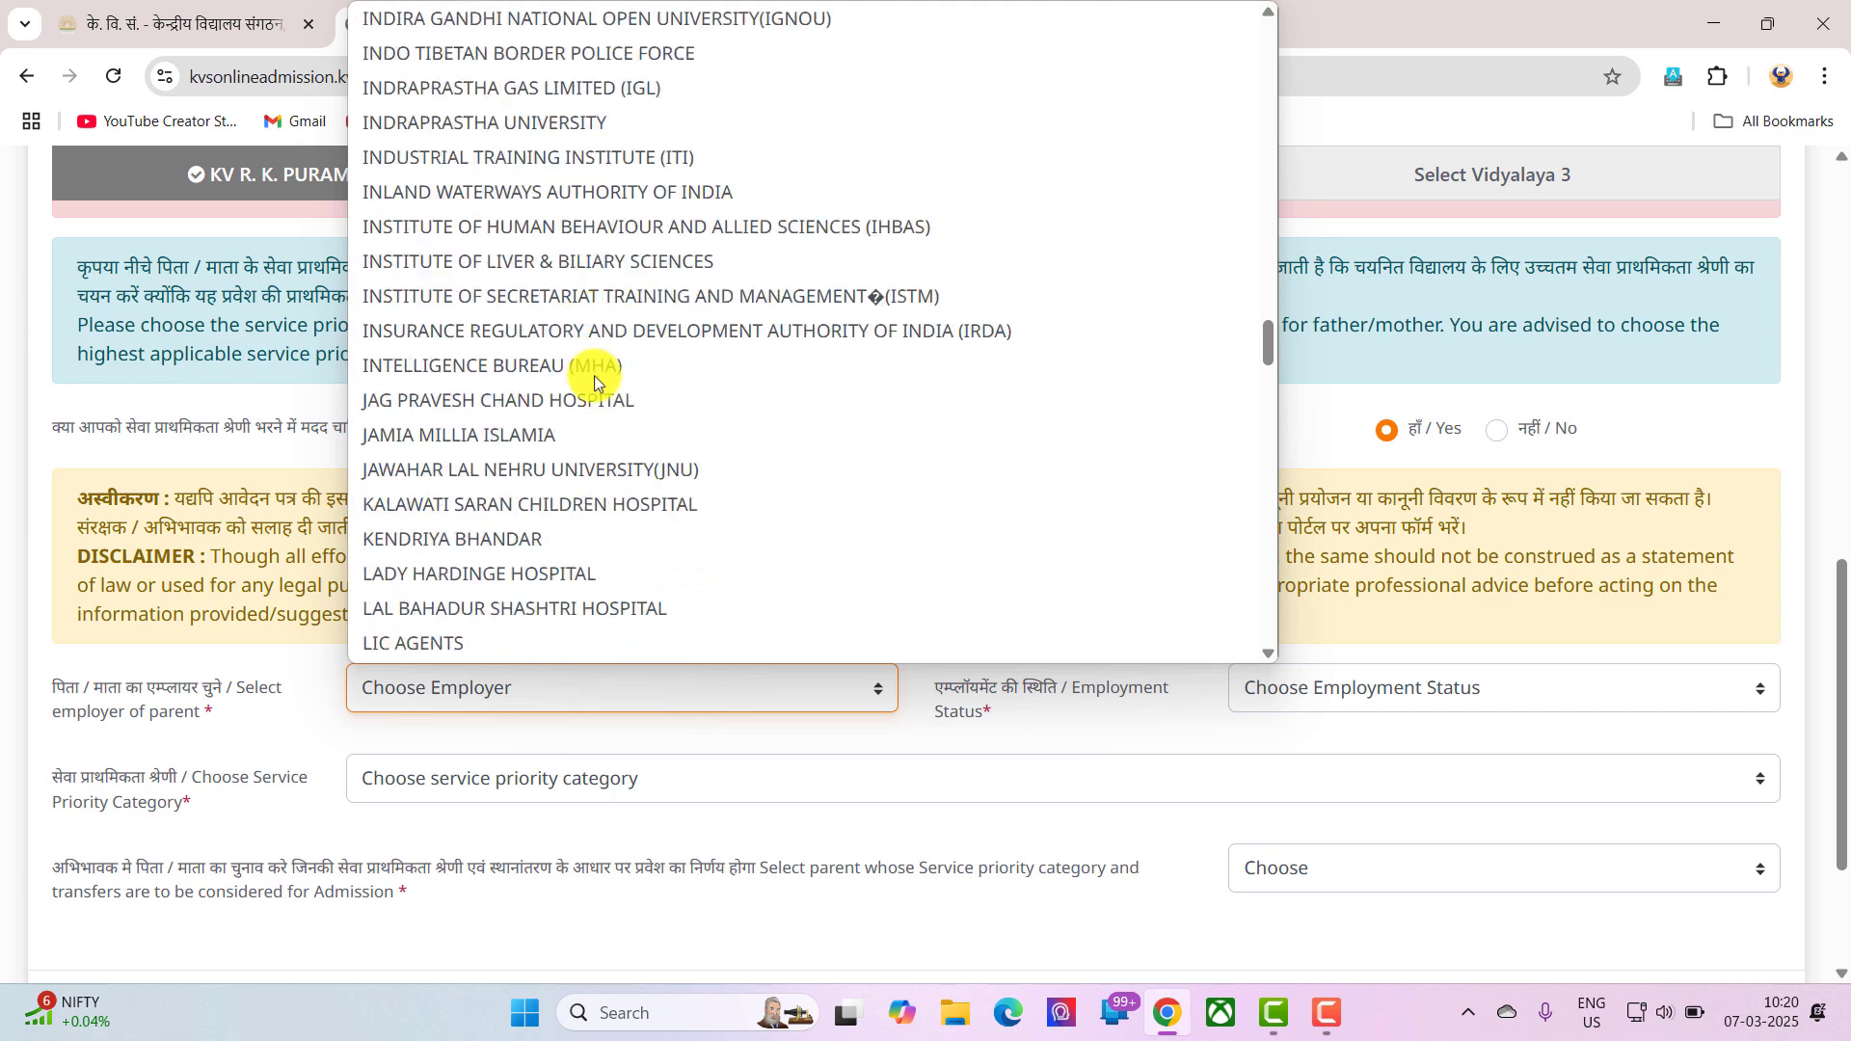
{"action": "scroll", "coordinate": [652, 598], "scroll_direction": "down", "scroll_amount": 20}
{"action": "scroll", "coordinate": [653, 608], "scroll_direction": "up", "scroll_amount": 10}
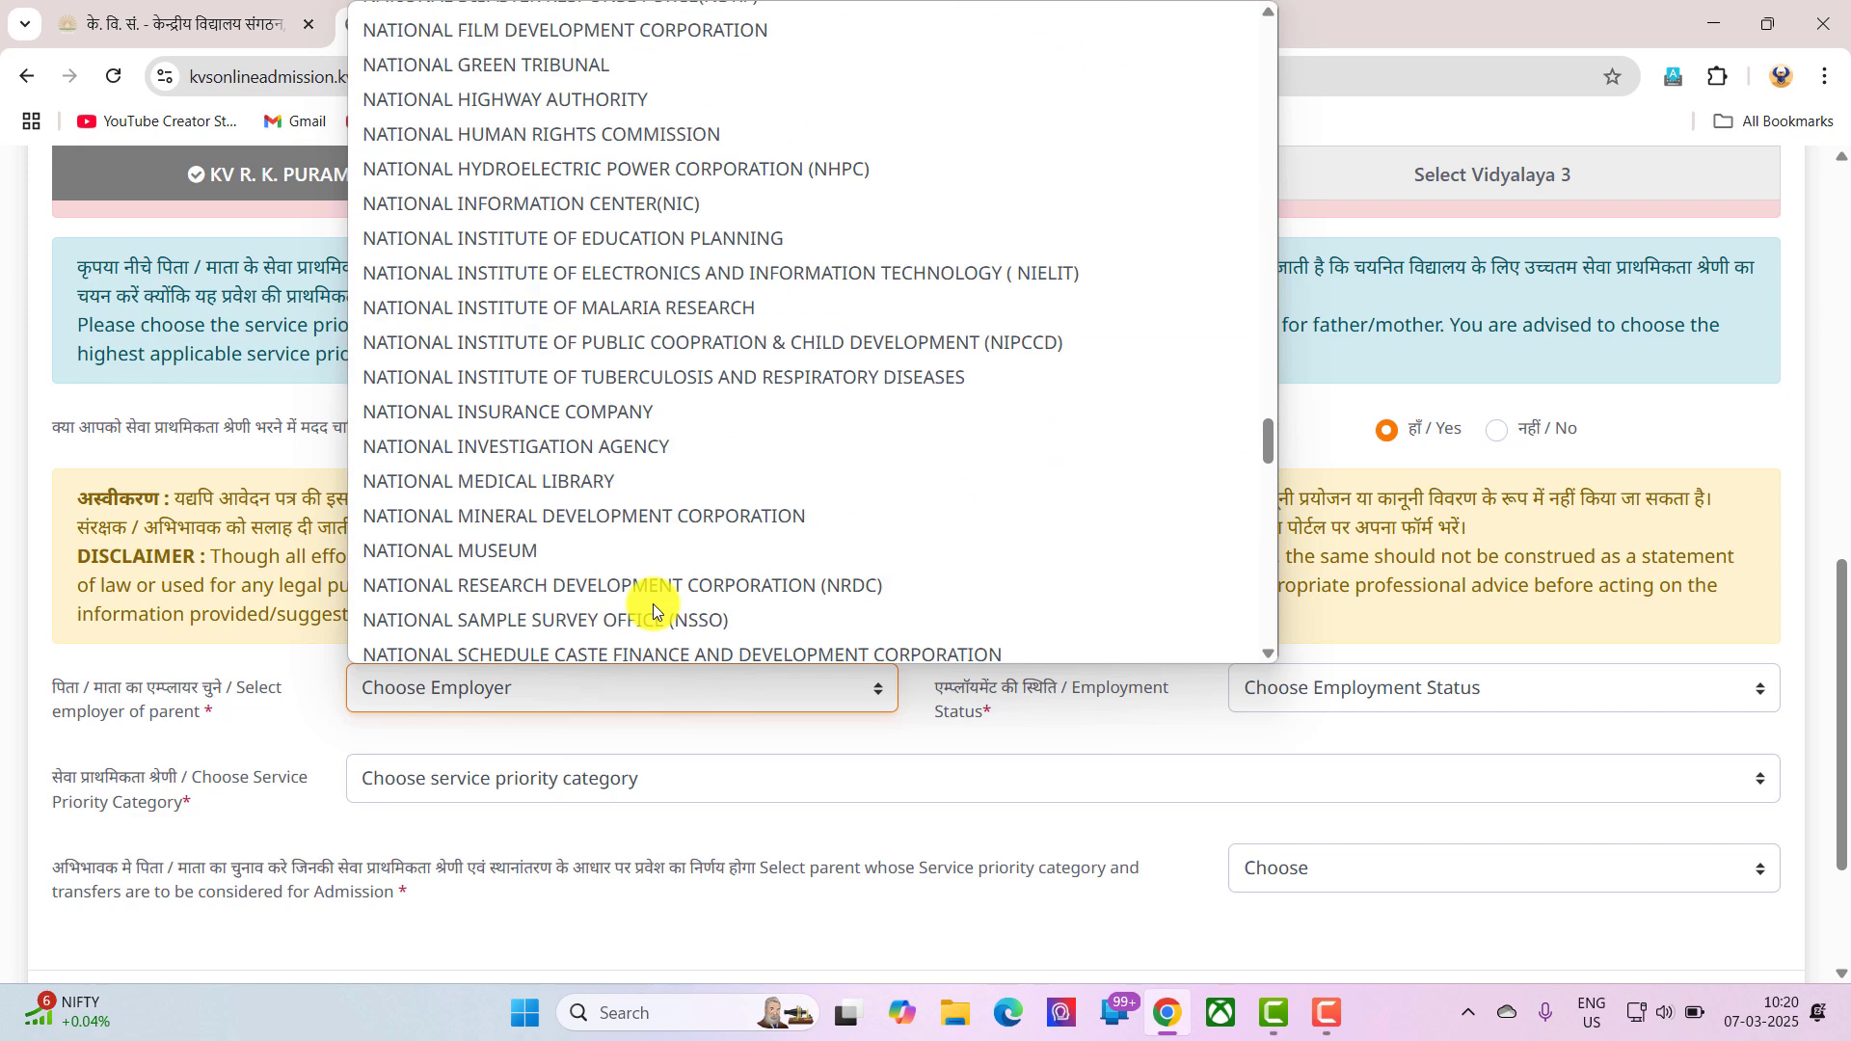
{"action": "scroll", "coordinate": [651, 603], "scroll_direction": "up", "scroll_amount": 20}
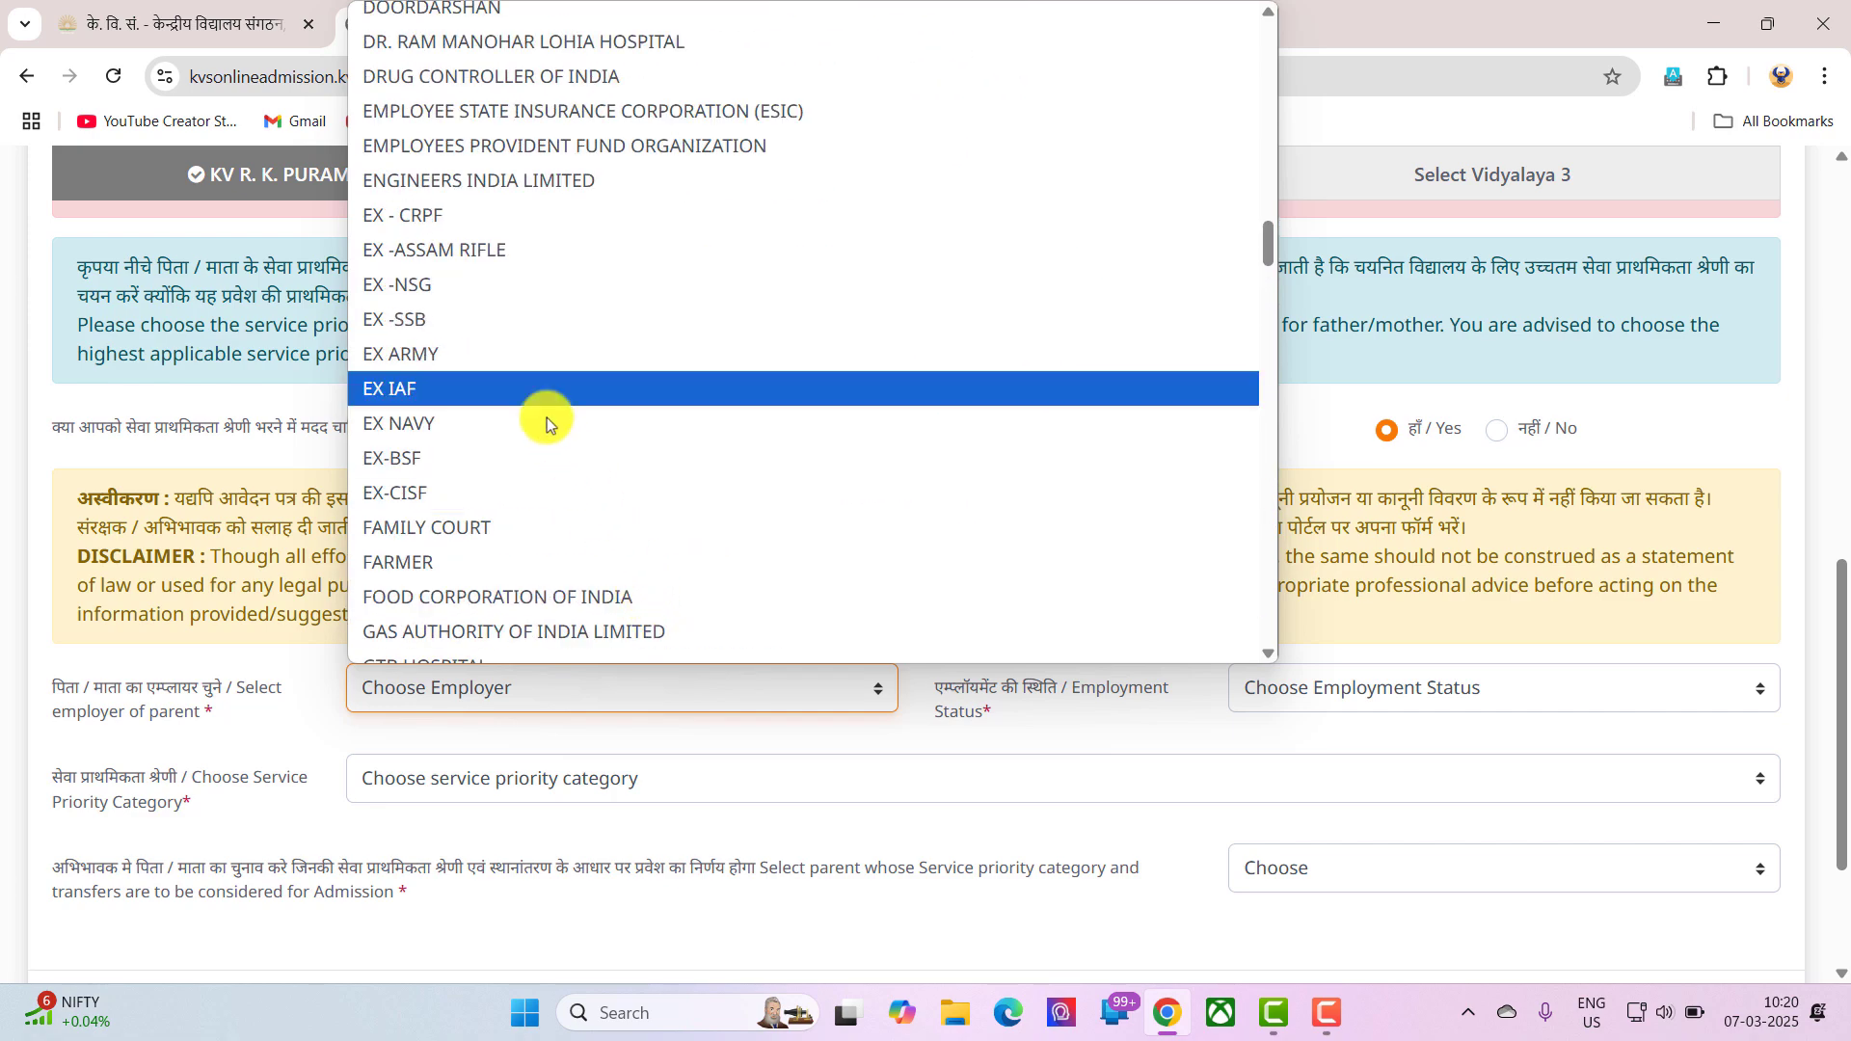
{"action": "scroll", "coordinate": [519, 370], "scroll_direction": "up", "scroll_amount": 8}
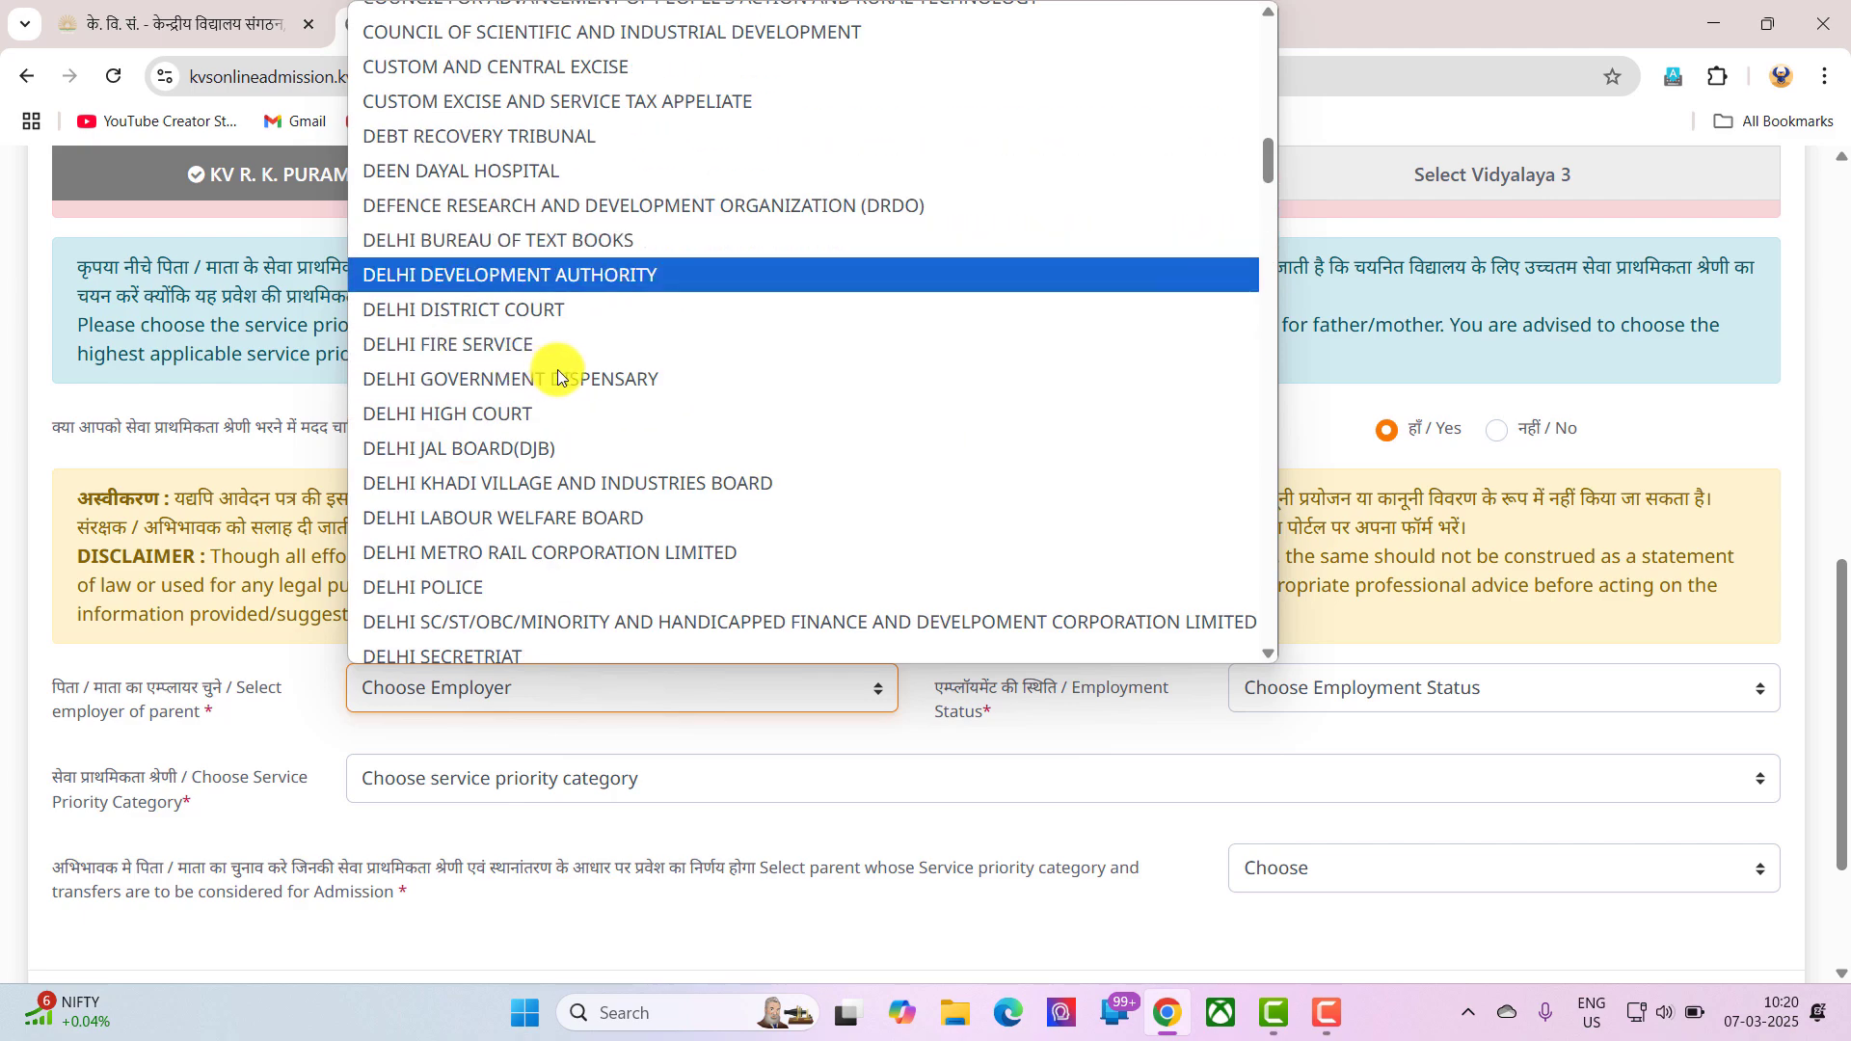
{"action": "scroll", "coordinate": [558, 374], "scroll_direction": "up", "scroll_amount": 12}
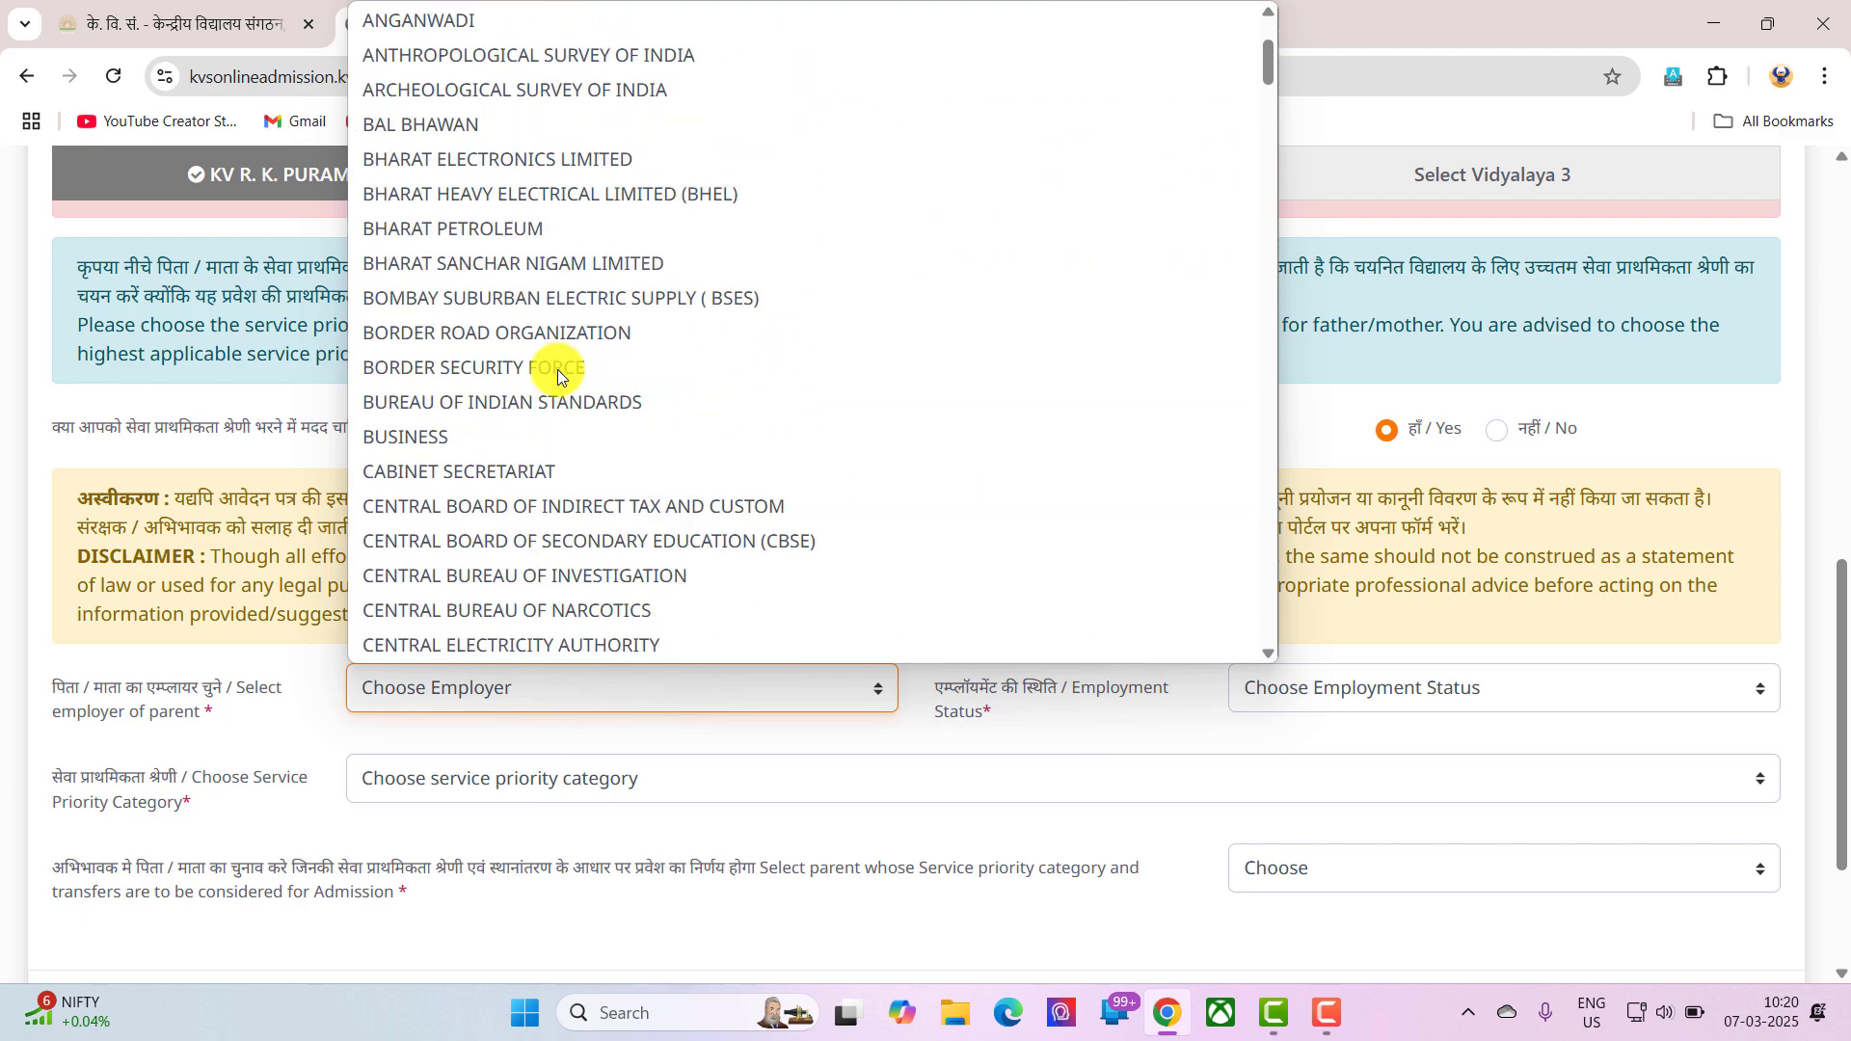
{"action": "scroll", "coordinate": [557, 374], "scroll_direction": "down", "scroll_amount": 12}
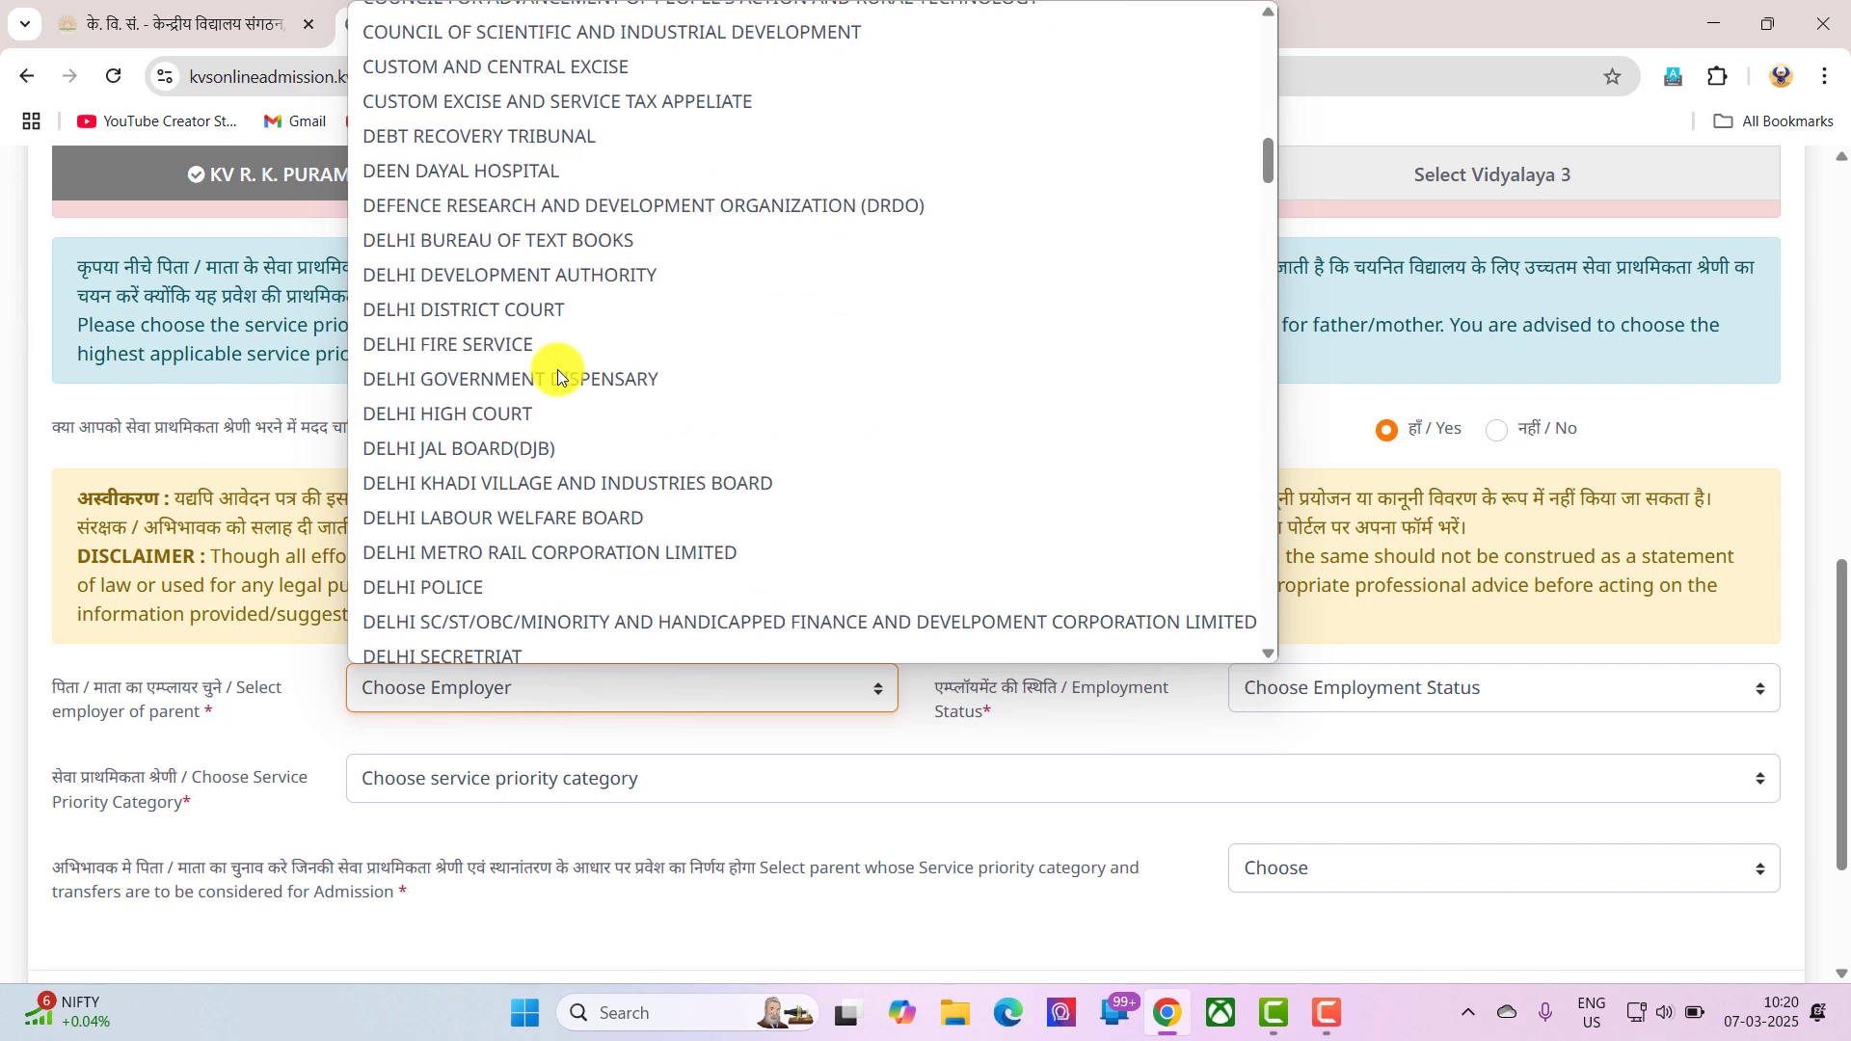
{"action": "left_click", "coordinate": [426, 587]}
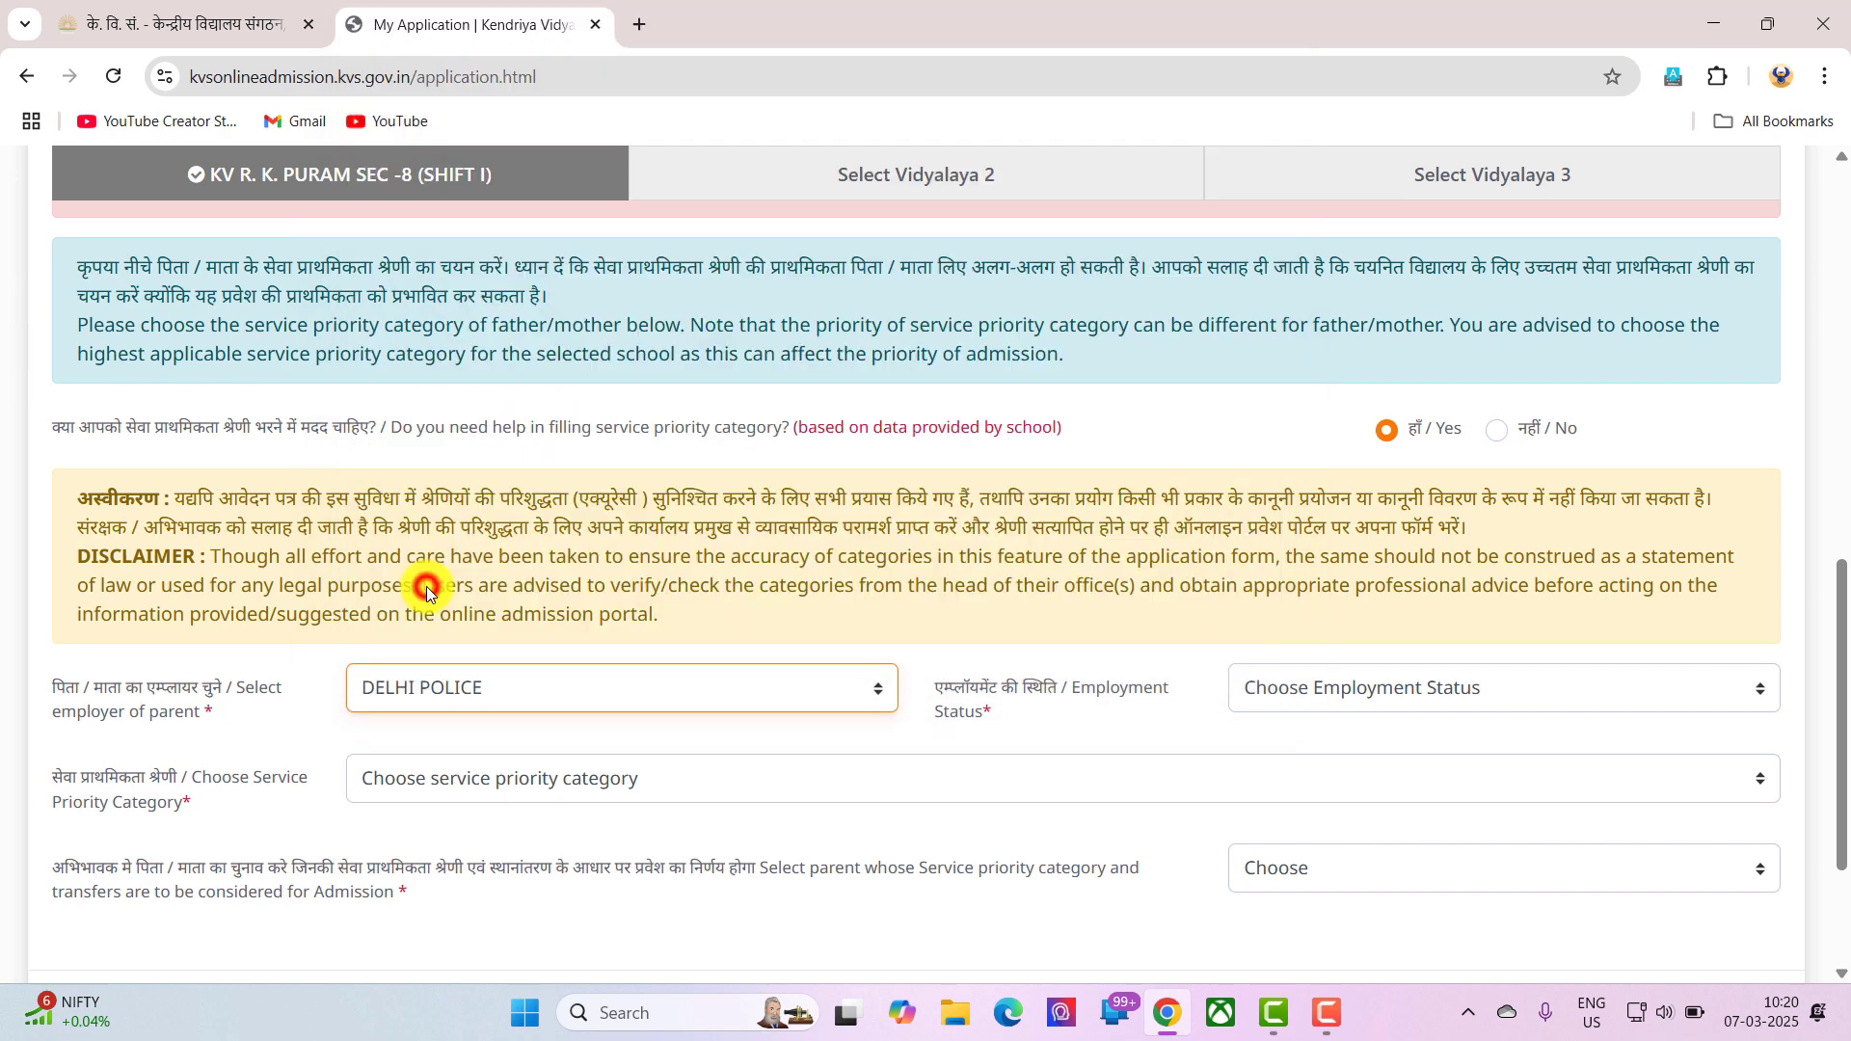
- Set the employment status to Serving (Permanent employee) Parent
{"action": "left_click", "coordinate": [1329, 685]}
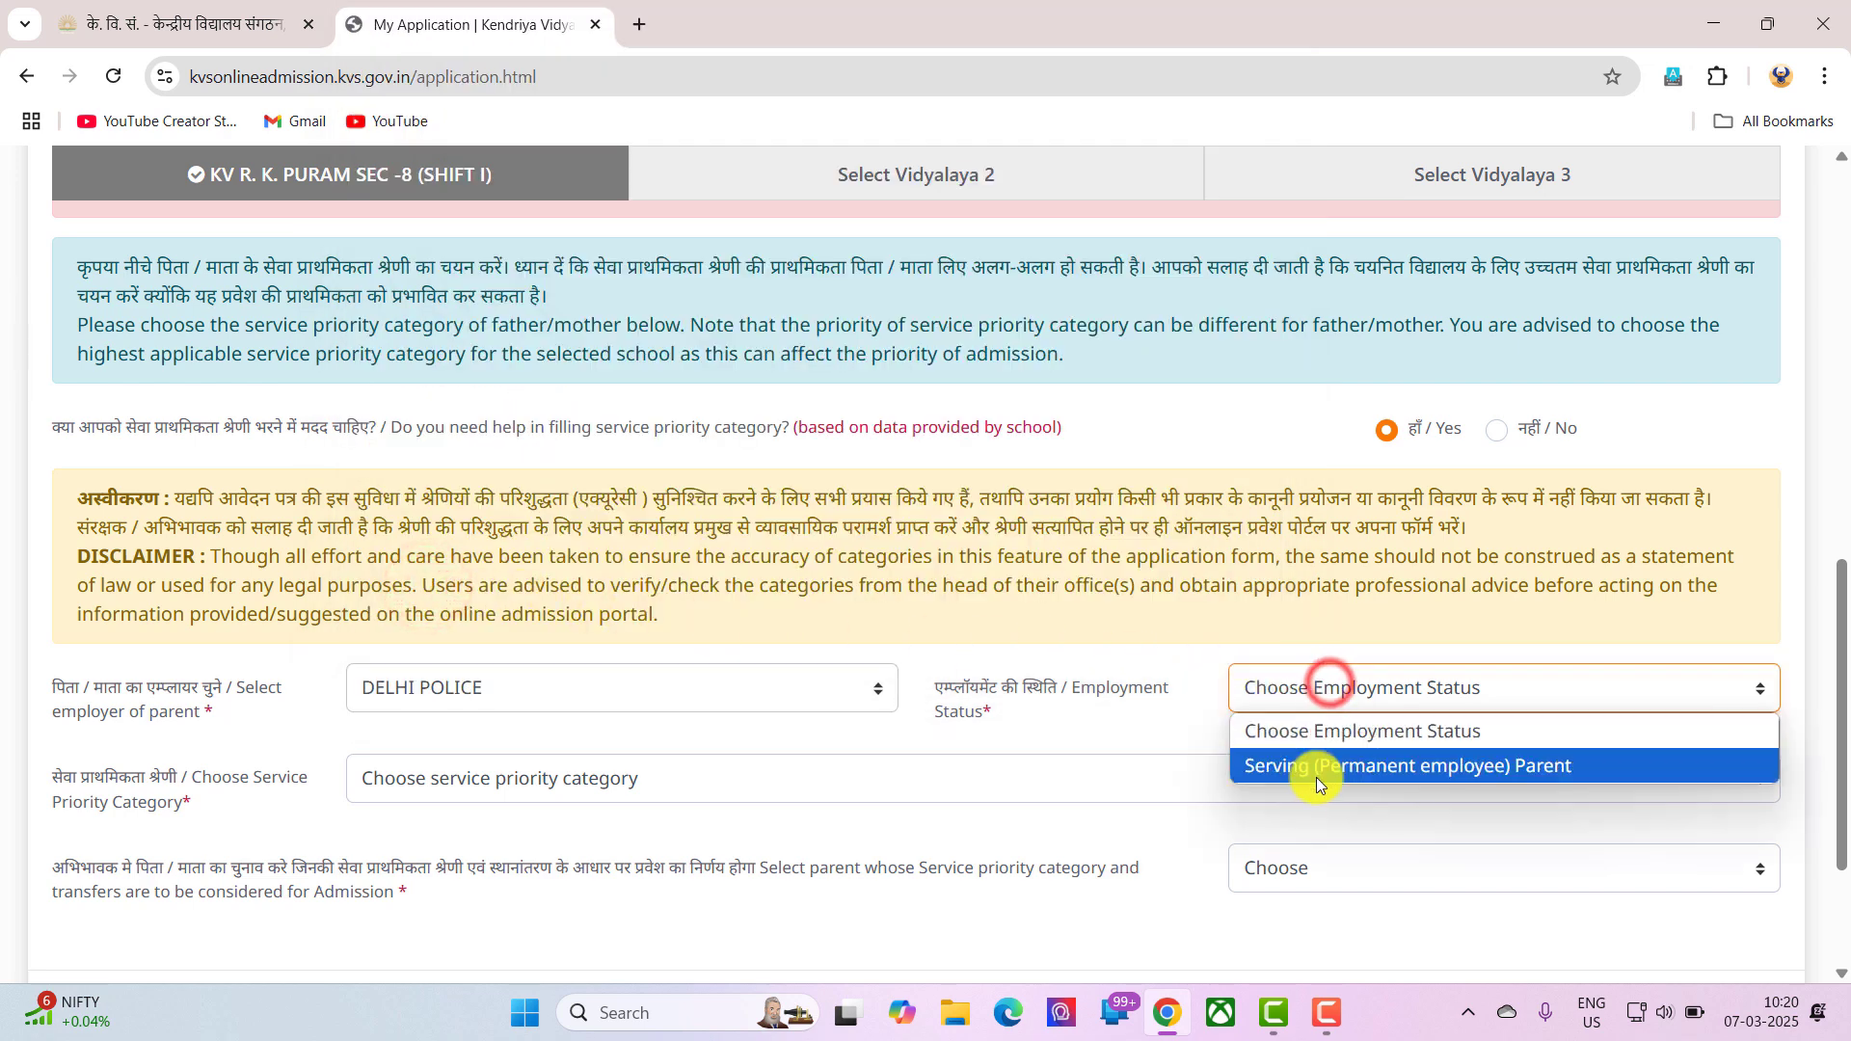
{"action": "left_click", "coordinate": [1374, 768]}
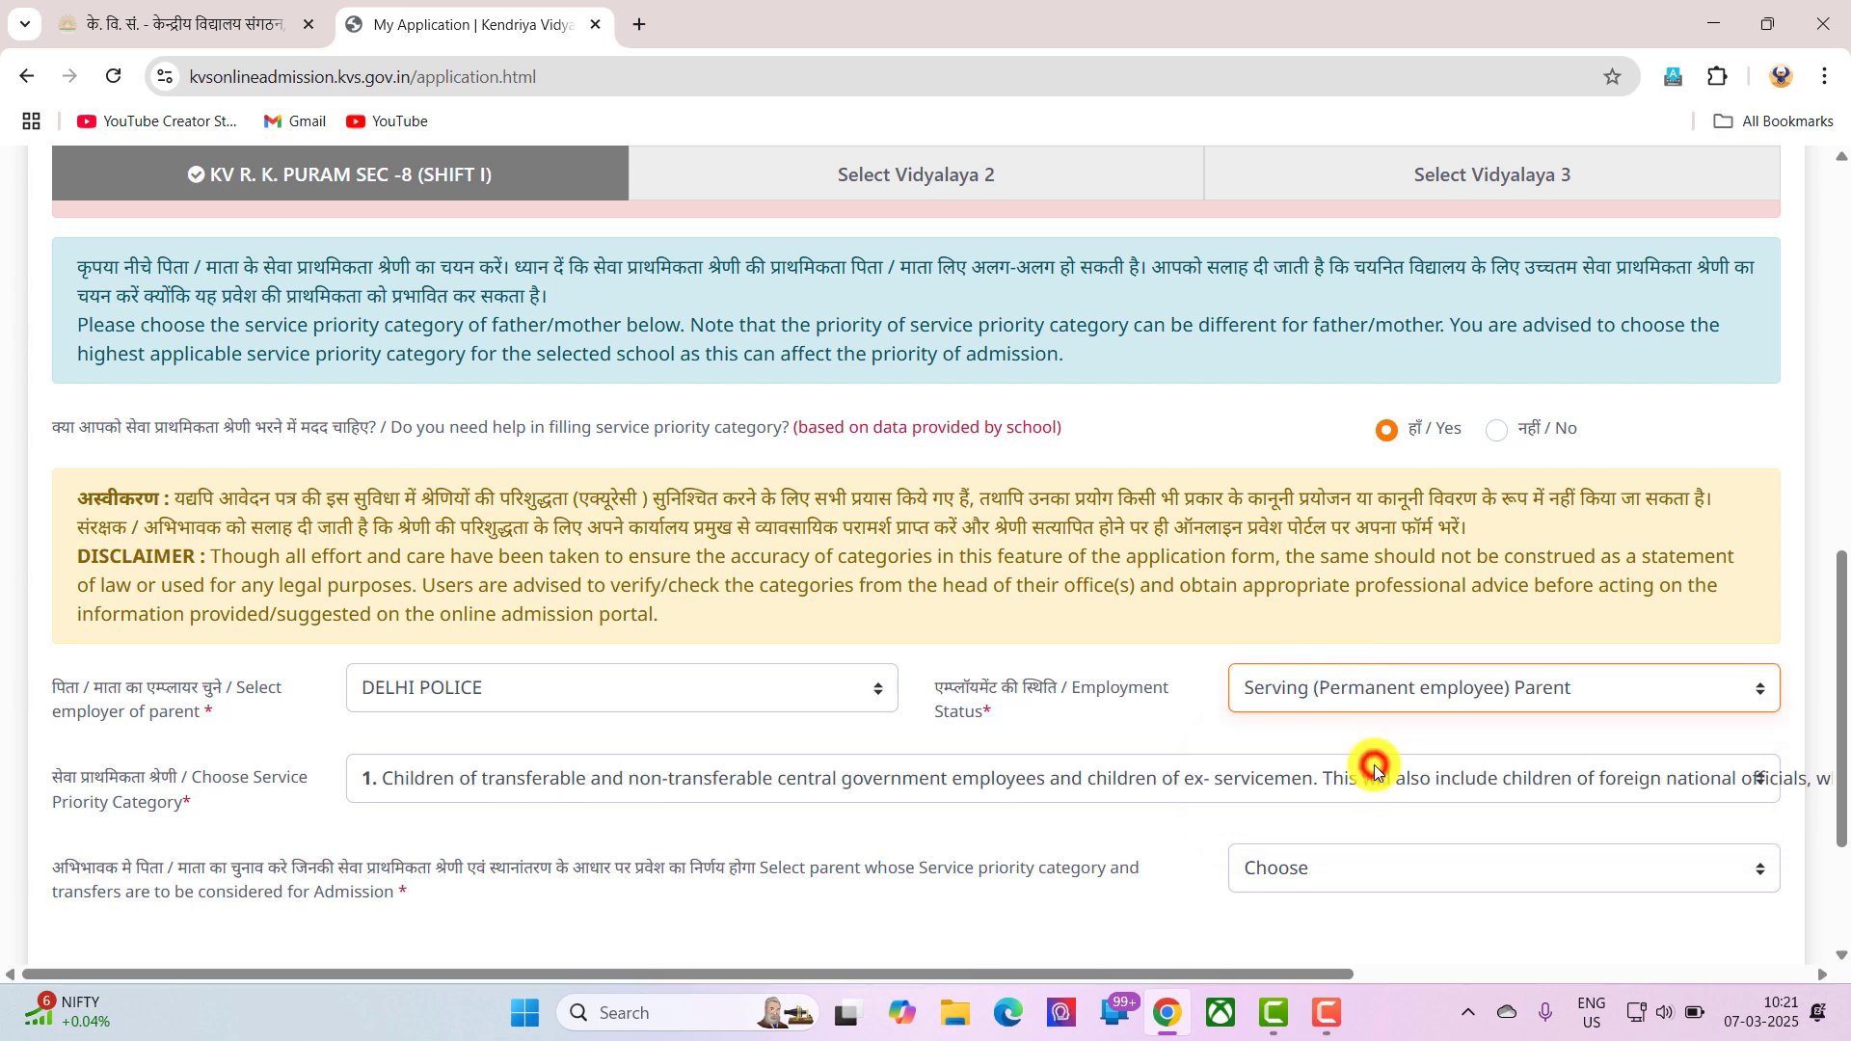
{"action": "scroll", "coordinate": [1374, 770], "scroll_direction": "down", "scroll_amount": 1}
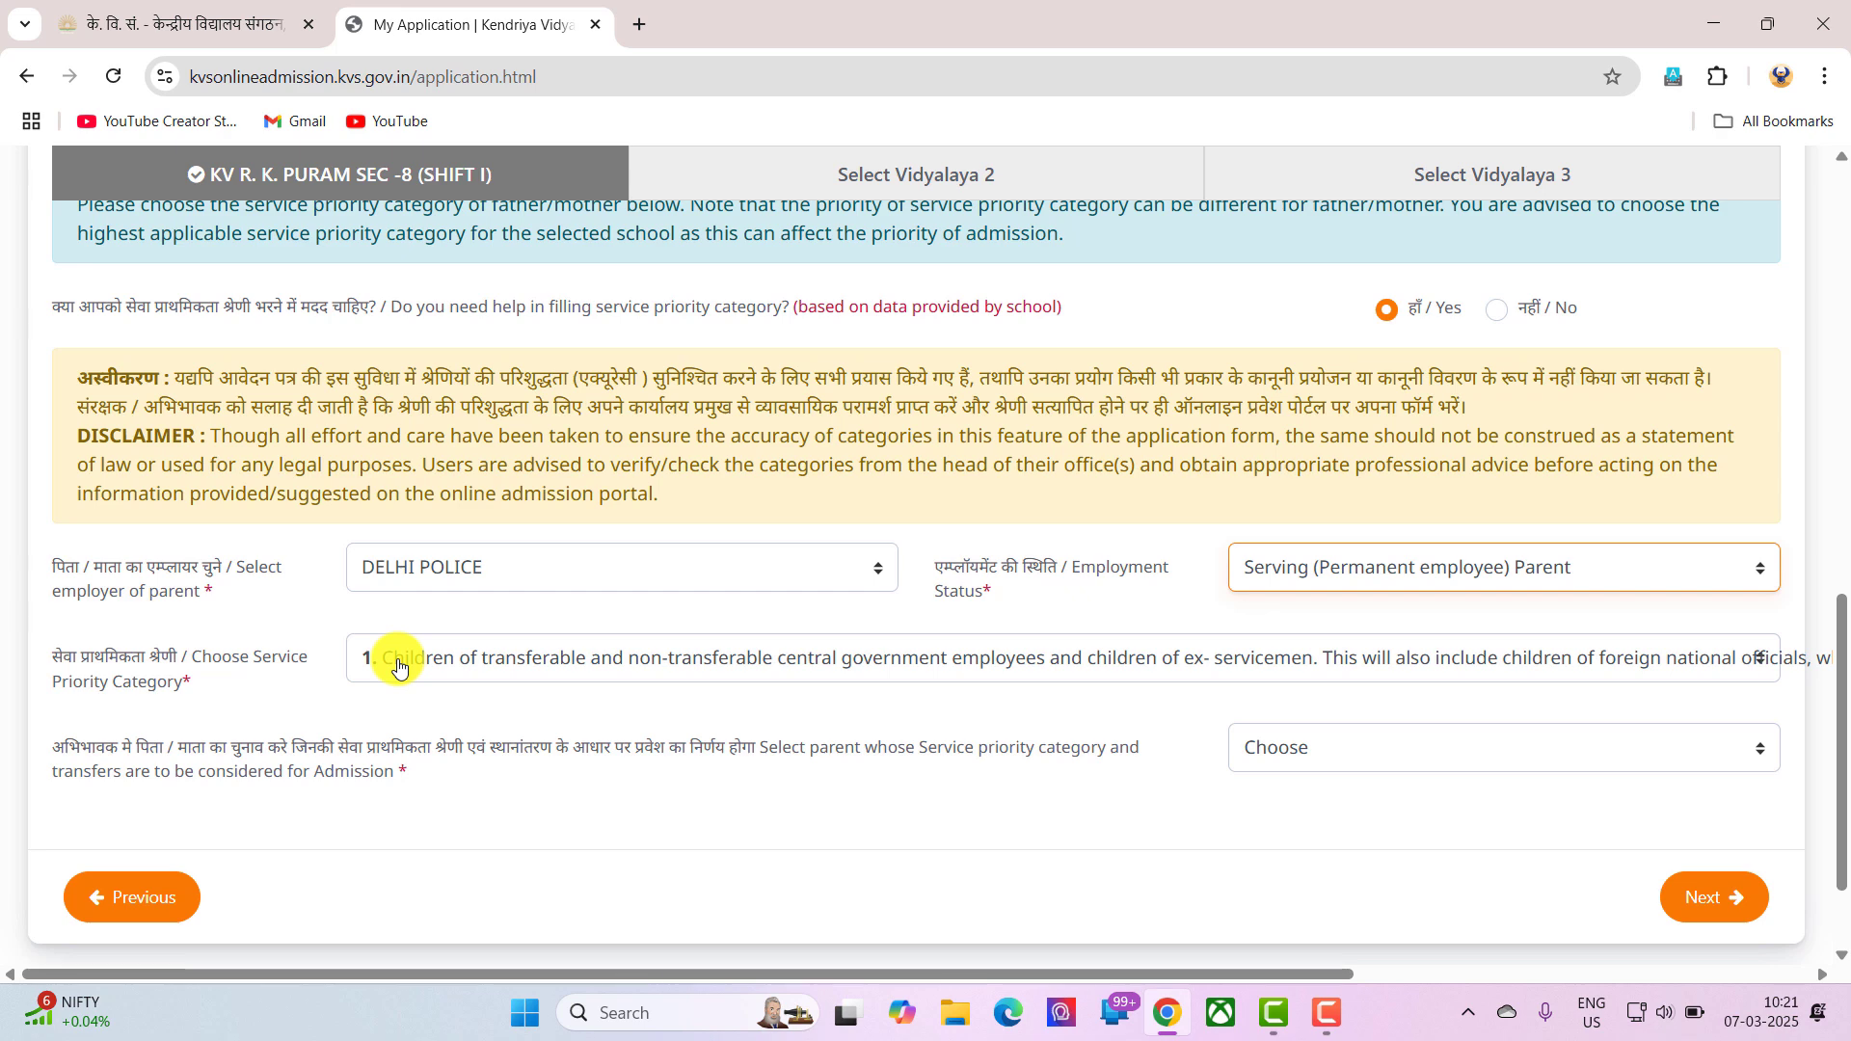
- Try FAMILY COURT, then EX NAVY as employer, each with Serving (Permanent employee) Parent status
{"action": "left_click", "coordinate": [786, 583]}
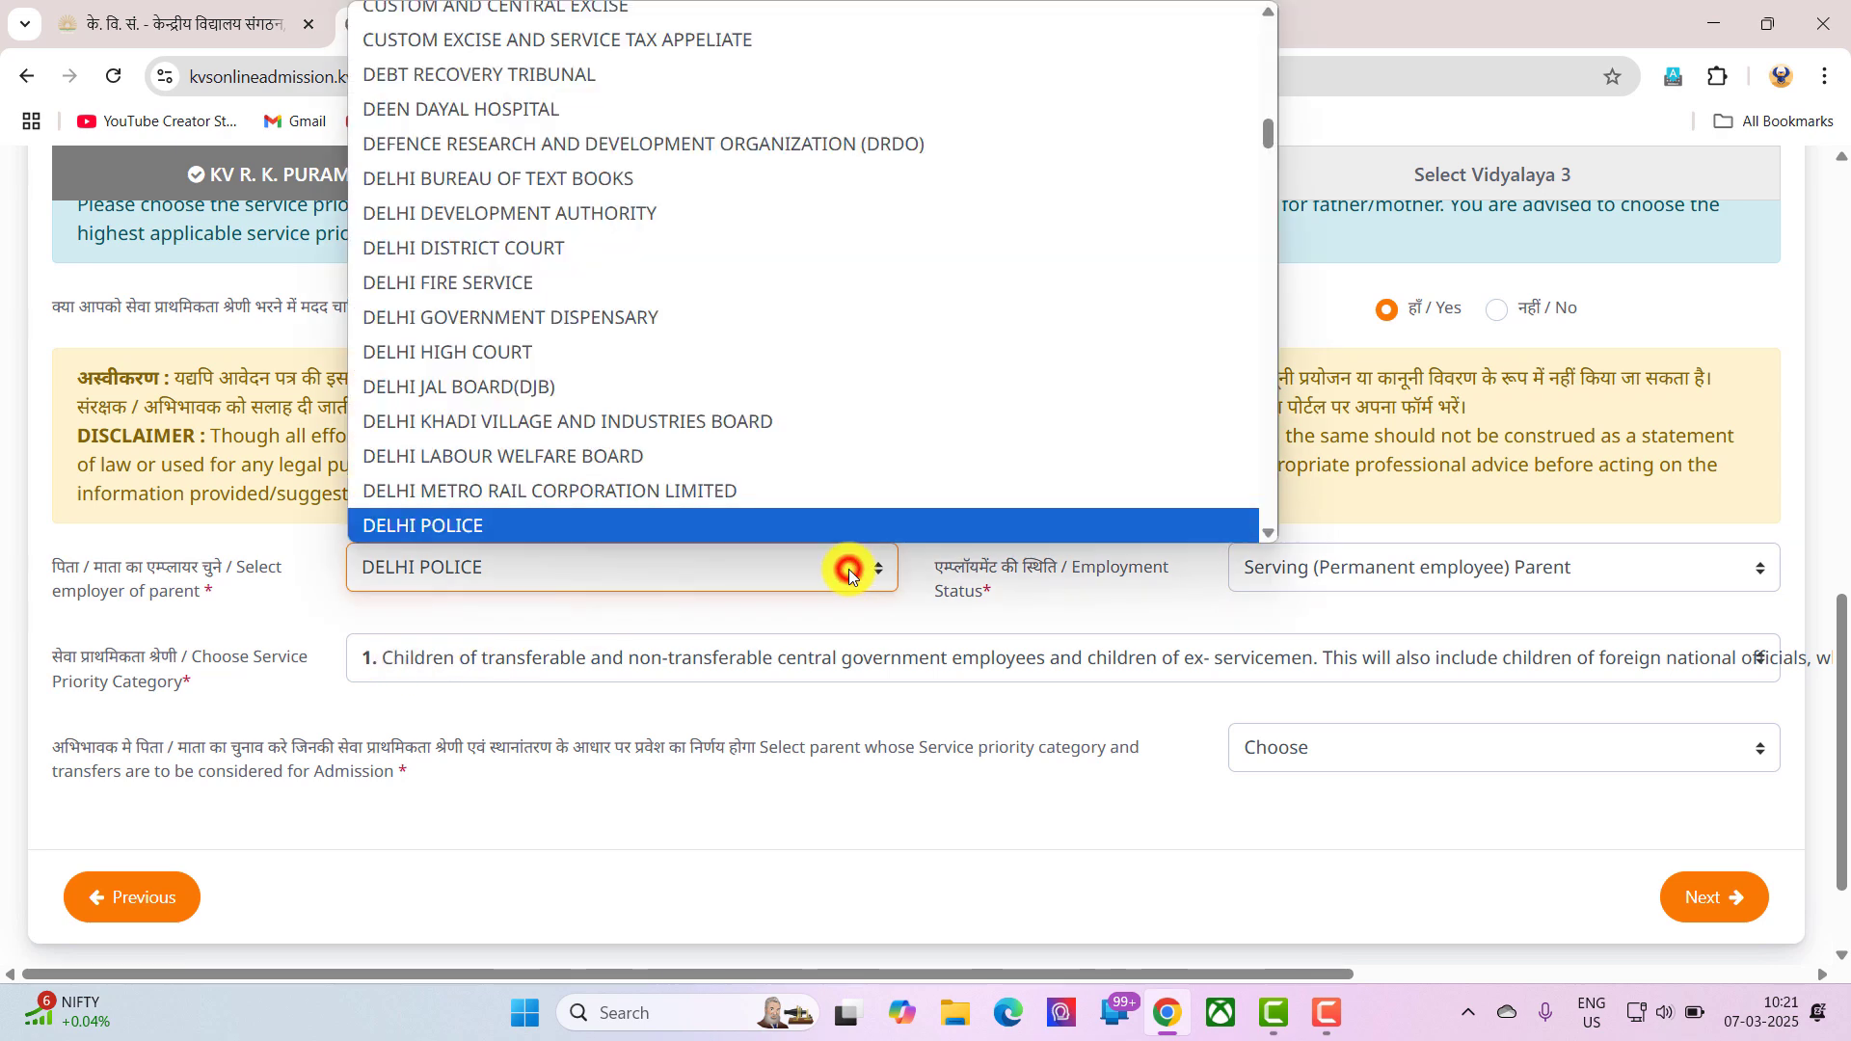
{"action": "scroll", "coordinate": [849, 569], "scroll_direction": "down", "scroll_amount": 6}
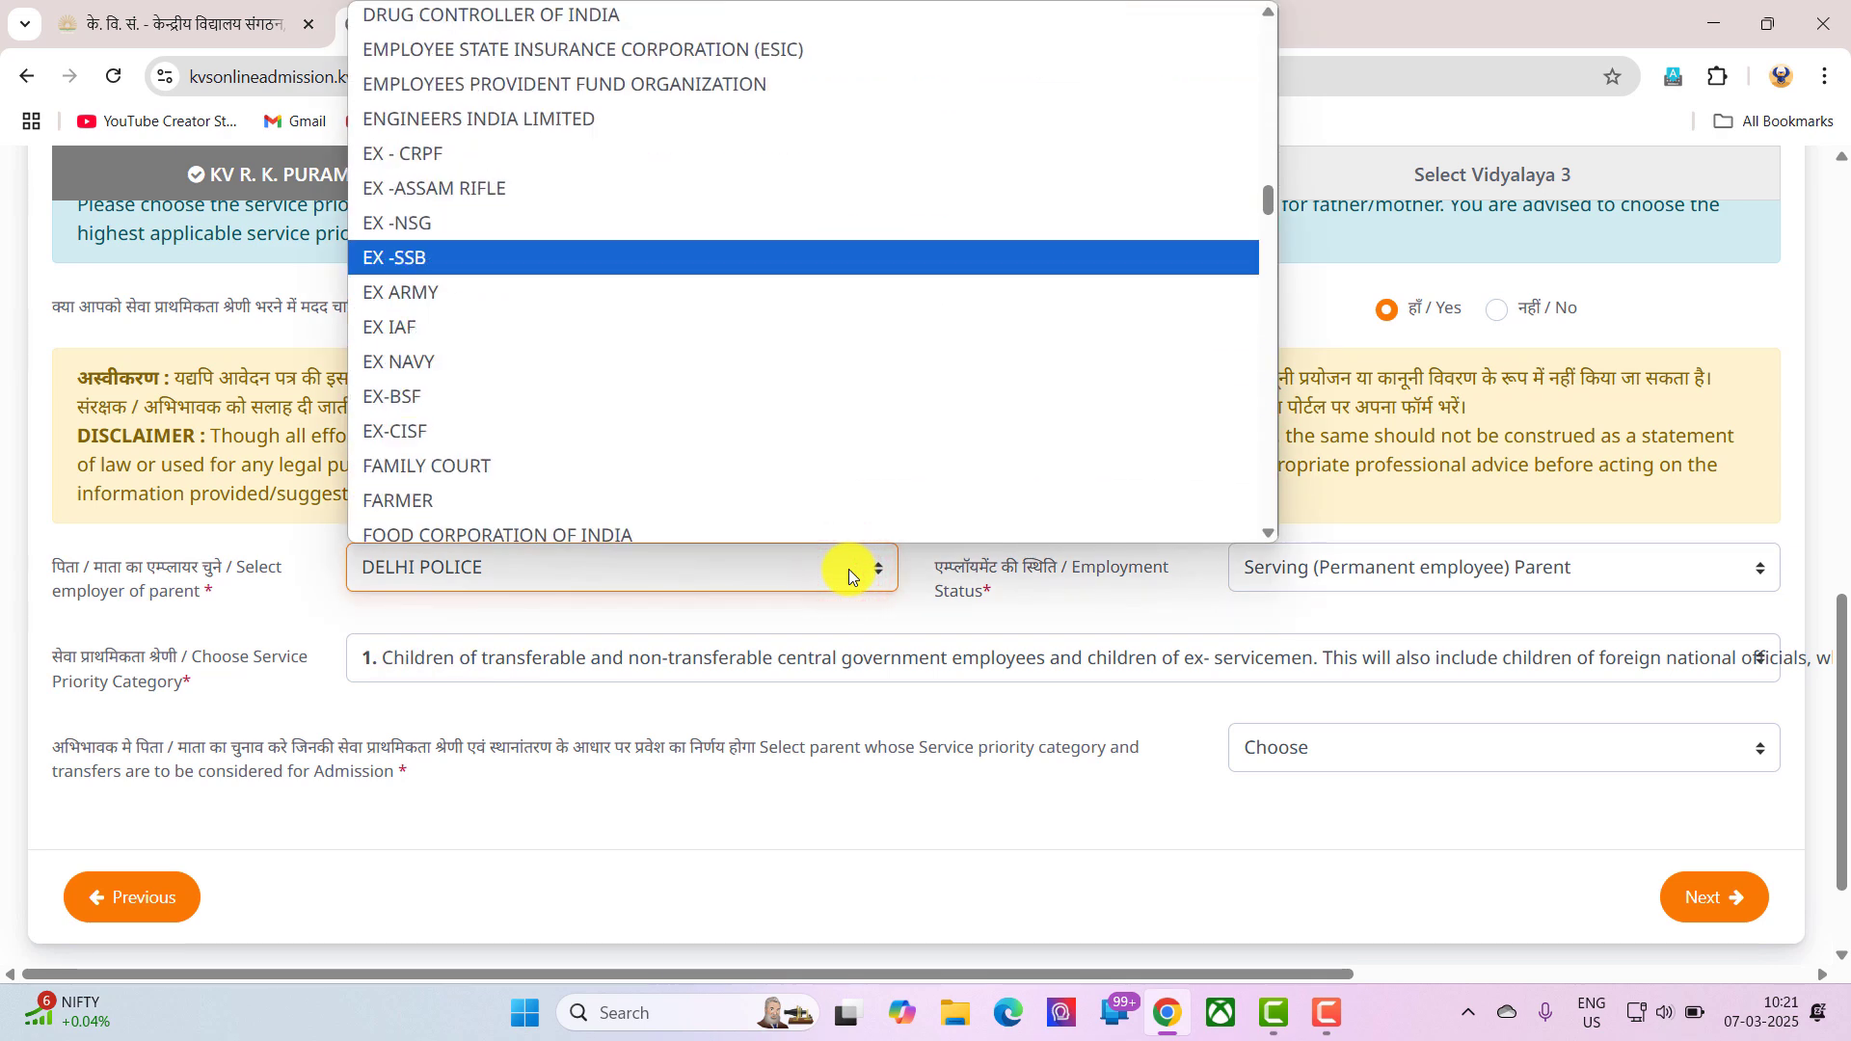
{"action": "left_click", "coordinate": [424, 472]}
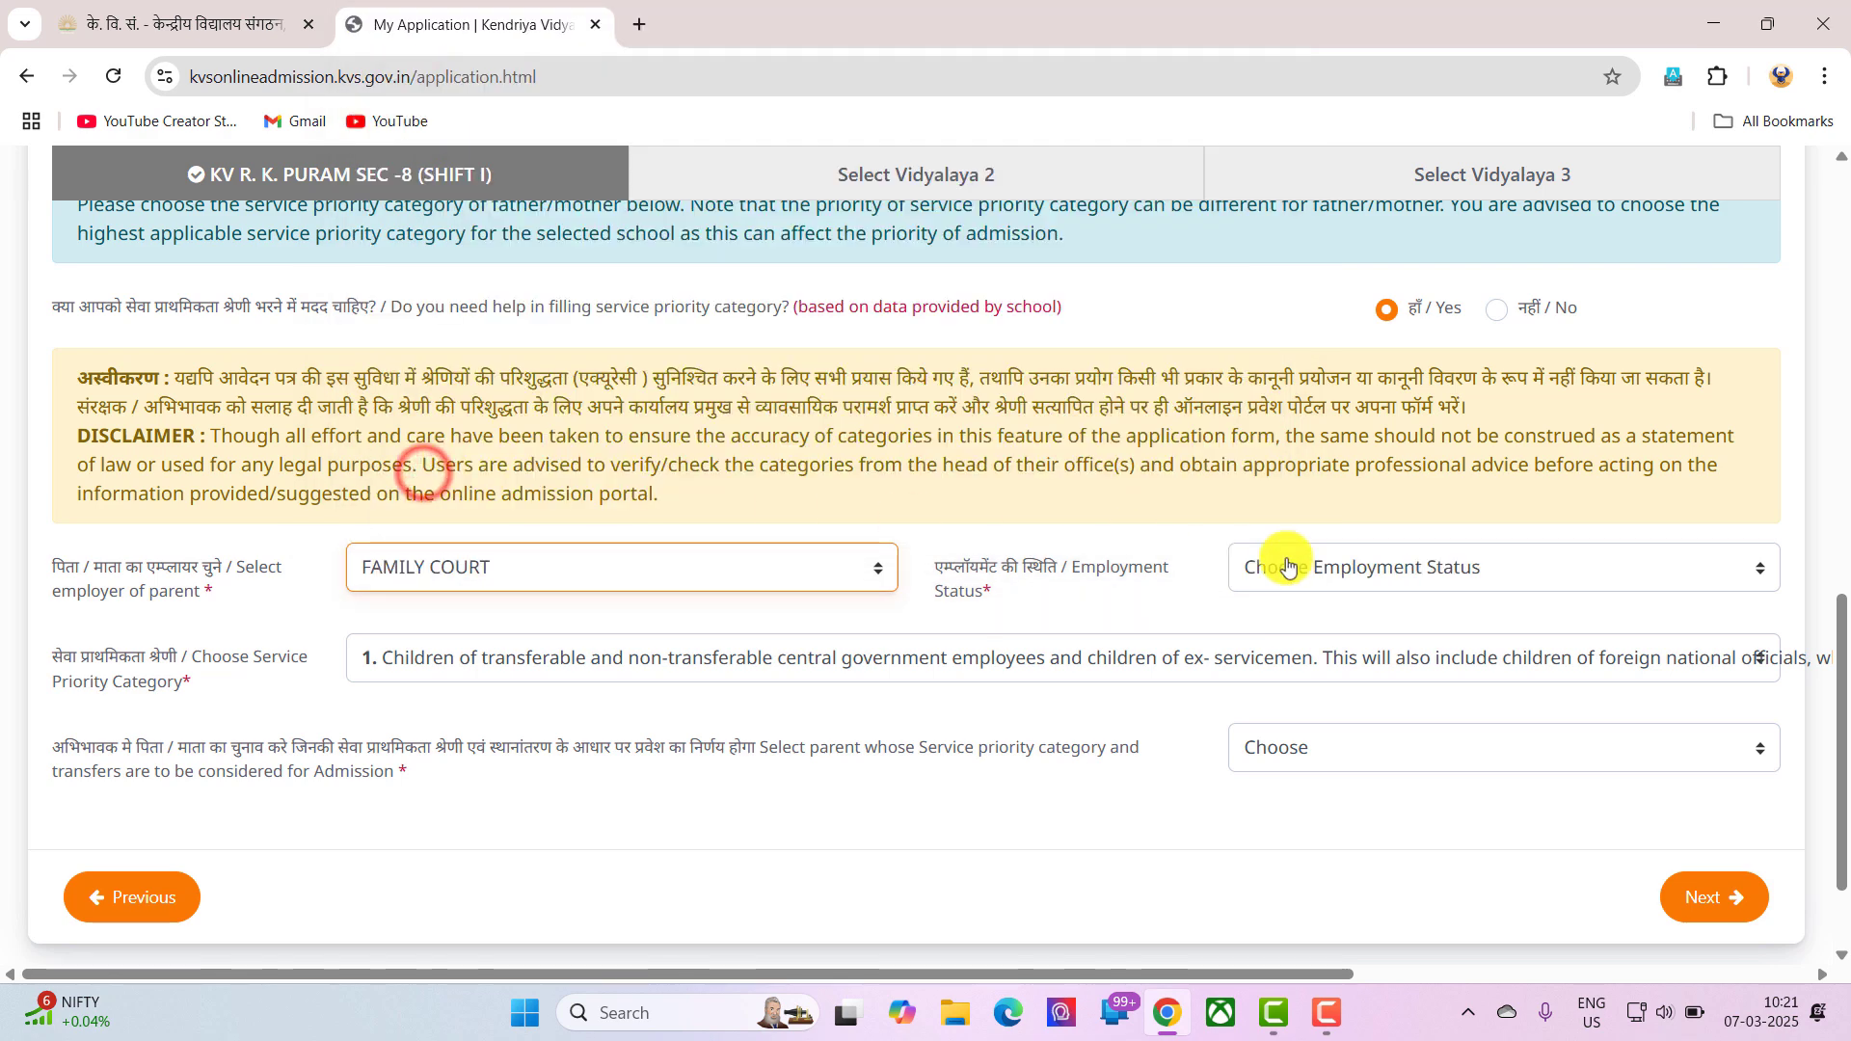
{"action": "left_click", "coordinate": [1391, 567]}
{"action": "left_click", "coordinate": [1387, 639]}
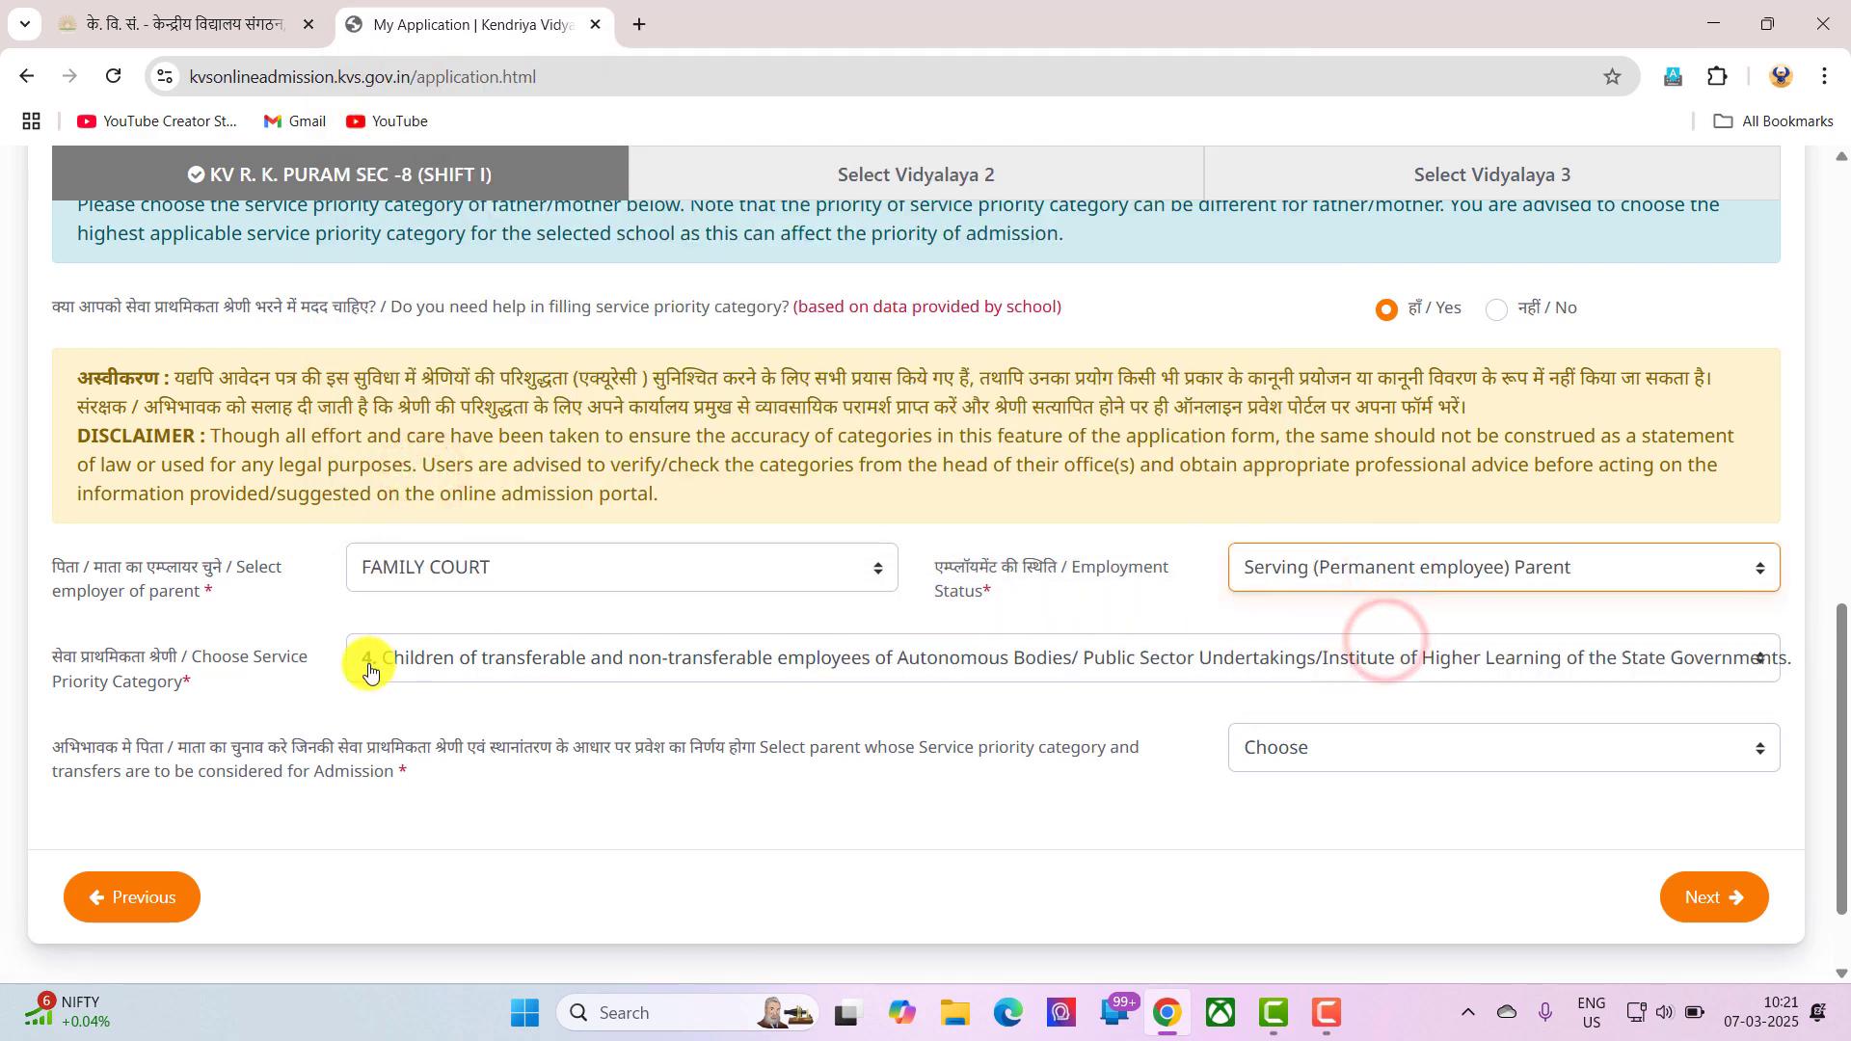
{"action": "left_click", "coordinate": [483, 551]}
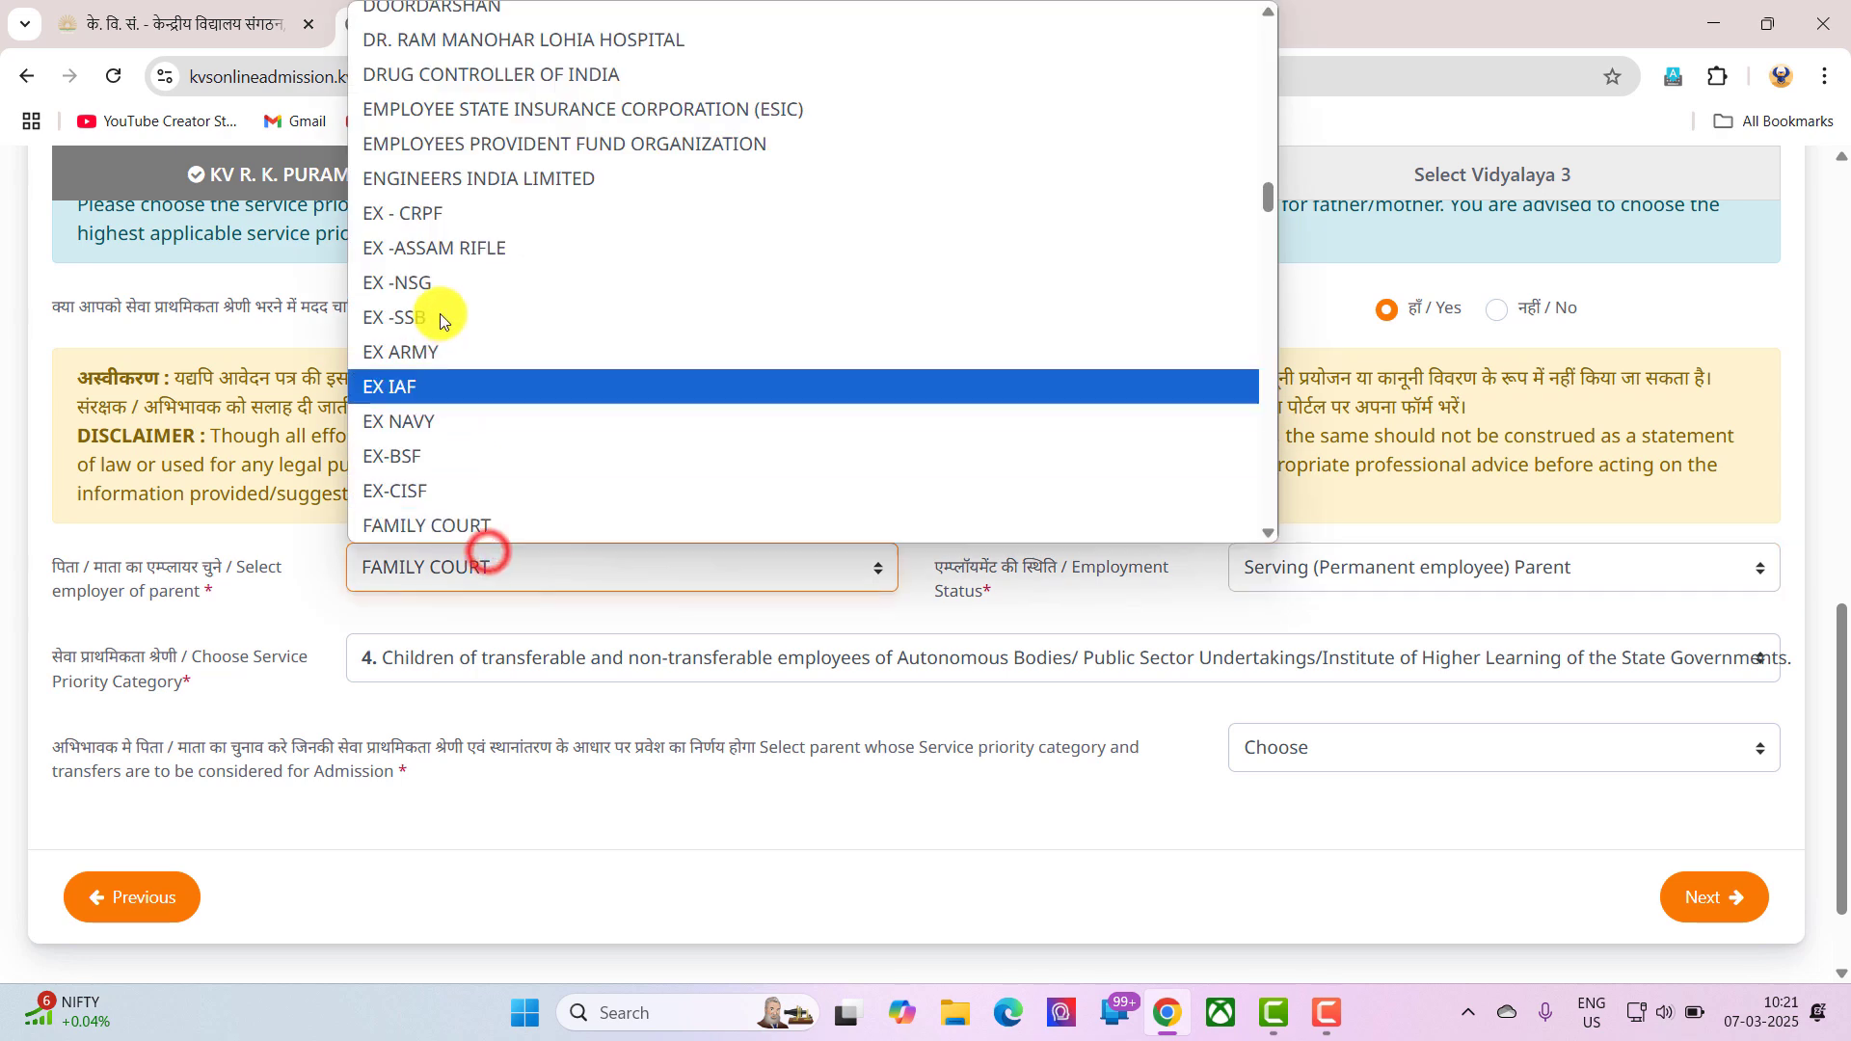
{"action": "key", "text": "Down"}
{"action": "key", "text": "Down"}
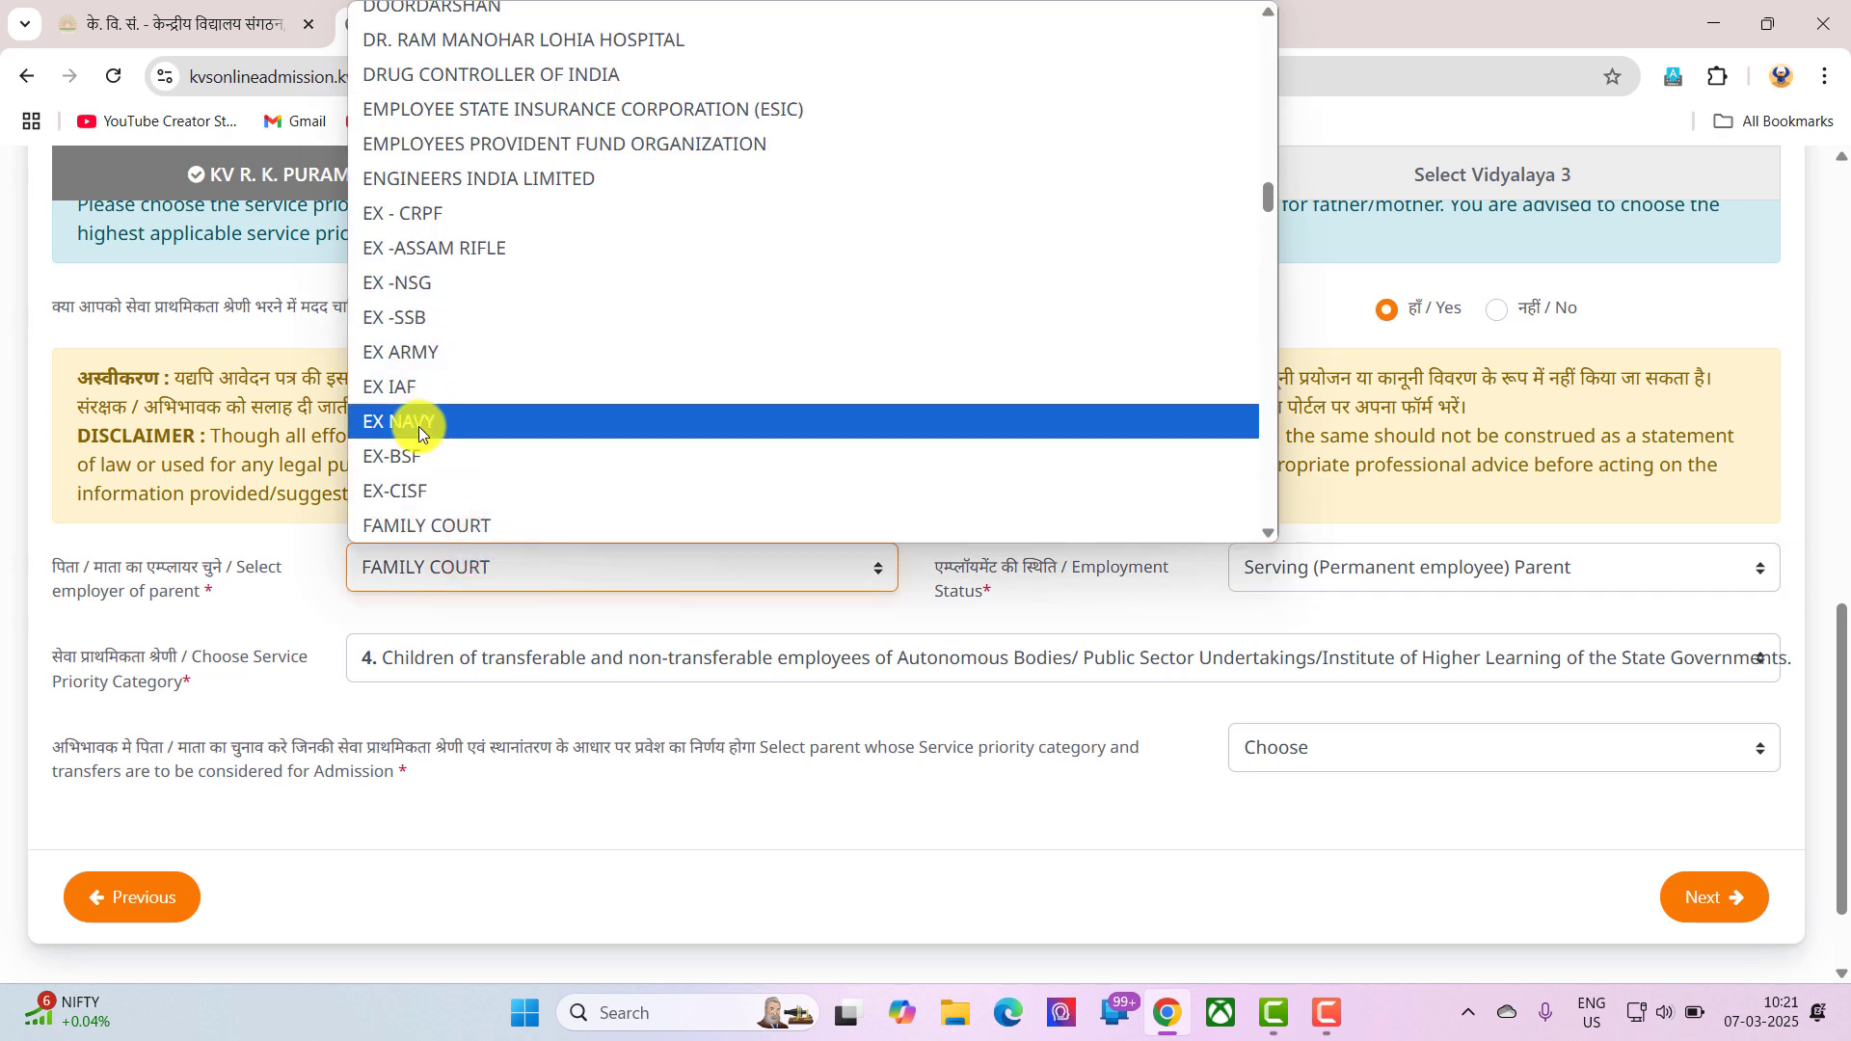
{"action": "left_click", "coordinate": [418, 426]}
{"action": "left_click", "coordinate": [1331, 567]}
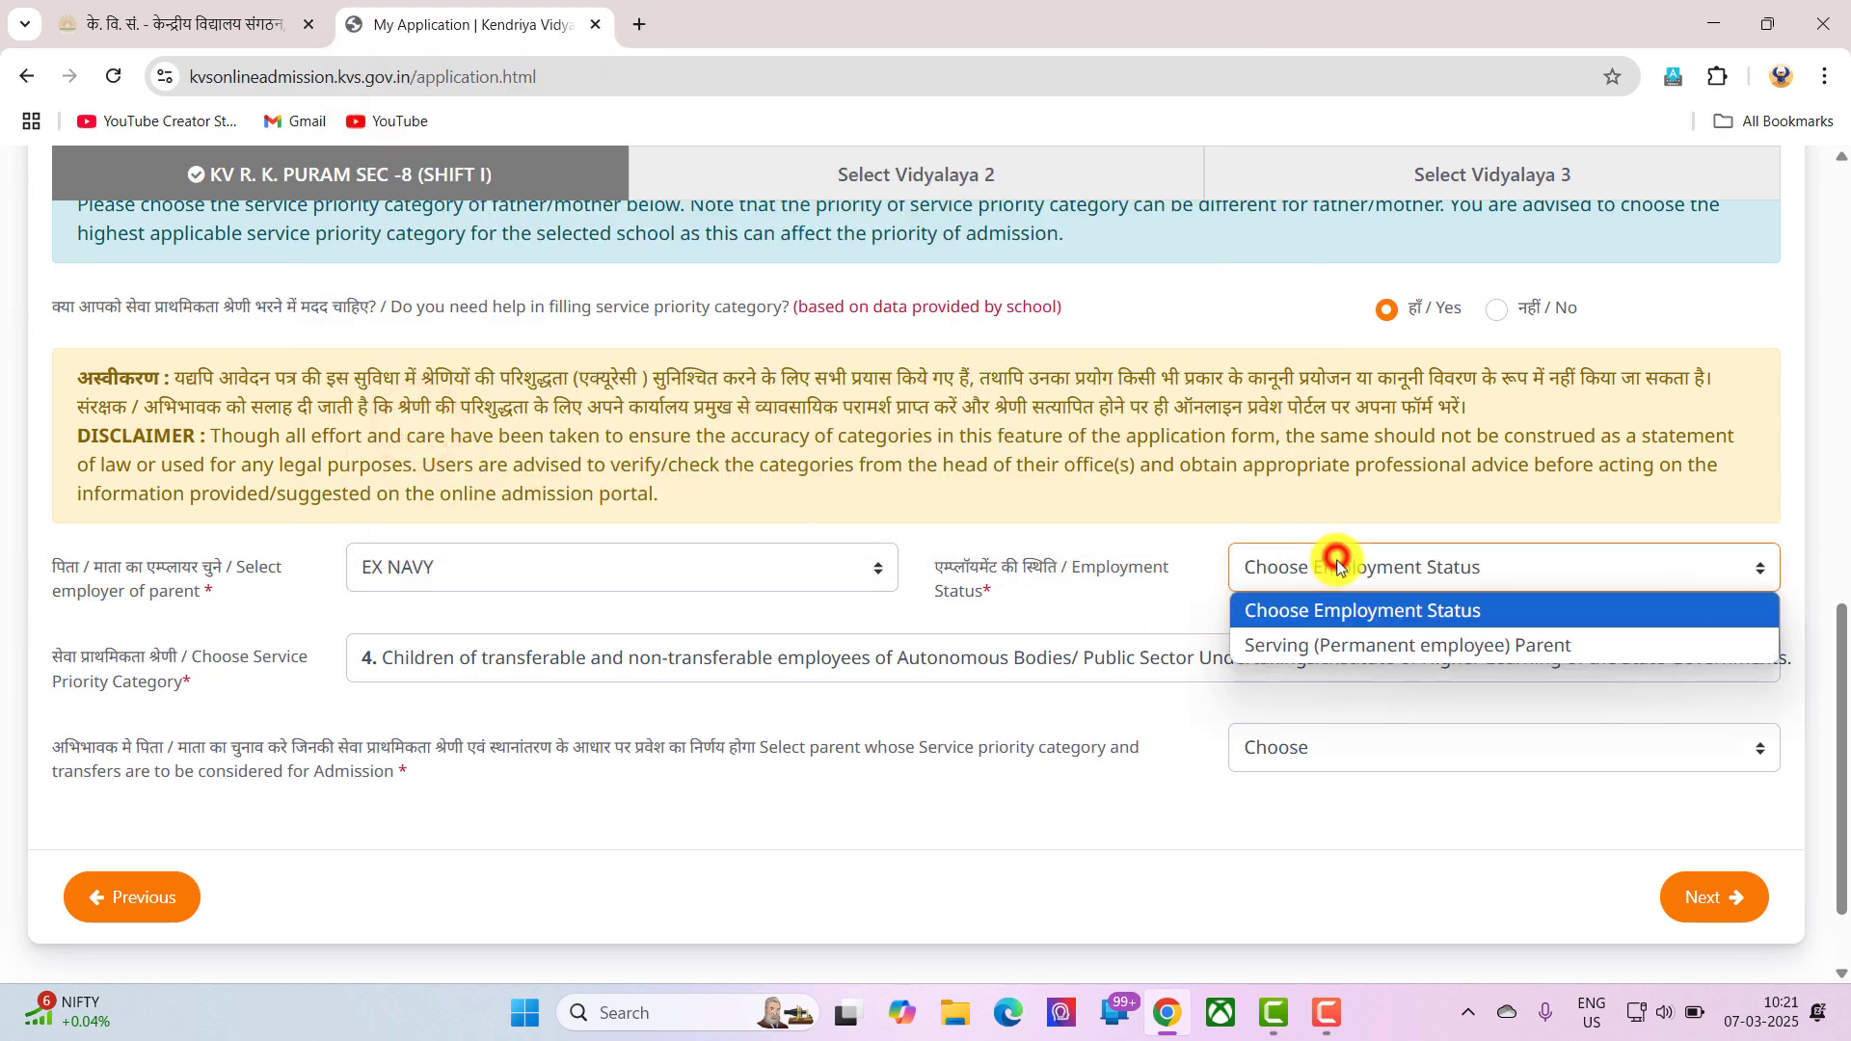
{"action": "left_click", "coordinate": [1343, 644]}
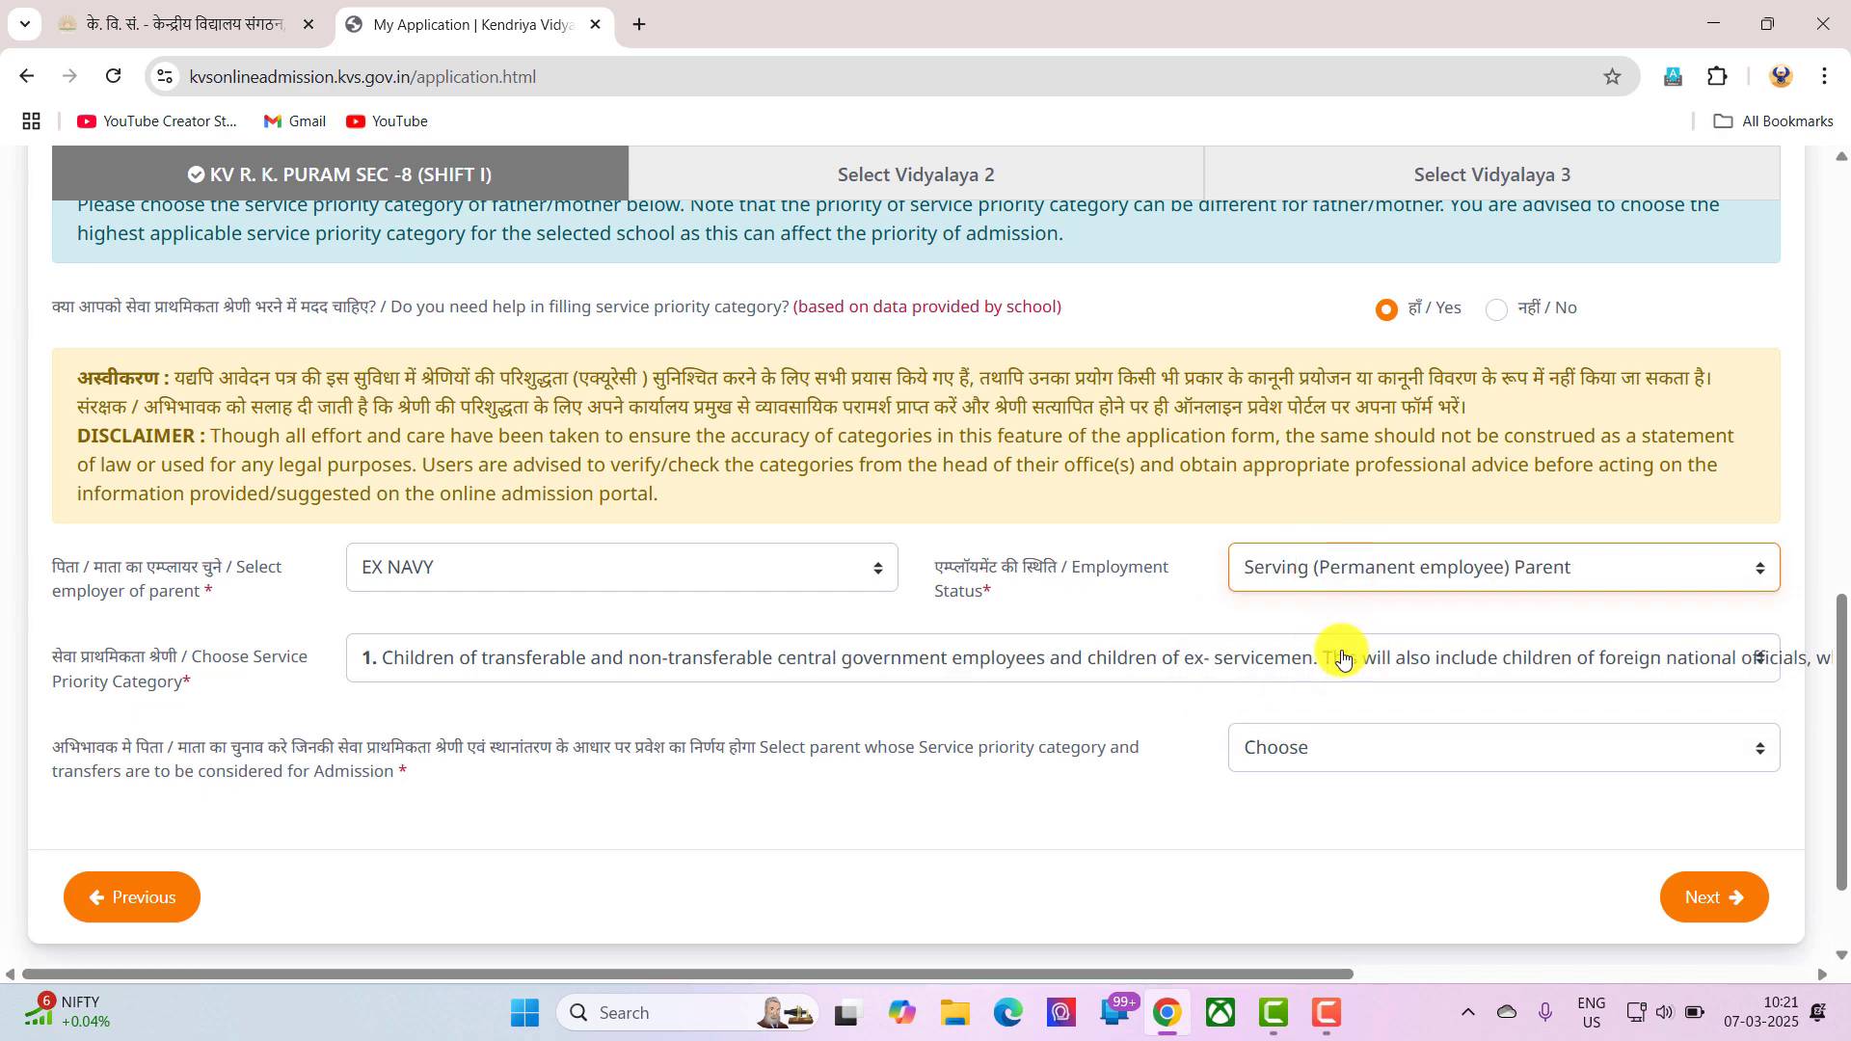
- Try INDIAN POST OFFICE, then INDIAN AIR FORCE as employer with Serving (Permanent employee) status
{"action": "left_click", "coordinate": [534, 565]}
{"action": "scroll", "coordinate": [523, 332], "scroll_direction": "down", "scroll_amount": 10}
{"action": "scroll", "coordinate": [522, 332], "scroll_direction": "up", "scroll_amount": 3}
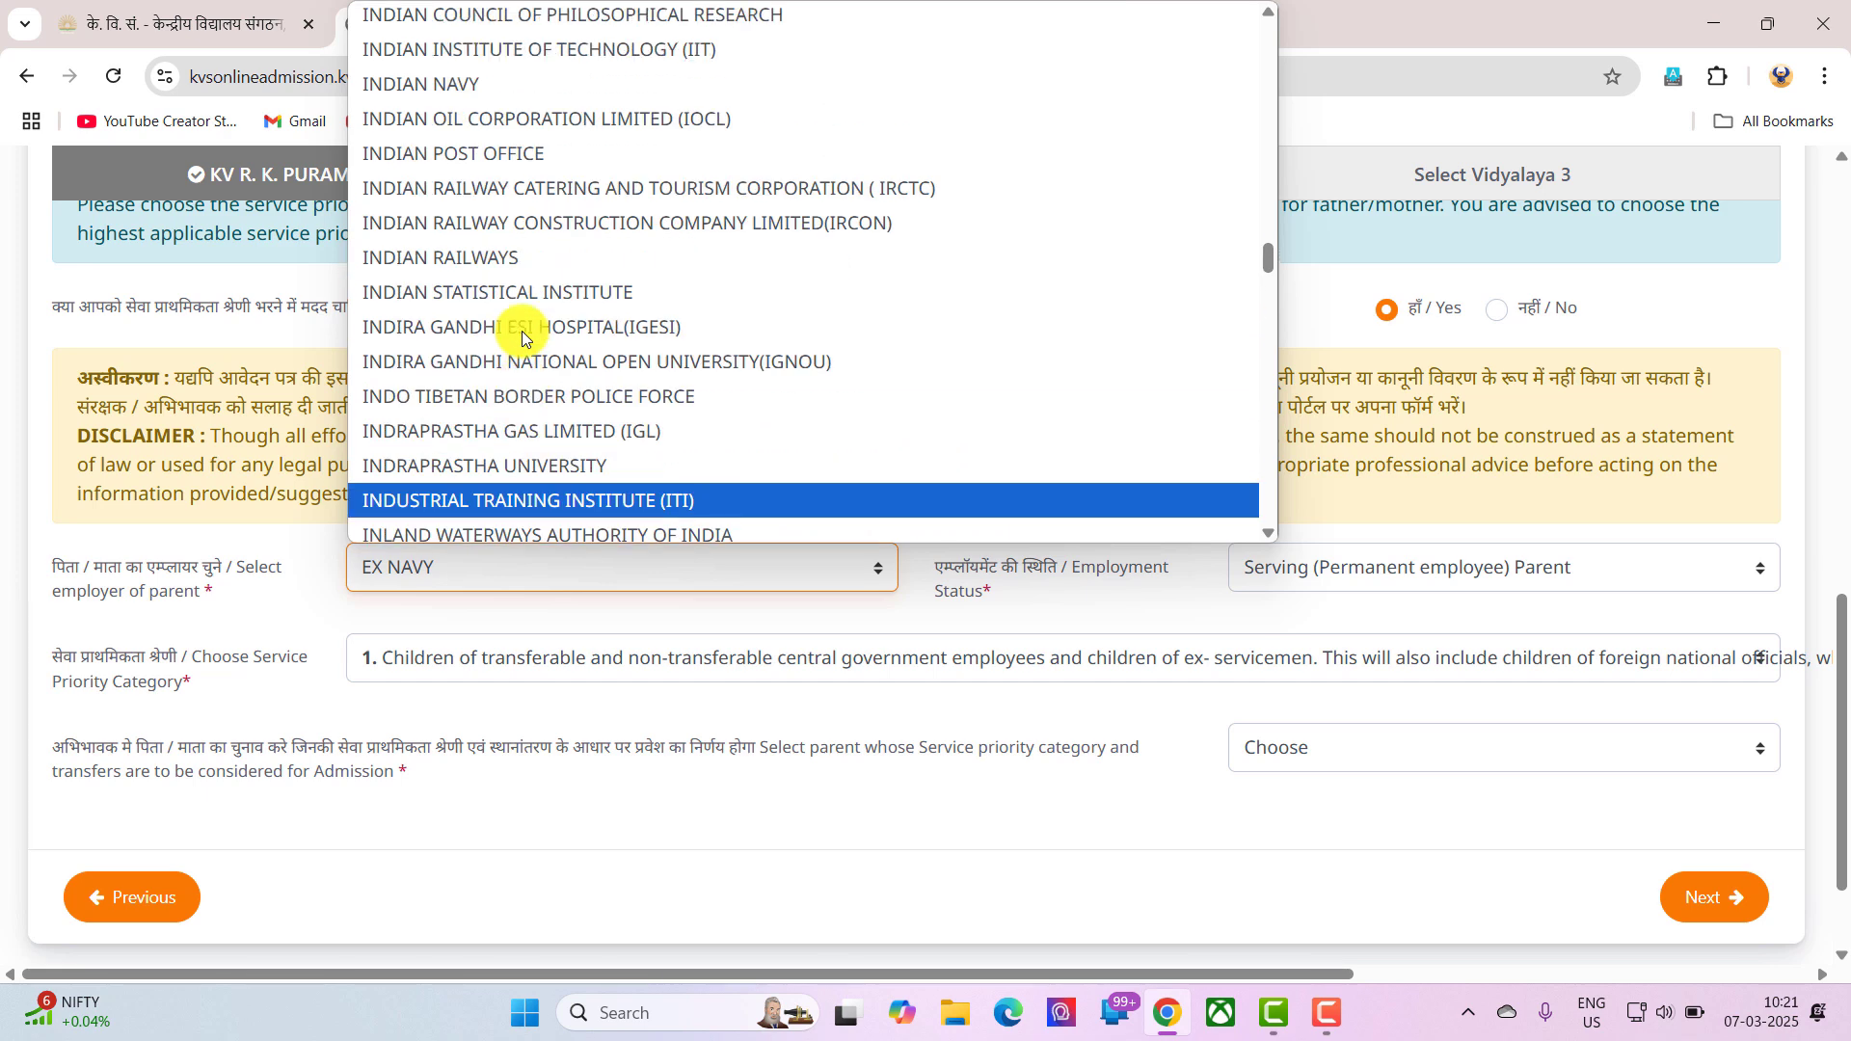
{"action": "left_click", "coordinate": [451, 156]}
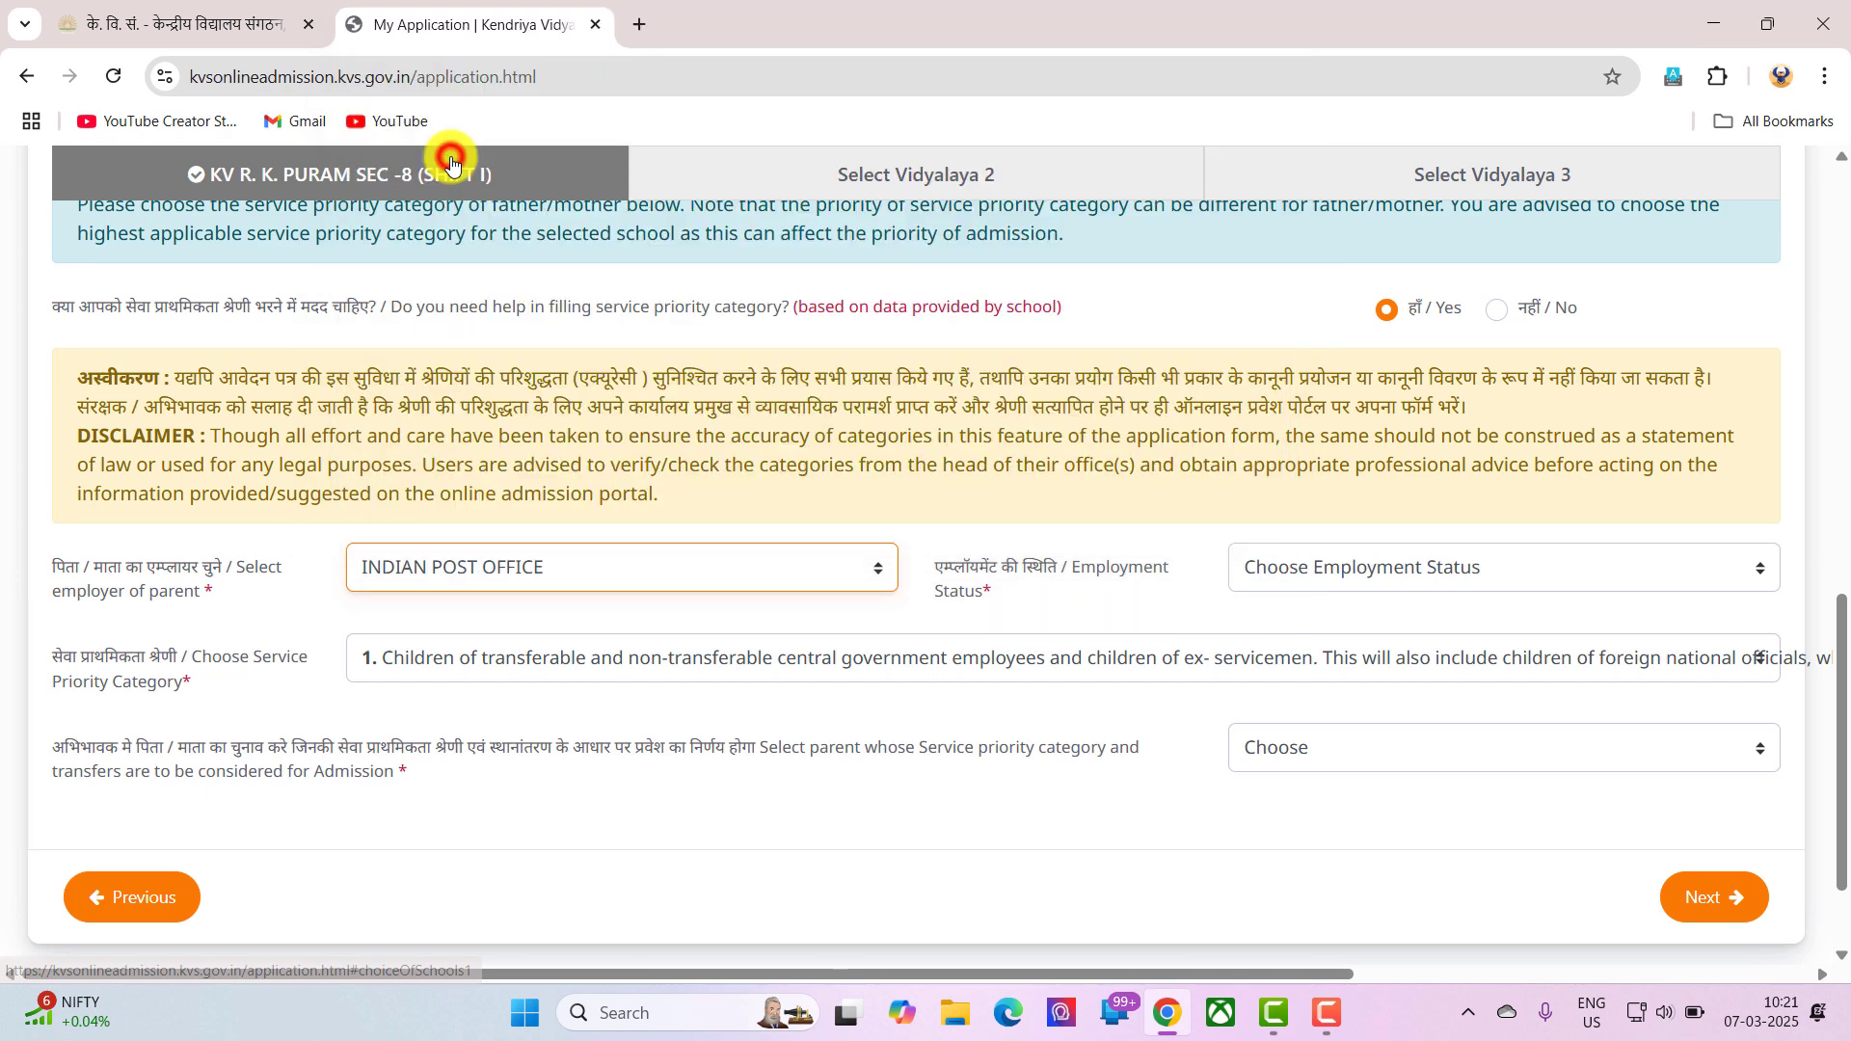
{"action": "left_click", "coordinate": [1293, 568]}
{"action": "left_click", "coordinate": [1299, 646]}
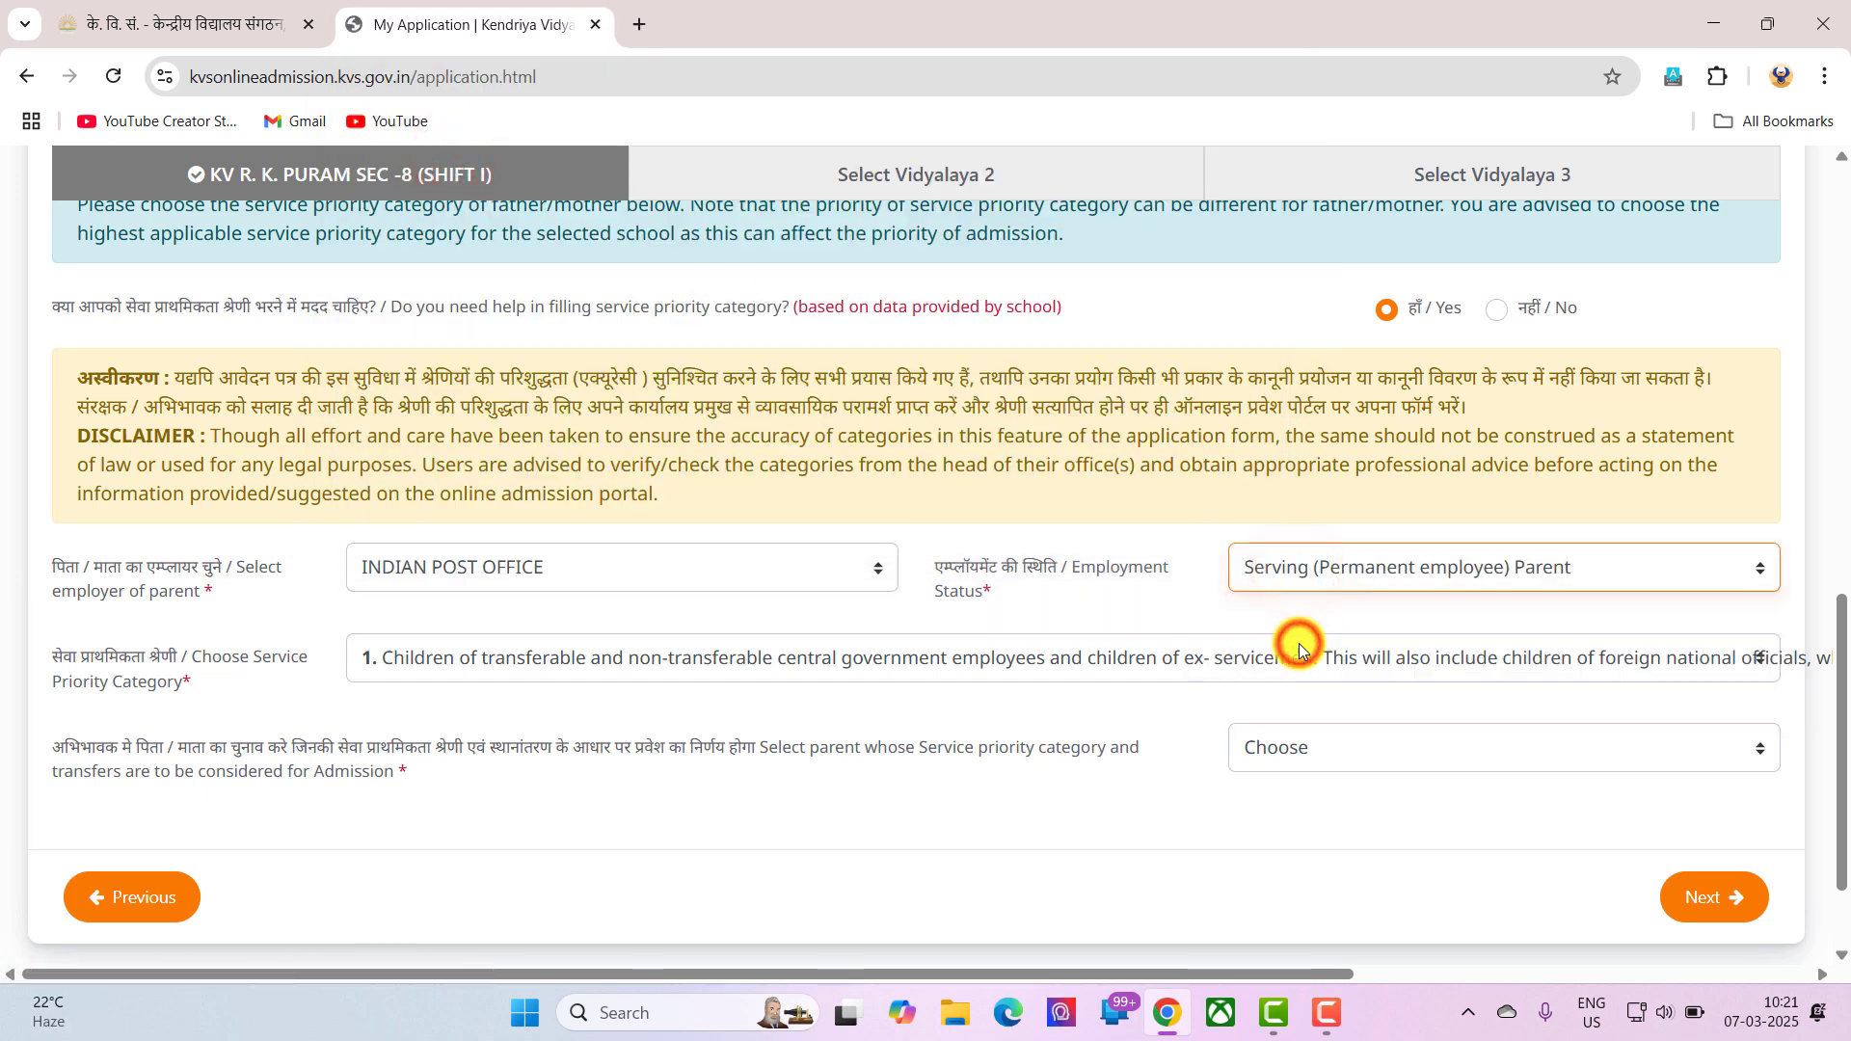
{"action": "left_click", "coordinate": [568, 573]}
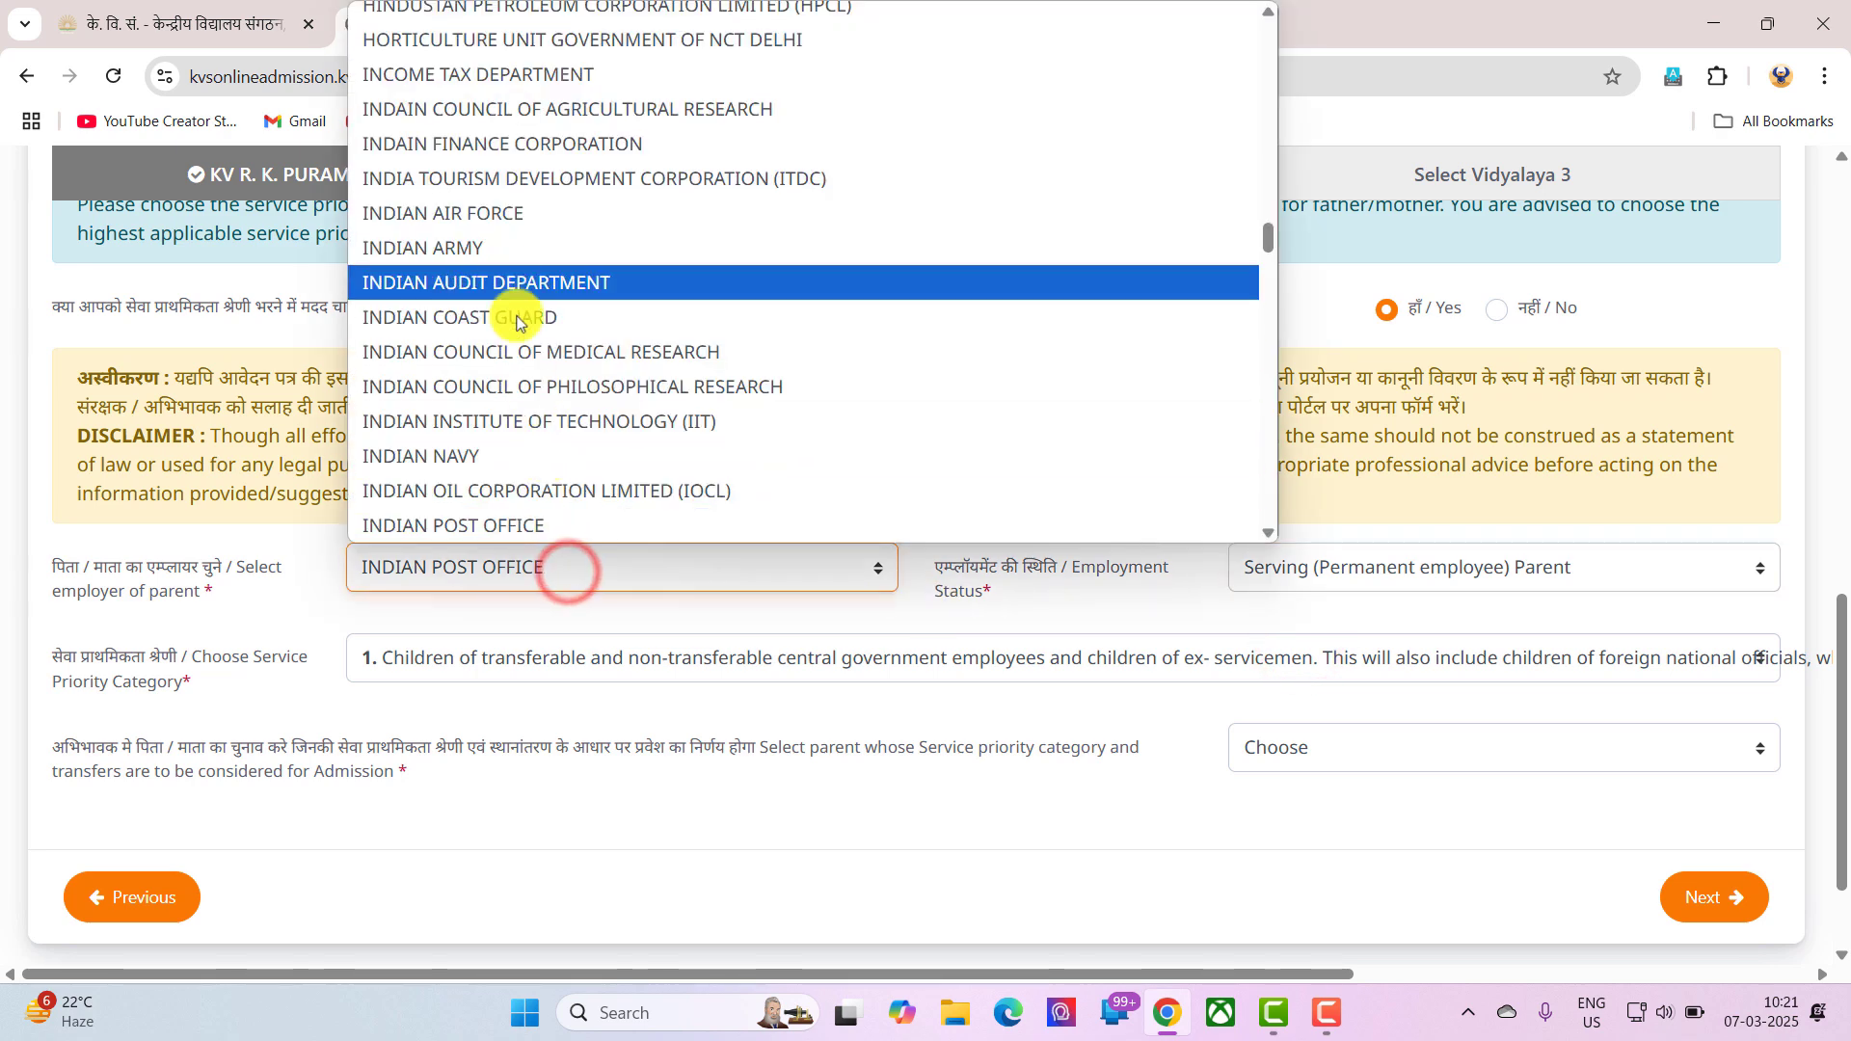
{"action": "left_click", "coordinate": [496, 214]}
{"action": "left_click", "coordinate": [1283, 567]}
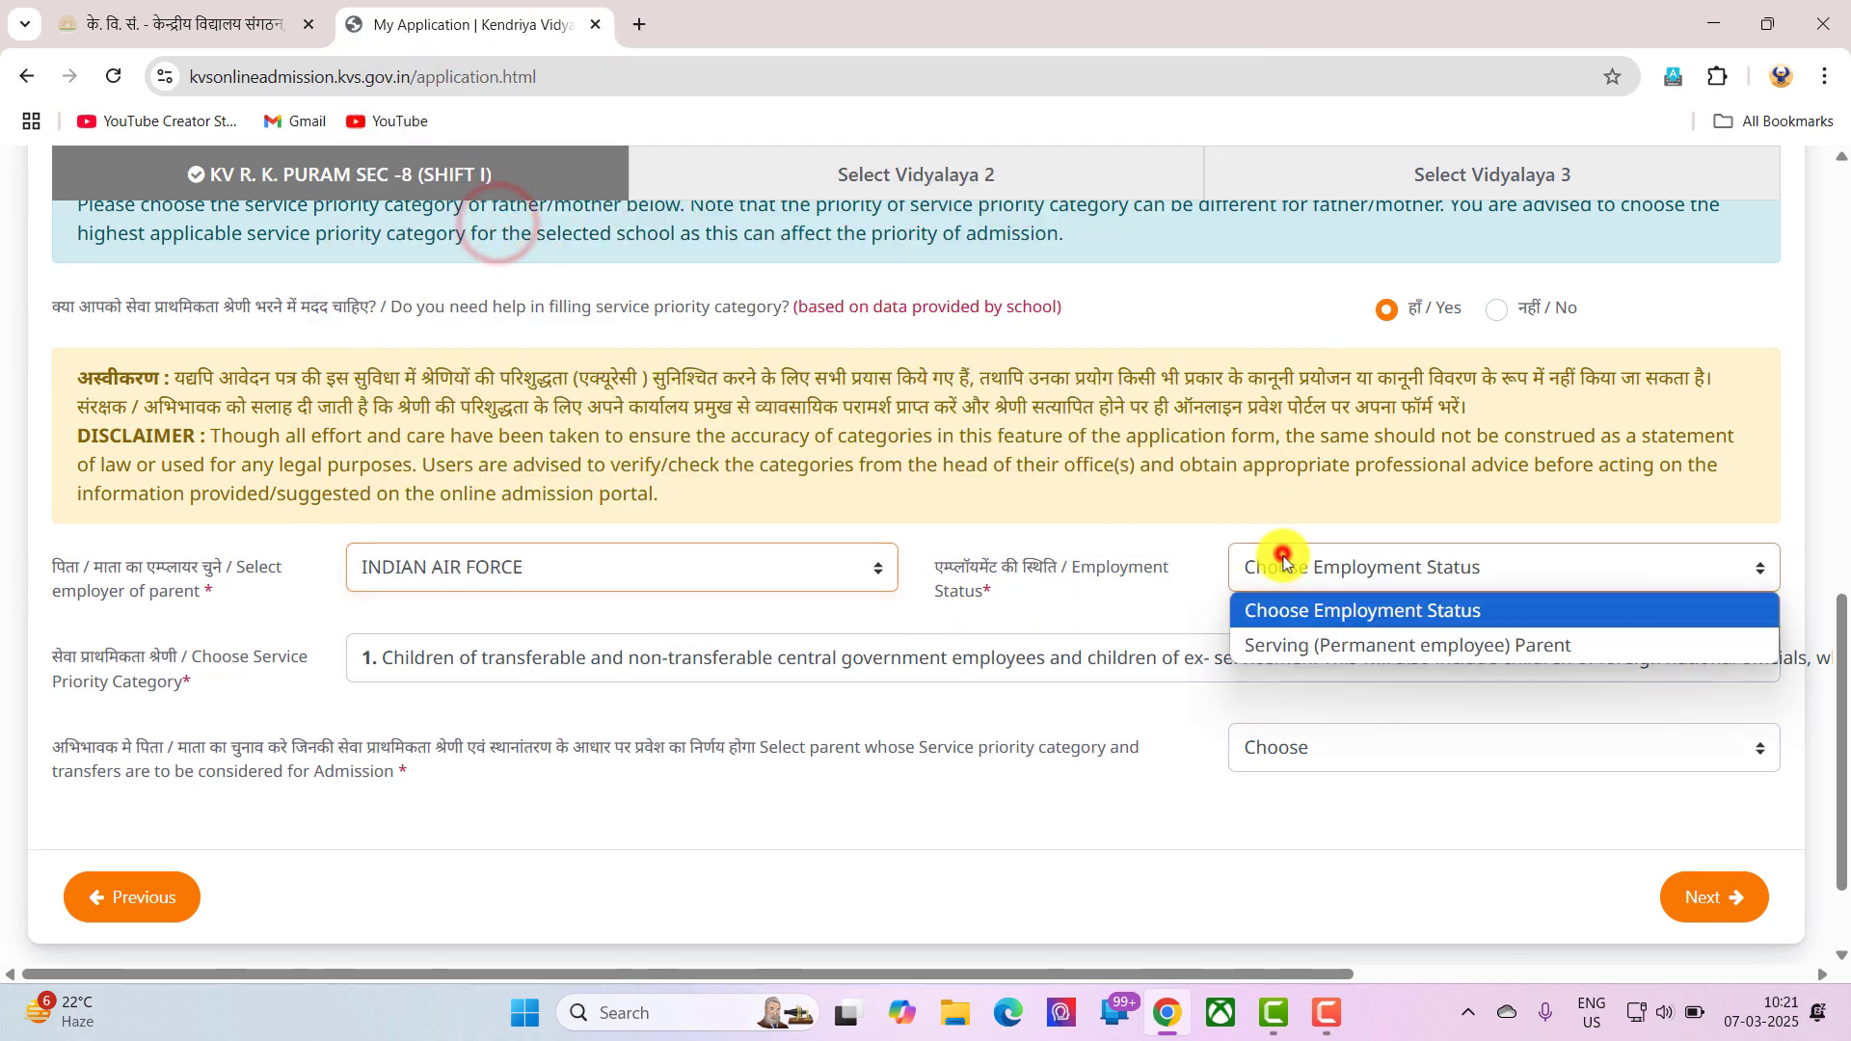
{"action": "left_click", "coordinate": [1297, 645]}
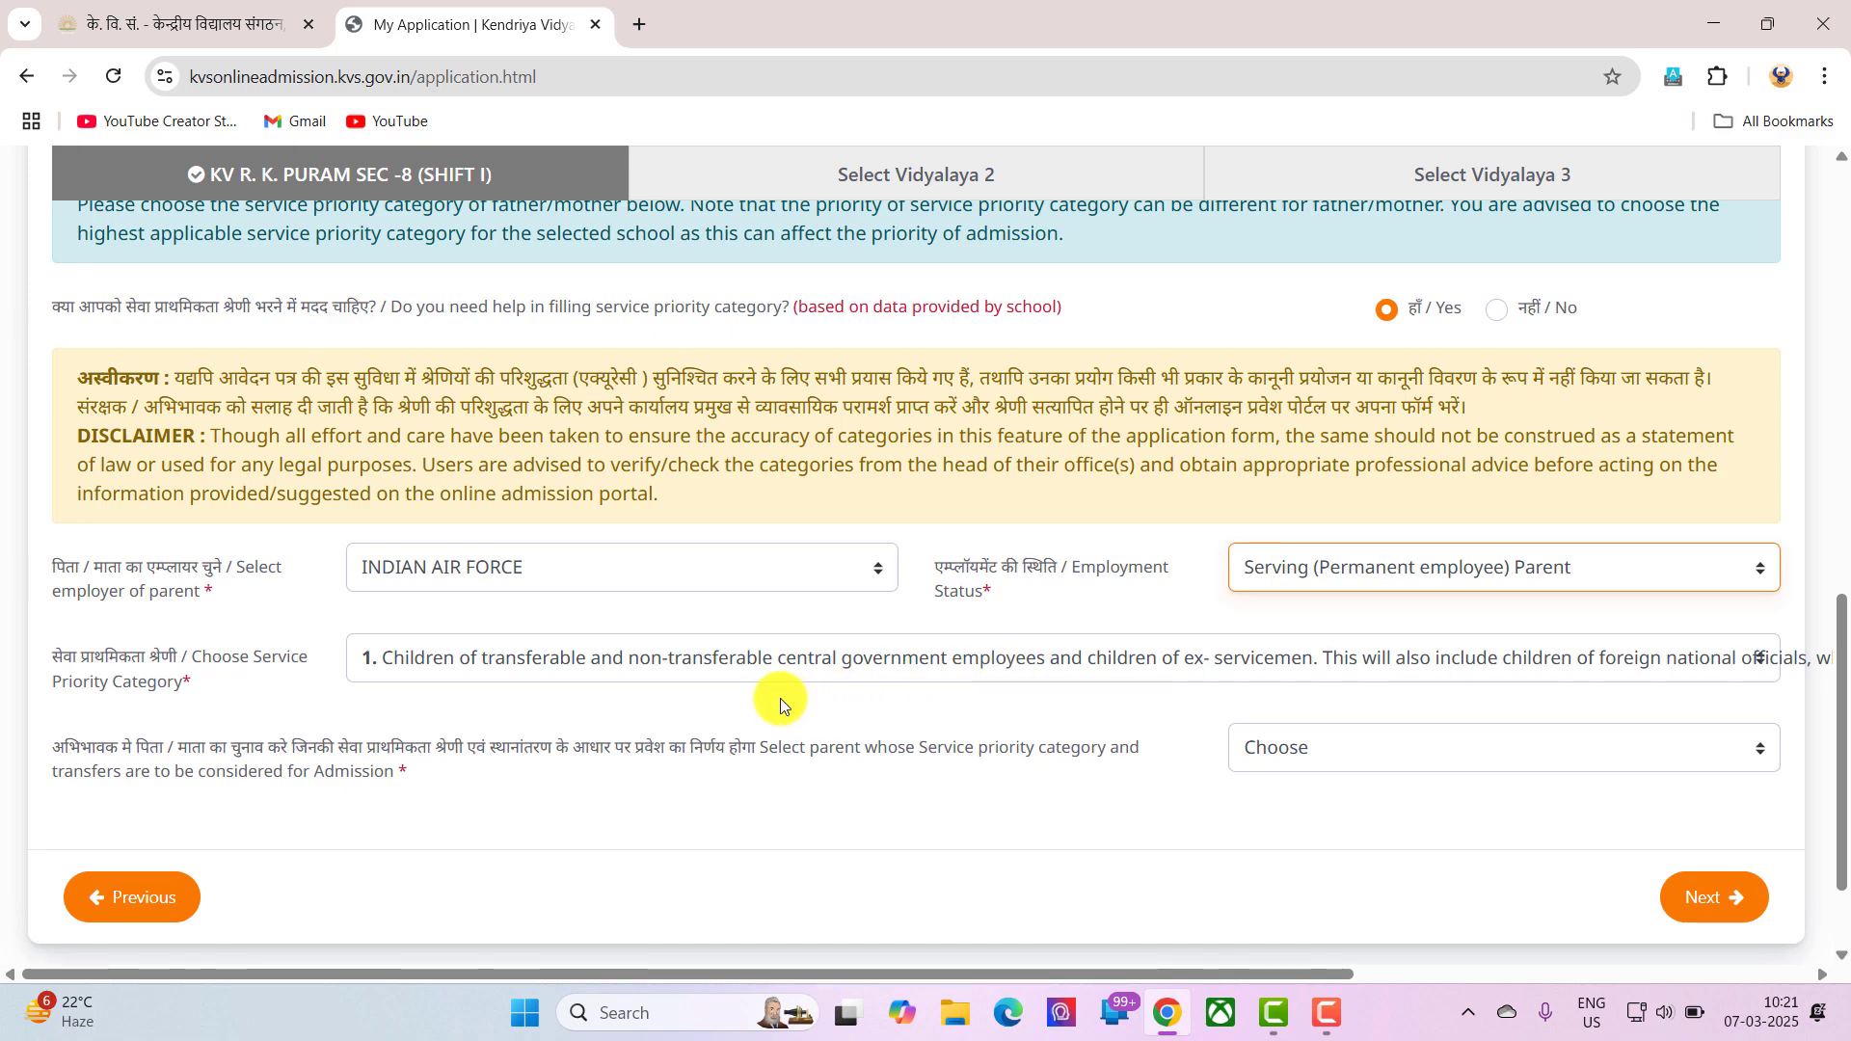
{"action": "left_click", "coordinate": [780, 699]}
- Switch the employer to CENTRAL POLLUTION CONTROL BOARD with Serving (Permanent employee) Parent status
{"action": "left_click", "coordinate": [856, 585]}
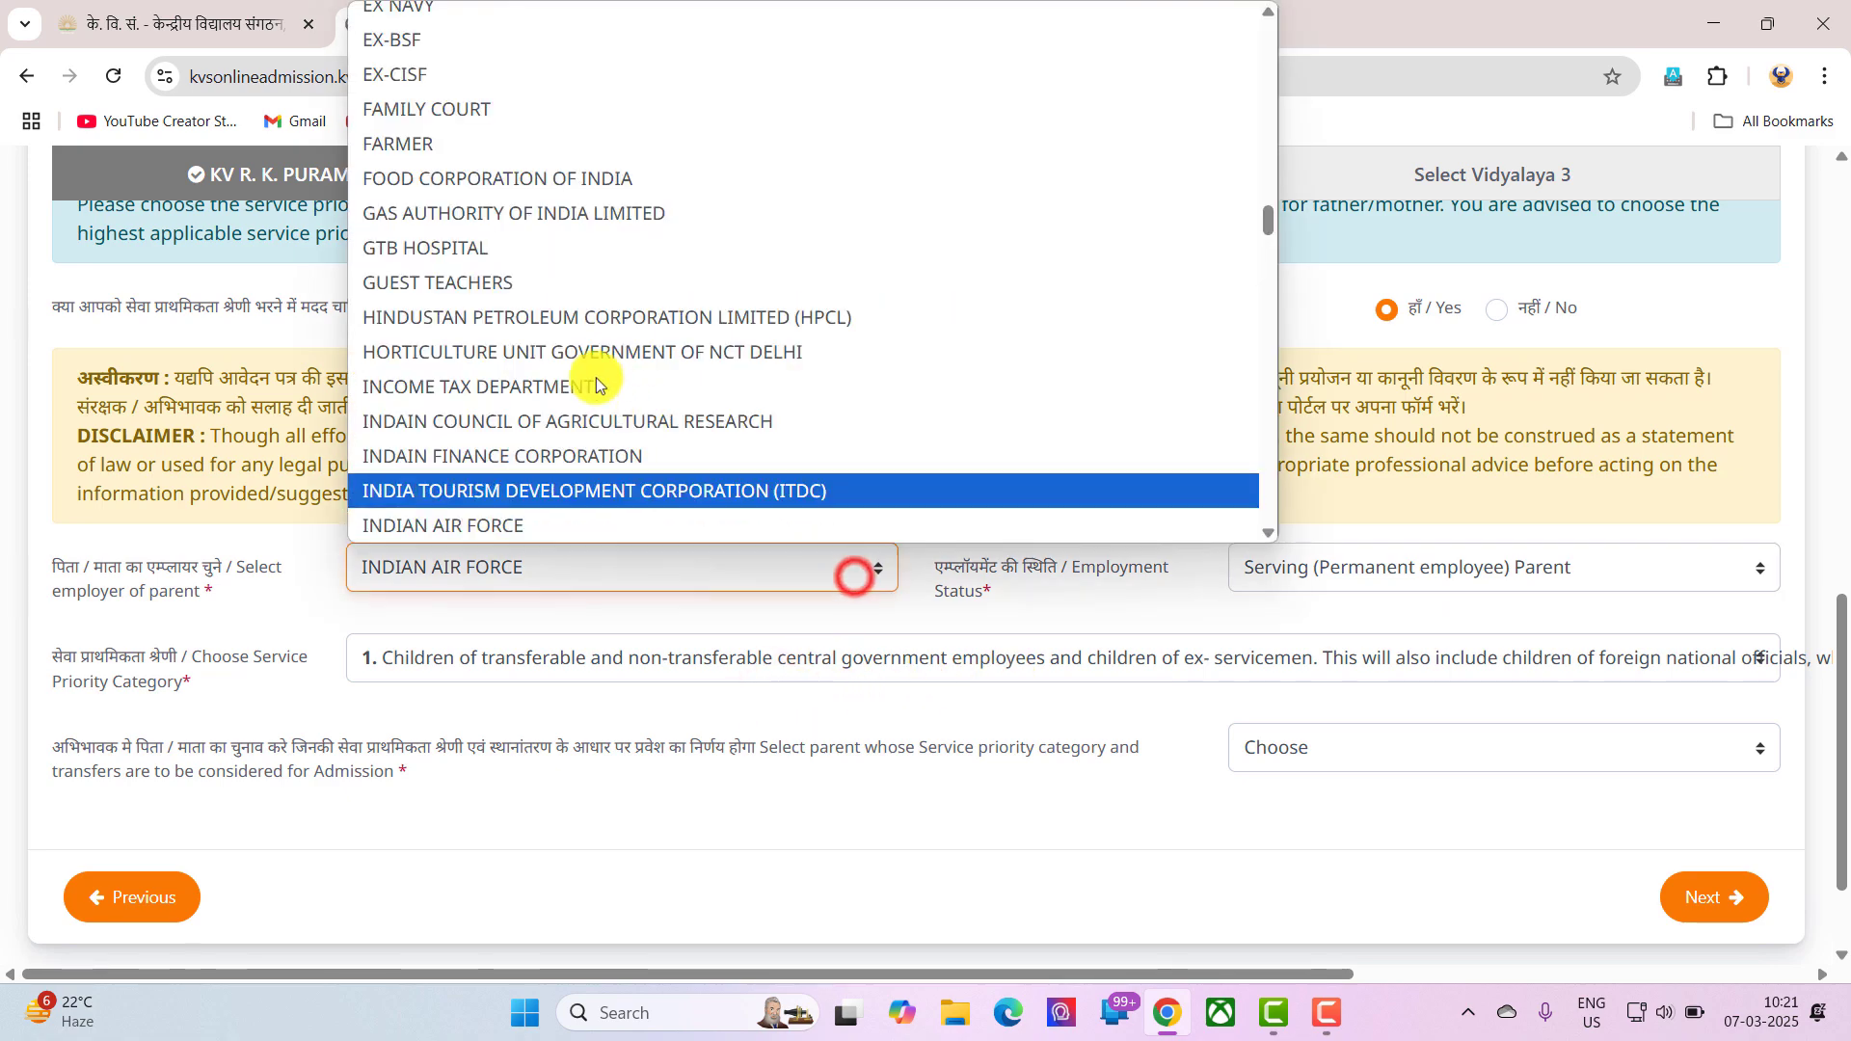
{"action": "scroll", "coordinate": [583, 369], "scroll_direction": "down", "scroll_amount": 20}
{"action": "scroll", "coordinate": [580, 369], "scroll_direction": "up", "scroll_amount": 20}
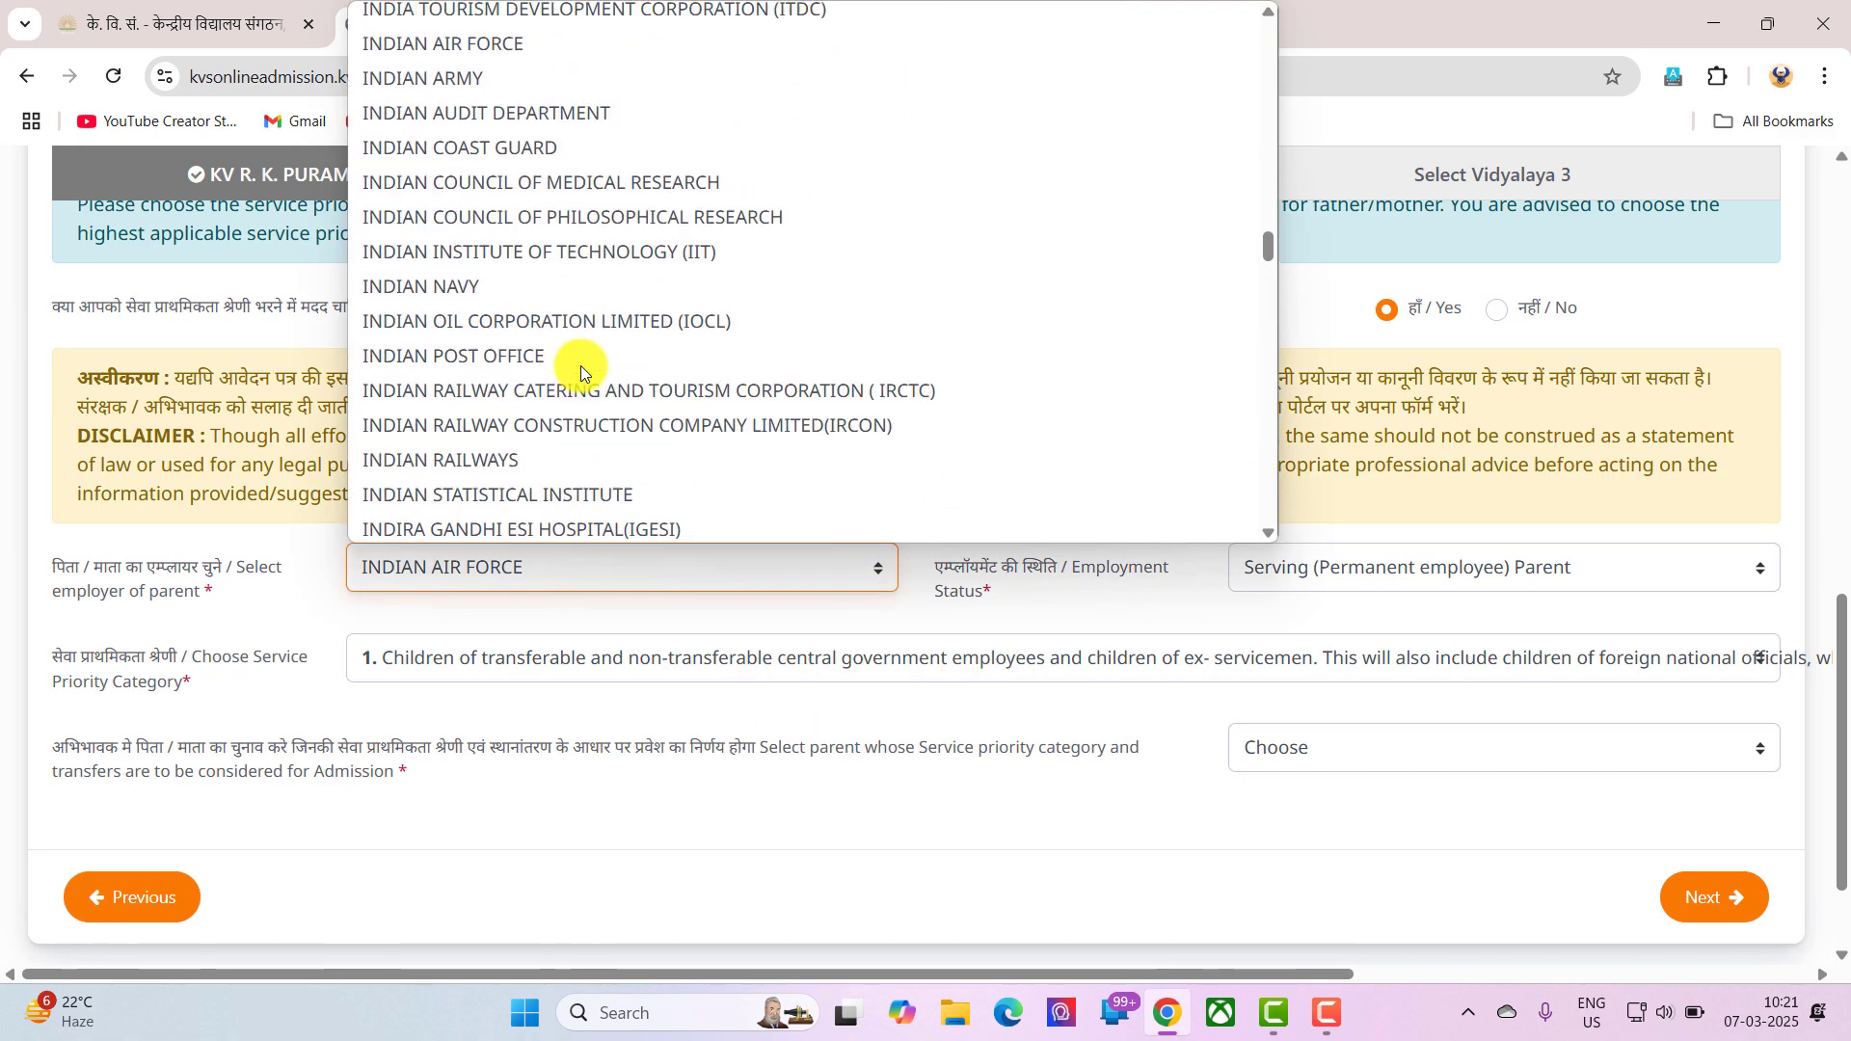
{"action": "scroll", "coordinate": [547, 324], "scroll_direction": "down", "scroll_amount": 20}
{"action": "scroll", "coordinate": [547, 324], "scroll_direction": "down", "scroll_amount": 20}
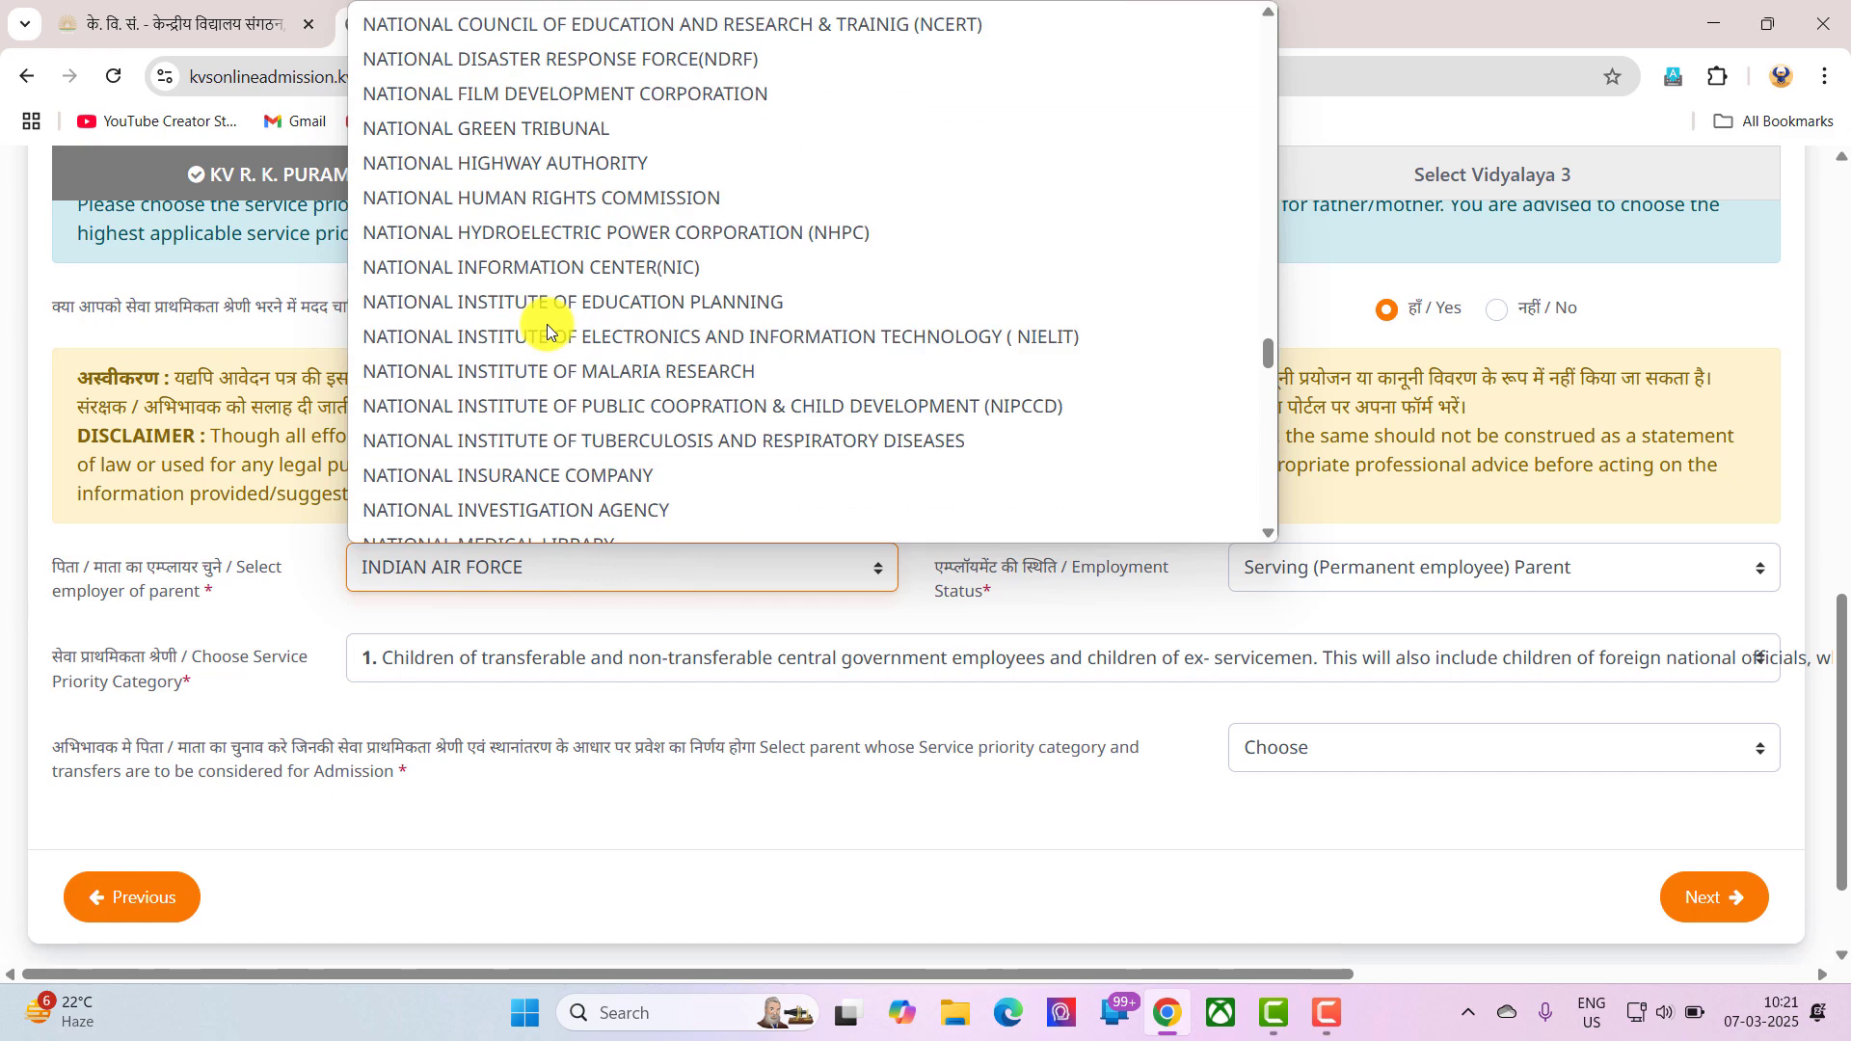
{"action": "scroll", "coordinate": [621, 461], "scroll_direction": "down", "scroll_amount": 2}
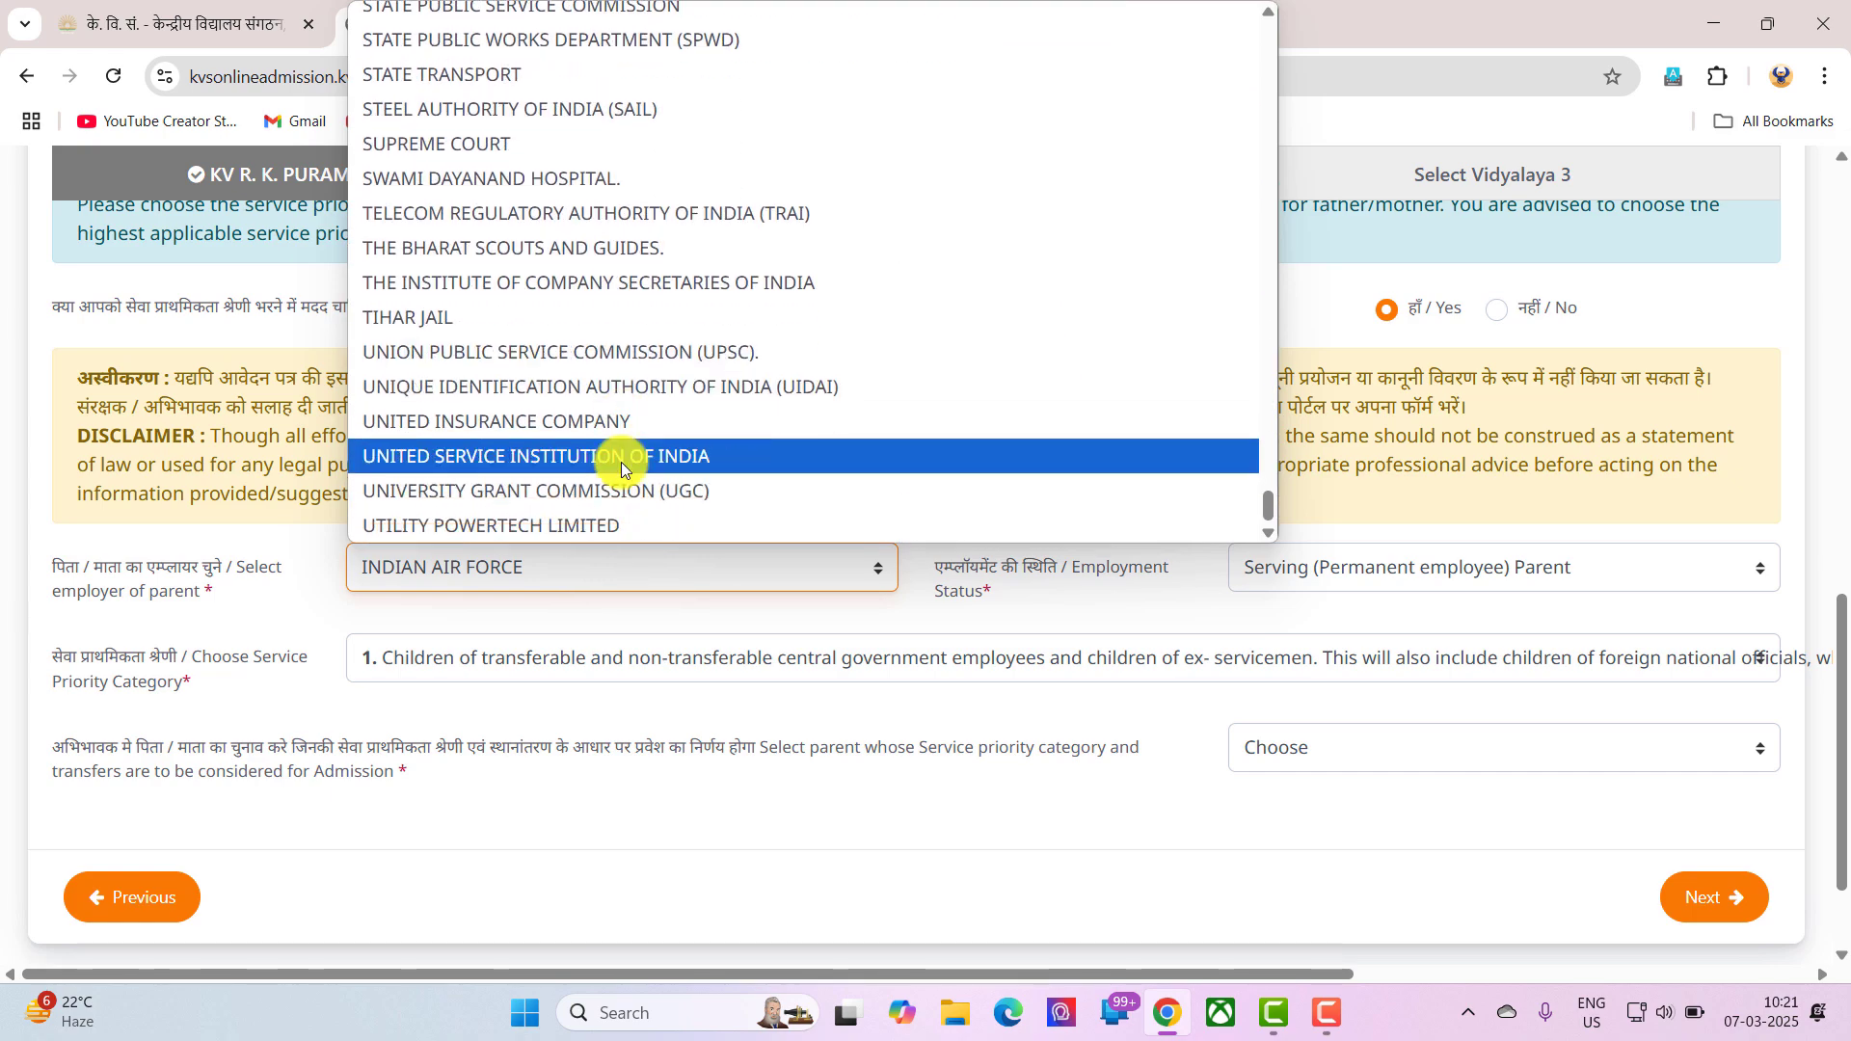
{"action": "scroll", "coordinate": [621, 401], "scroll_direction": "up", "scroll_amount": 5}
{"action": "scroll", "coordinate": [621, 401], "scroll_direction": "up", "scroll_amount": 20}
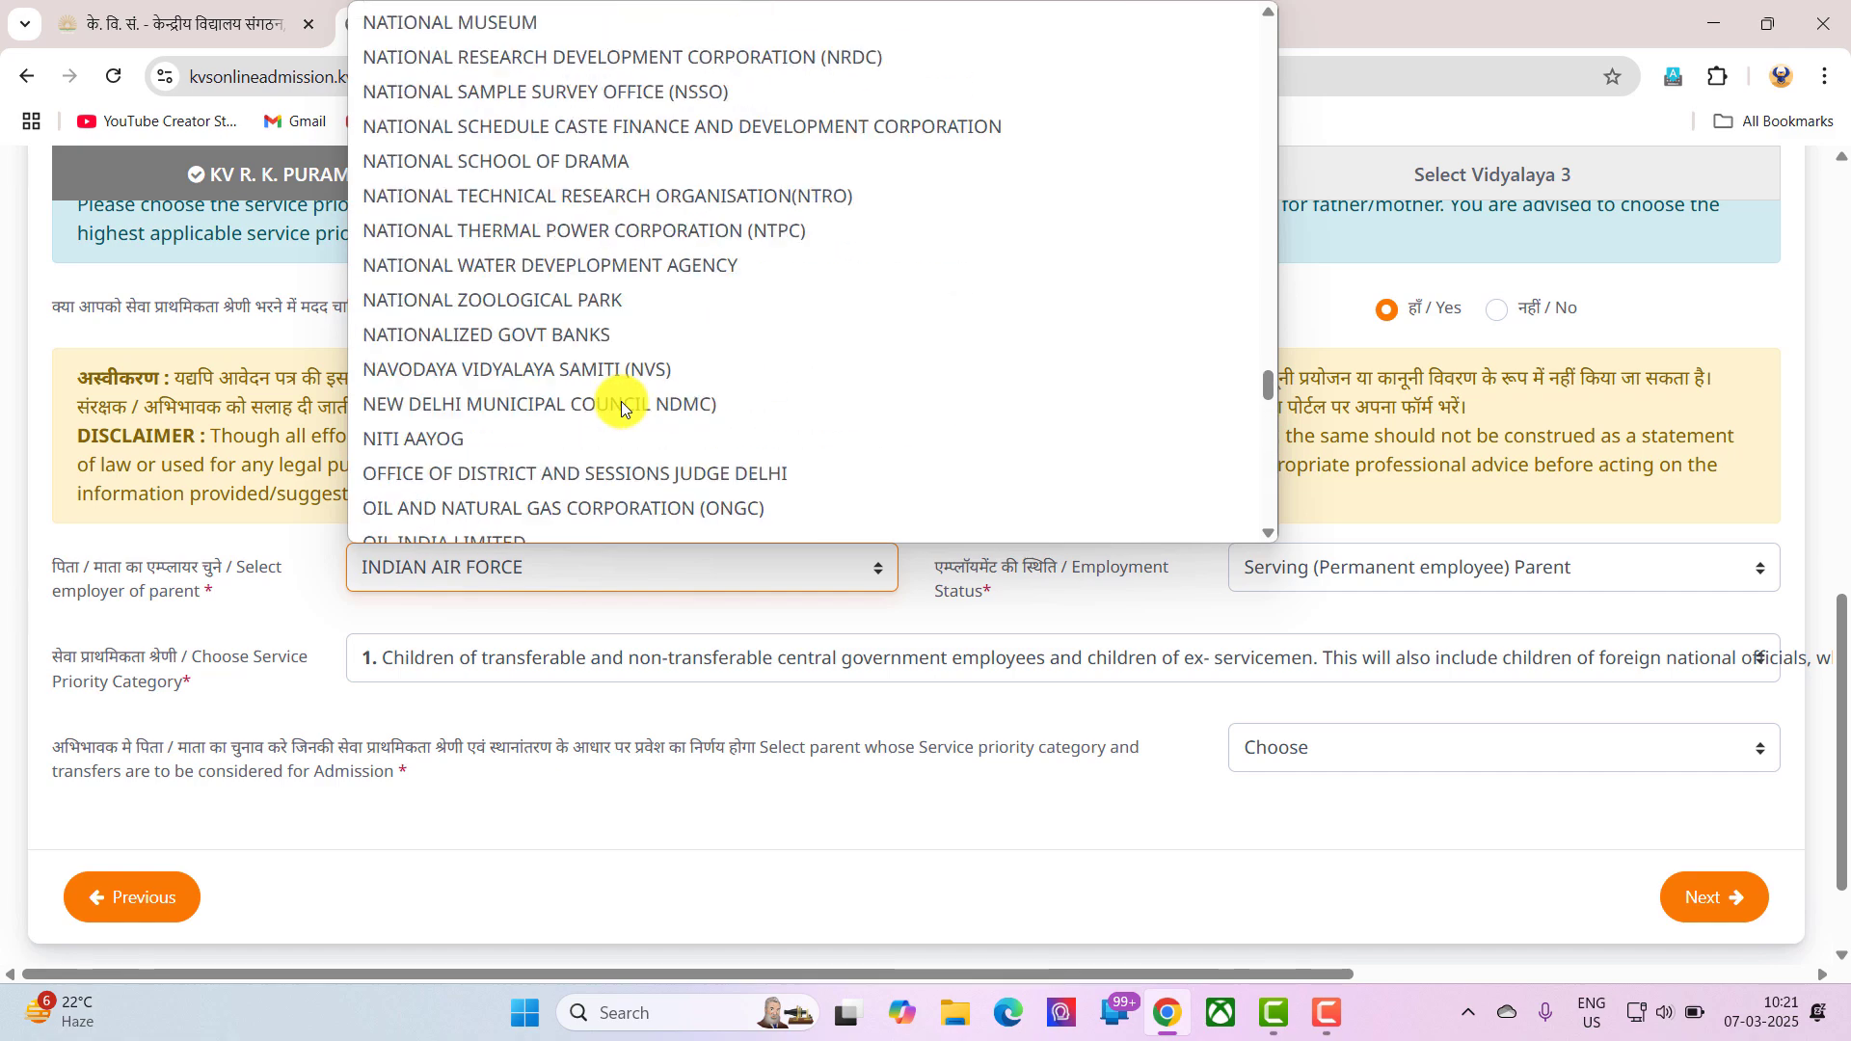
{"action": "scroll", "coordinate": [621, 401], "scroll_direction": "up", "scroll_amount": 10}
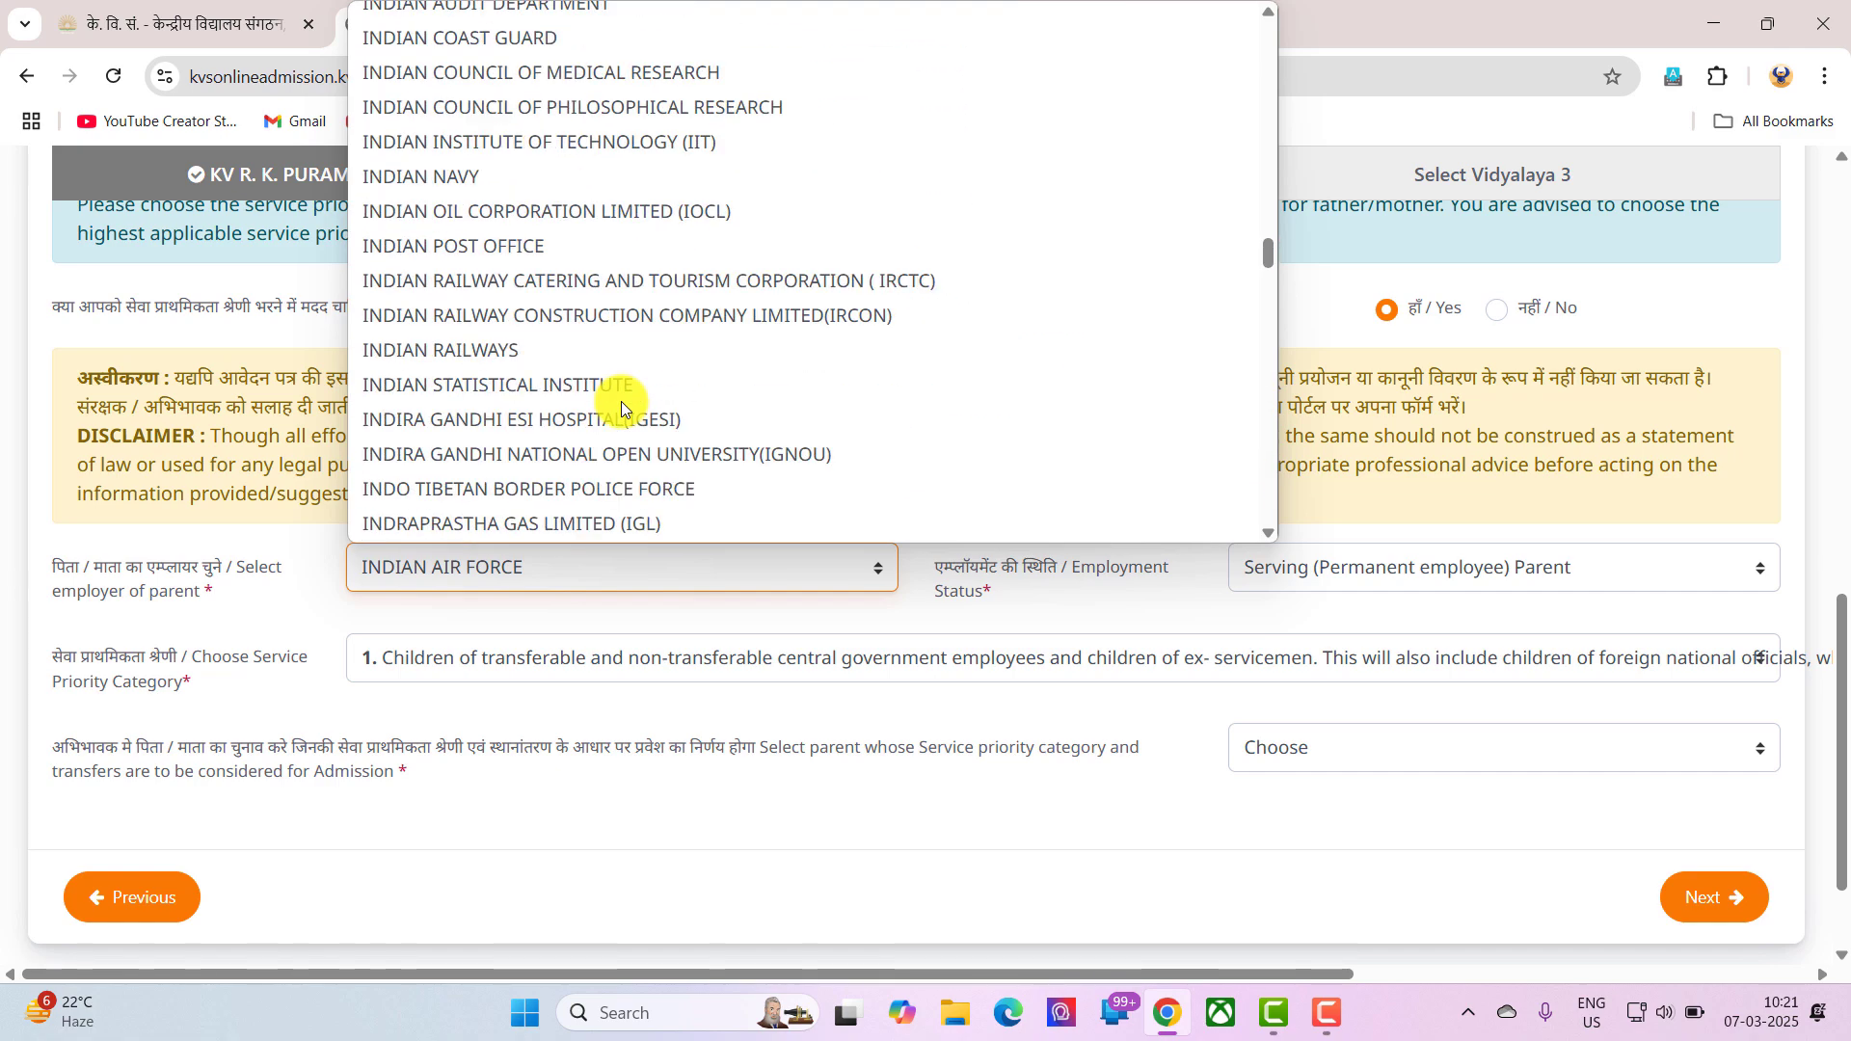
{"action": "scroll", "coordinate": [598, 262], "scroll_direction": "up", "scroll_amount": 20}
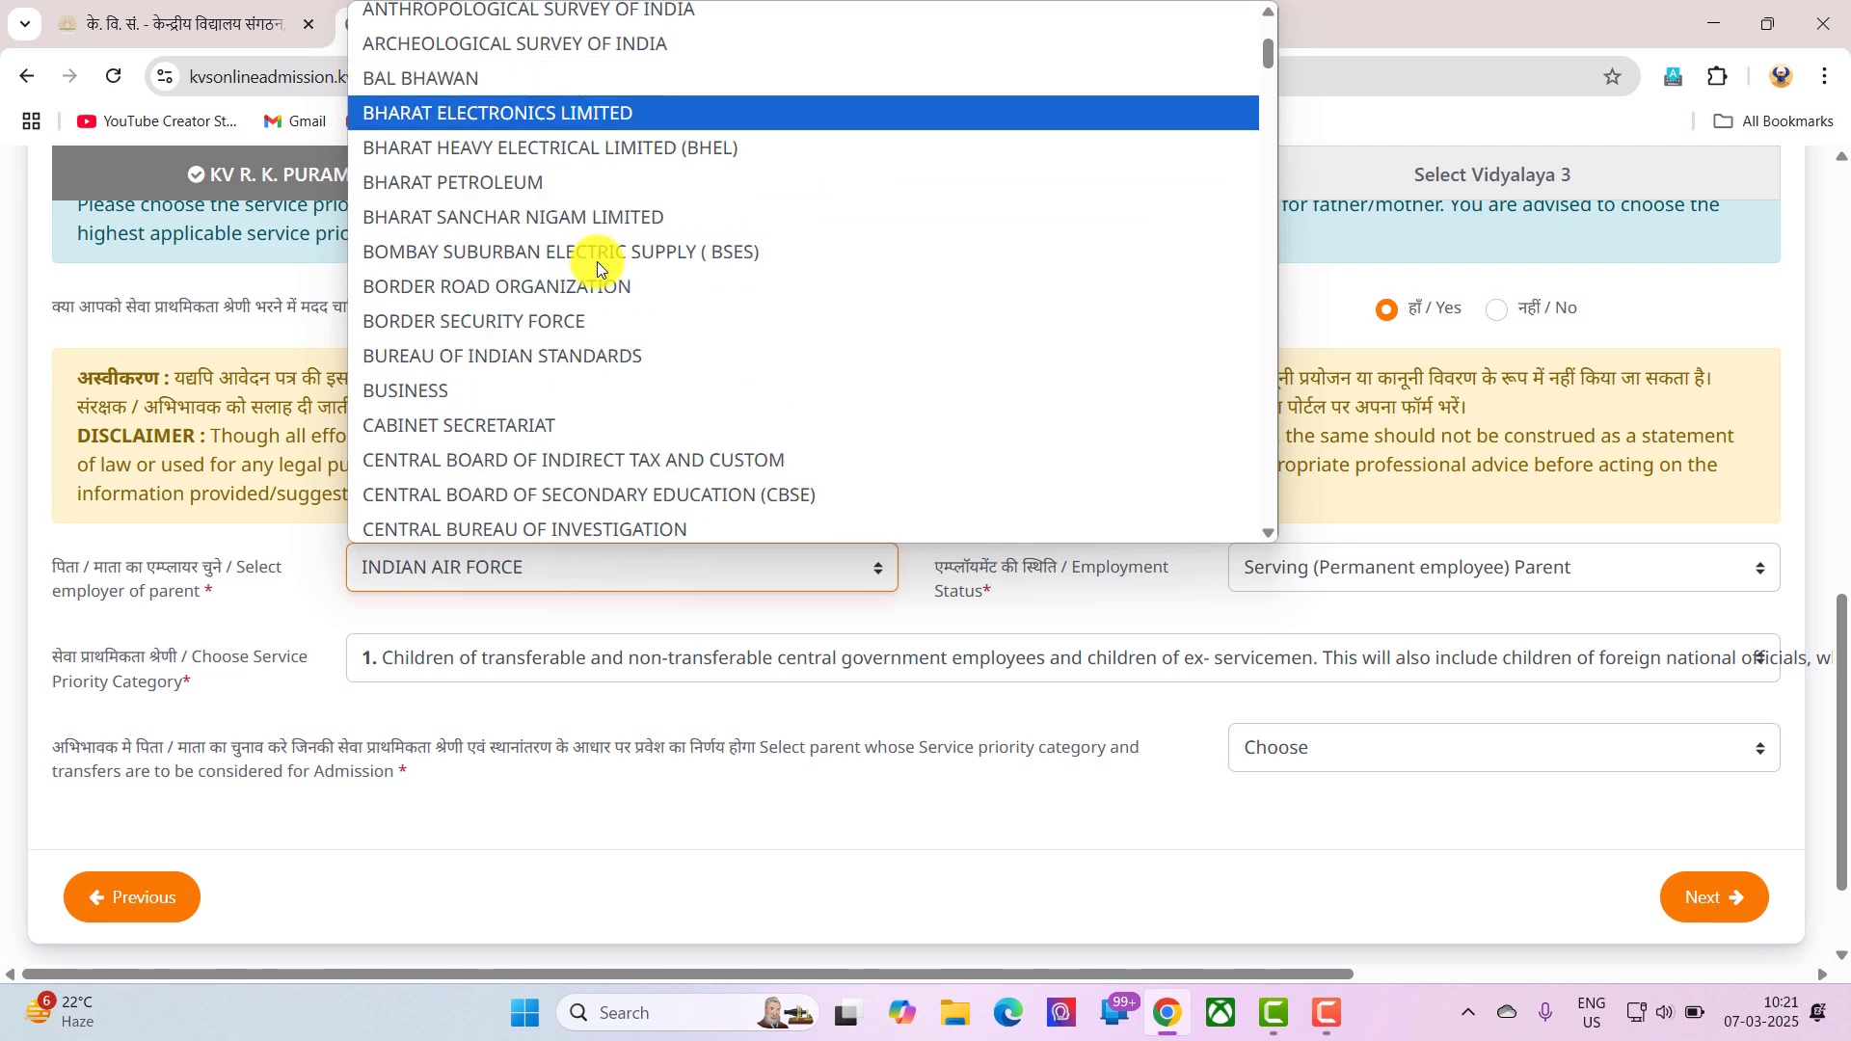
{"action": "scroll", "coordinate": [598, 262], "scroll_direction": "down", "scroll_amount": 10}
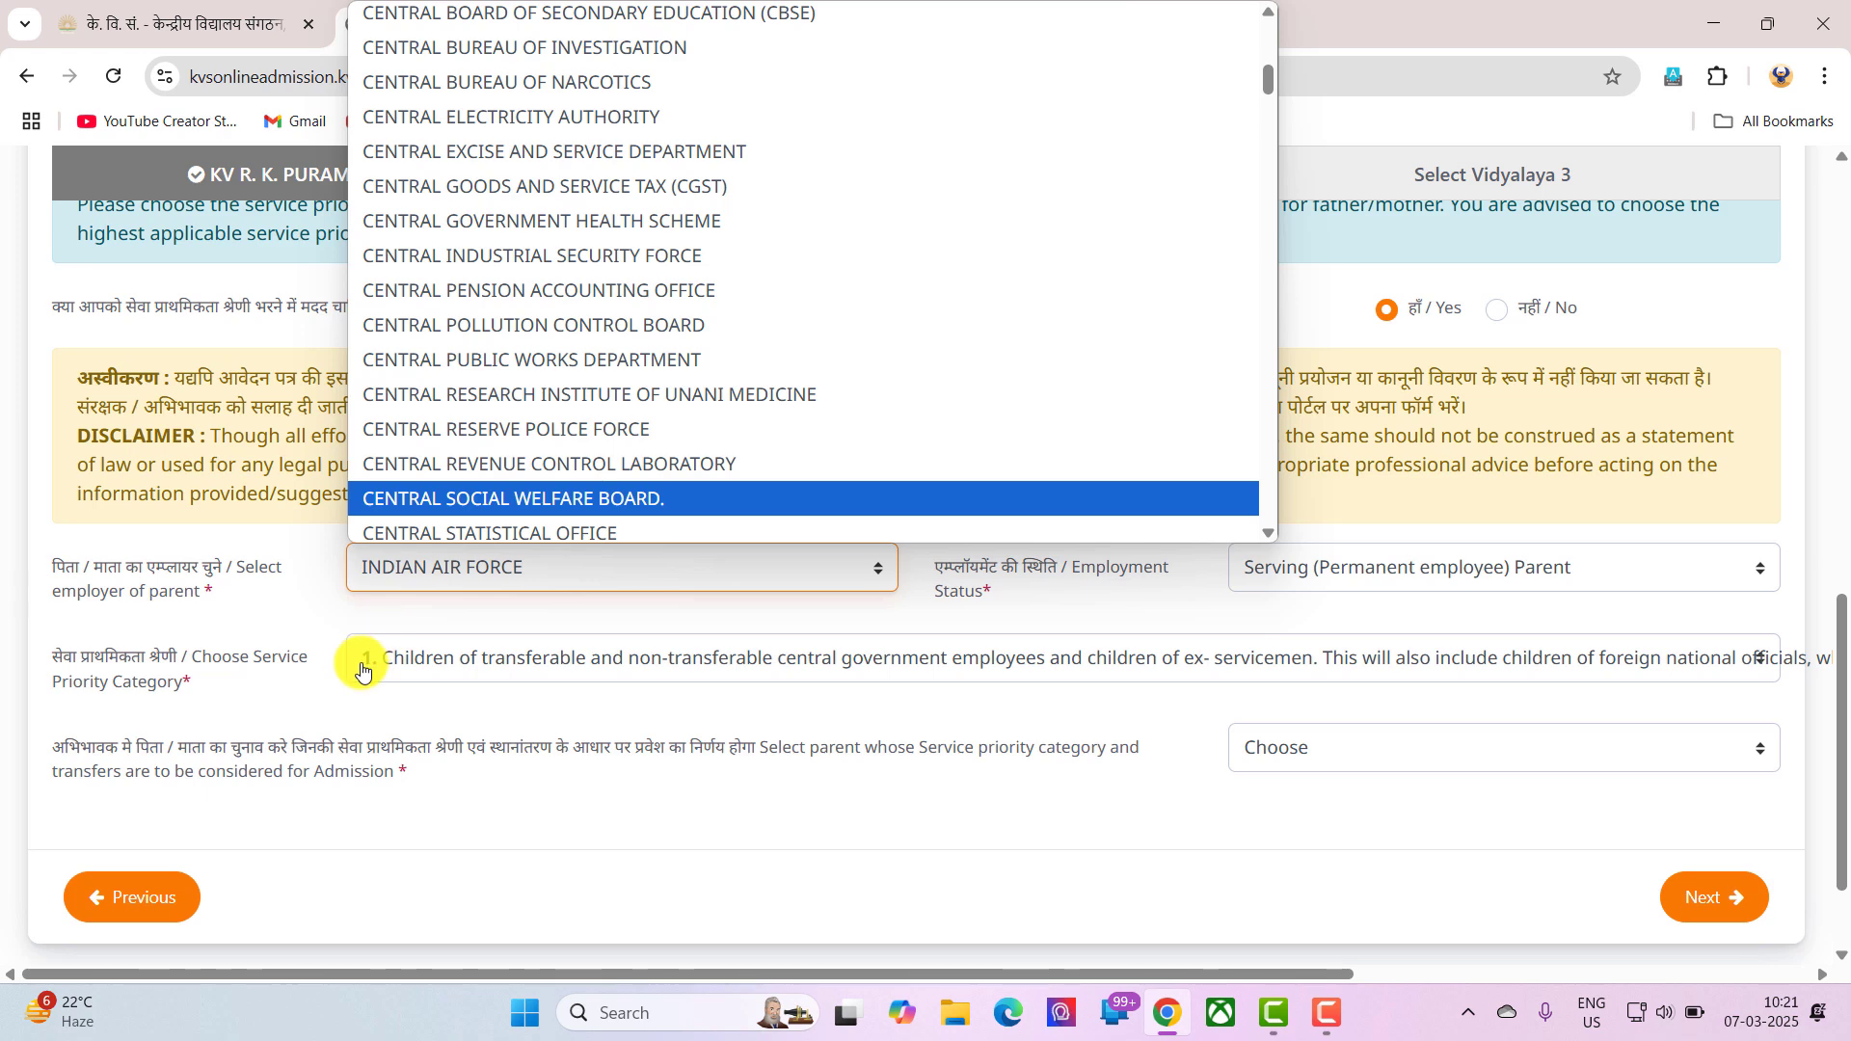
{"action": "left_click", "coordinate": [489, 326]}
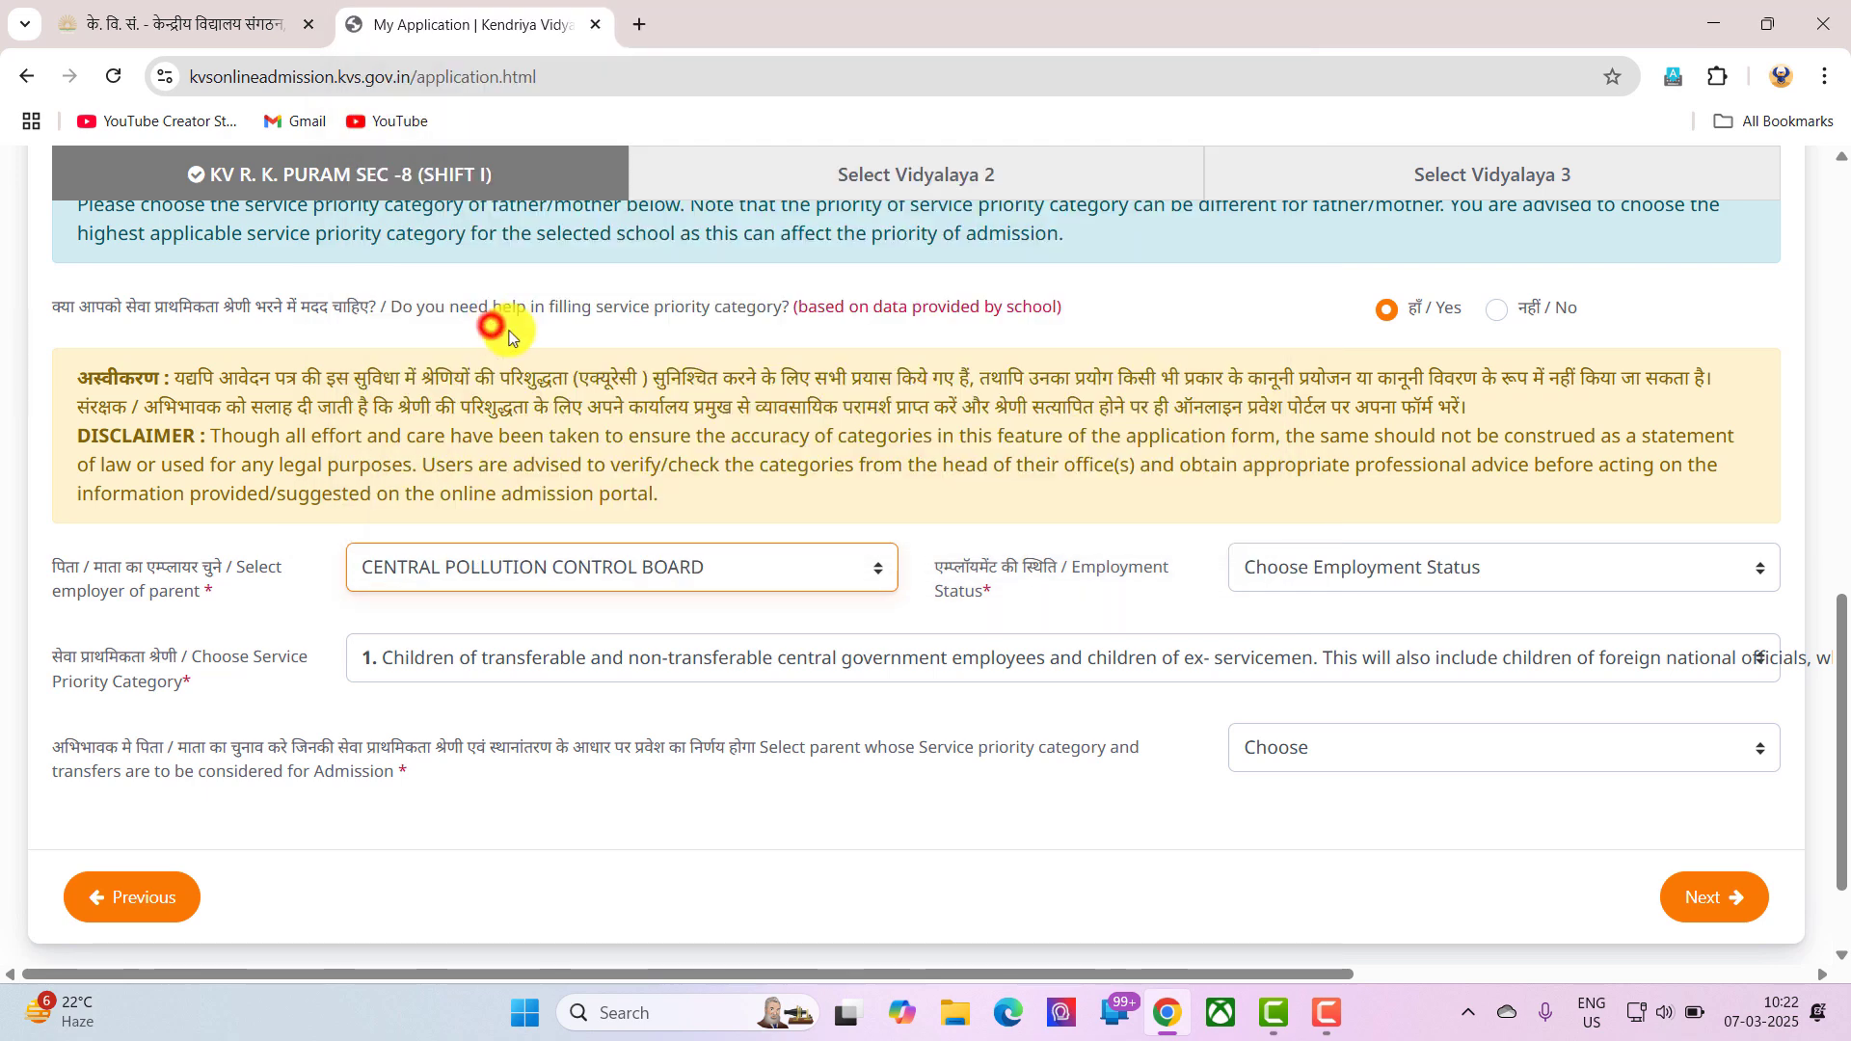
{"action": "left_click", "coordinate": [1377, 569]}
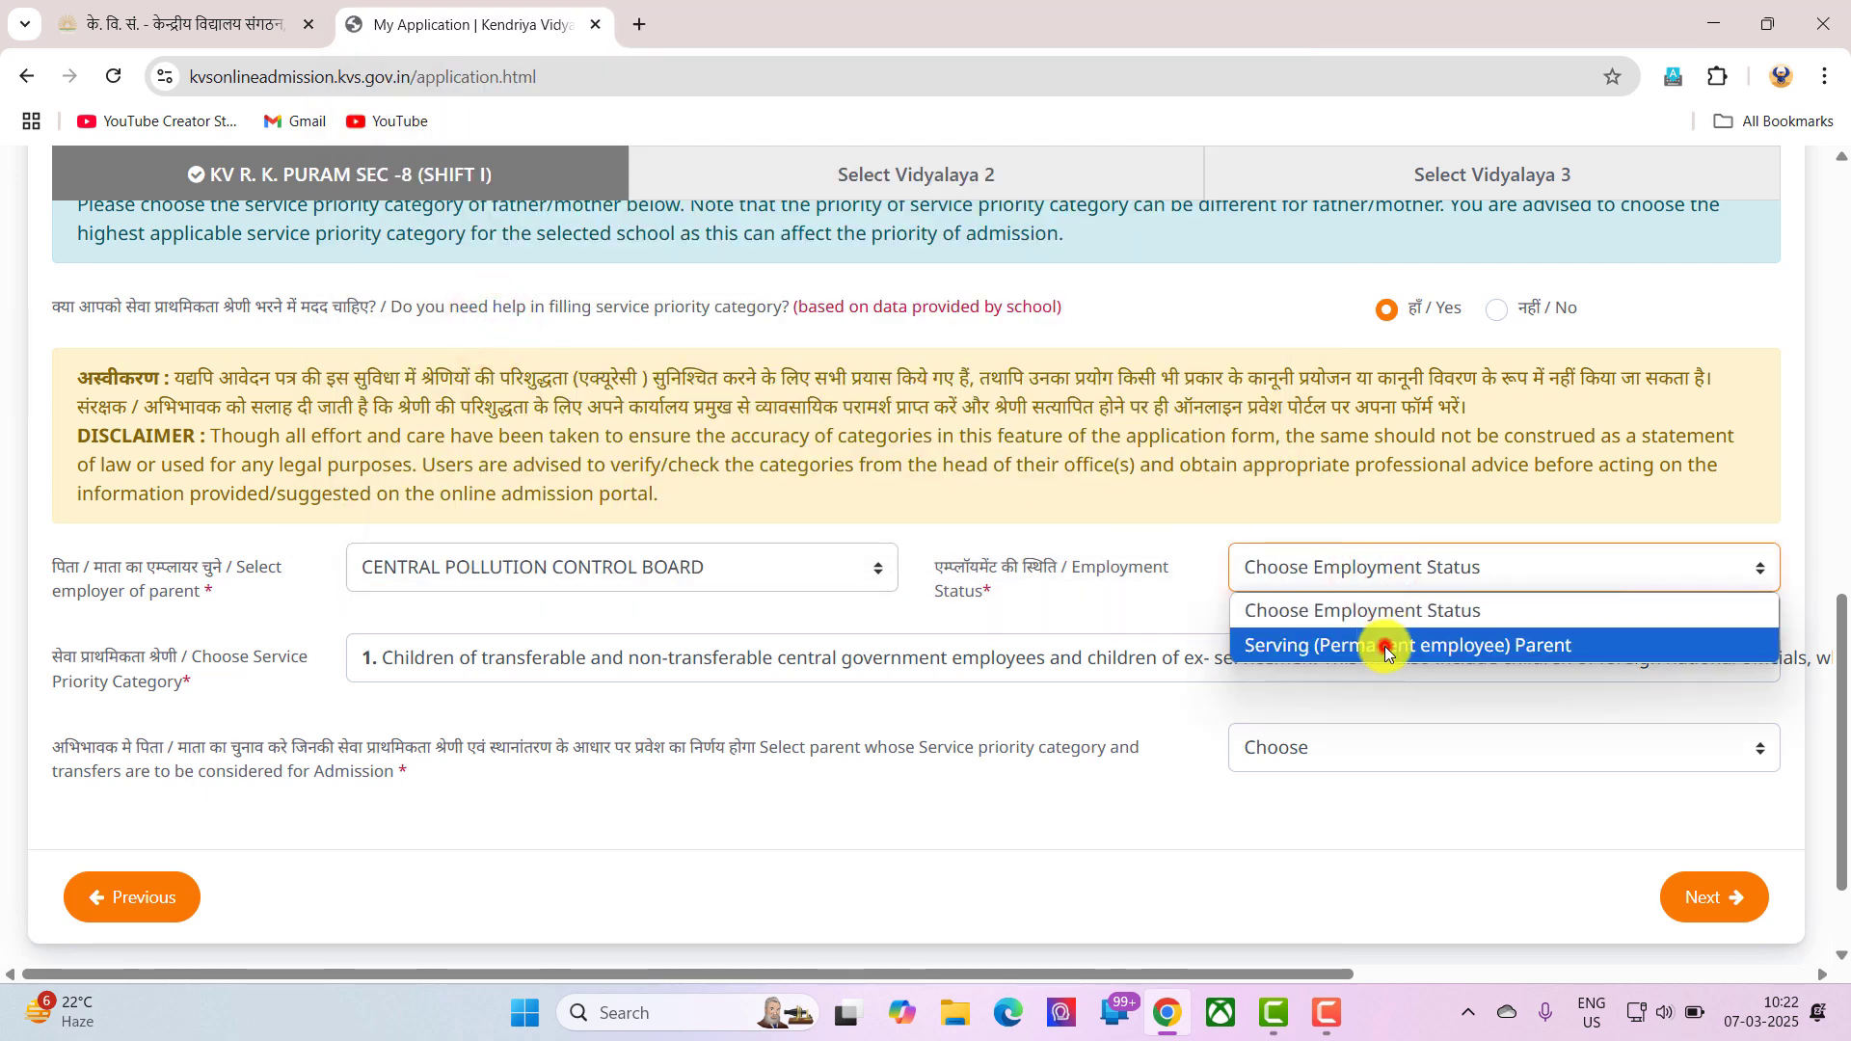
{"action": "left_click", "coordinate": [1386, 649]}
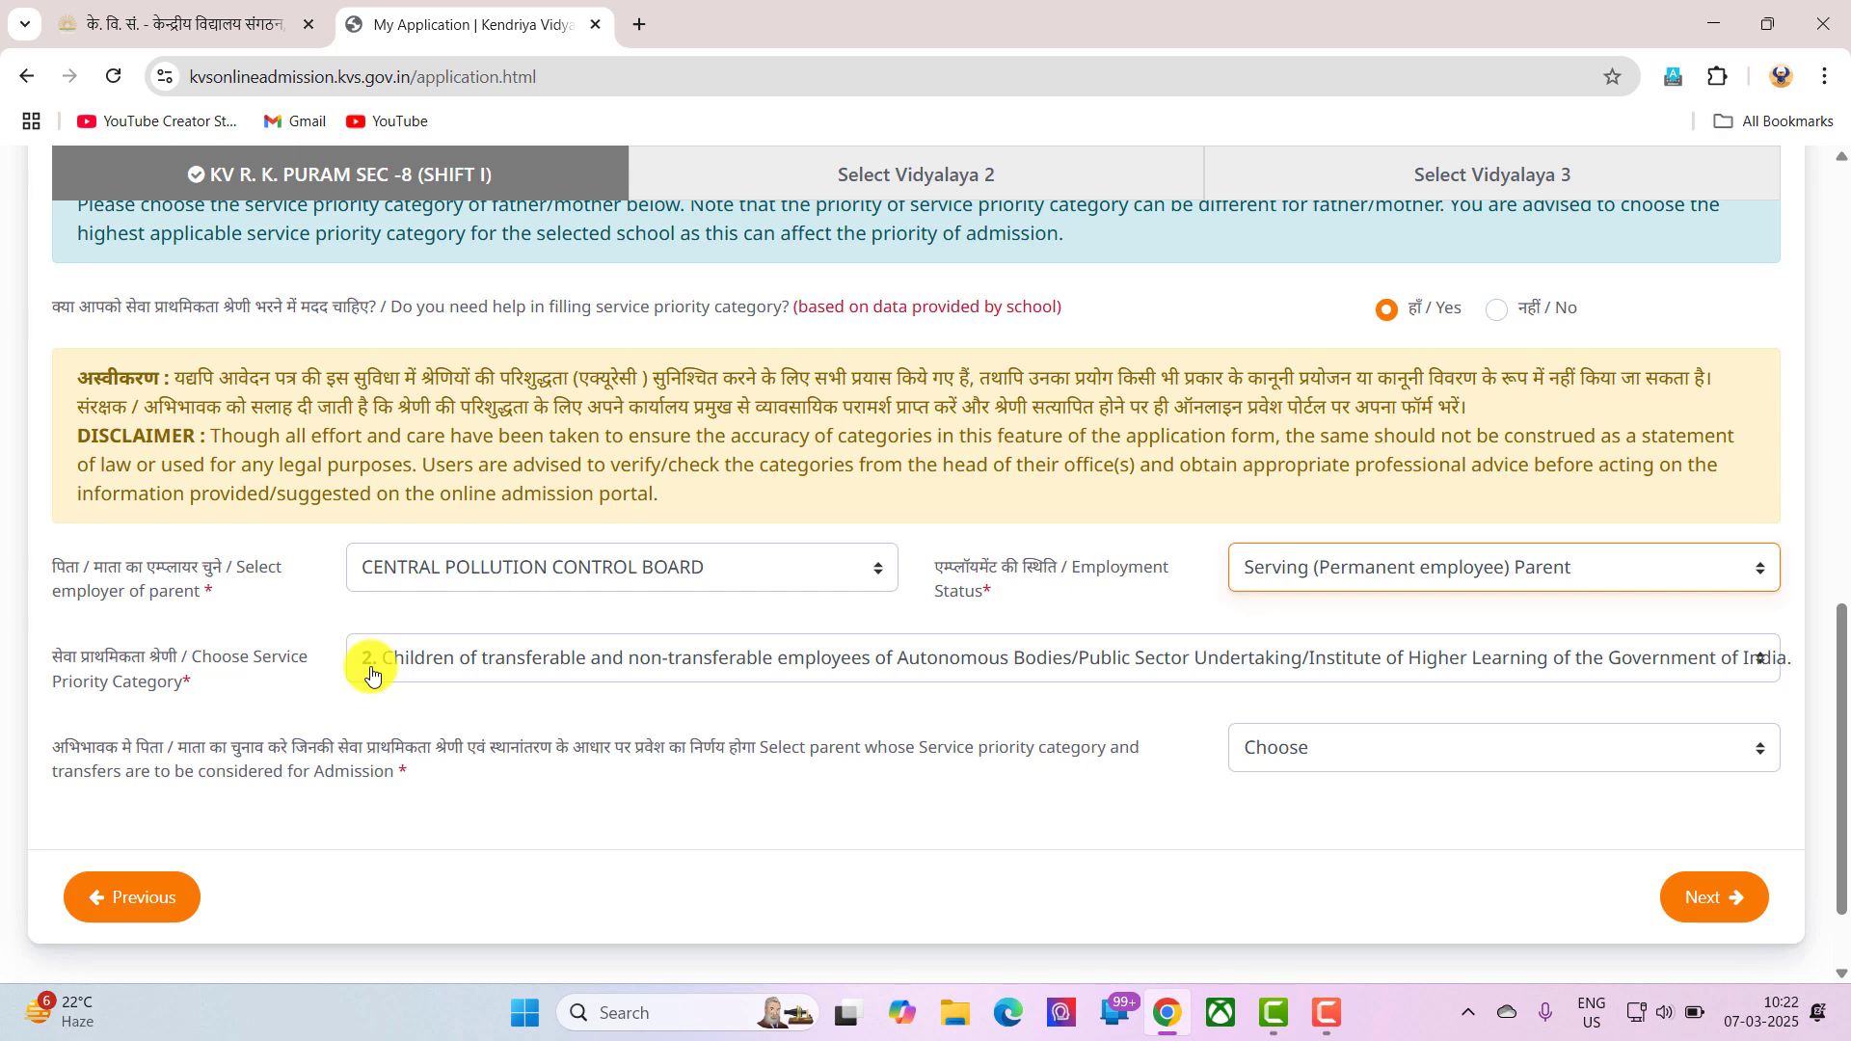
- Switch the employer to CABINET SECRETARIAT with Serving (Permanent employee) Parent status
{"action": "left_click", "coordinate": [645, 569]}
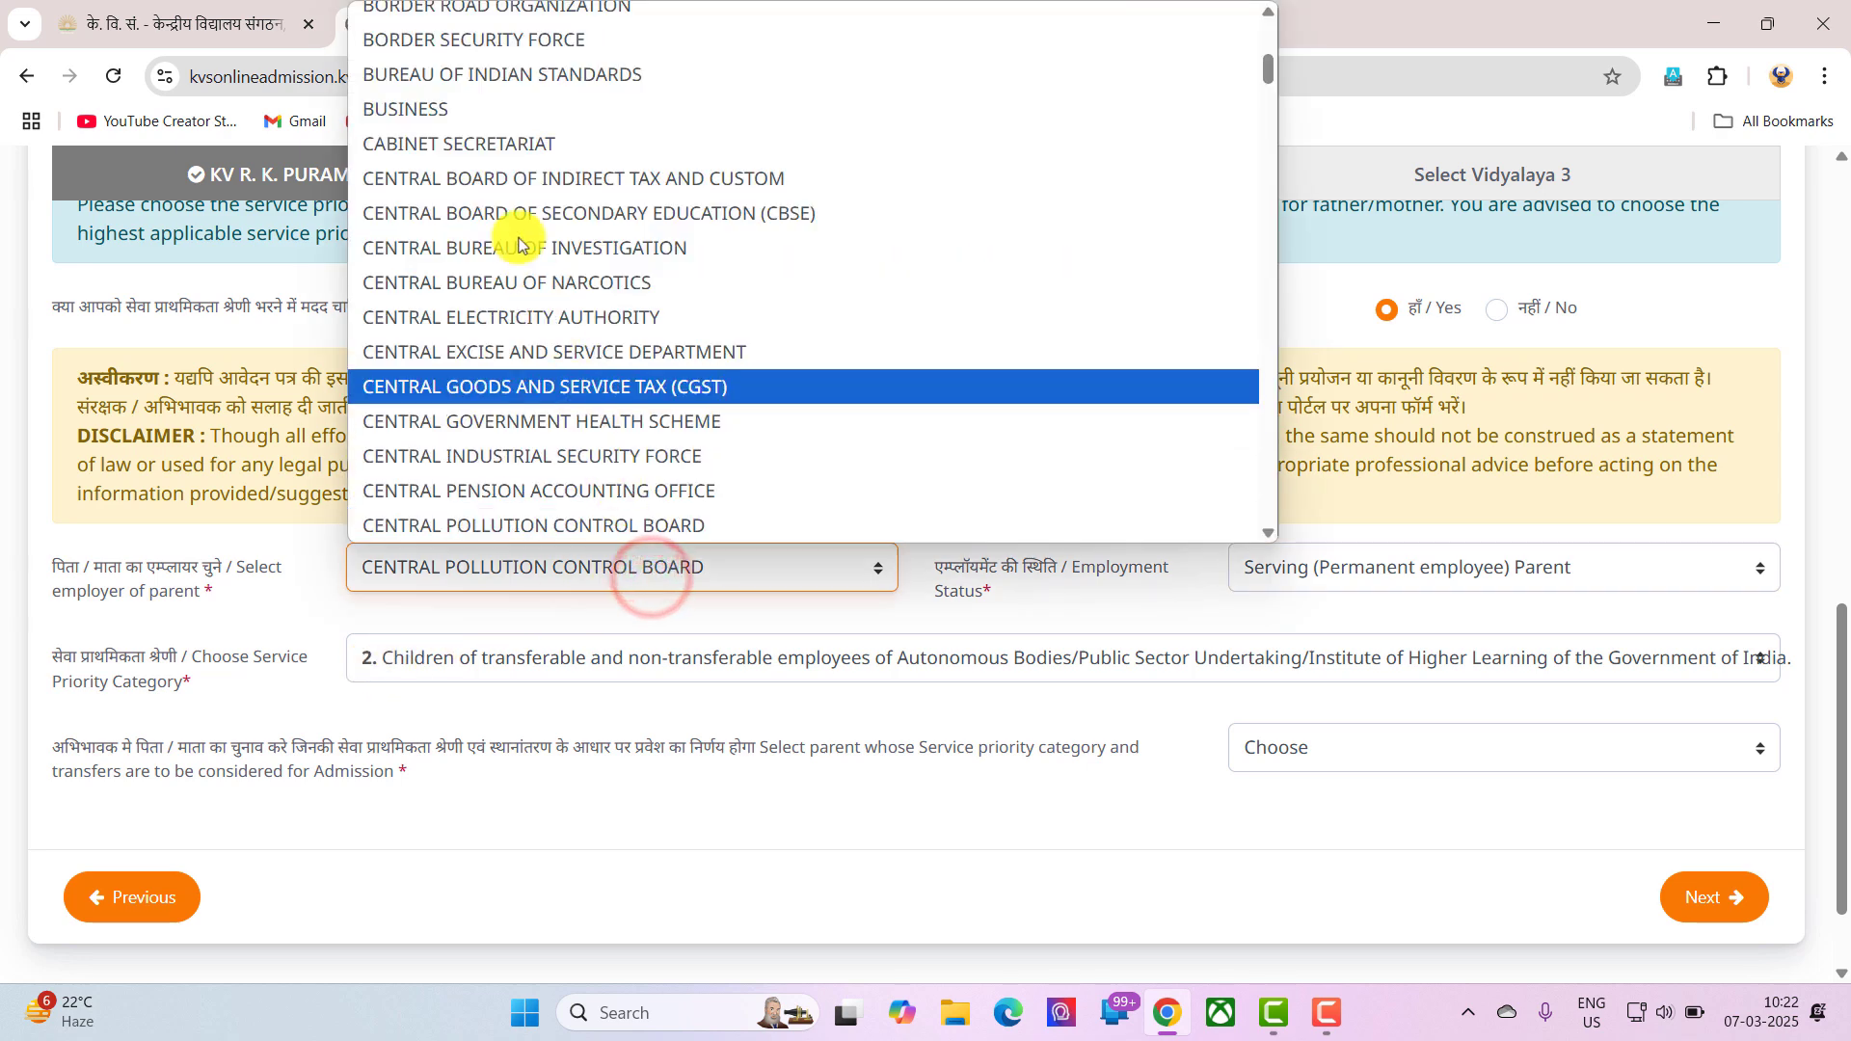
{"action": "left_click", "coordinate": [480, 143]}
{"action": "left_click", "coordinate": [1290, 577]}
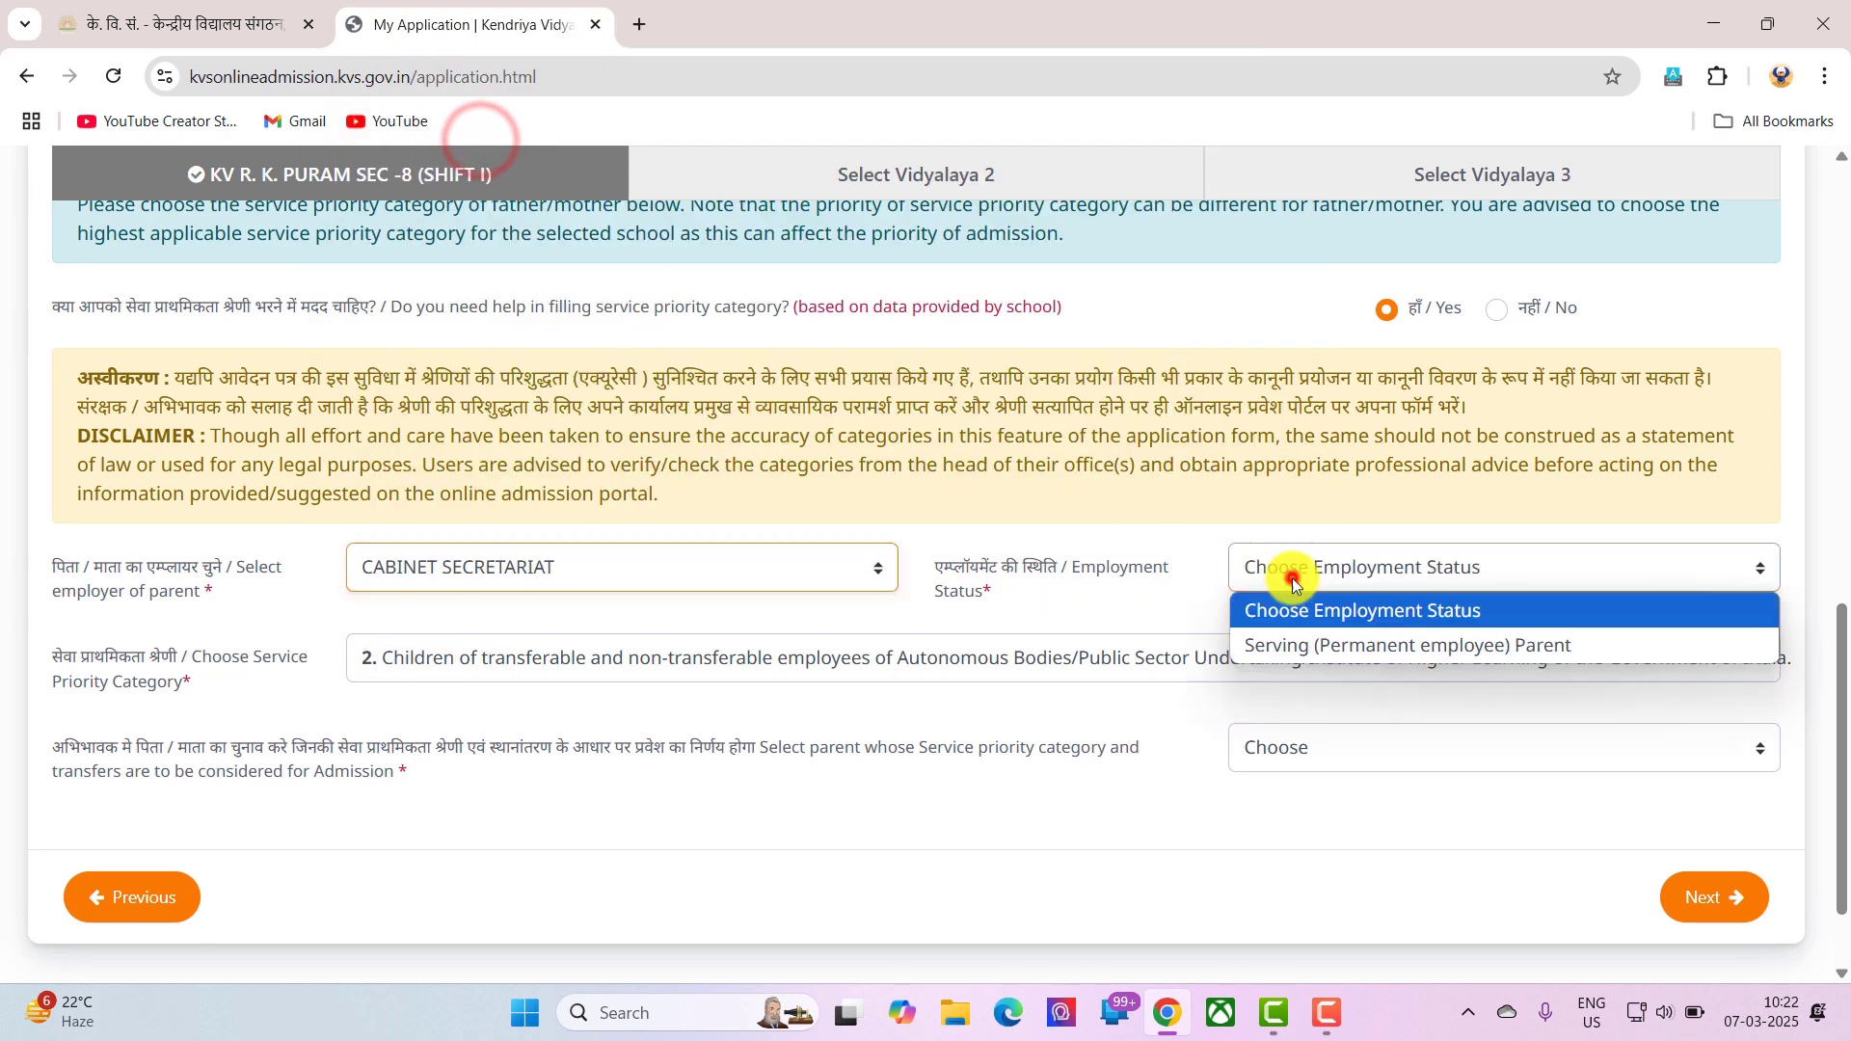
{"action": "left_click", "coordinate": [1289, 649]}
- Settle on DELHI POLICE with Serving (Permanent employee) Parent status, giving priority category 1
{"action": "left_click", "coordinate": [557, 574]}
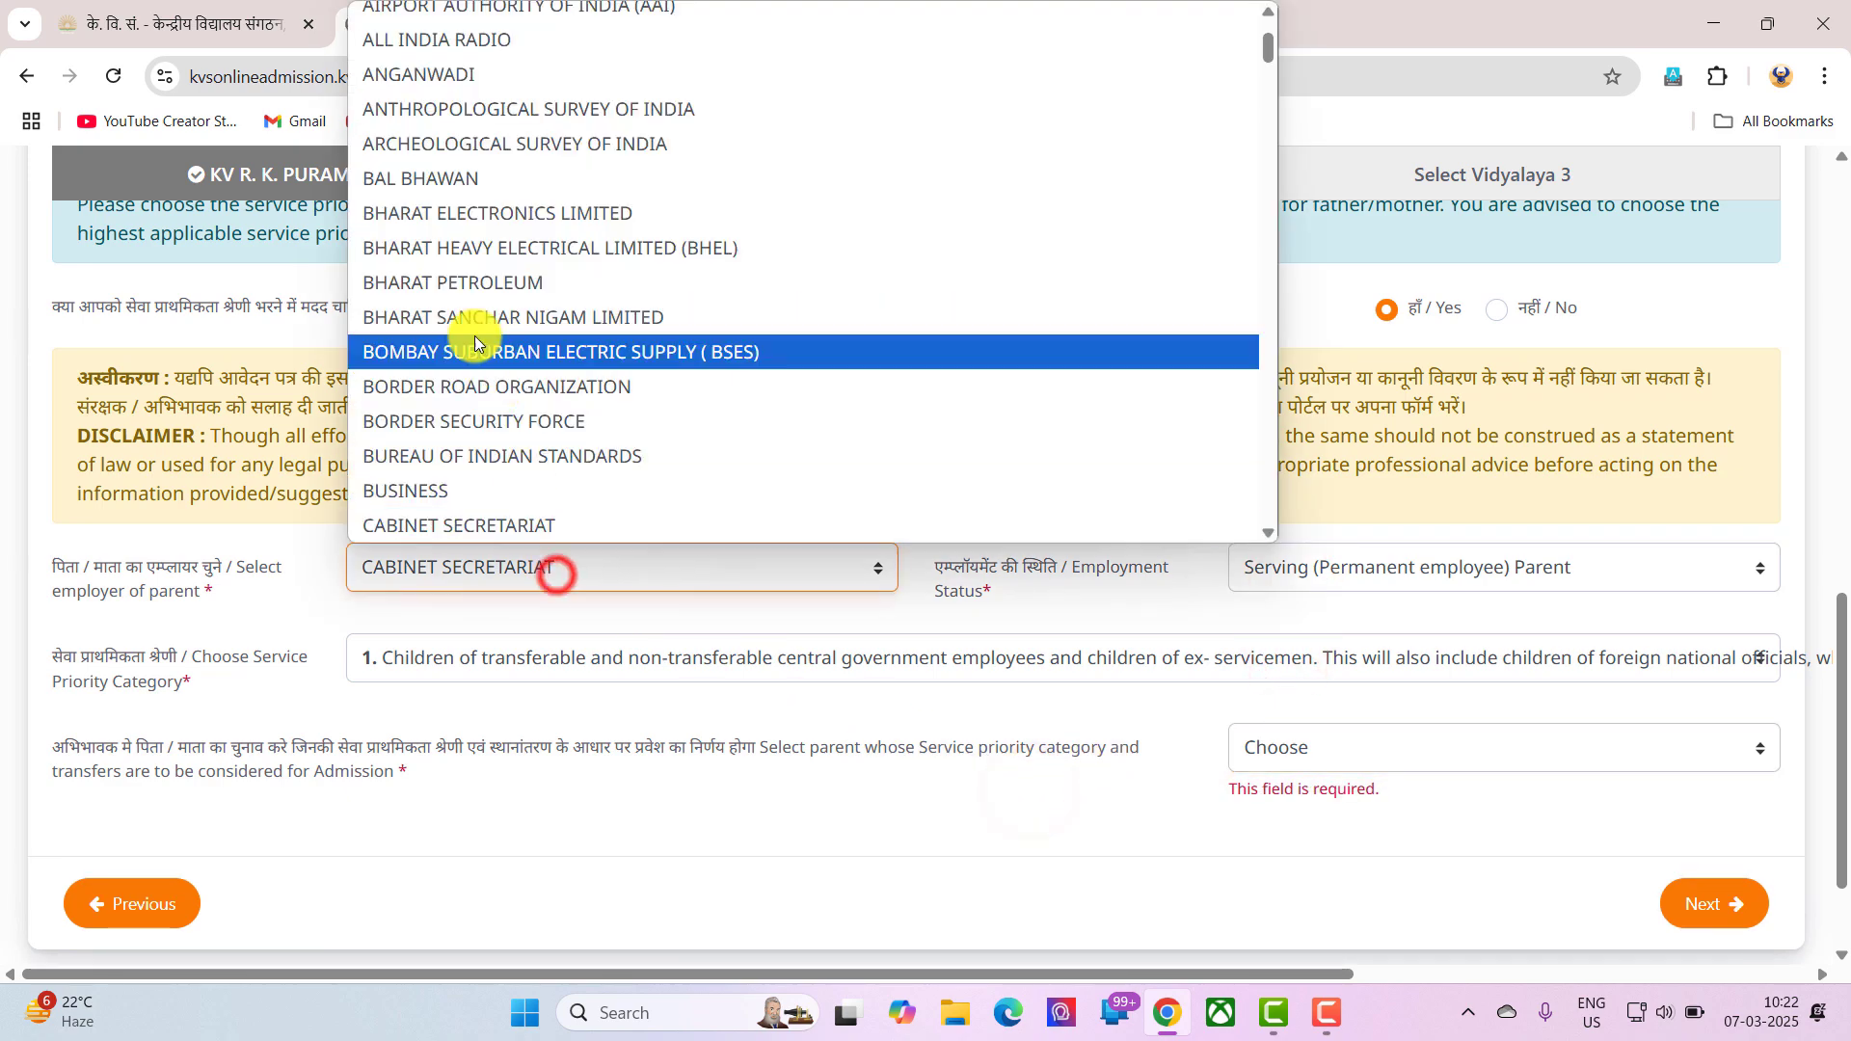
{"action": "scroll", "coordinate": [474, 335], "scroll_direction": "down", "scroll_amount": 10}
{"action": "scroll", "coordinate": [475, 335], "scroll_direction": "down", "scroll_amount": 4}
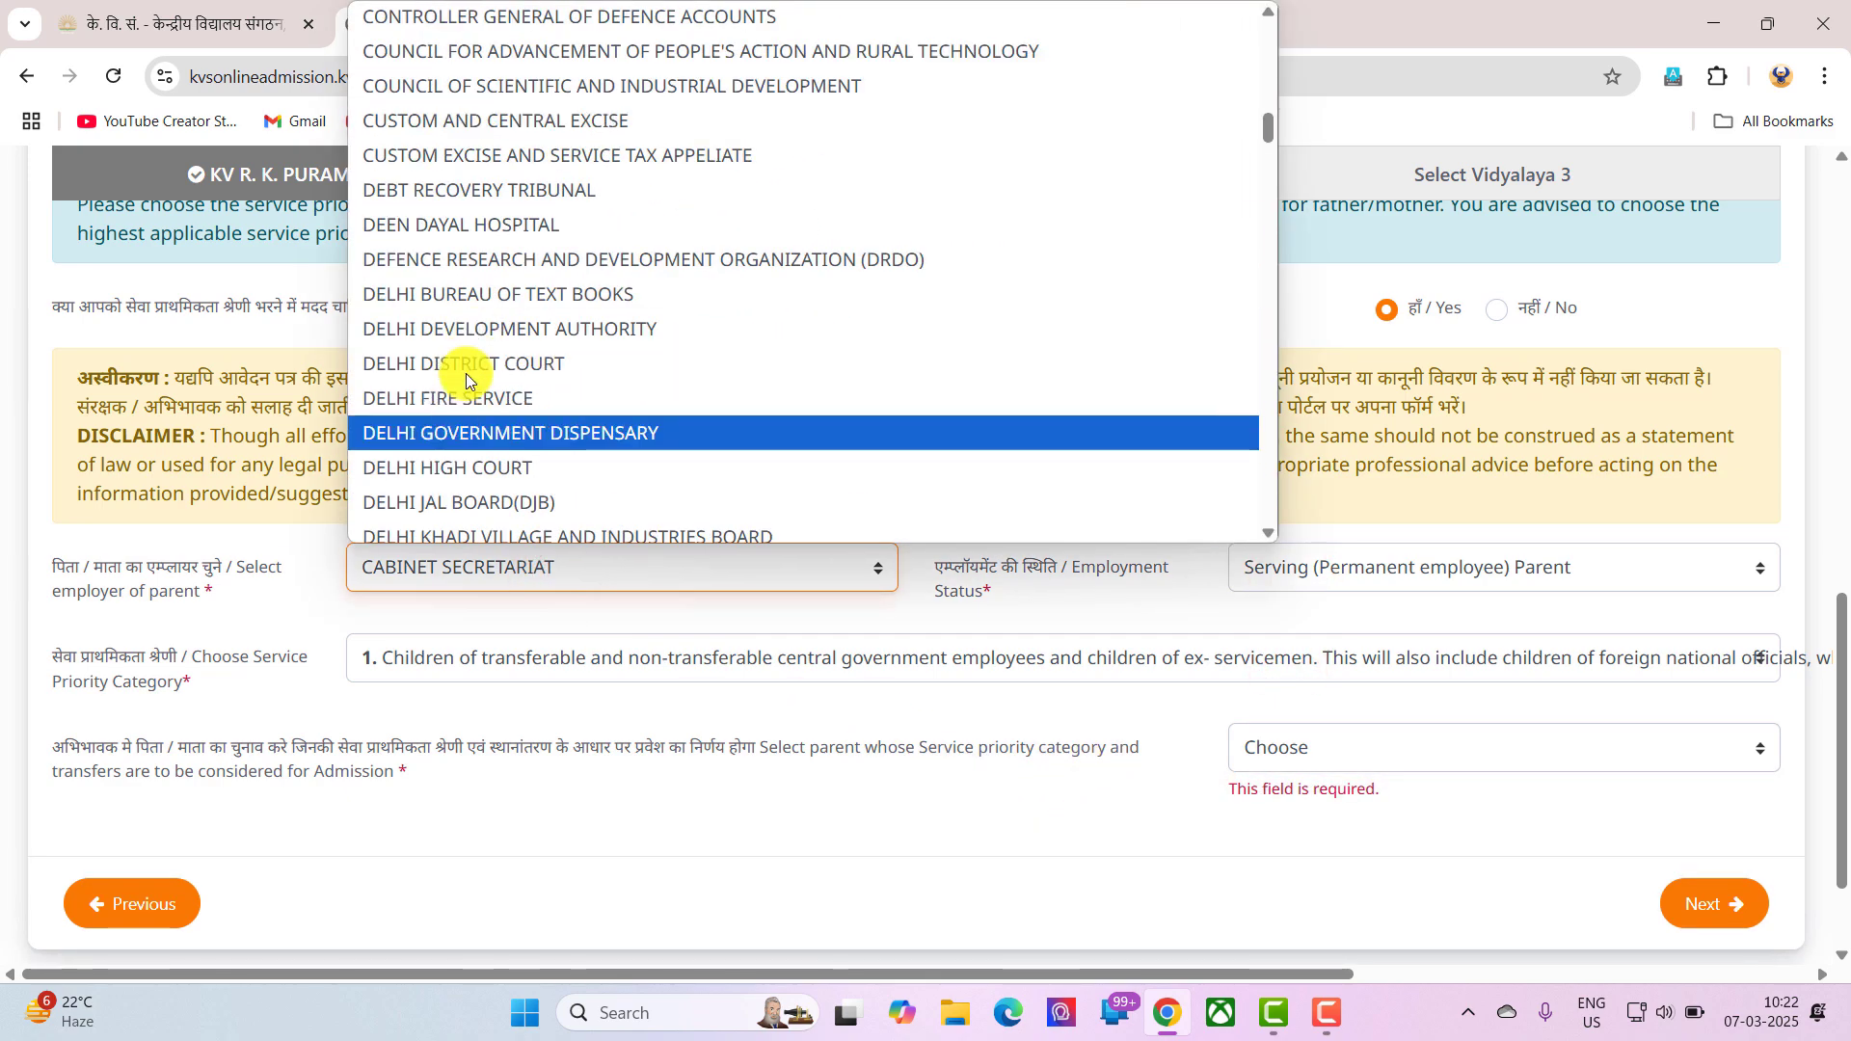
{"action": "scroll", "coordinate": [466, 373], "scroll_direction": "down", "scroll_amount": 2}
{"action": "scroll", "coordinate": [466, 373], "scroll_direction": "down", "scroll_amount": 10}
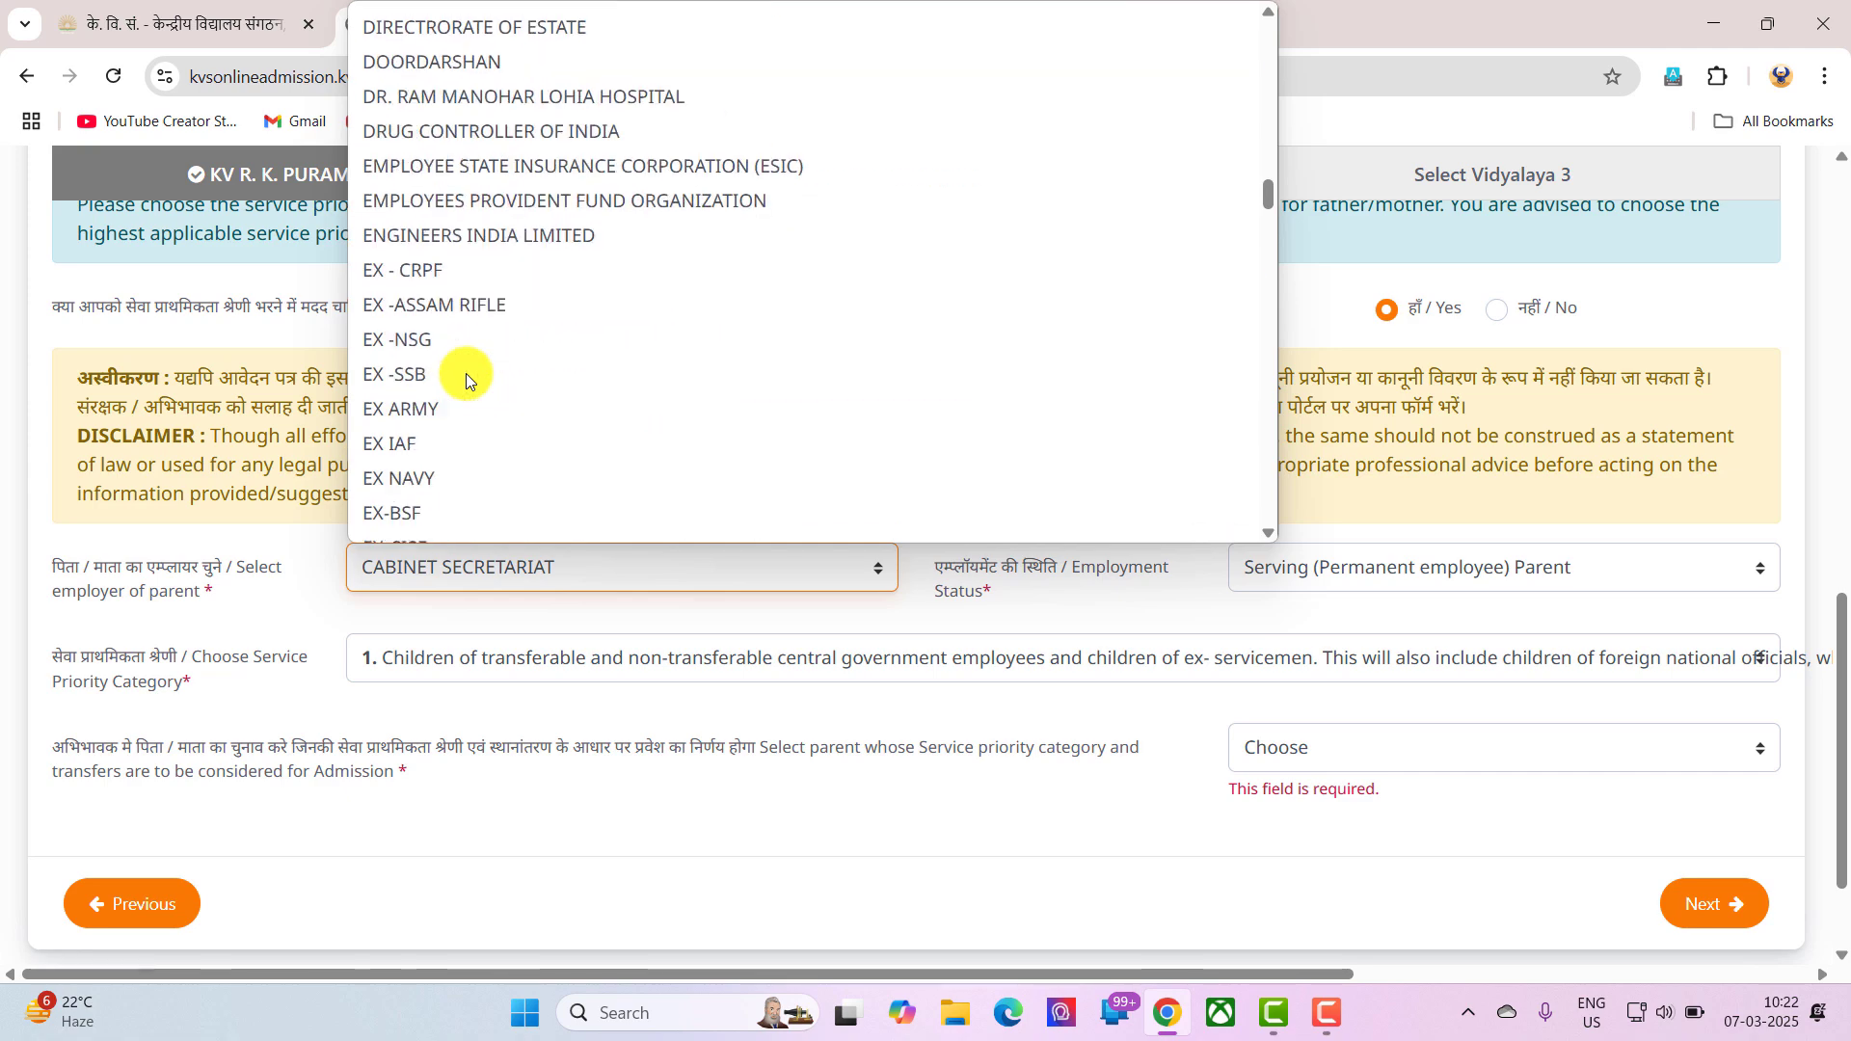
{"action": "scroll", "coordinate": [449, 331], "scroll_direction": "up", "scroll_amount": 15}
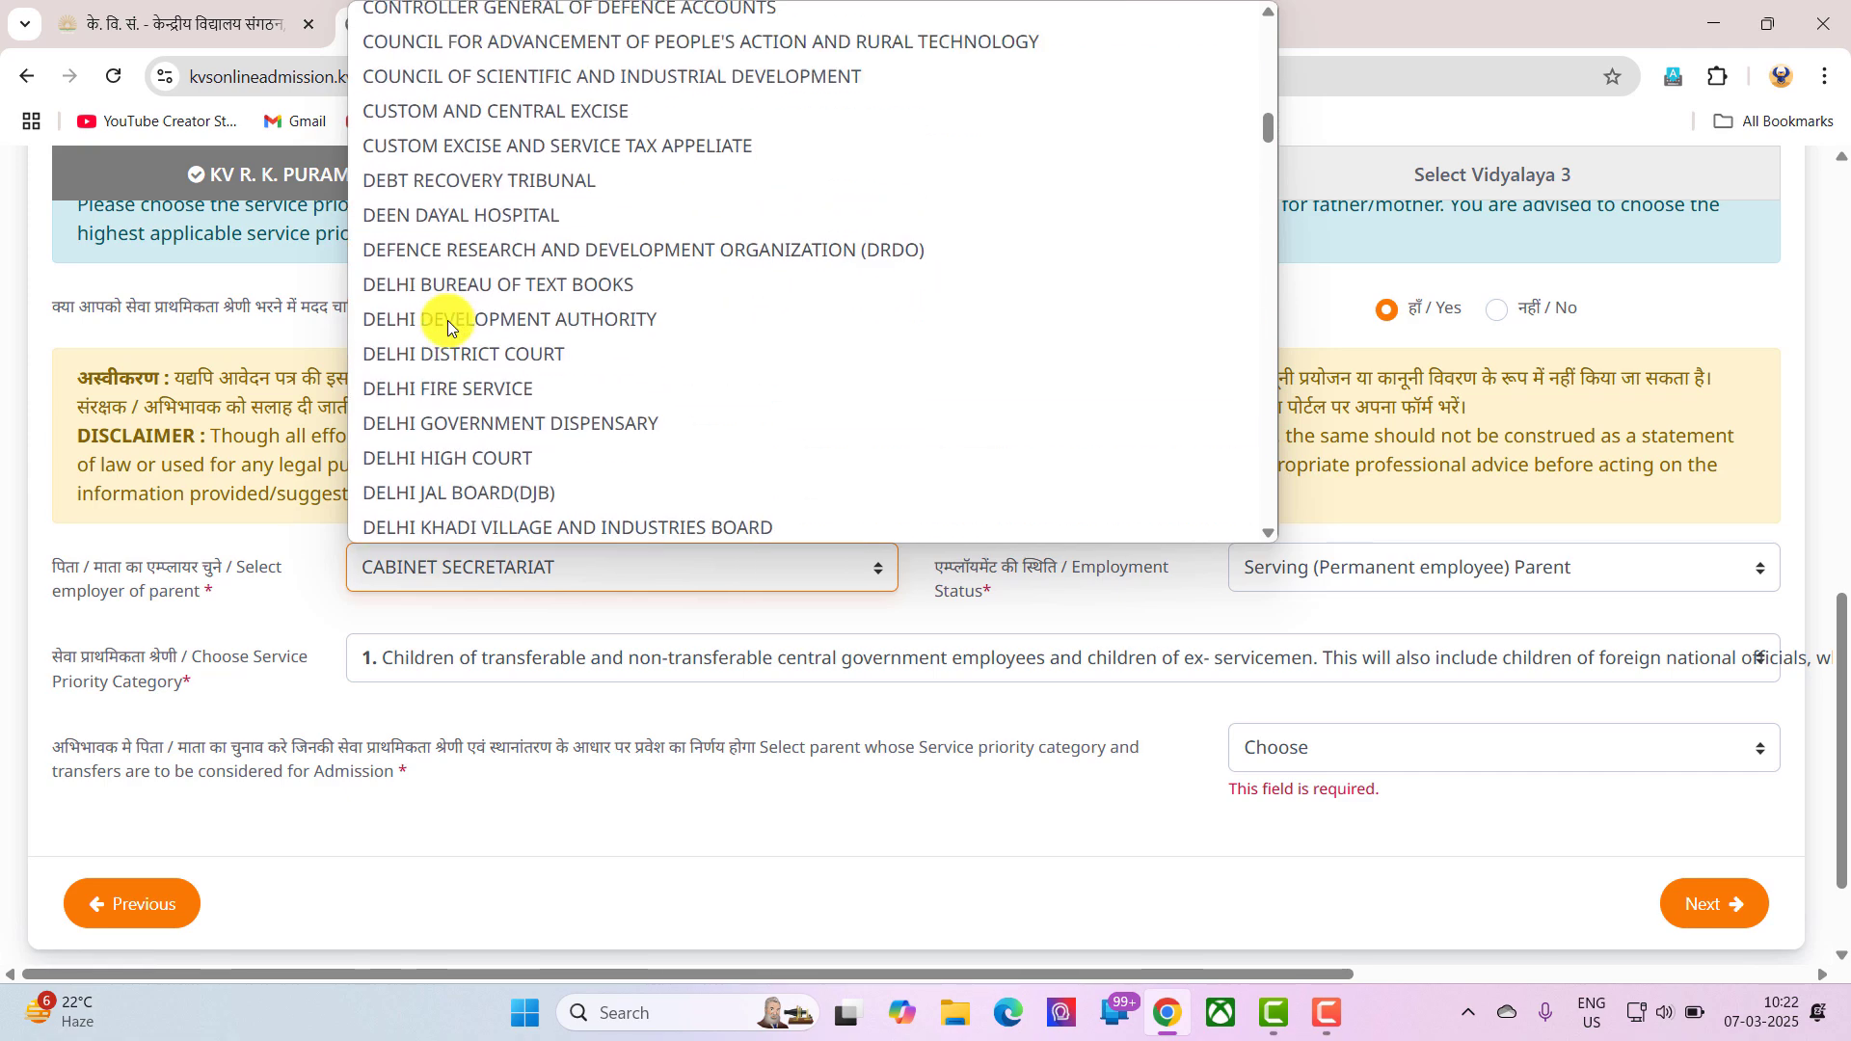
{"action": "scroll", "coordinate": [448, 328], "scroll_direction": "up", "scroll_amount": 12}
{"action": "scroll", "coordinate": [449, 328], "scroll_direction": "down", "scroll_amount": 17}
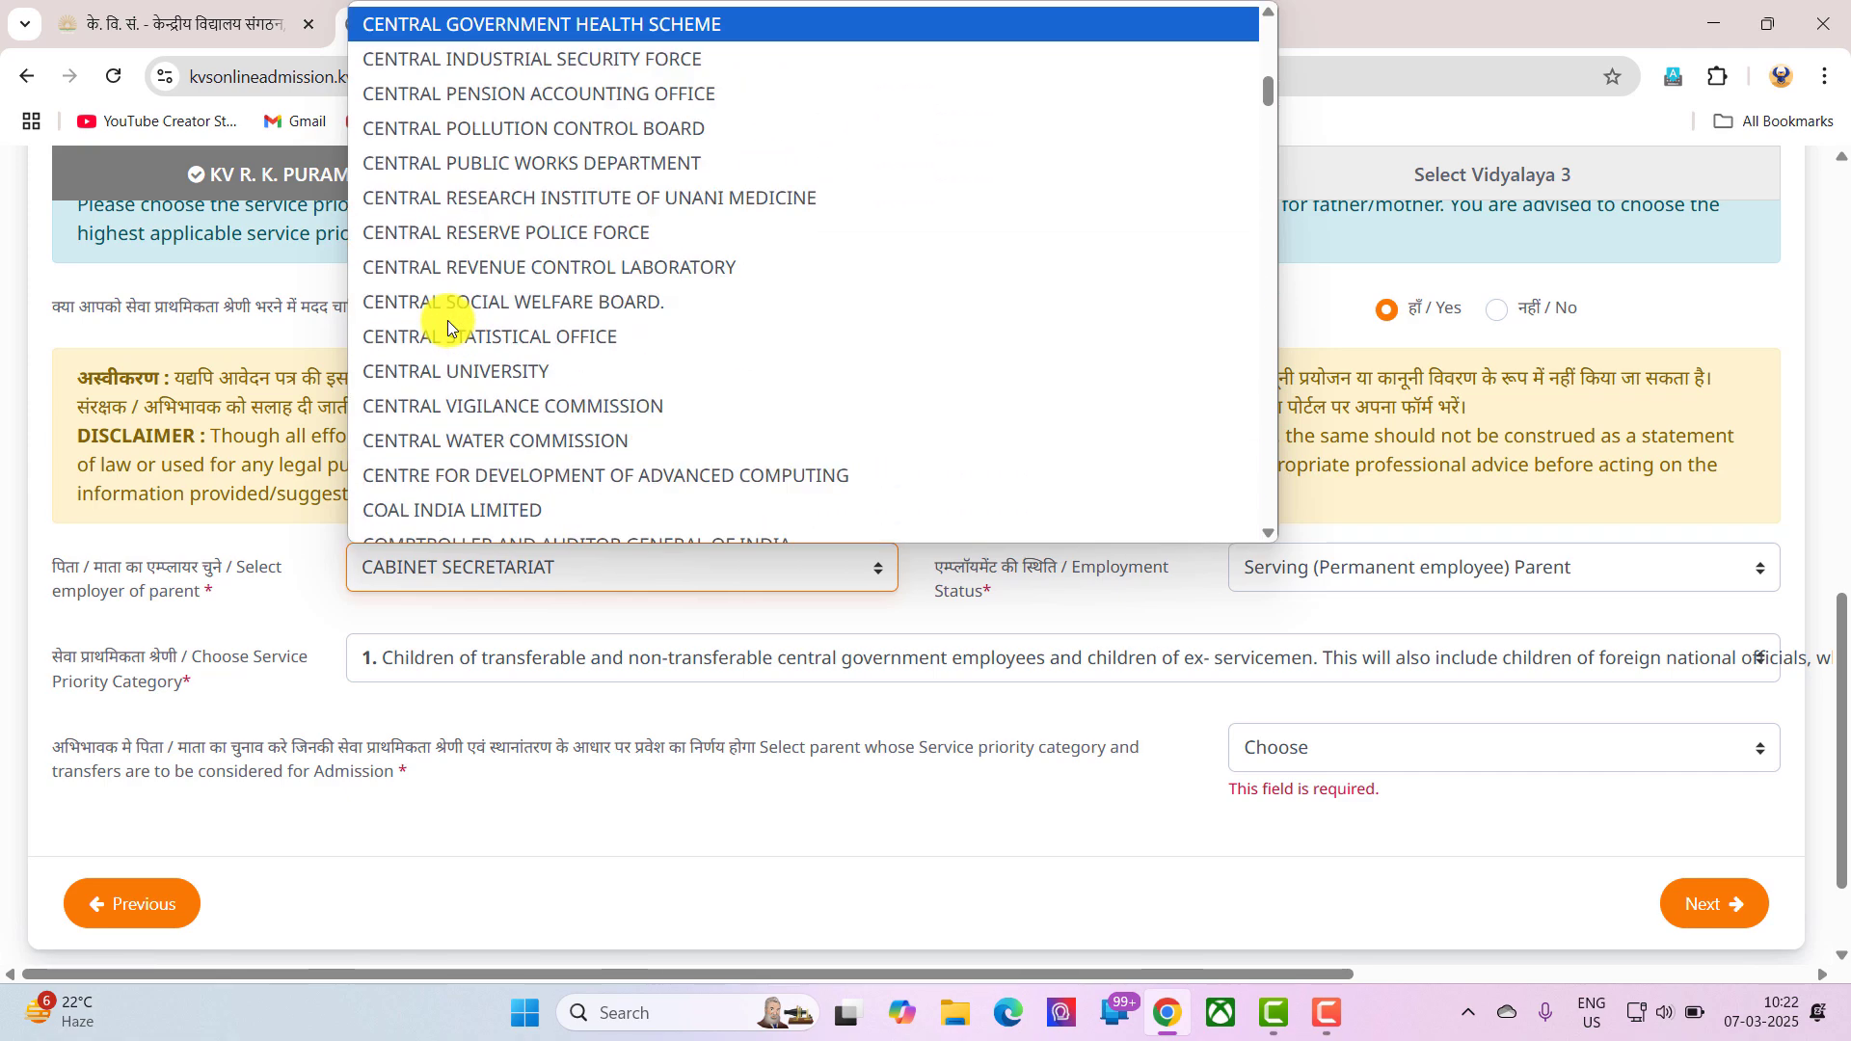
{"action": "left_click", "coordinate": [453, 399]}
{"action": "left_click", "coordinate": [1307, 574]}
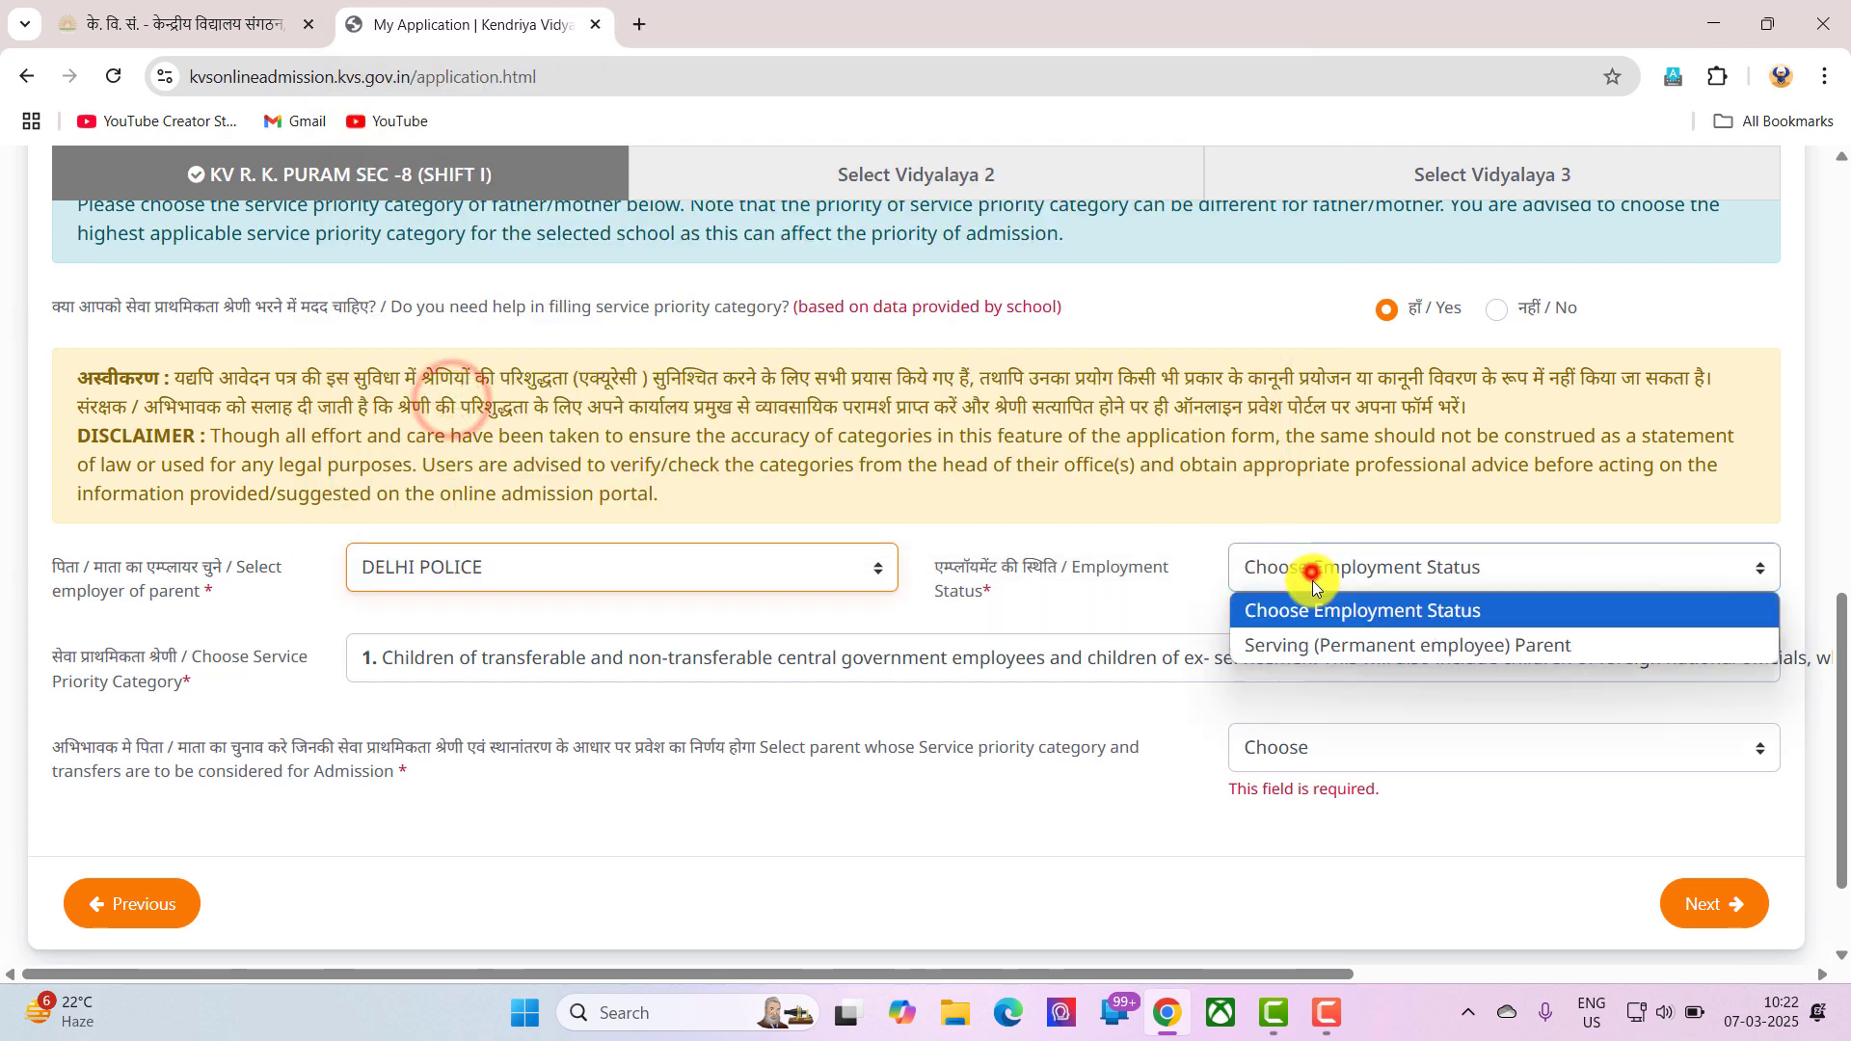
{"action": "left_click", "coordinate": [1283, 647]}
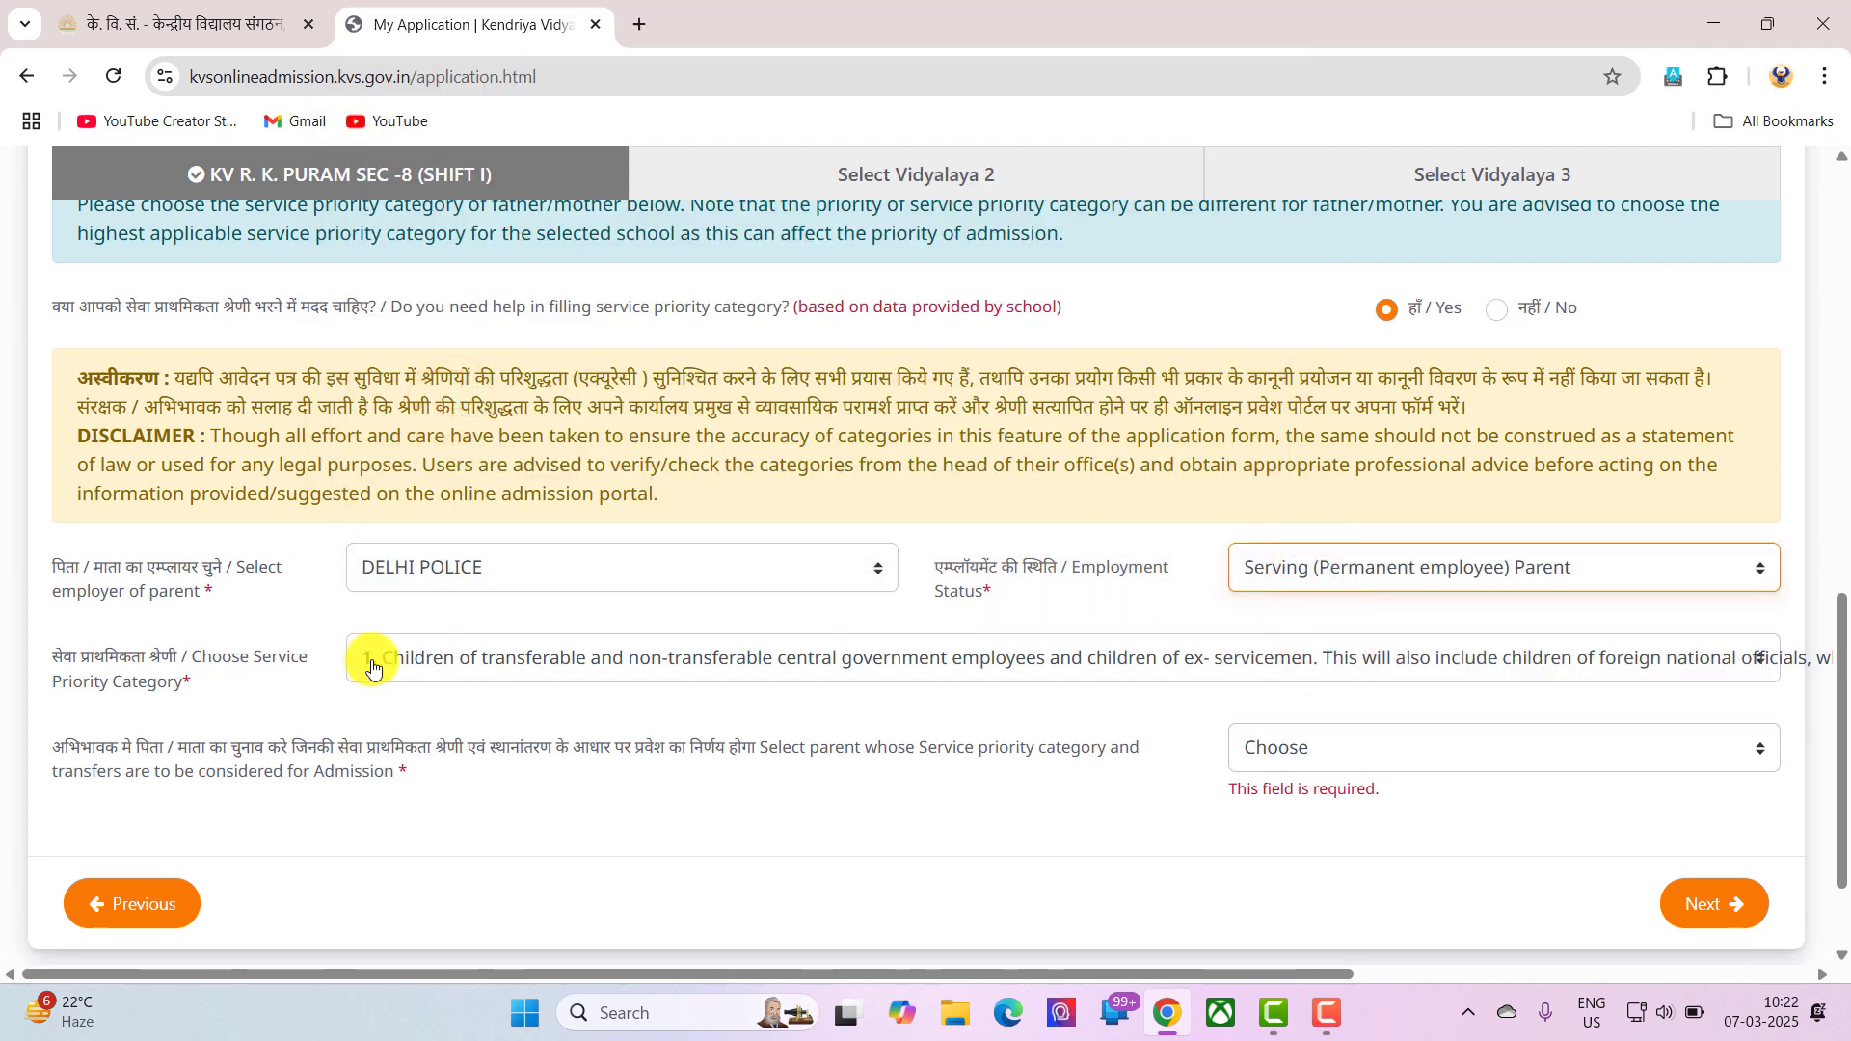
{"action": "left_click", "coordinate": [913, 837]}
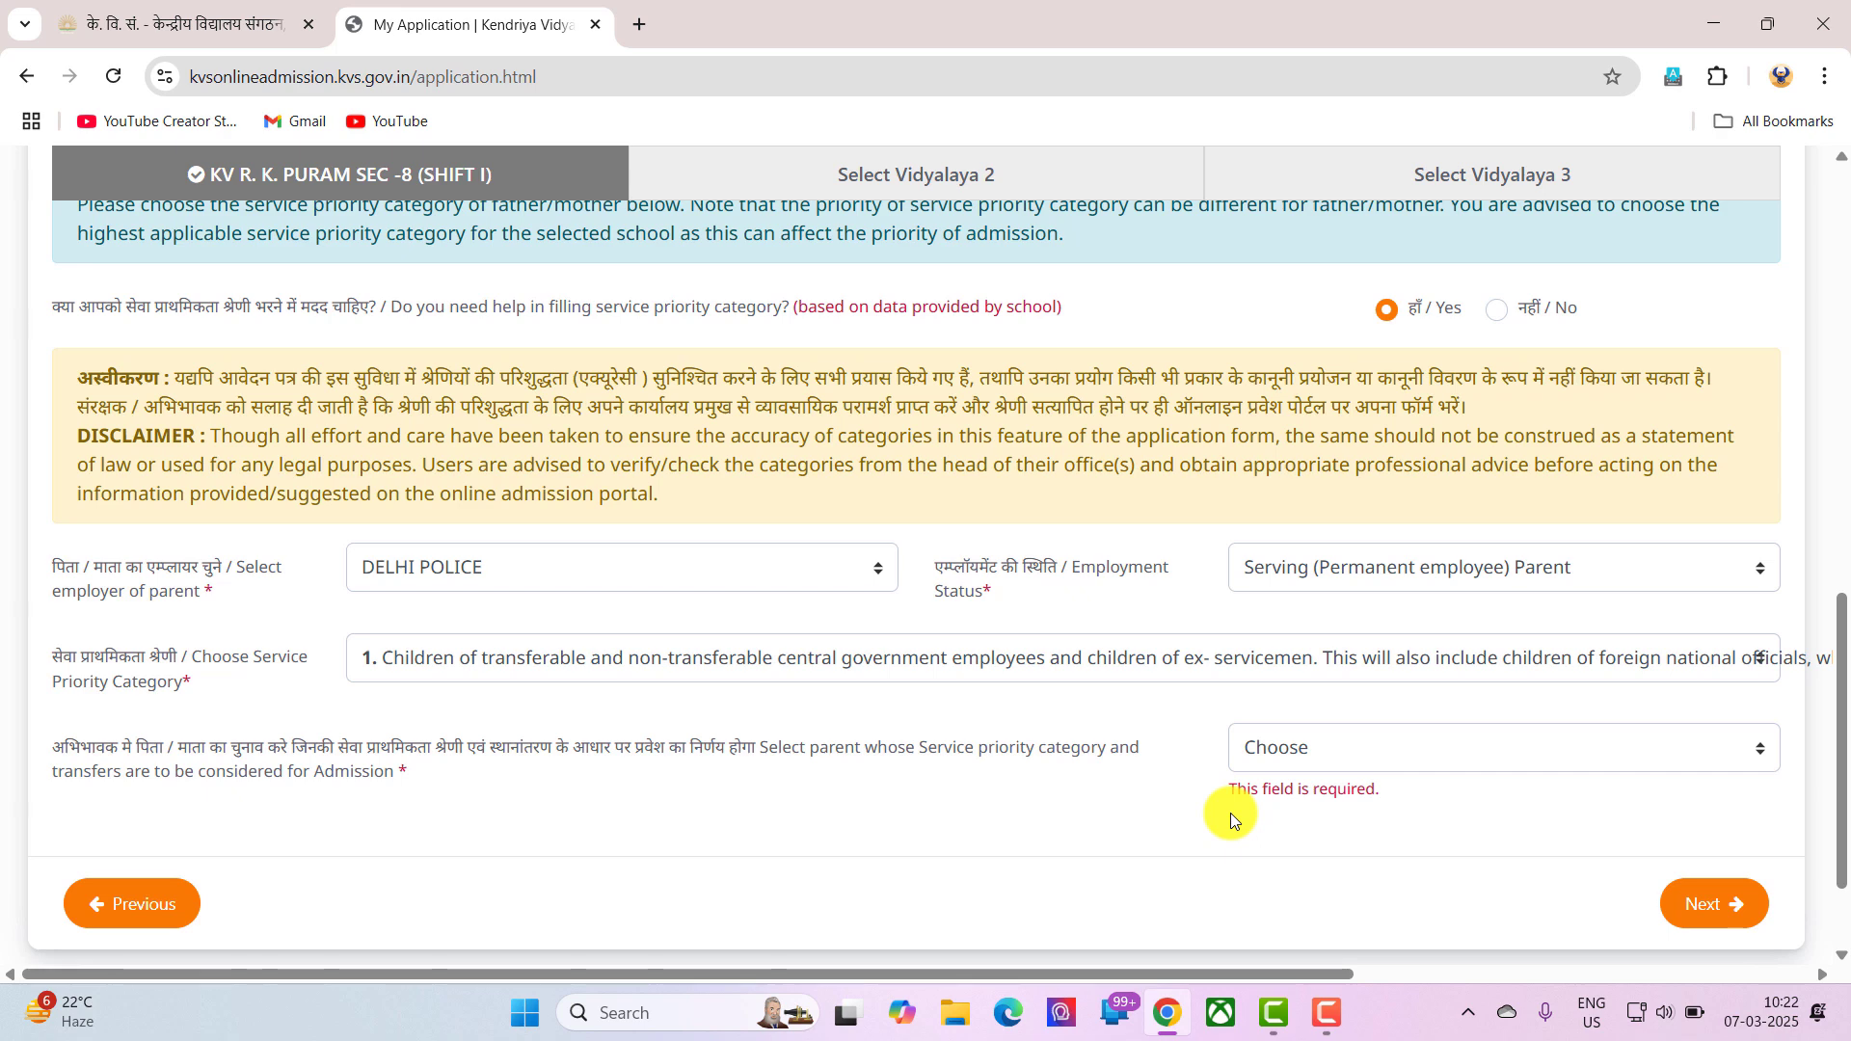
- Choose Father as the parent for admission and answer Yes to the 7-year transfer question
{"action": "left_click", "coordinate": [1310, 750]}
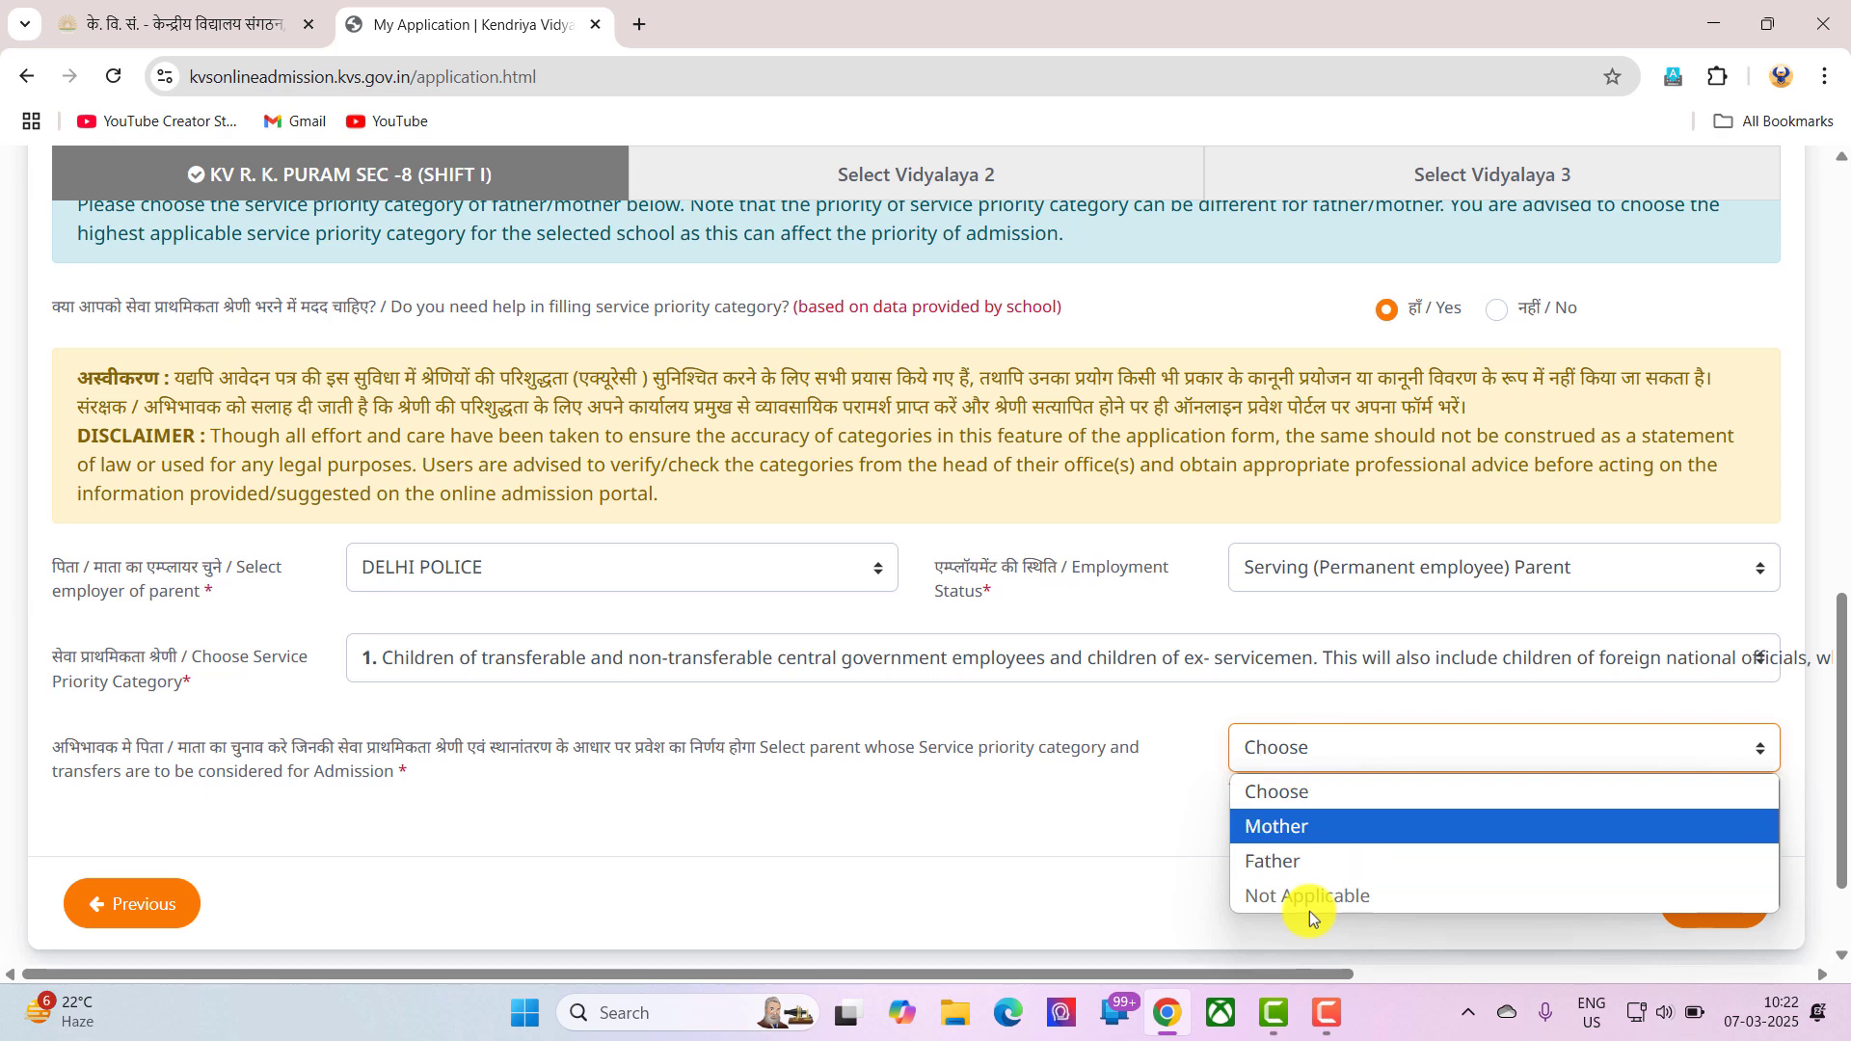
{"action": "left_click", "coordinate": [1282, 865]}
{"action": "left_click", "coordinate": [1171, 862]}
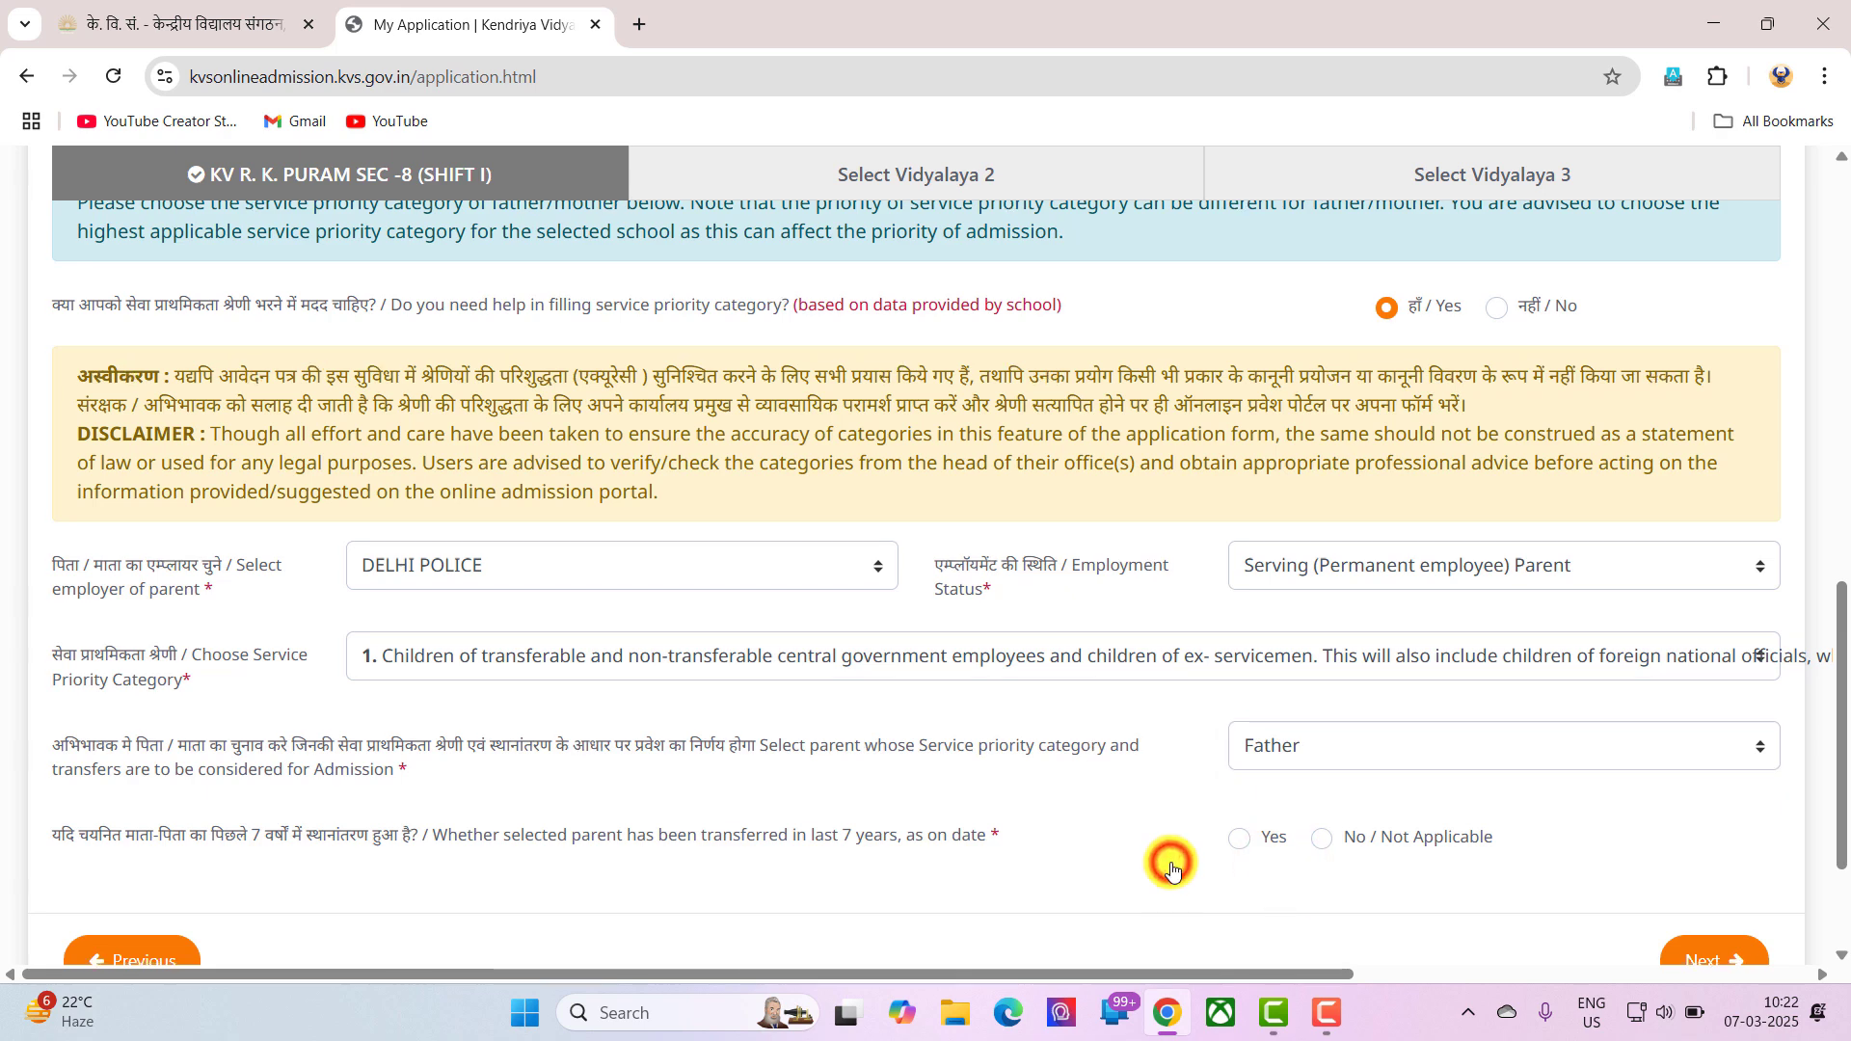
{"action": "scroll", "coordinate": [1171, 863], "scroll_direction": "down", "scroll_amount": 3}
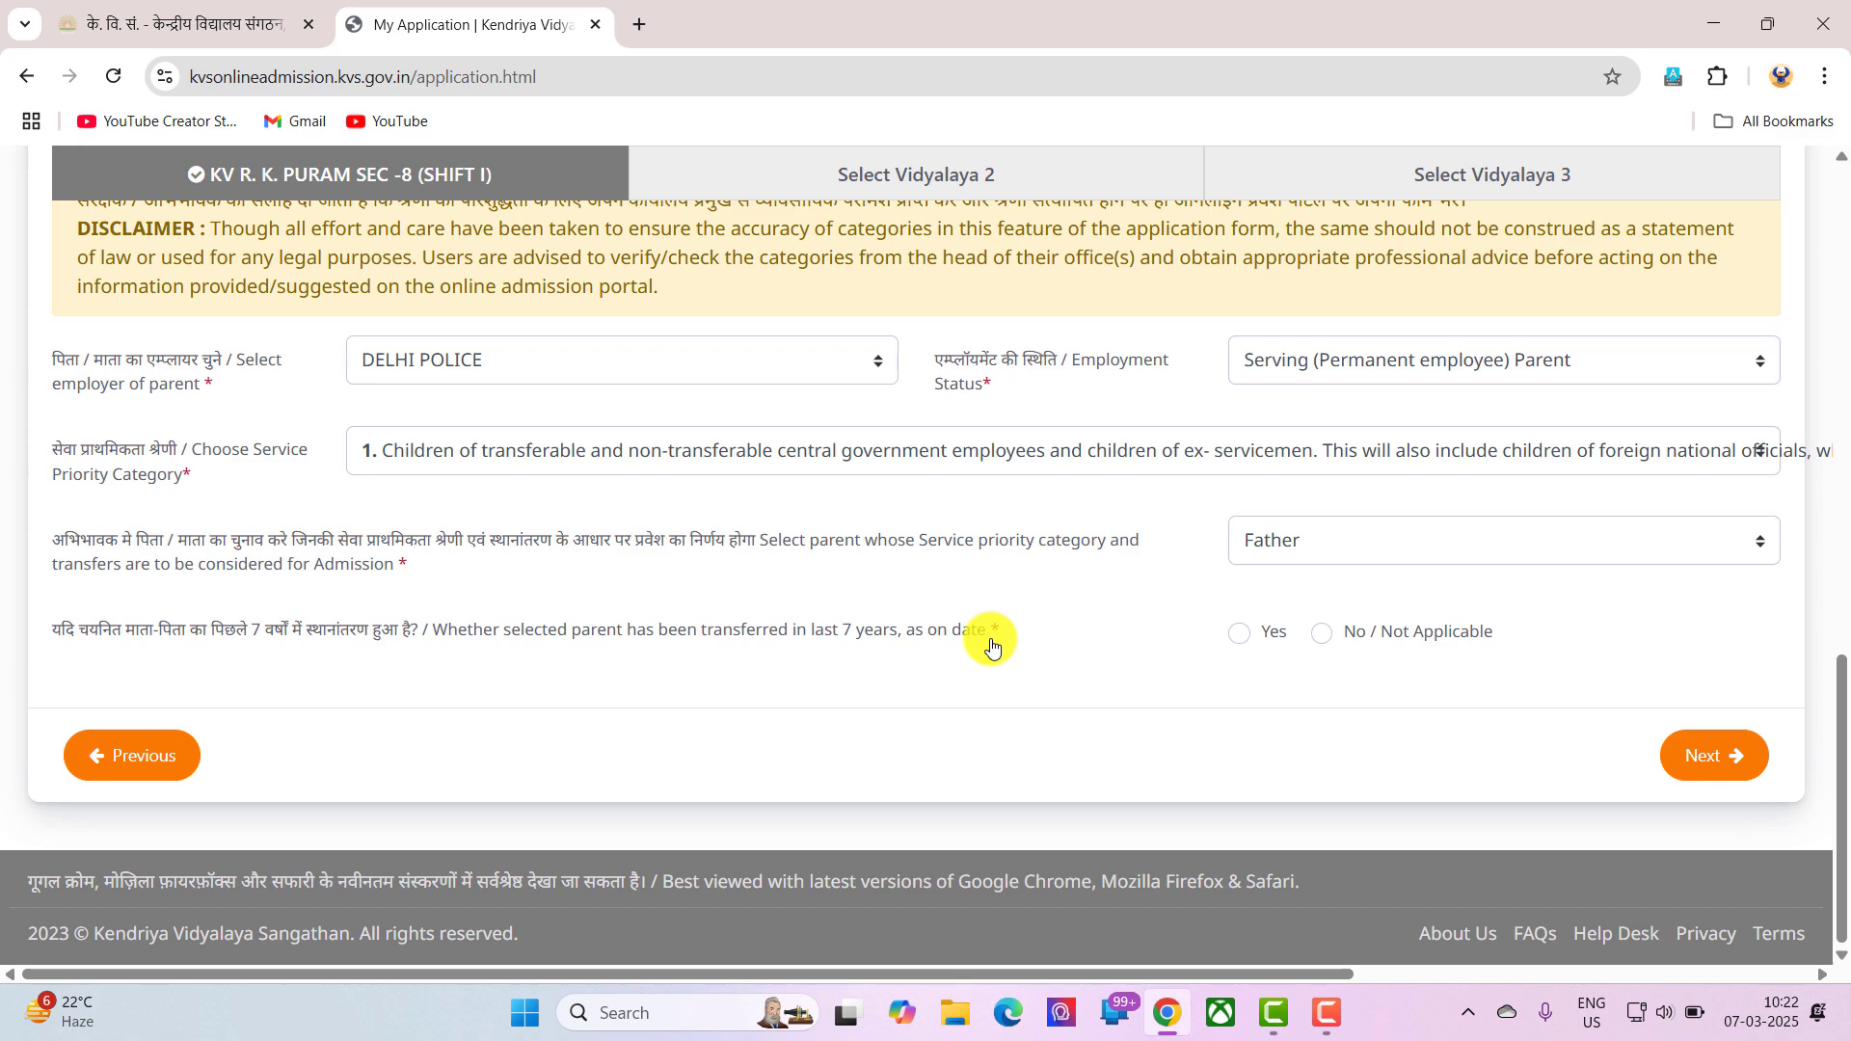
{"action": "left_click", "coordinate": [1239, 632]}
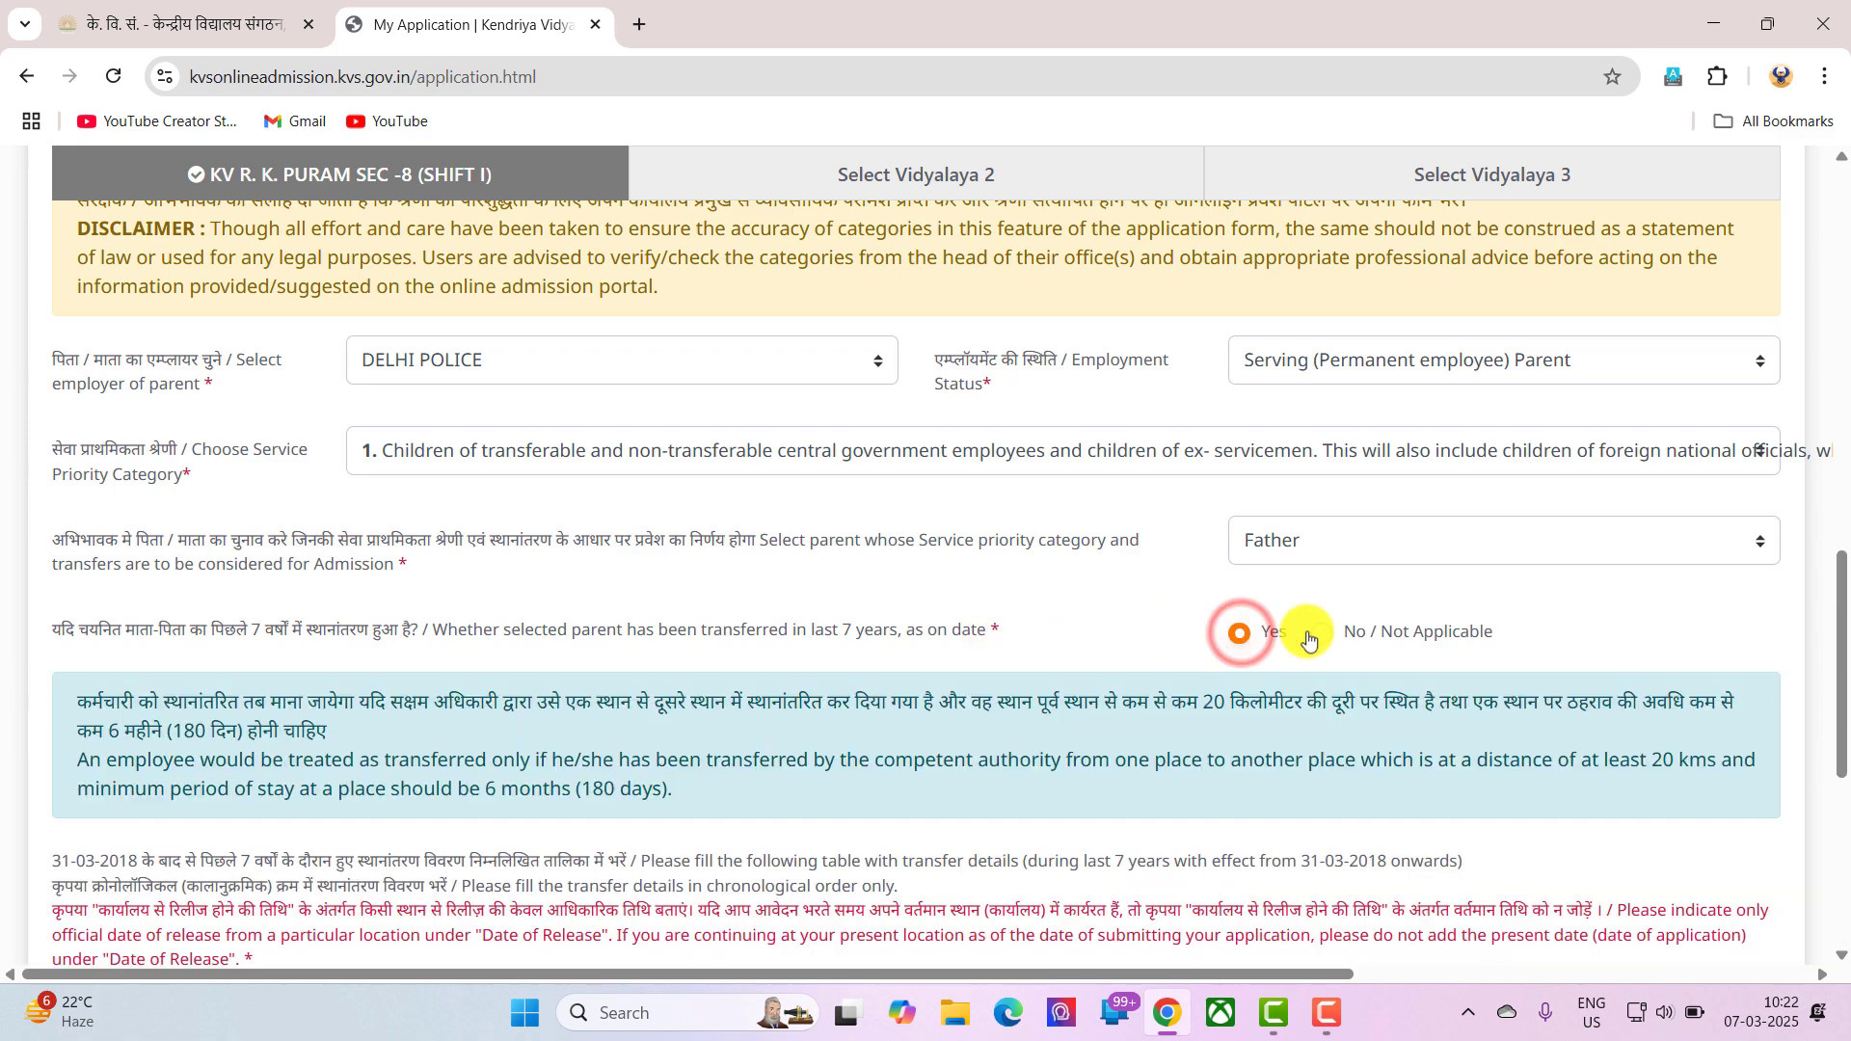
- Toggle the transfer answer to No and back to Yes, then try the transfer-table fields
{"action": "left_click", "coordinate": [1327, 636]}
{"action": "left_click", "coordinate": [1244, 634]}
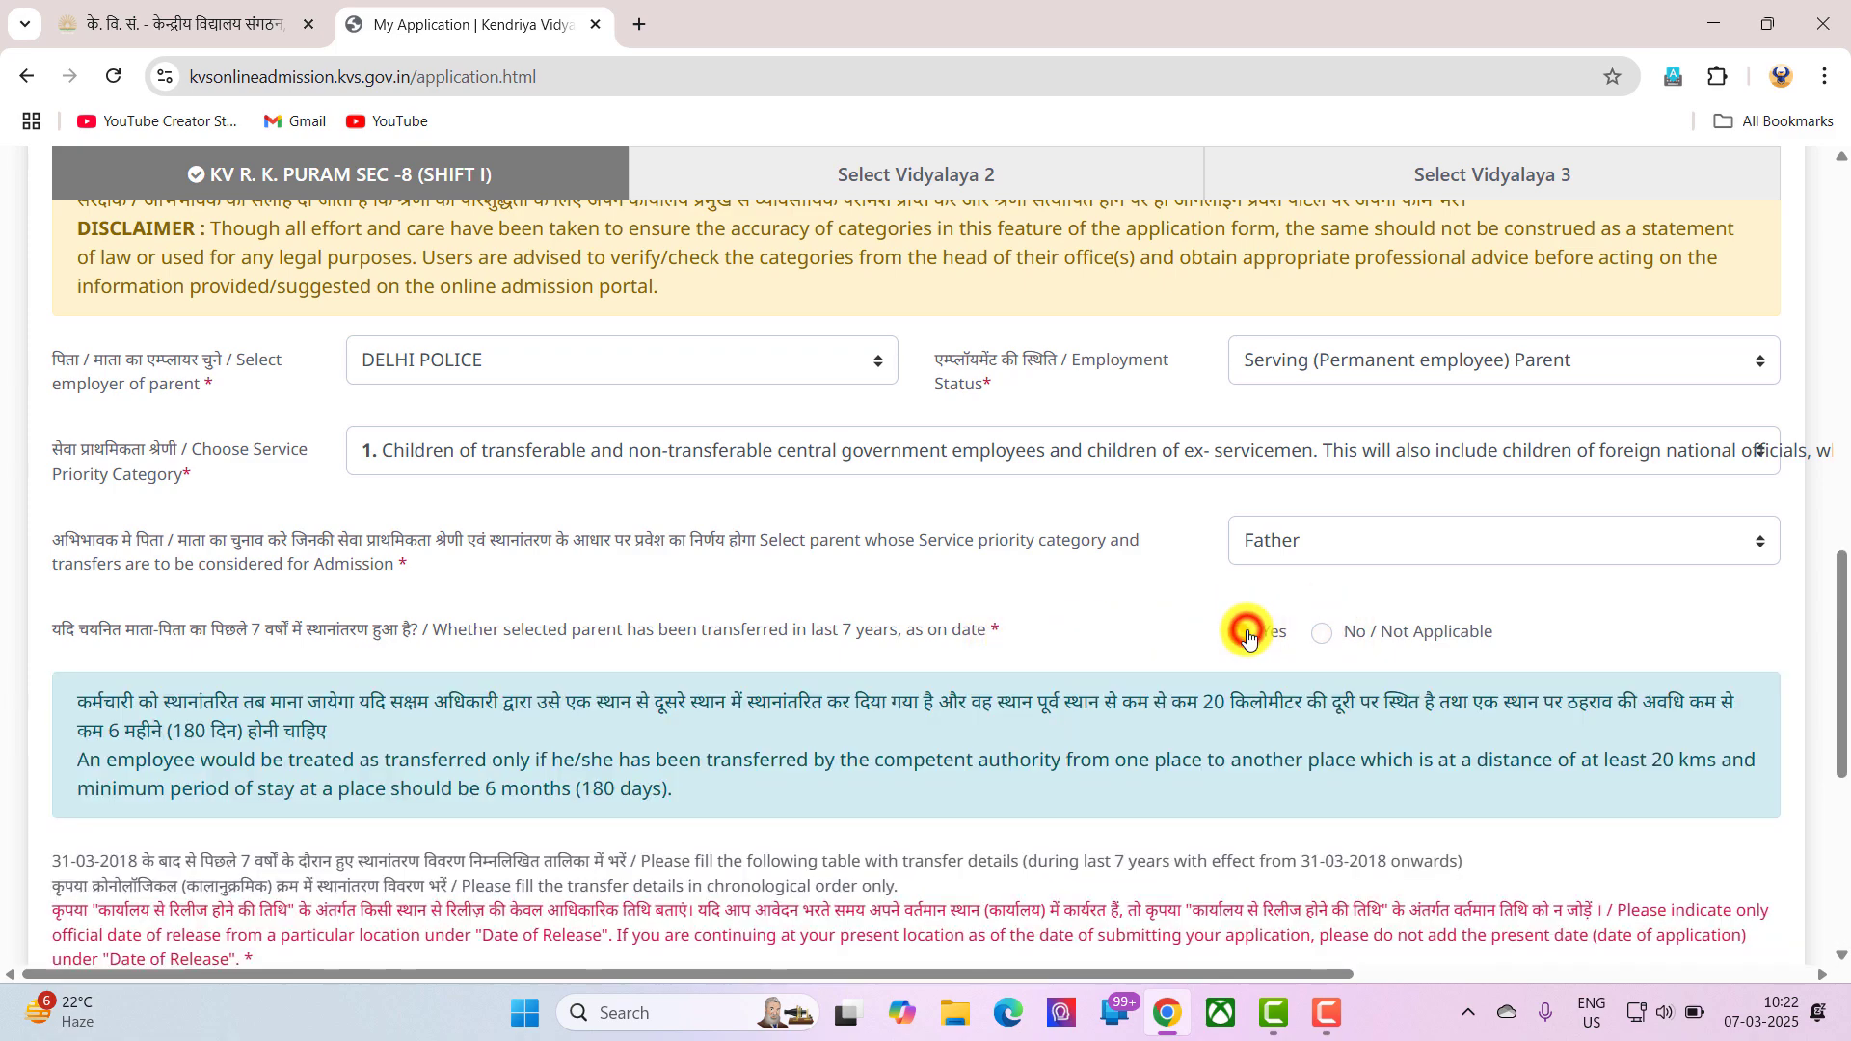
{"action": "scroll", "coordinate": [1242, 632], "scroll_direction": "down", "scroll_amount": 5}
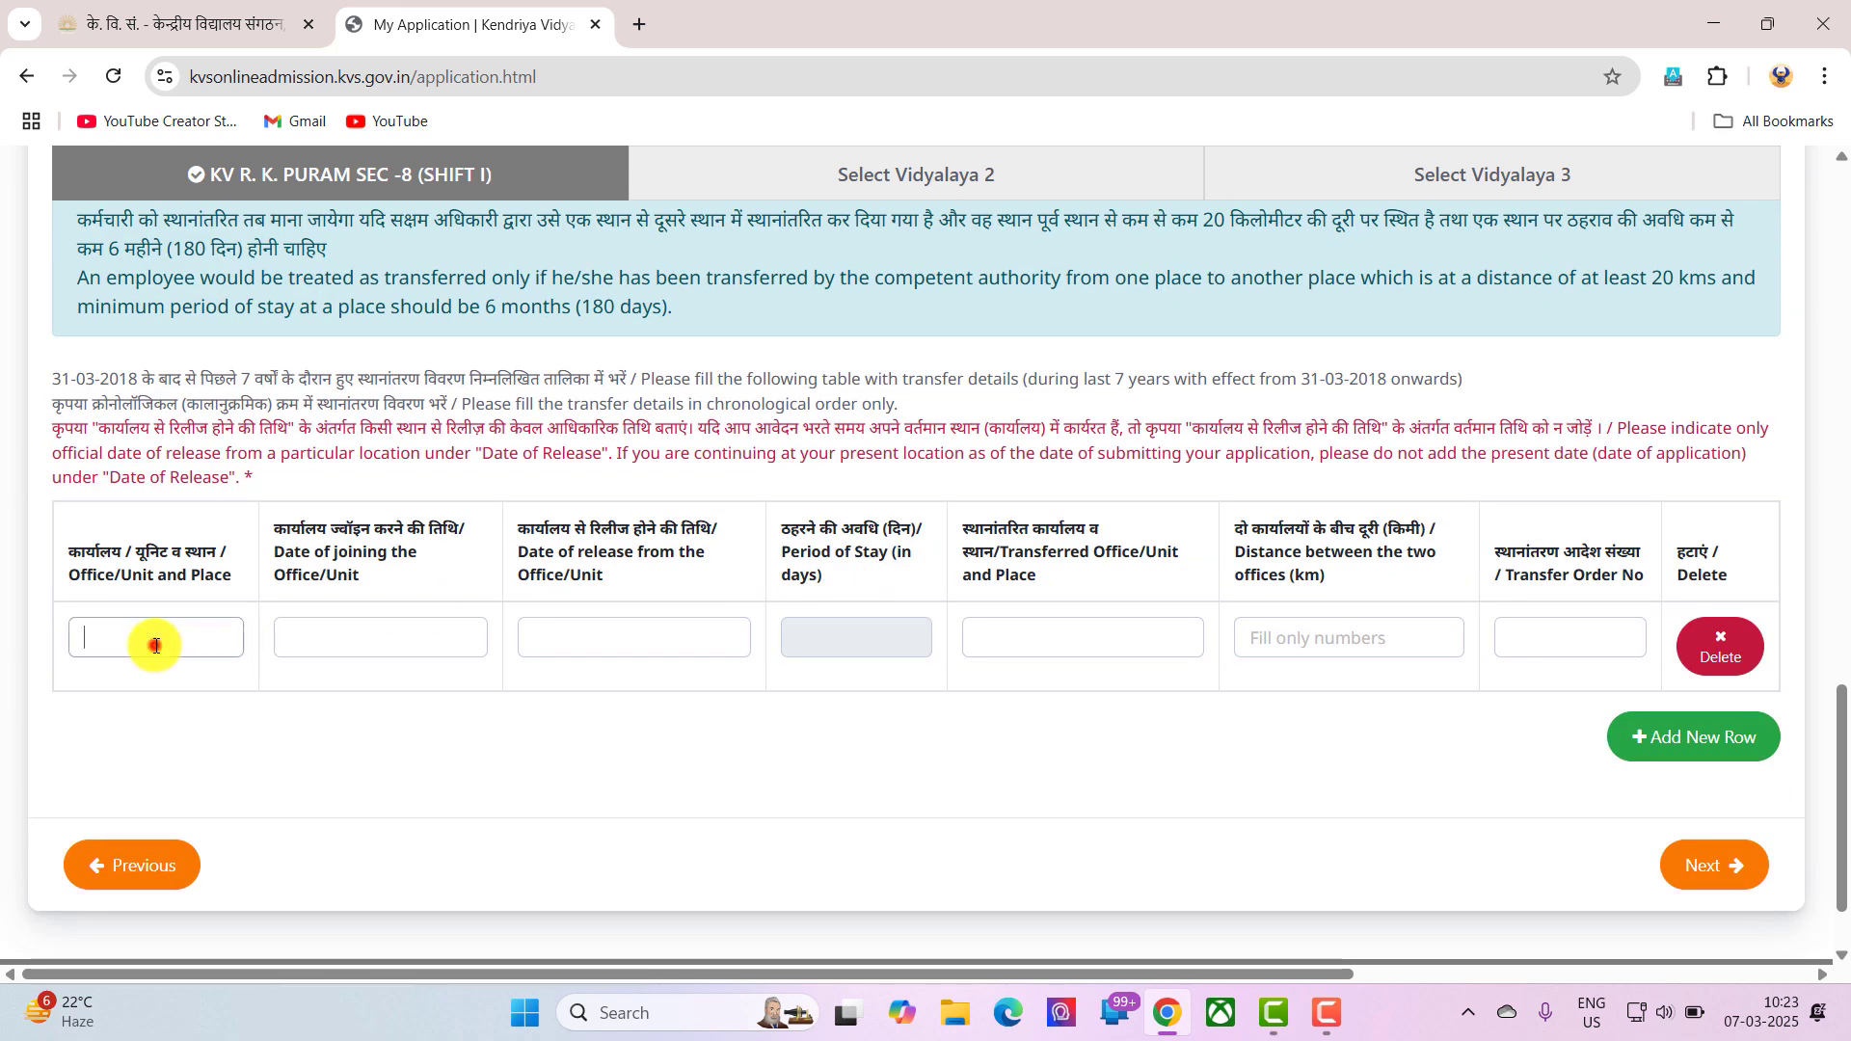
{"action": "left_click", "coordinate": [385, 647]}
{"action": "left_click", "coordinate": [620, 641]}
{"action": "left_click", "coordinate": [959, 648]}
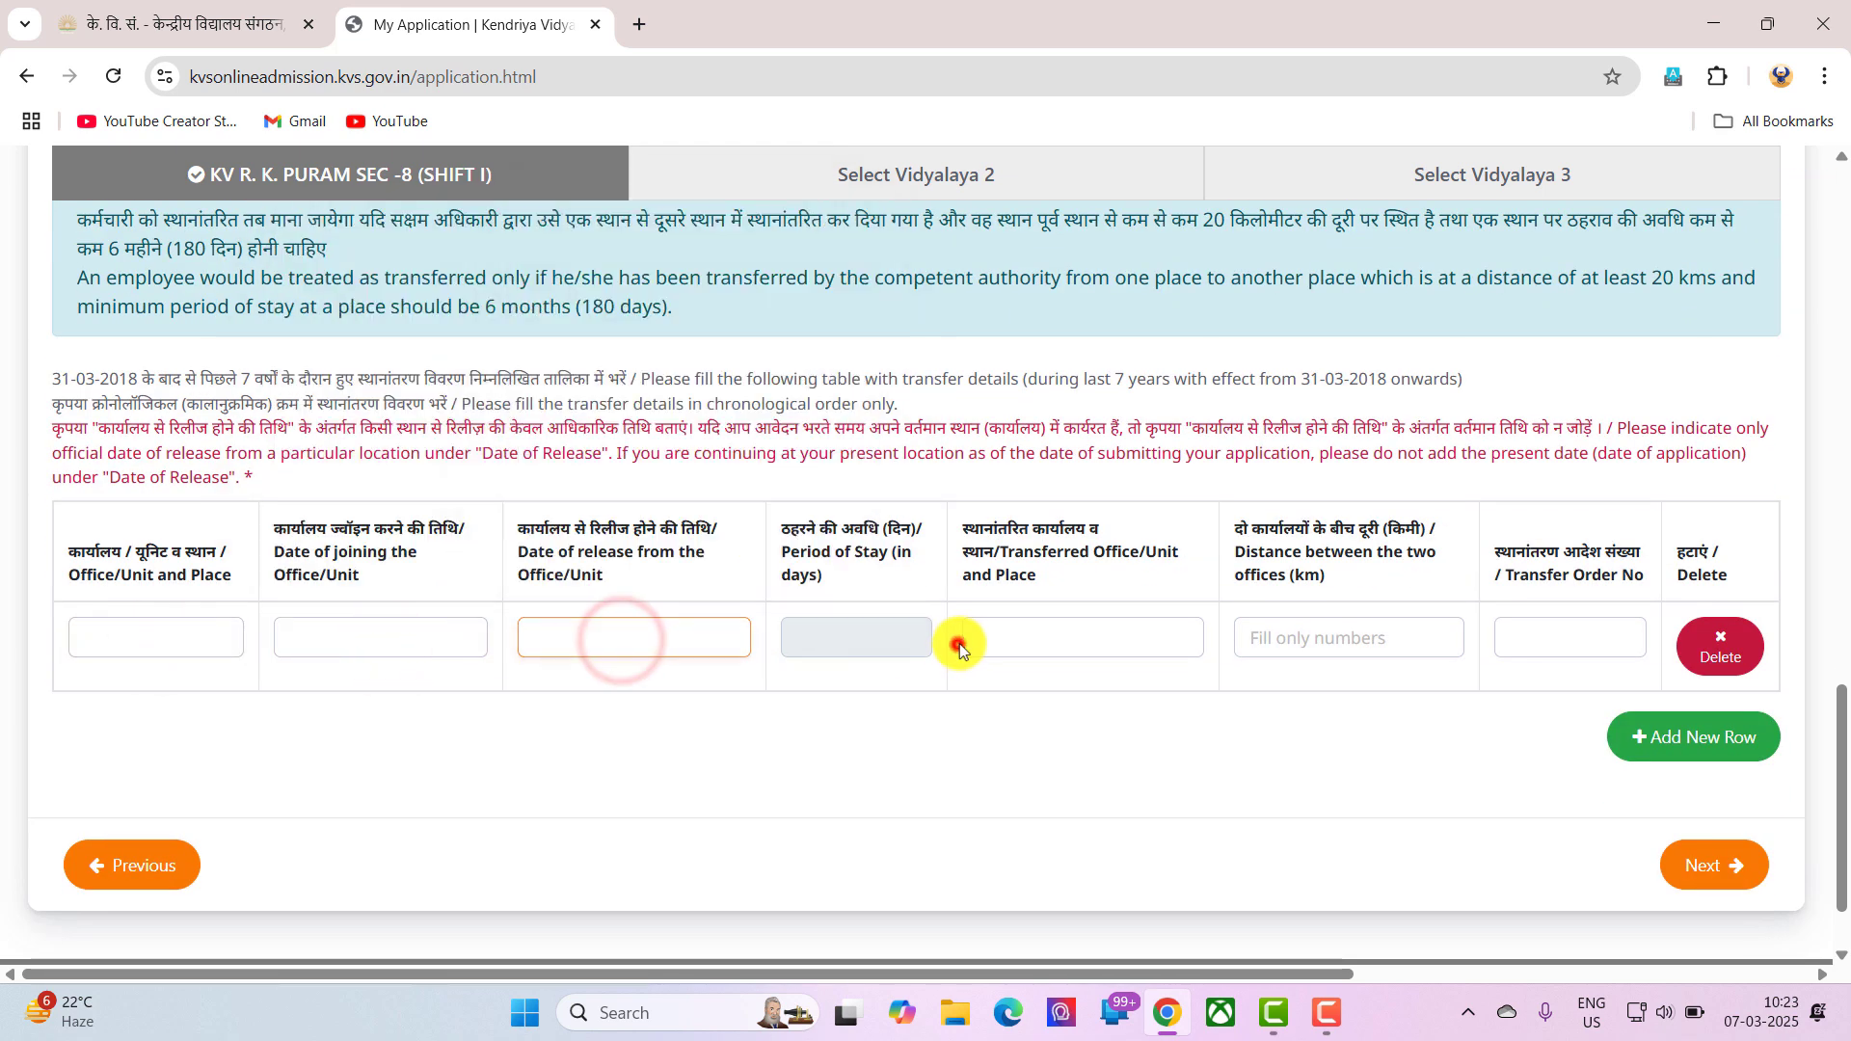
{"action": "left_click", "coordinate": [1092, 637]}
{"action": "left_click", "coordinate": [1323, 643]}
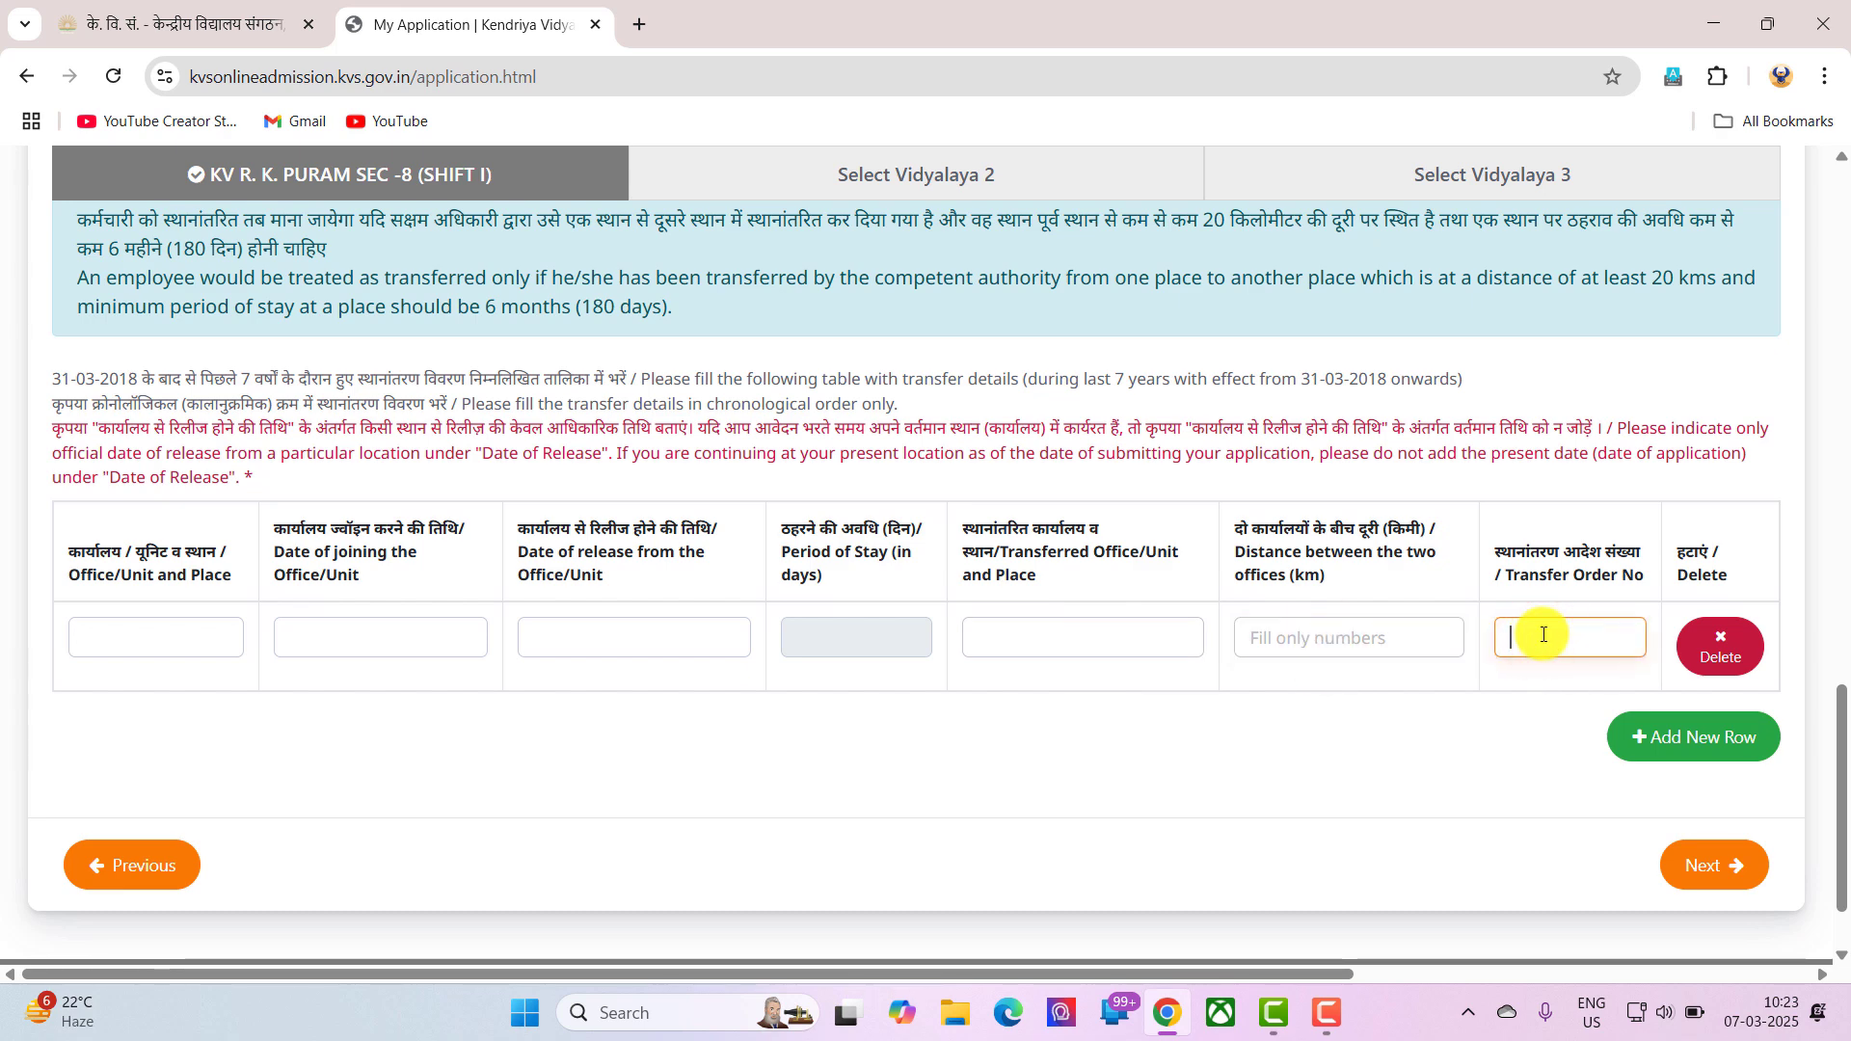
{"action": "left_click", "coordinate": [1541, 720]}
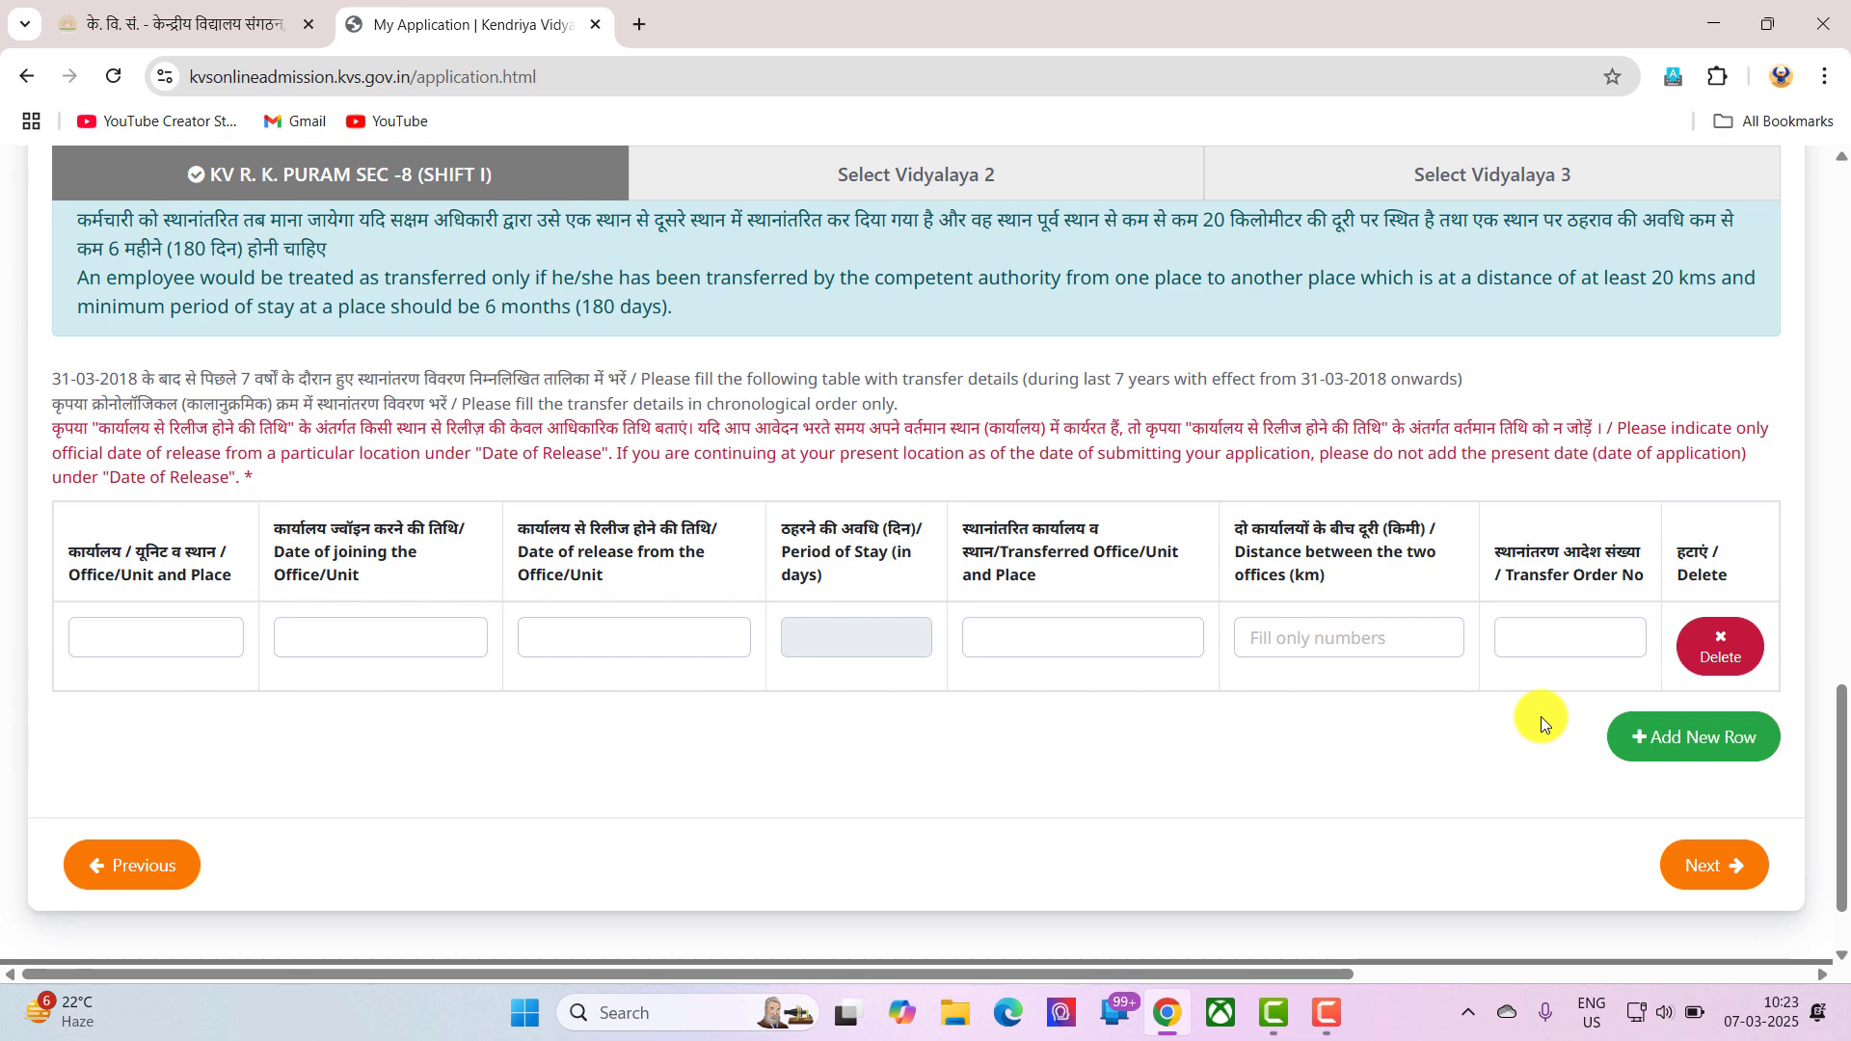
{"action": "left_click", "coordinate": [331, 632]}
{"action": "left_click", "coordinate": [674, 631]}
{"action": "left_click", "coordinate": [917, 641]}
{"action": "left_click", "coordinate": [1056, 640]}
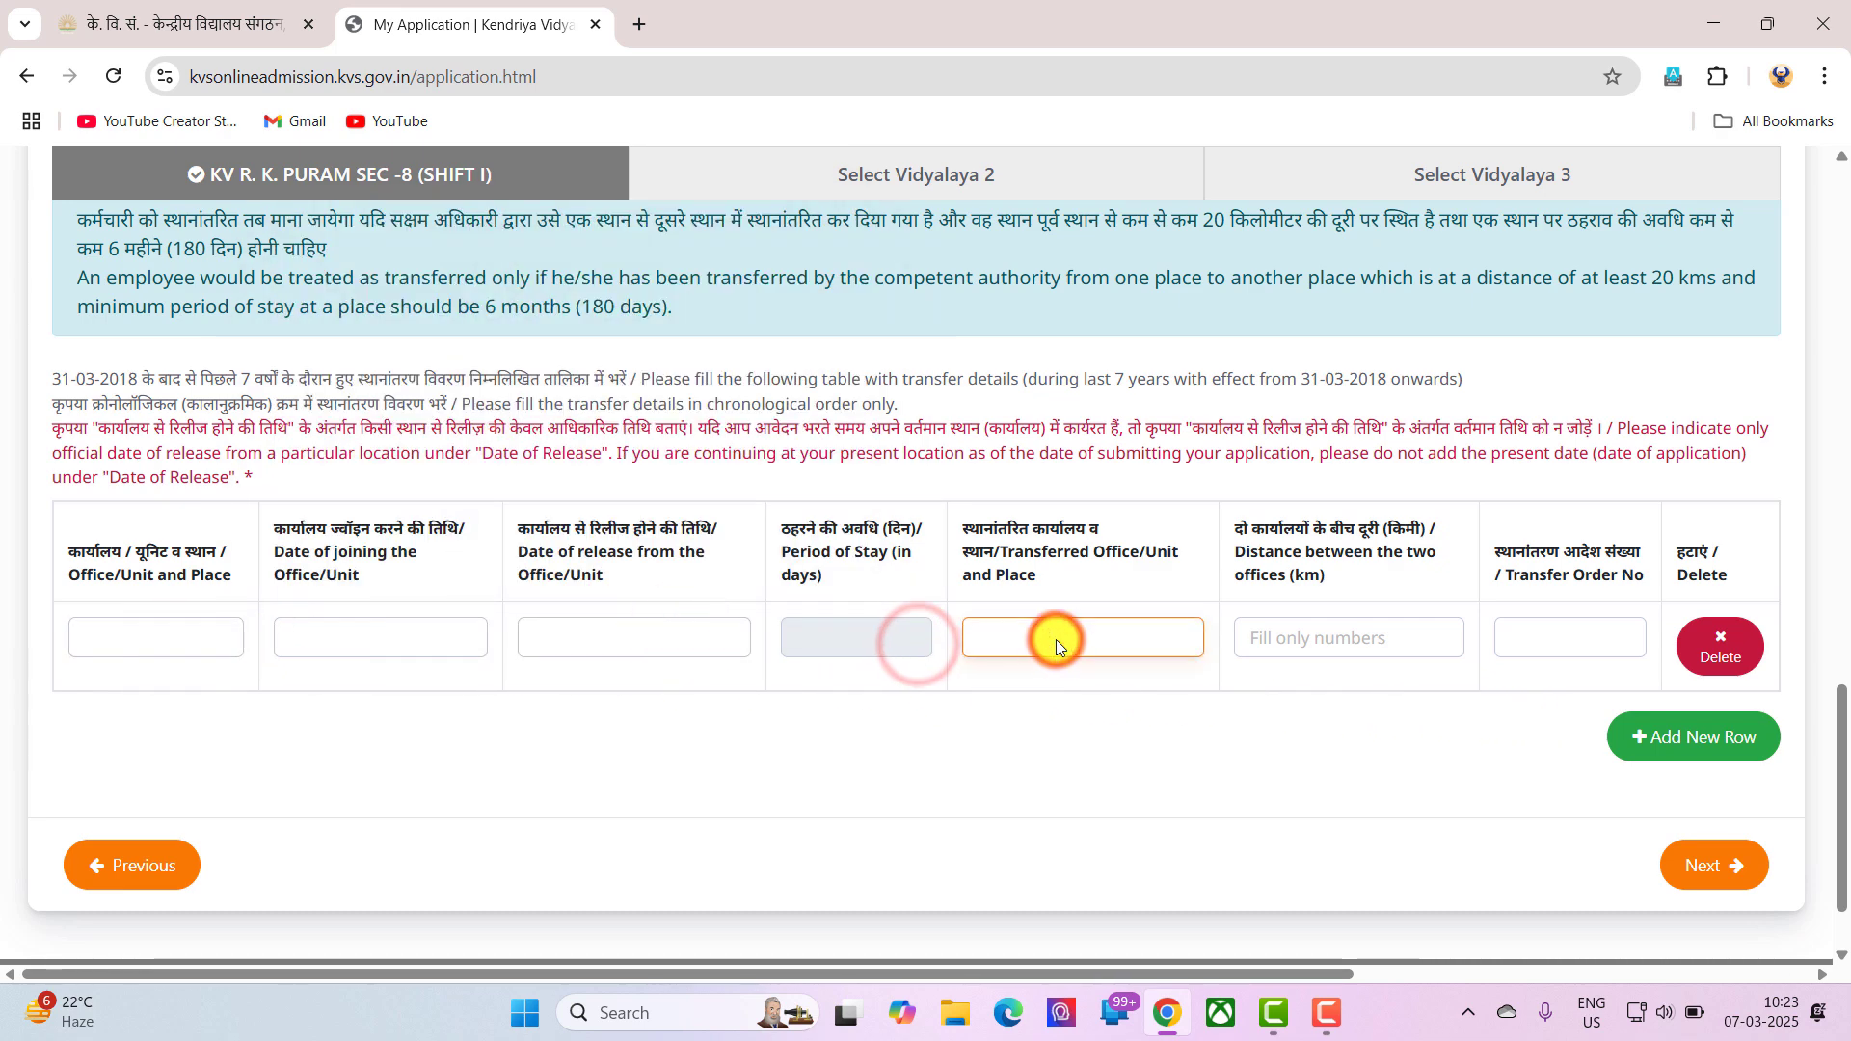
- Add two rows to the transfer table, then delete all three rows
{"action": "left_click", "coordinate": [1673, 746]}
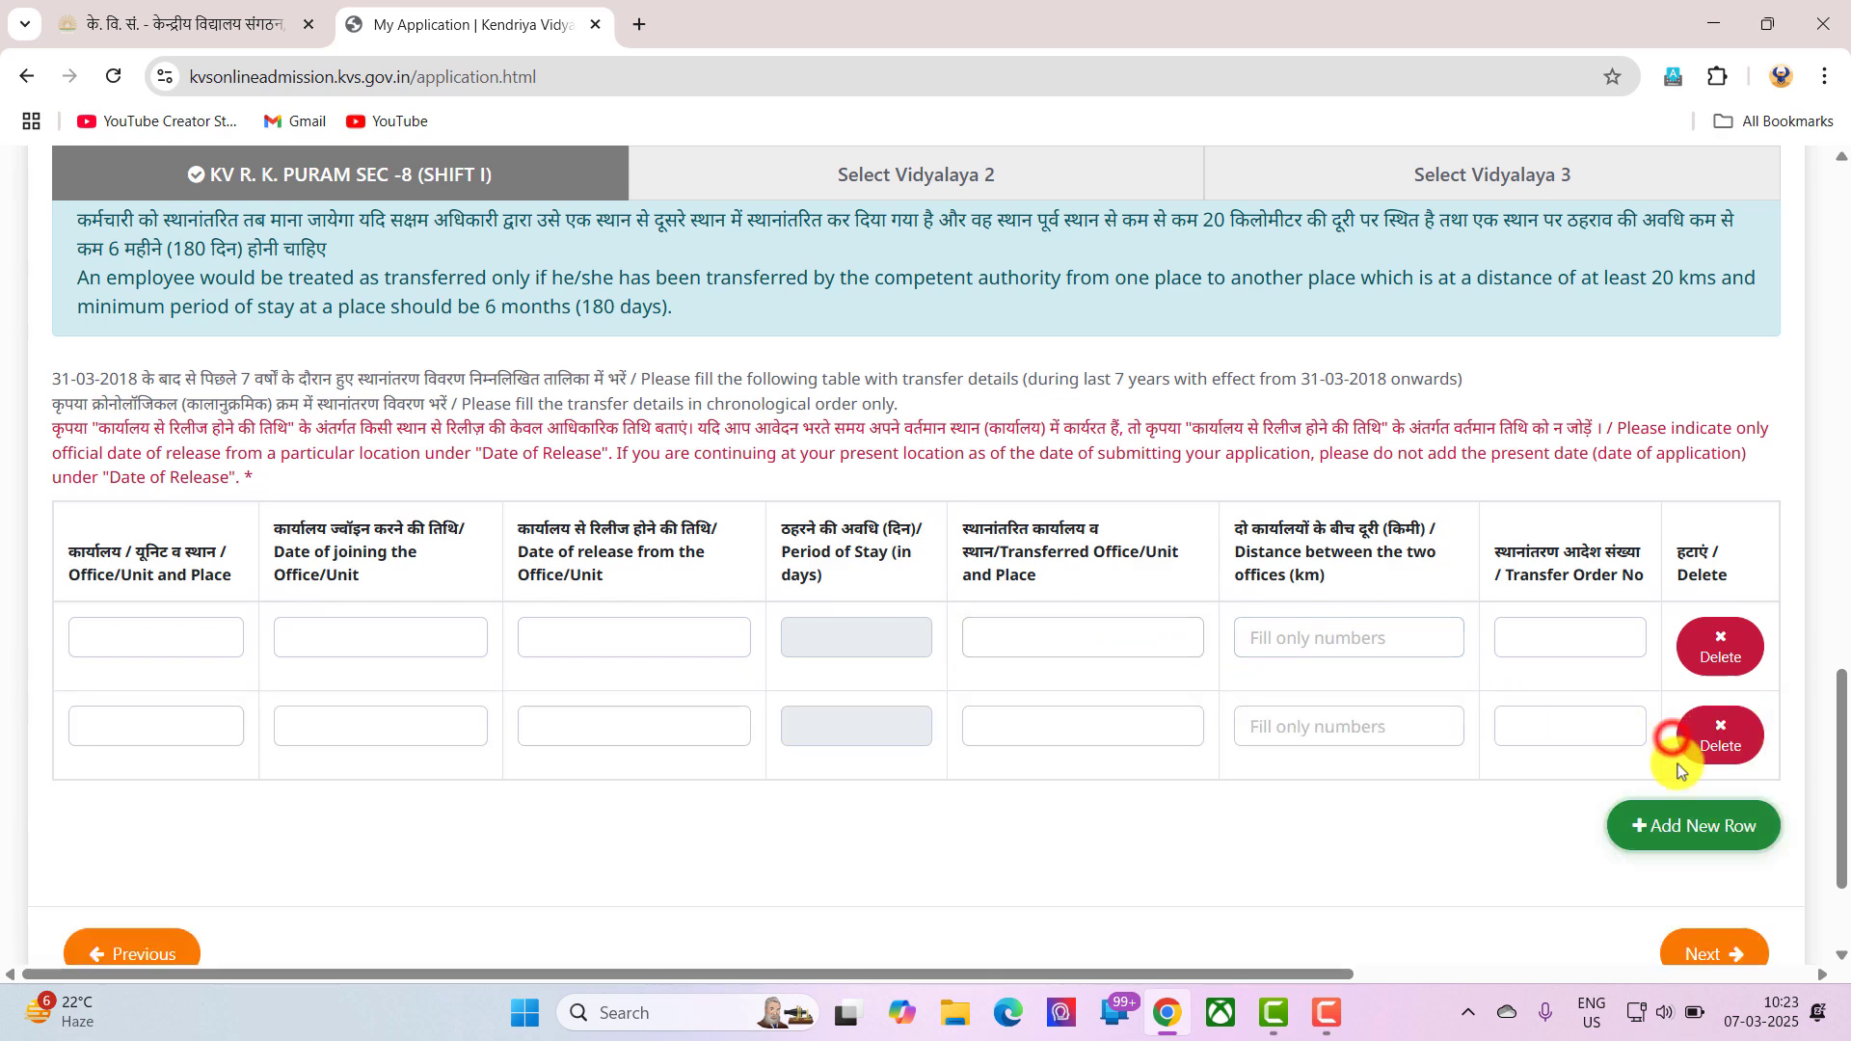
{"action": "left_click", "coordinate": [1690, 827]}
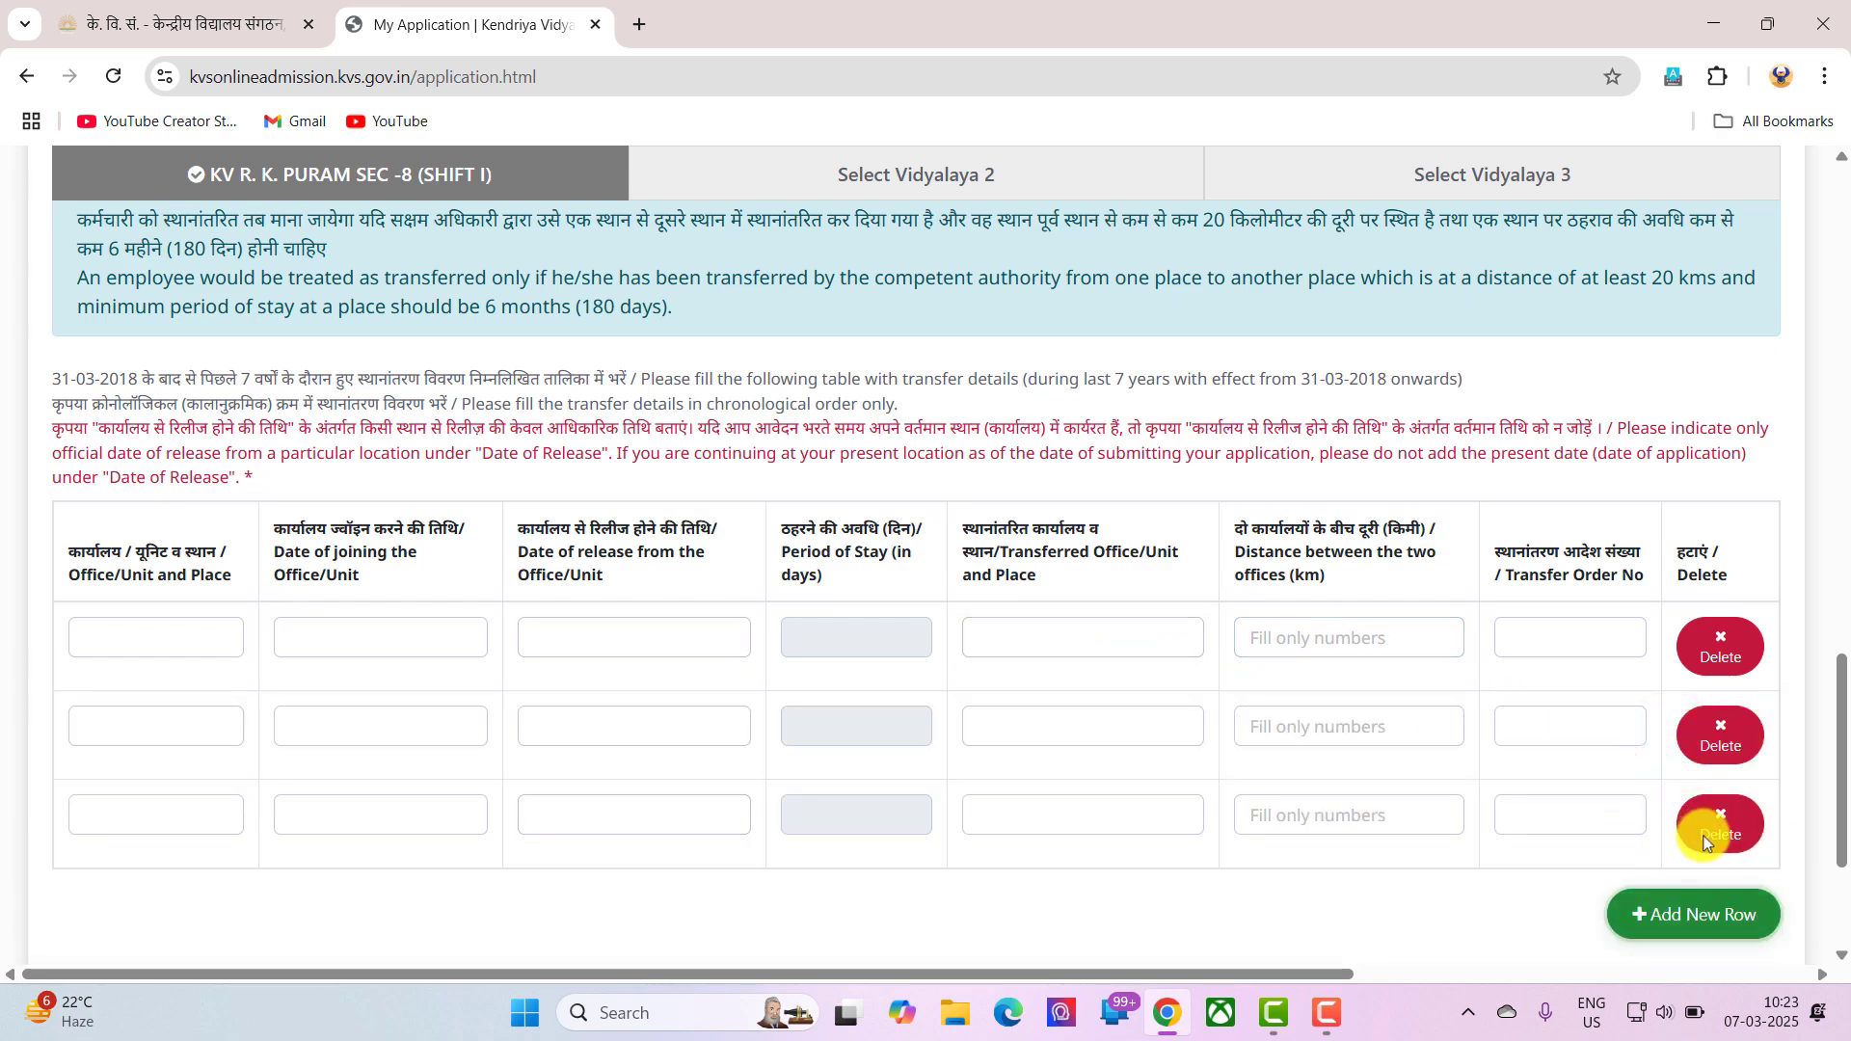
{"action": "left_click", "coordinate": [1708, 837]}
{"action": "left_click", "coordinate": [1706, 739]}
{"action": "left_click", "coordinate": [1708, 644]}
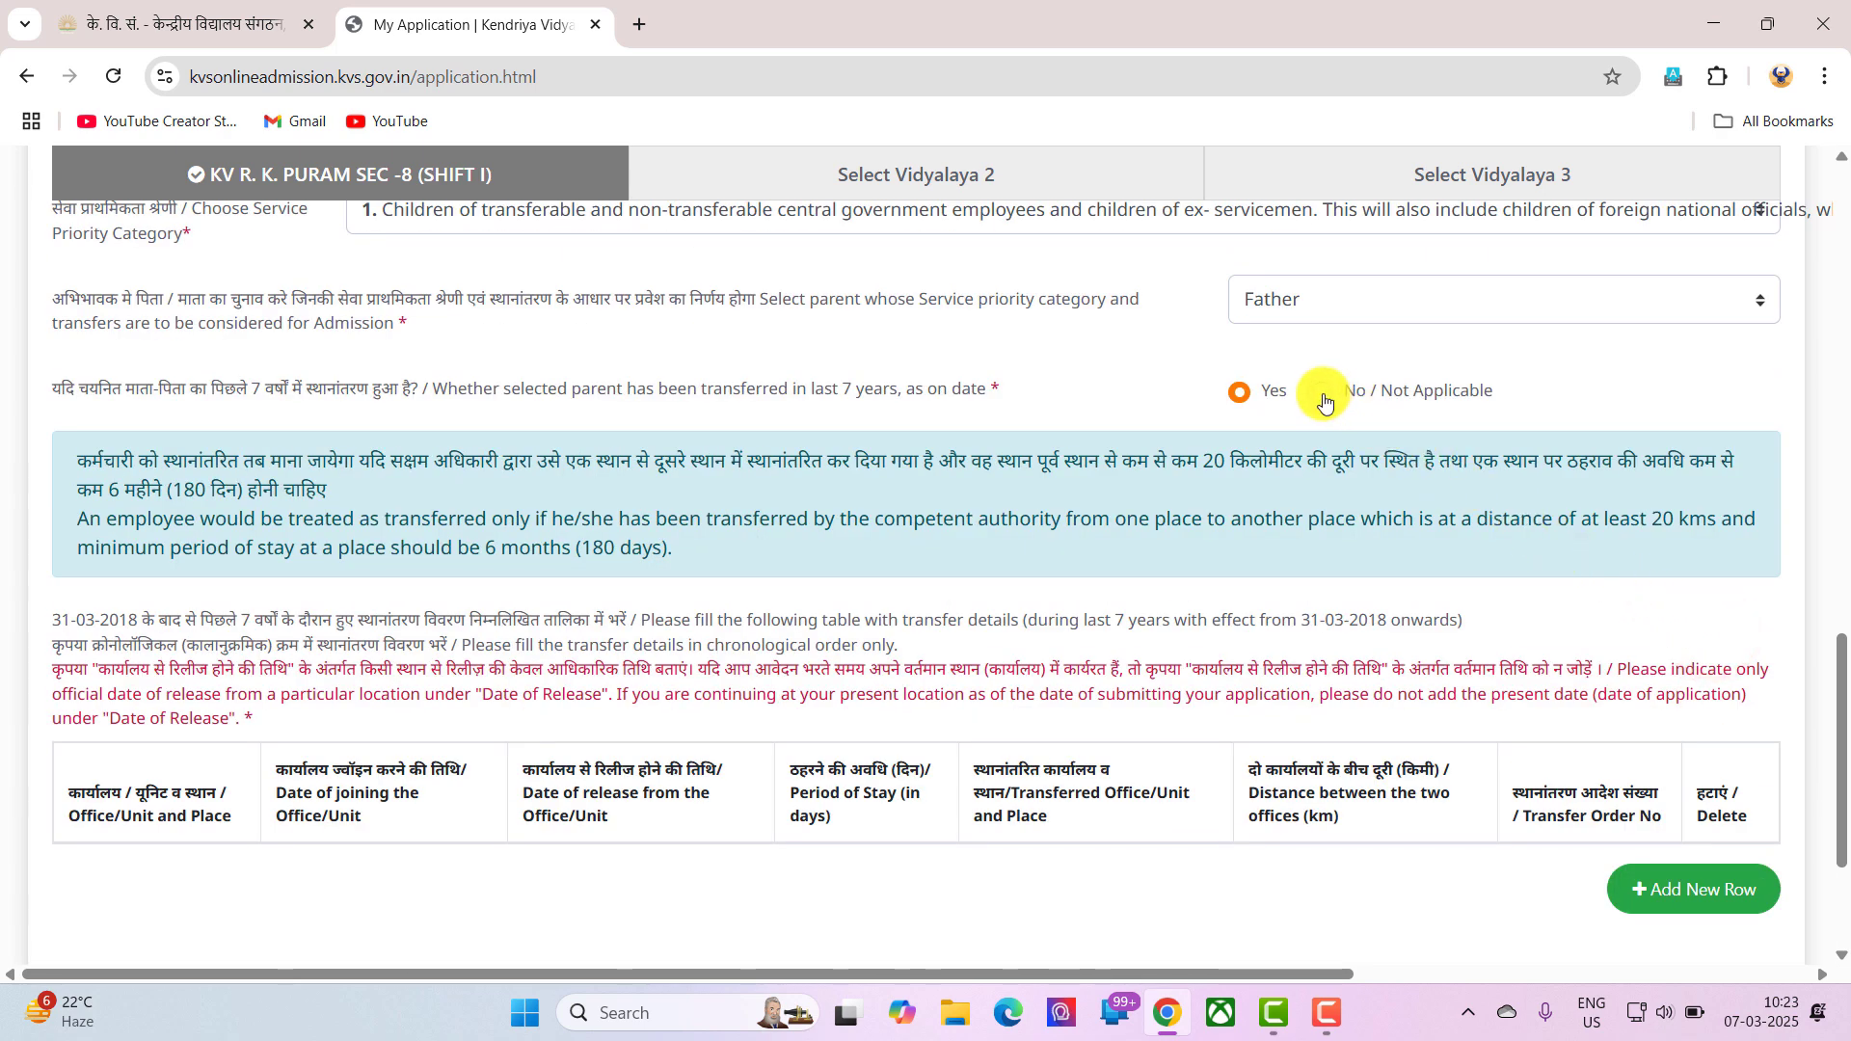
- Answer No / Not Applicable to the father's transfer question
{"action": "left_click", "coordinate": [1324, 401]}
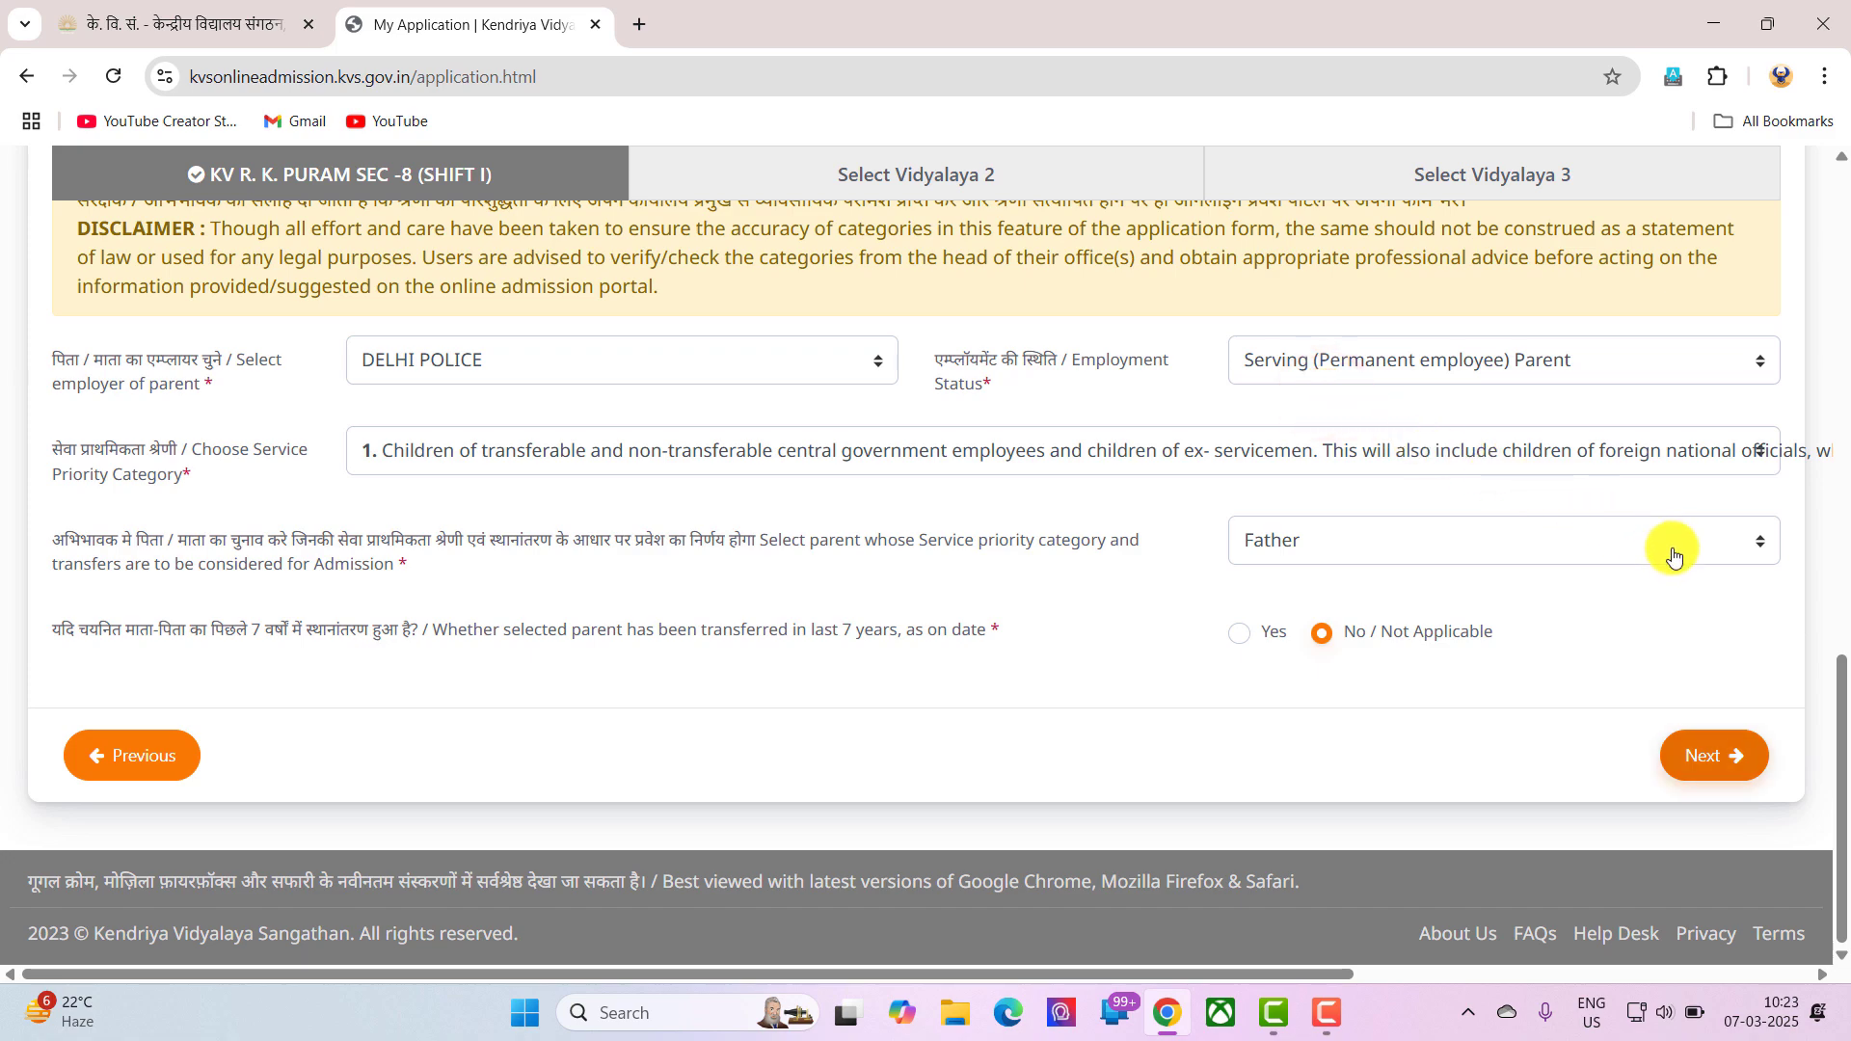
{"action": "scroll", "coordinate": [1674, 557], "scroll_direction": "up", "scroll_amount": 2}
{"action": "scroll", "coordinate": [1673, 556], "scroll_direction": "up", "scroll_amount": 1}
{"action": "scroll", "coordinate": [1579, 387], "scroll_direction": "up", "scroll_amount": 10}
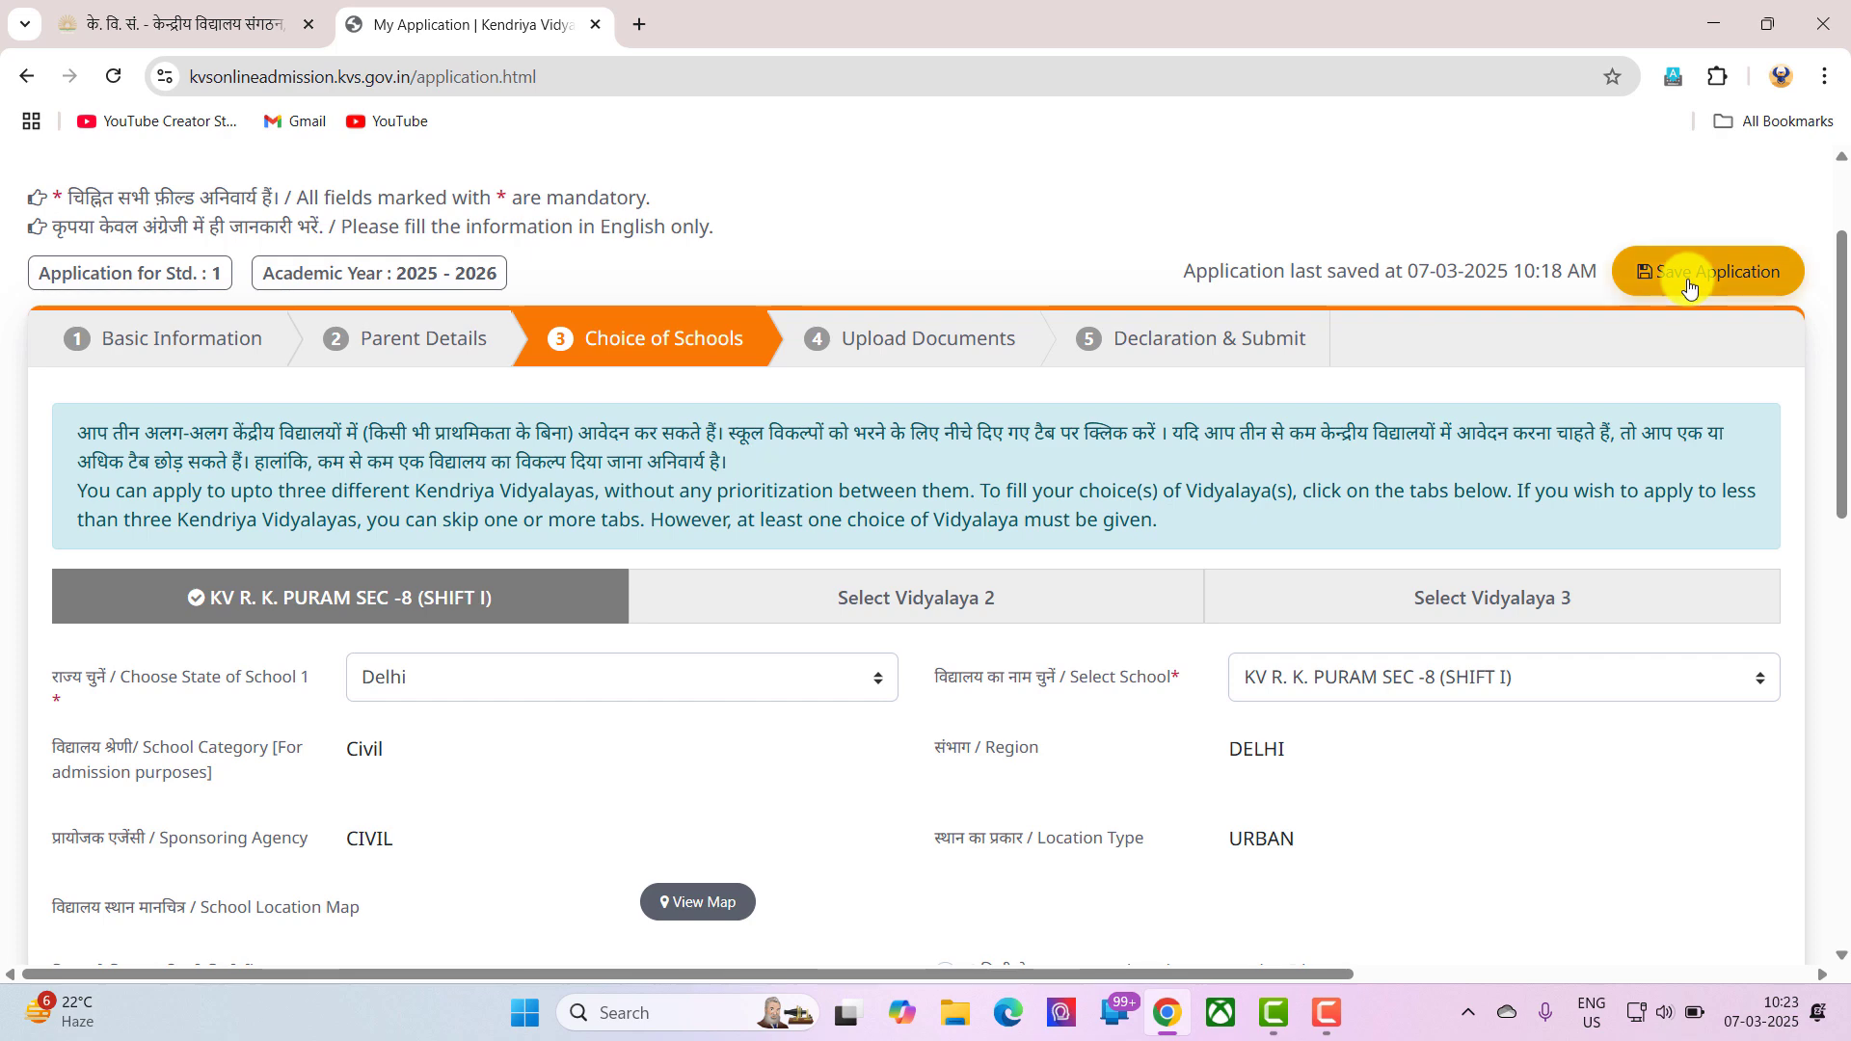
- Save the application and acknowledge the Done confirmation
{"action": "left_click", "coordinate": [1688, 280]}
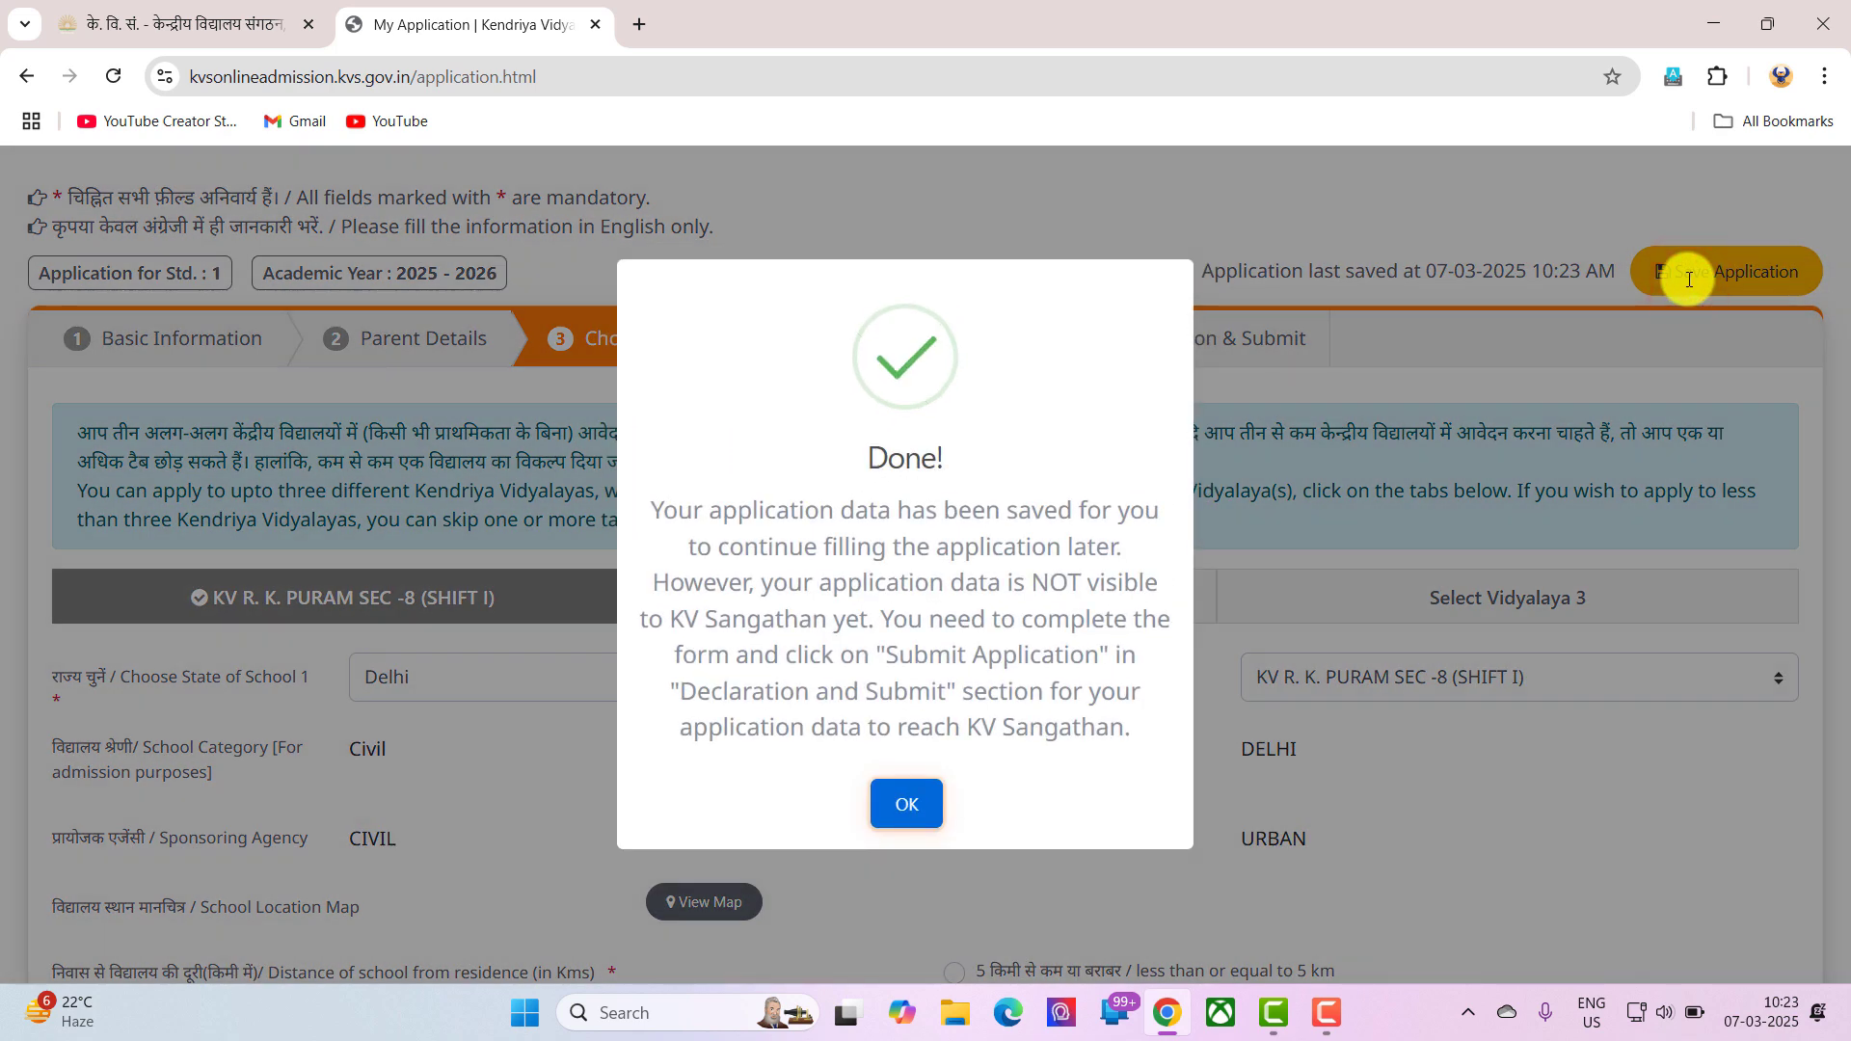
{"action": "left_click", "coordinate": [881, 802]}
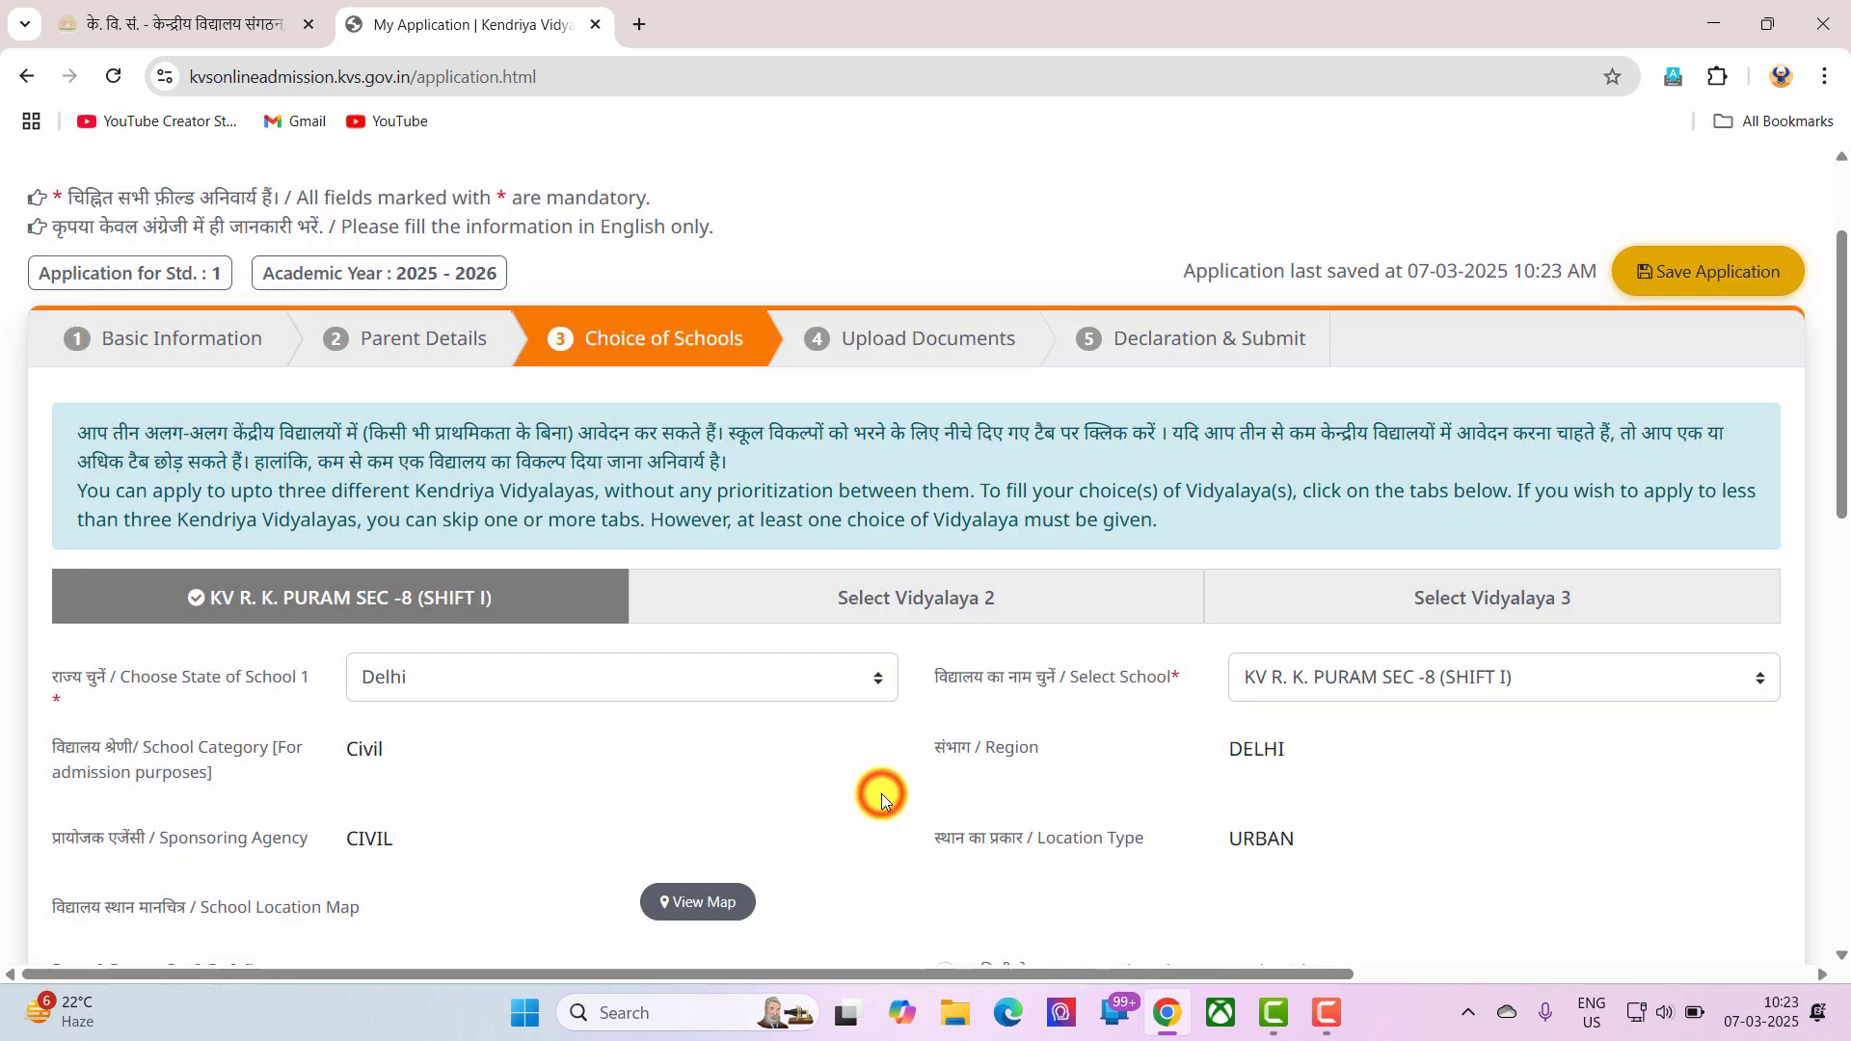
{"action": "scroll", "coordinate": [882, 796], "scroll_direction": "down", "scroll_amount": 4}
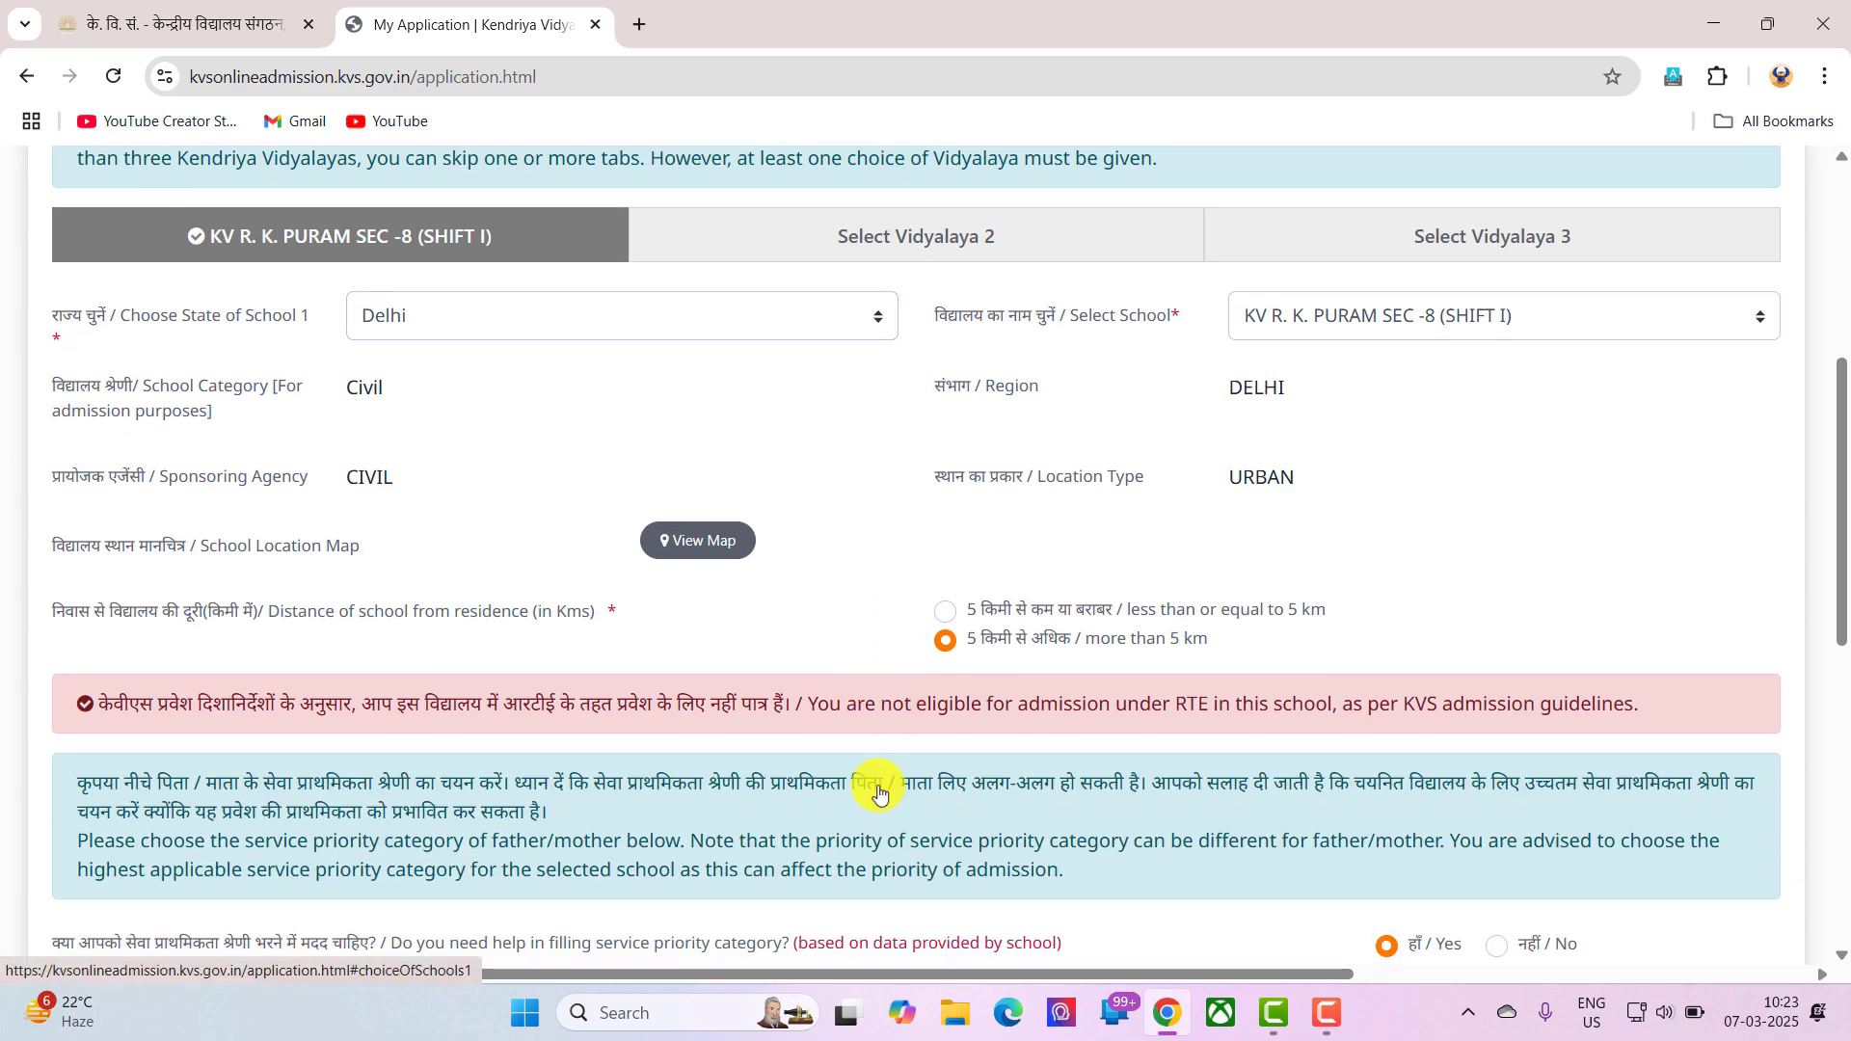
{"action": "scroll", "coordinate": [791, 579], "scroll_direction": "down", "scroll_amount": 8}
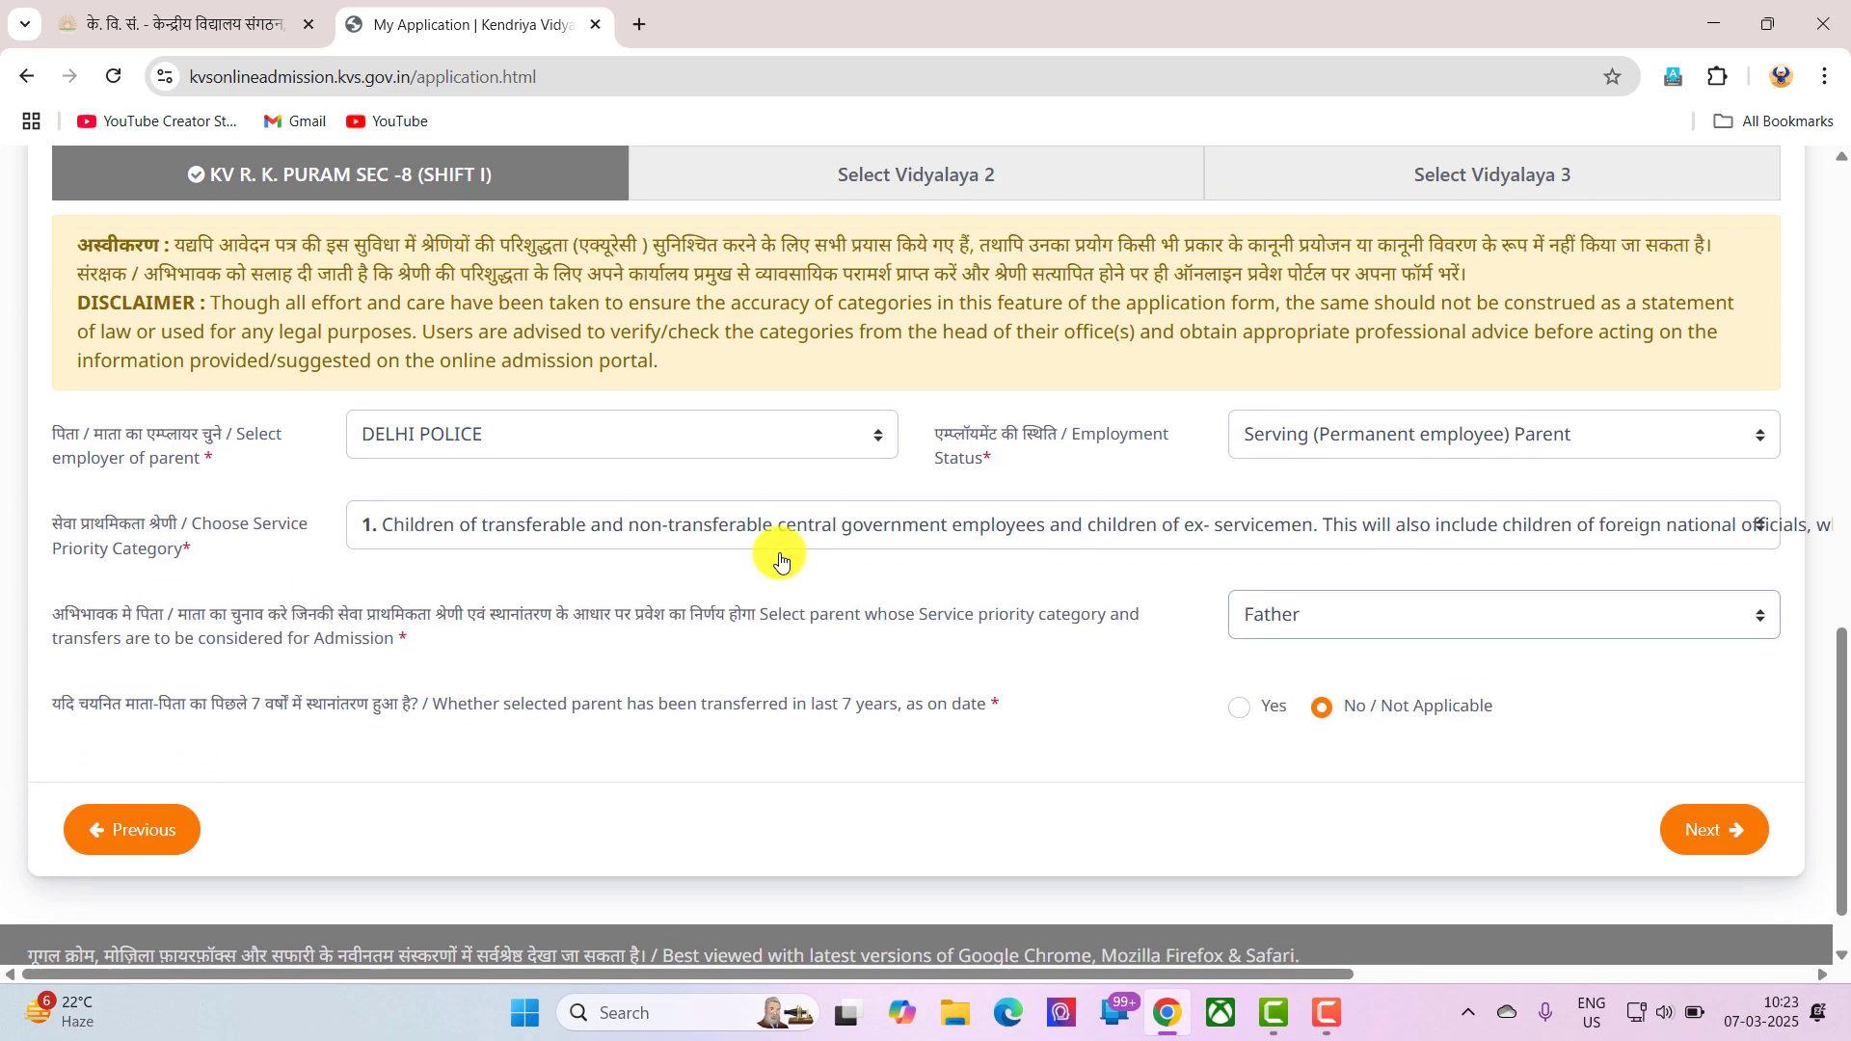
{"action": "scroll", "coordinate": [781, 561], "scroll_direction": "up", "scroll_amount": 12}
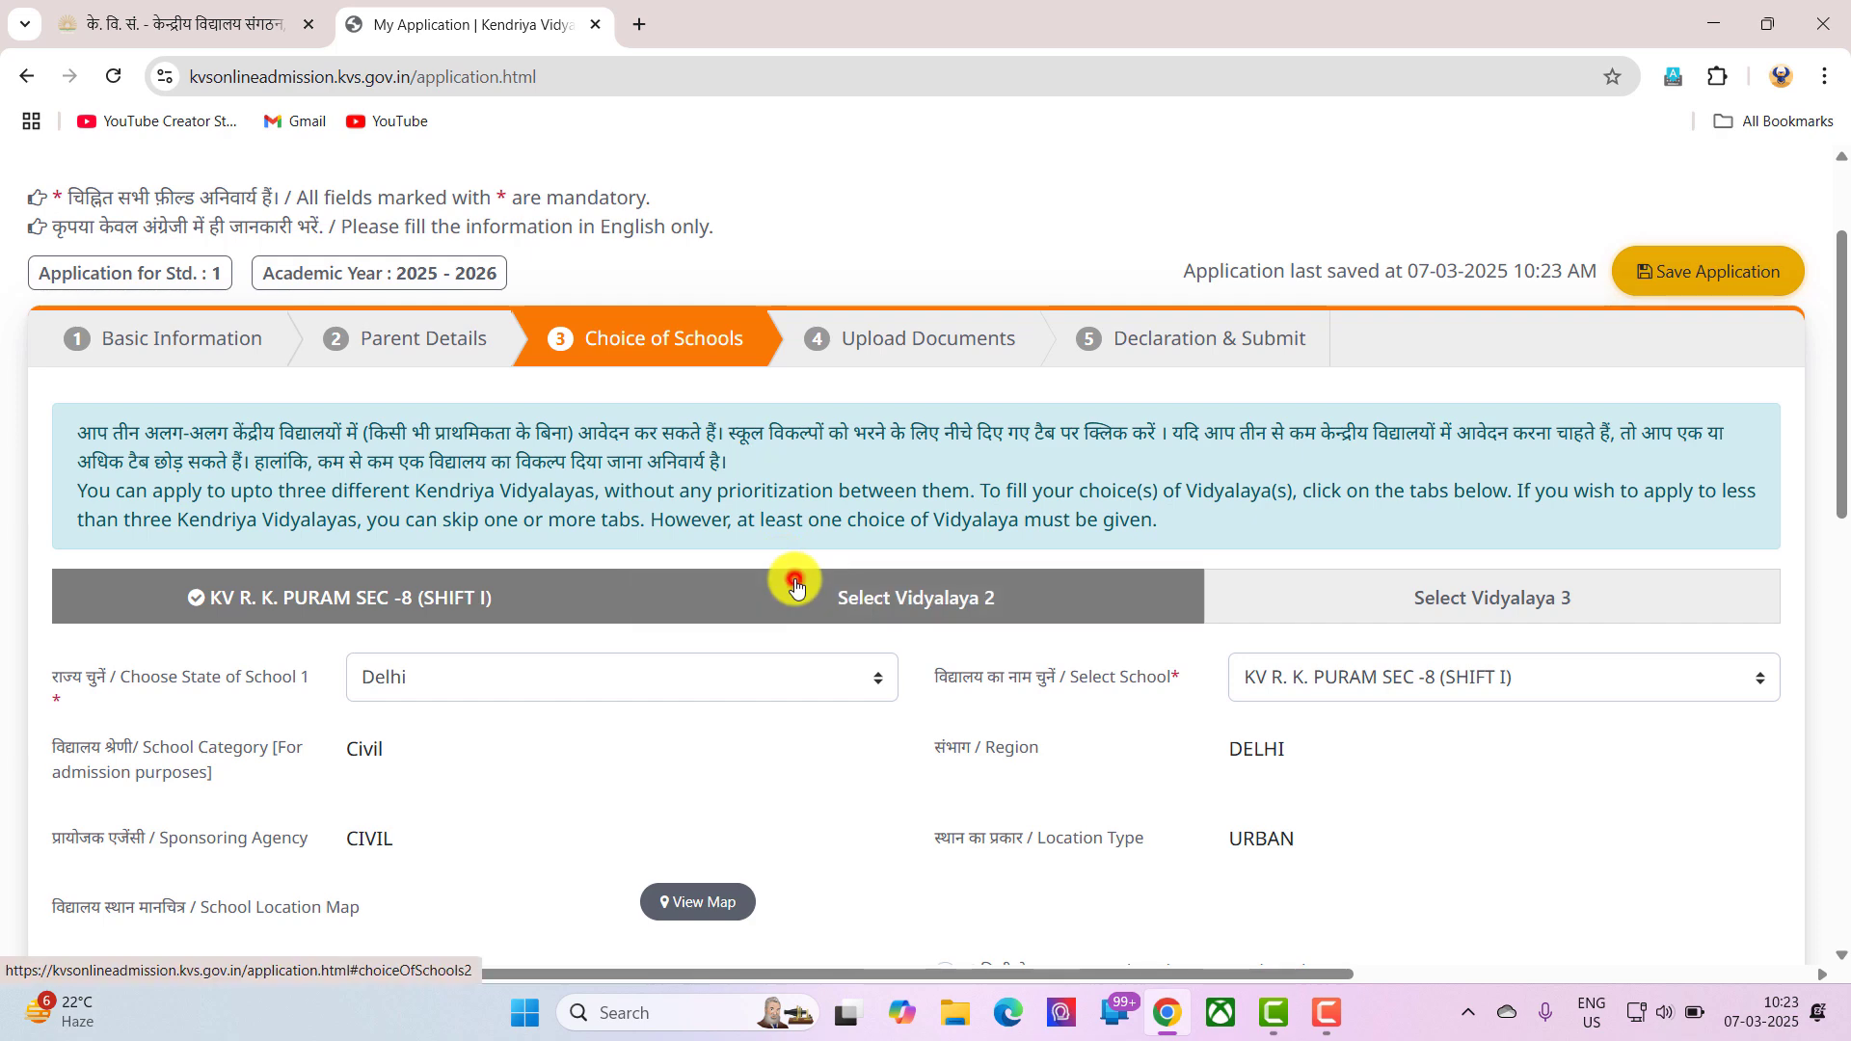
- Pick Delhi and KV R. K. PURAM SEC -8 (SHIFT II) as Vidyalaya 2
{"action": "left_click", "coordinate": [783, 596]}
{"action": "left_click", "coordinate": [573, 676]}
{"action": "left_click", "coordinate": [418, 357]}
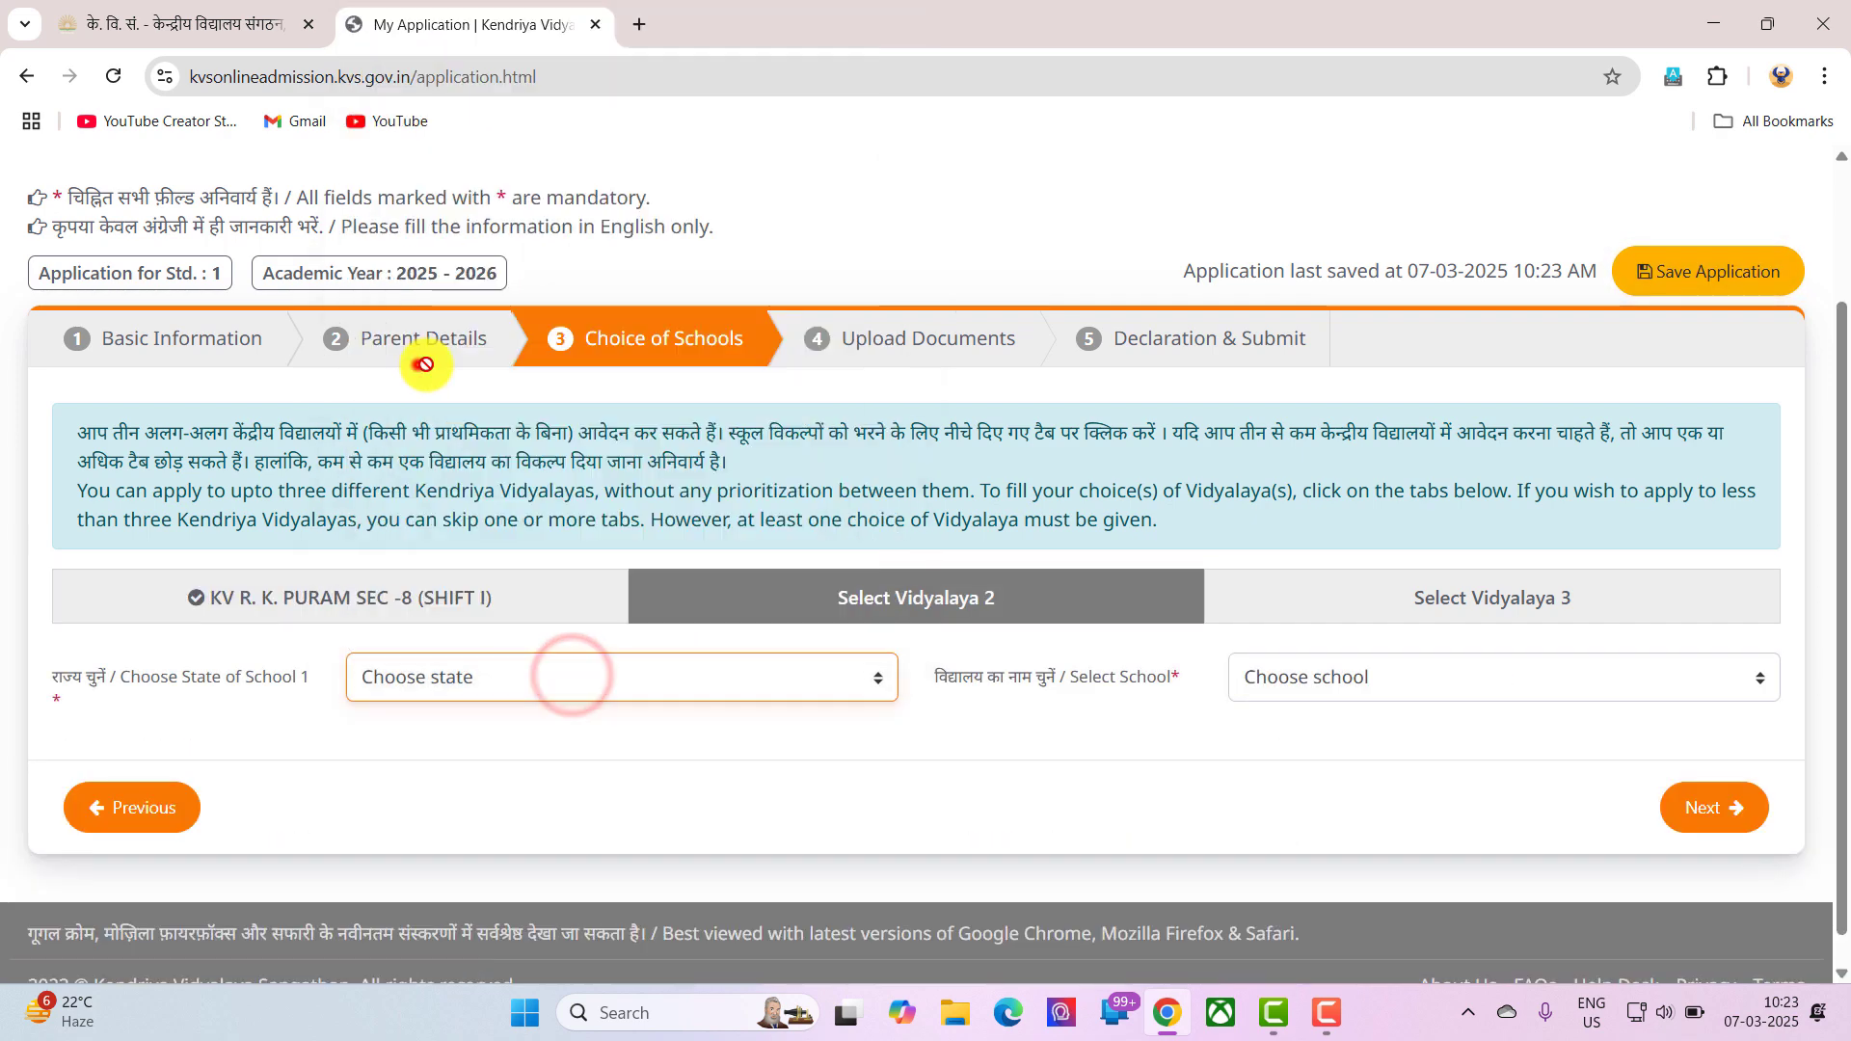
{"action": "left_click", "coordinate": [1422, 677]}
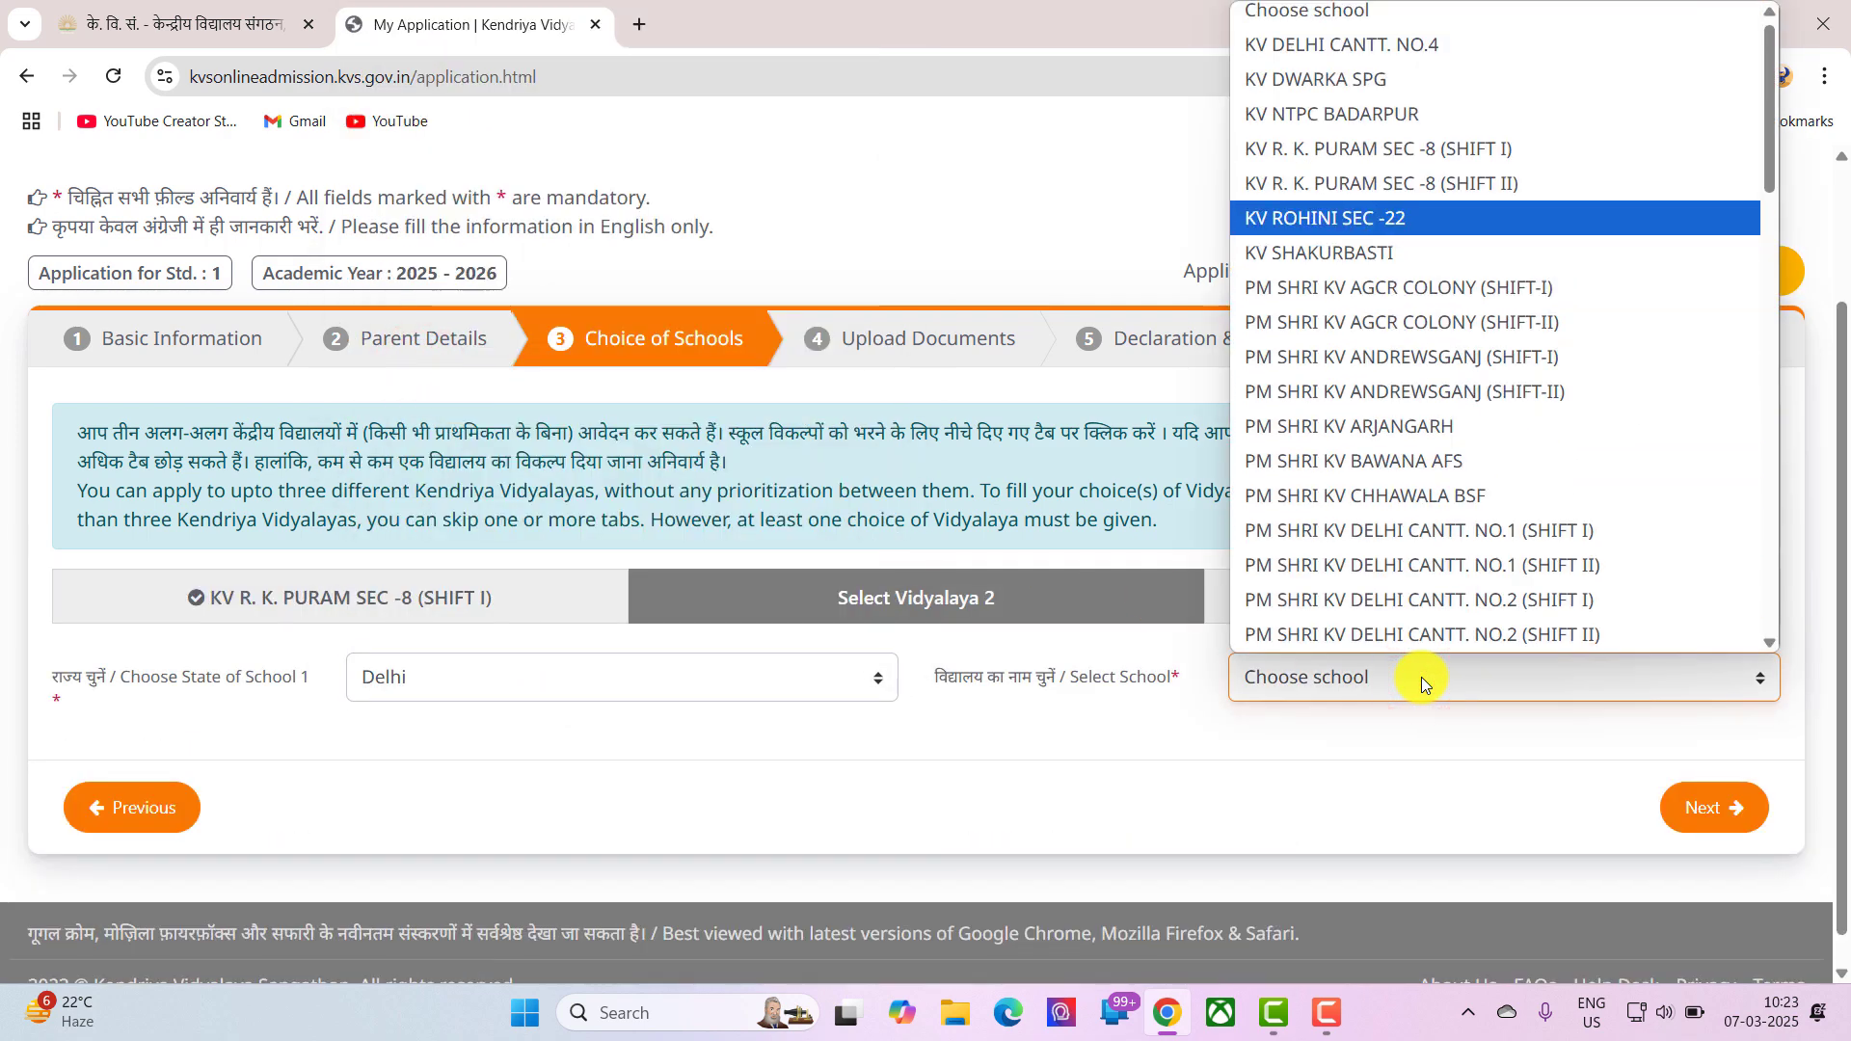
{"action": "left_click", "coordinate": [1369, 183]}
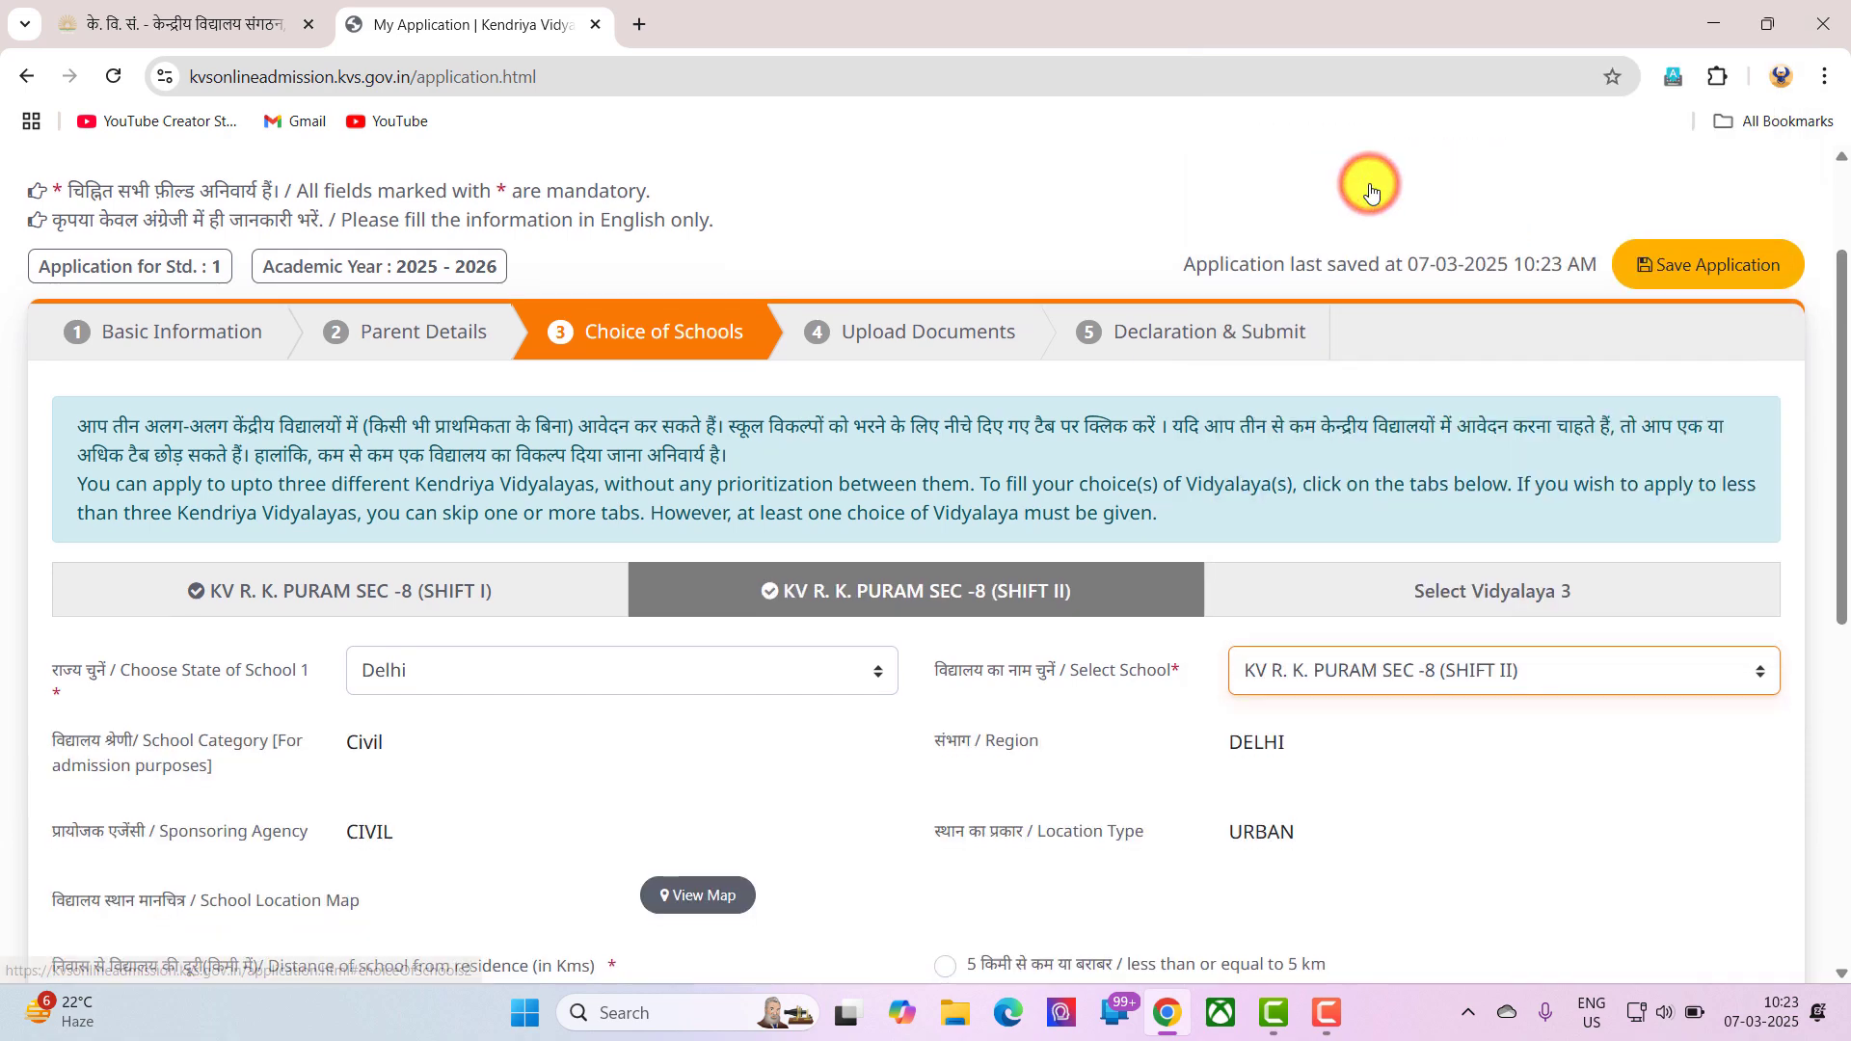
- Mark it within 5 km, request priority help, and set DELHI POLICE with Serving (Permanent employee) status
{"action": "scroll", "coordinate": [1272, 280], "scroll_direction": "down", "scroll_amount": 4}
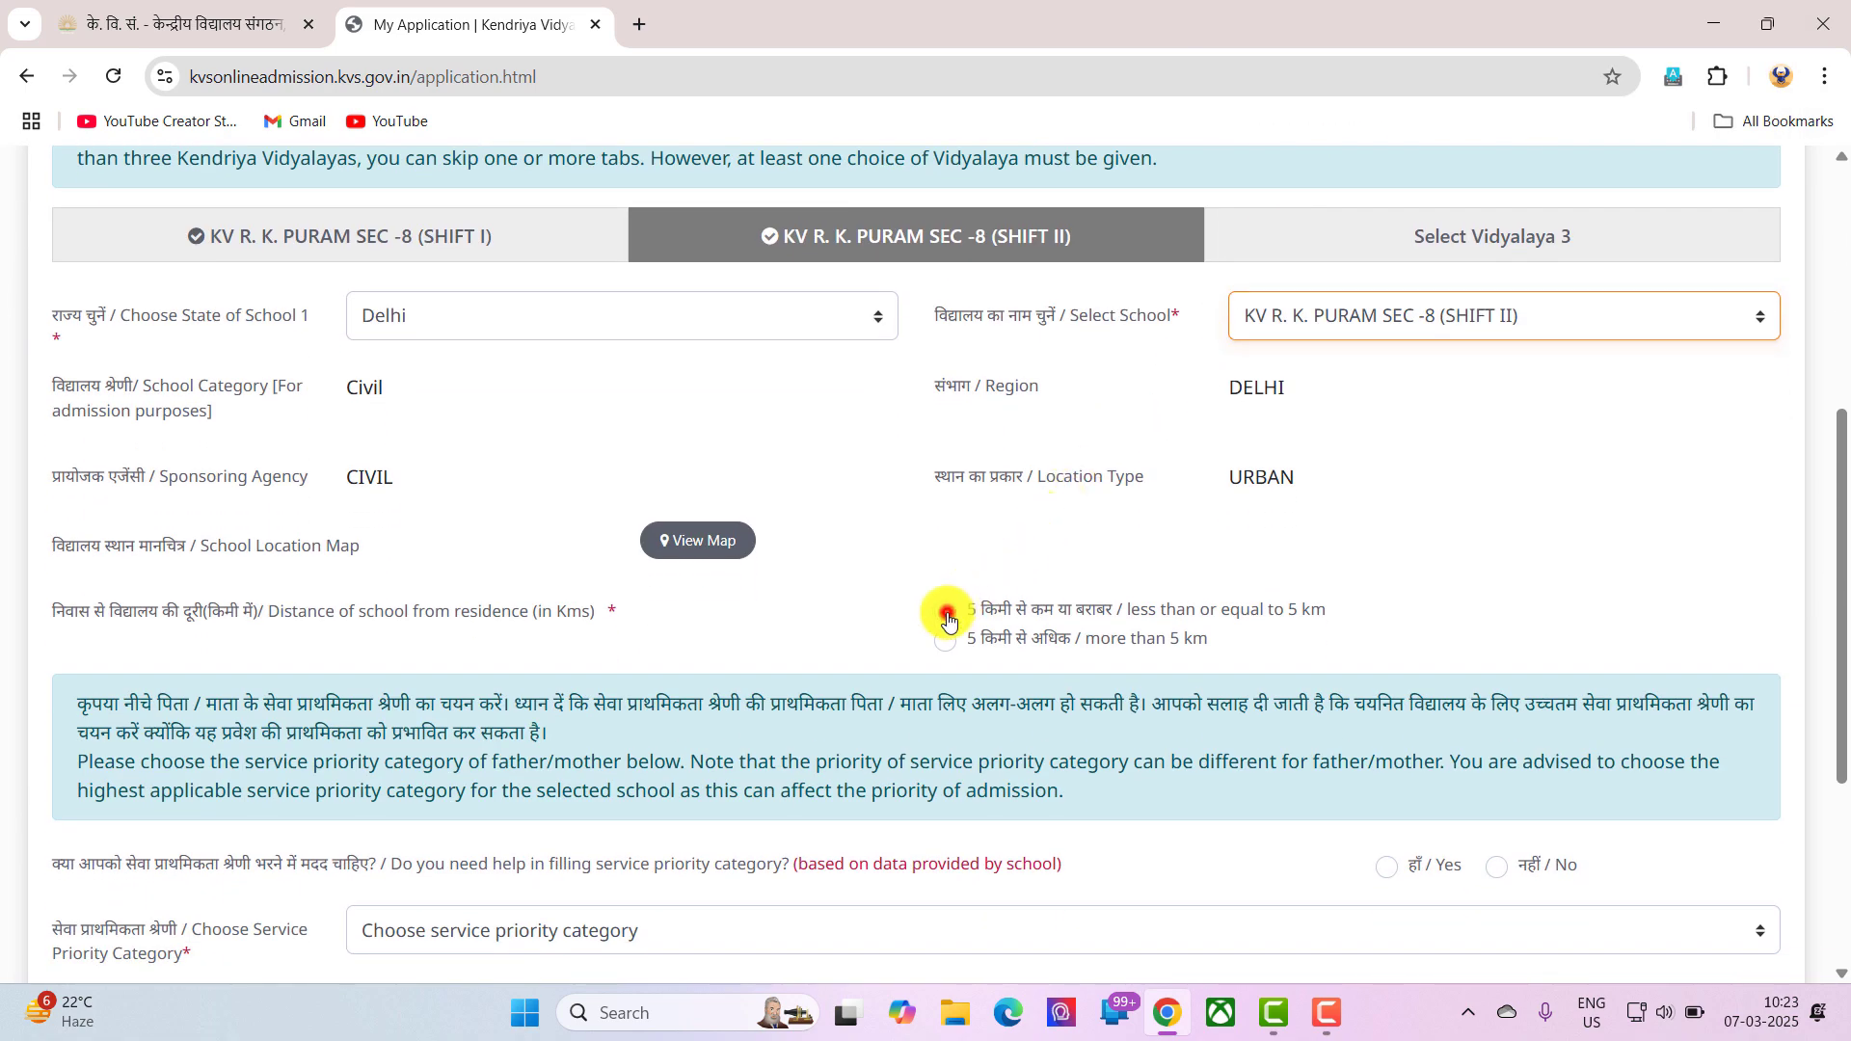
{"action": "left_click", "coordinate": [947, 615]}
{"action": "scroll", "coordinate": [948, 618], "scroll_direction": "down", "scroll_amount": 4}
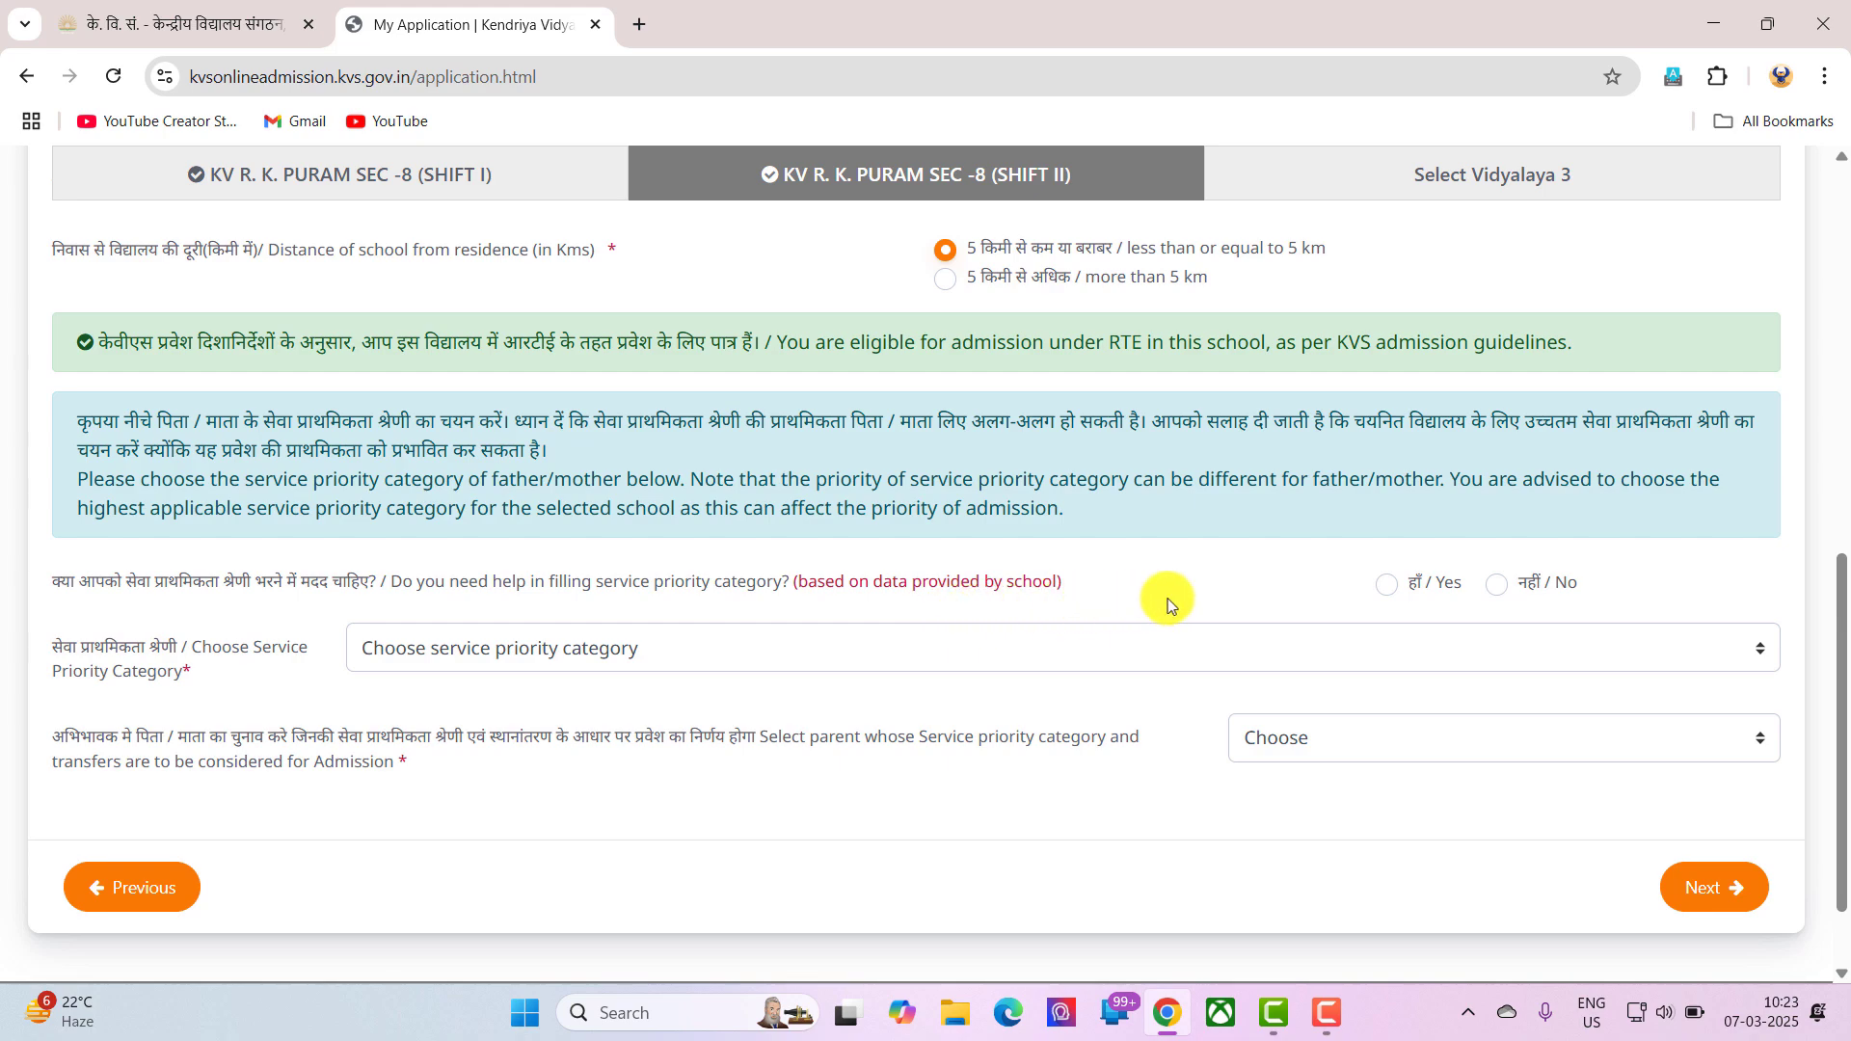
{"action": "left_click", "coordinate": [1387, 585]}
{"action": "scroll", "coordinate": [964, 602], "scroll_direction": "down", "scroll_amount": 2}
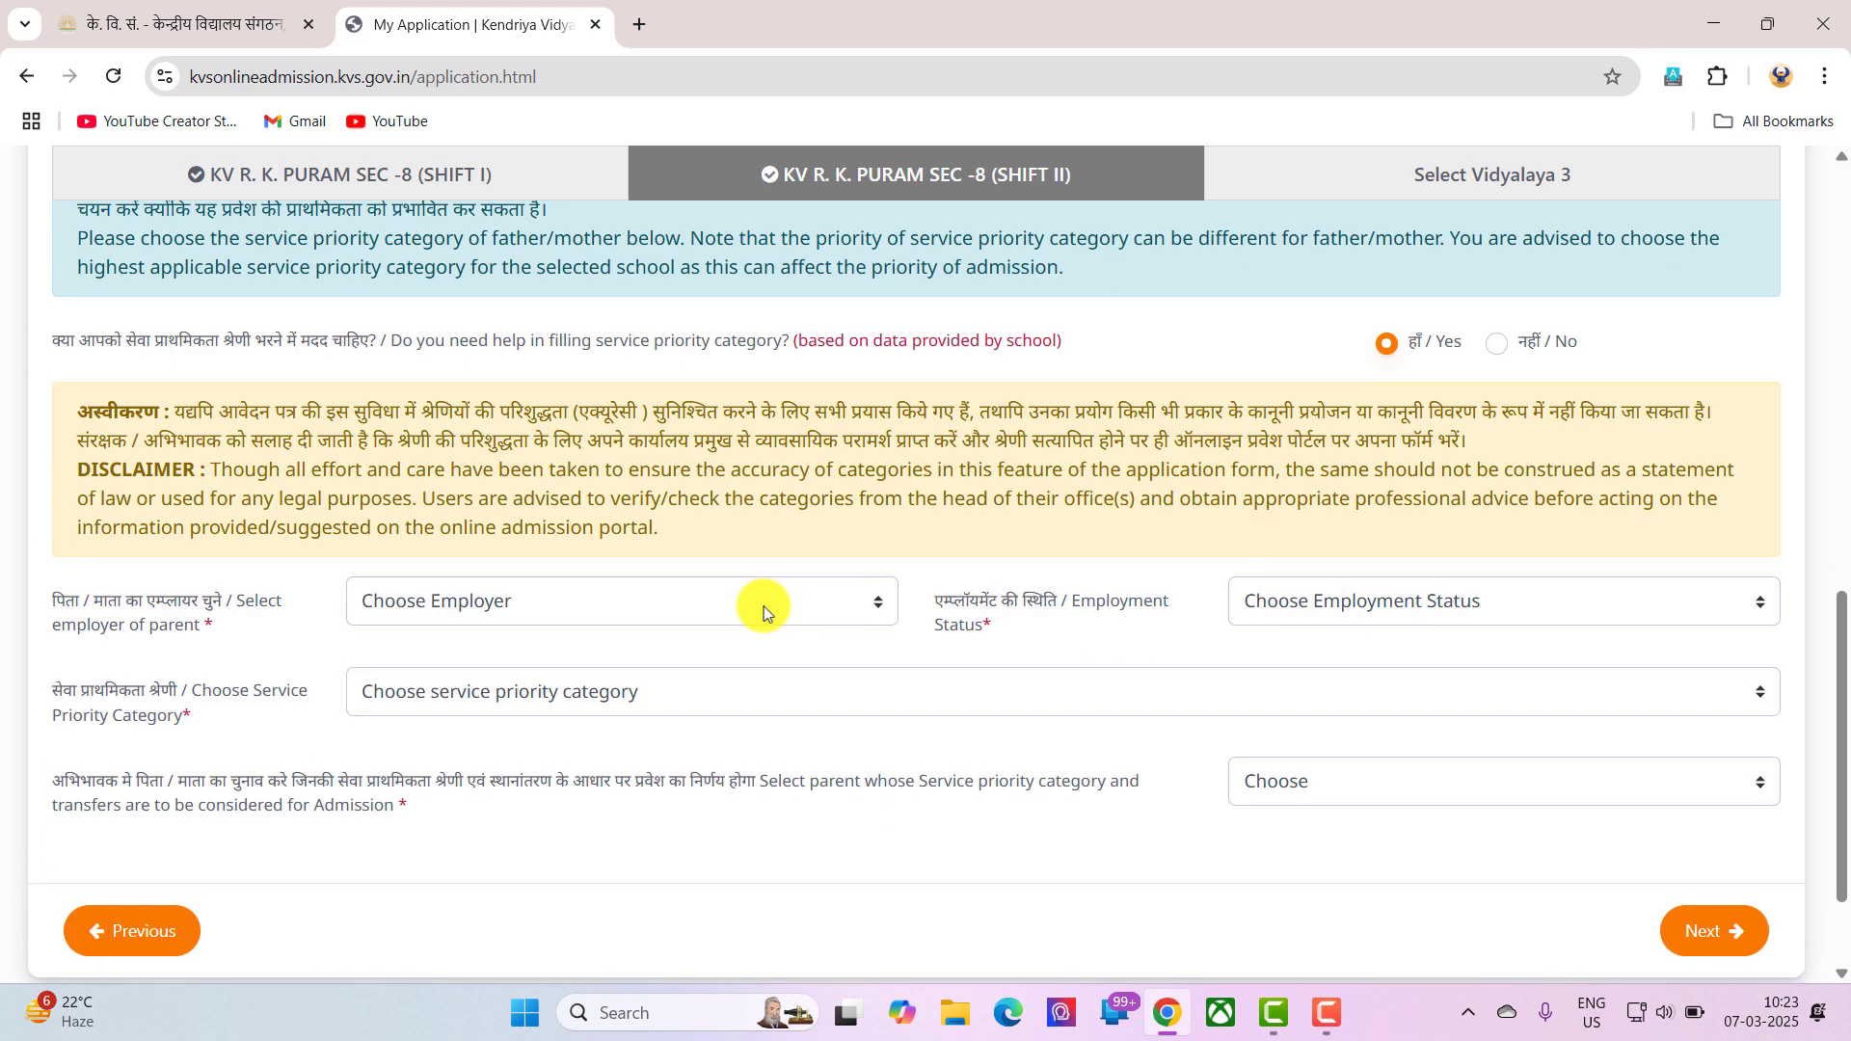
{"action": "left_click", "coordinate": [761, 600]}
{"action": "scroll", "coordinate": [525, 228], "scroll_direction": "down", "scroll_amount": 15}
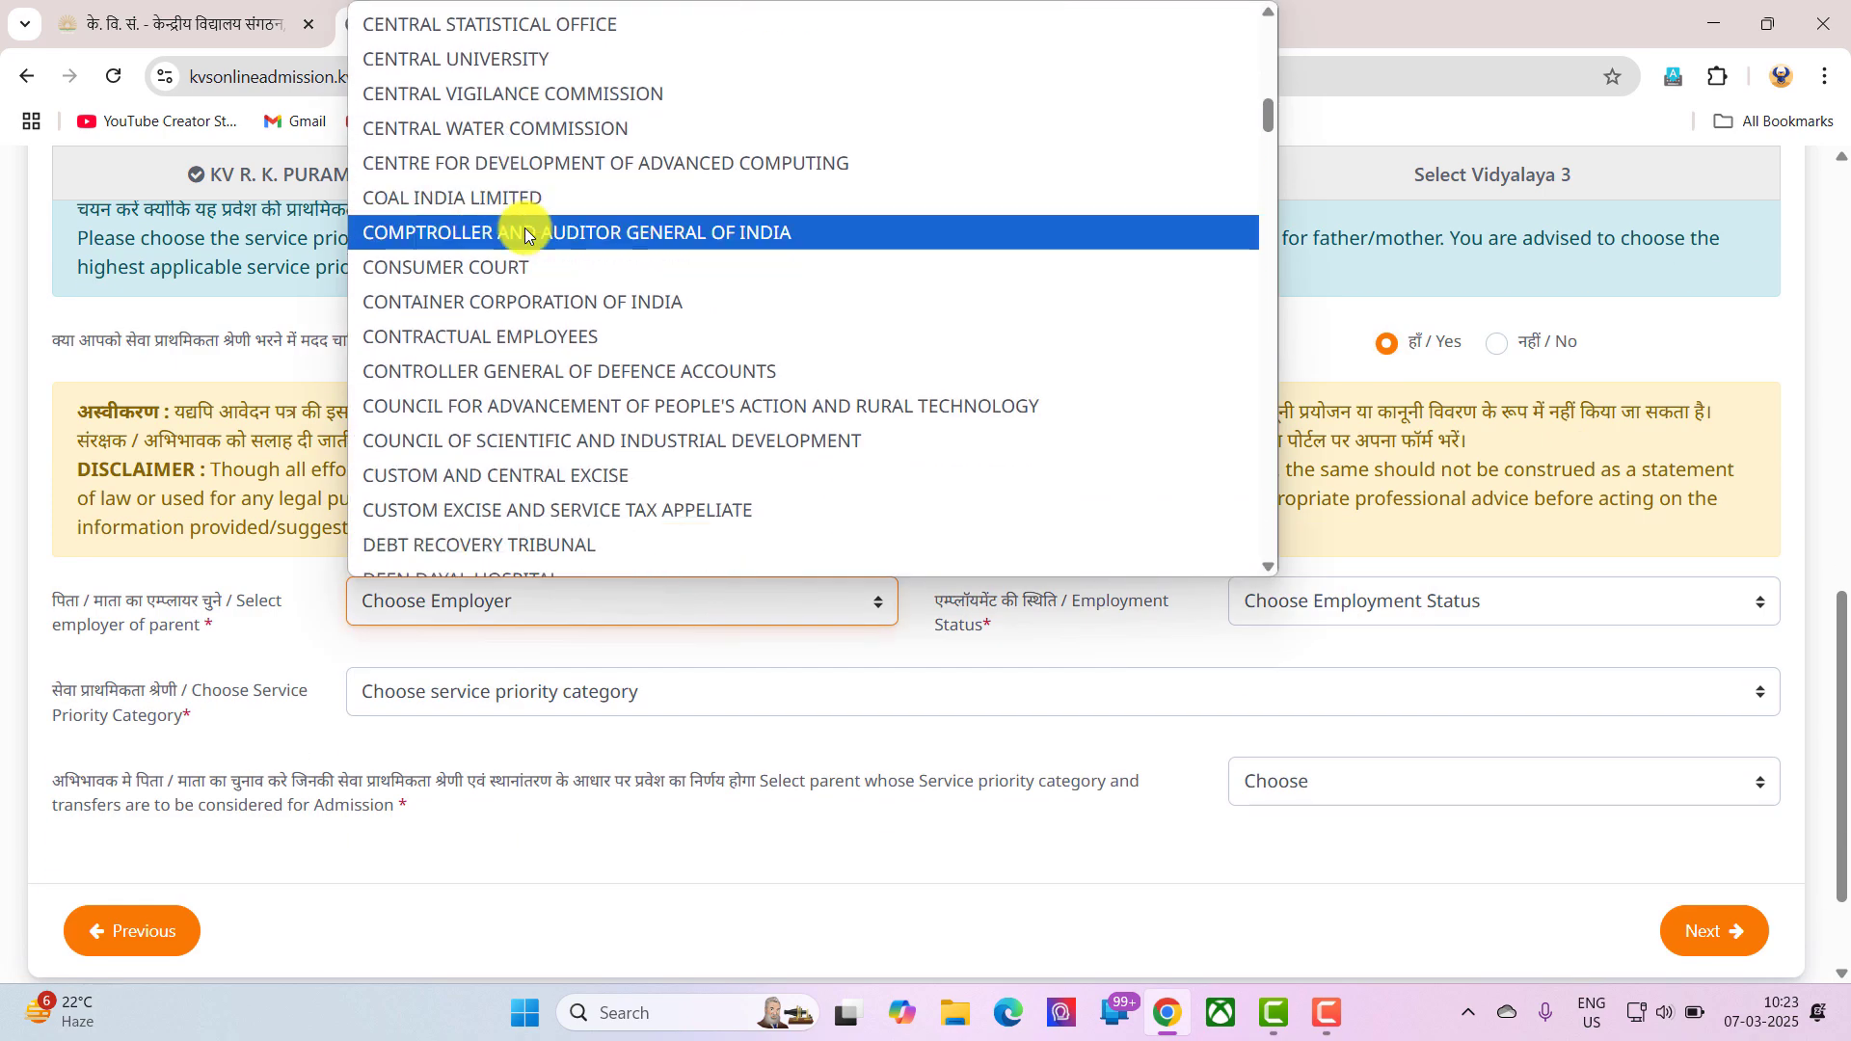
{"action": "scroll", "coordinate": [524, 228], "scroll_direction": "down", "scroll_amount": 8}
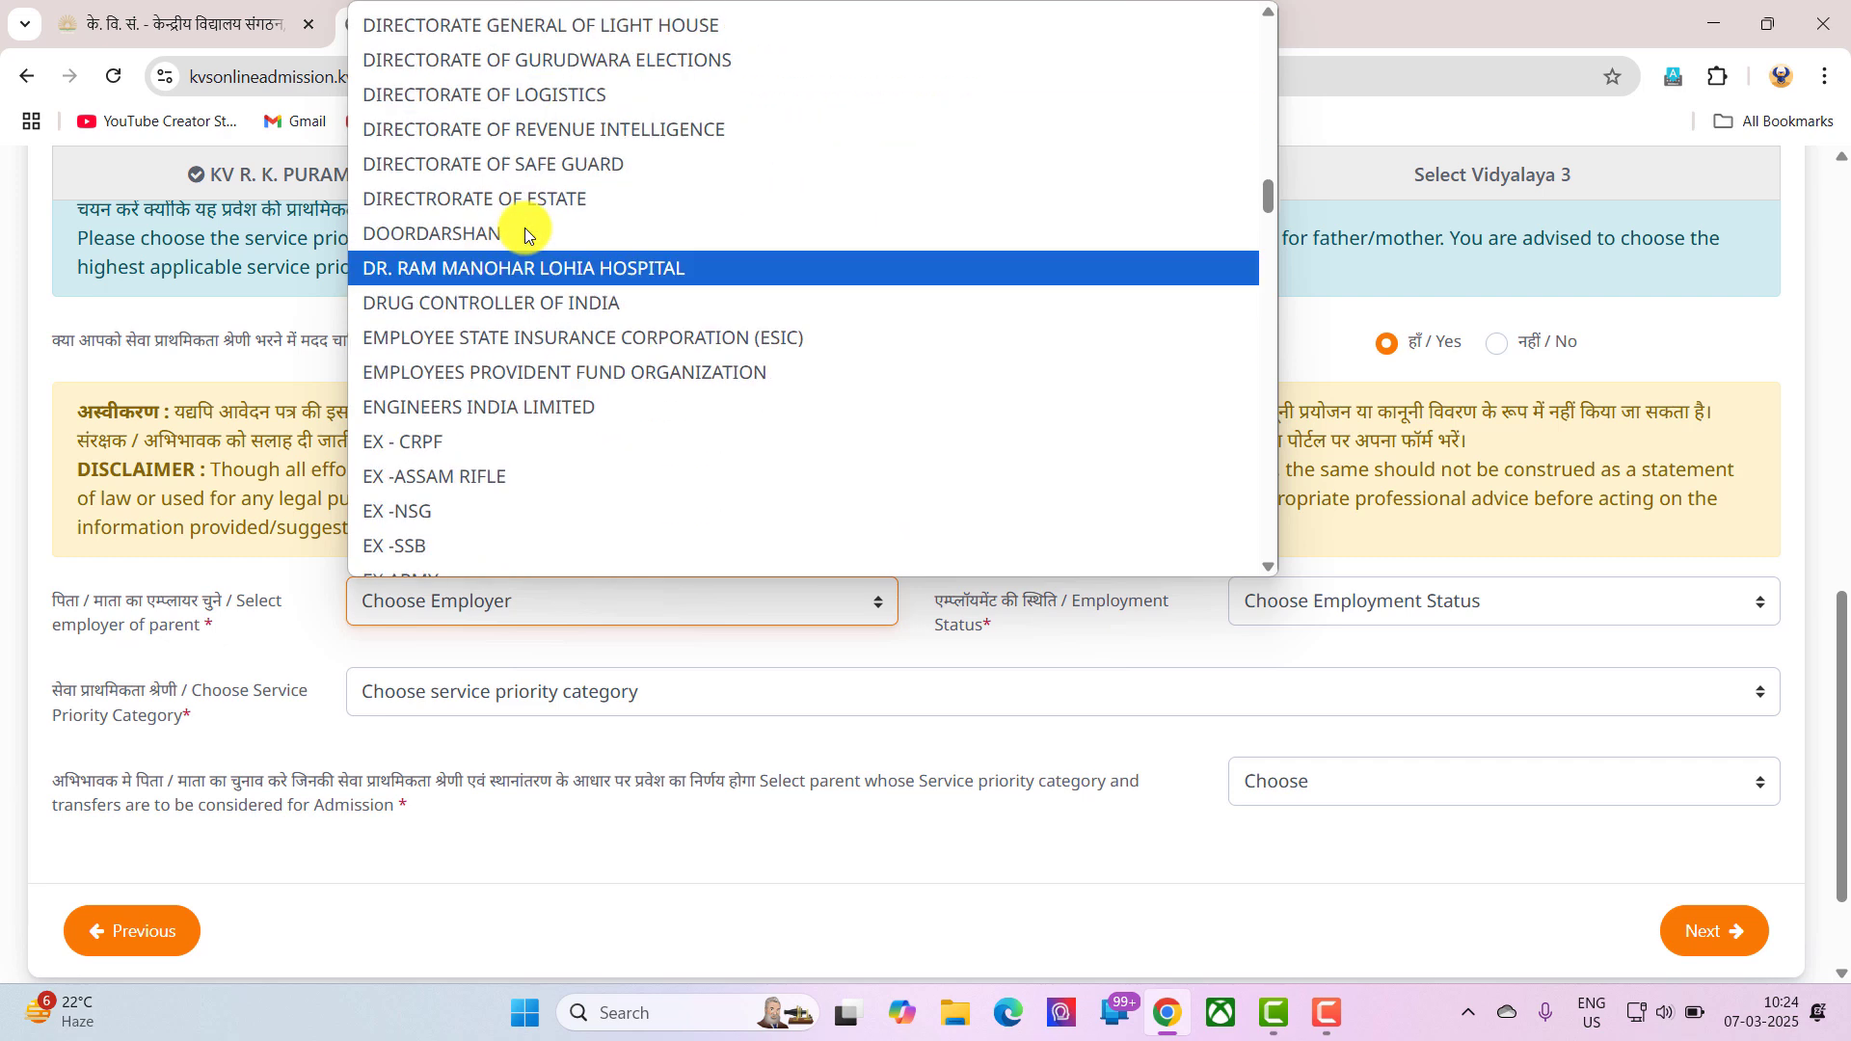
{"action": "scroll", "coordinate": [521, 221], "scroll_direction": "up", "scroll_amount": 8}
{"action": "left_click", "coordinate": [456, 96]}
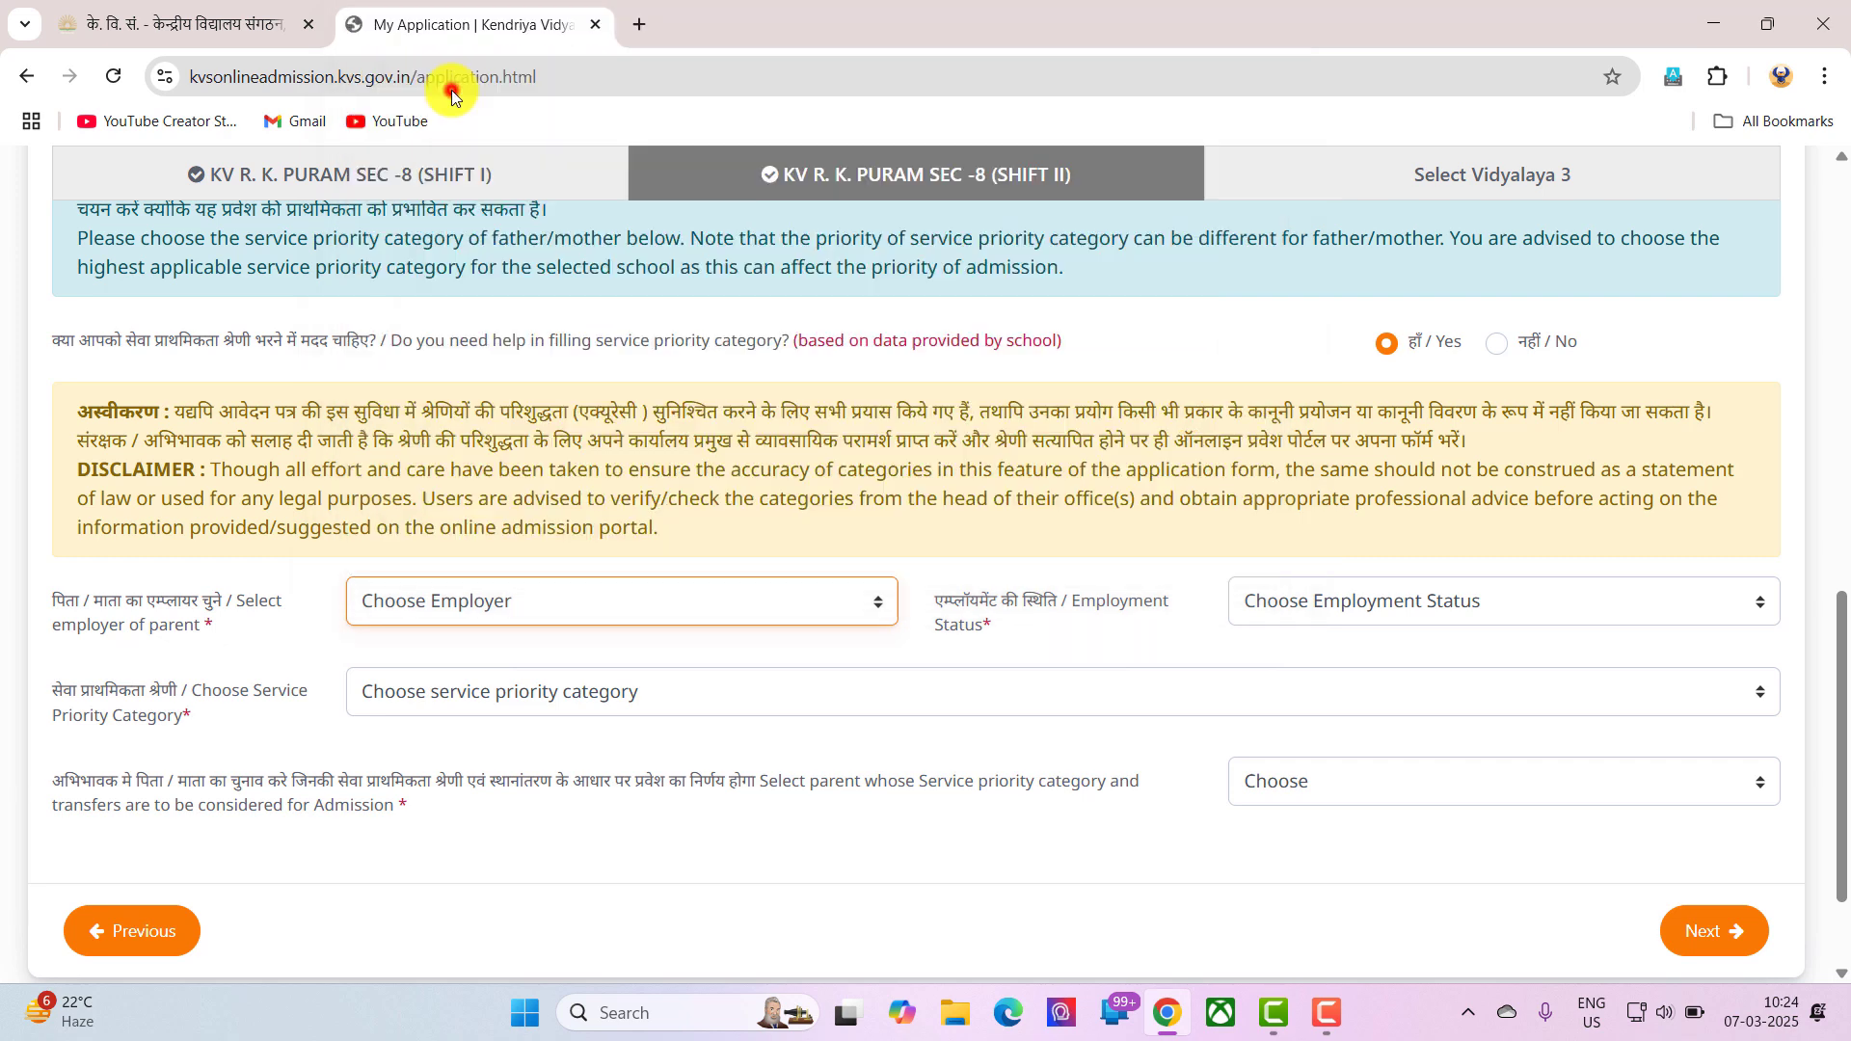
{"action": "left_click", "coordinate": [1244, 601]}
{"action": "left_click", "coordinate": [1288, 680]}
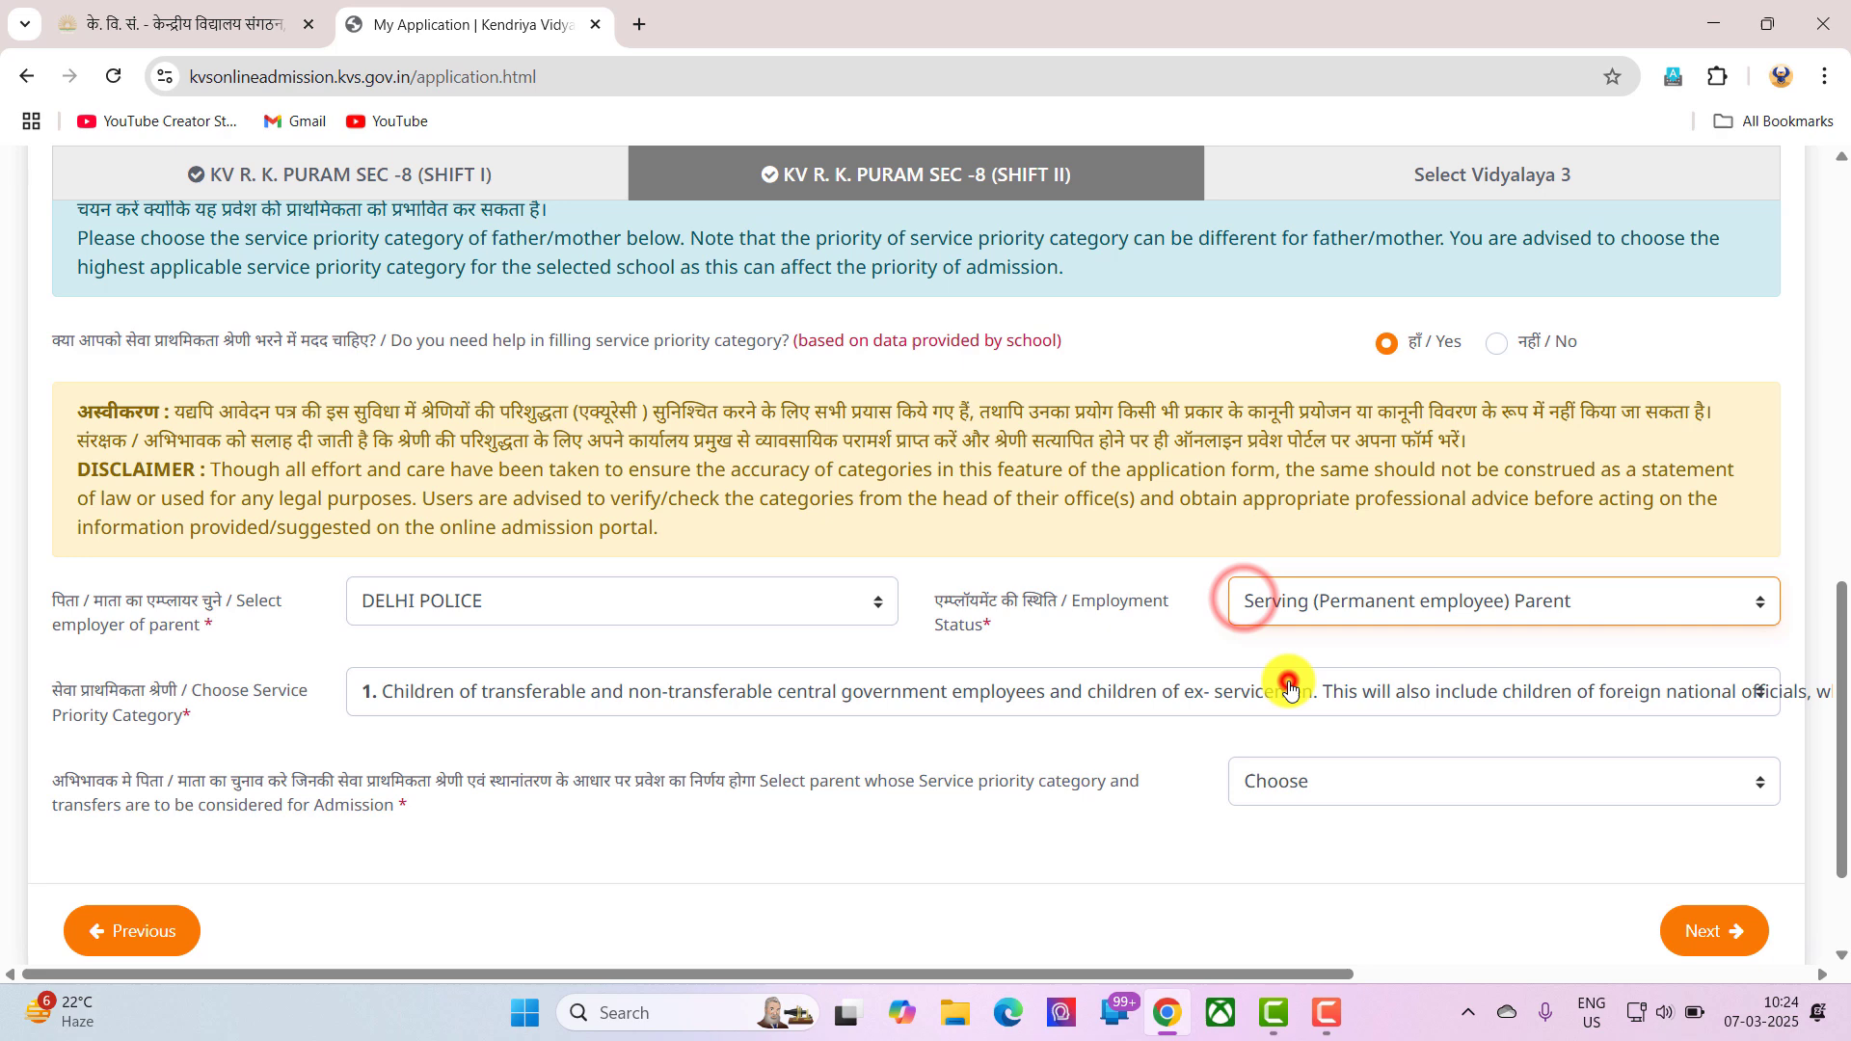
- Choose Father as the considered parent and answer No to the transfer question
{"action": "left_click", "coordinate": [1413, 771]}
{"action": "left_click", "coordinate": [1317, 881]}
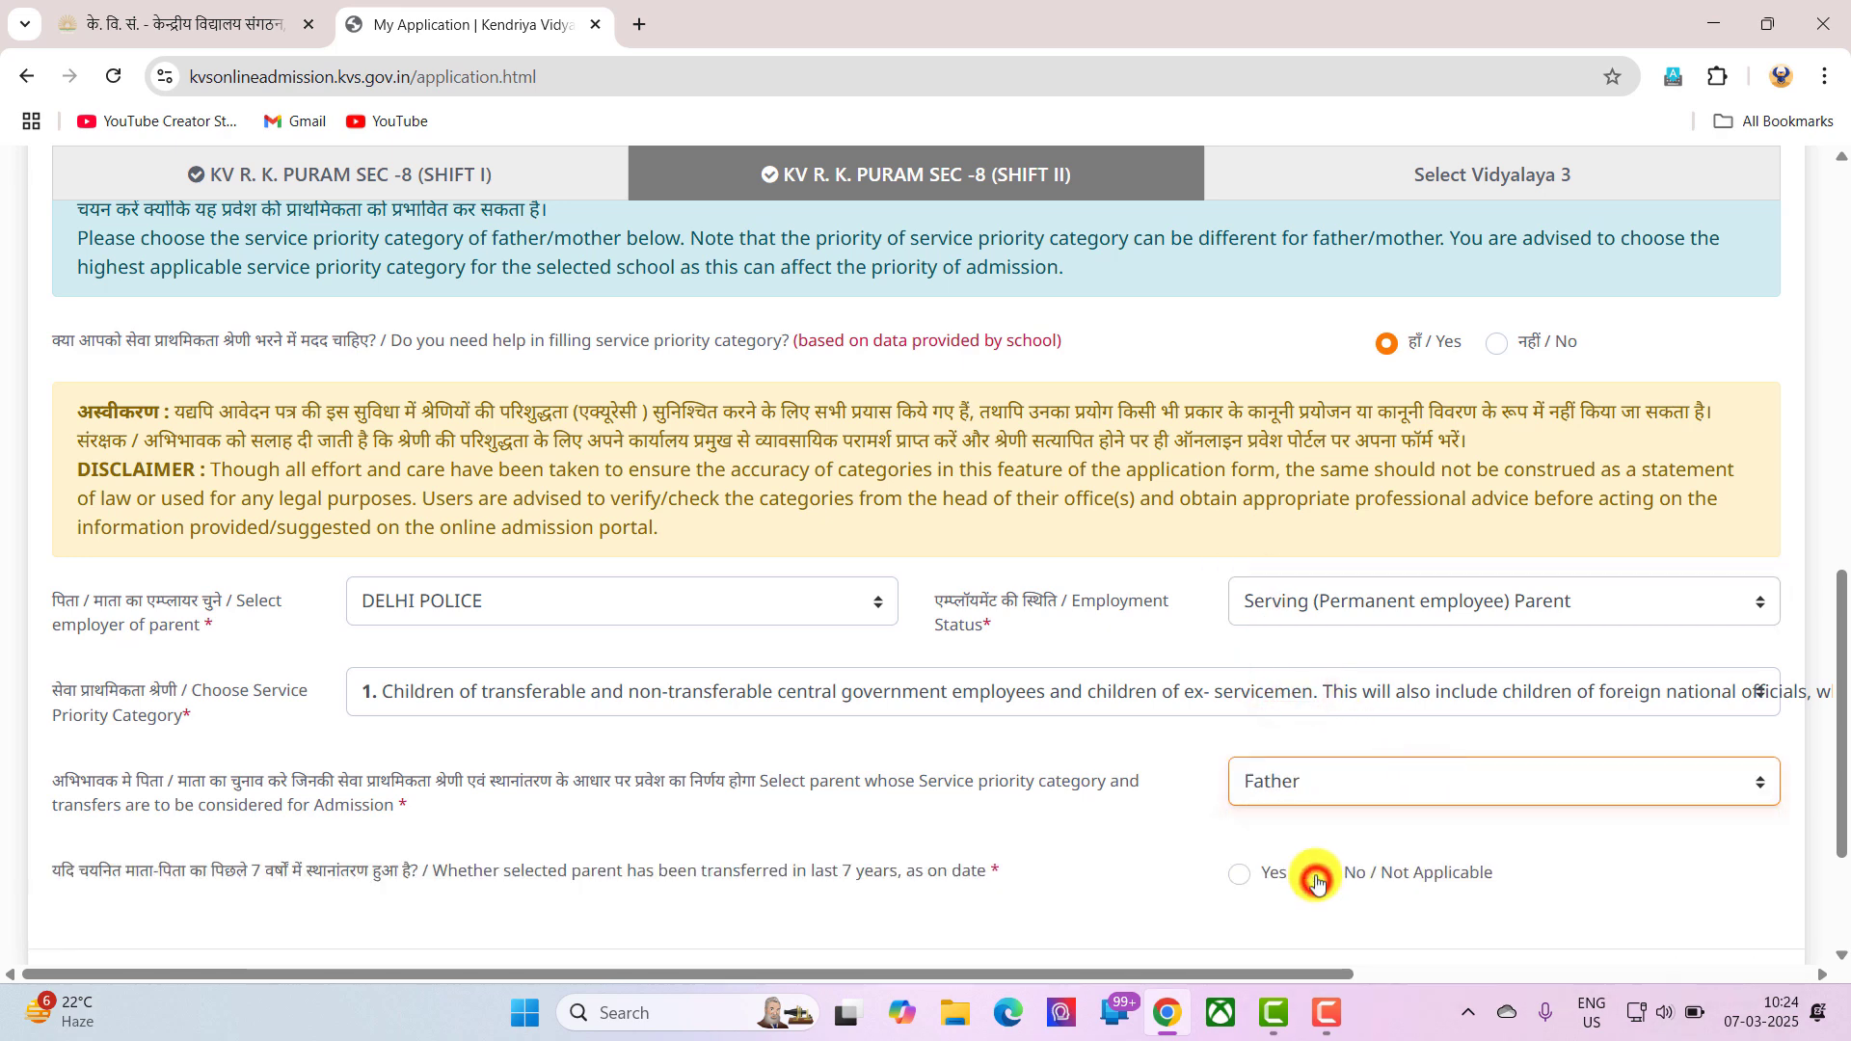
{"action": "scroll", "coordinate": [1318, 872], "scroll_direction": "down", "scroll_amount": 3}
{"action": "left_click", "coordinate": [1321, 634]}
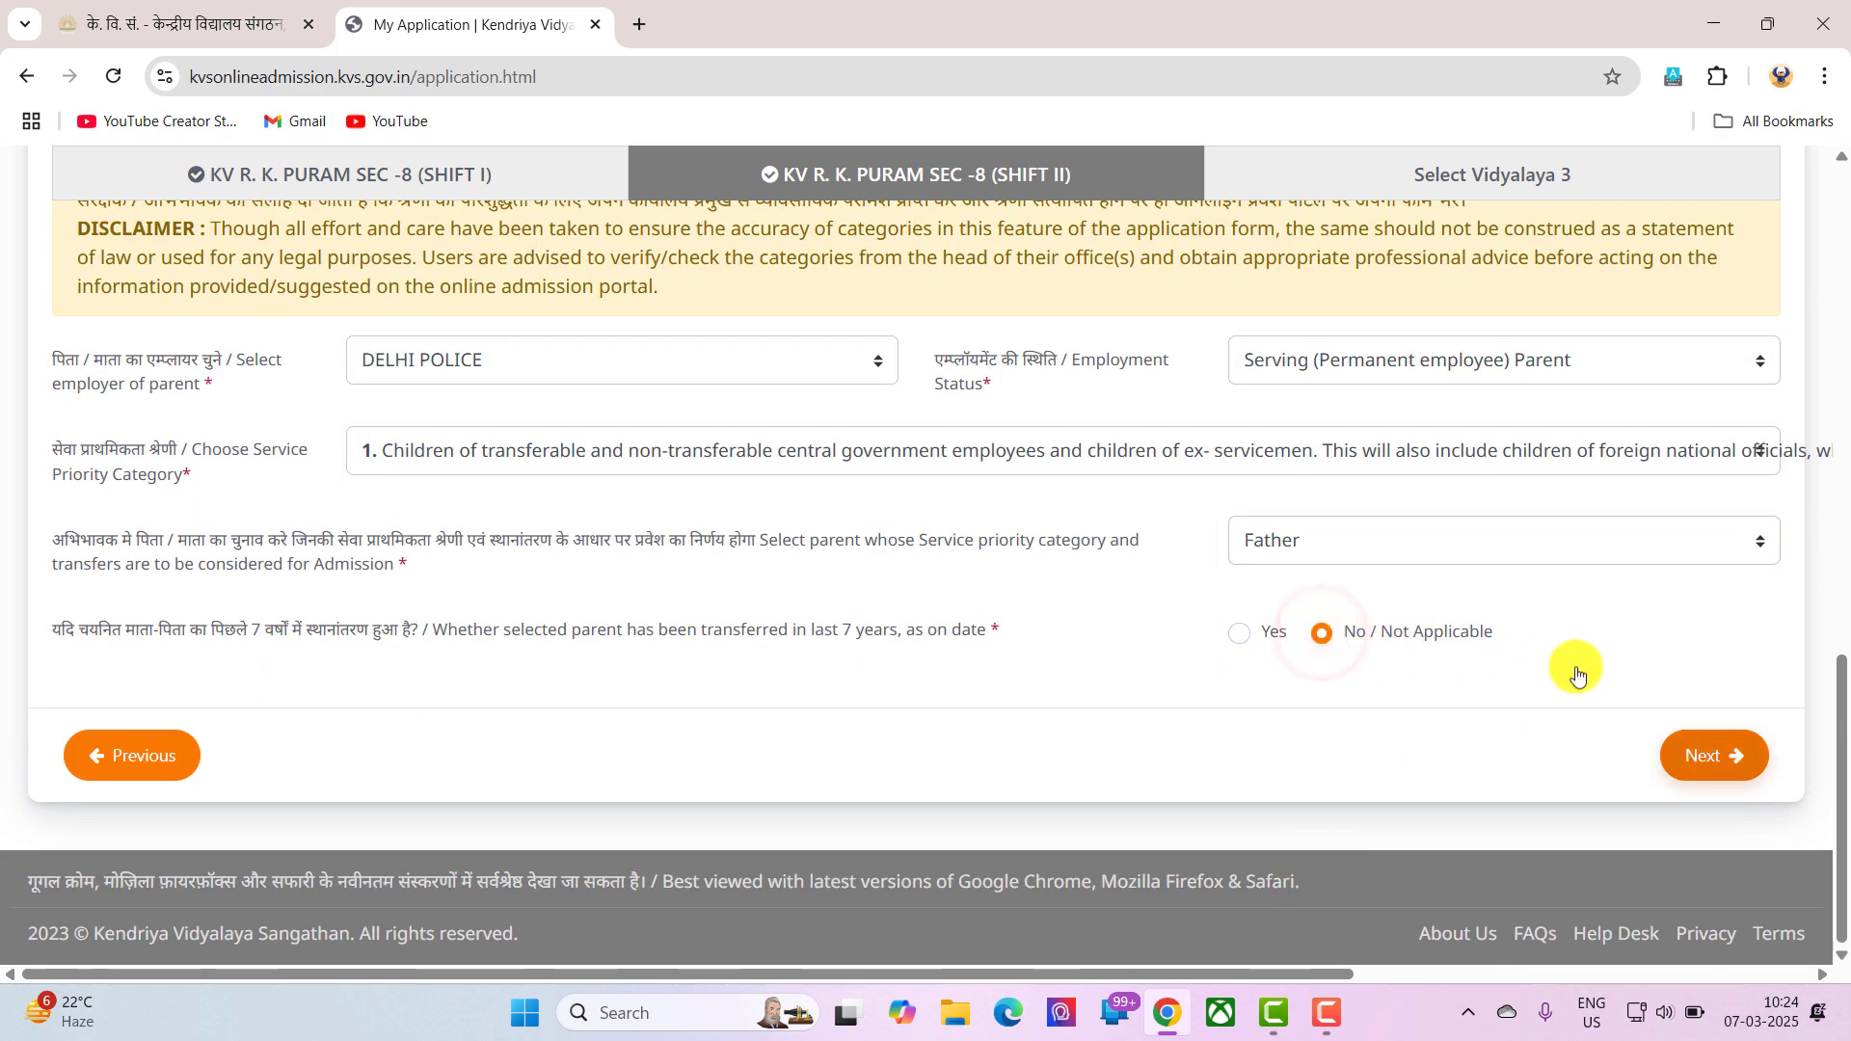
- Save the application with the second school choice and dismiss the confirmation
{"action": "scroll", "coordinate": [1631, 676], "scroll_direction": "up", "scroll_amount": 8}
{"action": "scroll", "coordinate": [1632, 675], "scroll_direction": "up", "scroll_amount": 5}
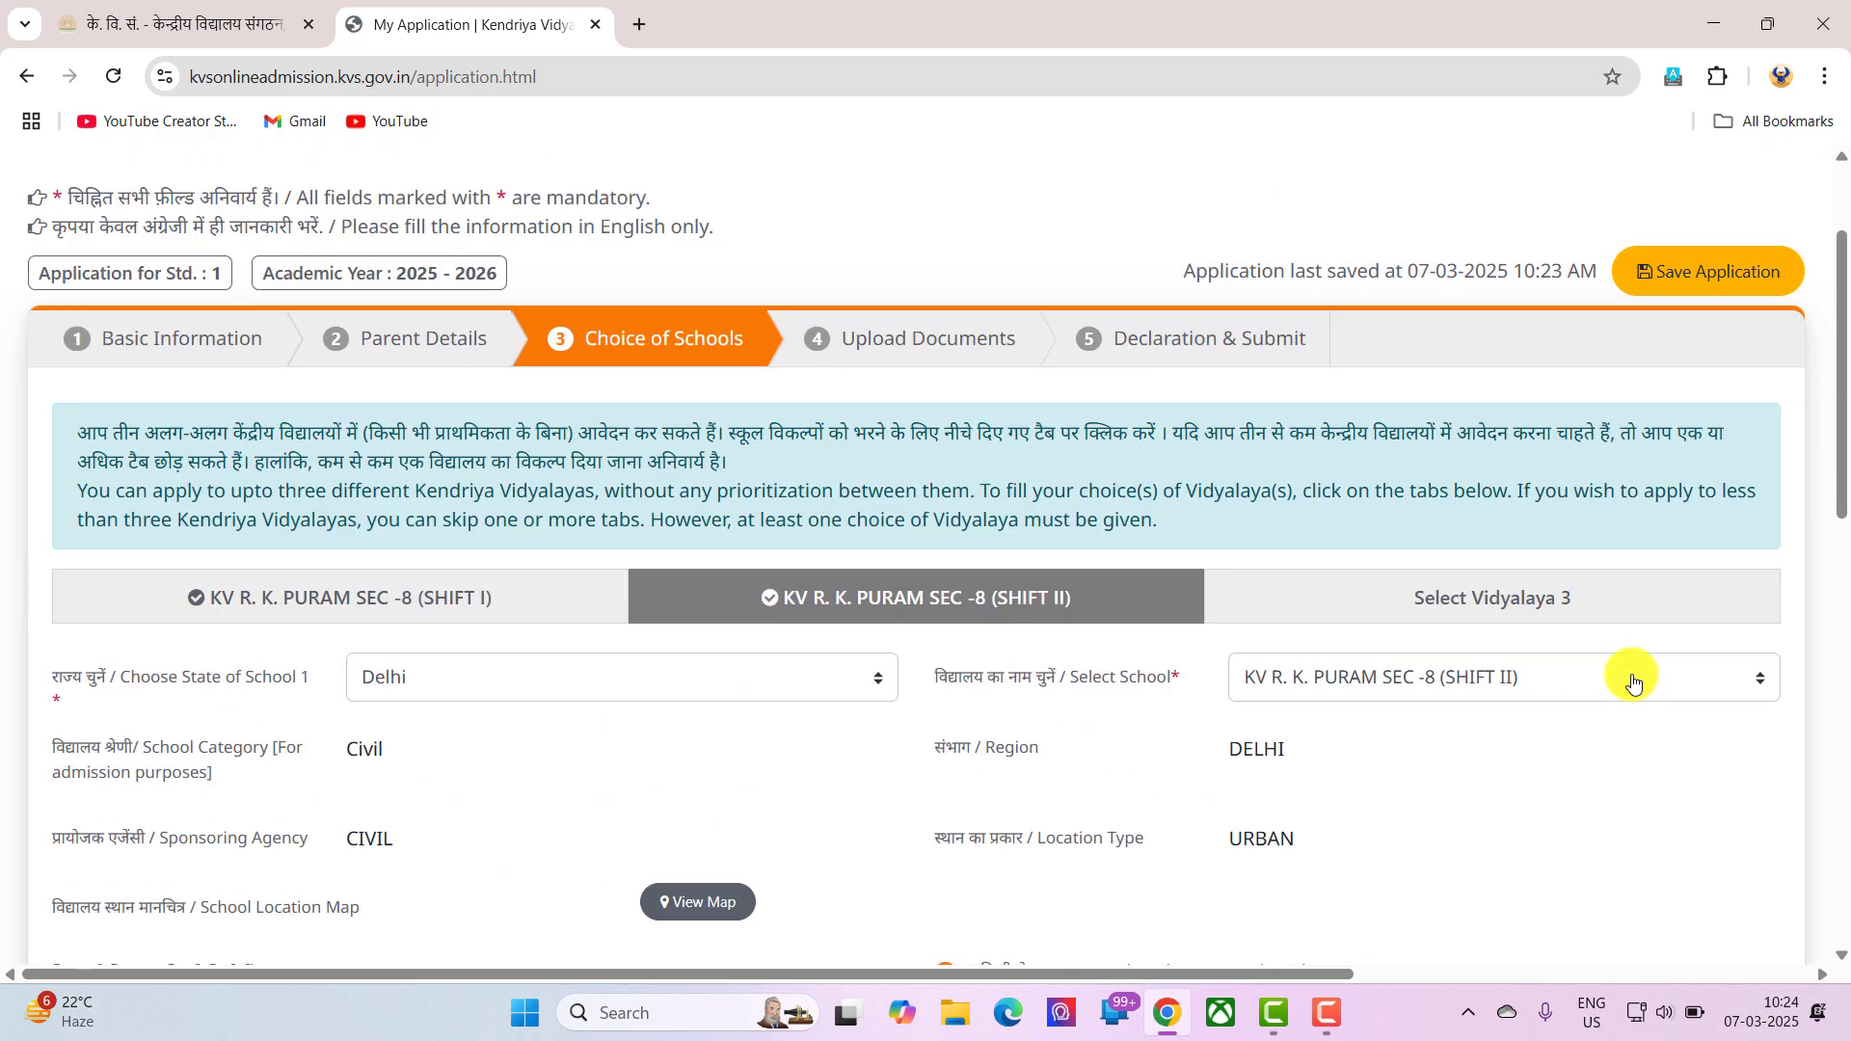
{"action": "left_click", "coordinate": [1683, 272]}
{"action": "left_click", "coordinate": [934, 790]}
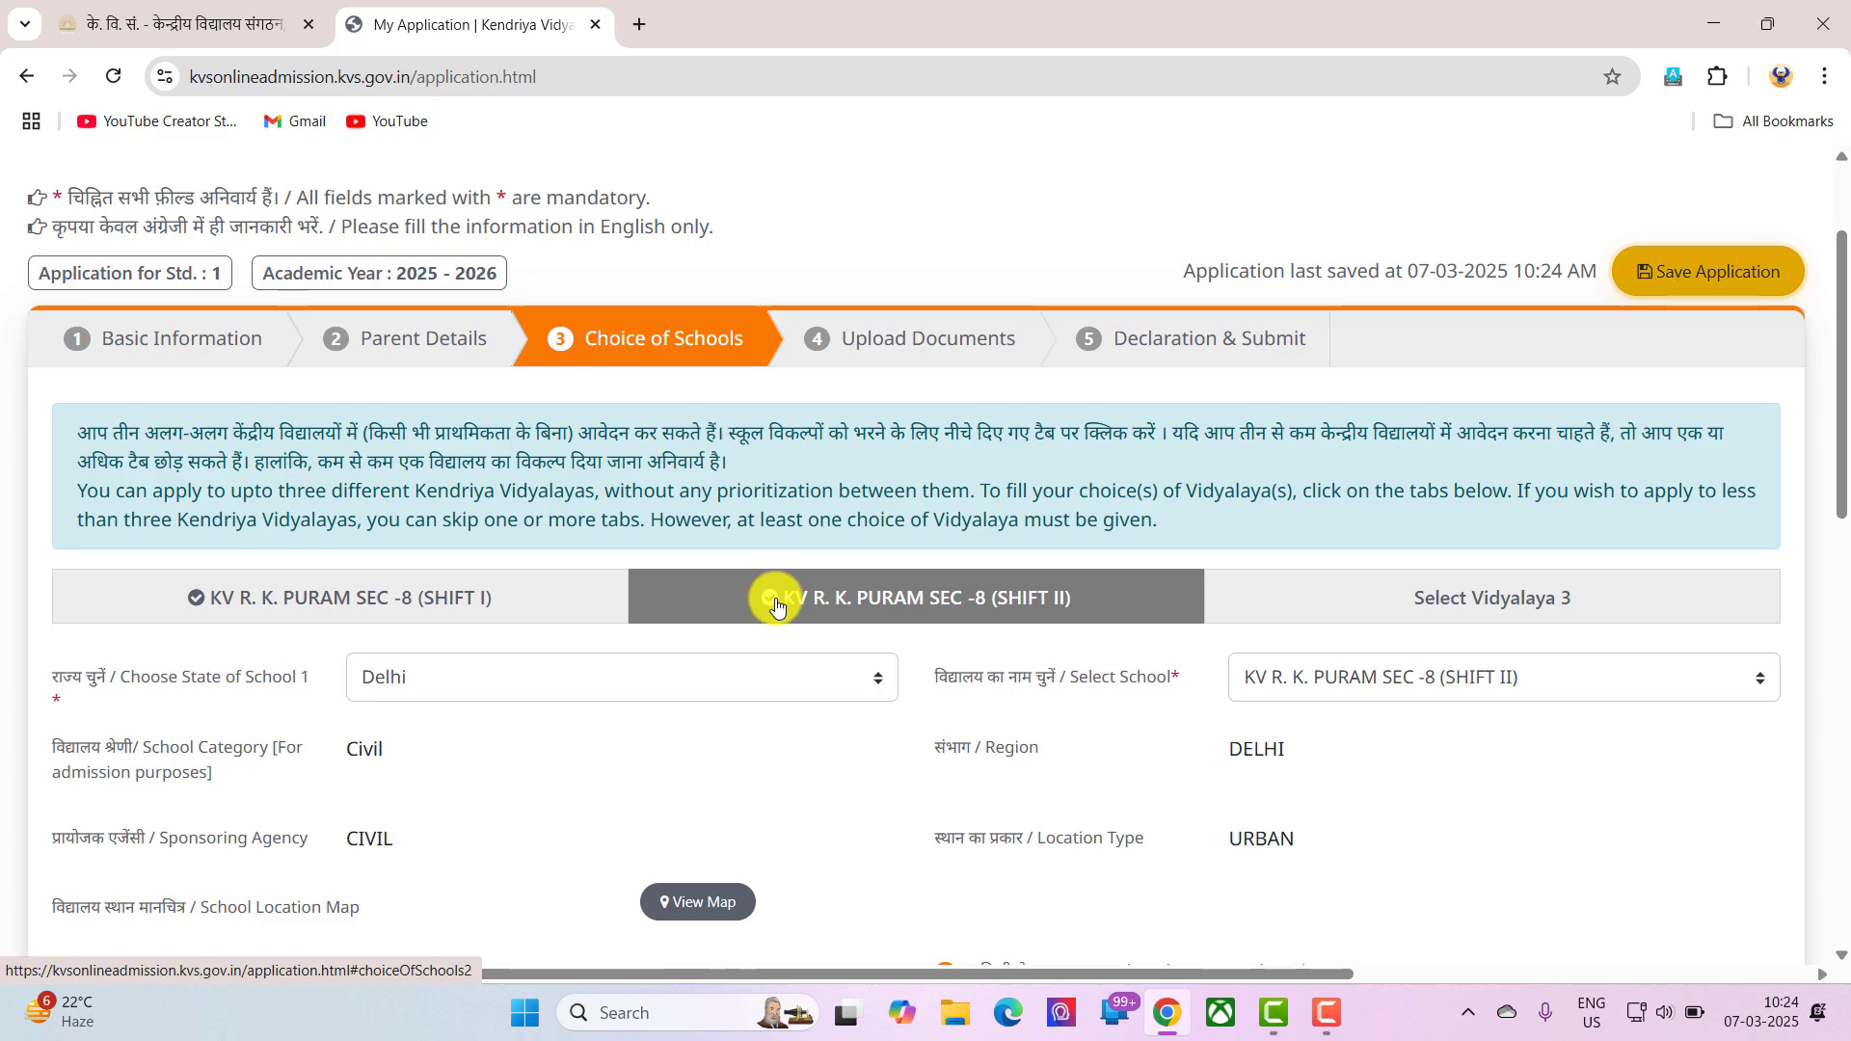
{"action": "scroll", "coordinate": [775, 603], "scroll_direction": "down", "scroll_amount": 10}
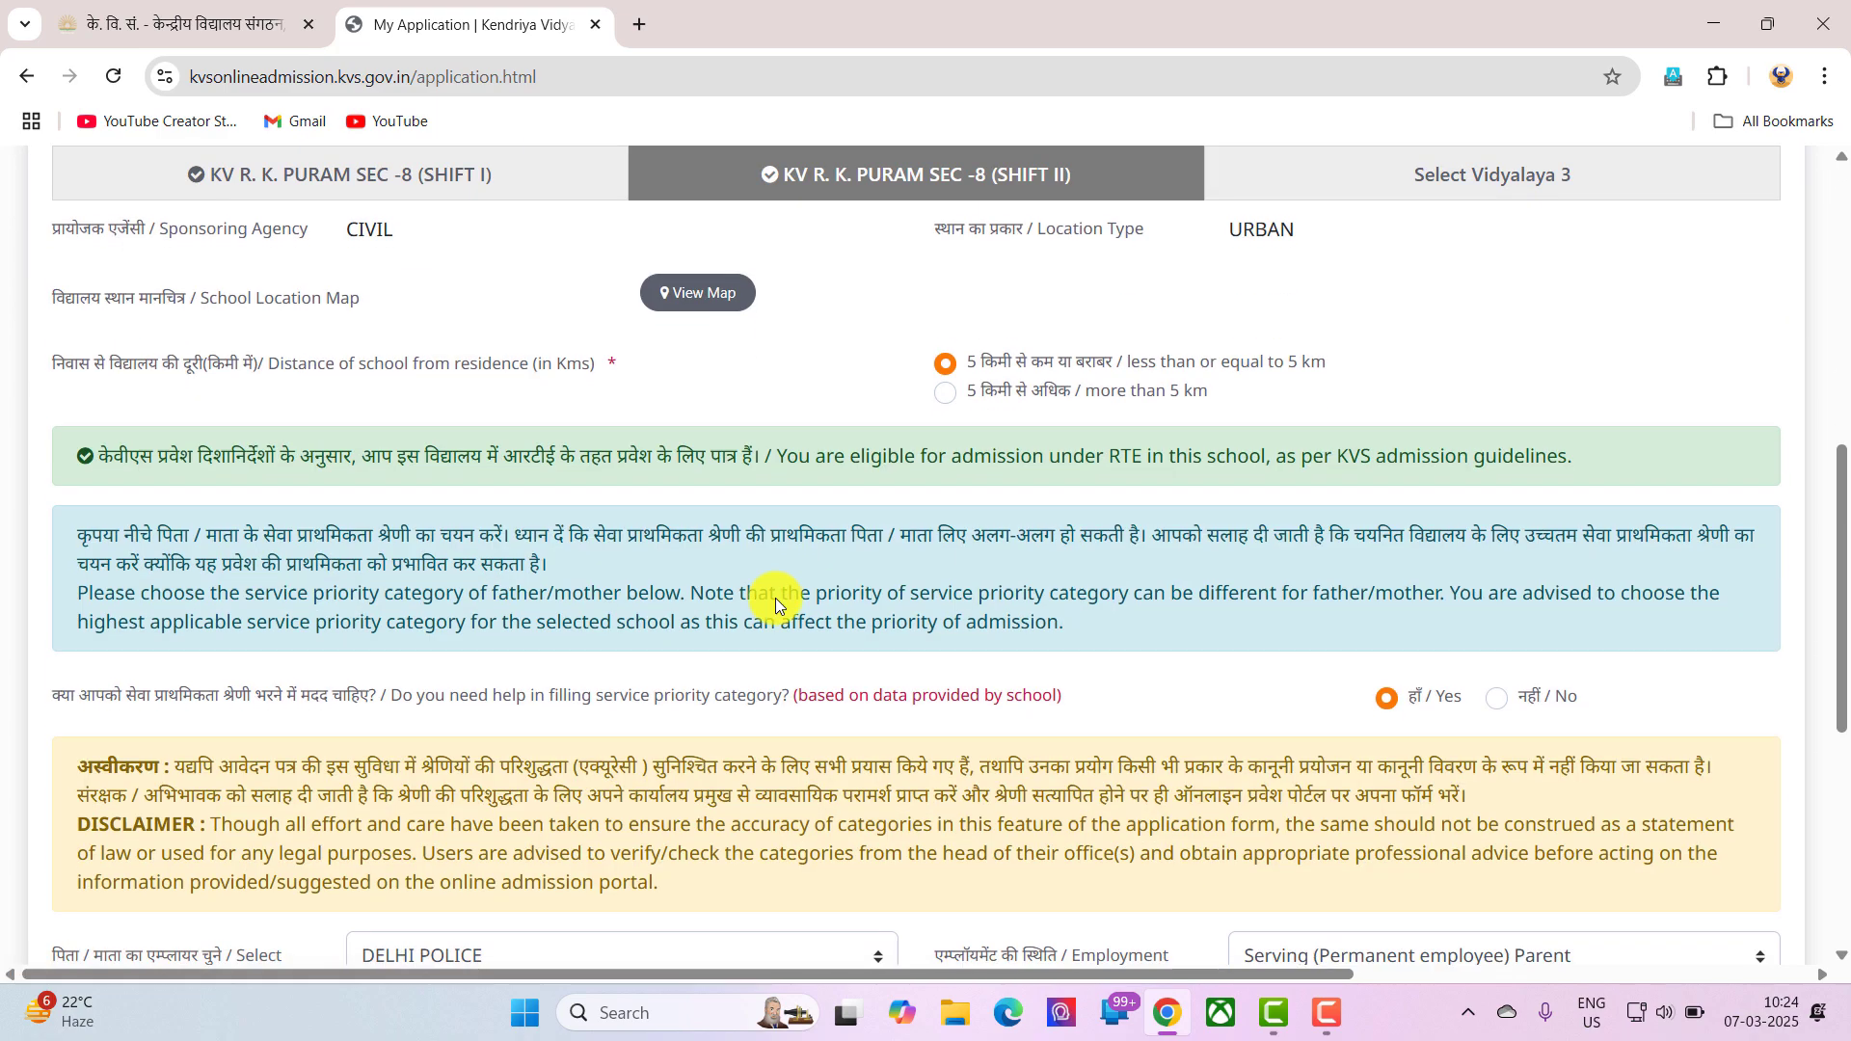
{"action": "scroll", "coordinate": [1132, 653], "scroll_direction": "up", "scroll_amount": 10}
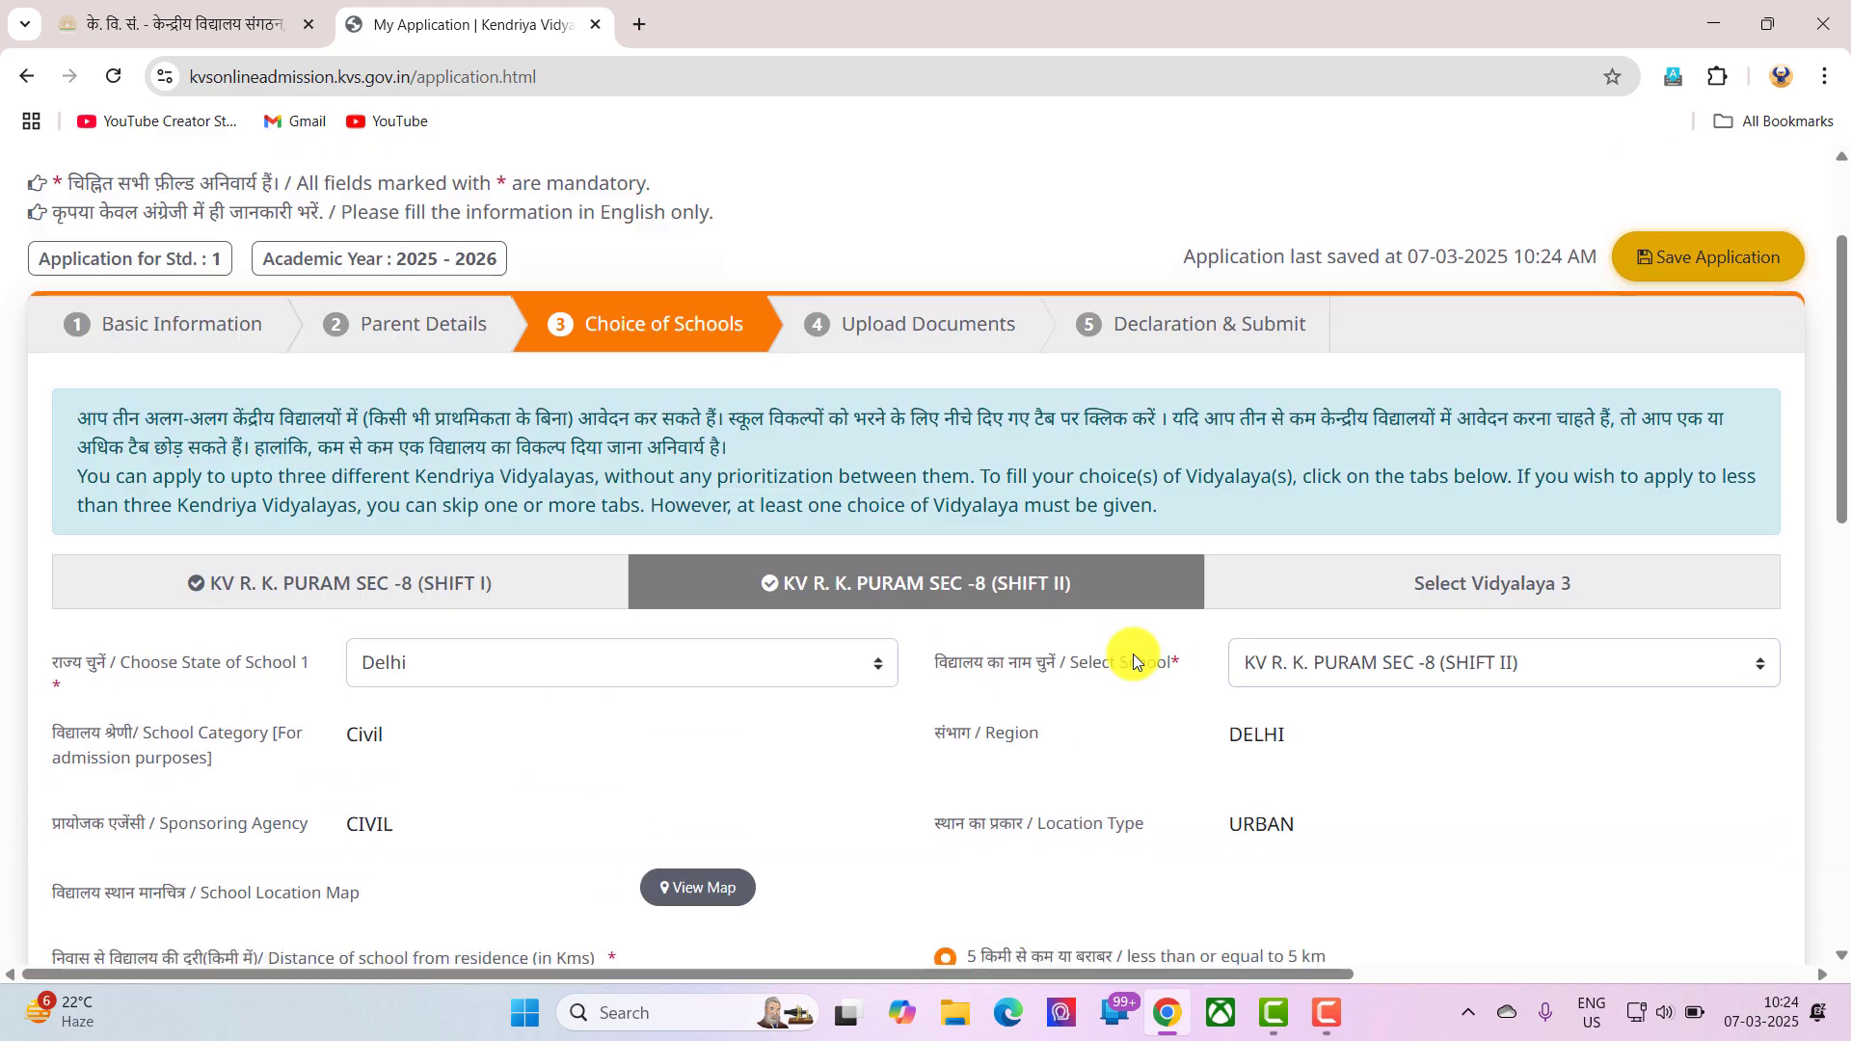
- For the third school choice, try Goa, then settle on Chhattisgarh with KV SUKMA
{"action": "left_click", "coordinate": [1469, 595]}
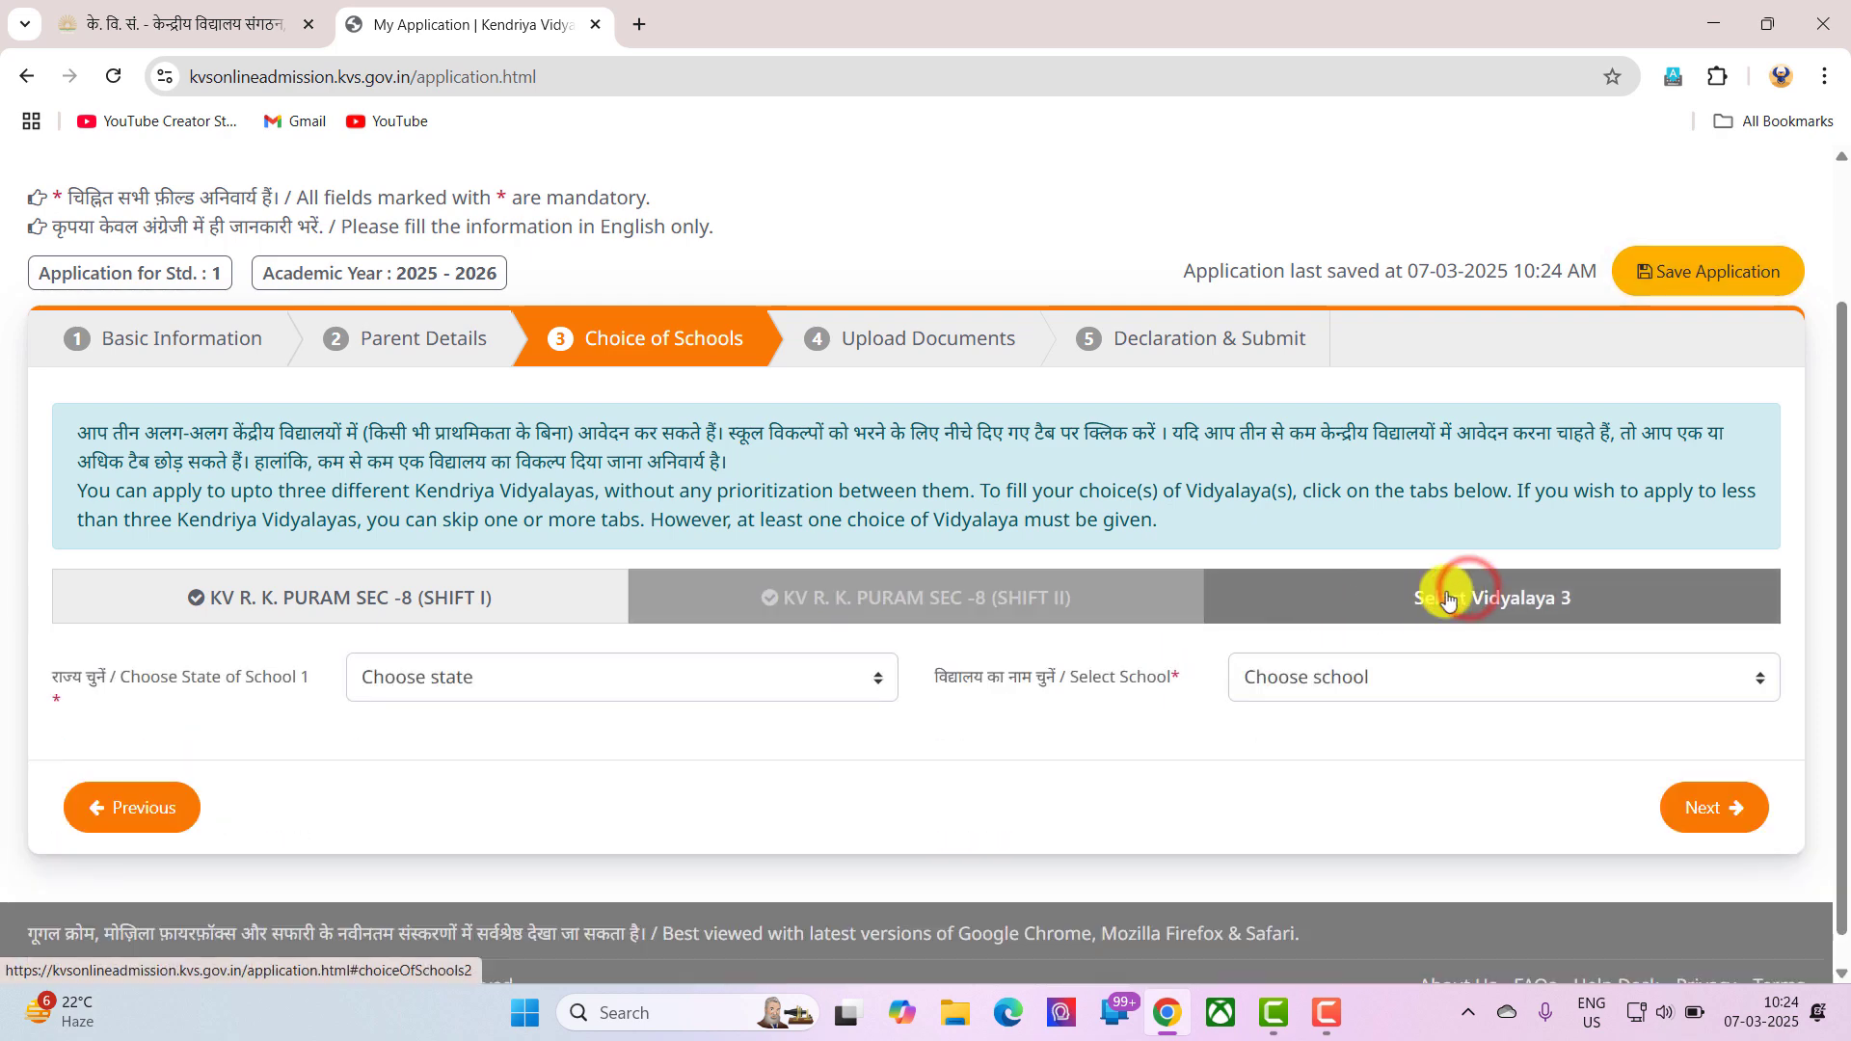
{"action": "left_click", "coordinate": [835, 677]}
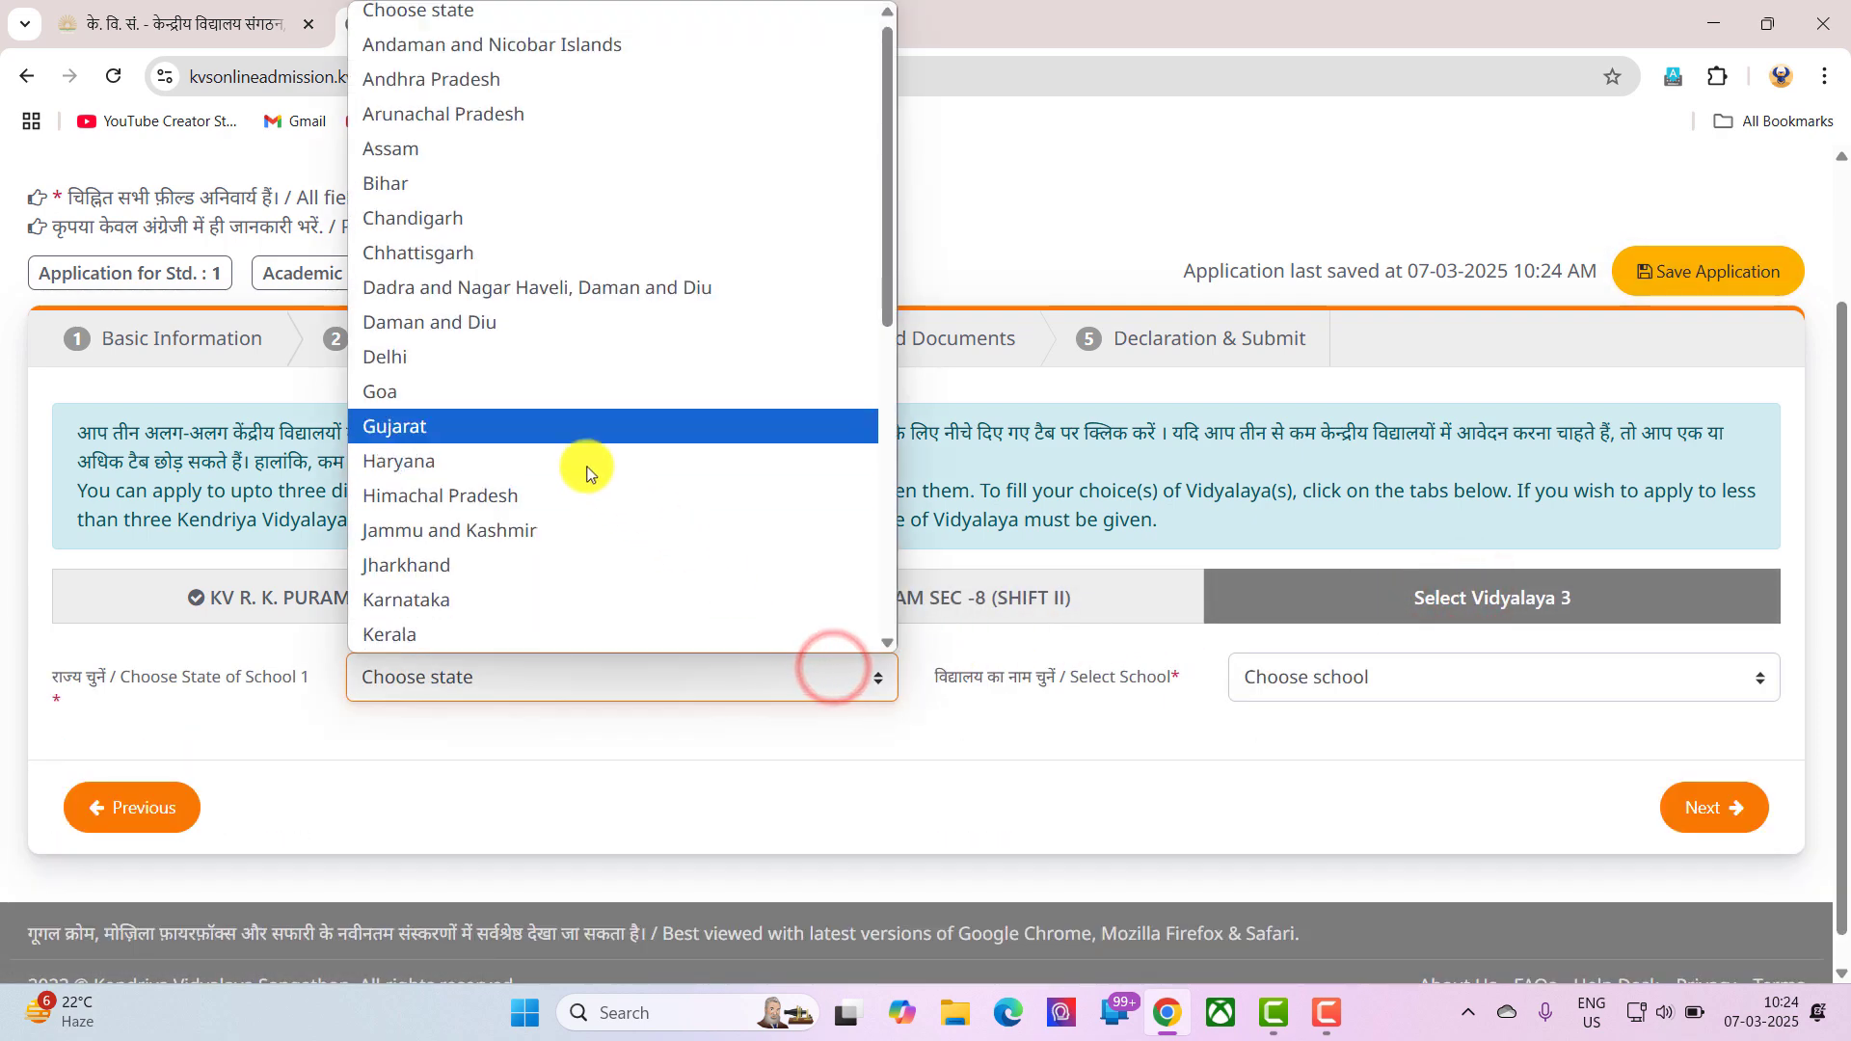
{"action": "left_click", "coordinate": [477, 376]}
{"action": "left_click", "coordinate": [688, 673]}
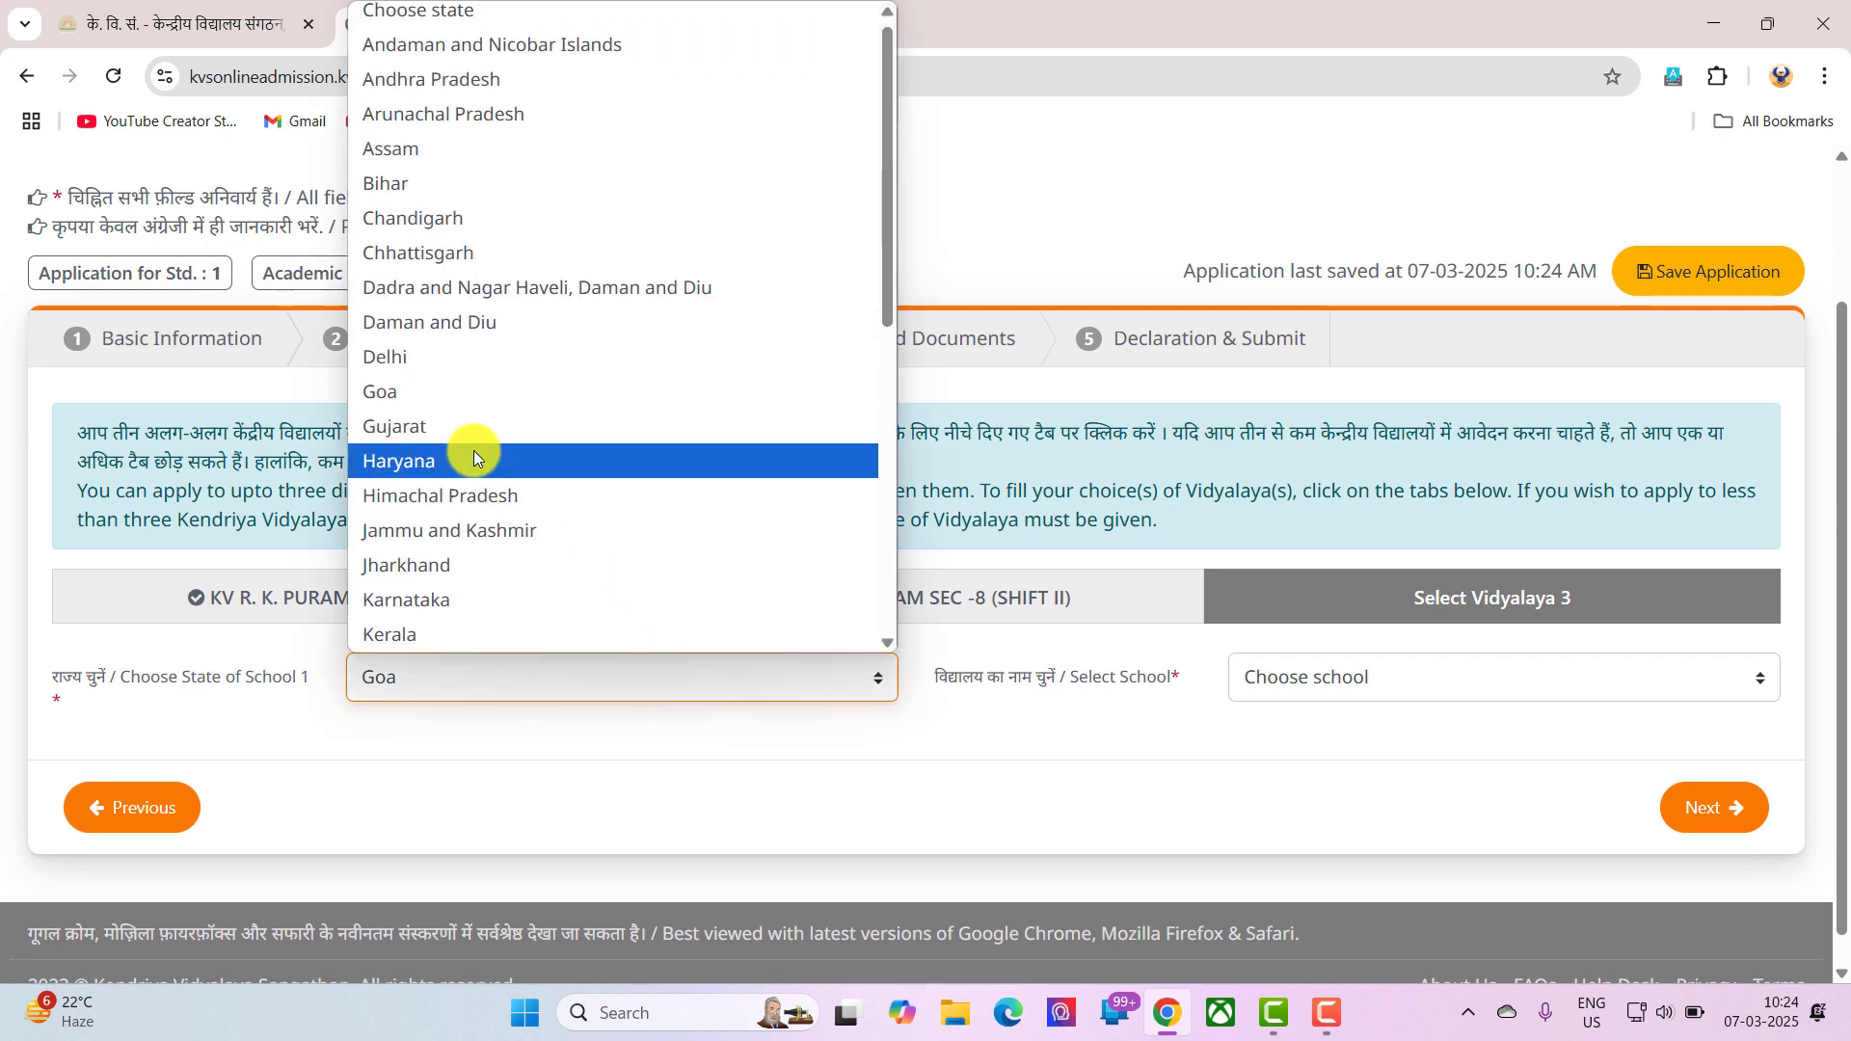
{"action": "scroll", "coordinate": [472, 449], "scroll_direction": "down", "scroll_amount": 5}
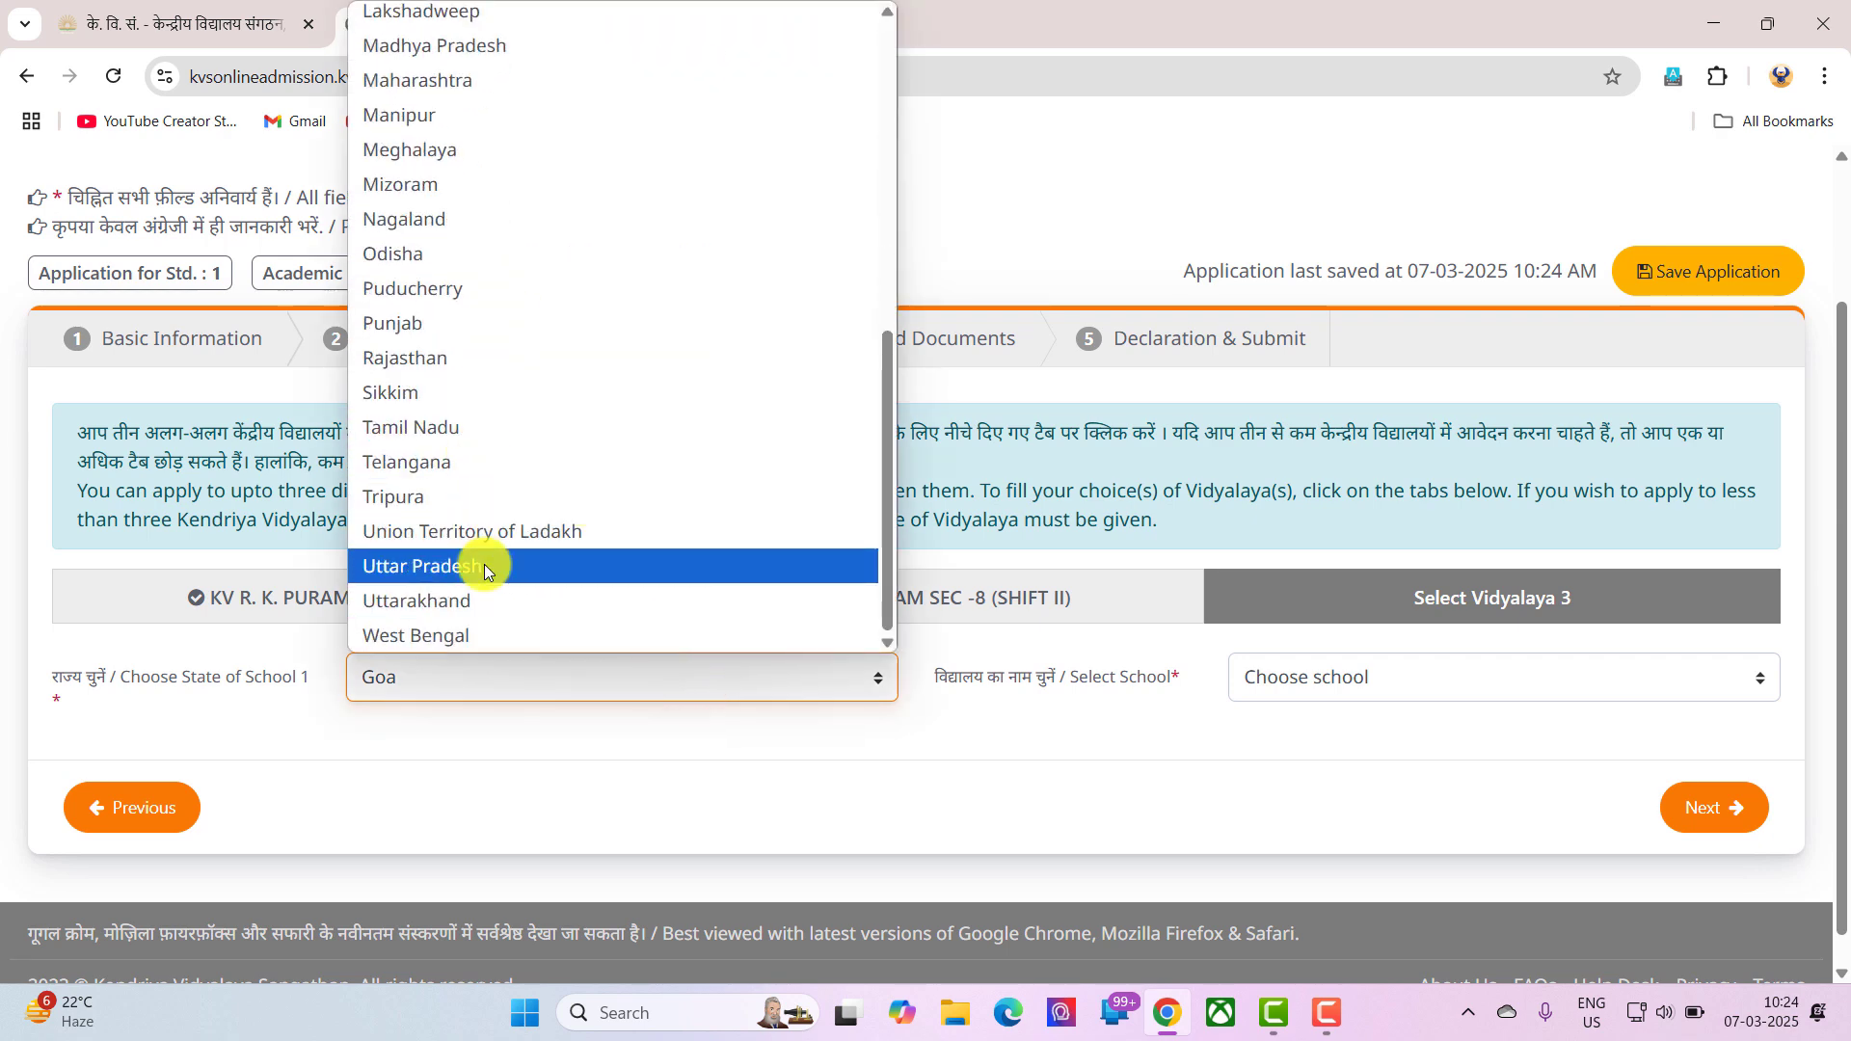
{"action": "key", "text": "s"}
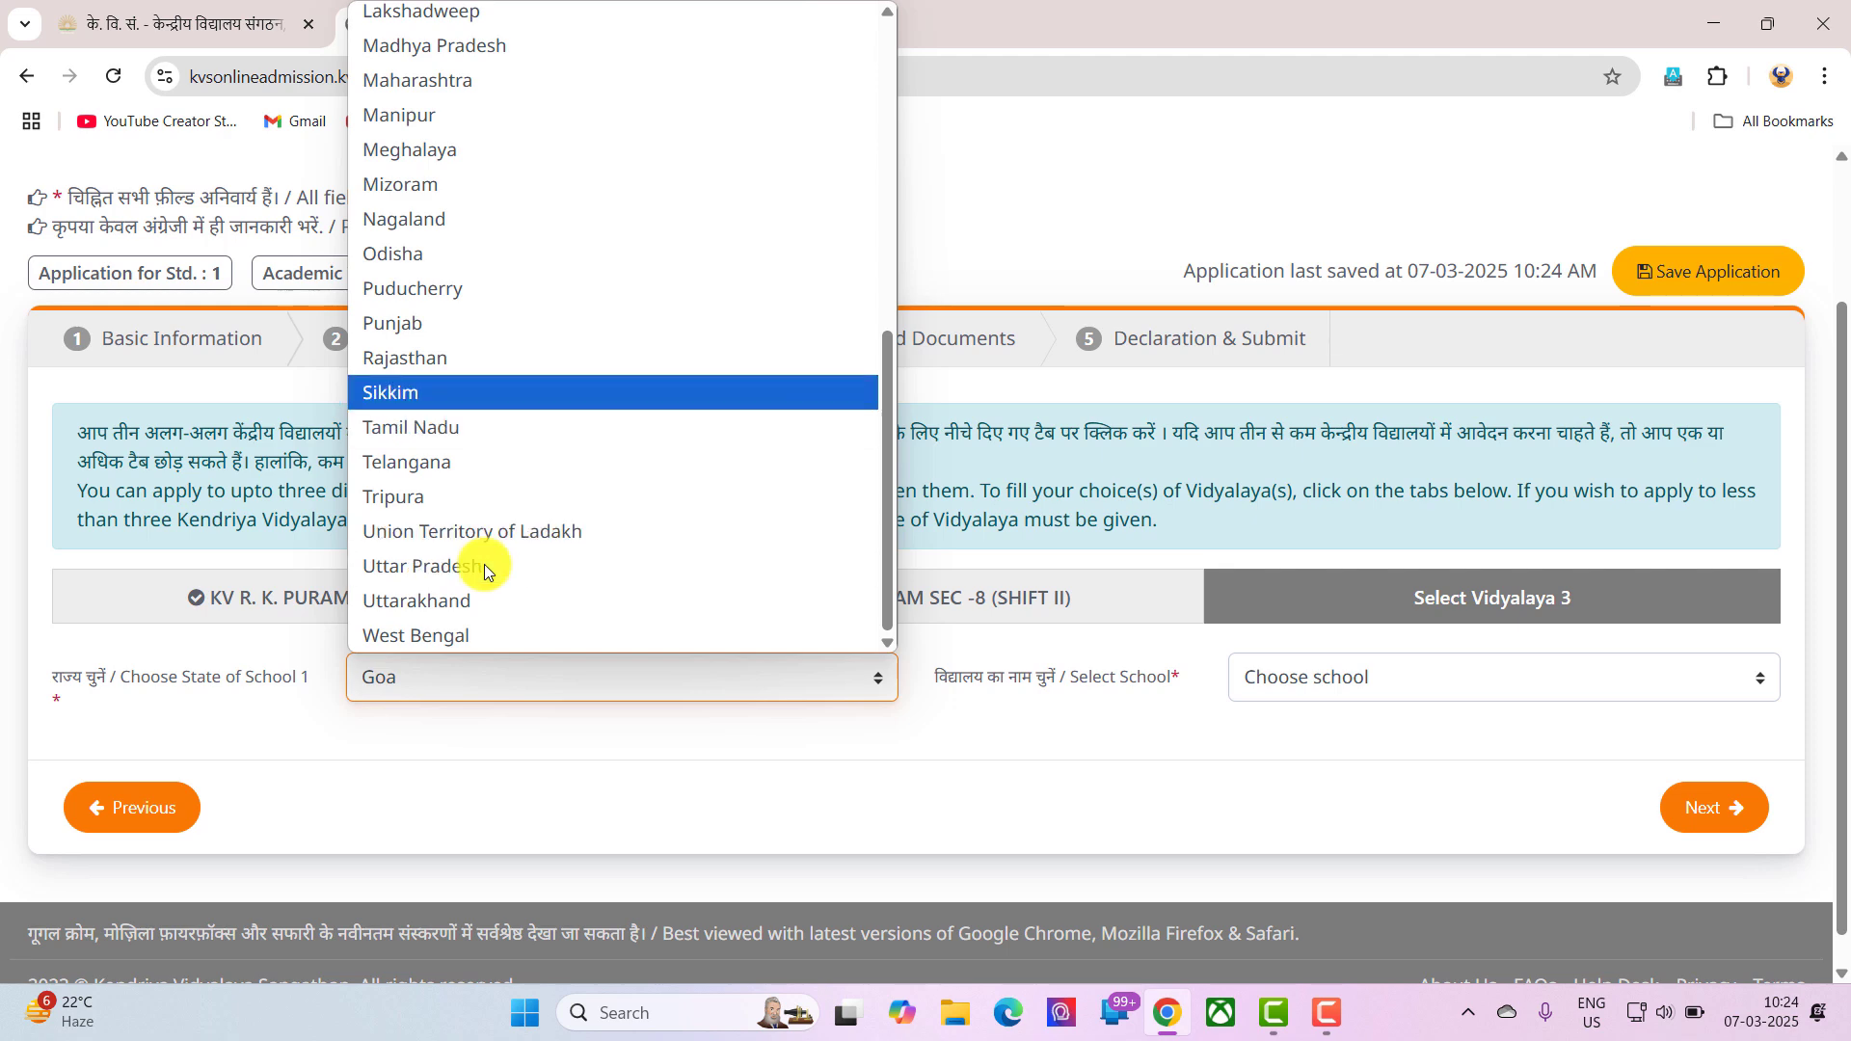
{"action": "key", "text": "m"}
{"action": "key", "text": "e"}
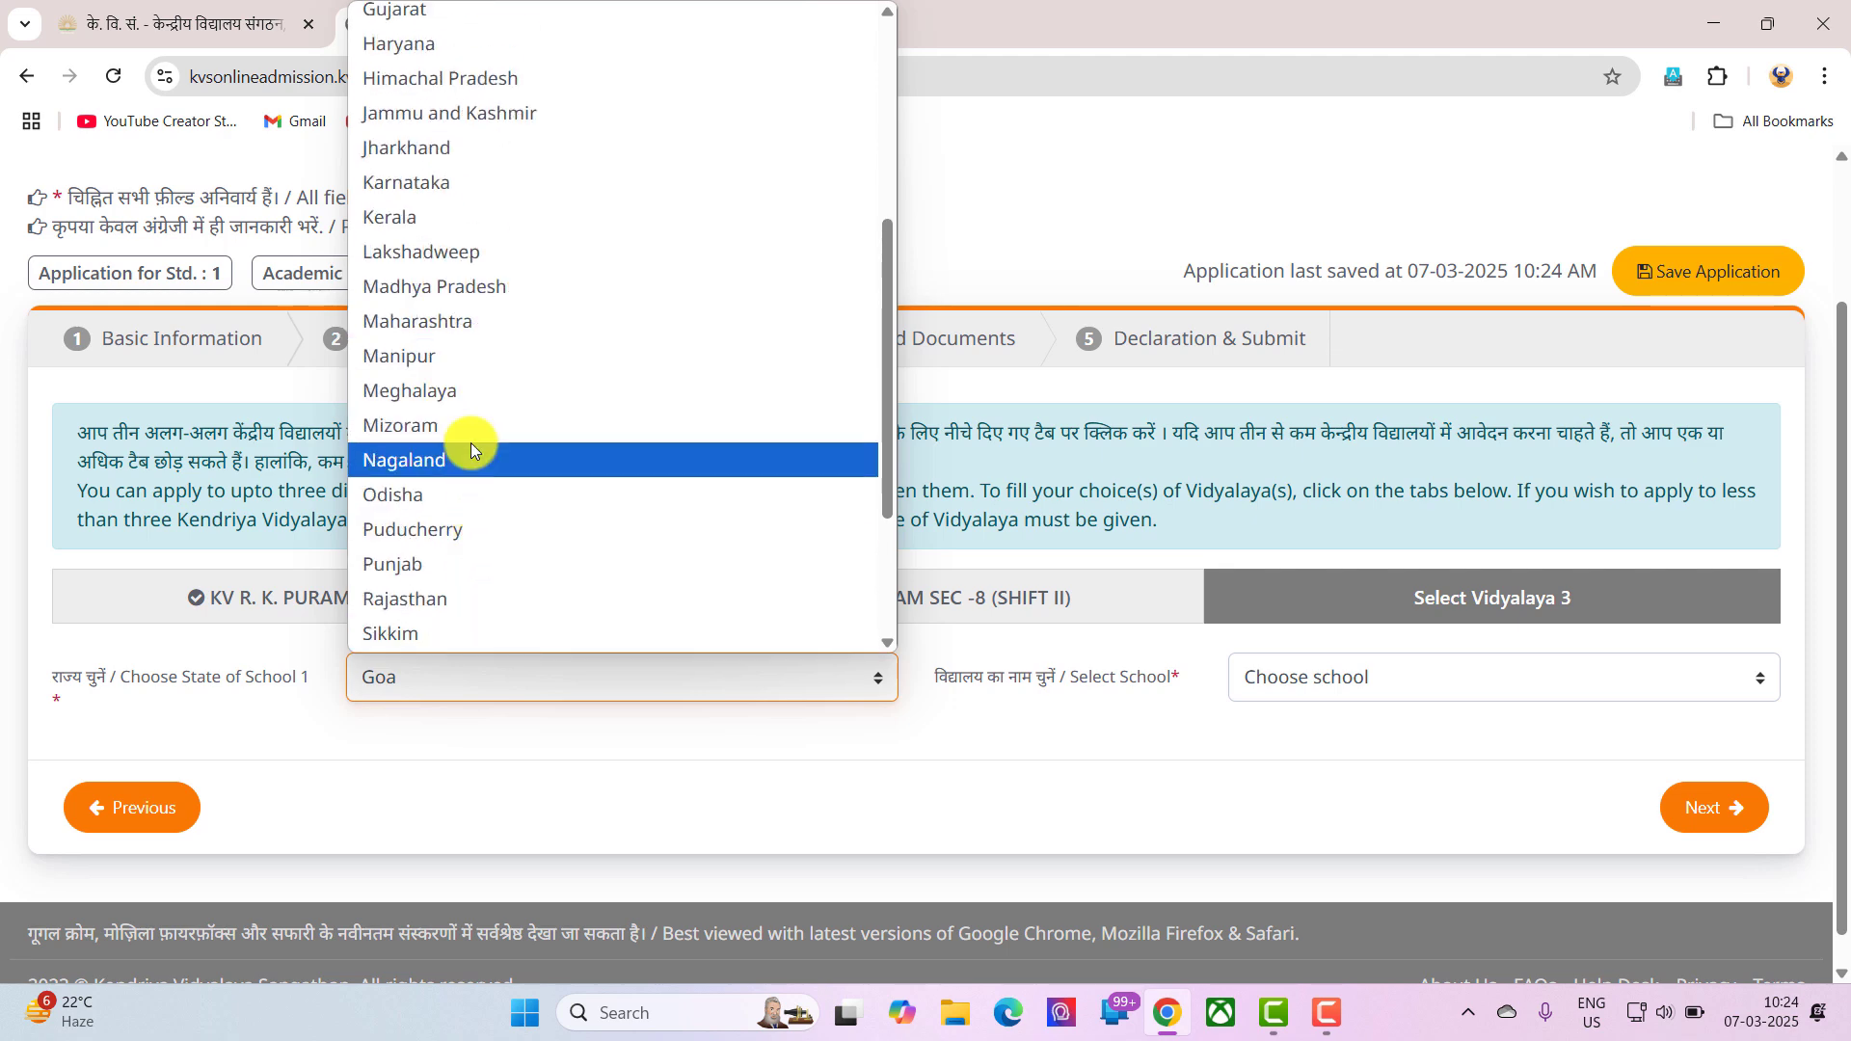
{"action": "scroll", "coordinate": [471, 443], "scroll_direction": "up", "scroll_amount": 4}
{"action": "key", "text": "d"}
{"action": "key", "text": "e"}
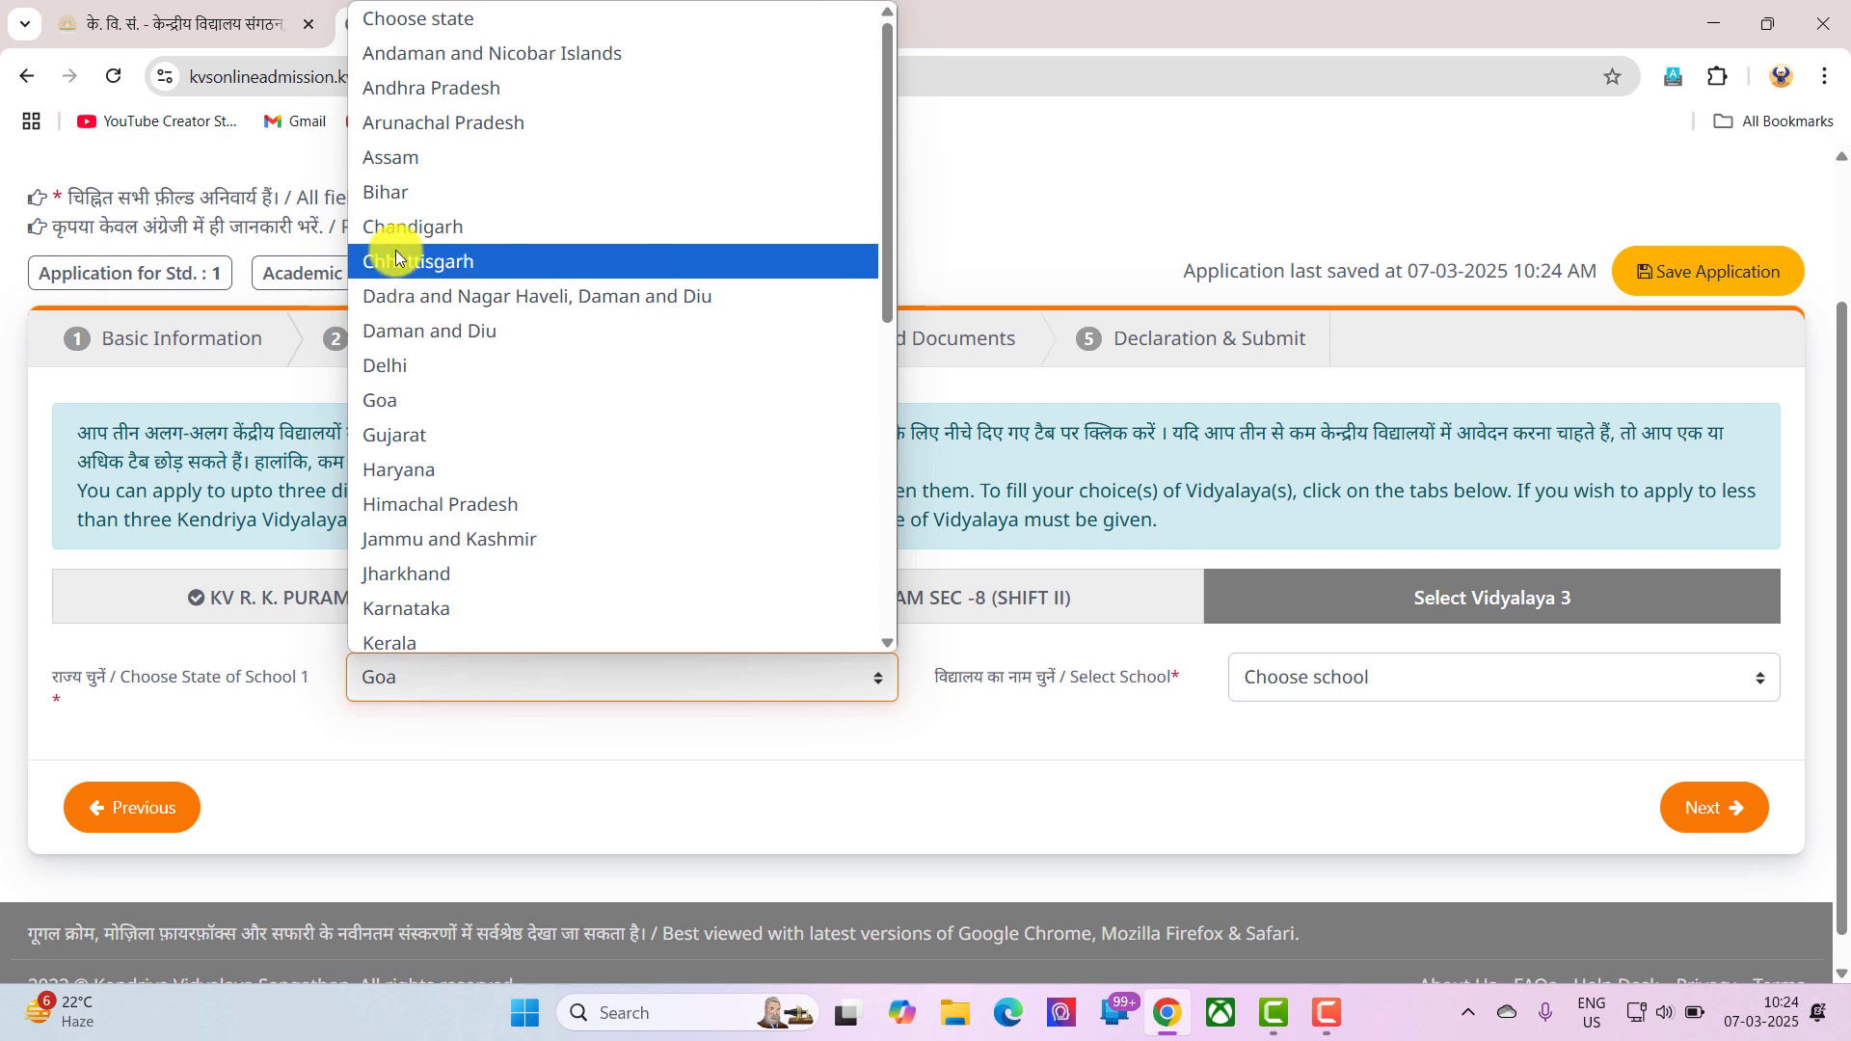
{"action": "left_click", "coordinate": [396, 259]}
{"action": "left_click", "coordinate": [1502, 664]}
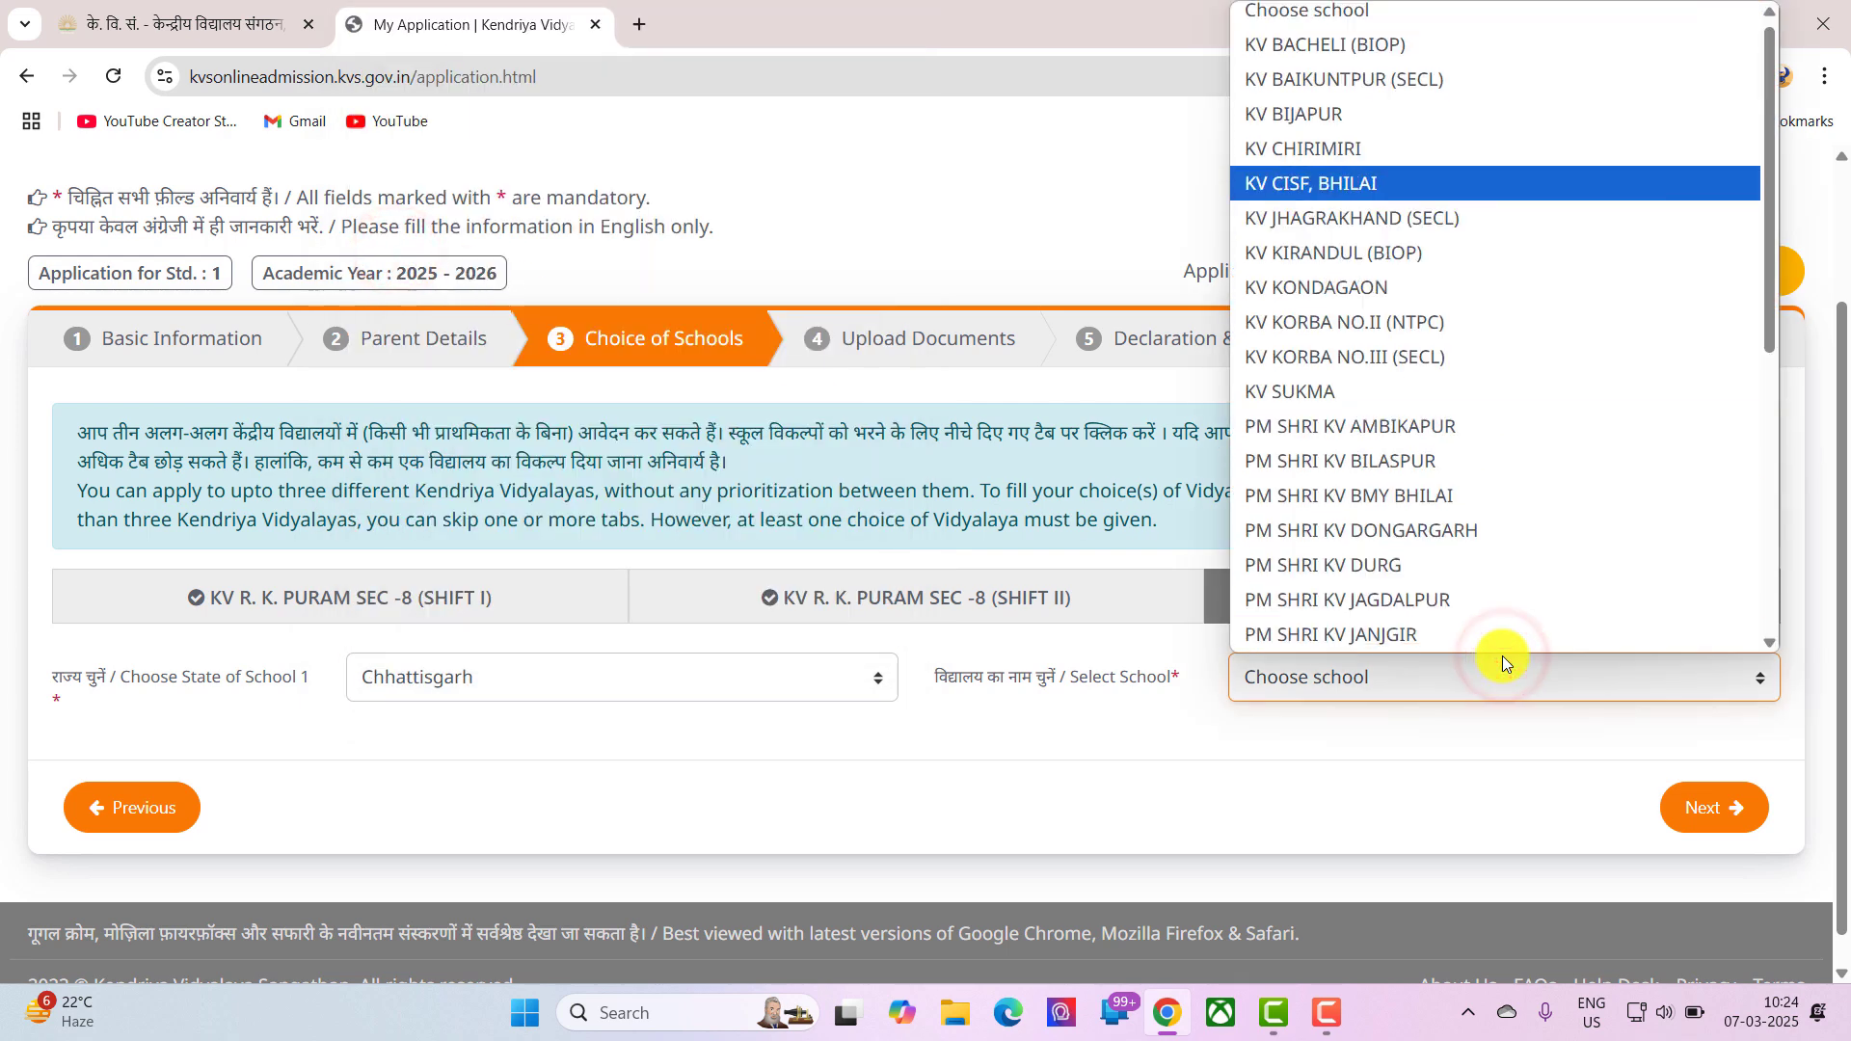
{"action": "left_click", "coordinate": [1311, 387]}
{"action": "scroll", "coordinate": [1311, 388], "scroll_direction": "down", "scroll_amount": 3}
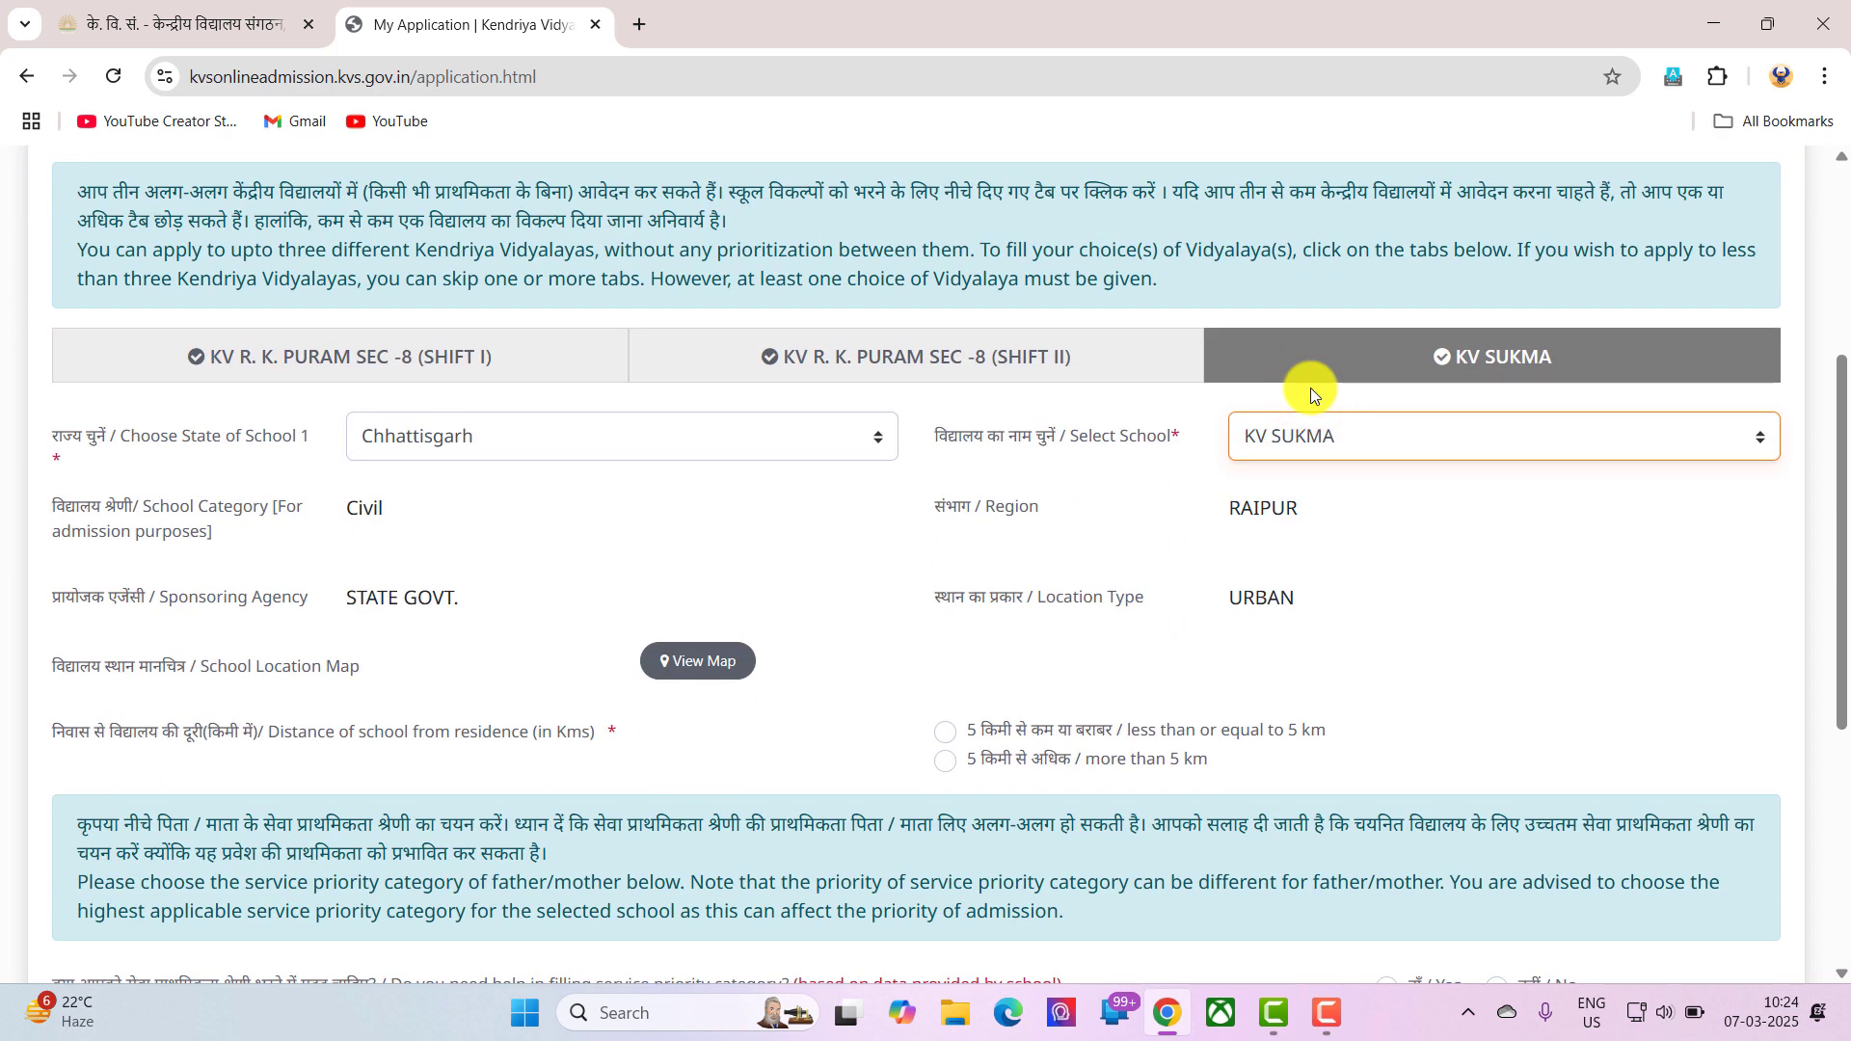
- Switch the third choice to Assam's KV NAMRUP, then to Chhattisgarh's PM SHRI KV RAIPUR NO.1 (SHIFT I)
{"action": "left_click", "coordinate": [868, 436]}
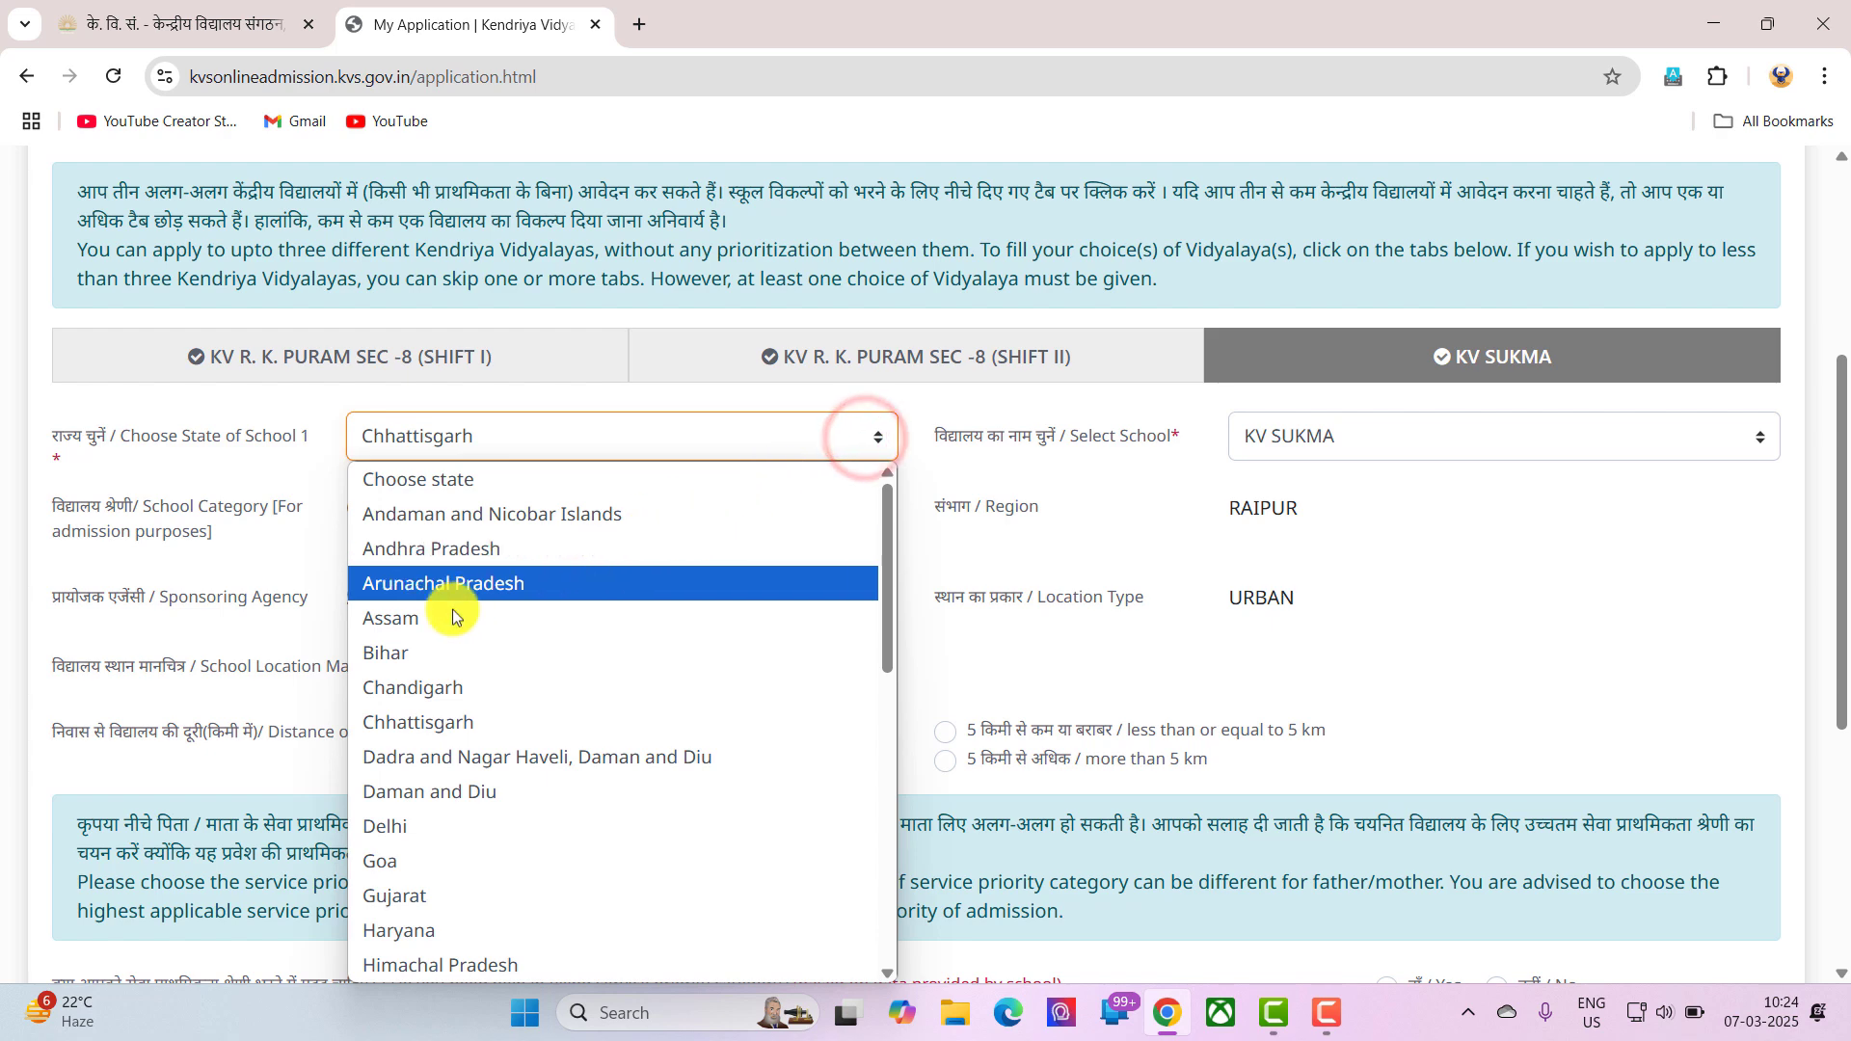
{"action": "left_click", "coordinate": [453, 617]}
{"action": "left_click", "coordinate": [1374, 641]}
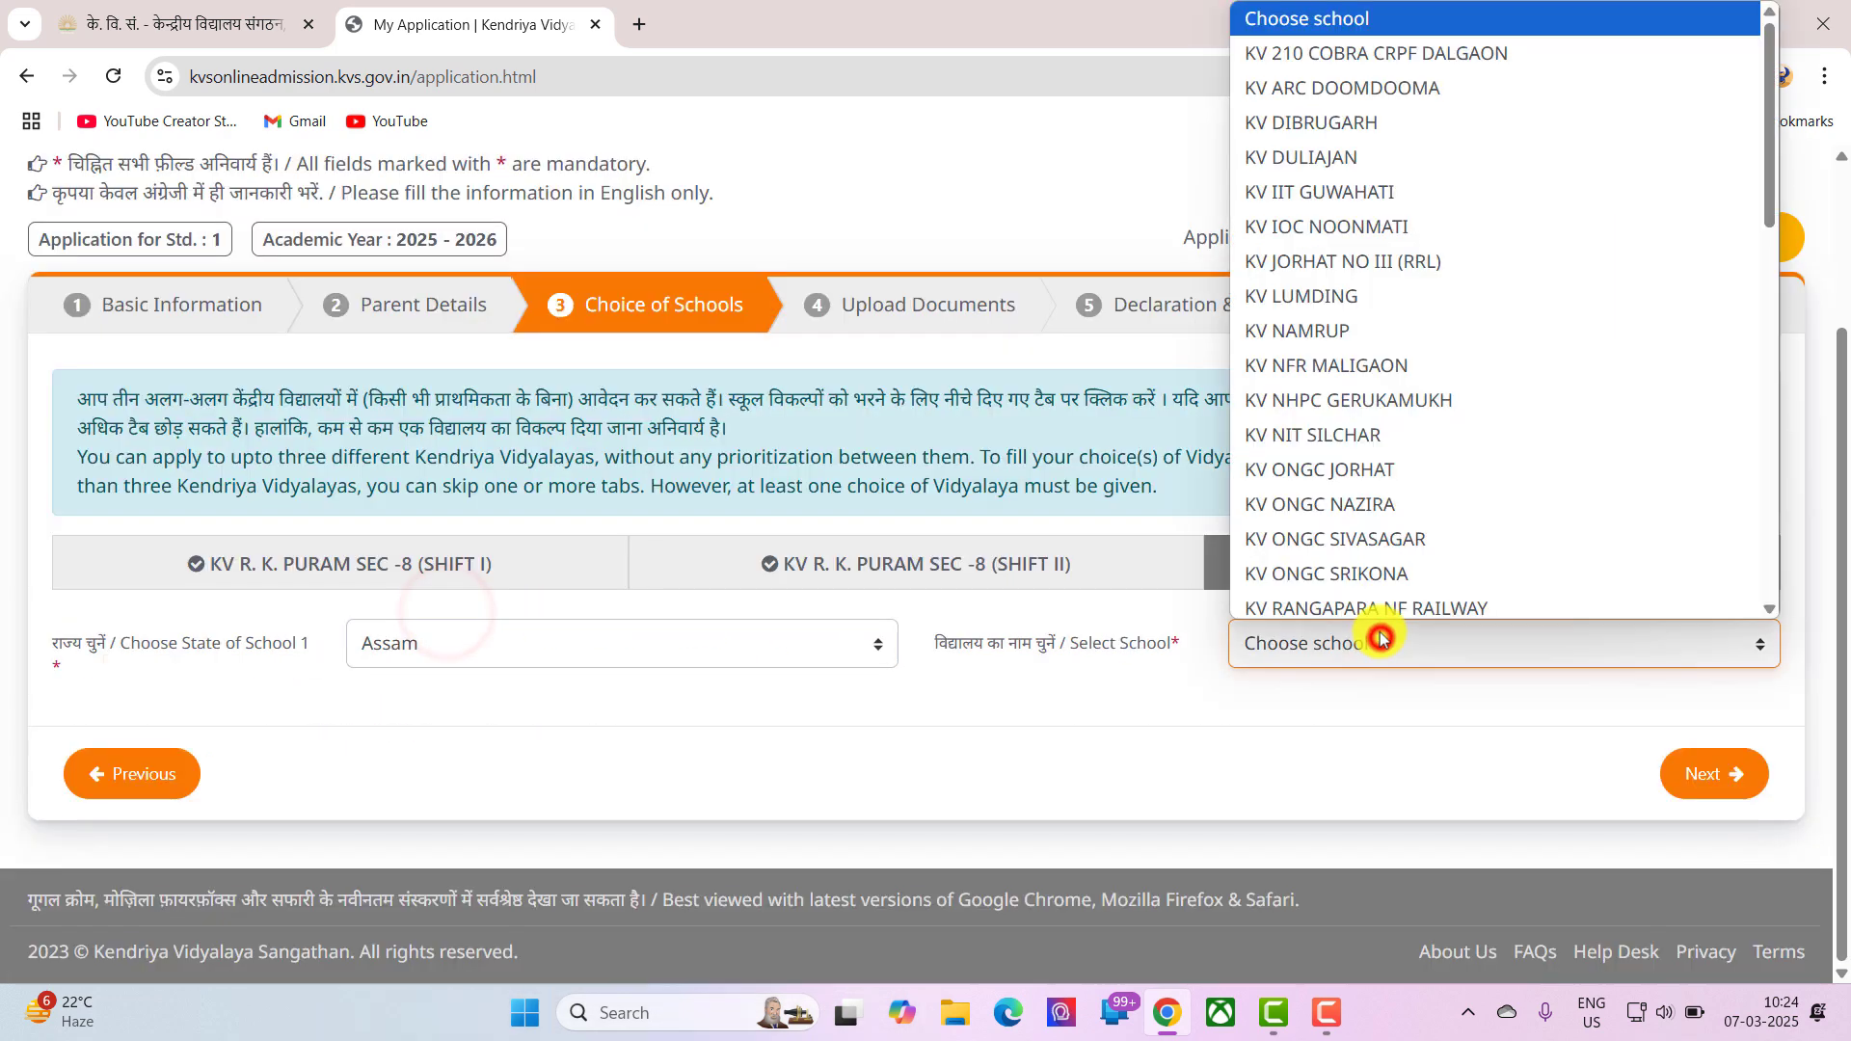
{"action": "left_click", "coordinate": [1311, 332]}
{"action": "left_click", "coordinate": [714, 645]}
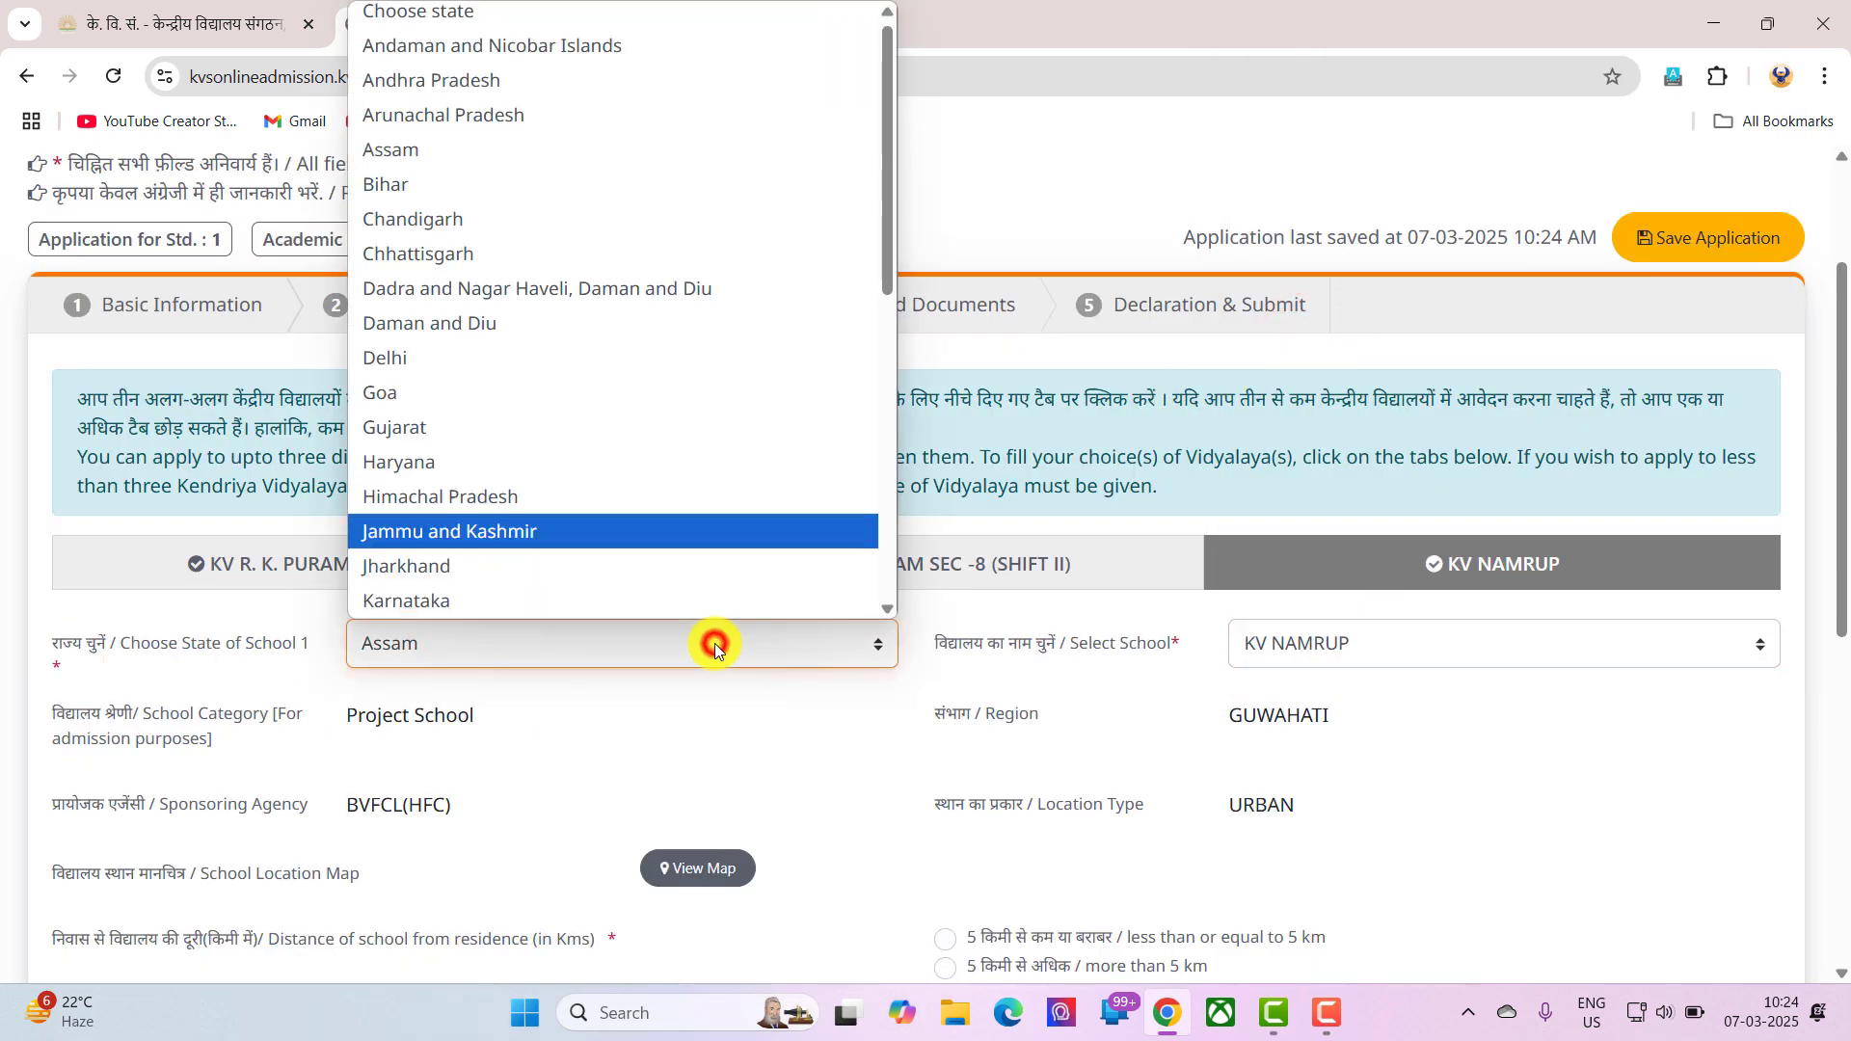
{"action": "scroll", "coordinate": [675, 608], "scroll_direction": "down", "scroll_amount": 1}
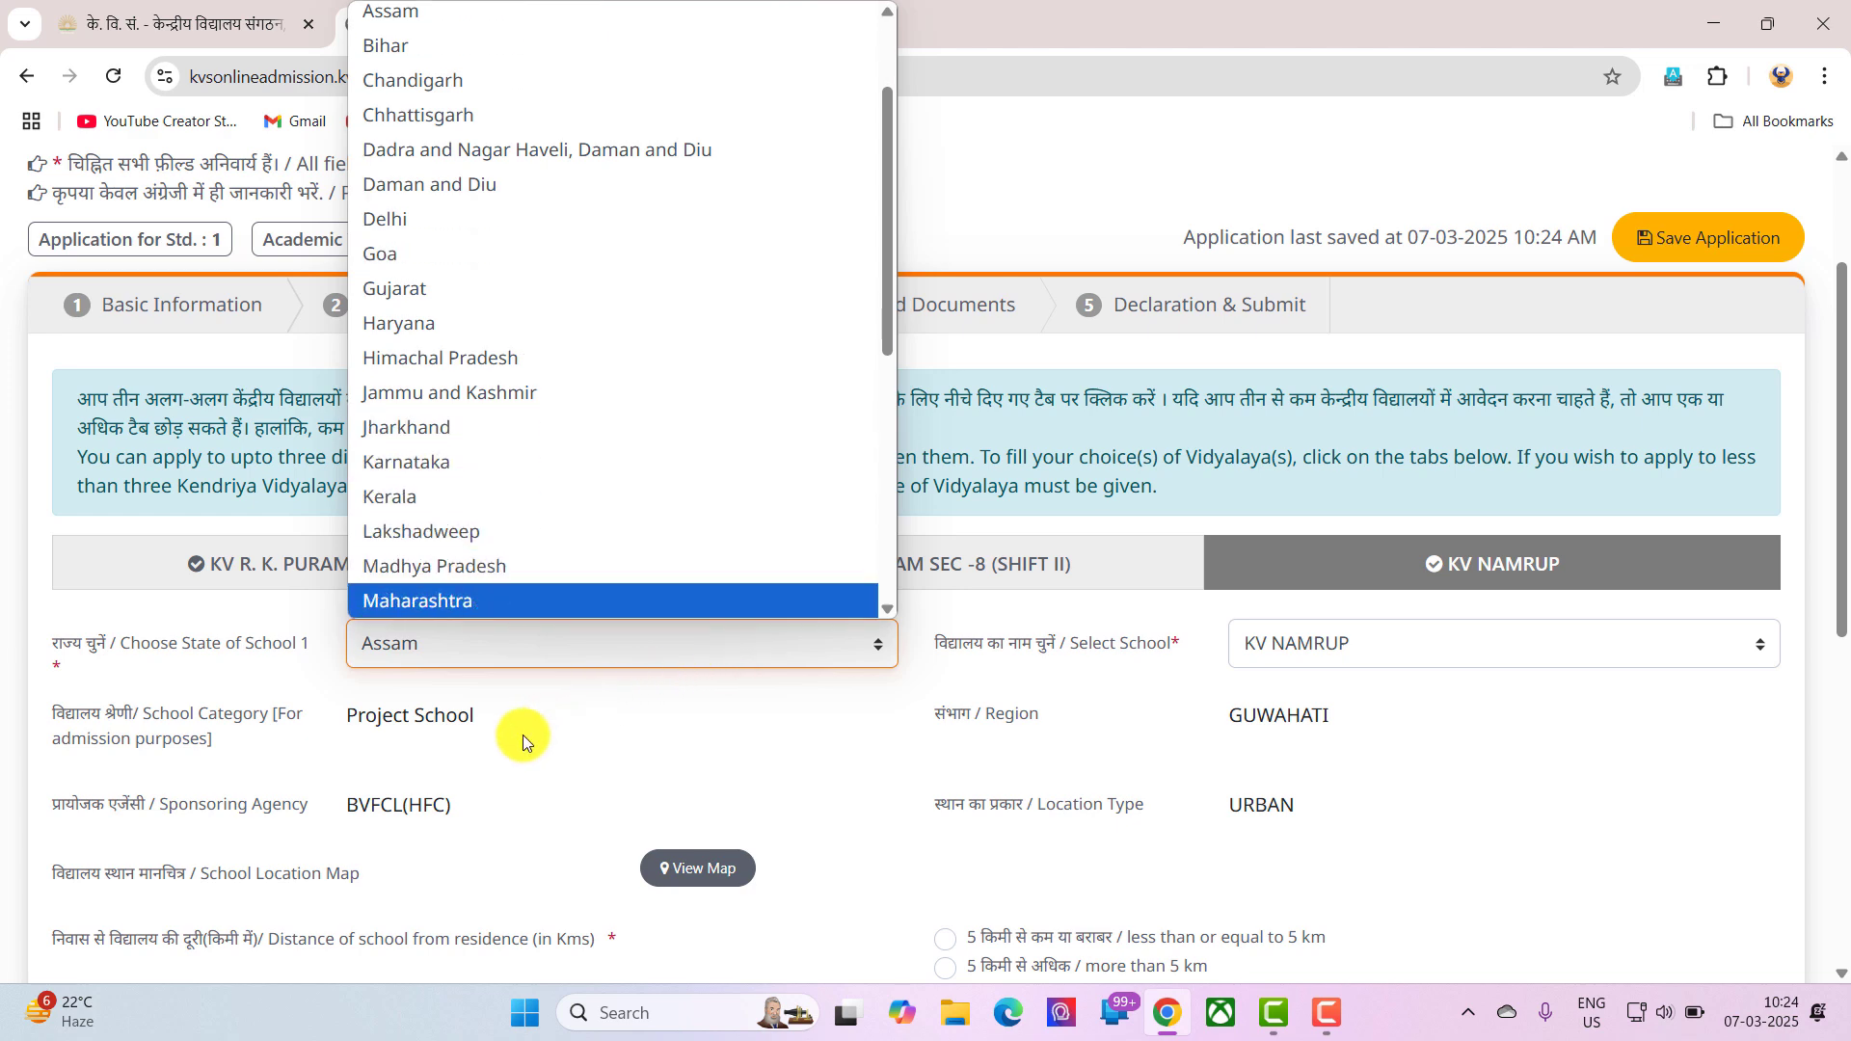
{"action": "left_click", "coordinate": [523, 735]}
{"action": "left_click", "coordinate": [609, 639]}
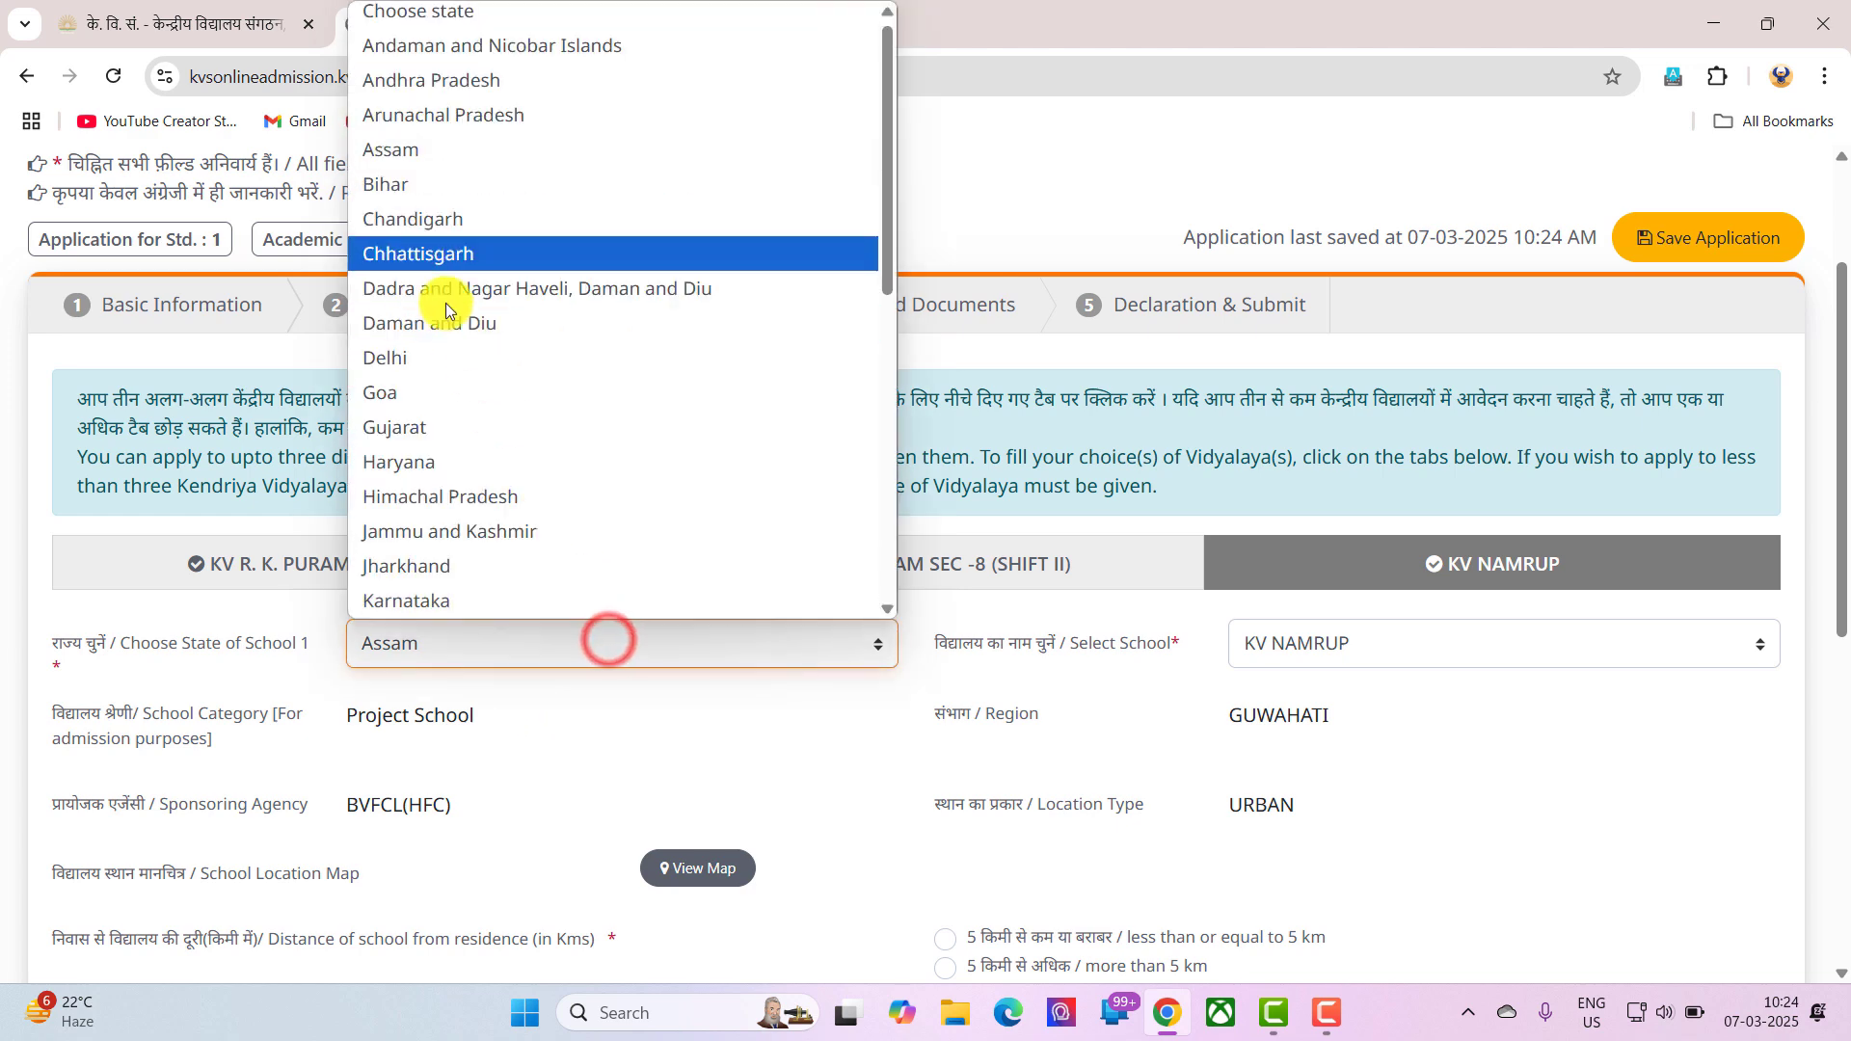
{"action": "left_click", "coordinate": [423, 252]}
{"action": "left_click", "coordinate": [1348, 642]}
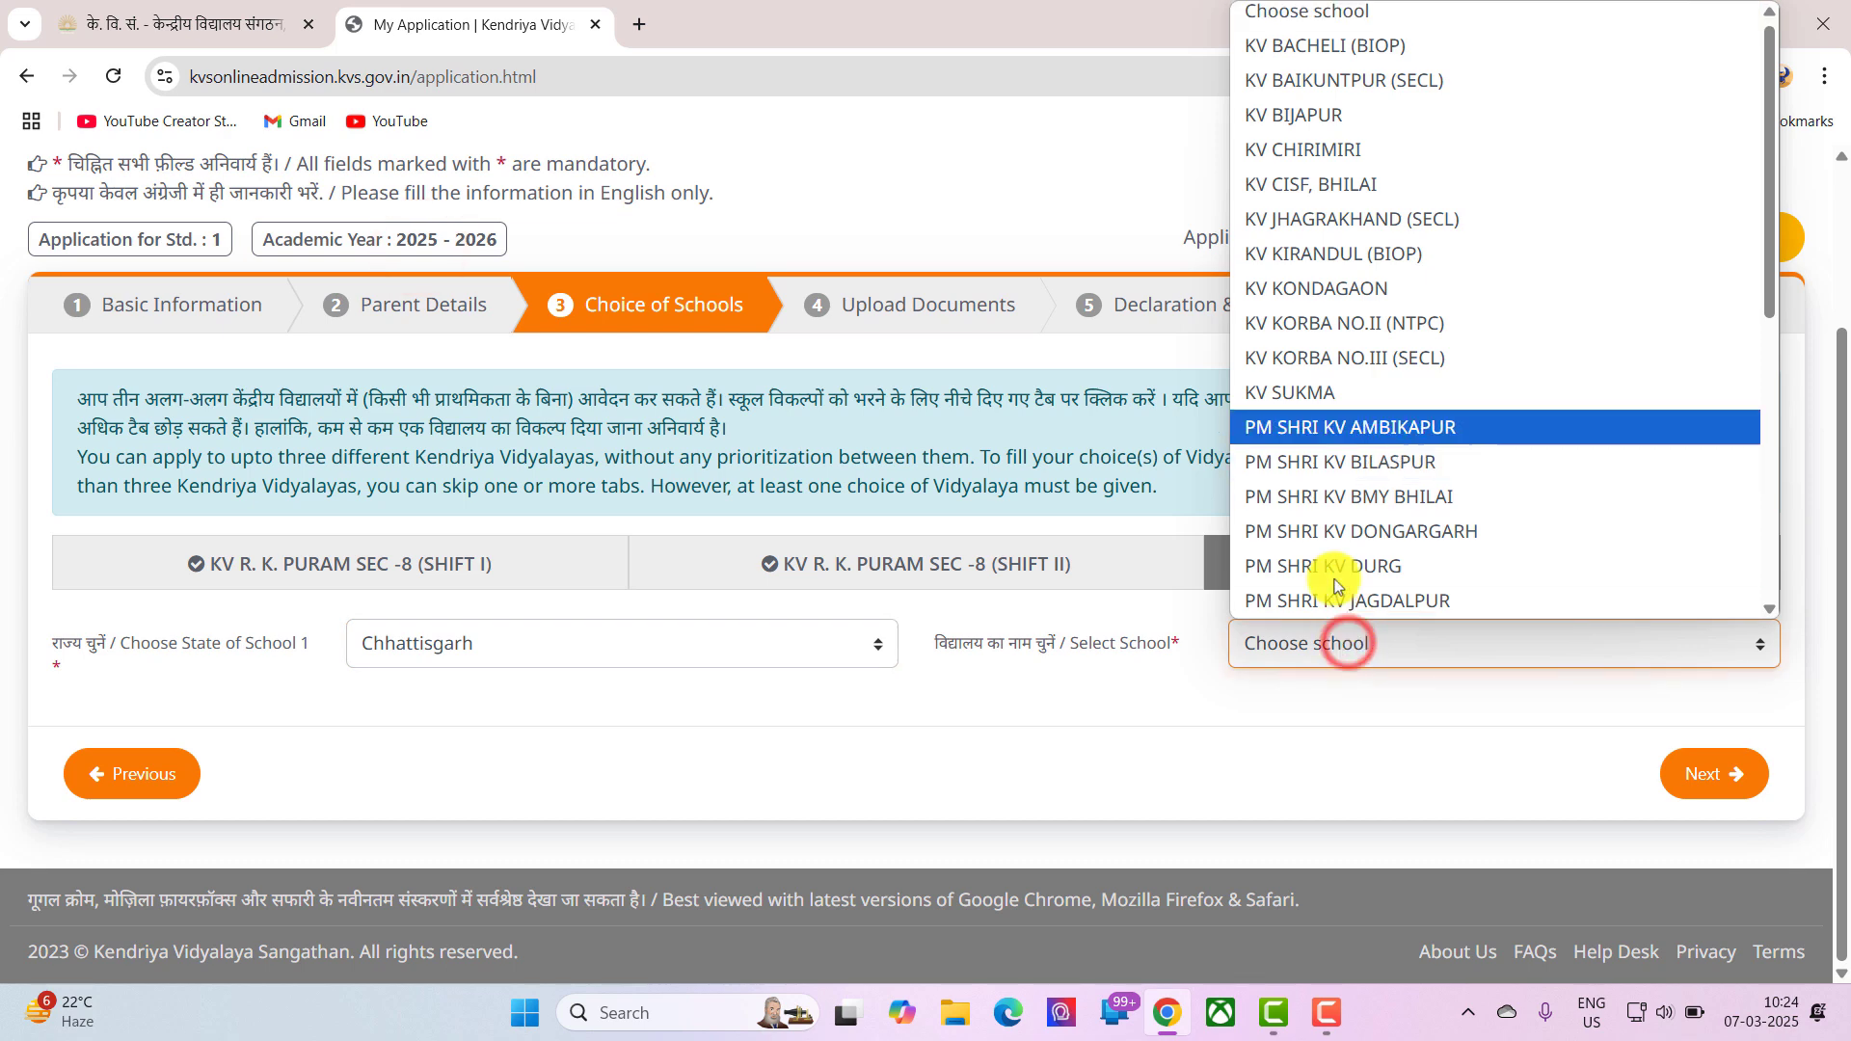
{"action": "scroll", "coordinate": [1335, 568], "scroll_direction": "down", "scroll_amount": 5}
{"action": "left_click", "coordinate": [1315, 494]}
{"action": "scroll", "coordinate": [756, 414], "scroll_direction": "down", "scroll_amount": 3}
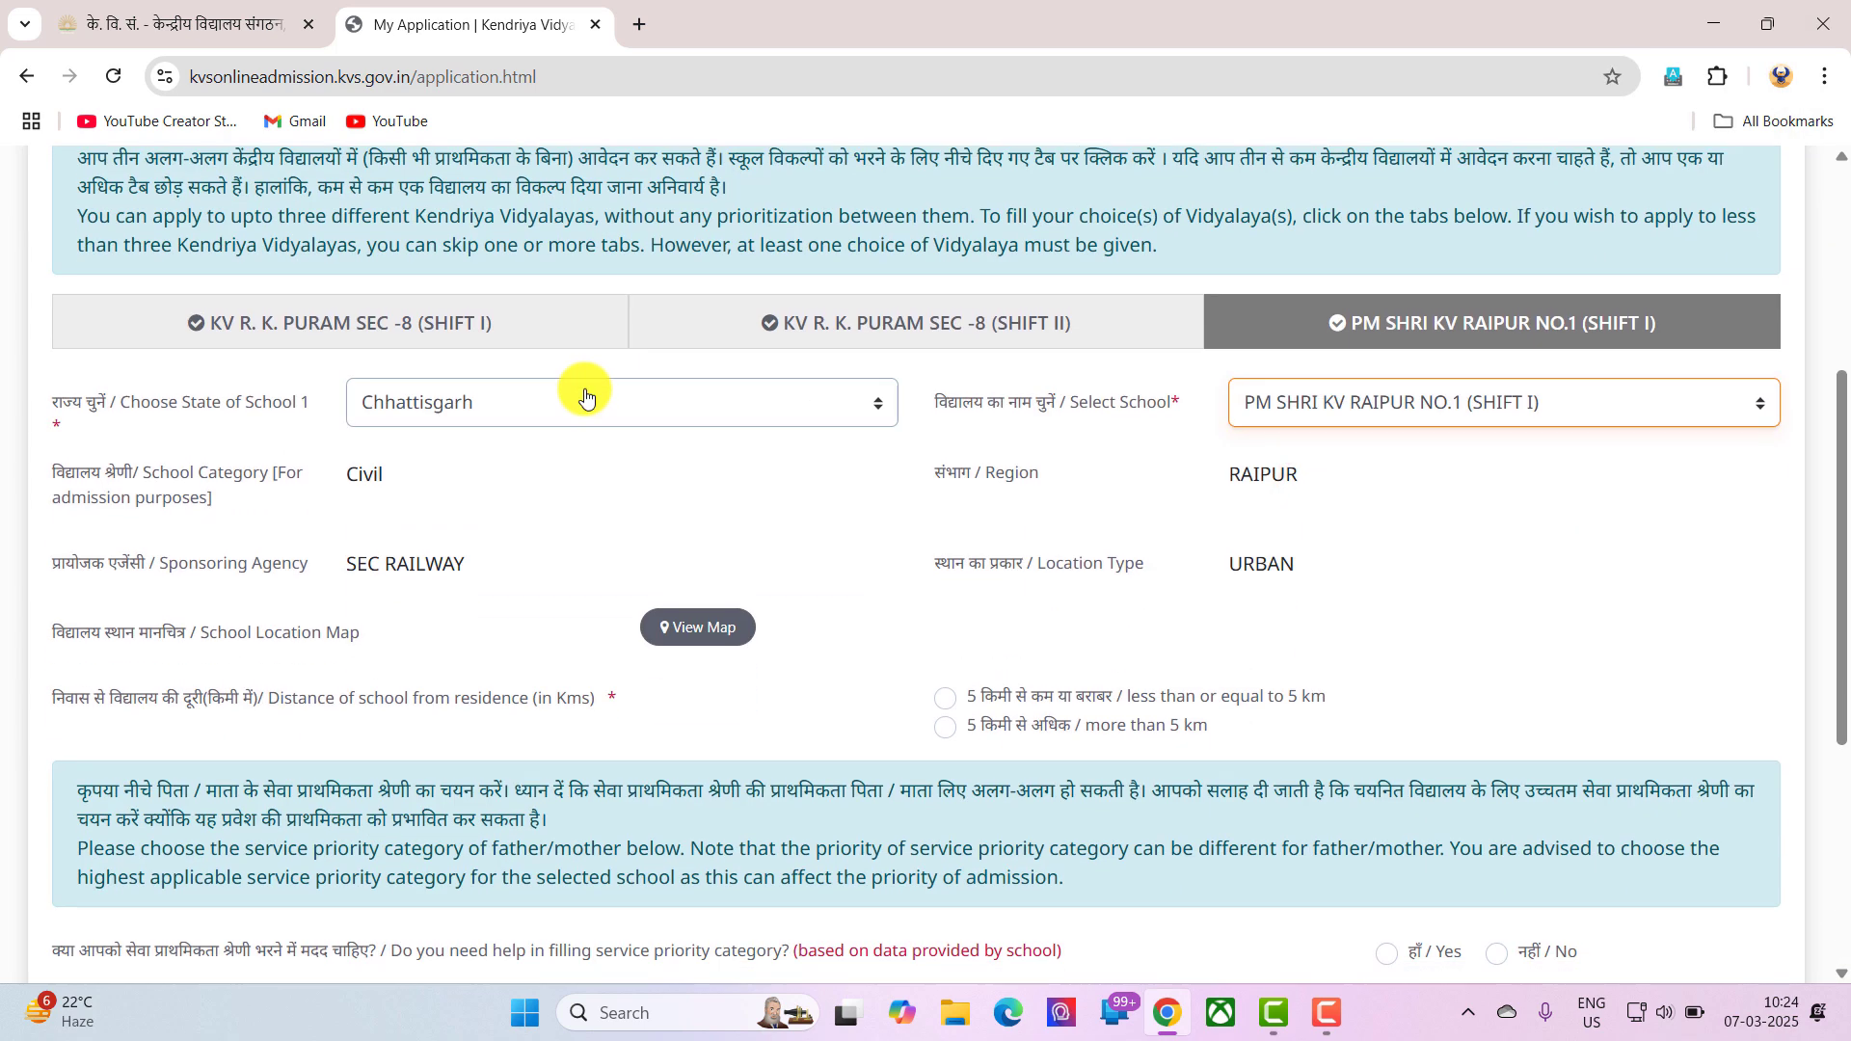
- Choose Uttar Pradesh as the state, try KV GHAZIPUR, then settle on KV BHADOHI
{"action": "left_click", "coordinate": [585, 390]}
{"action": "scroll", "coordinate": [570, 445], "scroll_direction": "down", "scroll_amount": 2}
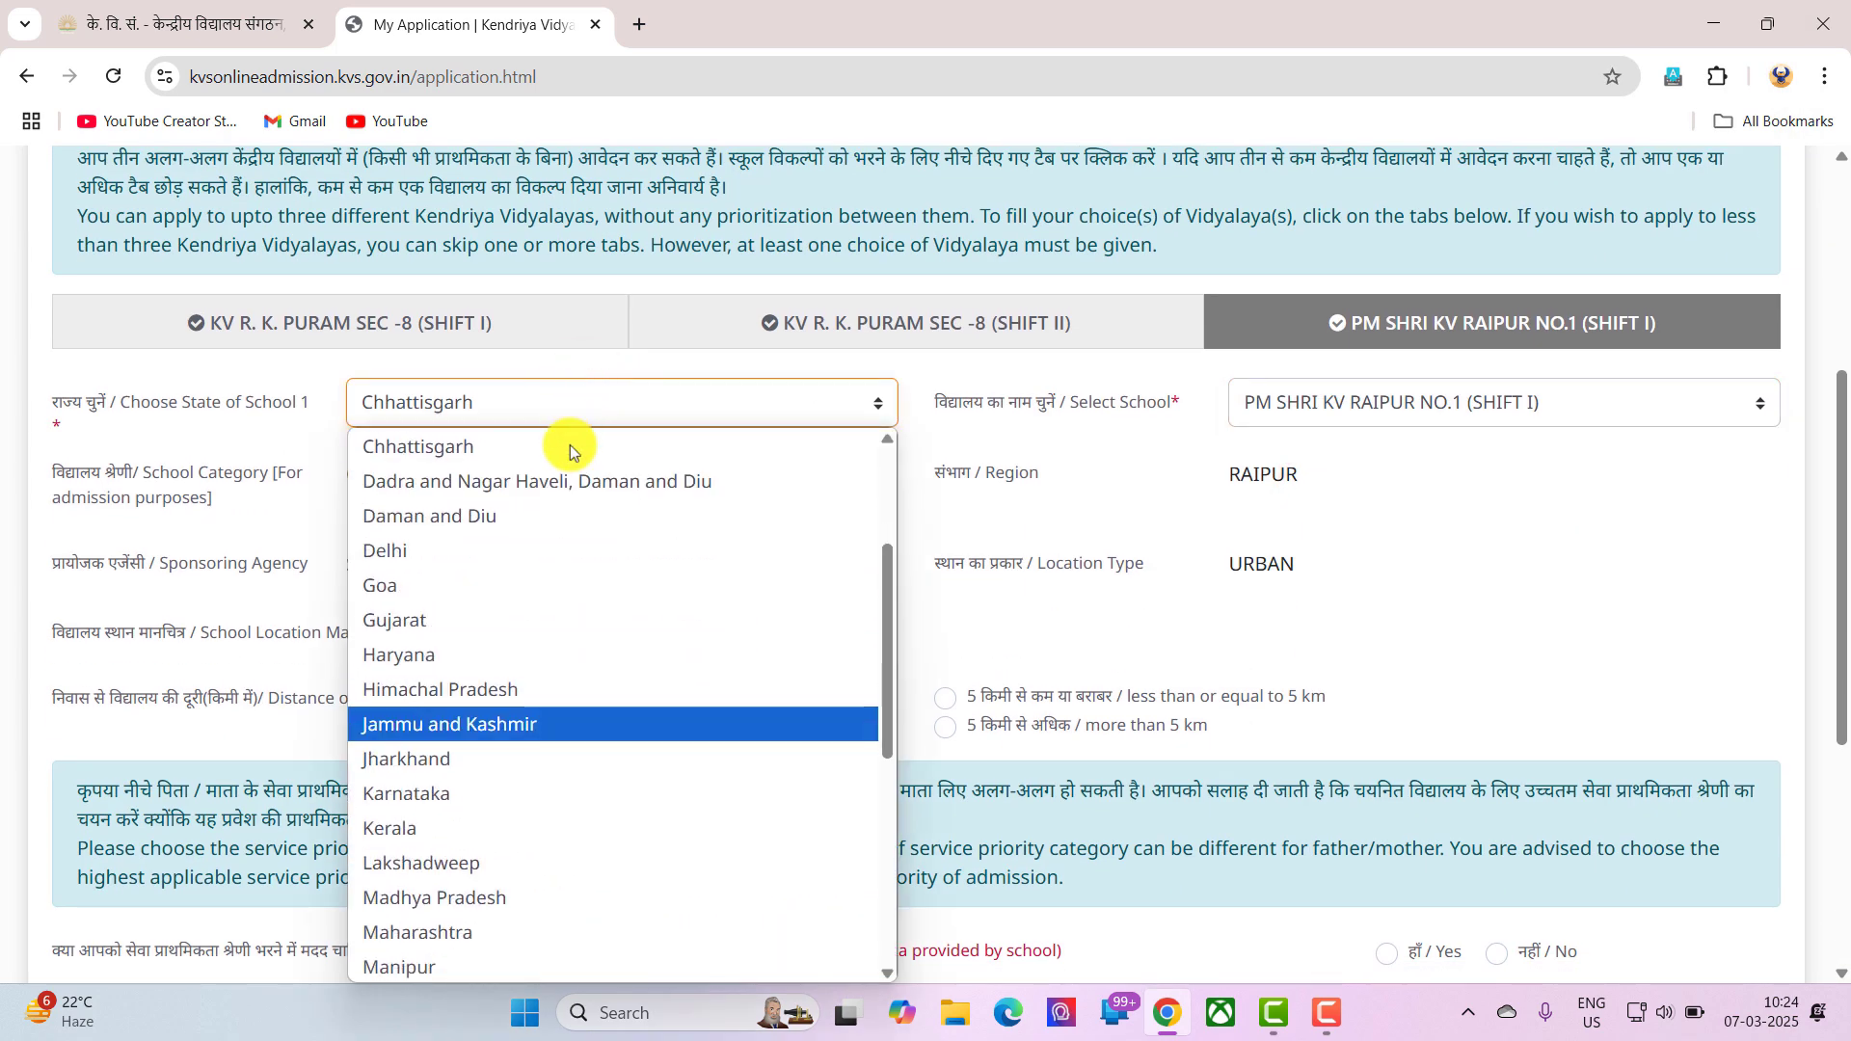
{"action": "scroll", "coordinate": [570, 453], "scroll_direction": "down", "scroll_amount": 5}
{"action": "left_click", "coordinate": [448, 900]}
{"action": "left_click", "coordinate": [1358, 644]}
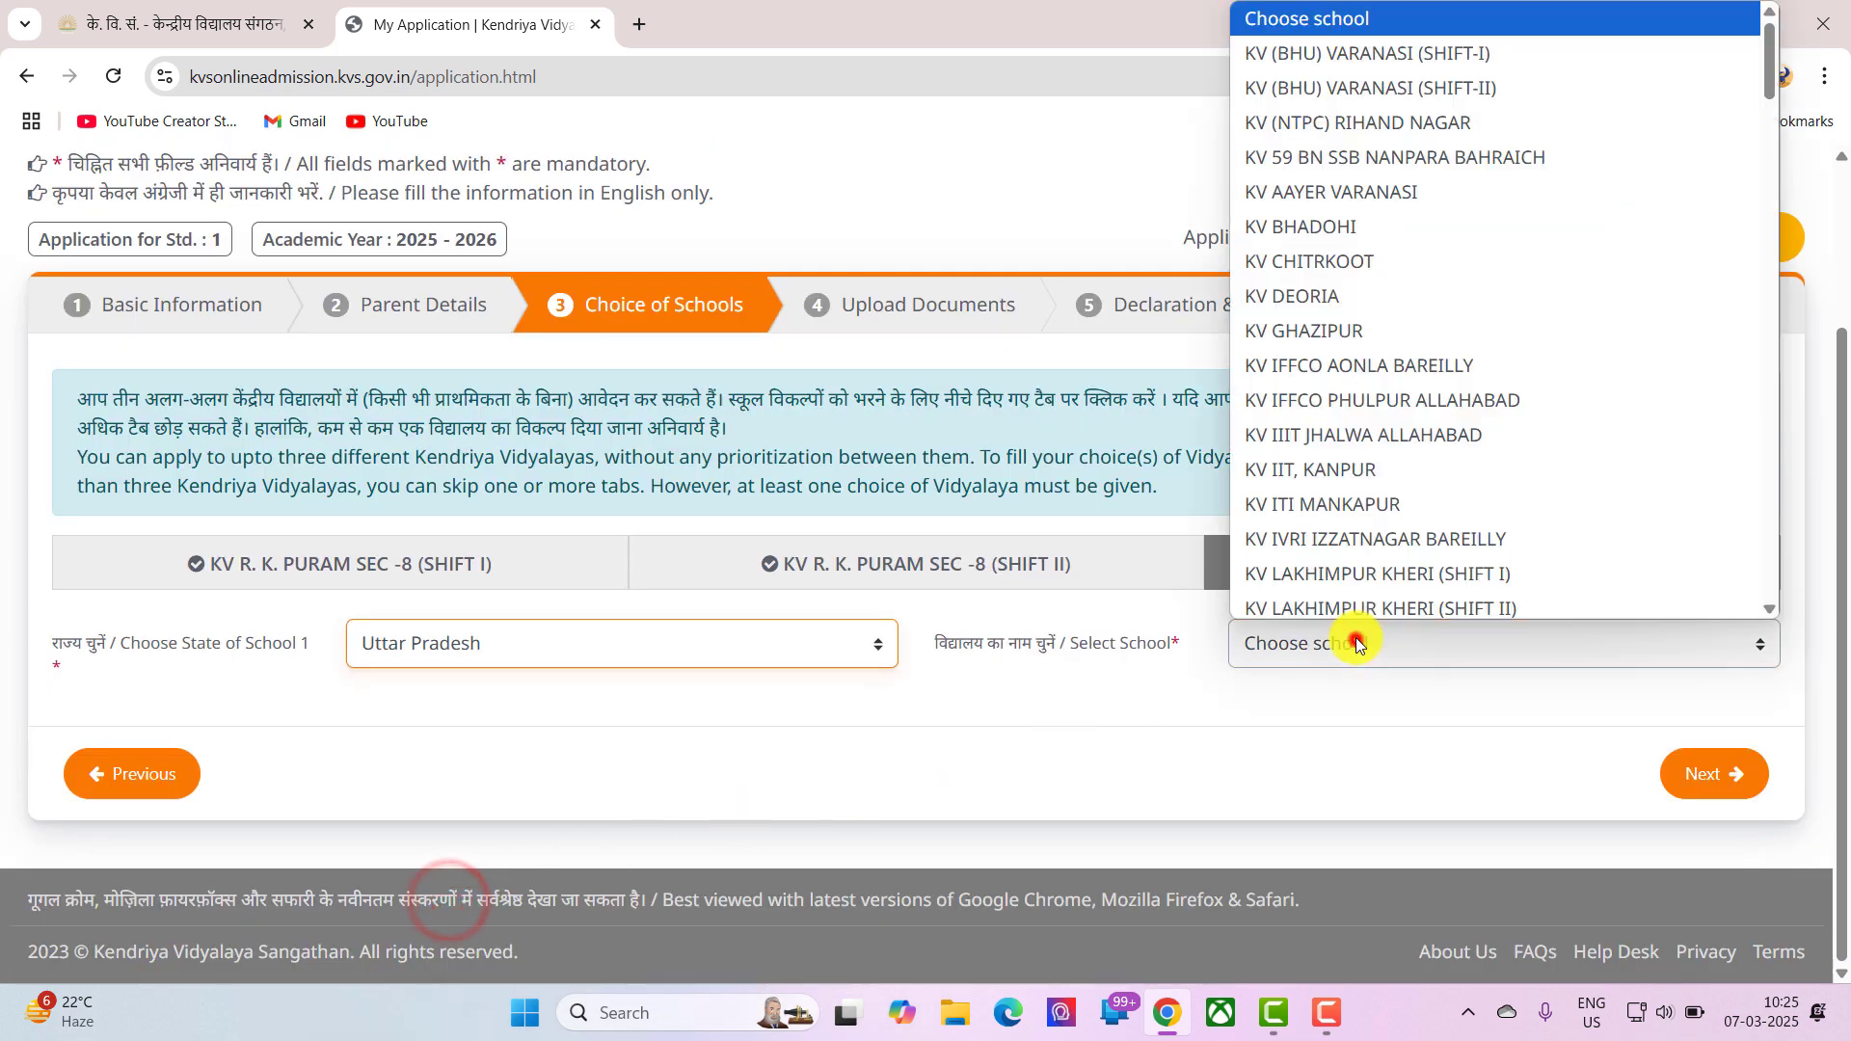
{"action": "left_click", "coordinate": [1299, 315]}
{"action": "scroll", "coordinate": [1299, 315], "scroll_direction": "down", "scroll_amount": 1}
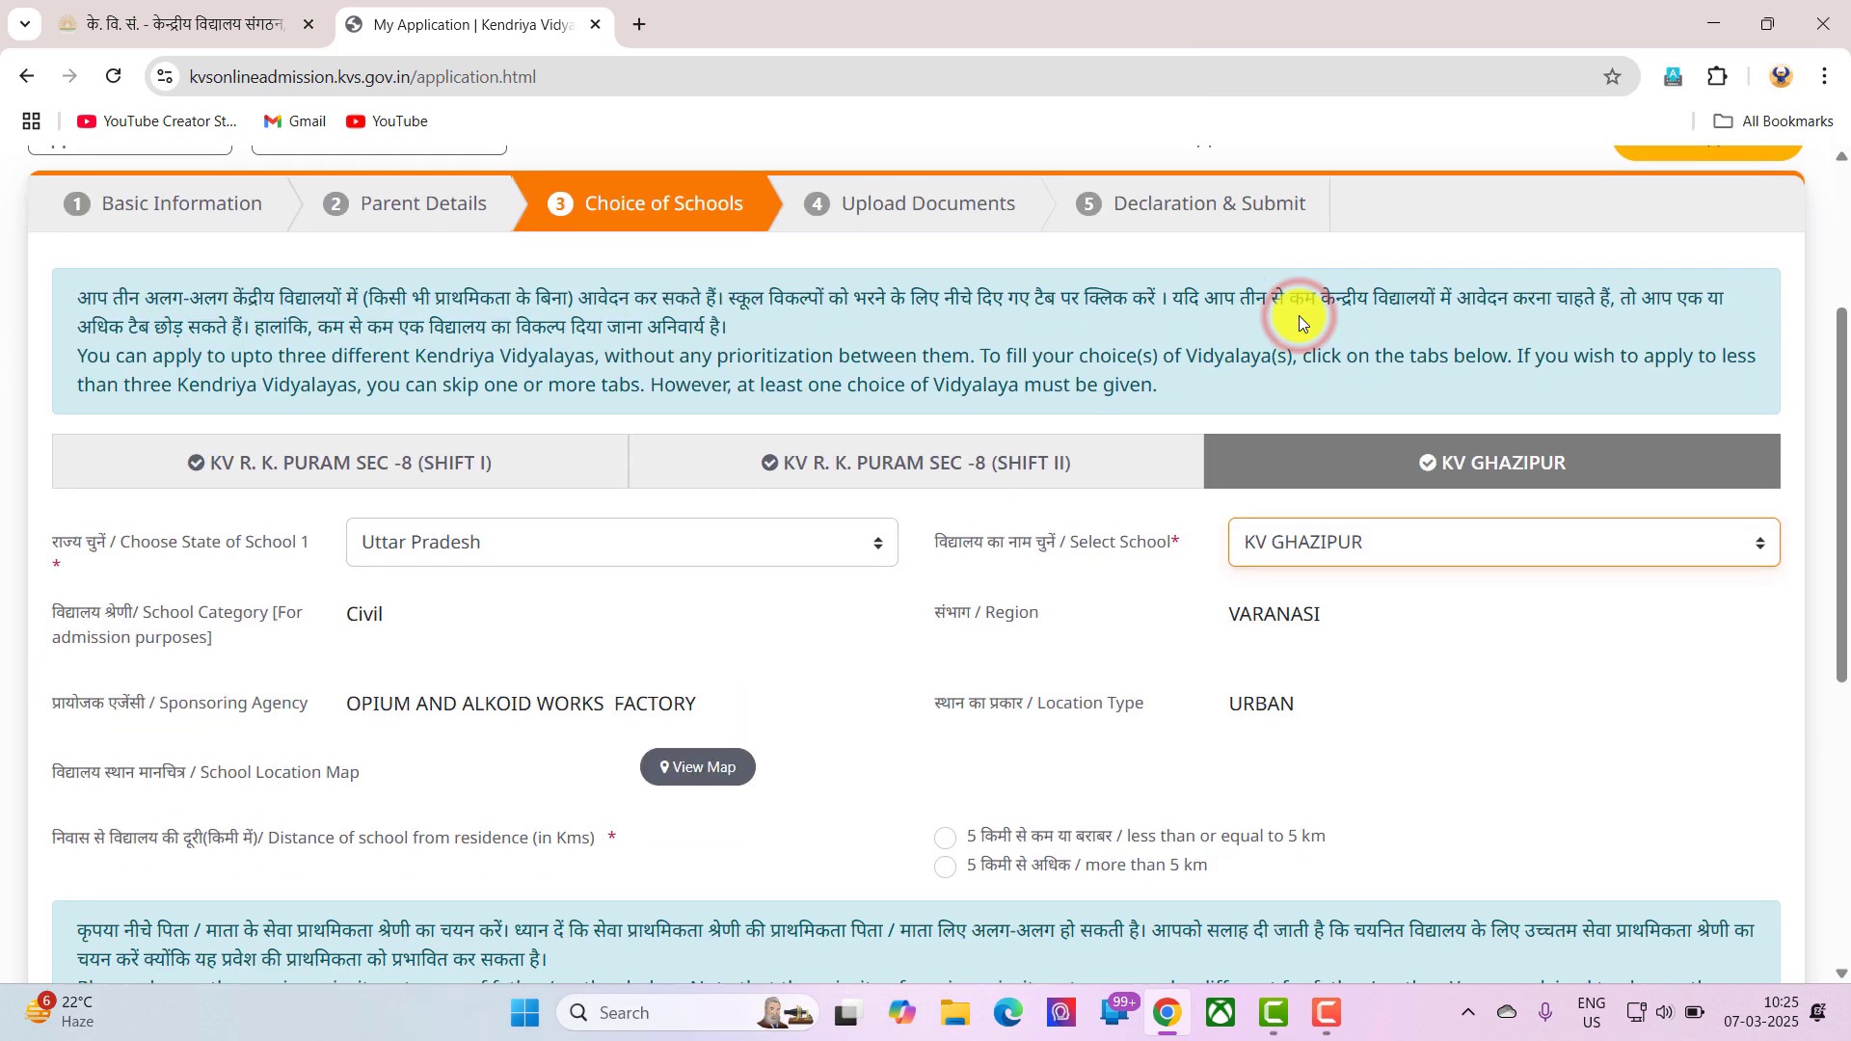
{"action": "scroll", "coordinate": [1299, 315], "scroll_direction": "down", "scroll_amount": 1}
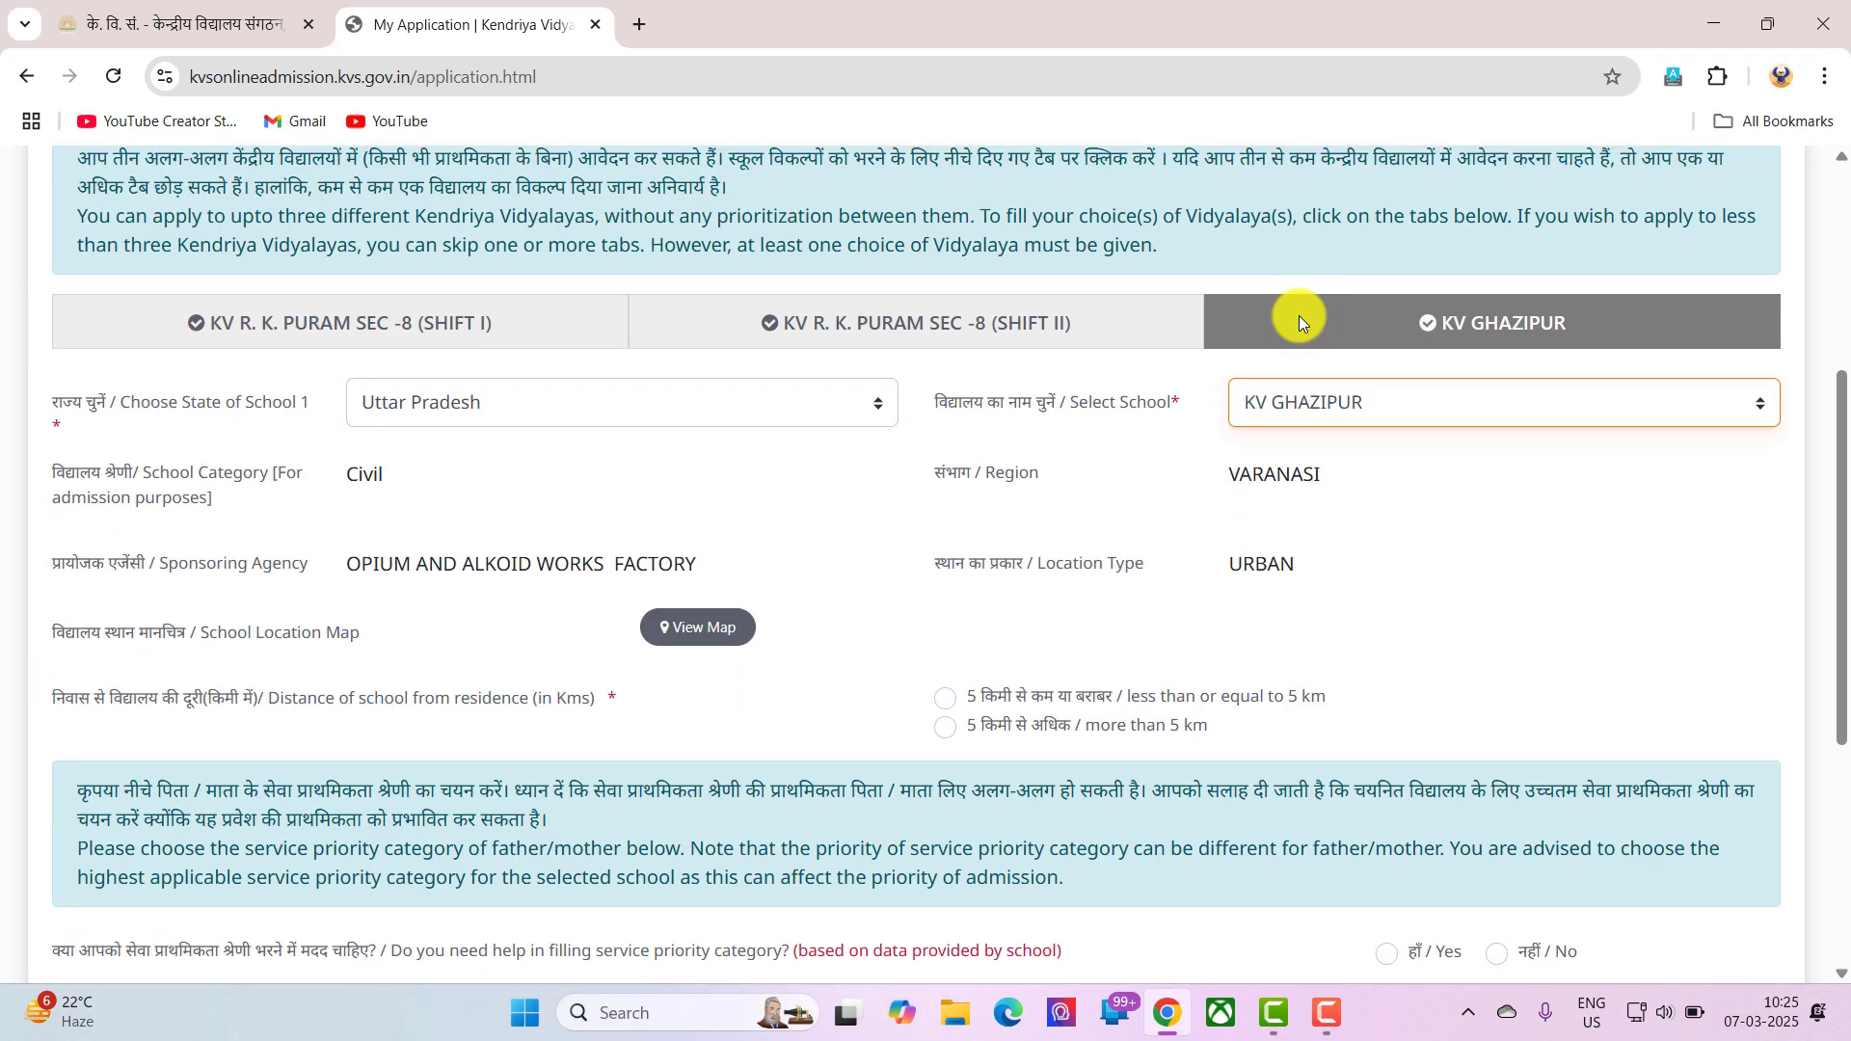
{"action": "left_click", "coordinate": [726, 414]}
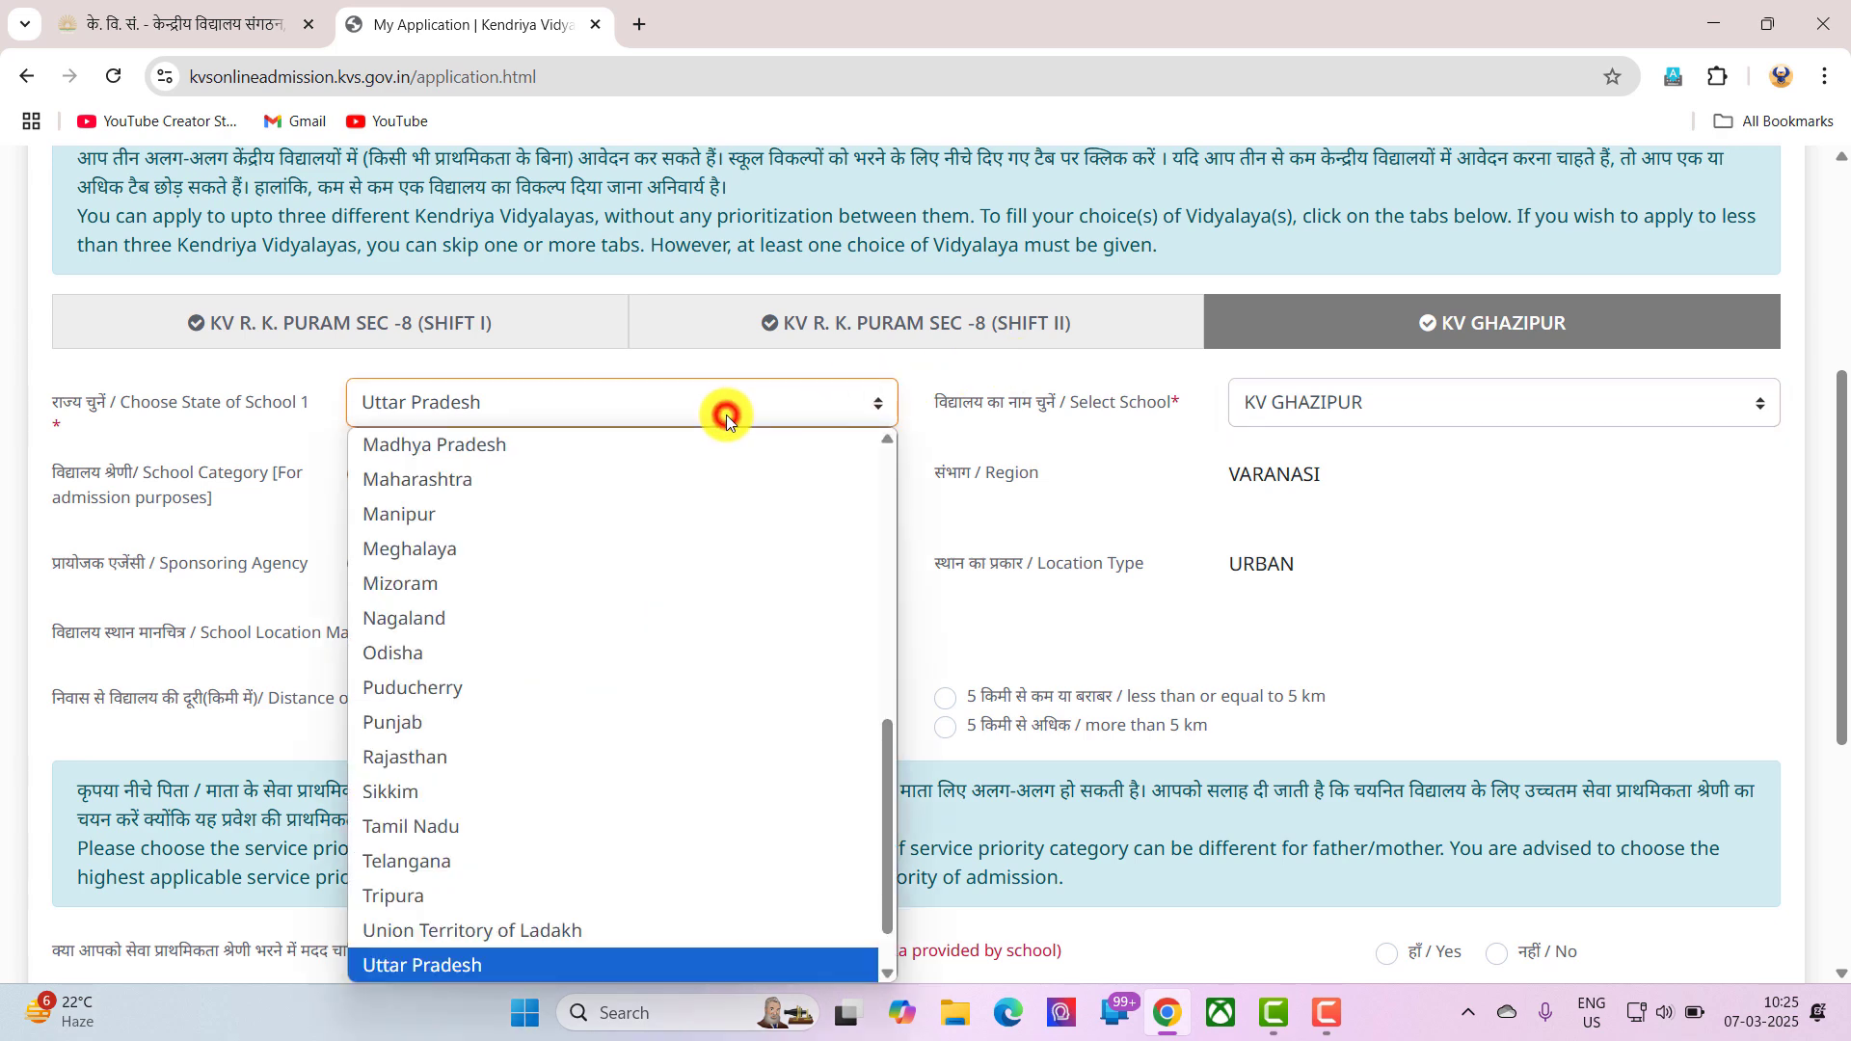
{"action": "left_click", "coordinate": [1253, 523]}
{"action": "left_click", "coordinate": [1404, 403]}
{"action": "left_click", "coordinate": [1354, 654]}
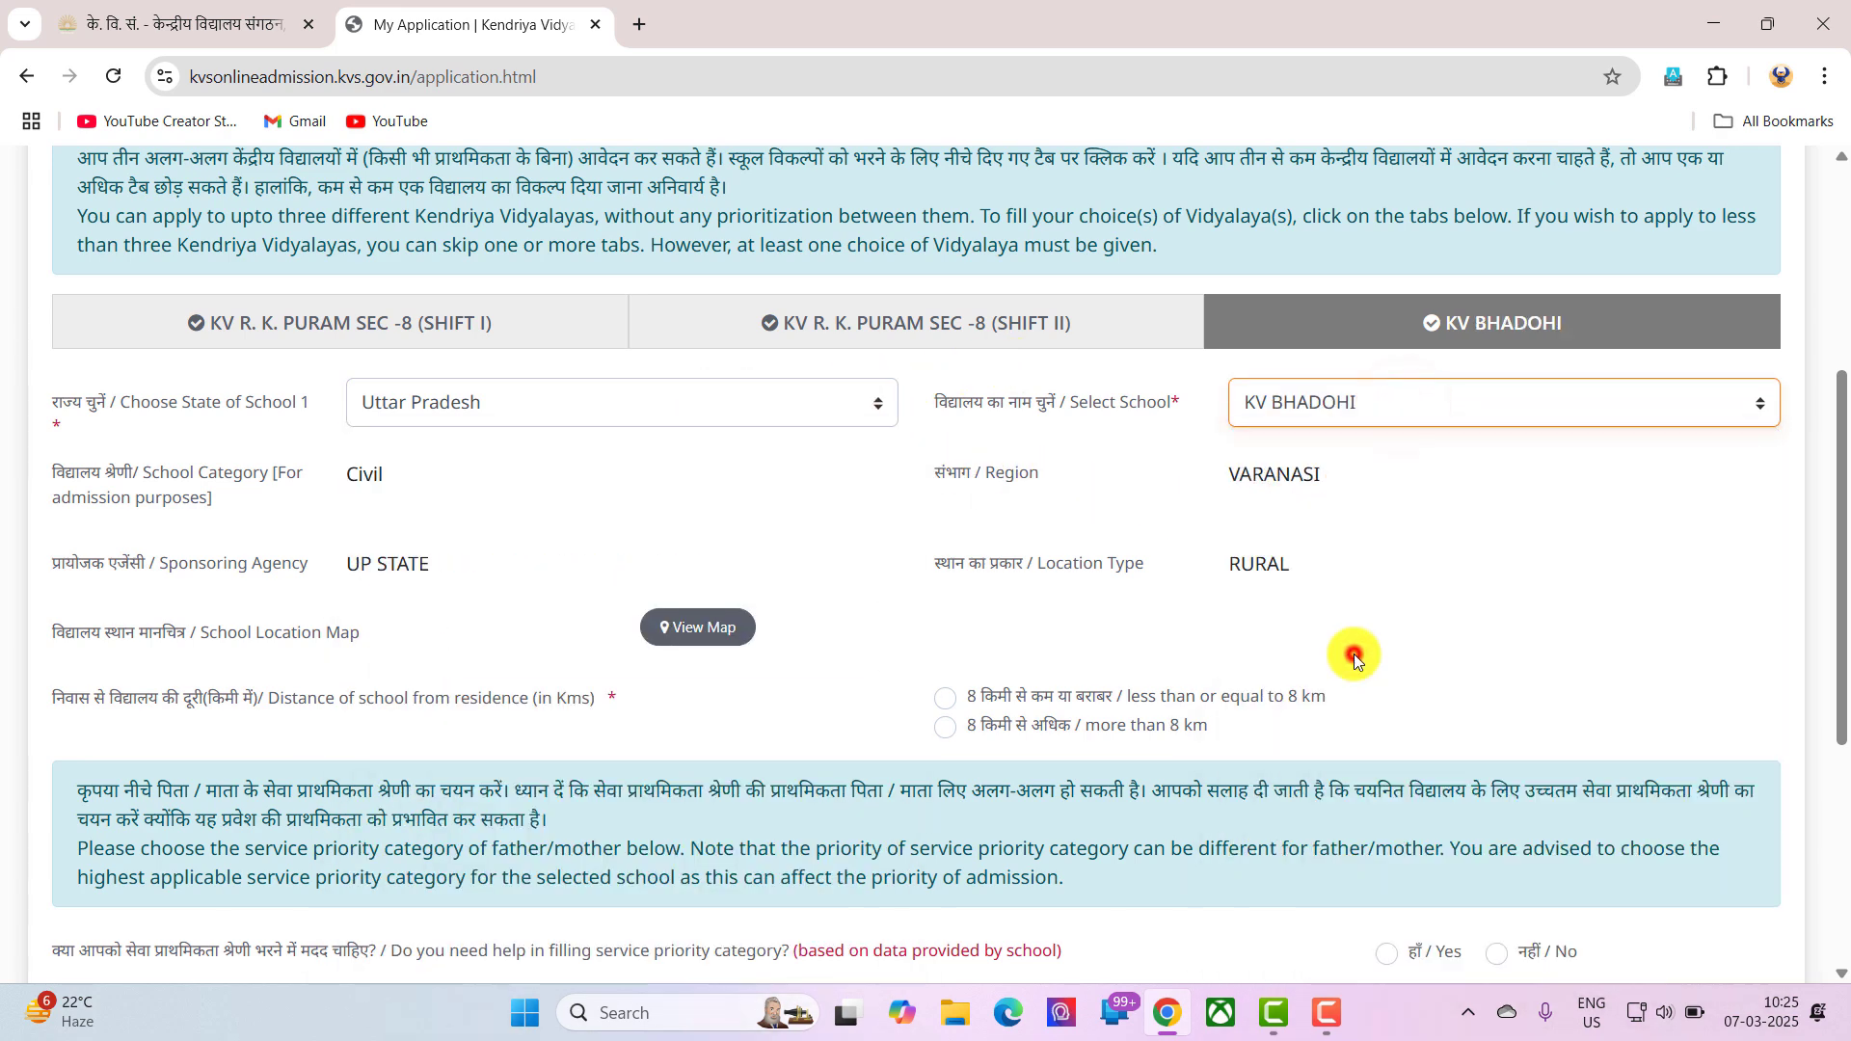
- Set KV BHADOHI's distance from home to 'less than or equal to 8 km'
{"action": "left_click", "coordinate": [723, 480]}
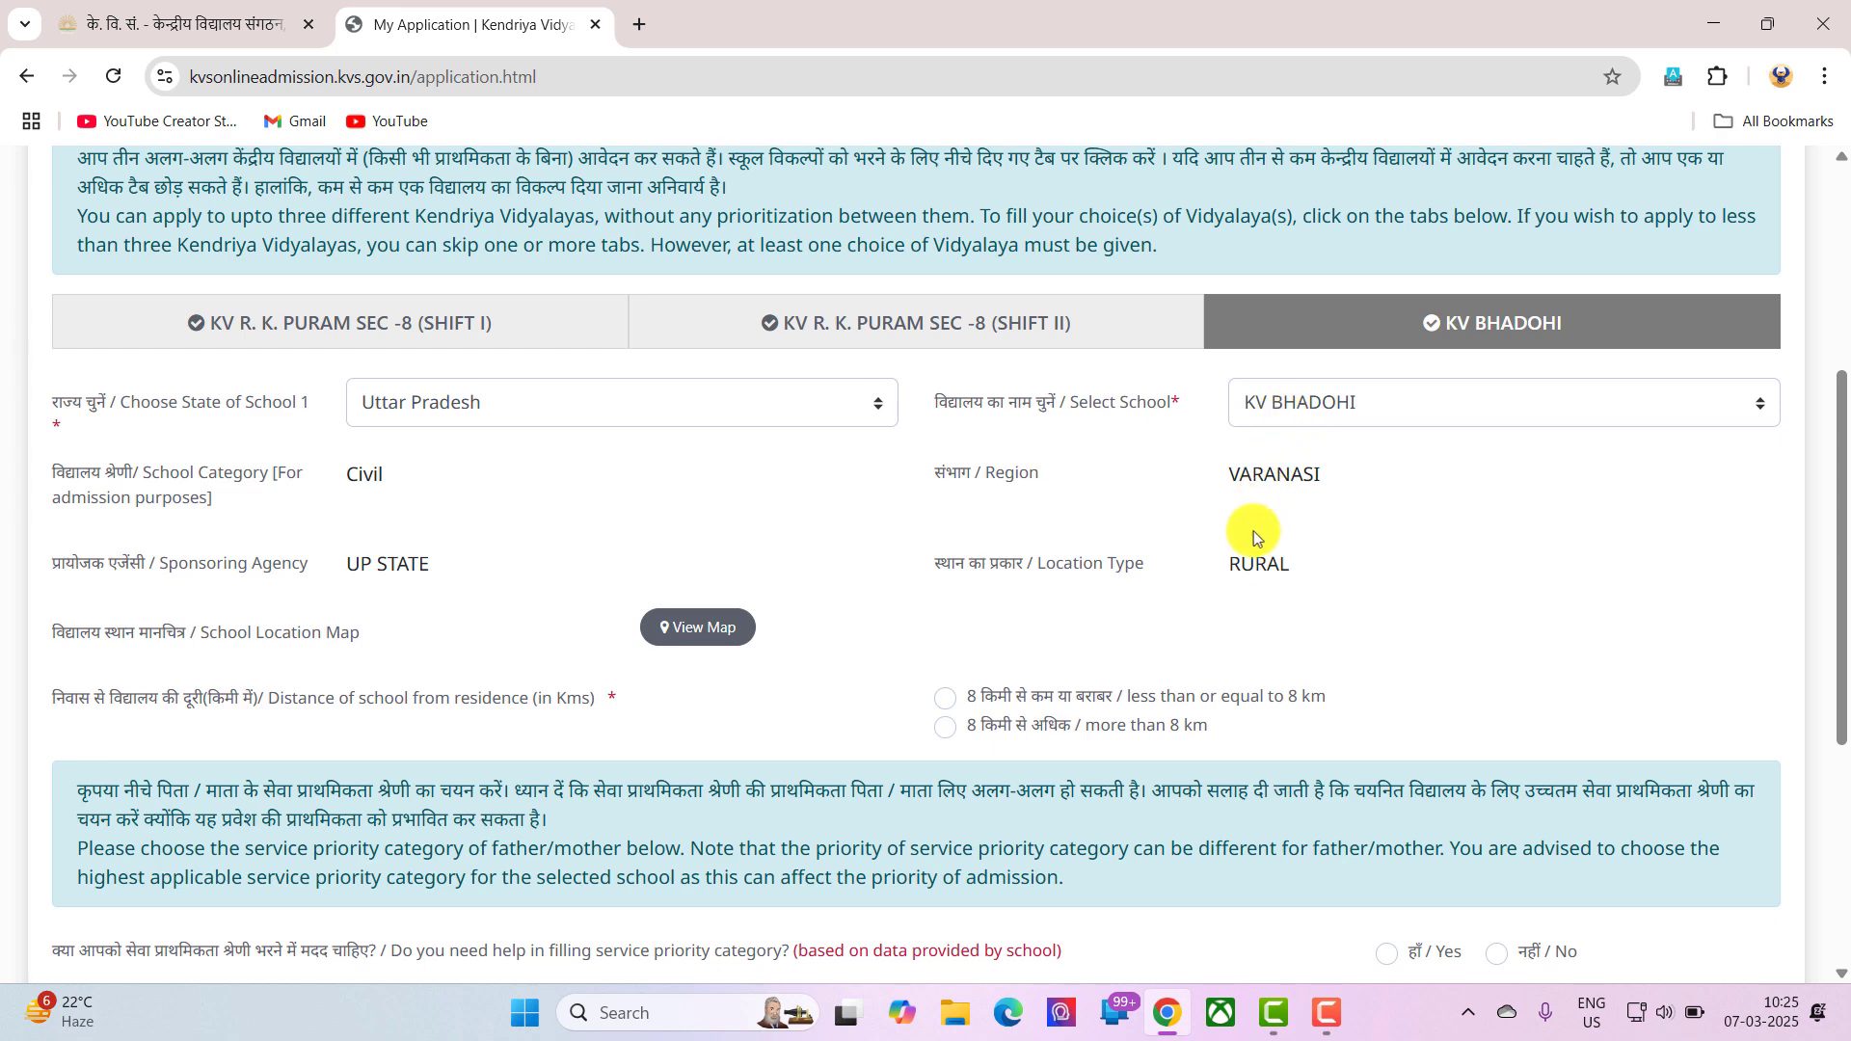
{"action": "scroll", "coordinate": [1242, 571], "scroll_direction": "down", "scroll_amount": 1}
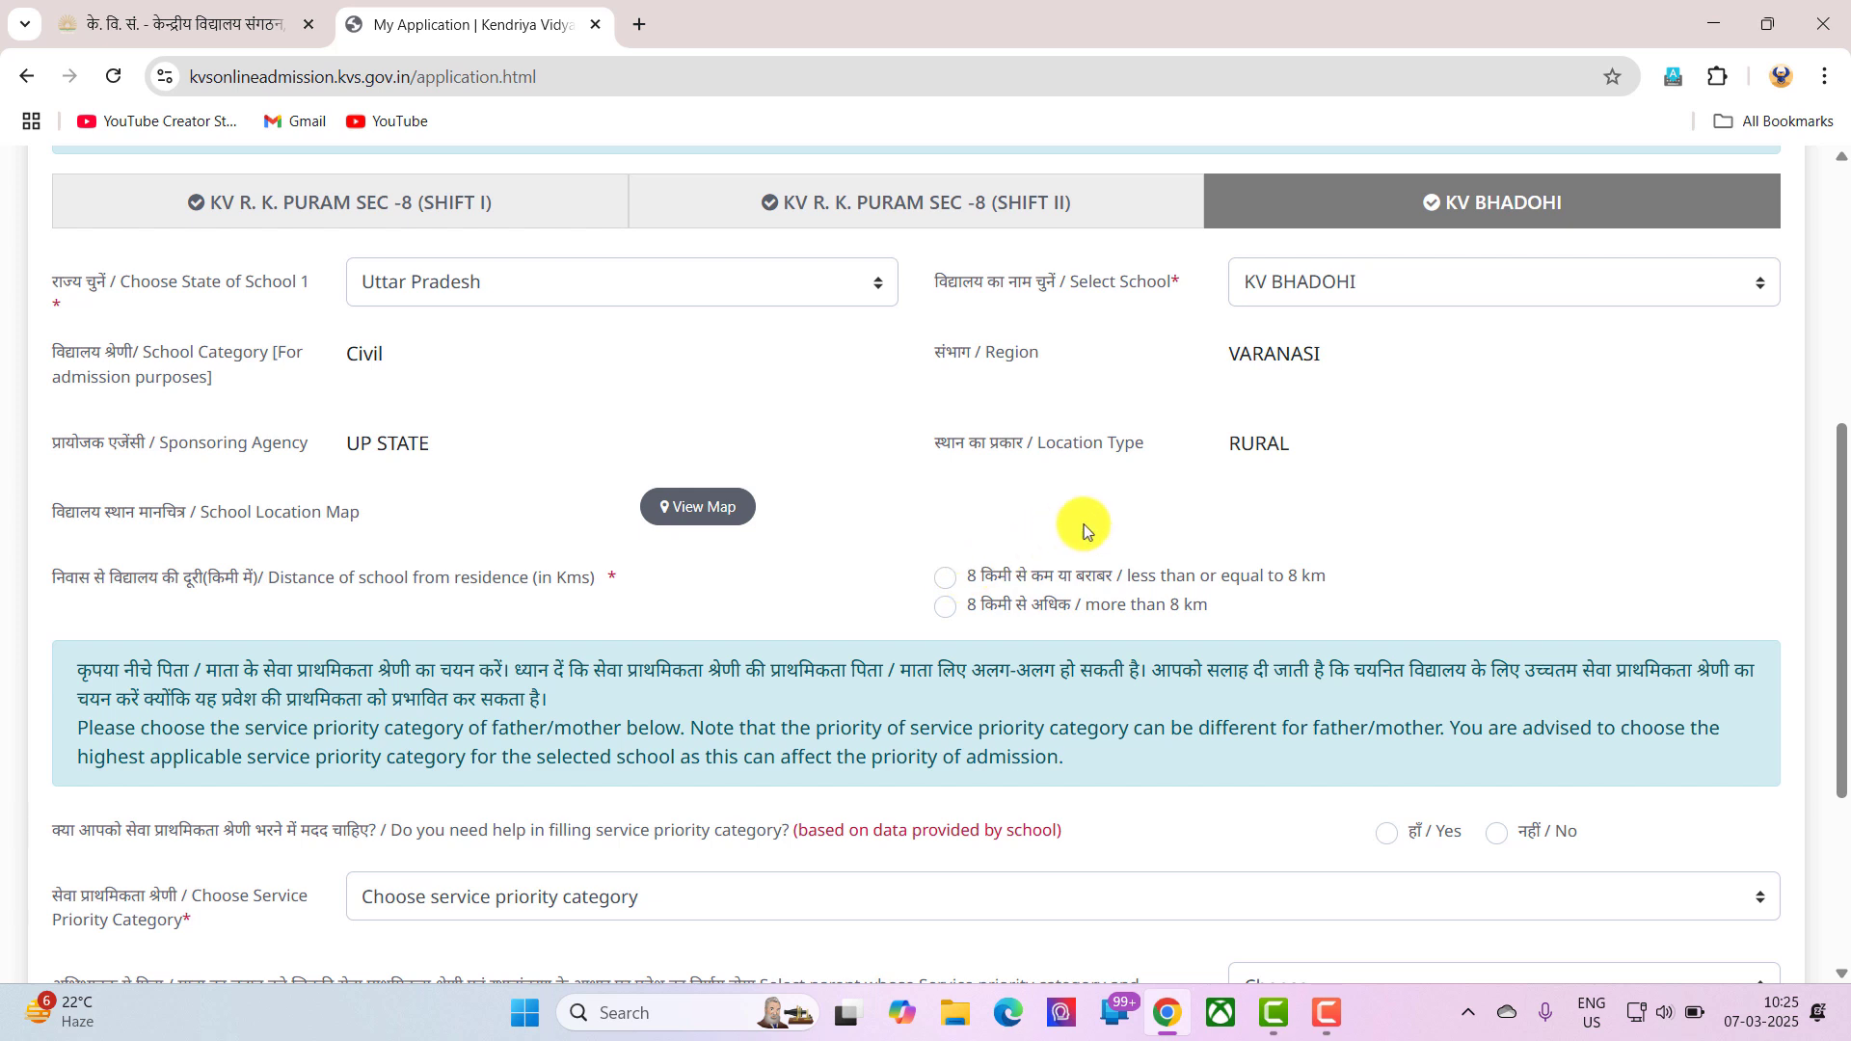
{"action": "double_click", "coordinate": [1290, 443]}
{"action": "left_click", "coordinate": [1323, 469]}
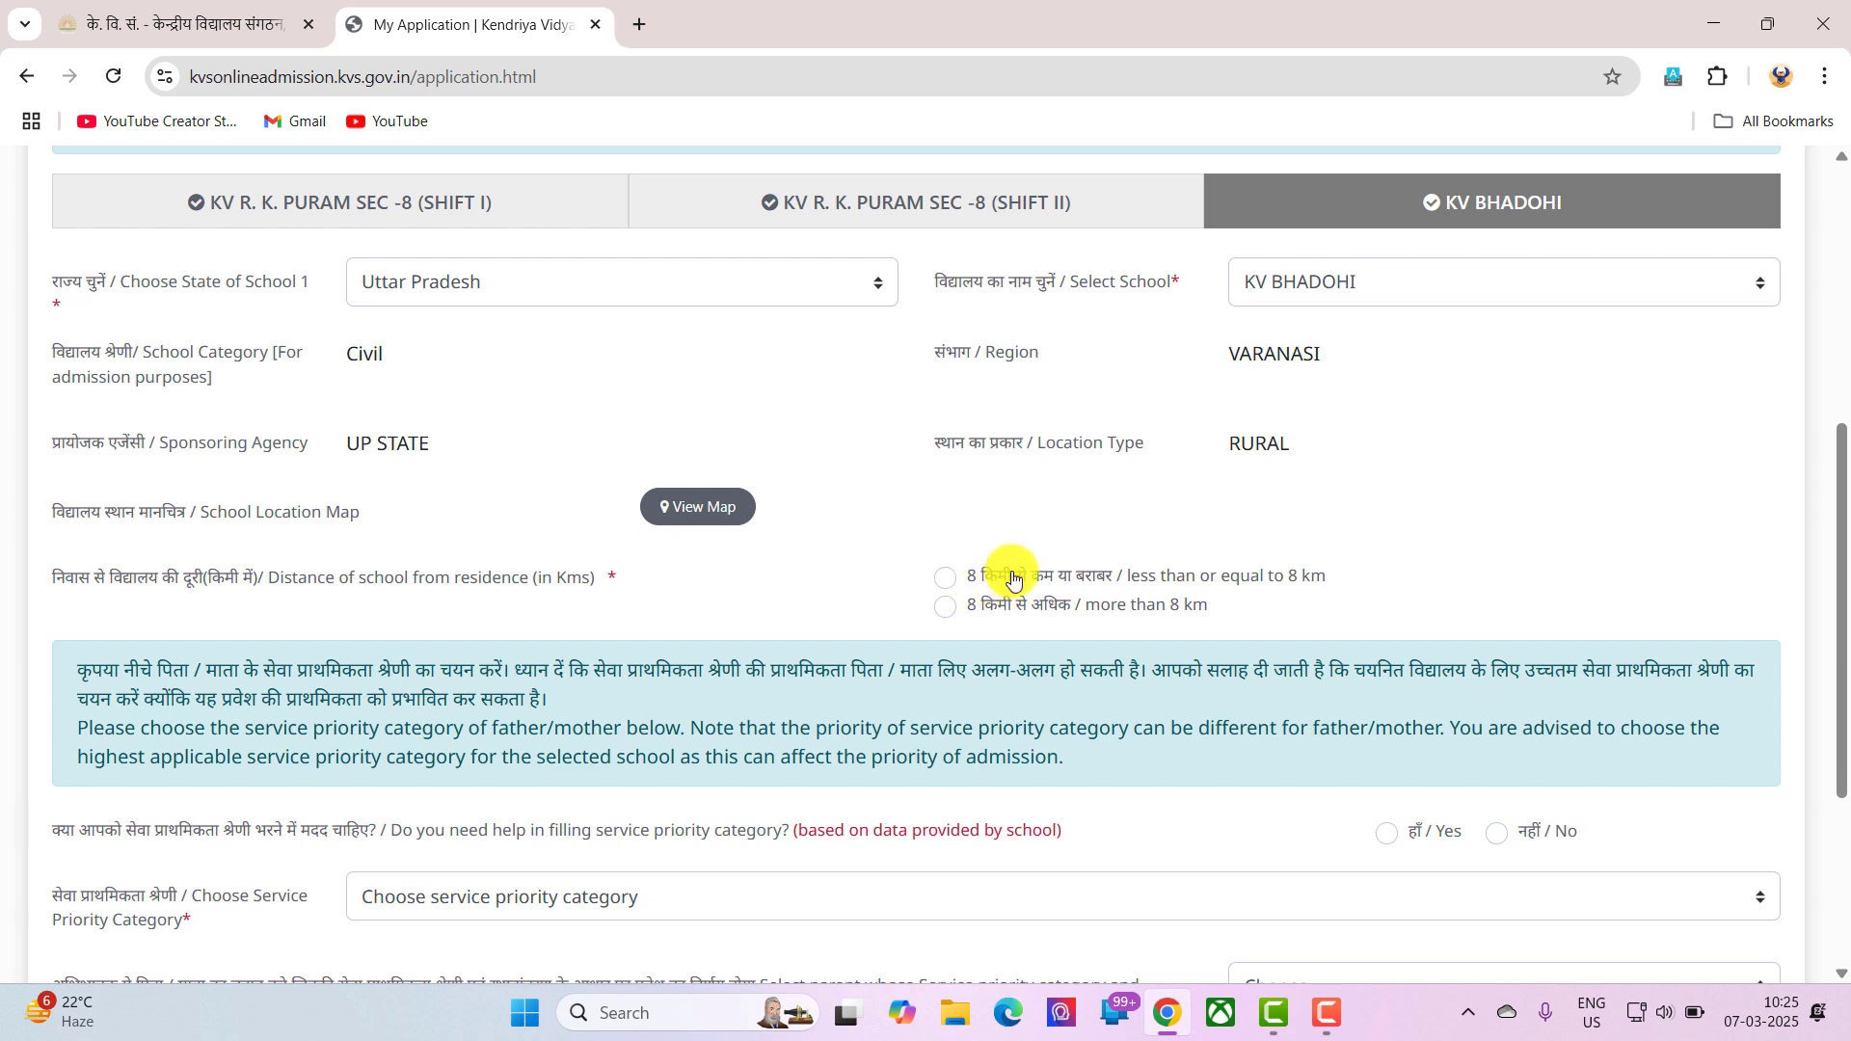
{"action": "left_click", "coordinate": [946, 577]}
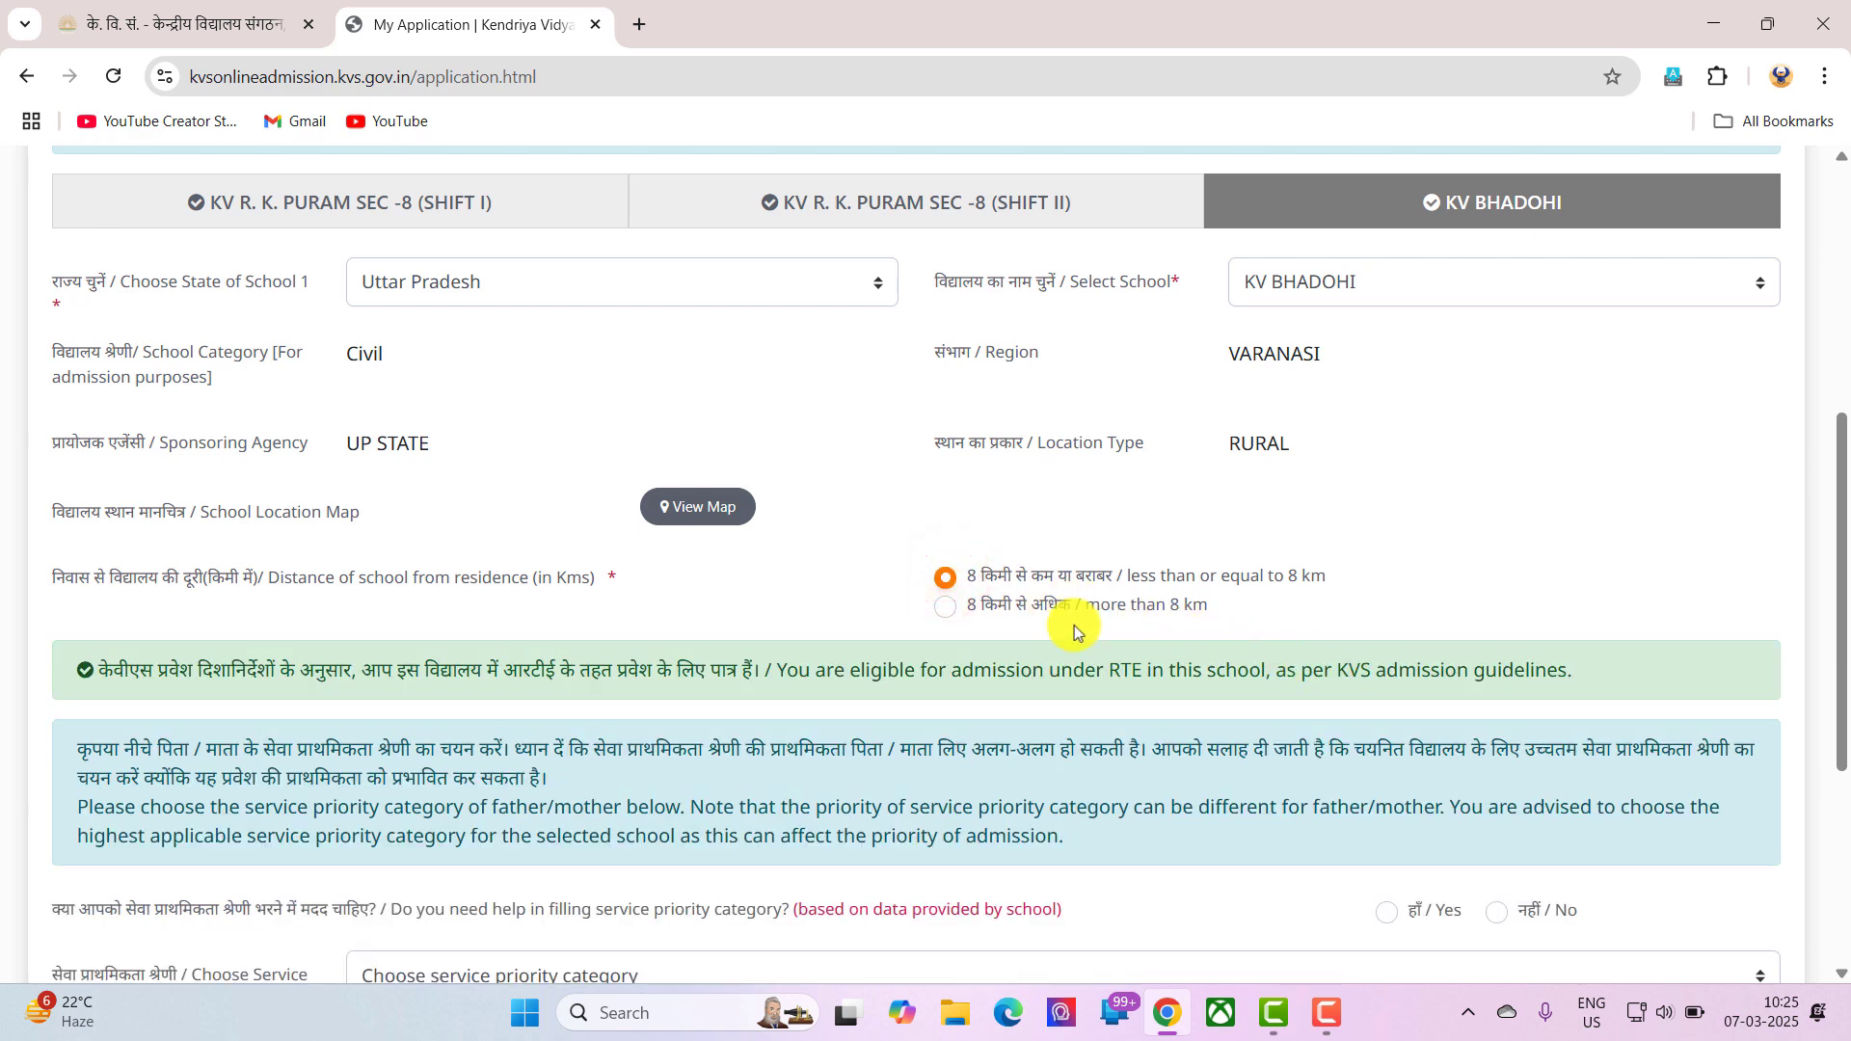
{"action": "left_click", "coordinate": [945, 606]}
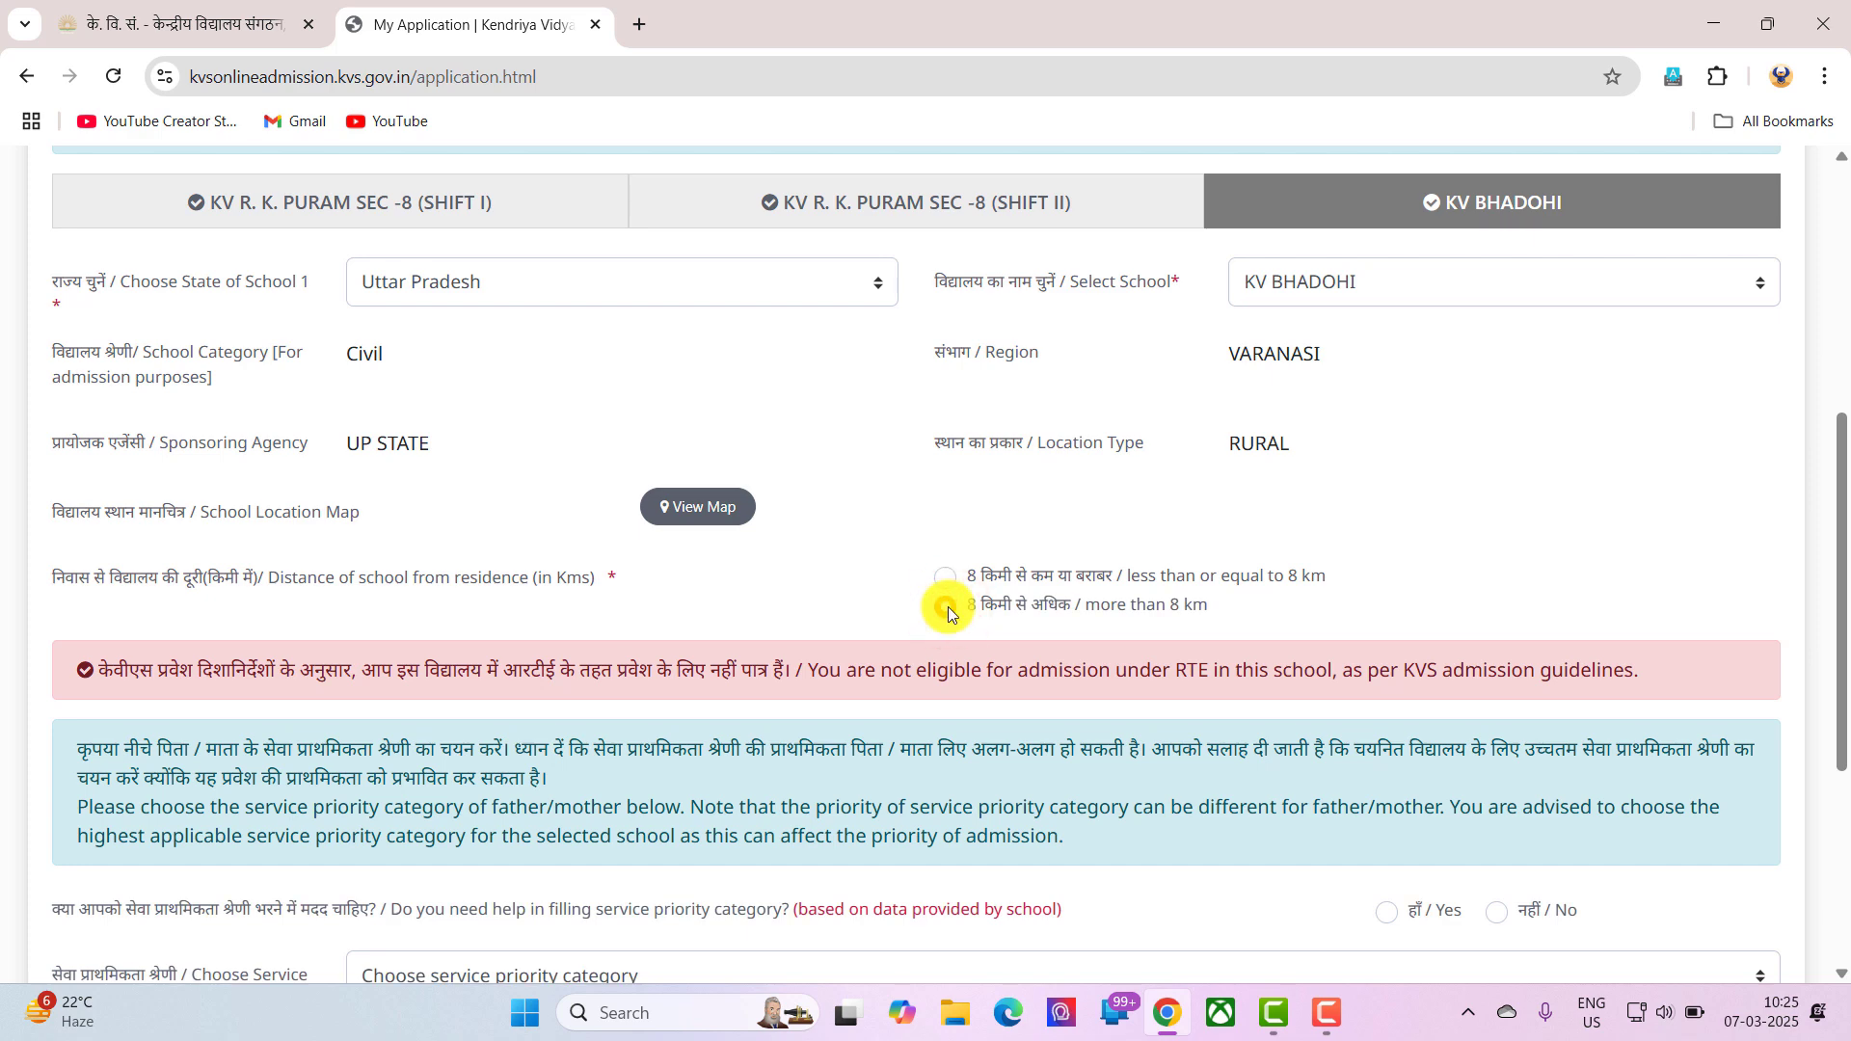
{"action": "scroll", "coordinate": [950, 603], "scroll_direction": "down", "scroll_amount": 1}
{"action": "left_click", "coordinate": [949, 457]}
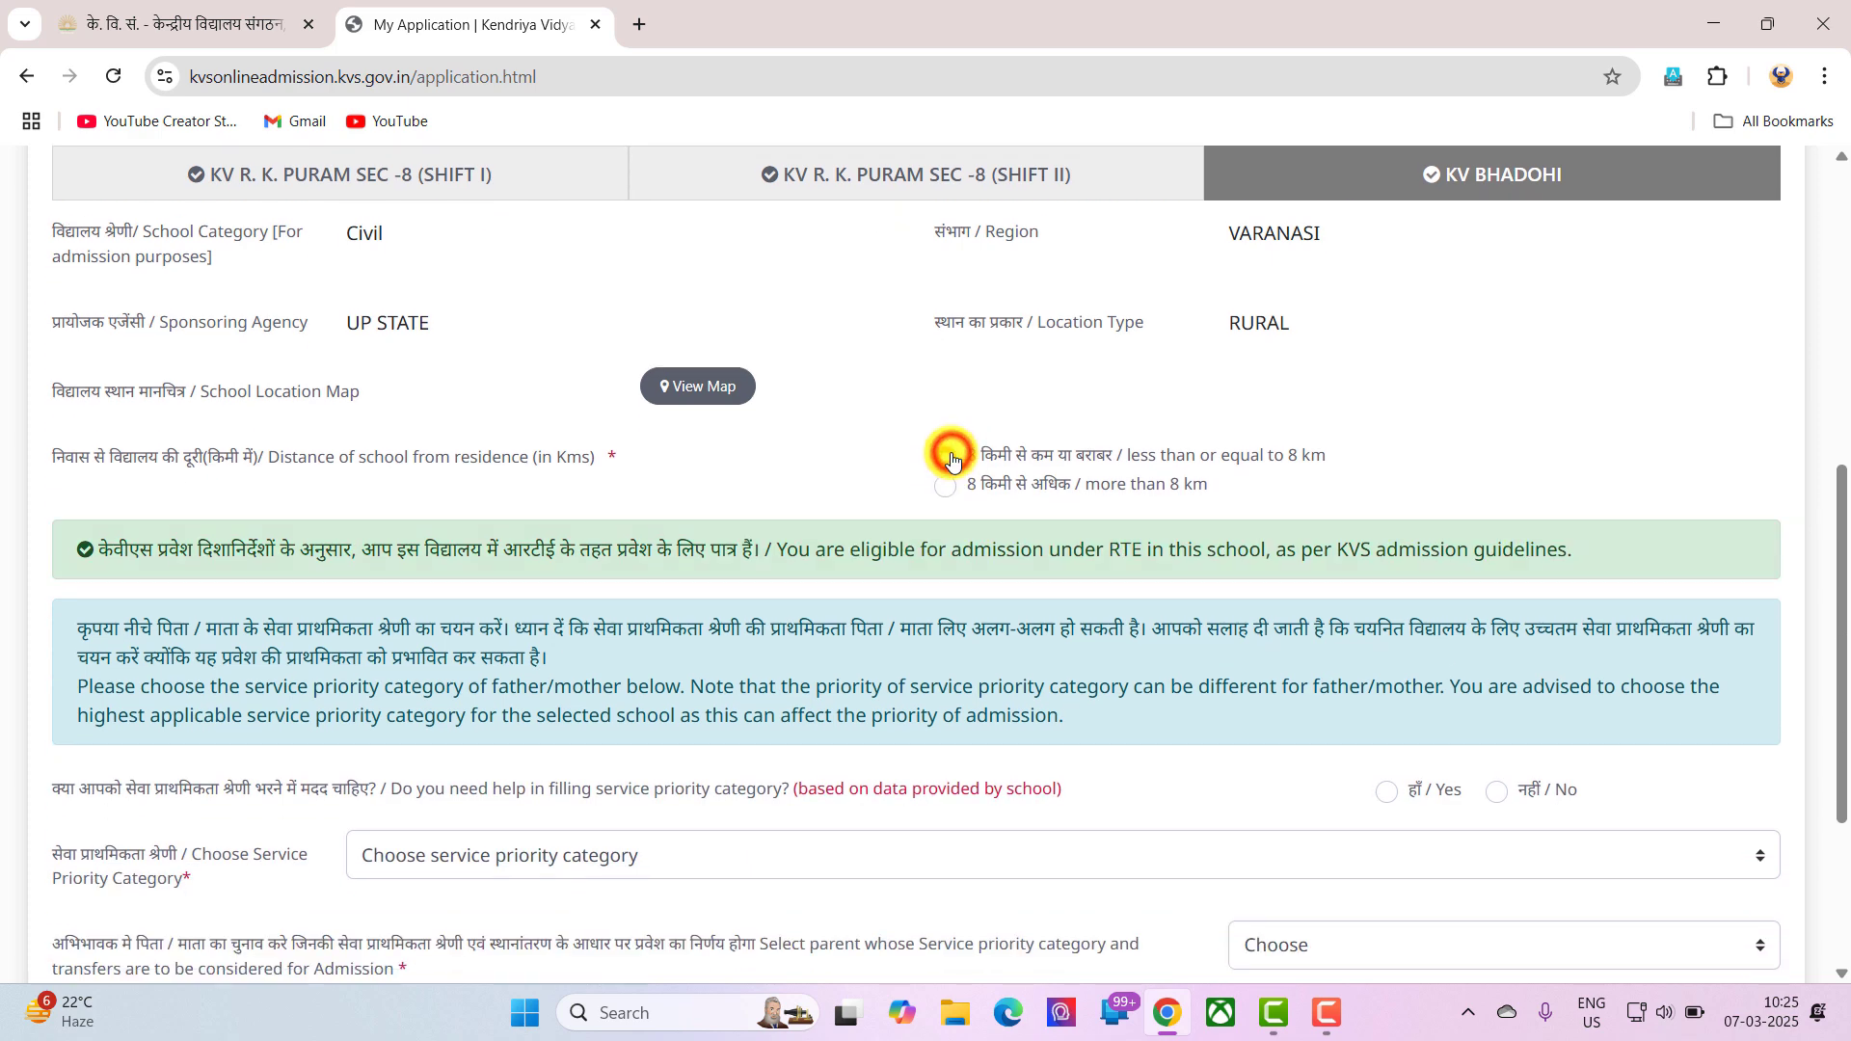
{"action": "scroll", "coordinate": [952, 459], "scroll_direction": "down", "scroll_amount": 1}
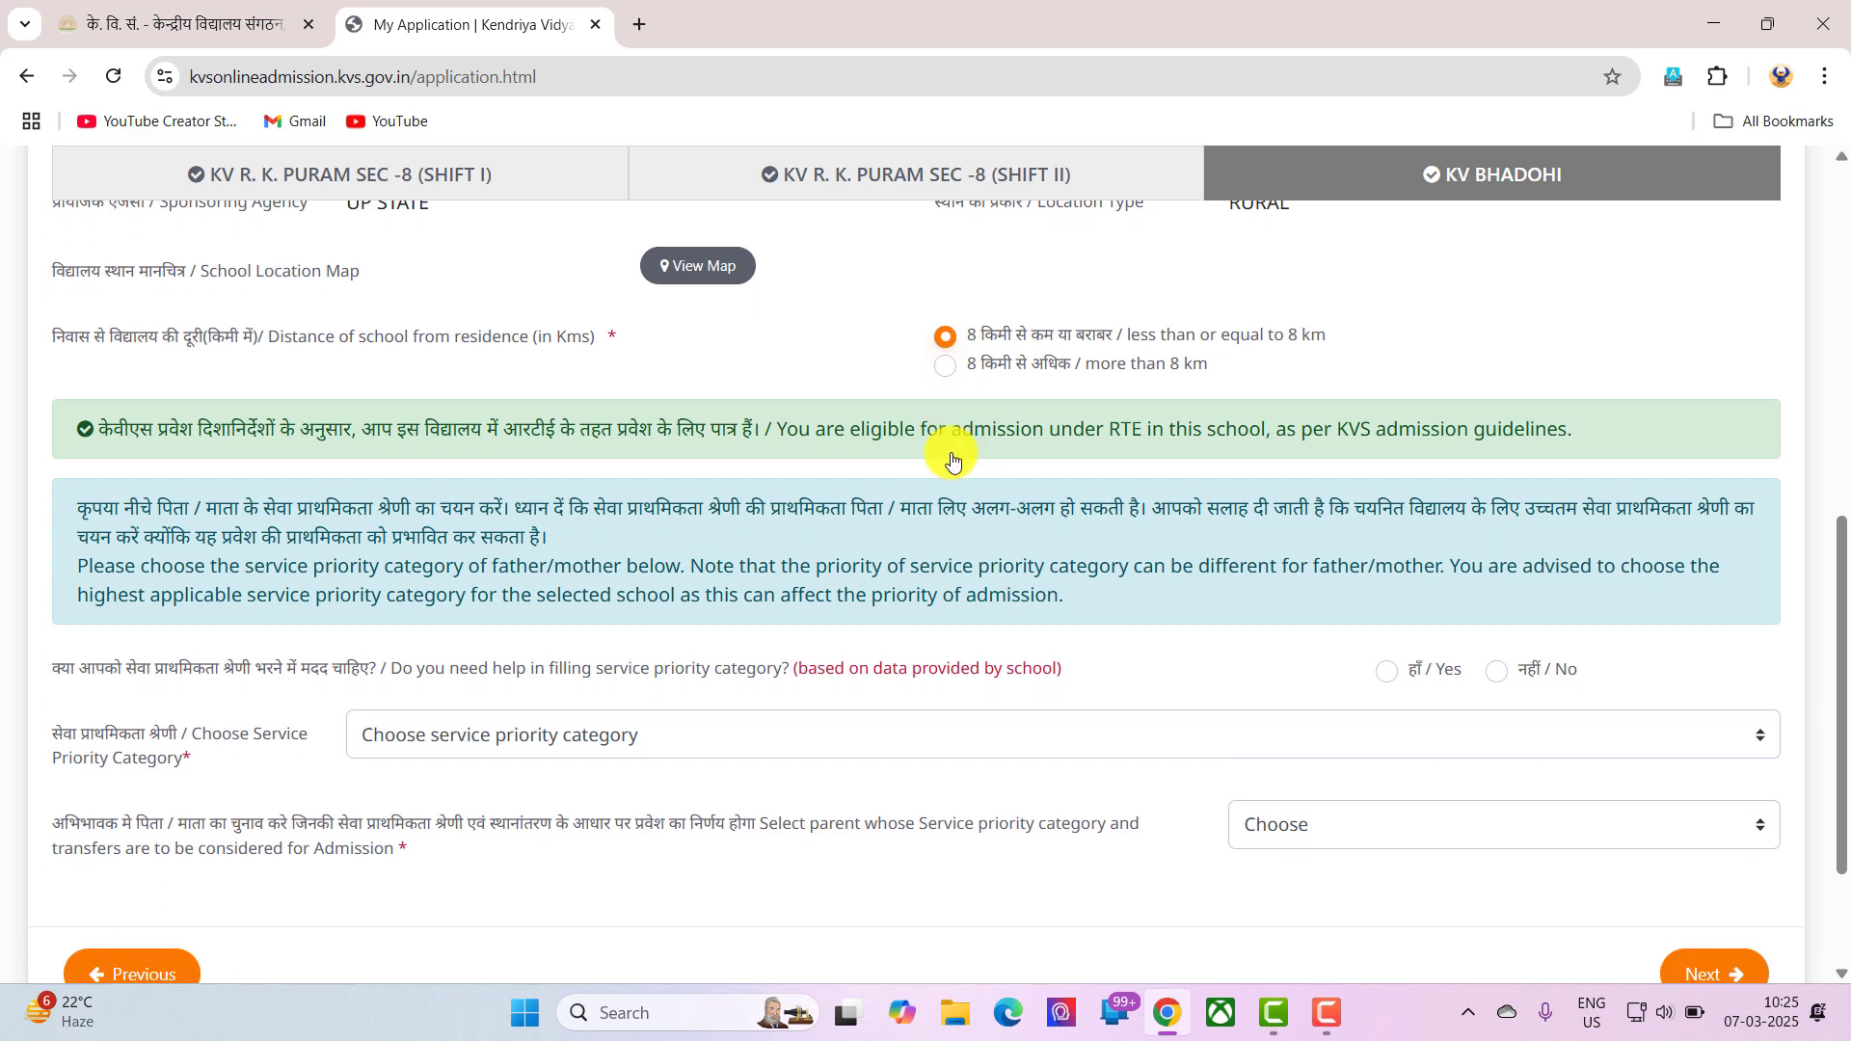
{"action": "scroll", "coordinate": [952, 459], "scroll_direction": "down", "scroll_amount": 1}
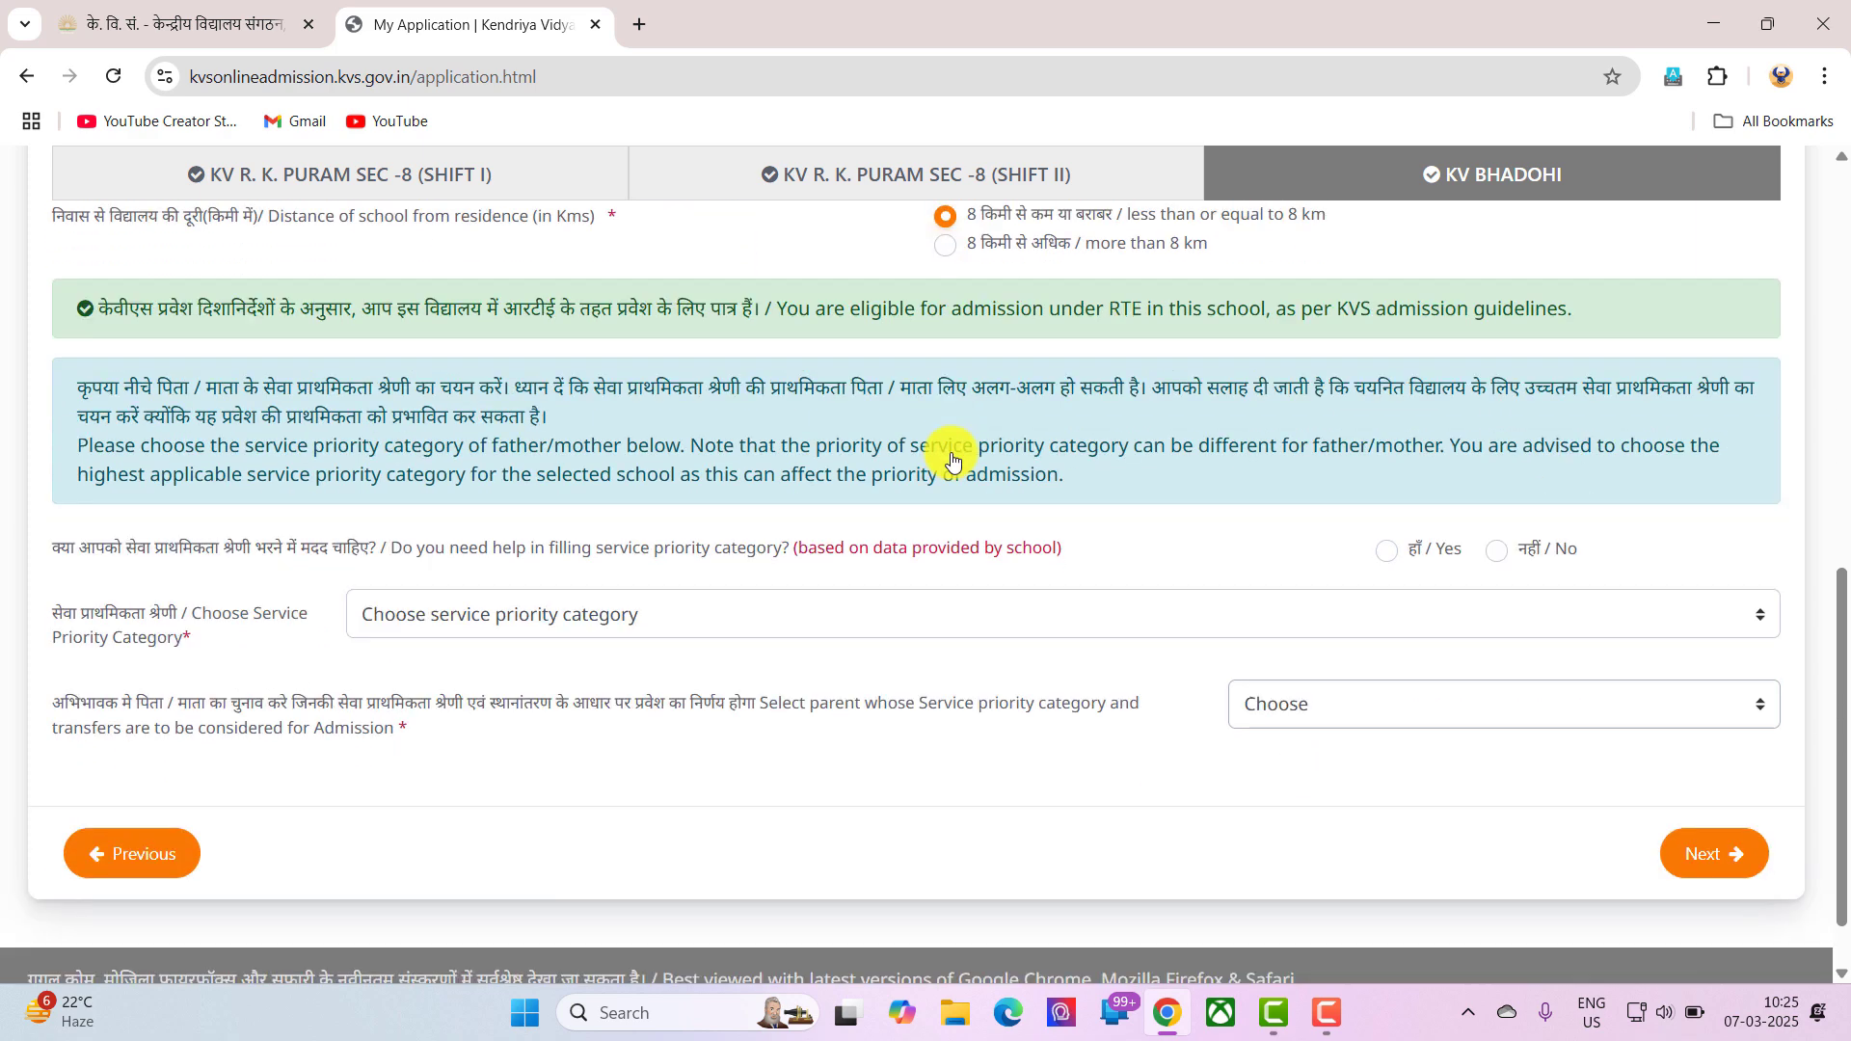
- Try INDIAN RAILWAY, then UP POLICE/PAC as the parent's employer, each with serving permanent status
{"action": "left_click", "coordinate": [1393, 551]}
{"action": "left_click", "coordinate": [719, 799]}
{"action": "scroll", "coordinate": [632, 595], "scroll_direction": "down", "scroll_amount": 1}
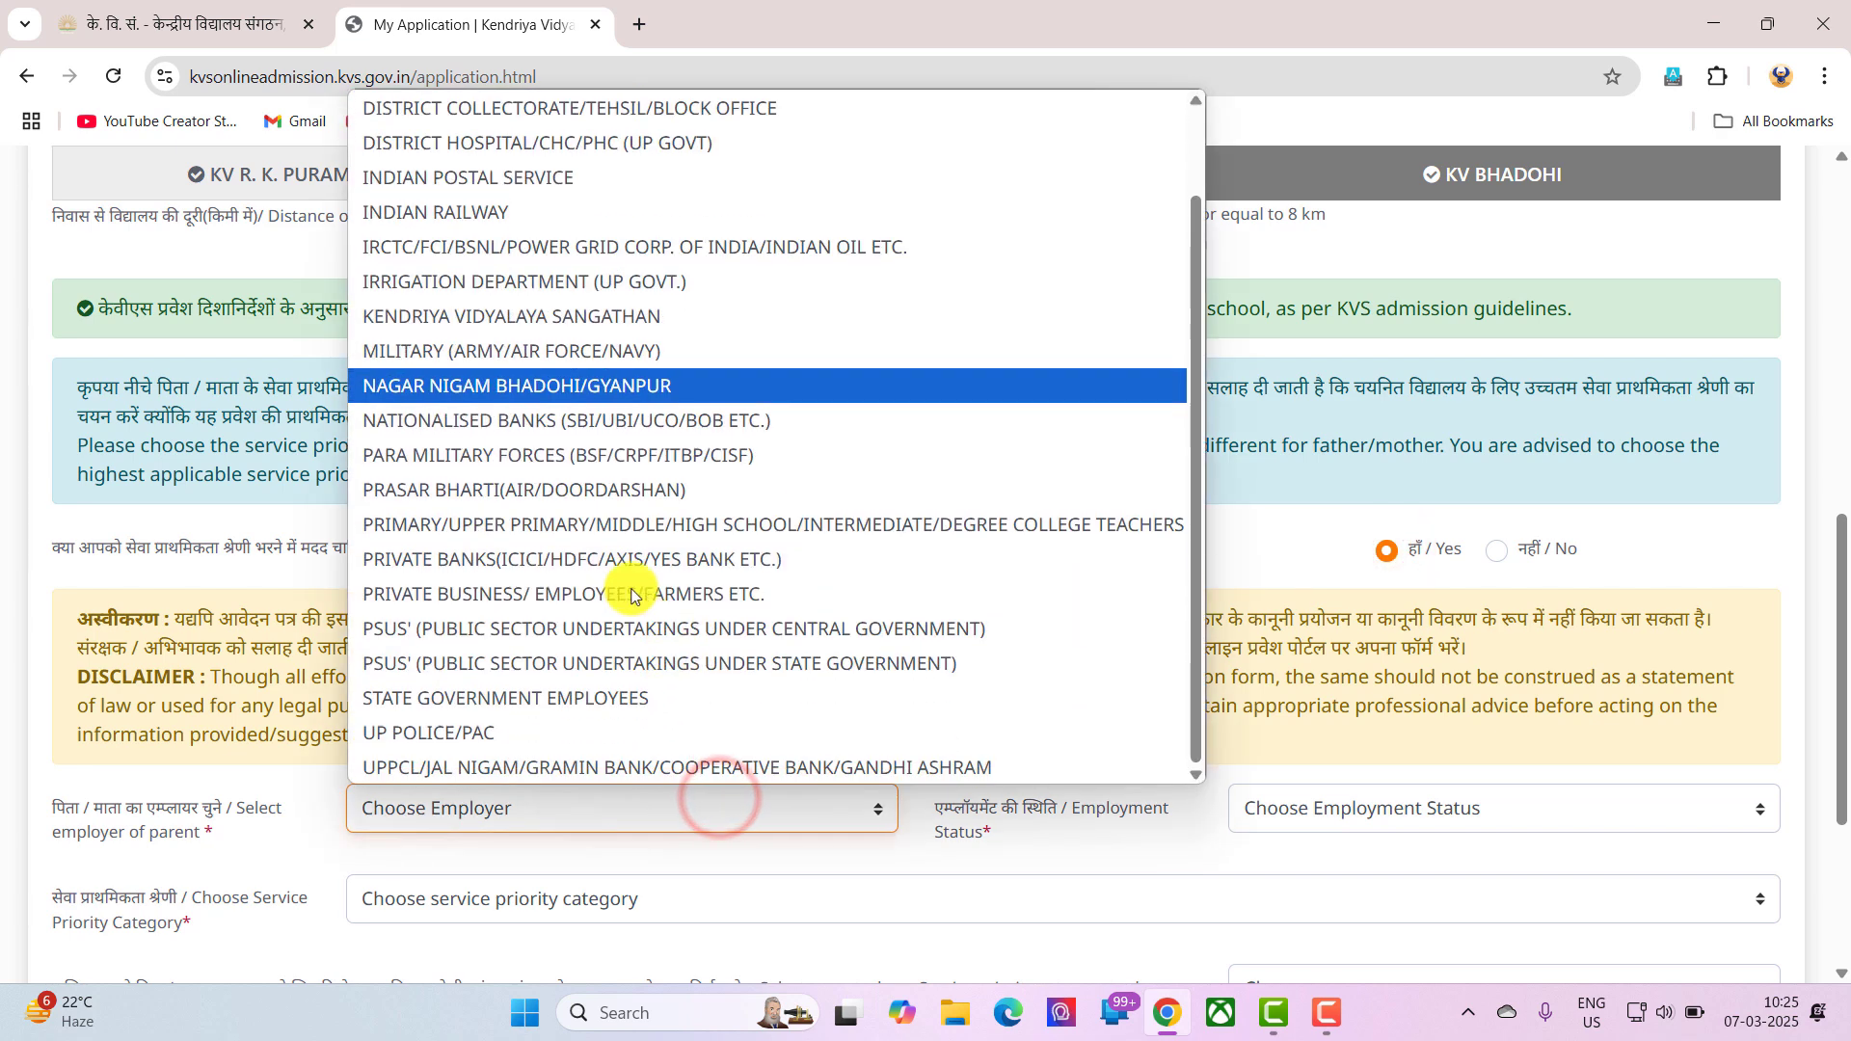
{"action": "scroll", "coordinate": [540, 347], "scroll_direction": "up", "scroll_amount": 2}
{"action": "left_click", "coordinate": [512, 315]}
{"action": "left_click", "coordinate": [1304, 816]}
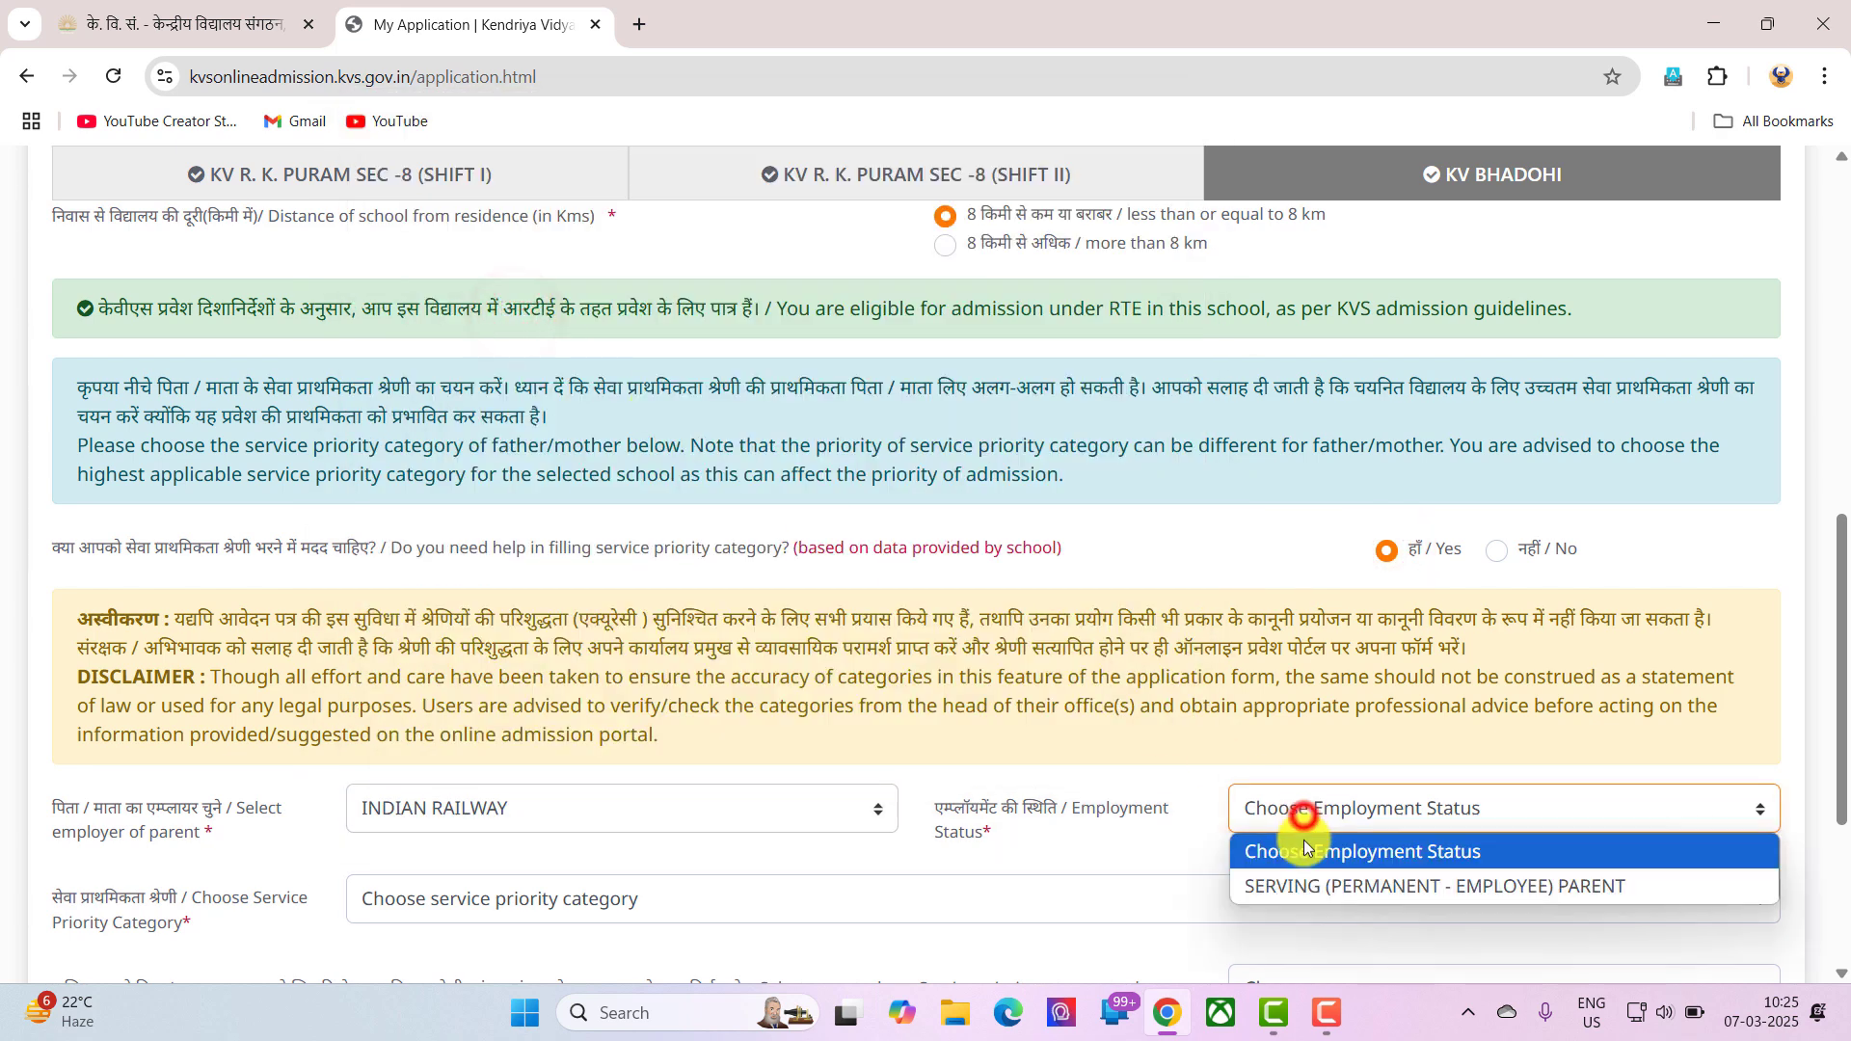
{"action": "left_click", "coordinate": [1304, 879]}
{"action": "scroll", "coordinate": [1304, 870], "scroll_direction": "down", "scroll_amount": 2}
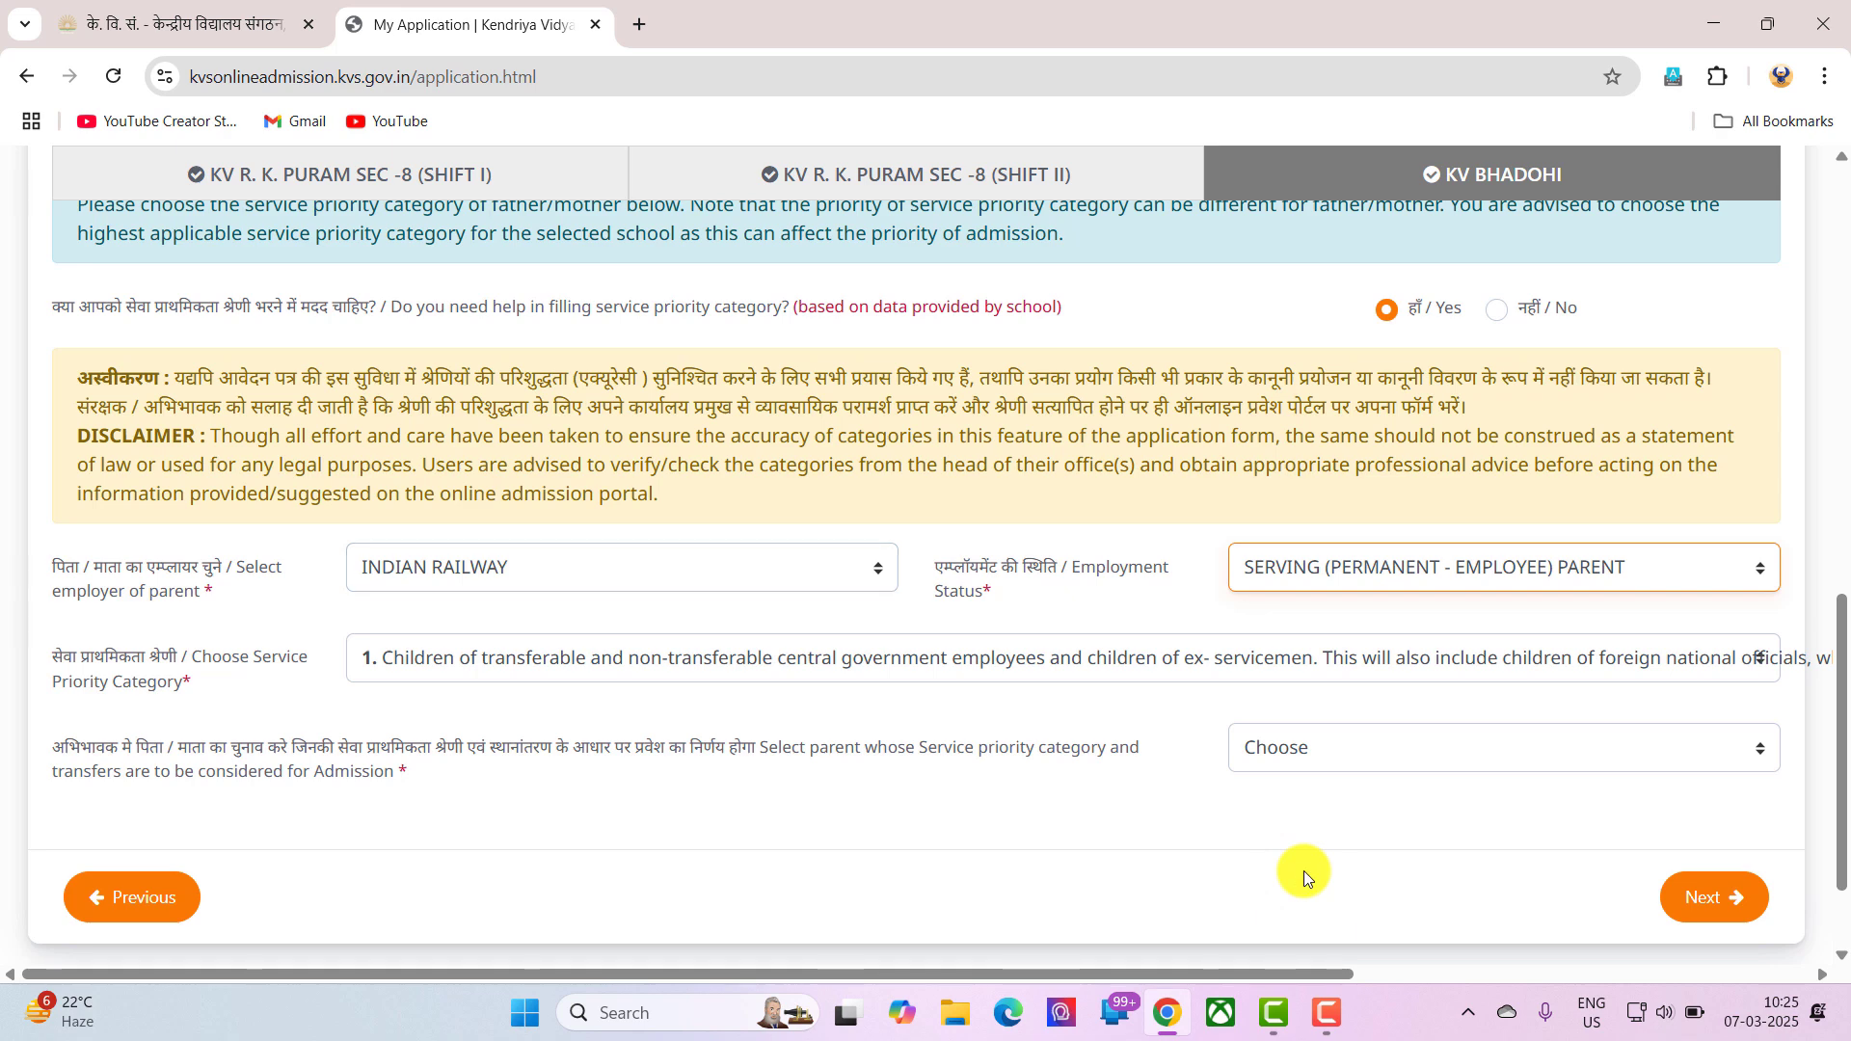
{"action": "left_click", "coordinate": [566, 569]}
{"action": "scroll", "coordinate": [565, 387], "scroll_direction": "down", "scroll_amount": 1}
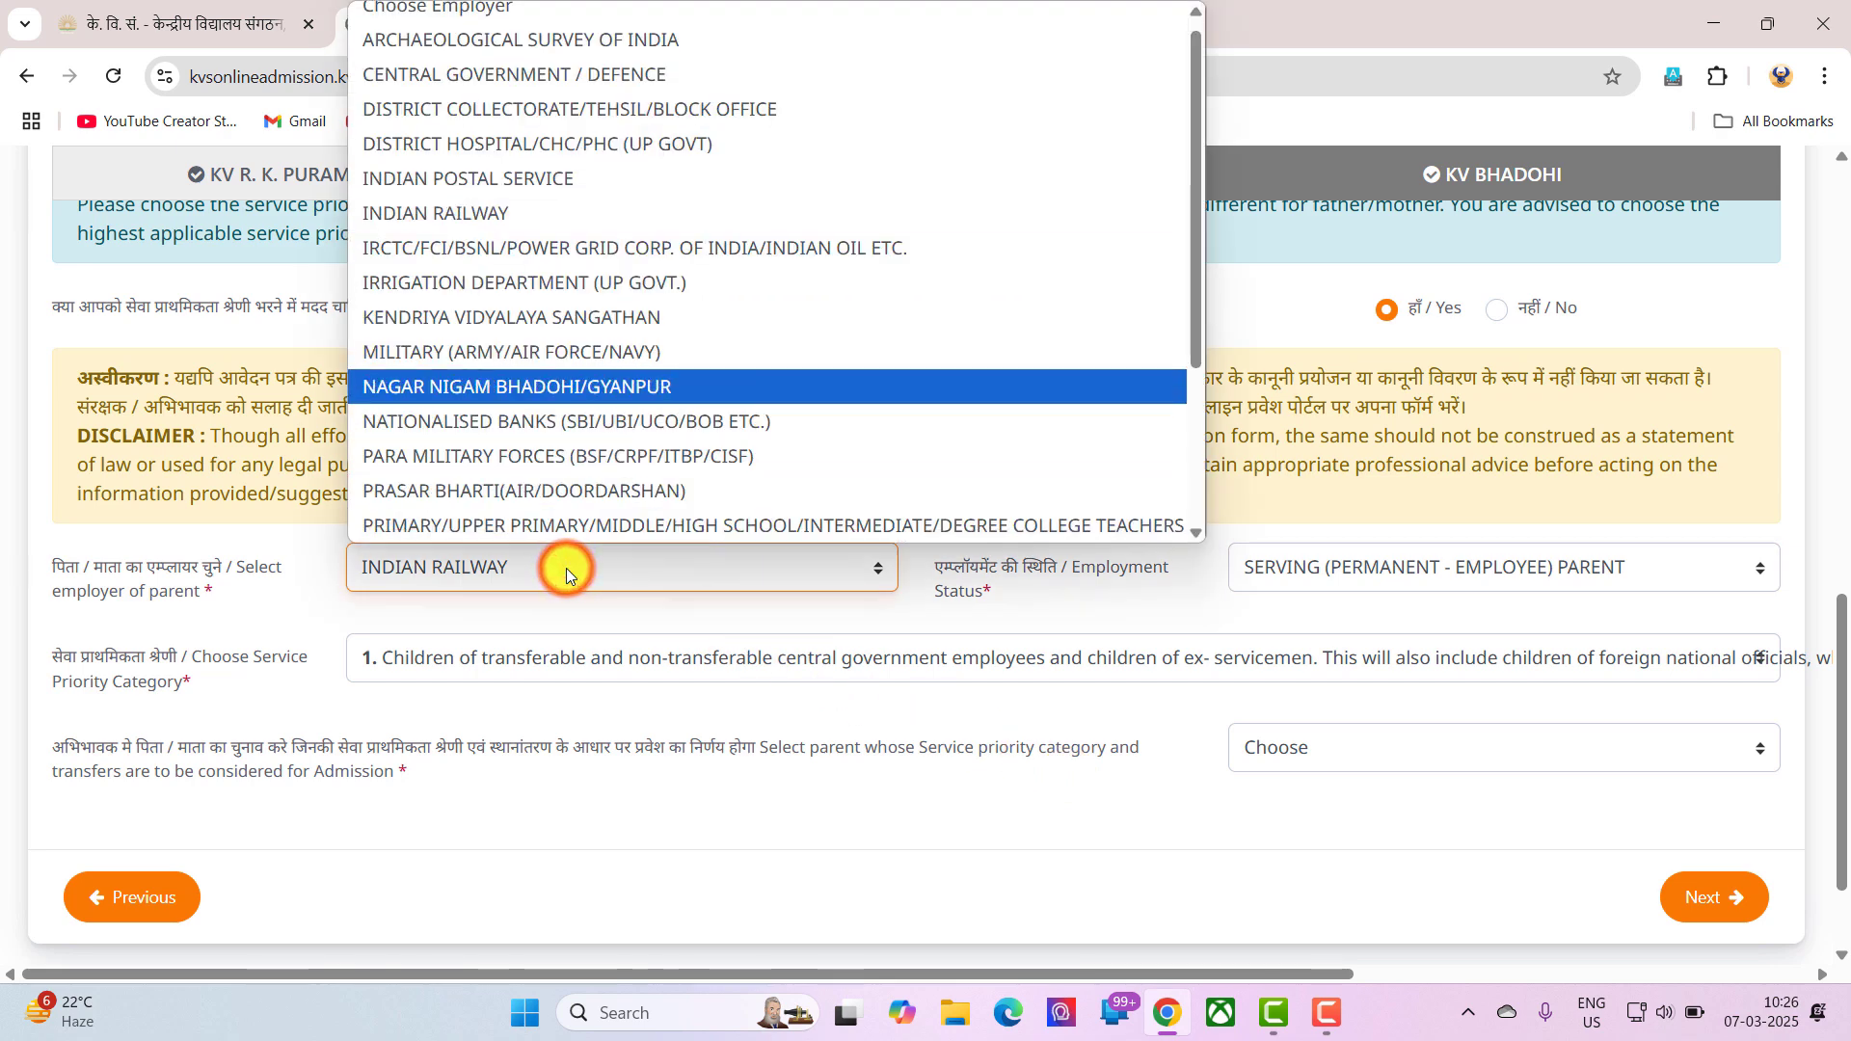
{"action": "scroll", "coordinate": [559, 565], "scroll_direction": "down", "scroll_amount": 2}
{"action": "left_click", "coordinate": [461, 488]}
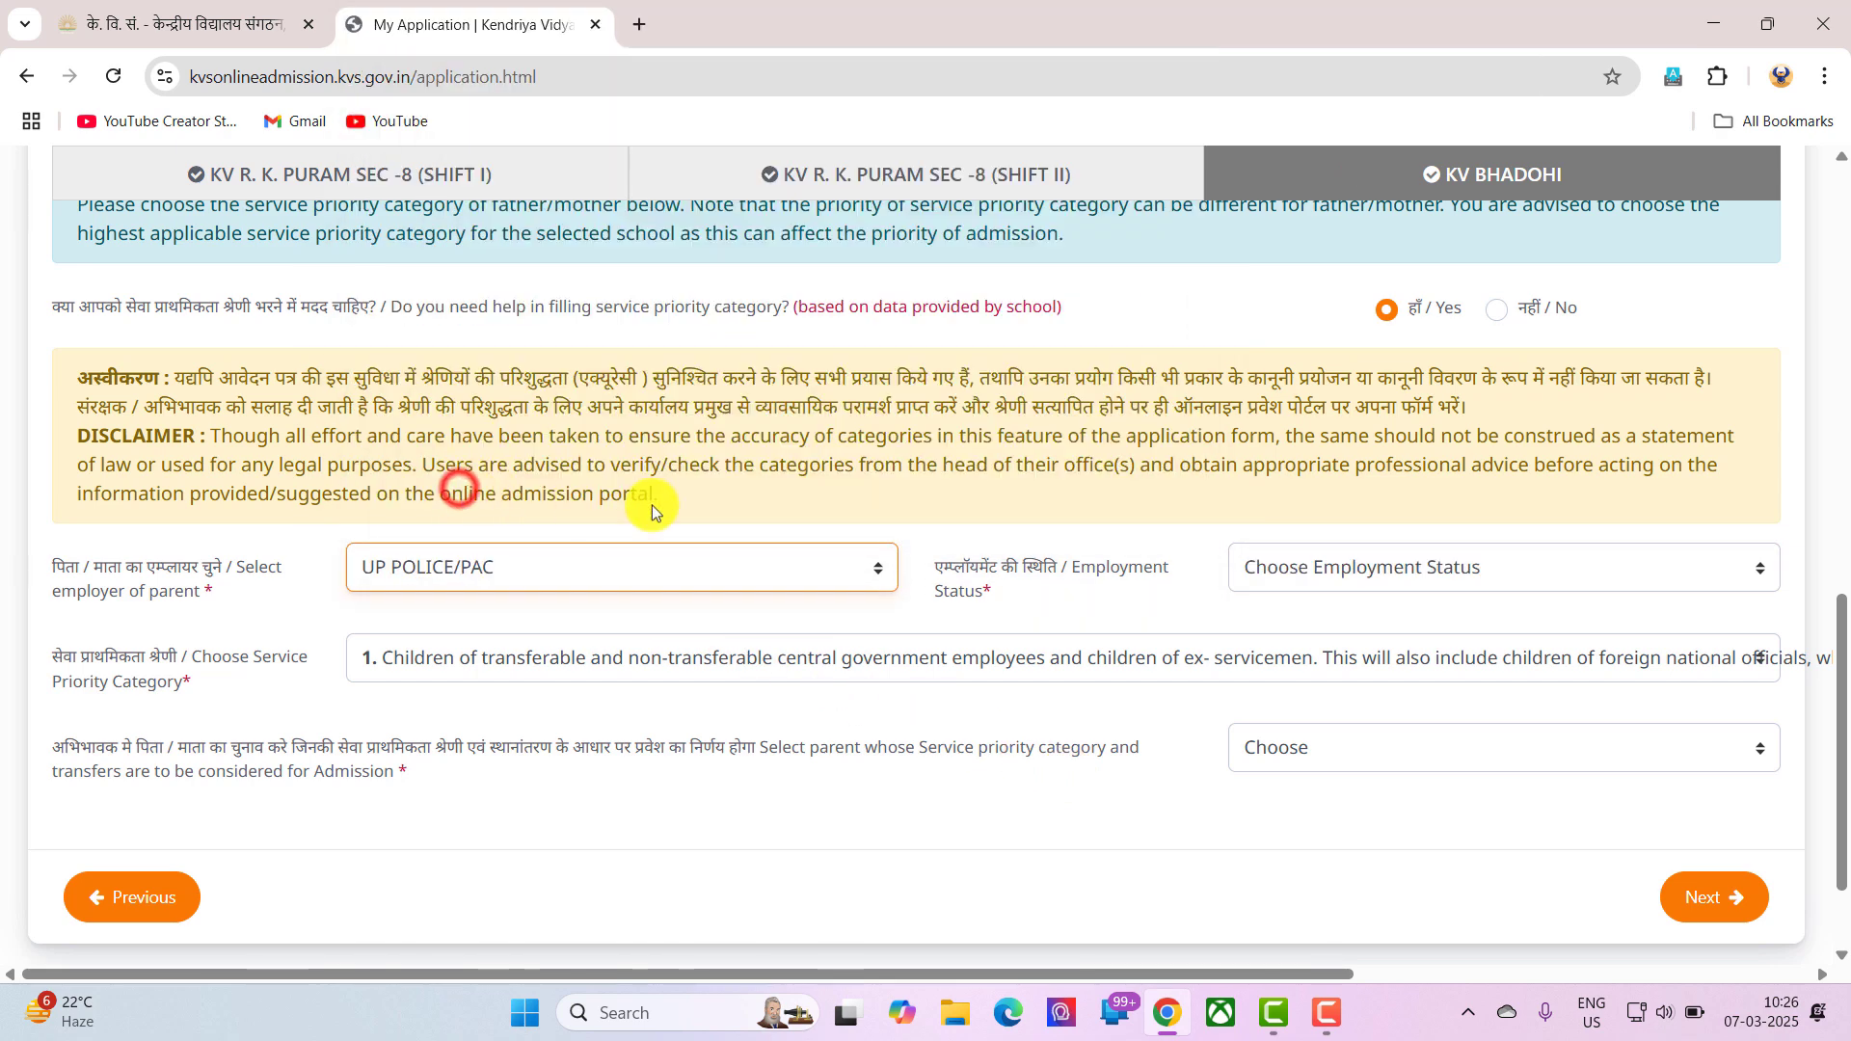
{"action": "left_click", "coordinate": [1322, 567]}
{"action": "left_click", "coordinate": [1327, 640]}
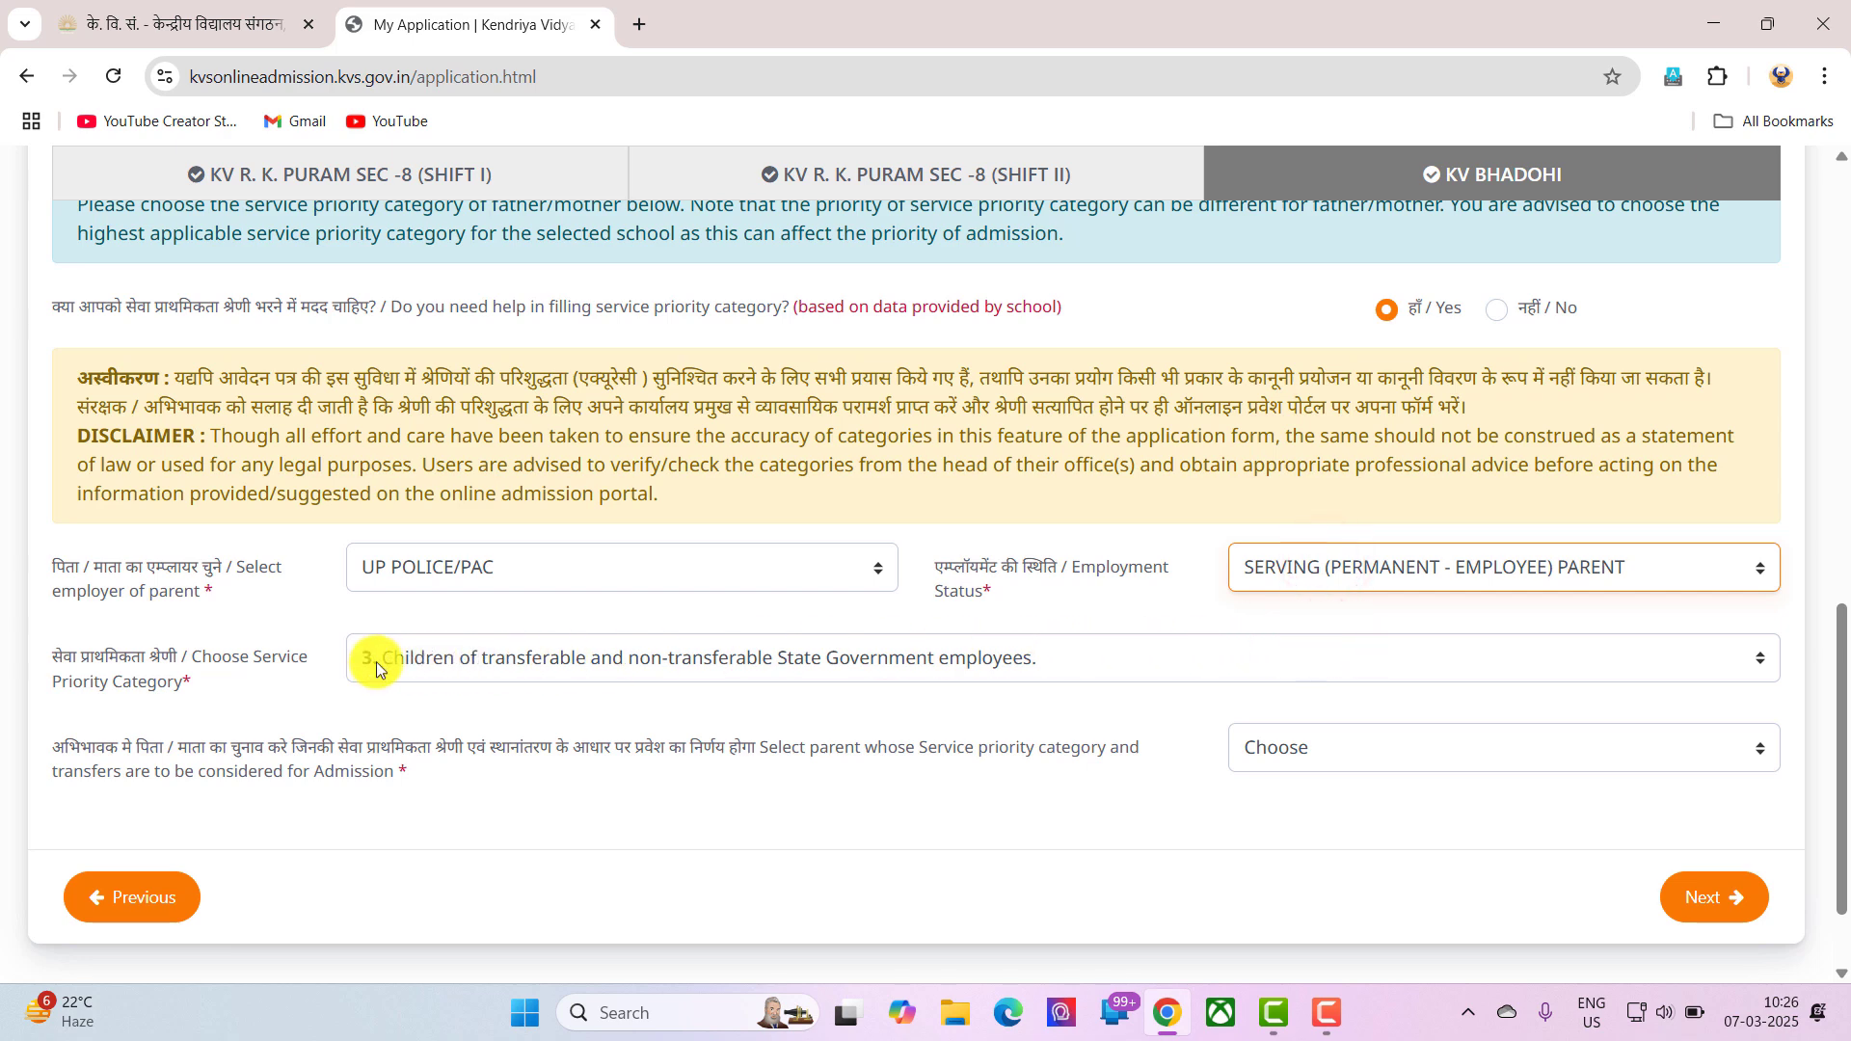
- Set the employer to state-government PSUs and the status to SERVING (PERMANENT - EMPLOYEE) PARENT
{"action": "left_click", "coordinate": [488, 581]}
{"action": "scroll", "coordinate": [483, 540], "scroll_direction": "down", "scroll_amount": 1}
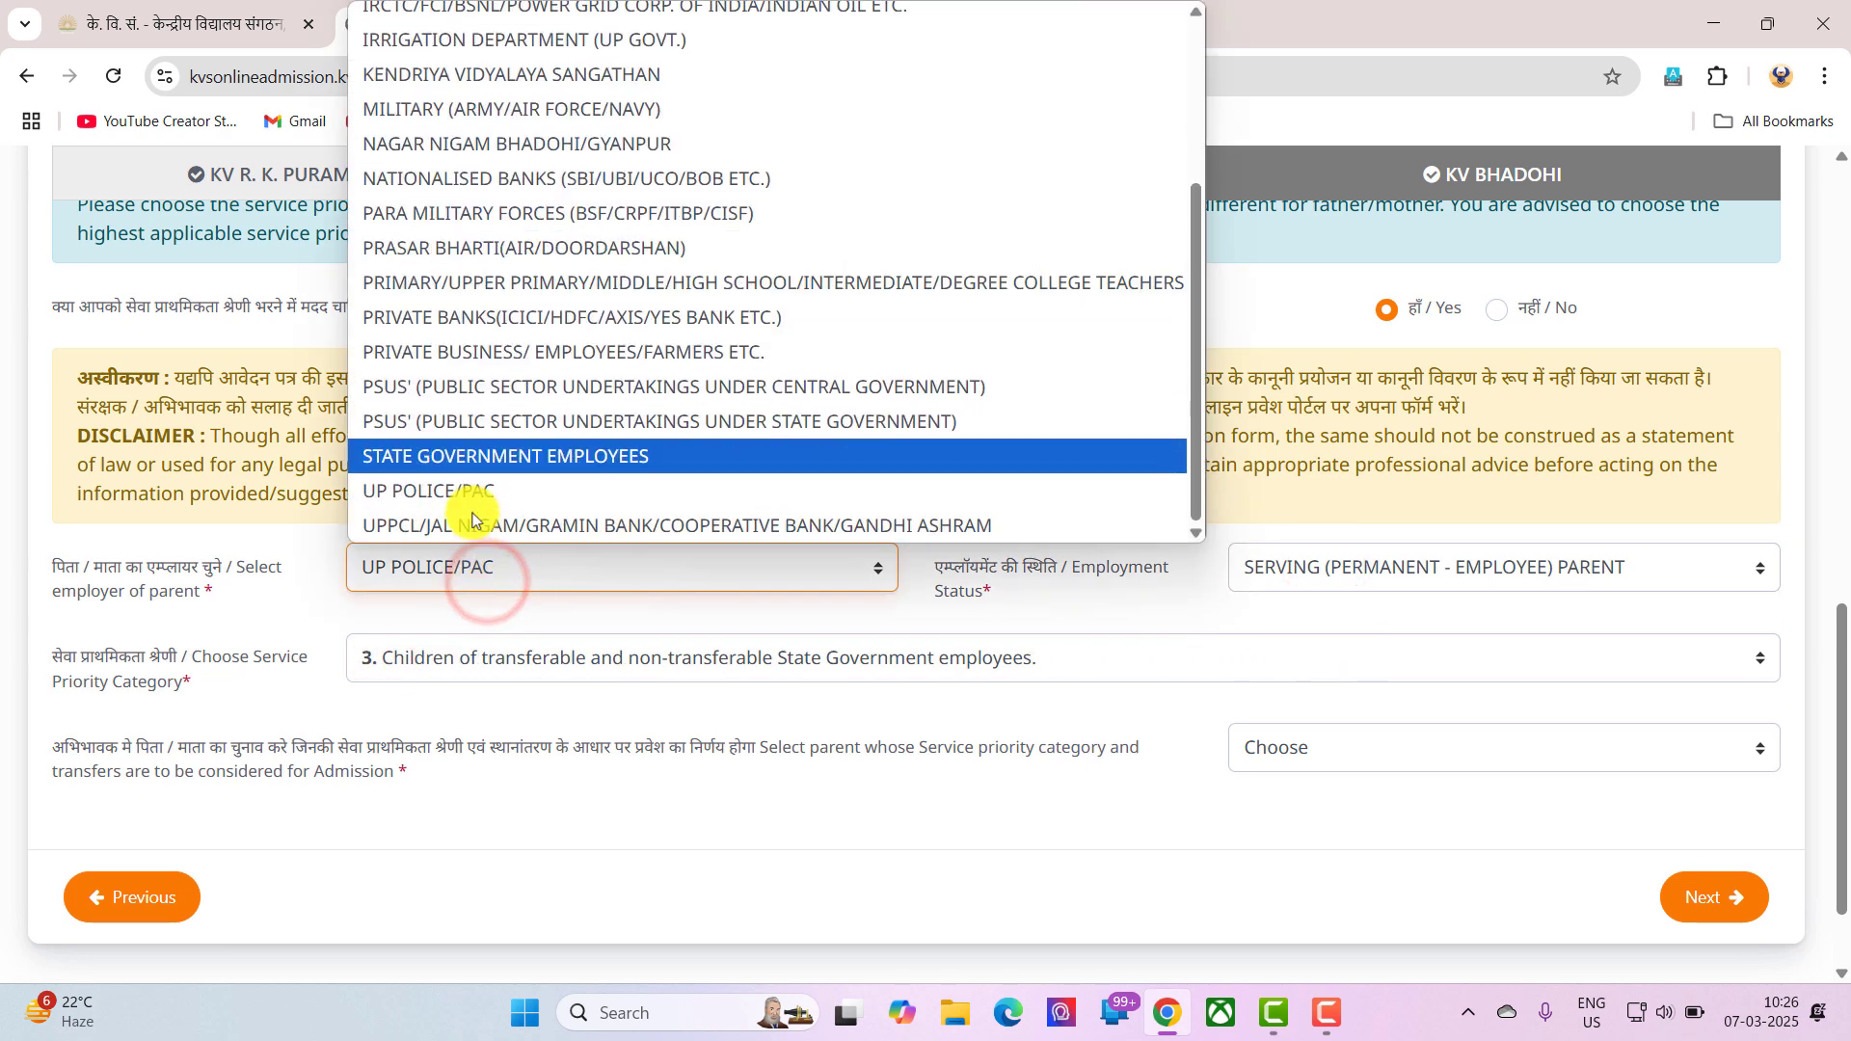
{"action": "left_click", "coordinate": [453, 422]}
{"action": "left_click", "coordinate": [1461, 567]}
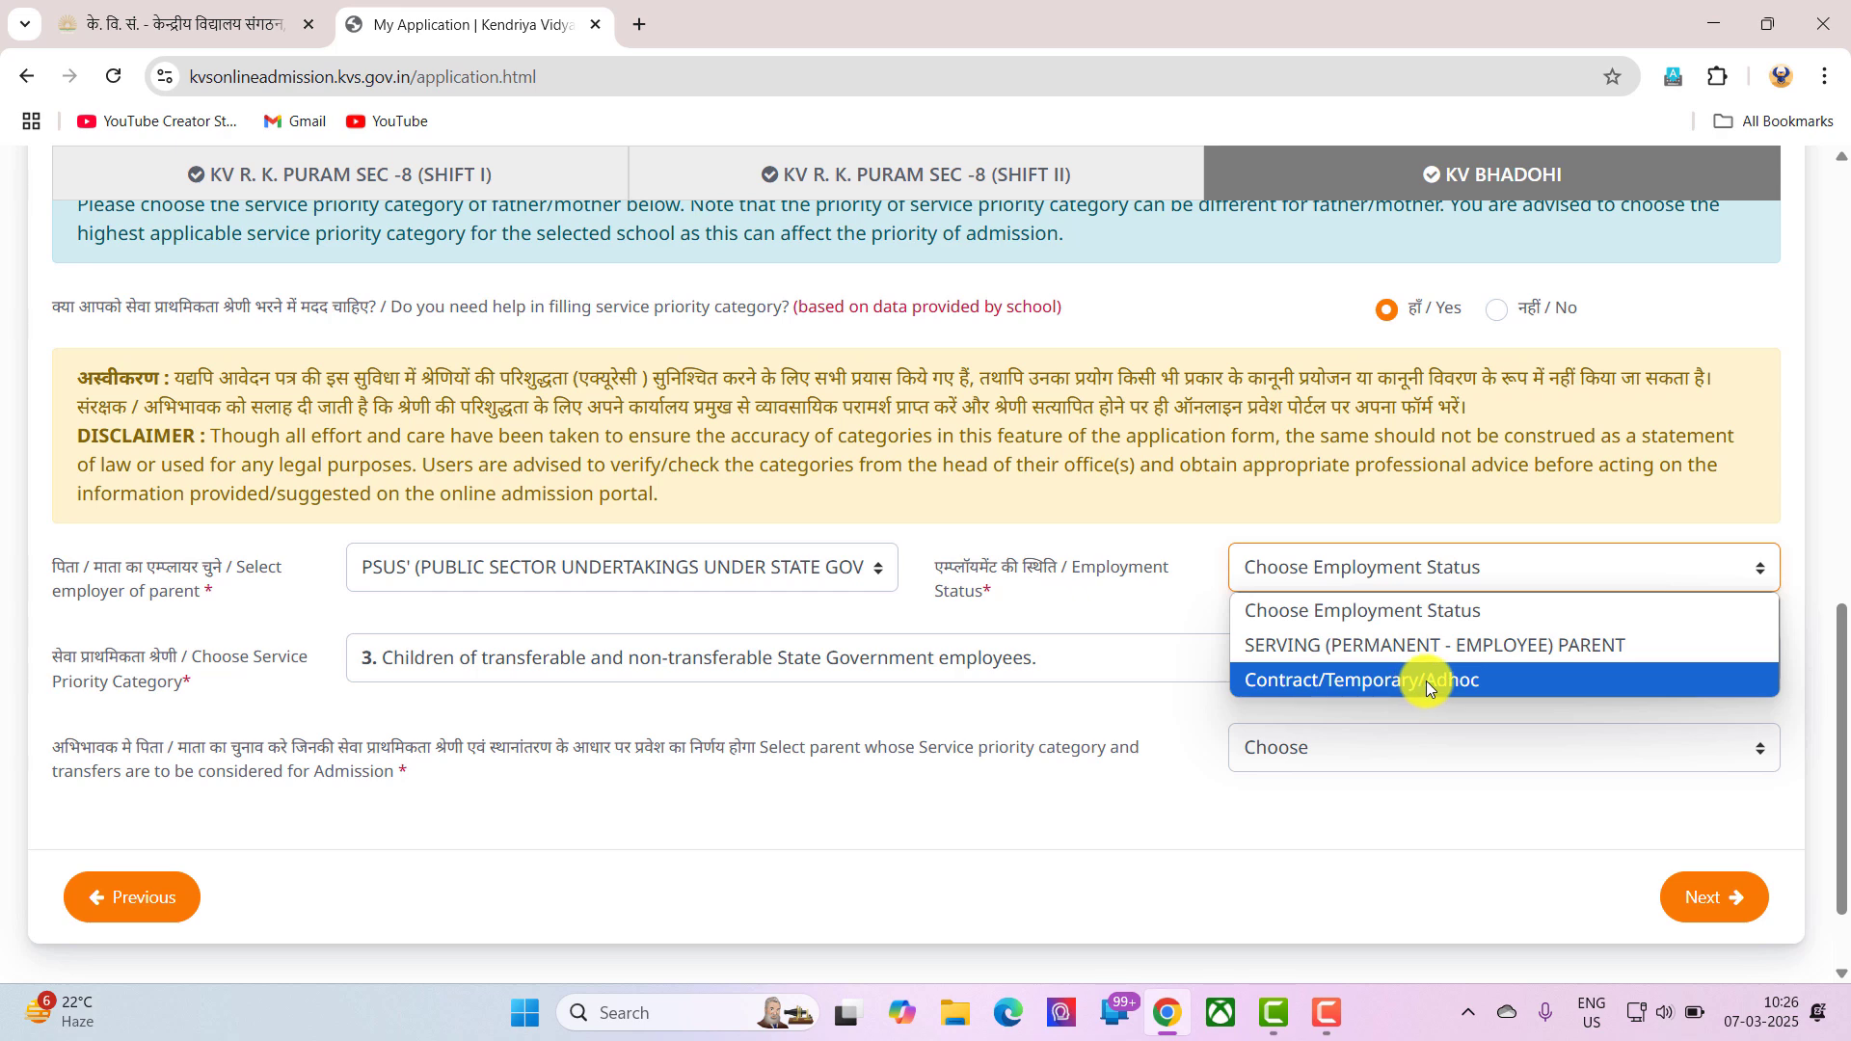
{"action": "left_click", "coordinate": [1426, 681]}
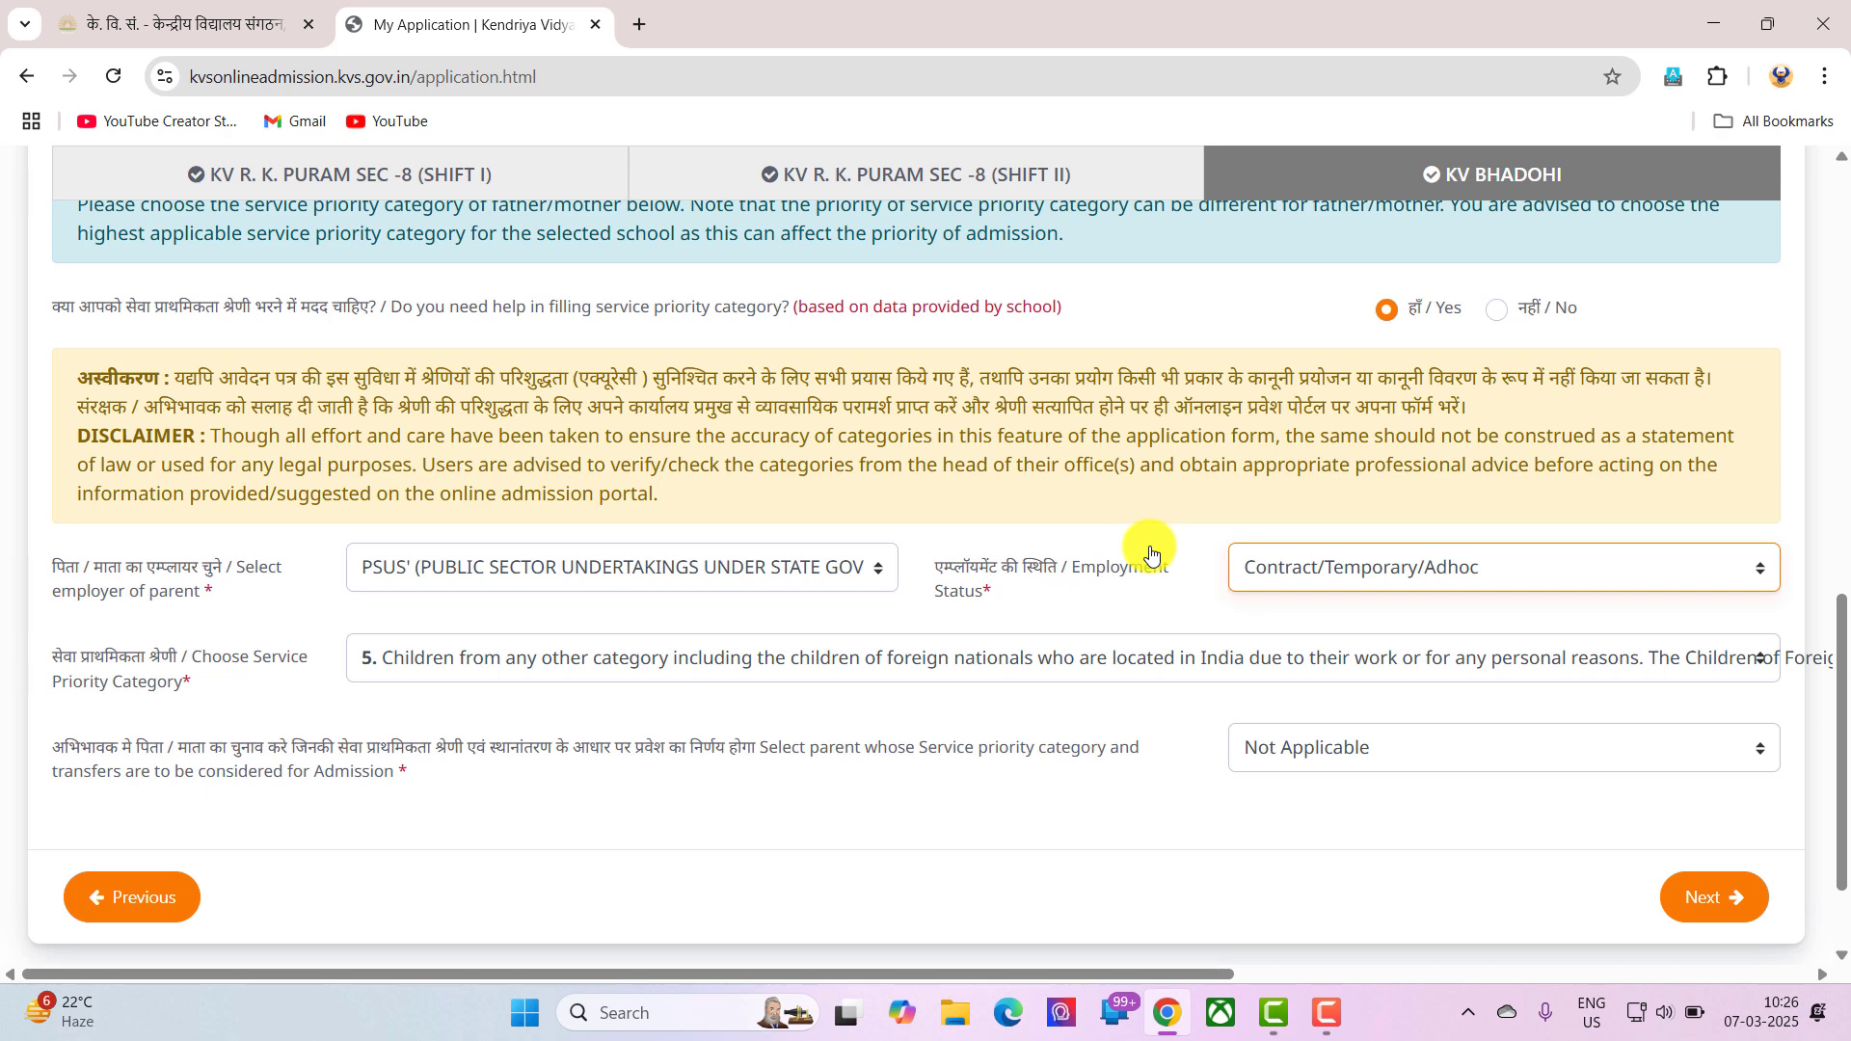
{"action": "left_click", "coordinate": [1321, 573]}
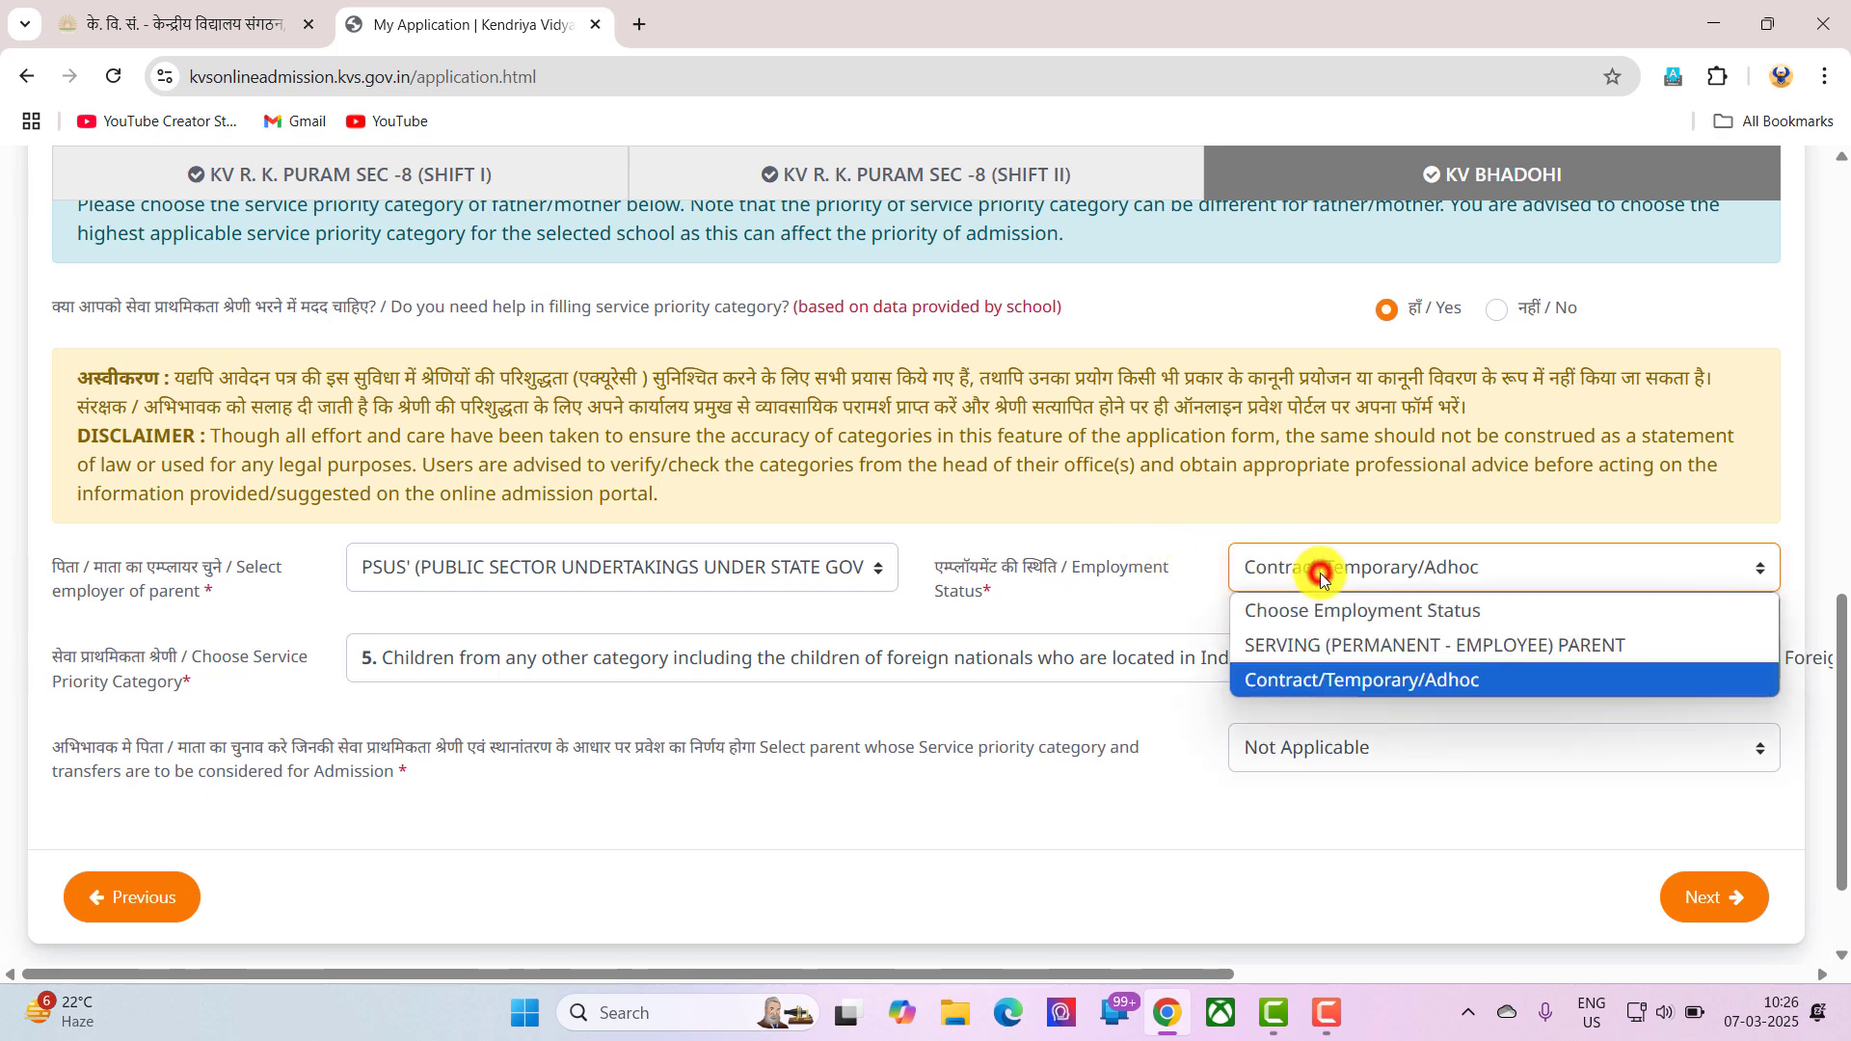
{"action": "left_click", "coordinate": [1343, 644]}
{"action": "scroll", "coordinate": [1342, 646], "scroll_direction": "down", "scroll_amount": 2}
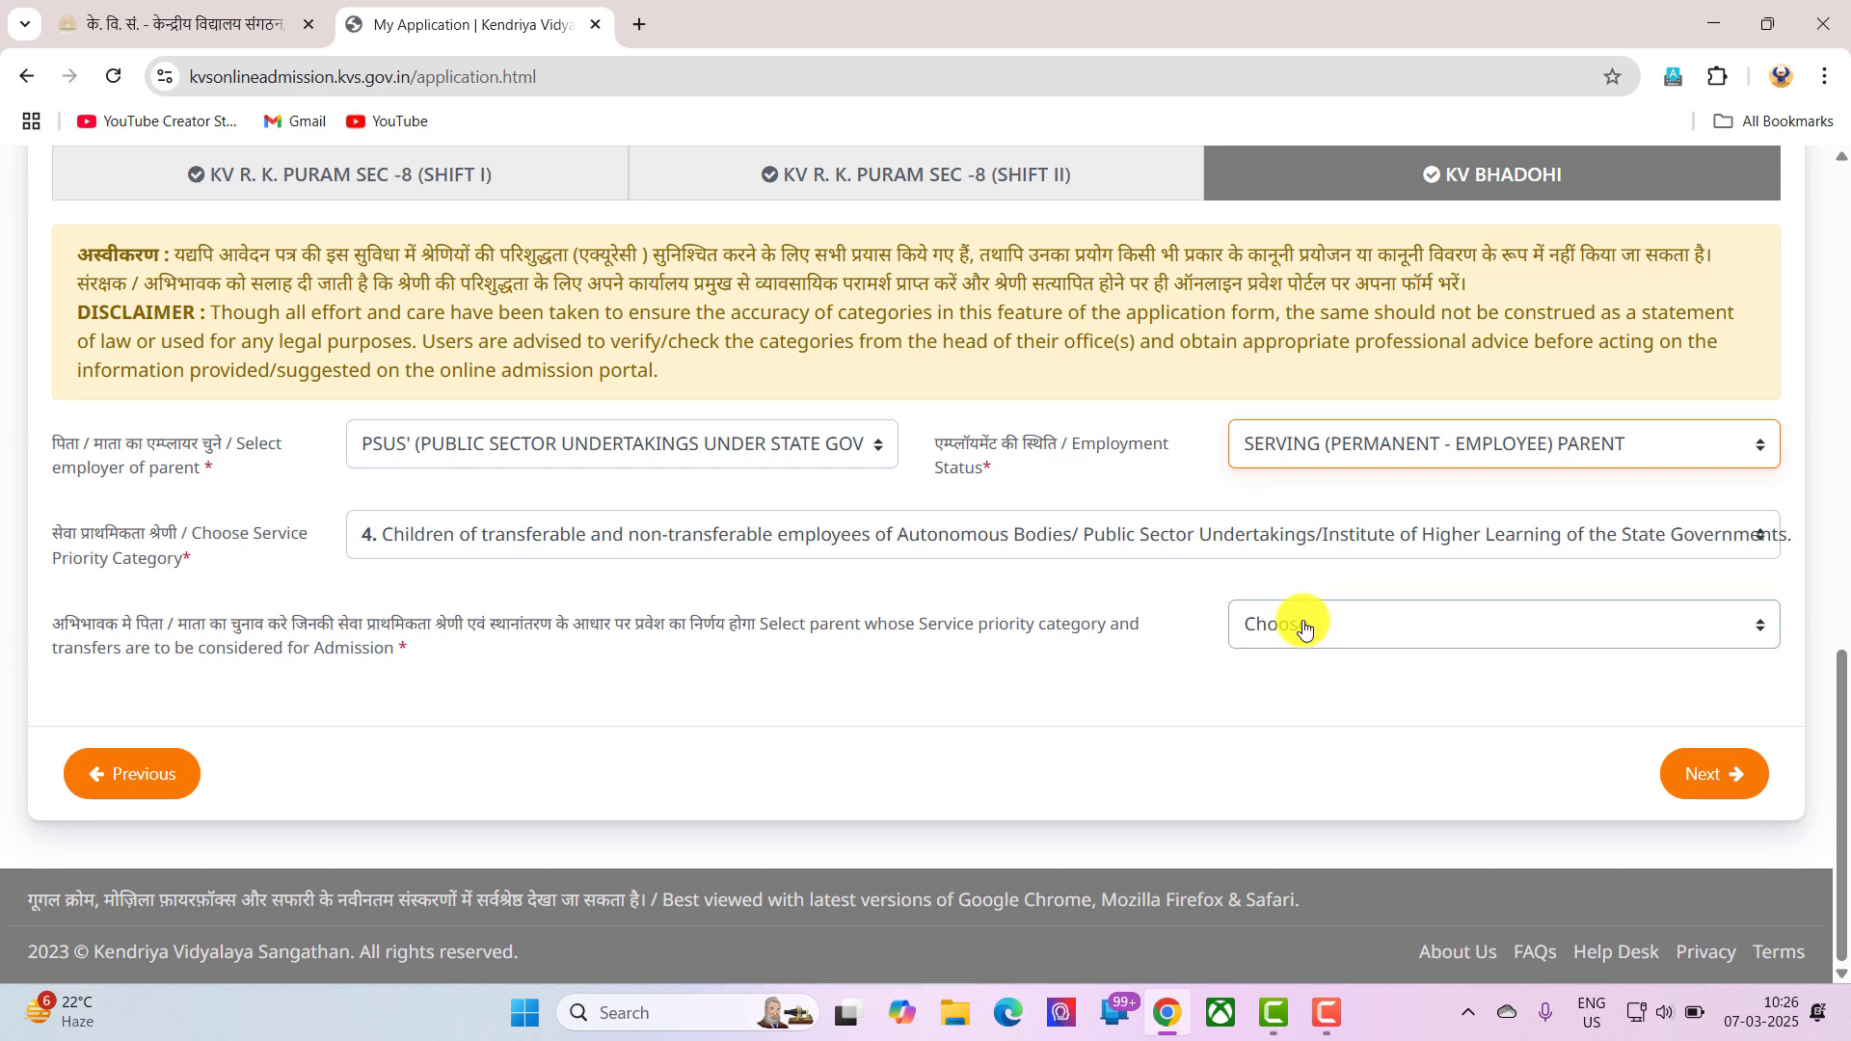
- Choose Father as the parent considered for admission and answer No / Not Applicable to transfer
{"action": "left_click", "coordinate": [1305, 629]}
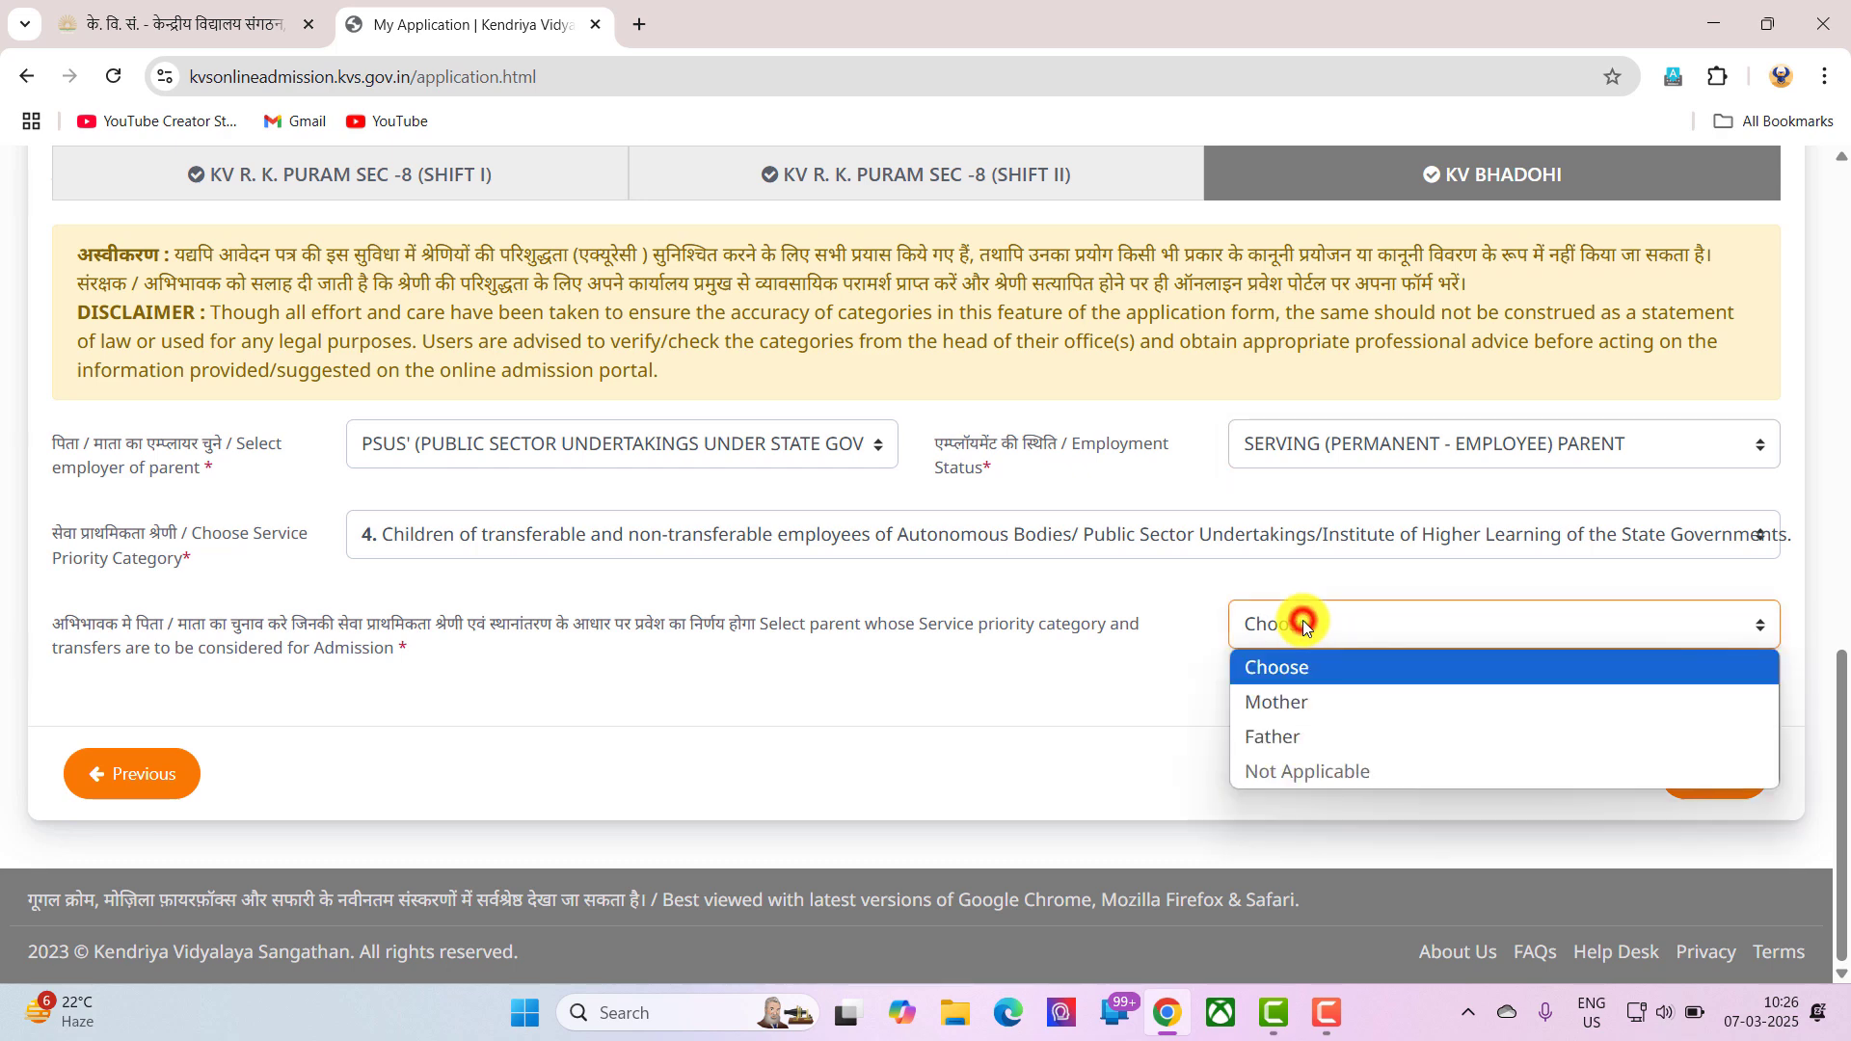
{"action": "left_click", "coordinate": [1276, 739]}
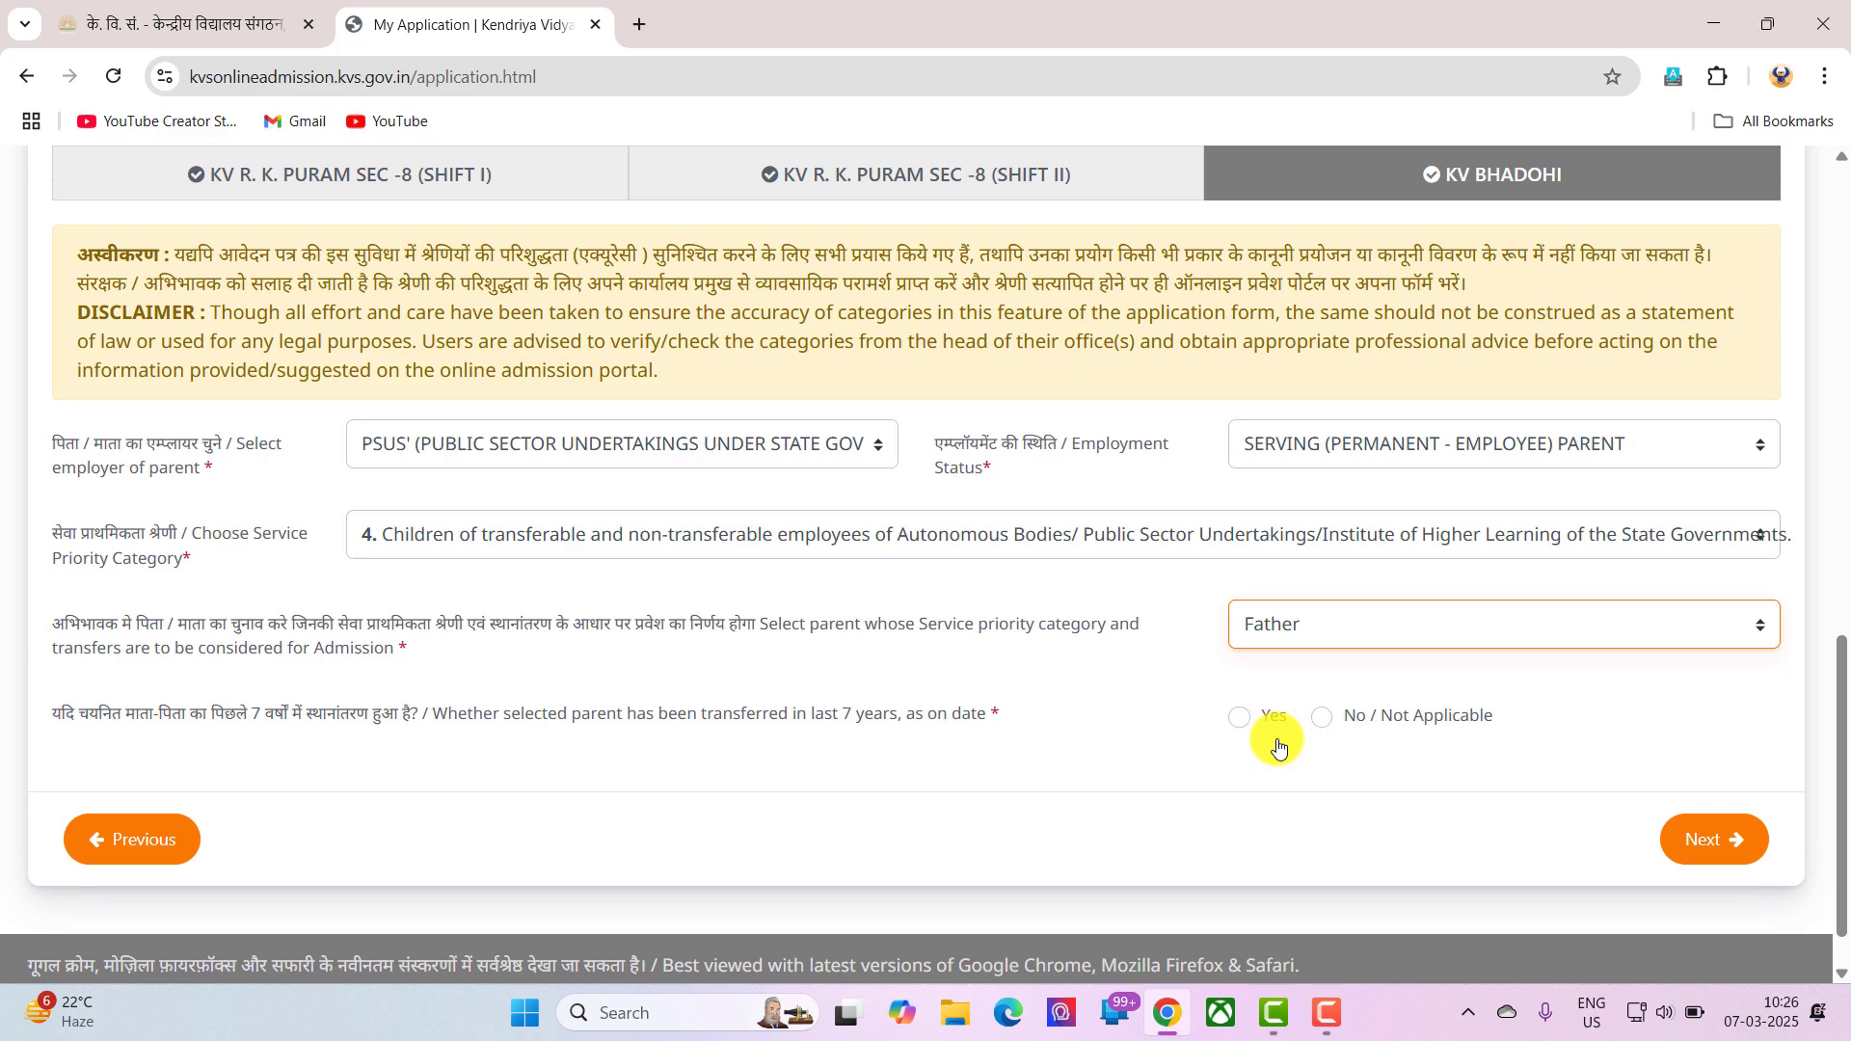
{"action": "left_click", "coordinate": [1235, 719]}
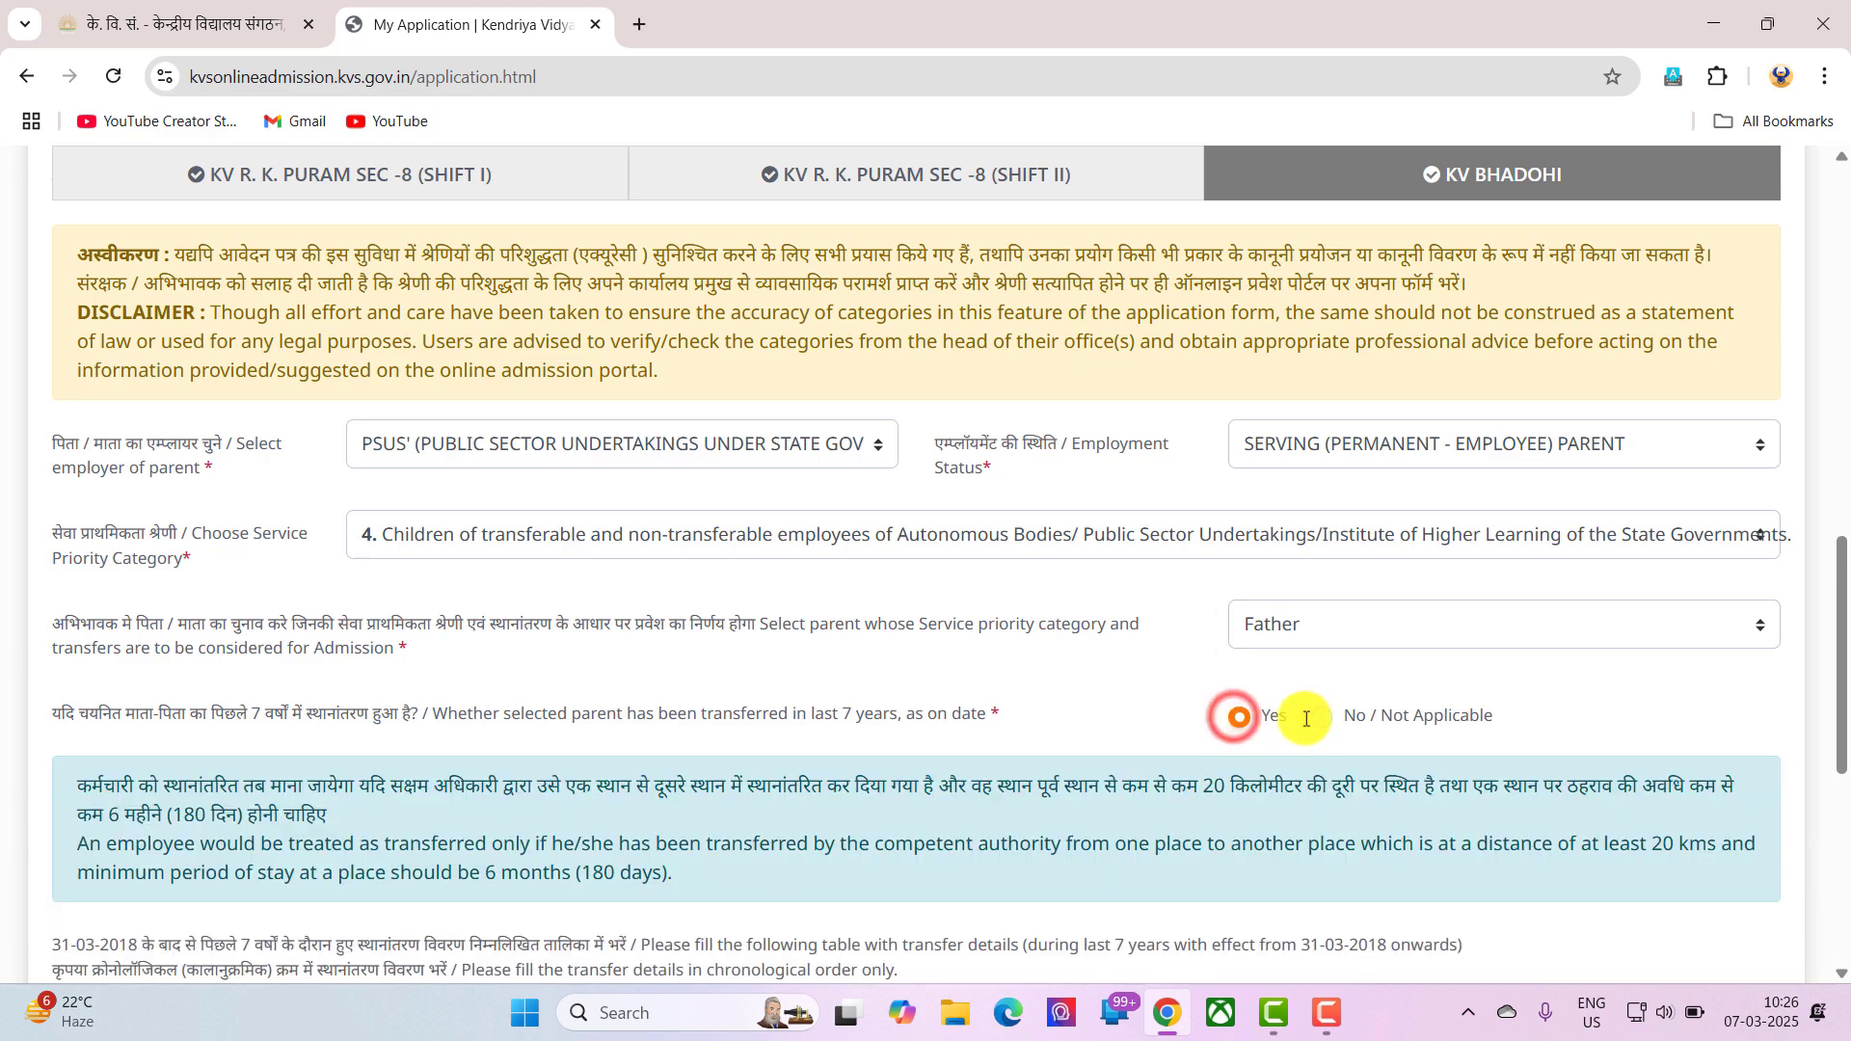
{"action": "left_click", "coordinate": [1322, 716]}
- Save the application and acknowledge the Done confirmation
{"action": "scroll", "coordinate": [1535, 766], "scroll_direction": "up", "scroll_amount": 10}
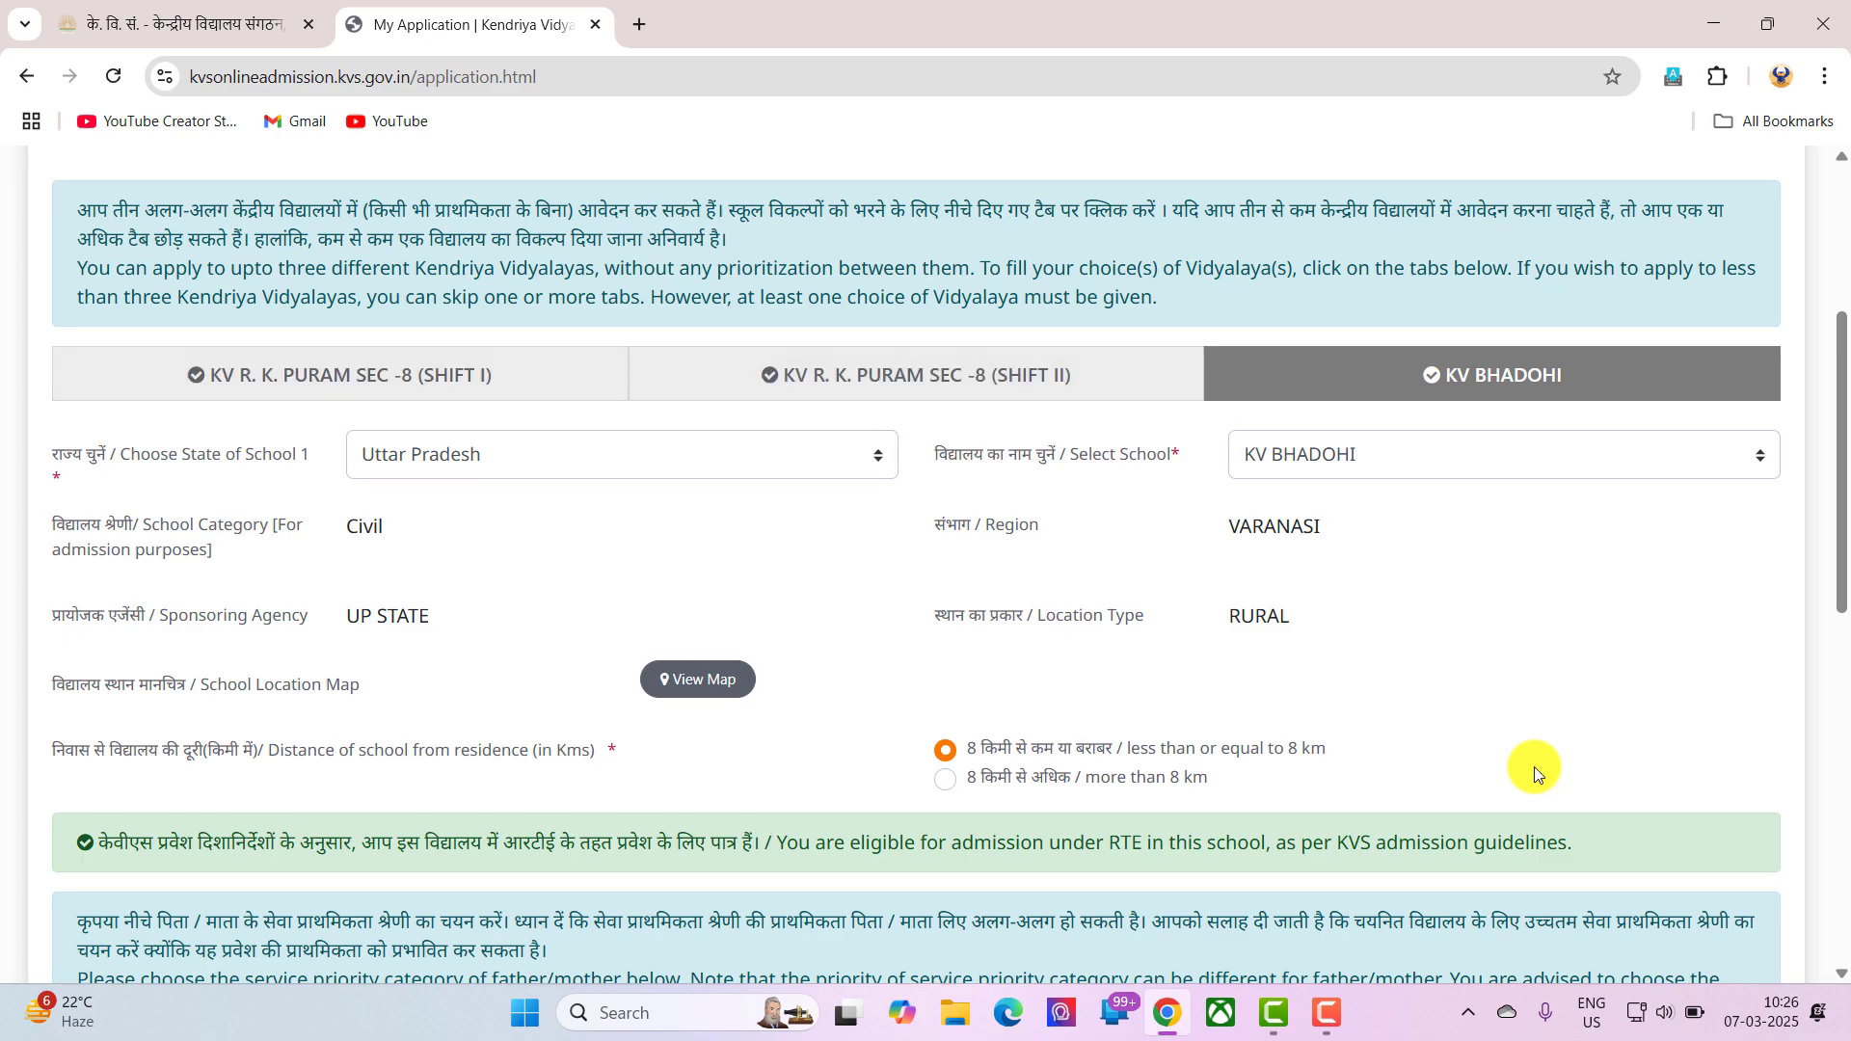
{"action": "scroll", "coordinate": [1535, 766], "scroll_direction": "down", "scroll_amount": 10}
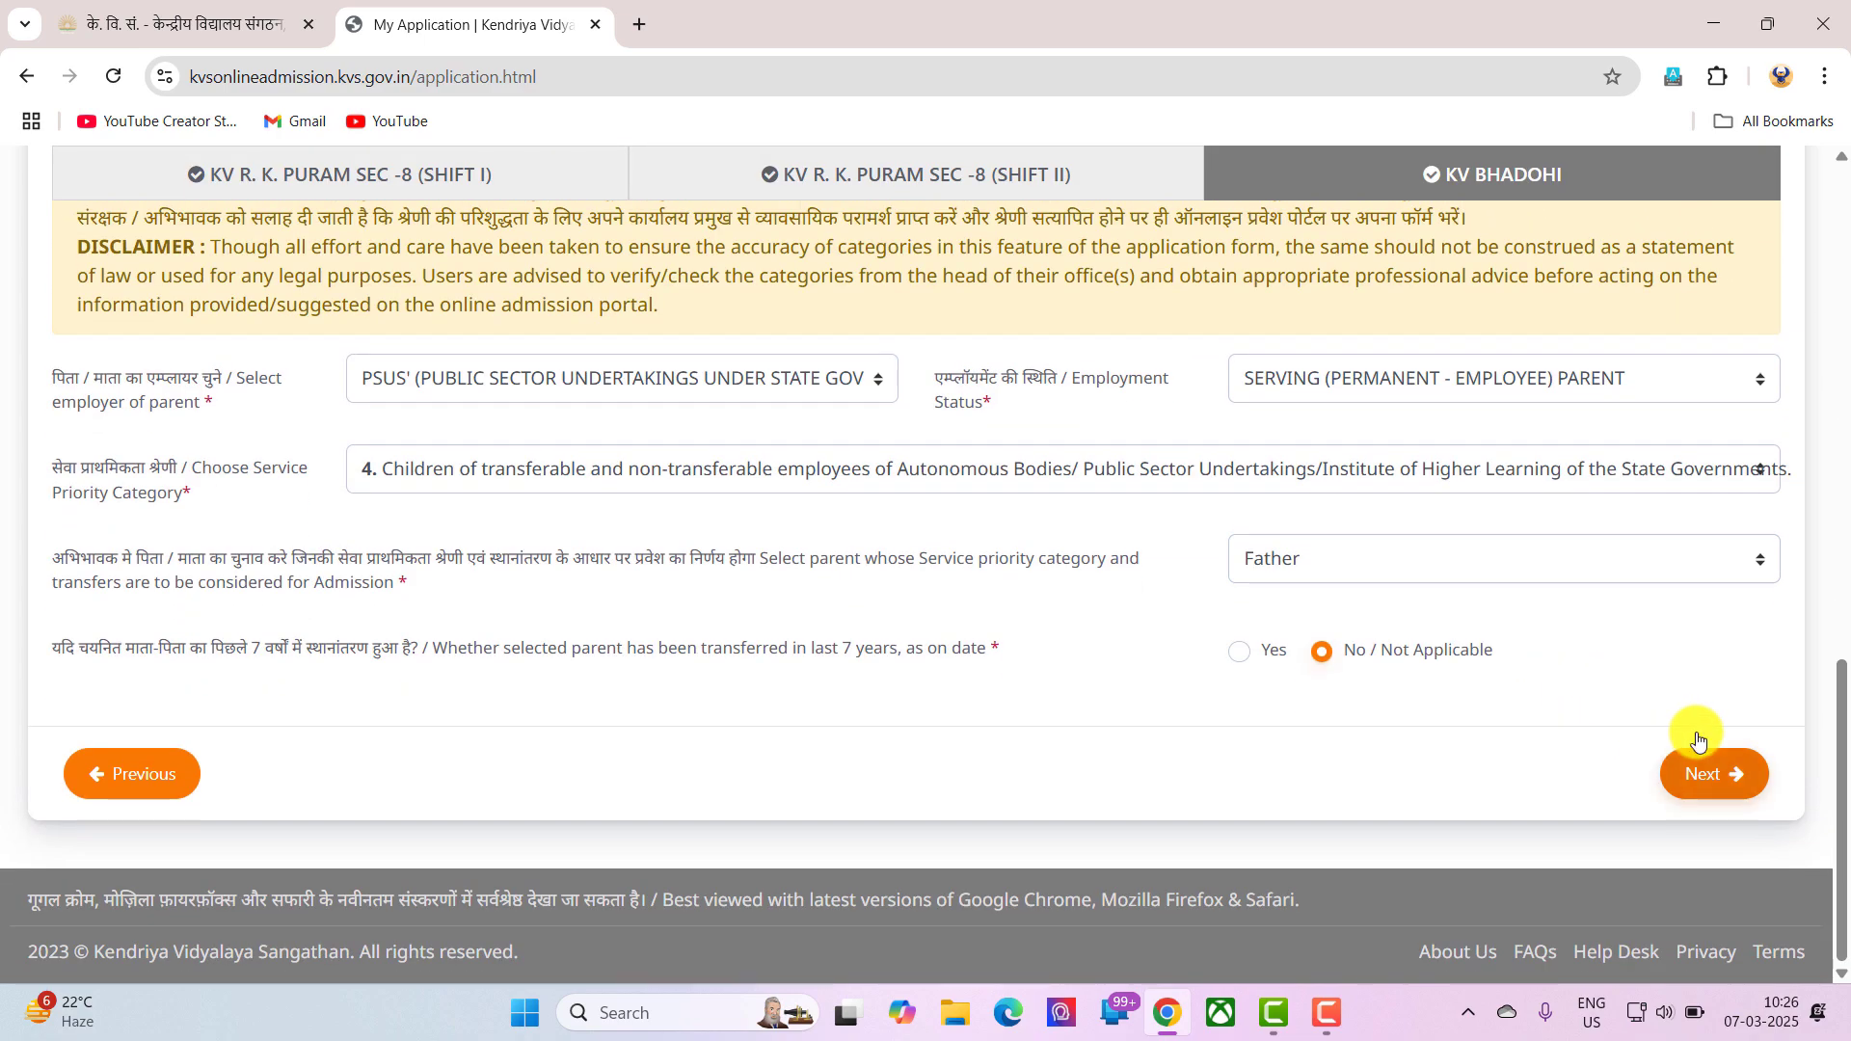
{"action": "scroll", "coordinate": [1698, 733], "scroll_direction": "up", "scroll_amount": 2}
{"action": "scroll", "coordinate": [1697, 739], "scroll_direction": "up", "scroll_amount": 4}
{"action": "left_click", "coordinate": [1698, 410]}
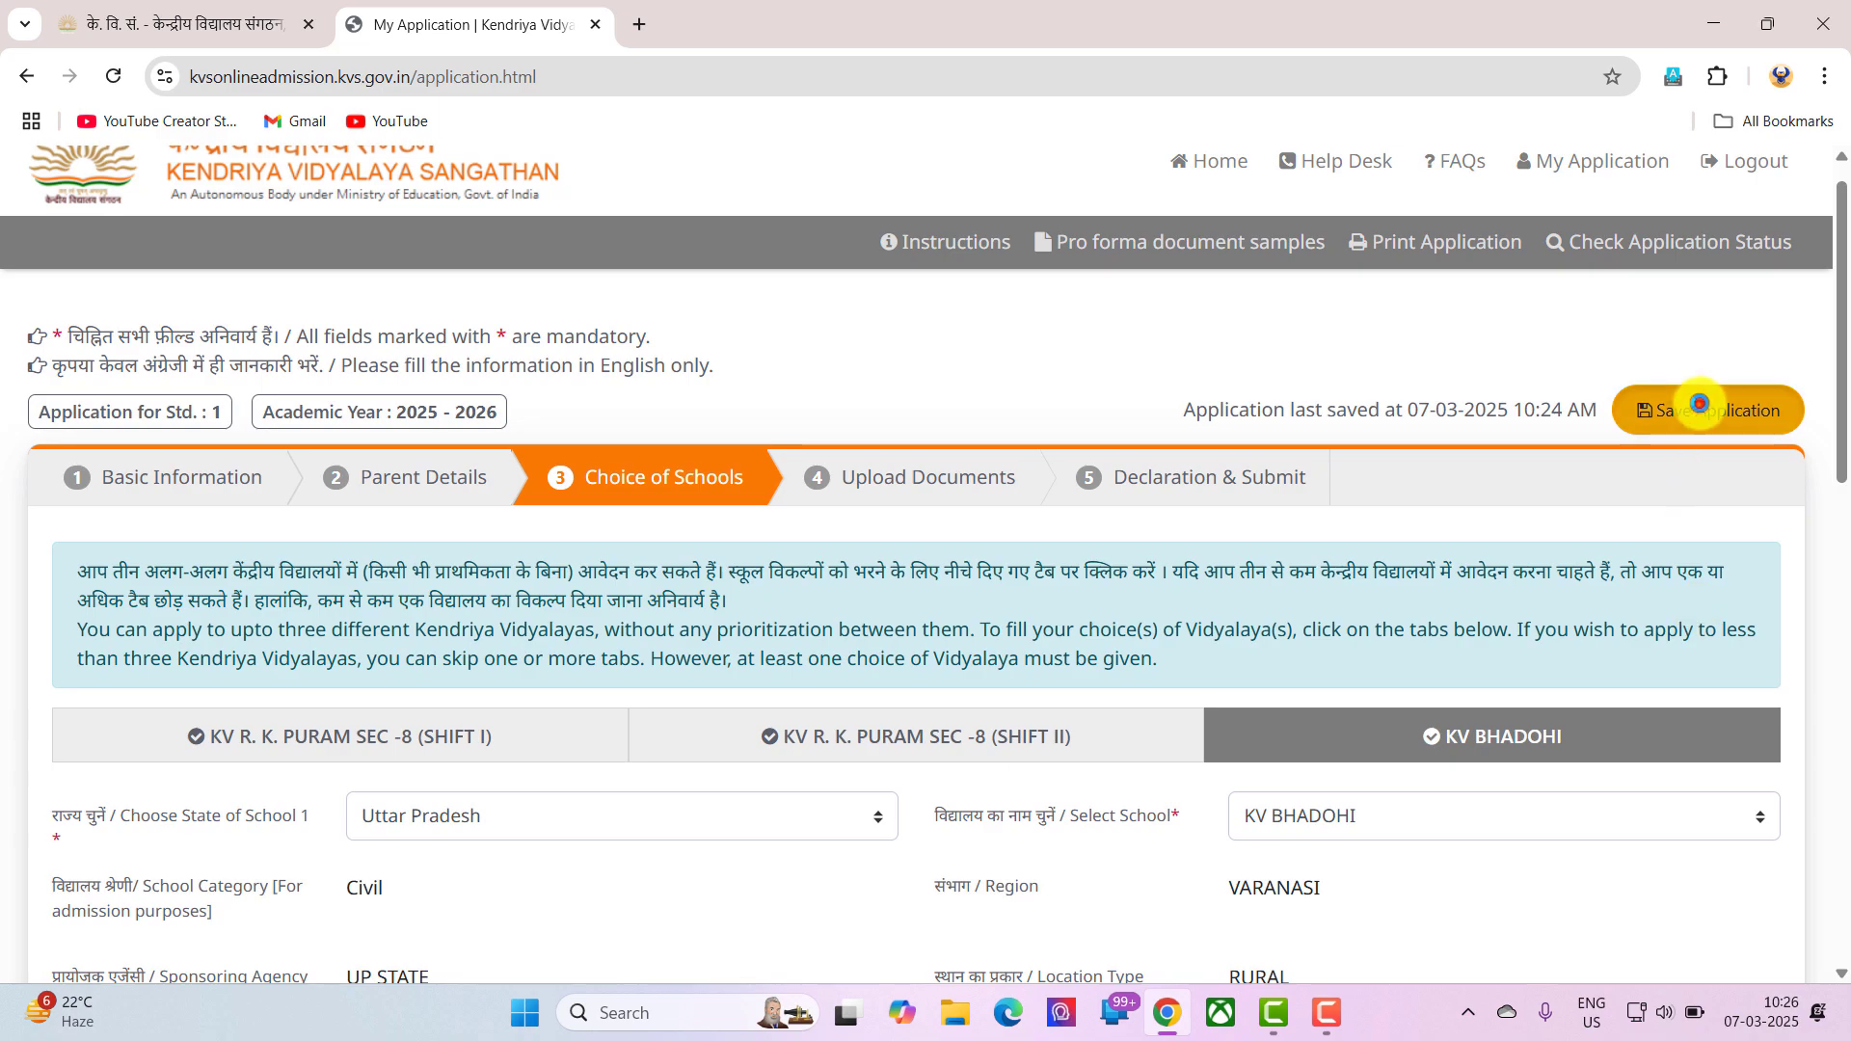
{"action": "left_click", "coordinate": [902, 810]}
- Go from the Choice of Schools form to step 4, Upload Documents
{"action": "scroll", "coordinate": [900, 808], "scroll_direction": "down", "scroll_amount": 10}
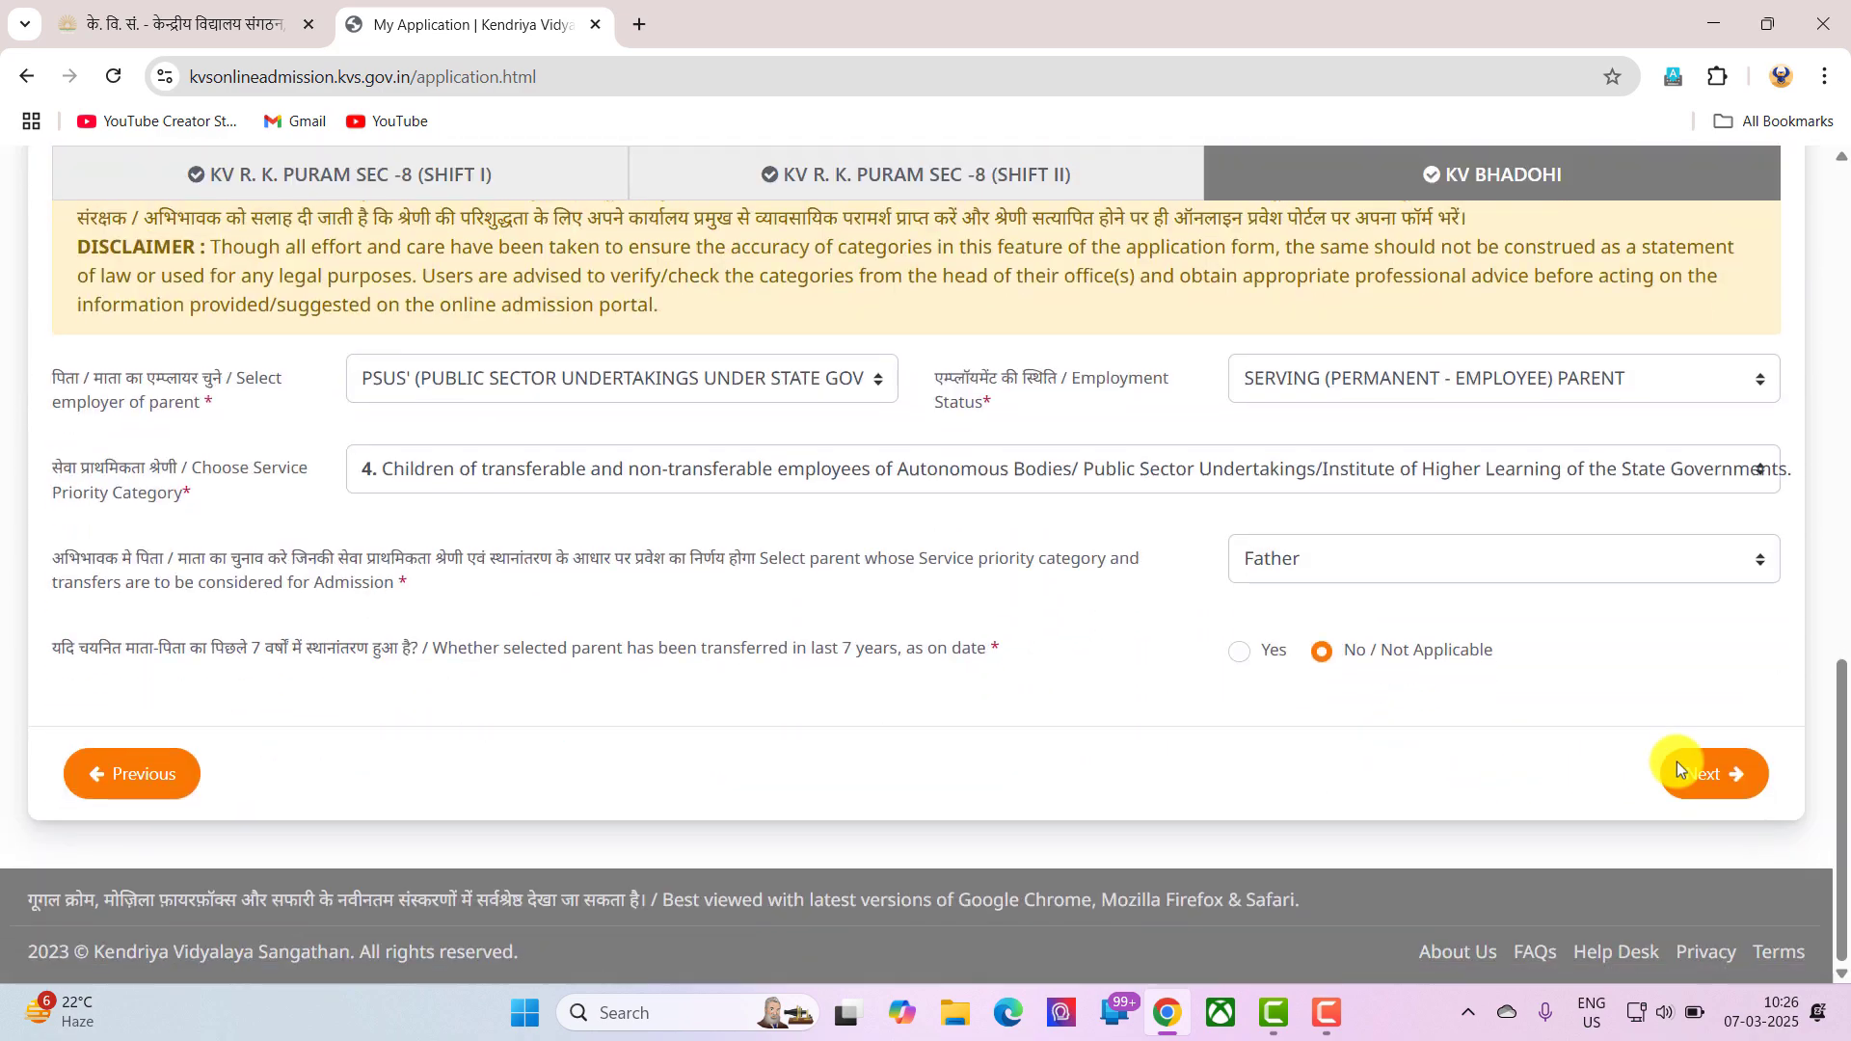
{"action": "left_click", "coordinate": [1678, 769]}
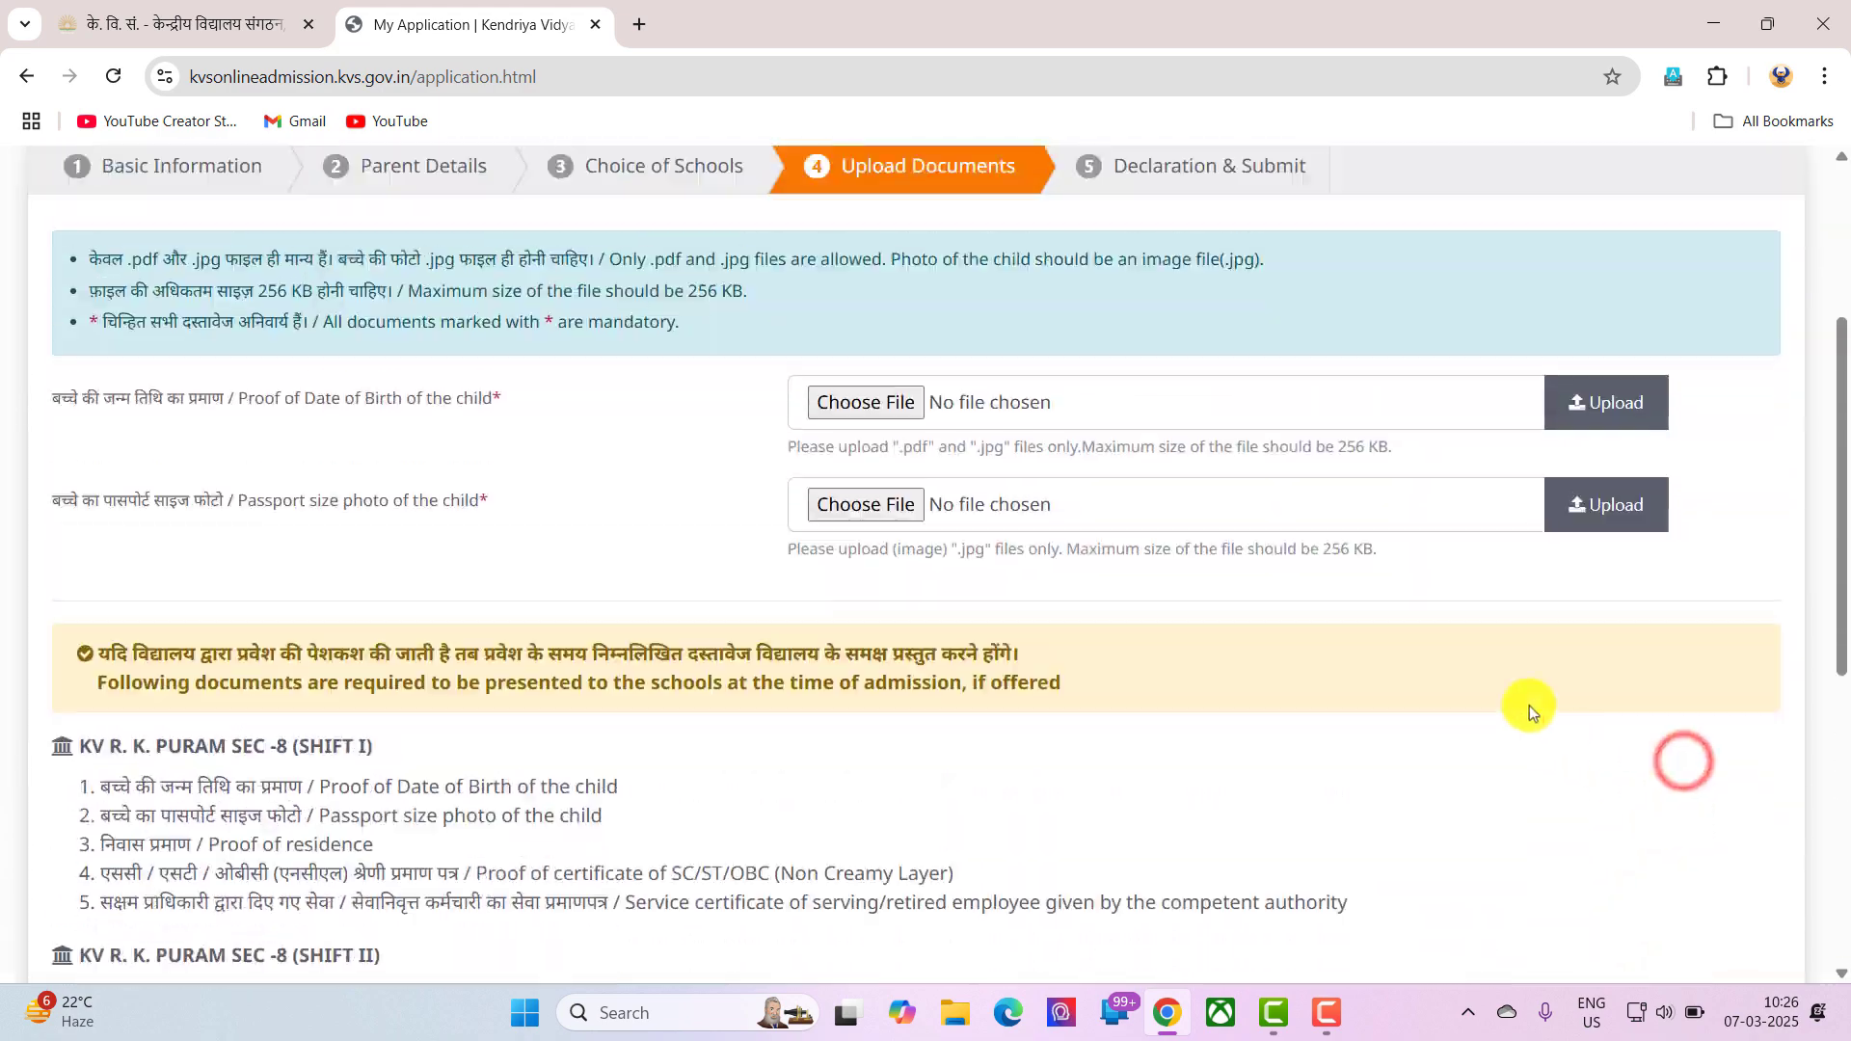
{"action": "scroll", "coordinate": [591, 369], "scroll_direction": "up", "scroll_amount": 1}
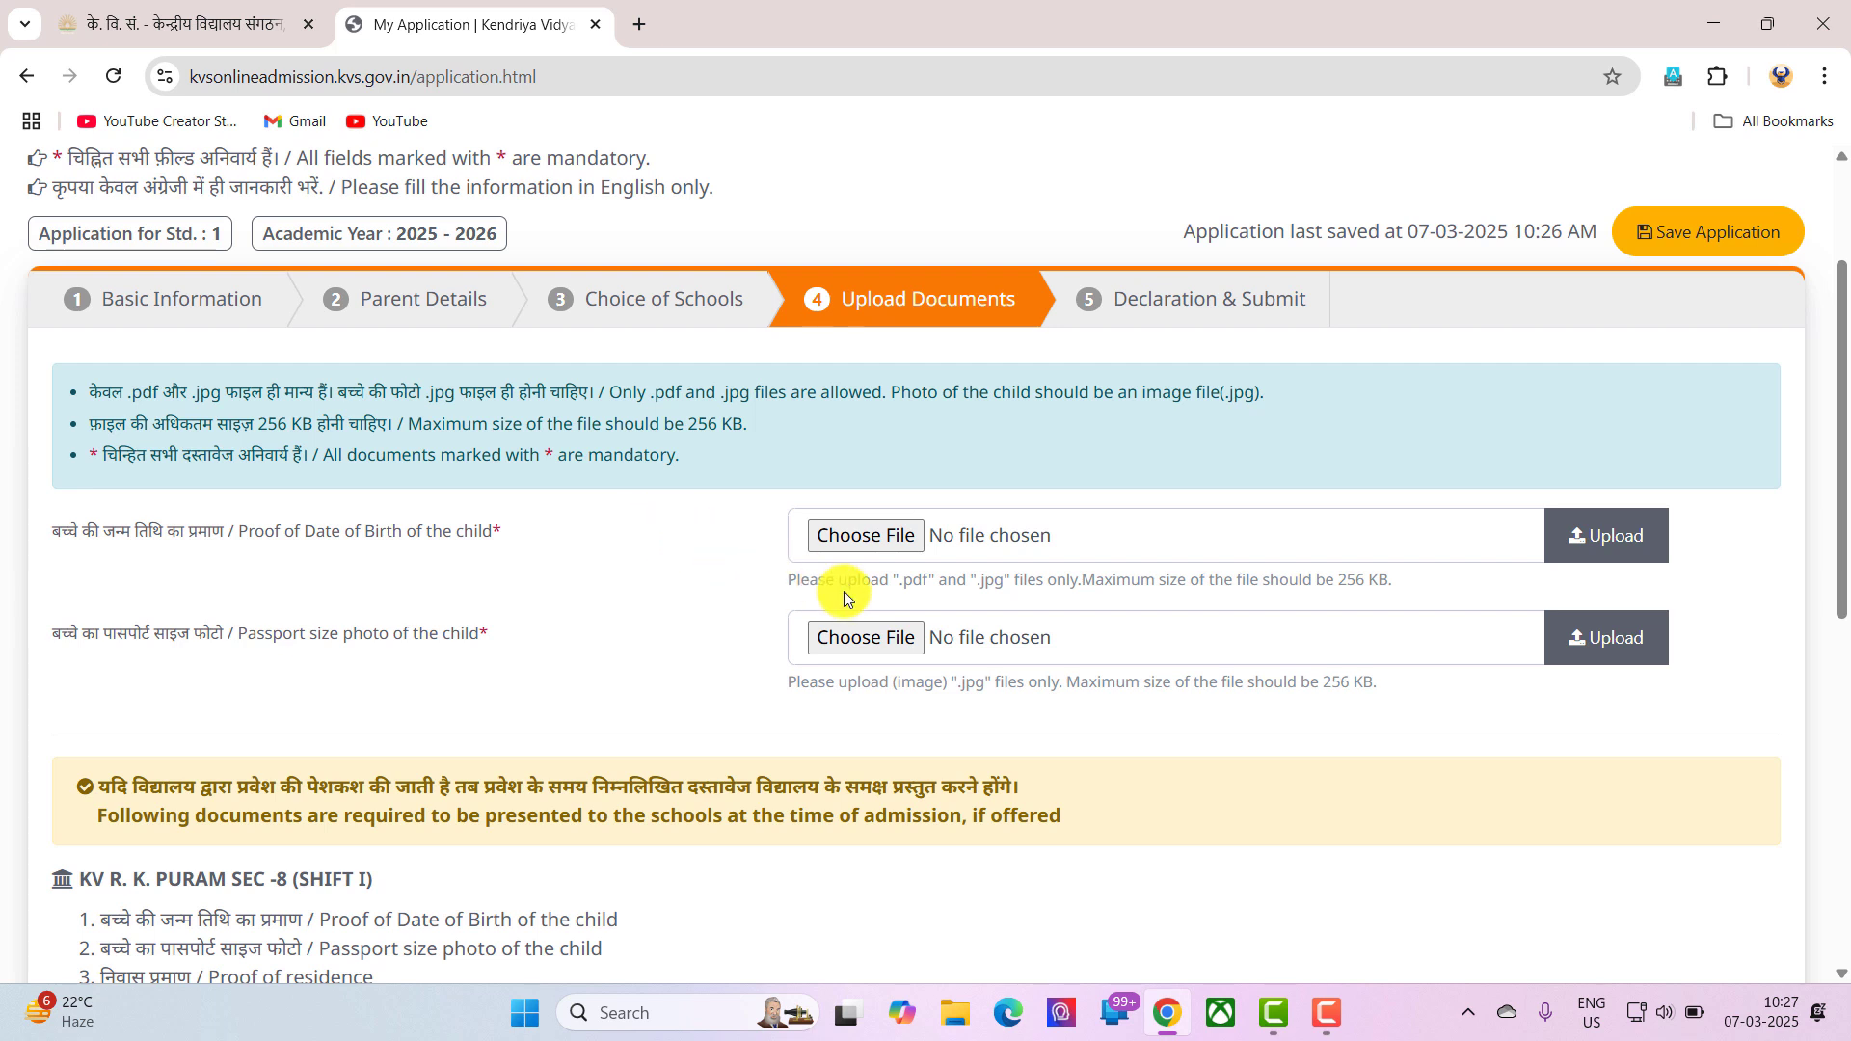
- Attach the 5.03.58 AM WhatsApp image from Downloads as the child's birth-date proof
{"action": "left_click", "coordinate": [892, 536]}
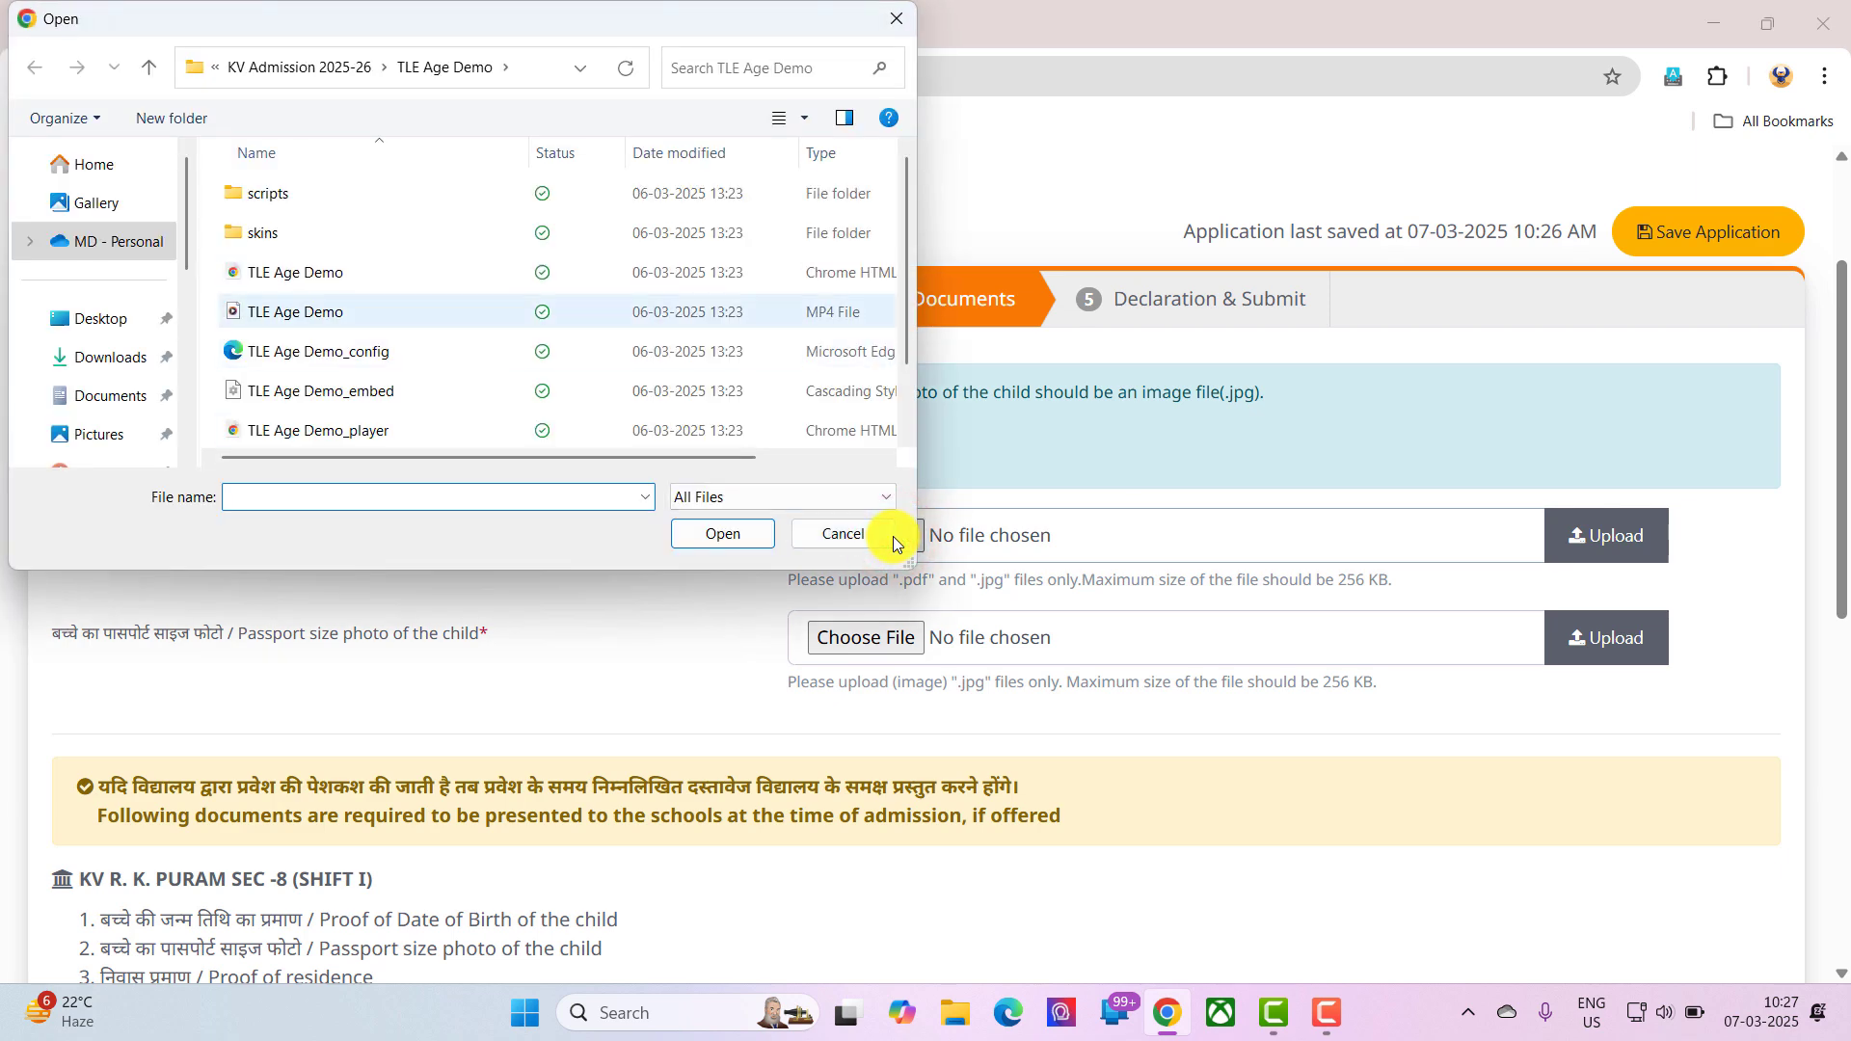
{"action": "scroll", "coordinate": [333, 313], "scroll_direction": "down", "scroll_amount": 1}
{"action": "left_click", "coordinate": [783, 118]}
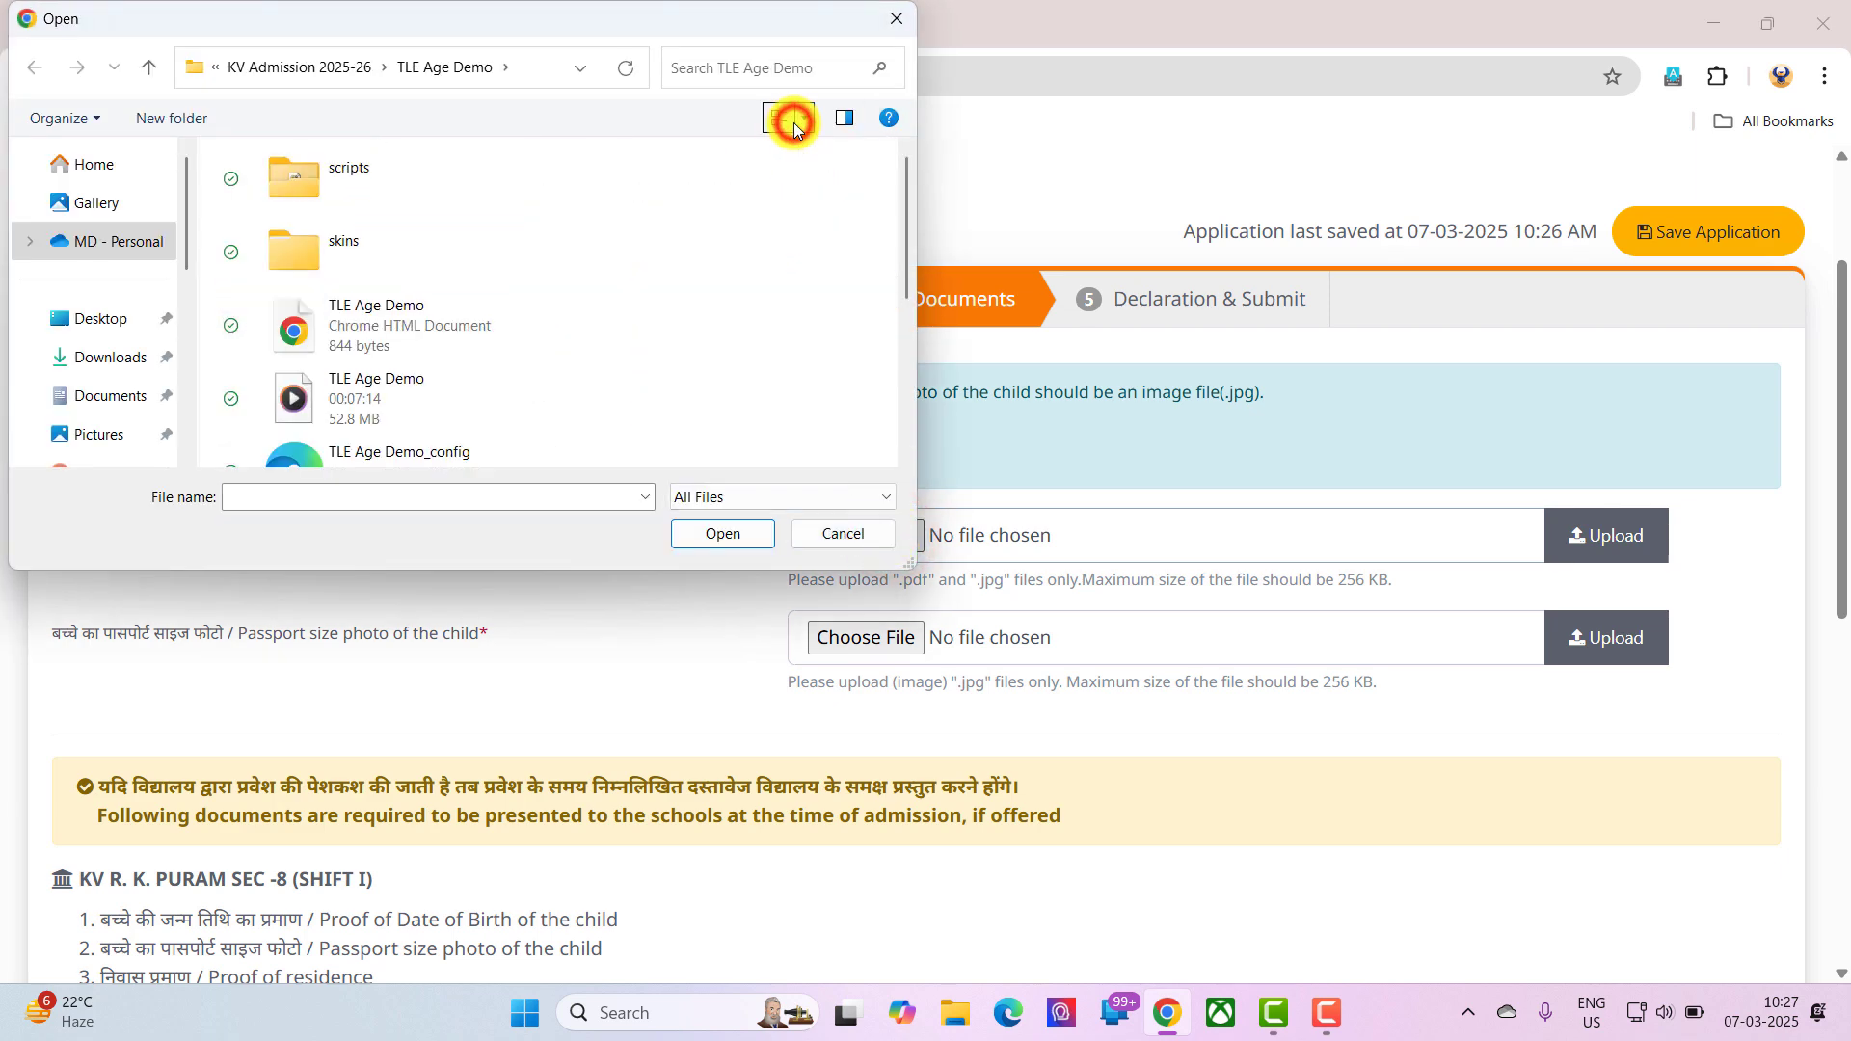
{"action": "left_click", "coordinate": [121, 357]}
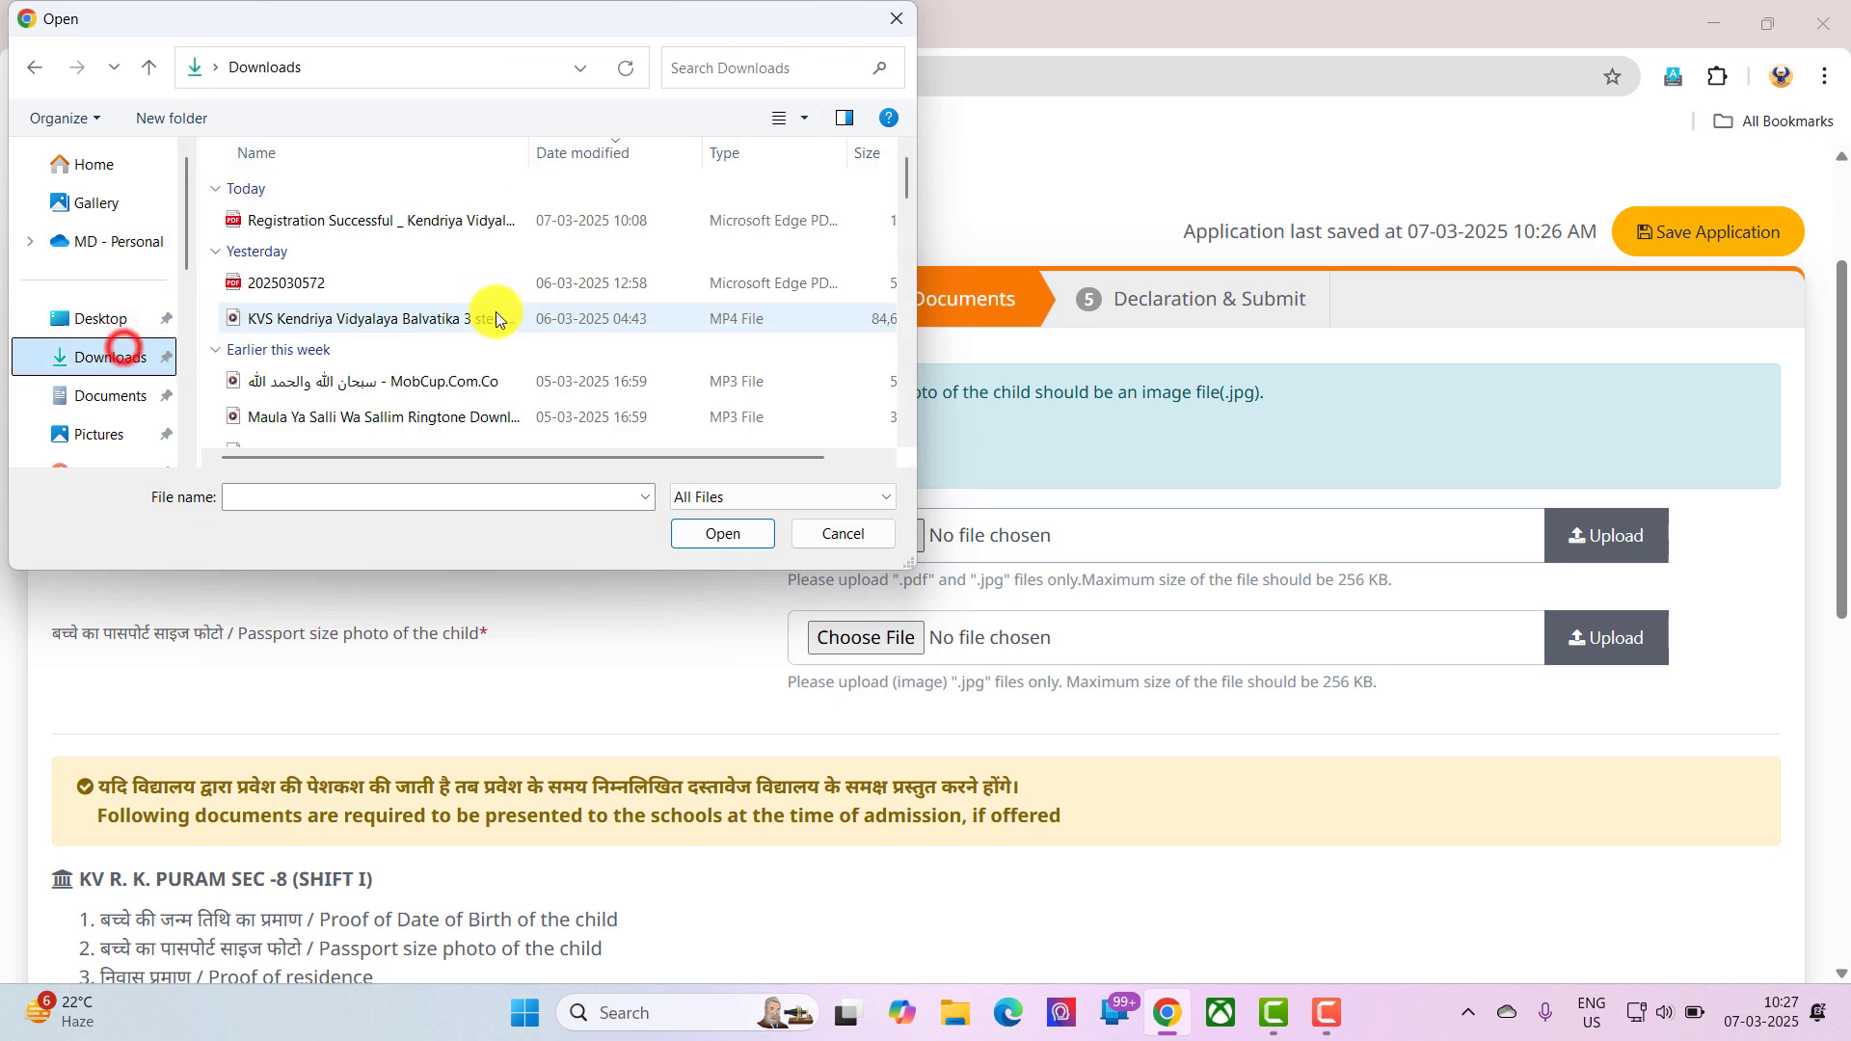
{"action": "left_click", "coordinate": [783, 117]}
{"action": "scroll", "coordinate": [691, 253], "scroll_direction": "down", "scroll_amount": 10}
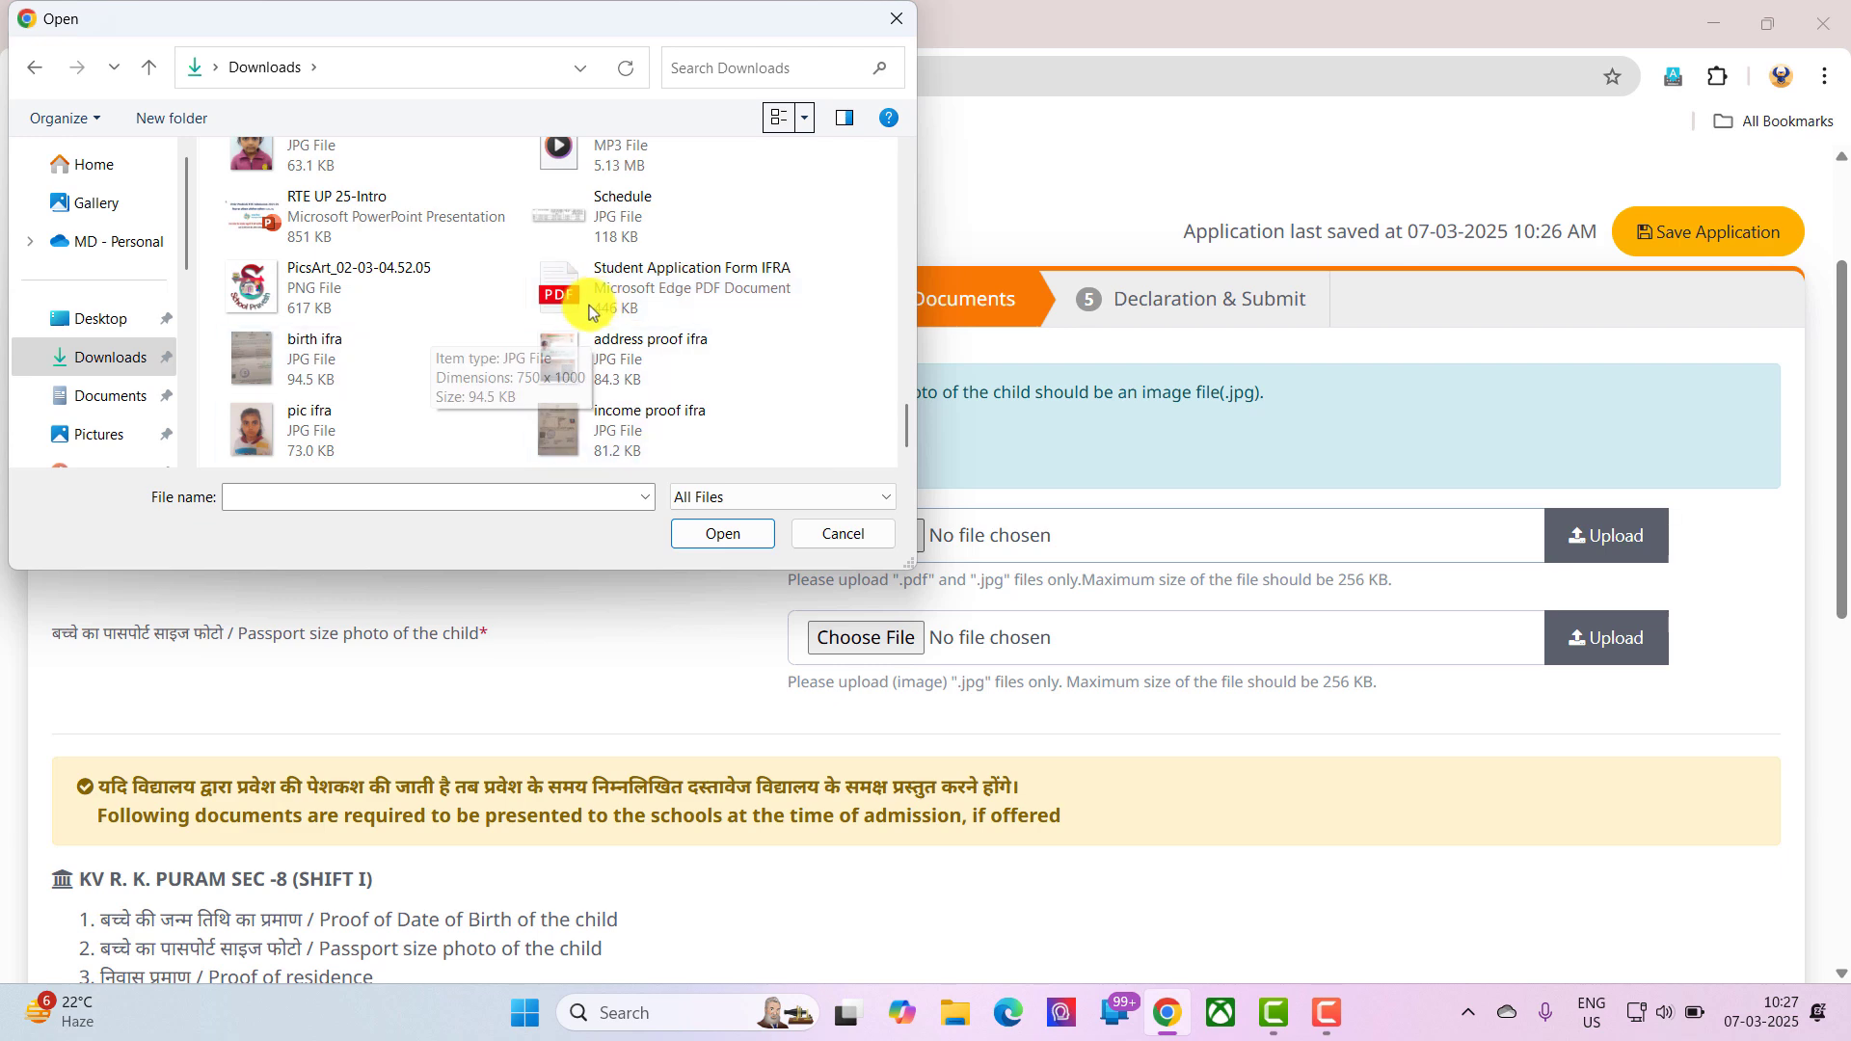
{"action": "scroll", "coordinate": [515, 345], "scroll_direction": "up", "scroll_amount": 5}
{"action": "scroll", "coordinate": [515, 343], "scroll_direction": "up", "scroll_amount": 5}
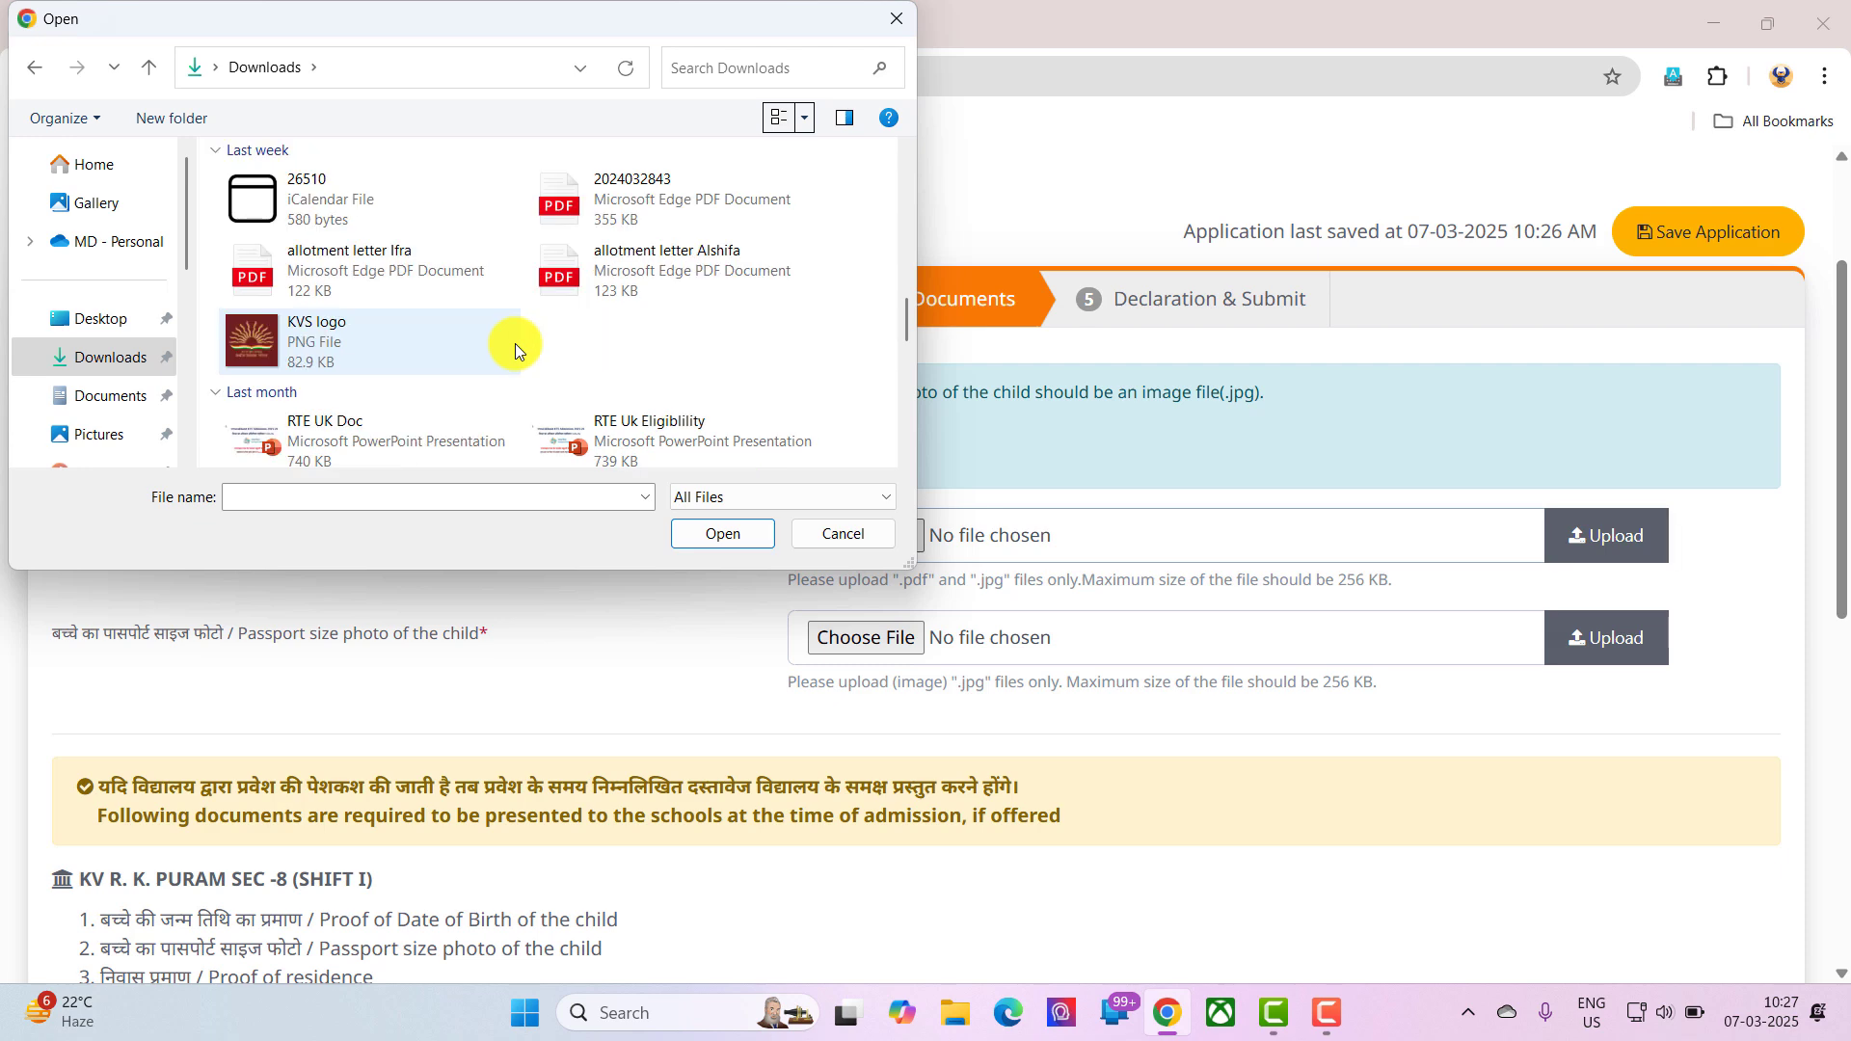
{"action": "left_click", "coordinate": [577, 447]}
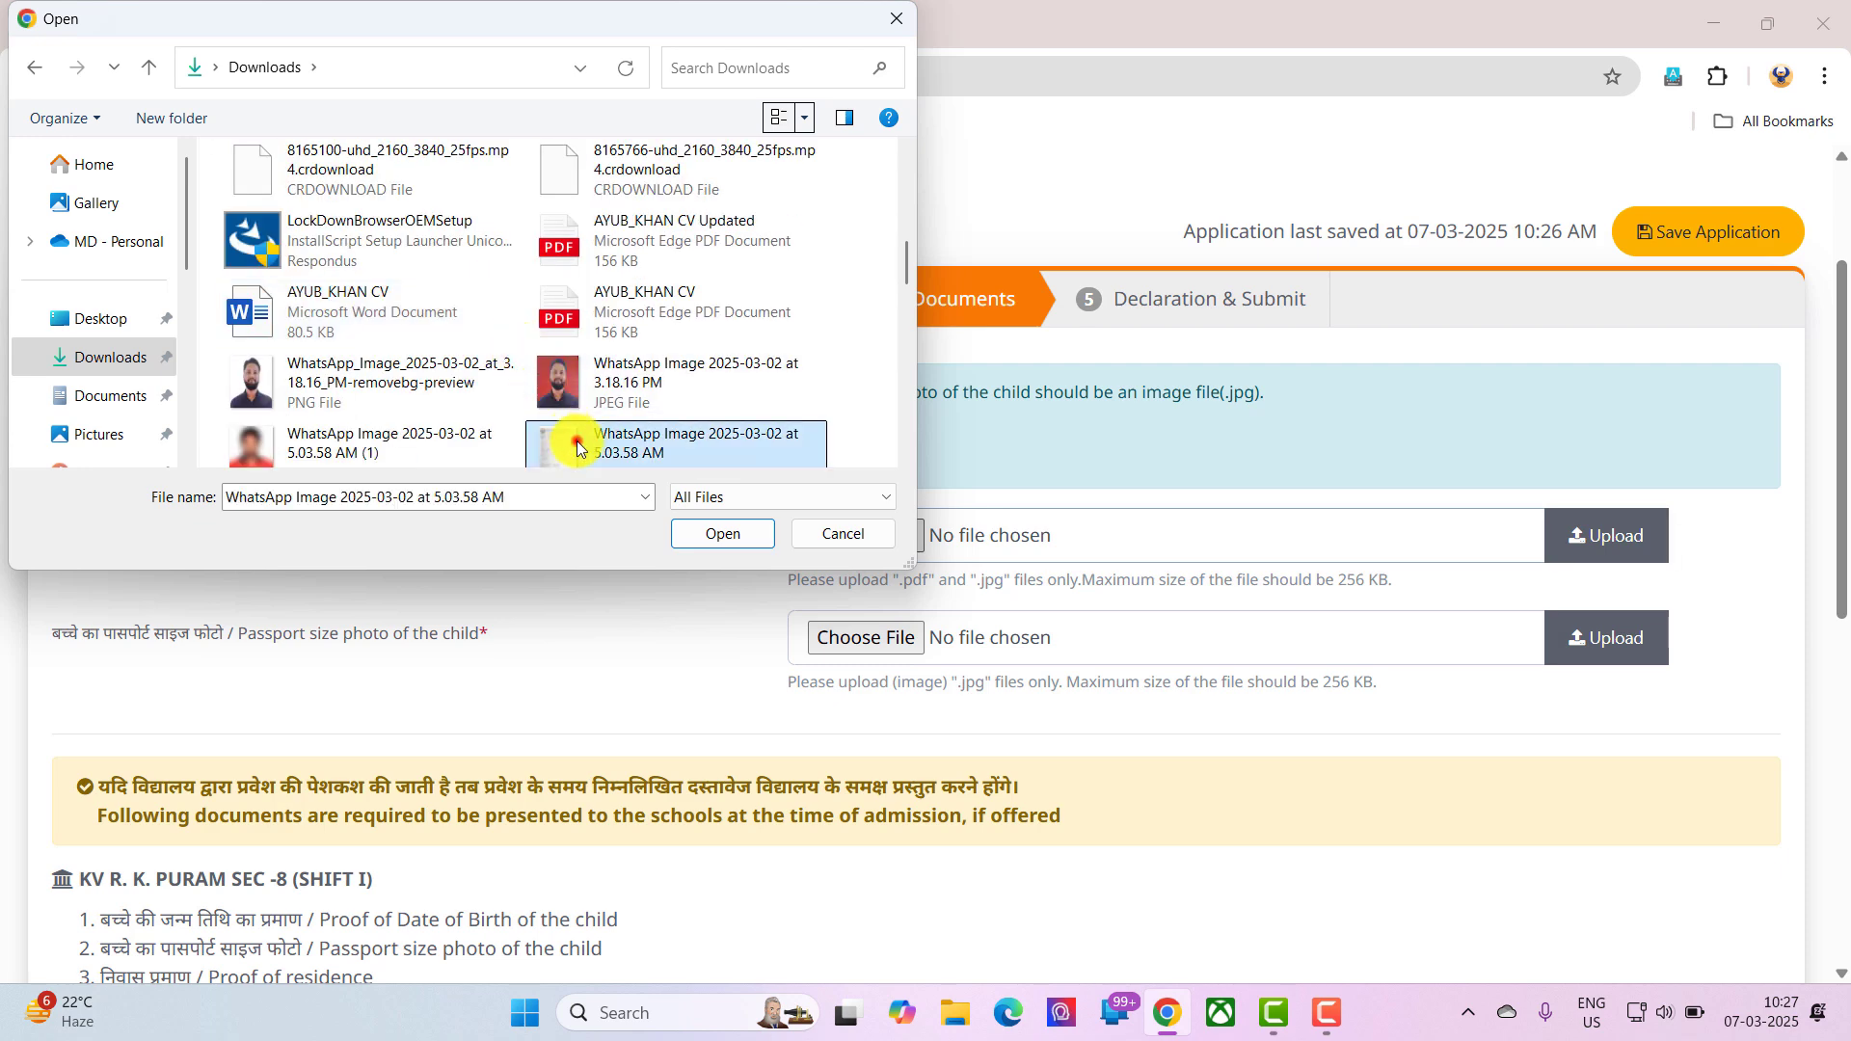
{"action": "left_click", "coordinate": [725, 533]}
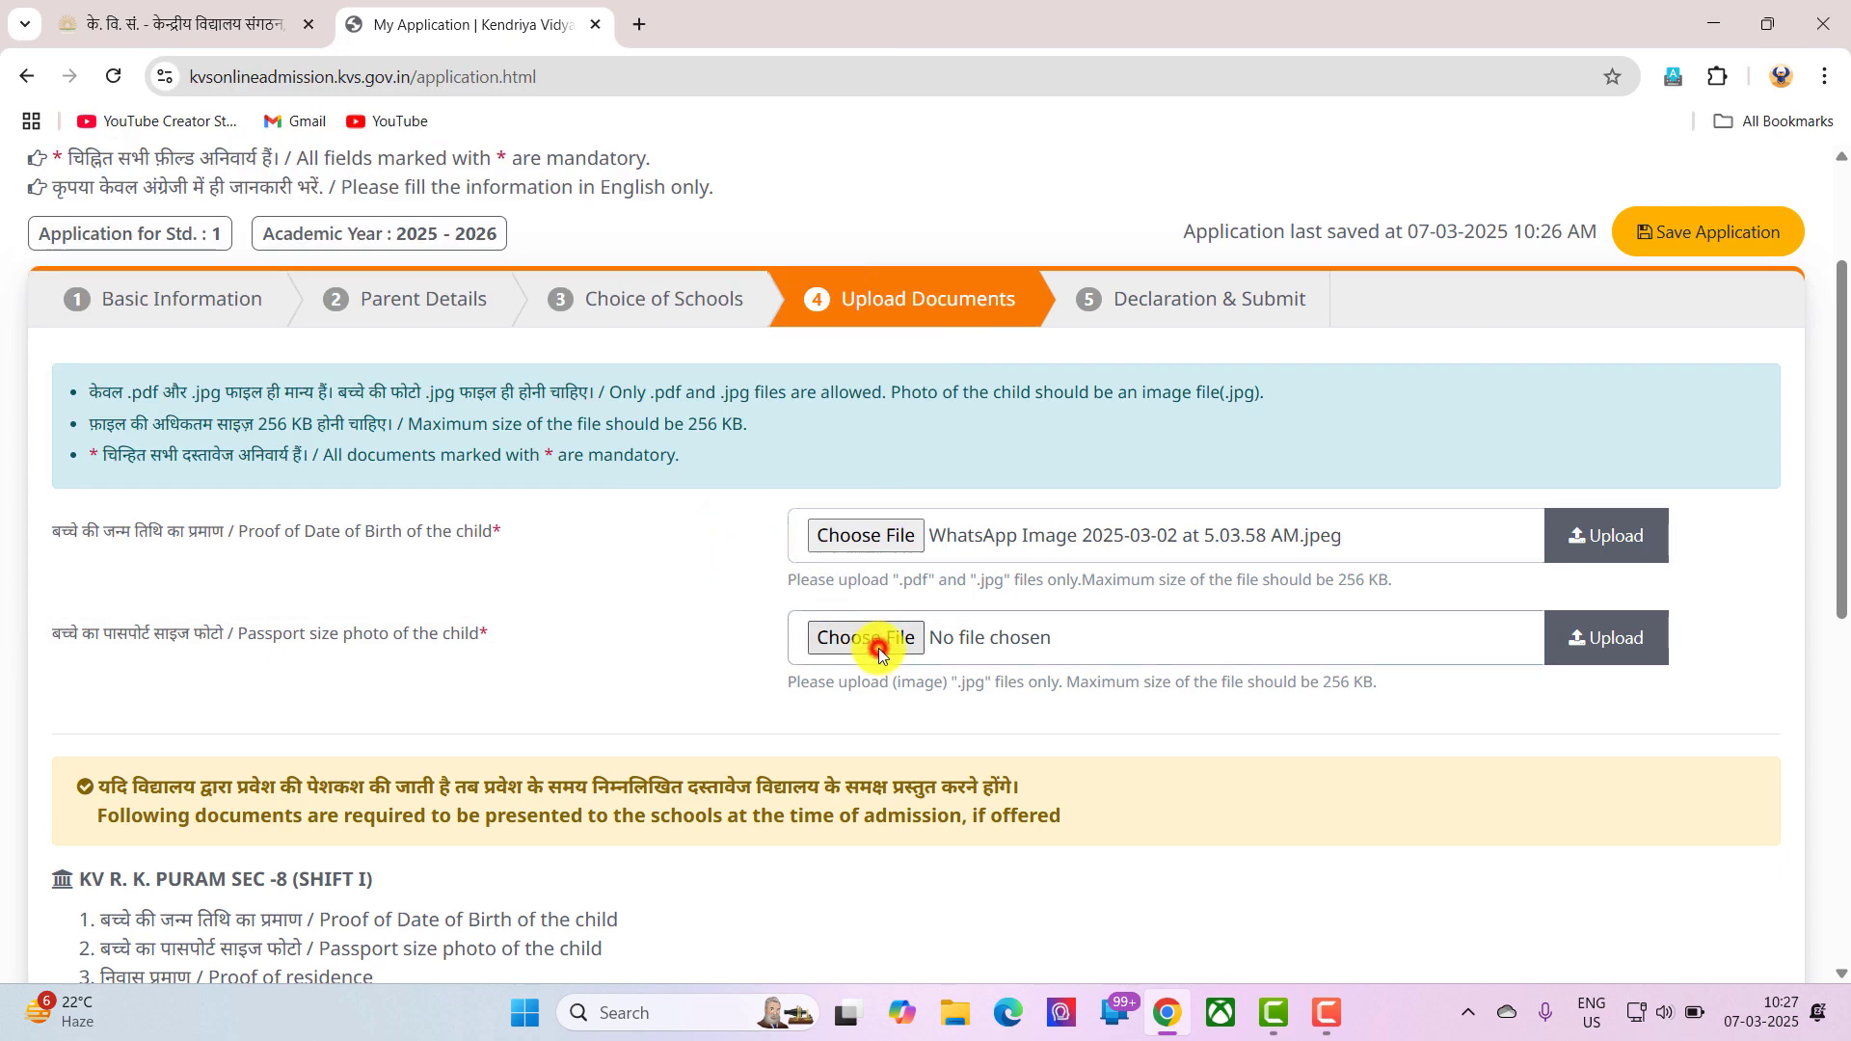
- Attach WhatsApp Image 2025-03-02 at 5.03.58 AM (1).jpeg as the child's passport photo
{"action": "left_click", "coordinate": [877, 653]}
{"action": "scroll", "coordinate": [530, 316], "scroll_direction": "down", "scroll_amount": 3}
{"action": "scroll", "coordinate": [530, 316], "scroll_direction": "down", "scroll_amount": 10}
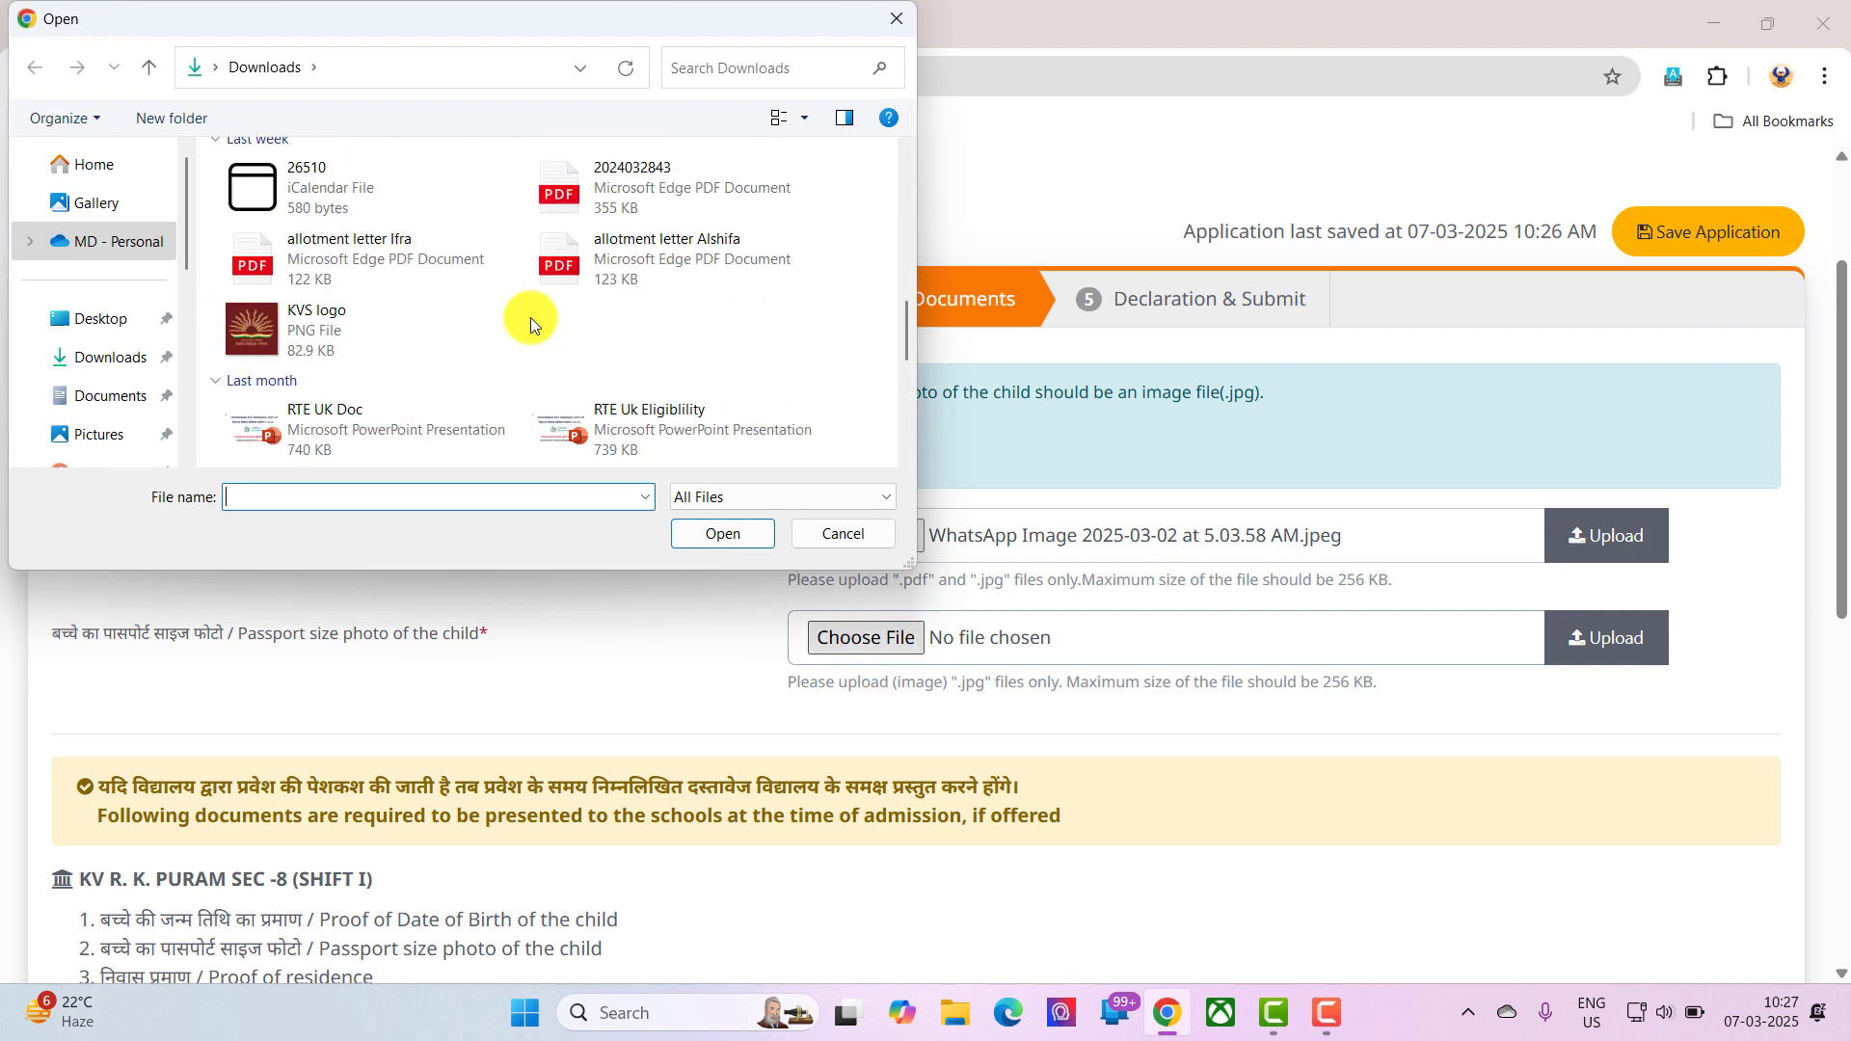
{"action": "scroll", "coordinate": [530, 317], "scroll_direction": "up", "scroll_amount": 2}
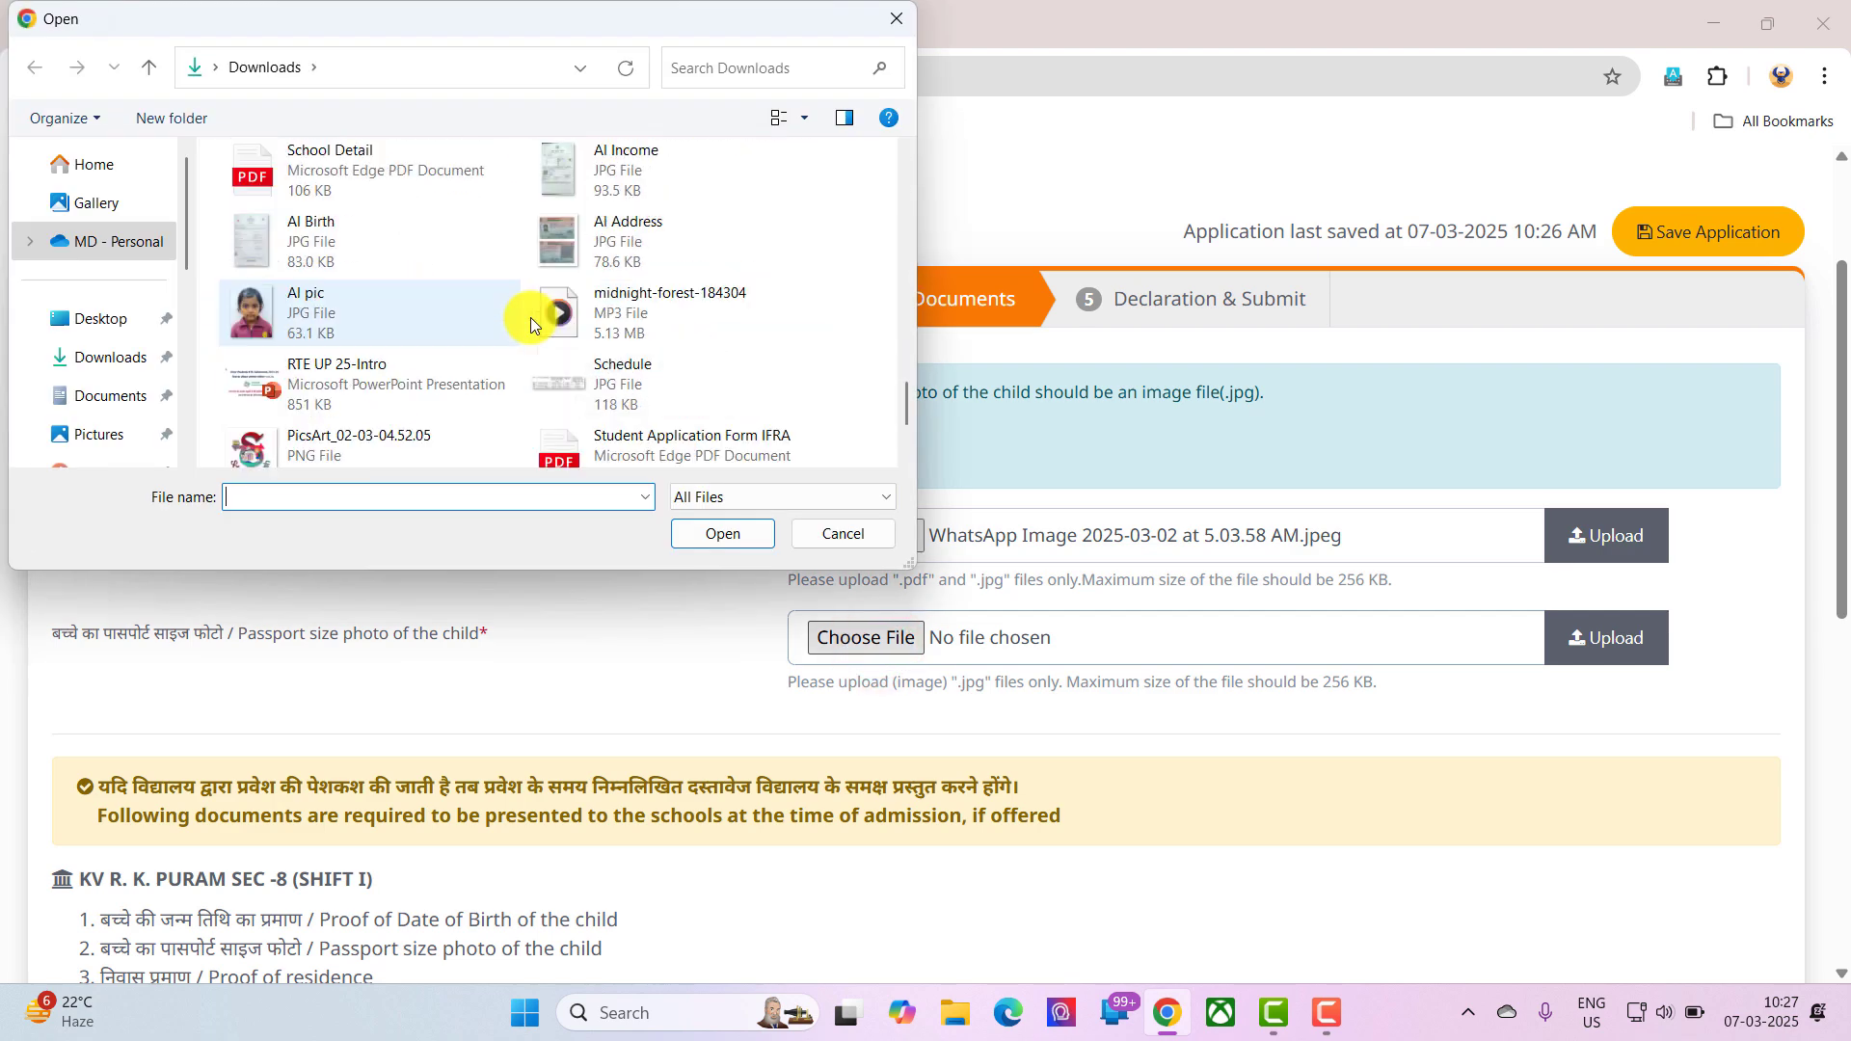
{"action": "scroll", "coordinate": [531, 316], "scroll_direction": "down", "scroll_amount": 2}
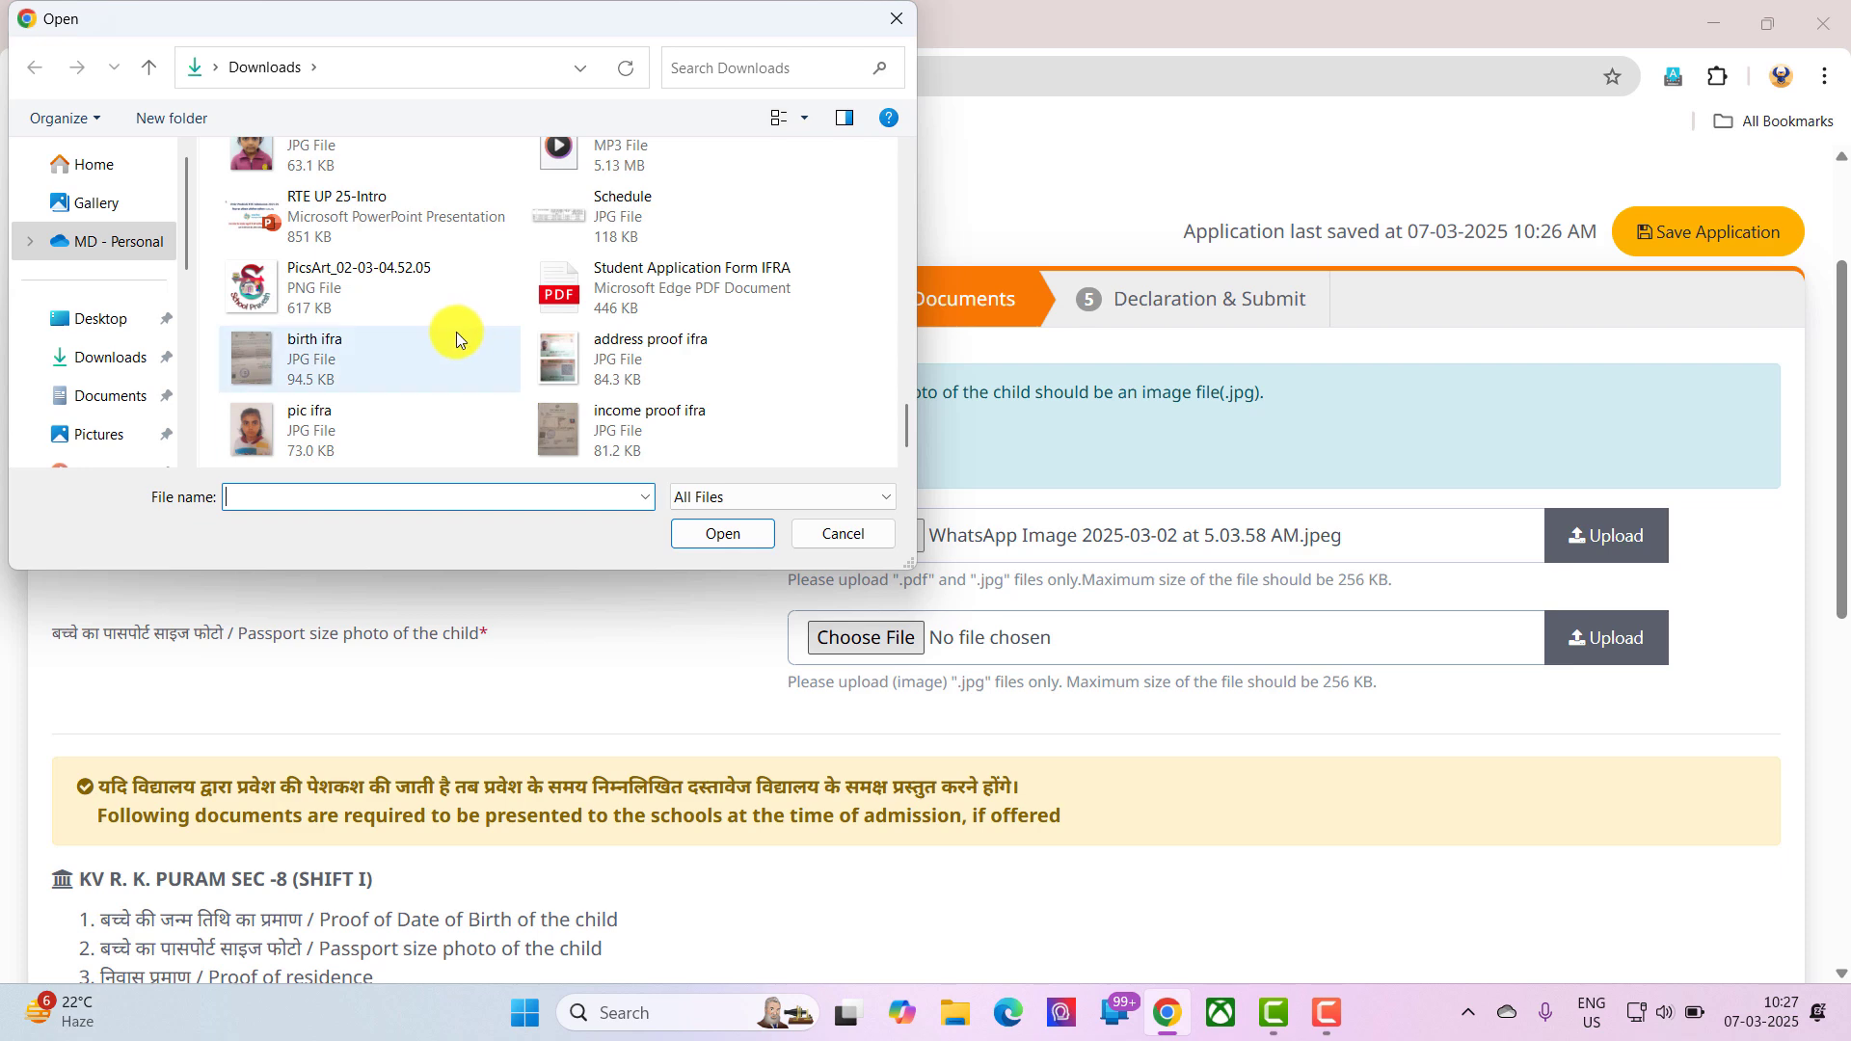
{"action": "scroll", "coordinate": [455, 332], "scroll_direction": "up", "scroll_amount": 8}
{"action": "scroll", "coordinate": [456, 331], "scroll_direction": "up", "scroll_amount": 3}
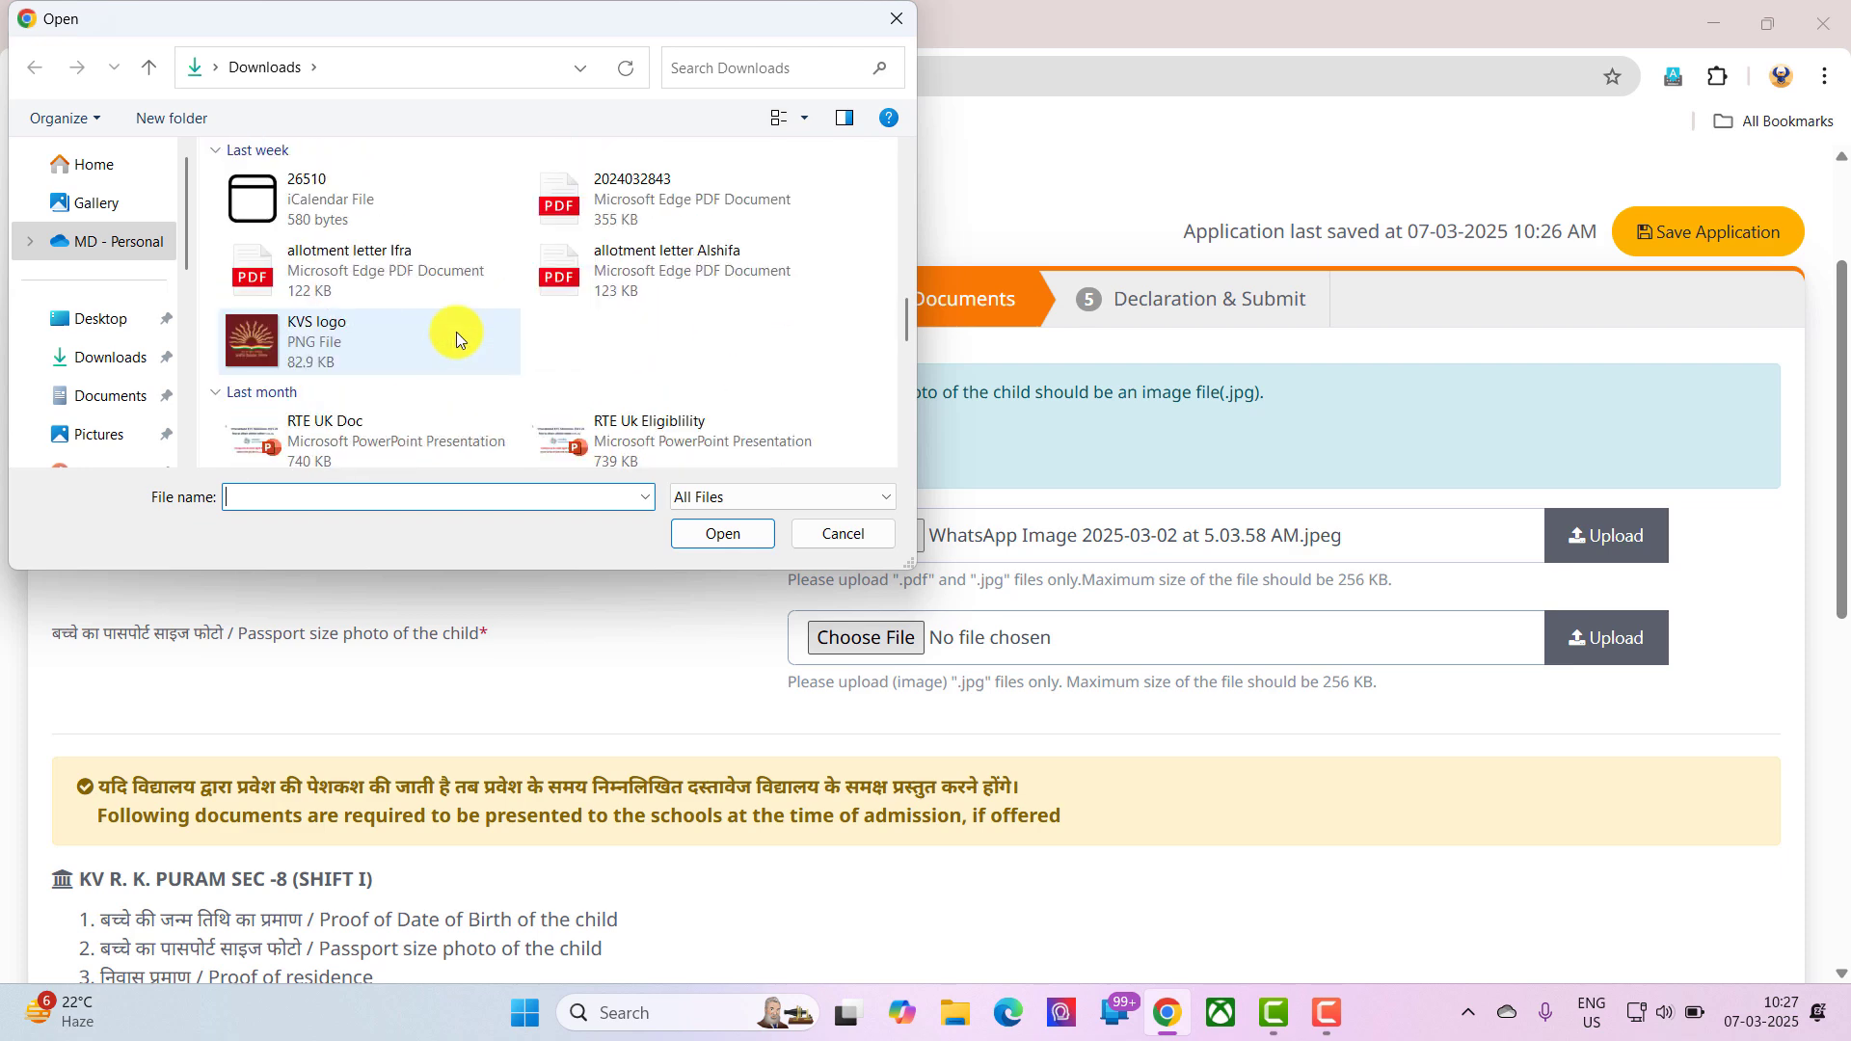
{"action": "scroll", "coordinate": [456, 331], "scroll_direction": "down", "scroll_amount": 10}
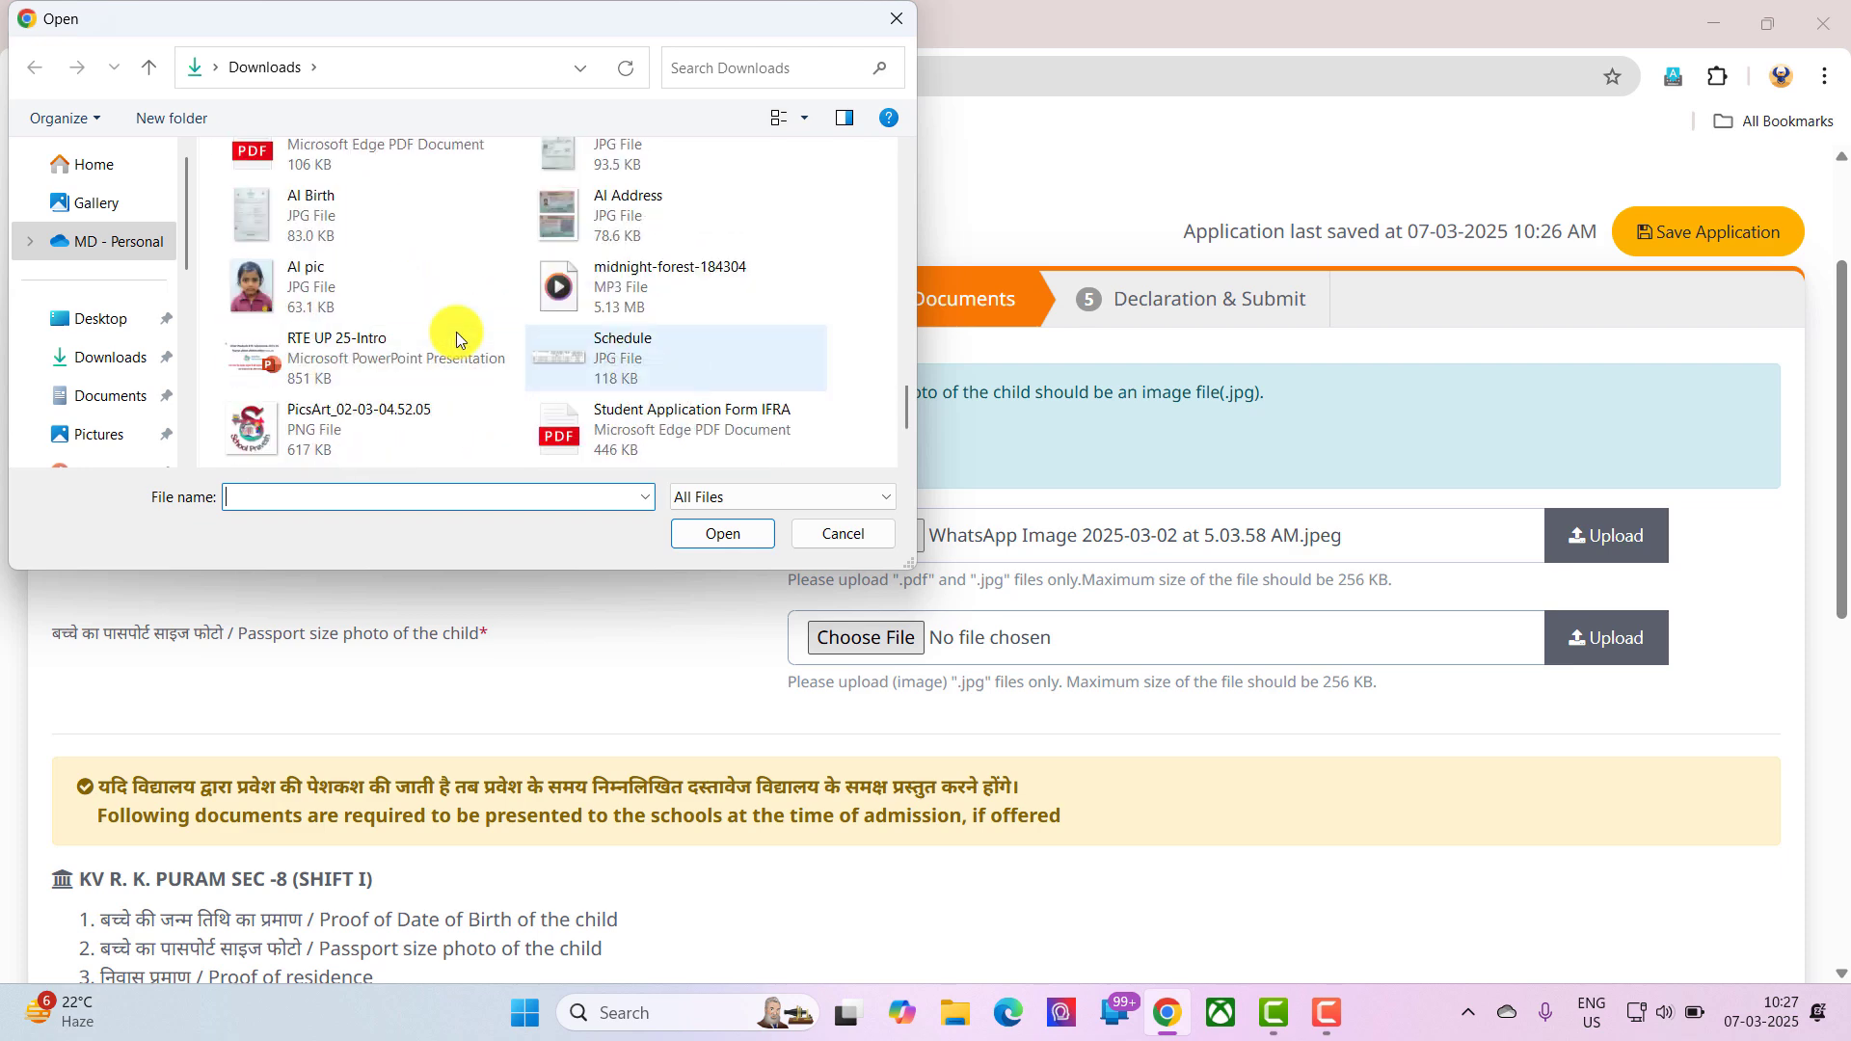
{"action": "left_click", "coordinate": [63, 358]}
{"action": "scroll", "coordinate": [474, 364], "scroll_direction": "down", "scroll_amount": 3}
{"action": "scroll", "coordinate": [475, 365], "scroll_direction": "down", "scroll_amount": 2}
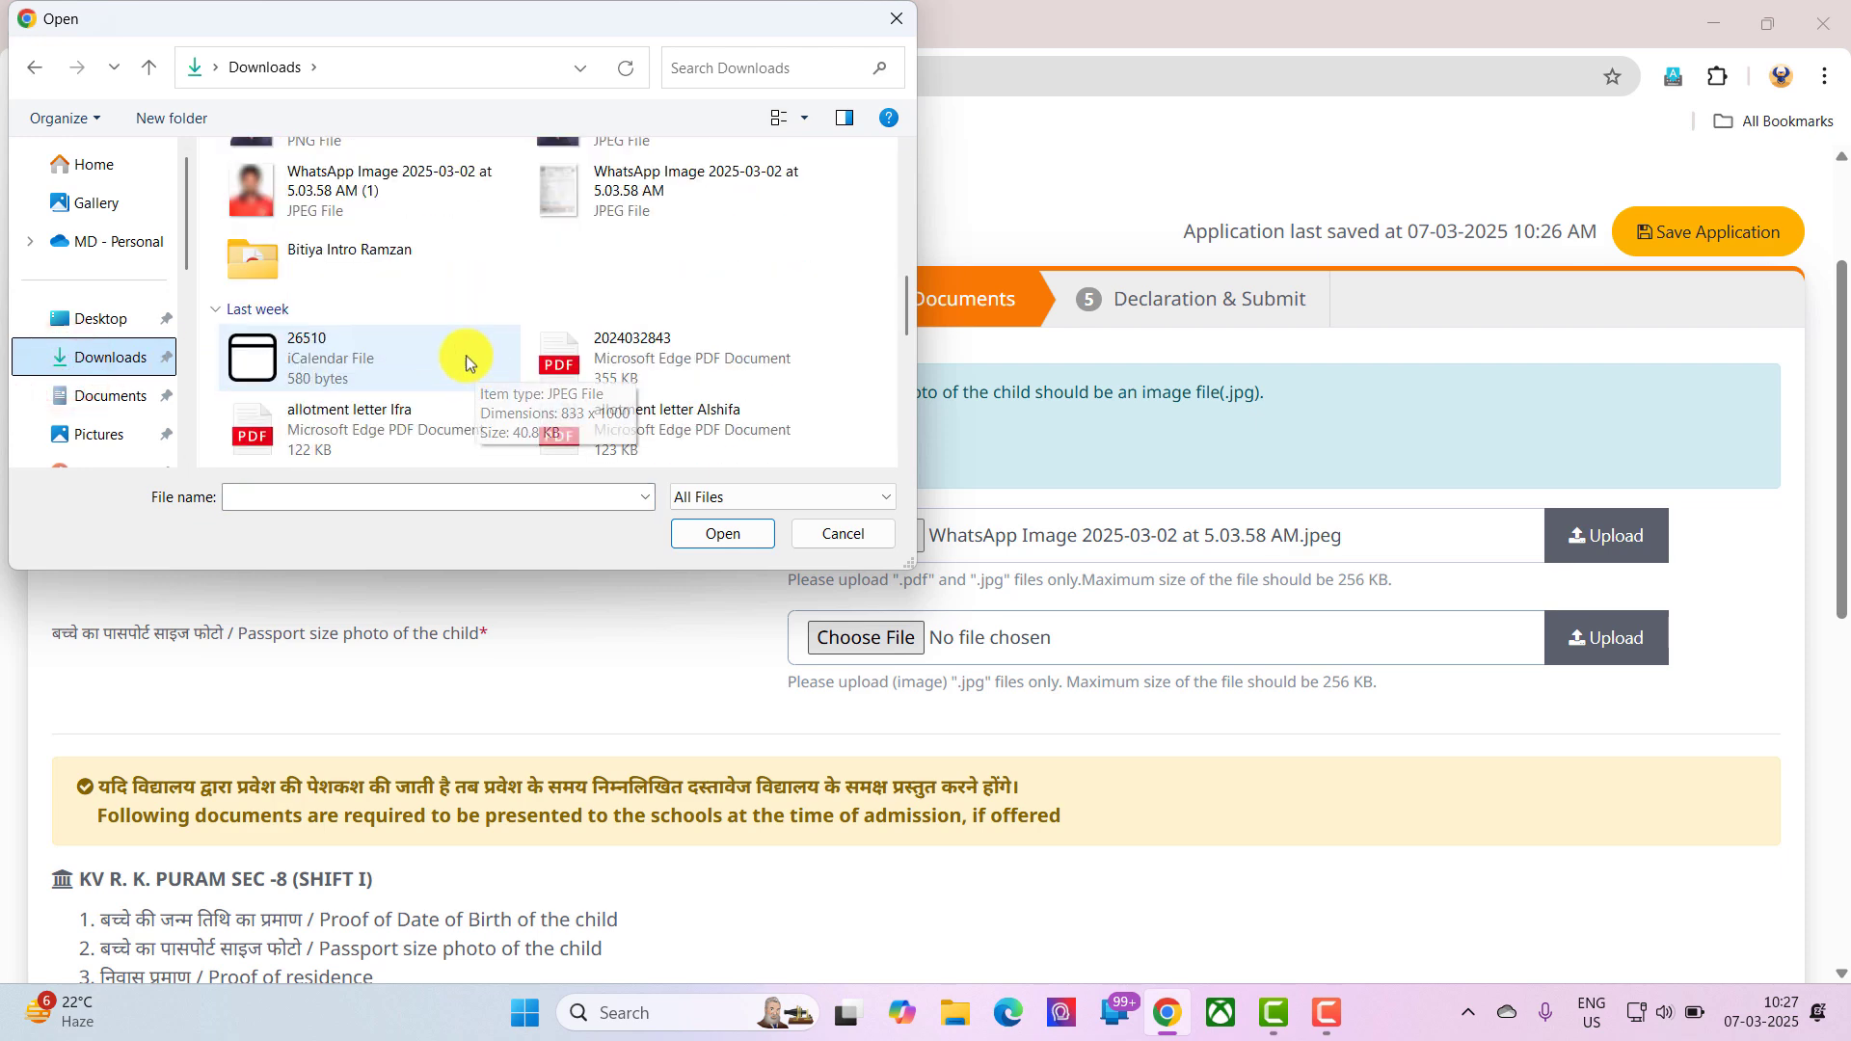
{"action": "left_click", "coordinate": [251, 183]}
{"action": "left_click", "coordinate": [699, 531]}
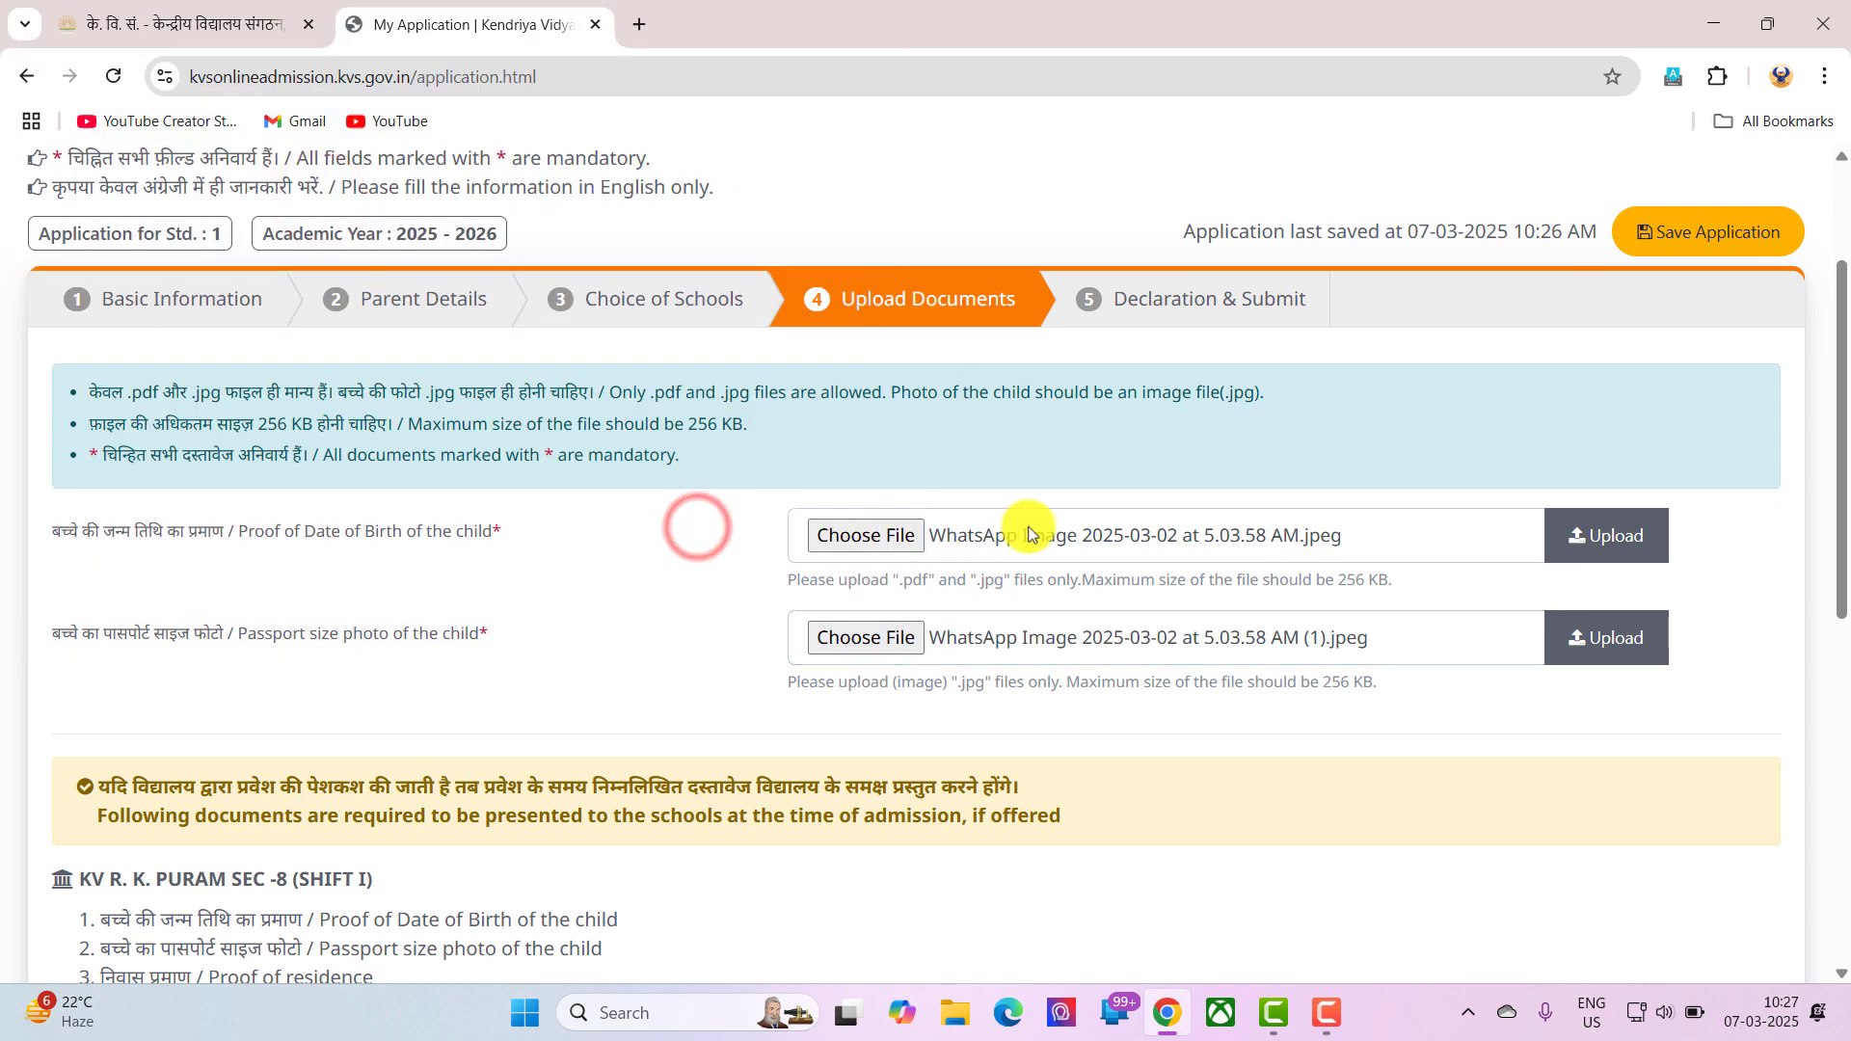
- Upload the birth-date proof and the passport photo, confirming each success message
{"action": "left_click", "coordinate": [1577, 531]}
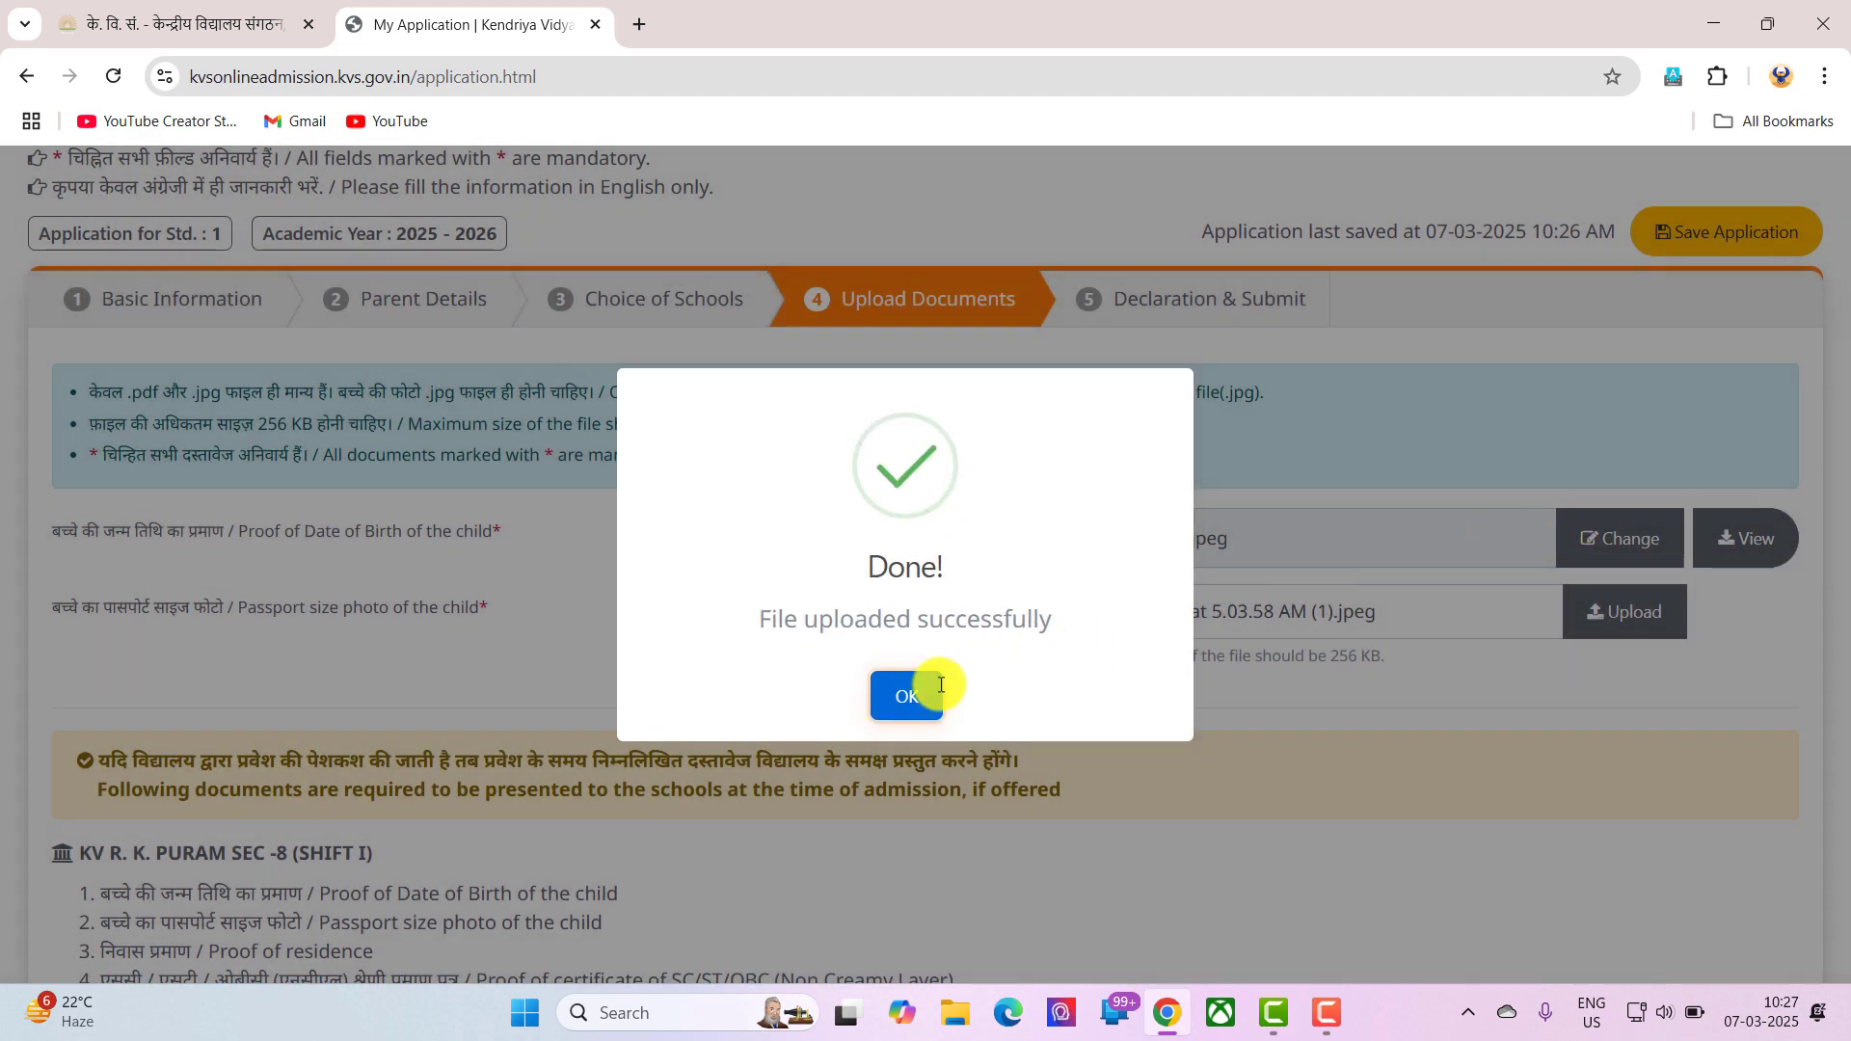
{"action": "left_click", "coordinate": [906, 694]}
{"action": "left_click", "coordinate": [1590, 621]}
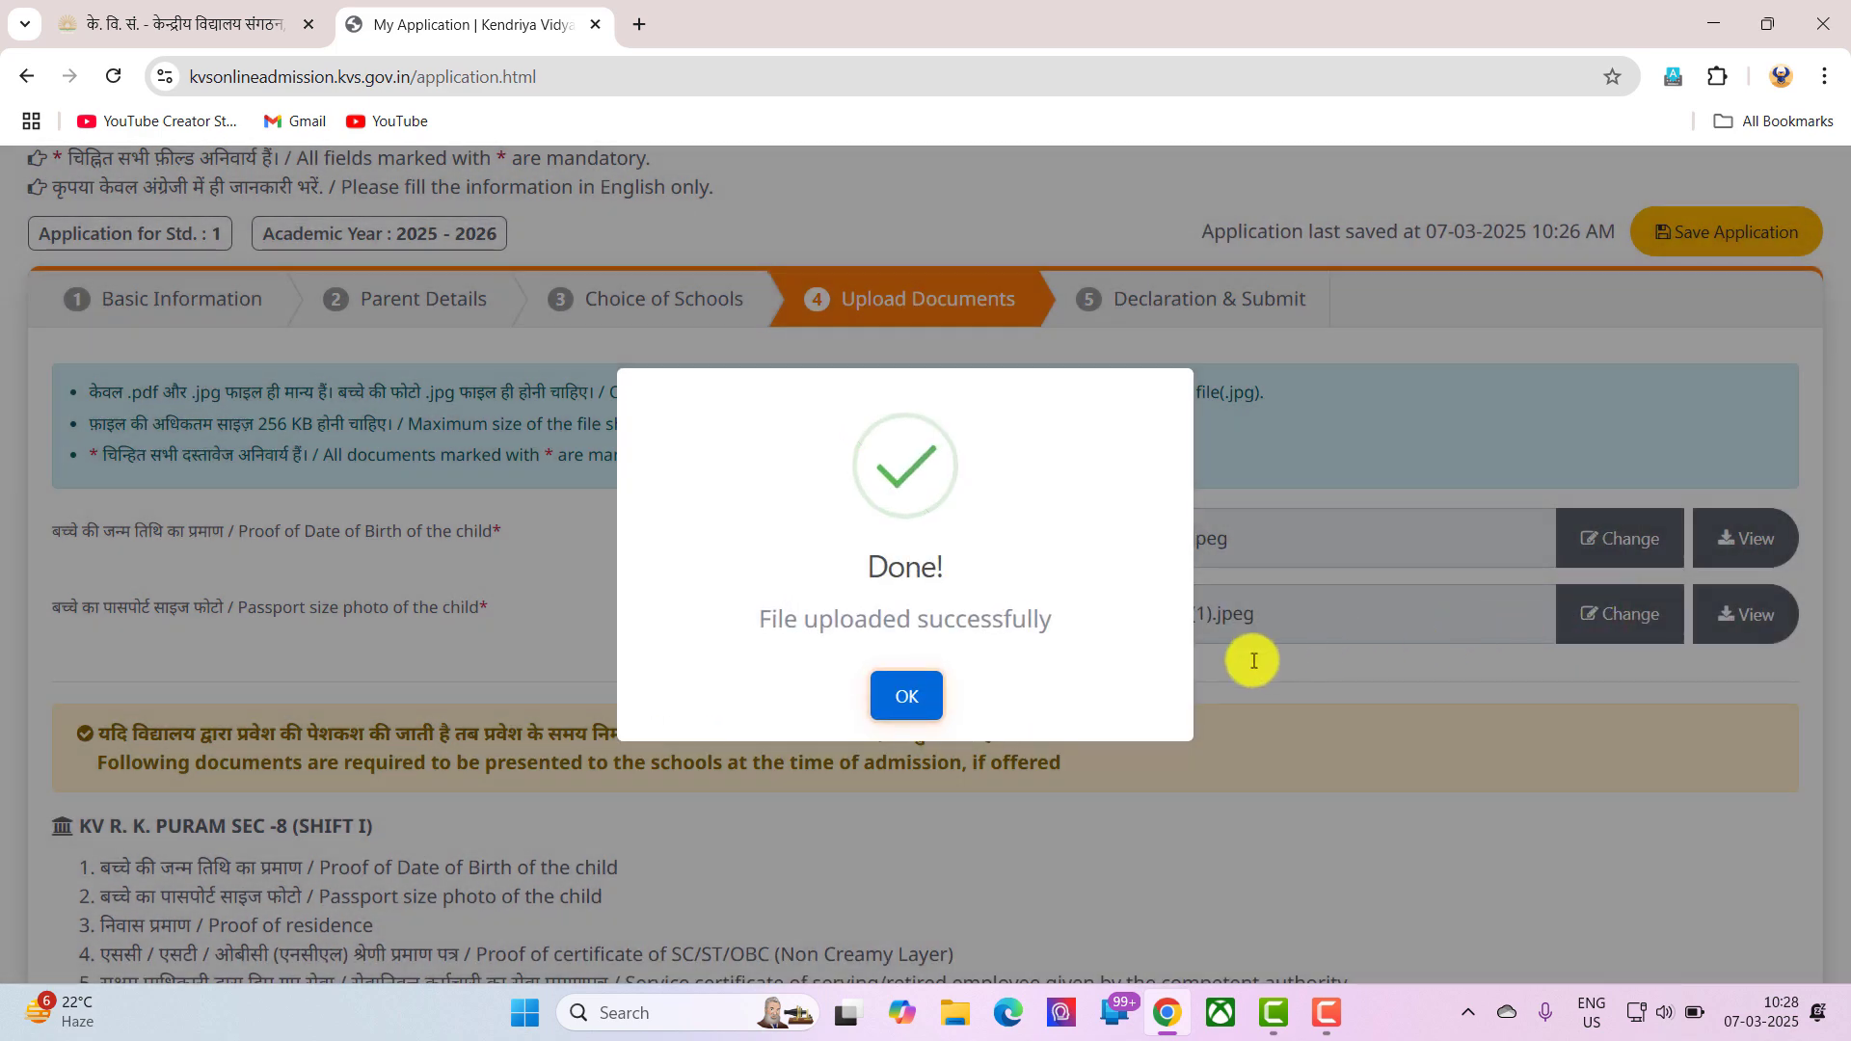
{"action": "left_click", "coordinate": [917, 704]}
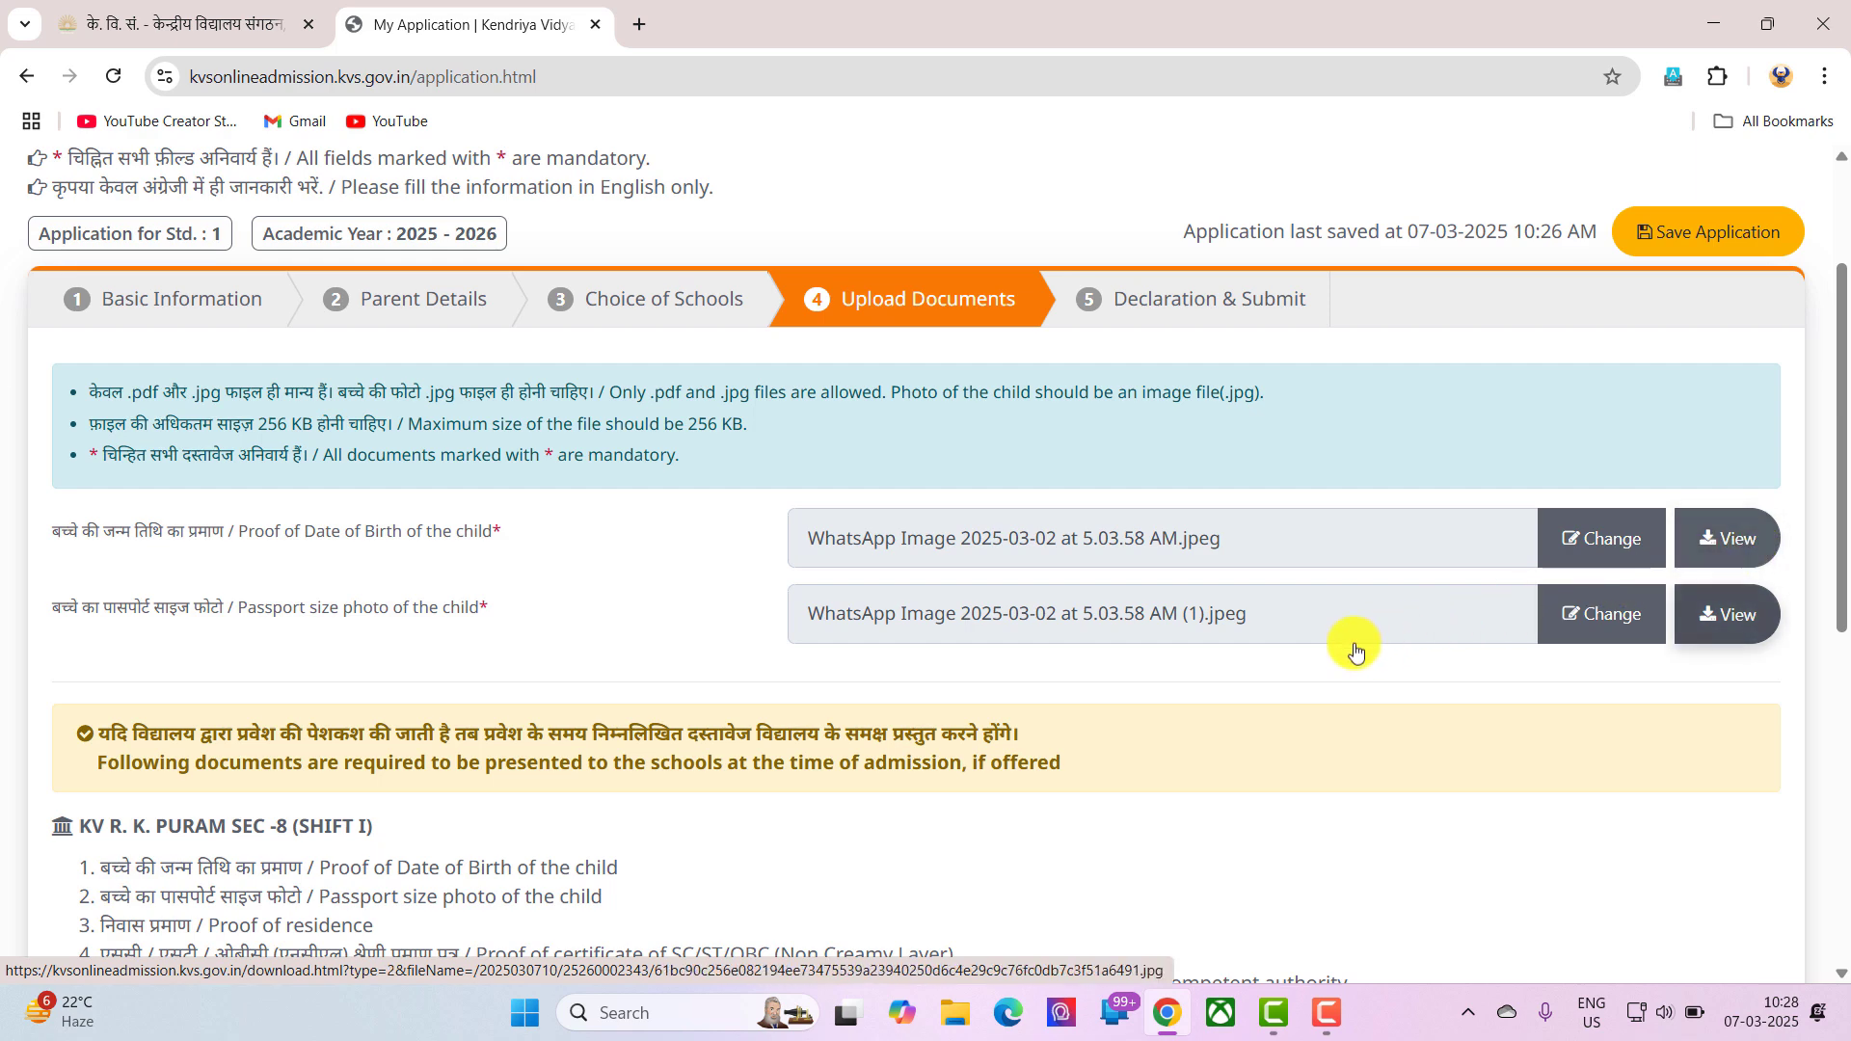
{"action": "scroll", "coordinate": [1265, 666], "scroll_direction": "down", "scroll_amount": 1}
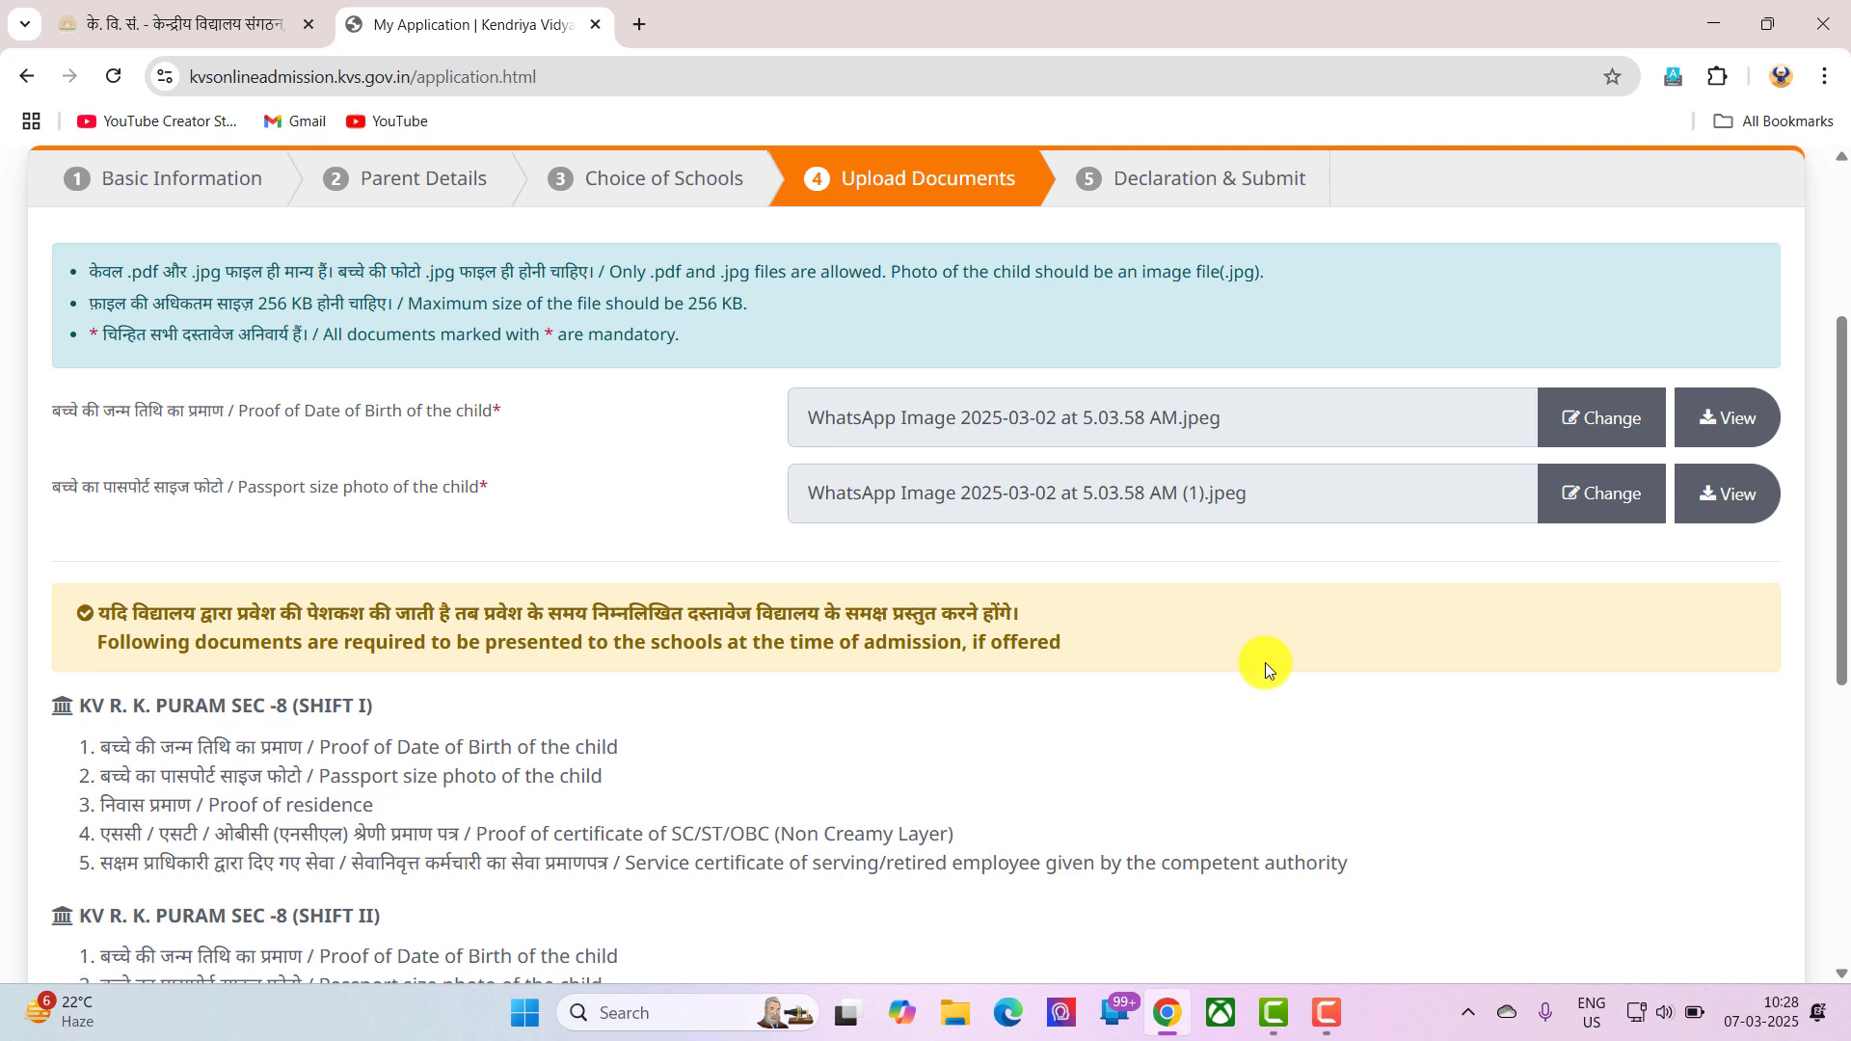
{"action": "scroll", "coordinate": [1265, 663], "scroll_direction": "down", "scroll_amount": 1}
{"action": "scroll", "coordinate": [247, 562], "scroll_direction": "down", "scroll_amount": 1}
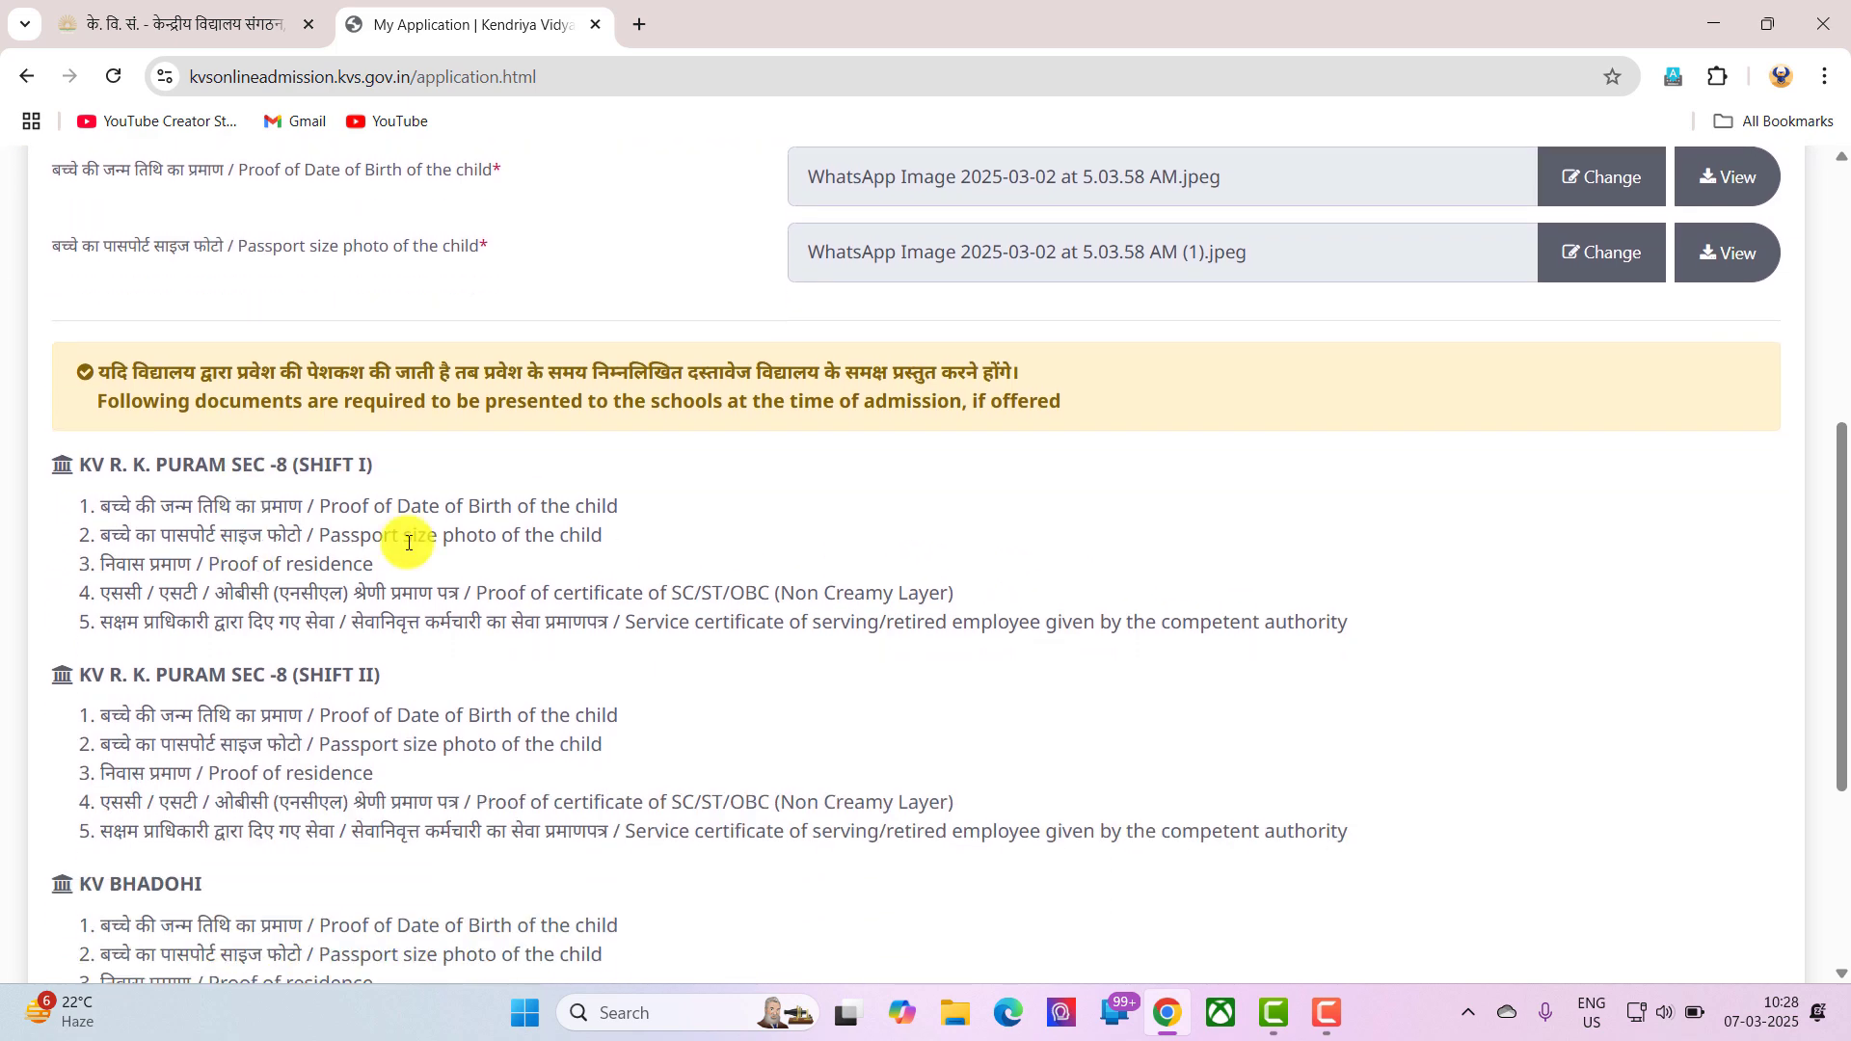
{"action": "scroll", "coordinate": [409, 543], "scroll_direction": "down", "scroll_amount": 1}
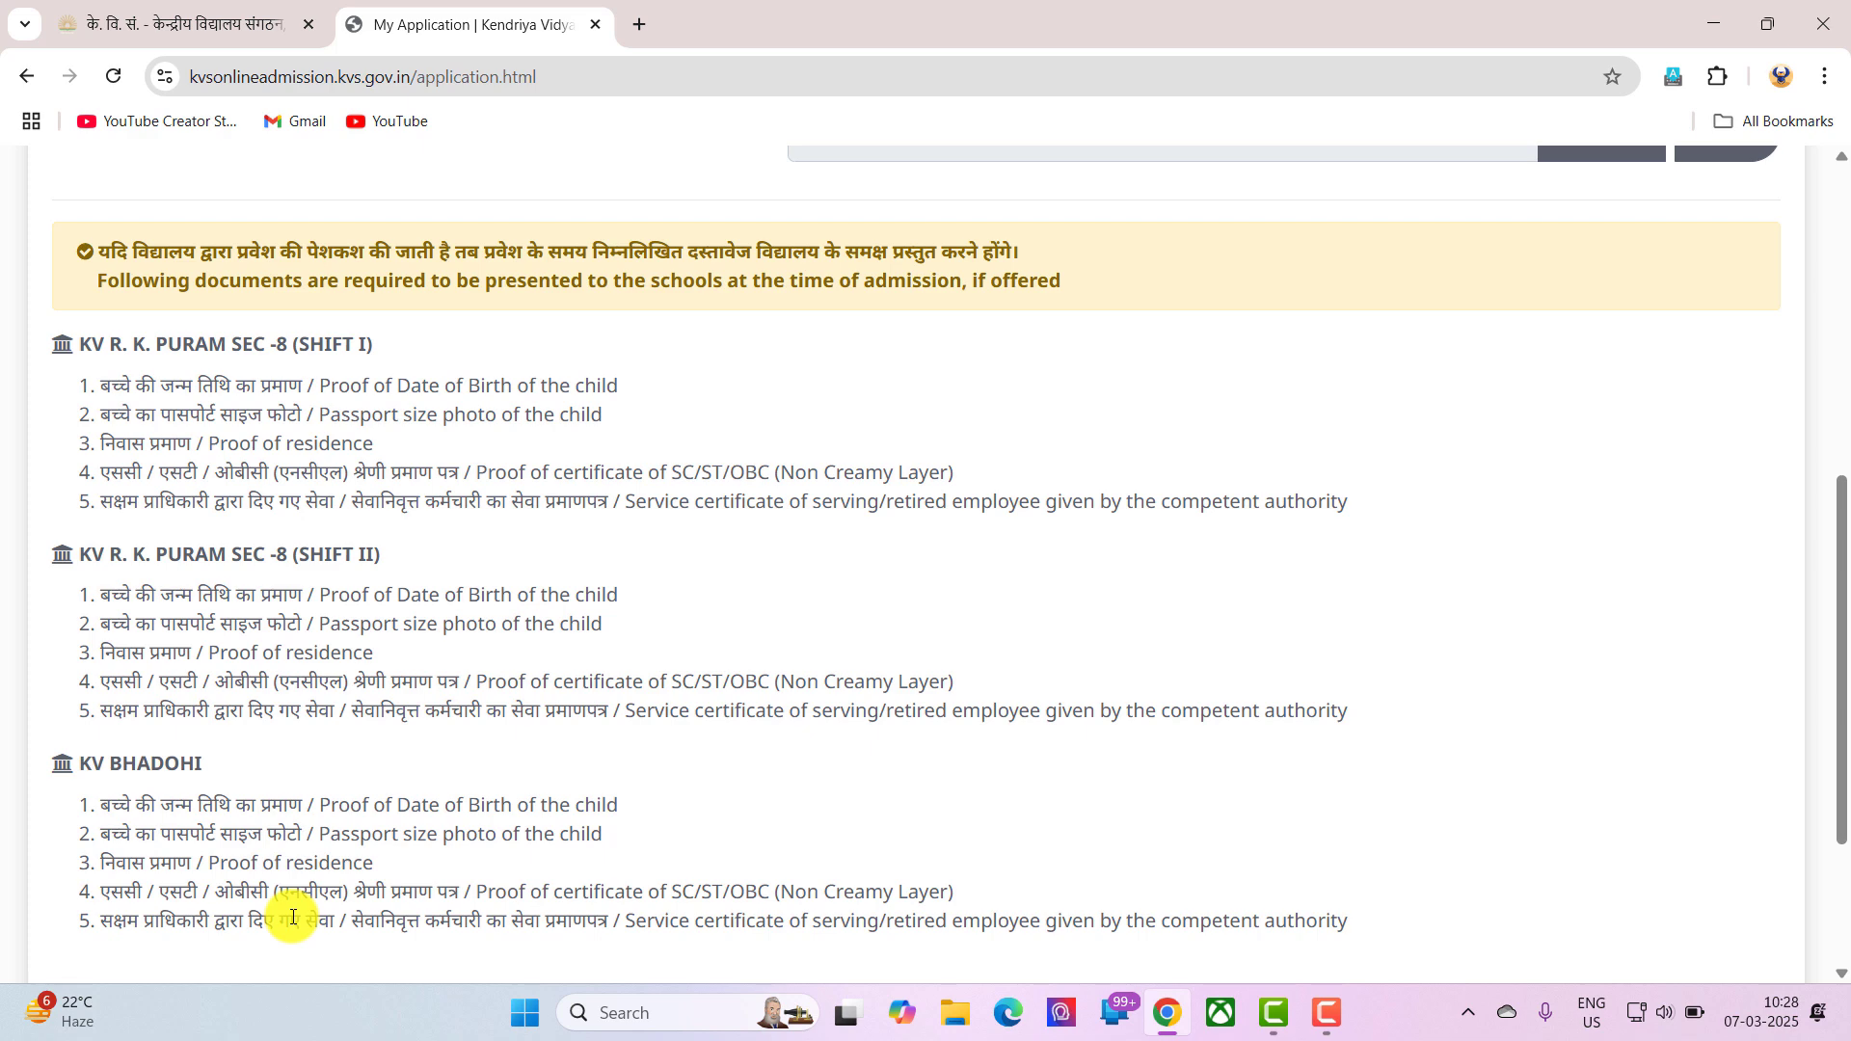
{"action": "scroll", "coordinate": [817, 615], "scroll_direction": "down", "scroll_amount": 1}
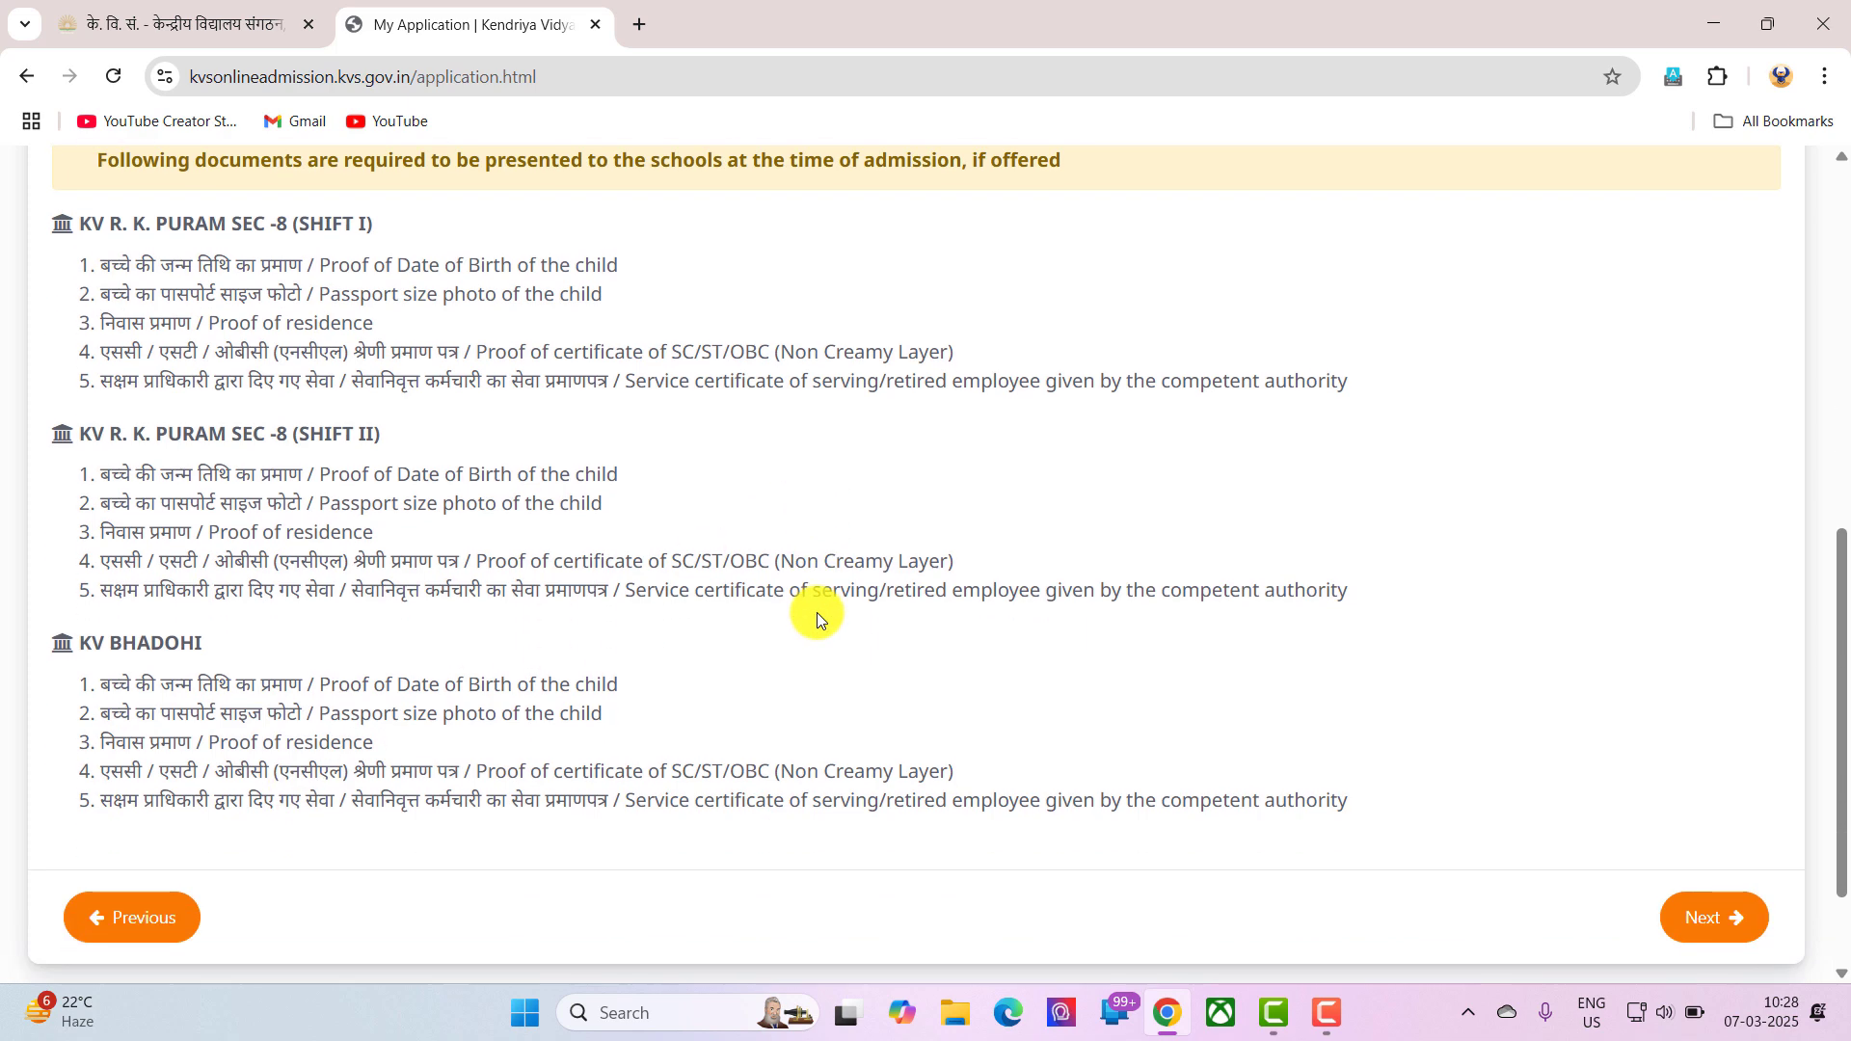
{"action": "scroll", "coordinate": [817, 617], "scroll_direction": "up", "scroll_amount": 7}
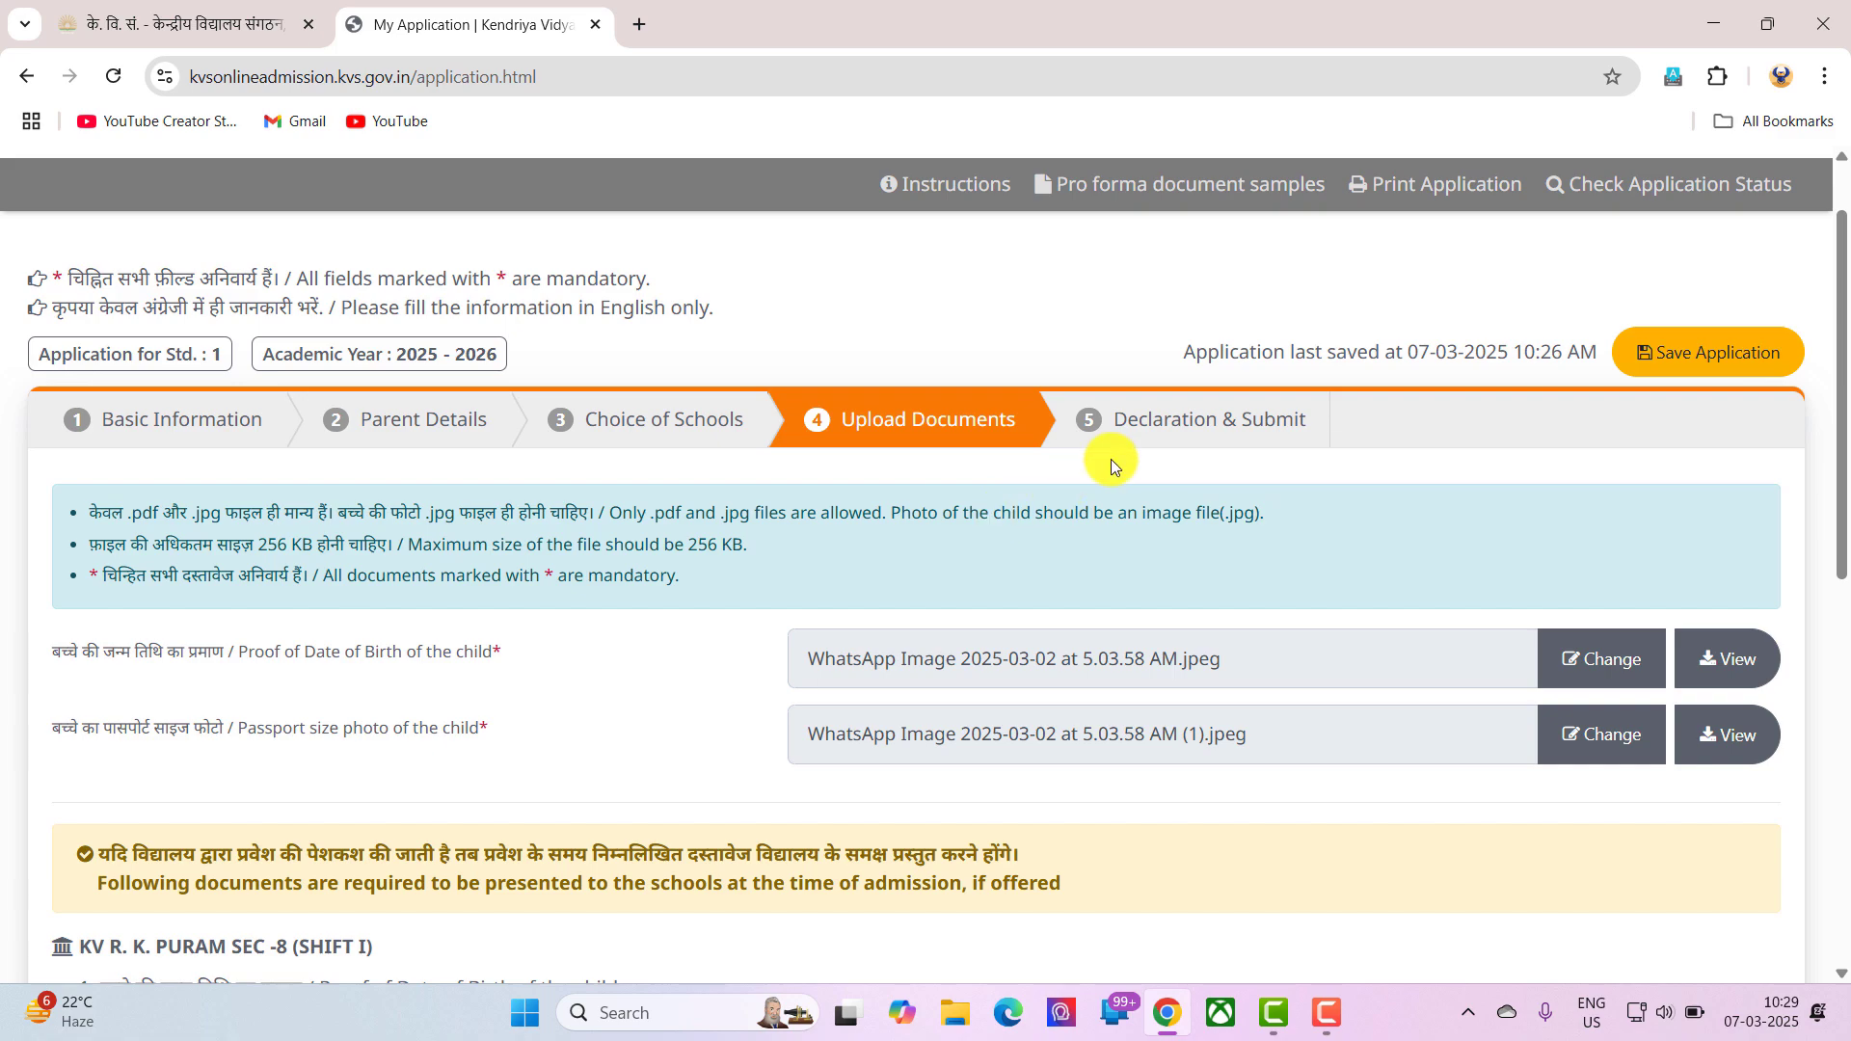
- Save the application and continue to the Declaration & Submit step
{"action": "left_click", "coordinate": [1656, 351]}
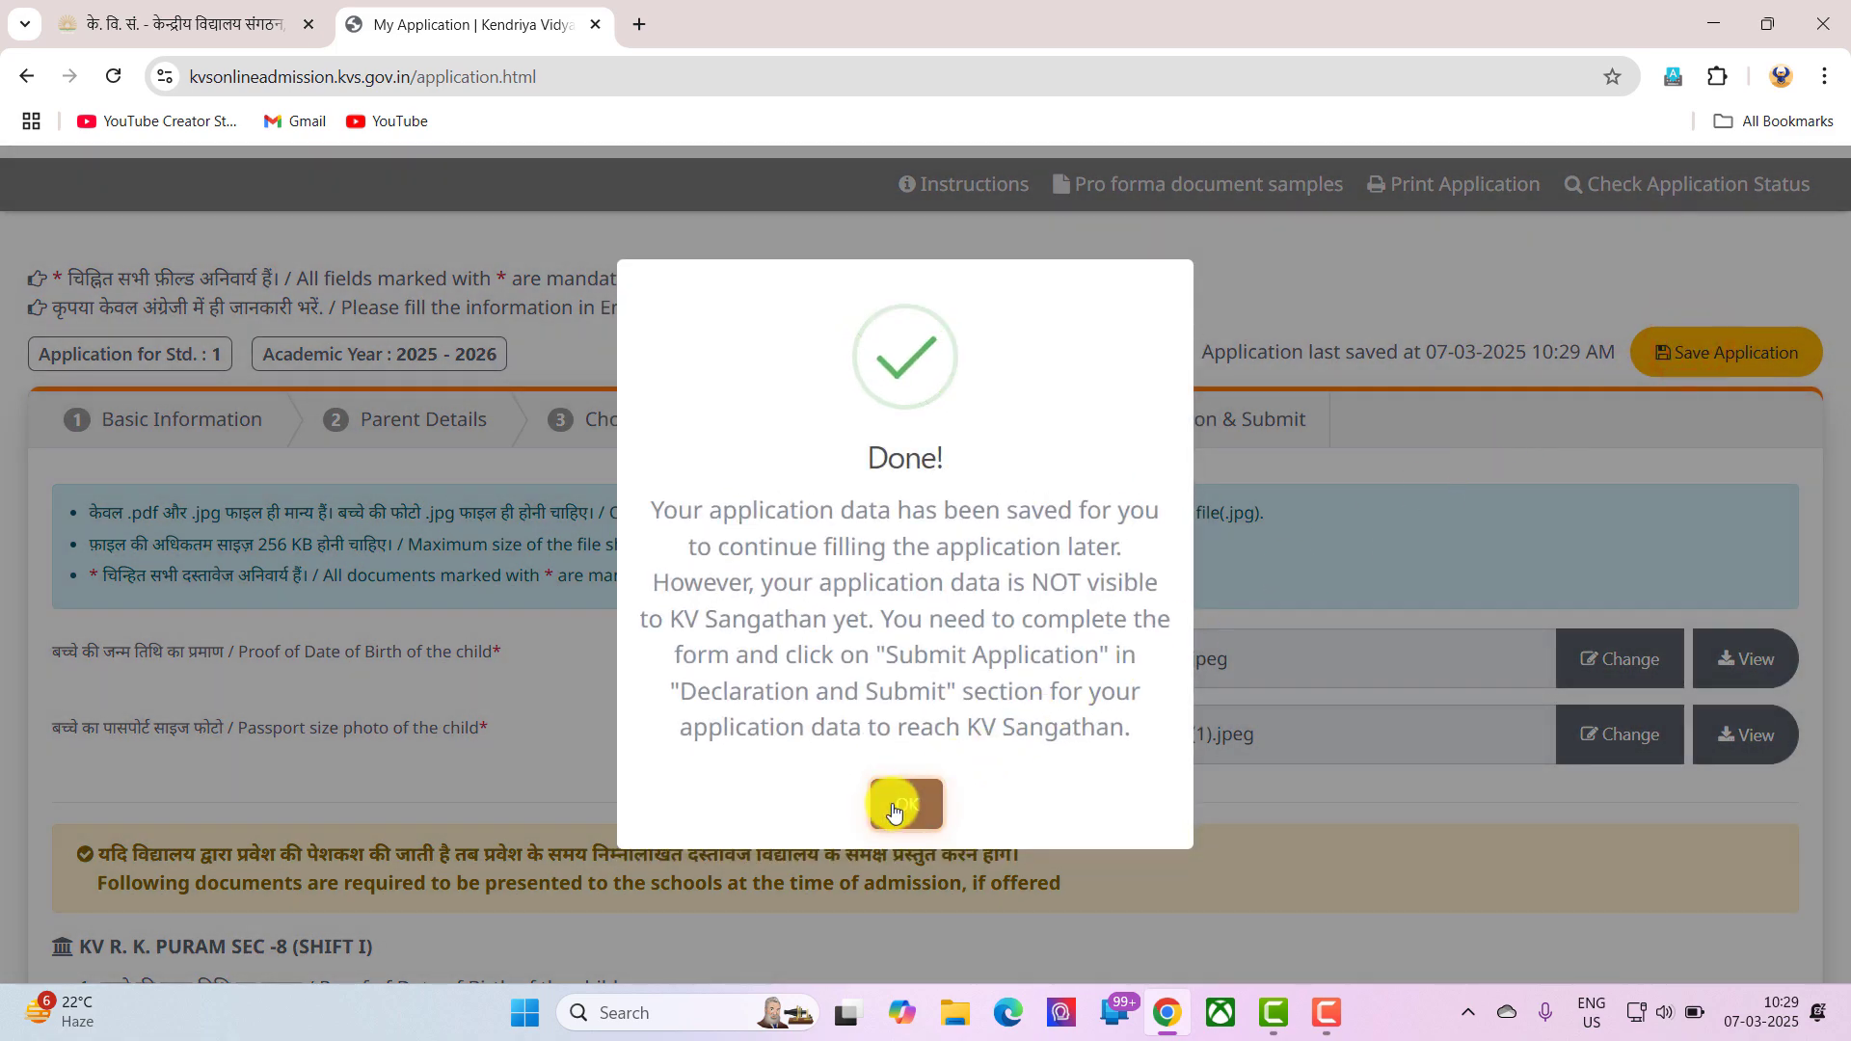
{"action": "left_click", "coordinate": [894, 808]}
{"action": "scroll", "coordinate": [1293, 859], "scroll_direction": "down", "scroll_amount": 6}
{"action": "left_click", "coordinate": [1694, 914]}
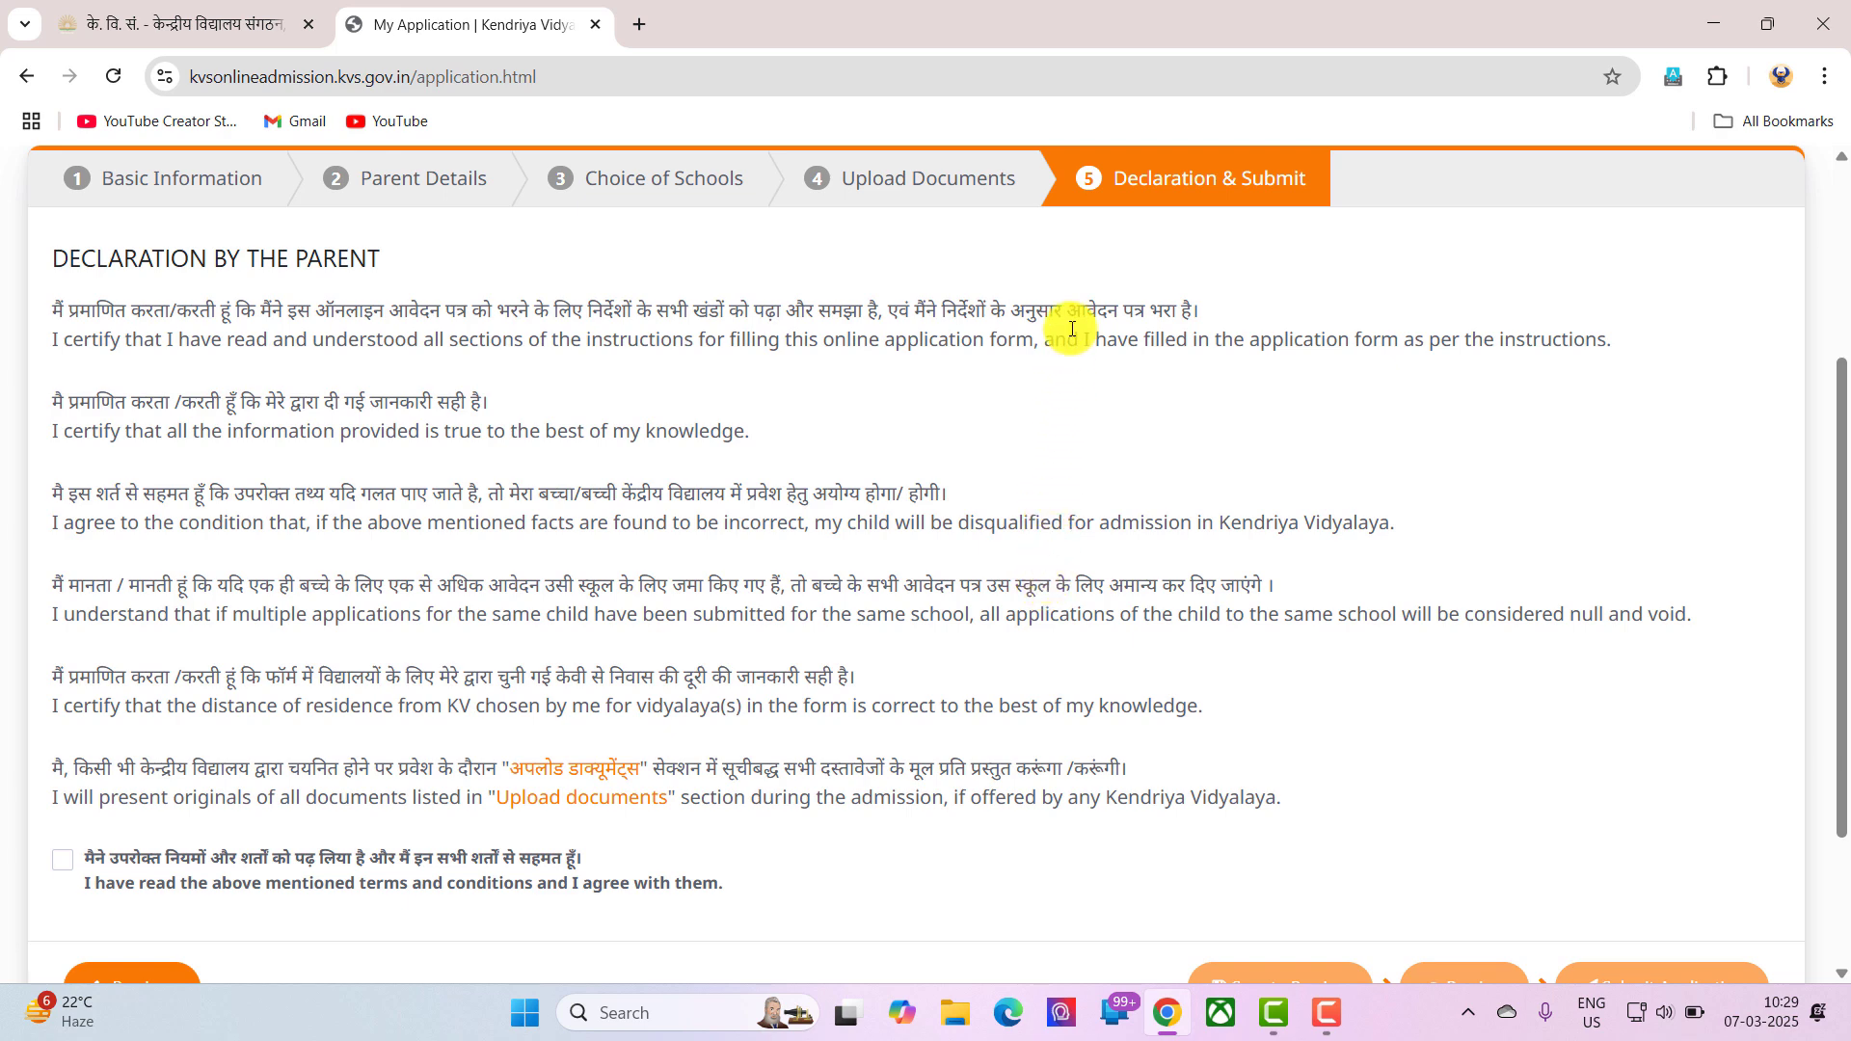
- Accept the declaration terms and conditions and save the application for preview
{"action": "scroll", "coordinate": [1071, 328], "scroll_direction": "down", "scroll_amount": 1}
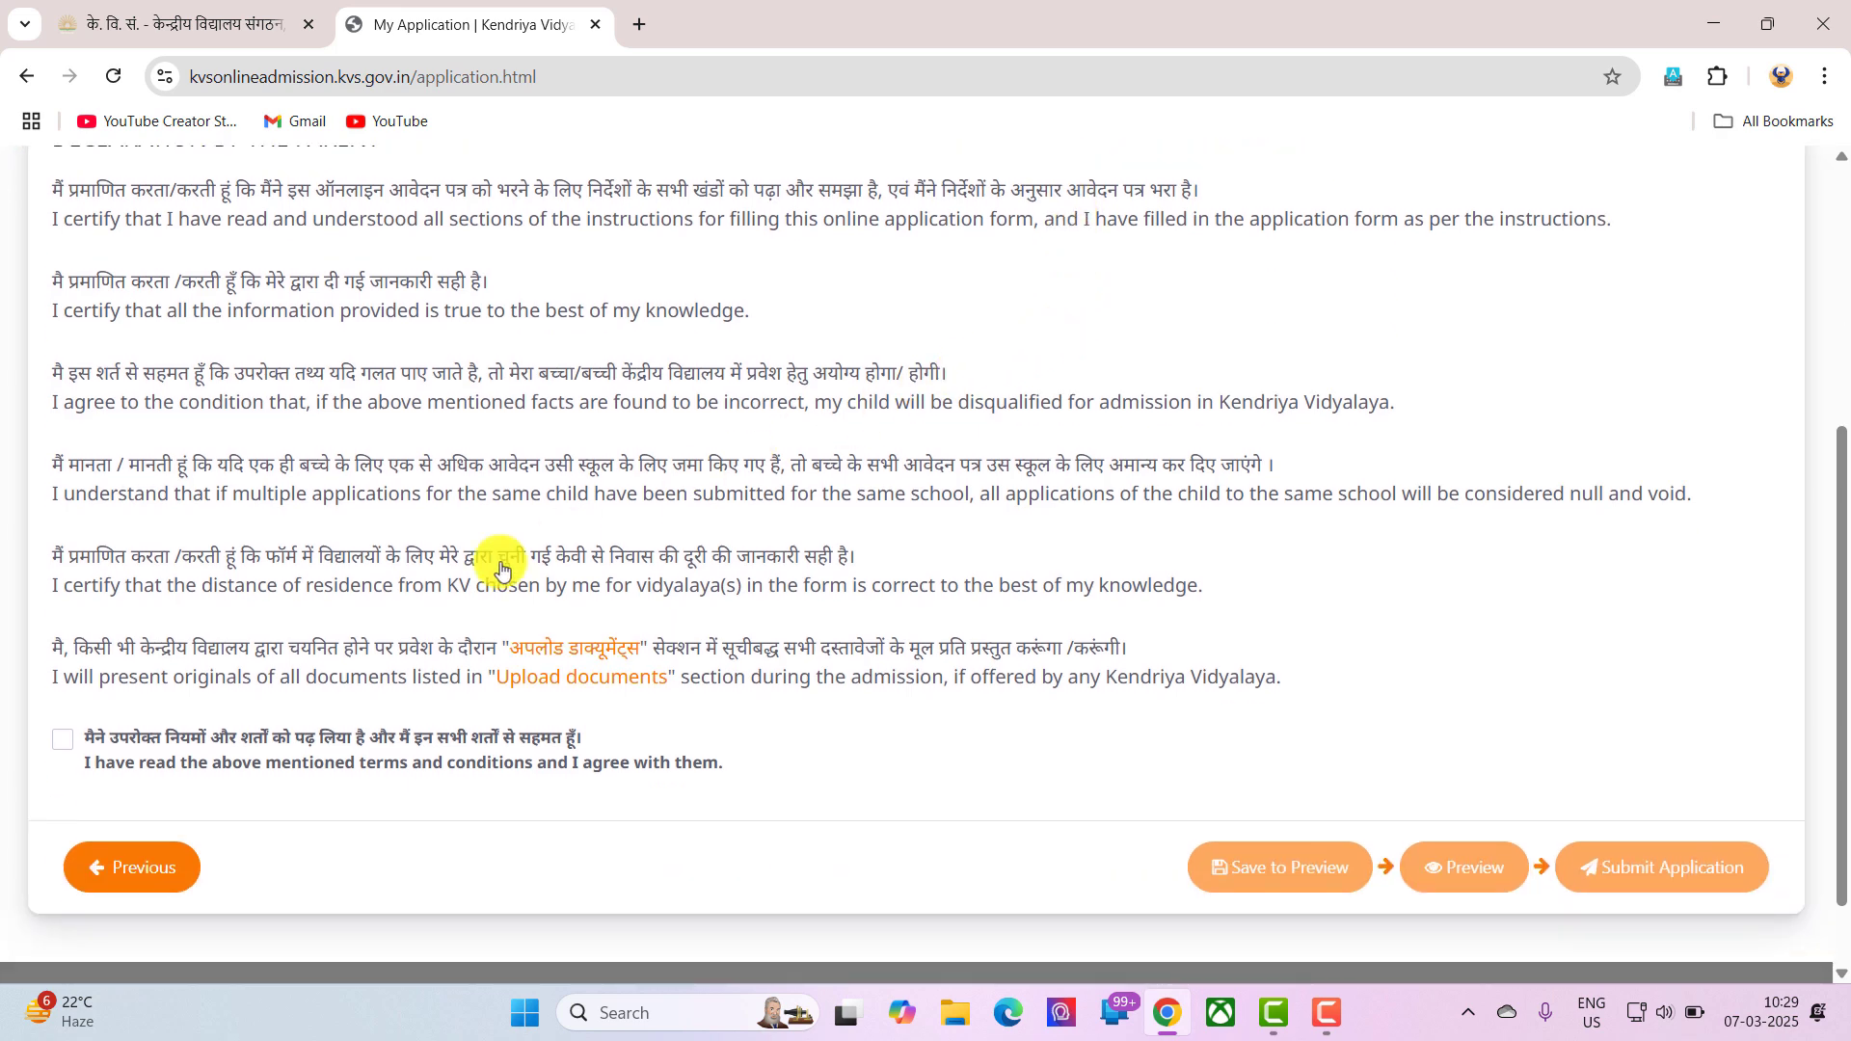
{"action": "left_click", "coordinate": [62, 743]}
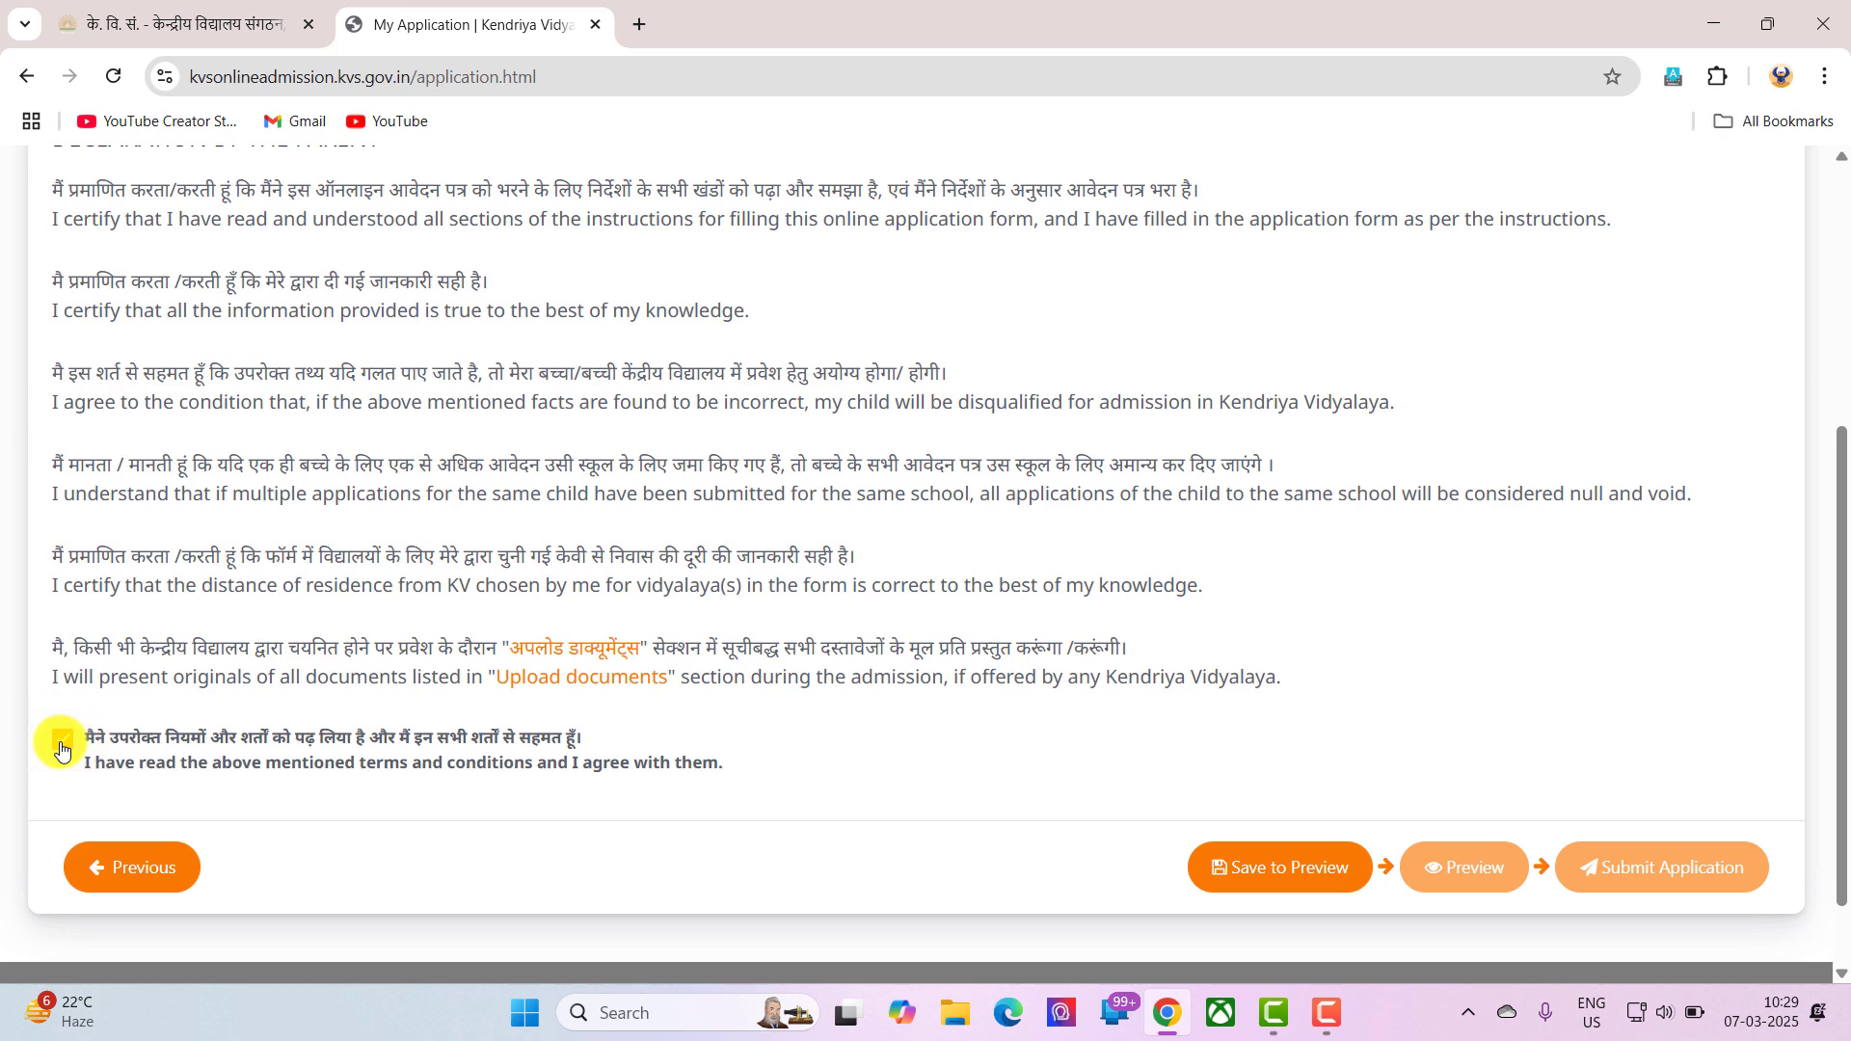
{"action": "left_click", "coordinate": [1259, 871]}
{"action": "scroll", "coordinate": [1290, 684], "scroll_direction": "down", "scroll_amount": 5}
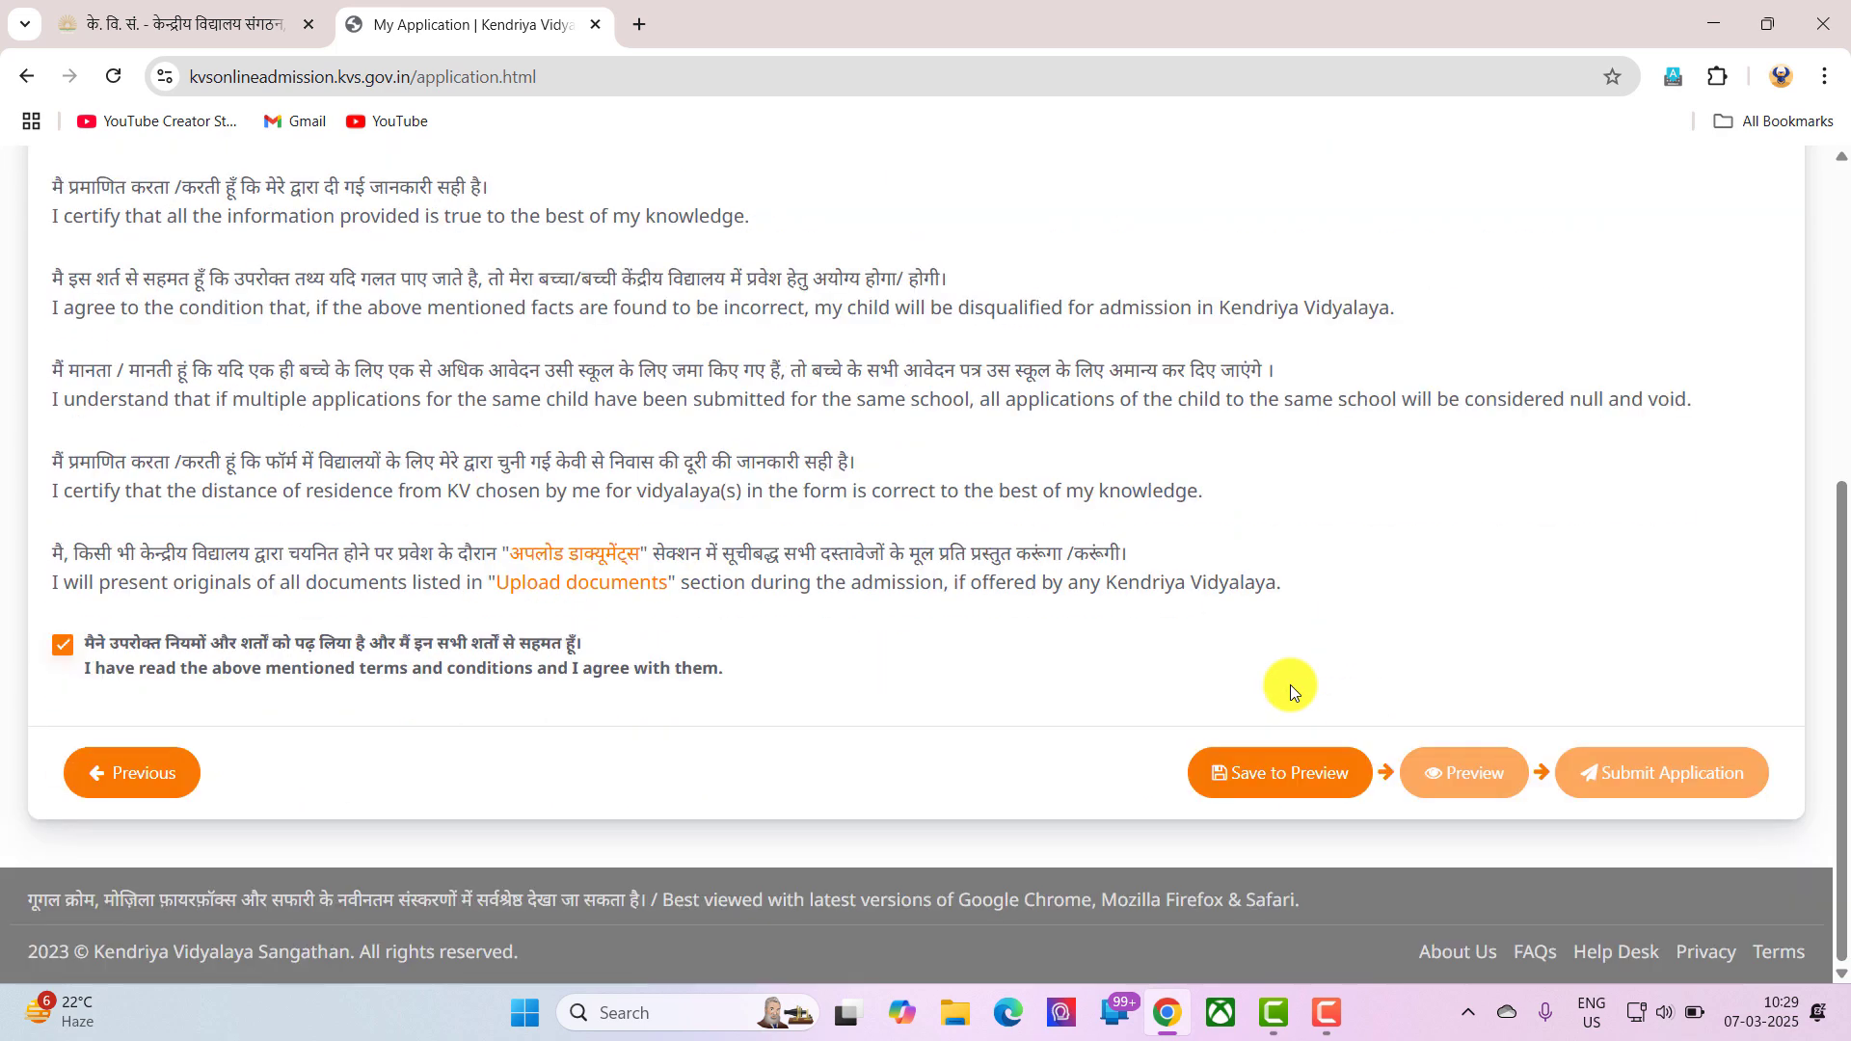
{"action": "left_click", "coordinate": [1287, 779]}
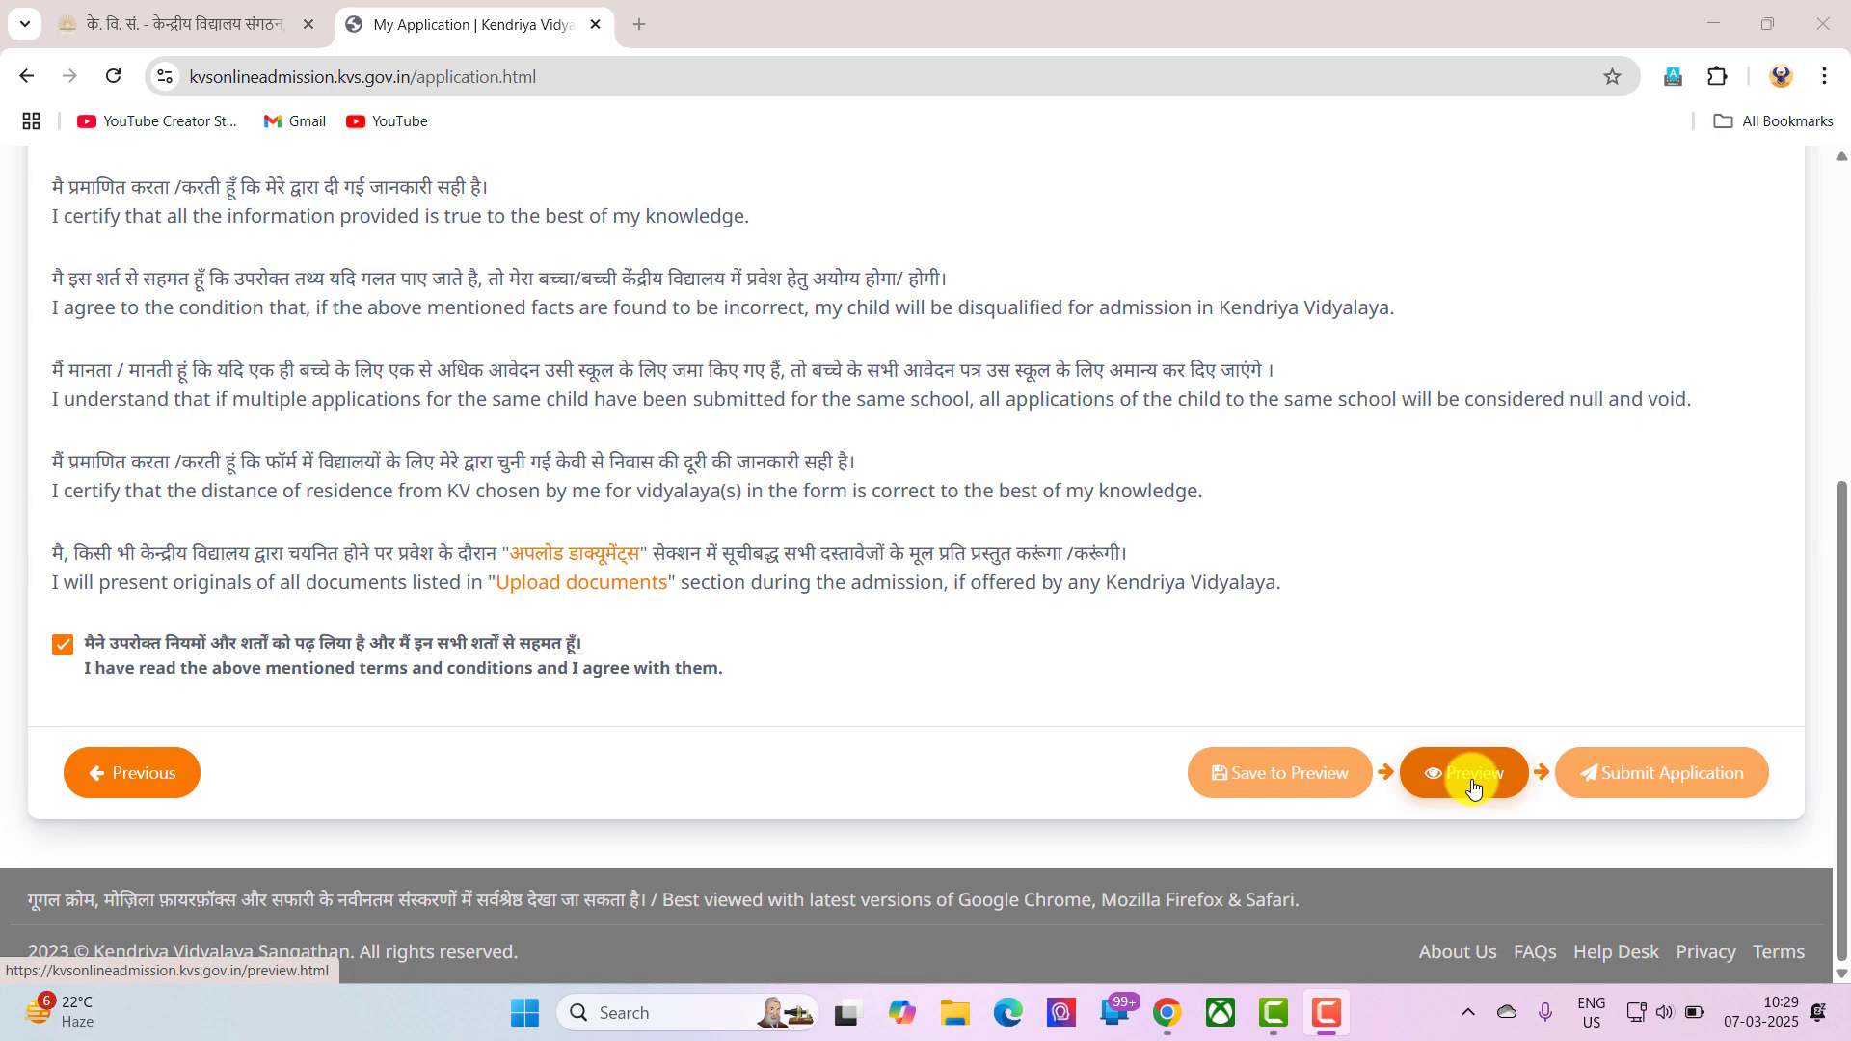
{"action": "left_click", "coordinate": [1467, 774]}
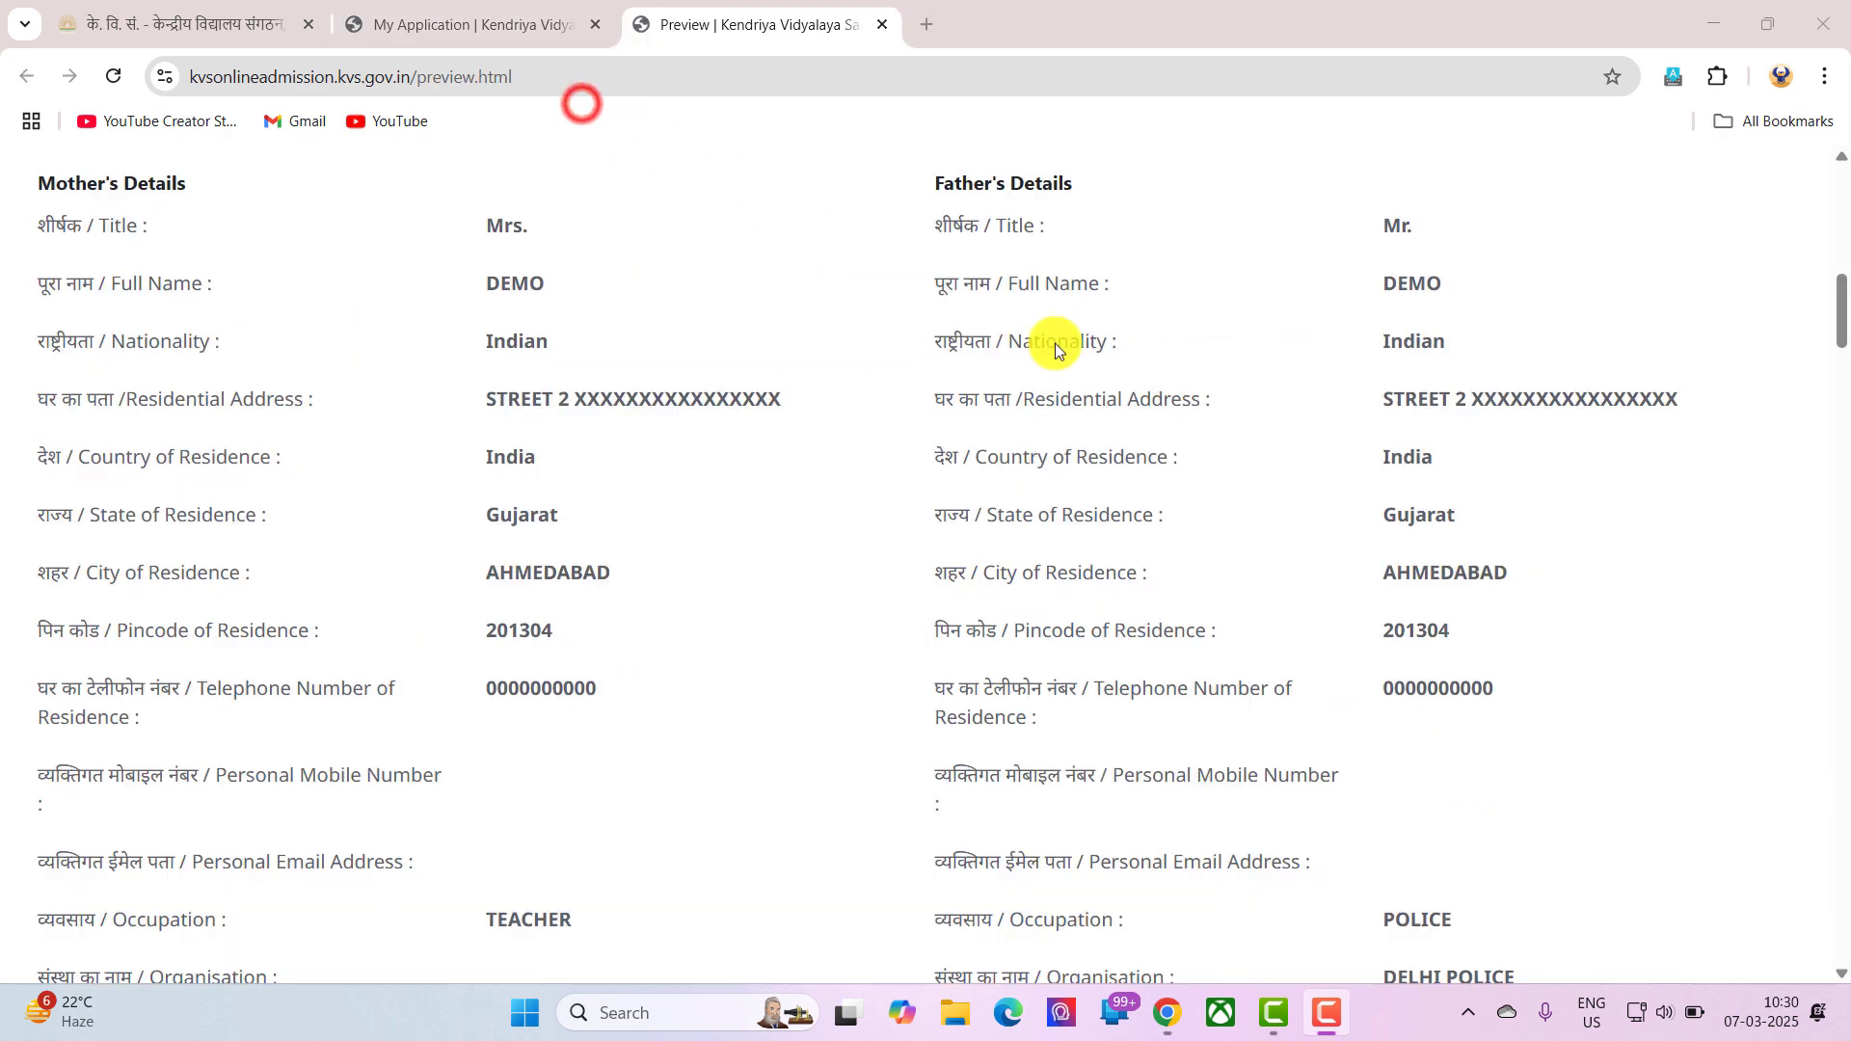
- Scroll through the preview's school choices and uploaded documents, then return to My Application
{"action": "scroll", "coordinate": [1113, 373], "scroll_direction": "down", "scroll_amount": 5}
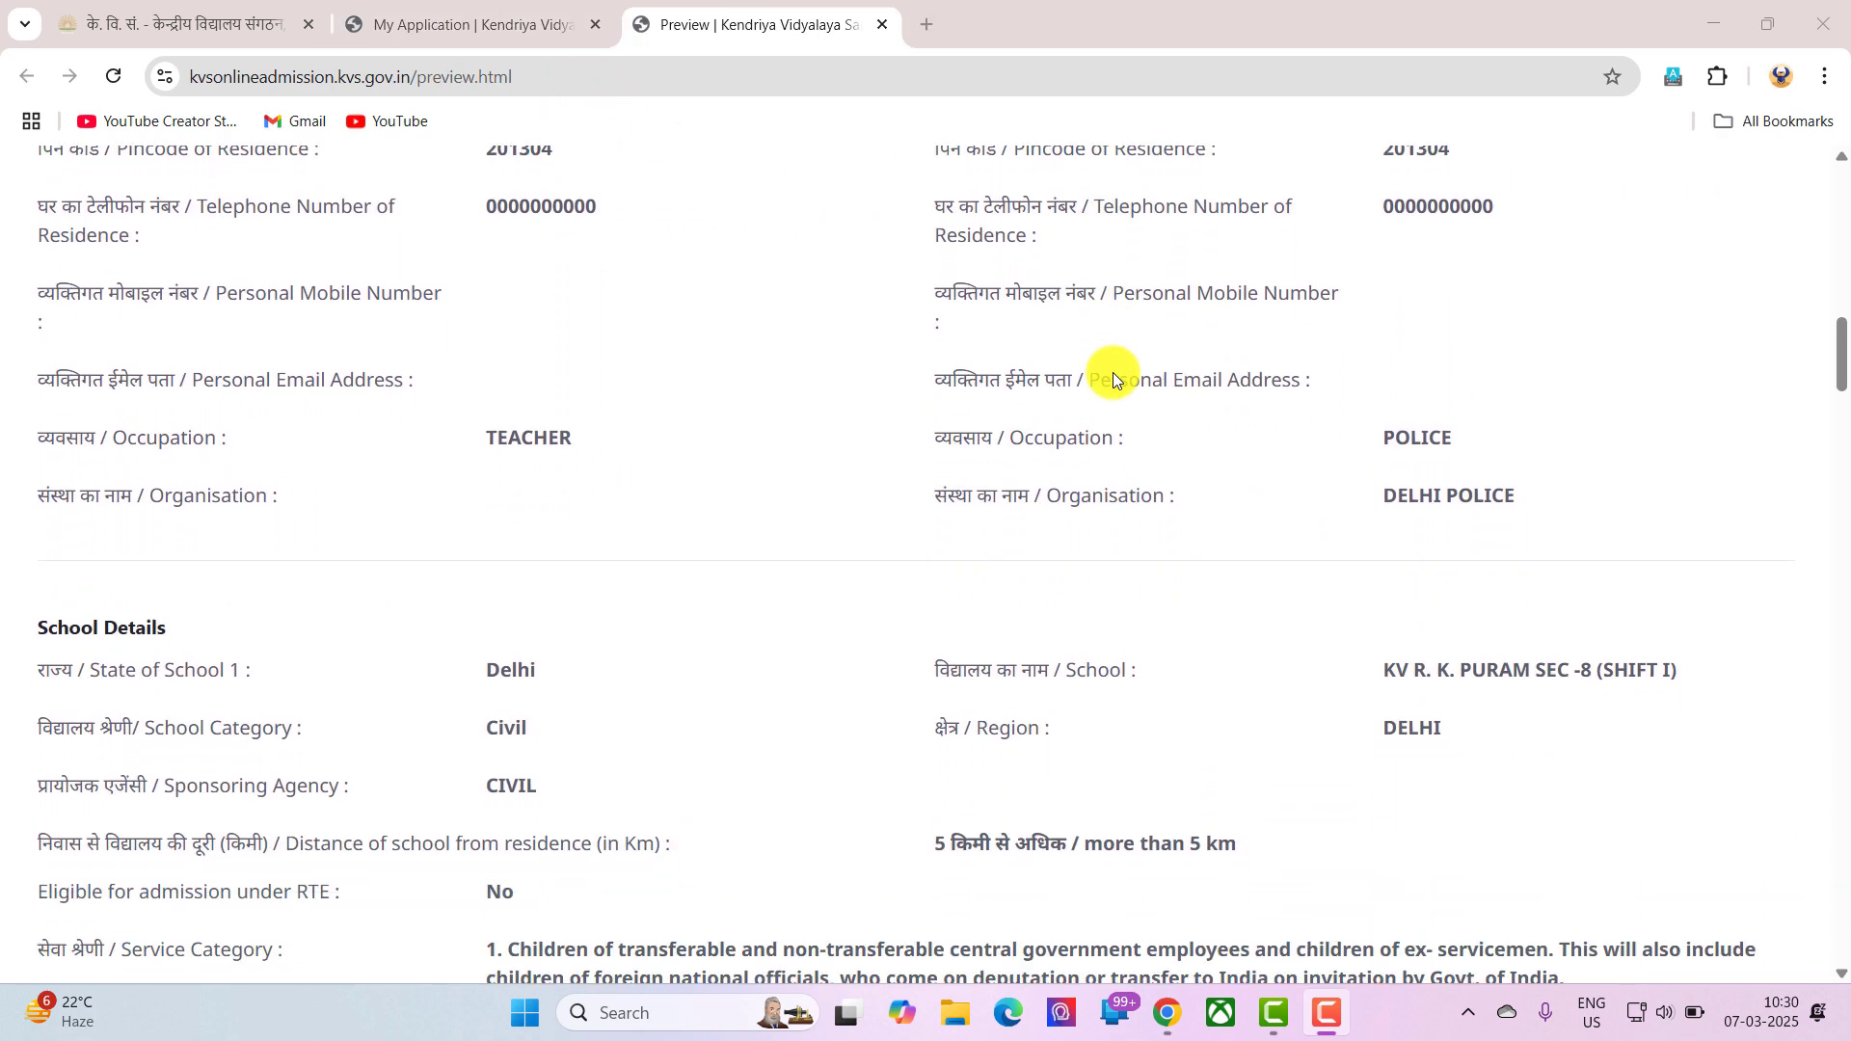
{"action": "scroll", "coordinate": [1112, 372], "scroll_direction": "down", "scroll_amount": 6}
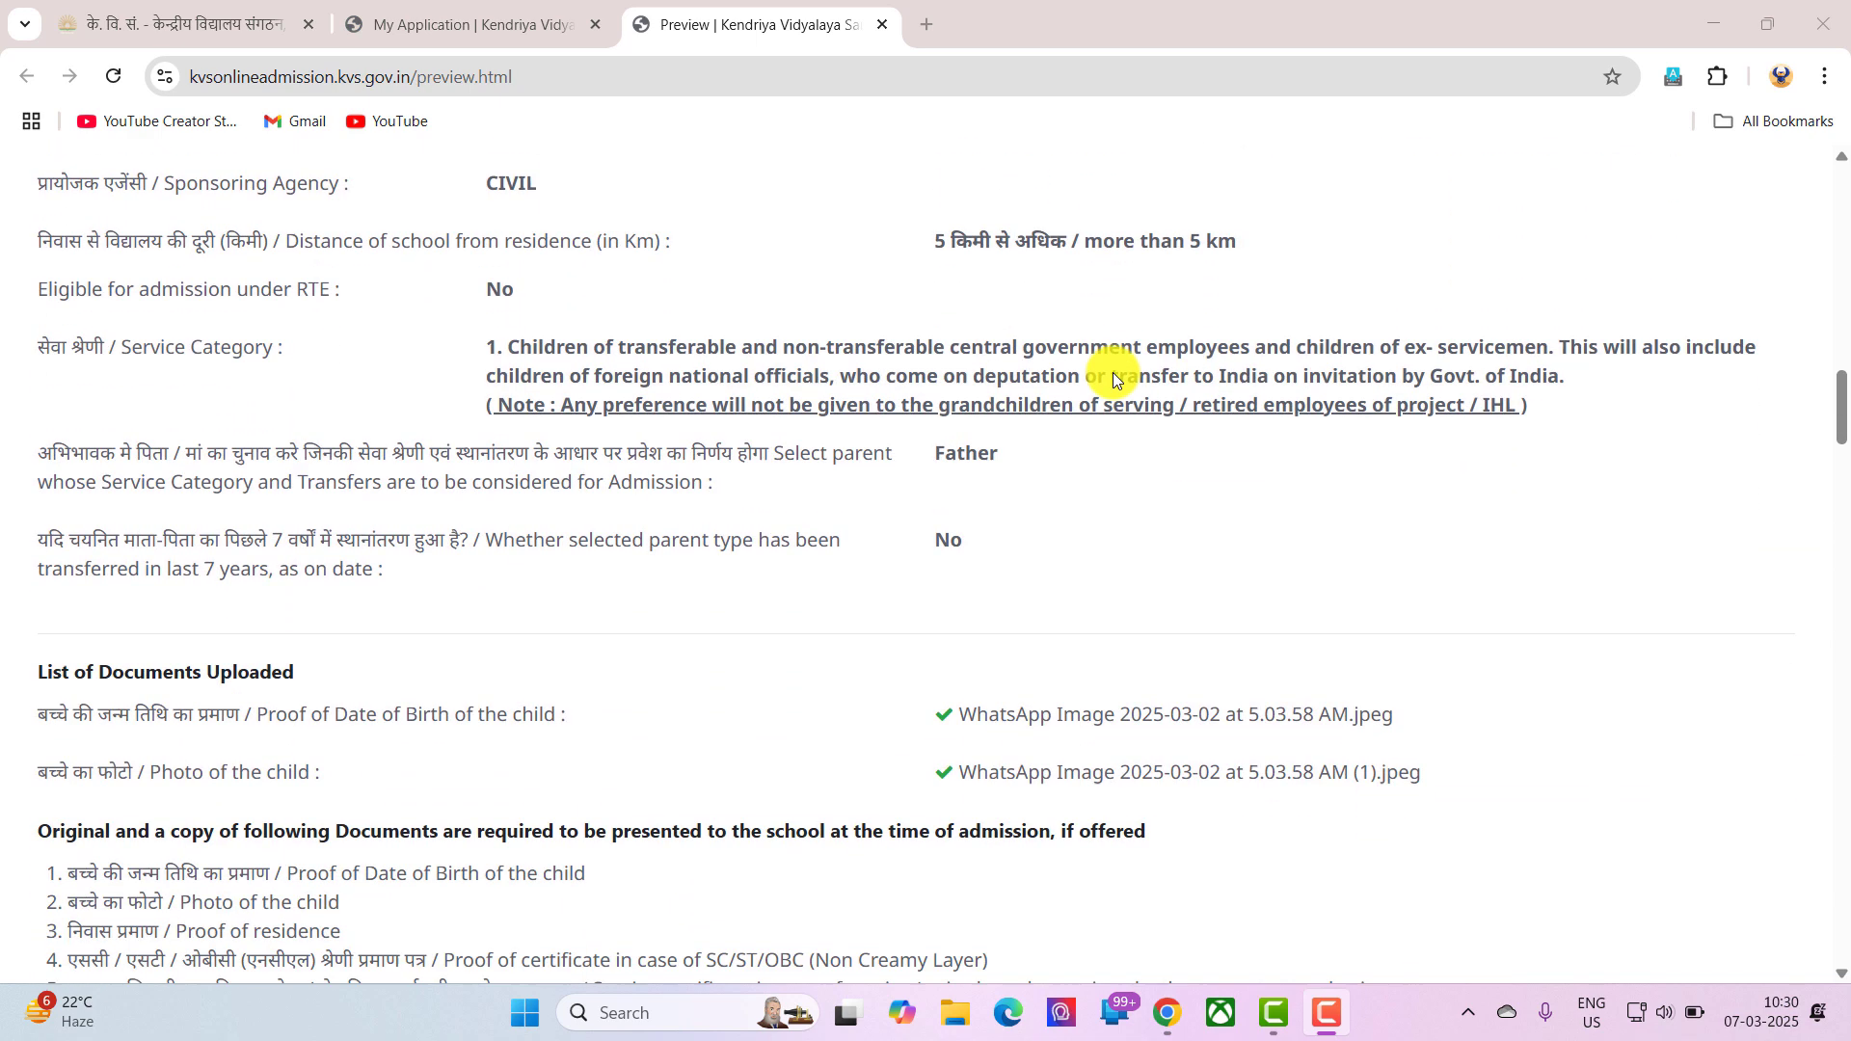
{"action": "scroll", "coordinate": [1113, 372], "scroll_direction": "down", "scroll_amount": 1}
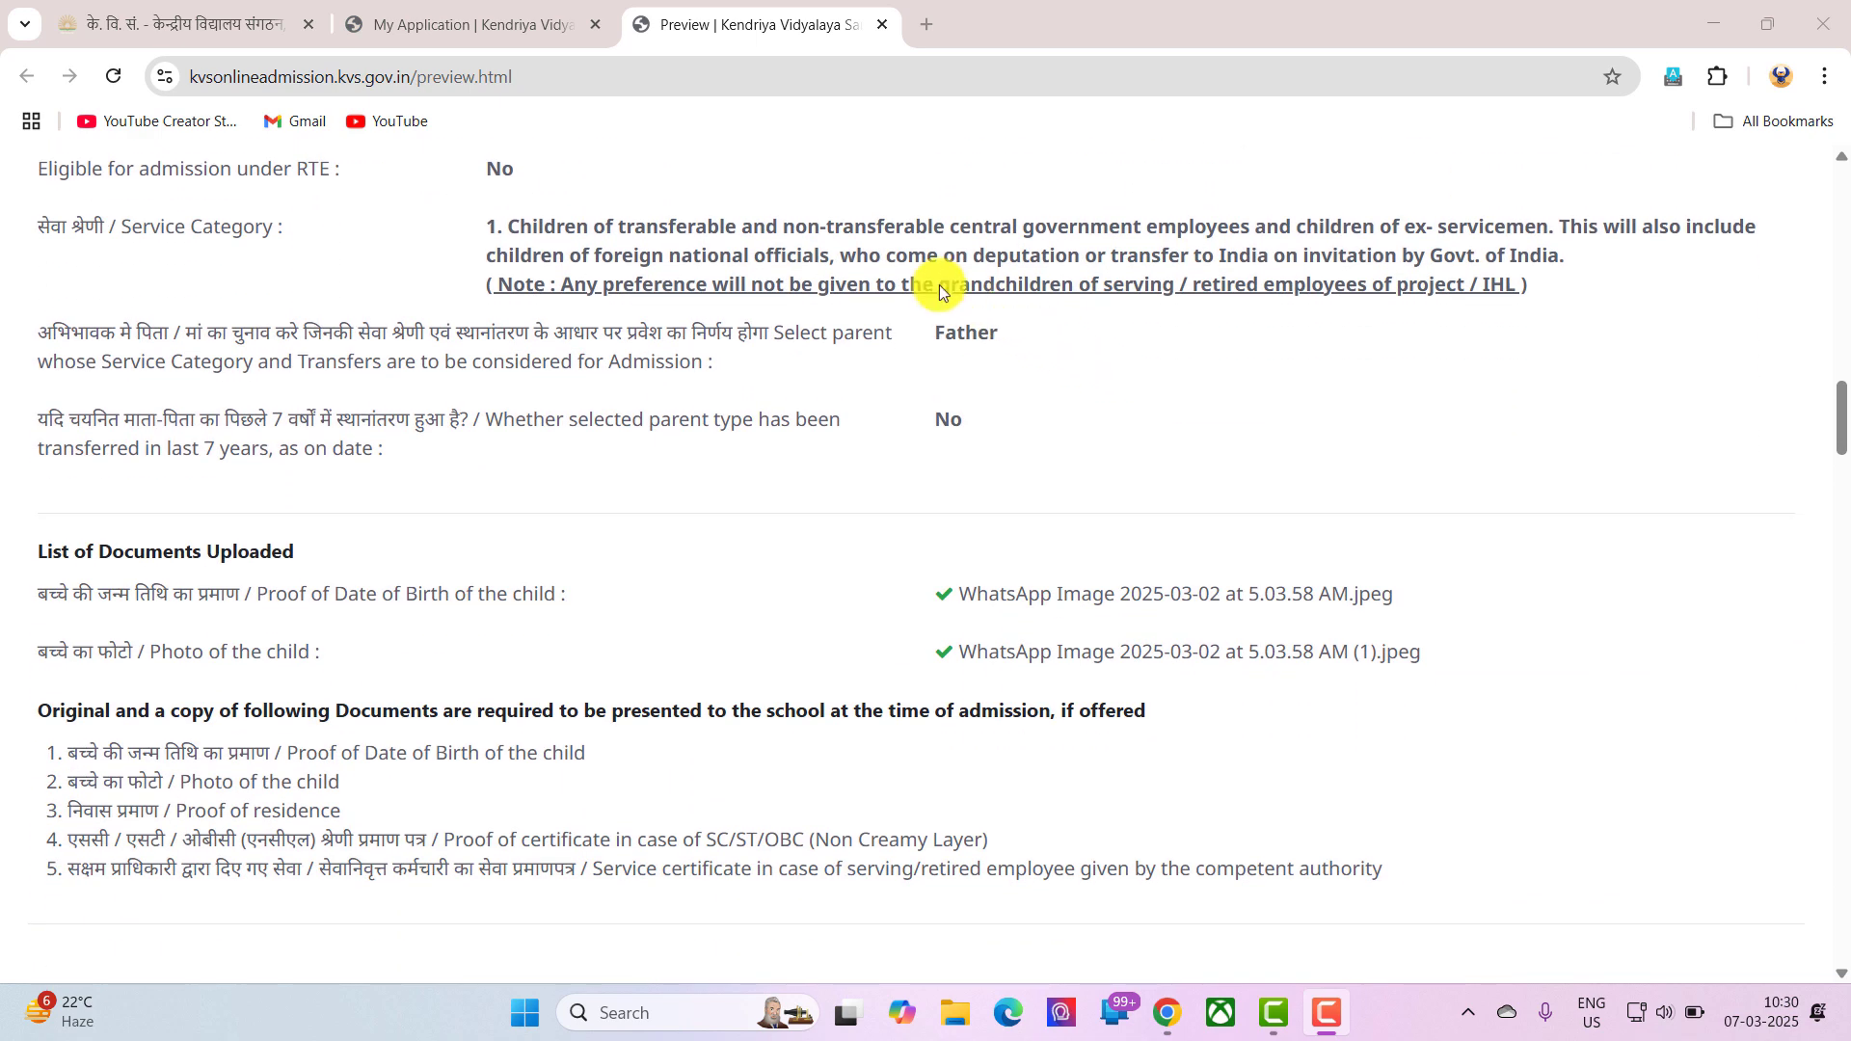
{"action": "left_click", "coordinate": [571, 100]}
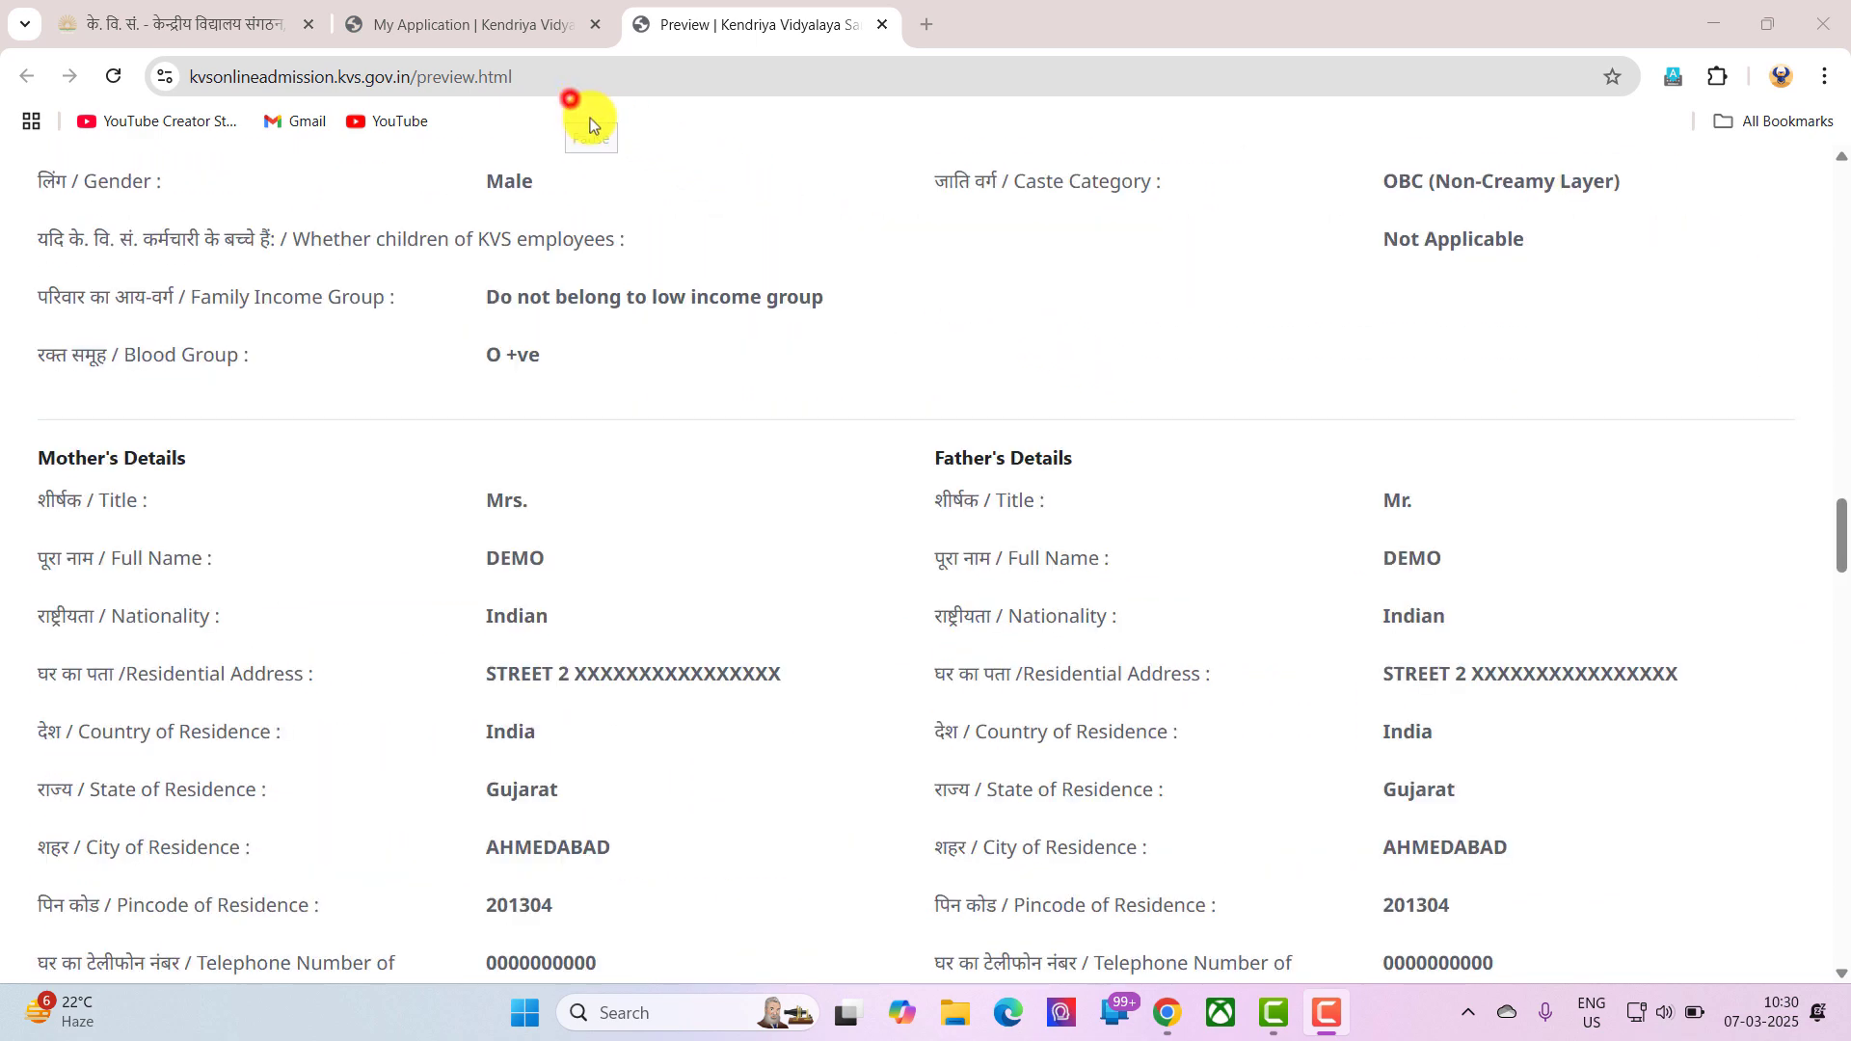
{"action": "scroll", "coordinate": [816, 333], "scroll_direction": "down", "scroll_amount": 3}
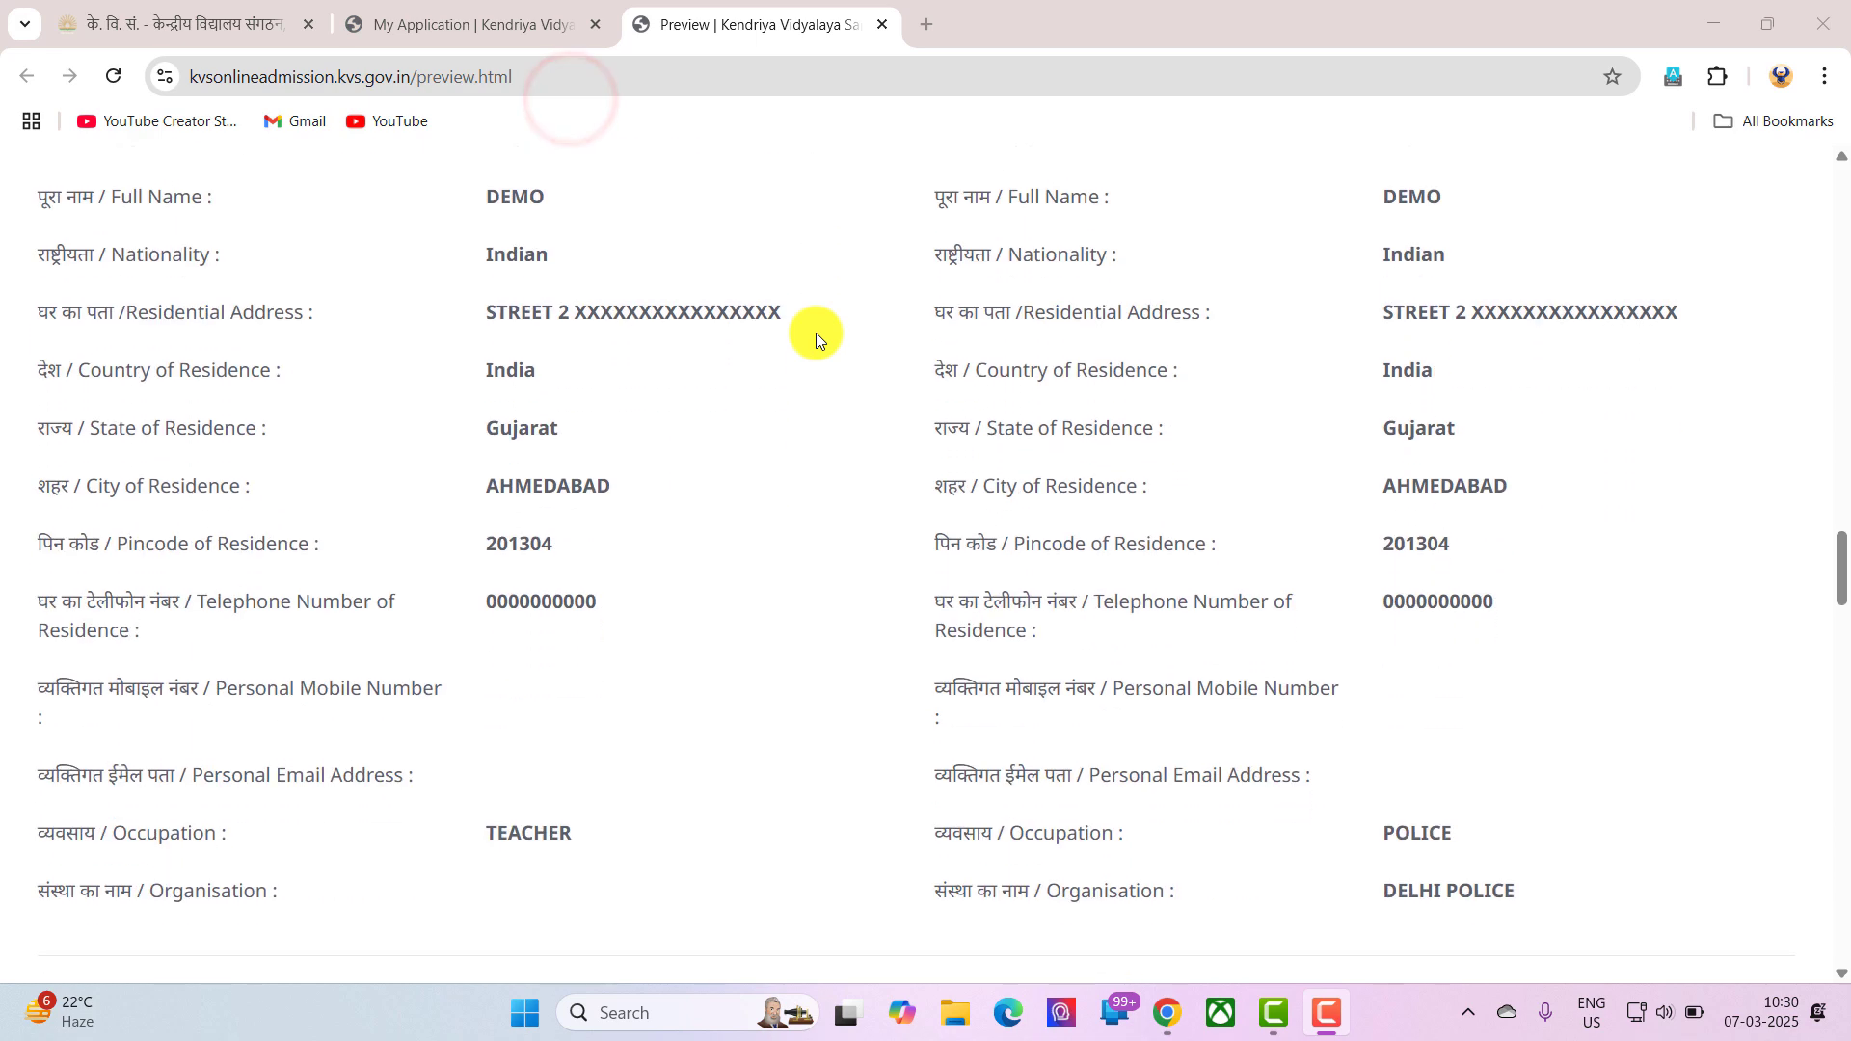
{"action": "scroll", "coordinate": [816, 333], "scroll_direction": "down", "scroll_amount": 5}
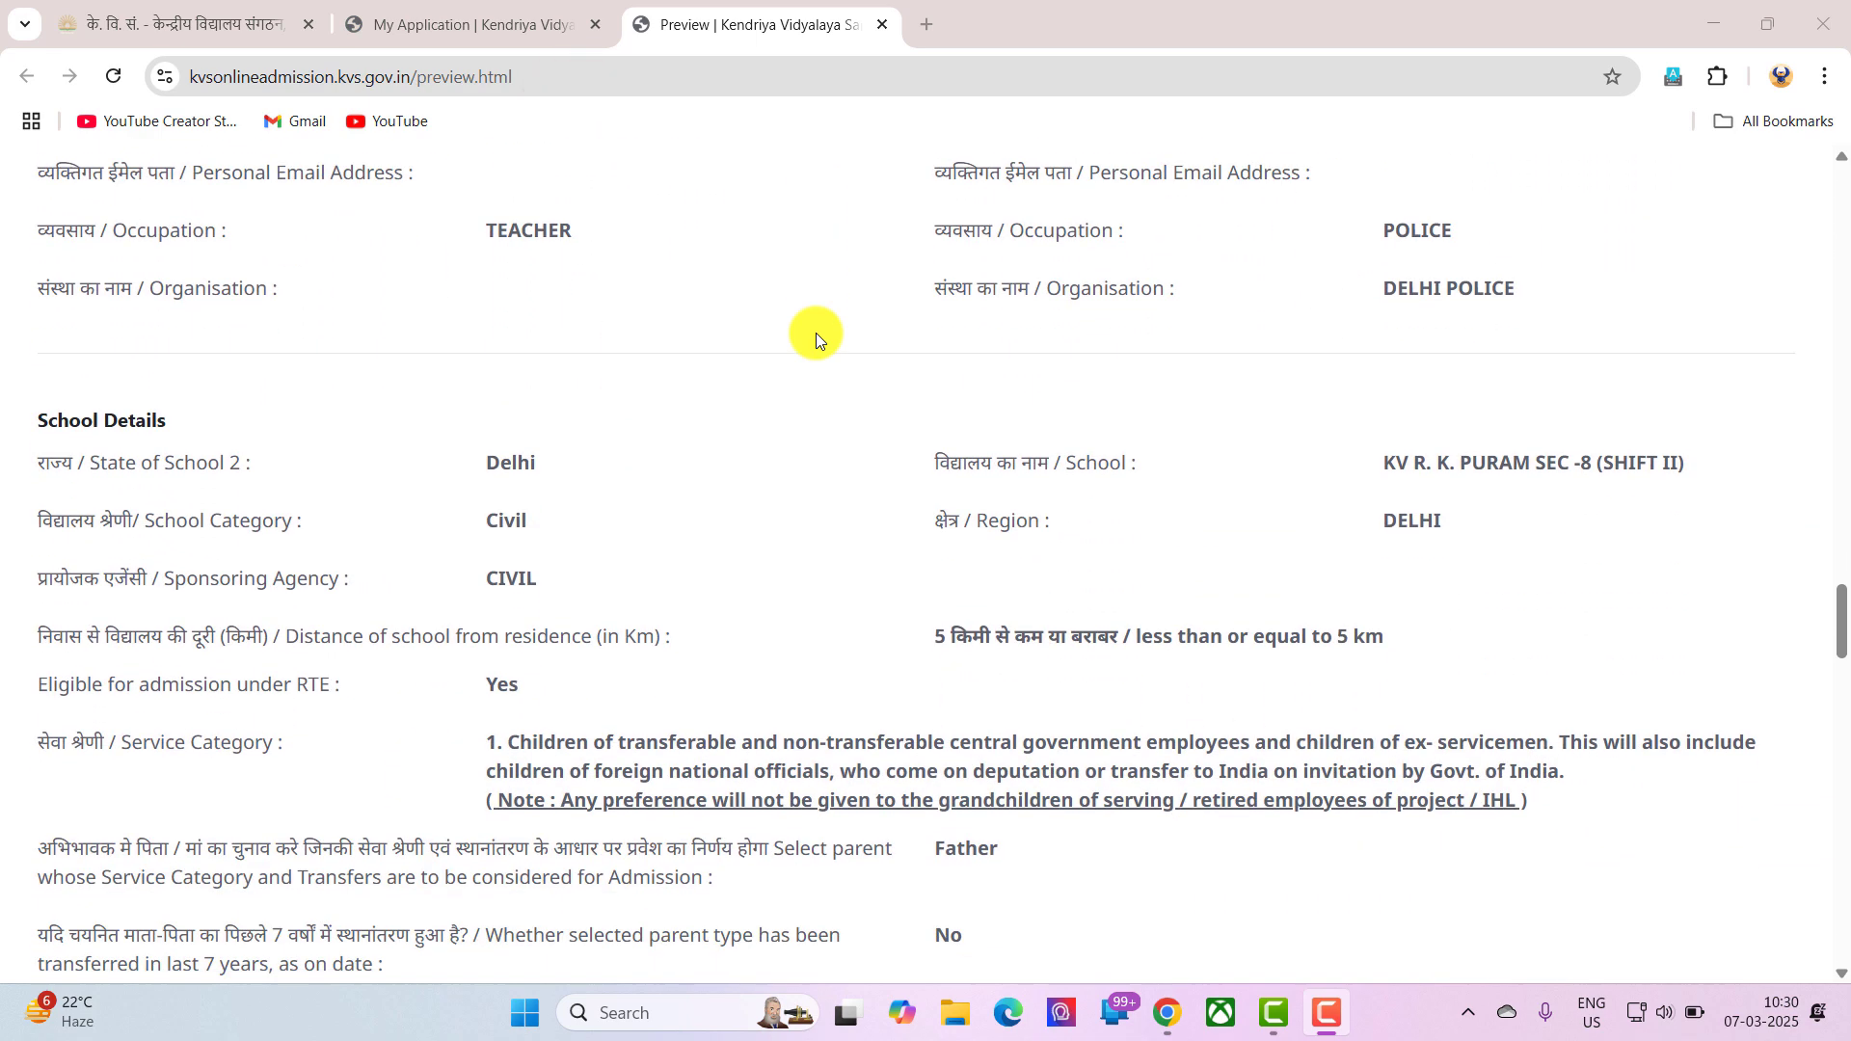
{"action": "scroll", "coordinate": [816, 333], "scroll_direction": "down", "scroll_amount": 4}
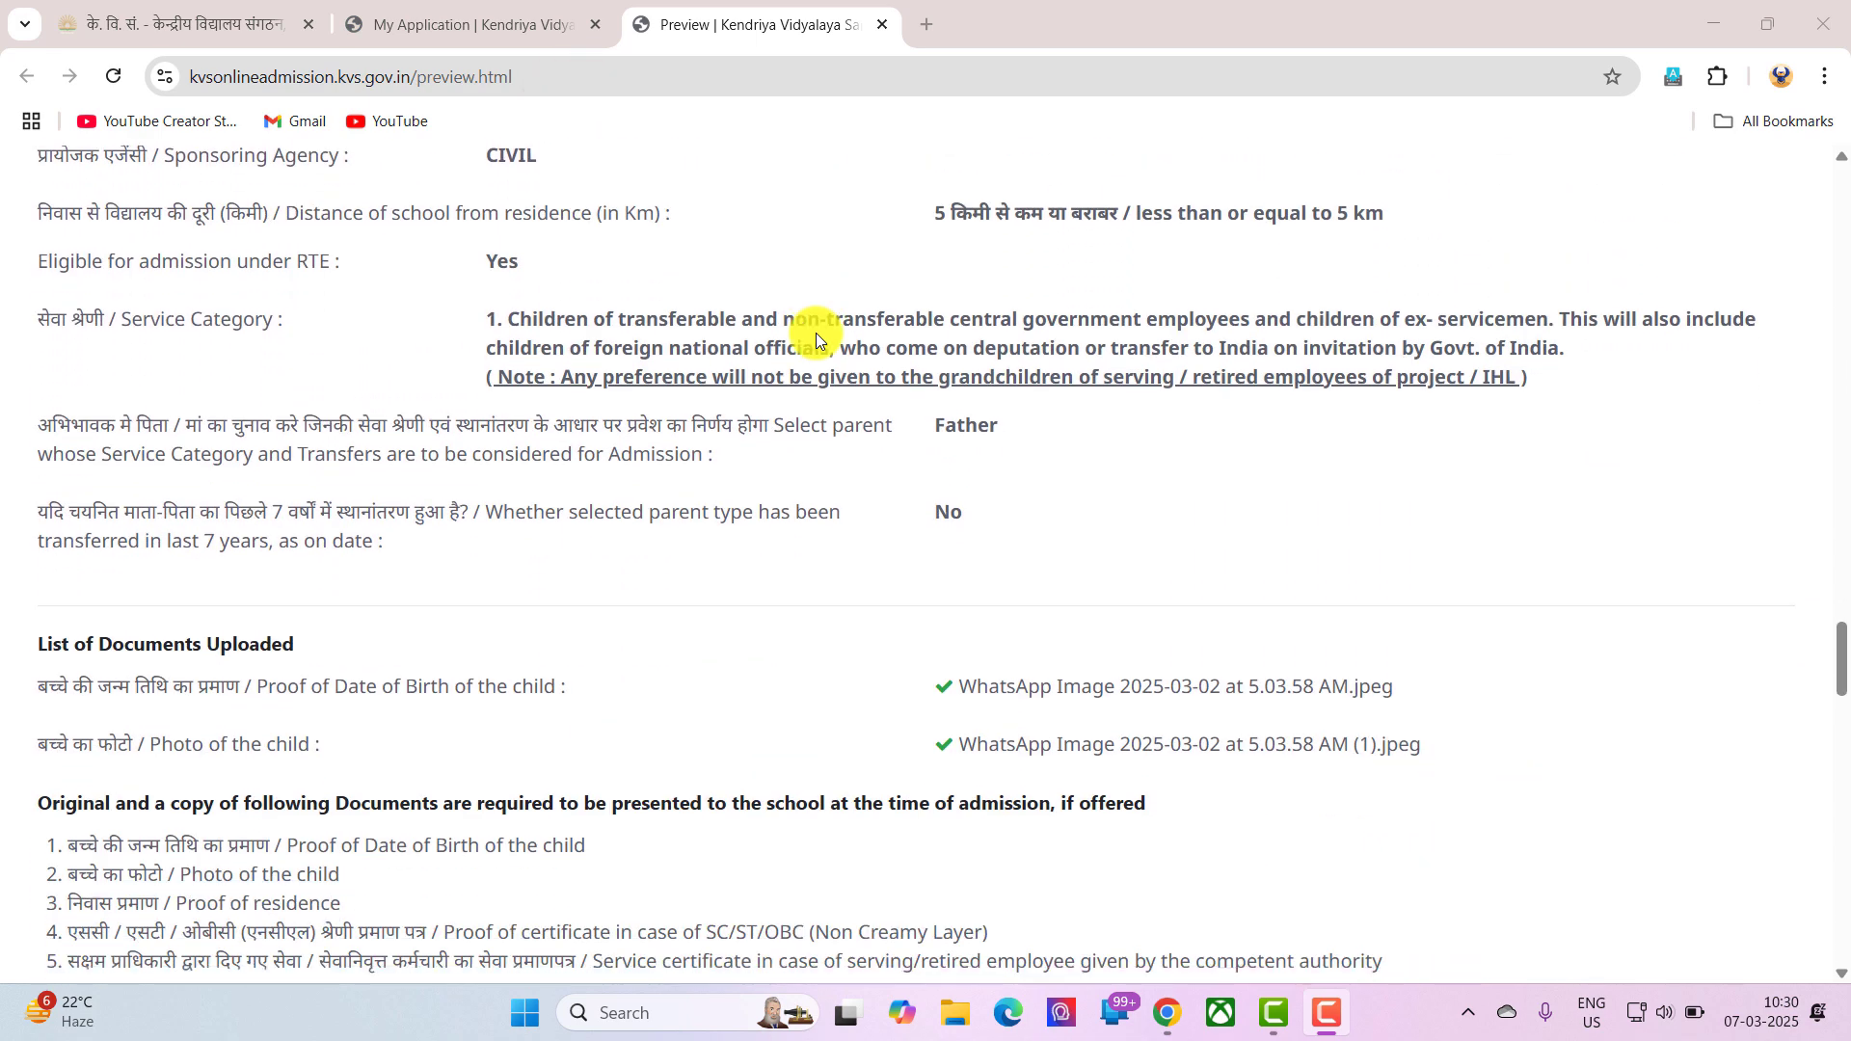
{"action": "scroll", "coordinate": [816, 333], "scroll_direction": "down", "scroll_amount": 1}
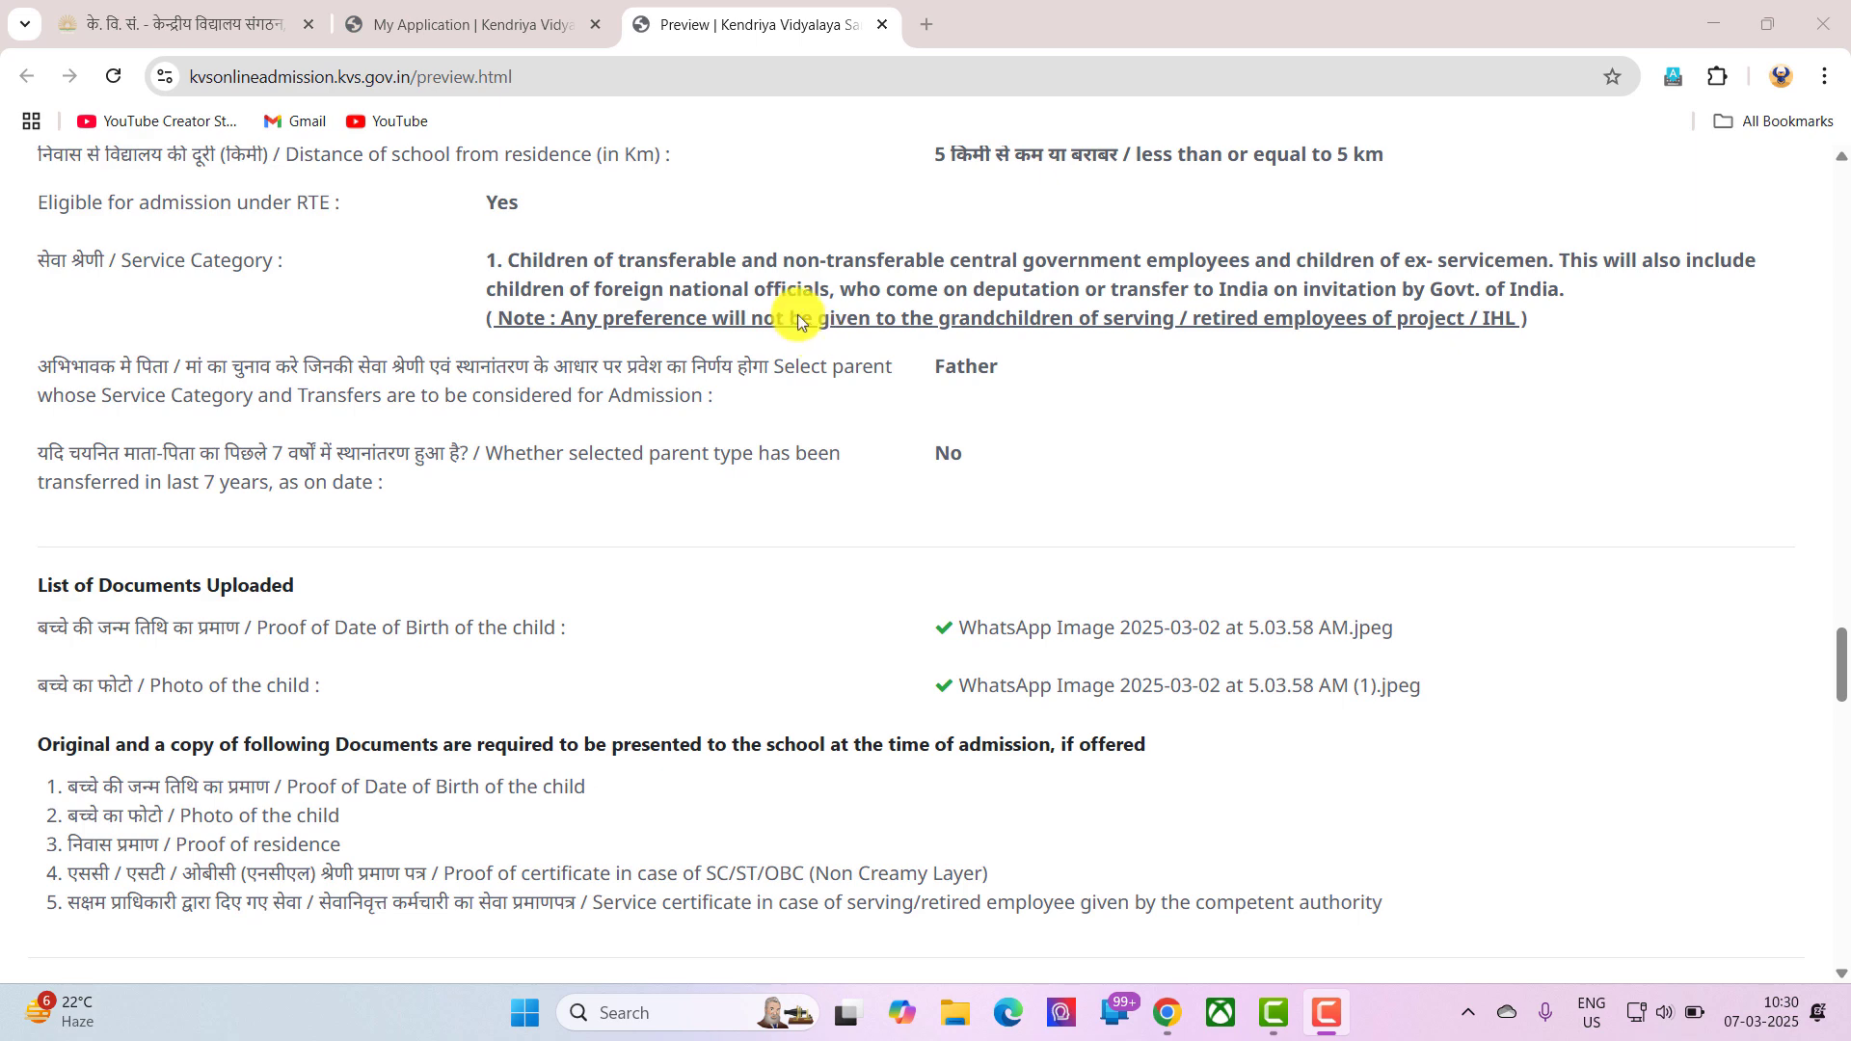
{"action": "left_click", "coordinate": [588, 101]}
{"action": "scroll", "coordinate": [588, 102], "scroll_direction": "down", "scroll_amount": 10}
{"action": "scroll", "coordinate": [823, 315], "scroll_direction": "down", "scroll_amount": 17}
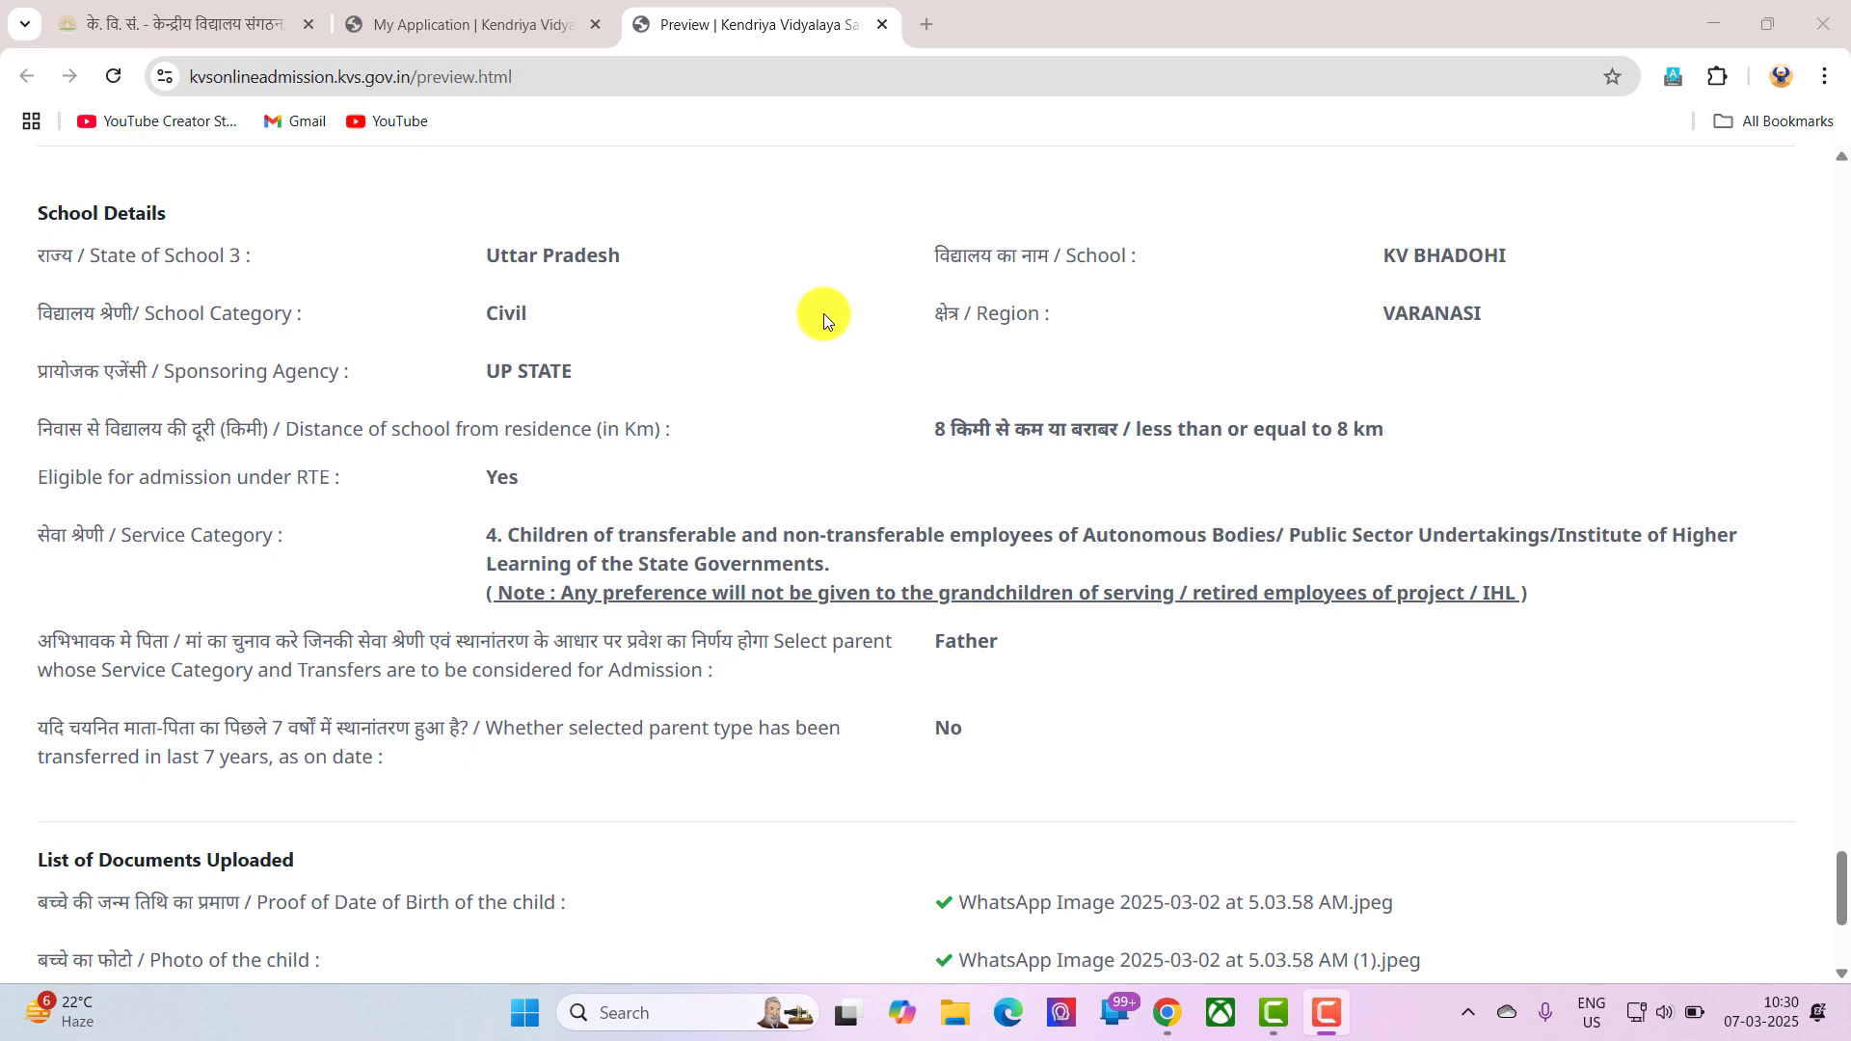
{"action": "scroll", "coordinate": [824, 315], "scroll_direction": "down", "scroll_amount": 4}
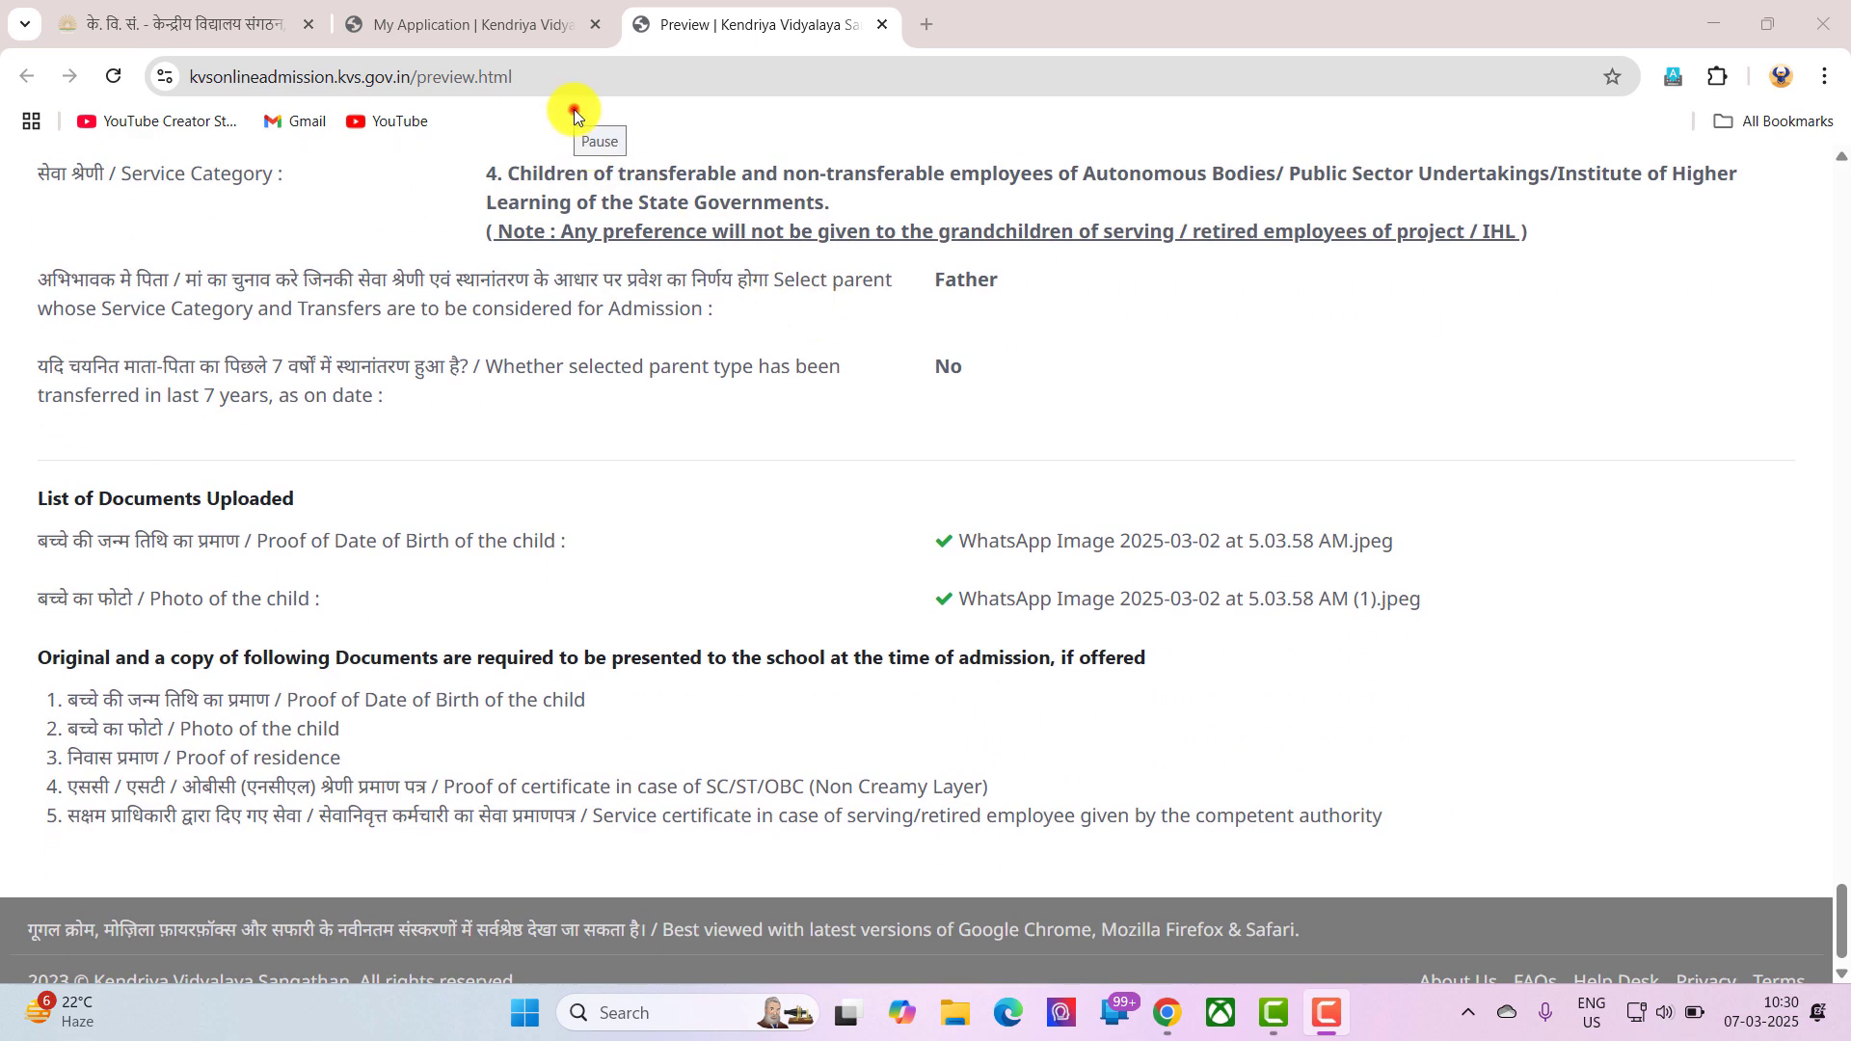
{"action": "key", "text": "ctrl+shift+Tab"}
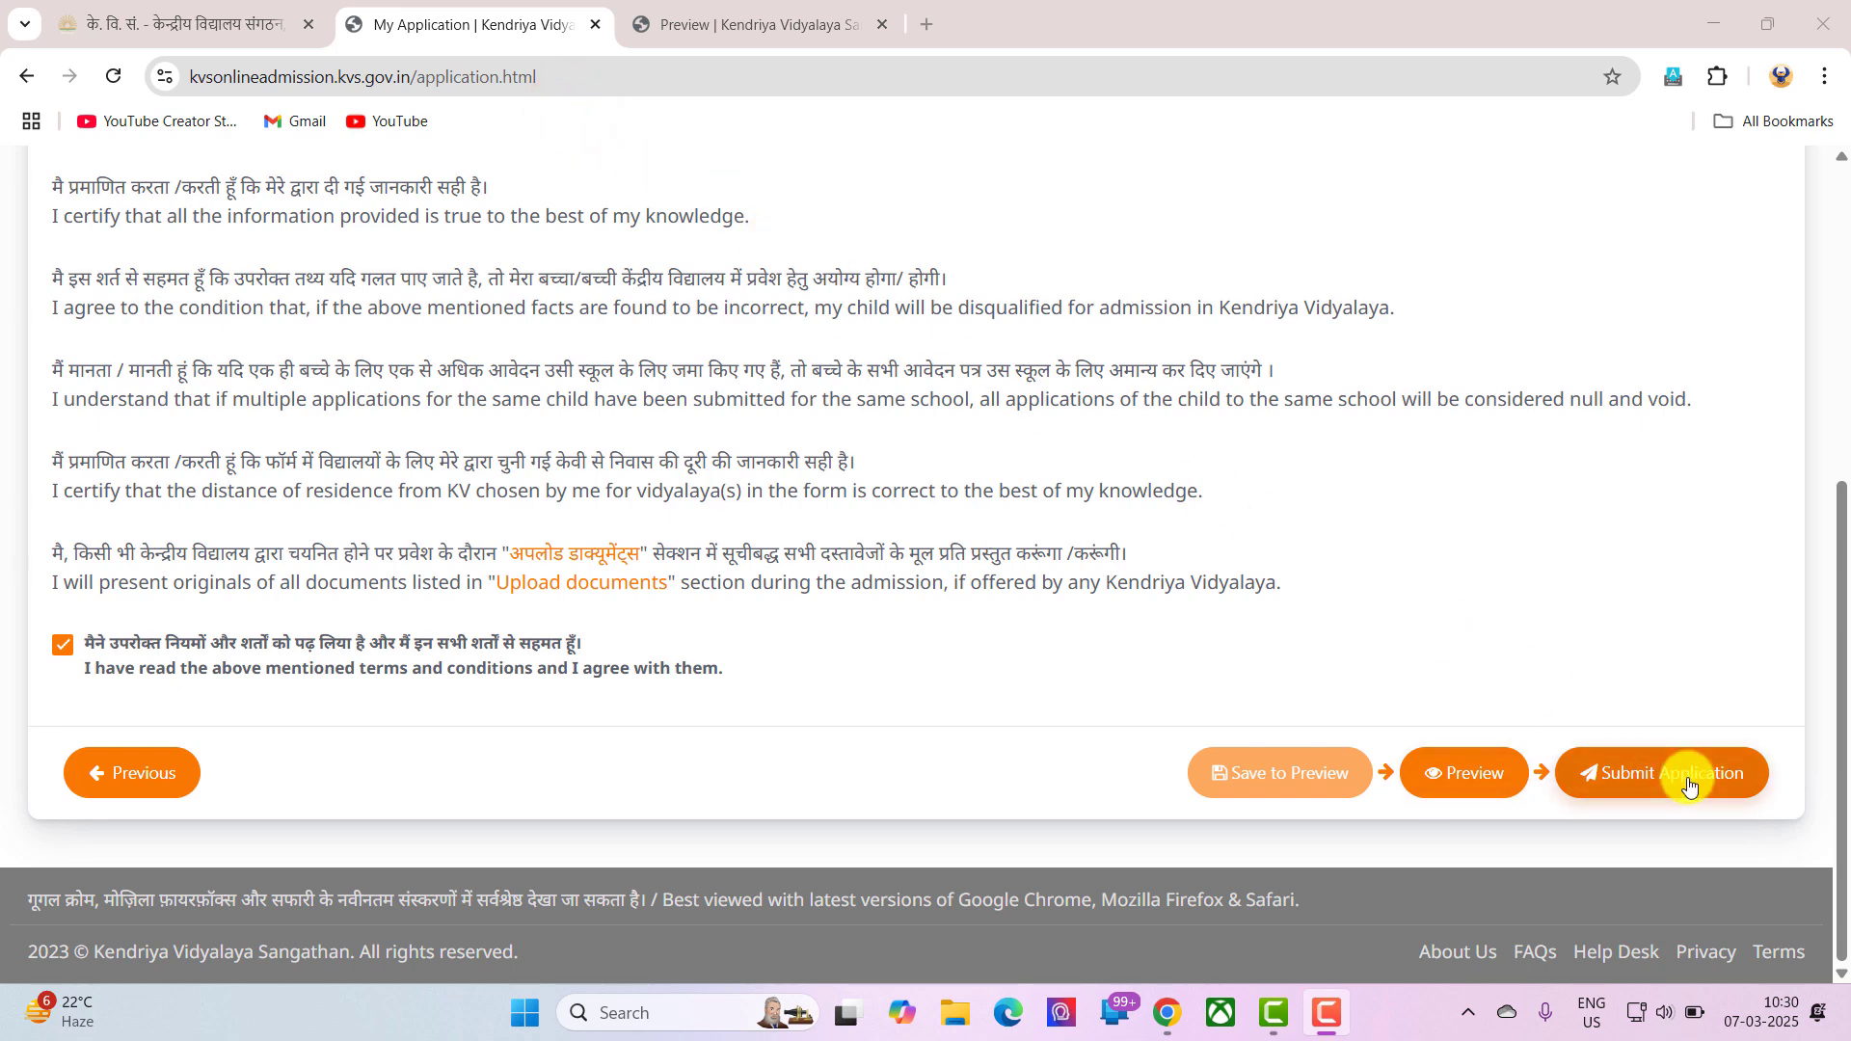
- Submit the application, confirm with Yes, Submit, and verify the received OTP
{"action": "left_click", "coordinate": [1678, 782]}
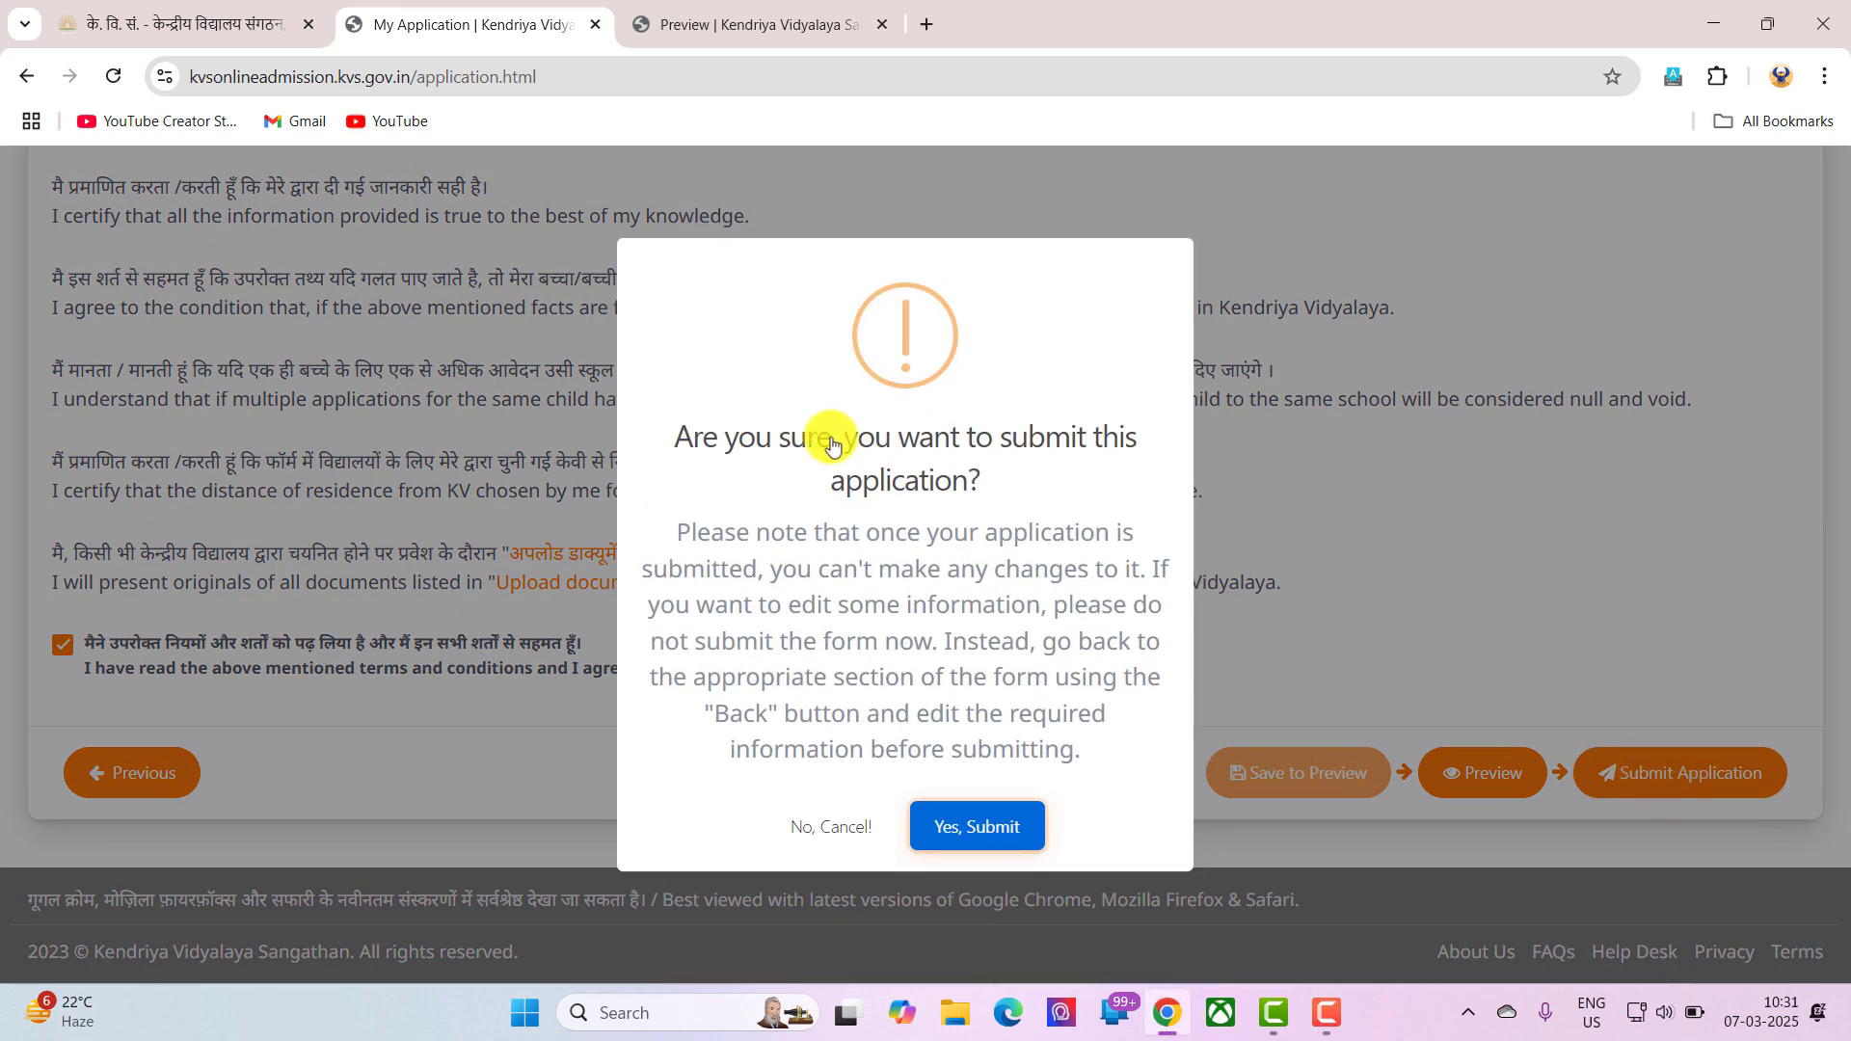
{"action": "left_click", "coordinate": [950, 827]}
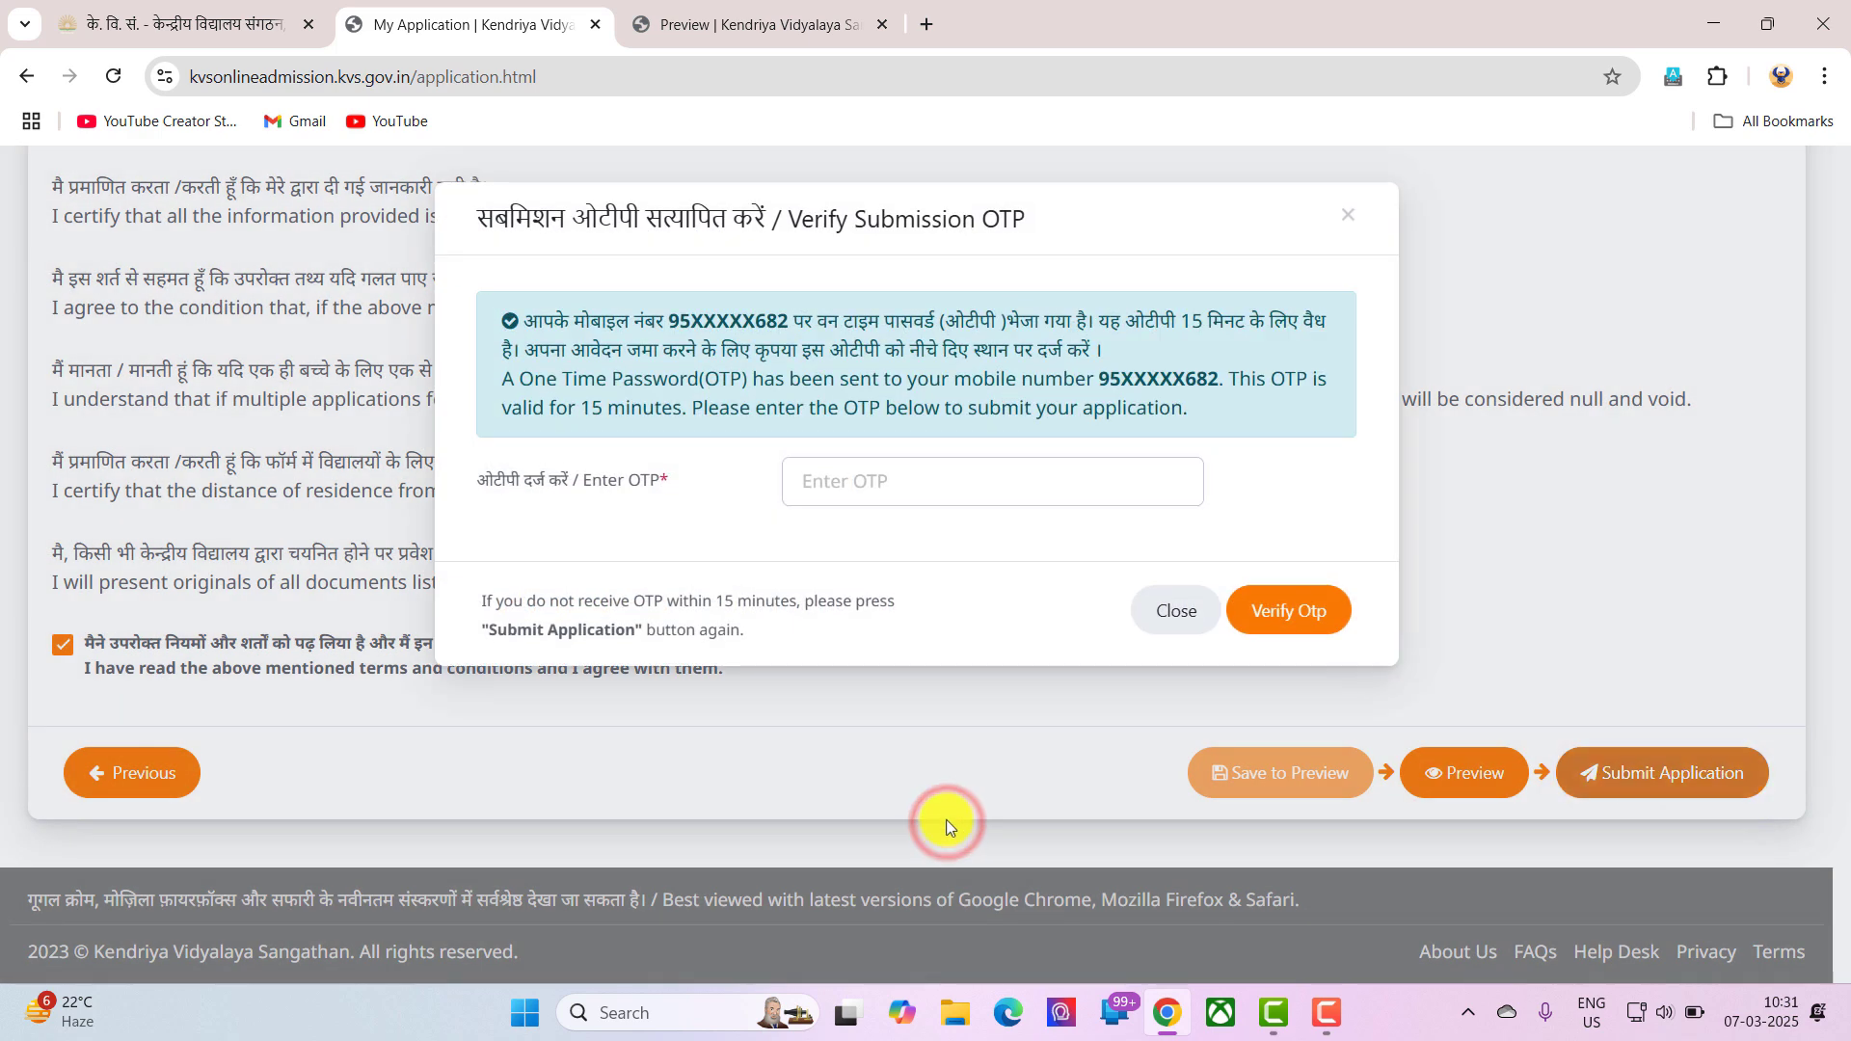
{"action": "left_click", "coordinate": [859, 484]}
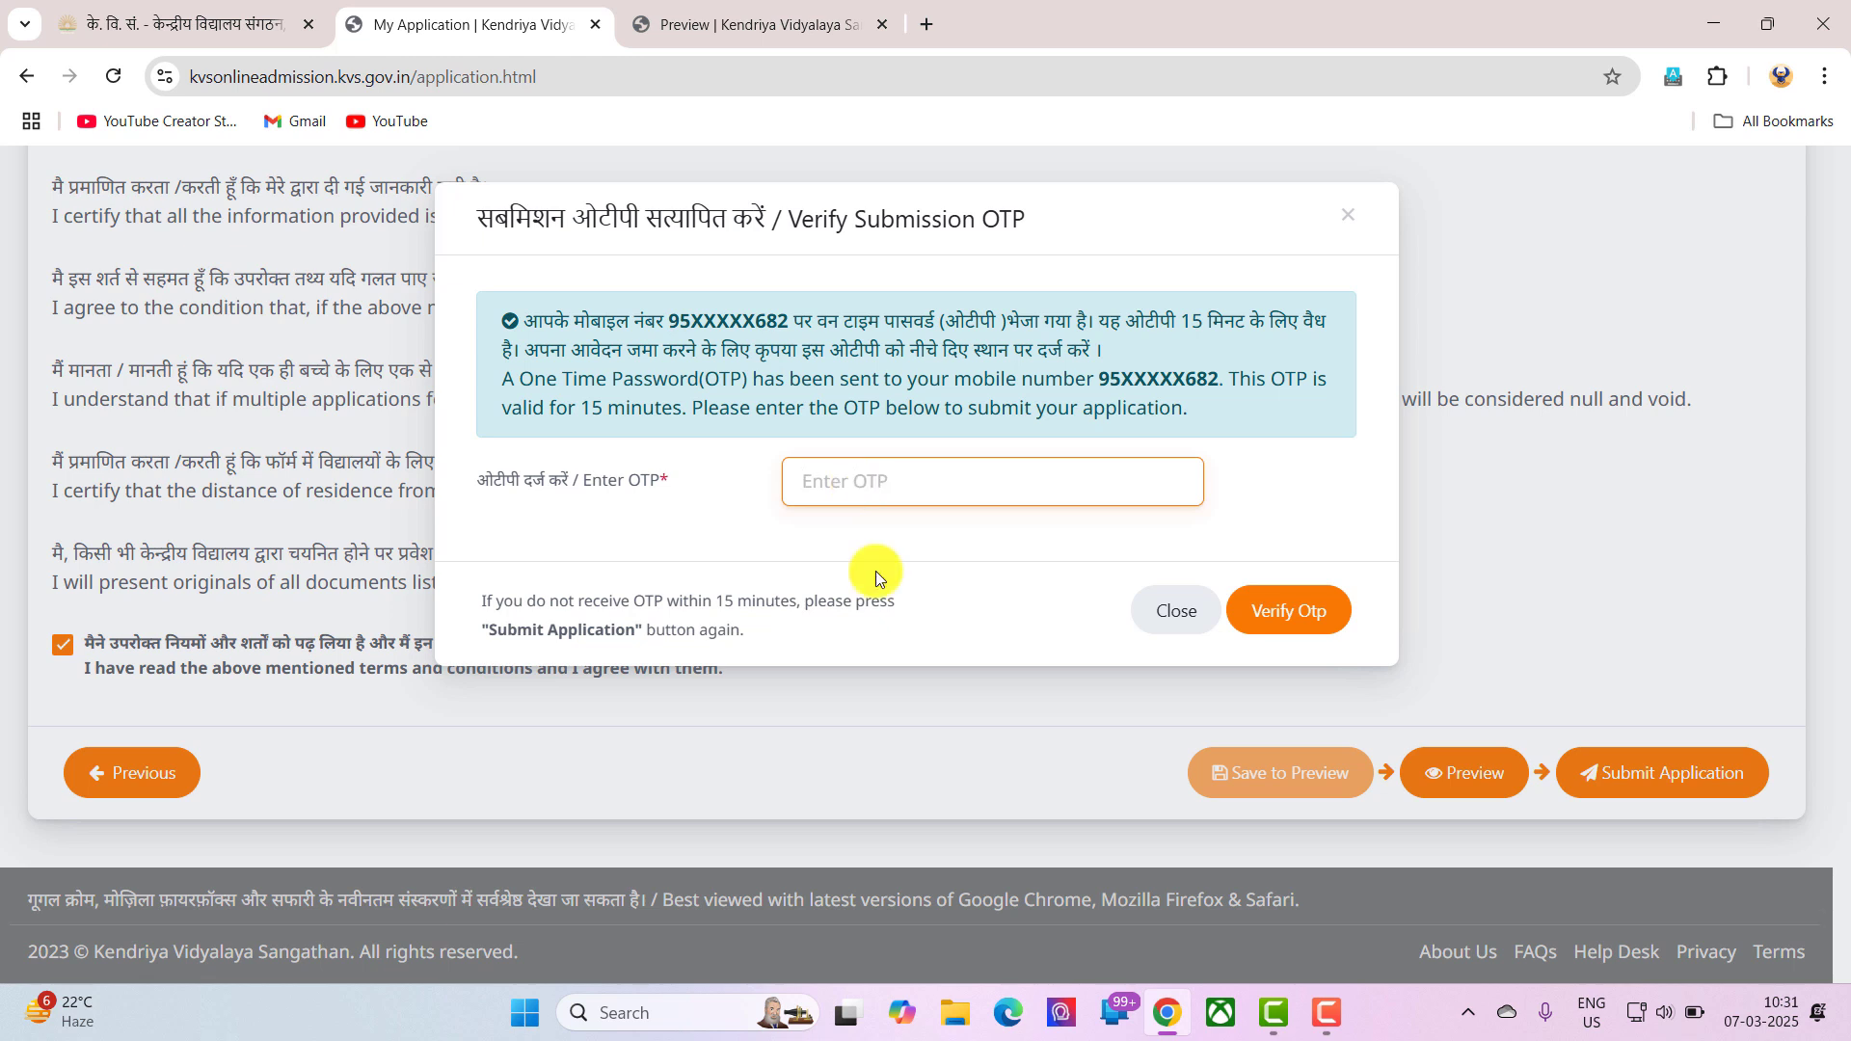
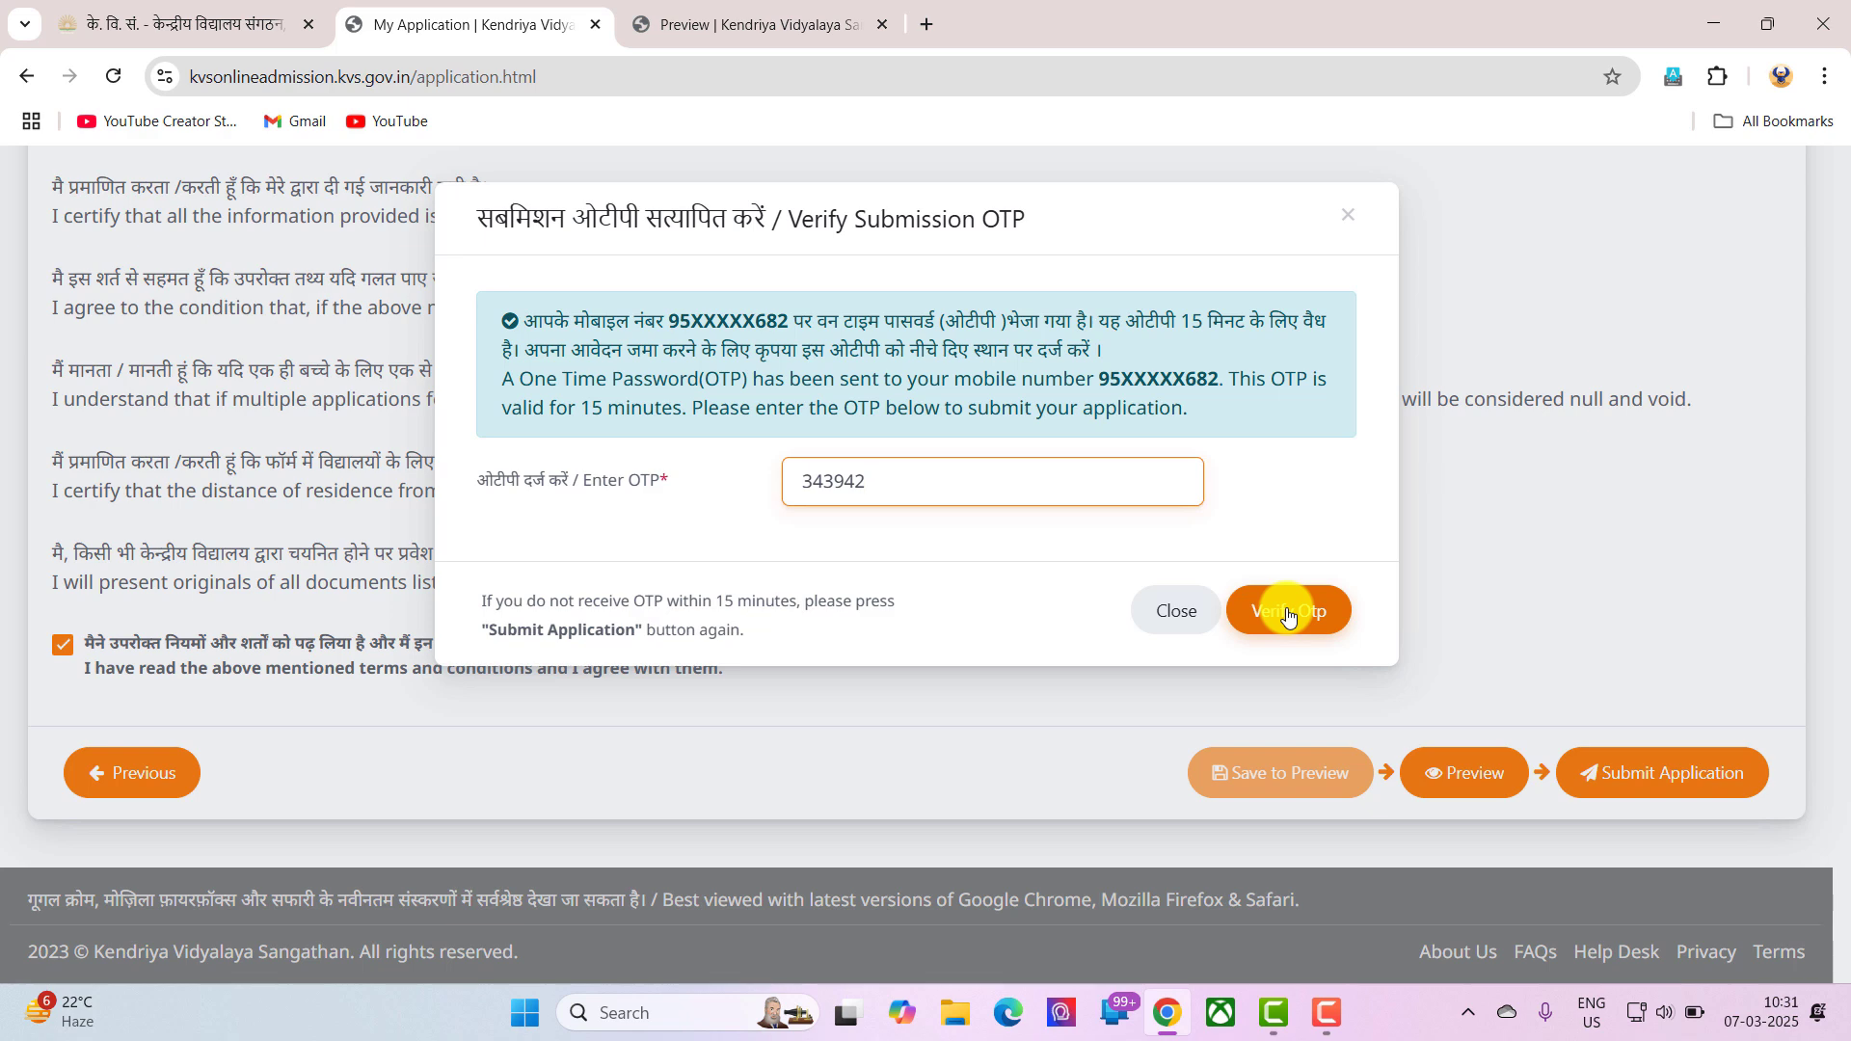
{"action": "left_click", "coordinate": [1288, 614]}
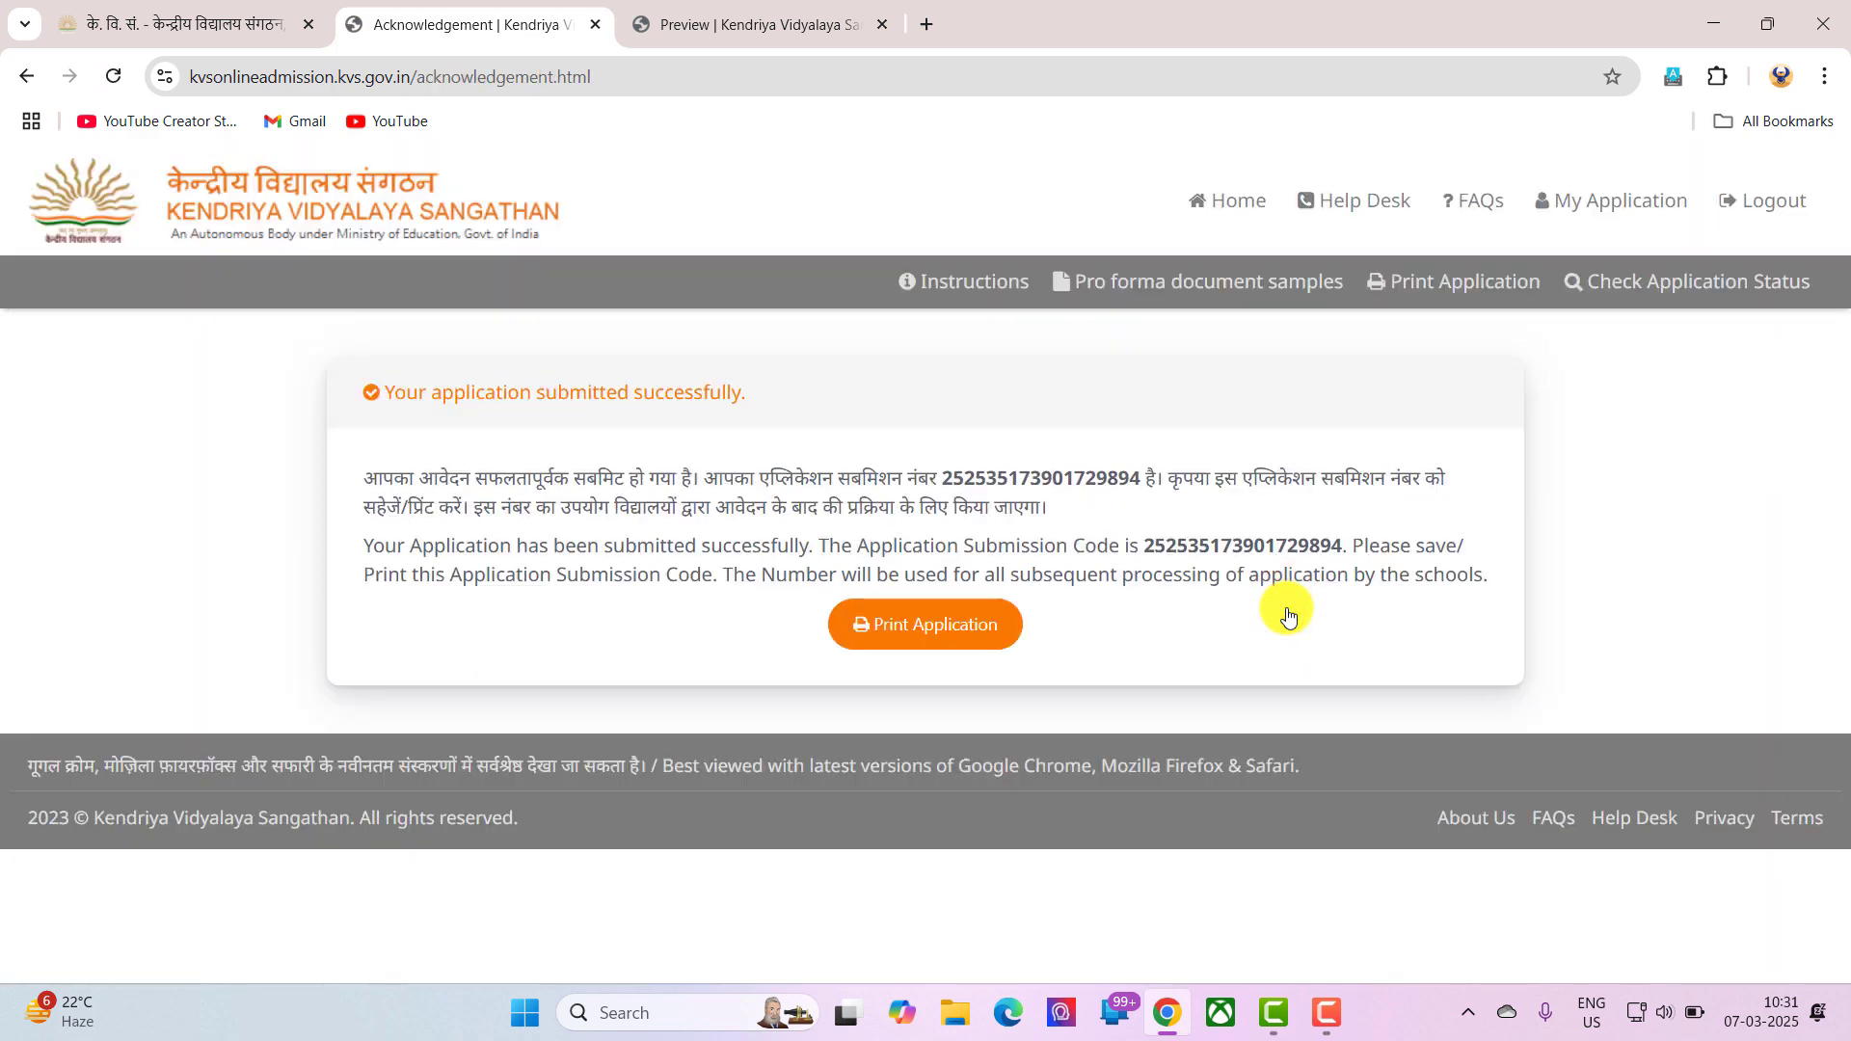